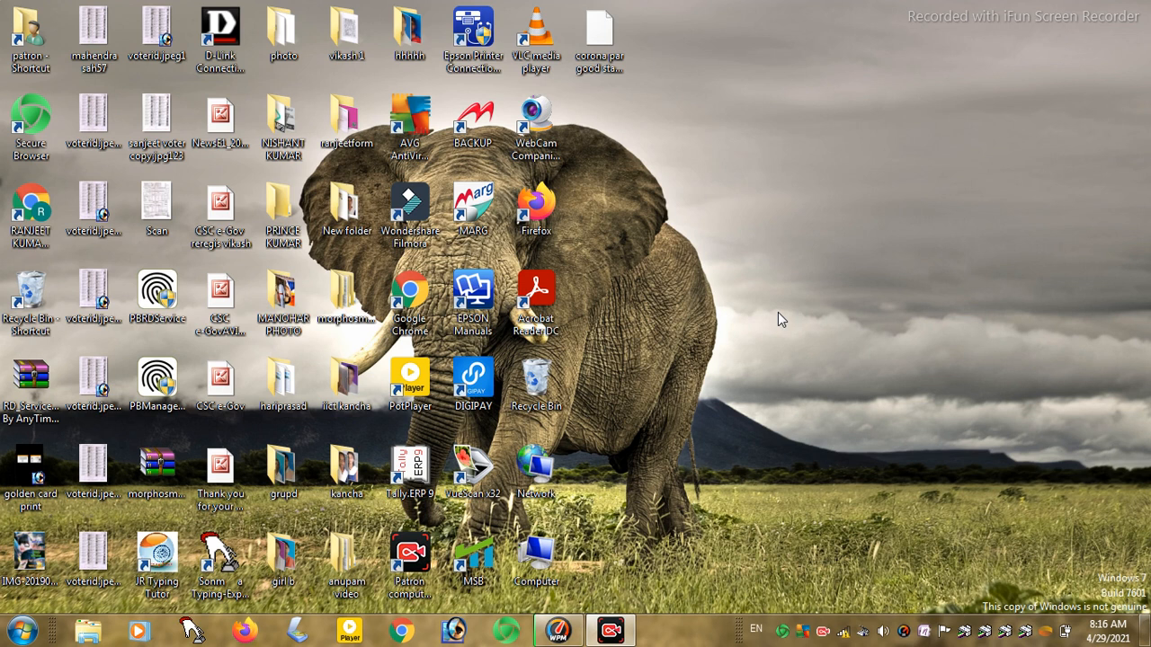
- Launch Tally.ERP 9 from its desktop shortcut
double_click(421, 468)
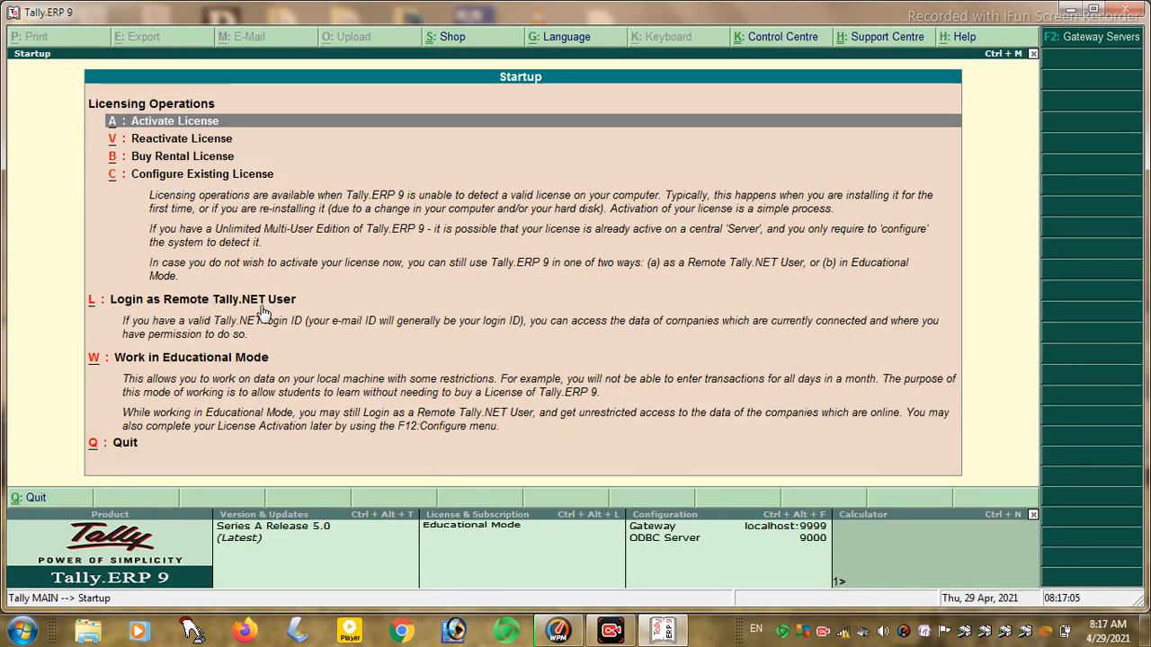
- Start Tally in Educational Mode as the single-user Silver Edition
click(209, 360)
click(208, 361)
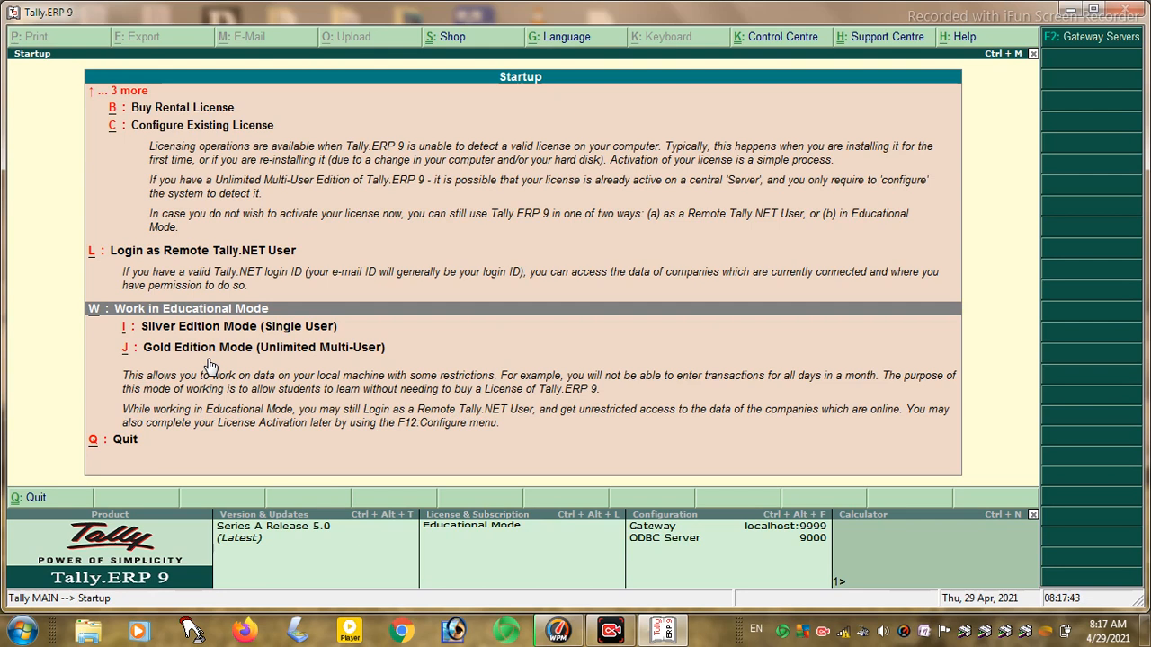
key(Down)
key(Return)
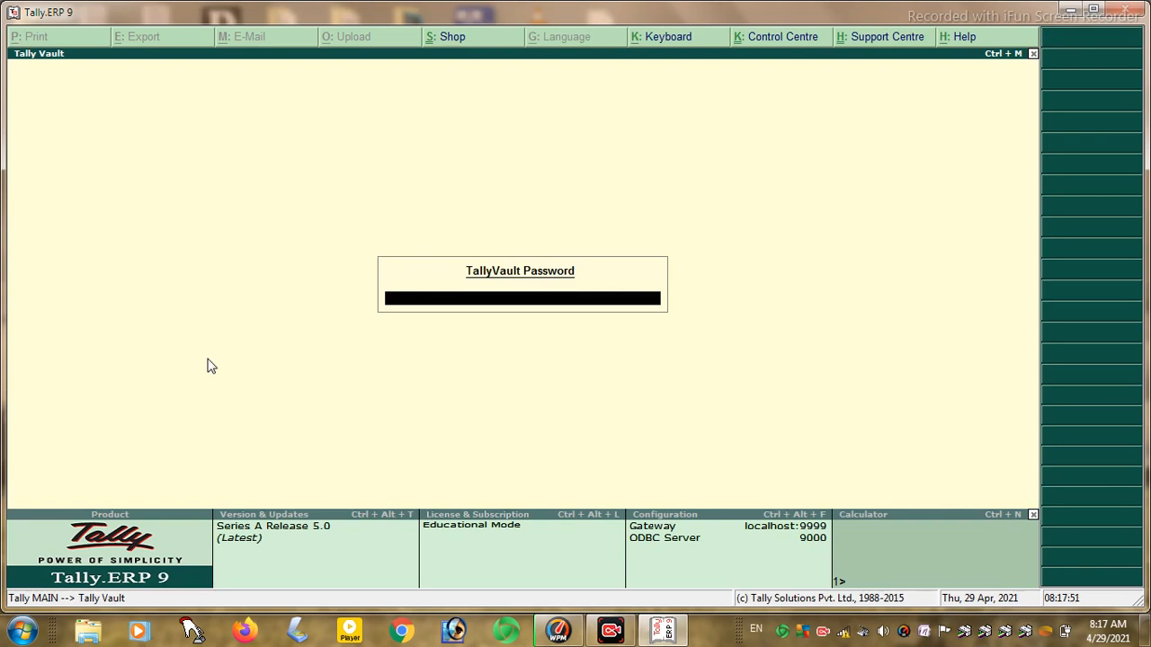
- Skip the TallyVault password prompt and choose Create Company from Company Info
key(Escape)
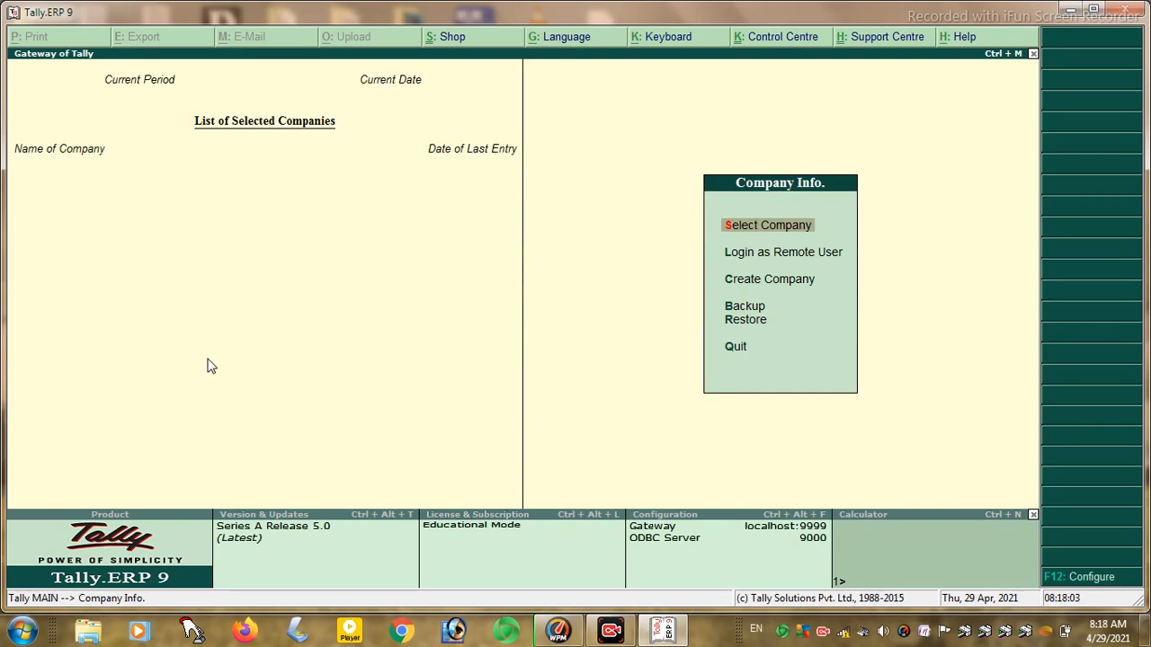
key(Down)
key(Down)
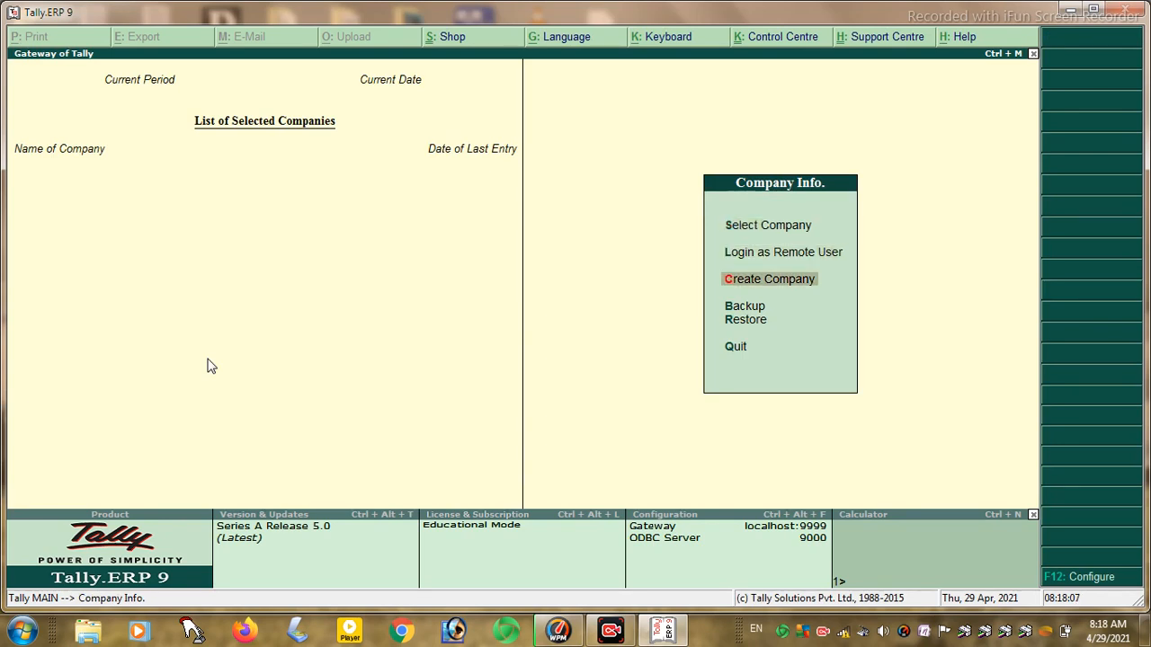
key(Return)
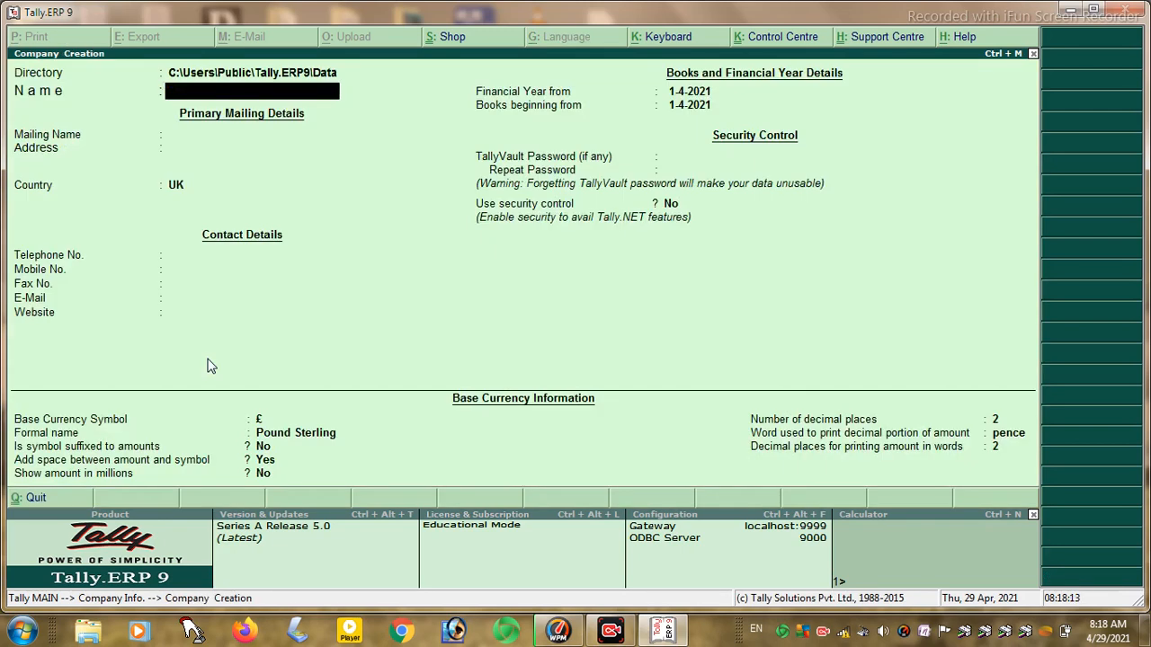
- Name the company 'Mohan Infratech Pvt Ltd', keep it as mailing name, and enter the address
text(Mohan Infratech )
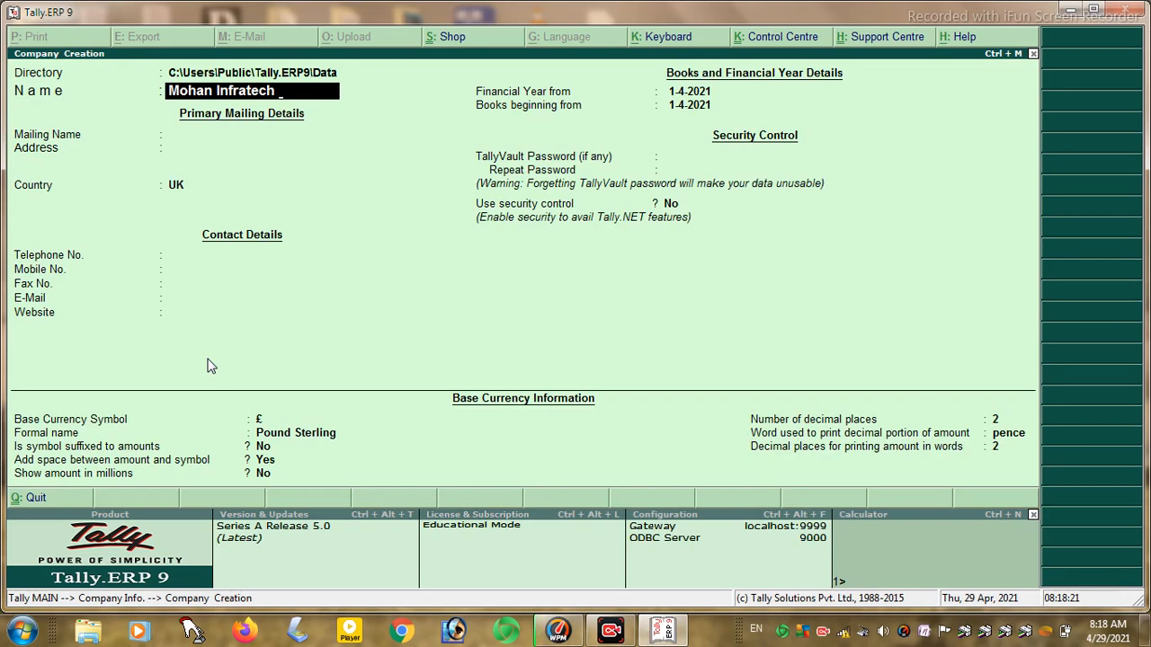
text(Pvt Ltd)
key(Return)
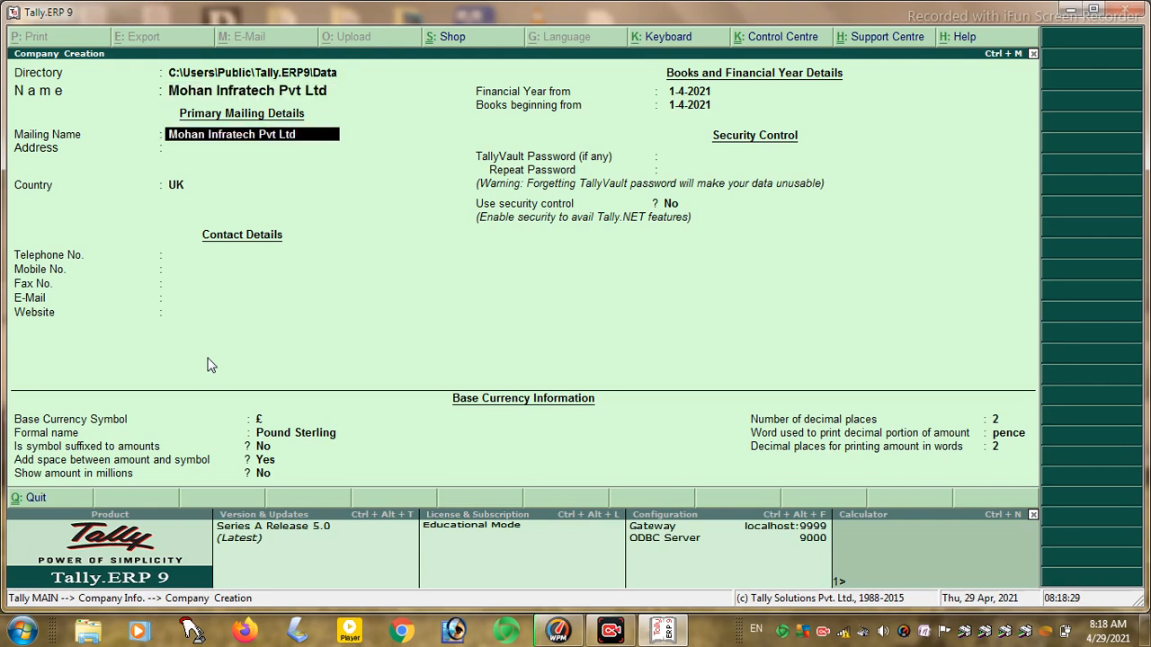
key(Return)
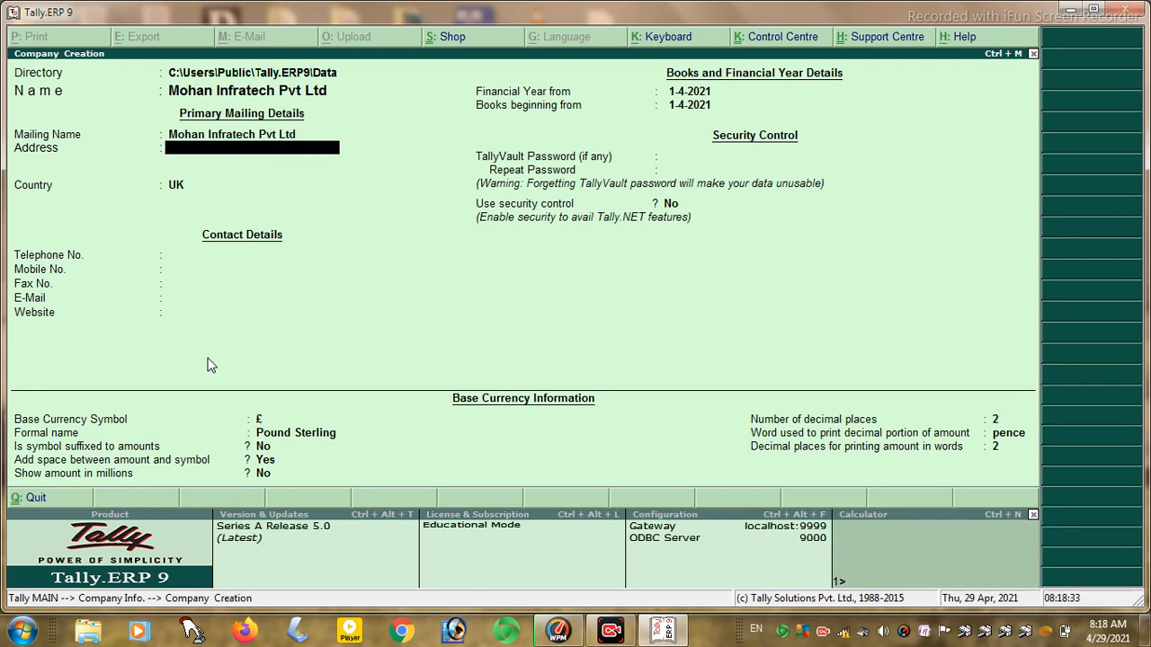
text(Village Hajipur)
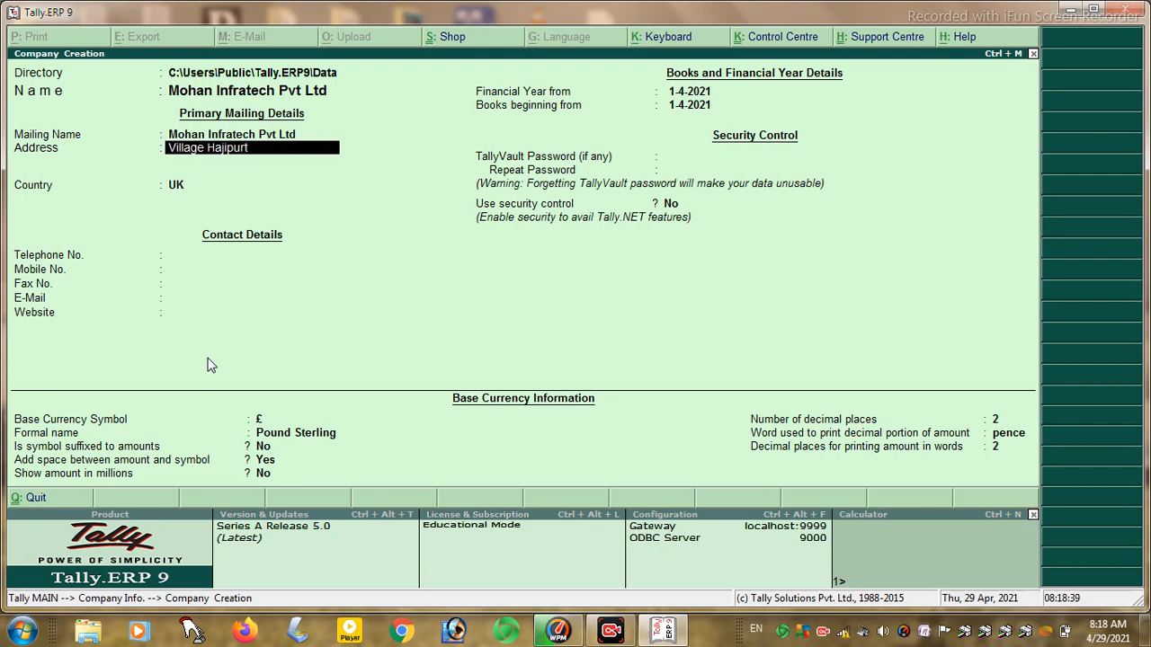
text( Post Hajipur)
key(Return)
key(Return)
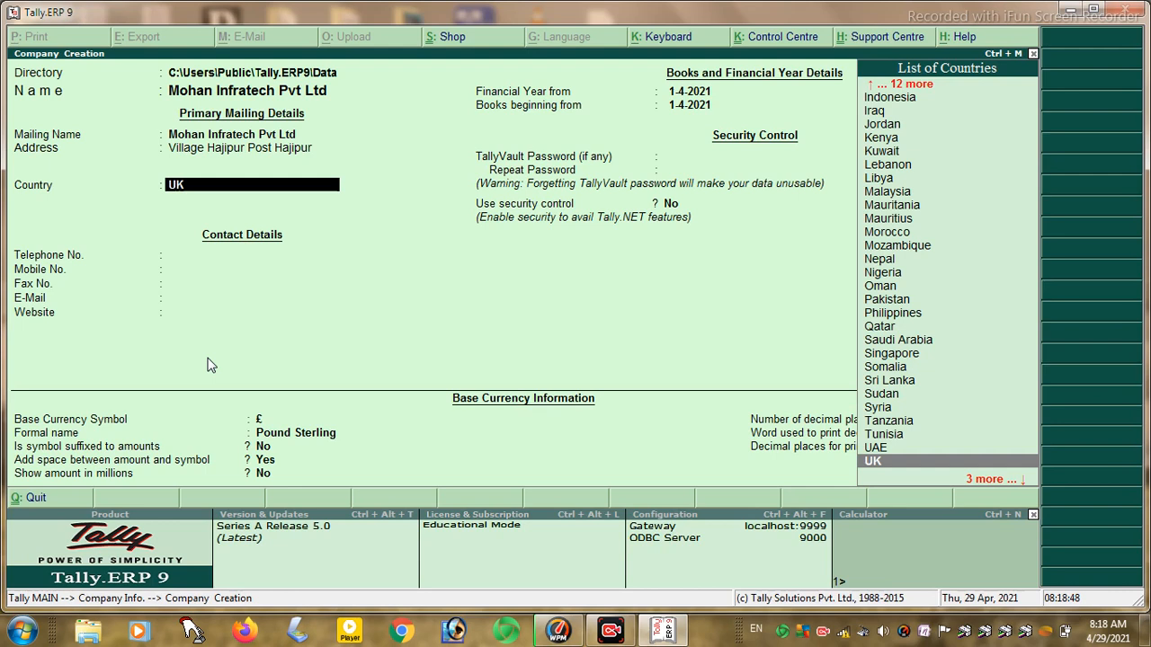
- Set country India, state Bihar, and enter the PIN code
text(I)
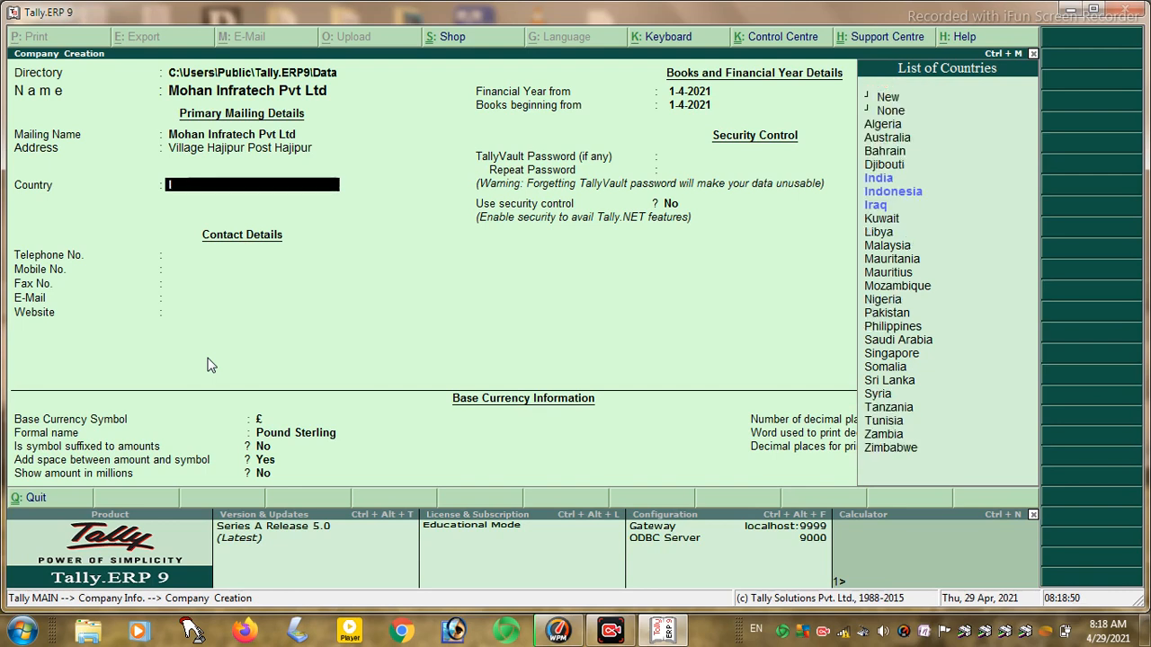
key(Return)
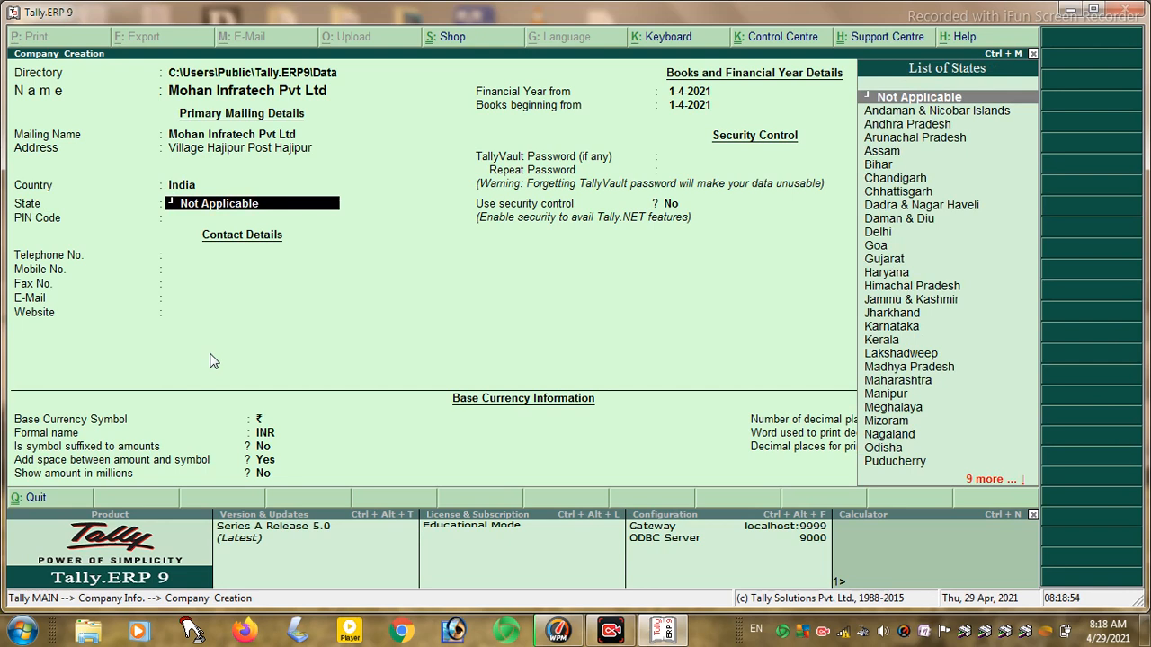
text(B)
key(Return)
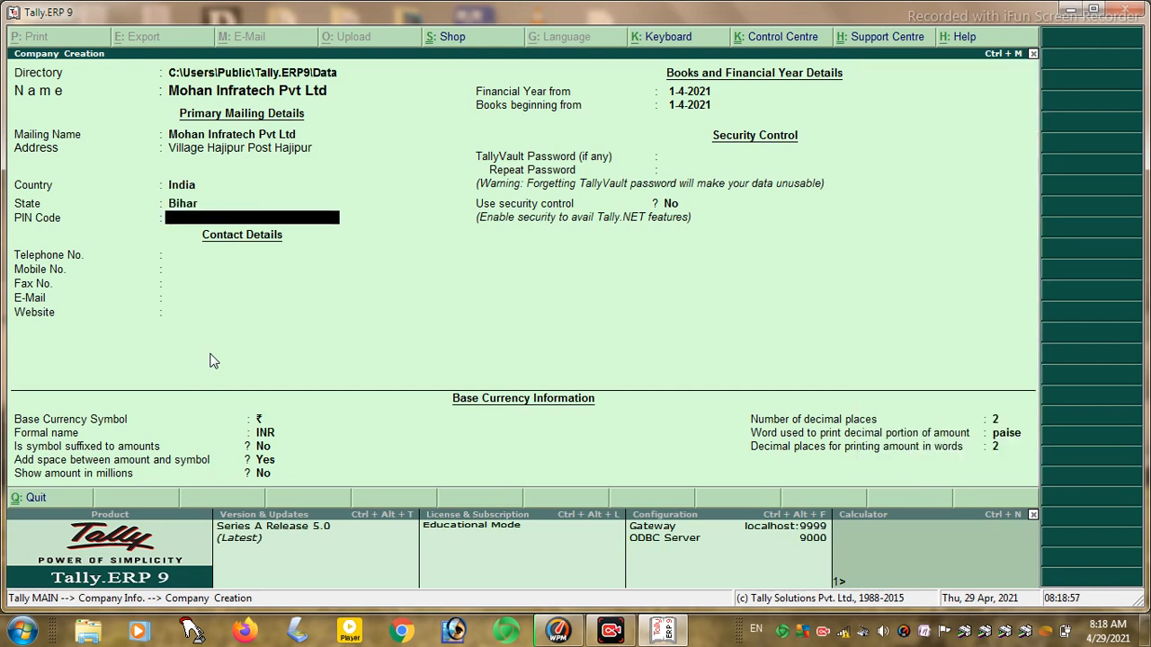
text(84)
text(4505)
key(Return)
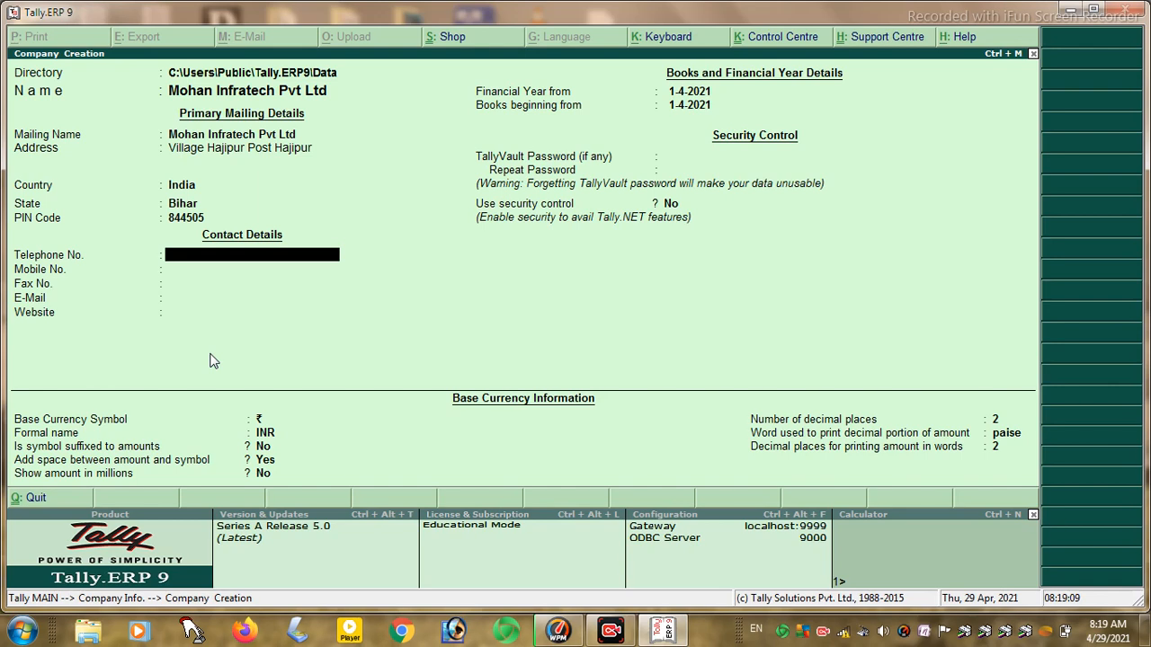
- Enter the company's telephone, mobile and fax numbers
key(Return)
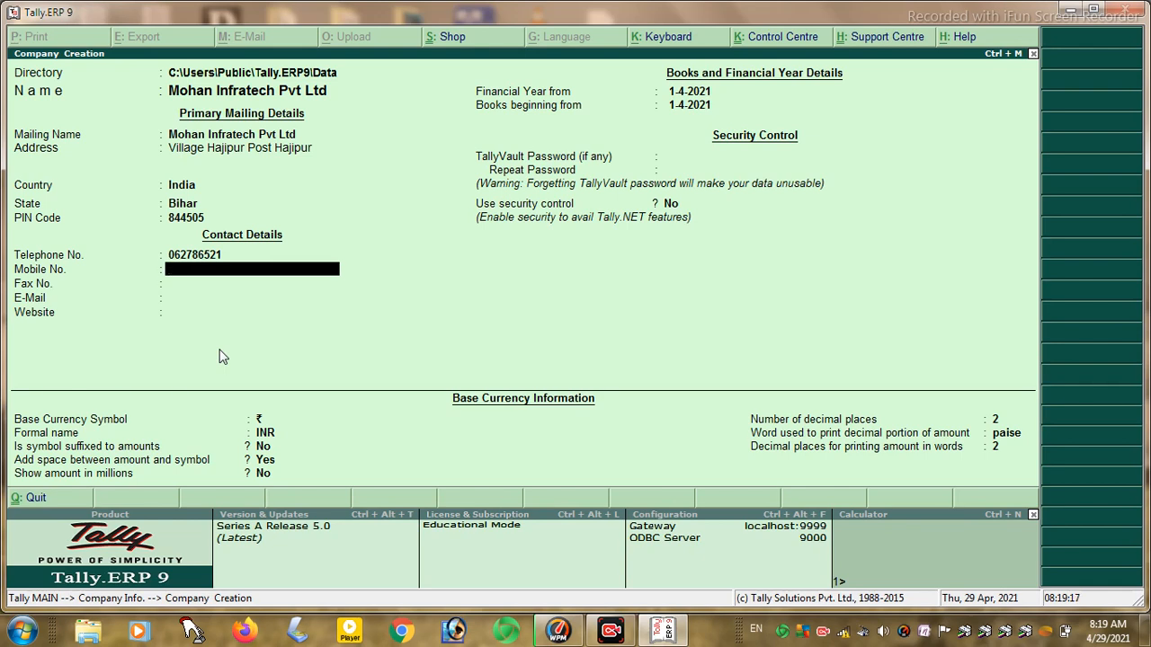
key(Return)
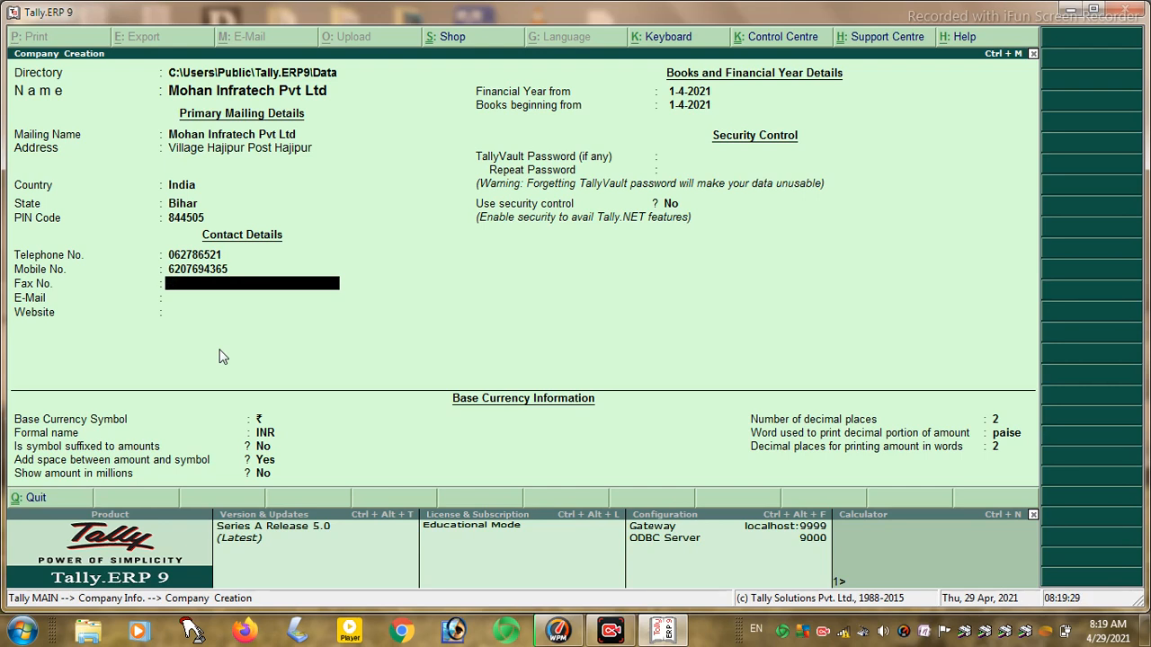
text(0001)
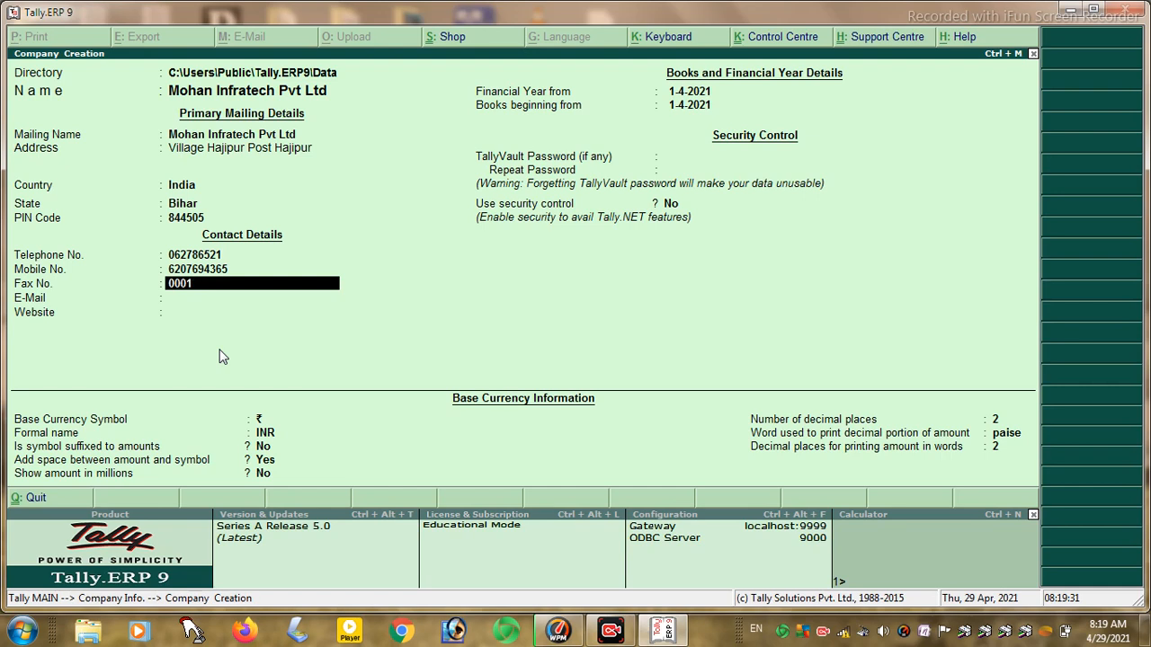
text(252412)
key(Return)
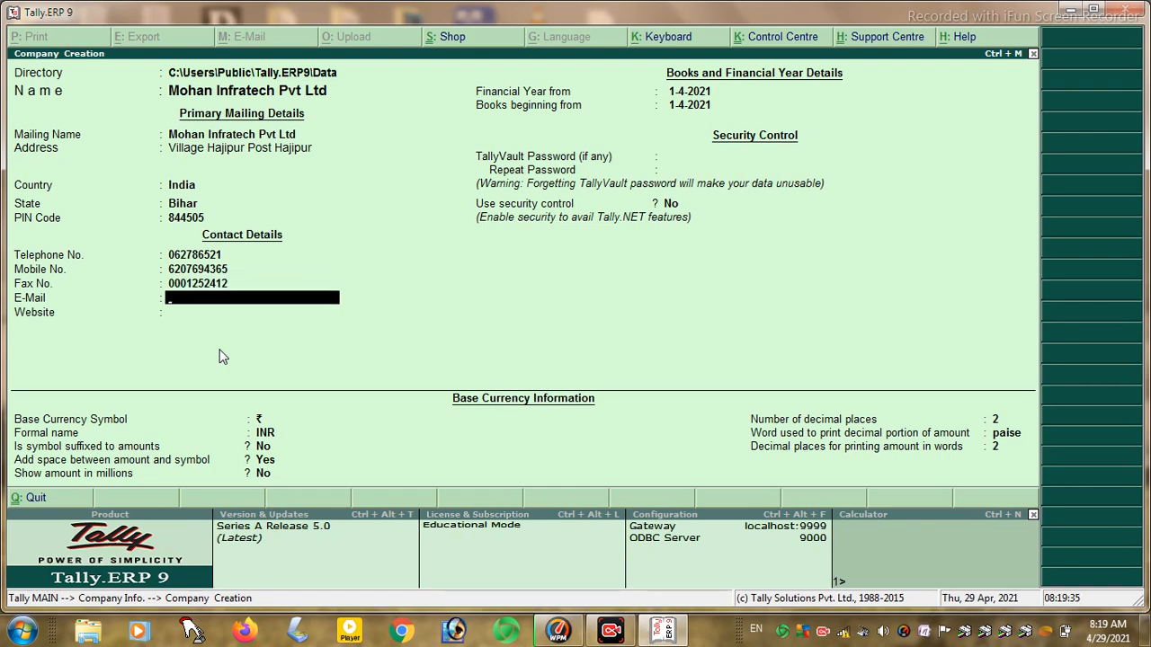
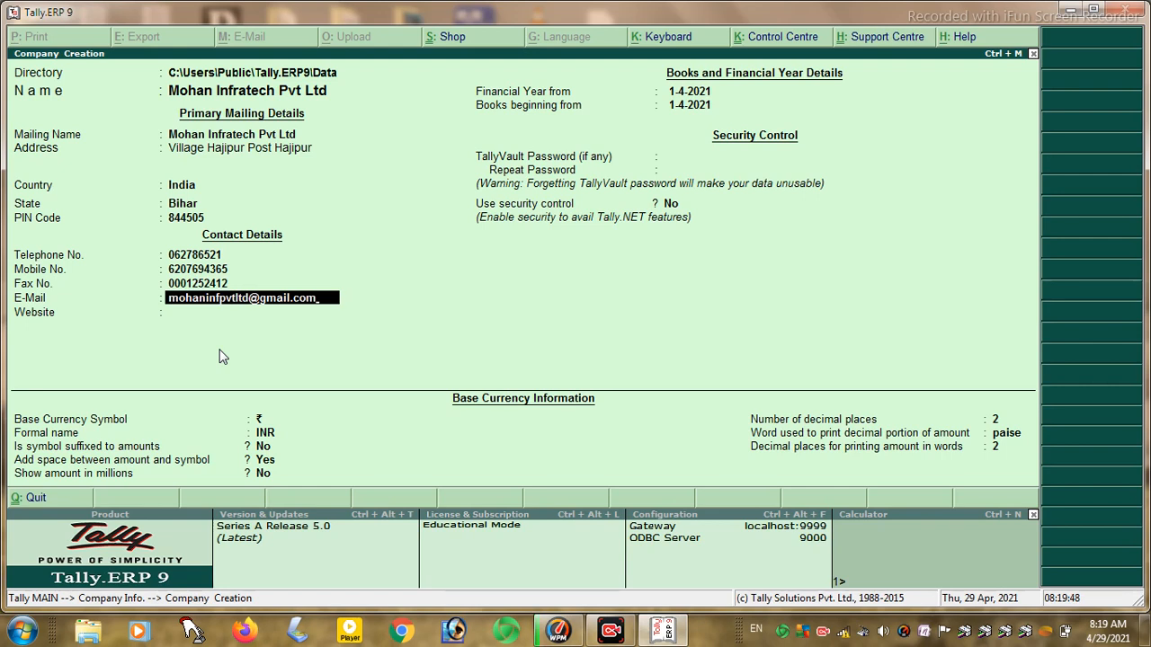
- Enter the company's e-mail address and website
key(Return)
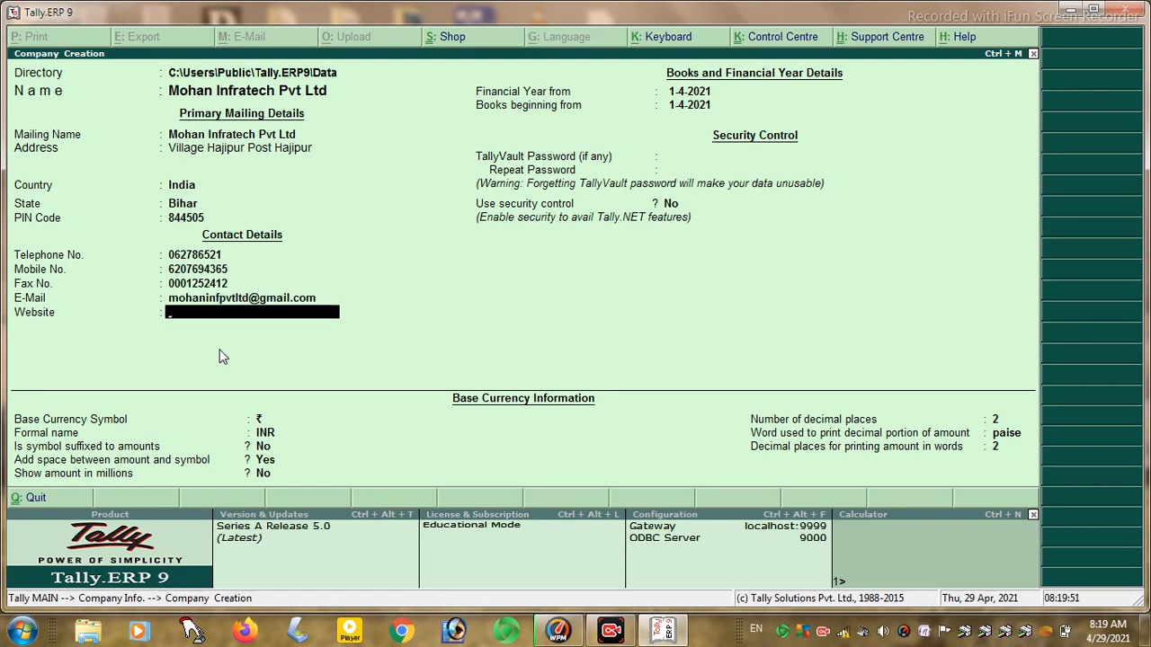
text(www.mohaninf)
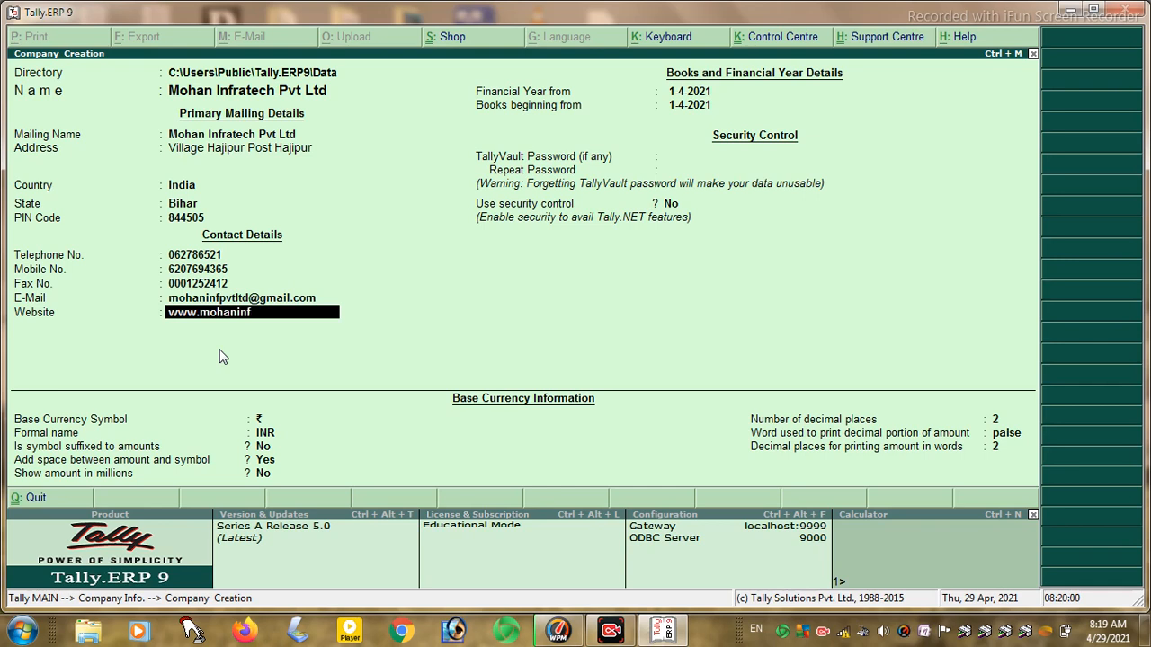
text(ratechpvtltd.com)
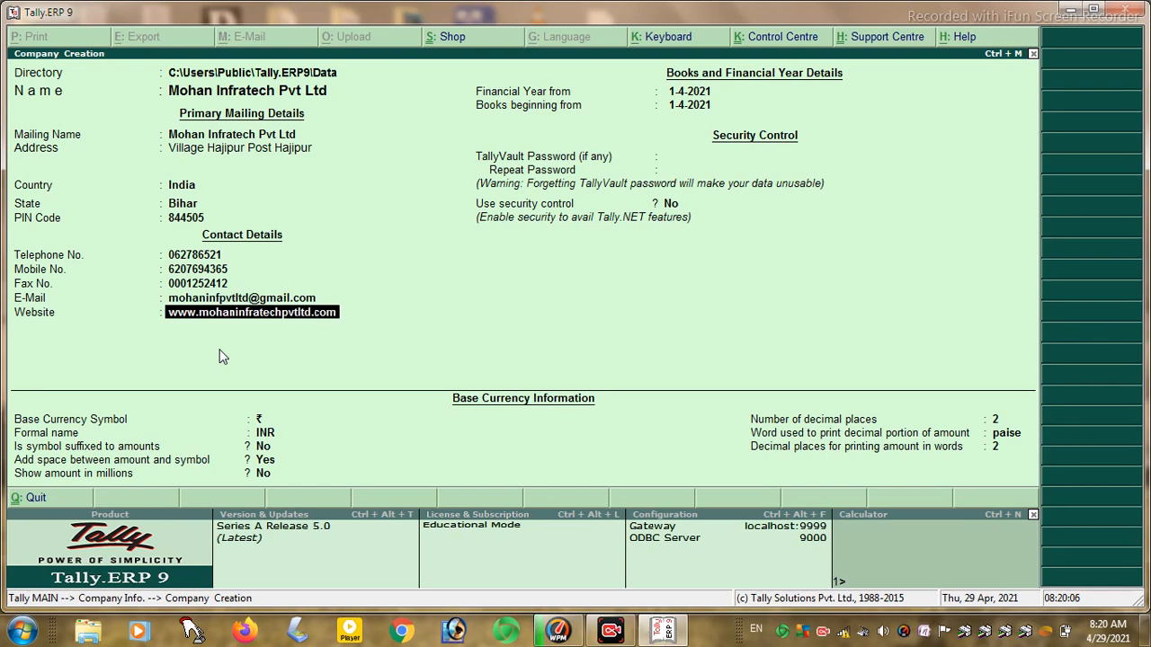
key(Return)
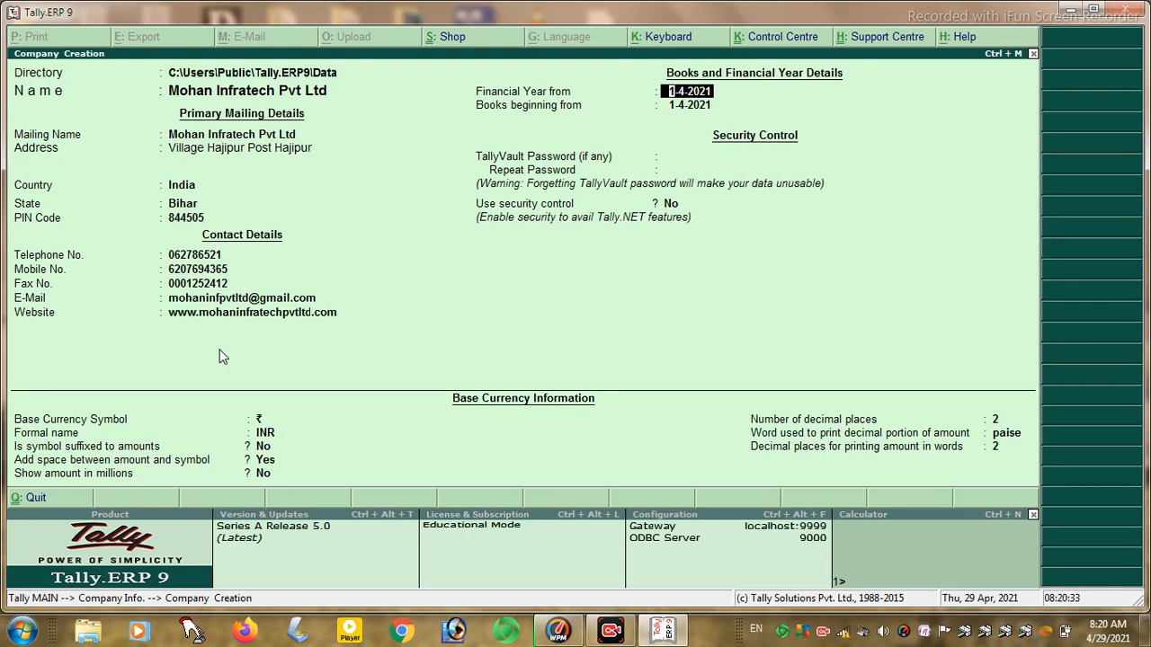
- Keep financial year from 1-4-2021 and set and repeat a TallyVault password
key(Return)
key(Return)
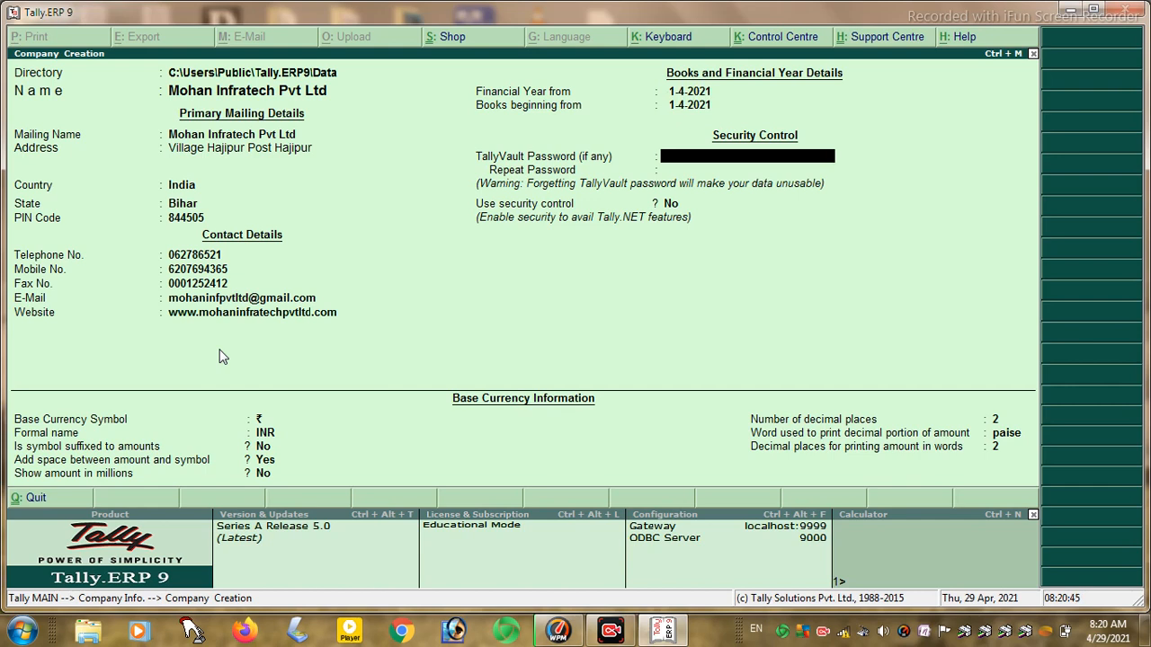
text(1)
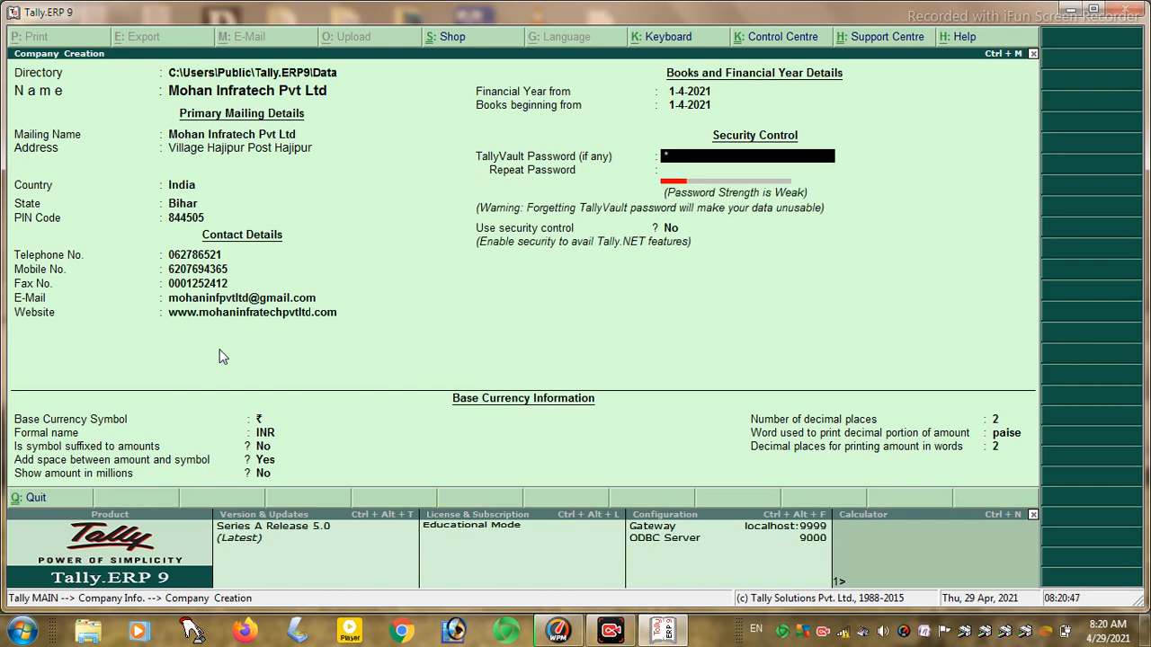
key(Return)
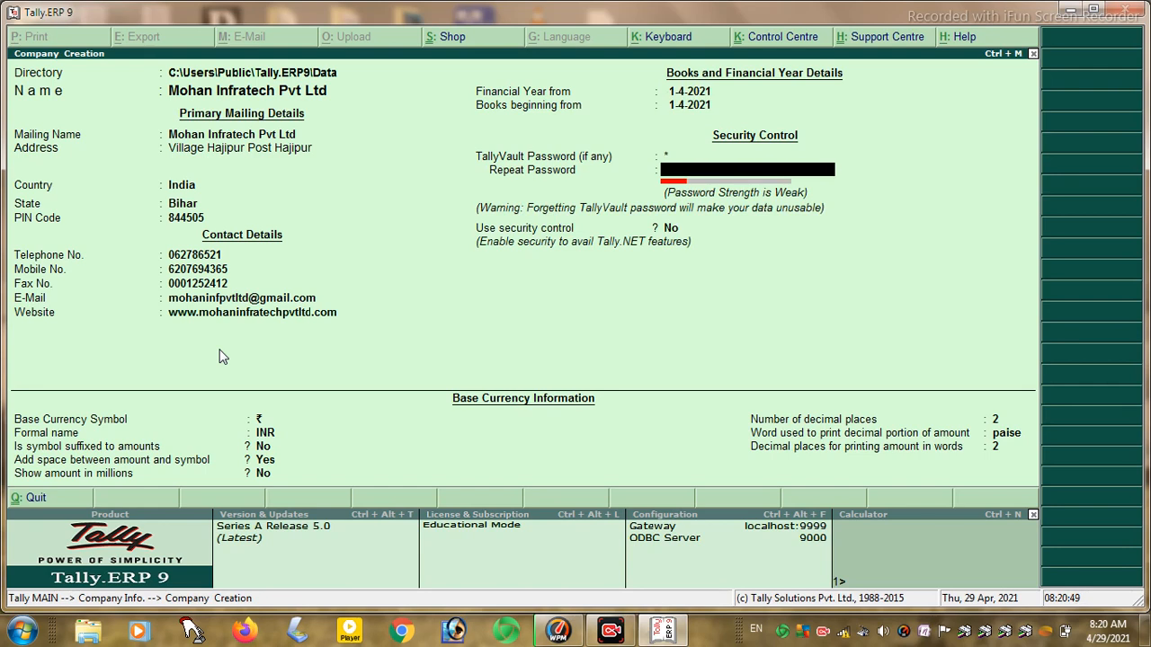
key(Return)
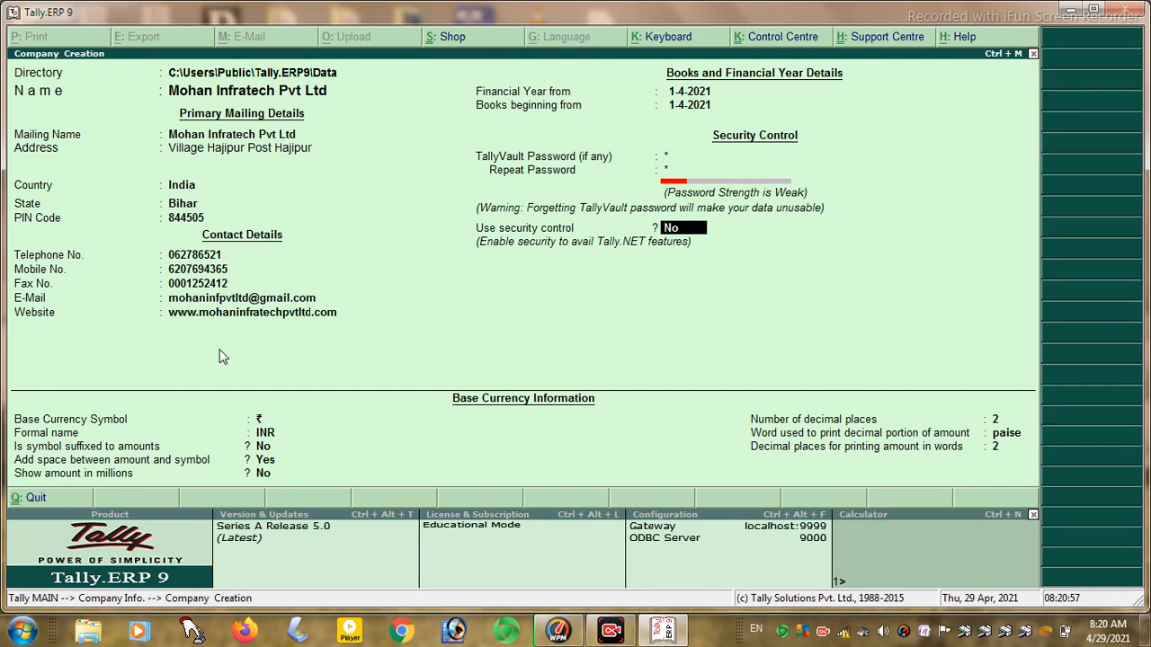
- Turn security control on with an administrator name and a confirmed password
text(y)
key(Return)
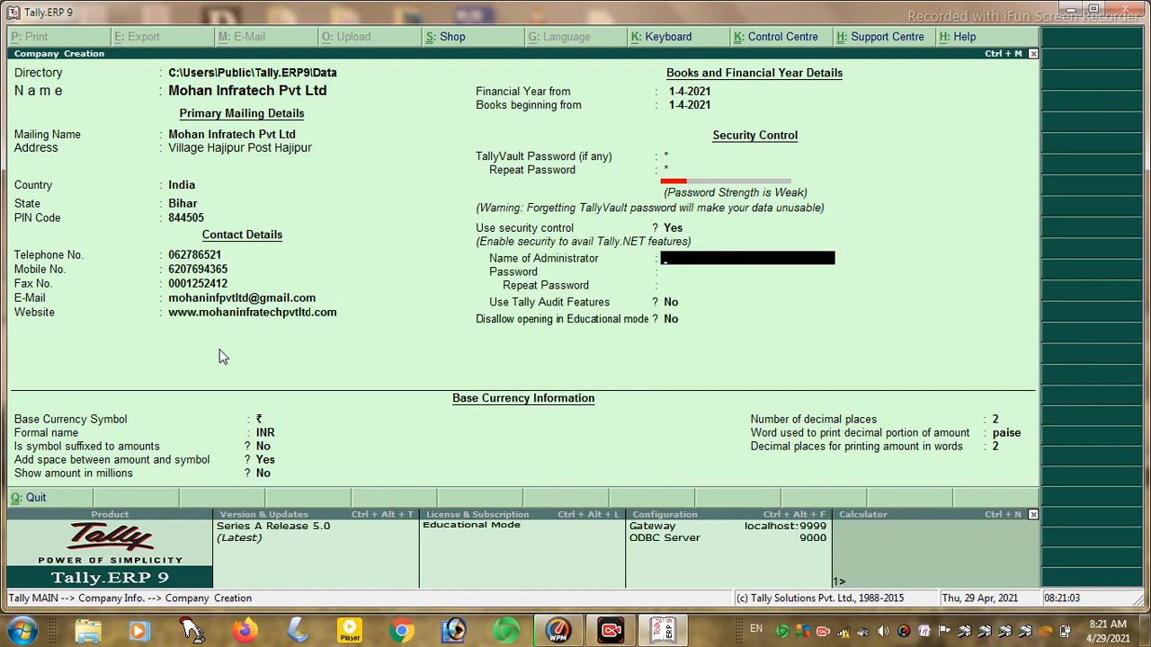
text(mohan)
key(Return)
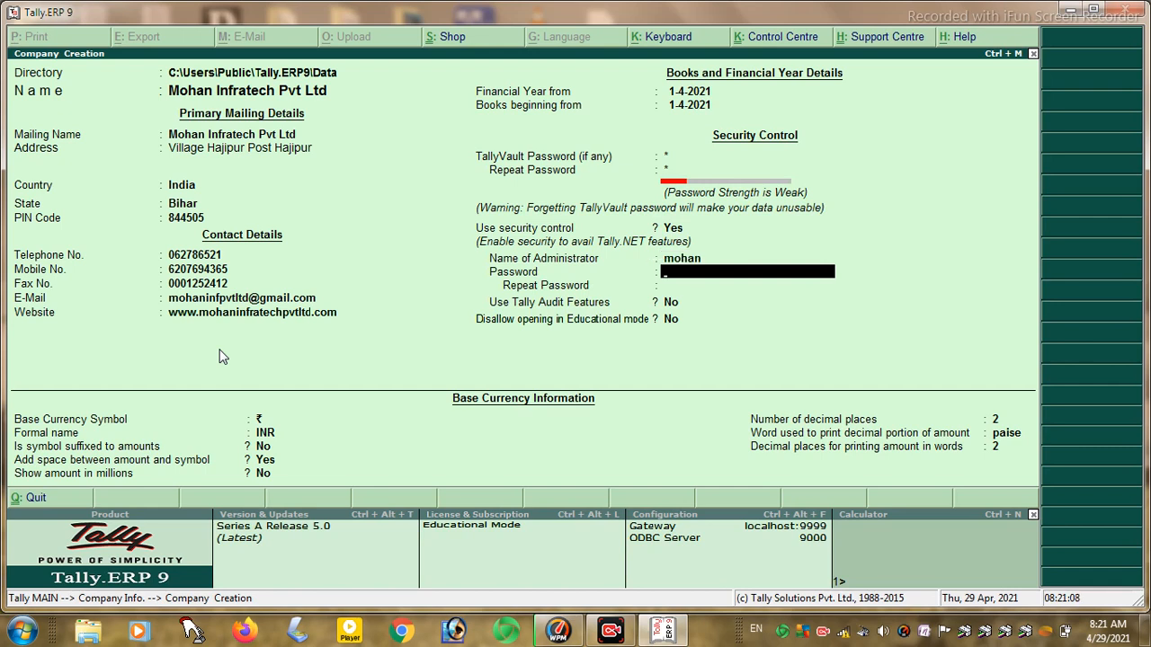
text(**)
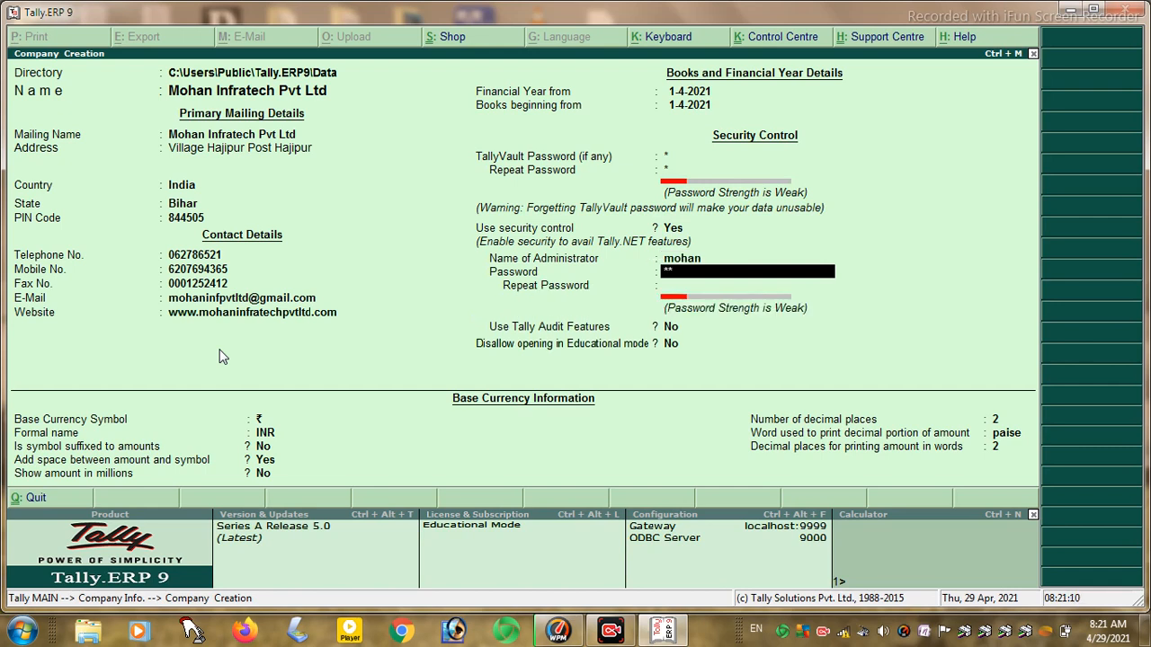
key(Return)
text(***)
key(Return)
key(Return)
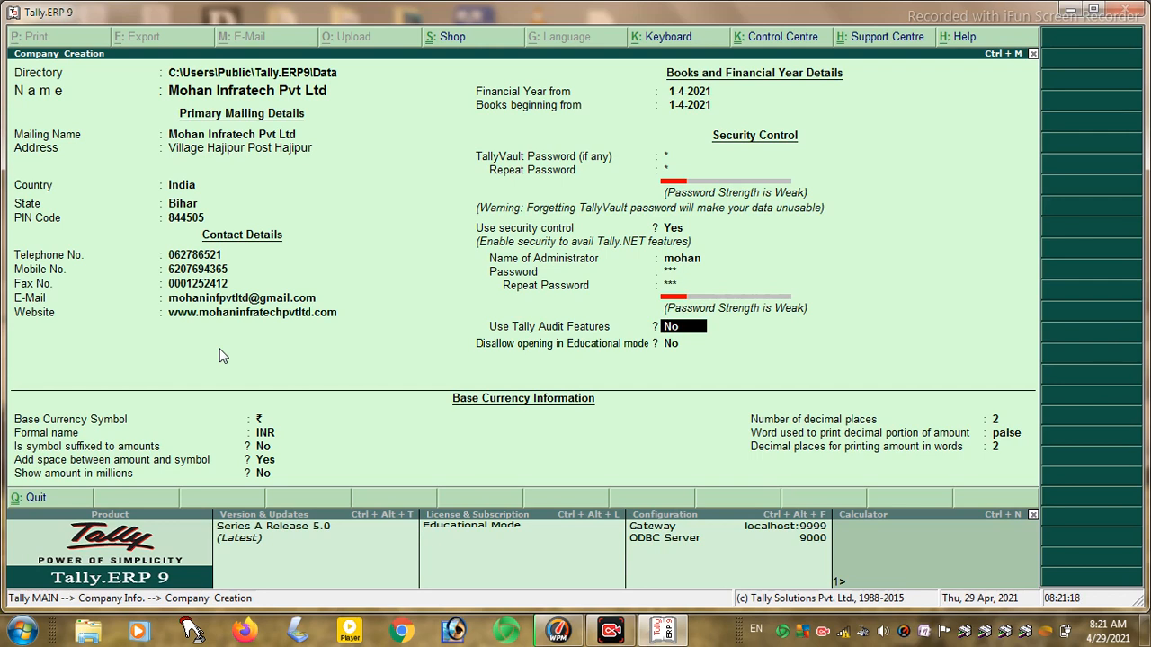
- Disallow opening in Educational mode, accept currency defaults, and save the company
key(Return)
text(y)
key(Return)
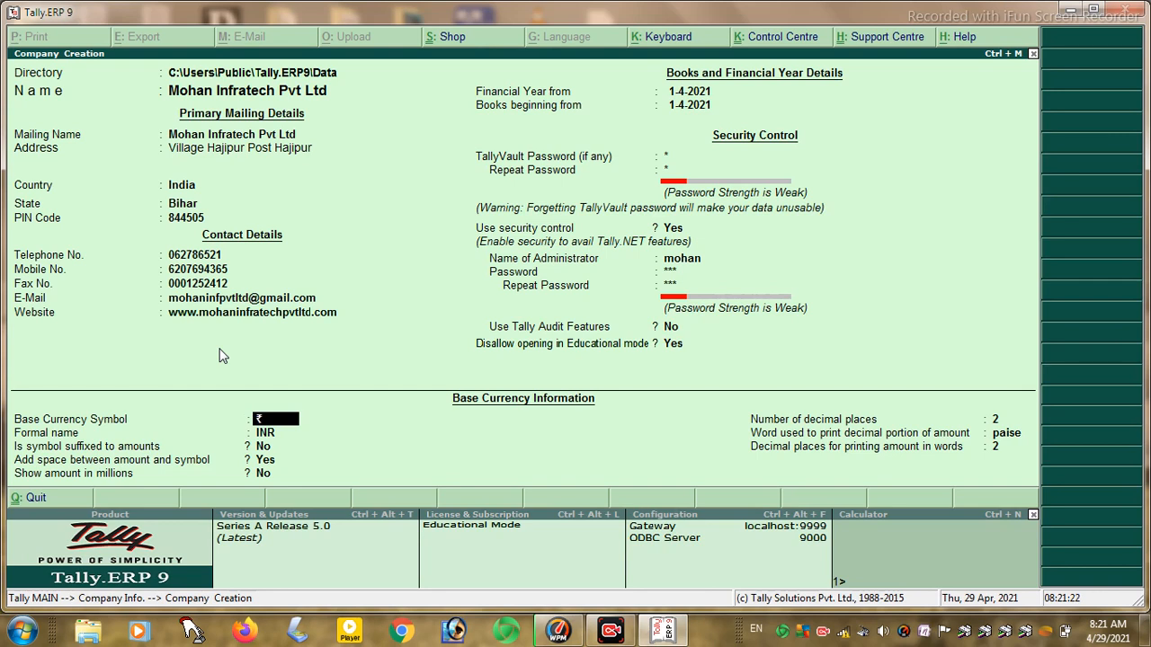
key(Return)
key(Return)
key(Return)
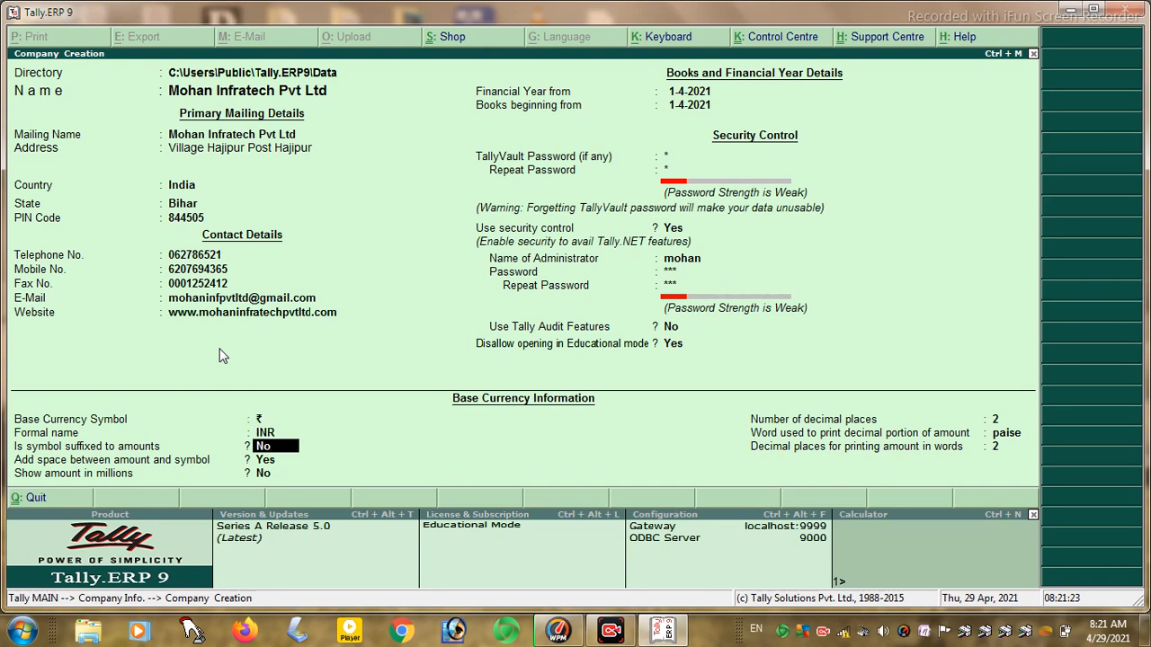
key(Return)
key(Return)
key(Return)
key(Return)
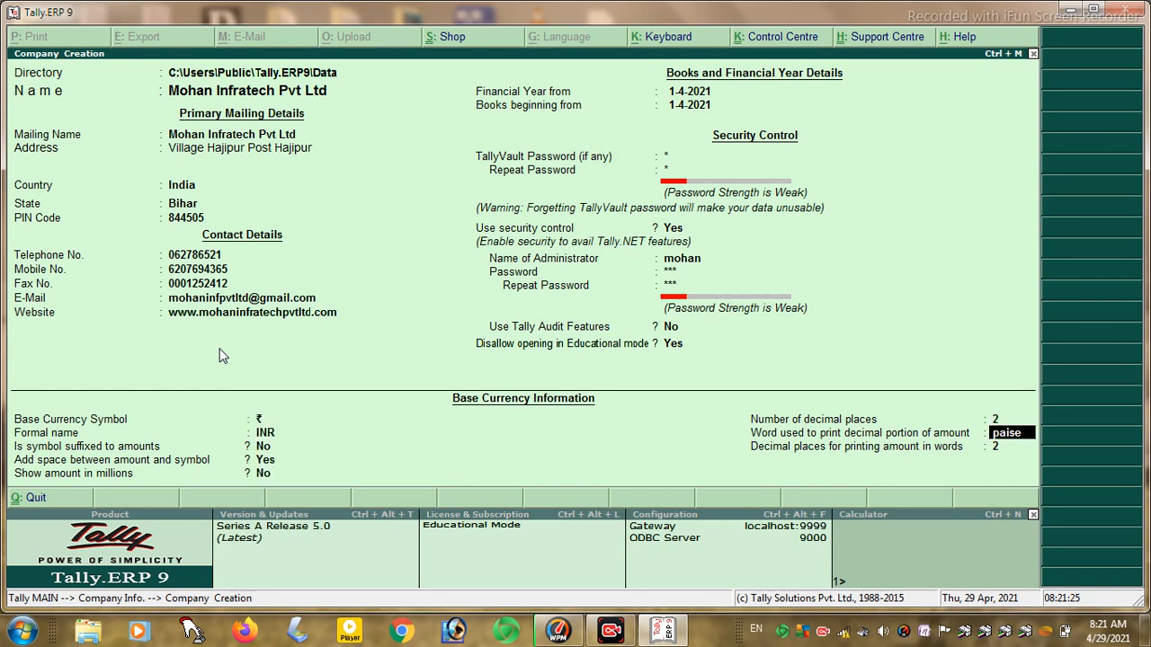
key(Return)
key(Return)
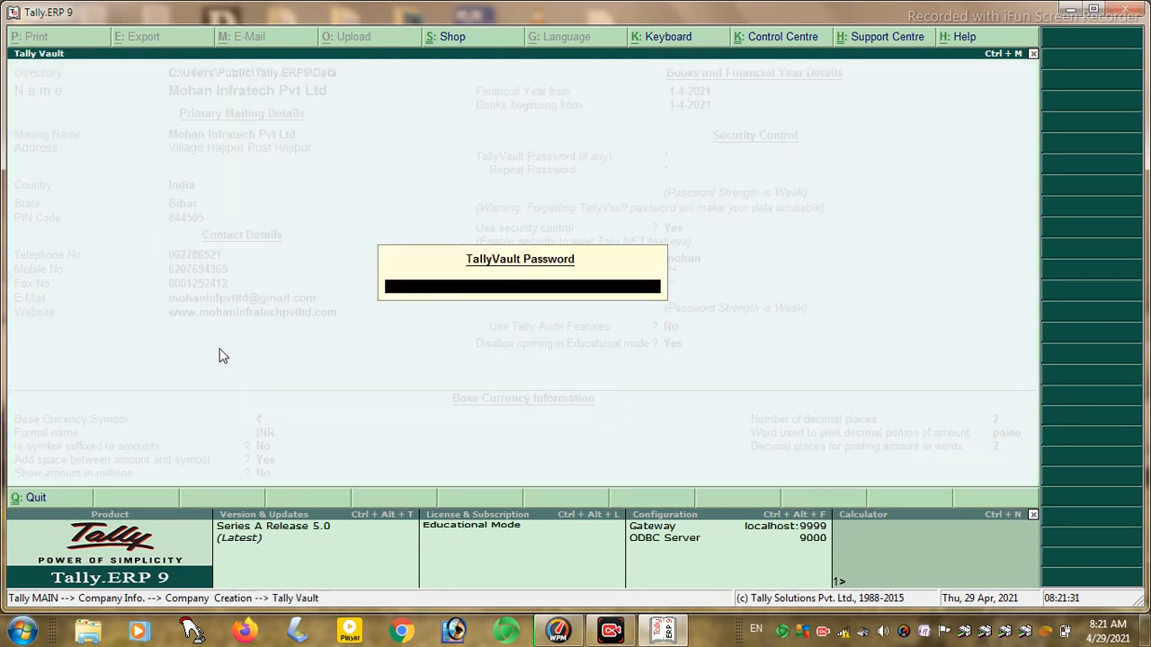
text(*)
key(Escape)
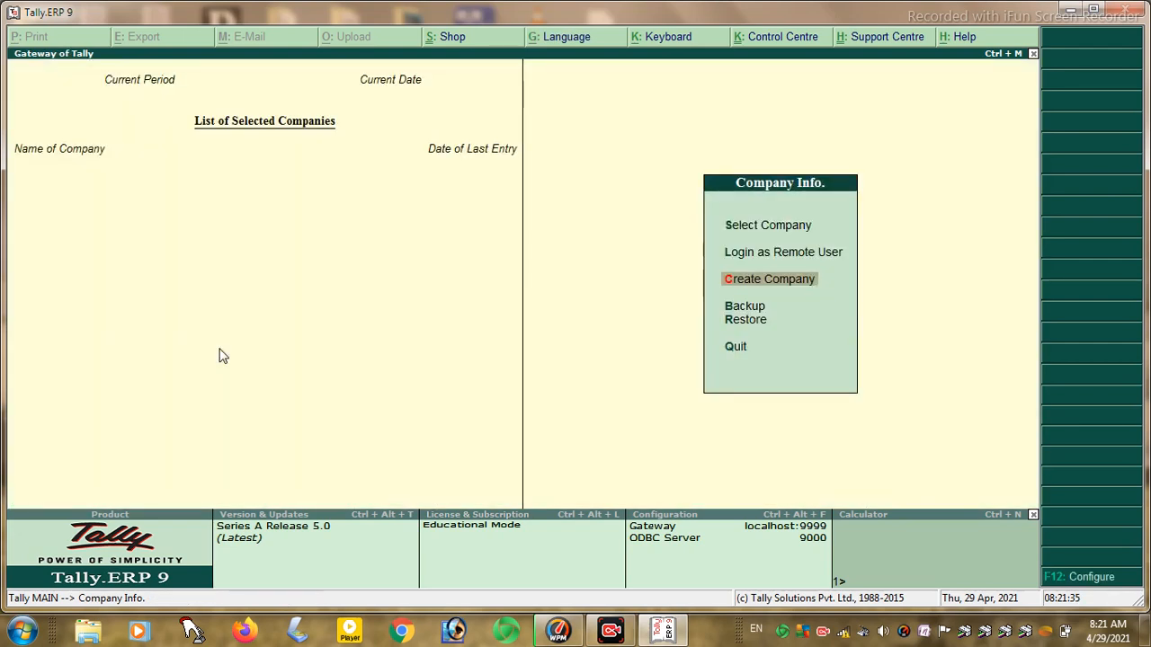
key(Up)
key(Up)
key(Up)
- Try loading protected companies 10000 and 10006, cancelling each vault password prompt
key(Down)
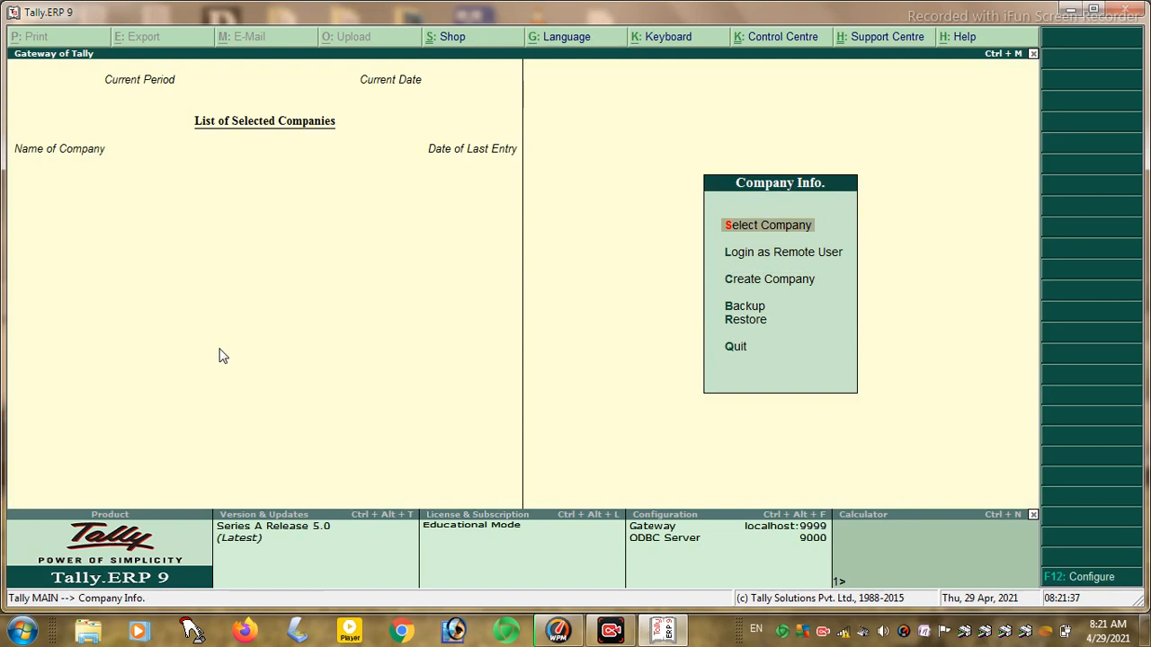
key(Return)
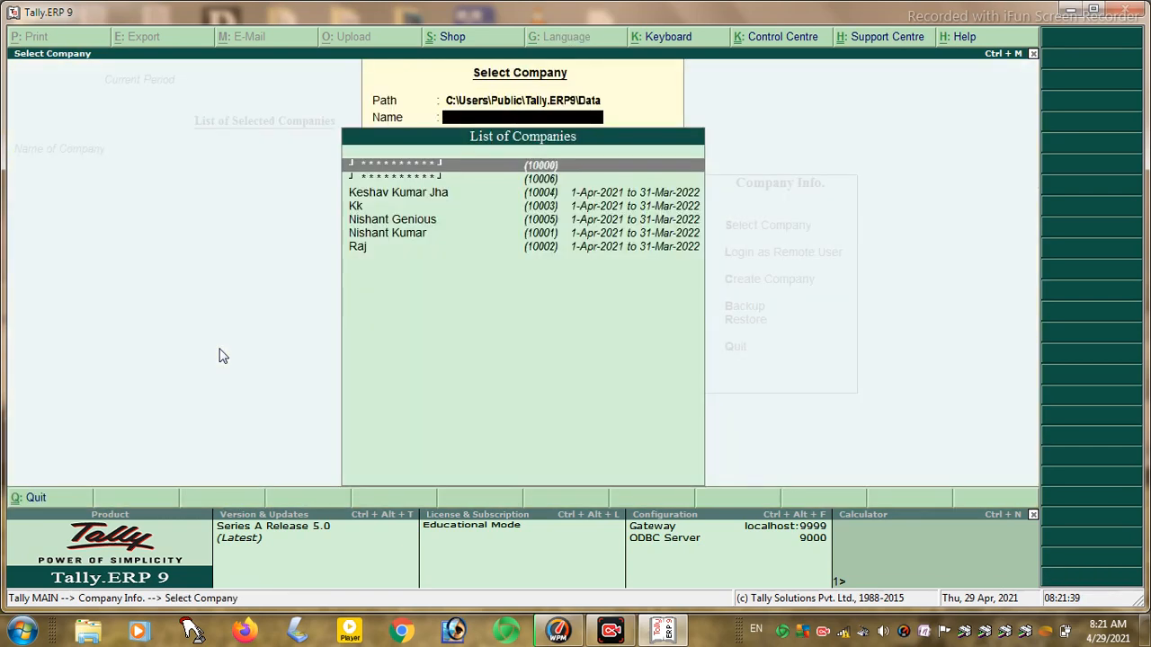
text(M)
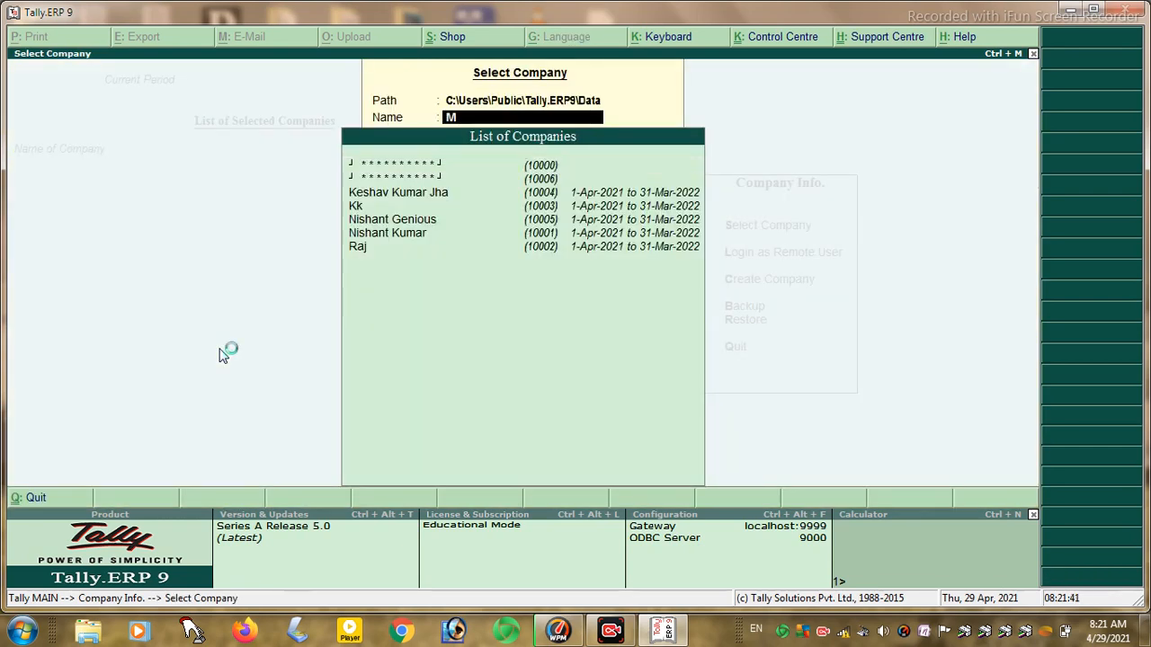
key(Down)
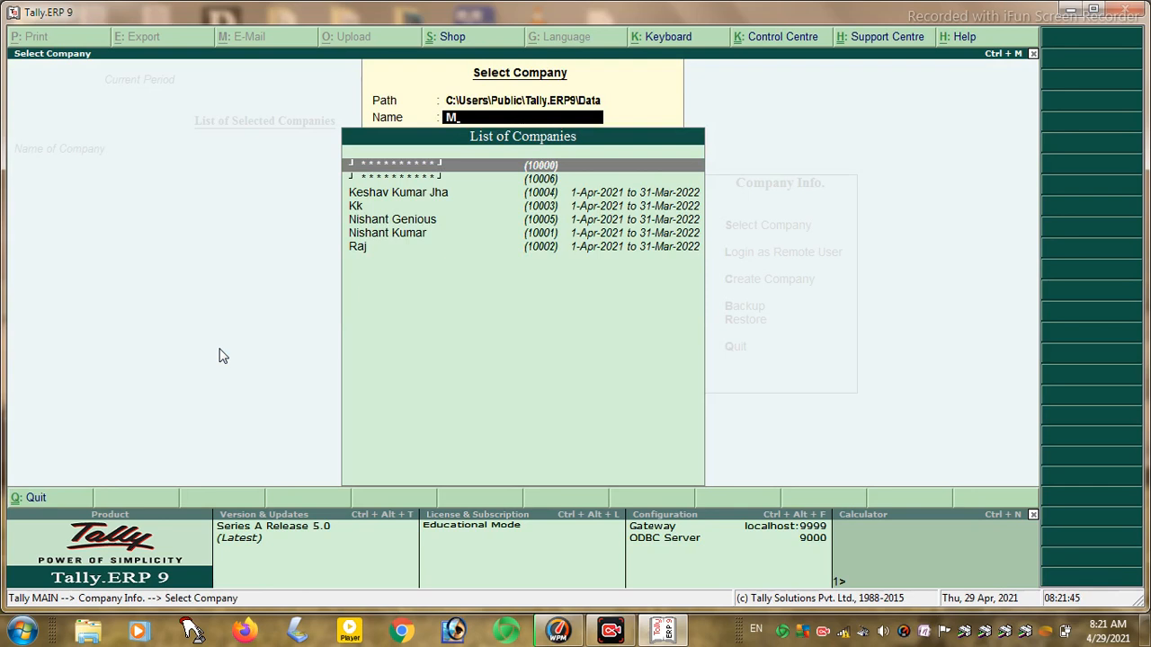
key(Return)
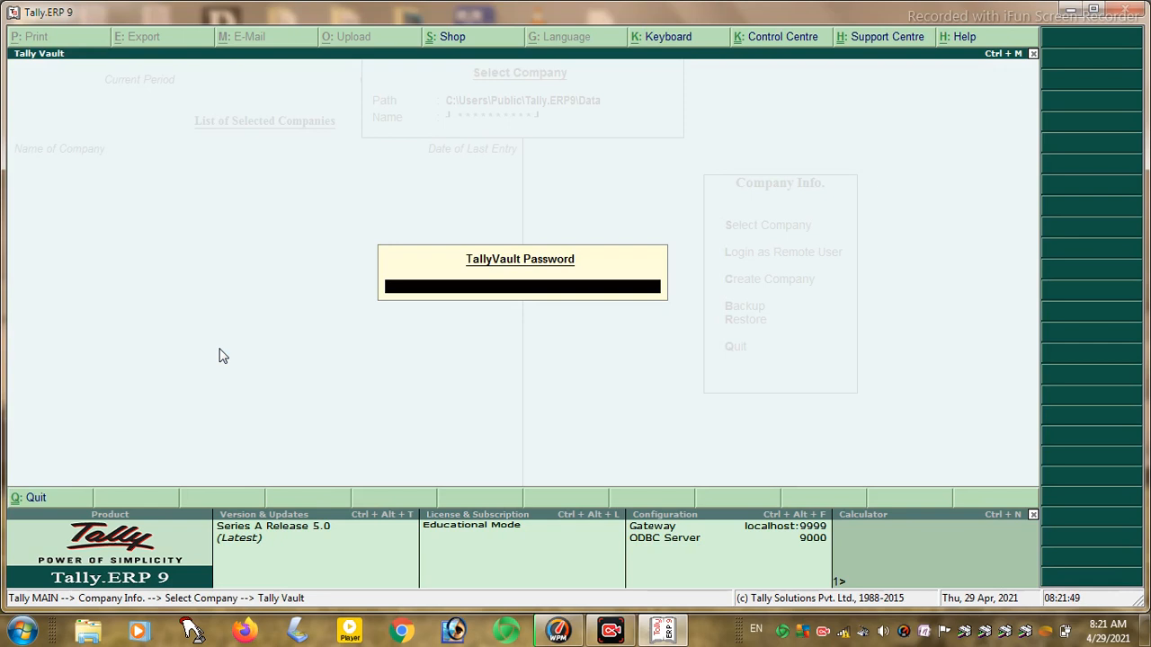
key(Escape)
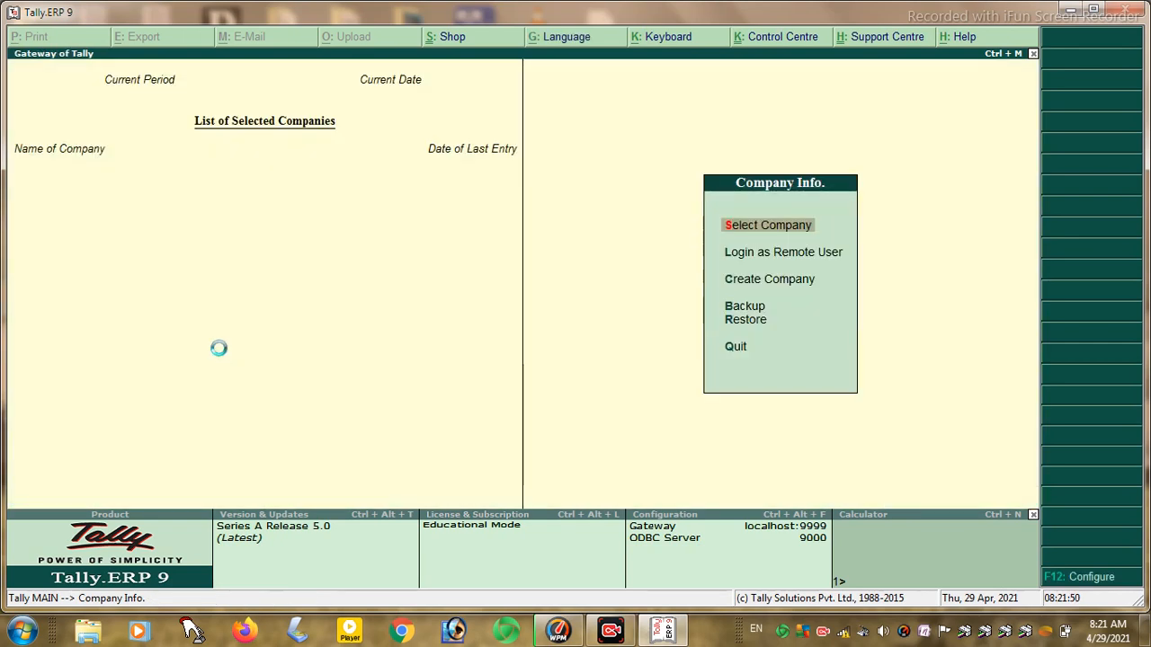
key(Return)
key(Down)
key(Return)
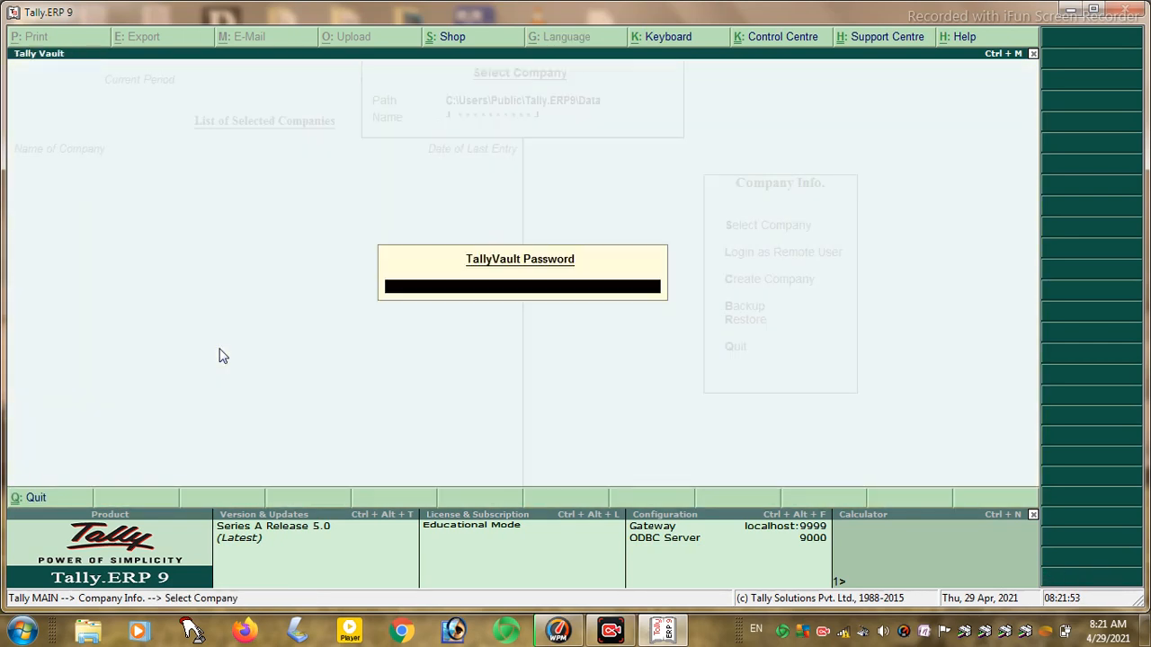
key(Escape)
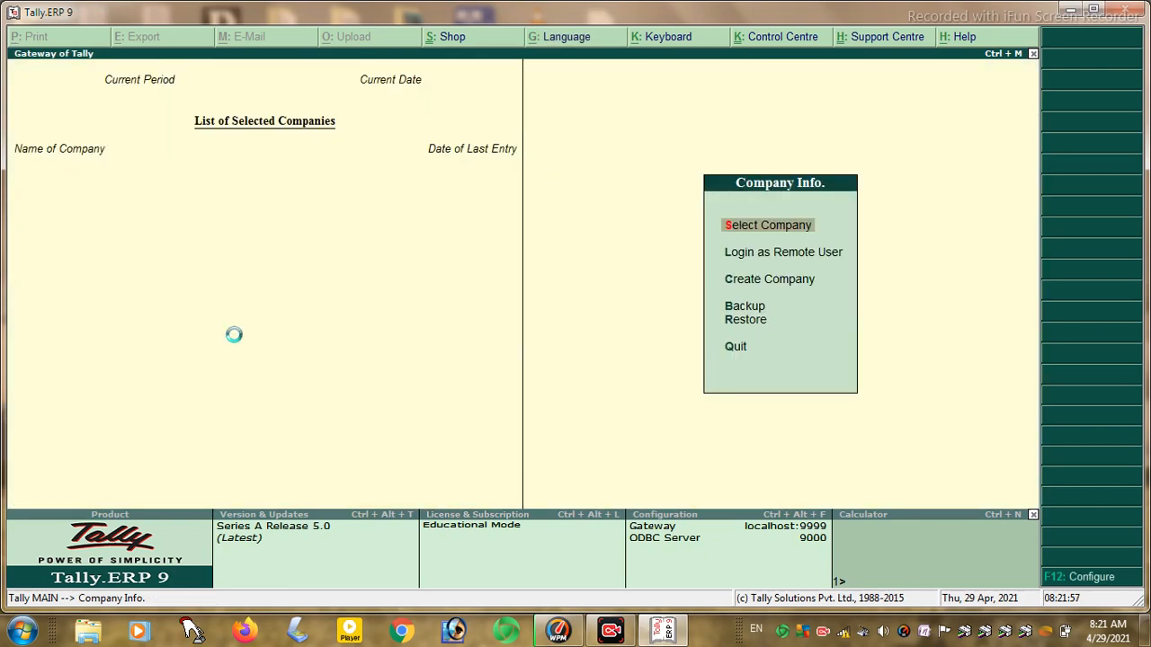
key(Return)
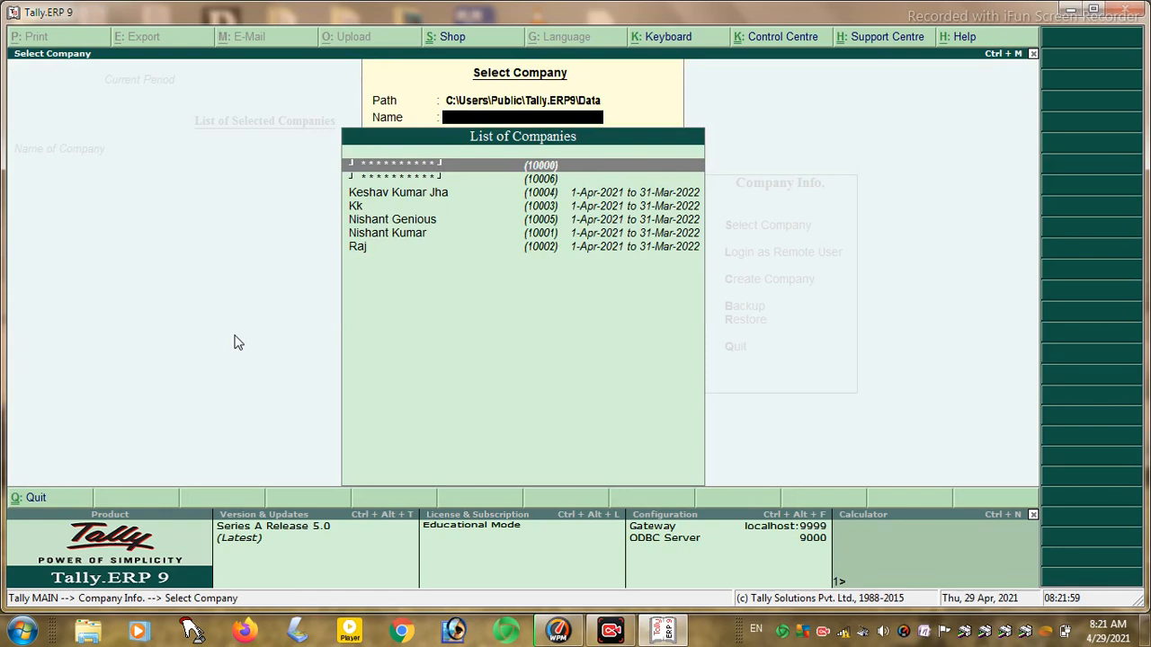
key(Down)
key(Down)
key(Up)
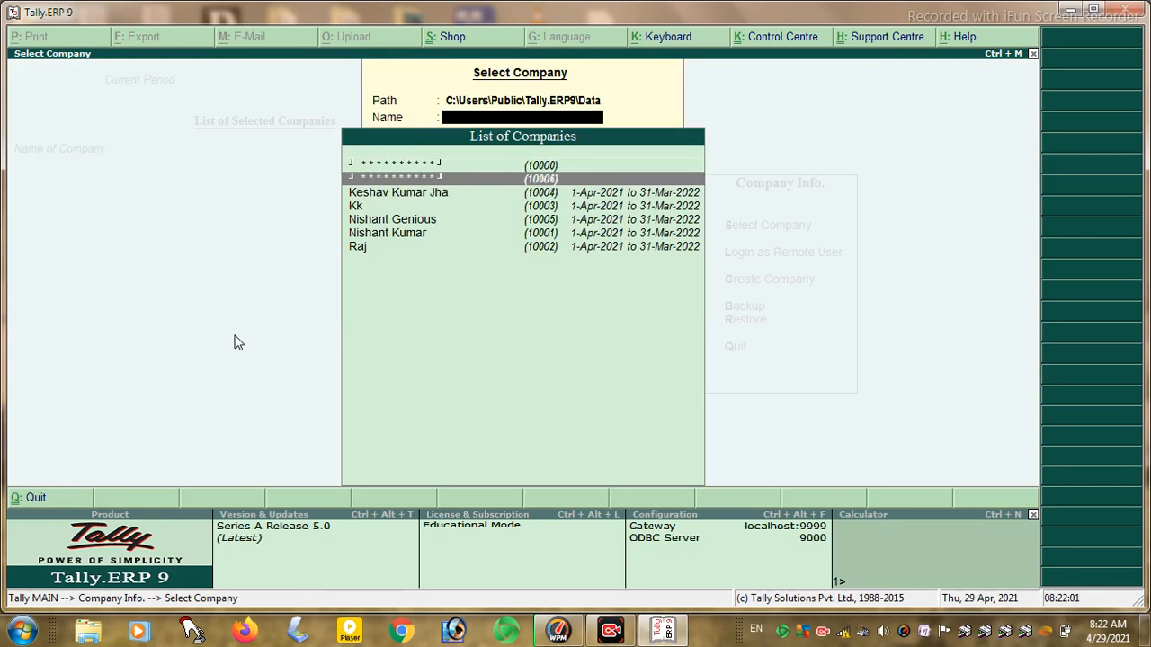
key(Return)
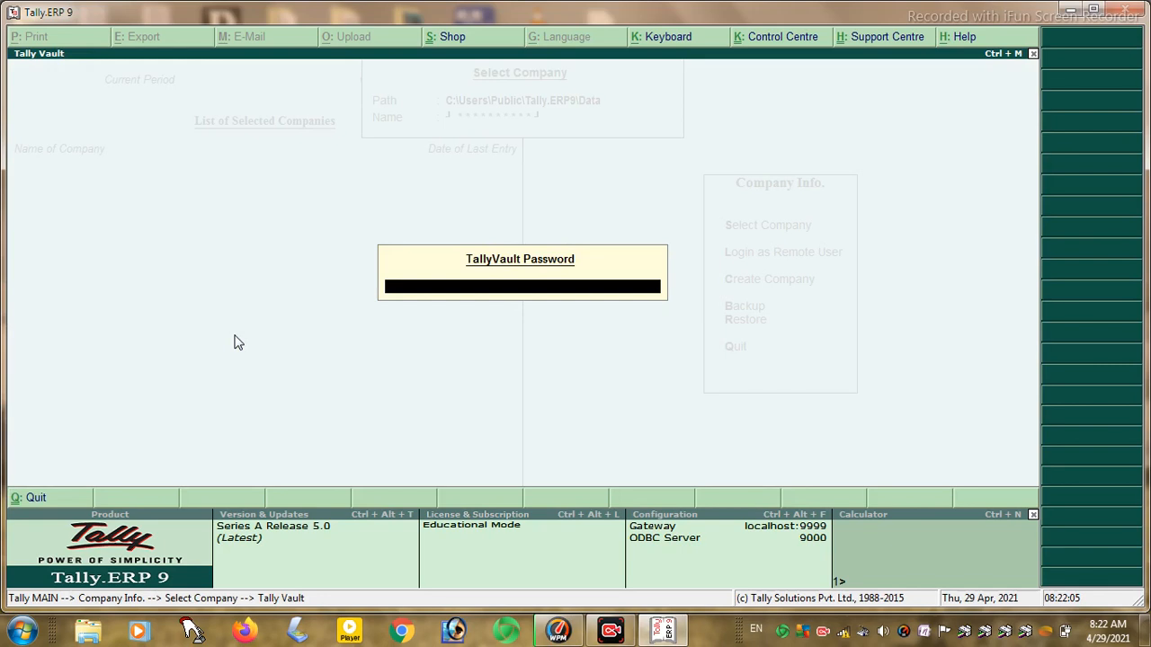
key(Escape)
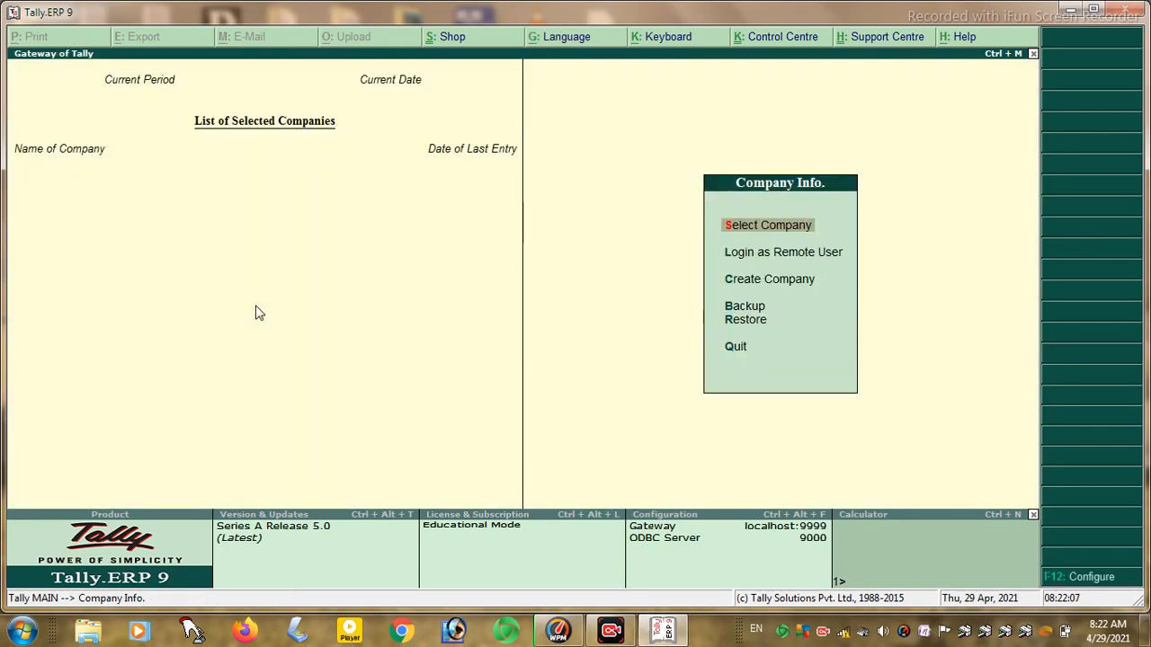
- Retry company 10006, check Remote User Login, then bring up the Quit confirmation
key(Escape)
key(Escape)
key(Return)
key(Return)
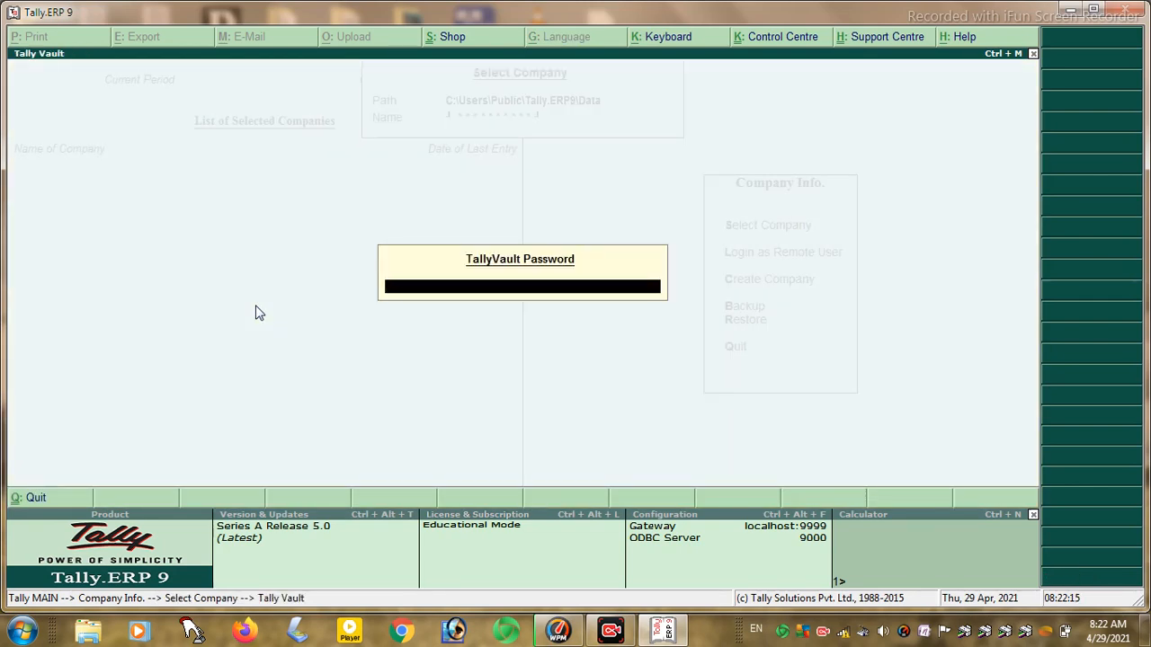
key(Escape)
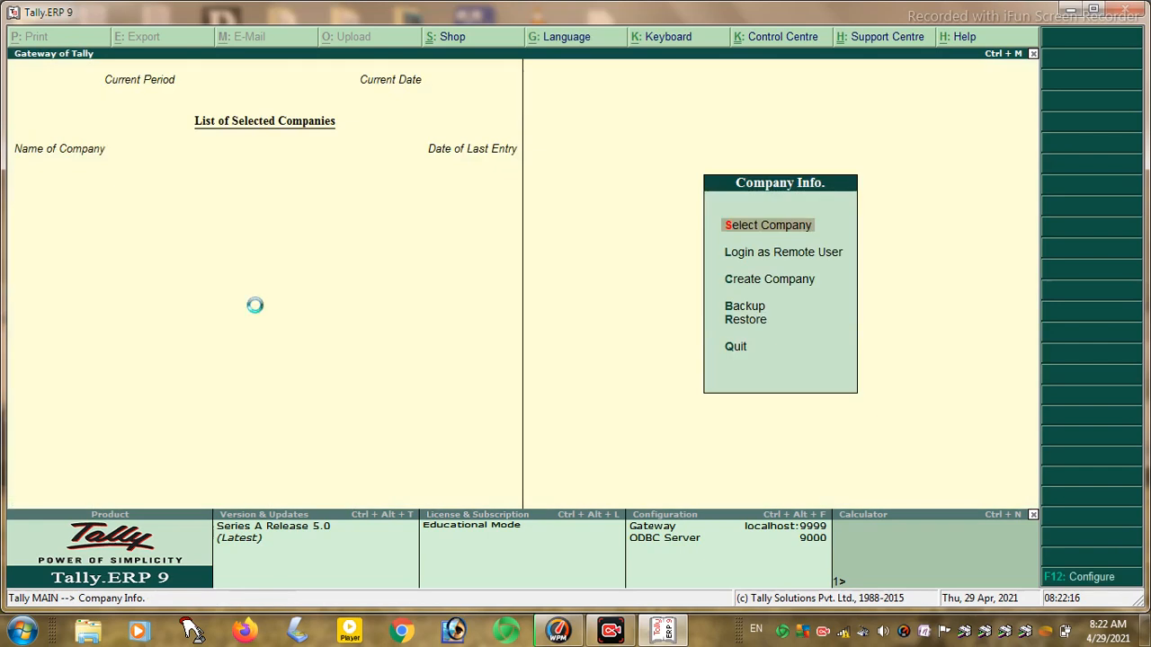
key(Return)
key(Down)
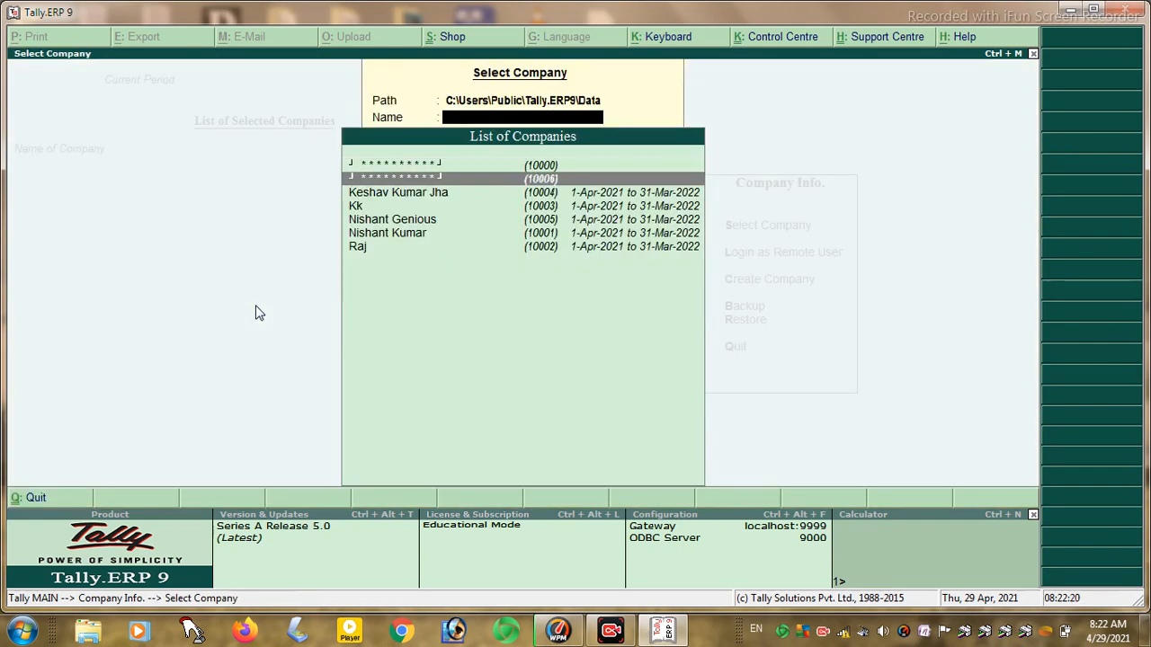
key(Return)
key(Escape)
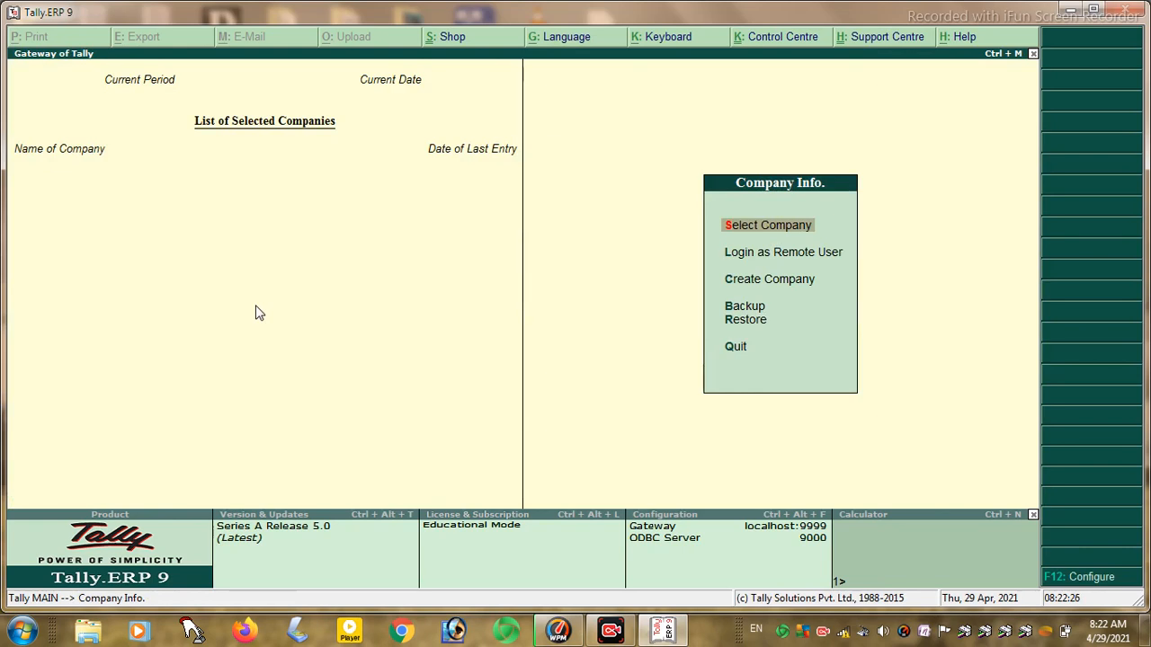
key(Down)
key(Down)
key(Up)
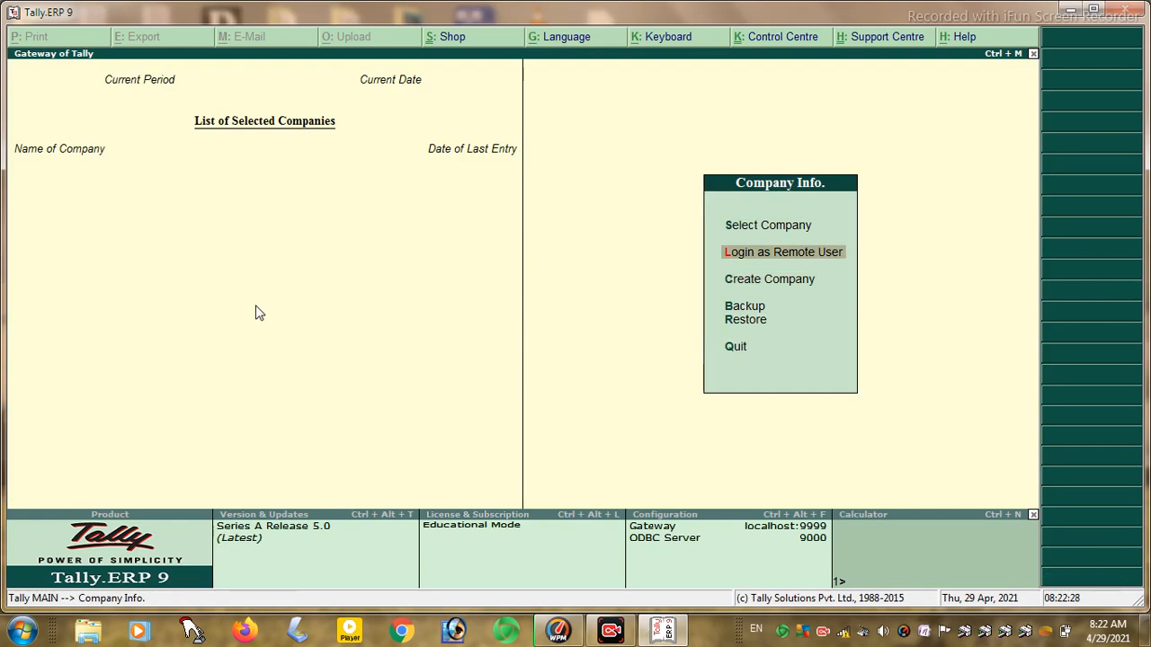
key(Return)
key(Escape)
key(Escape)
key(Escape)
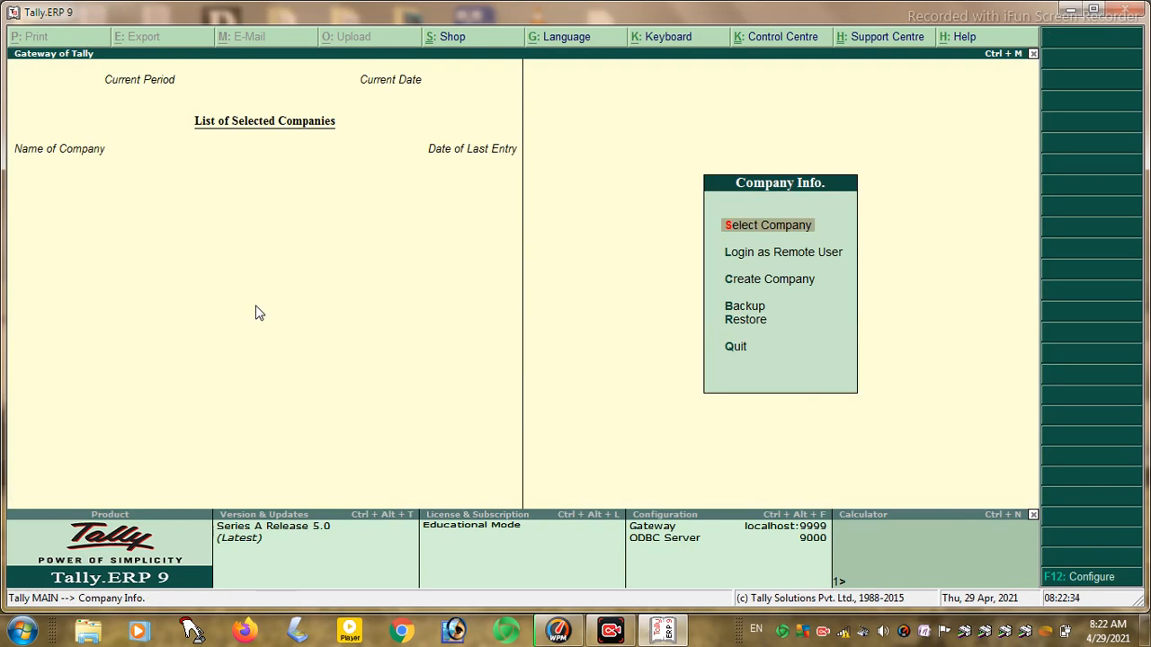
key(Escape)
key(Escape)
key(Escape)
key(Escape)
key(Escape)
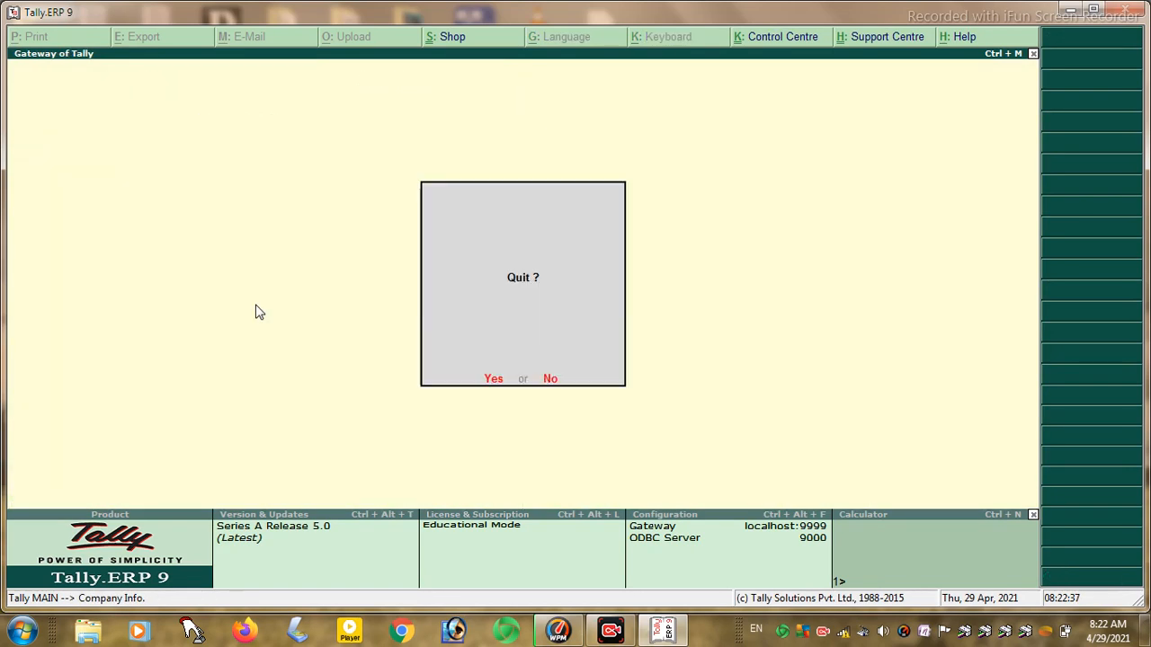
- Quit Tally and relaunch it in Educational Mode, skipping the vault password
key(Return)
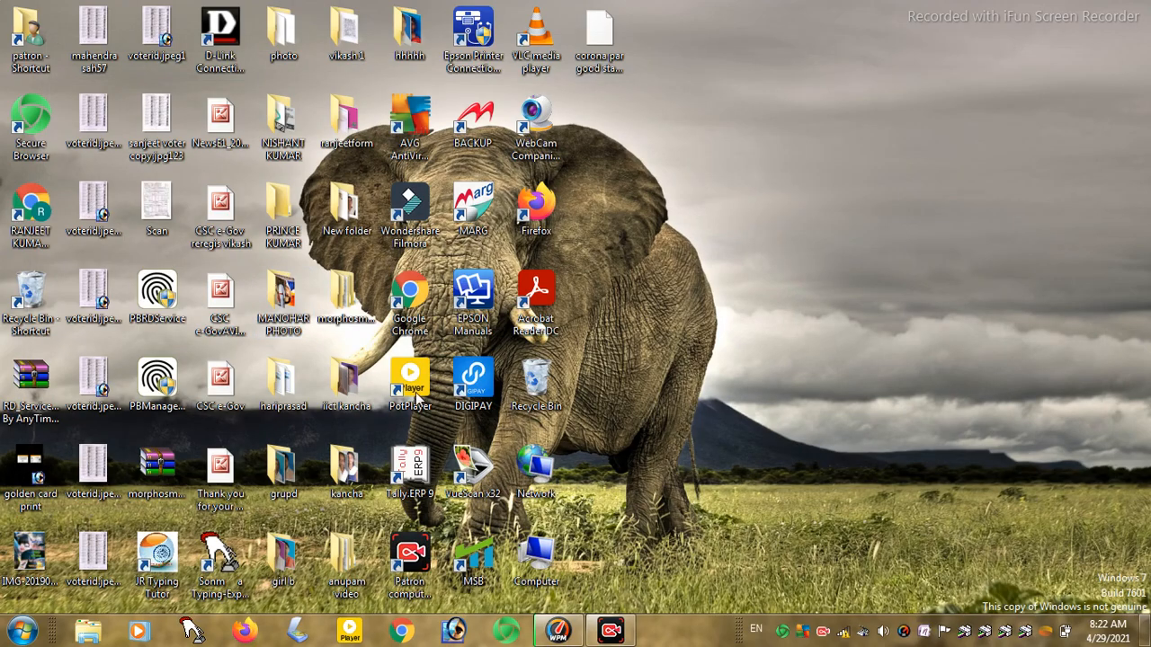
click(401, 463)
double_click(399, 462)
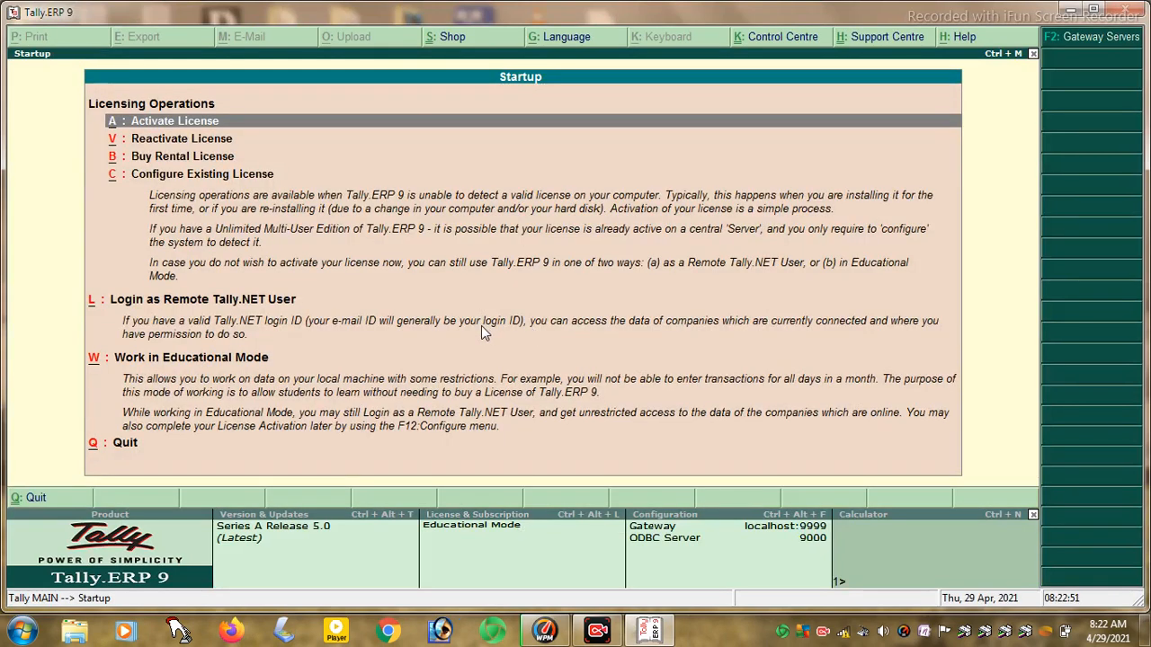
key(w)
key(Escape)
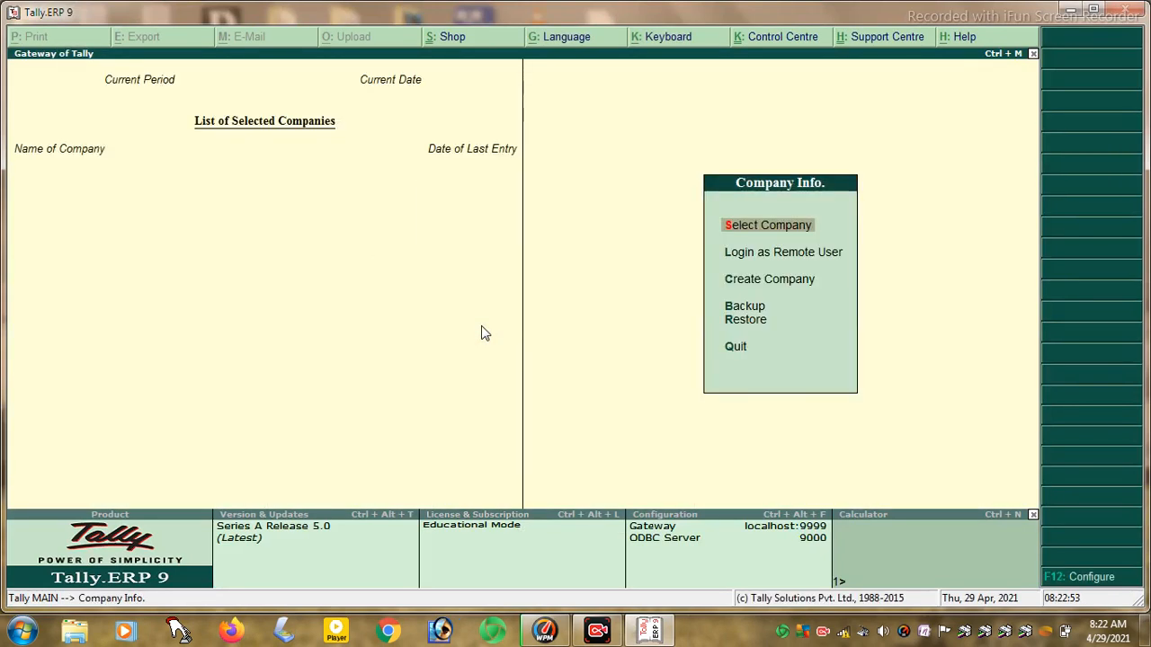
- Attempt the encrypted company twice, cancelling its password prompts, and stay on Company Info
key(Return)
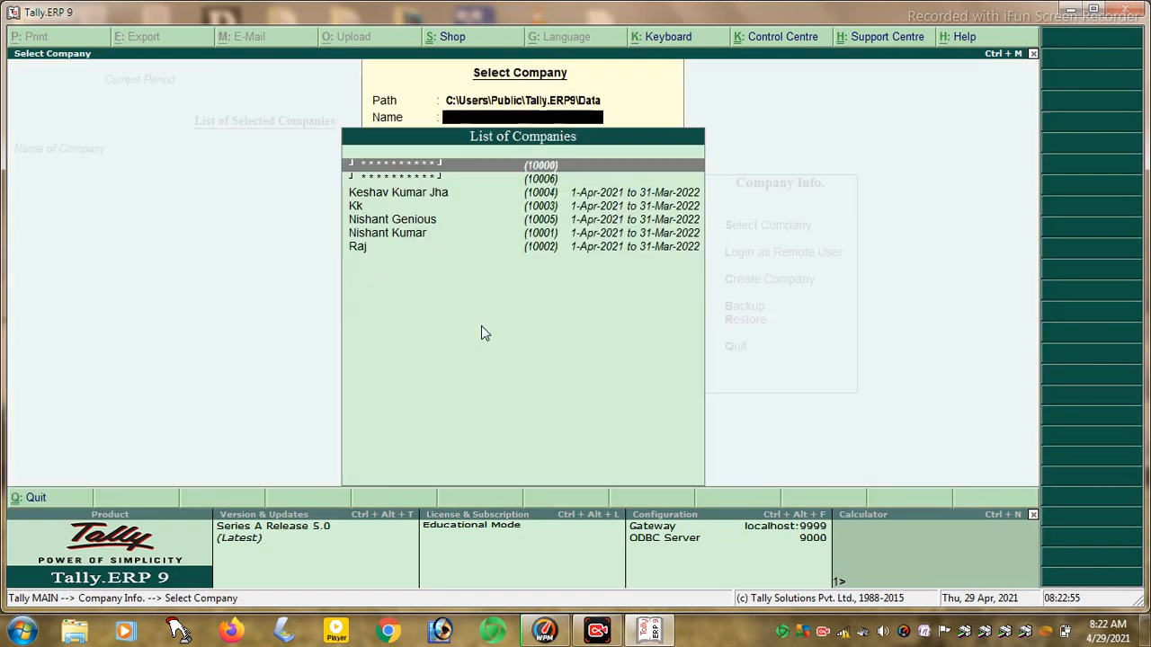
key(Return)
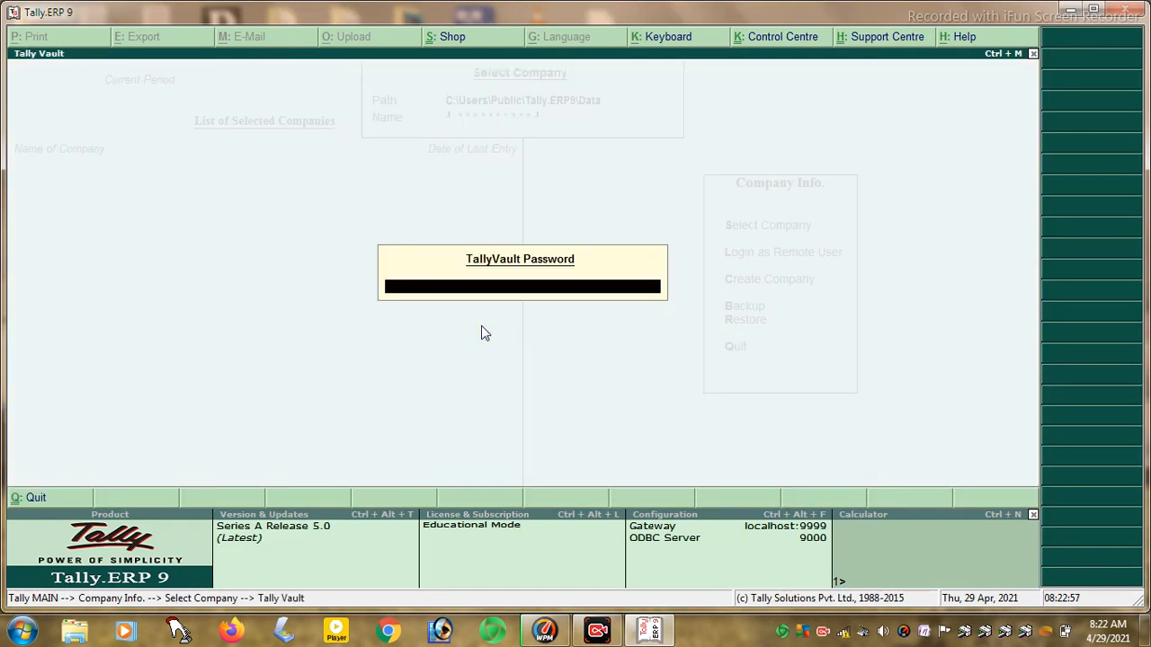
key(Escape)
key(Escape)
key(Escape)
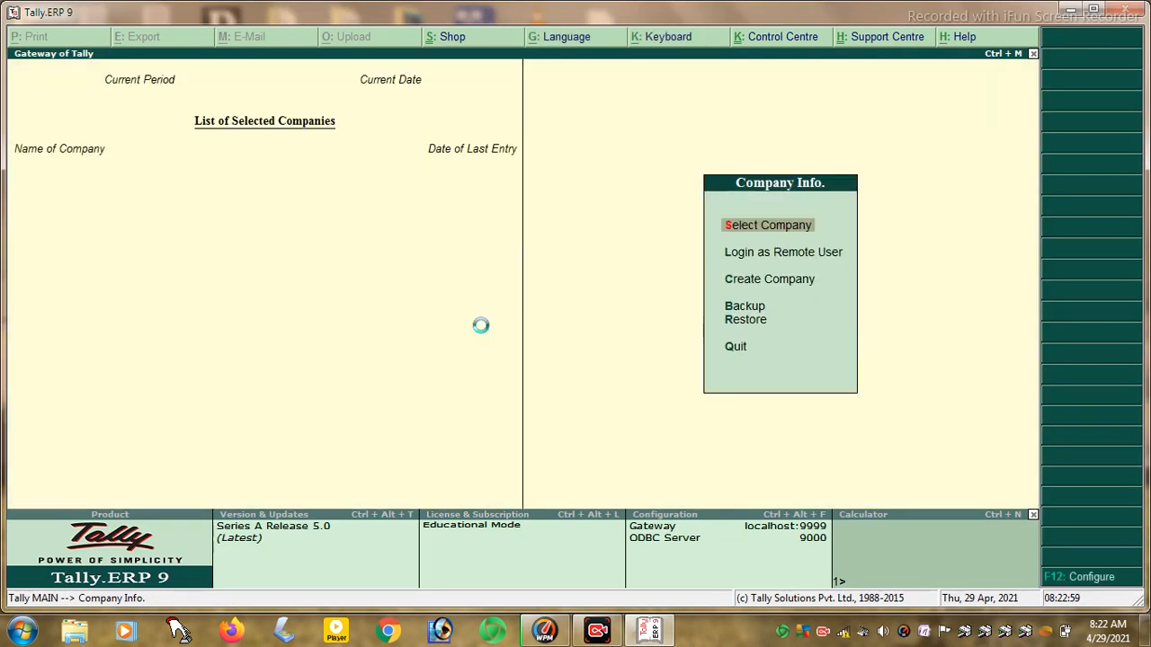
key(Return)
key(Return)
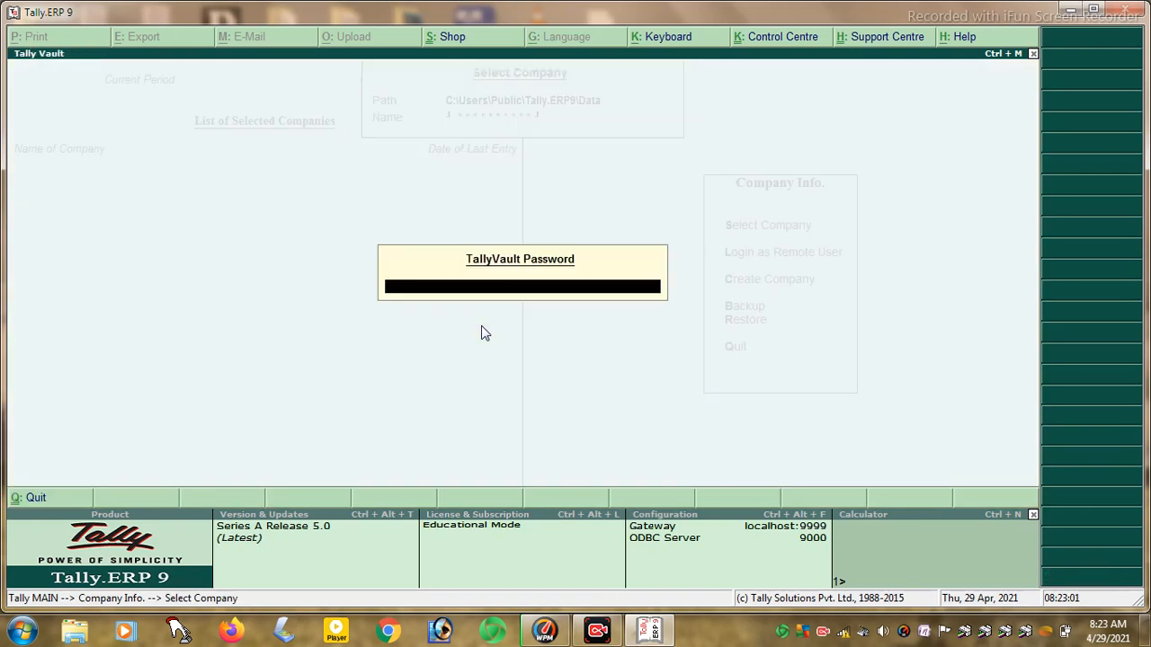
key(Escape)
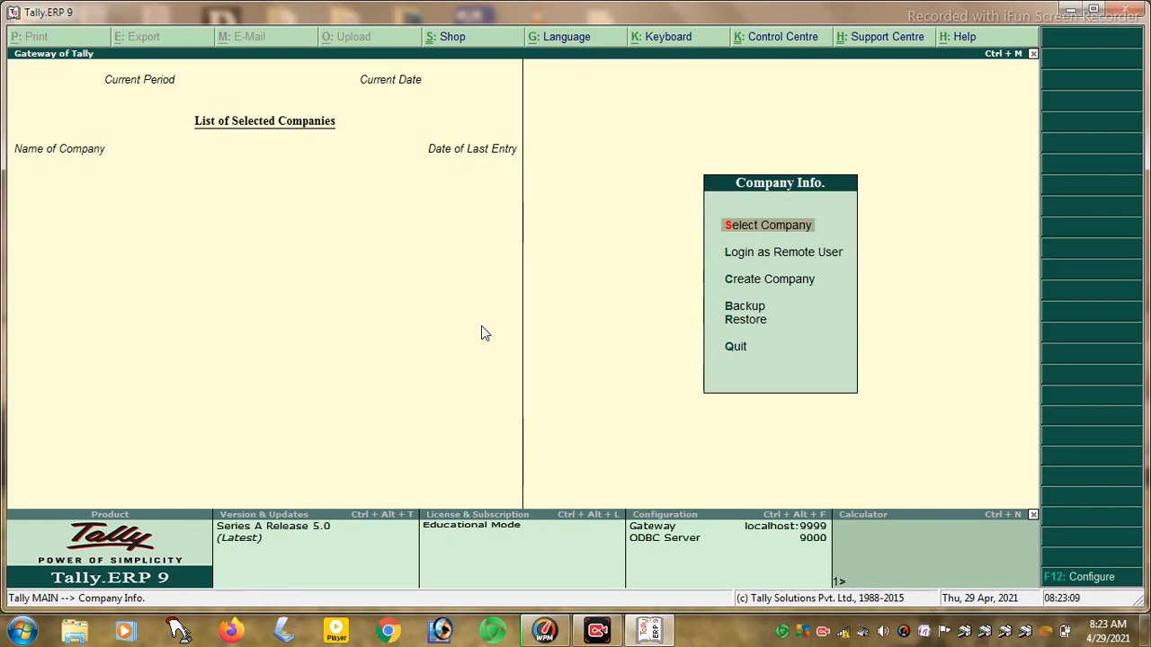
key(Down)
key(Down)
- Create company 'Mohan Infratech Pvt Ltd' with country India, state Bihar and its PIN code
key(Return)
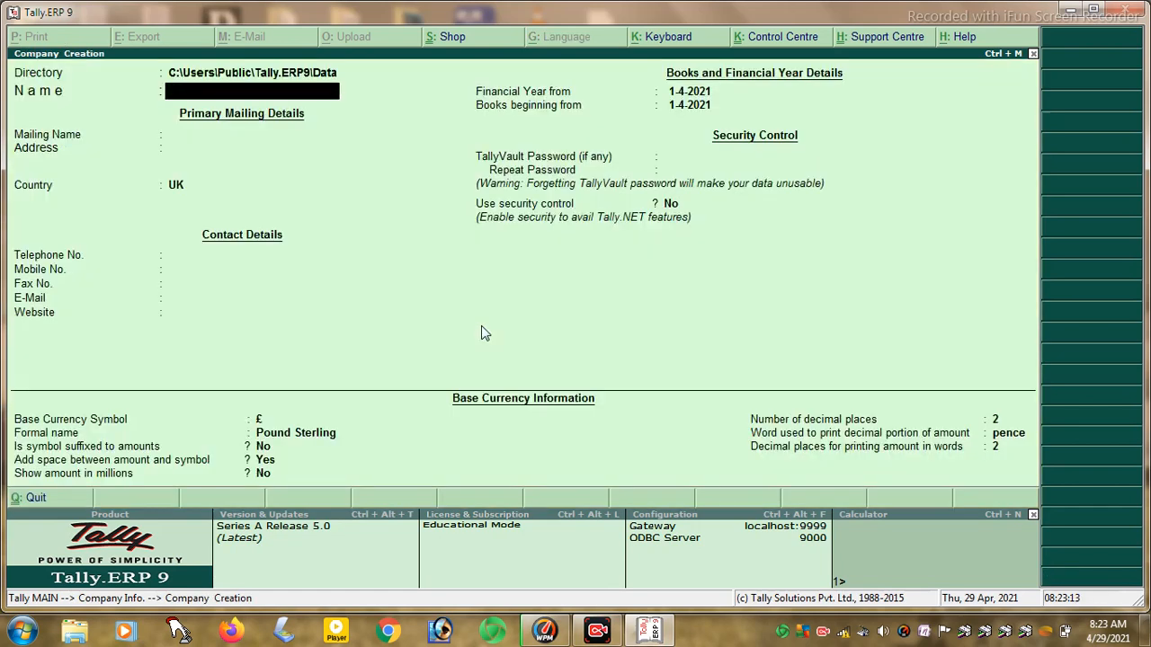
text(Mohan infratech)
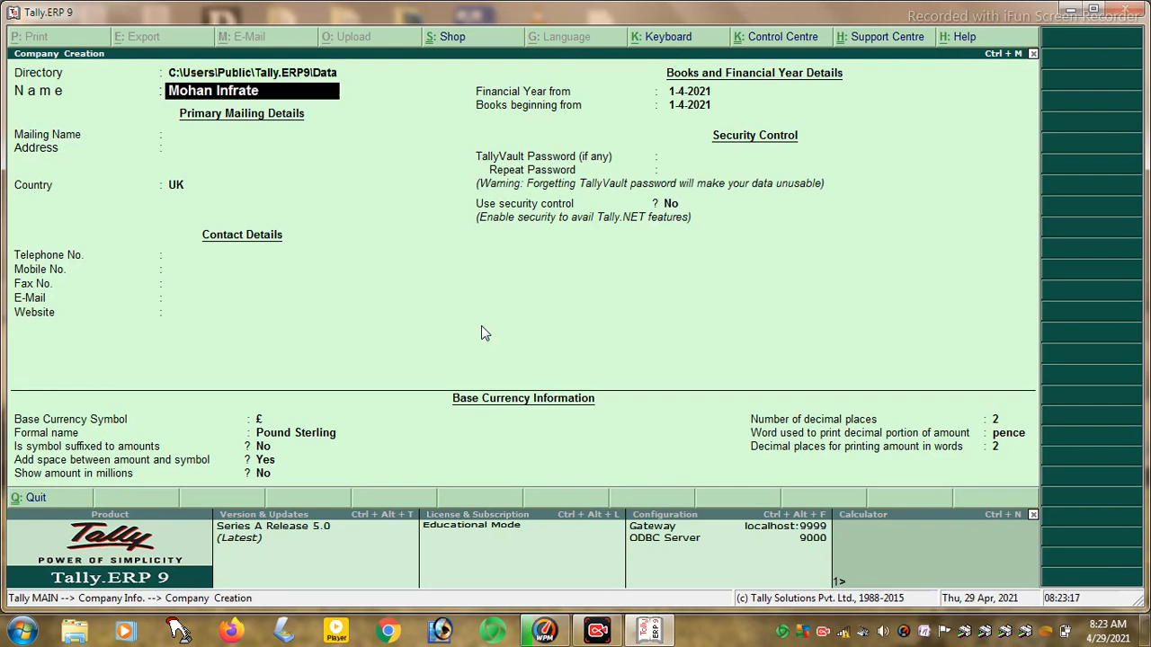
text( Pl)
key(BackSpace)
text(vt Ltd)
key(Return)
key(Return)
key(Return)
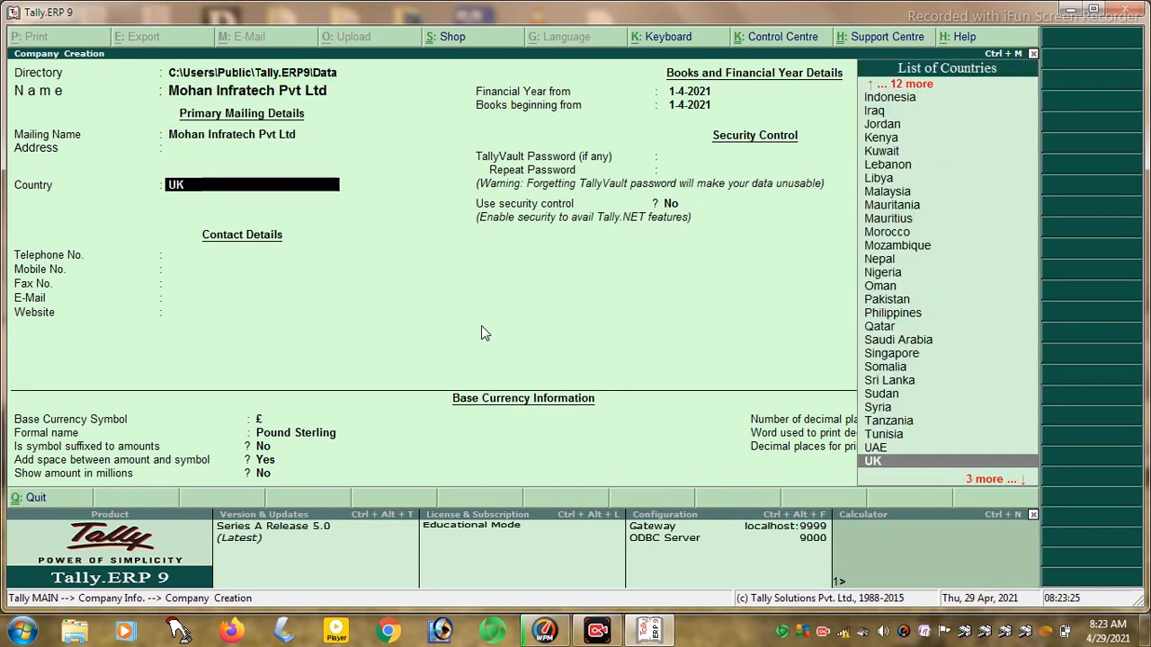
text(India)
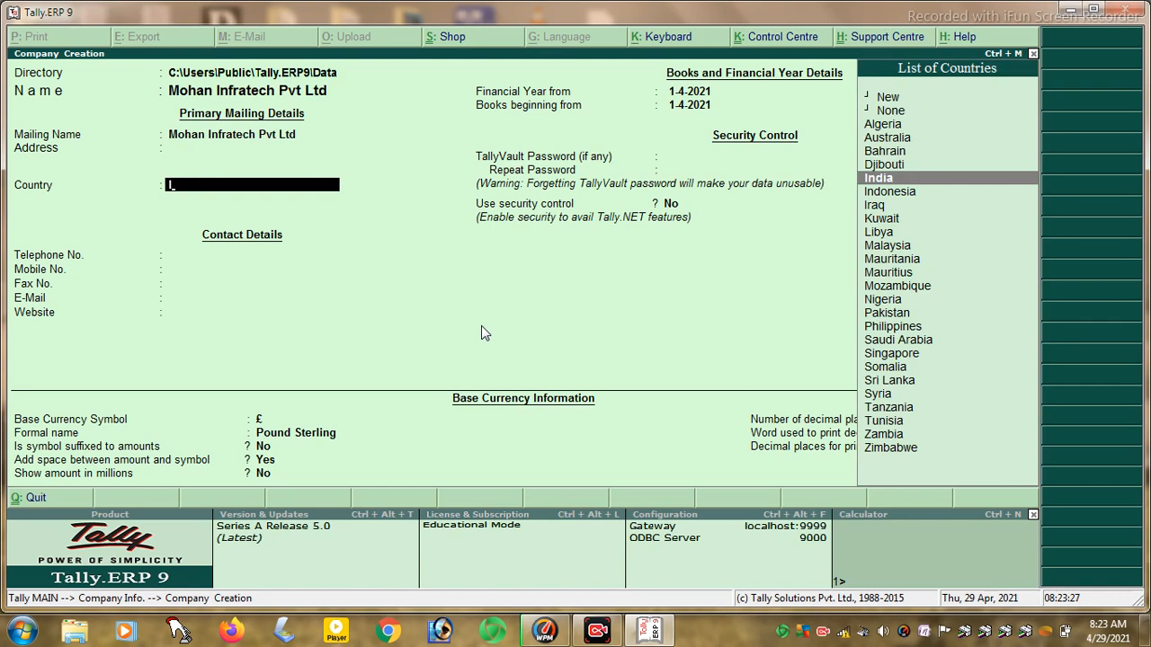
key(Return)
text(b)
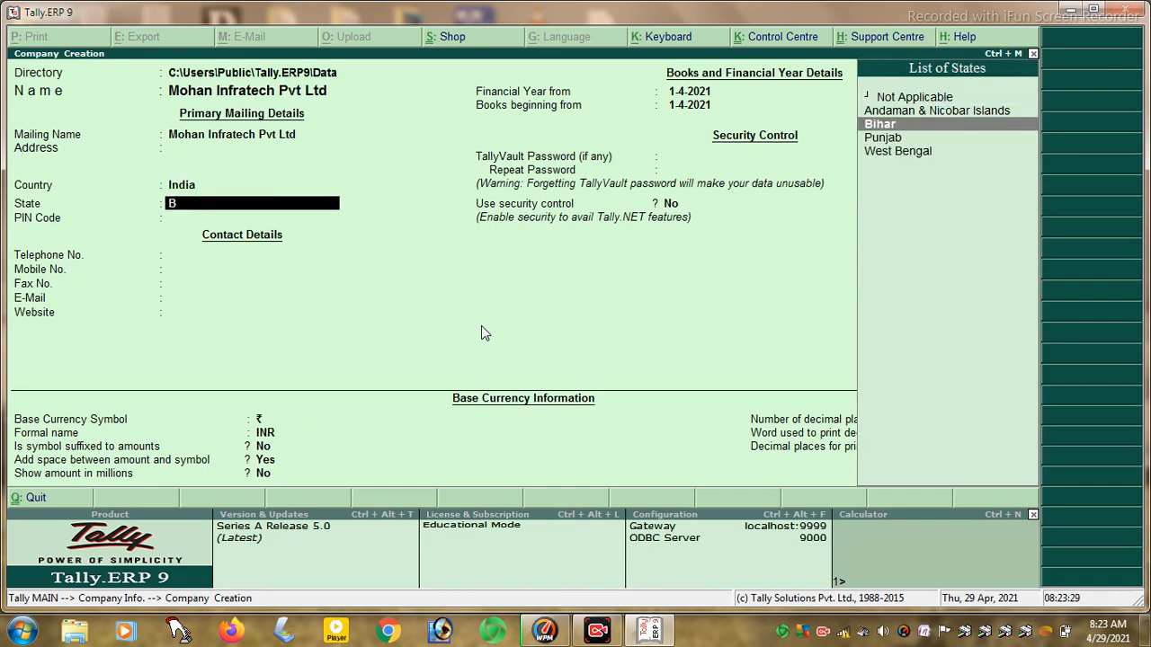
key(Return)
text(844505)
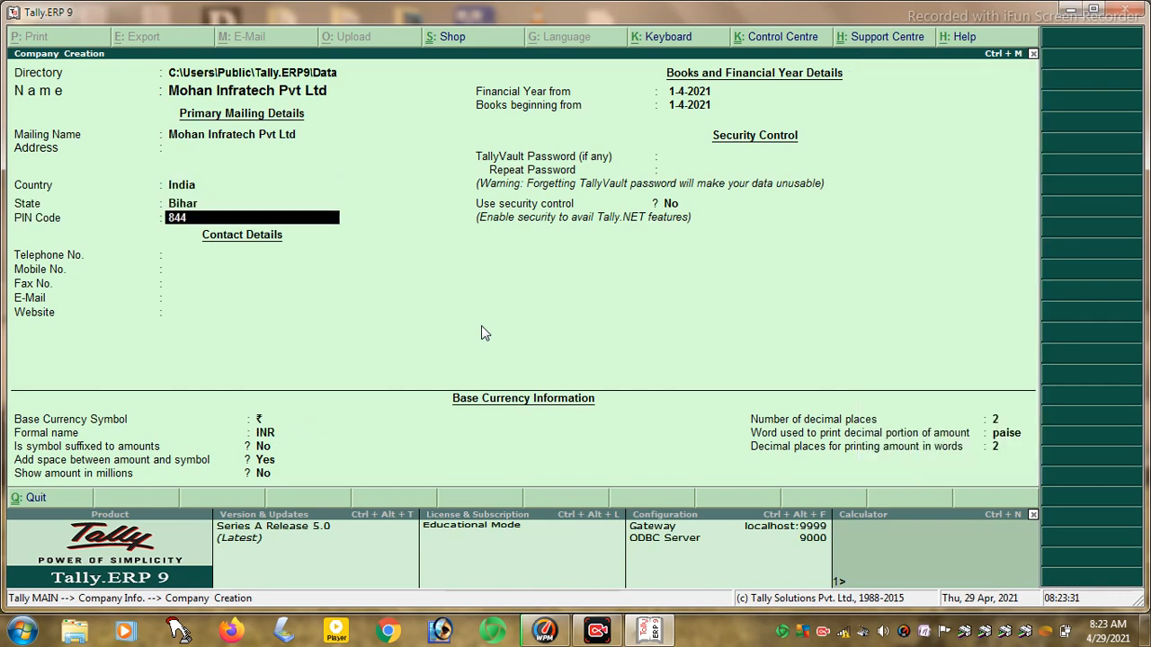
key(Return)
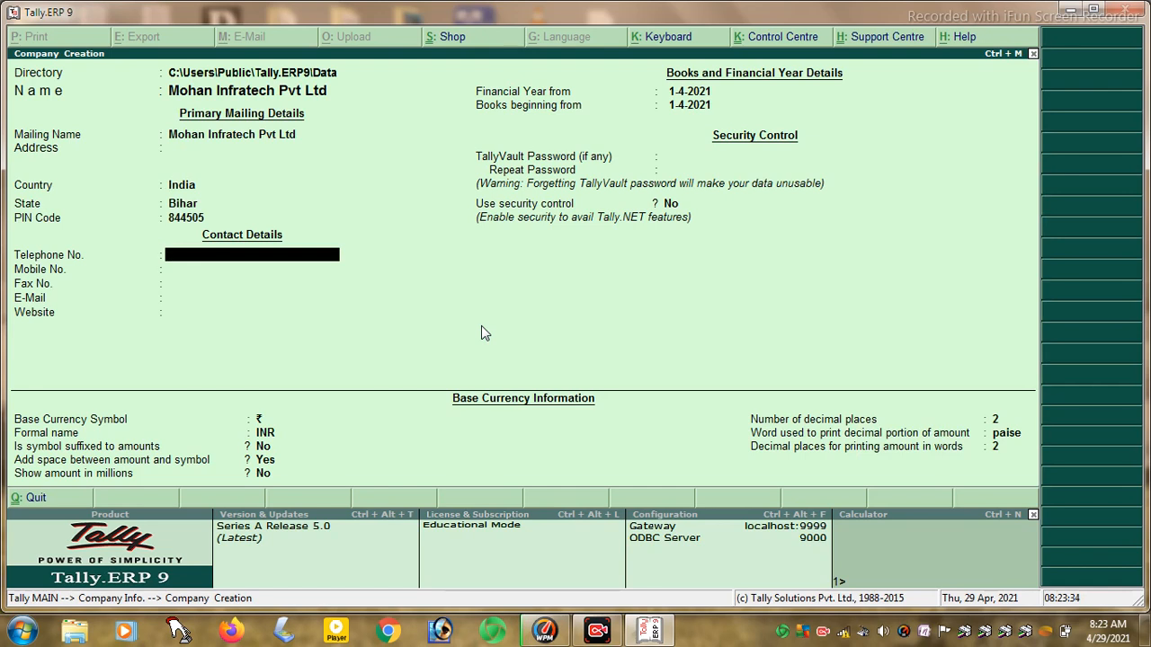
- Enter the company's telephone, mobile and fax numbers
key(Return)
text(64120)
key(BackSpace)
key(BackSpace)
key(BackSpace)
key(BackSpace)
key(BackSpace)
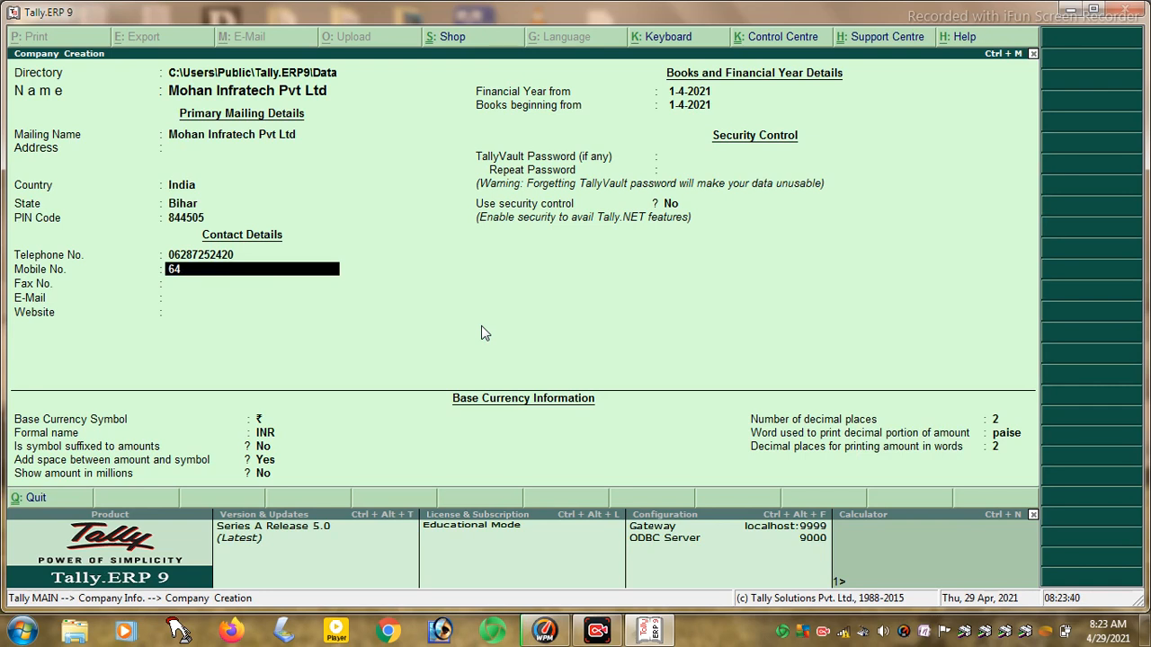
key(Return)
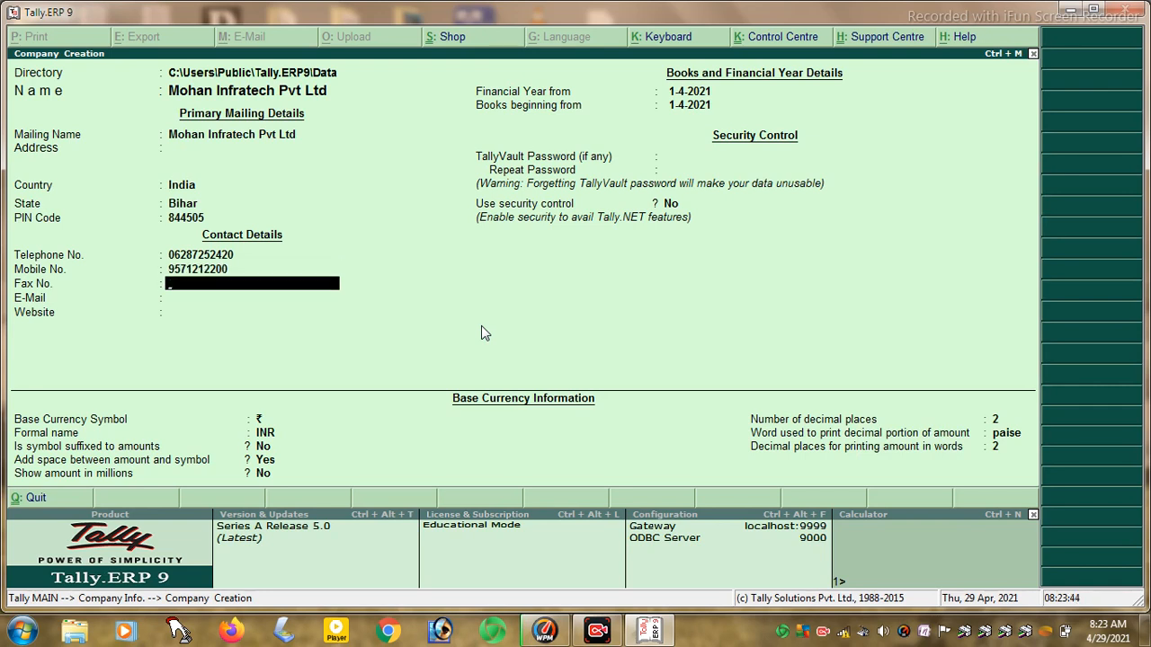
key(Return)
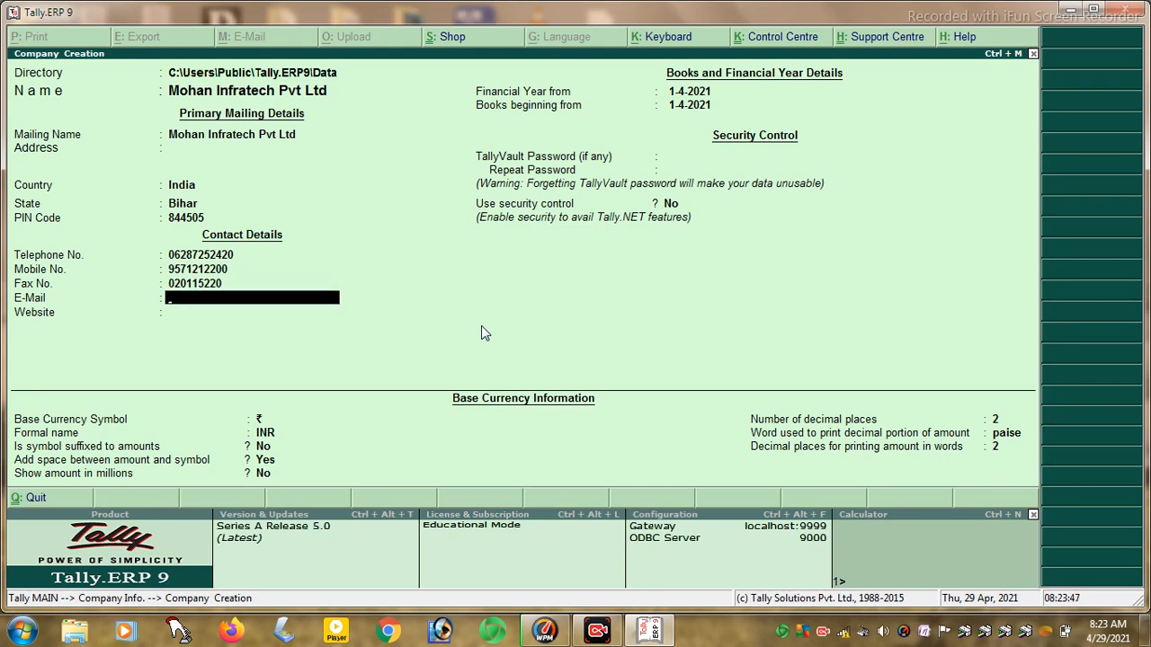
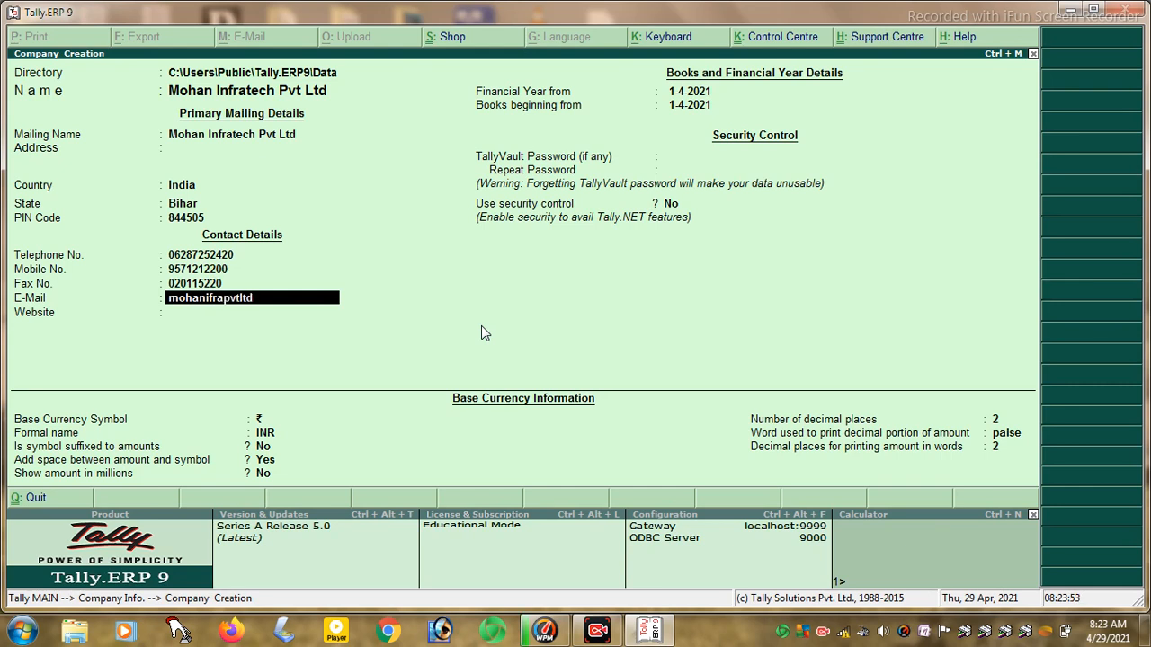
- Add the company's e-mail and website, accepting the year, security and currency defaults
key(Return)
text(www)
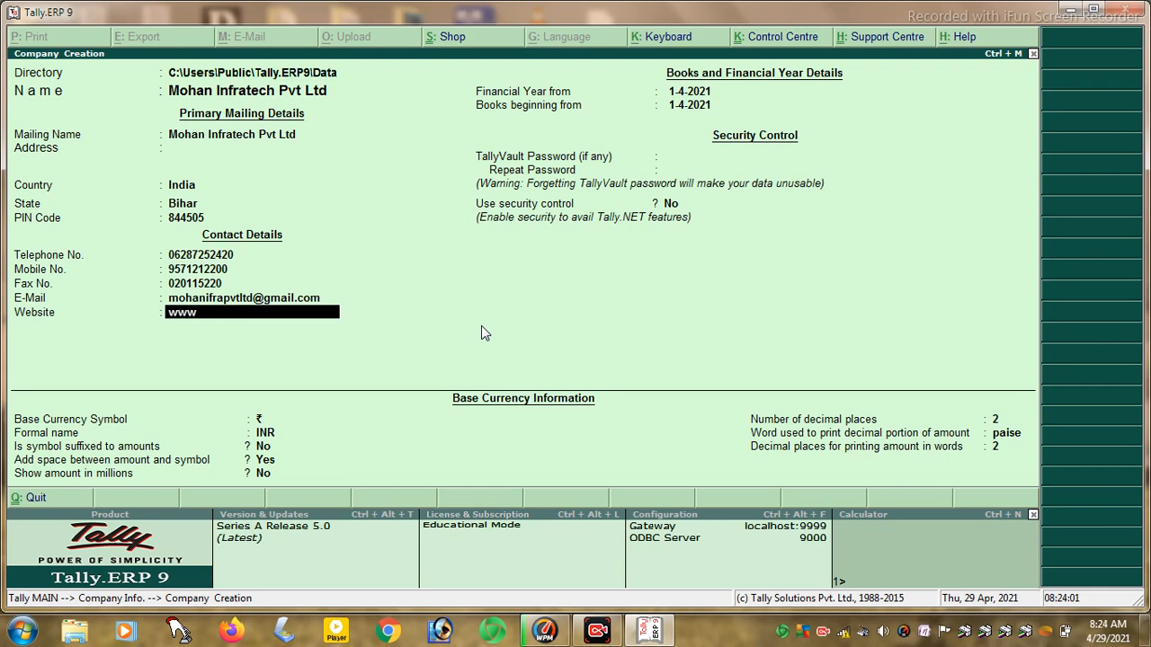
text(.mohaninfpvtltd.com)
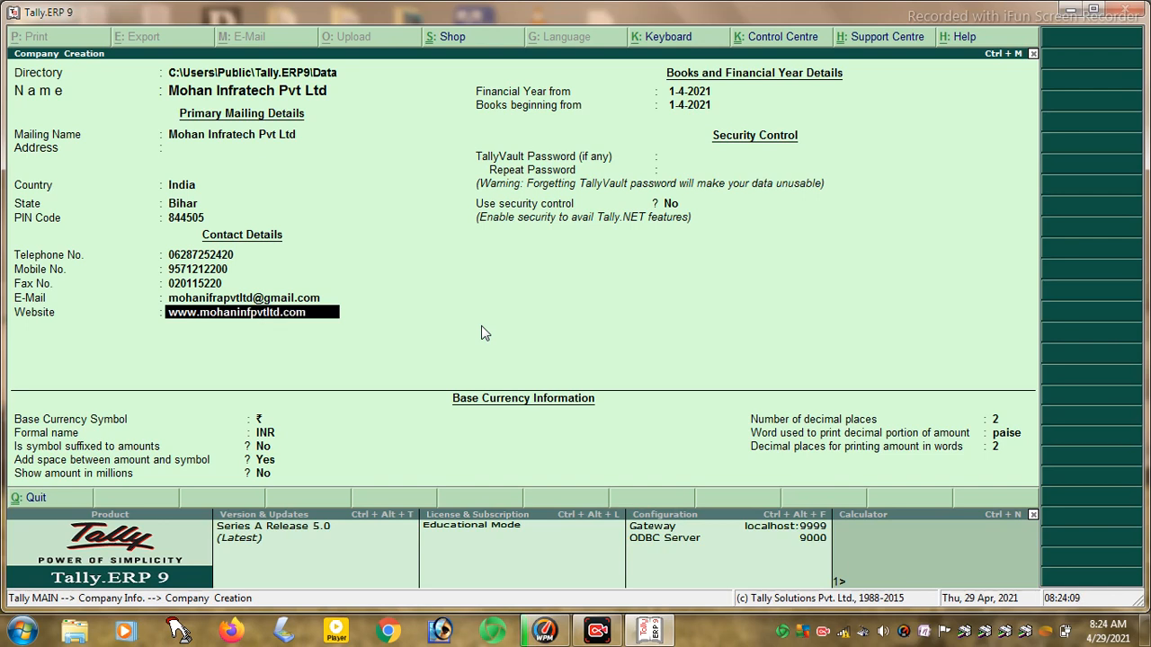
key(Return)
key(Return)
key(Return)
key(Return)
key(Return)
key(Return)
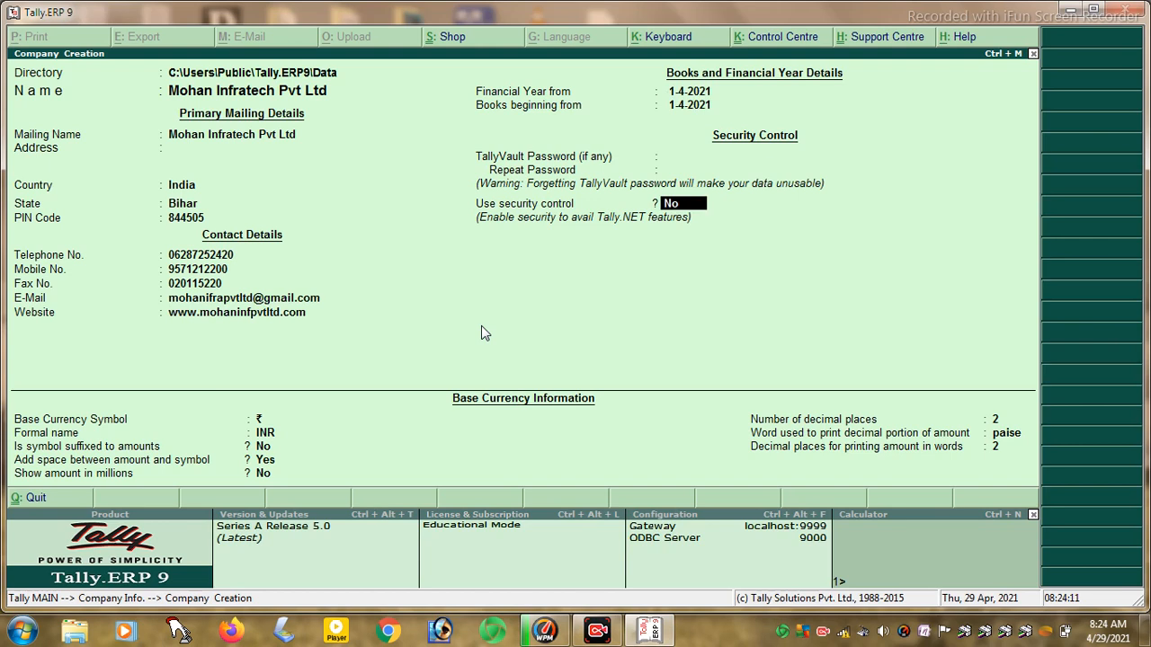
key(Return)
key(Return)
key(Return)
key(Return)
key(Return)
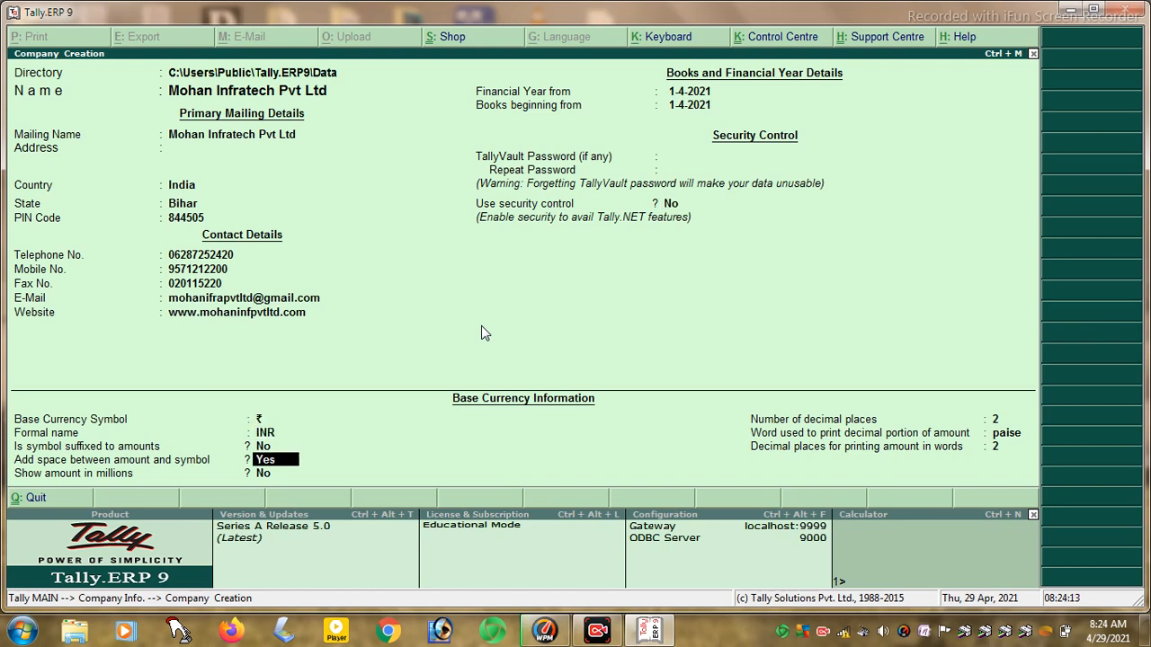
key(Return)
key(Return)
key(Return)
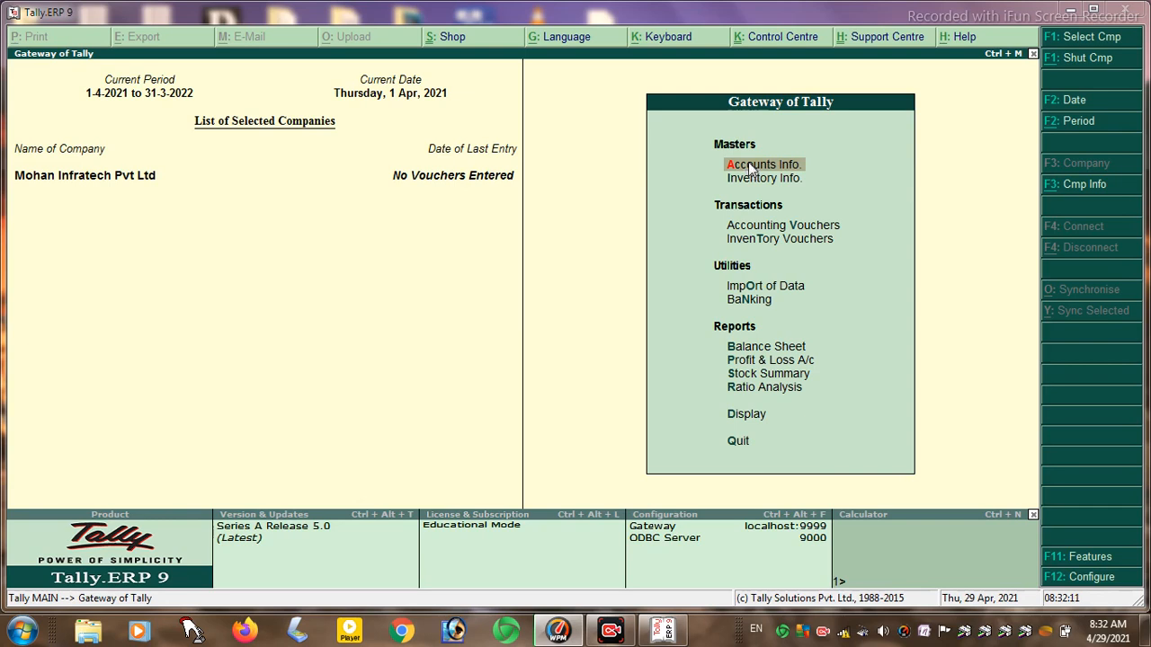
- Start a new account group from Accounts Info, then quit the empty form without saving
click(748, 169)
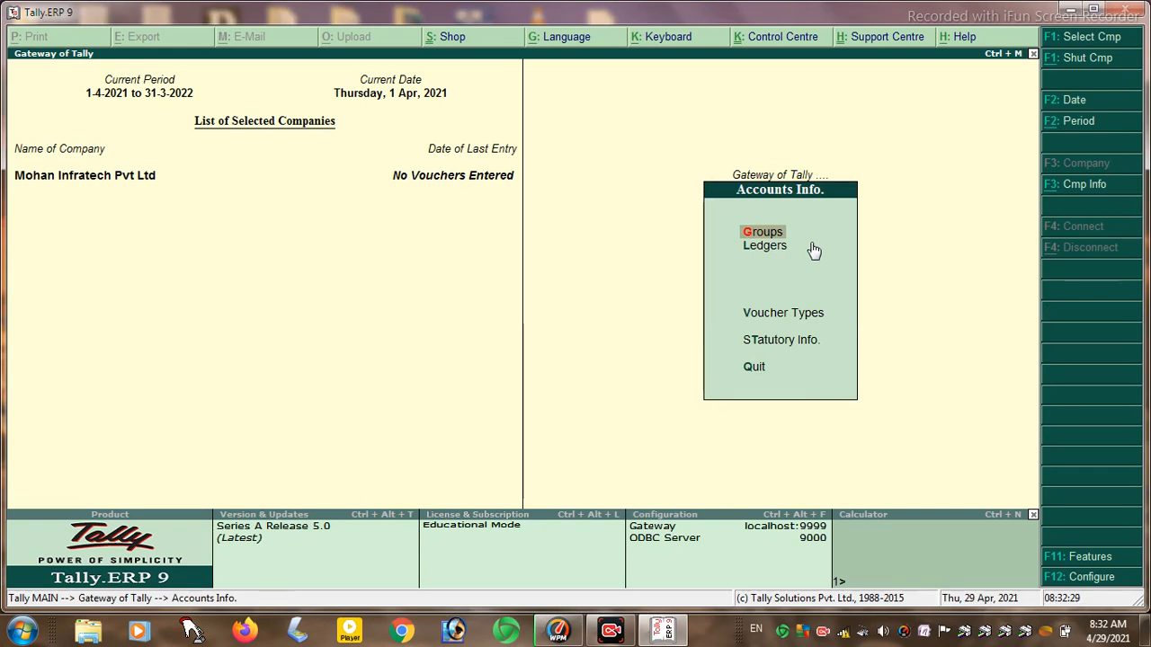
key(Return)
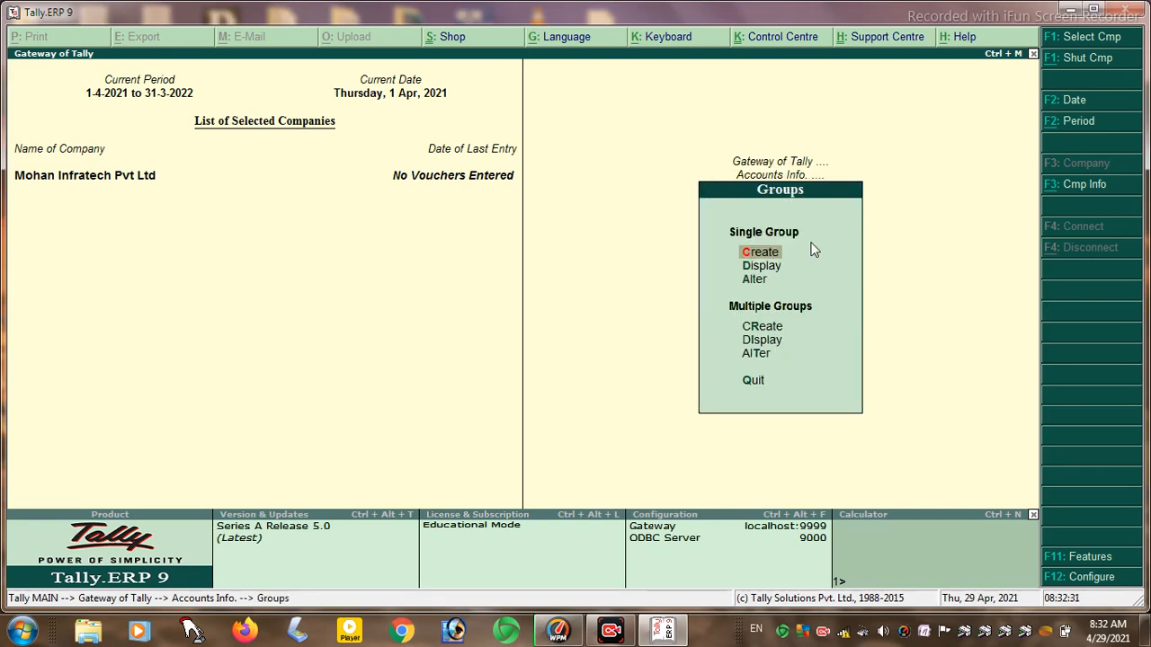
key(Return)
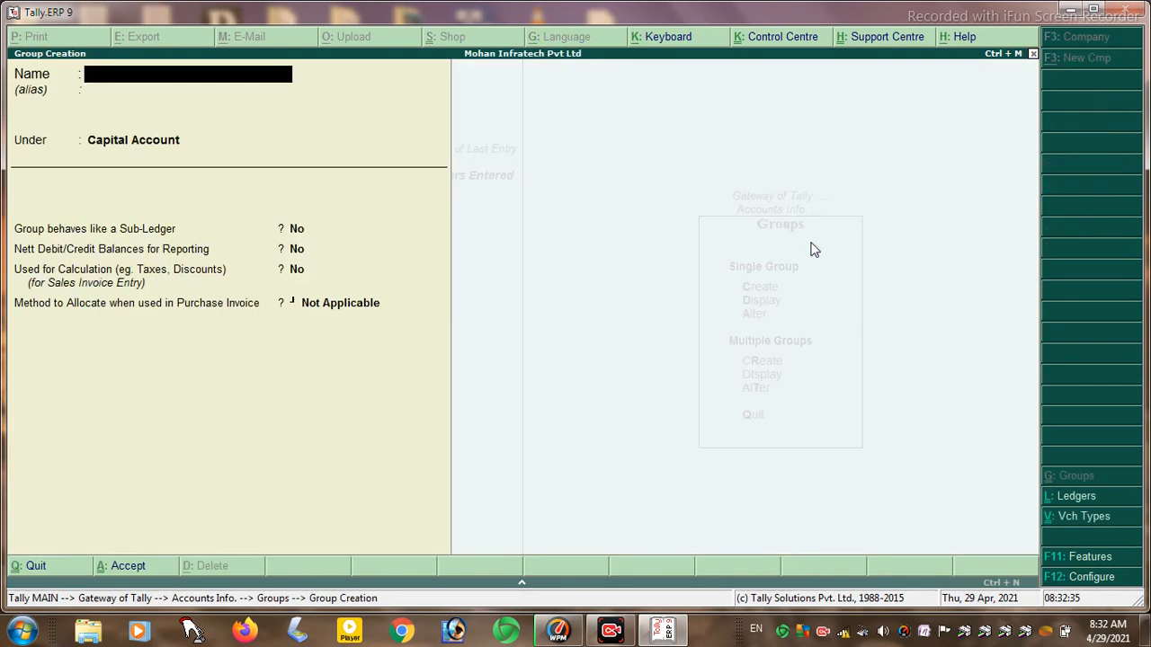
key(Escape)
key(Return)
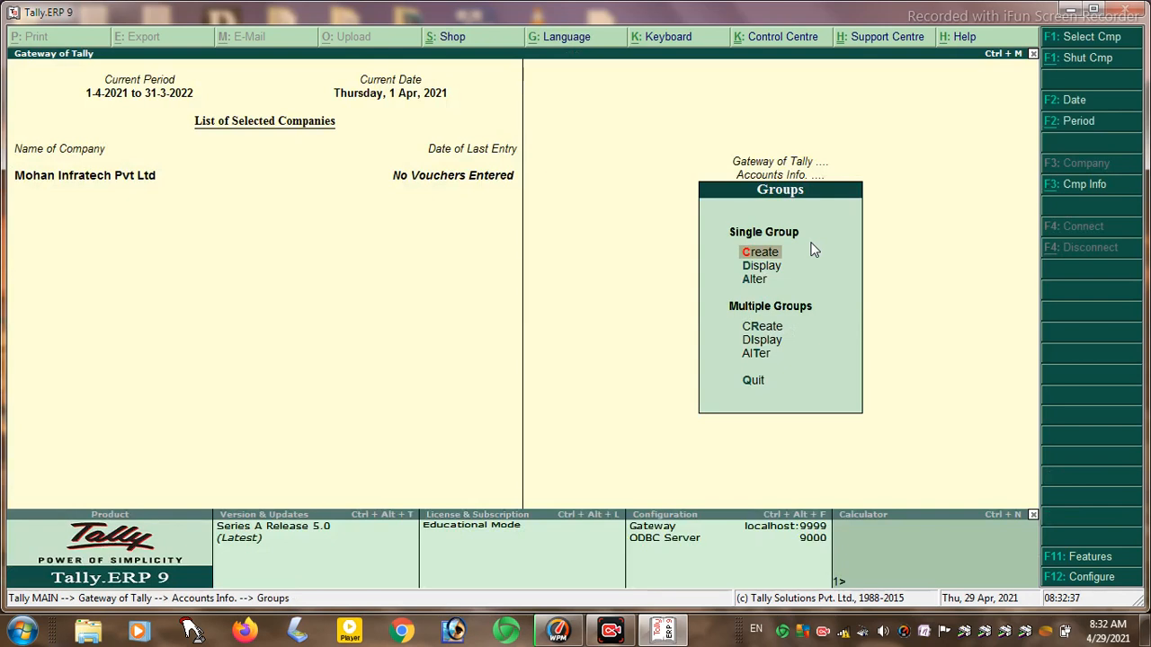
- Browse the List of Groups, then return to Accounts Info with Ledgers highlighted
key(Down)
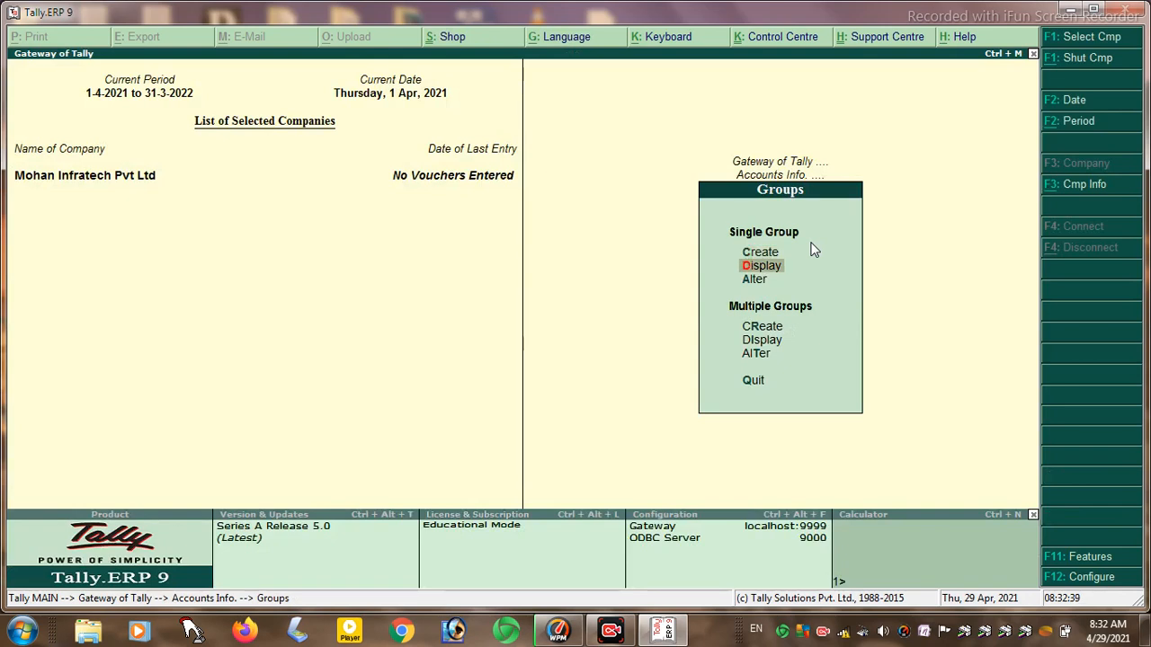
key(Return)
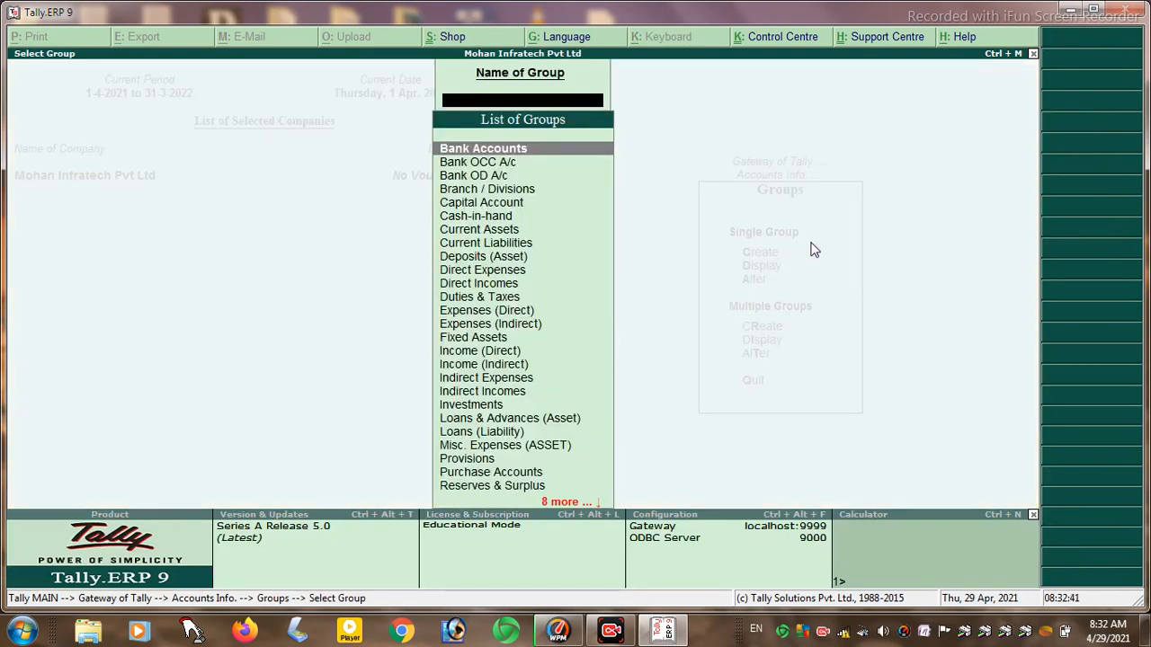
key(Down)
key(Down)
key(Down)
key(Down)
key(Down)
key(Down)
key(Down)
key(Down)
key(Down)
key(Down)
key(Down)
key(Down)
key(Down)
key(Down)
key(Down)
key(Down)
key(Down)
key(Down)
key(Down)
key(Down)
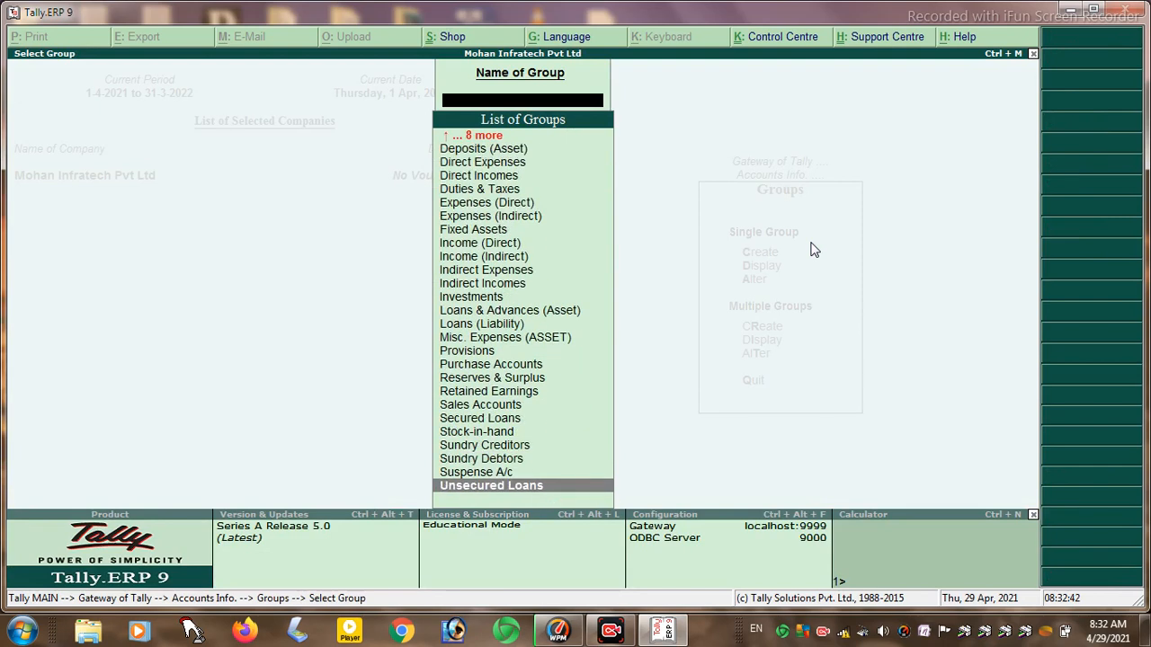
key(Up)
key(Up)
key(Up)
key(Up)
key(Up)
key(Up)
key(Up)
key(Up)
key(Up)
key(Up)
key(Up)
key(Up)
key(Up)
key(Up)
key(Up)
key(Up)
key(Up)
key(Up)
key(Up)
key(Up)
key(Up)
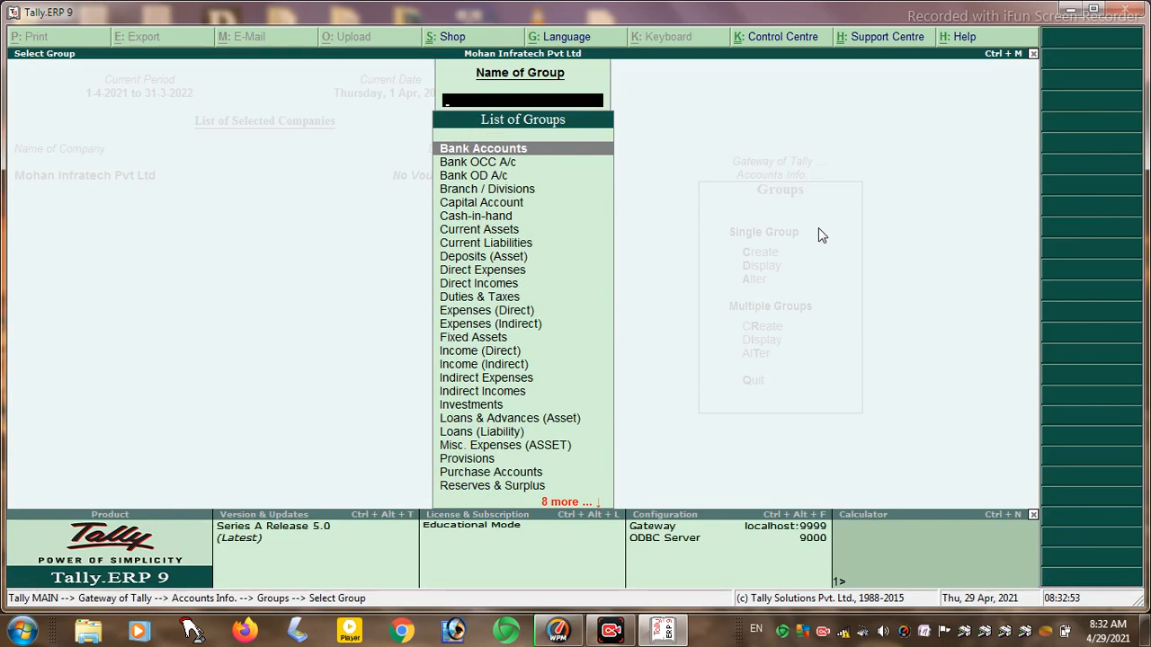
key(Escape)
key(Escape)
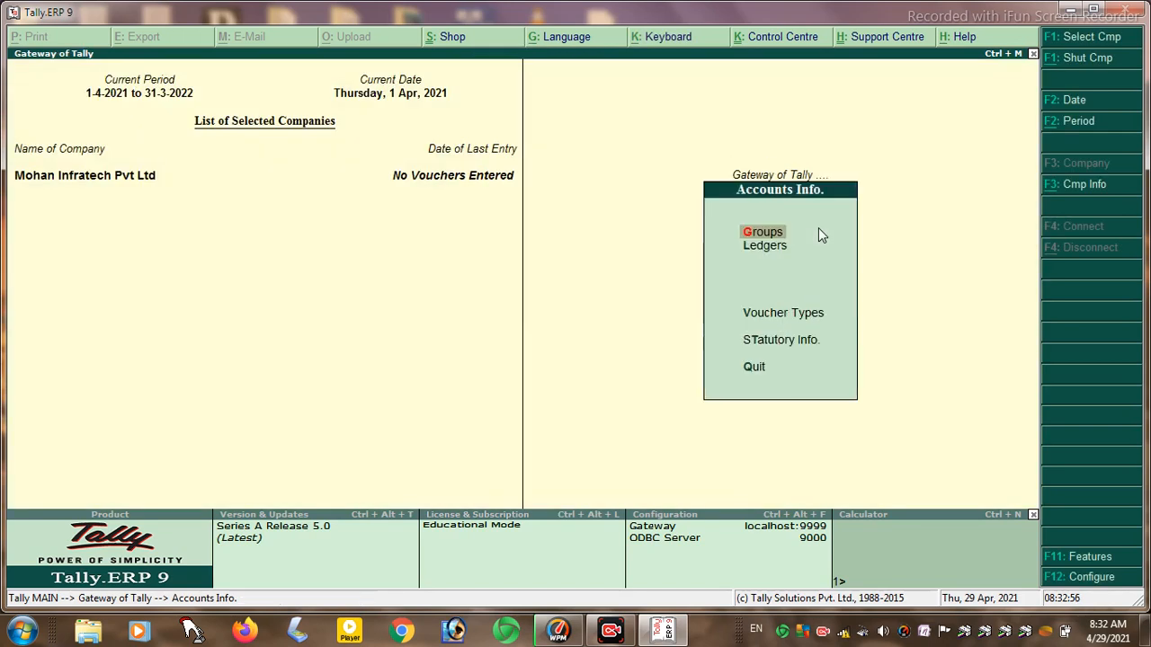
key(Down)
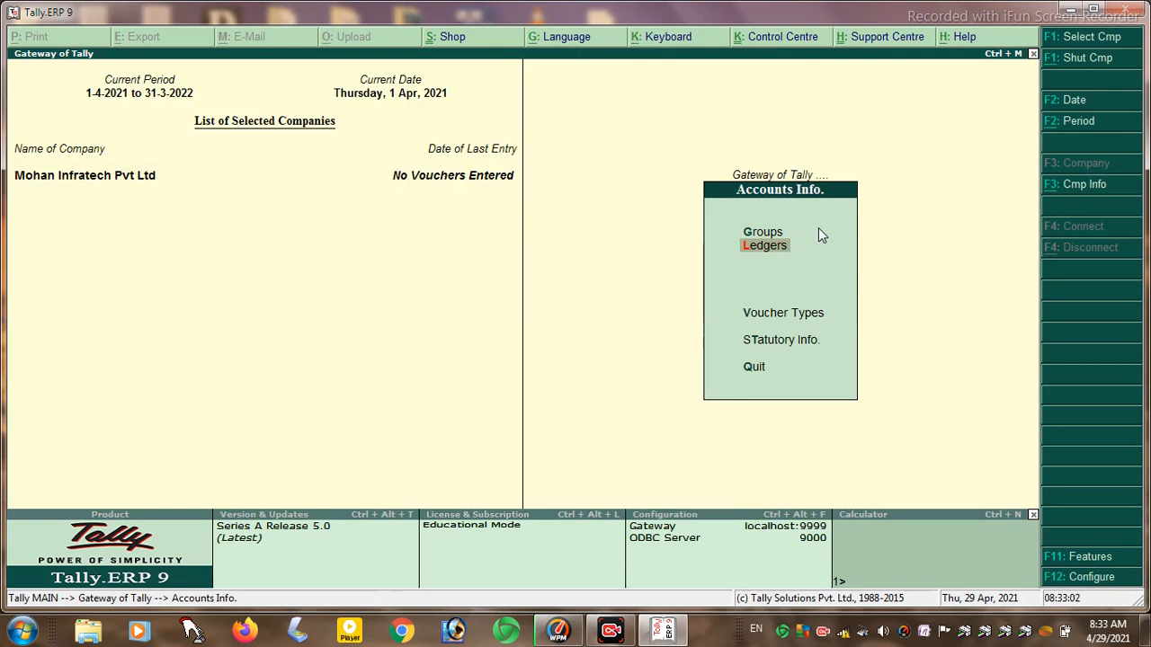
- Start a new ledger and name it SBI A/C
key(Return)
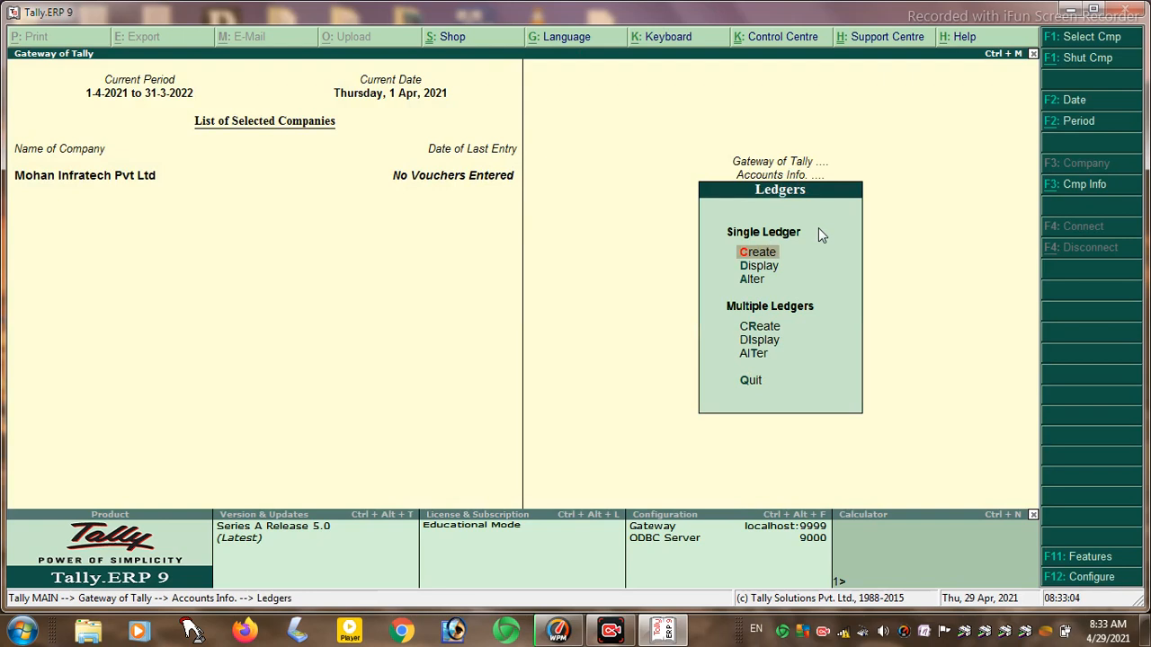
key(Return)
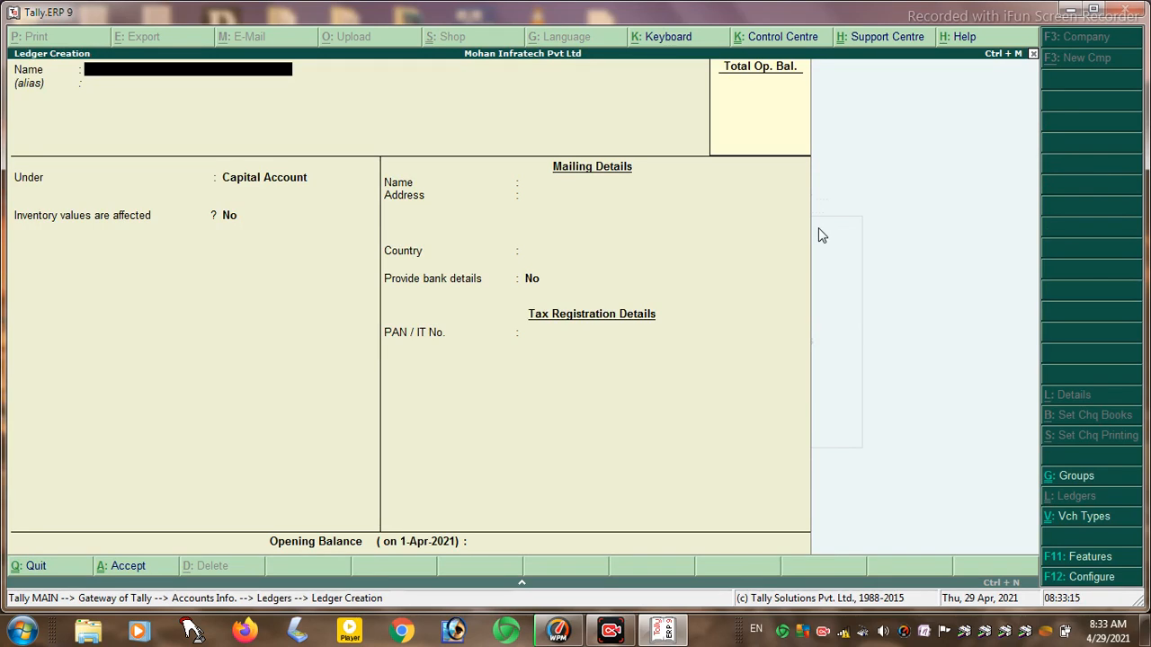
text(SBI  / A/C)
key(Return)
key(Return)
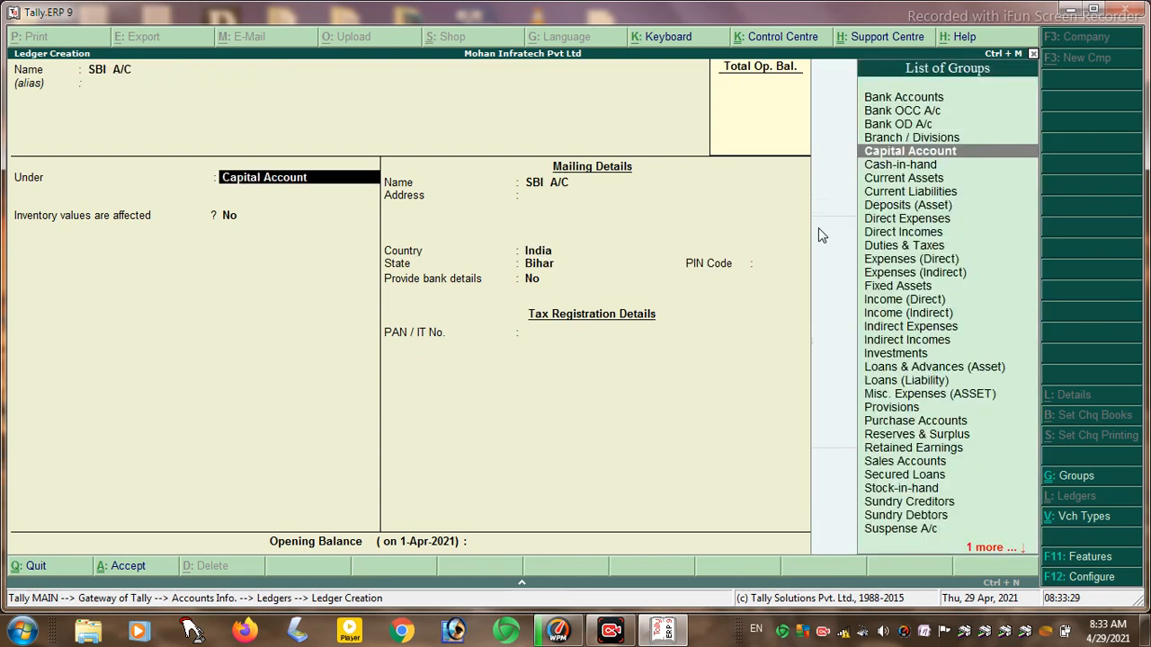
- Put SBI A/C under Bank Accounts from 1-Apr-2021 and choose to set bank details
text(B)
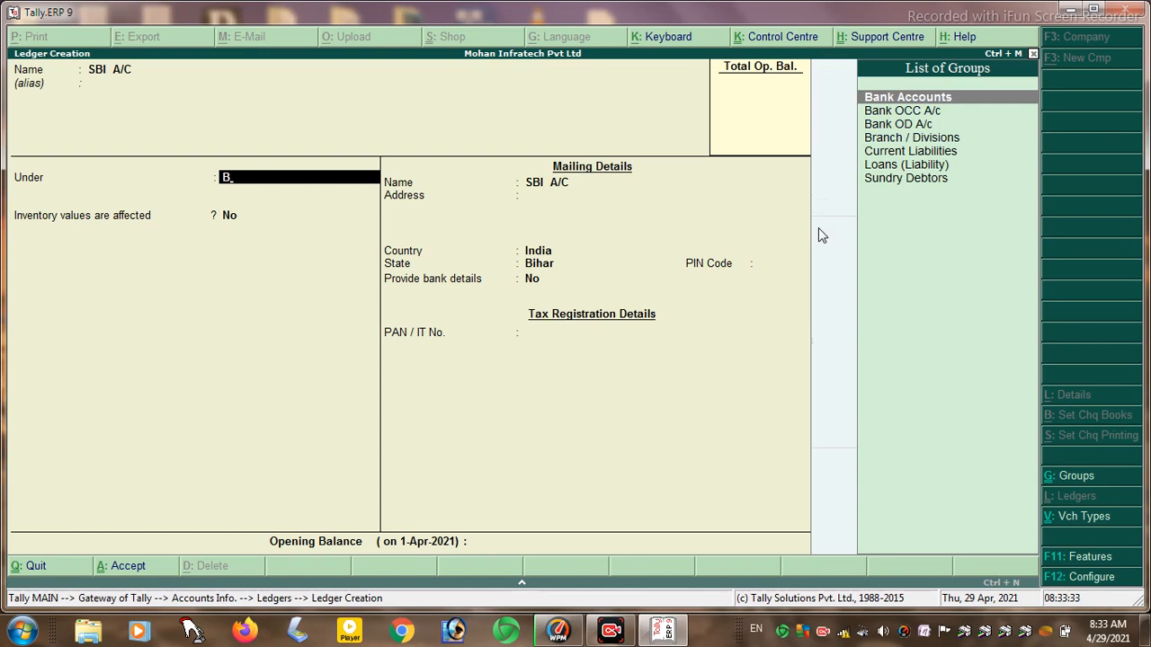
key(Return)
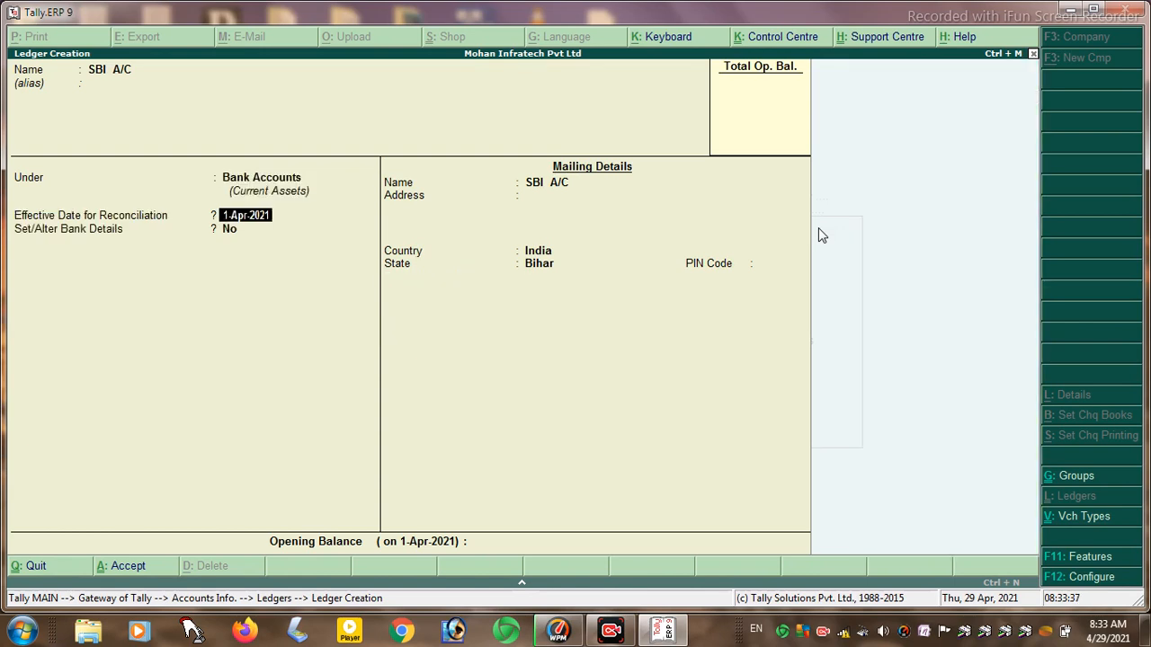
key(Return)
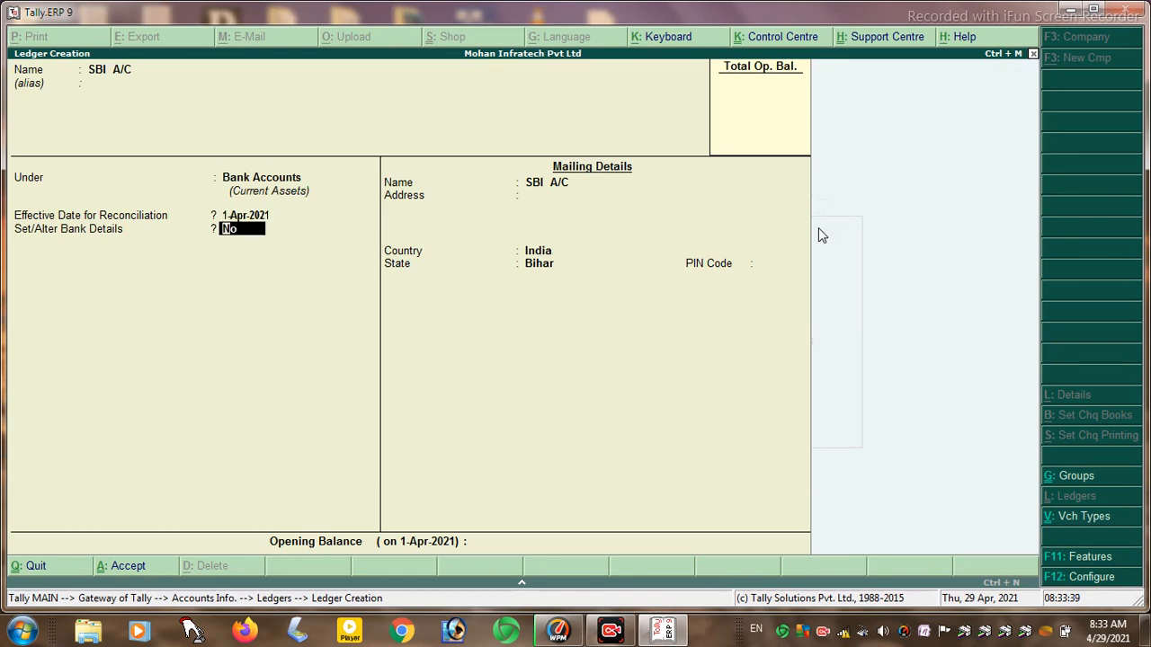
text(Y)
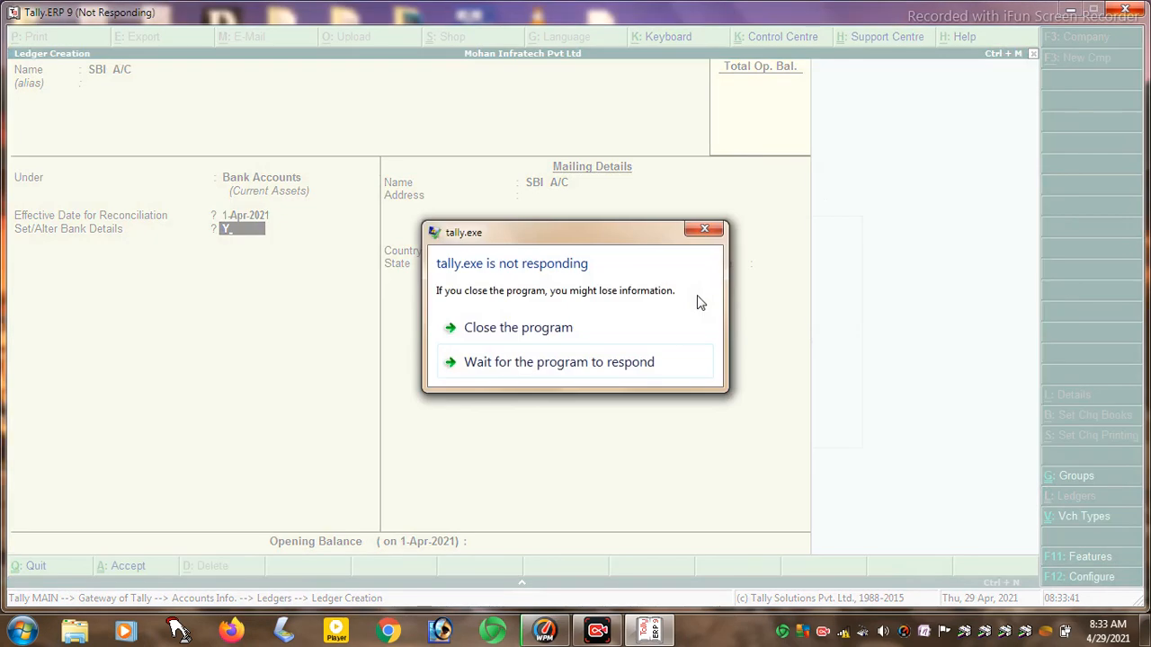
- Force-close the frozen Tally and relaunch Tally.ERP 9 to the Company Info menu
click(703, 230)
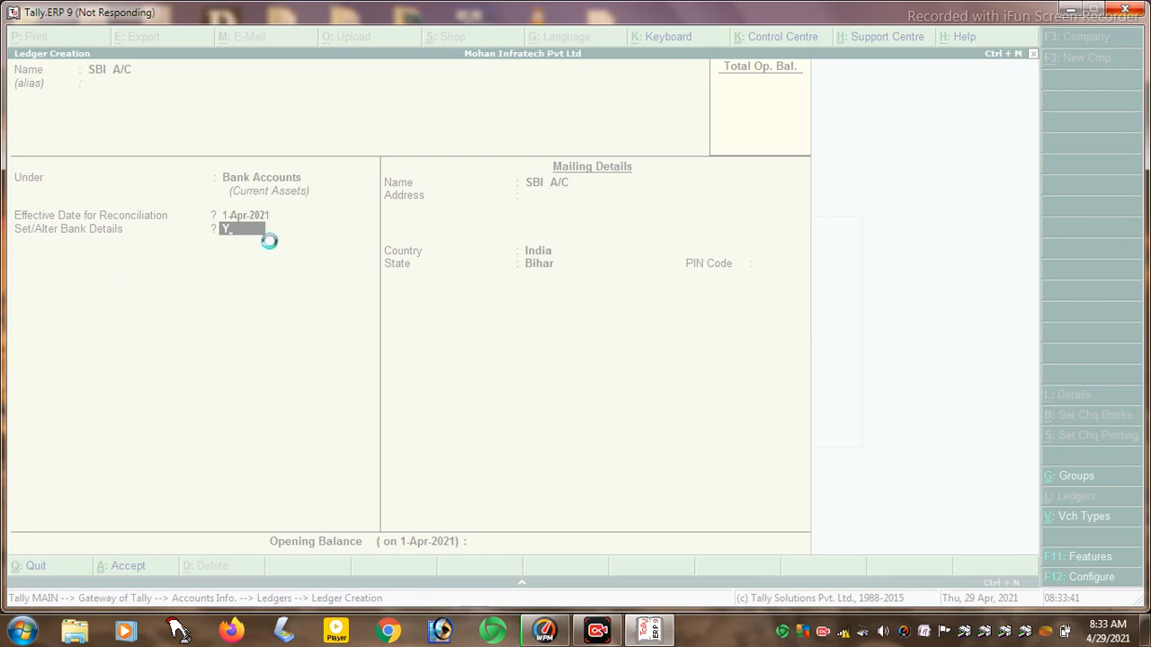
click(269, 241)
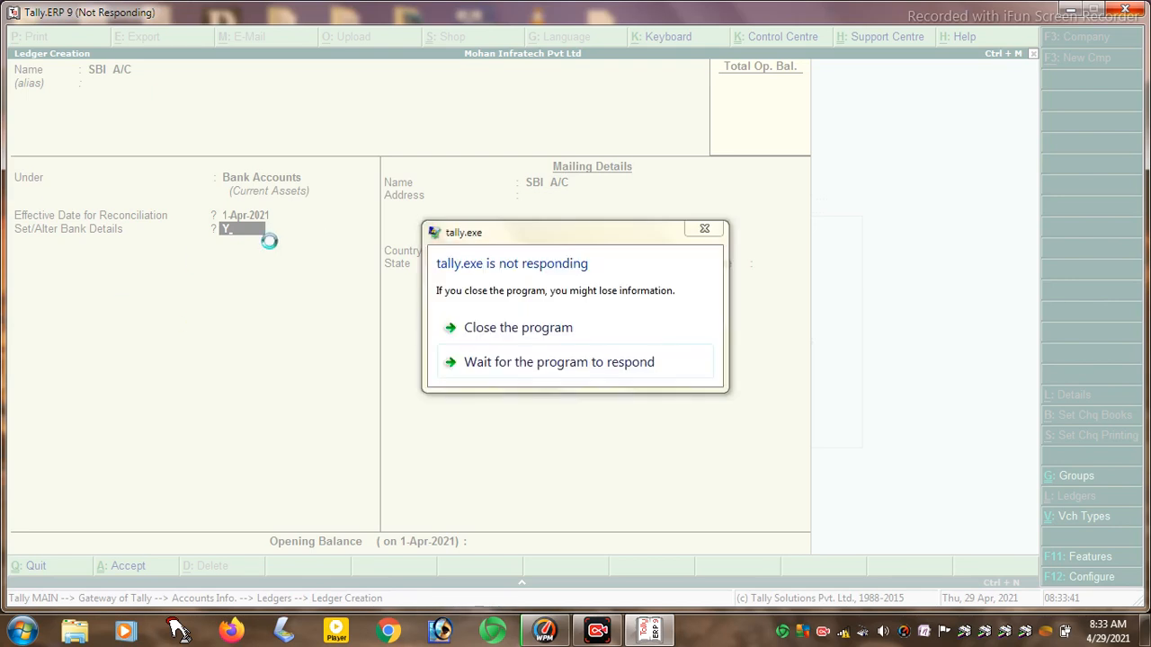
click(485, 329)
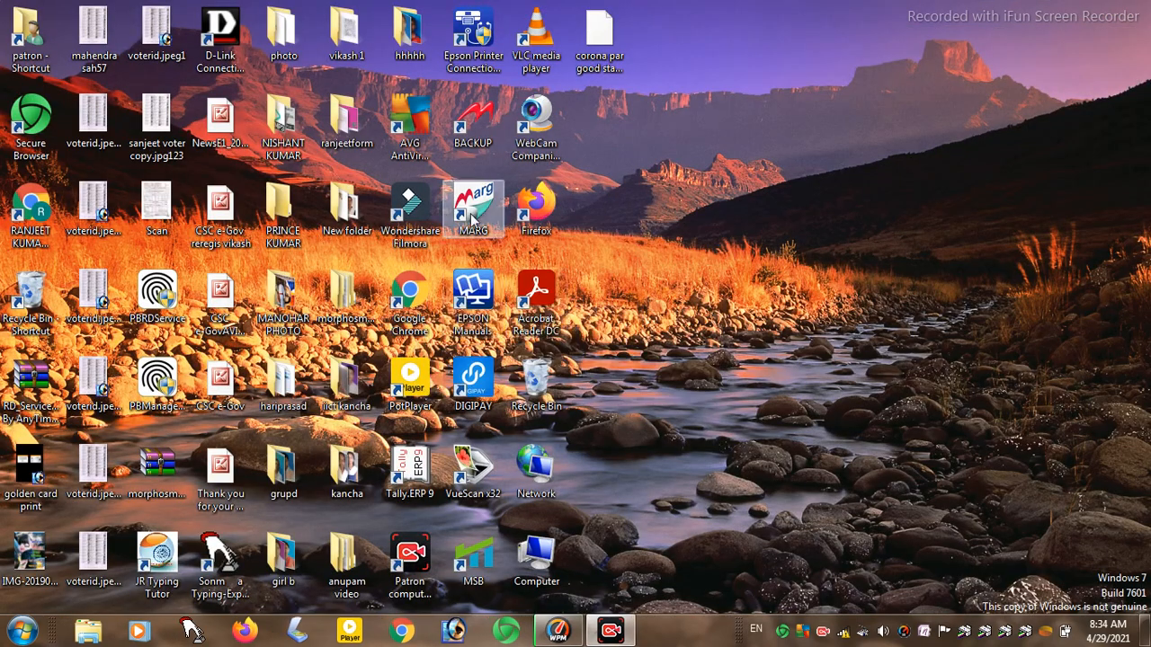
double_click(408, 479)
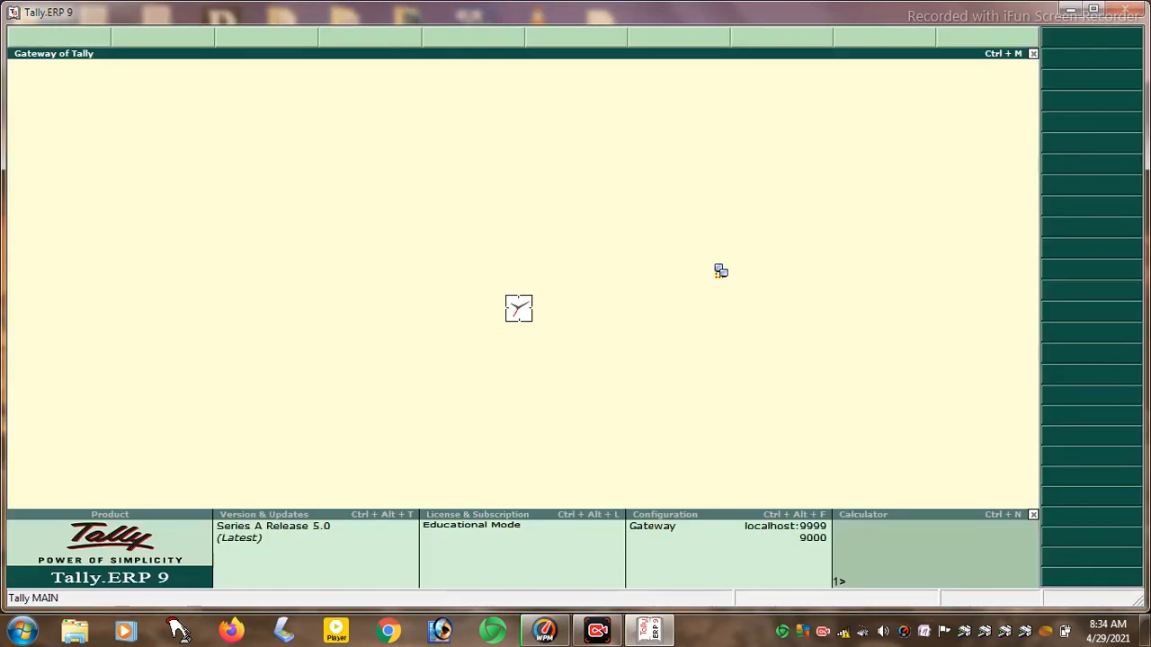
key(w)
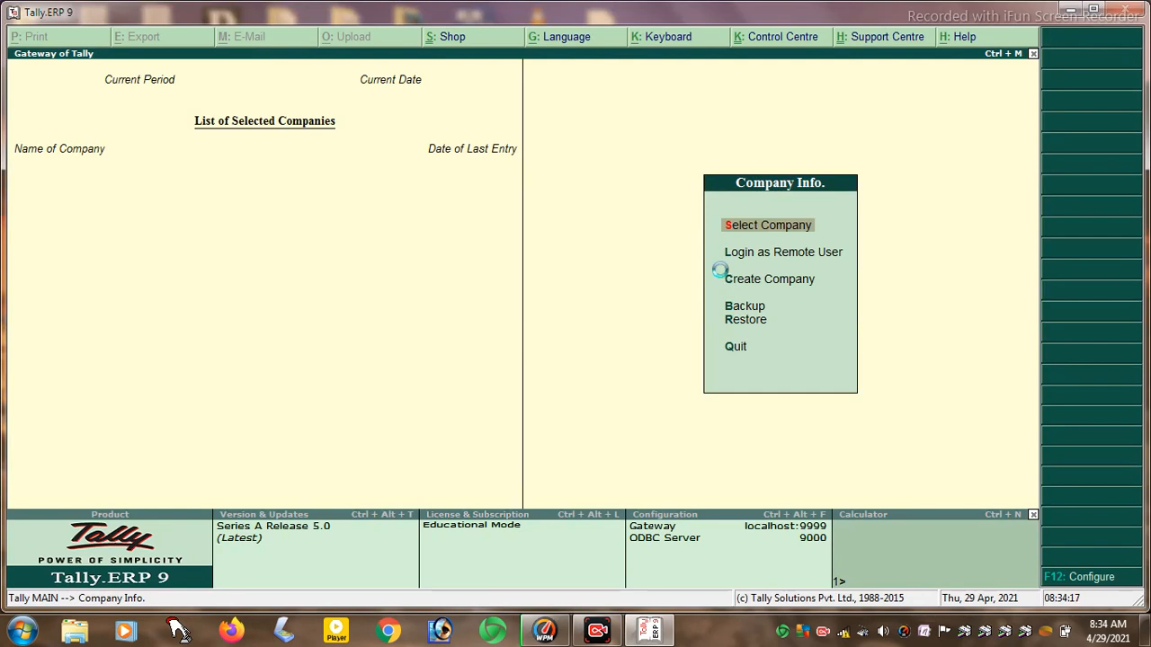
- Reopen Mohan Infratech Pvt Ltd and go to Accounts Info's Ledgers options
key(Return)
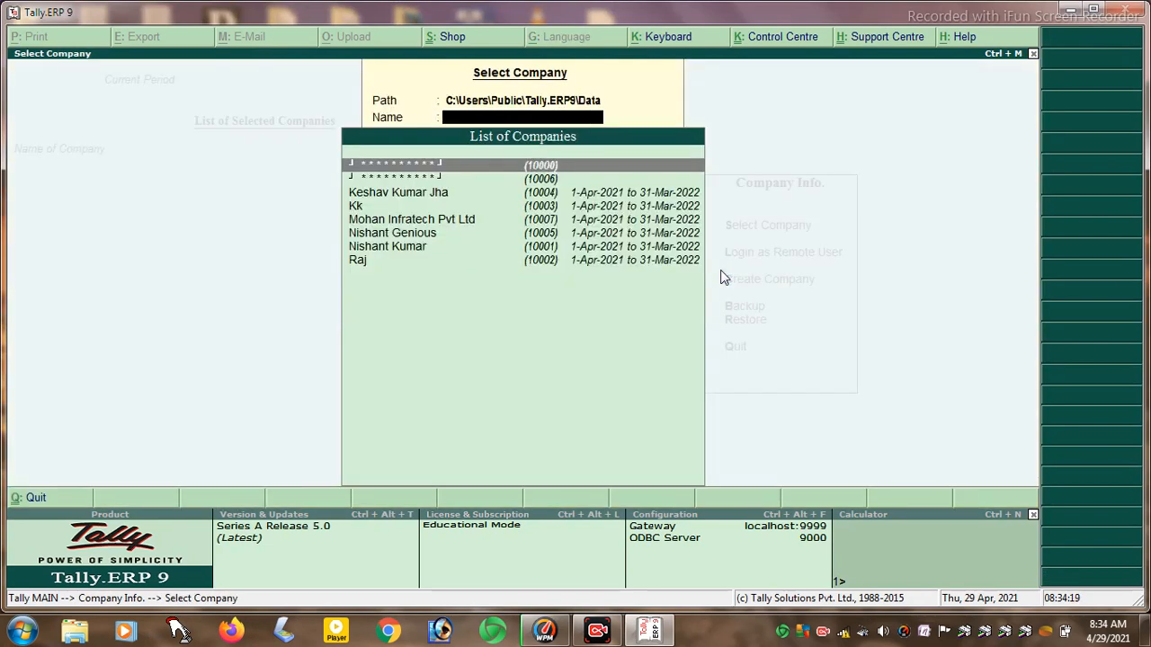
key(Down)
key(Down)
key(Down)
key(Down)
key(Return)
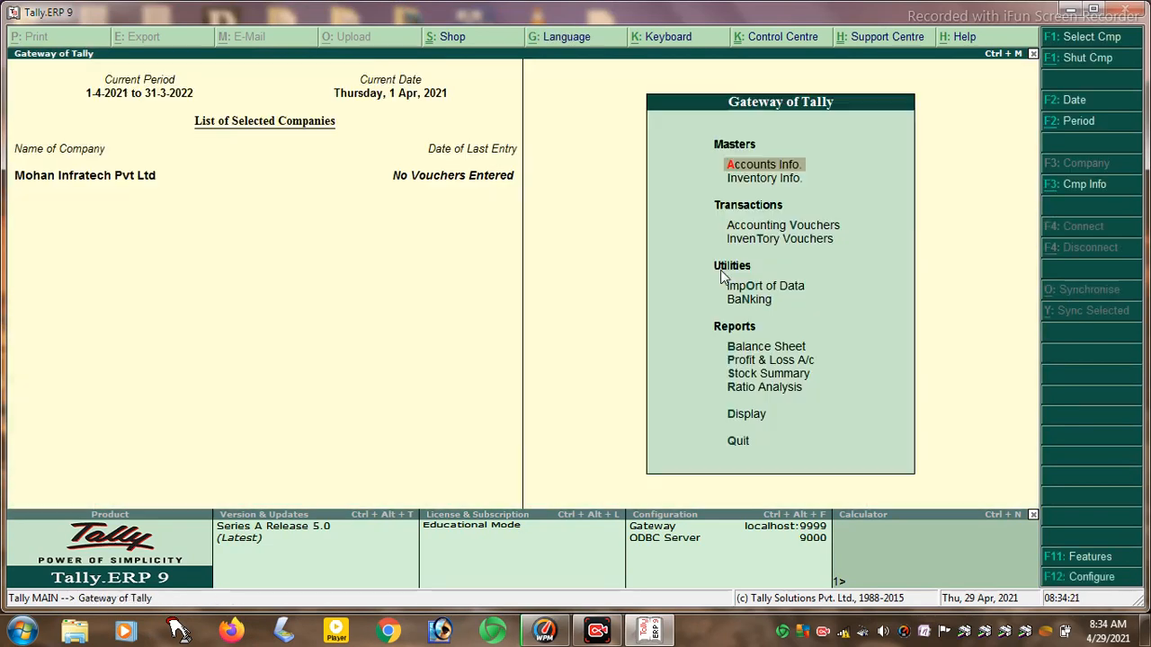
key(Return)
key(Down)
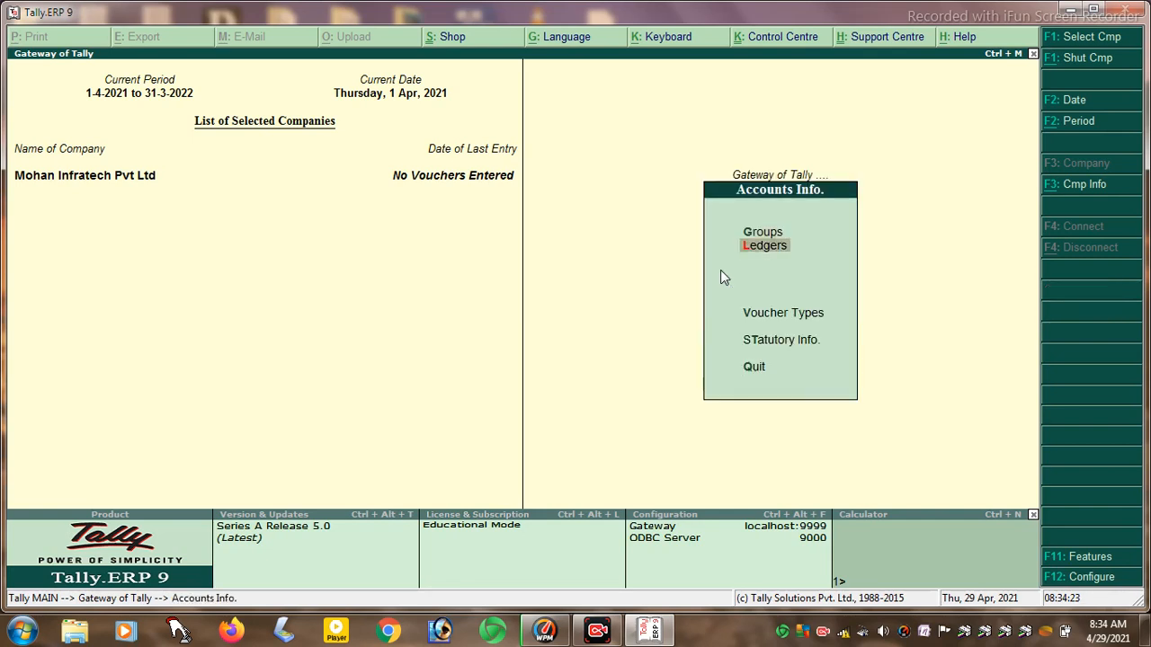
key(Return)
- Create ledger SBI A/C under Bank Accounts with bank details set to Yes
key(Return)
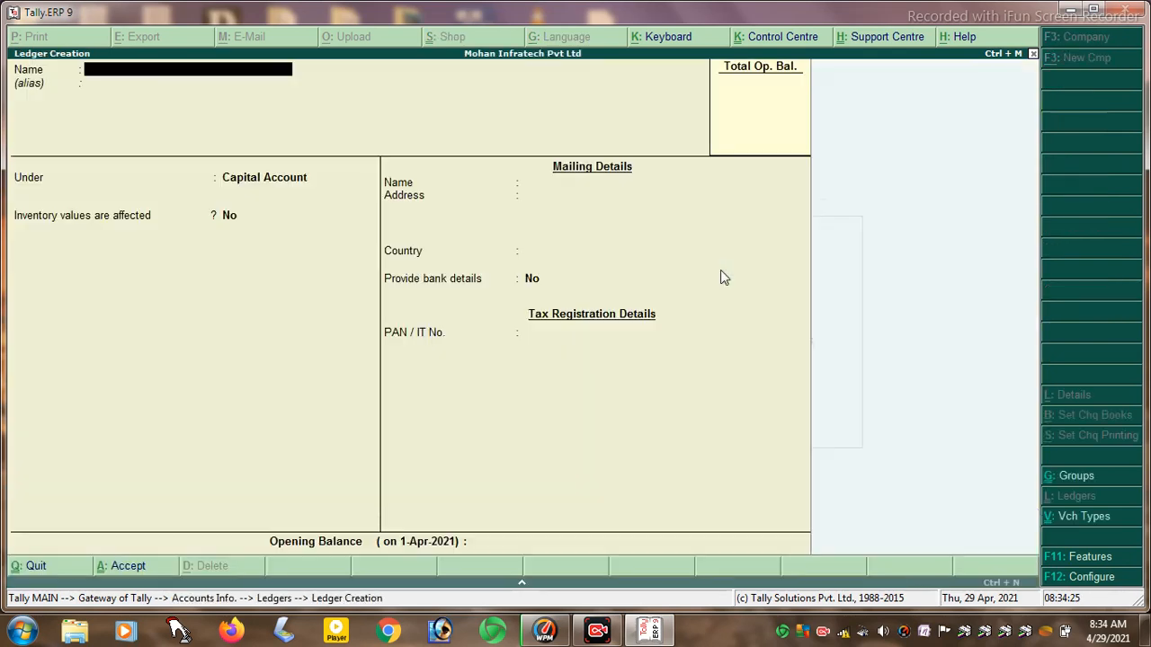
text(SBI A/C)
key(BackSpace)
key(BackSpace)
text(/C)
key(Return)
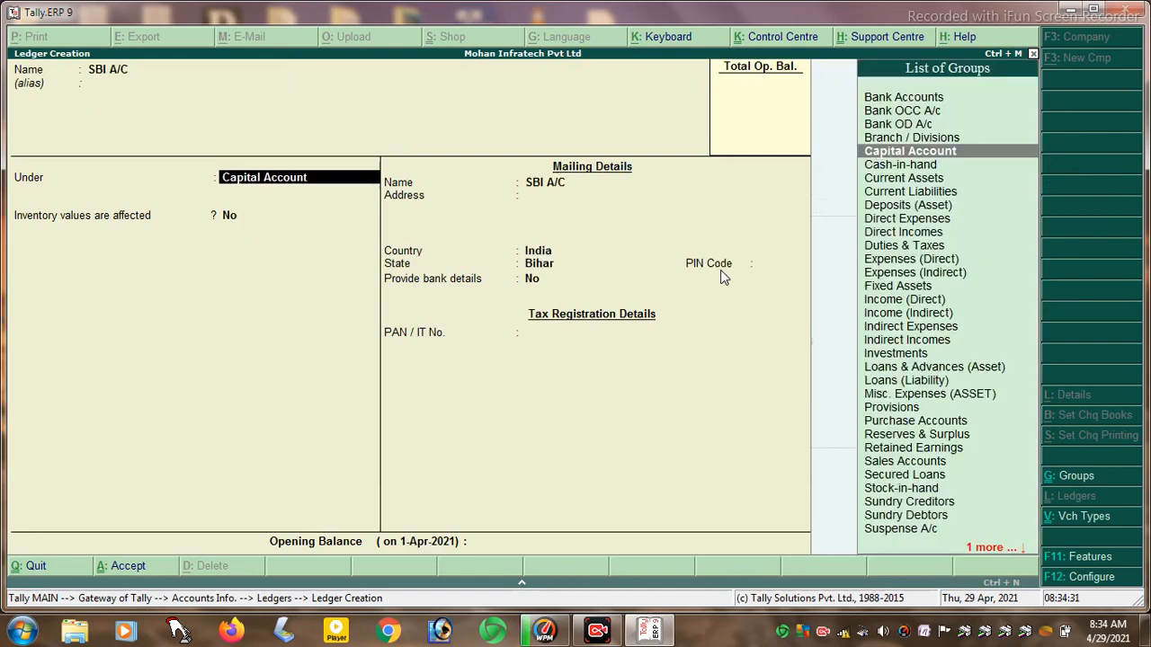
text(b)
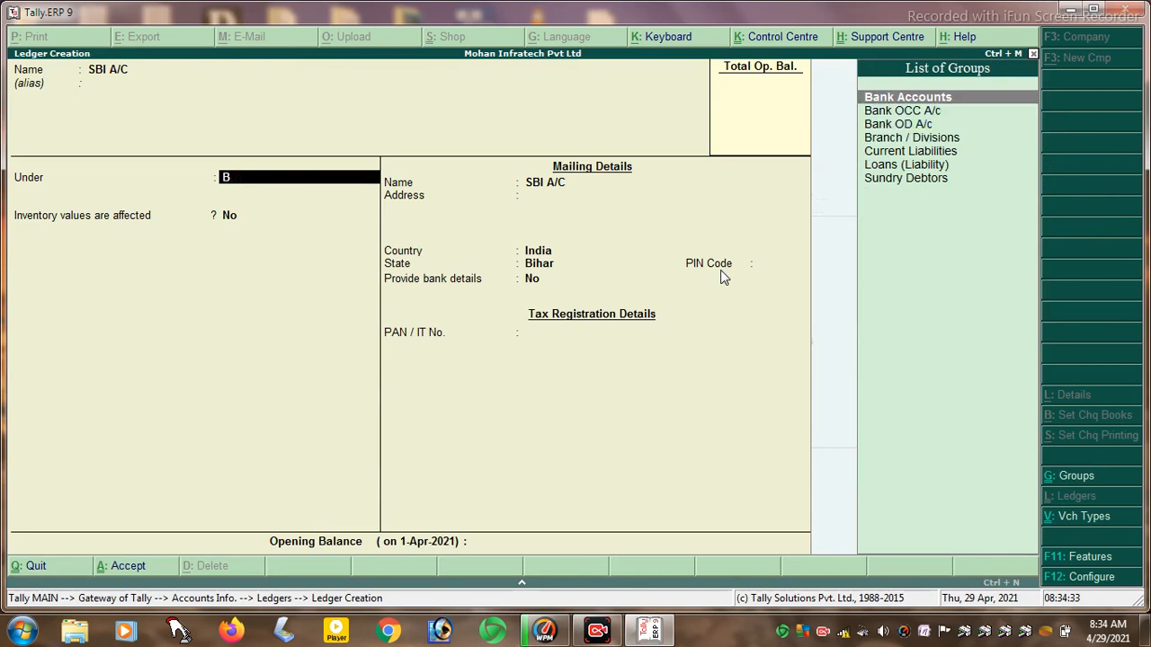
key(Return)
key(Return)
text(y)
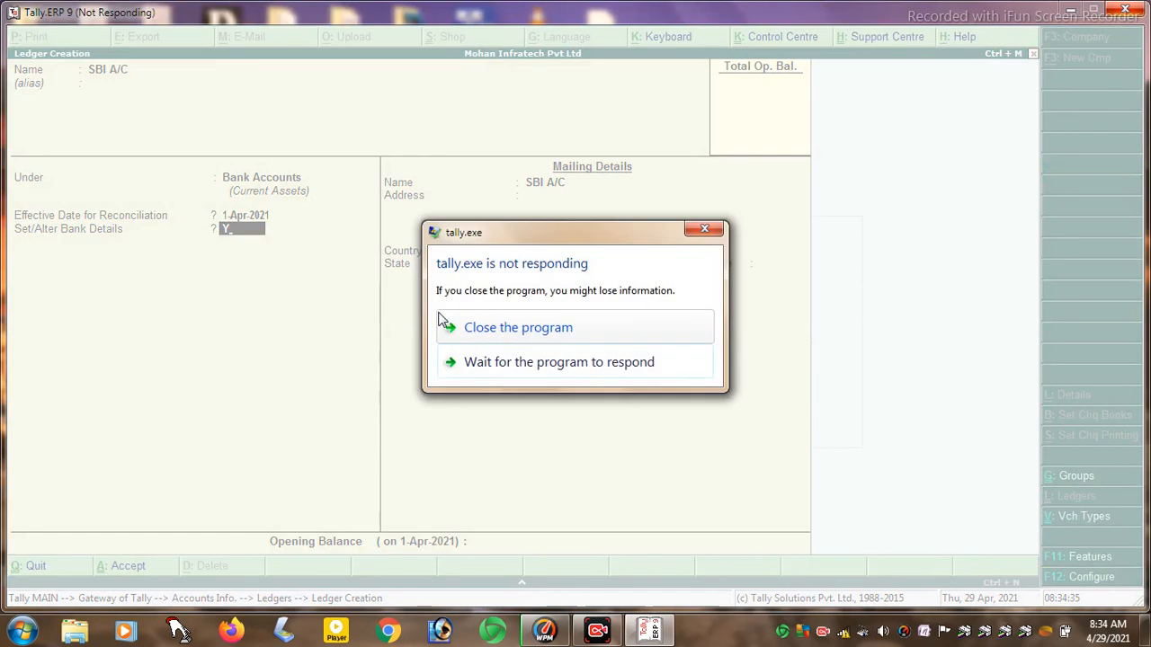
- Force-close Tally again, relaunch it, and load Mohan Infratech Pvt Ltd to Accounts Info
click(506, 332)
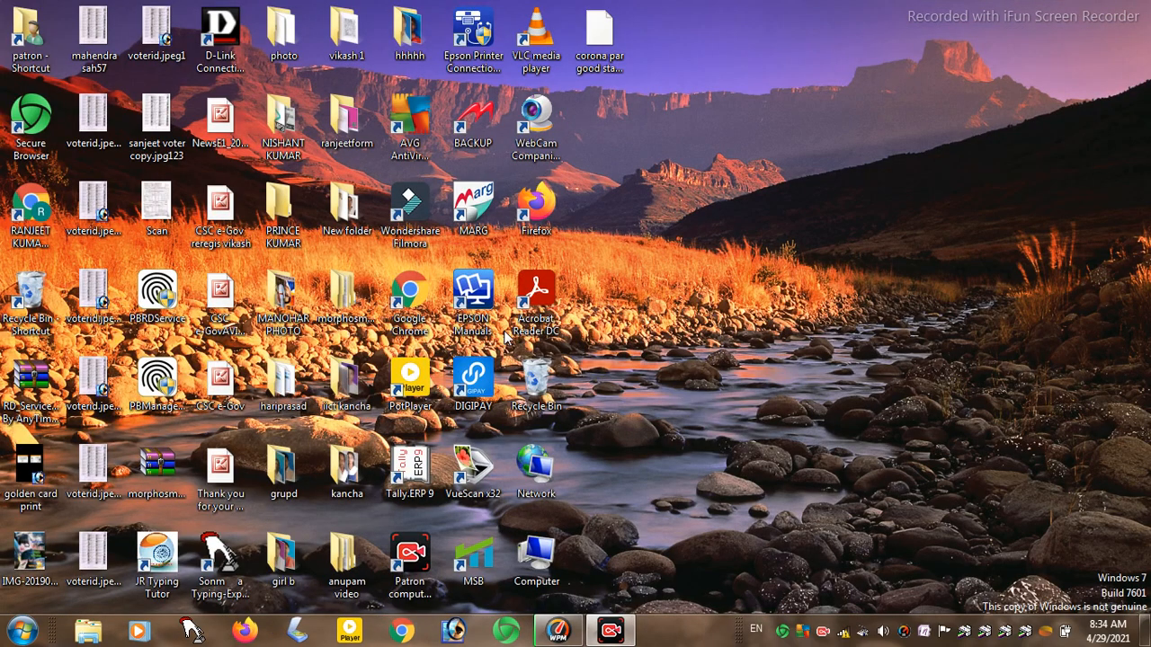
click(410, 468)
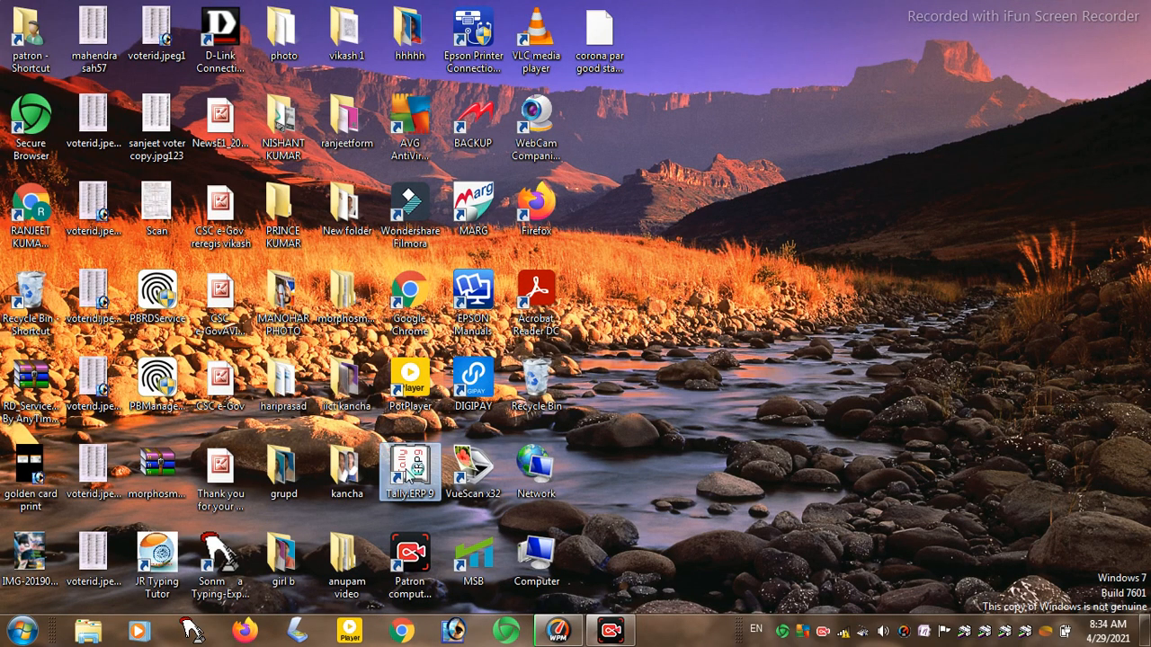
double_click(415, 470)
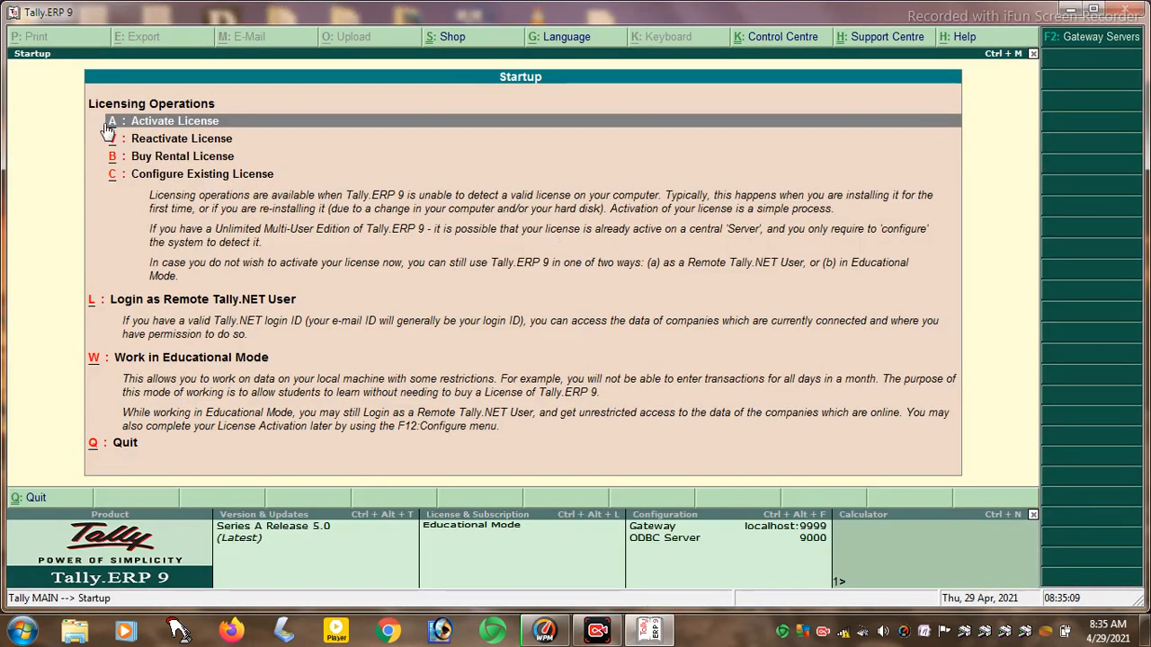
key(w)
key(Escape)
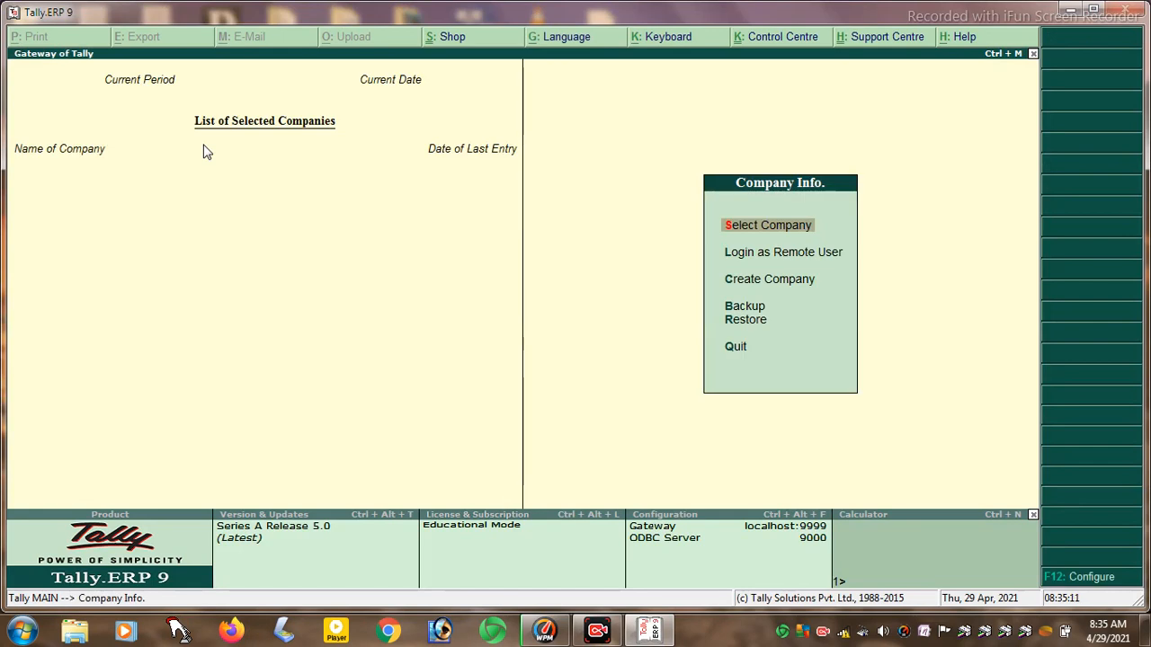
key(Return)
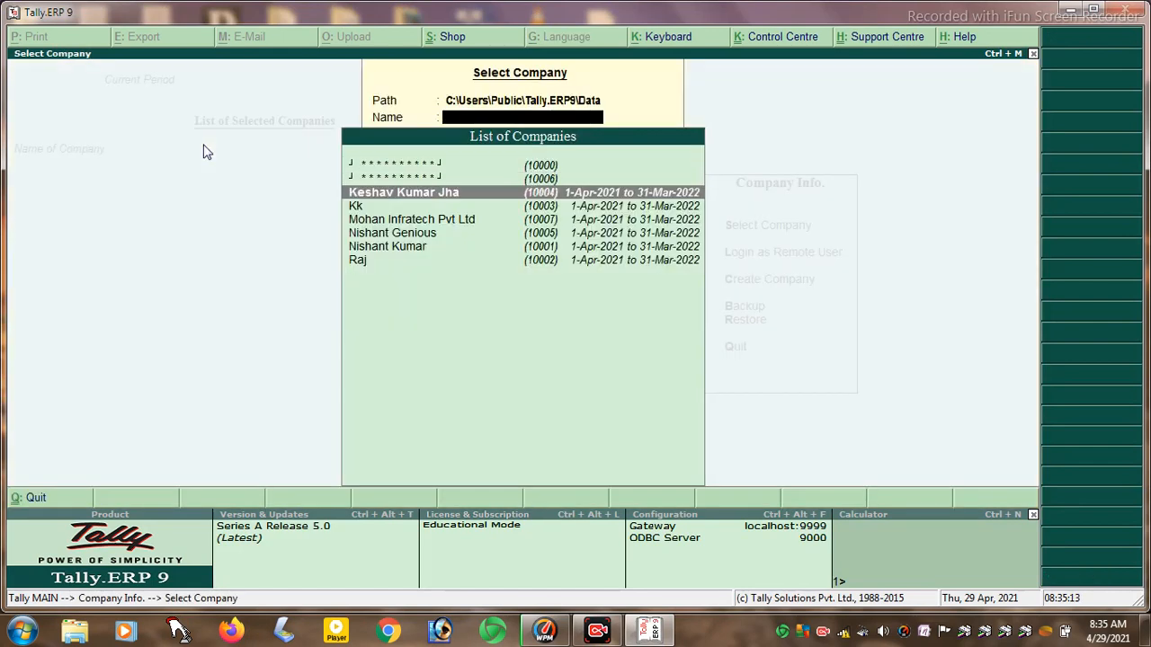
key(Down)
key(Down)
key(Return)
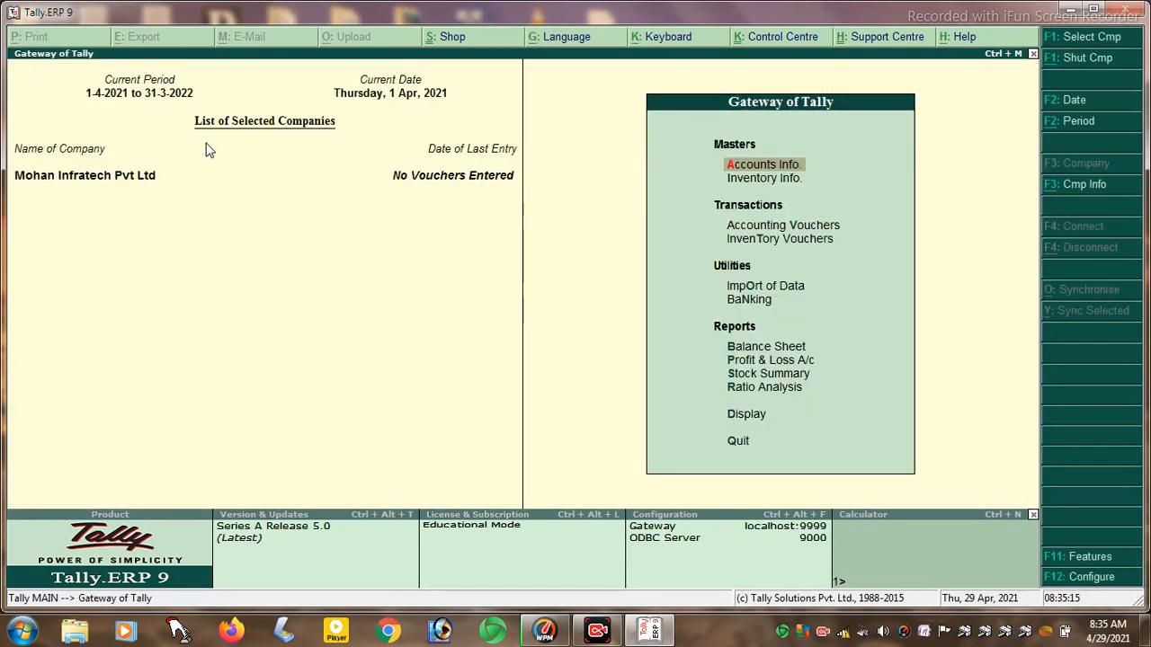
key(Return)
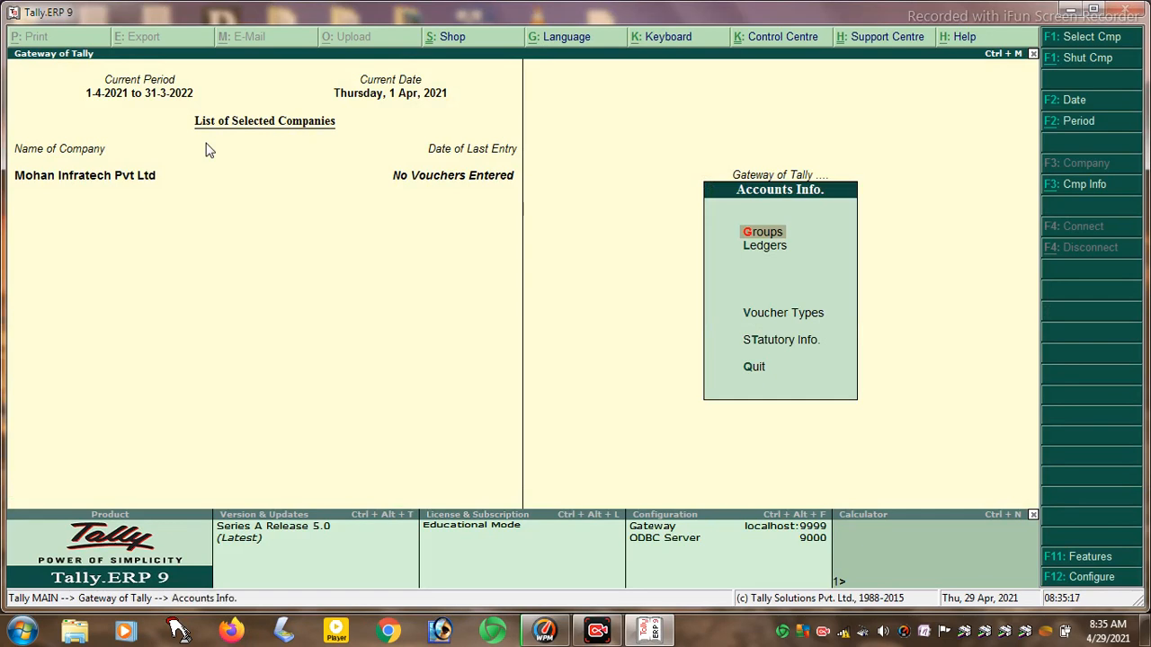
- Create ledger PURCHASE A/C under Purchase Accounts, inventory affected, with bank details enabled
key(Down)
key(Return)
key(Return)
text(PURCHASE A;)
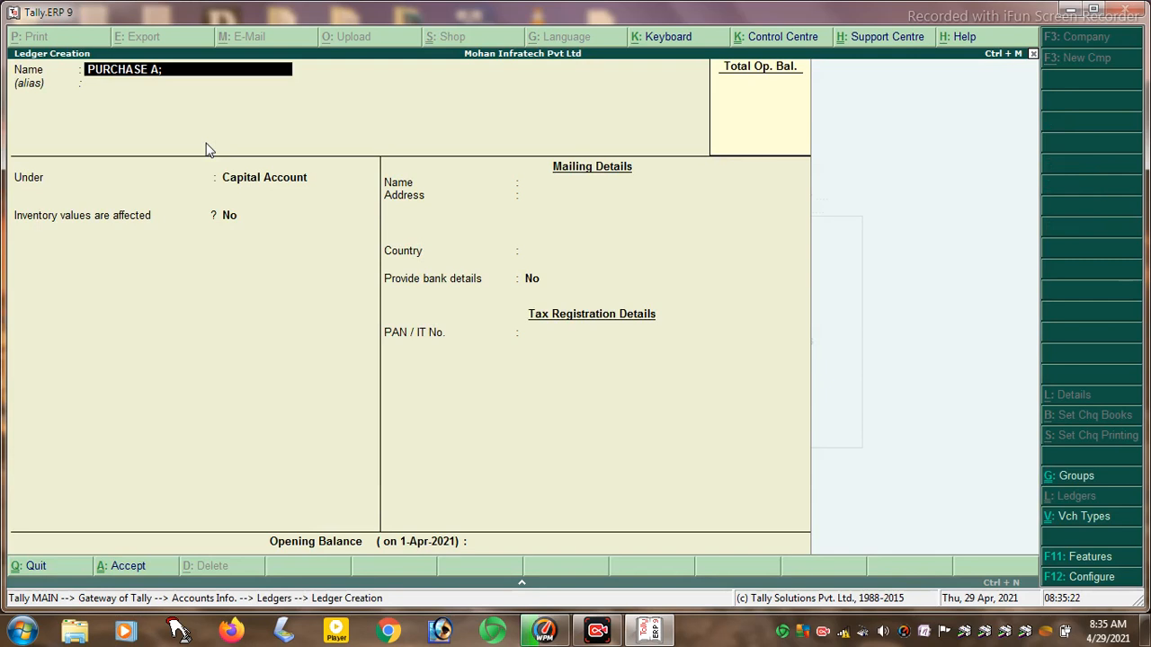
key(BackSpace)
text(/C)
key(Return)
key(Return)
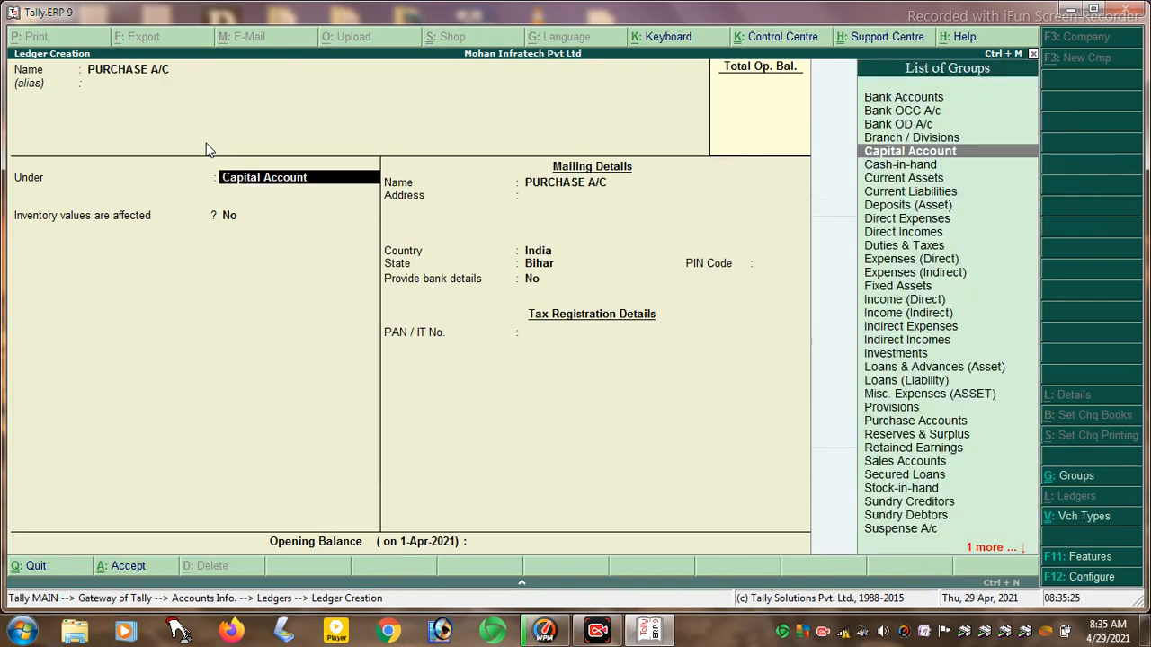
text(P)
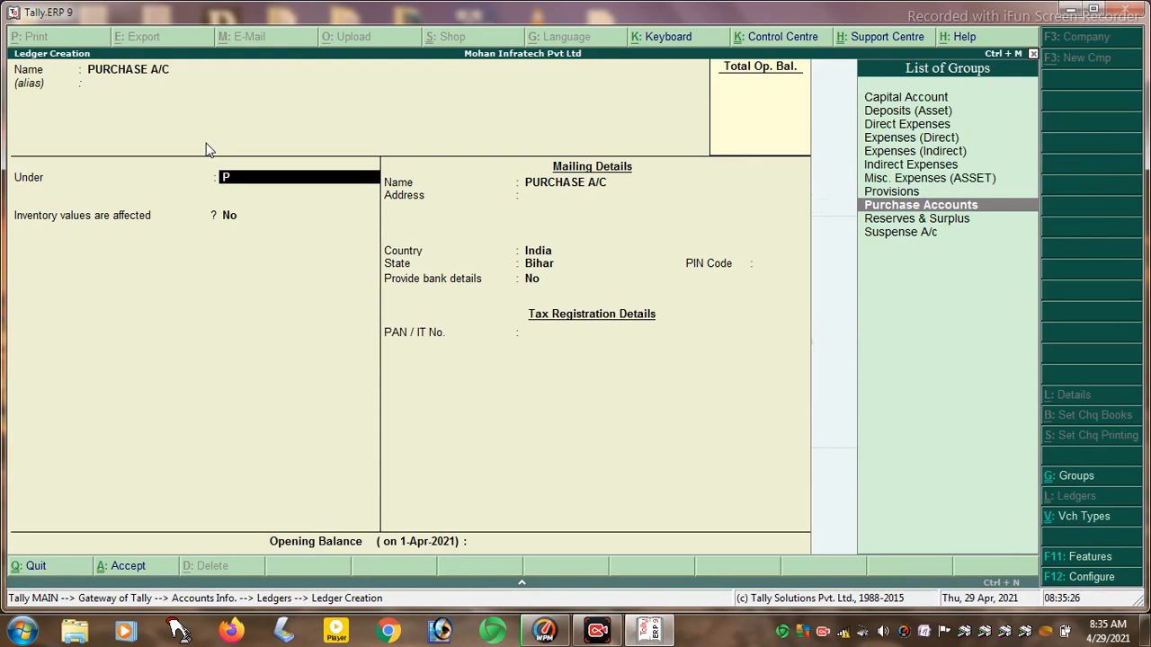
key(Return)
key(Return)
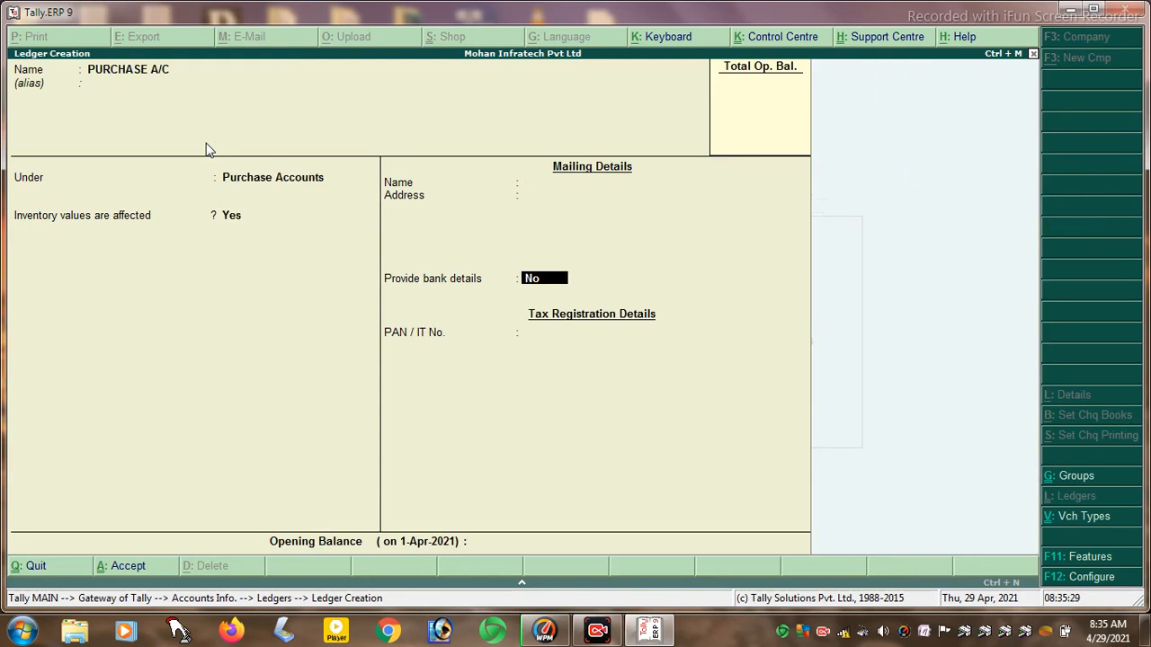
text(y)
key(Return)
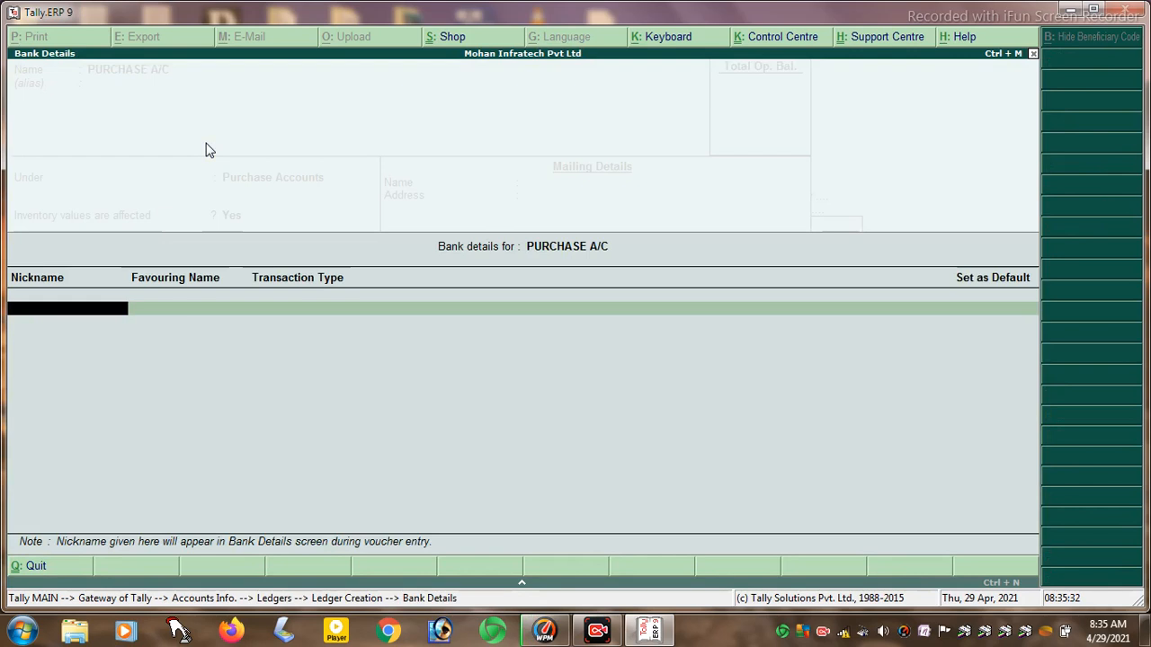
- Add a bank entry nicknamed PURCHASE: Cheque, crossed A/c Payee, not default
text(MOHAN A/C)
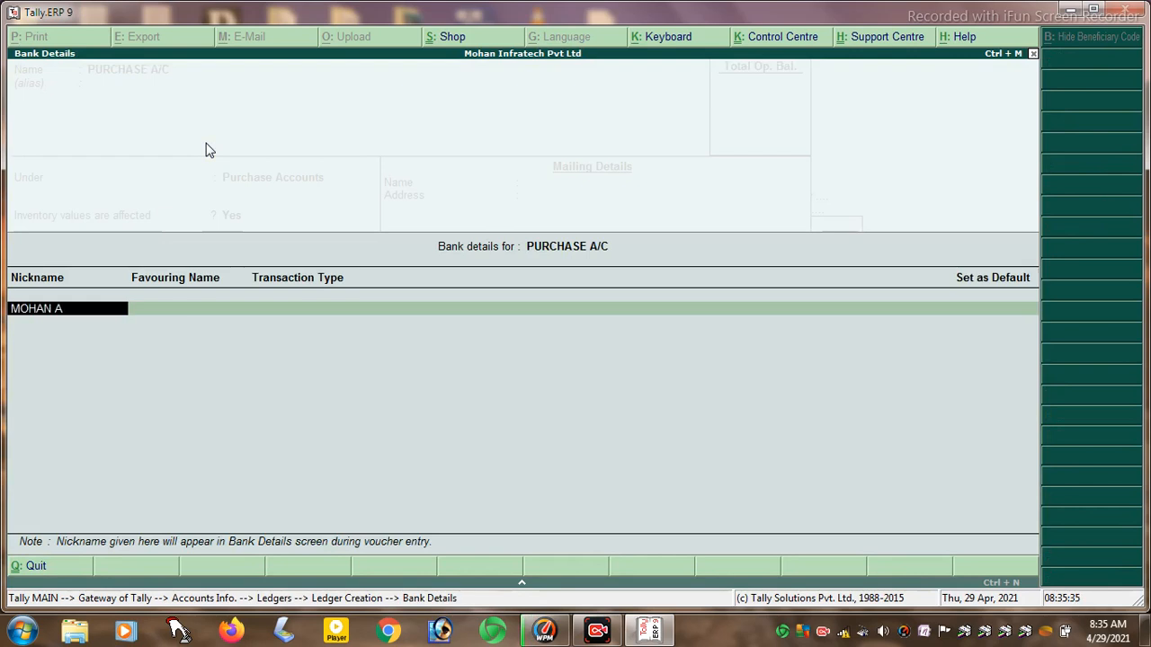
key(BackSpace)
key(BackSpace)
key(BackSpace)
key(Return)
key(Return)
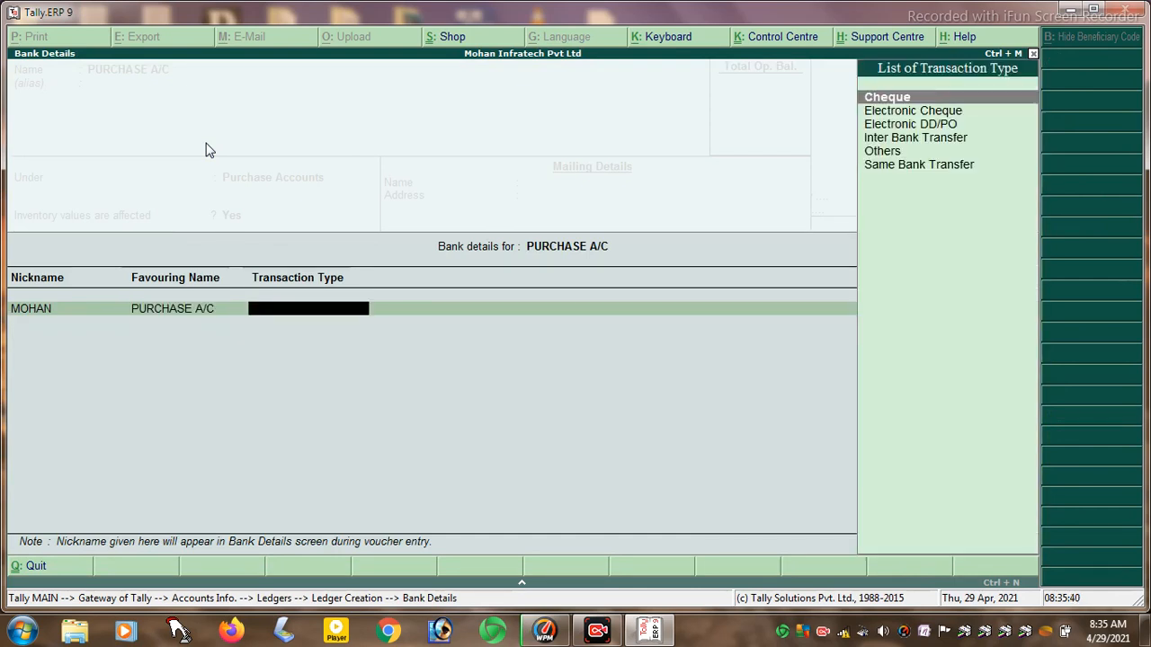
key(BackSpace)
key(BackSpace)
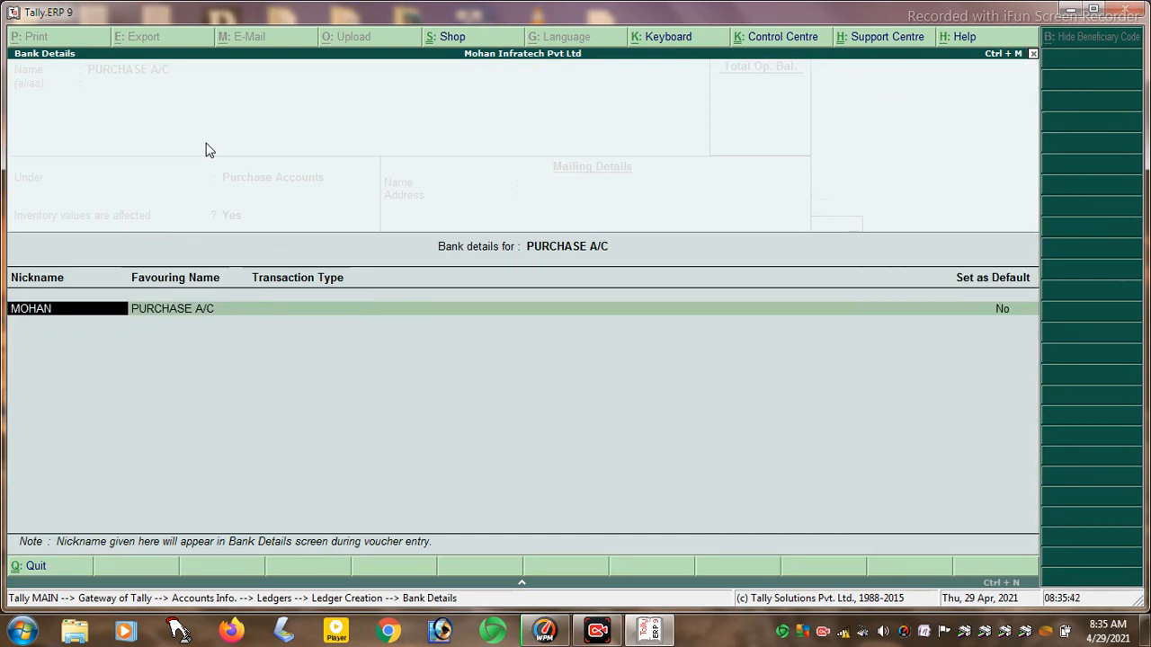
text(PURCHASE)
key(Return)
key(Return)
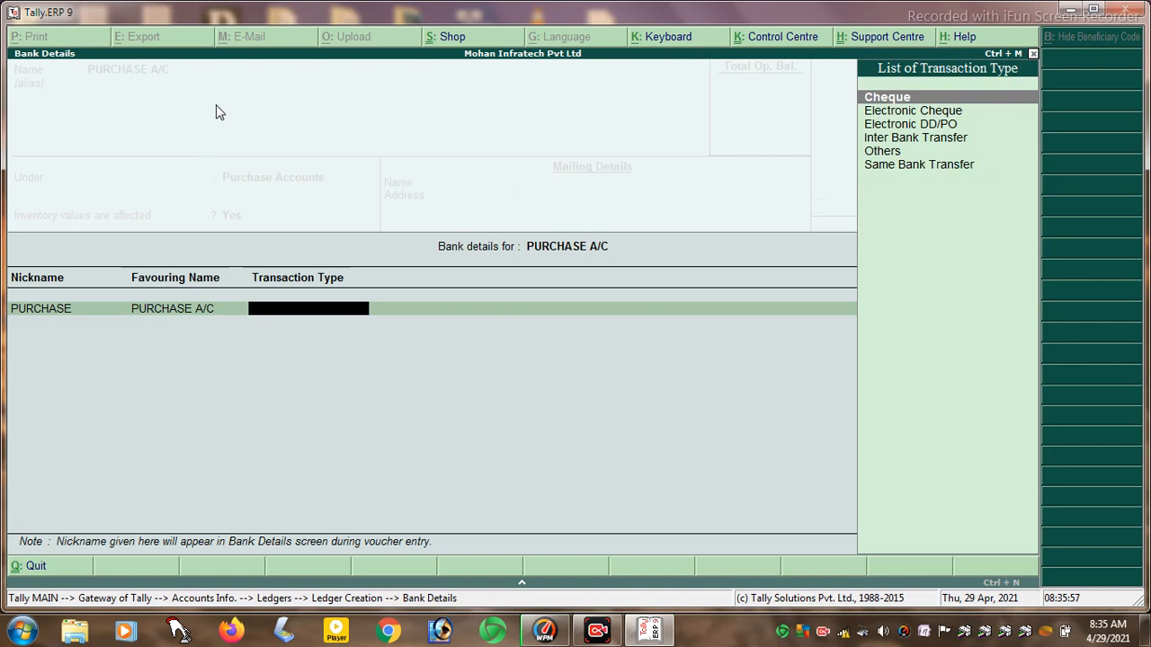
key(Return)
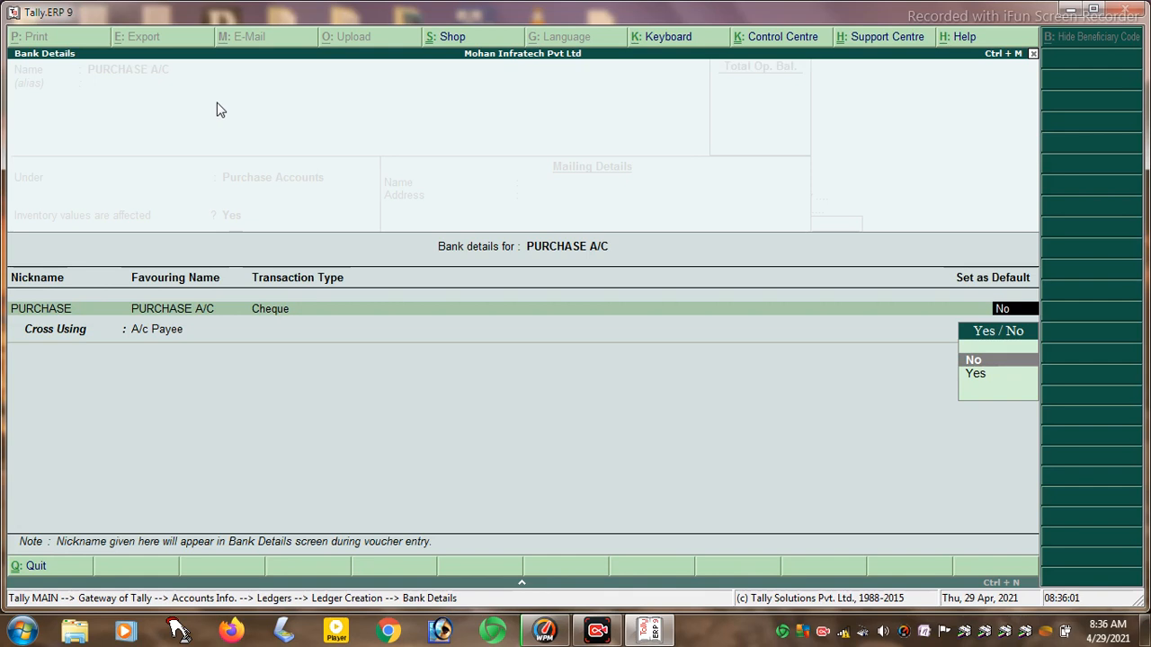
key(Return)
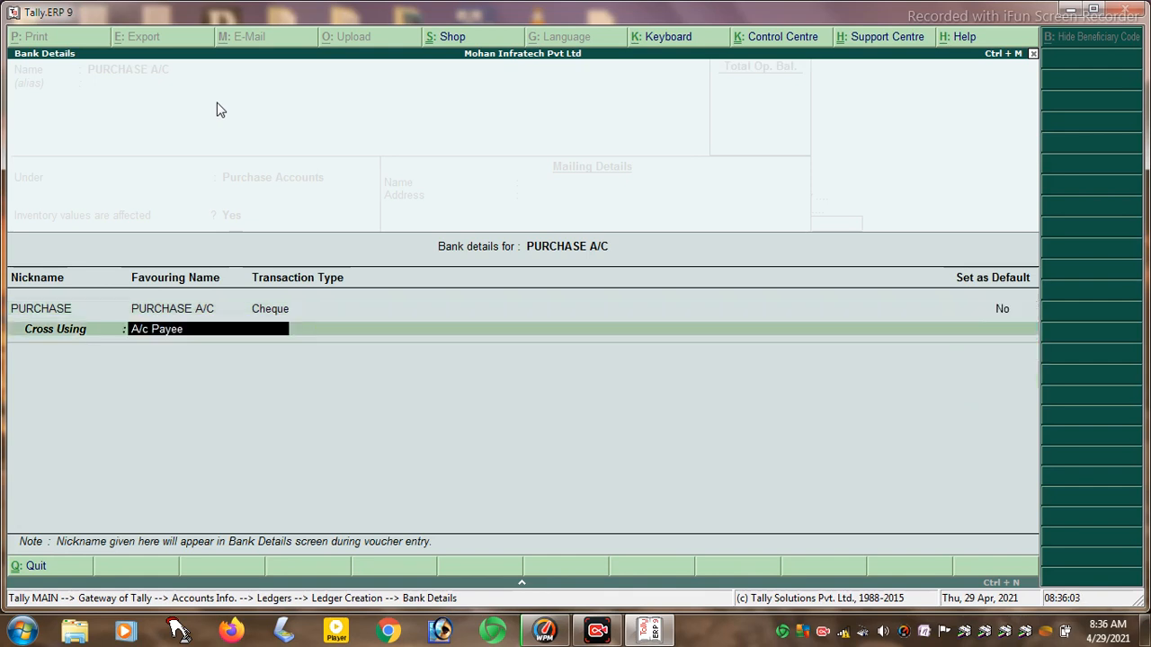
key(Return)
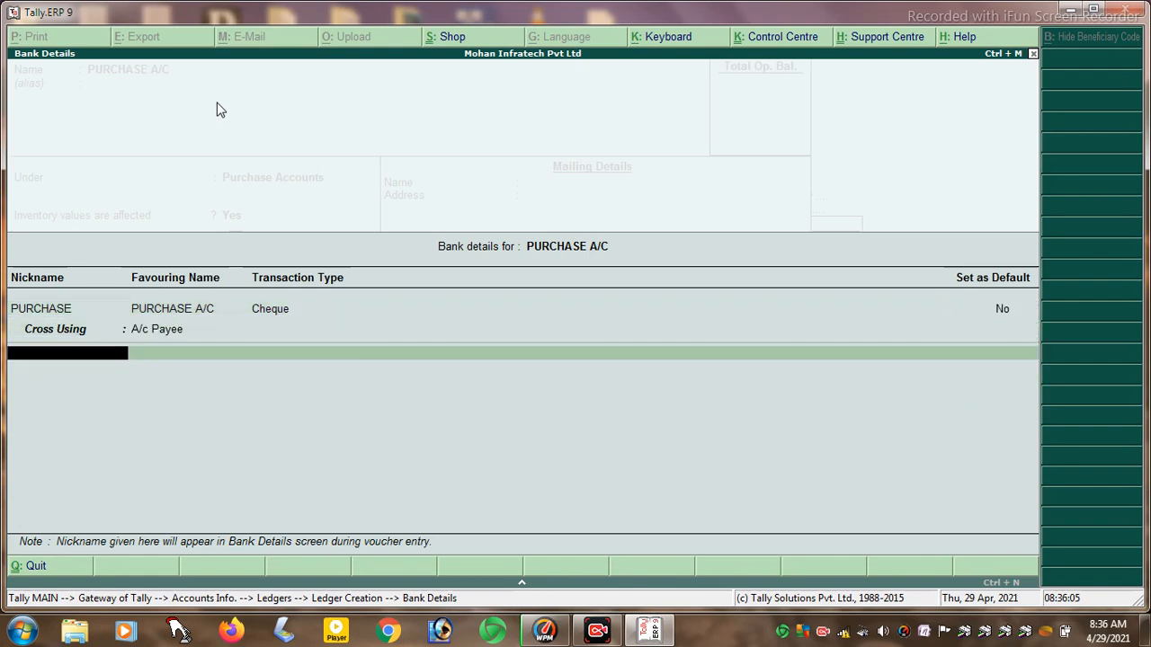
key(Return)
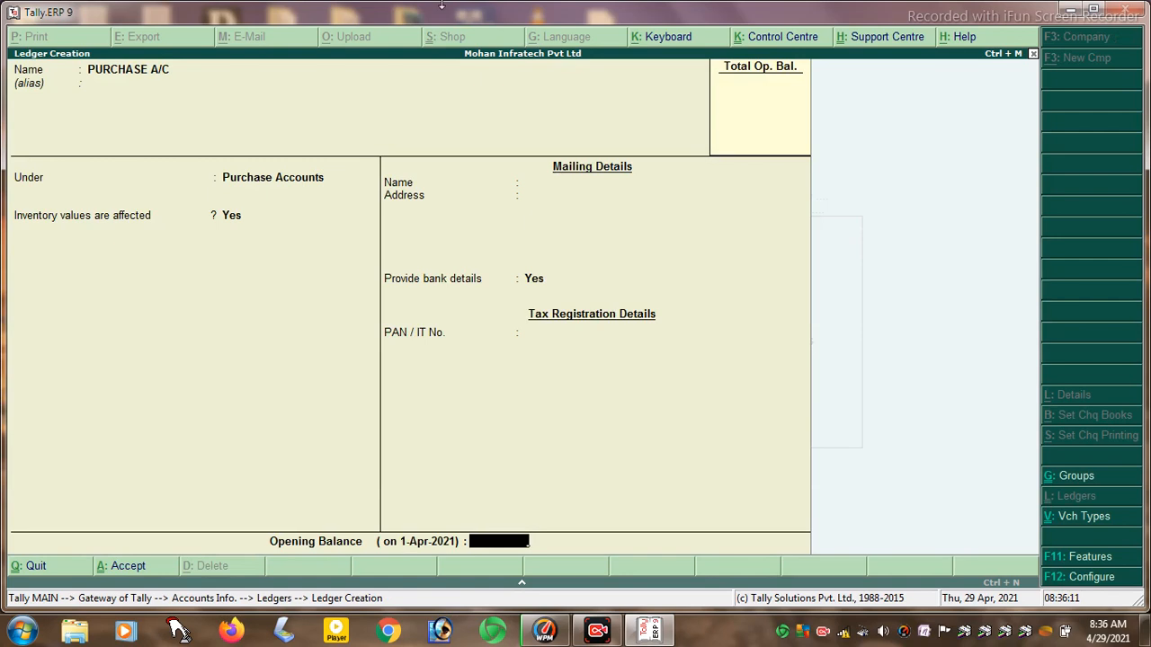
- Save PURCHASE A/C with a 50,000.00 Dr opening balance and name the next ledger SALE A/C
text(50000)
key(Return)
key(Return)
key(Return)
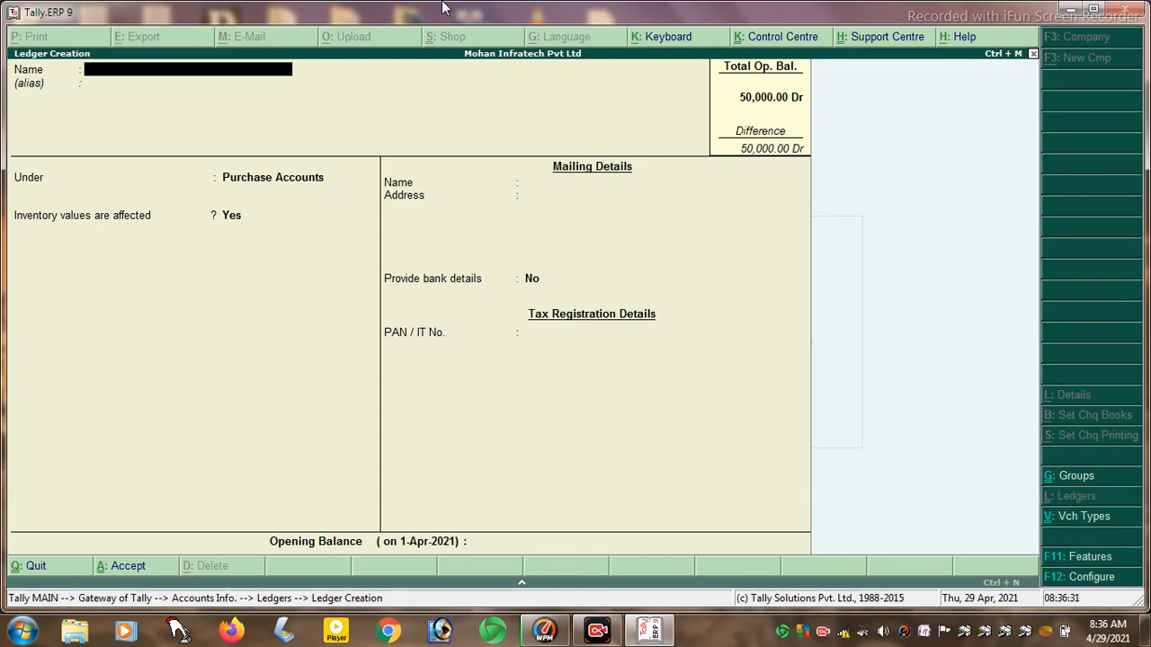
text(SALE A/C)
- Place SALE A/C under Sales Accounts with a SALE bank entry using Cheque
key(Return)
key(Return)
text(S)
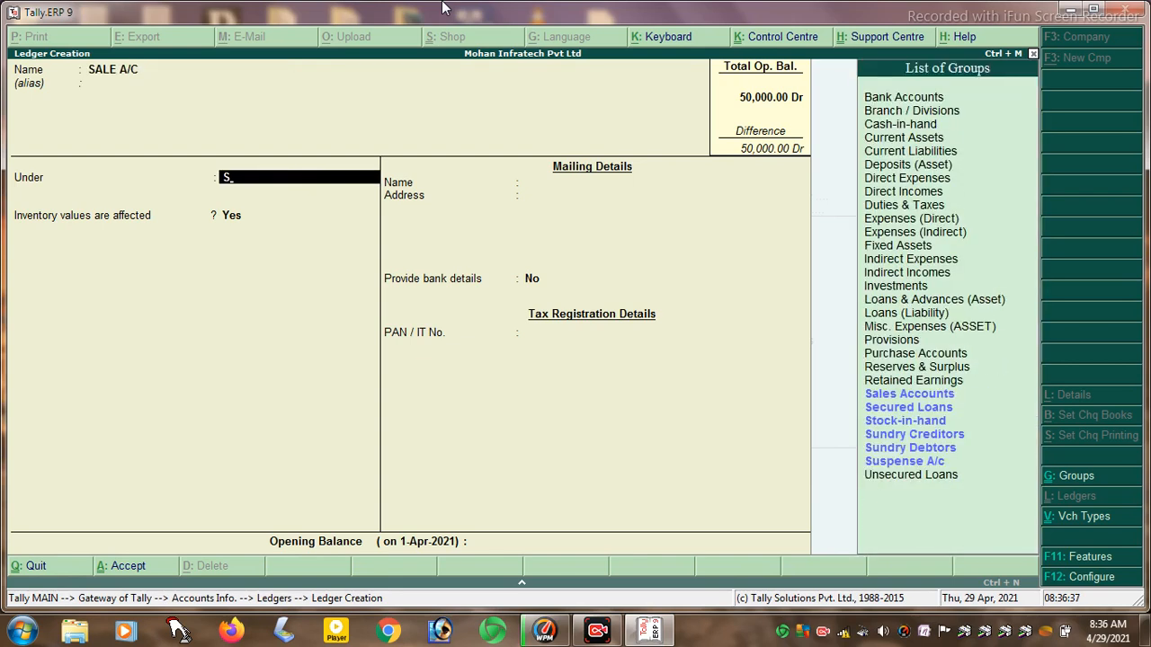
key(Up)
key(Up)
key(Up)
key(Up)
key(Up)
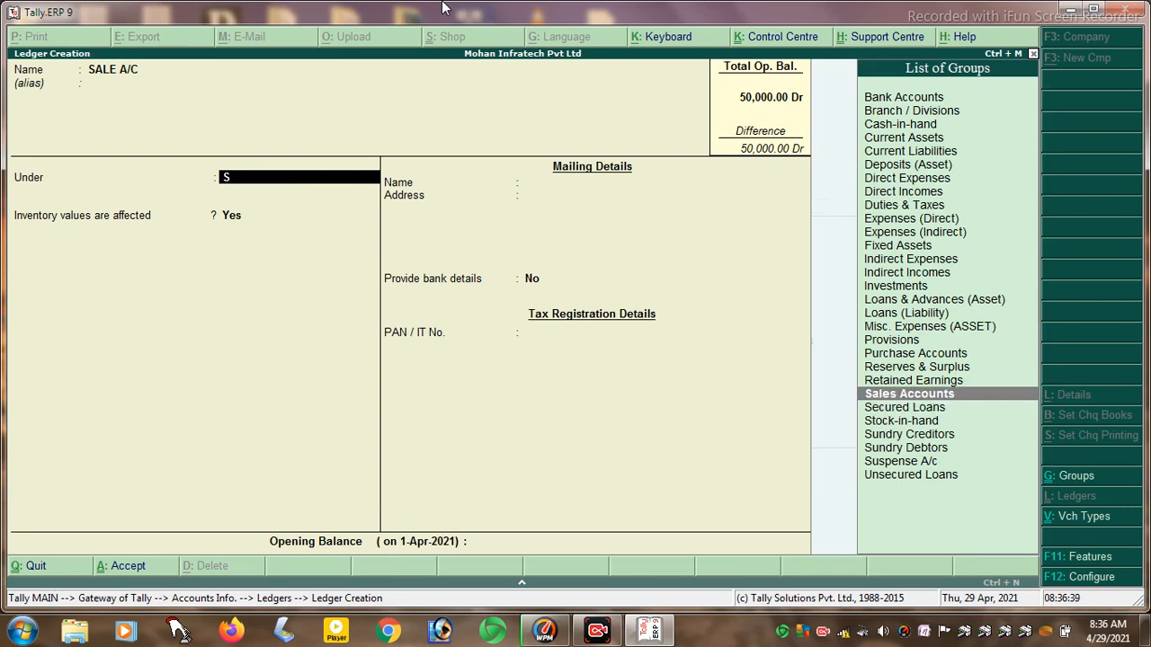
key(Return)
key(Return)
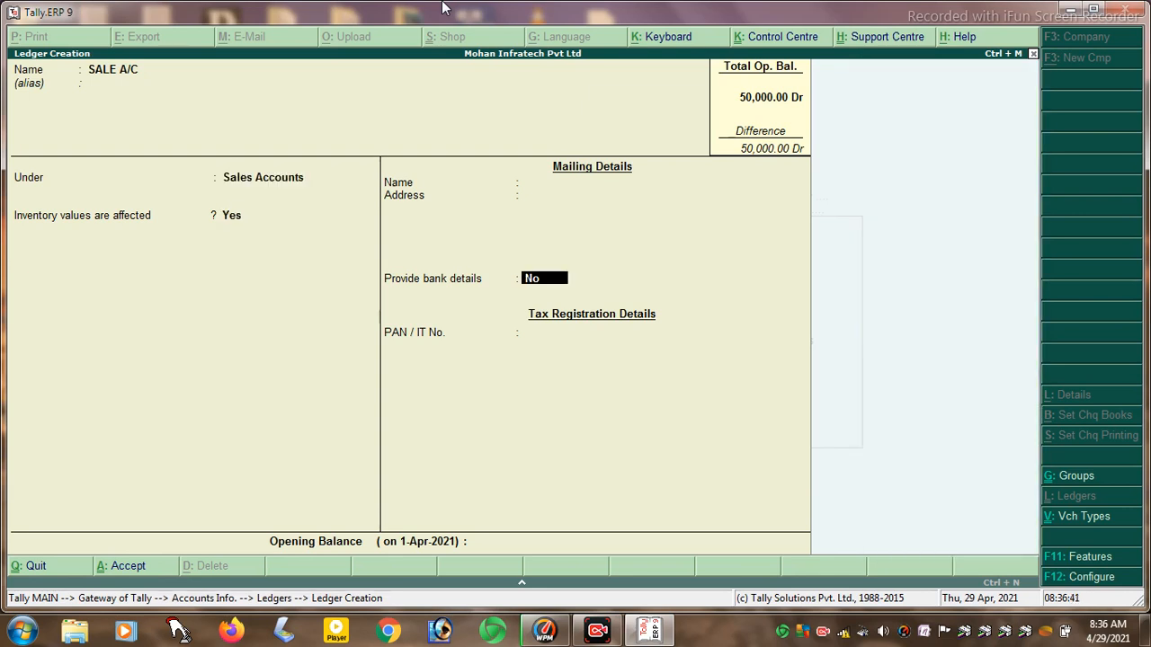
key(y)
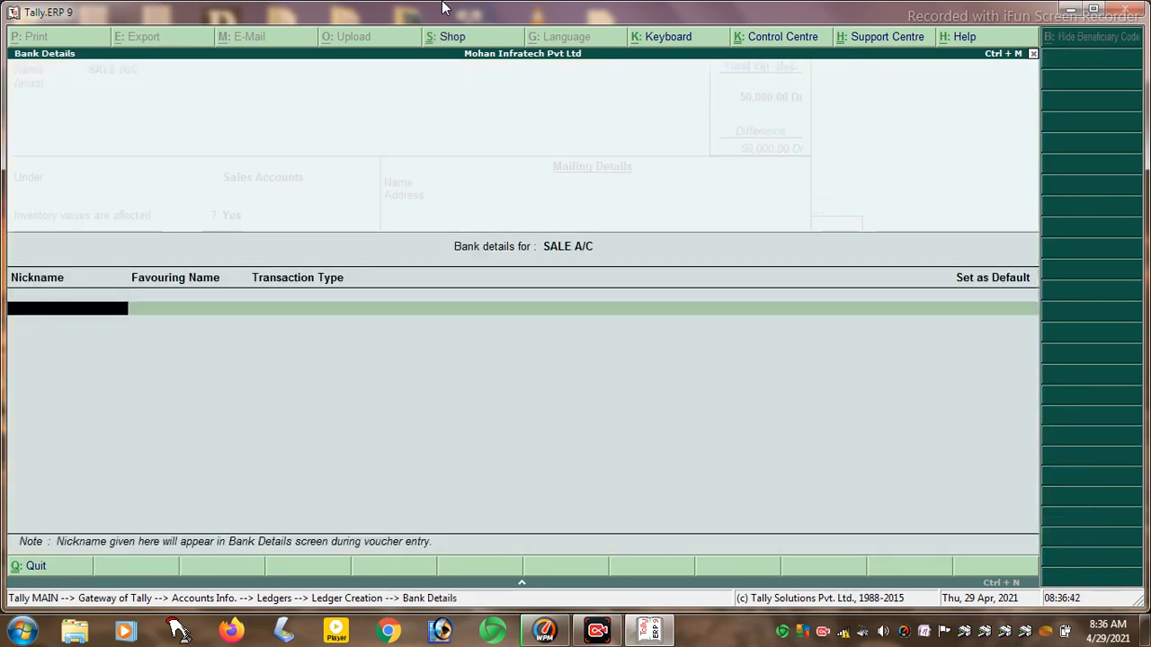
text(SALE)
key(Return)
key(Return)
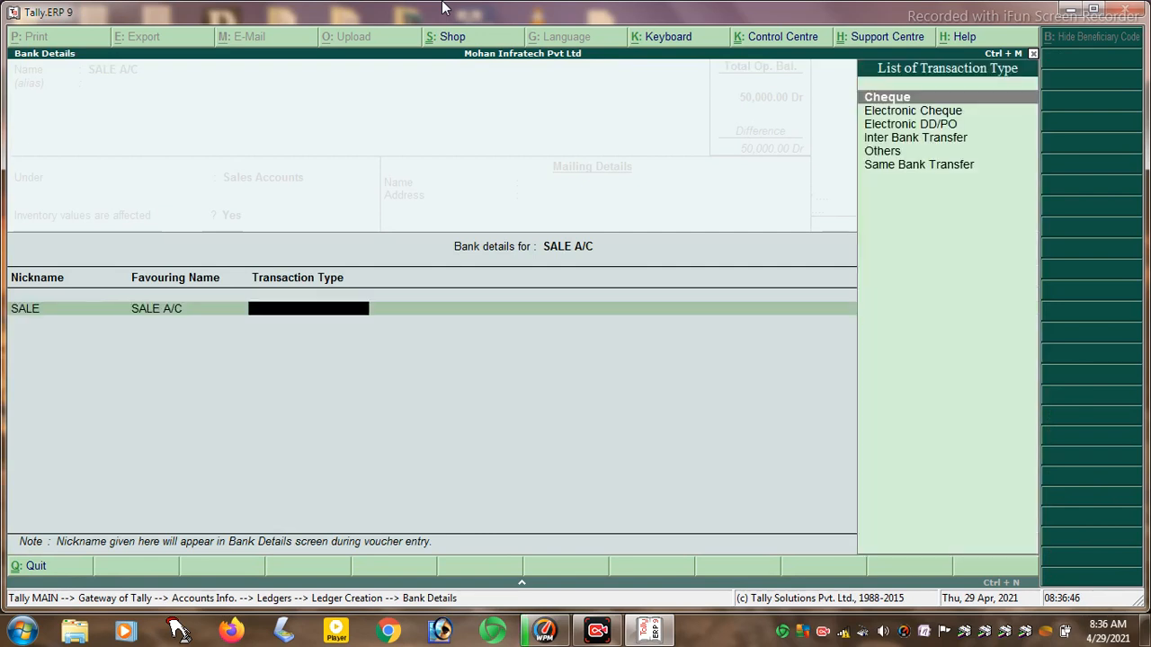
key(Return)
key(Return)
key(Return)
key(Return)
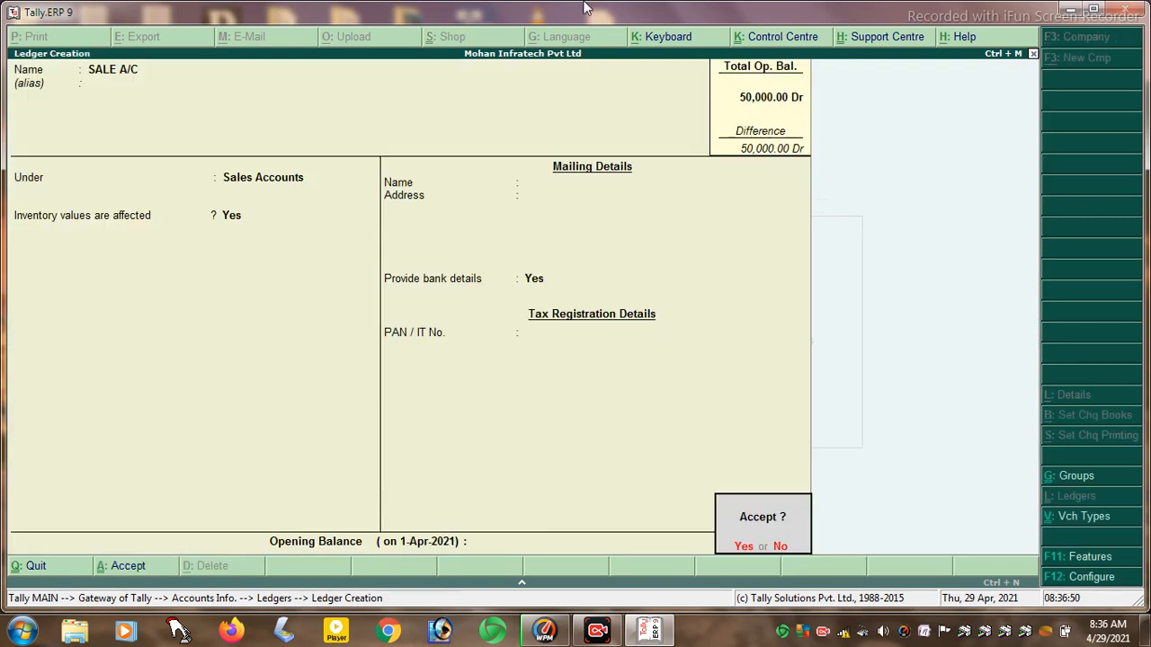
- Give SALE A/C a 50,000.00 Cr opening balance and save it
key(Escape)
text(50000)
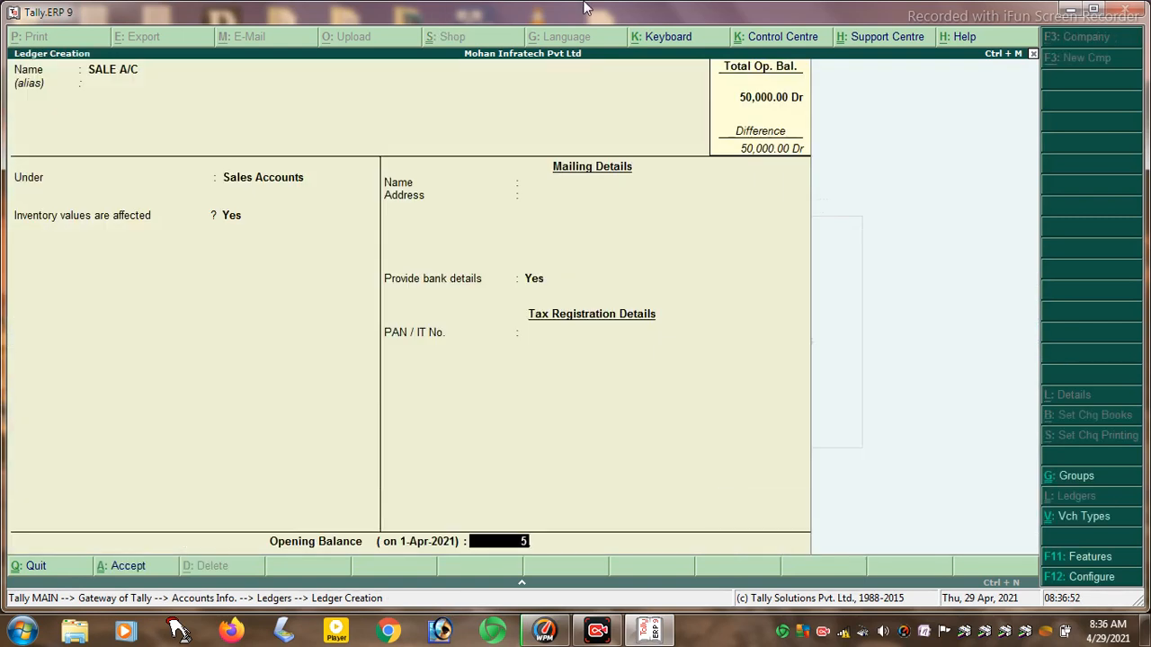
key(Return)
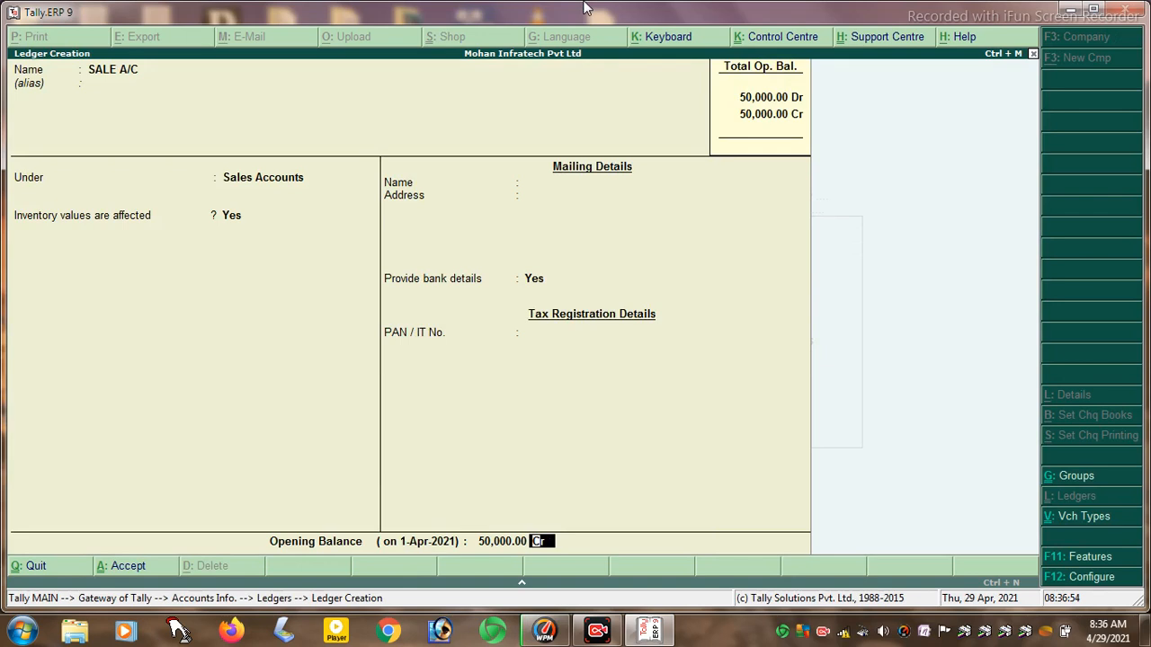
key(Return)
key(Return)
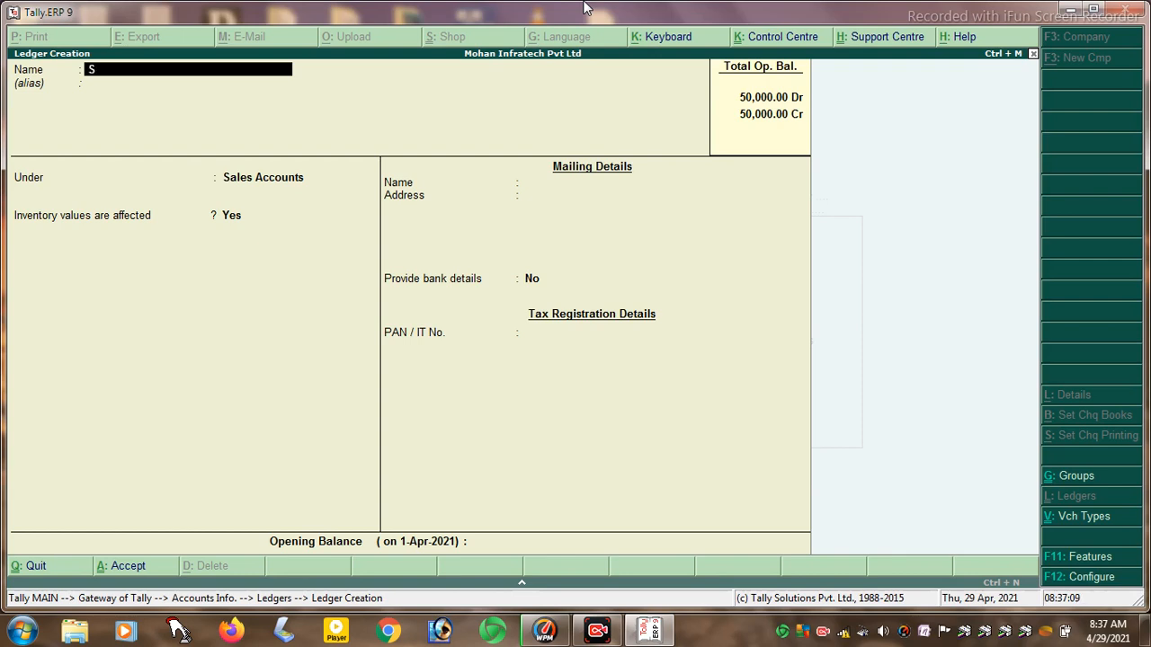
- Name the creditor ledger and place it under Sundry Creditors, bill-by-bill and inventory off
text(SOHAN A/C)
key(Return)
text(S)
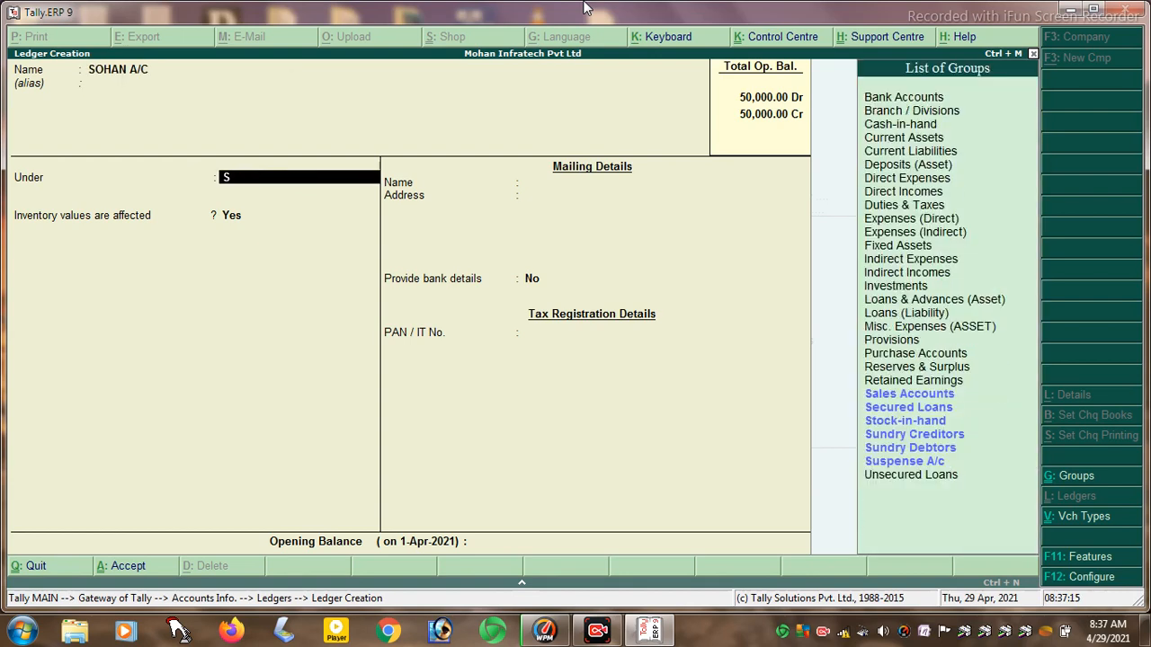
key(Up)
key(Up)
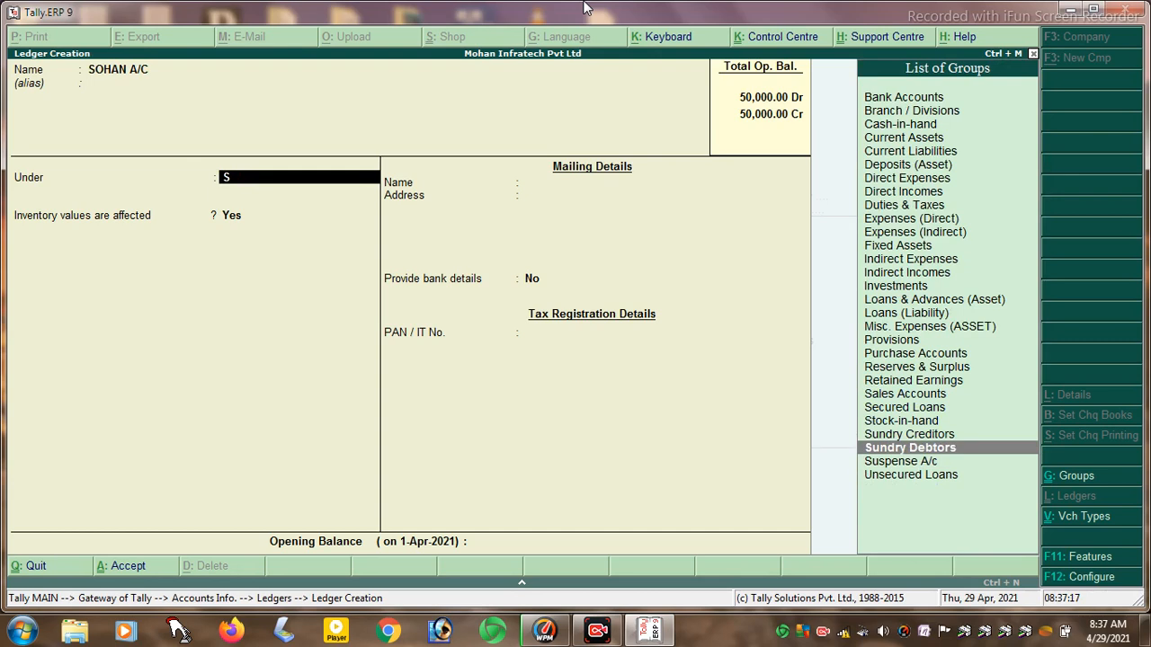
key(Up)
key(Return)
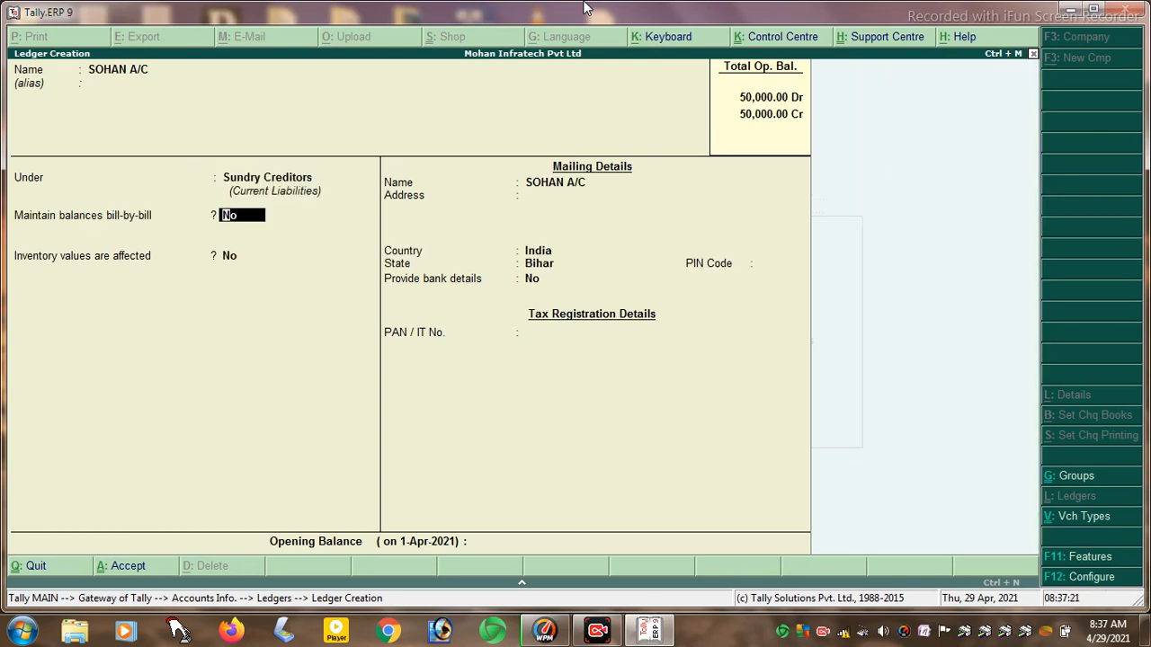
key(Return)
key(Return)
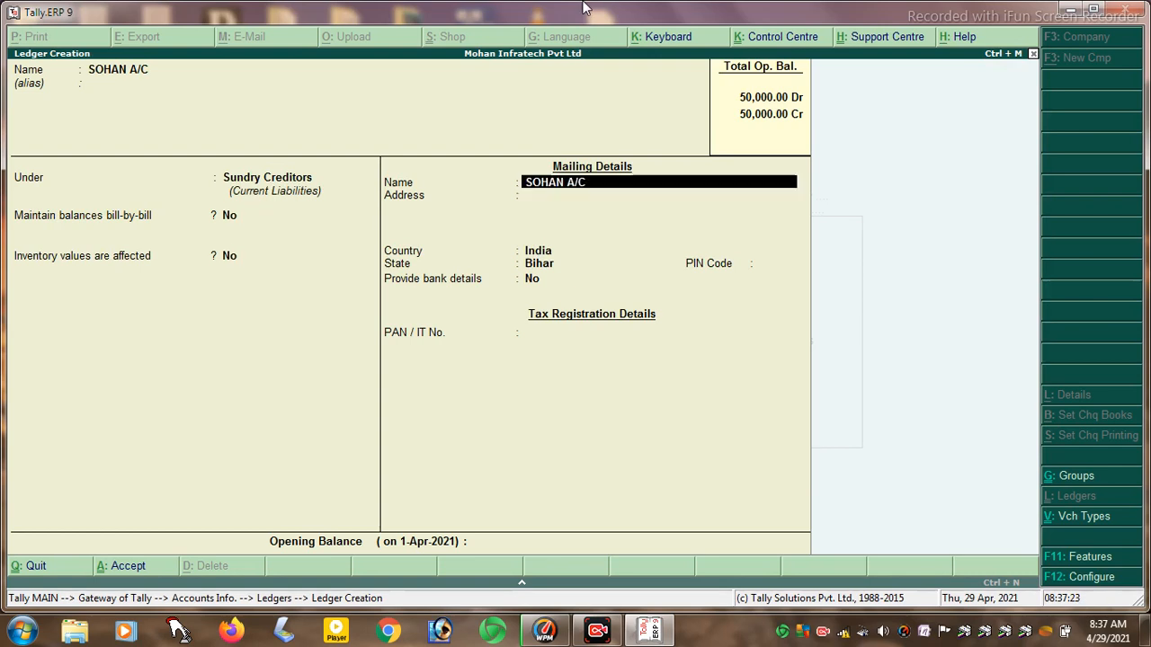
key(Return)
- Enter the creditor's mailing address and PIN code, keeping India and Bihar
text(VI)
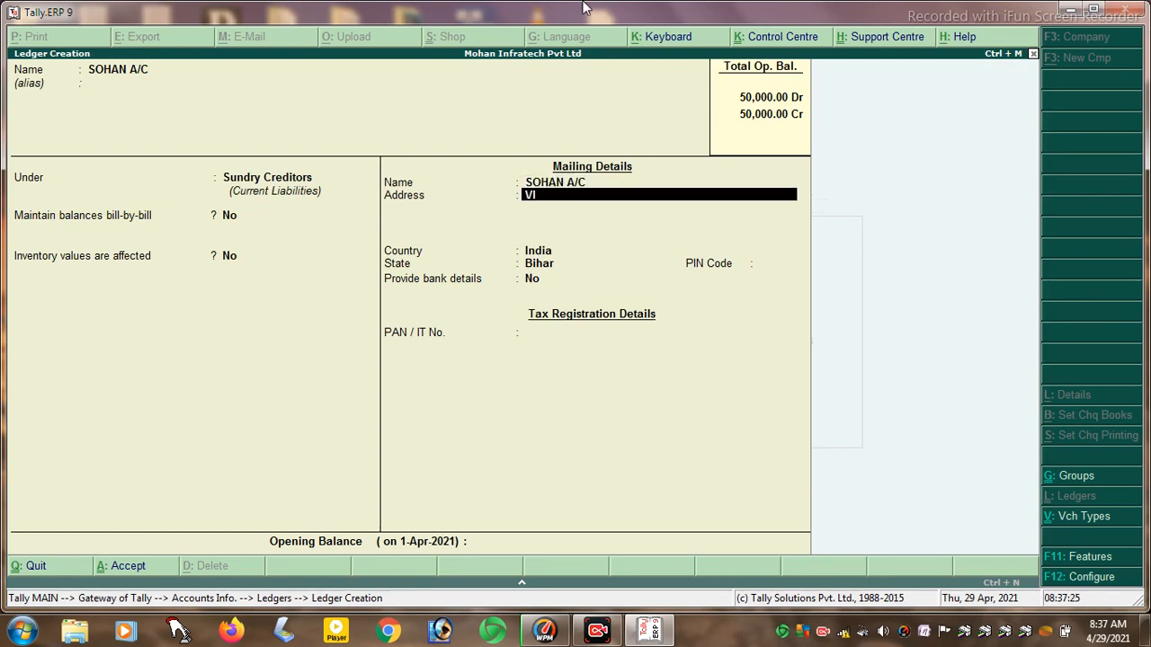
text(LLAGE HARPUR POS)
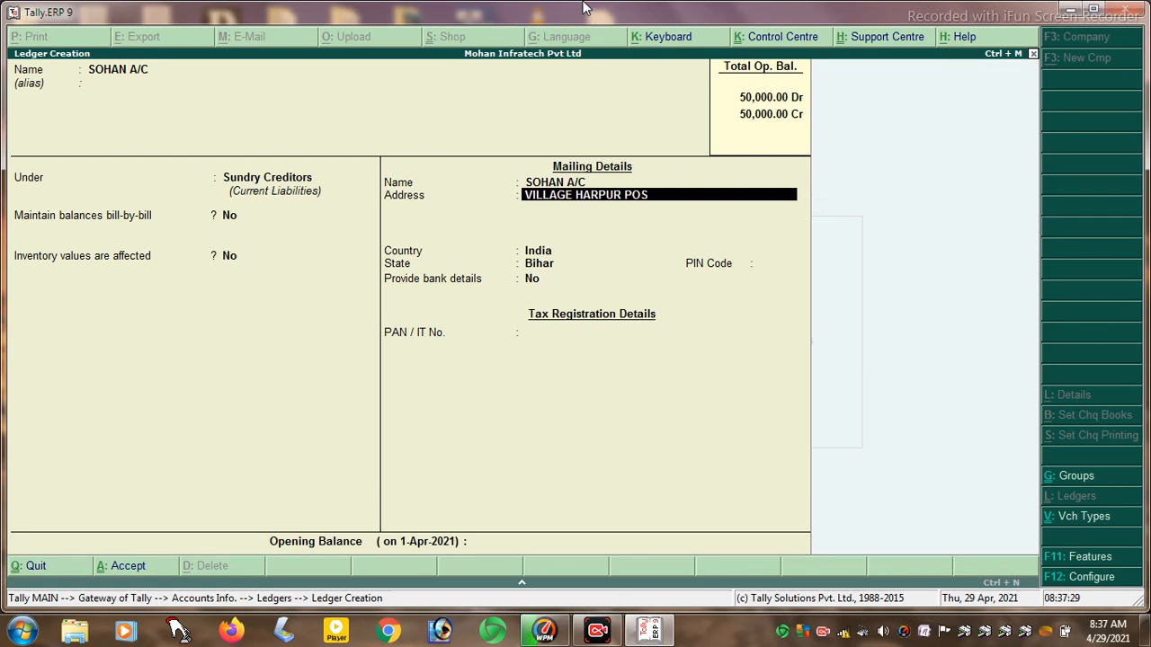
text(T HARPUR)
key(Return)
key(Return)
key(Return)
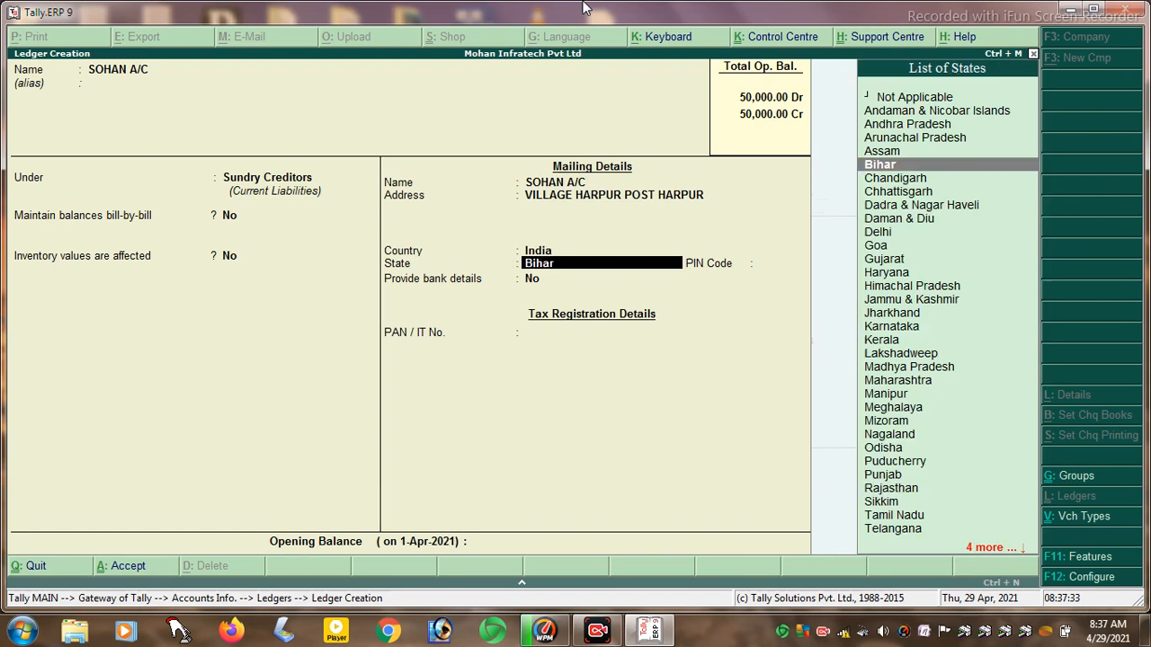
key(Return)
text(848504)
key(Return)
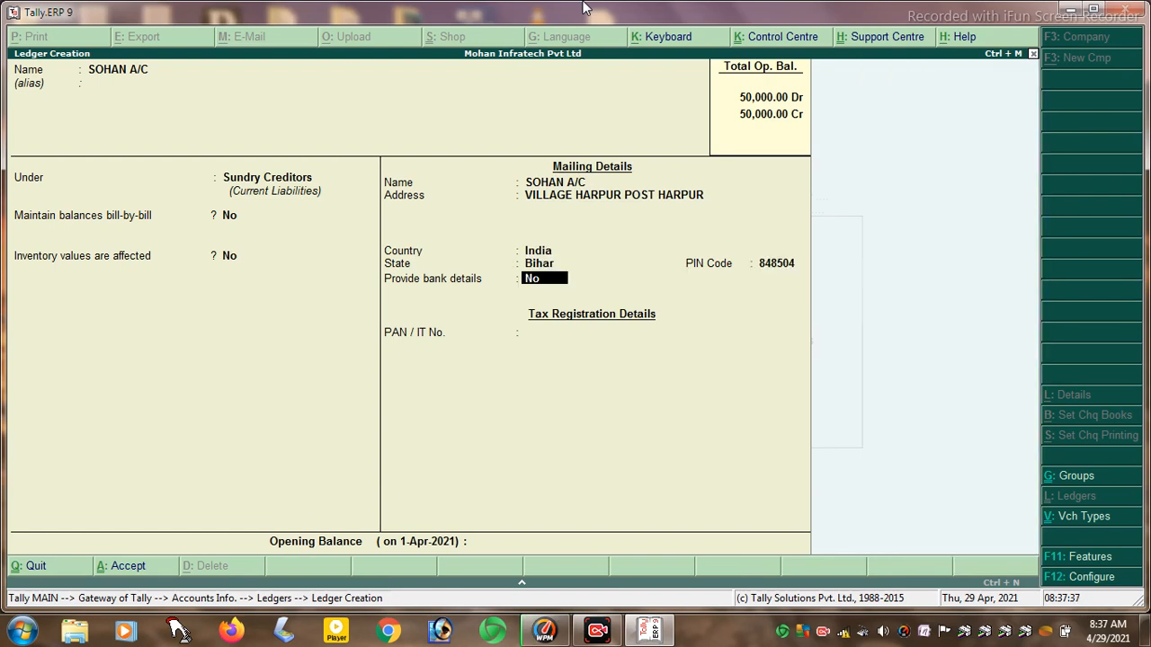
- Turn on bank details for the creditor ledger, give it a nickname and choose transaction type Others
key(y)
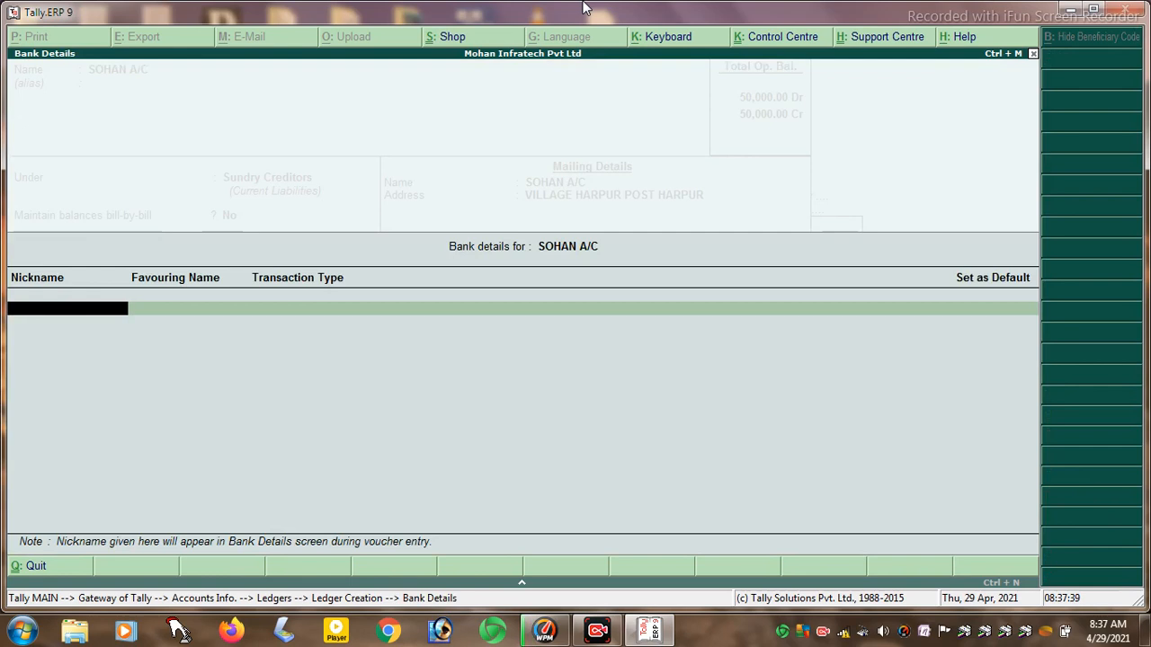
text(SOHAN)
key(Return)
key(Return)
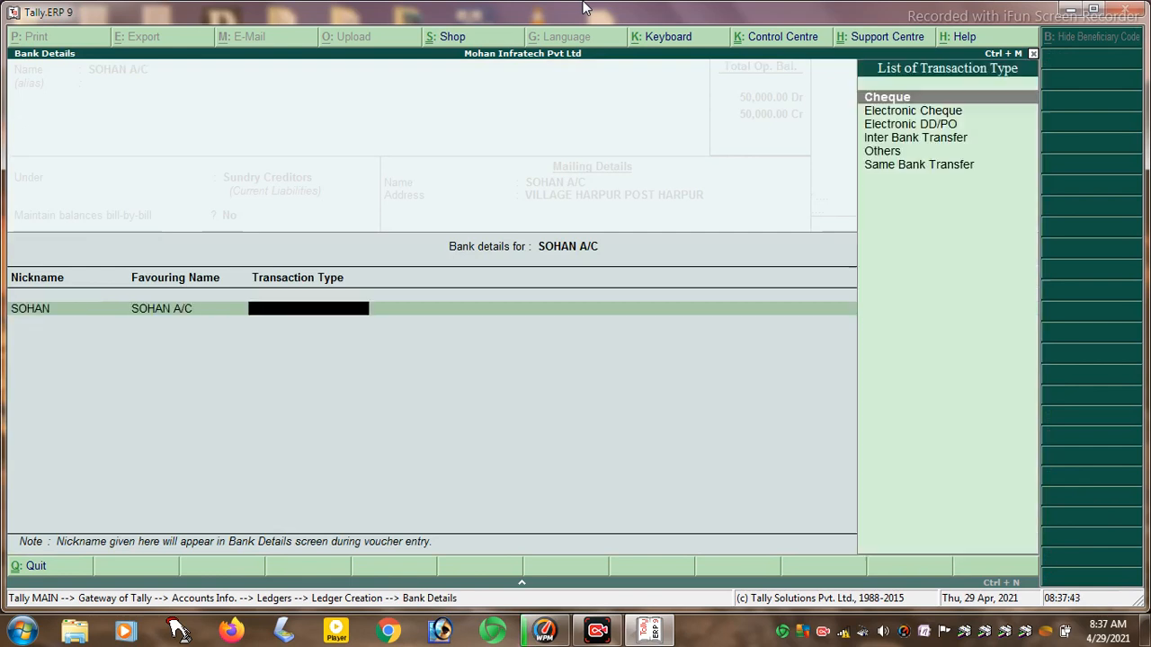
key(Down)
key(Down)
key(Down)
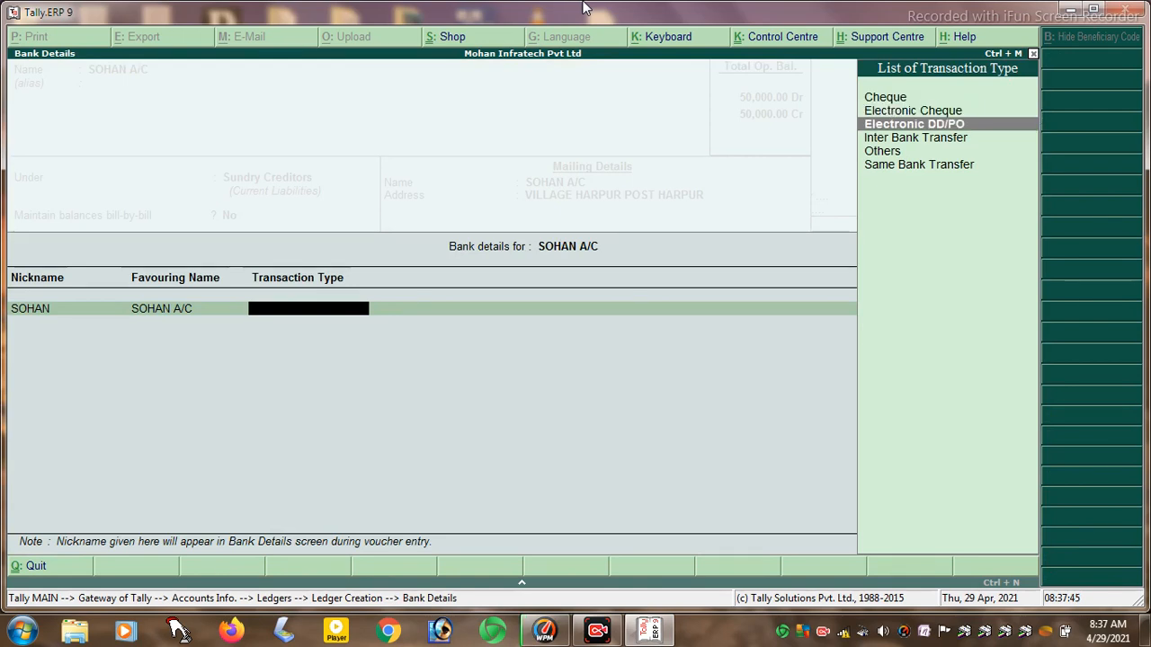
key(Down)
key(Down)
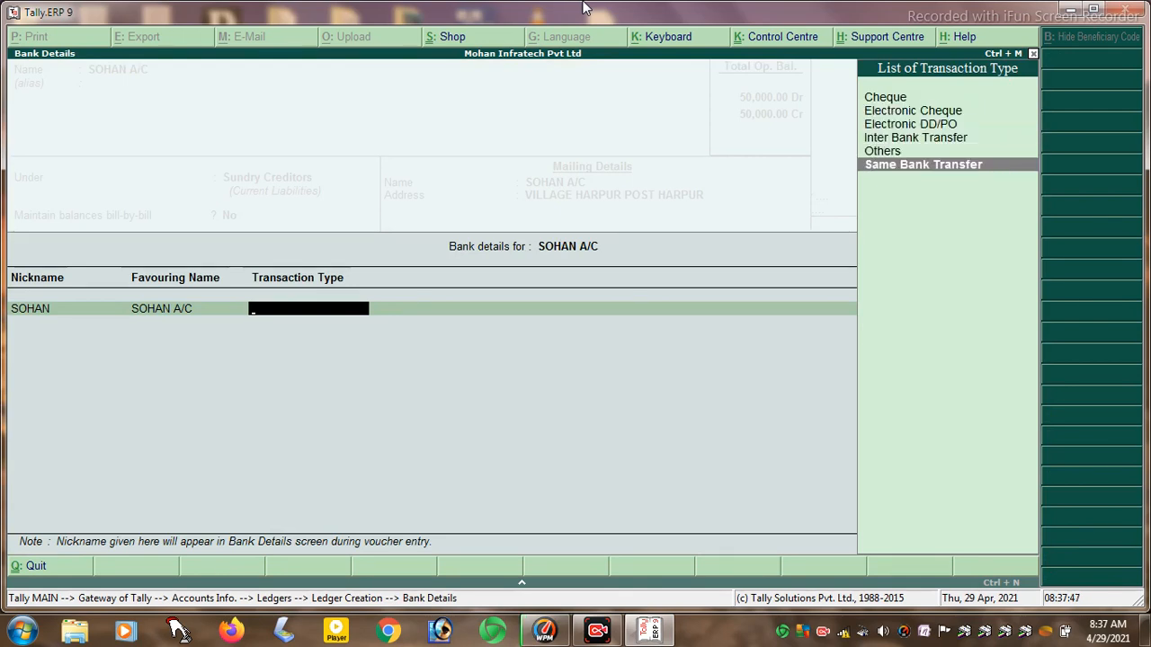
key(Up)
key(Return)
key(Return)
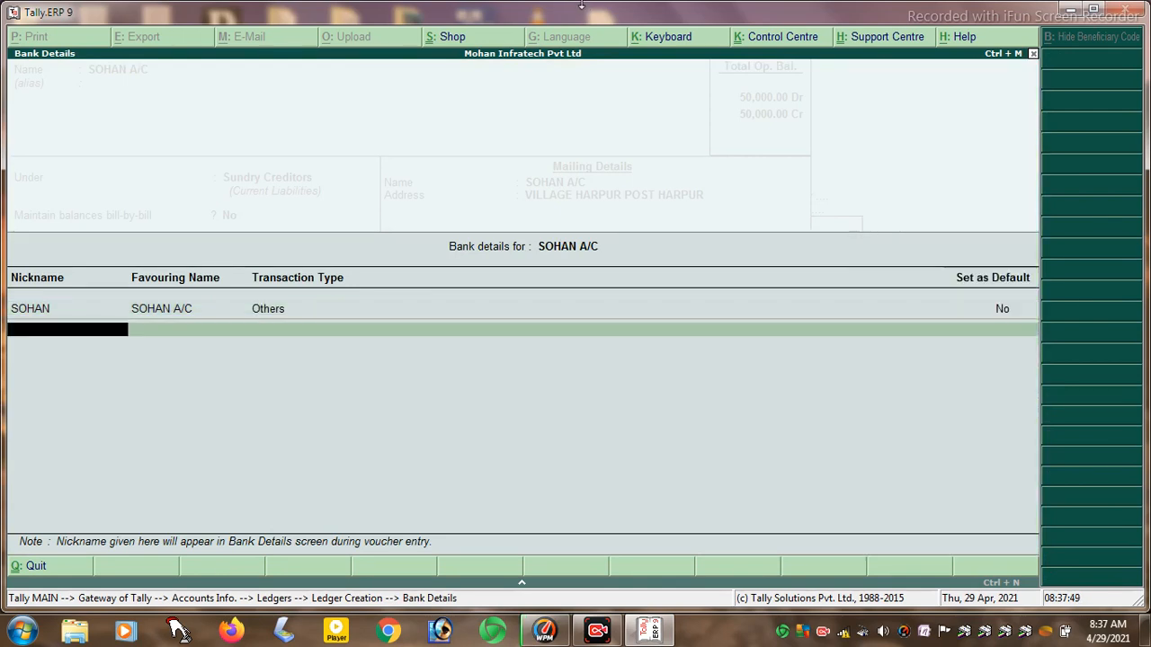
key(Return)
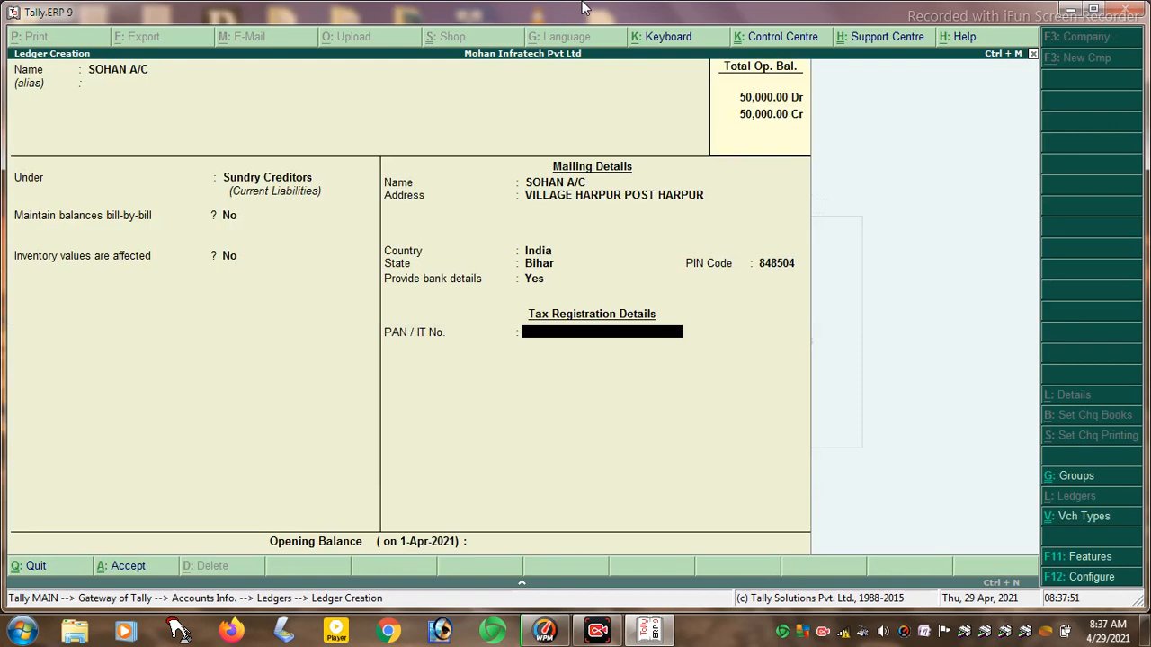
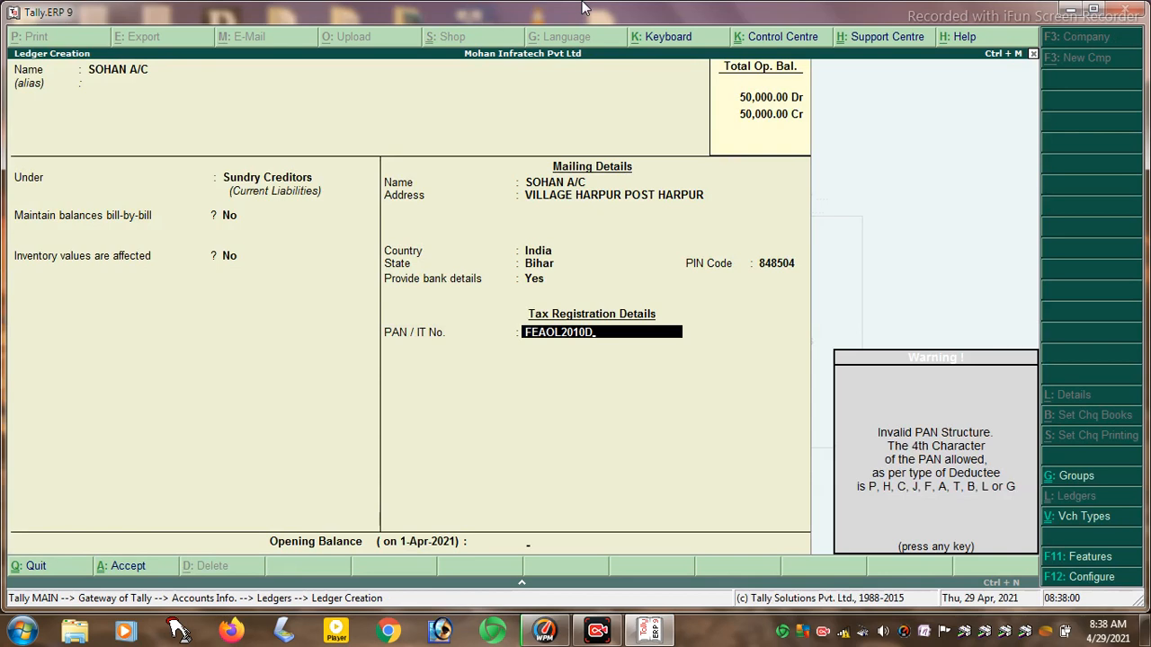
- Enter the creditor's PAN and a 40,000 Cr opening balance, then save the ledger
key(Return)
text(40000)
key(Return)
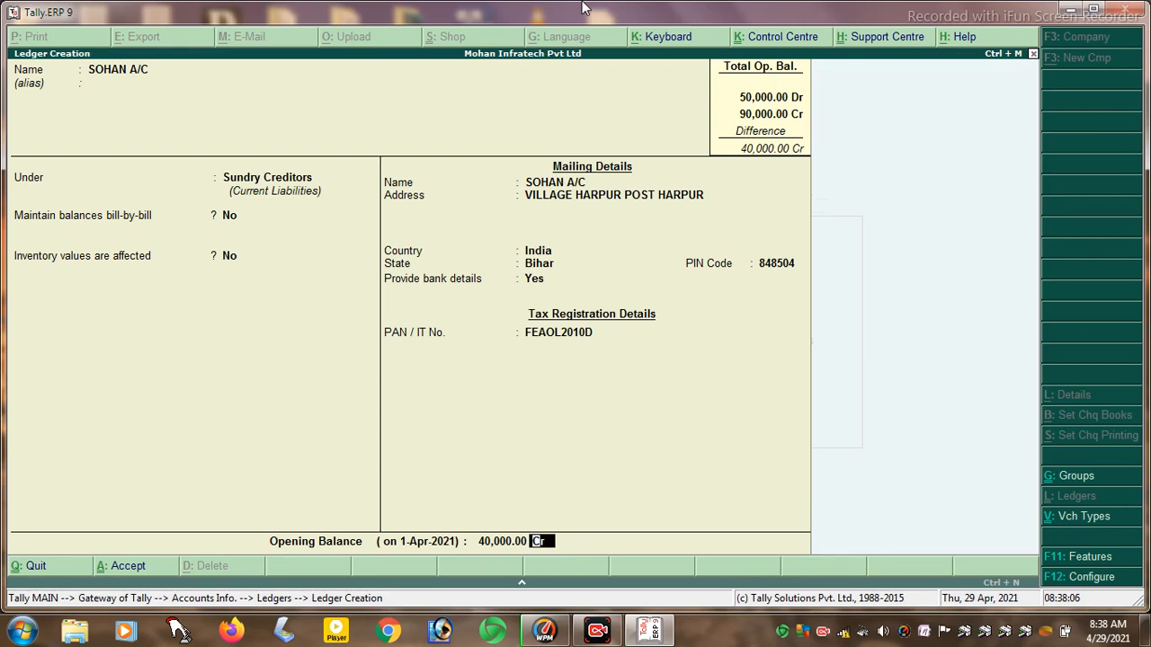
key(Return)
key(Return)
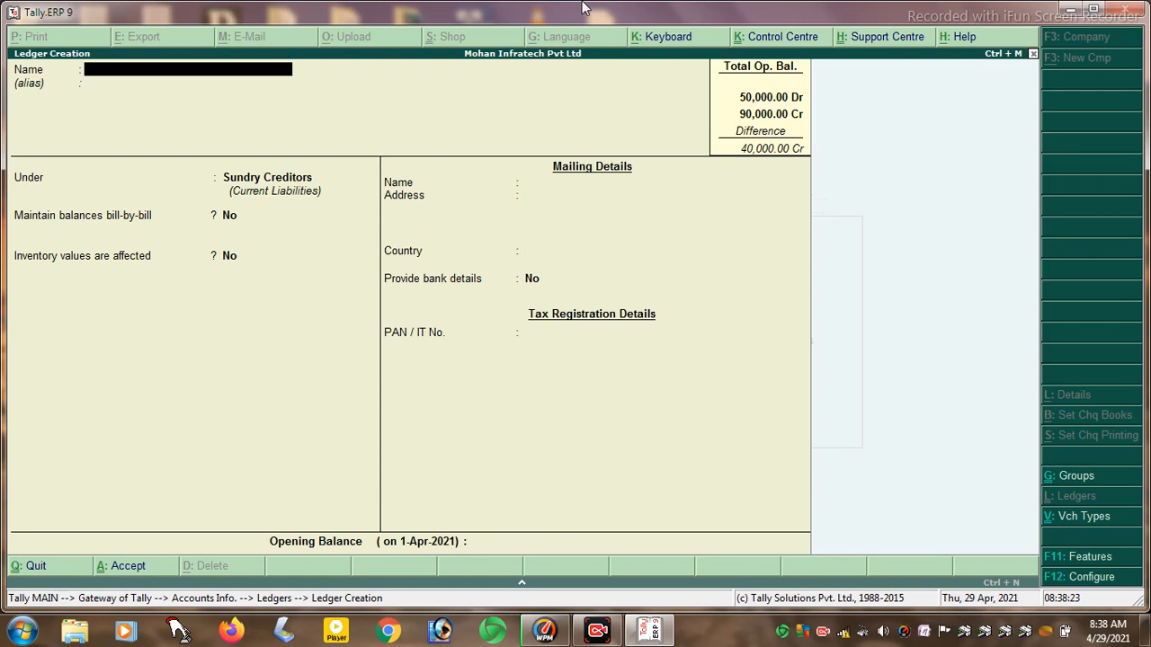
- Name the new debtor ledger and place it under Sundry Debtors
text(MOHAN)
text( A.J)
key(BackSpace)
key(BackSpace)
text(/C)
key(Return)
key(Return)
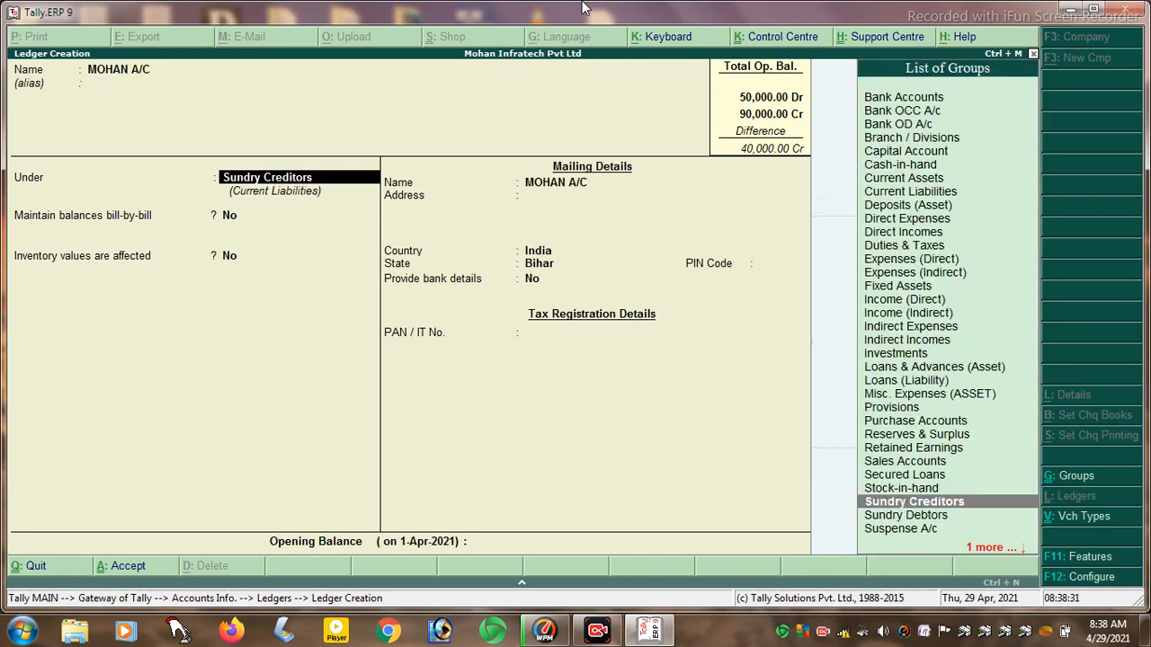
key(Down)
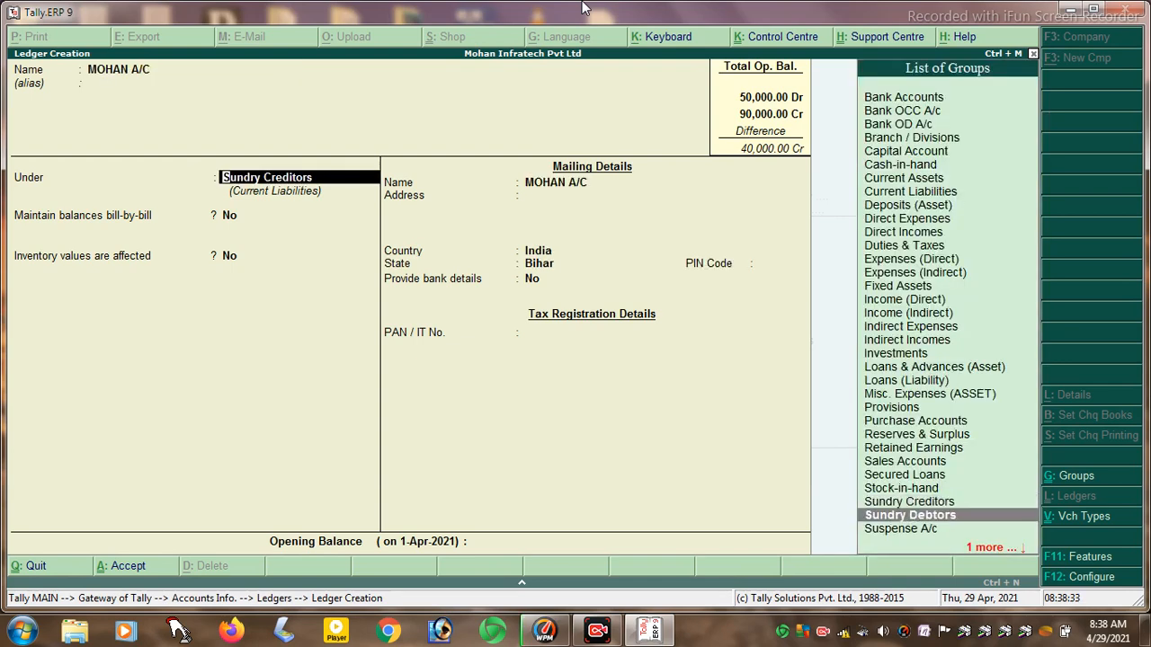
key(Return)
key(Return)
key(Return)
key(Return)
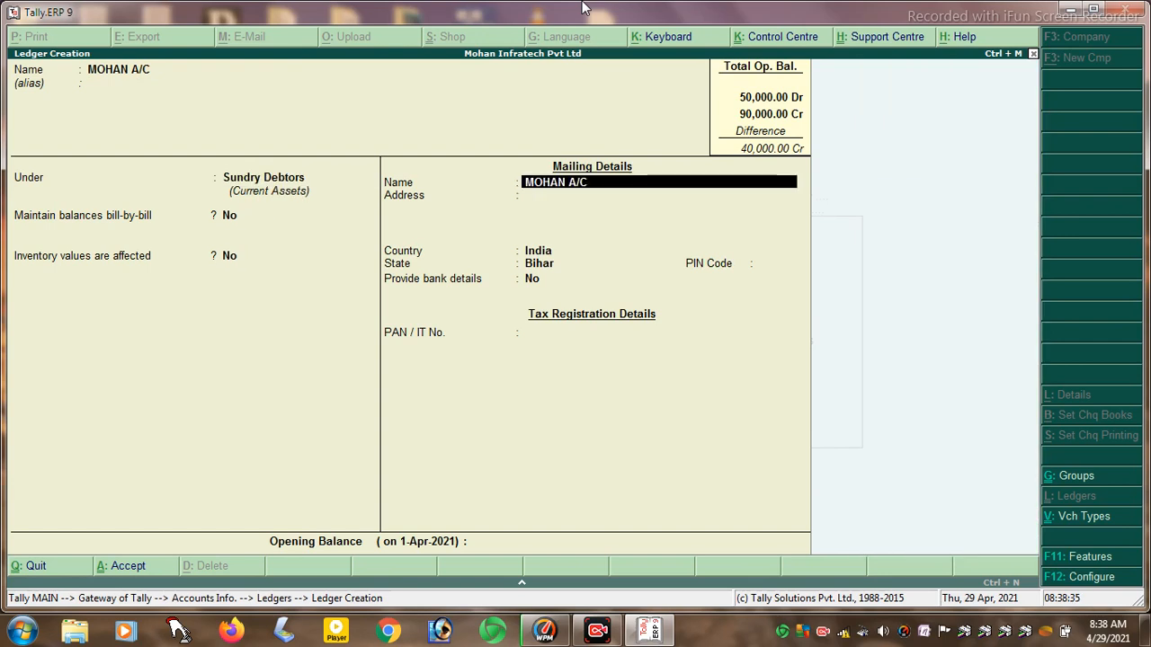
- Fill in the debtor's mailing address, state Bihar and PIN code, and choose to provide bank details
text(VILLAGE)
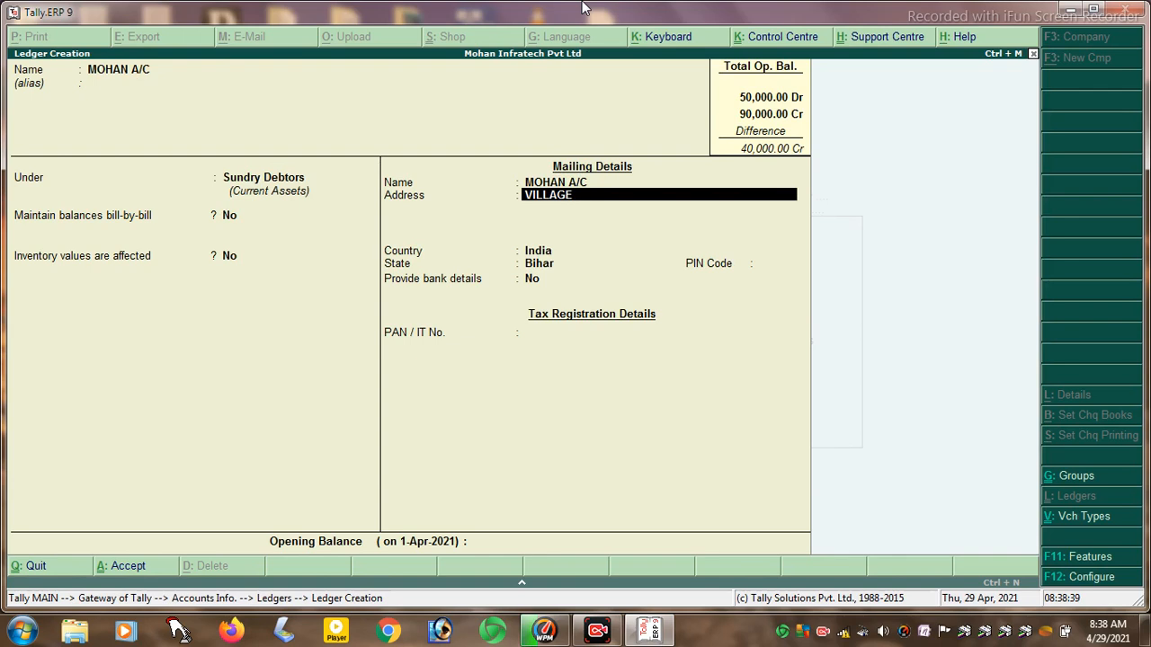
text( CHAKLALSHSHI)
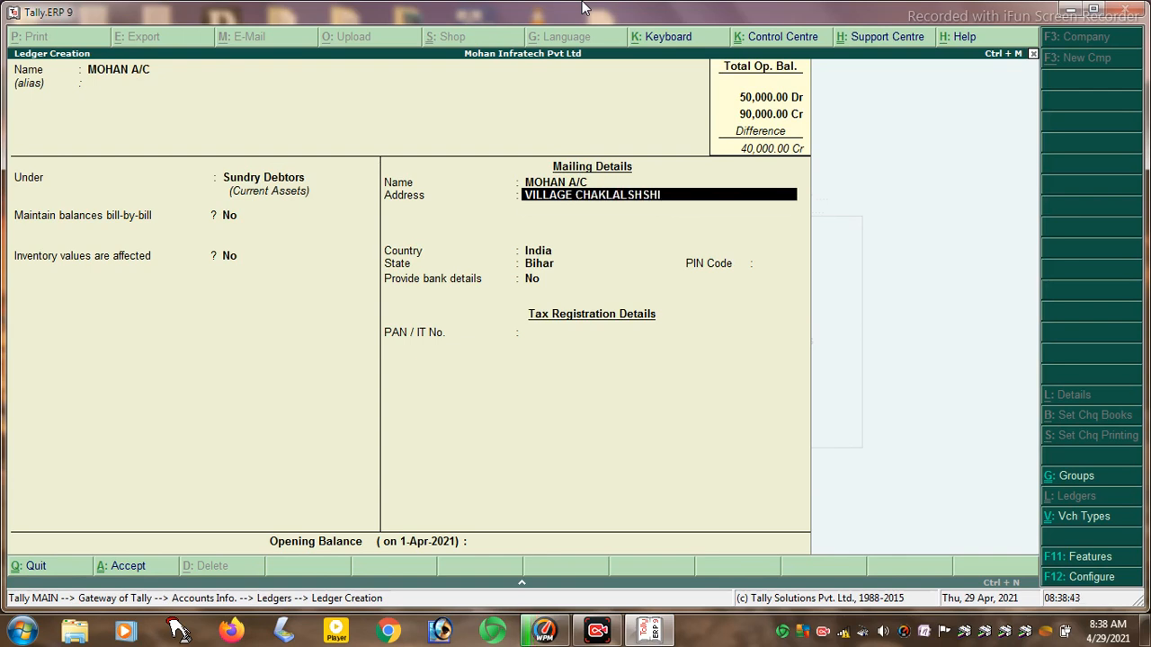
key(Return)
key(Return)
key(Return)
key(Return)
text(848505)
key(Return)
text(y)
key(Return)
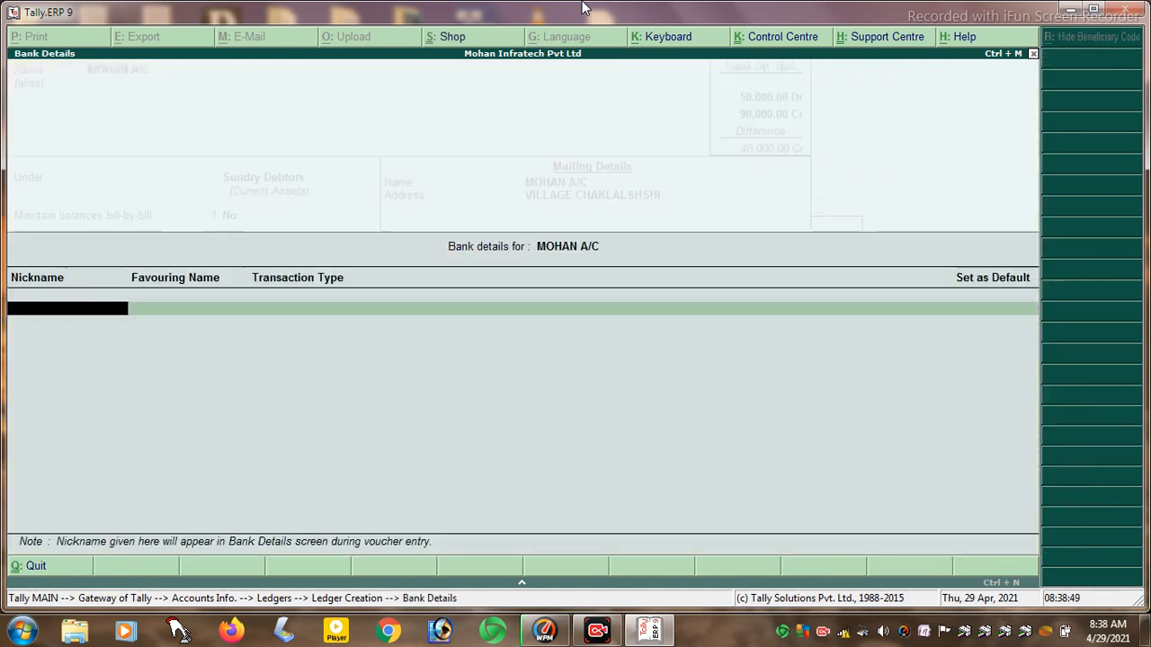
- Give the debtor a bank nickname with Electronic DD/PO transaction type, save it, and quit to Ledgers
text(MOHAN)
key(Return)
key(Return)
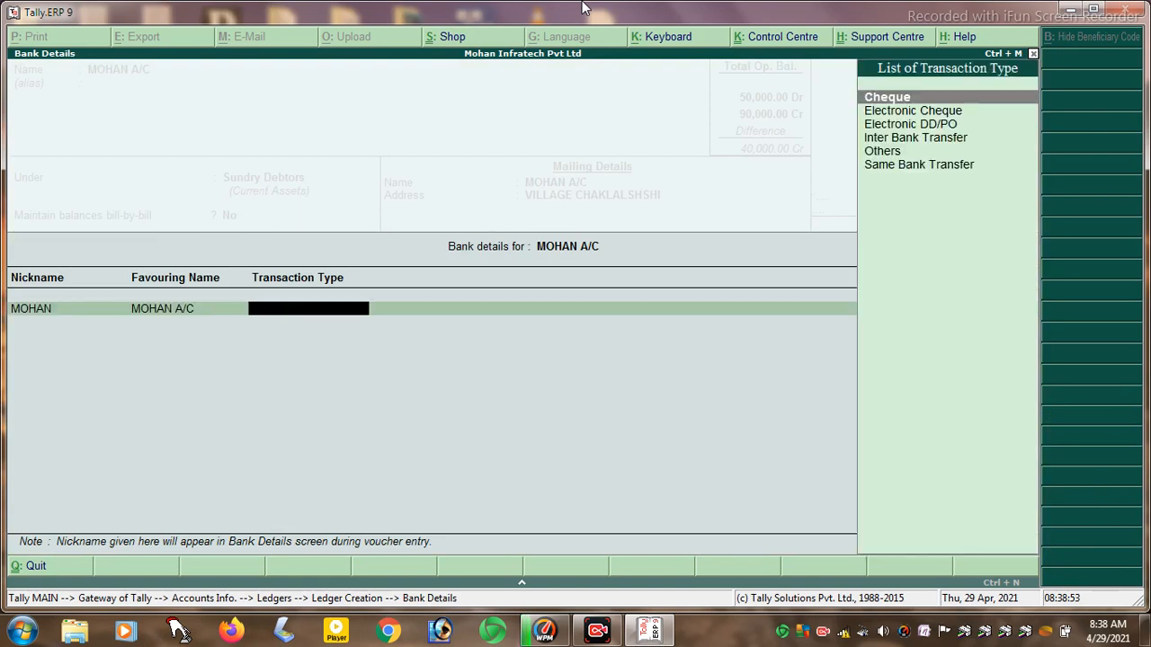
key(Down)
key(Down)
key(Down)
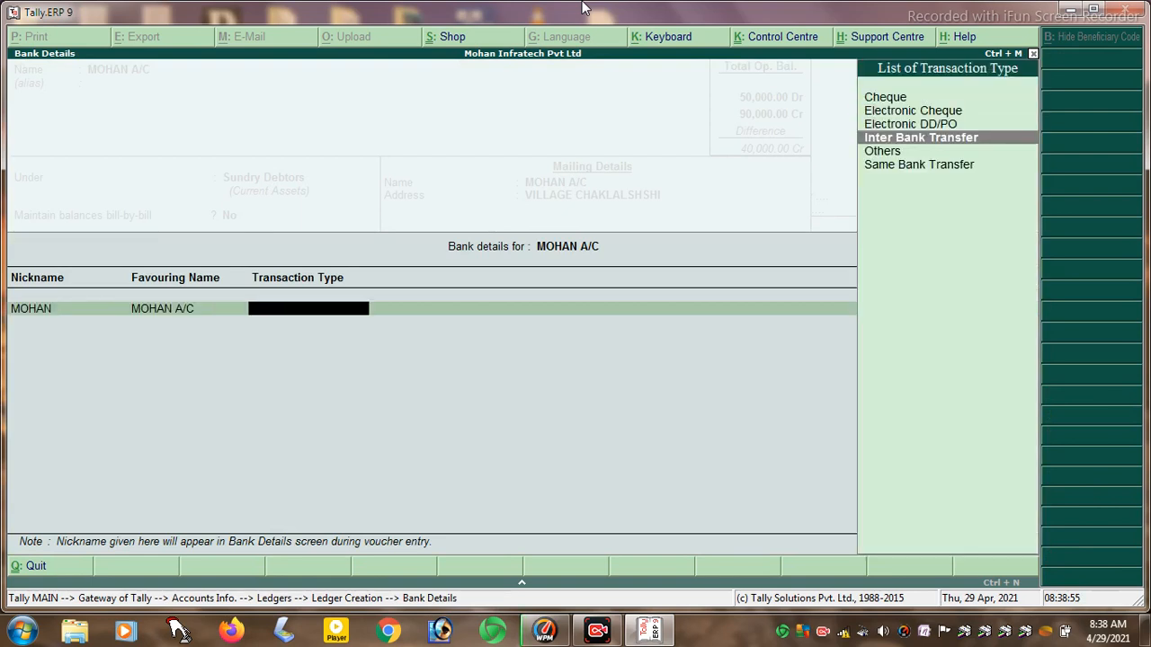
key(Up)
key(Return)
key(Return)
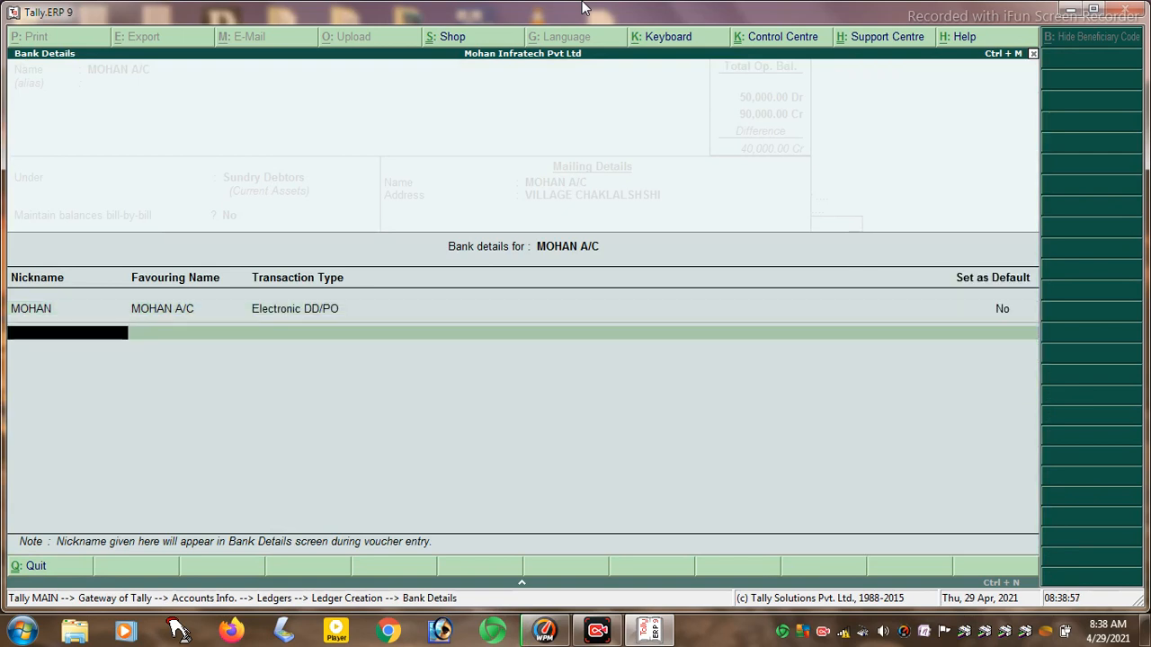
key(Return)
key(Return)
key(Return)
key(Return)
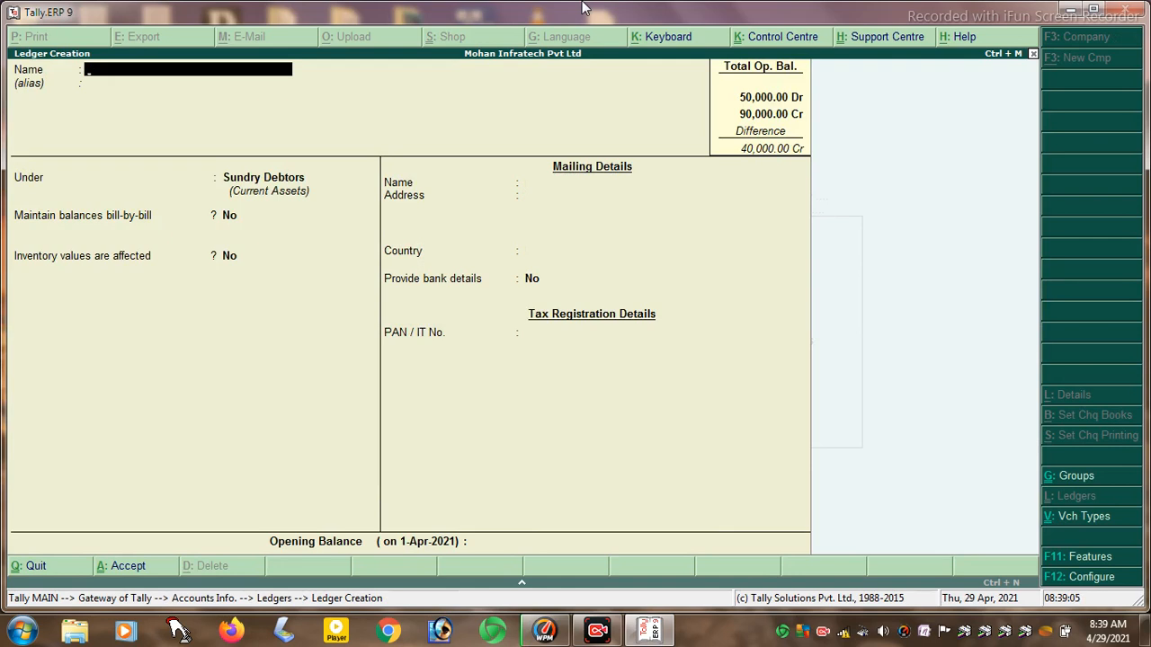
key(Escape)
key(y)
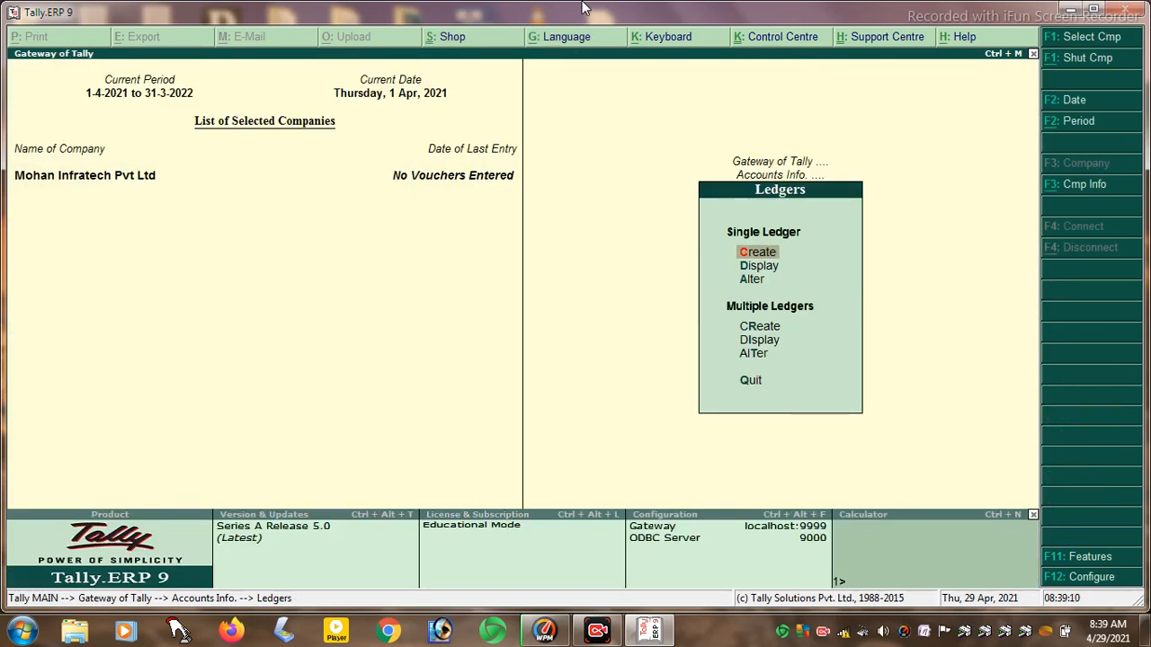
- Display the PURCHASE A/C ledger's details from Accounts Info > Ledgers
key(Escape)
key(Escape)
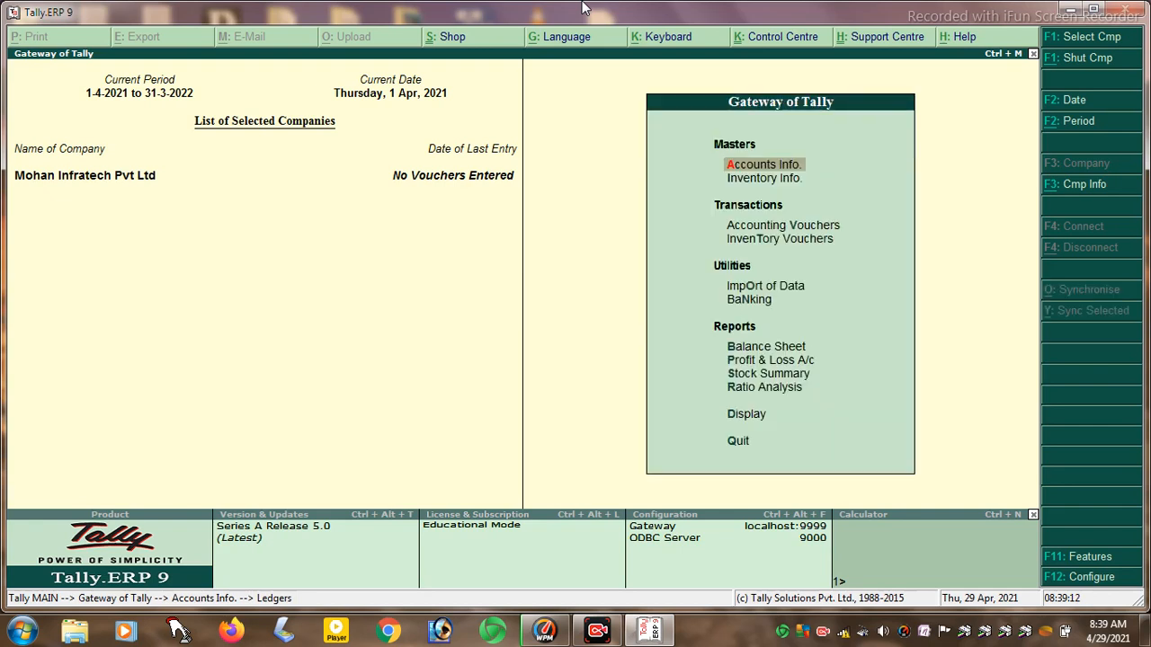
key(Return)
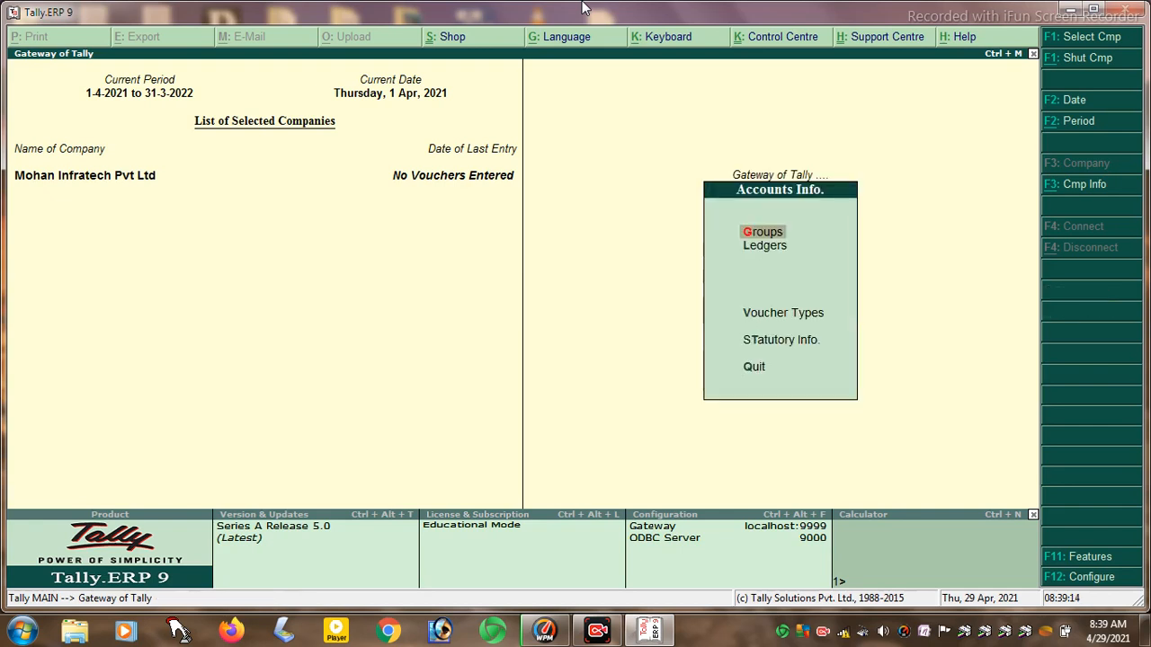
key(Down)
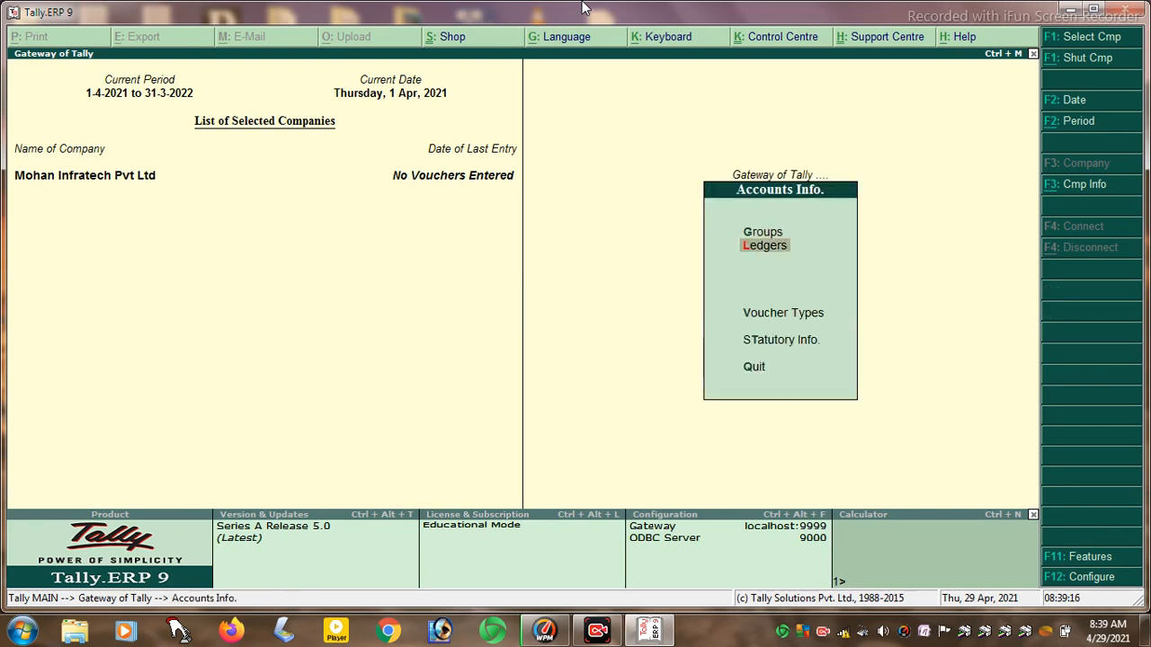
key(Return)
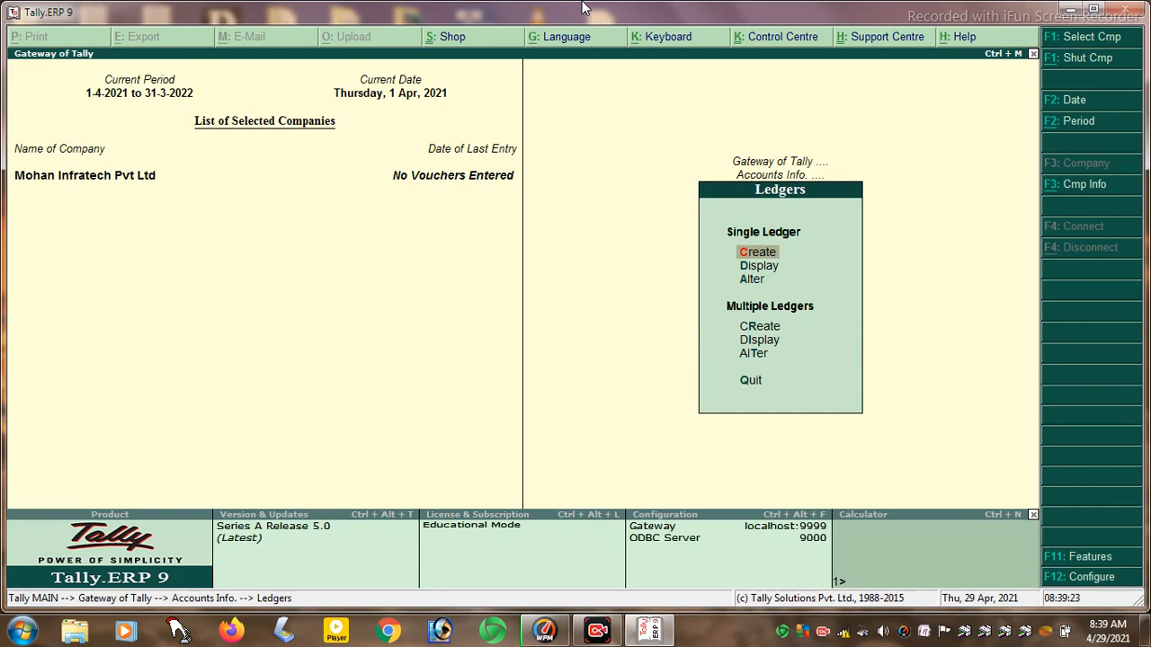
key(Down)
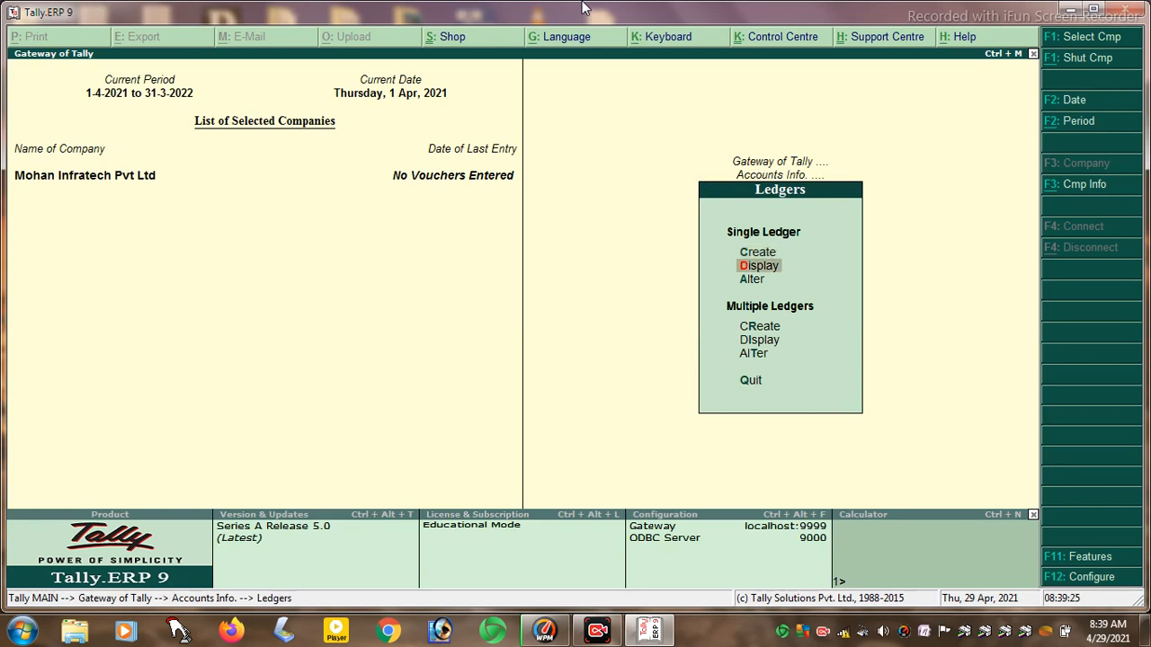
key(Return)
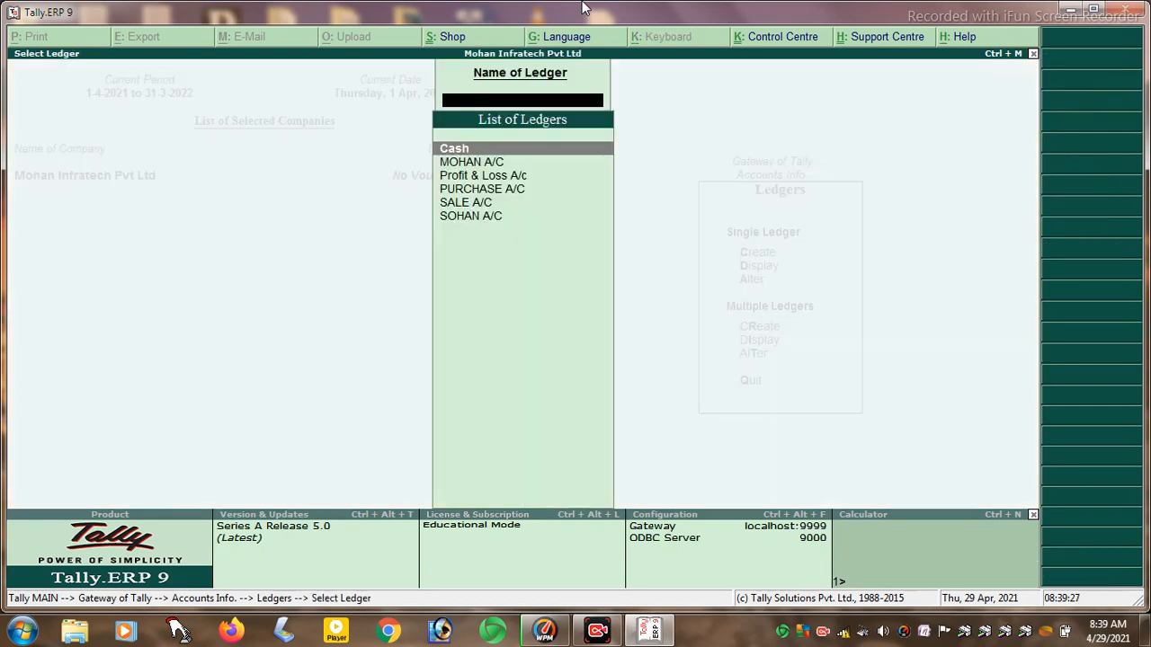
key(Down)
key(Down)
key(Down)
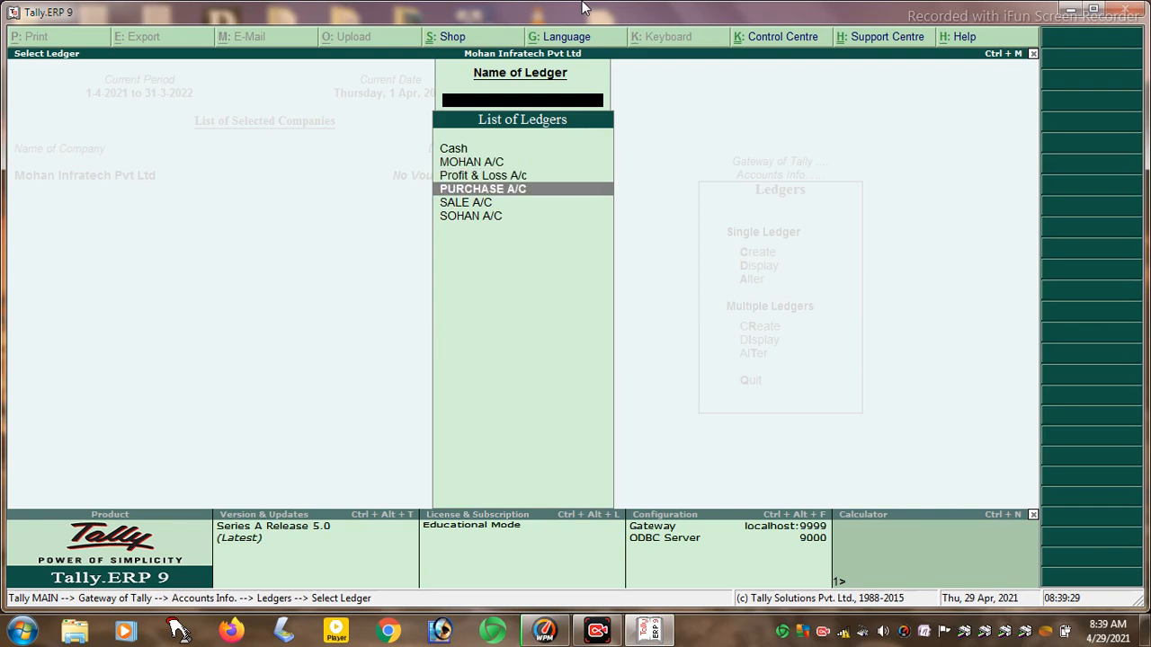
key(Return)
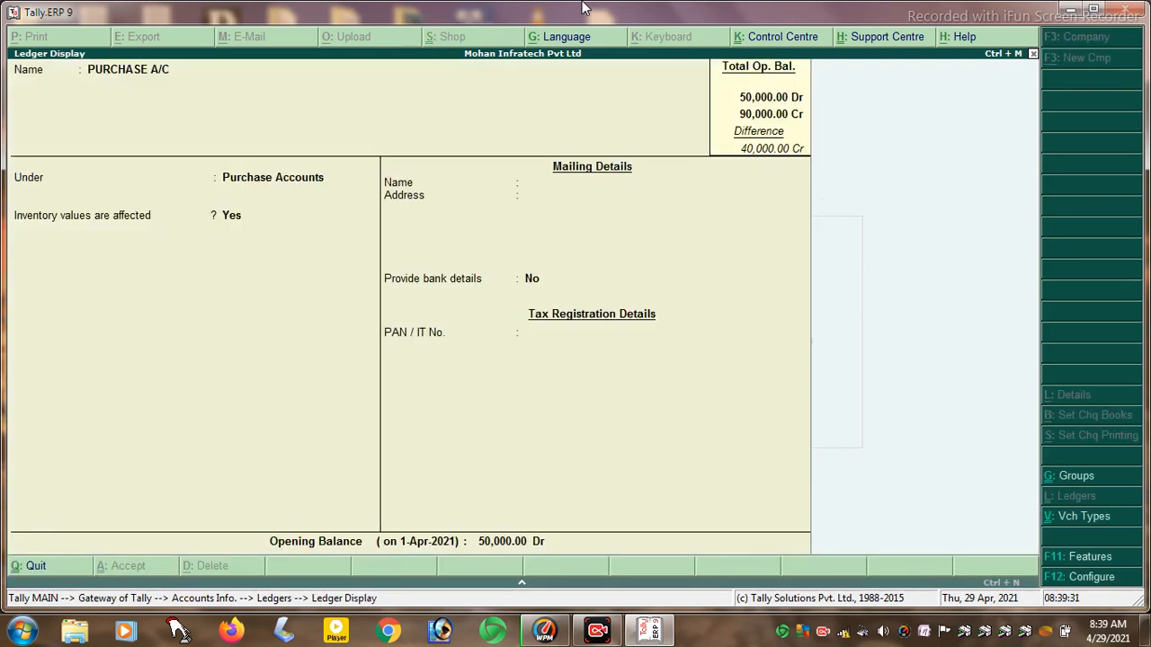
- Bring up the Select Ledger list for altering a single ledger
key(Escape)
key(Escape)
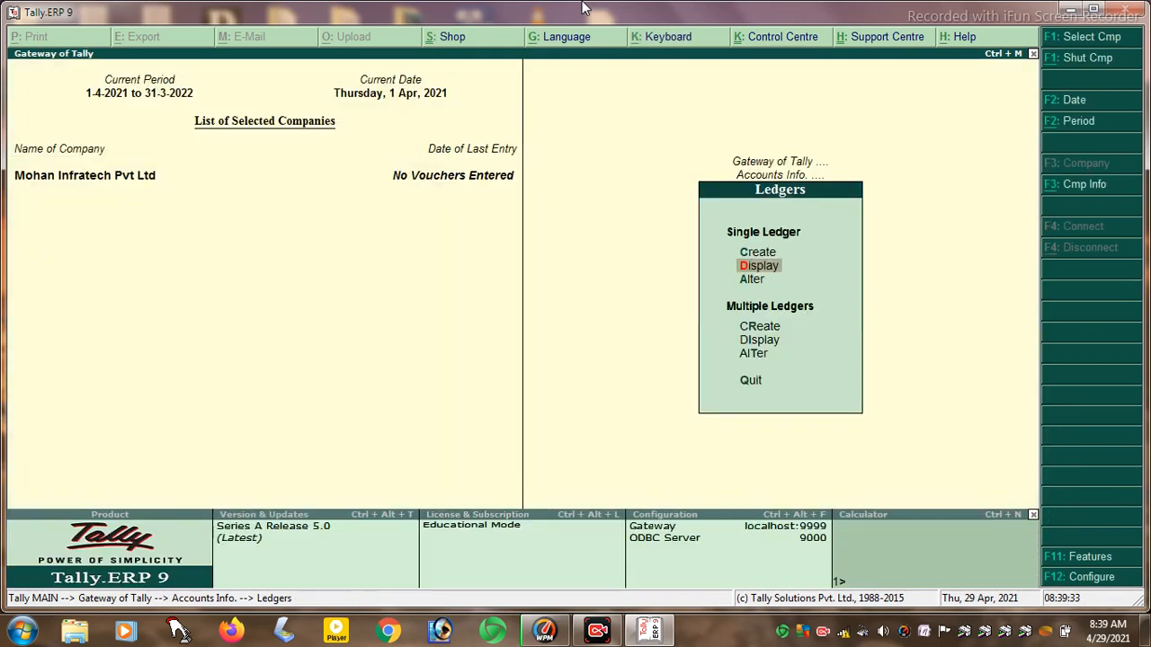
key(Down)
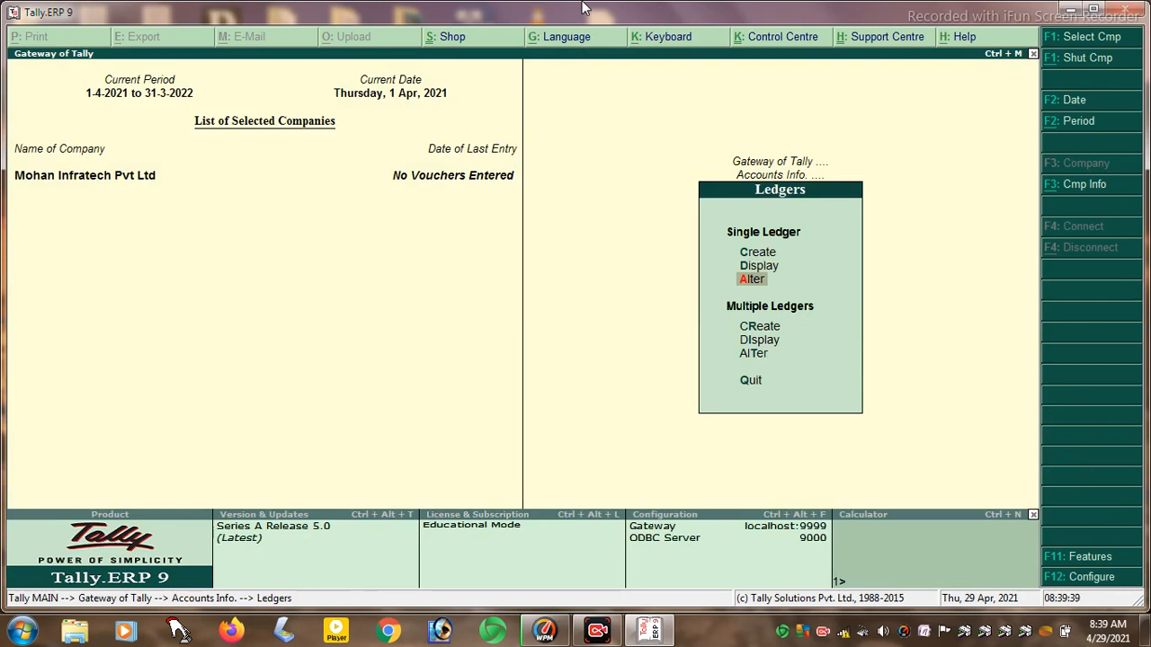
key(Return)
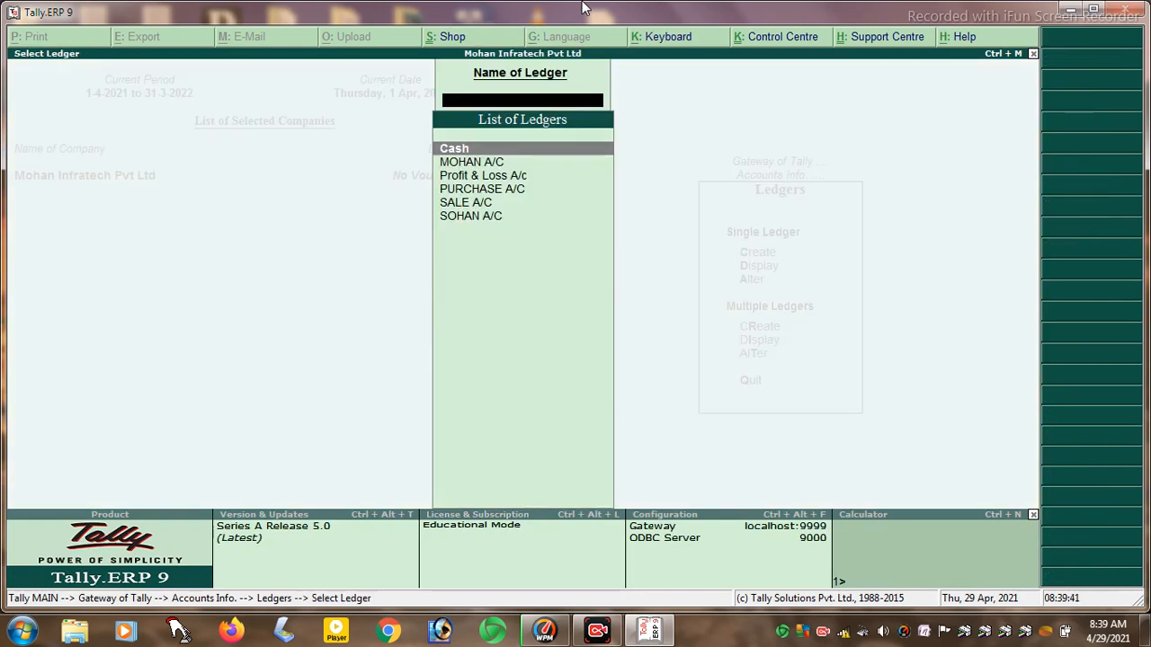
- Change PURCHASE A/C's position index in reports from 1,000 to 1, accept it, and back out
key(Down)
key(Down)
key(Down)
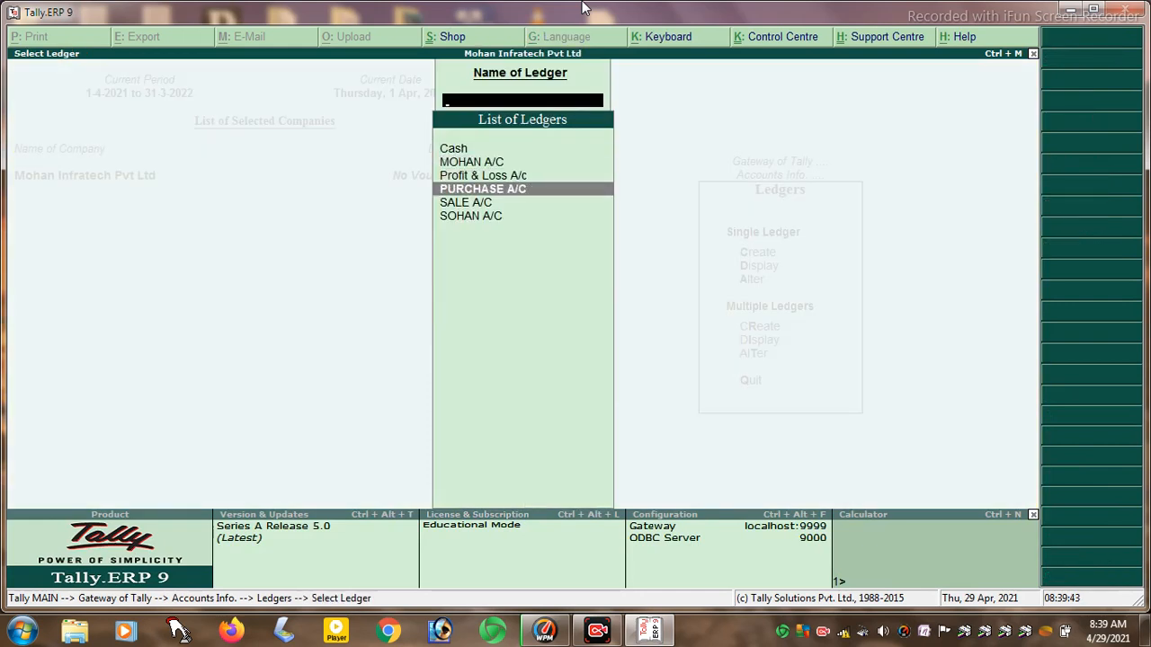
key(Return)
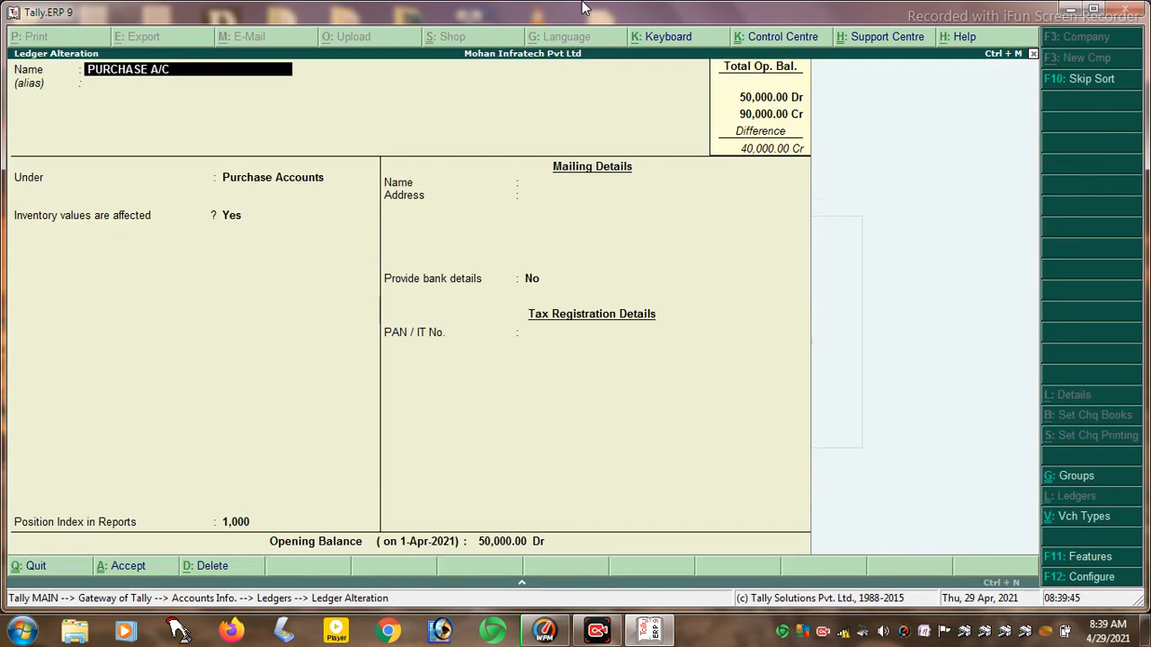
key(Return)
key(Return)
key(Return)
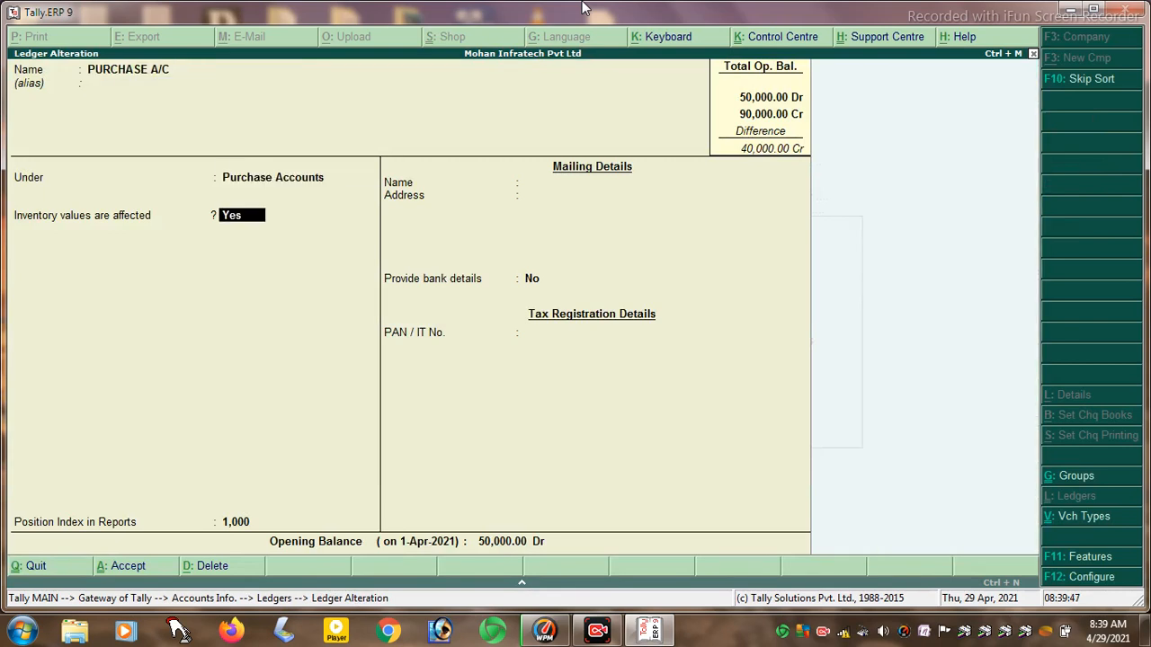
key(Return)
text(0)
key(BackSpace)
text(1)
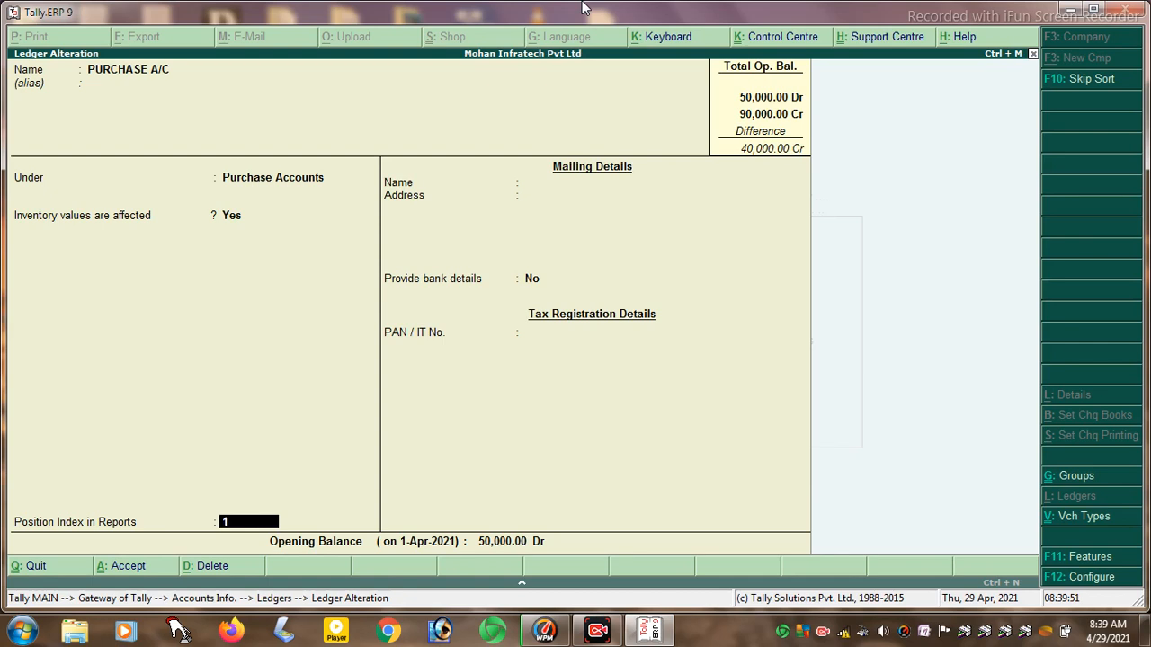
key(Return)
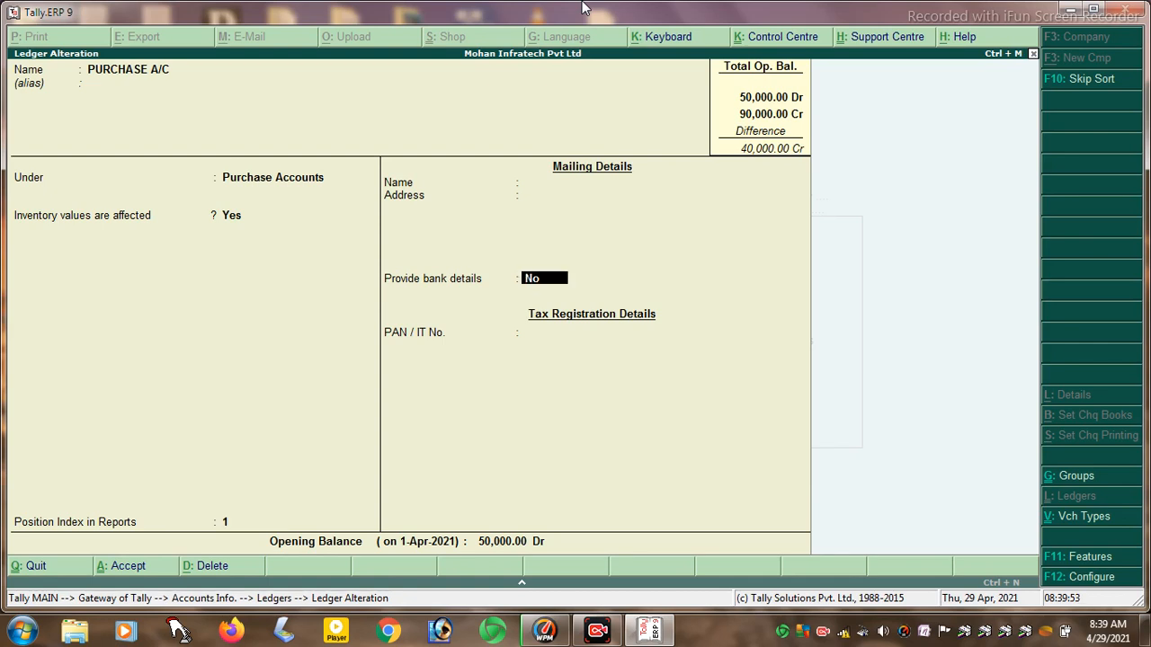
key(Return)
key(Return)
key(Return)
key(Return)
key(Return)
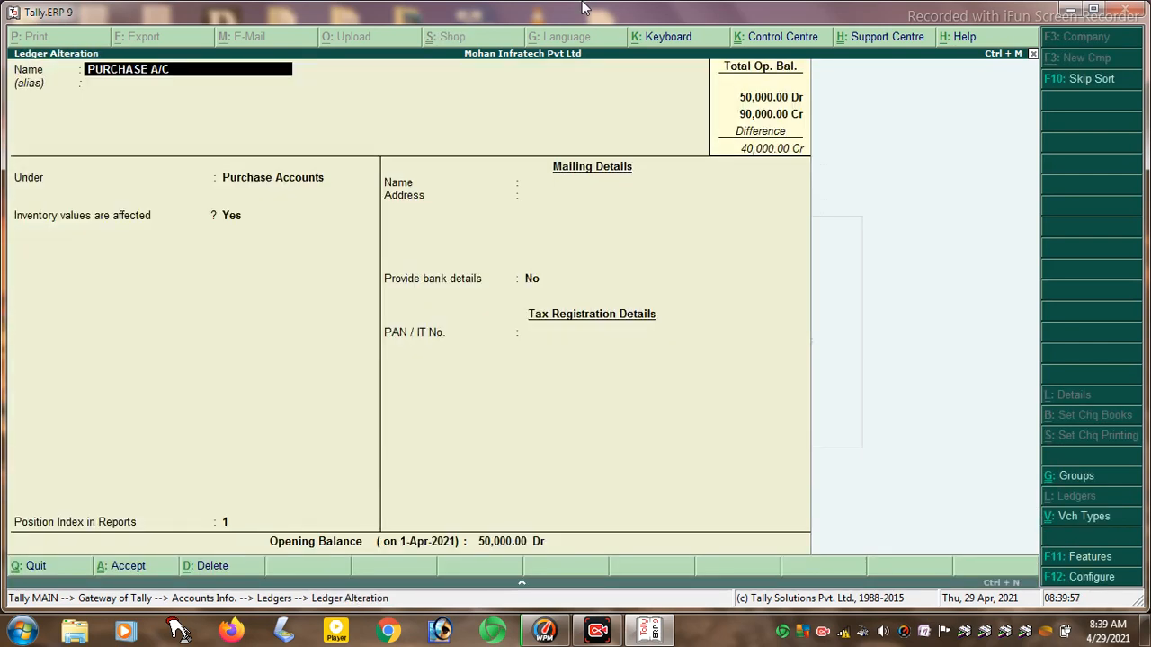
key(Escape)
key(Return)
key(Escape)
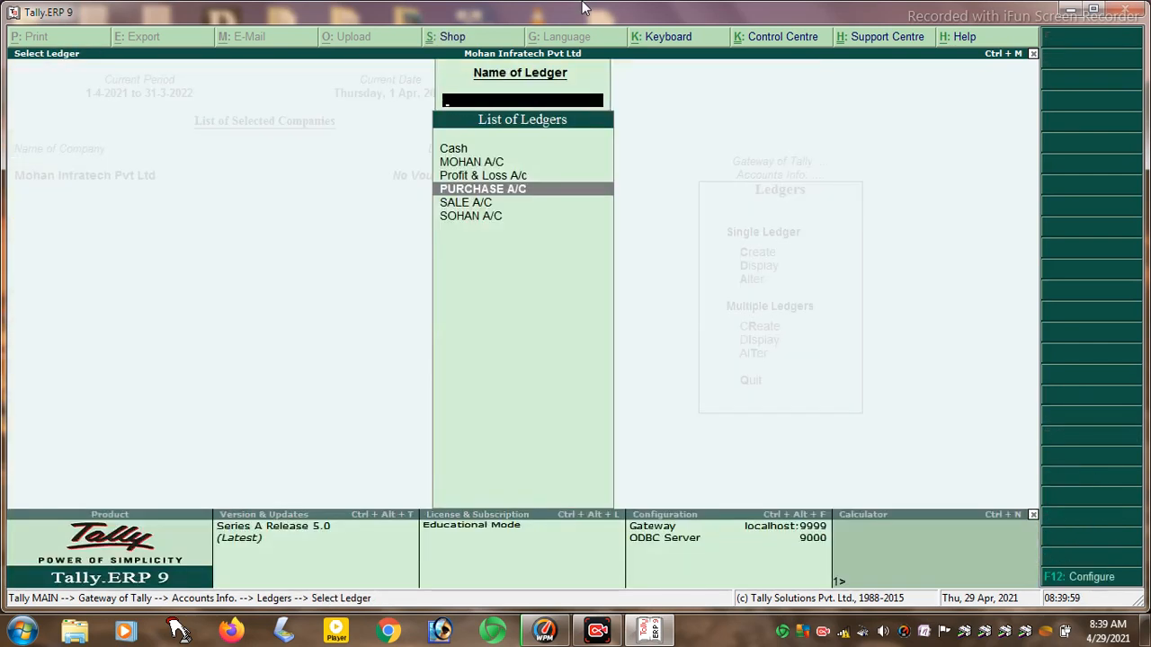
key(Escape)
key(Escape)
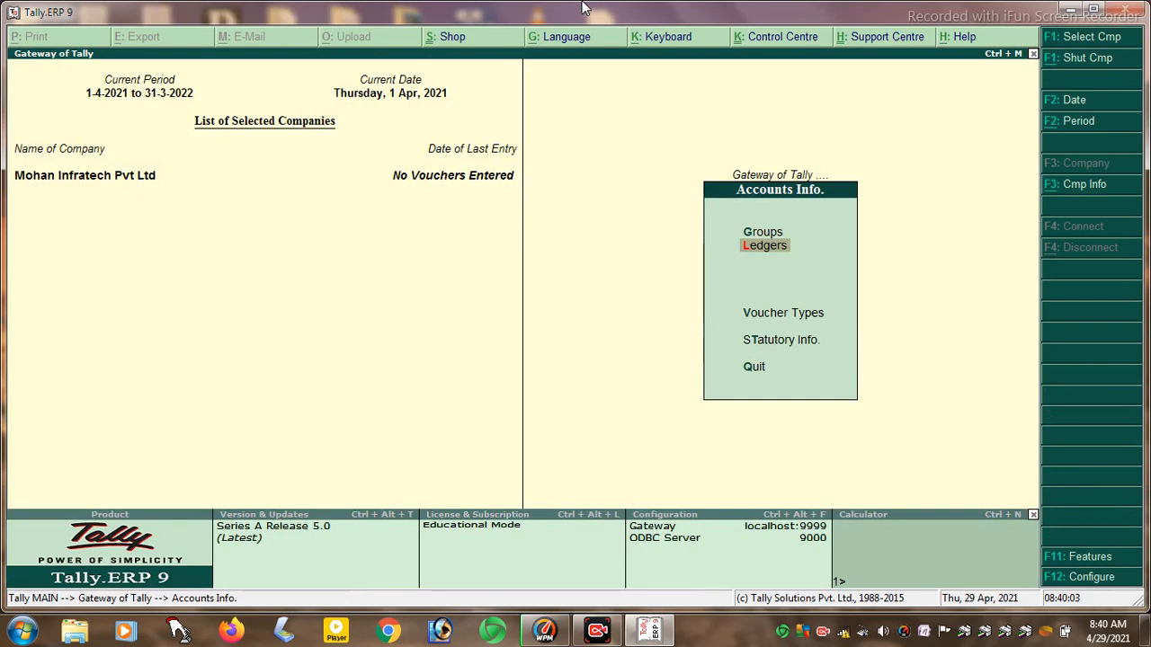
- Leave Accounts Info for the Gateway of Tally and open the Inventory Info menu
key(Down)
key(Down)
key(Up)
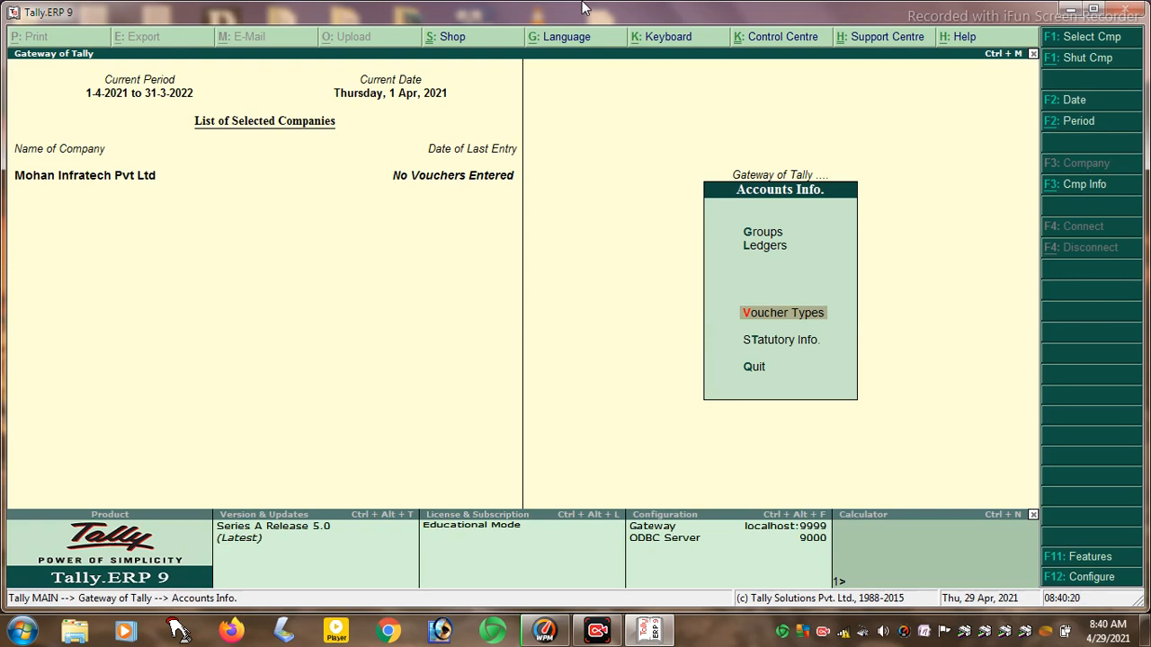
key(Escape)
key(Escape)
key(n)
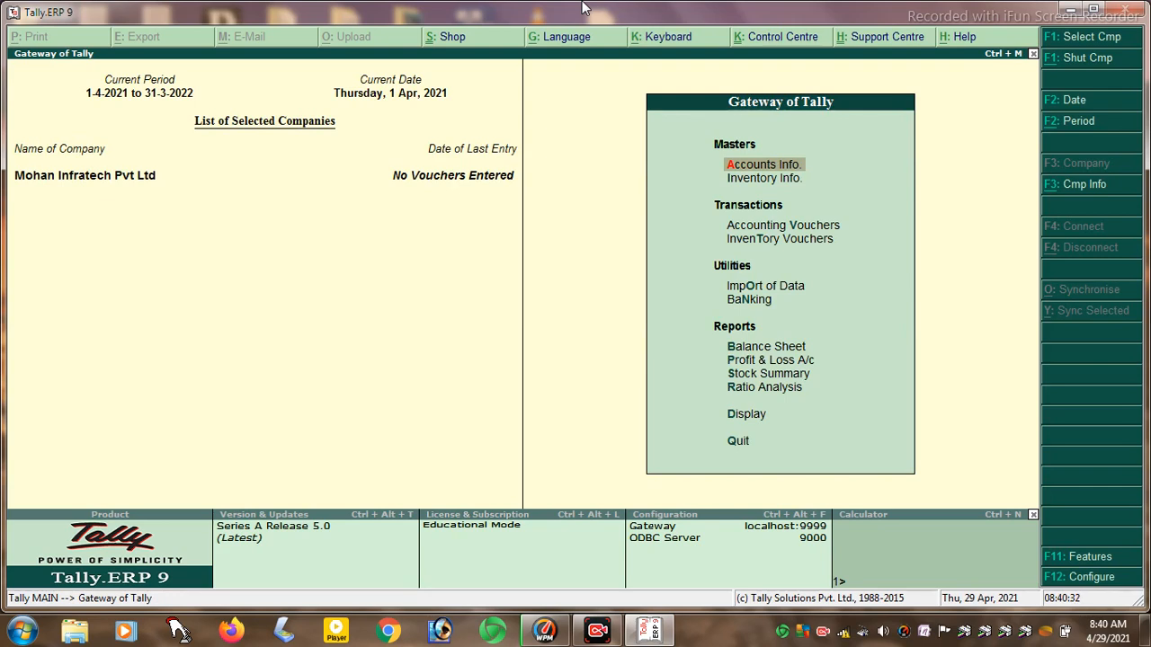
key(Down)
key(Up)
key(Return)
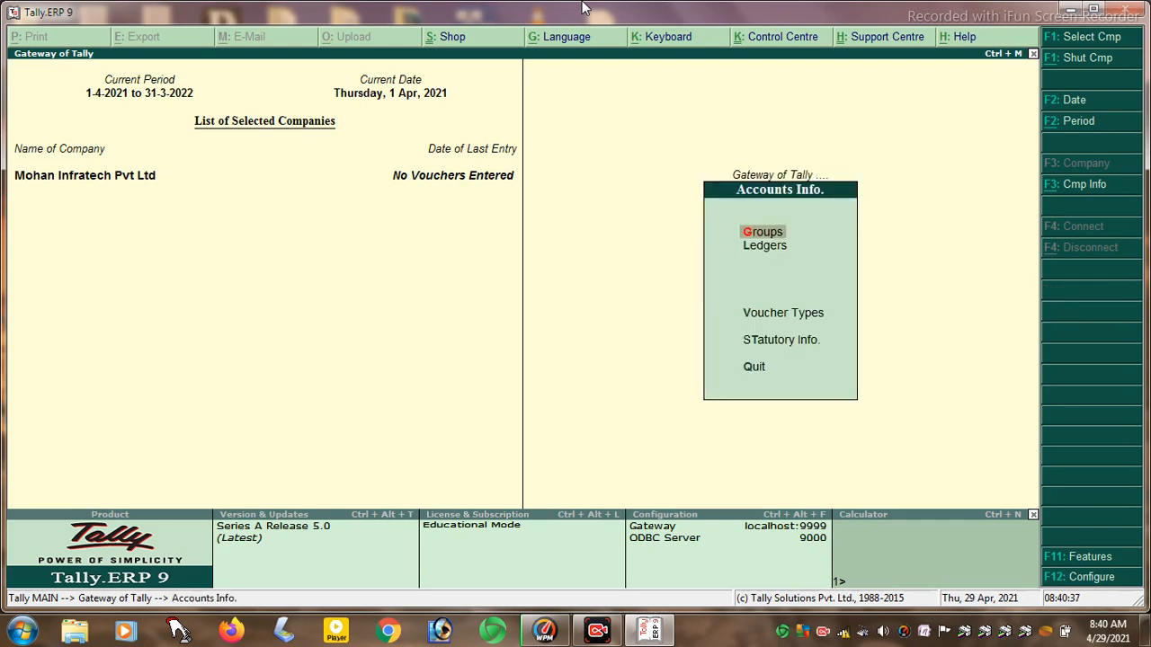
key(Escape)
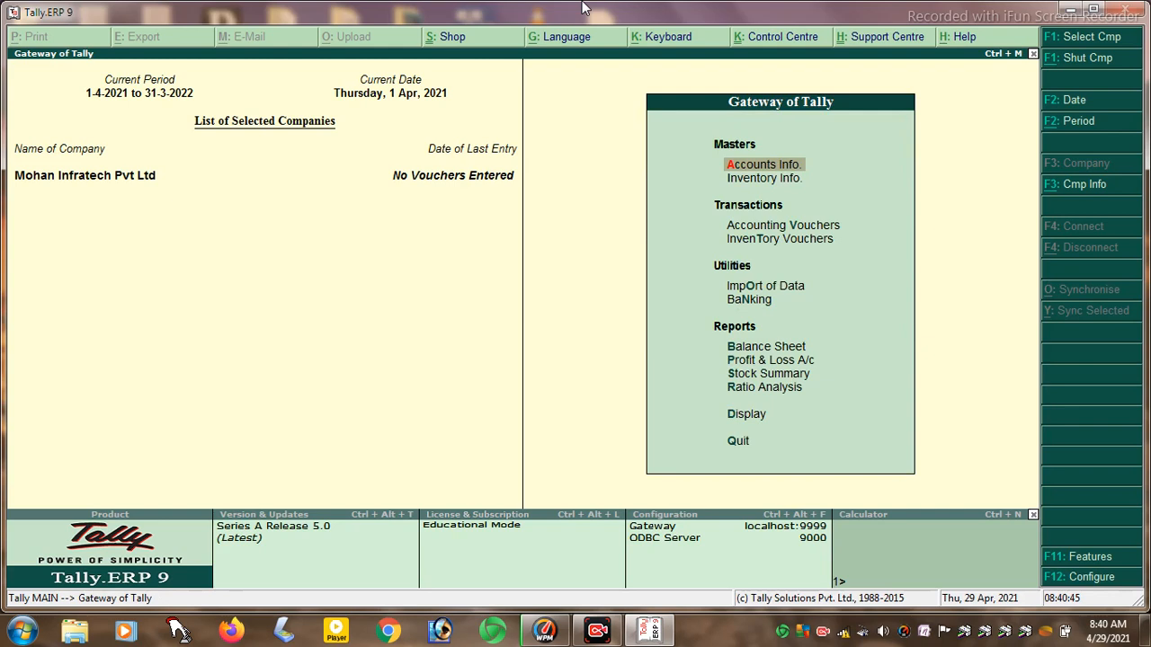
key(Down)
key(Return)
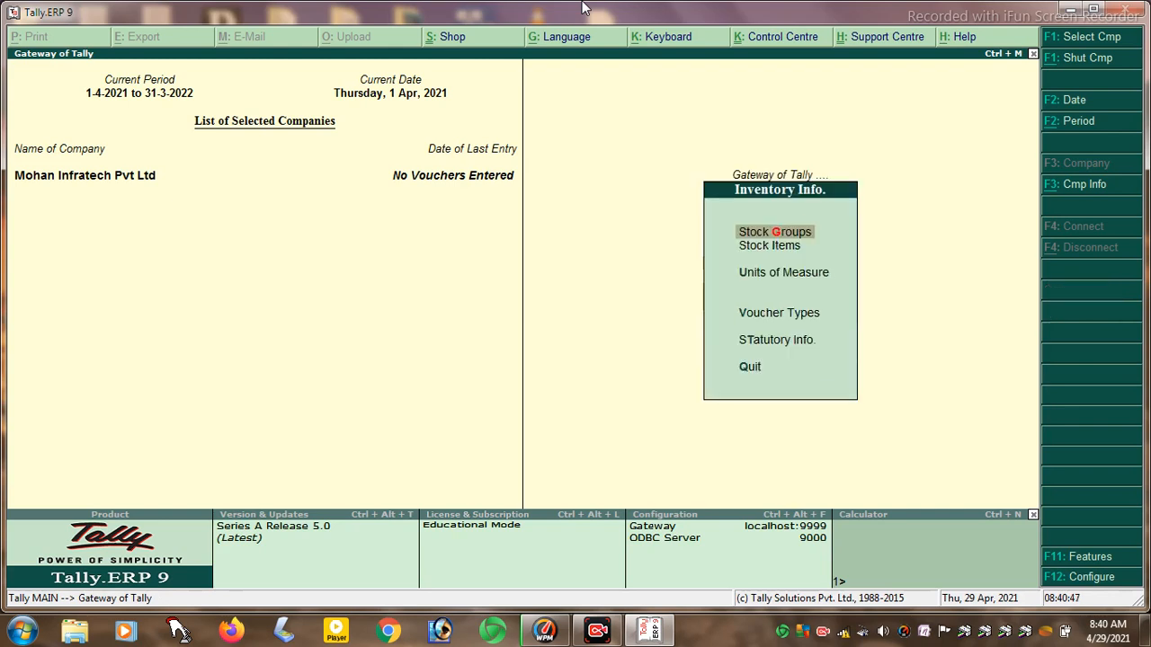
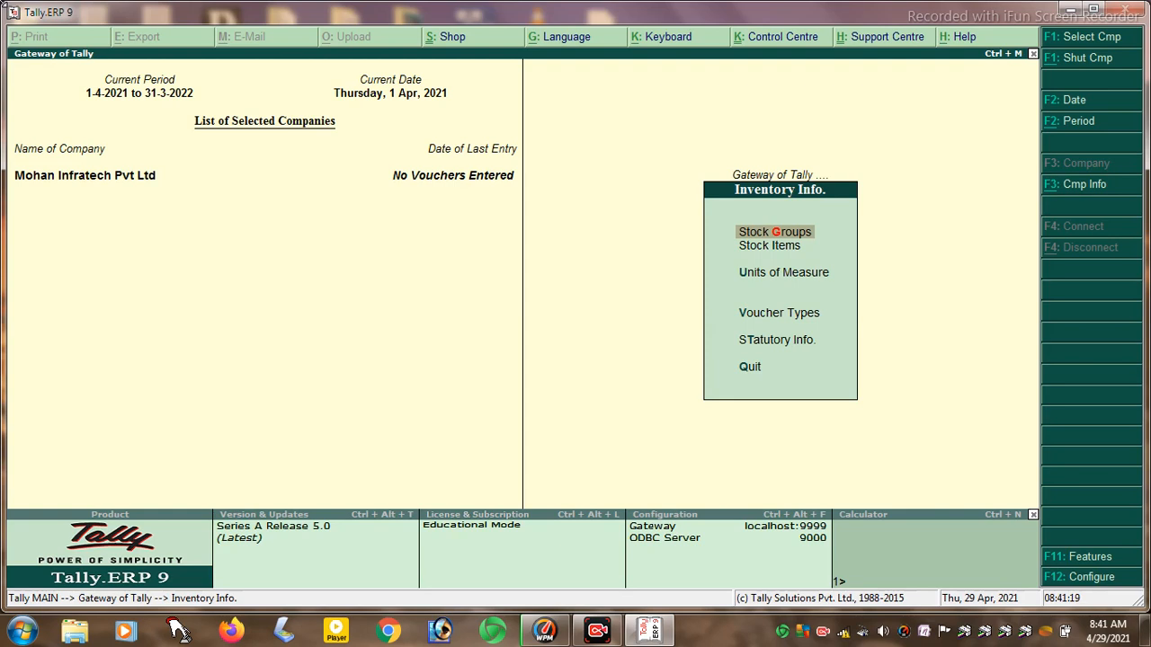
- Create the stock groups FINISHED and UNFINISHED under Primary
key(Return)
key(Return)
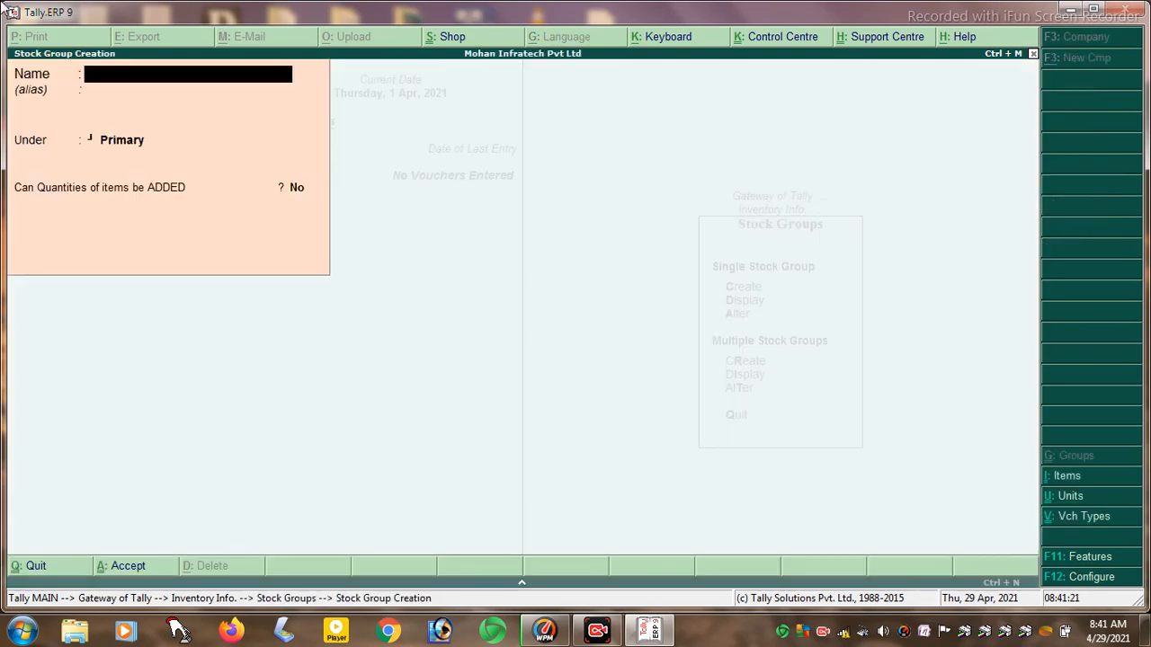
text(FINISHED)
key(Return)
key(Return)
key(Return)
key(Return)
key(Return)
text(UNFINISHED)
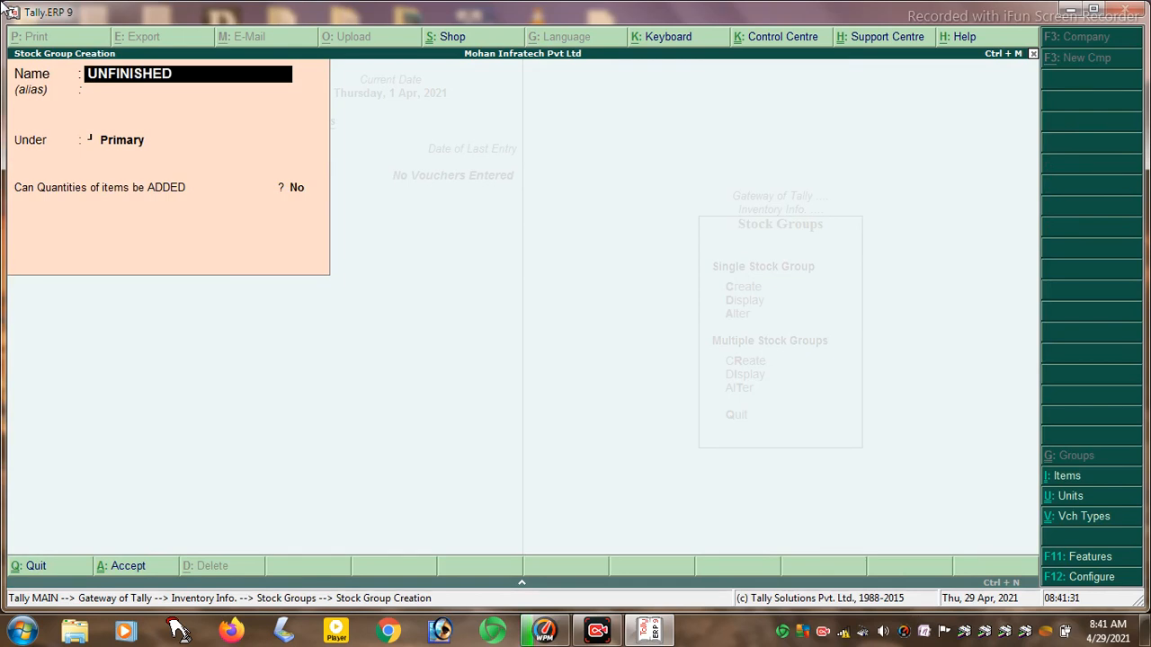
key(Return)
key(Return)
key(Return)
text(Y)
key(Return)
key(Return)
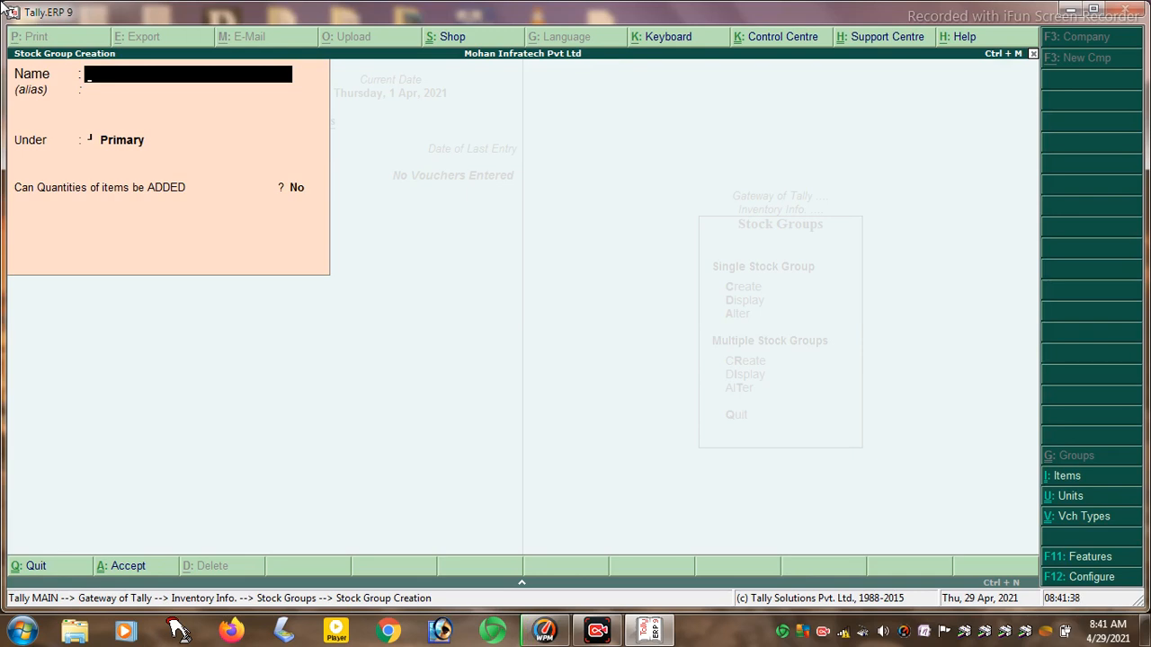
- Create stock groups MARGO and HAIR OIL under FINISHED, with quantities addable
text(MARGO)
key(Return)
key(Return)
text(F)
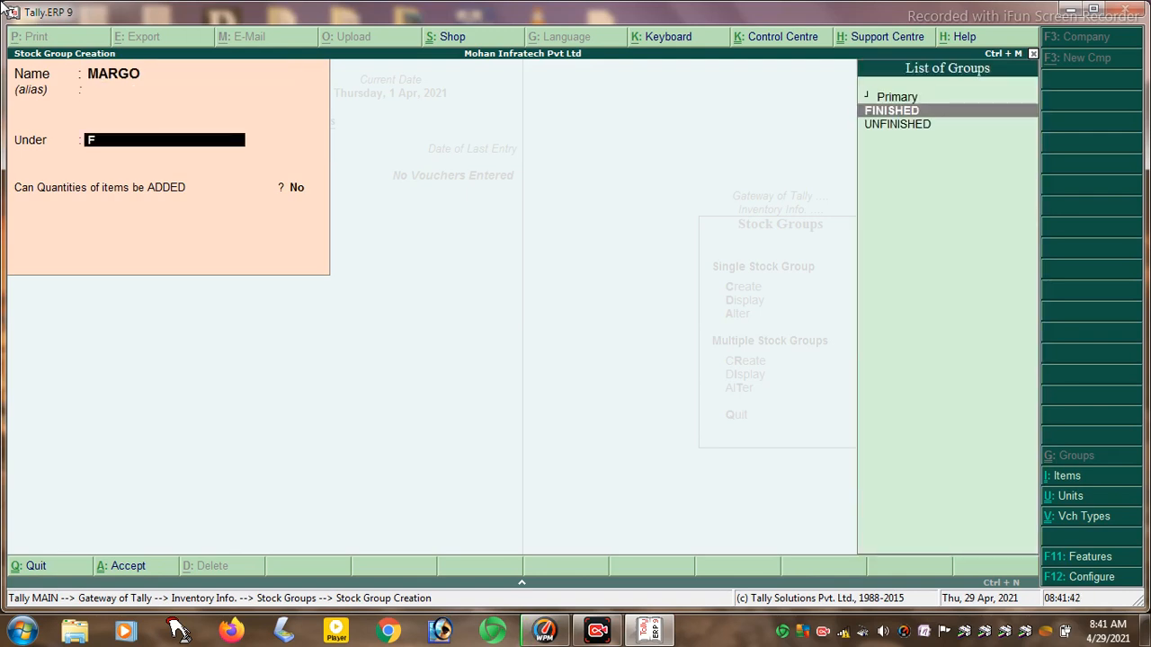
key(Return)
key(Return)
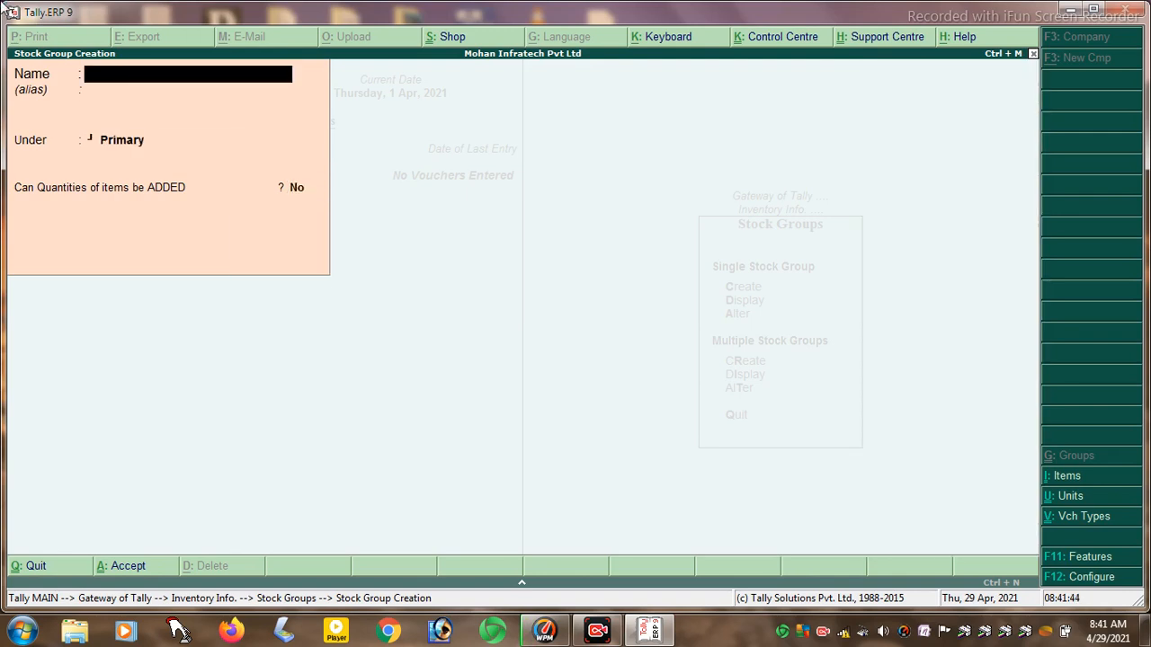
text(HAIRT)
key(BackSpace)
text(OIL)
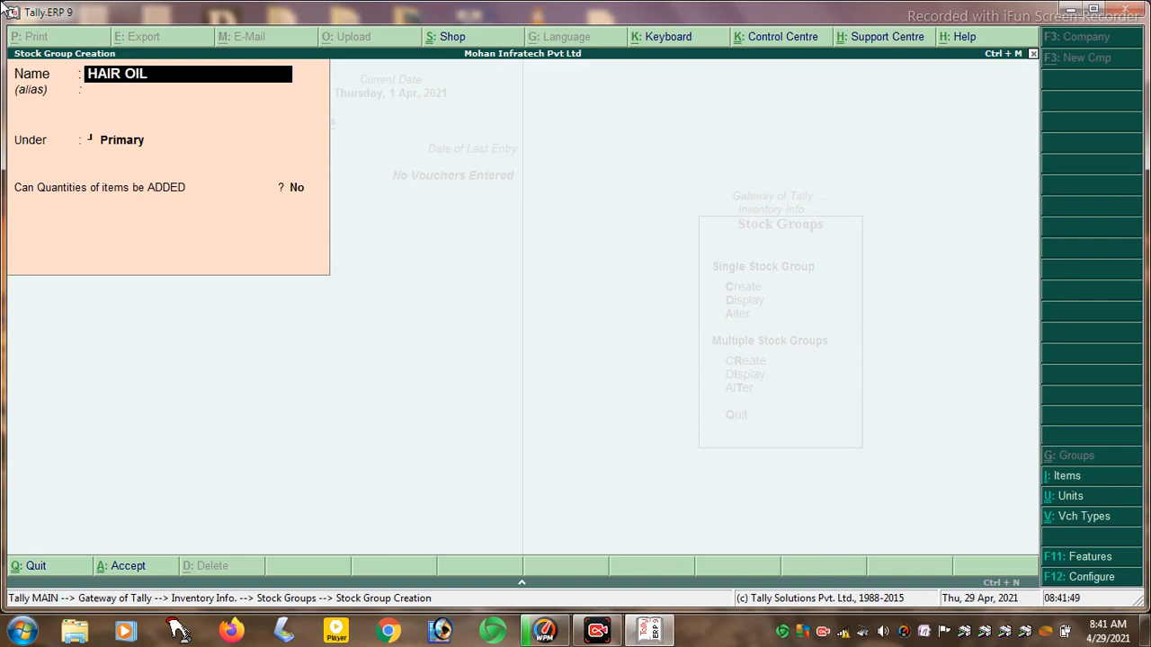
key(Return)
key(Return)
key(Return)
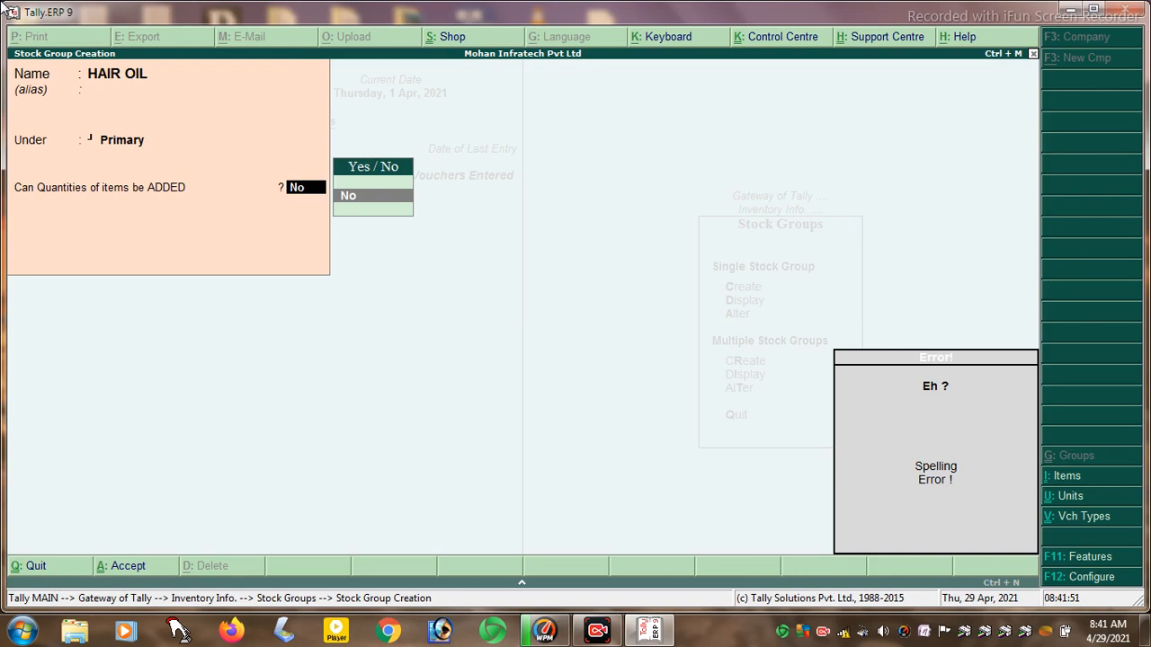
key(BackSpace)
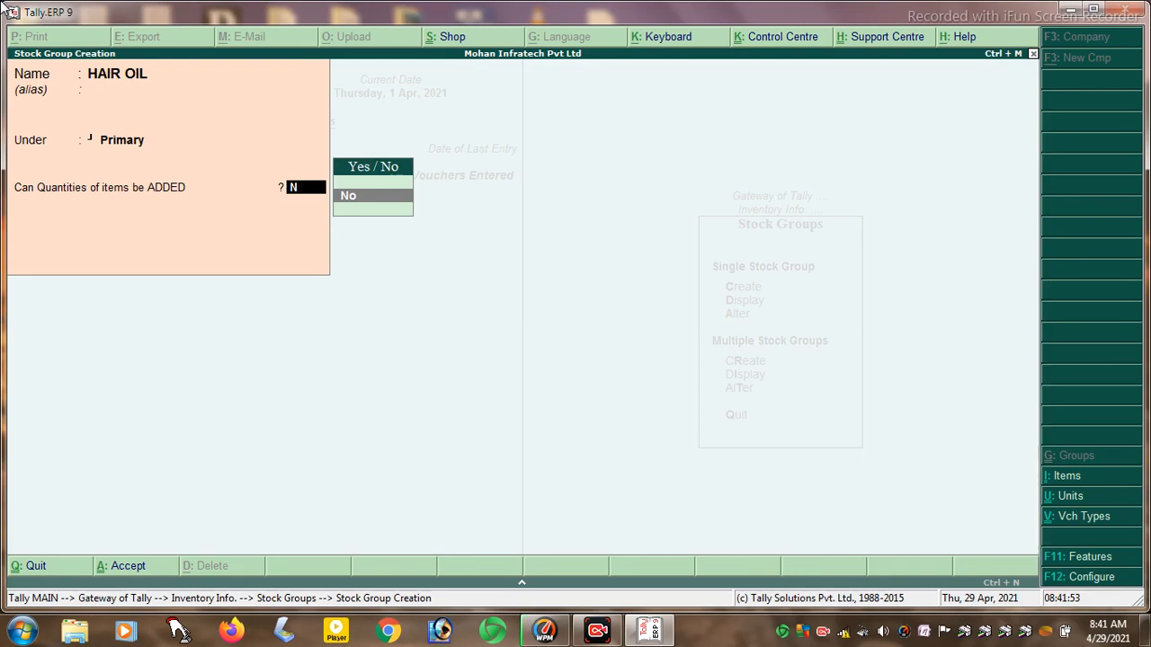
key(BackSpace)
key(Down)
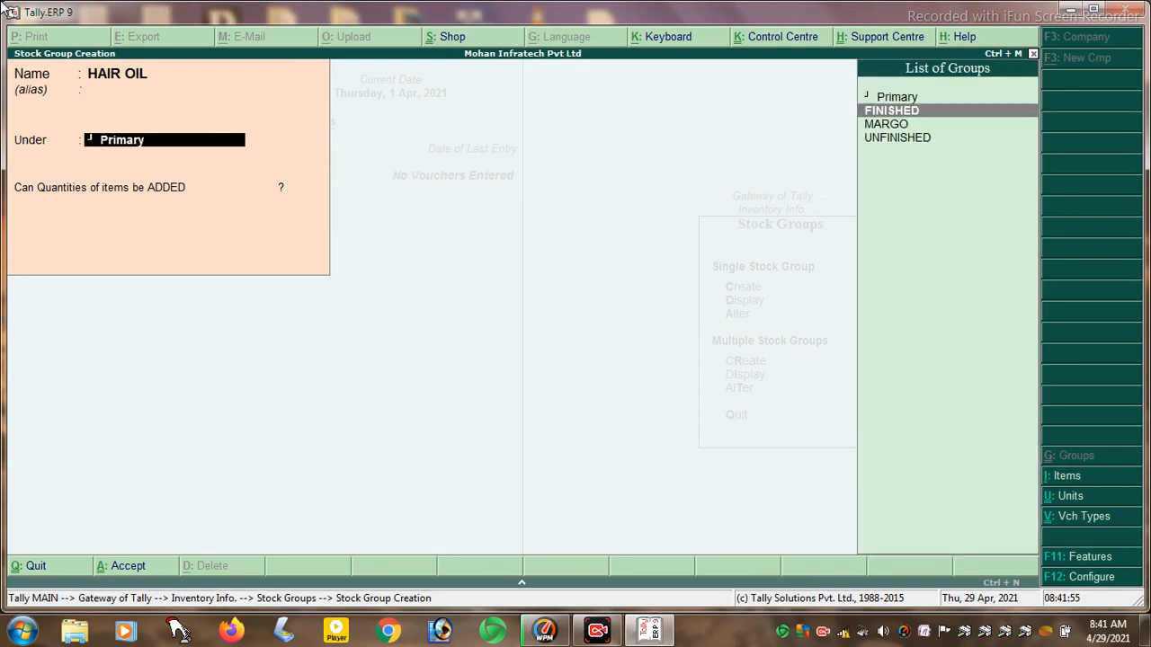
key(Return)
key(Return)
key(Return)
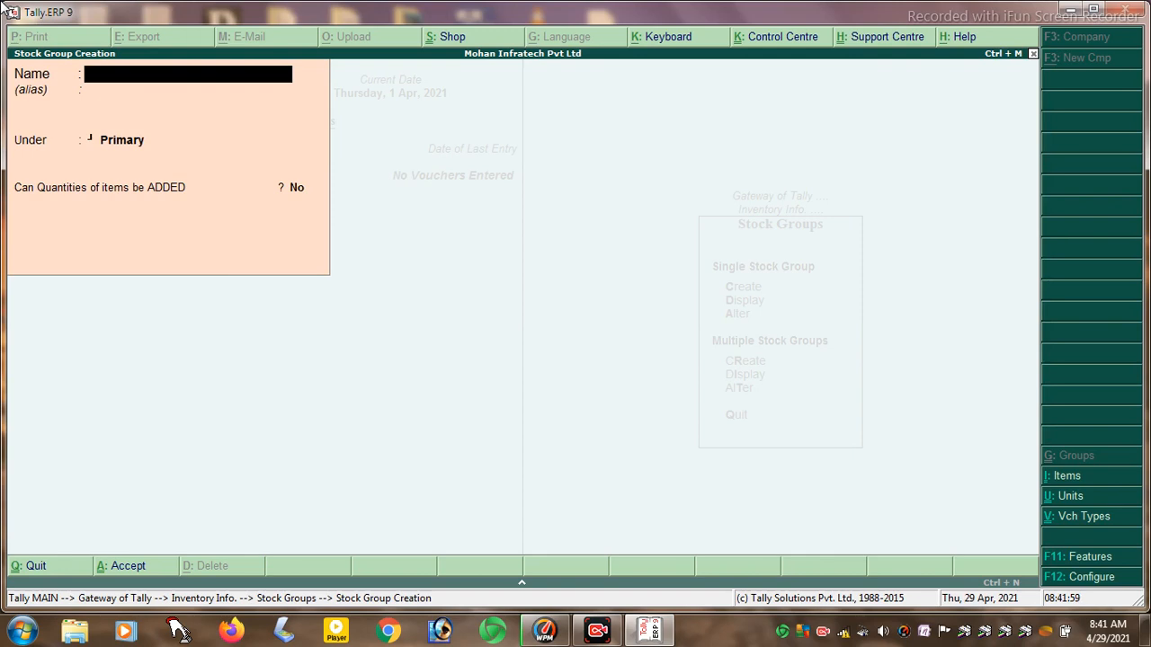
- Create the TOTHPASTE stock group under FINISHED
text(TOTHPASTE)
key(Return)
key(Return)
key(Down)
- Create stock groups FLAWER and RICE under UNFINISHED
key(Return)
key(Return)
key(Return)
text(FLAWER)
key(Return)
key(Return)
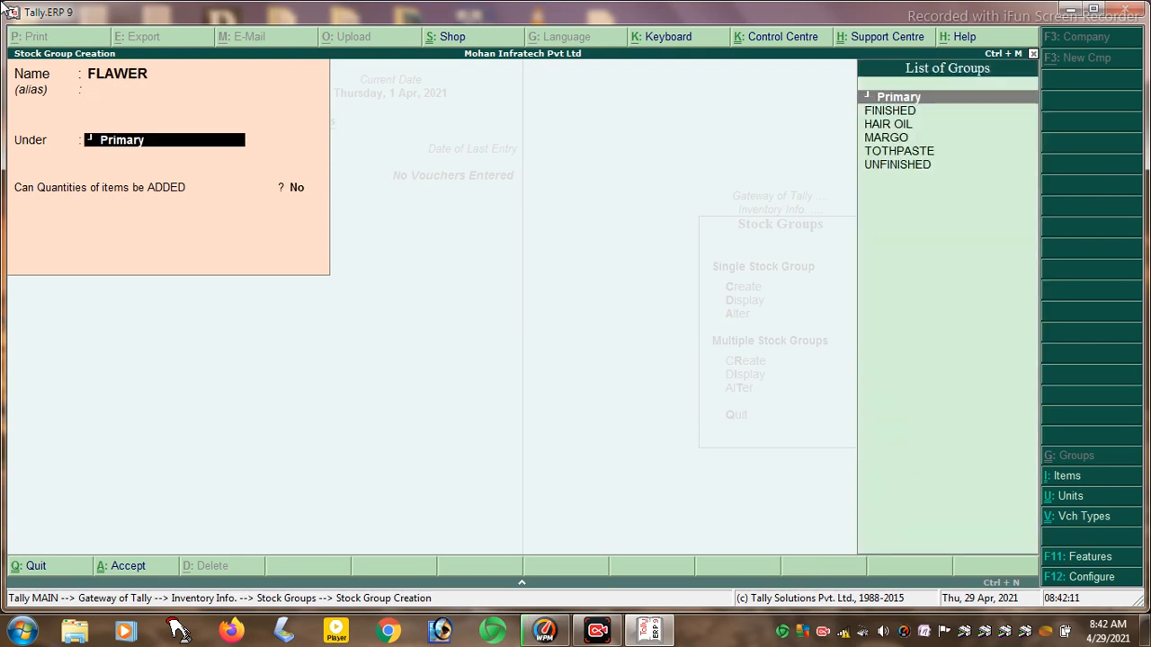
text(u)
key(Return)
key(Return)
key(Return)
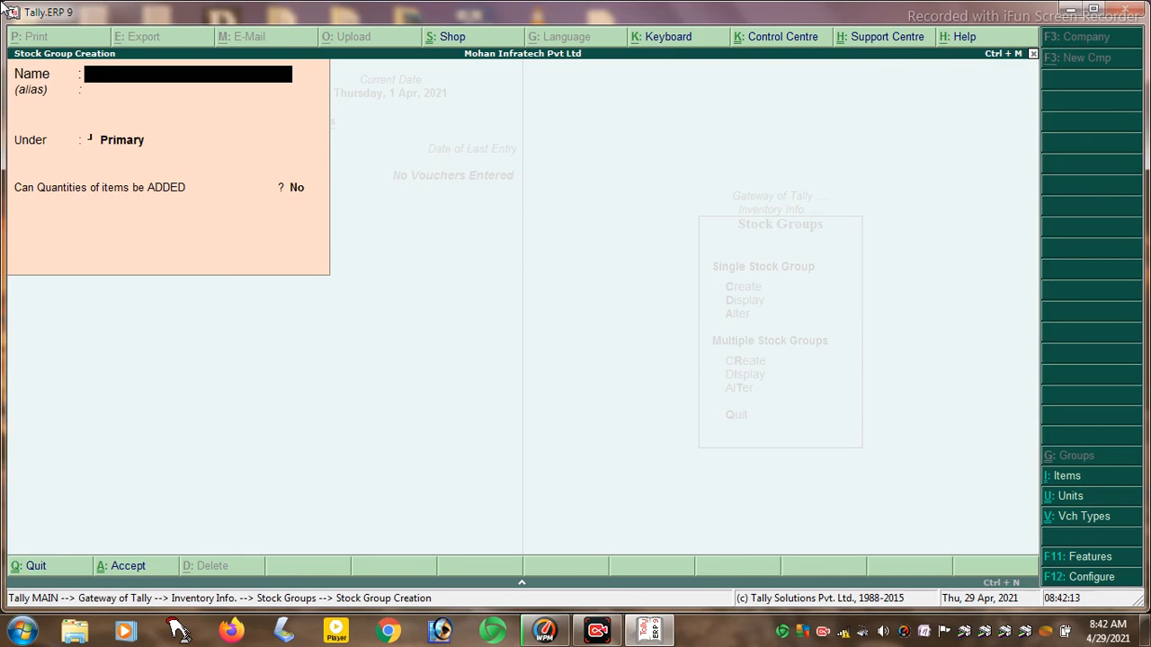
text(RICE)
key(Return)
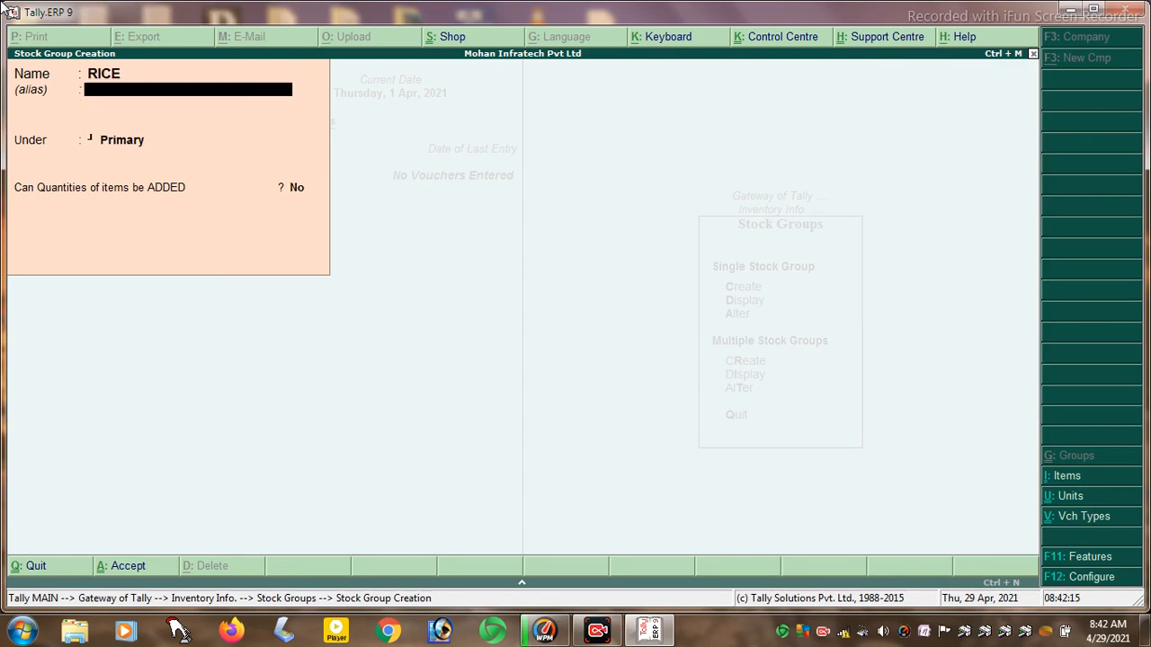
key(Return)
text(u)
key(Return)
key(Return)
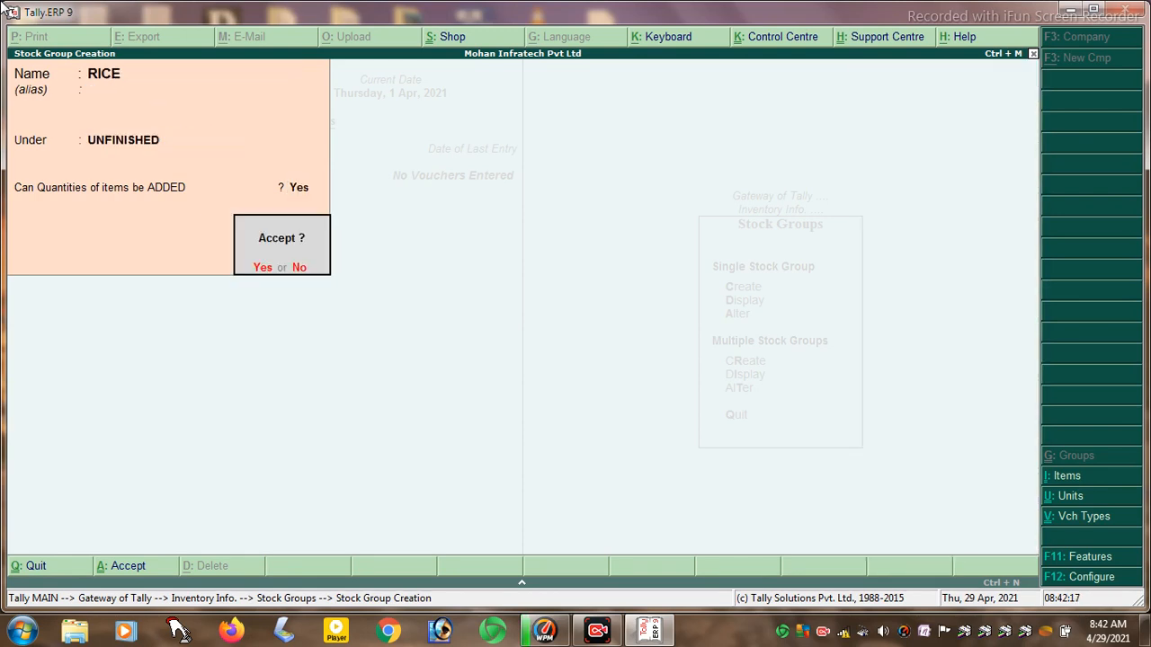
key(Return)
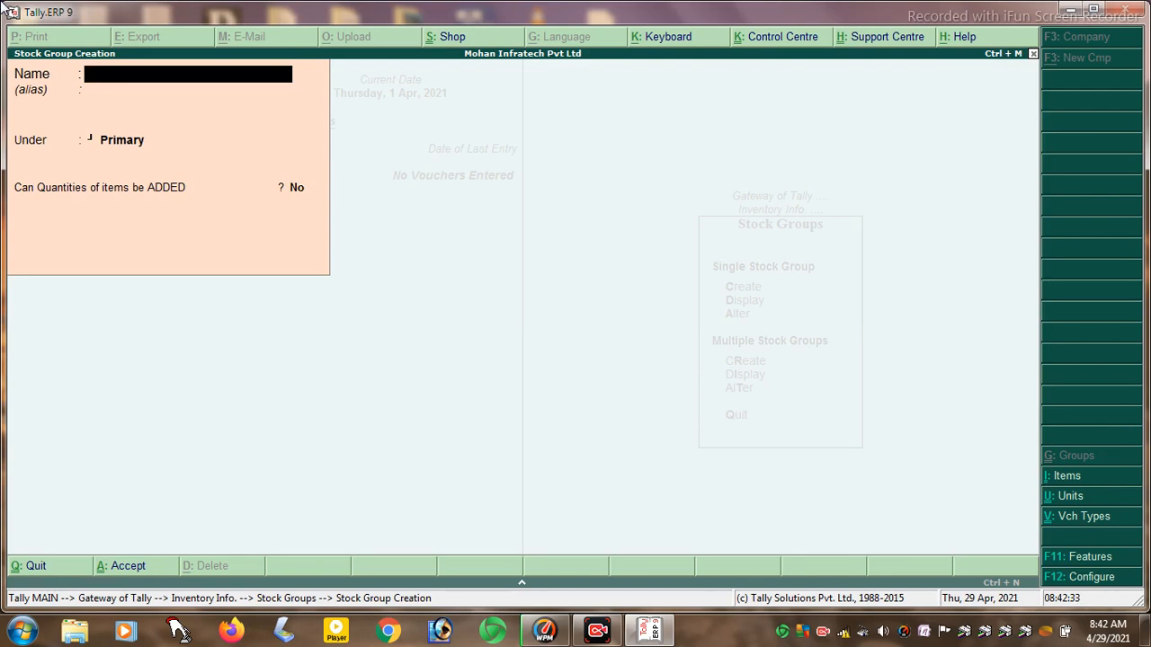
- Leave stock group creation and view the list of existing stock groups
key(Escape)
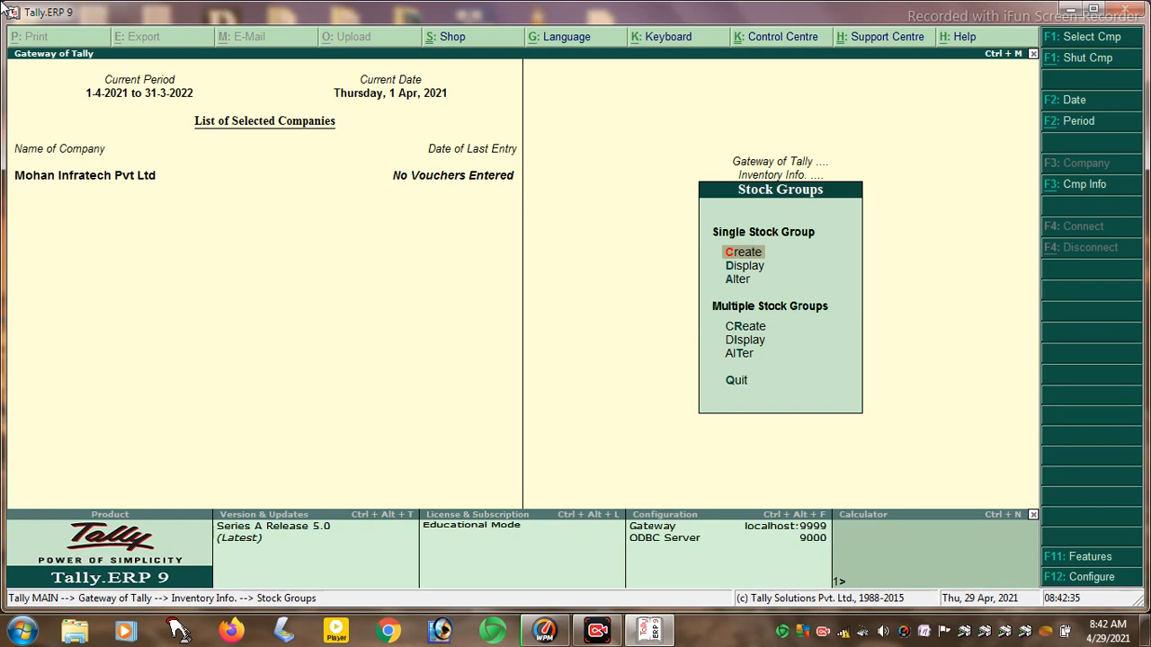
key(Down)
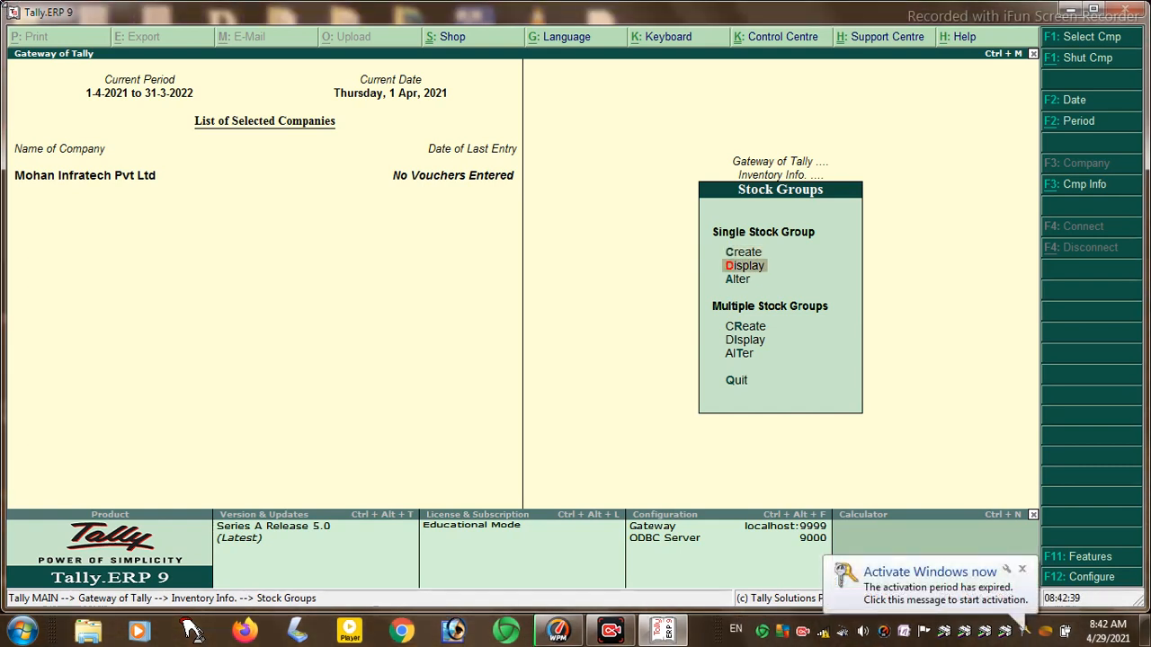
key(Return)
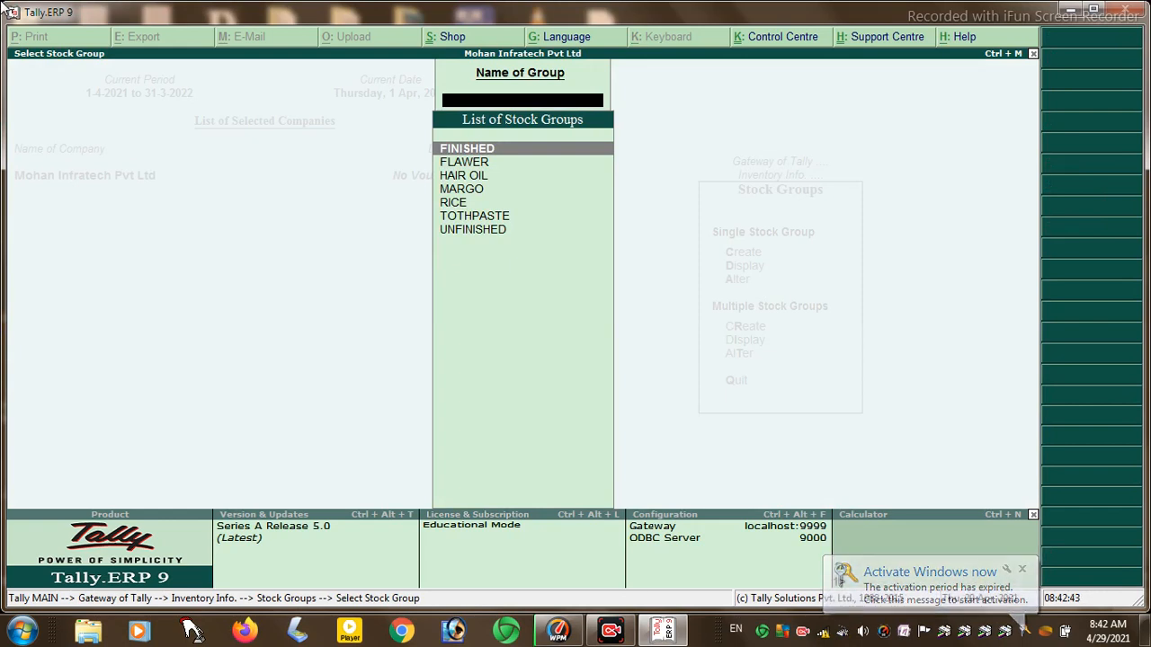
key(Escape)
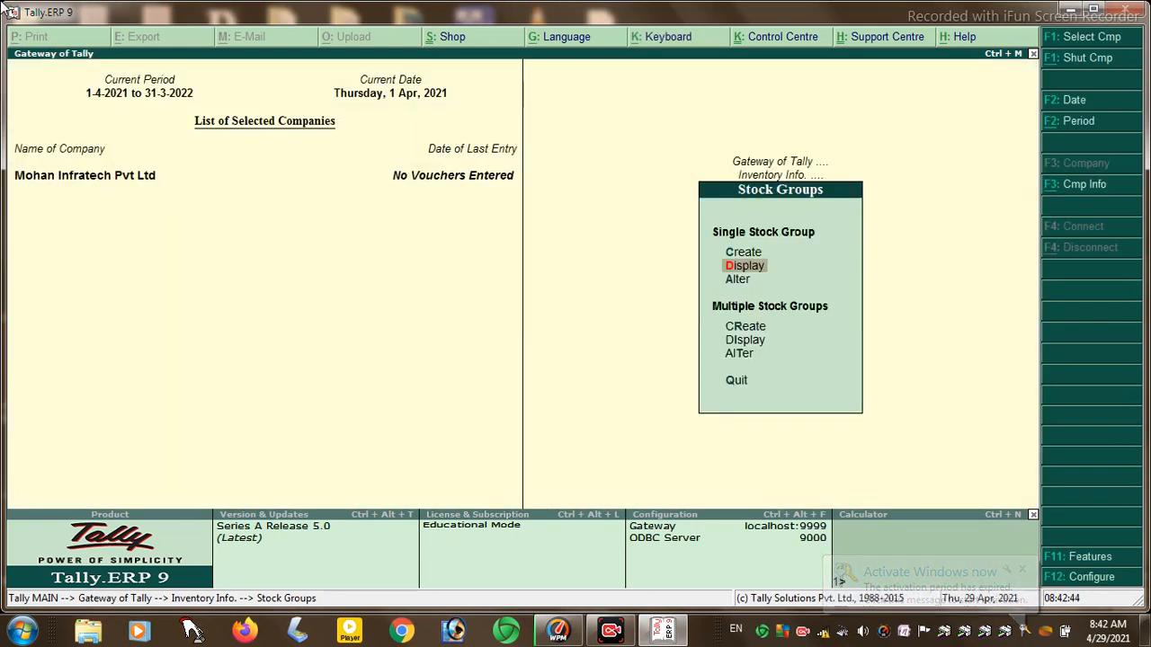
- Open the FINISHED group for alteration, quit without changes, and return to Inventory Info
key(Down)
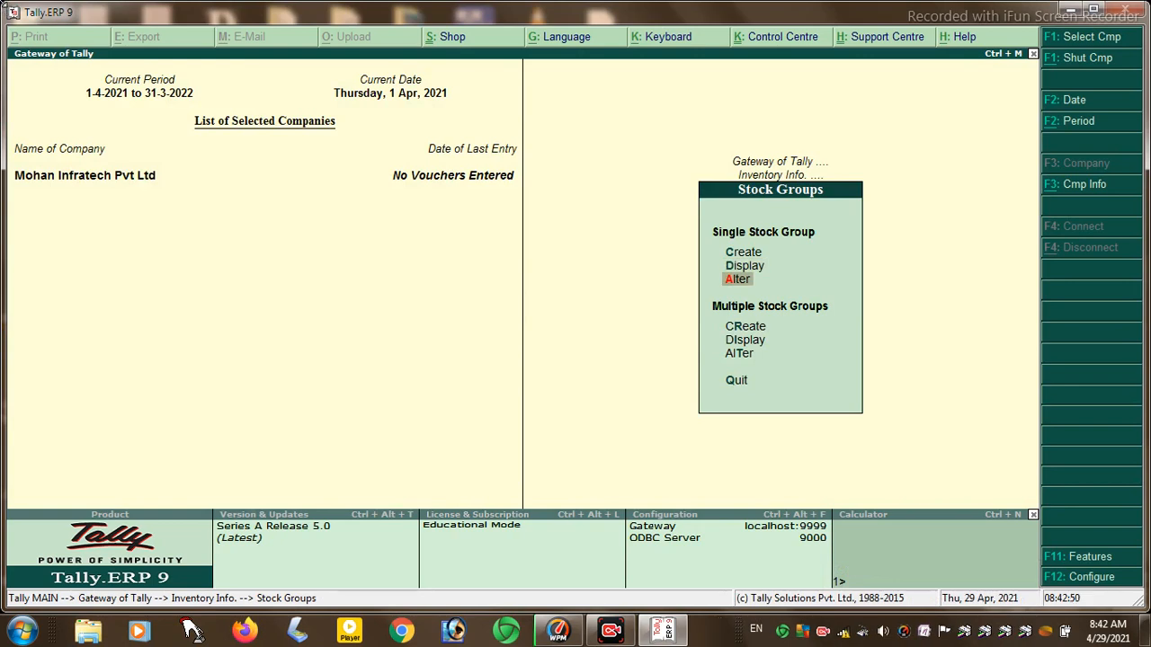
key(Return)
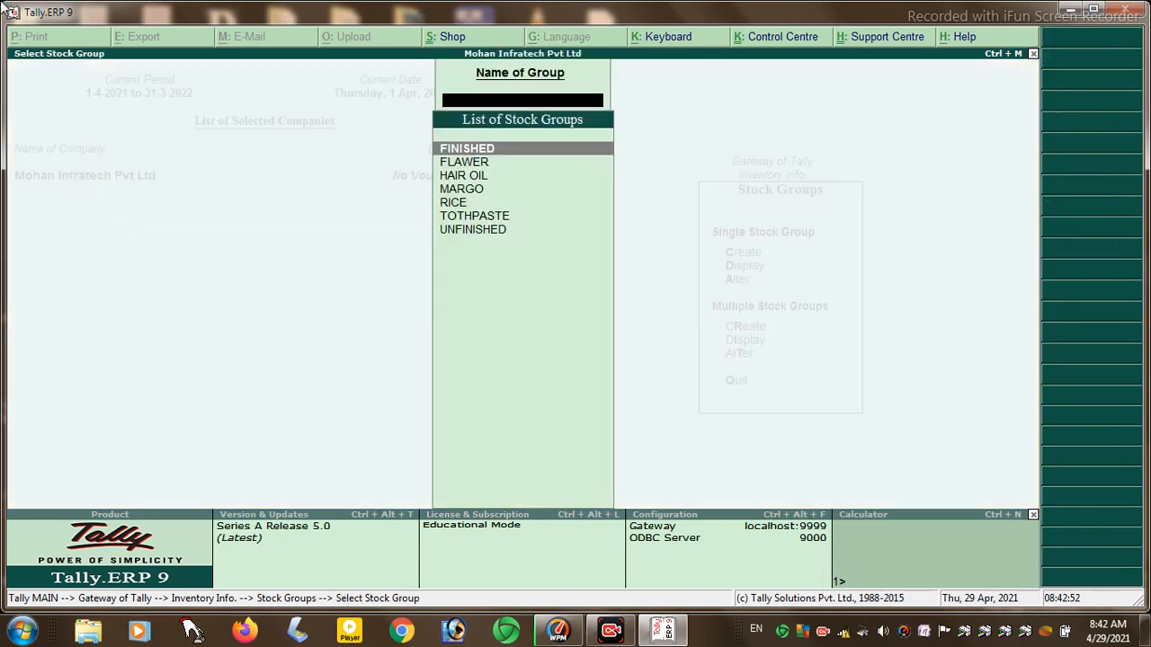
key(Return)
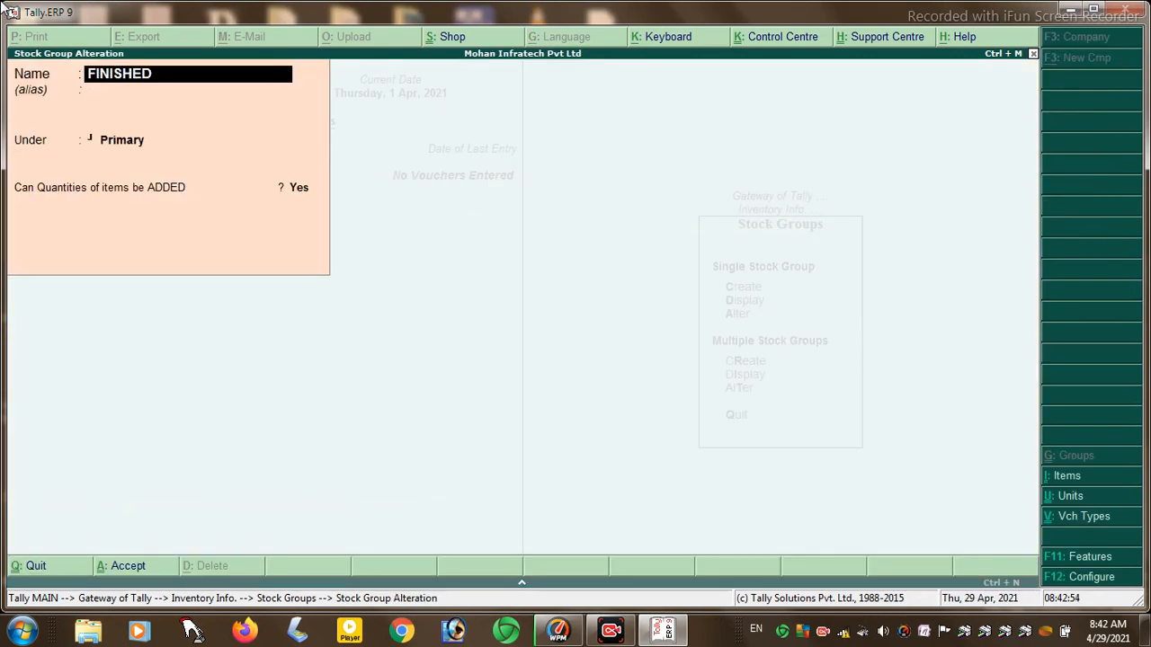
key(Escape)
key(Return)
key(Escape)
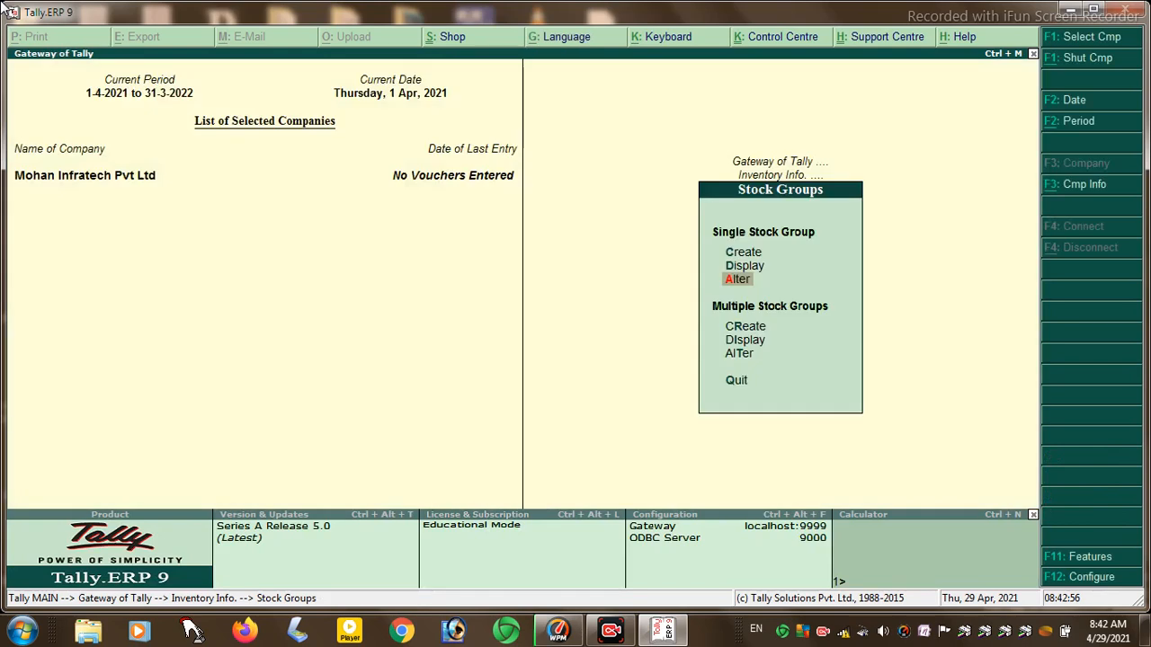
key(Escape)
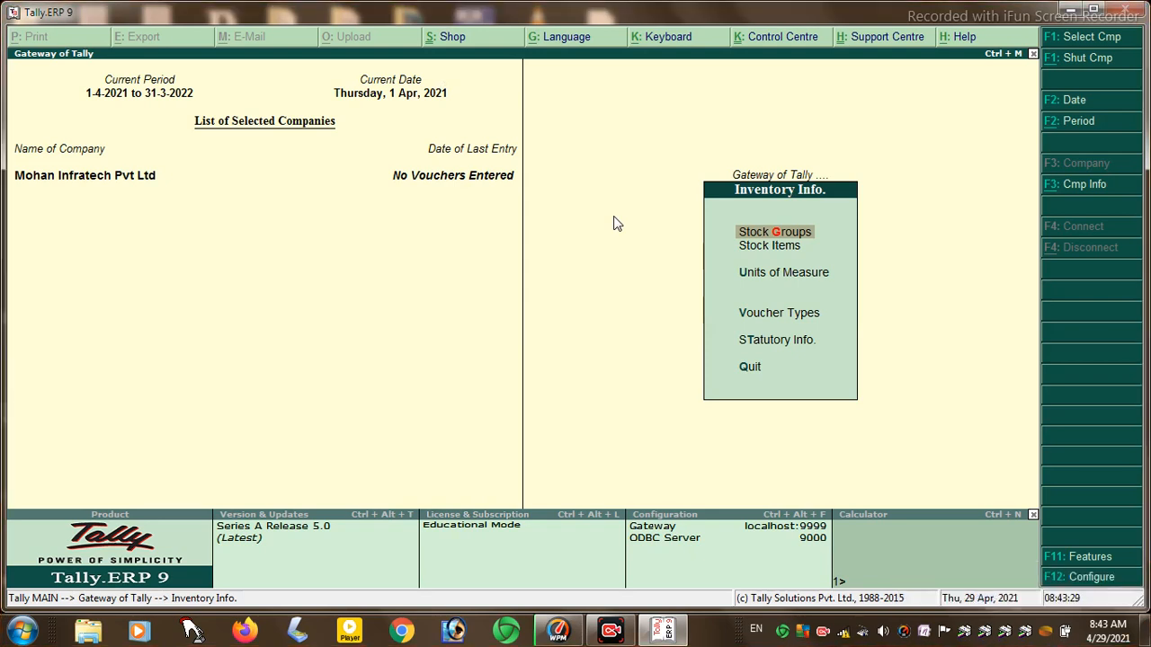
- Open a blank stock group creation form, quit it, and back out of Inventory Info
key(Return)
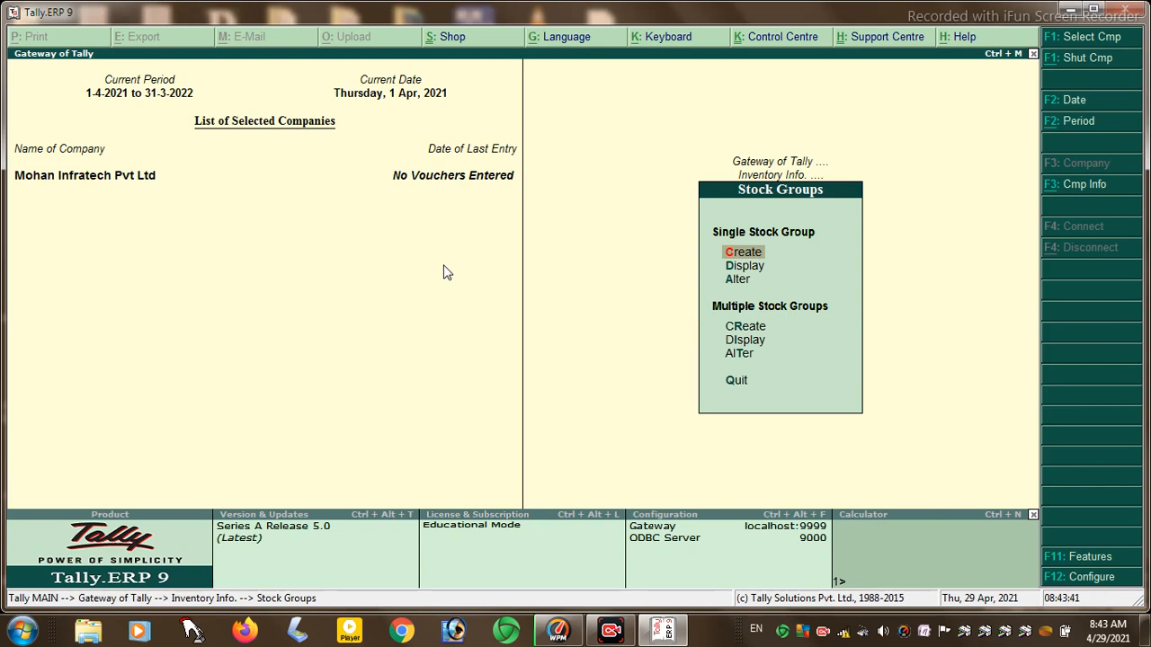
key(Return)
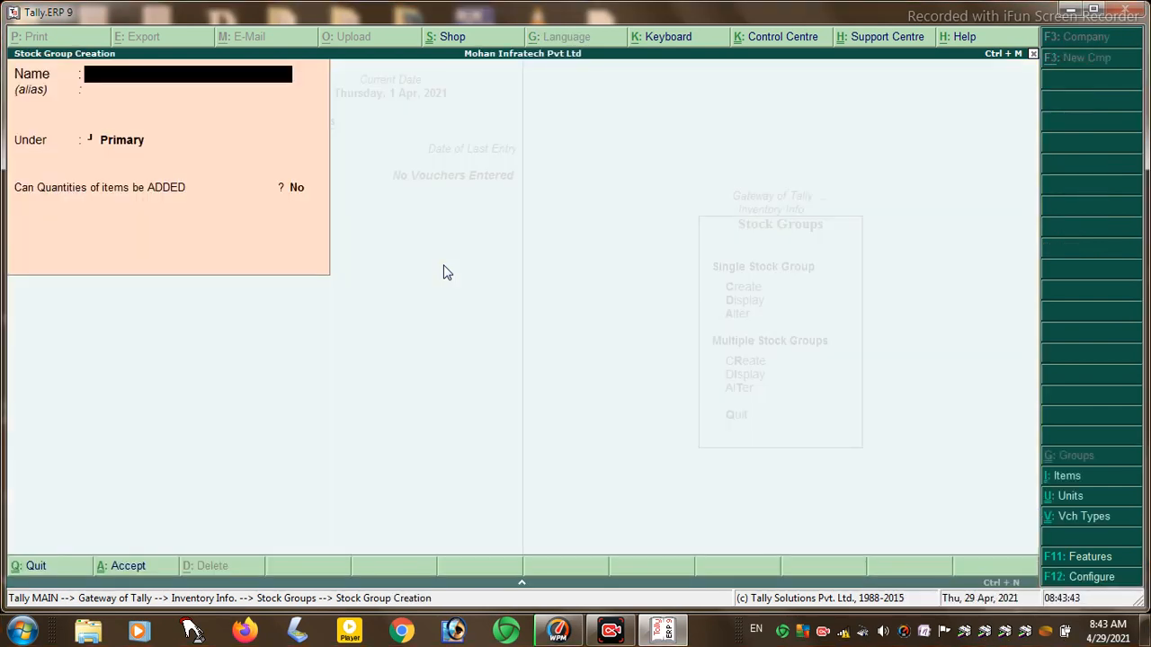
key(Escape)
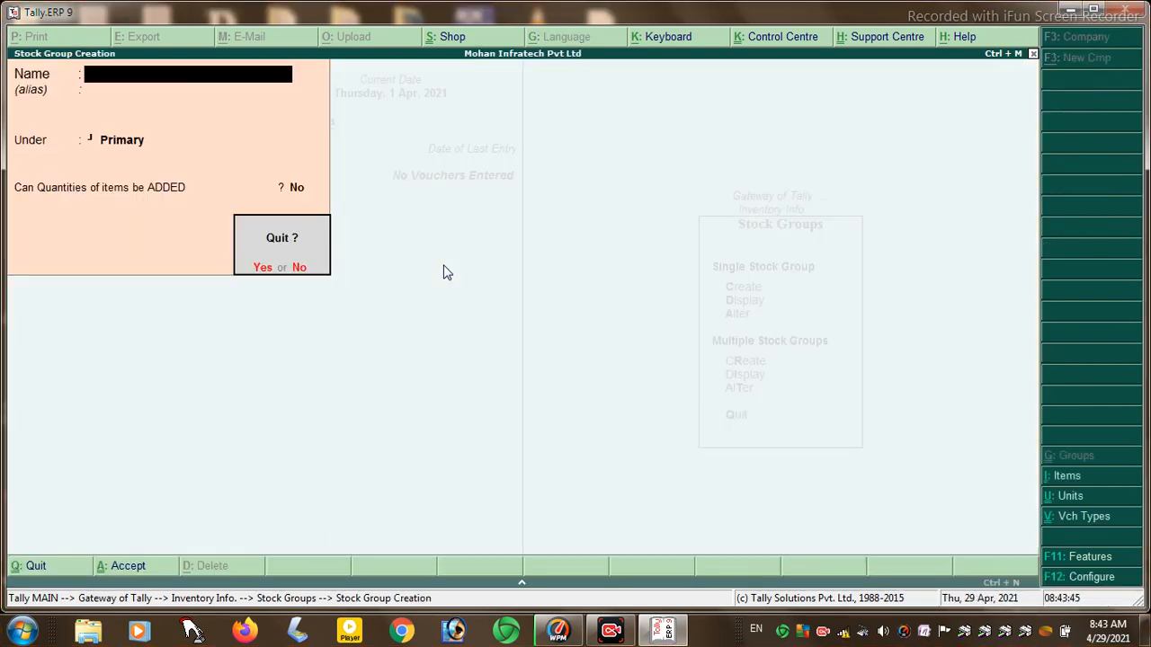
key(Return)
key(Escape)
key(Escape)
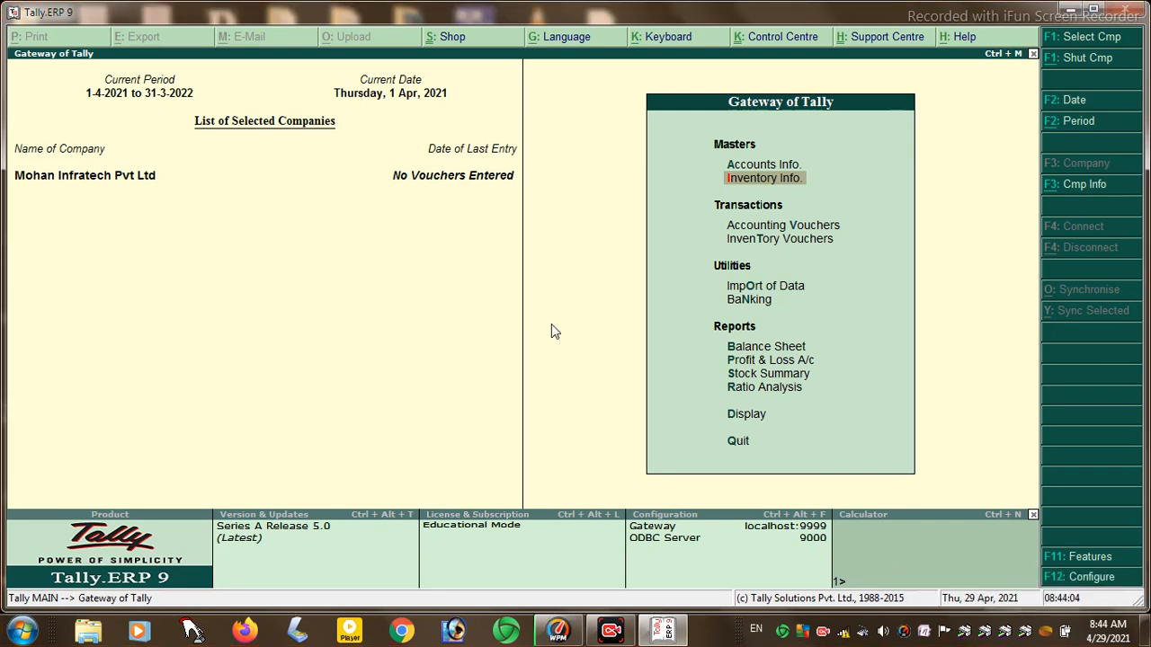
- Set Maintain stock categories to Yes in Inventory Features and save the change
click(1065, 554)
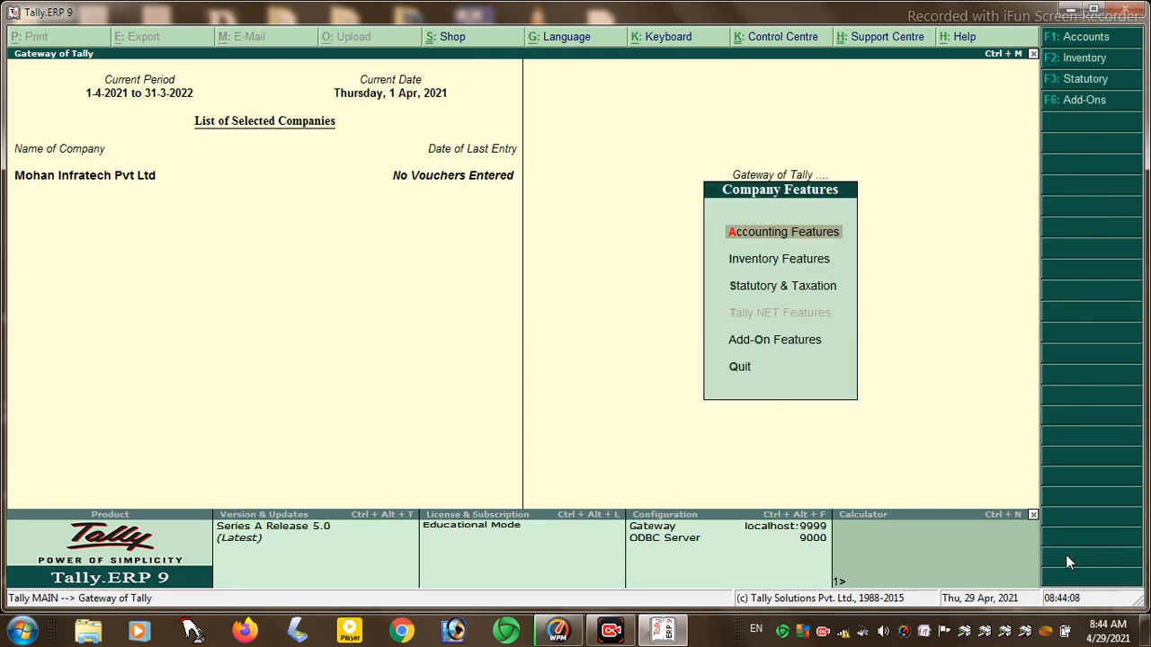
key(Down)
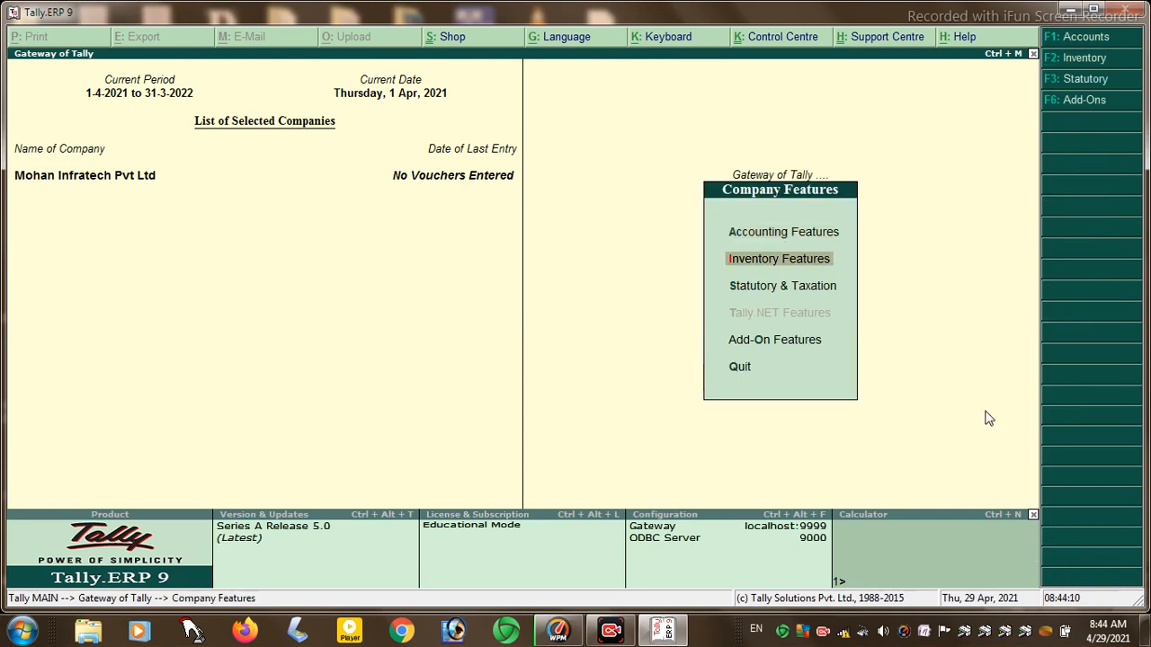
key(Return)
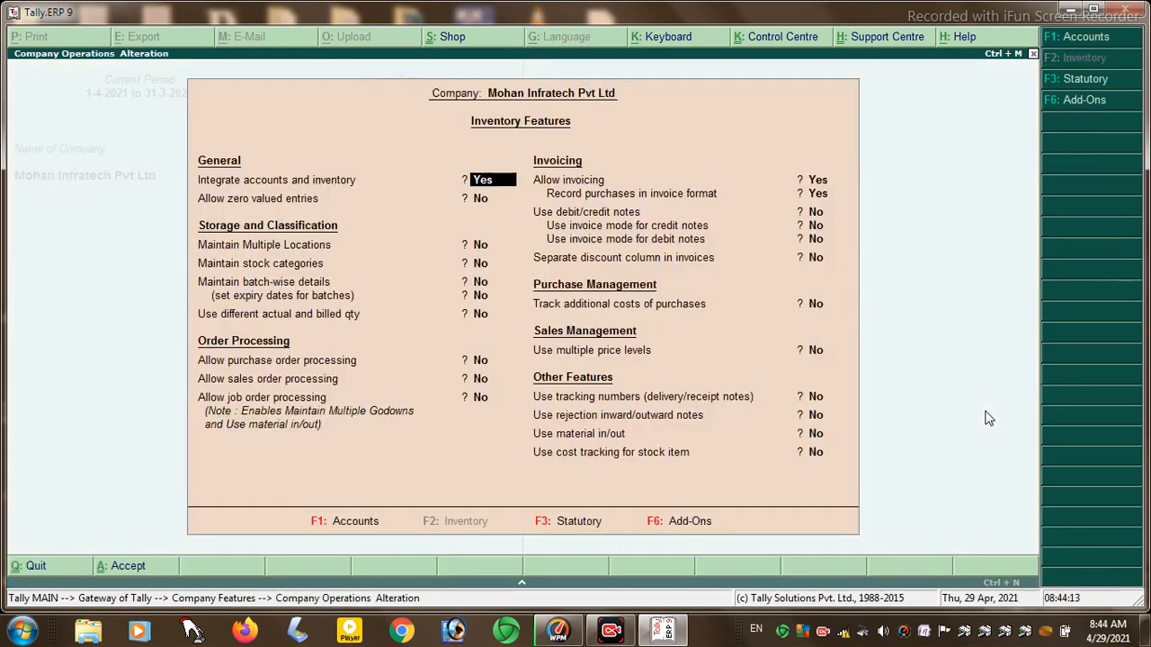
key(Return)
key(Return)
key(Return)
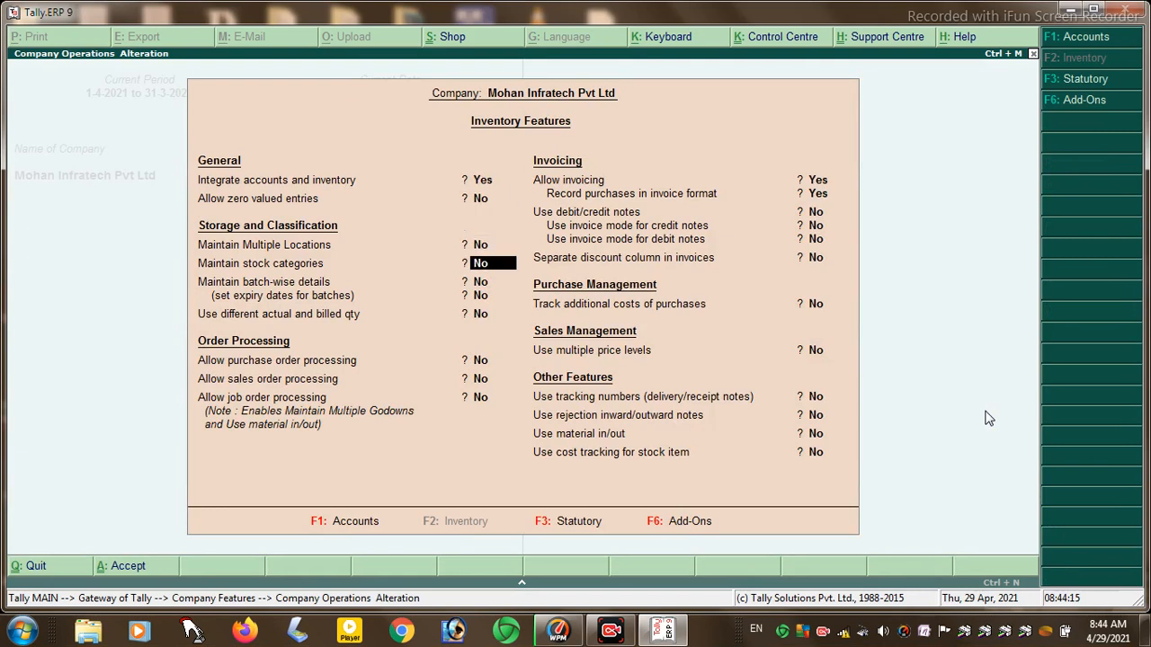
text(y)
key(Return)
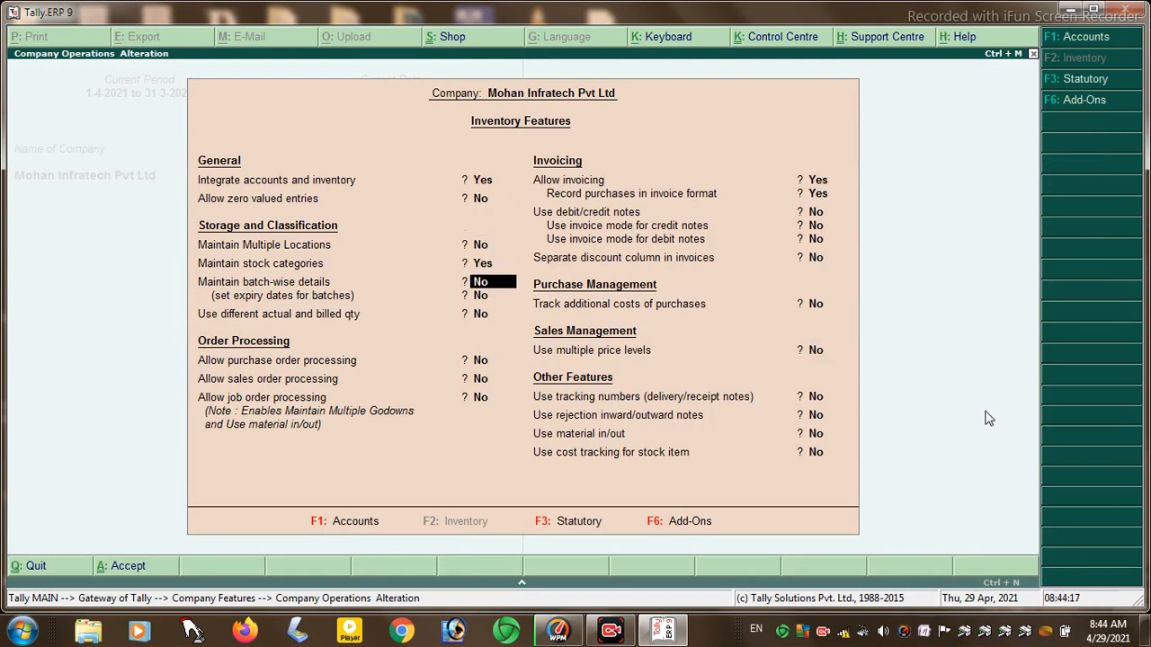
key(Return)
key(Return)
key(Return)
key(Return)
key(Return)
key(Return)
key(Return)
key(Return)
key(Return)
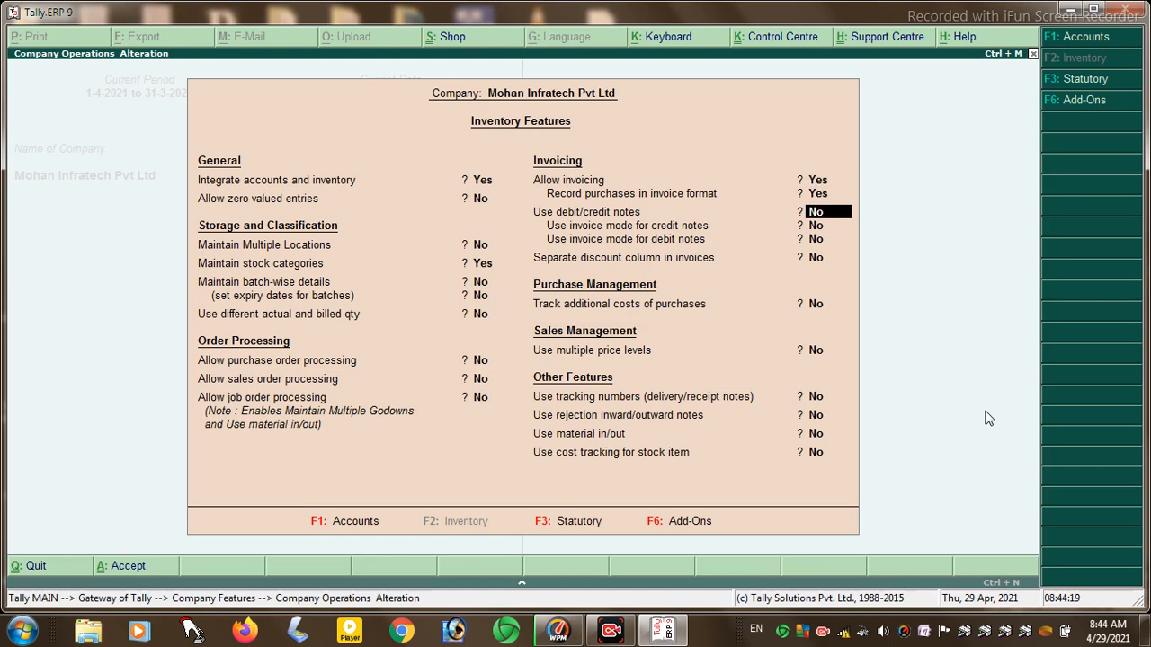
key(Return)
key(Return)
key(Return)
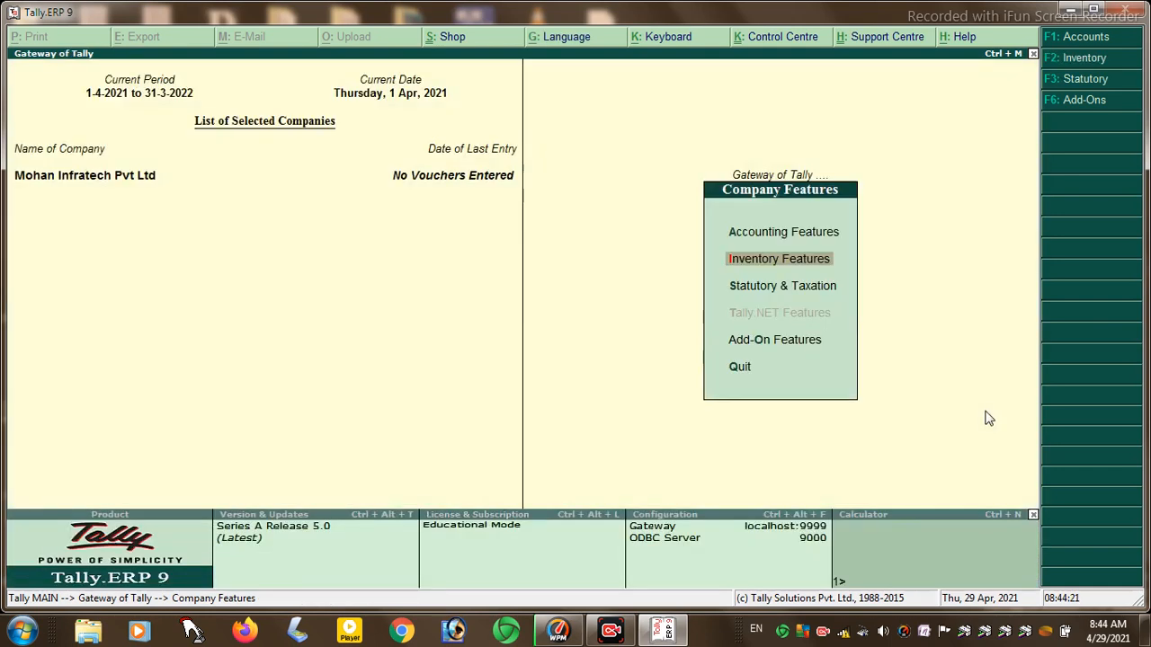
key(Escape)
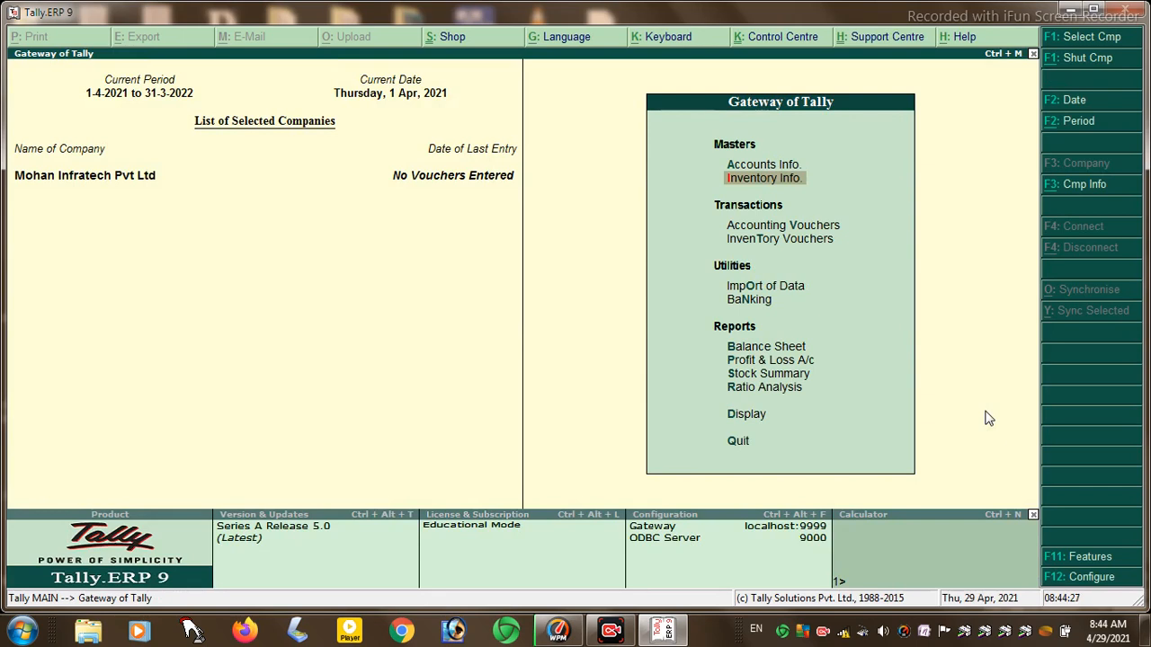
- Open the Stock Category creation form from Inventory Info
key(Return)
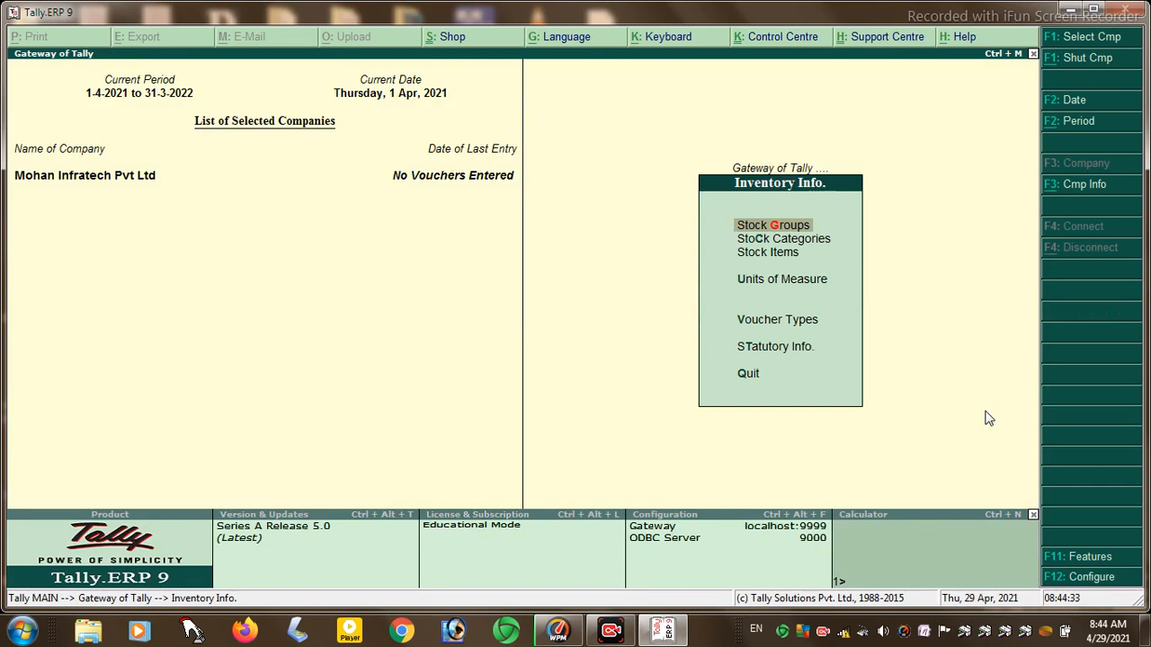
key(Down)
key(Return)
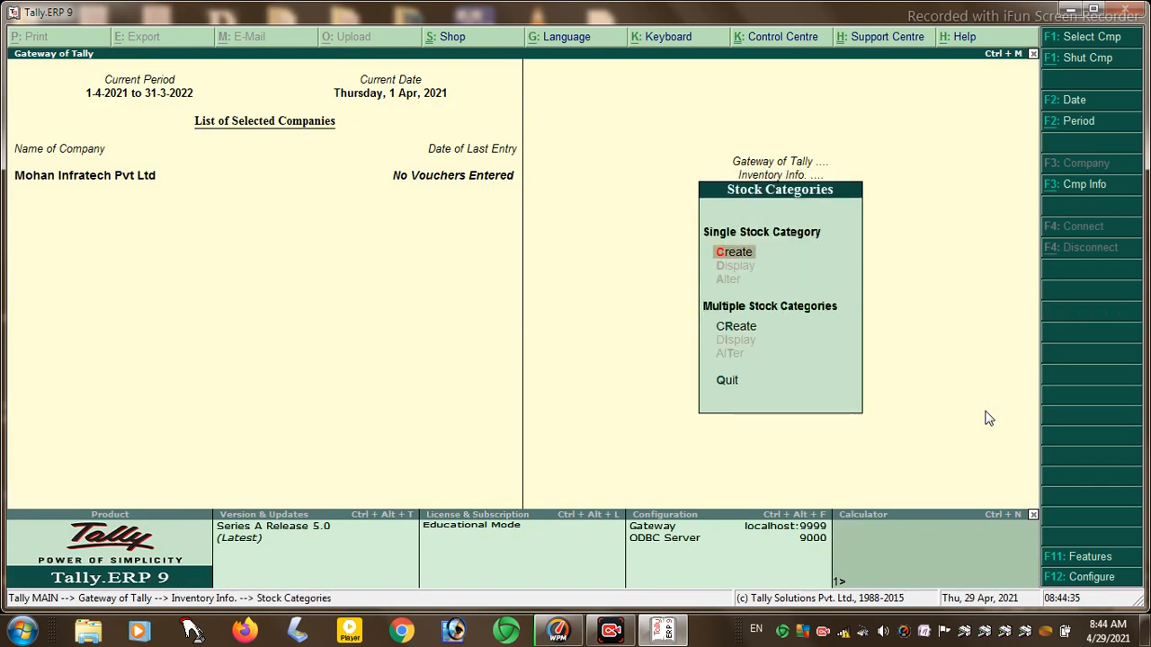
key(Return)
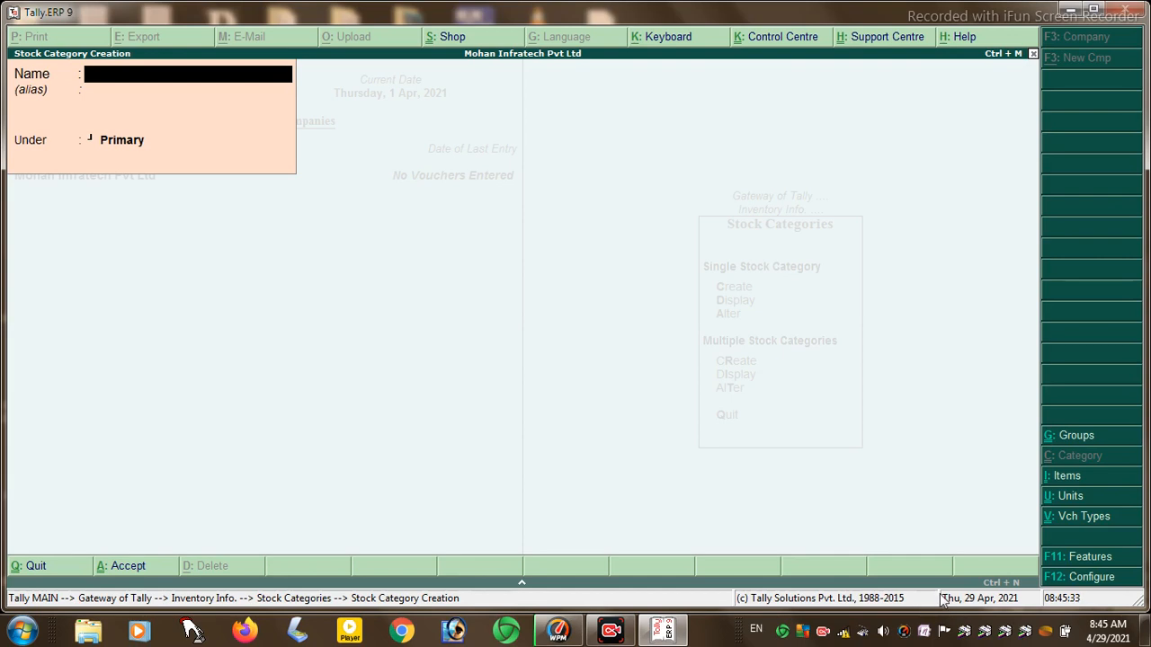
- Create stock categories 1LT, 1MT and 1KG under Primary, then leave category creation
text(1LT)
key(Return)
key(Return)
text(1MT)
key(Return)
key(Return)
key(Return)
text(1KG)
key(Return)
key(Return)
key(Return)
text(10")
key(Return)
key(Return)
key(Return)
key(Return)
key(Escape)
key(Return)
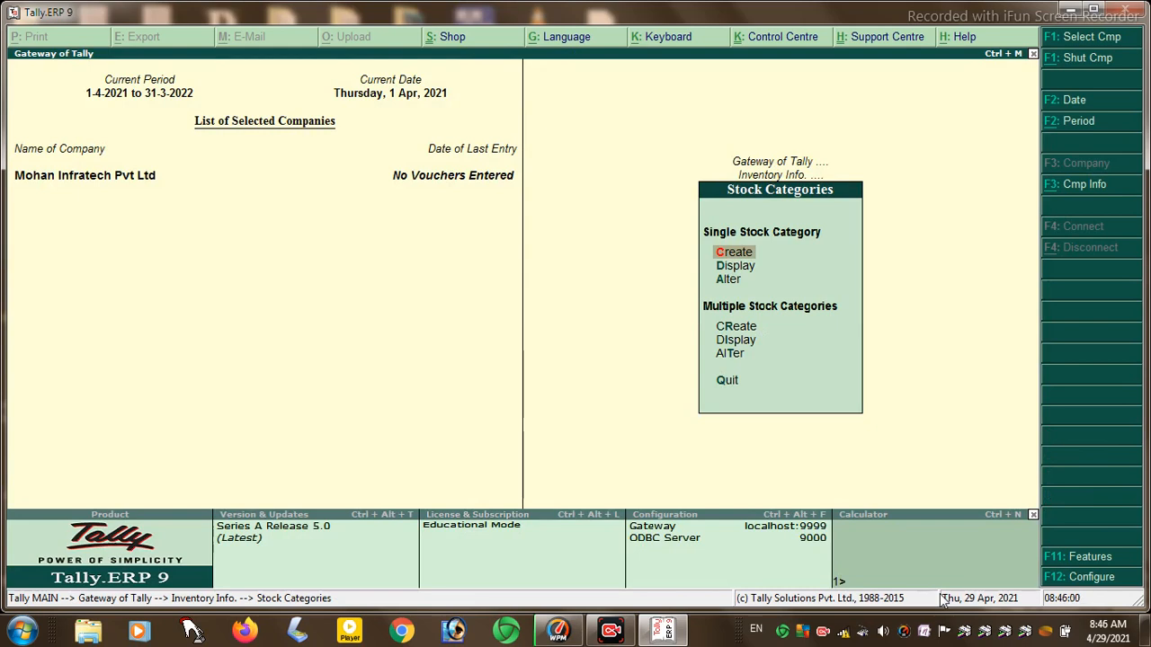
key(Down)
key(Down)
key(Escape)
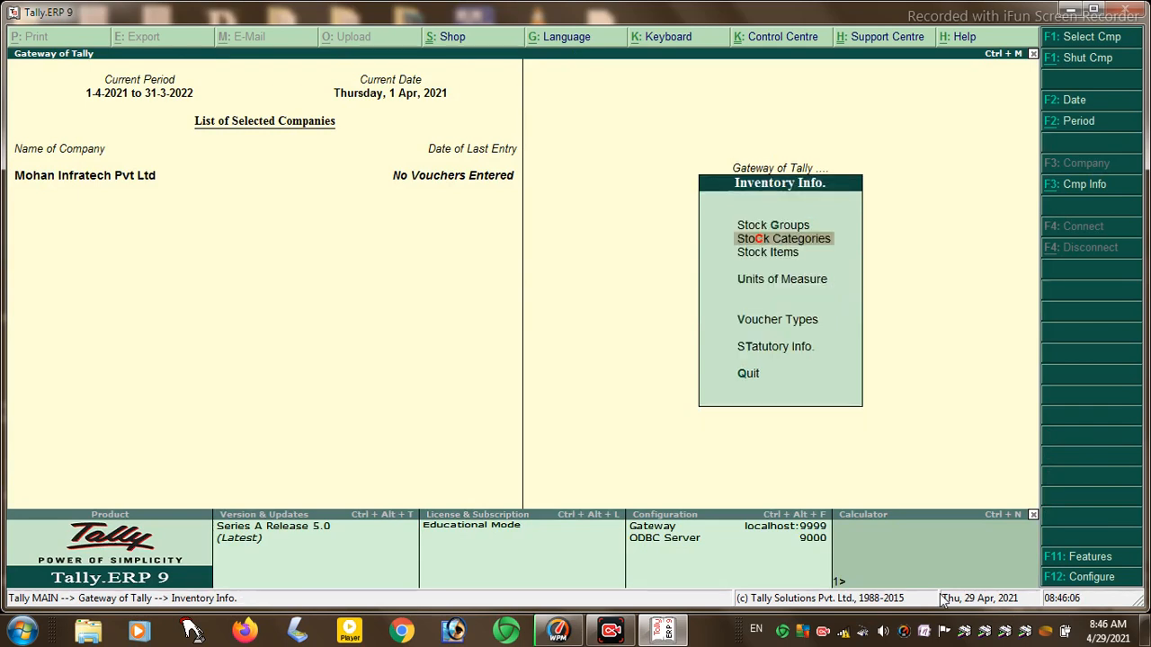
key(Down)
key(Down)
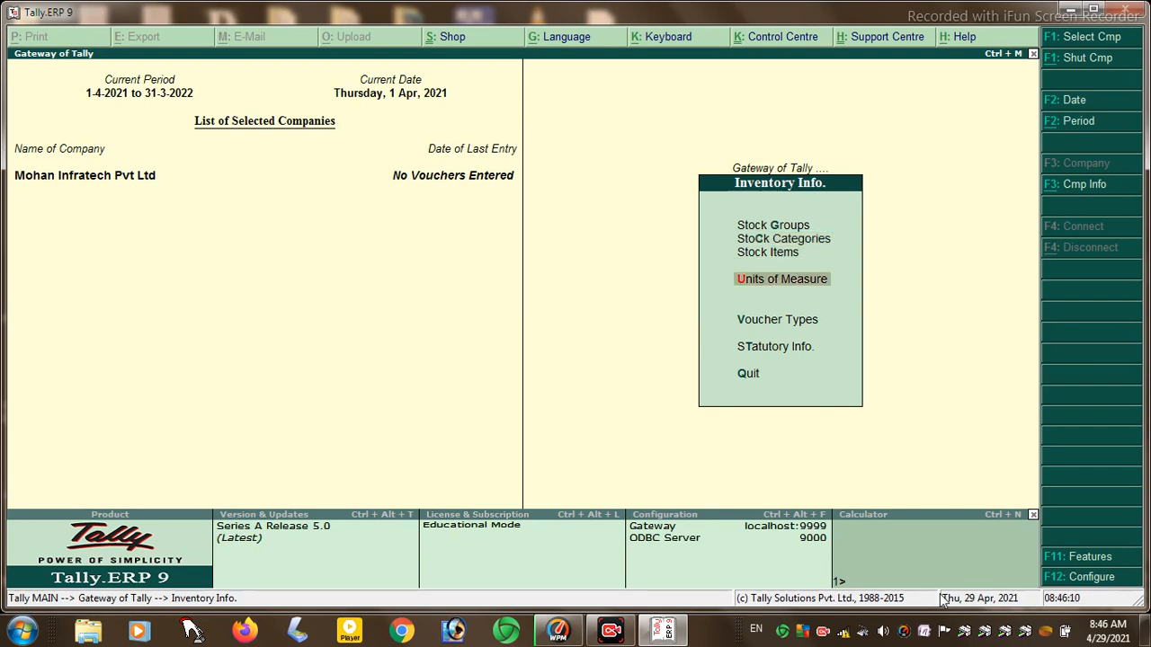
- Select Units of Measure and bring up a blank Simple unit creation form
key(Return)
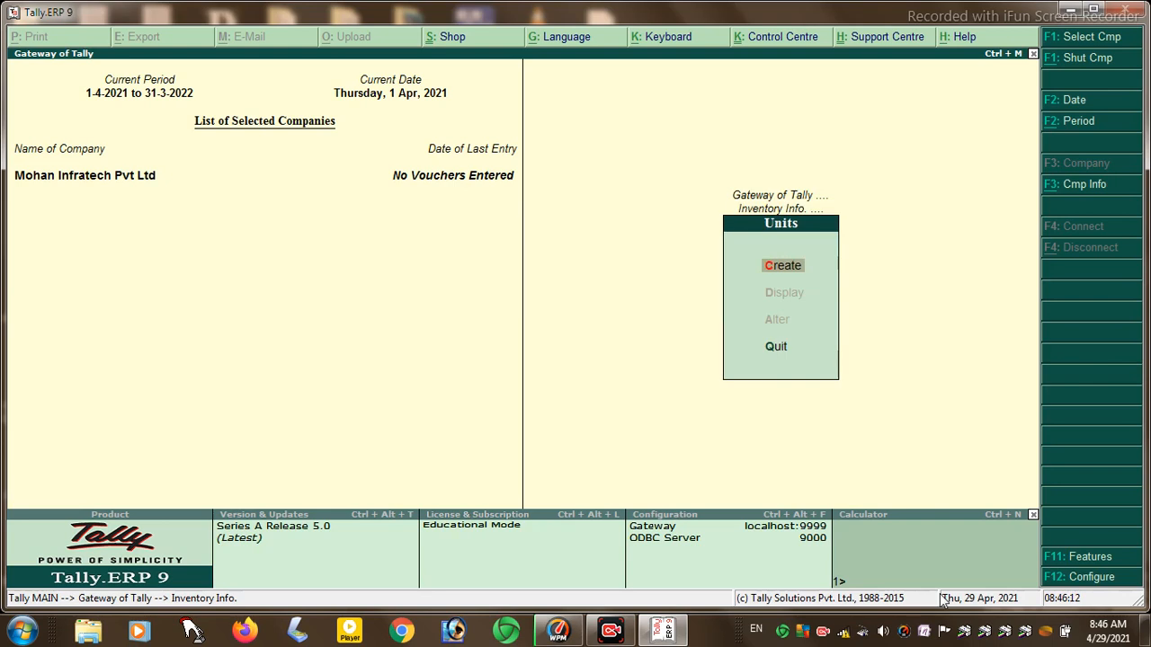
key(Return)
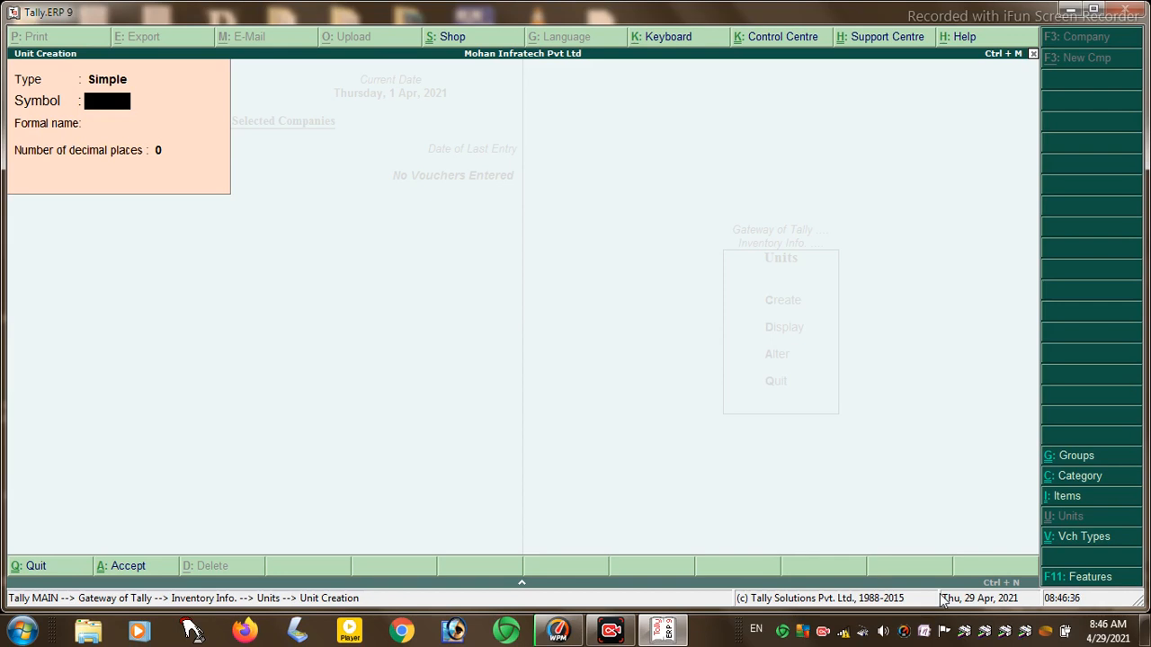
- Create units PCS (PICES) and DOZ (DOZREN) with 0 decimal places
text(PCS)
key(Return)
text(PIC)
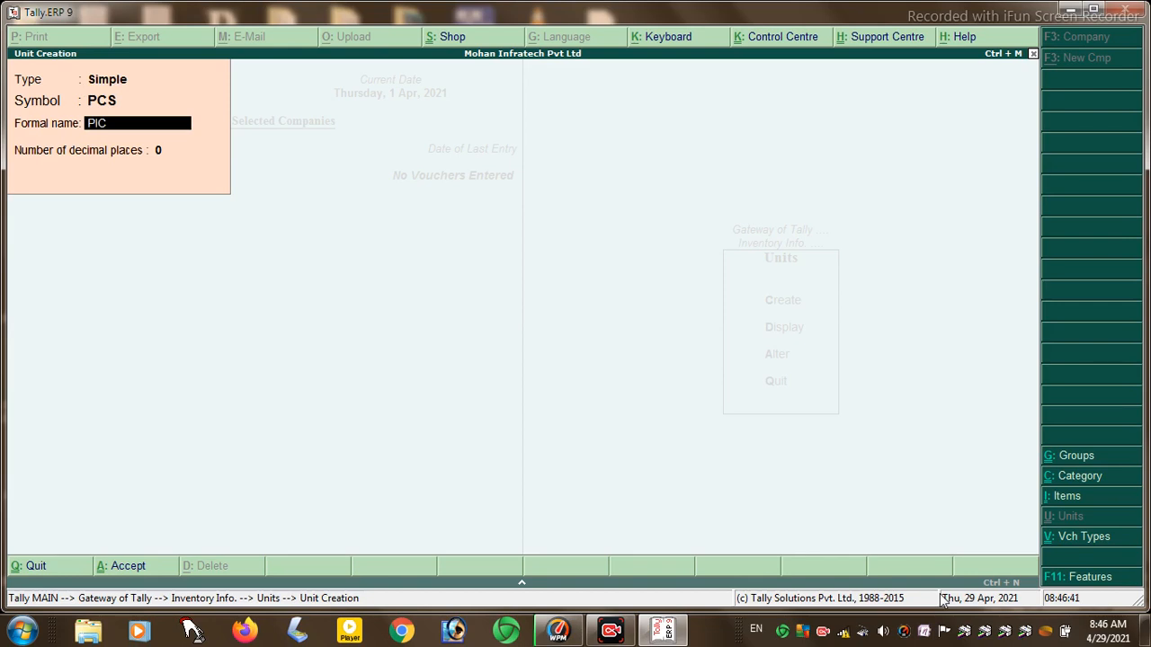
text(ES)
key(Return)
key(Return)
text(DOZ)
key(Return)
text(DOZREN)
key(Return)
key(Return)
key(Return)
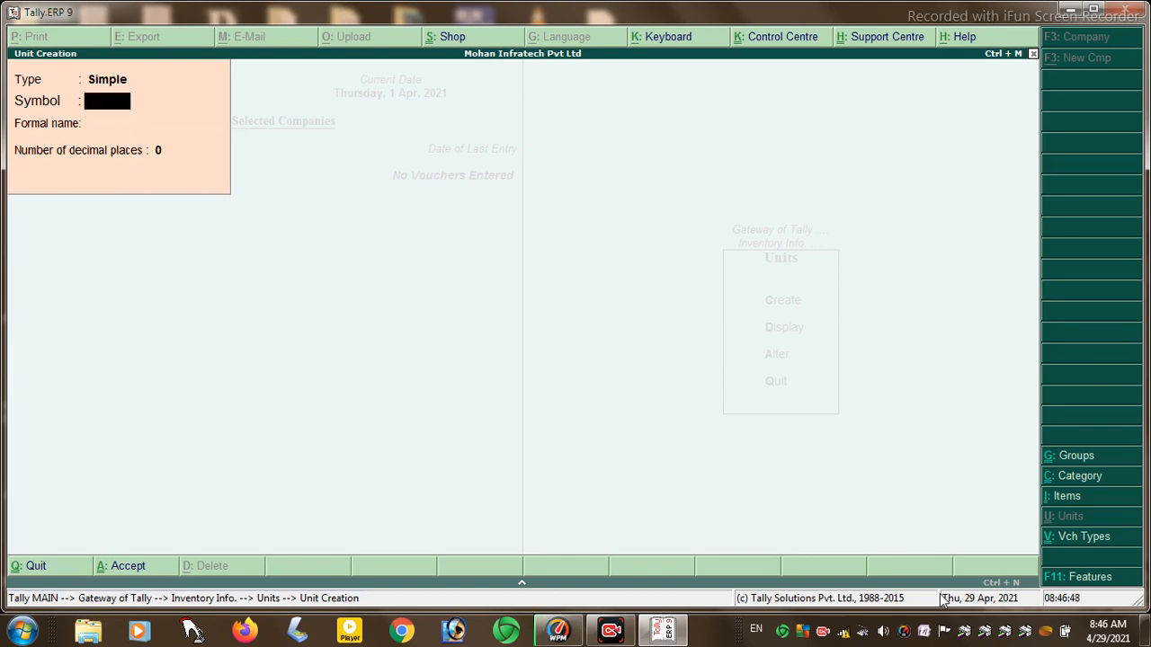
text(MT)
key(Return)
text(MITER)
- Create units MT (MITER) and LT (LITER) with 0 decimal places
key(Return)
key(Return)
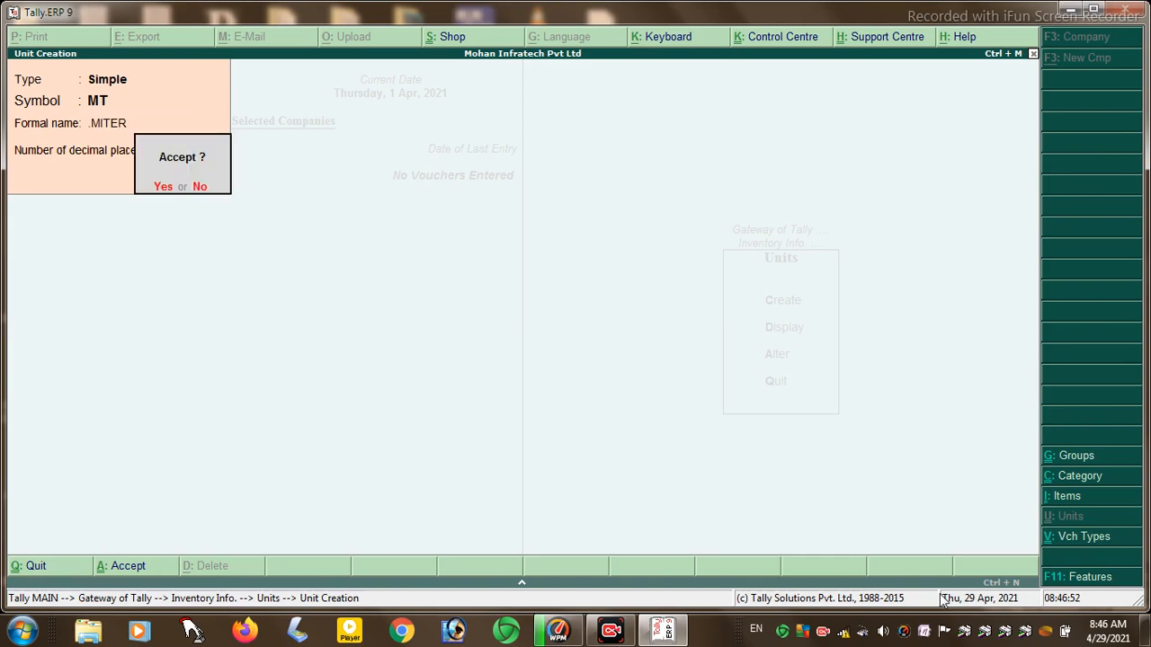
key(Return)
text(LT)
key(Return)
text(LITER)
key(Return)
key(Return)
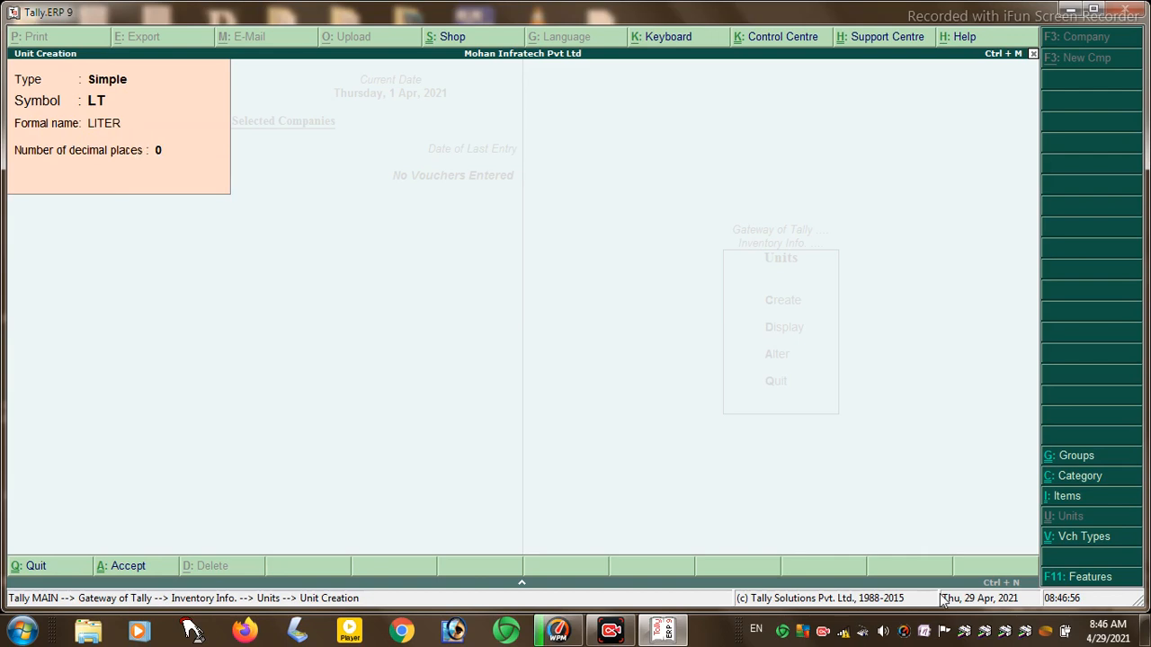
key(Return)
- Create units CM (CENTIMETER) and KG (KILOGRAMM) with 0 decimal places
text(CM)
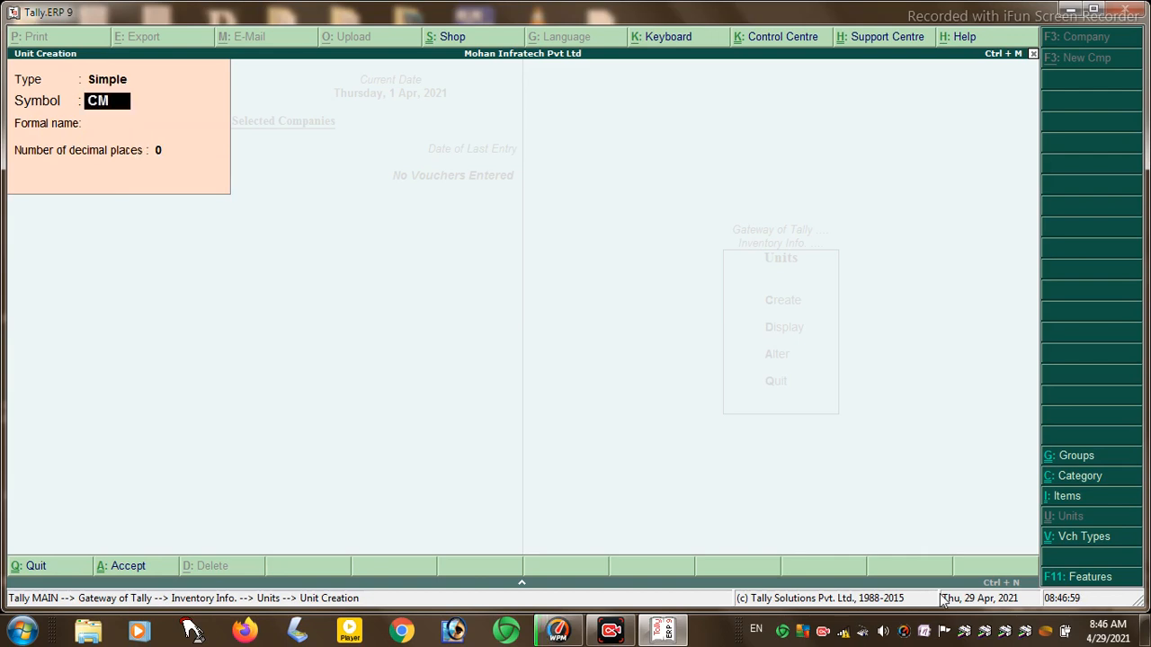
key(Return)
text(CE)
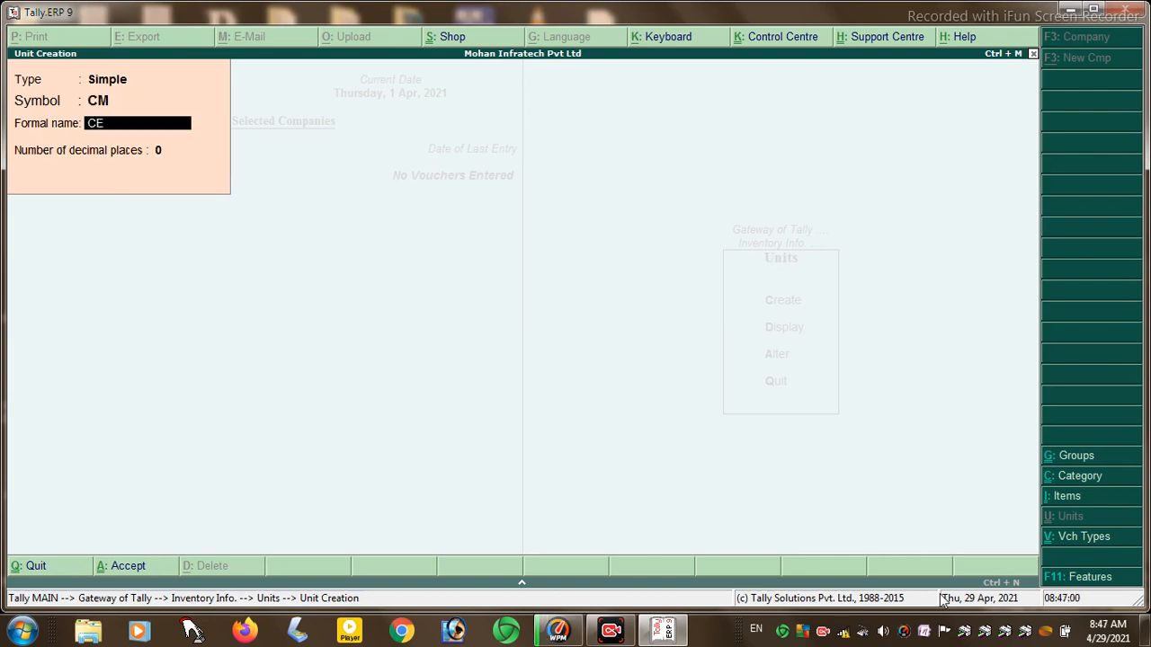
text(NTIMETER)
key(Return)
key(Return)
key(Return)
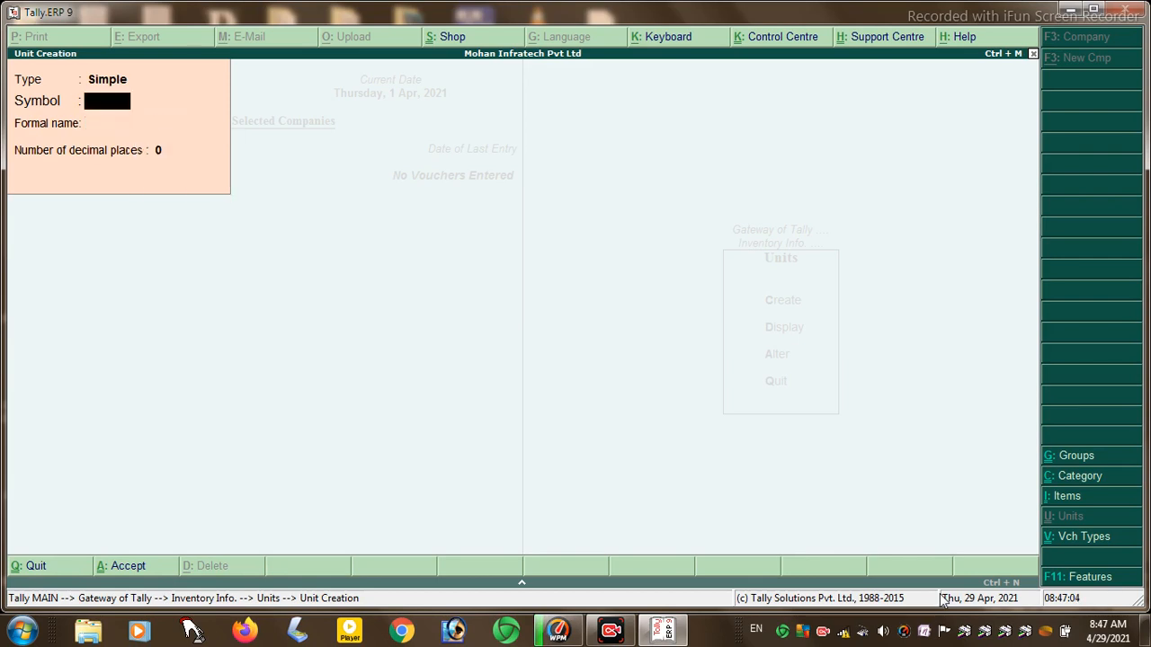
text(KG)
key(Return)
text(KILOGRAMM)
key(Return)
key(Return)
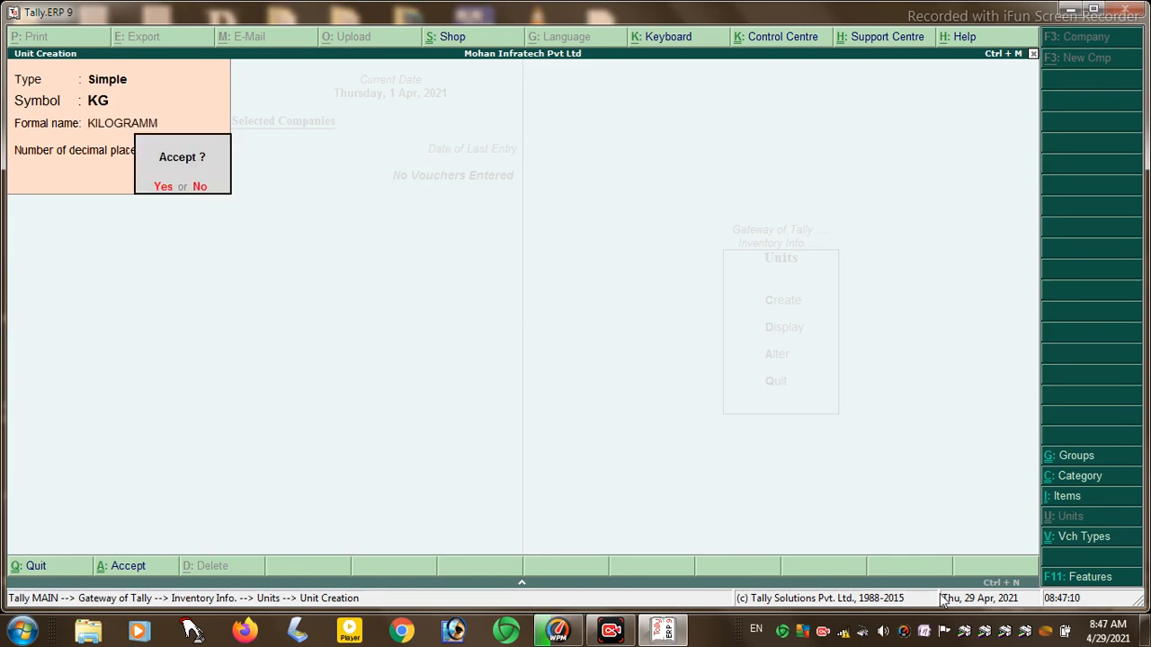
key(Return)
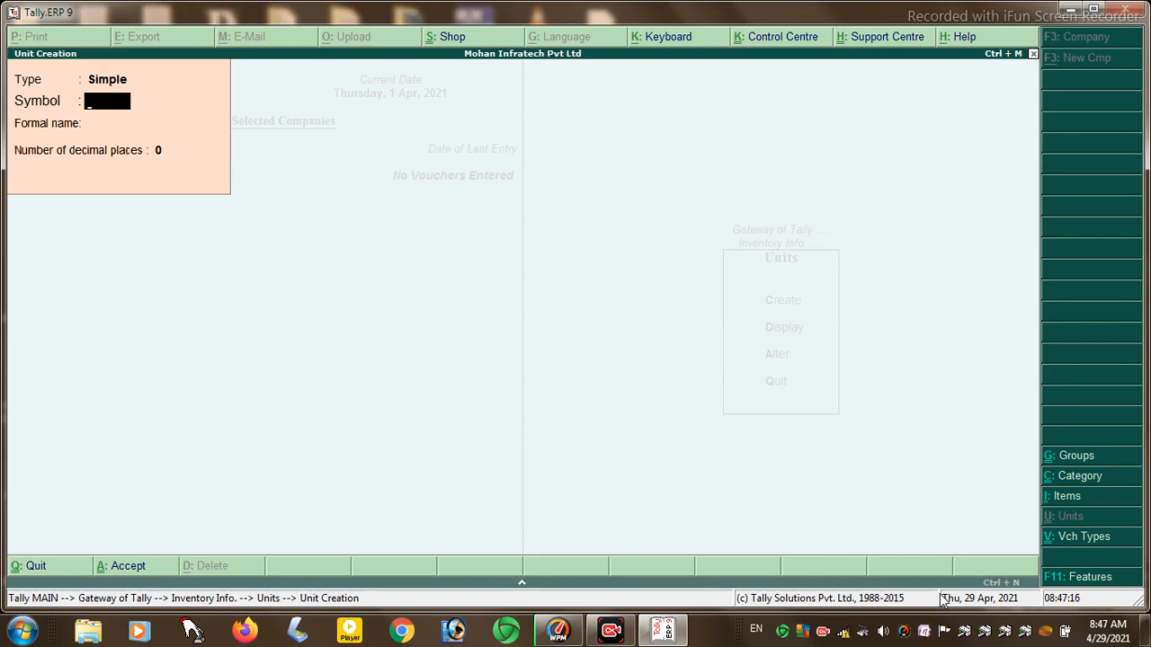
- Create unit GM with formal name GRAMM, correcting the mistyped GM3 and GRAMM3
text(GM3)
key(Return)
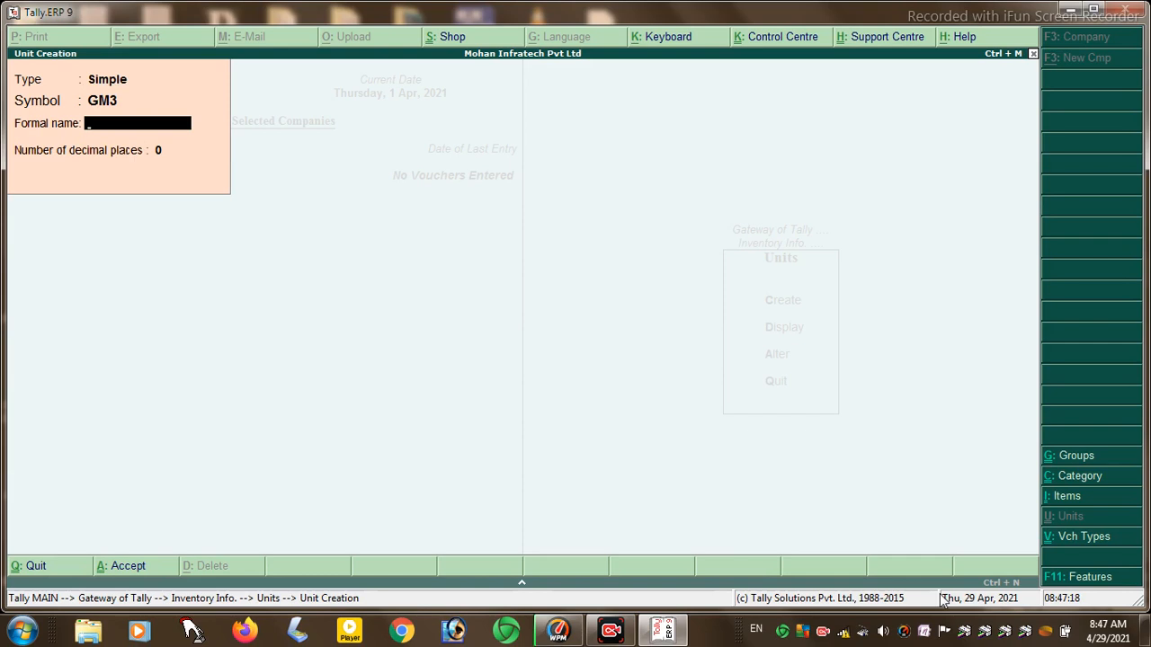
key(BackSpace)
text(GM)
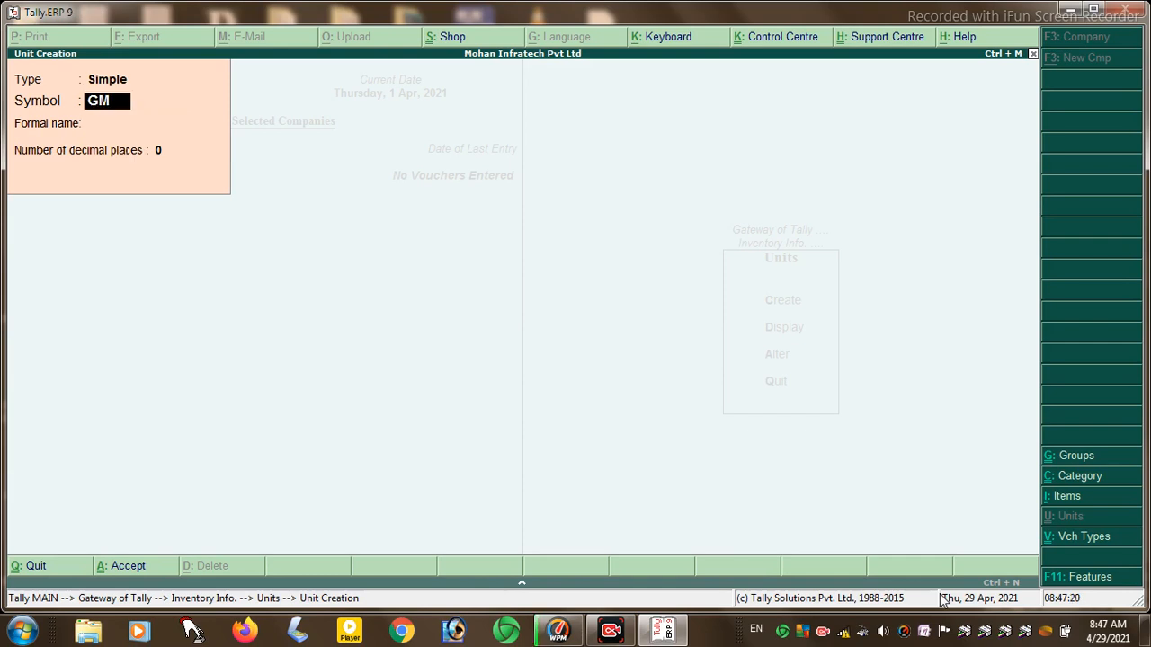
key(Return)
text(GRAMM3)
key(Return)
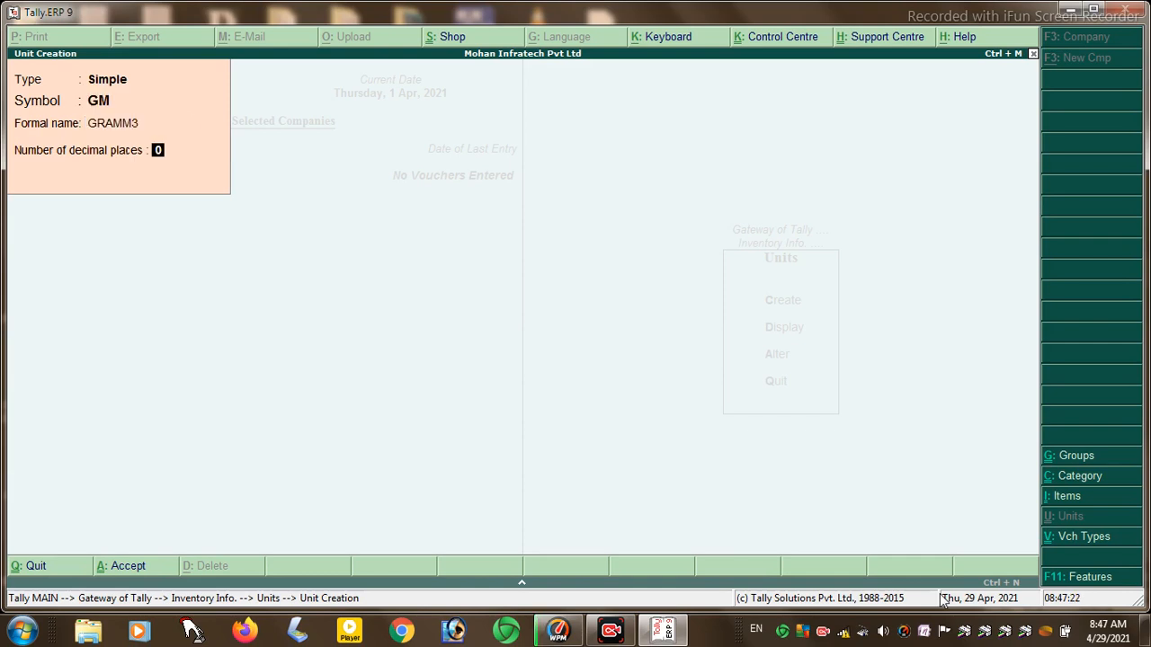
key(Return)
key(n)
key(Return)
key(Return)
key(Return)
key(Return)
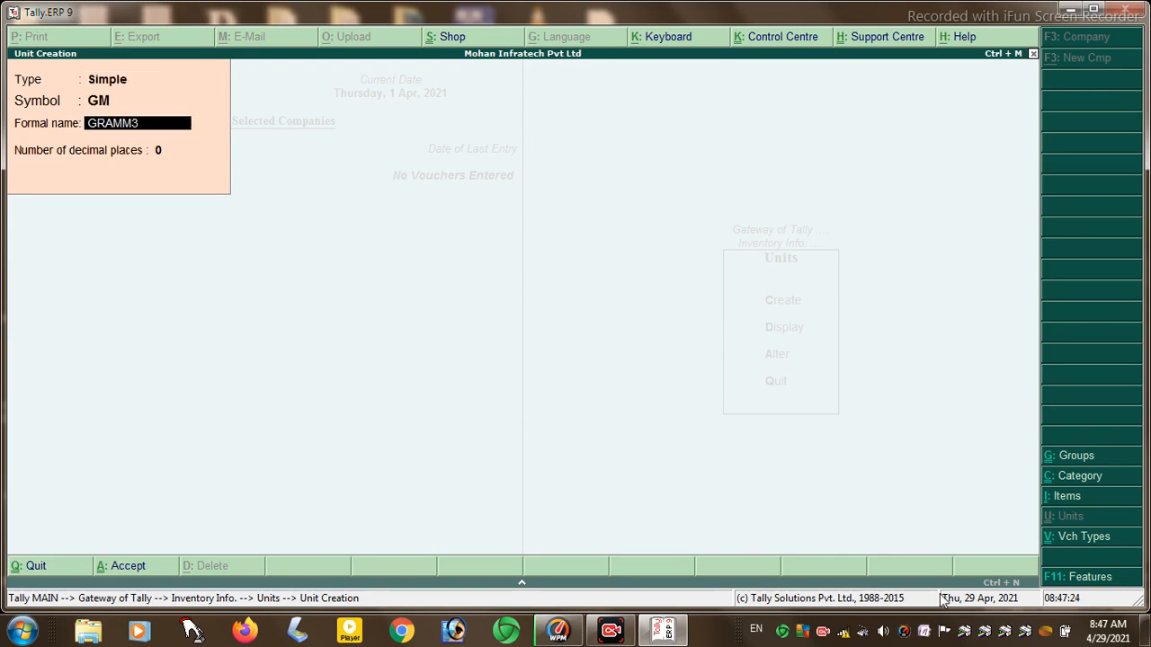
key(y)
key(Return)
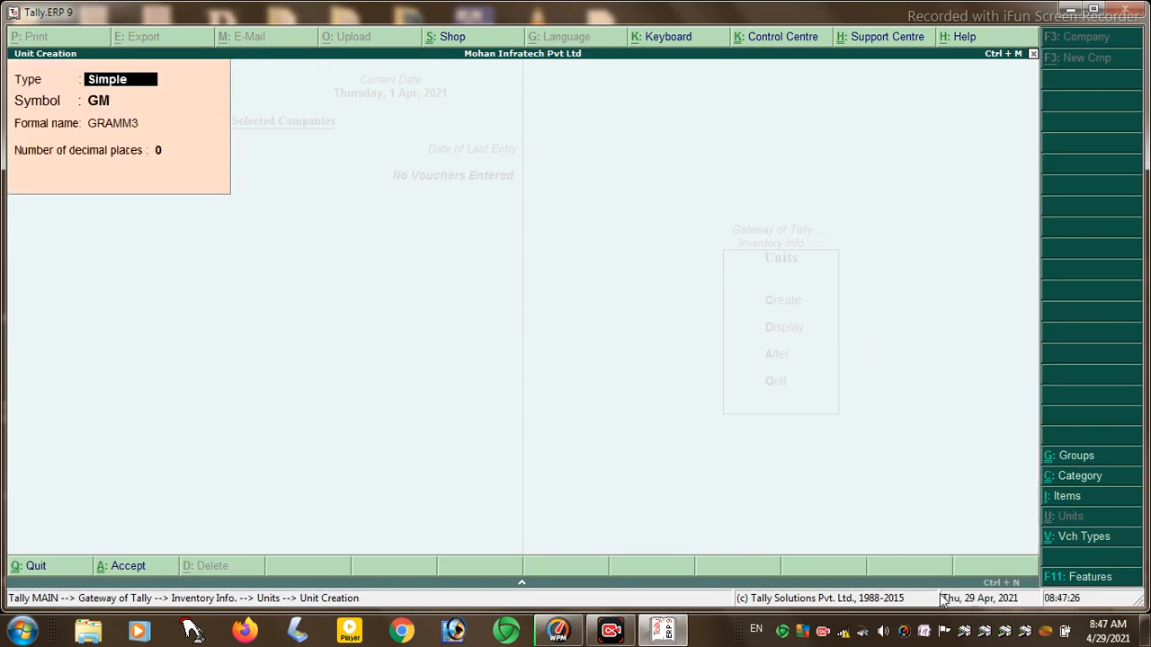
key(Return)
key(Return)
text(GRAMM)
key(Return)
key(Return)
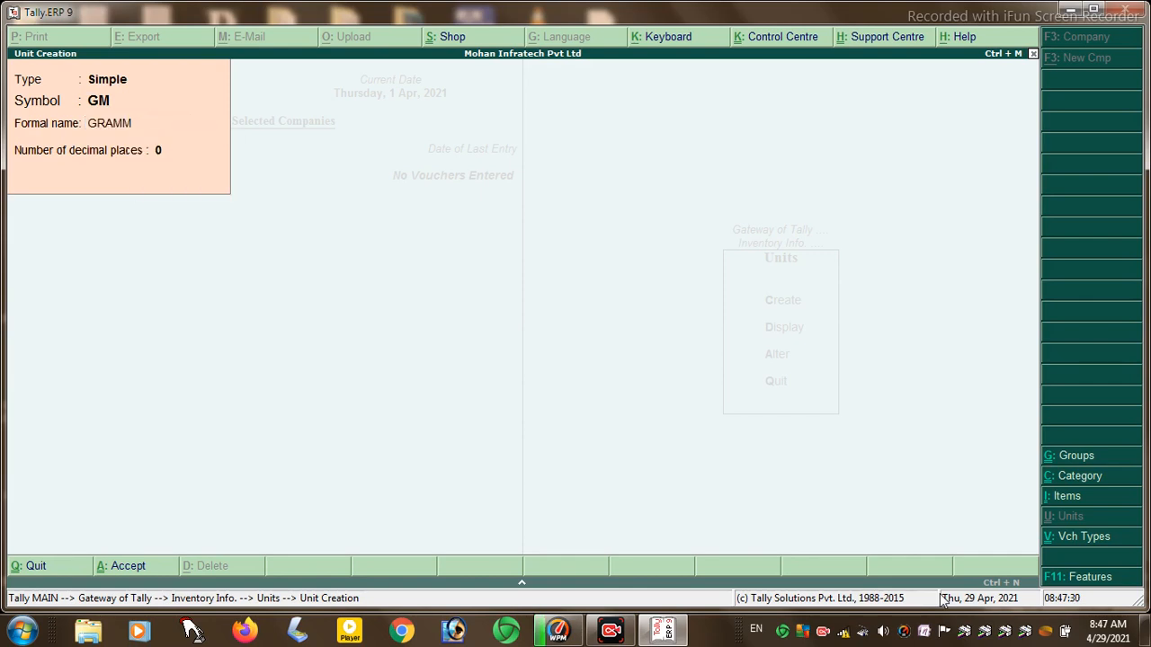
key(y)
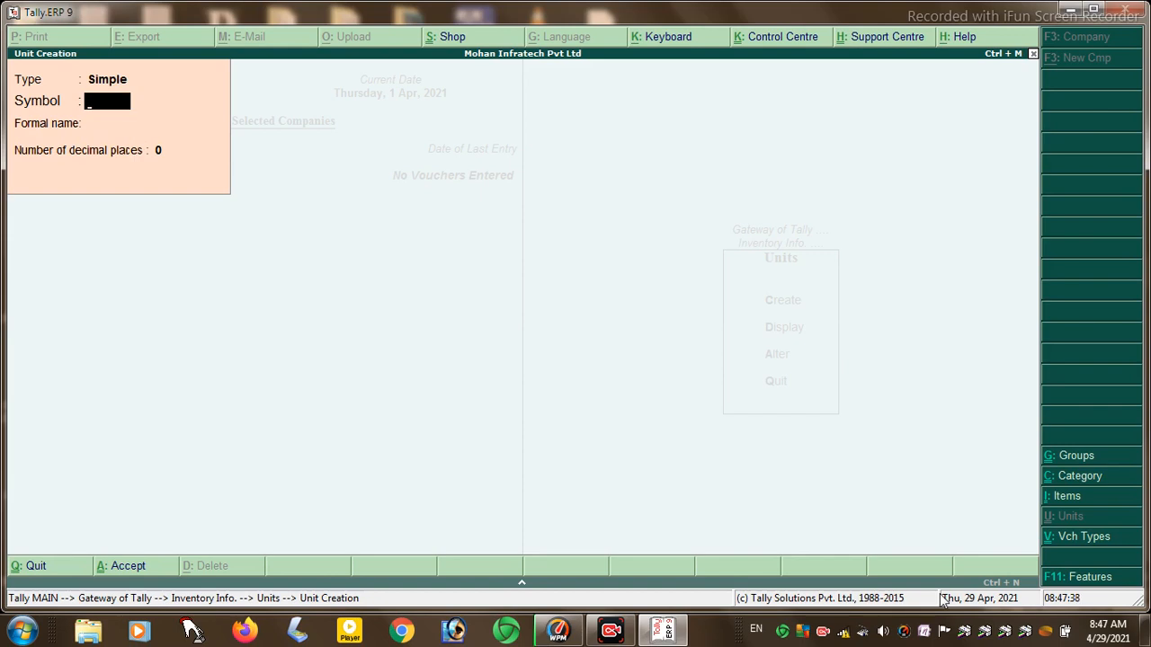
- Create the compound unit DOZ of 12 PCS
key(BackSpace)
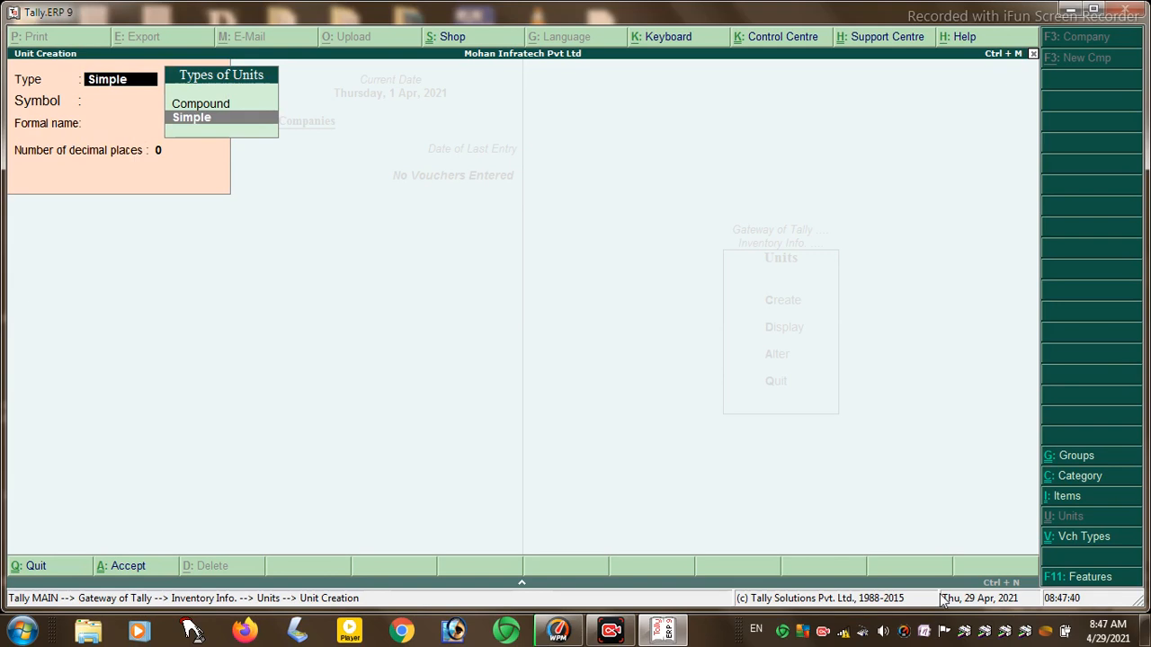
key(Up)
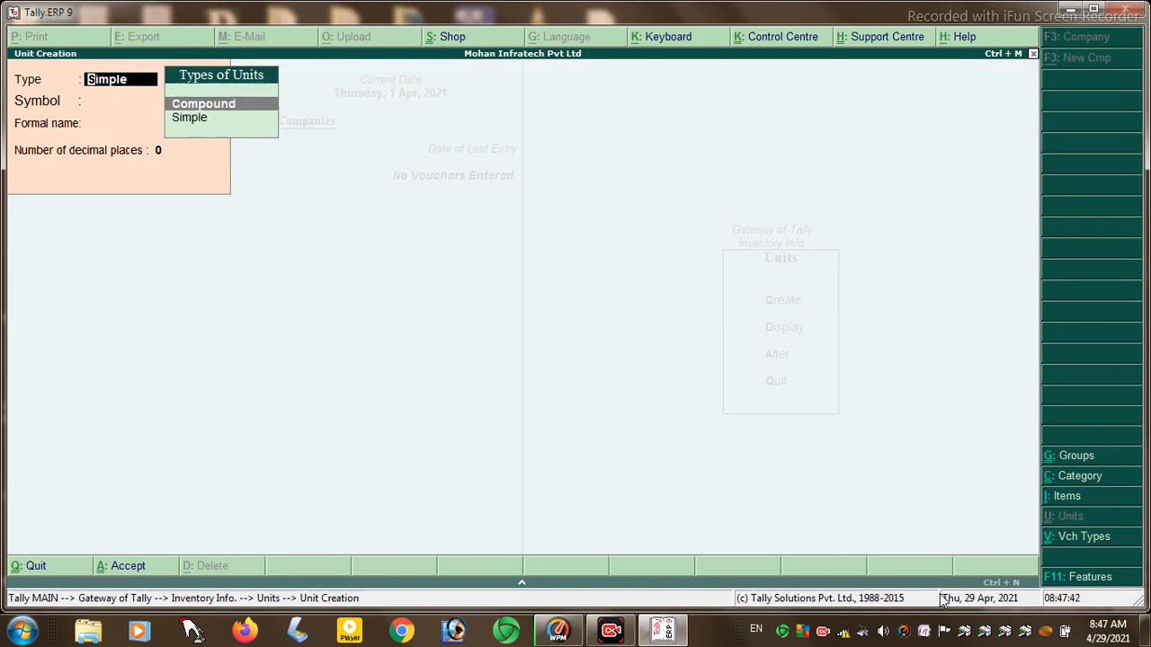
key(Return)
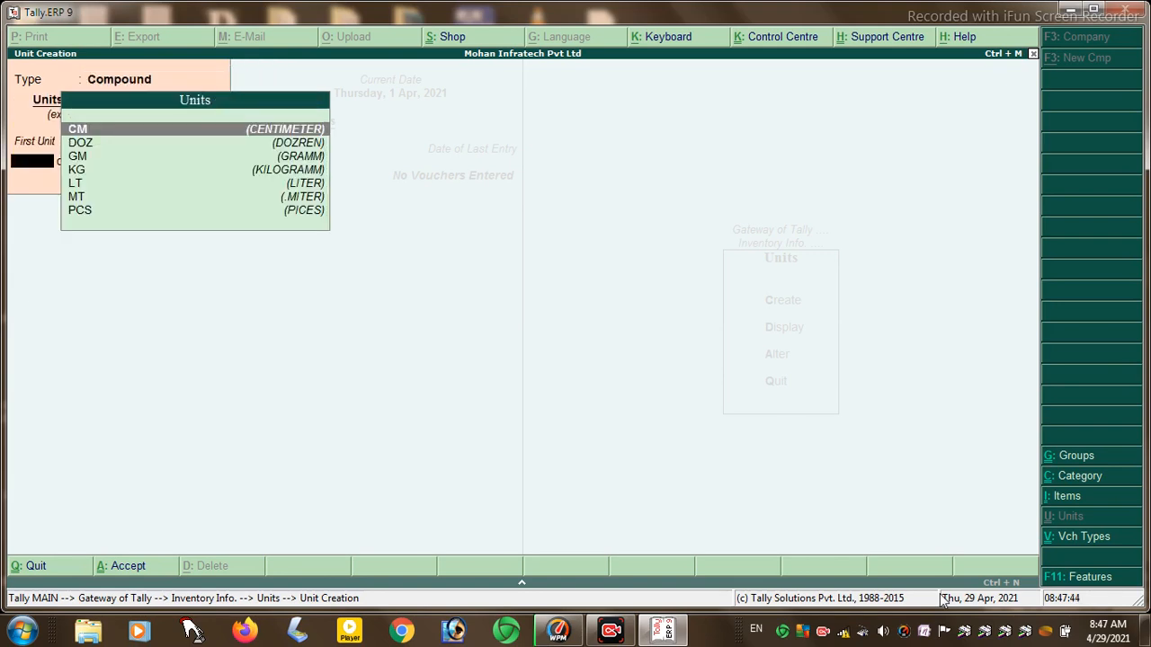
key(Down)
key(Return)
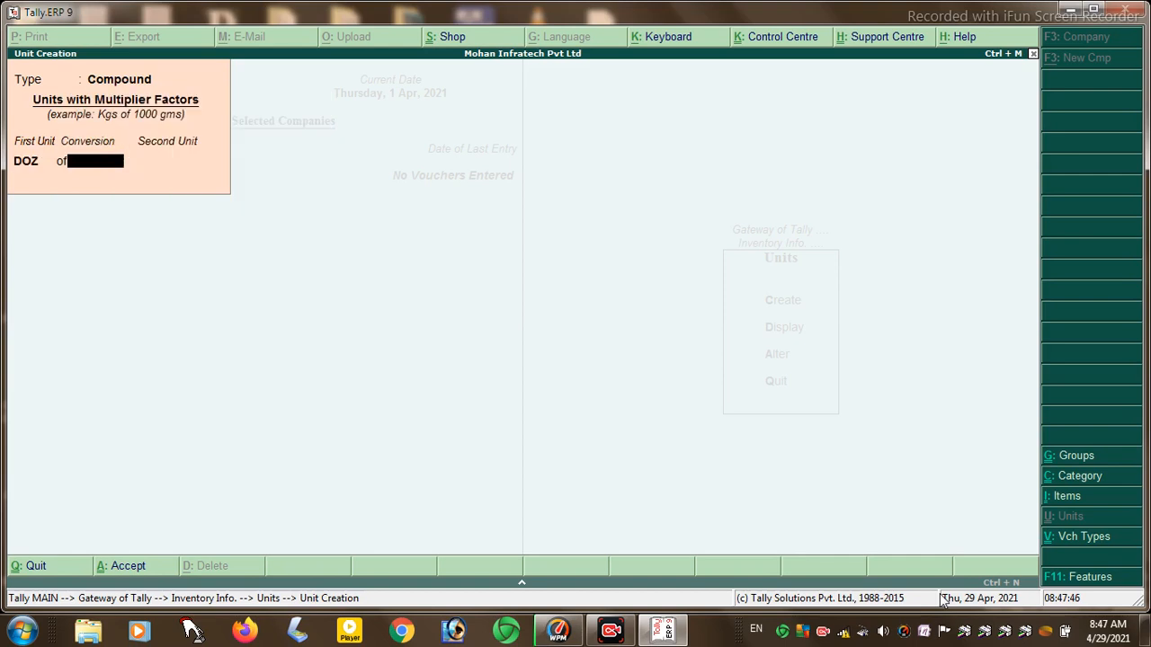
text(12)
key(Return)
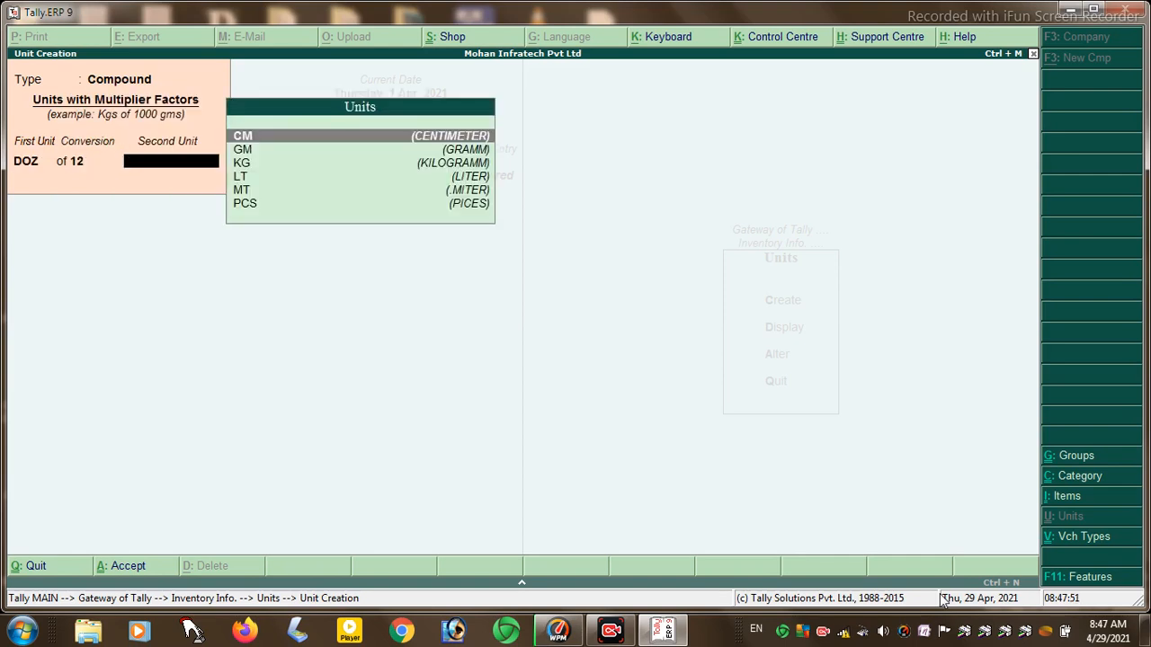
key(Down)
key(Down)
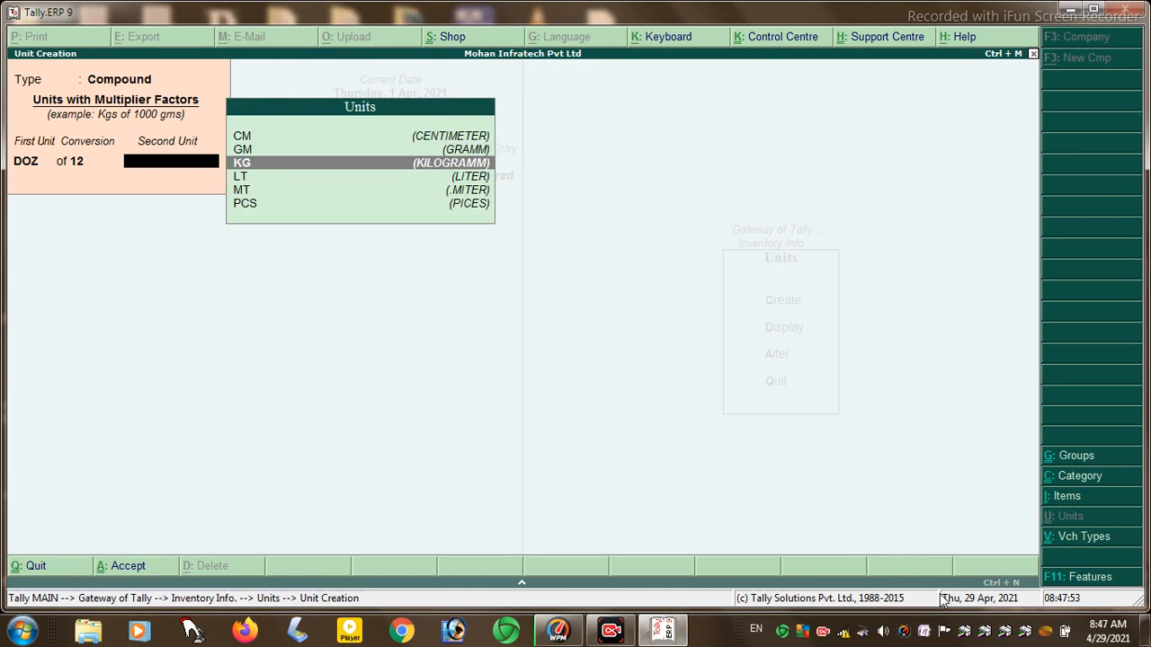
key(Down)
key(Down)
key(Down)
key(Return)
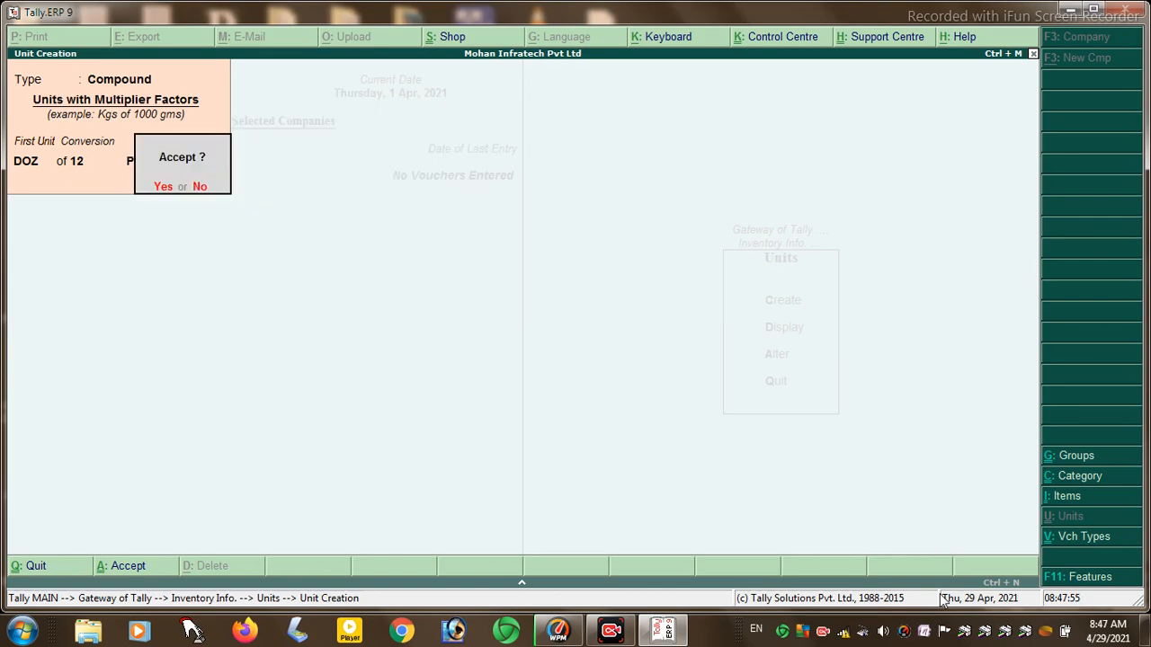
key(Return)
key(Return)
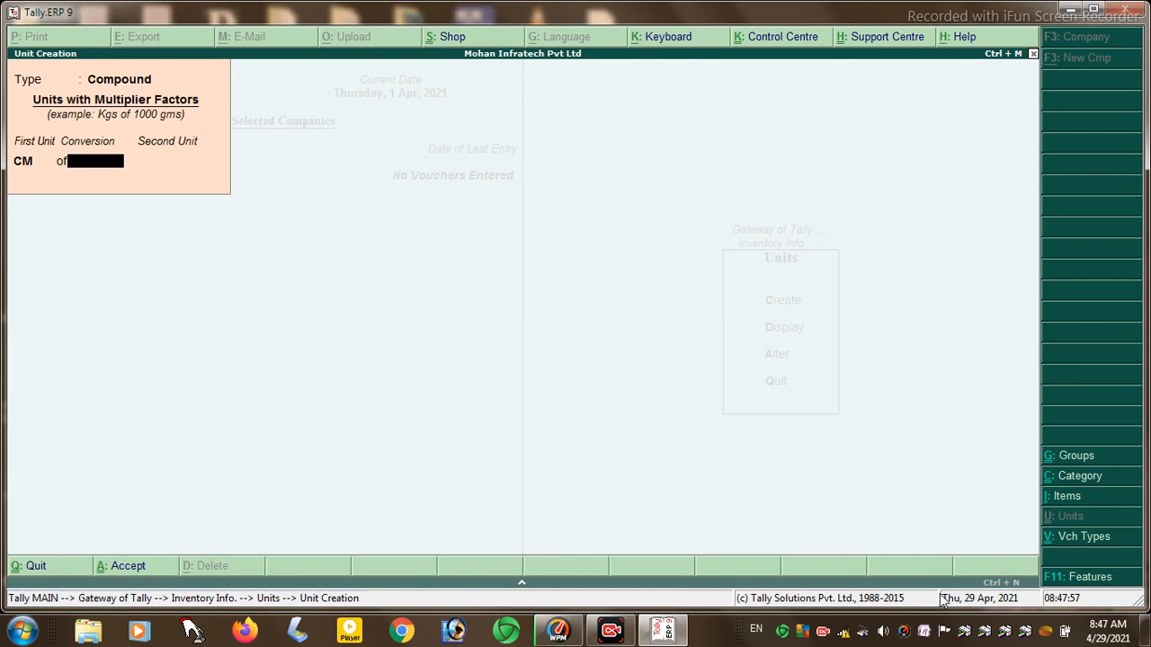
- Create the compound unit MT of 100 CM
key(BackSpace)
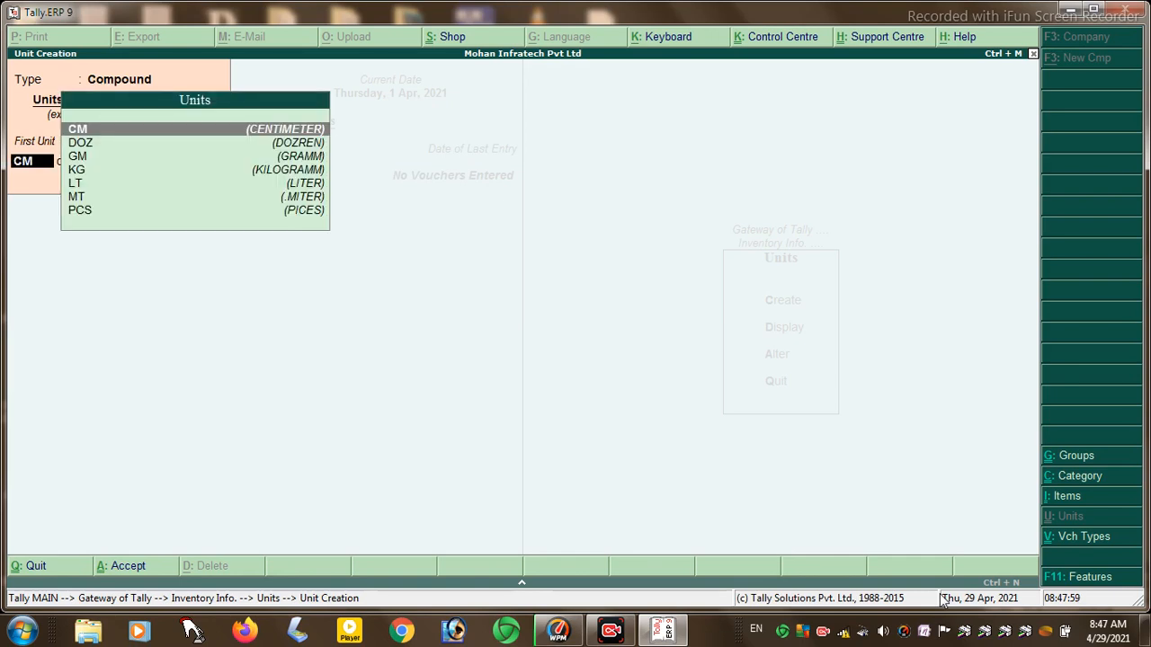
text(M)
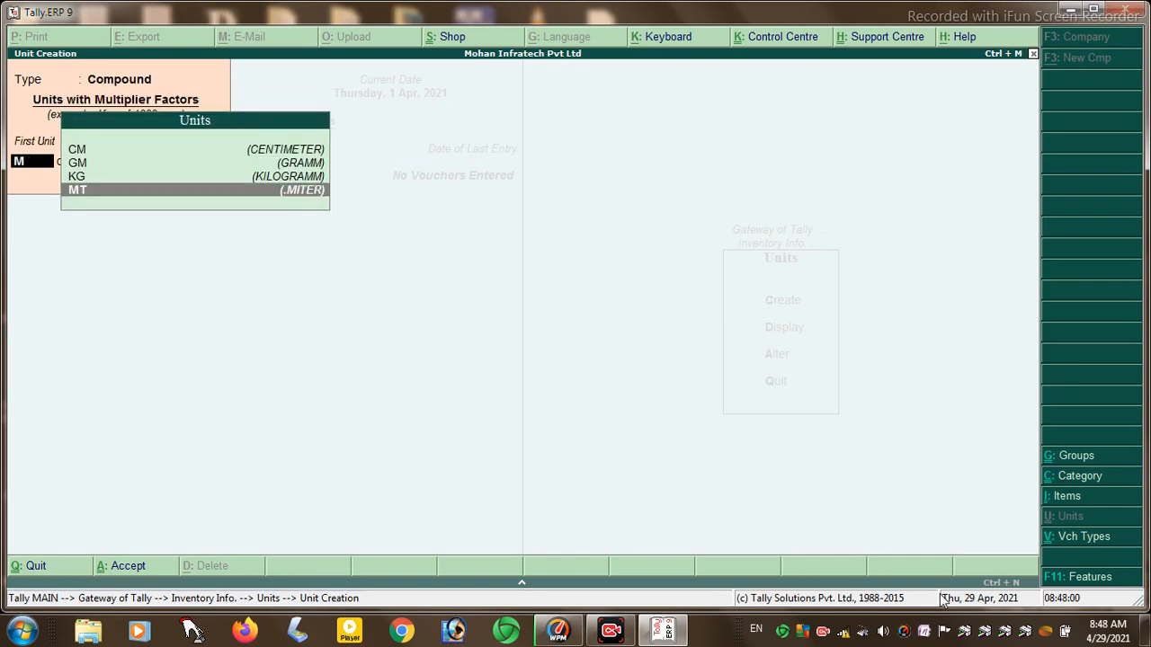
key(Return)
text(100)
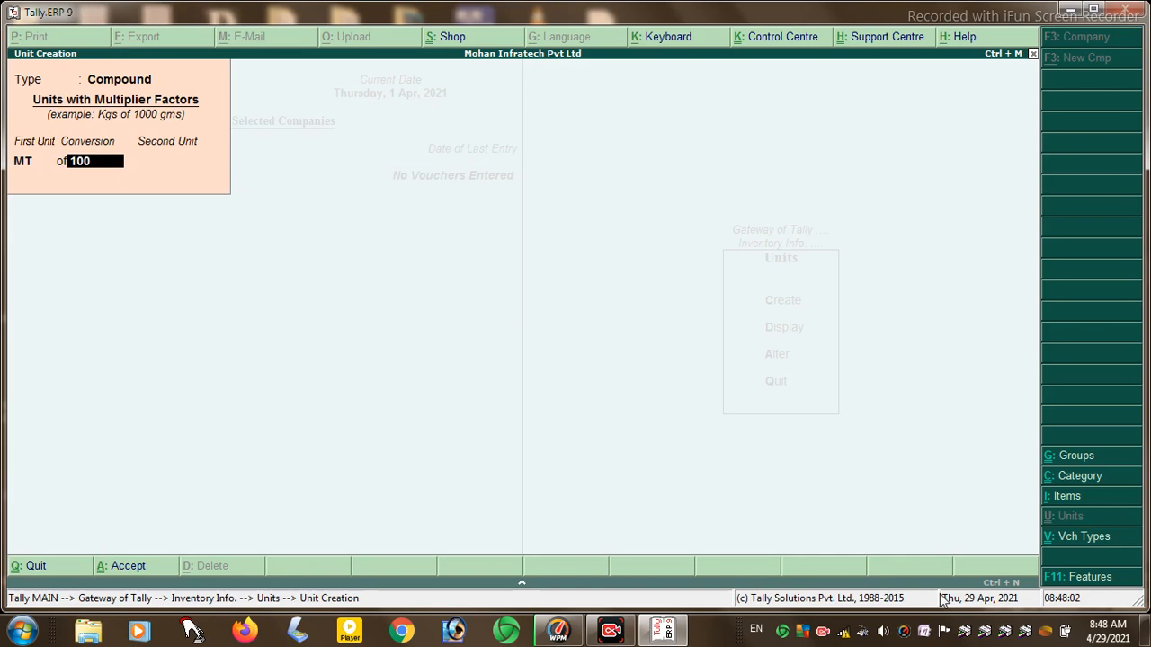
key(Return)
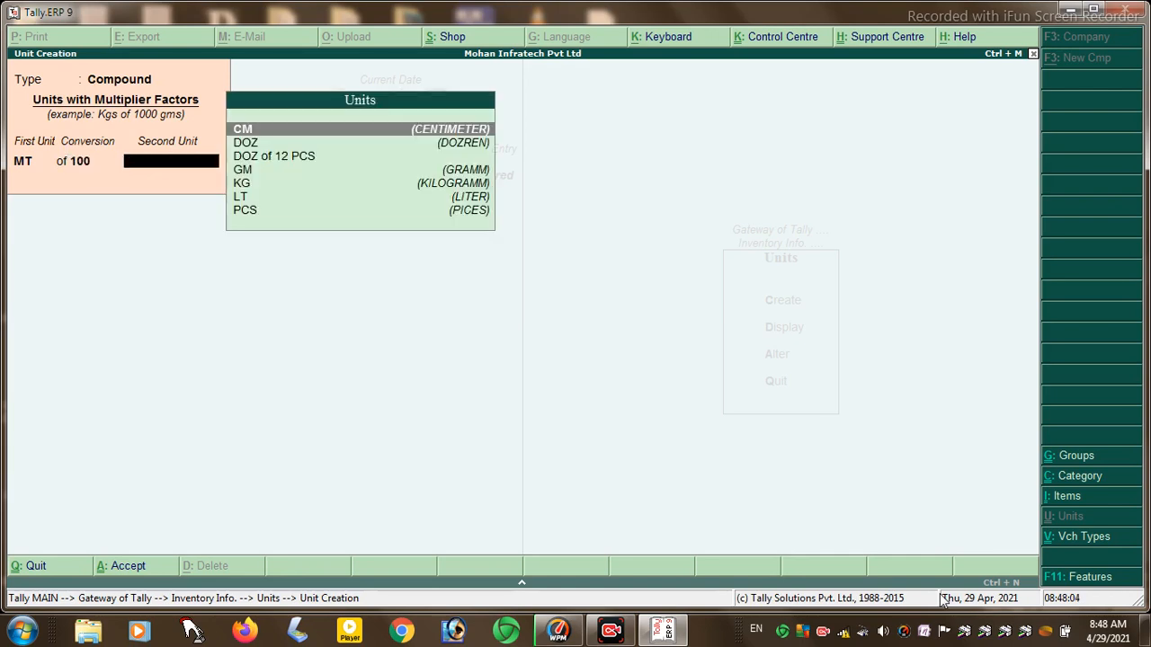
key(Return)
key(Return)
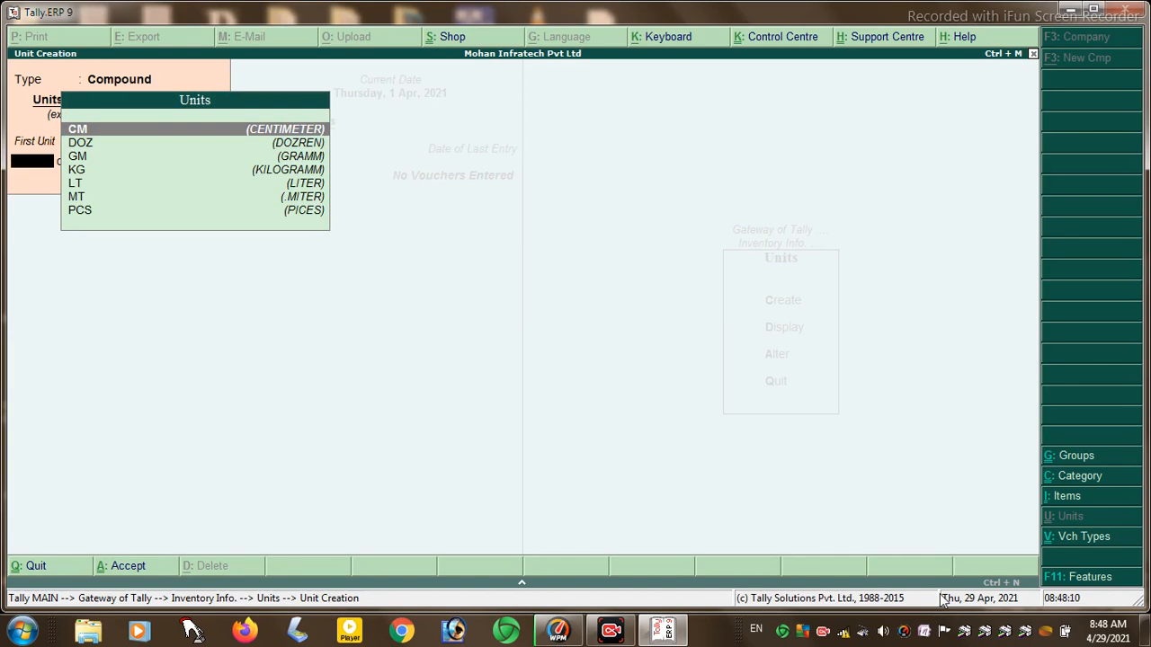
- Create the compound unit KG of 1000 GM and quit Unit Creation
text(KG)
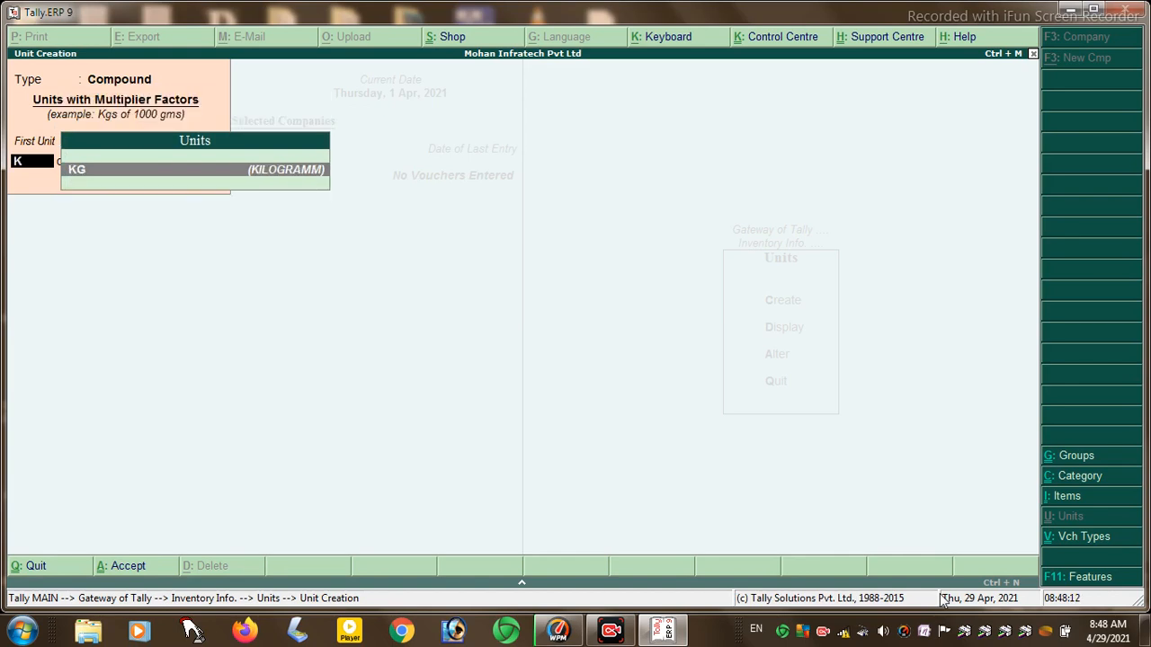
key(Return)
text(1000)
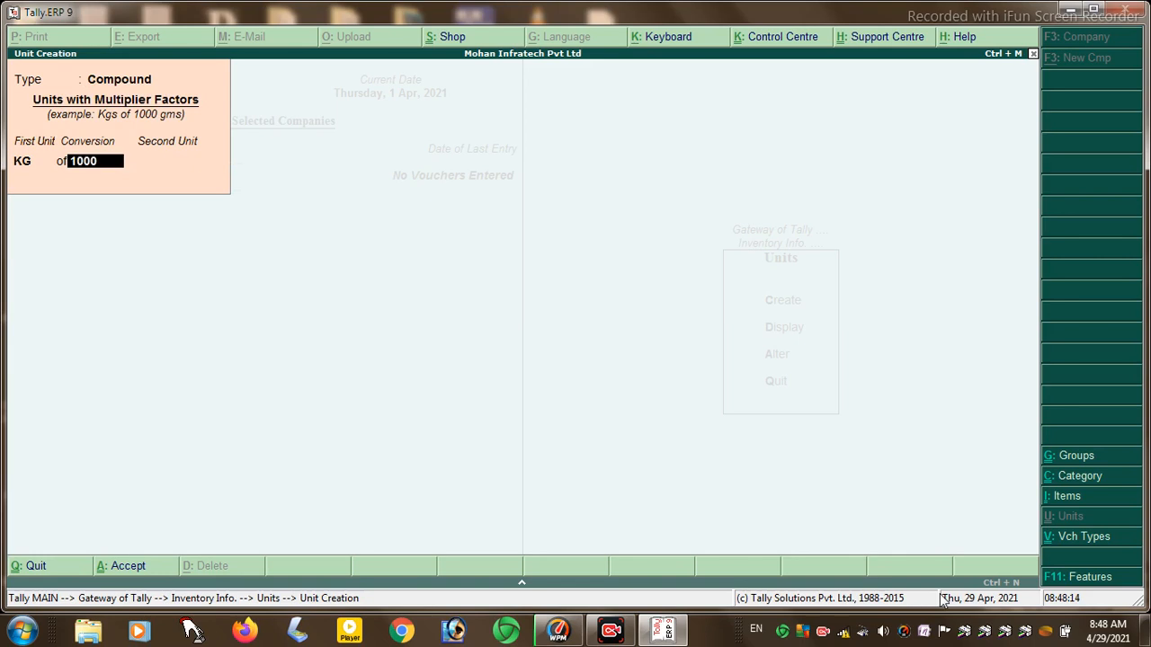
key(Return)
text(G)
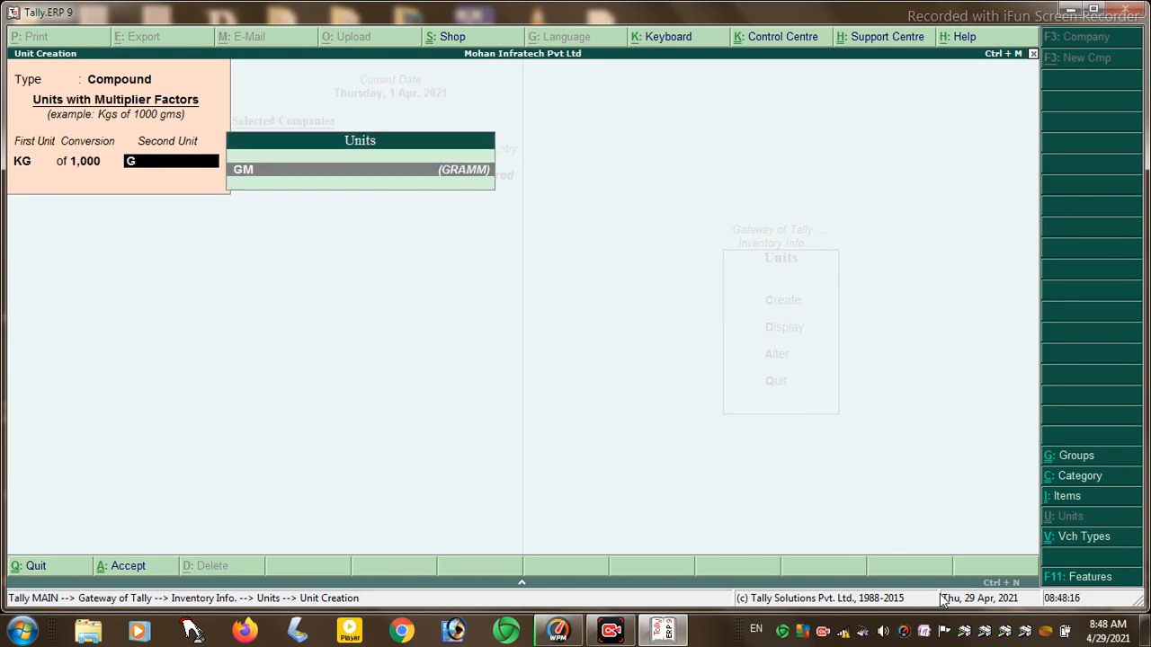
key(Return)
key(Return)
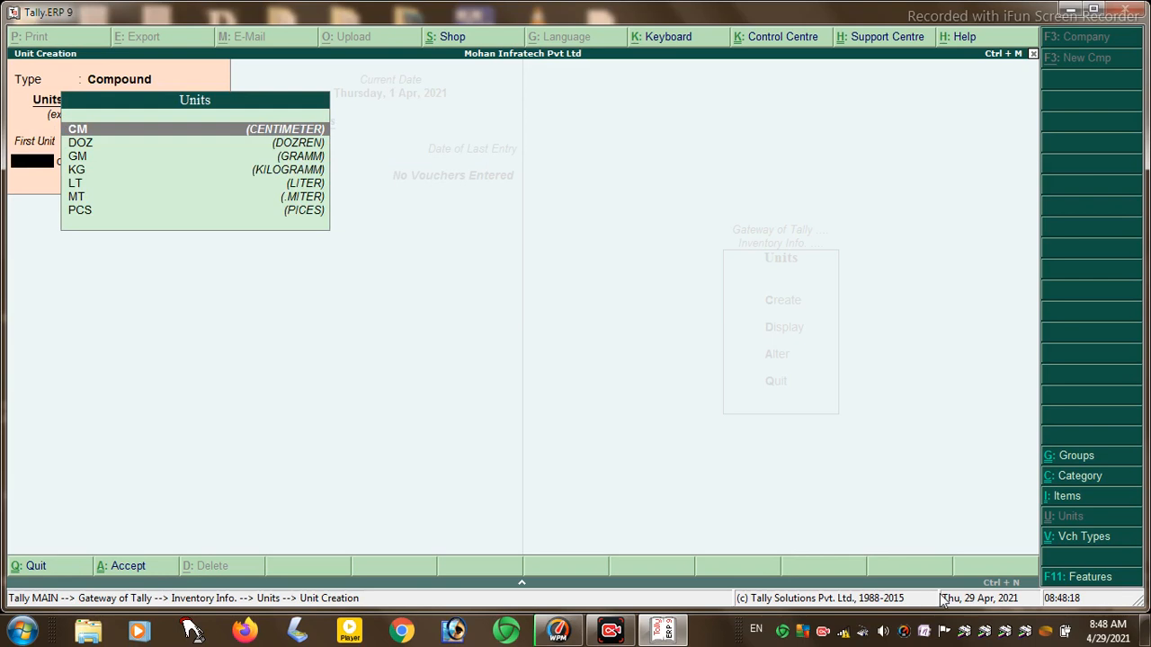
key(Escape)
key(Return)
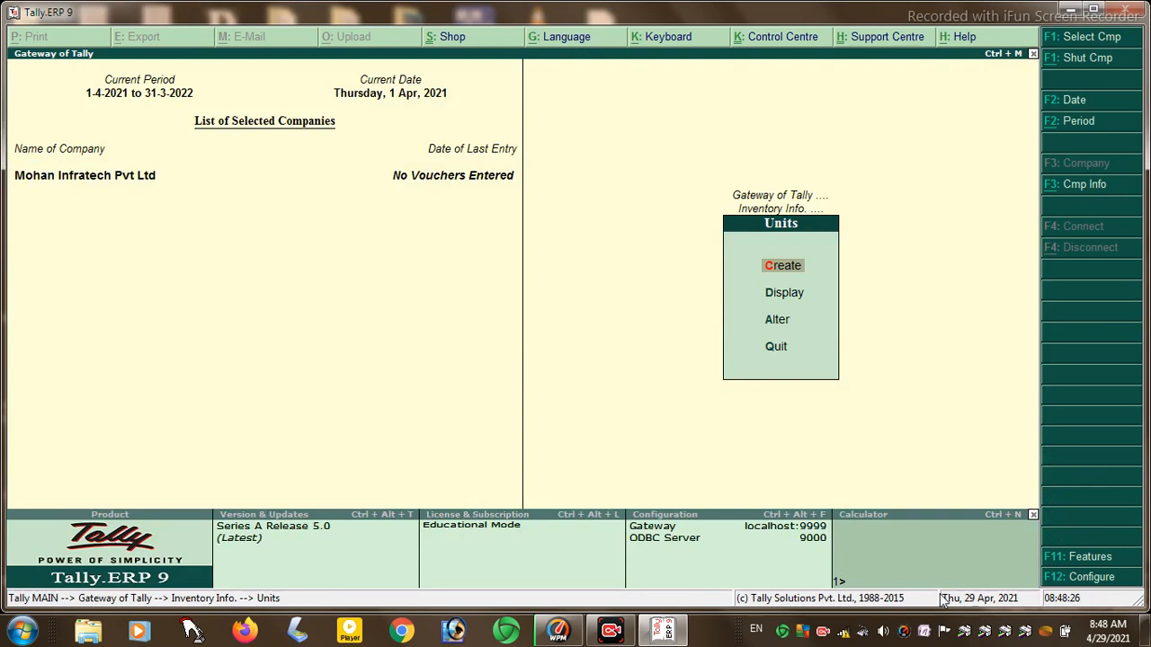
- Display the units list to verify the new compound units, then return to Inventory Info
key(Down)
key(Return)
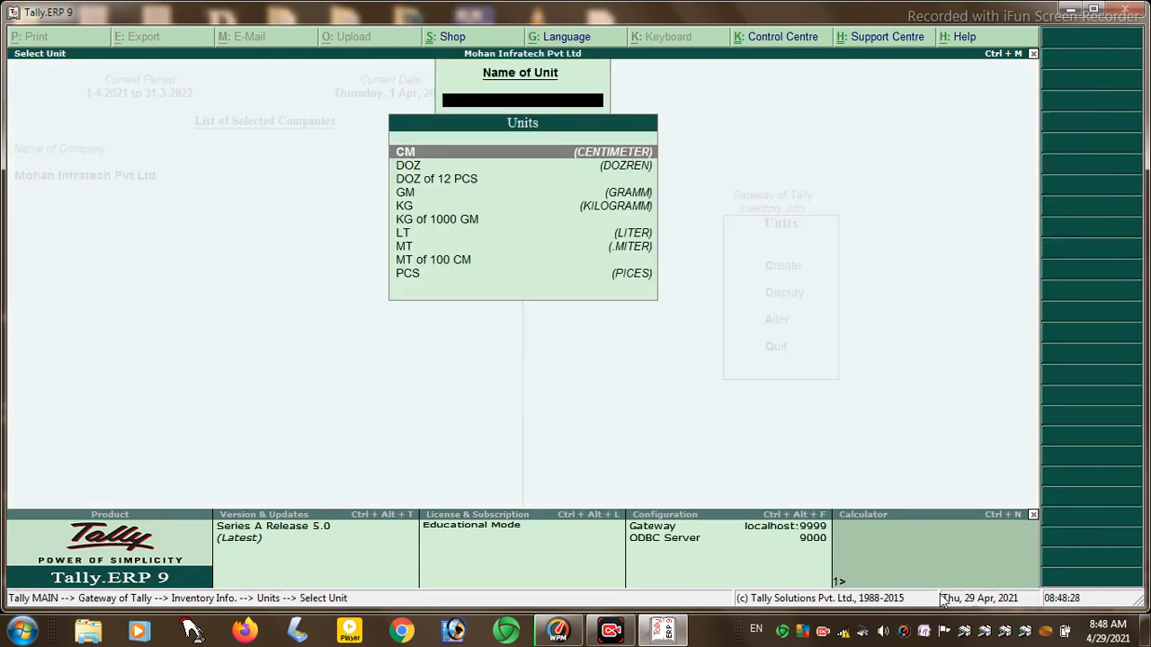
key(Escape)
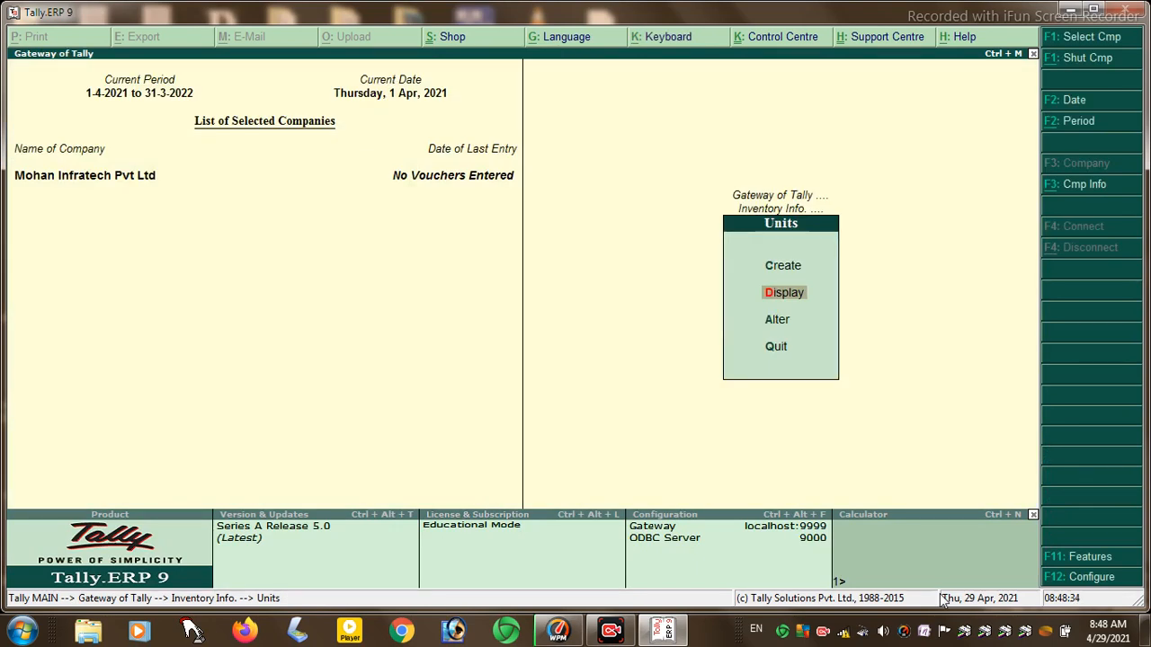
key(Escape)
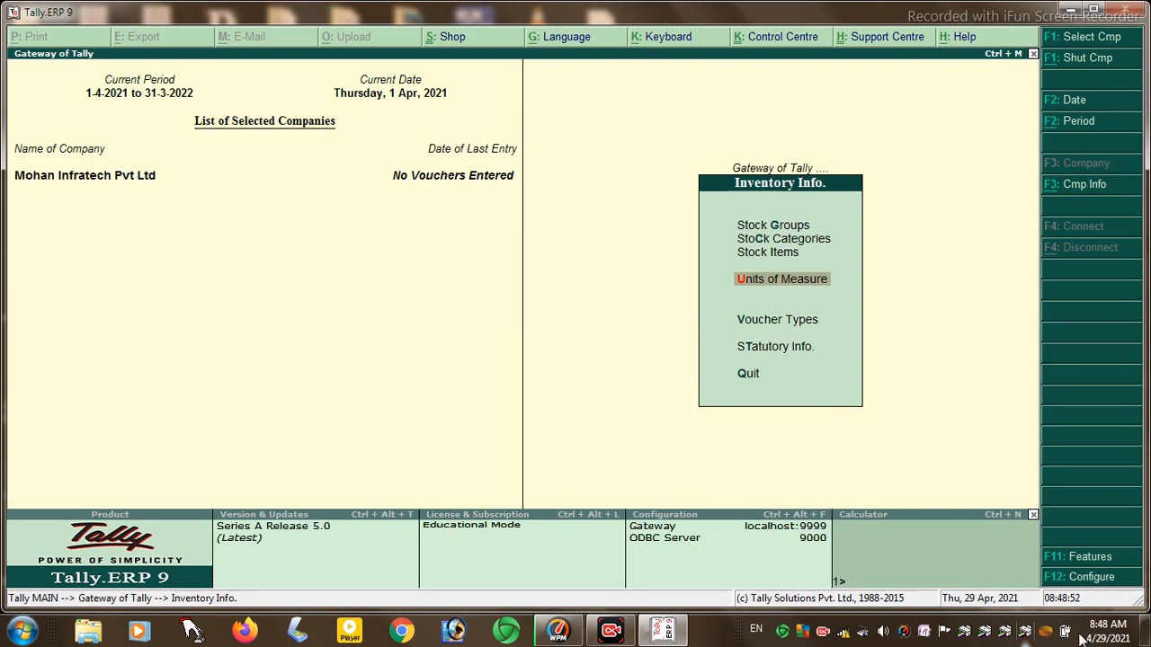
- Set Allow job order processing to Yes in F11 Inventory Features, enabling locations and material in/out
click(1080, 561)
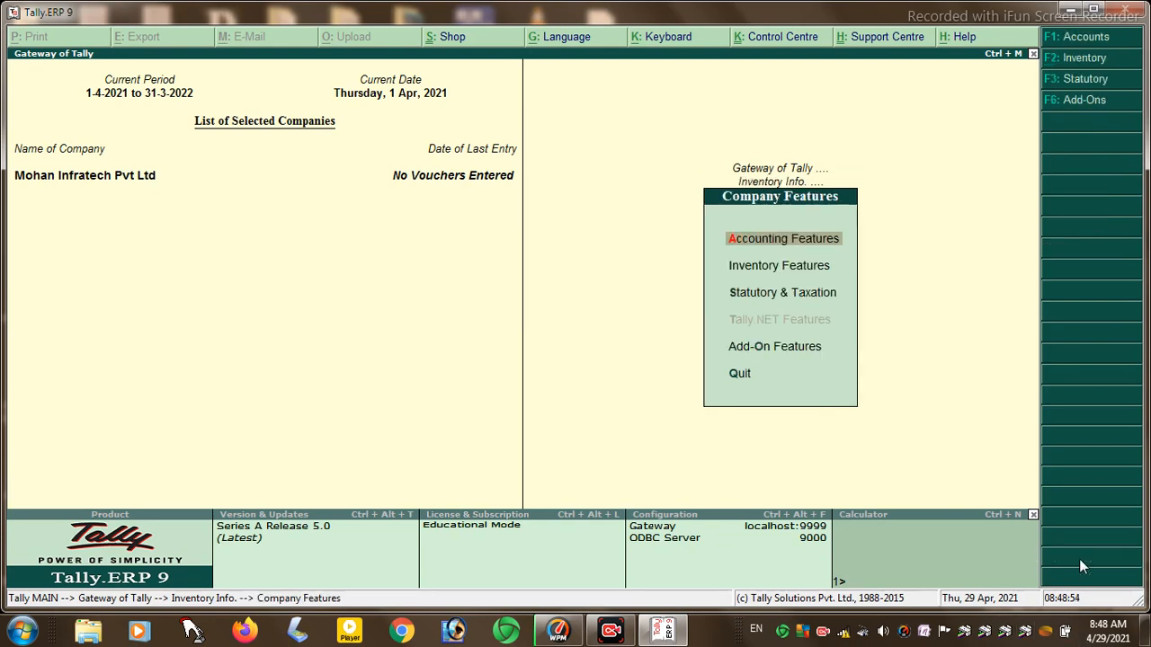
click(761, 264)
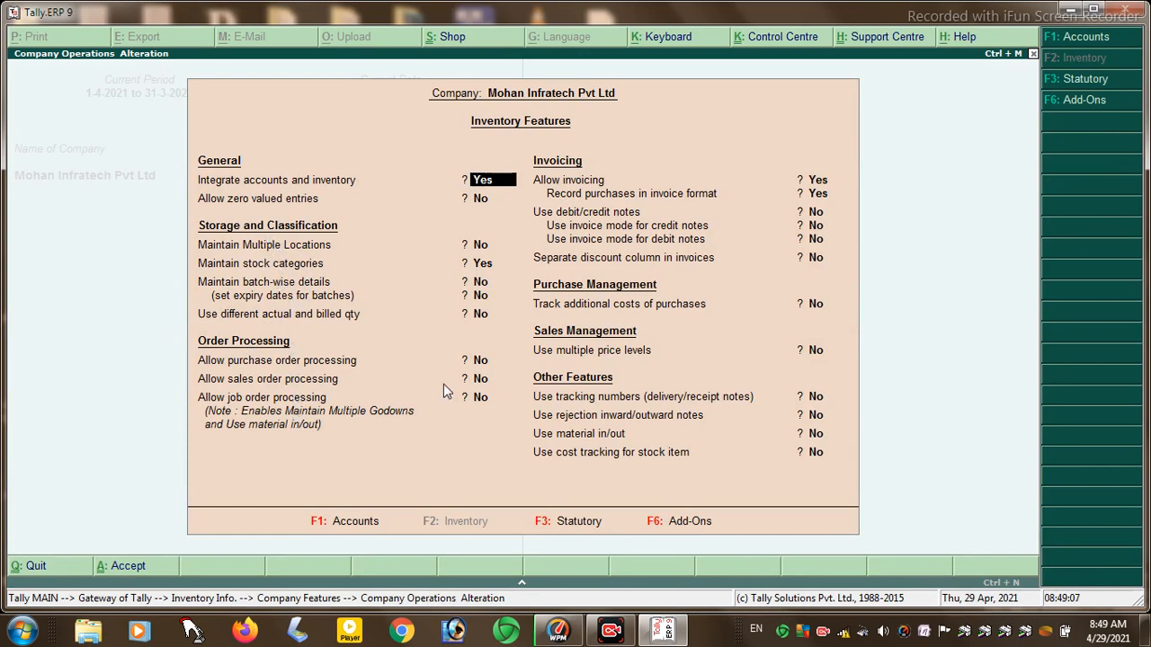
key(Return)
key(Return)
key(Return)
key(Return)
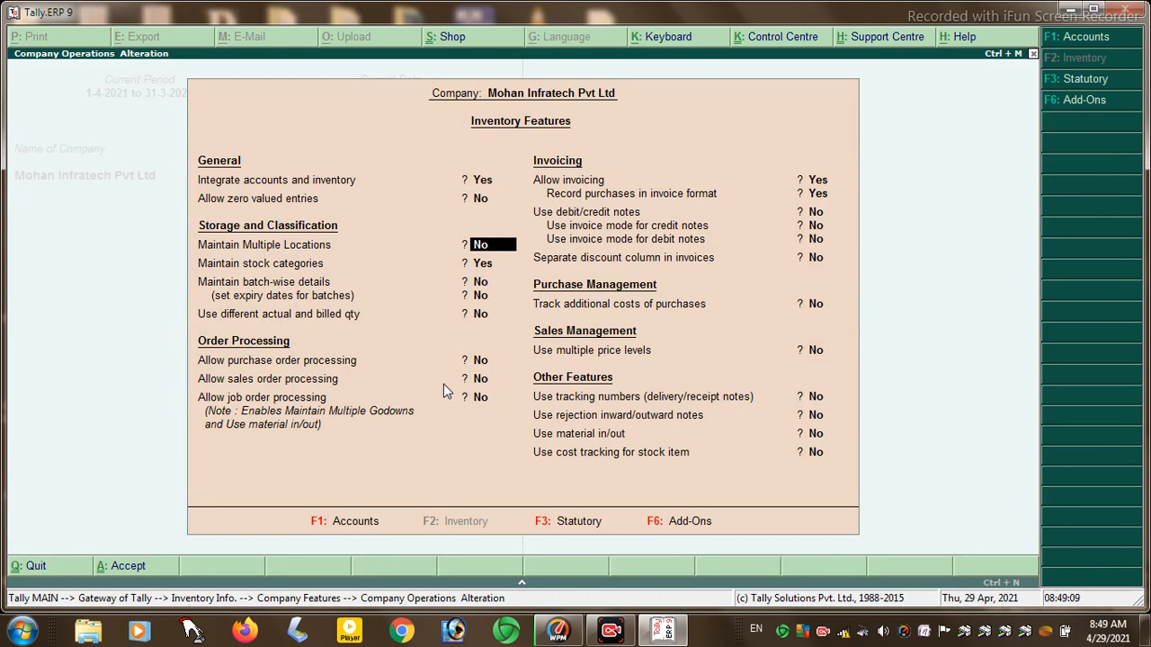
key(Return)
key(Return)
key(Return)
key(Return)
key(Return)
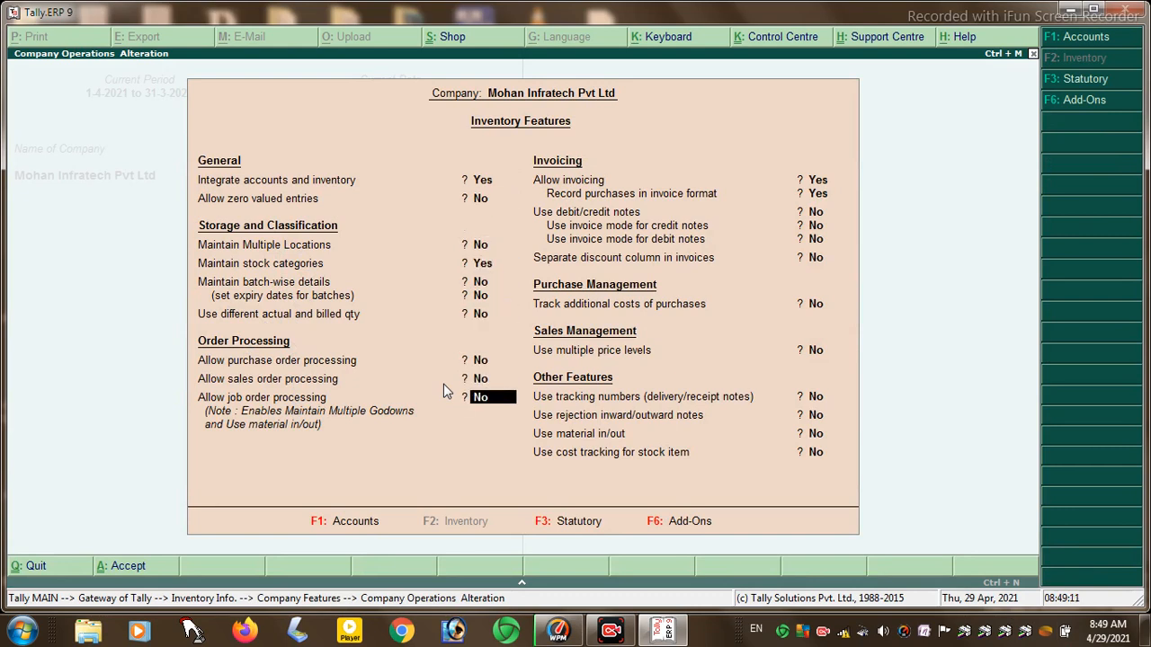
key(Return)
key(Return)
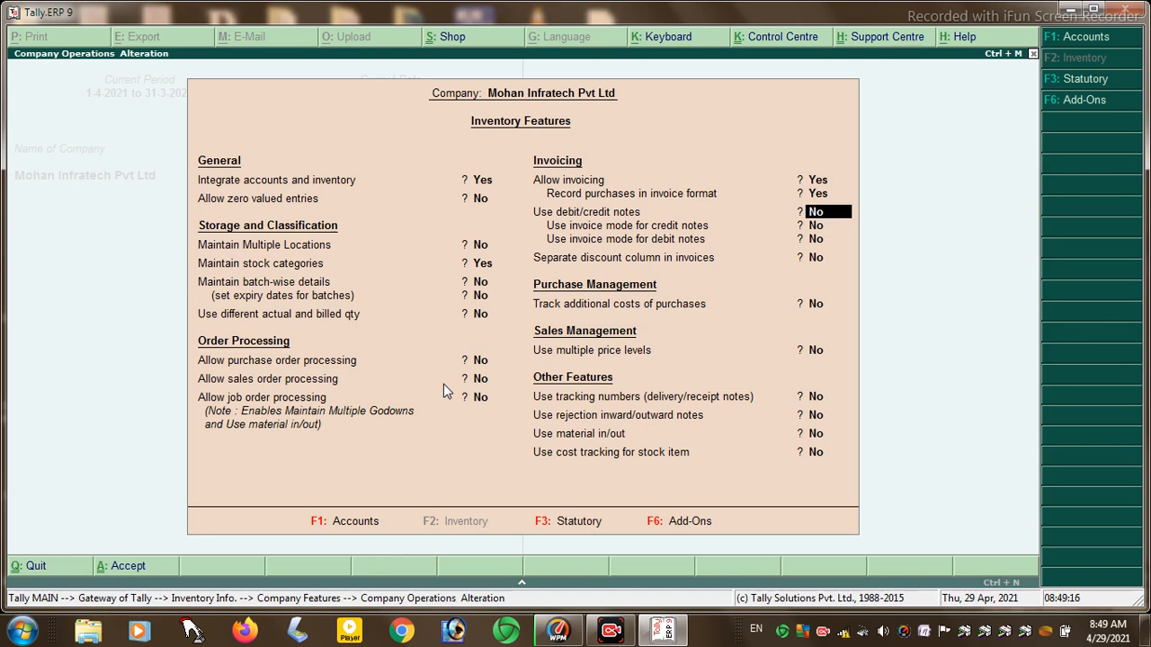
key(Return)
key(Return)
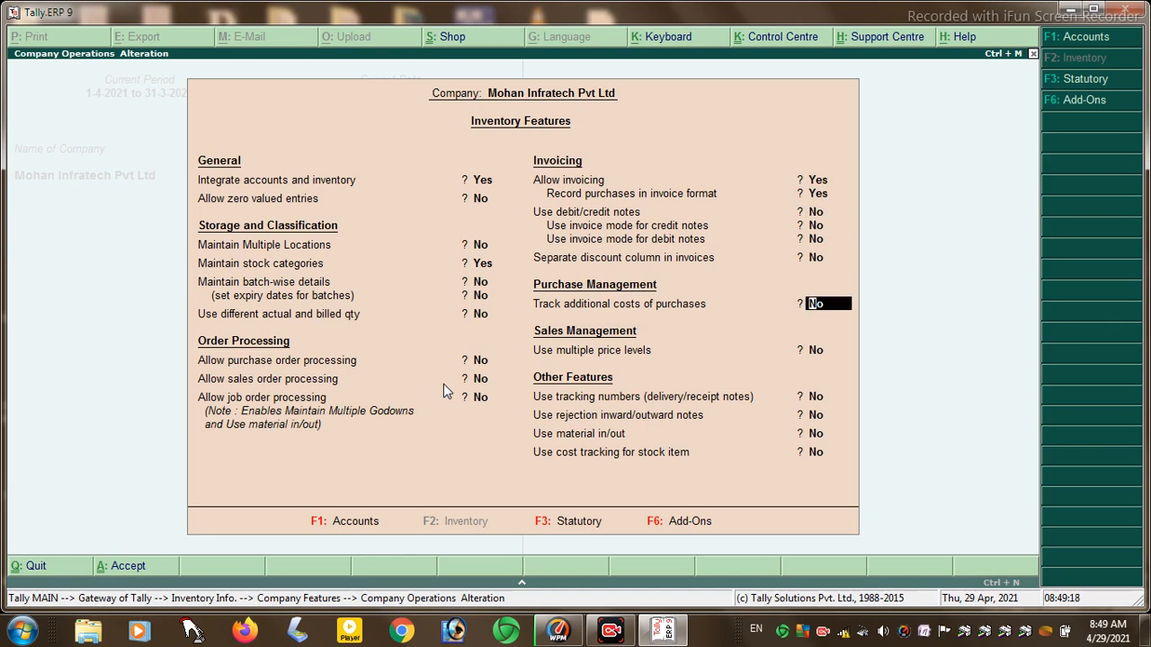
key(Up)
key(Up)
key(Up)
key(Up)
key(Up)
key(Up)
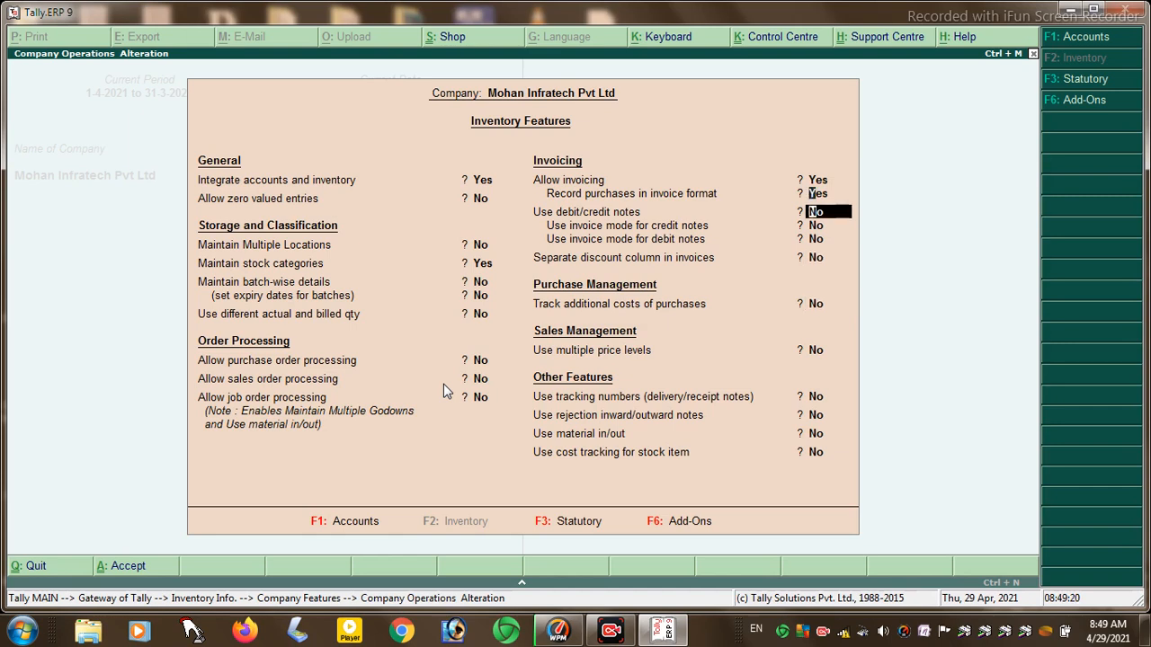
key(Return)
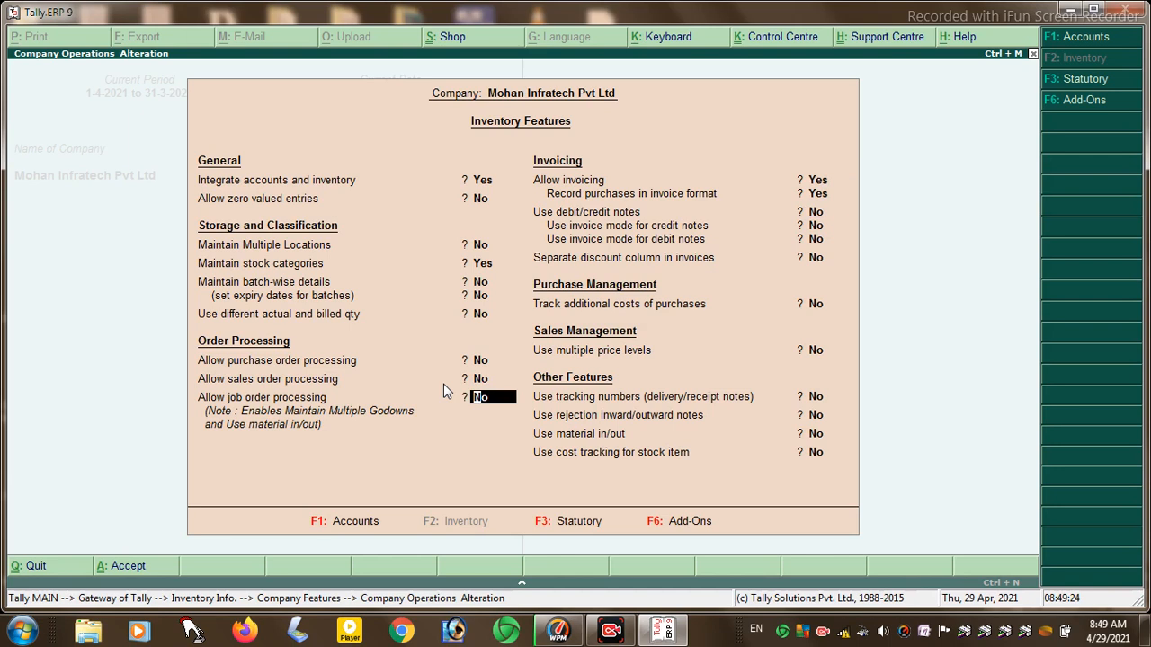
text(y)
key(Return)
key(Return)
key(Return)
key(Return)
key(Return)
key(Return)
key(Return)
key(Return)
key(Return)
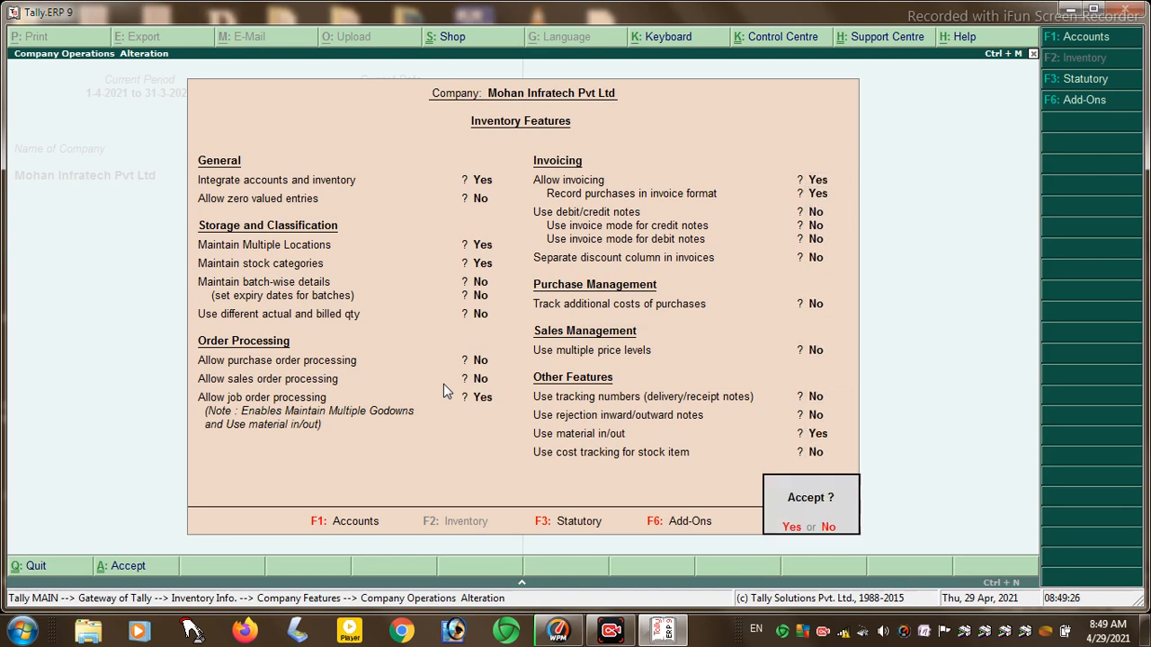
key(Escape)
key(Escape)
key(Escape)
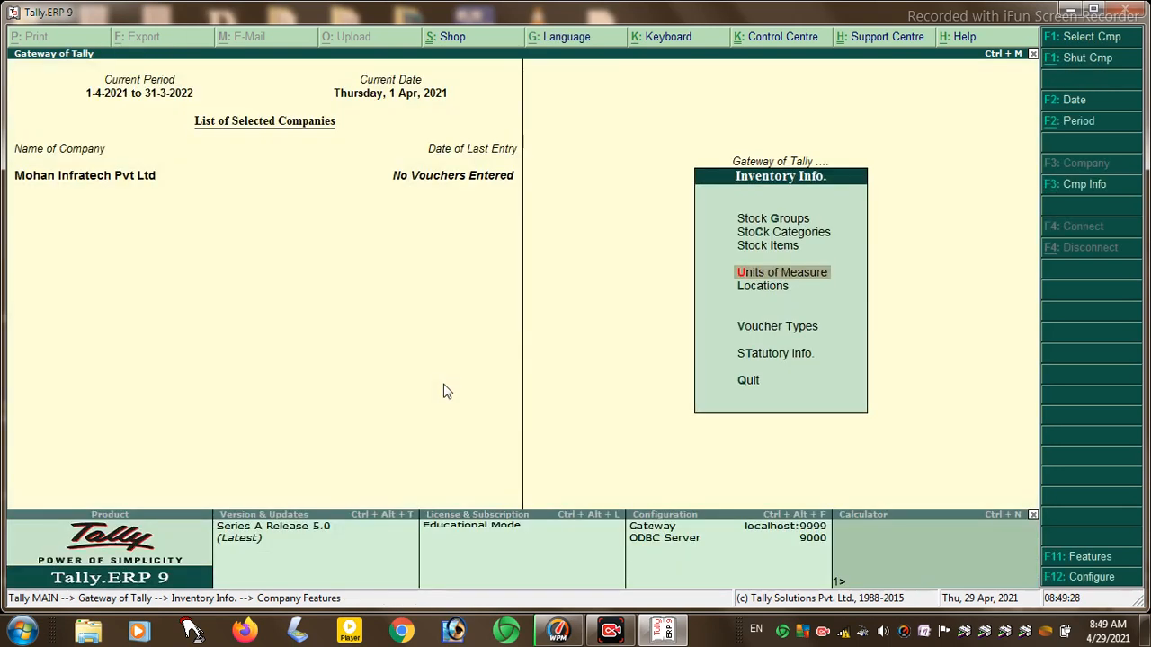
- Cancel quitting and start a new single location from Inventory Info > Locations
key(n)
key(Down)
key(Return)
key(Down)
key(Down)
key(Down)
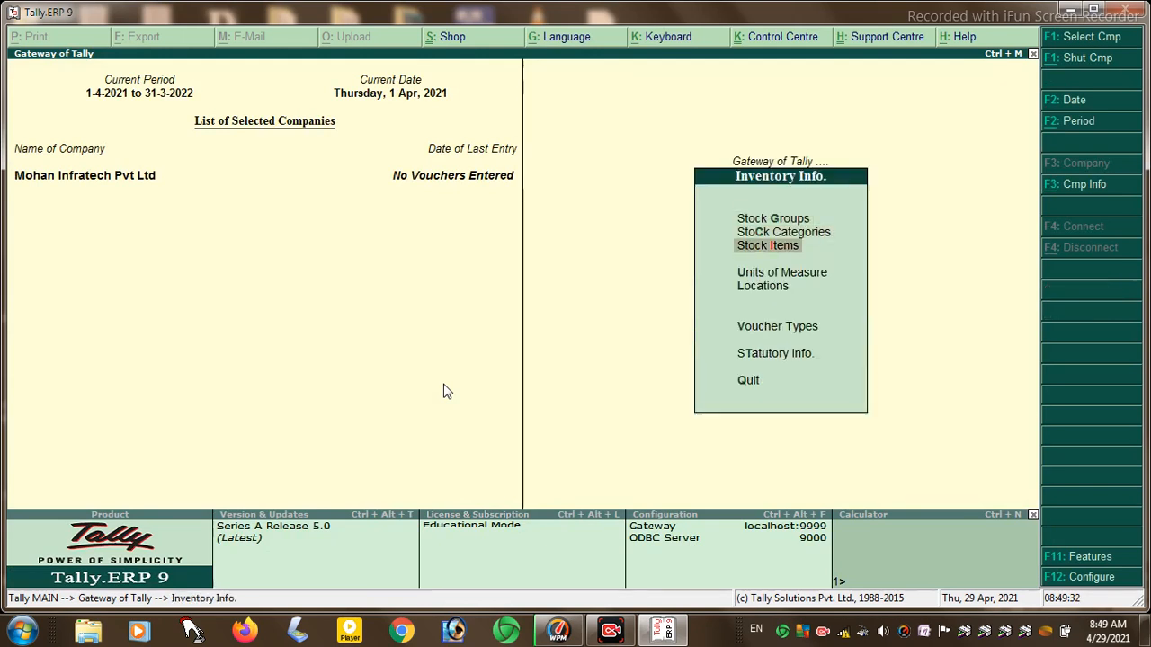
key(Down)
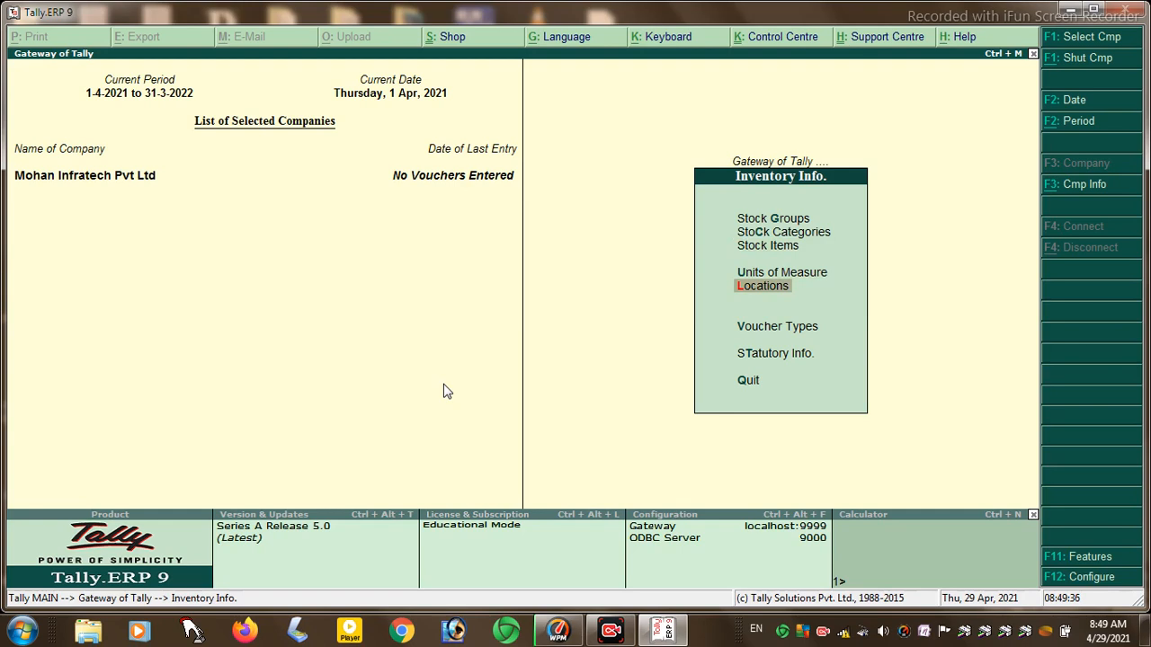
key(Return)
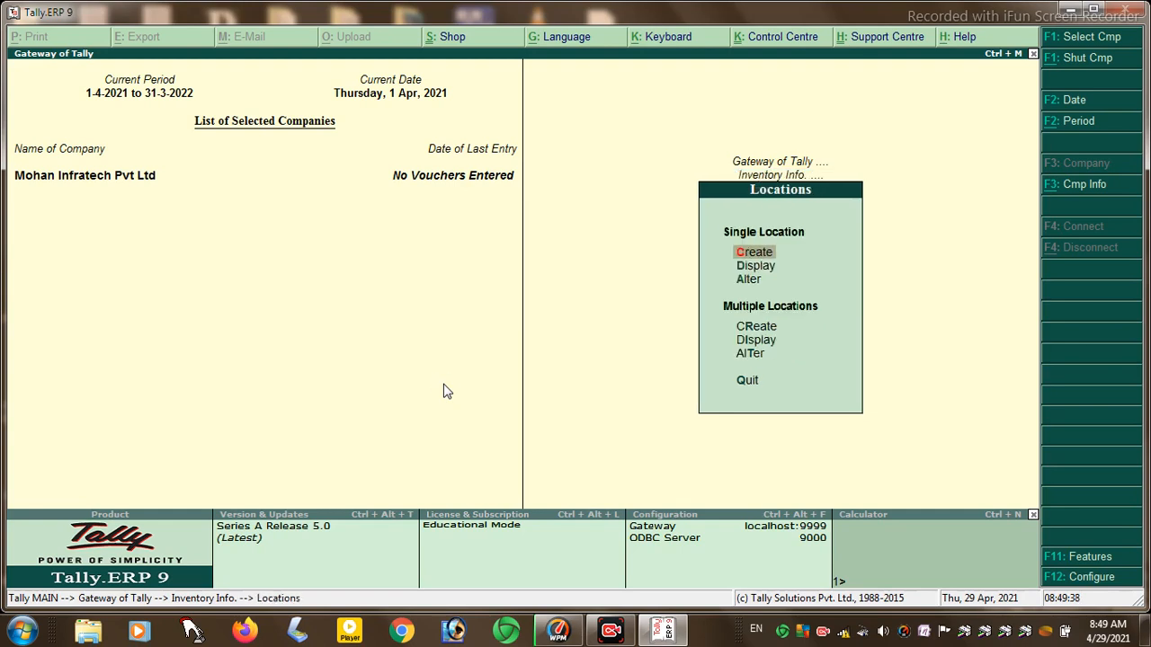
key(Return)
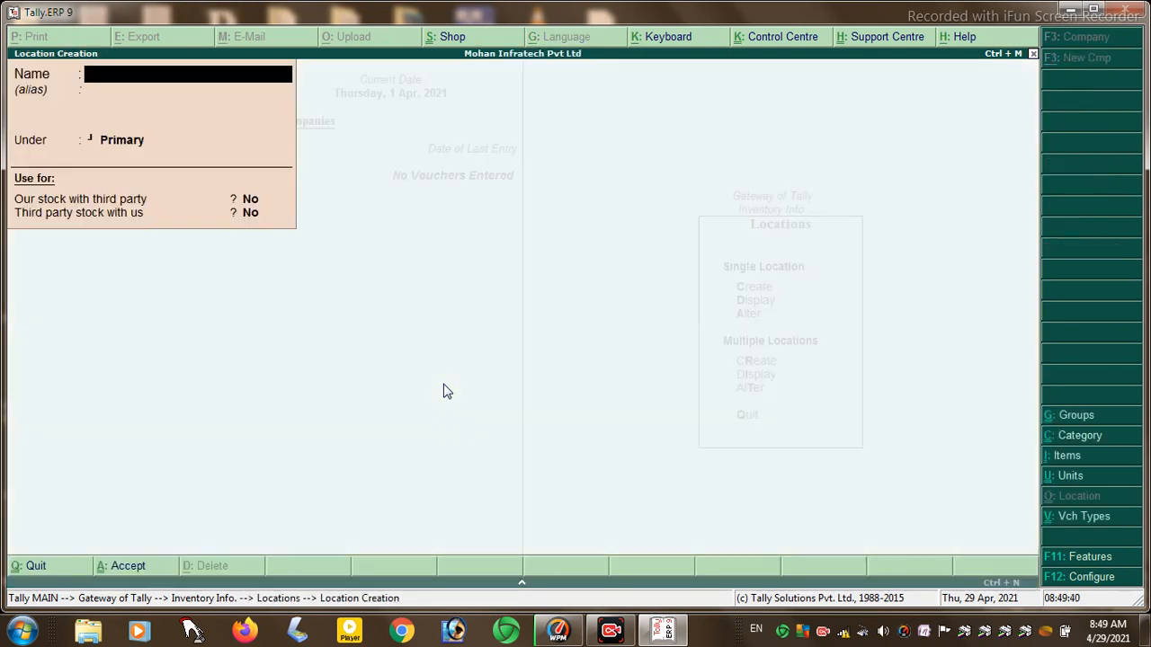
- Save location PATNA under Main Location with both third-party stock options at No
text(PATNA)
key(Return)
key(Return)
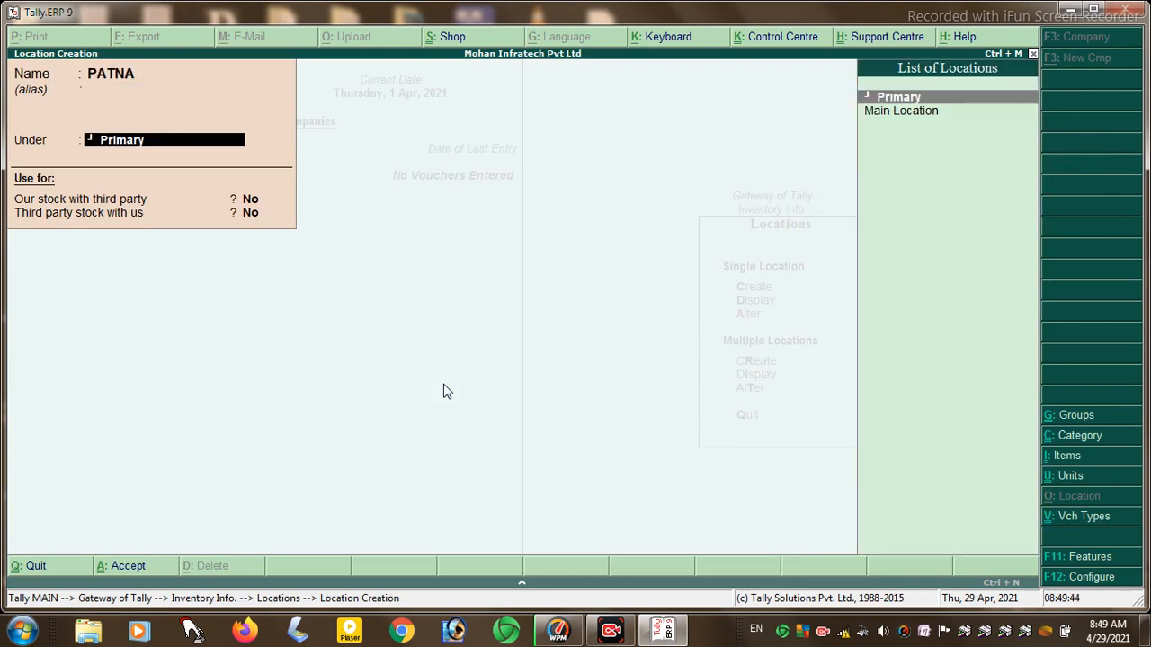
key(Down)
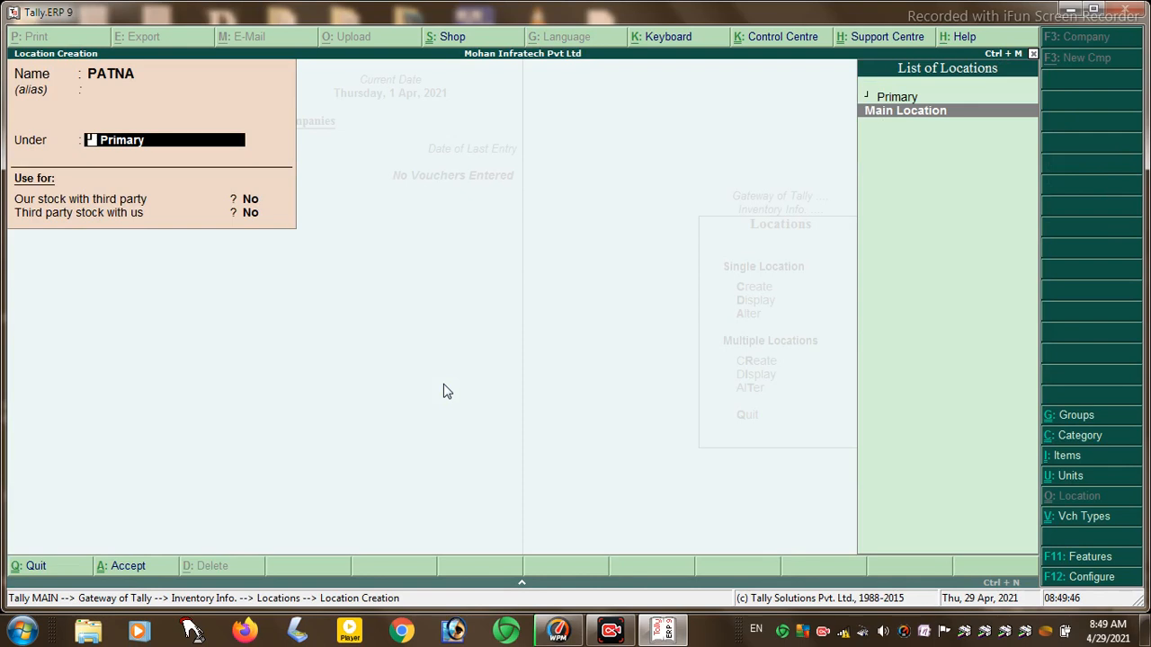
key(Return)
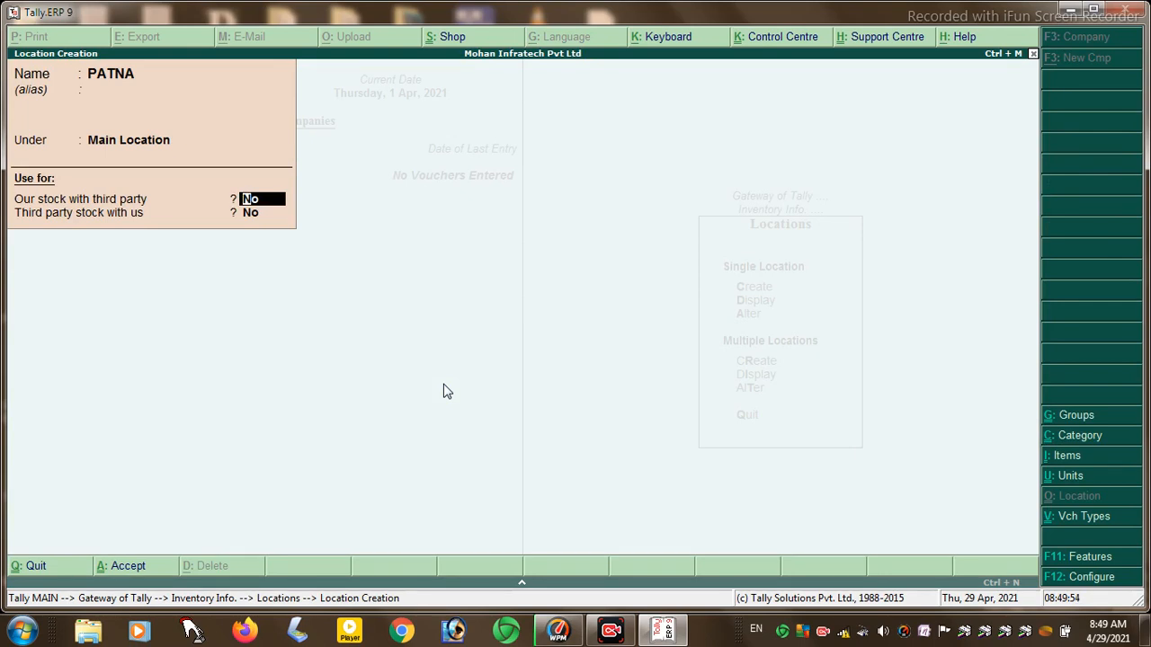
key(Return)
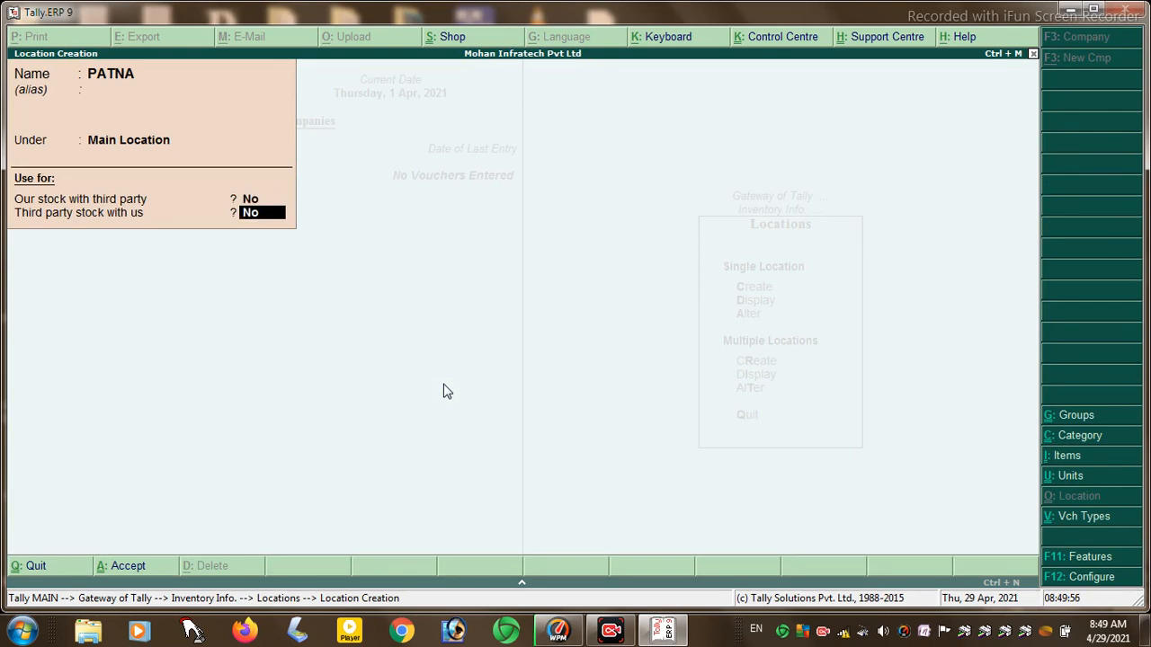
key(Return)
key(Return)
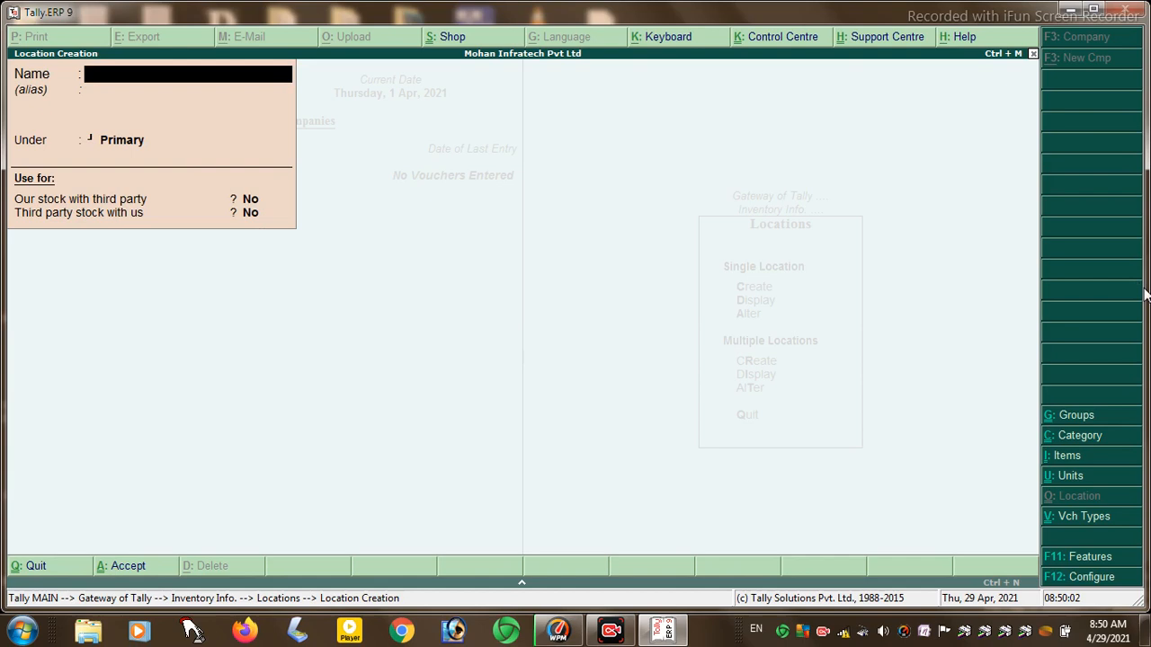
drag(1140, 293, 1082, 512)
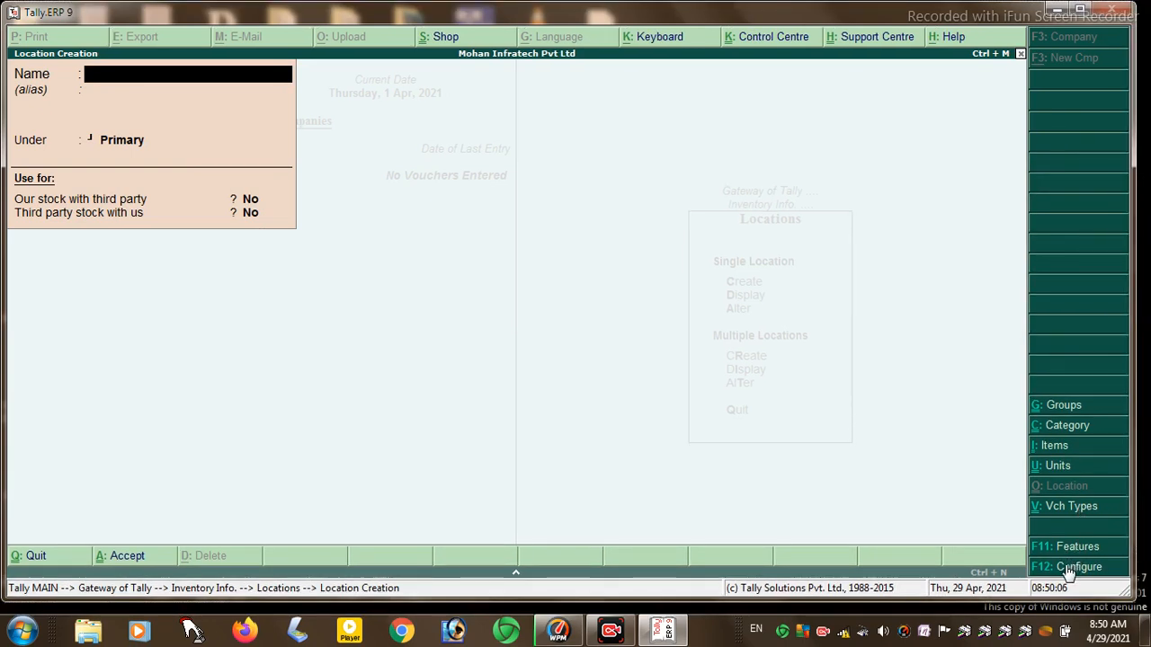
- Set Allow Addresses for Locations to Yes in F12 Configure
click(1068, 570)
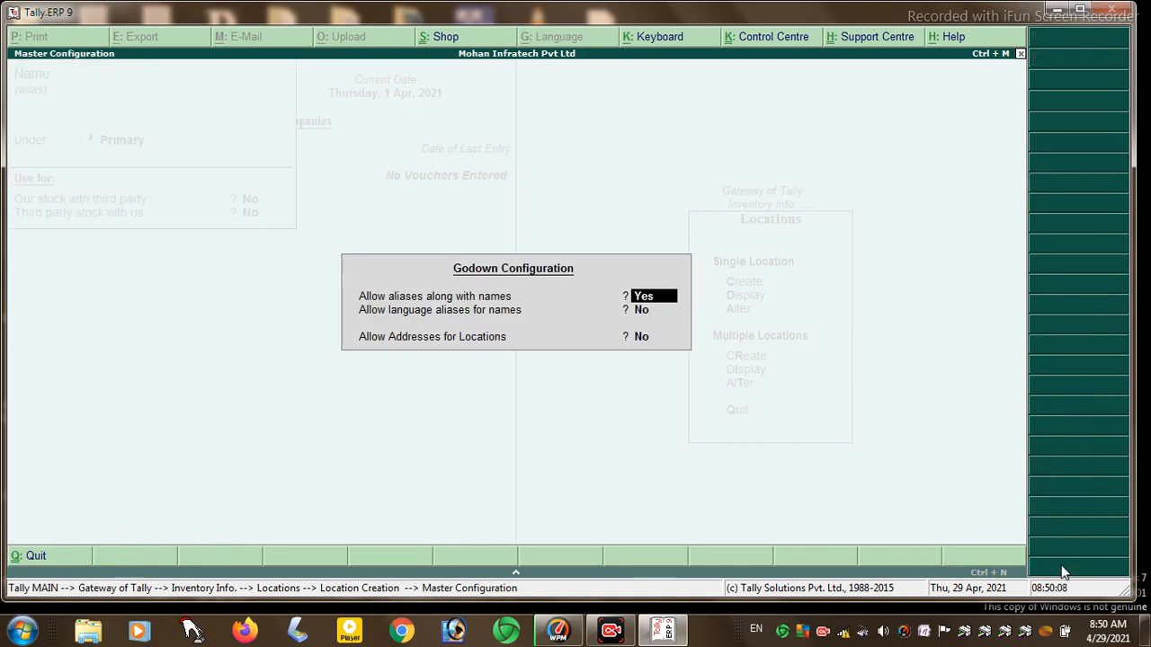
key(Return)
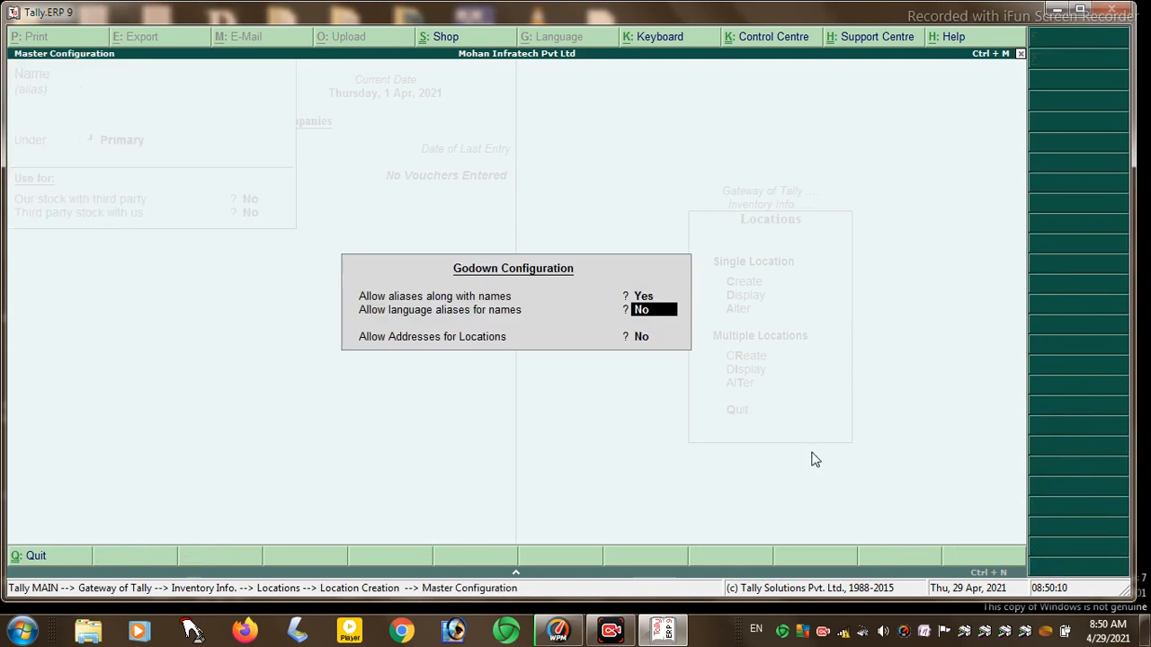
key(Return)
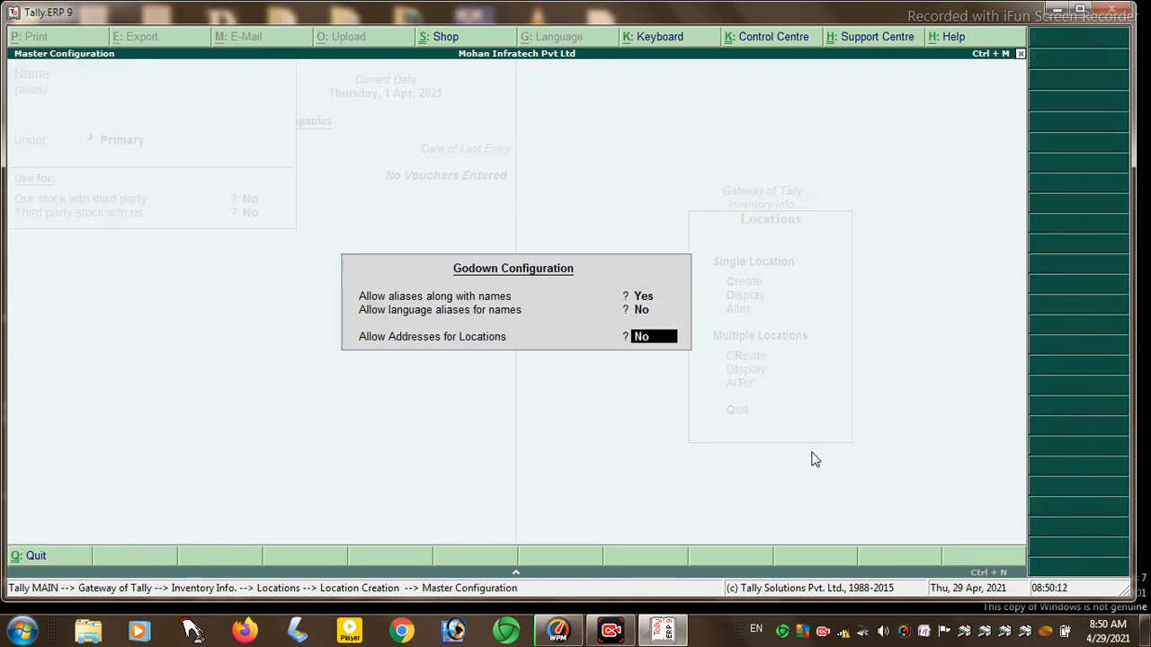
key(y)
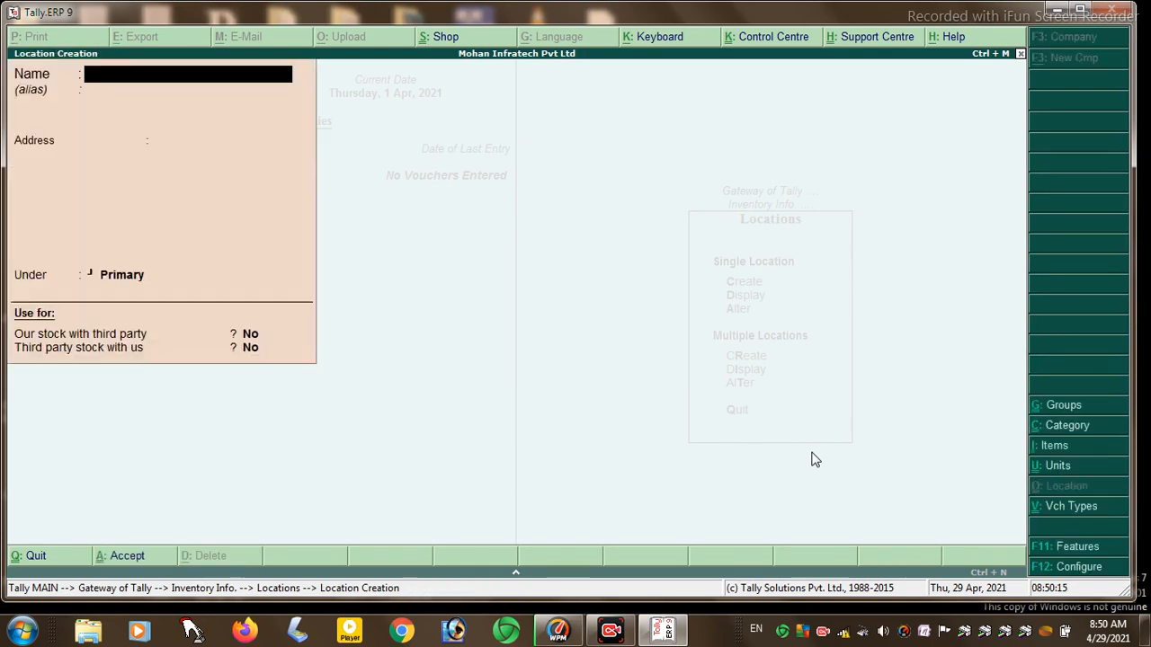
- Save location HAJIPUR with address NEAR BY RAILWAY STATION, then quit location creation
text(HAJIPUR)
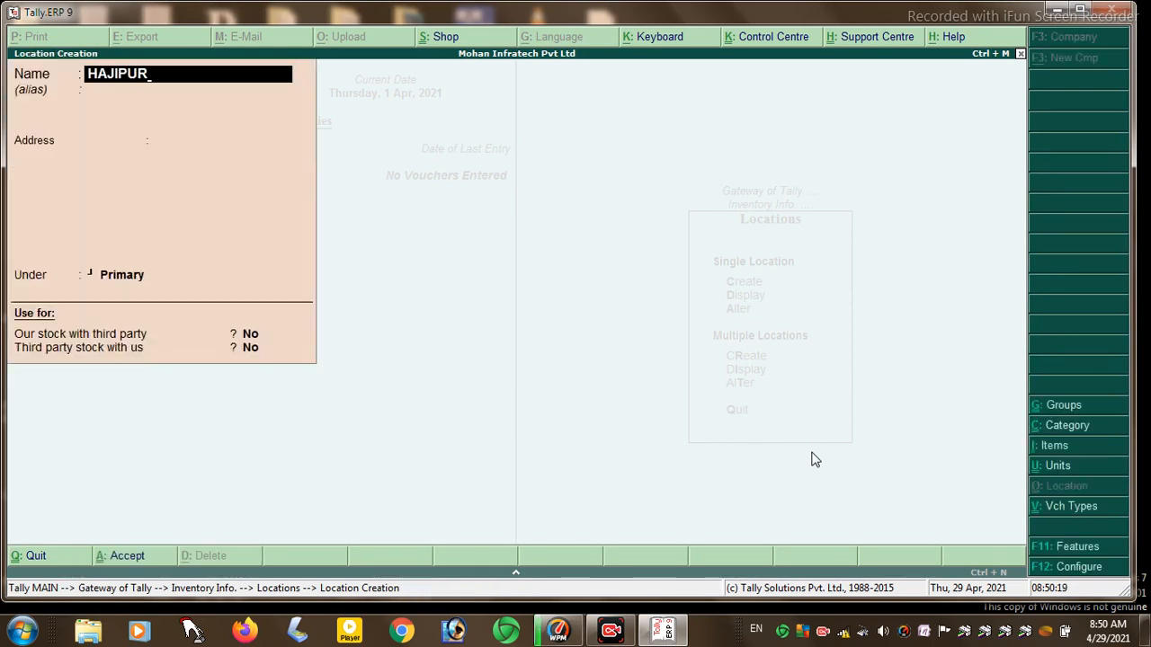
key(Return)
key(Return)
text(NEAR)
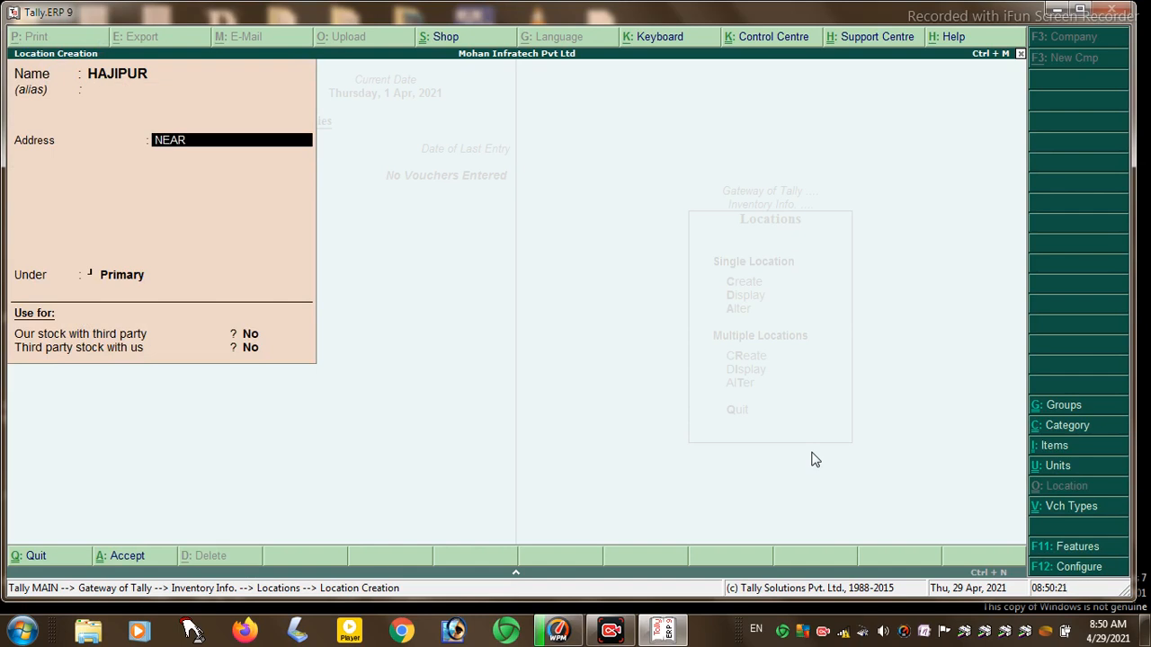
text( BY RAILWAY STATION)
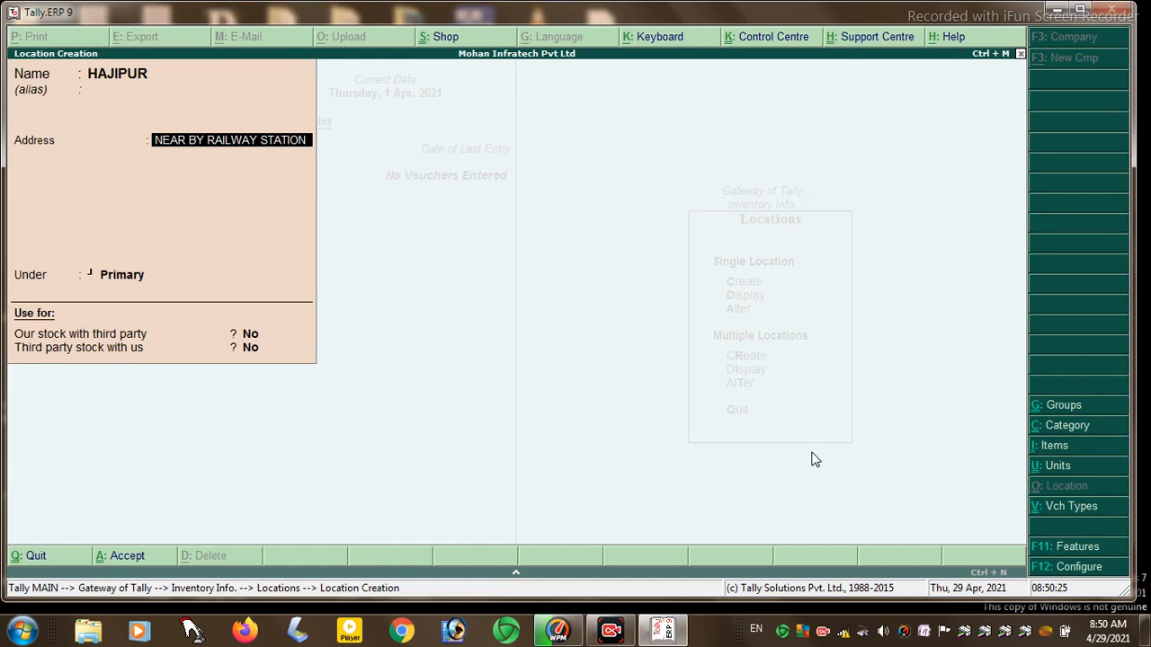
key(Return)
key(Return)
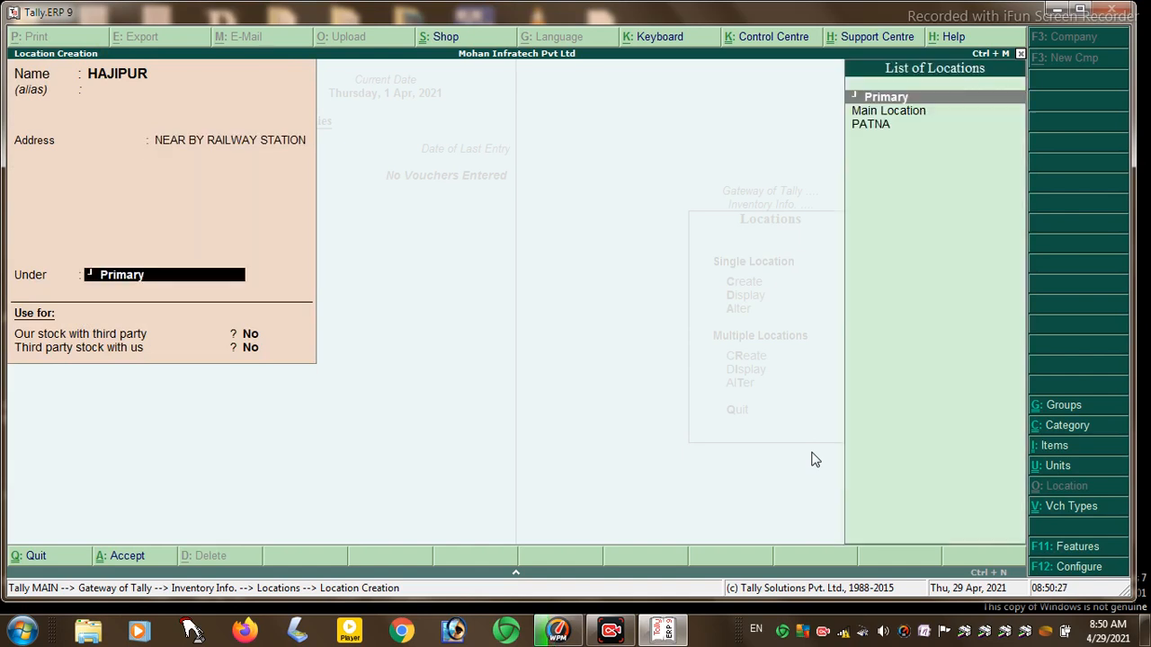
key(Down)
key(Return)
key(Return)
key(Return)
key(Return)
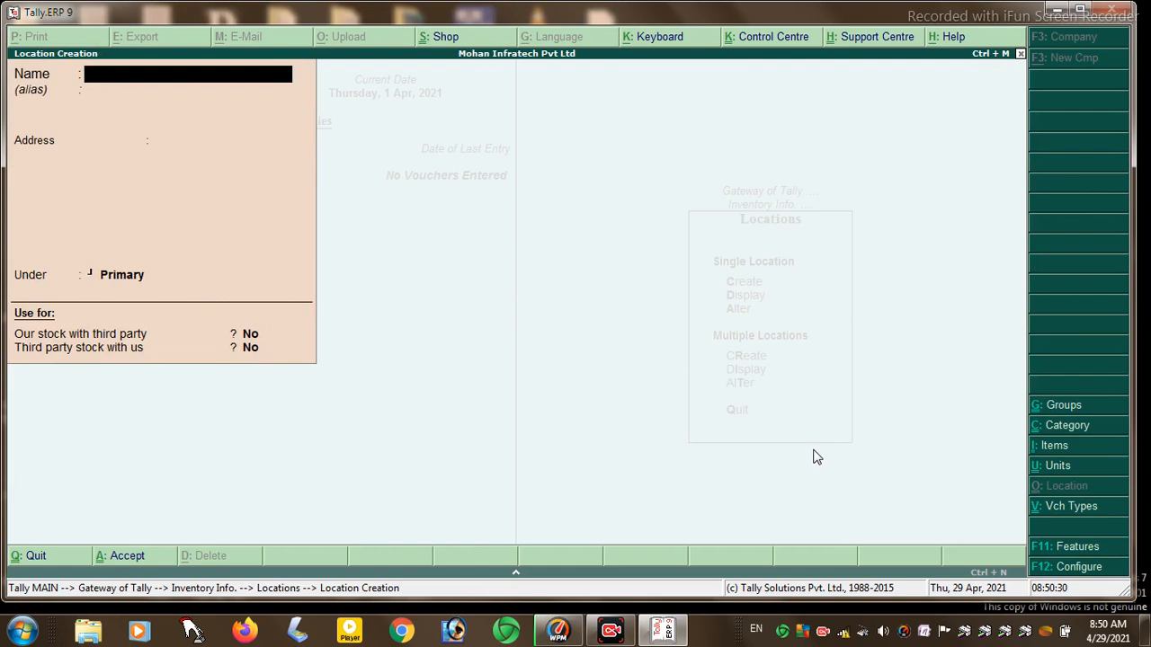
key(Escape)
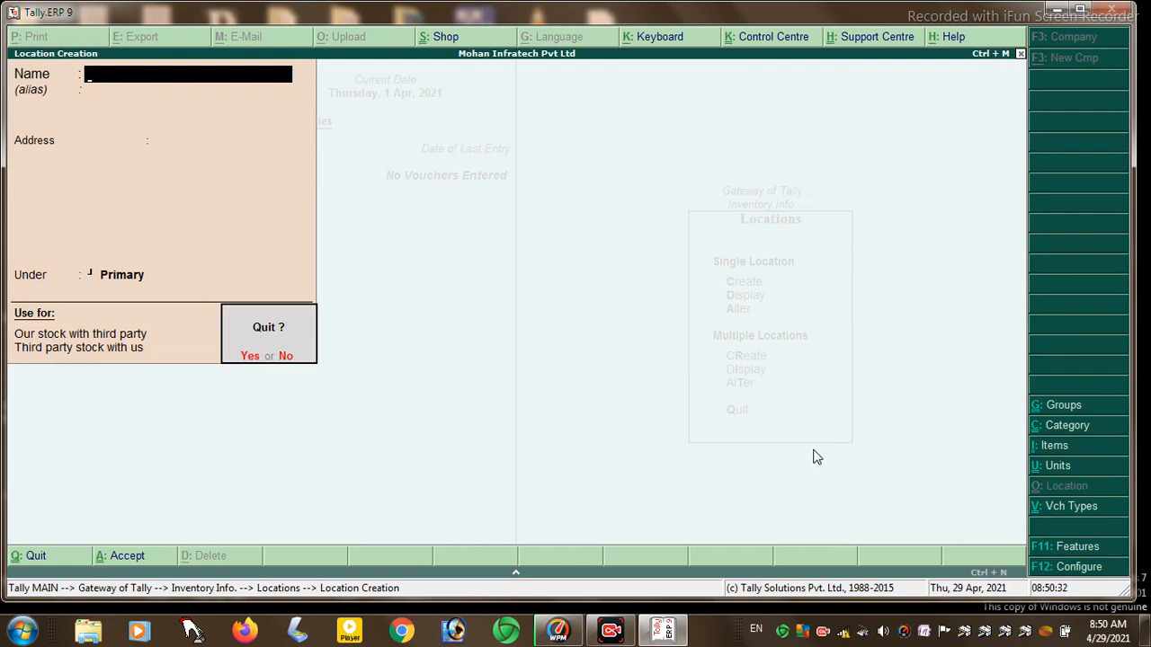
key(y)
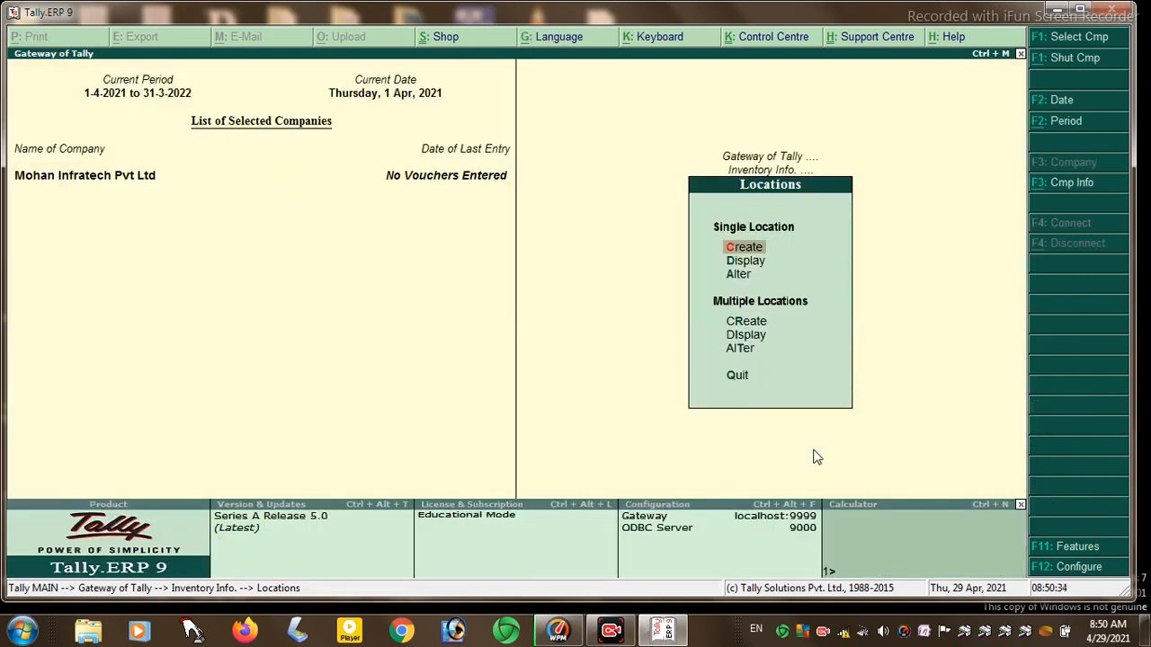
key(Escape)
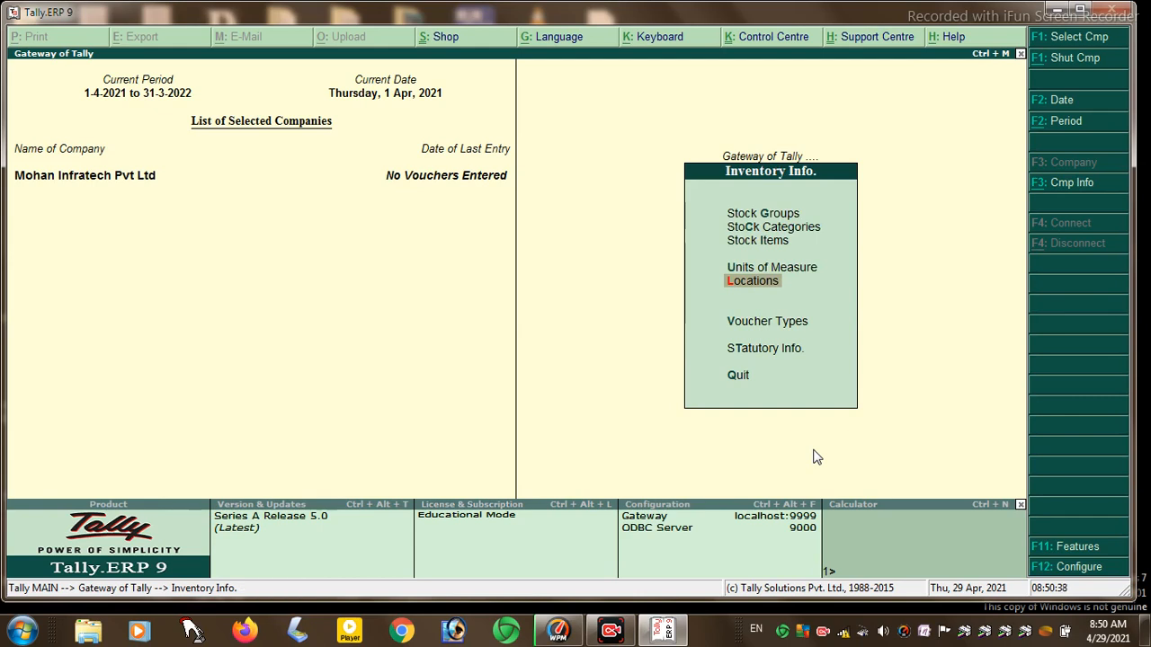
- Start a new stock item named MARGO from Inventory Info > Stock Items
key(Up)
key(Up)
key(Up)
key(Down)
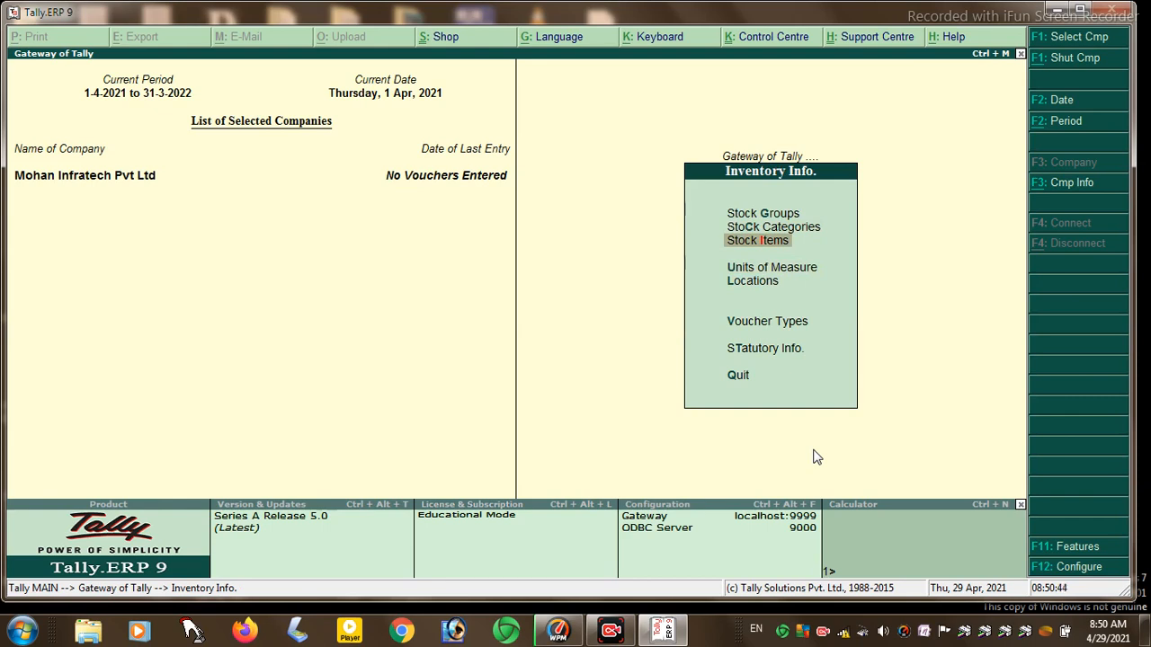
key(Return)
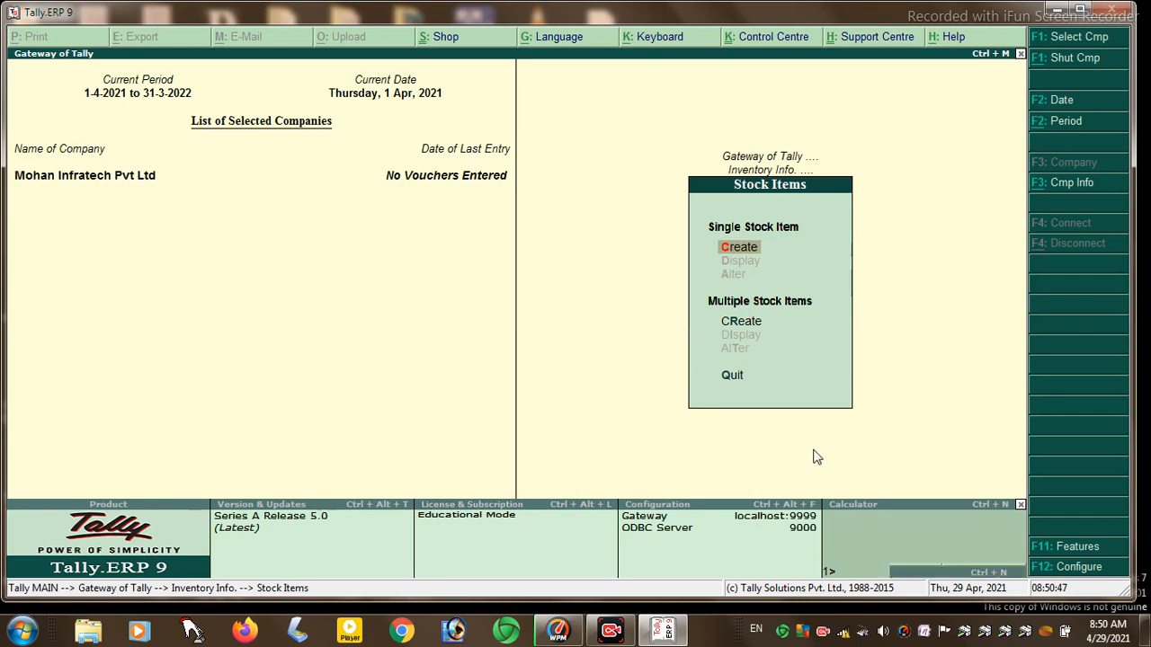
key(Return)
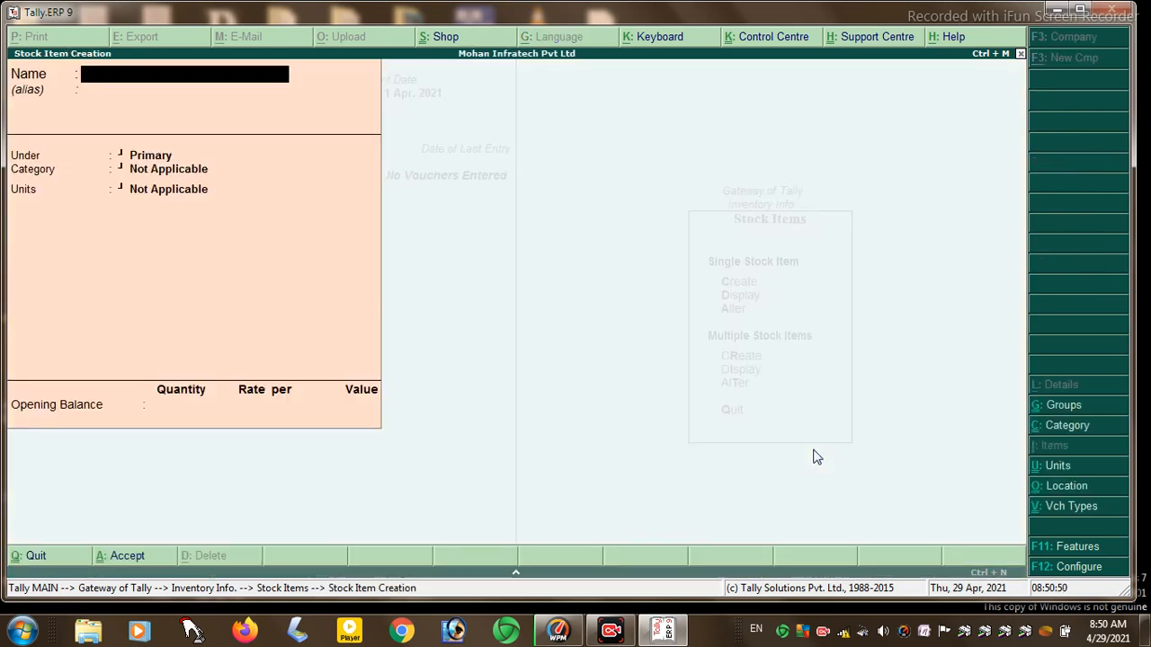
text(MARGO)
key(Return)
key(Return)
- Place MARGO under FINISHED with category 1KG and unit KG
text(F)
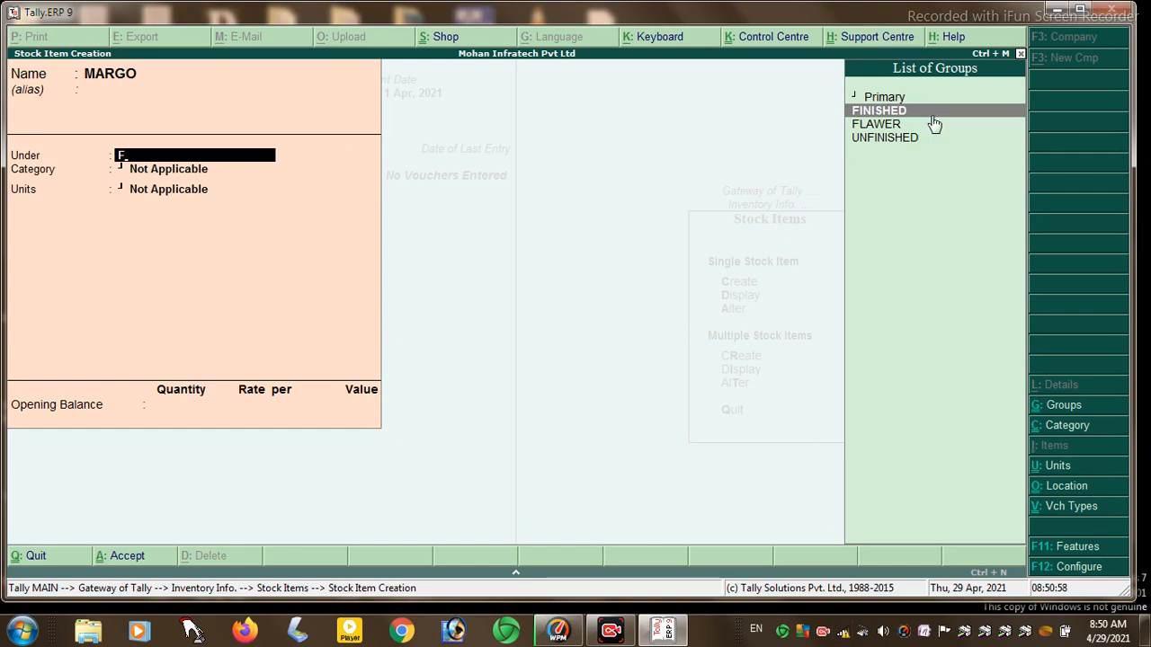
key(Return)
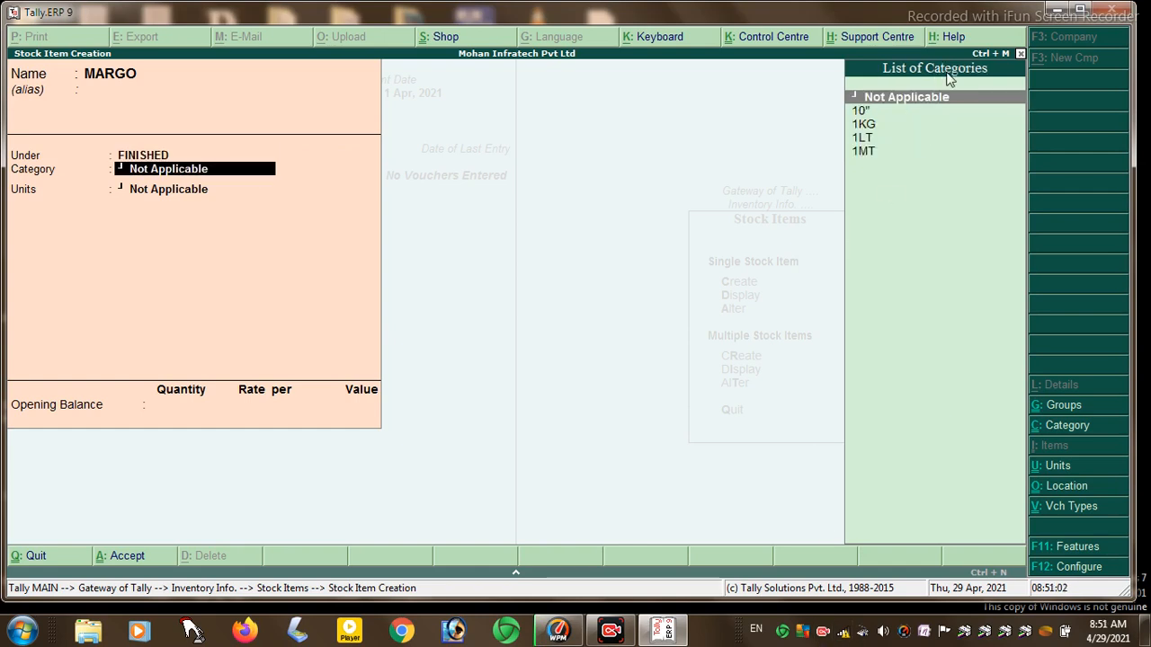
key(Down)
key(Down)
key(Return)
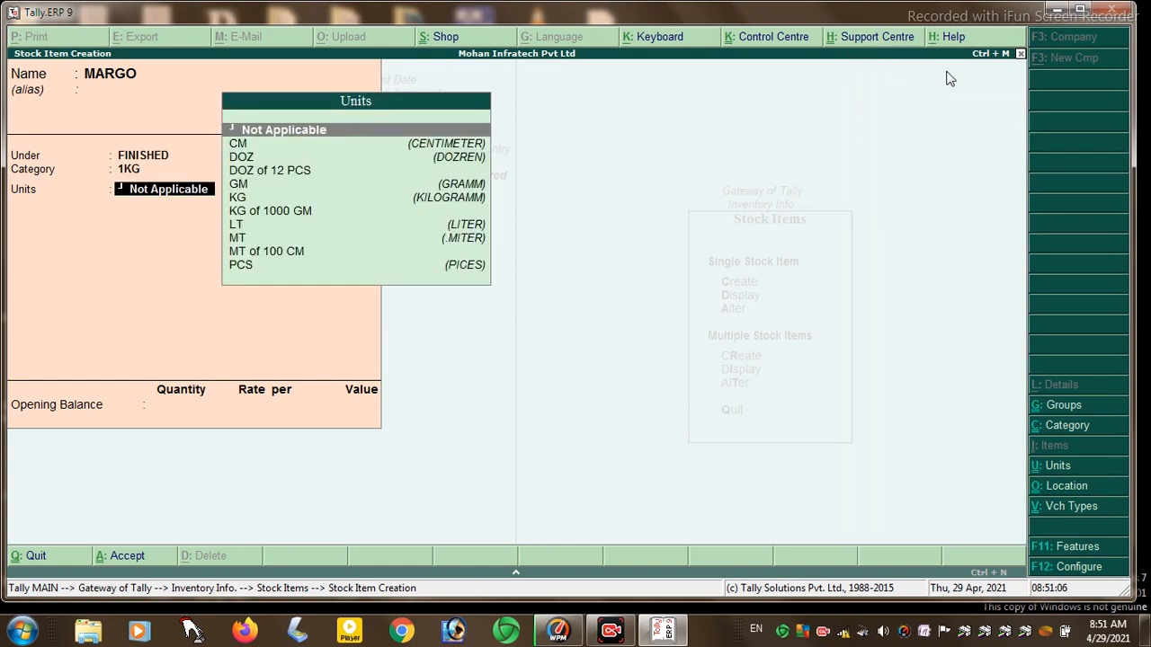
key(Down)
key(Down)
key(Down)
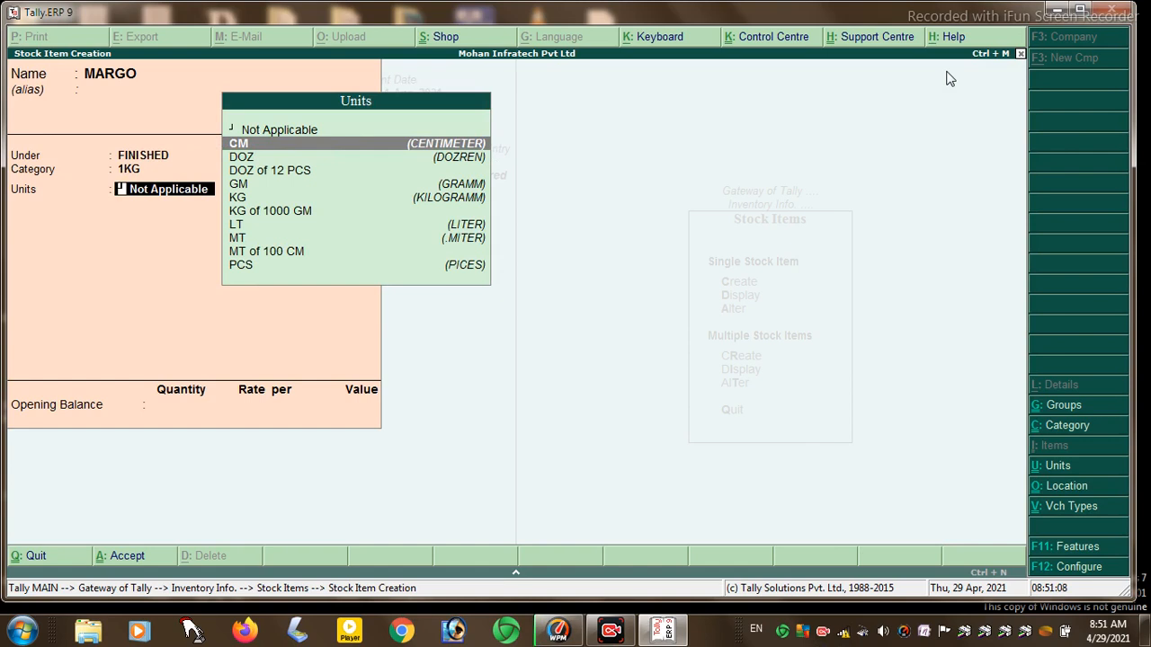
key(Down)
key(Down)
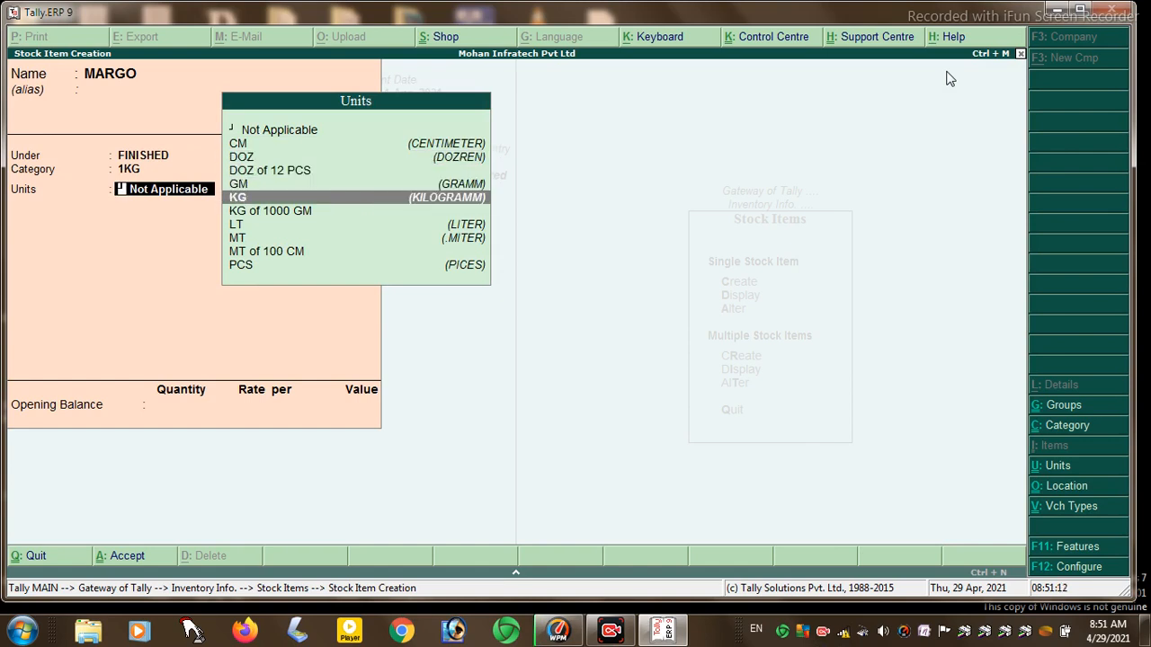
key(Return)
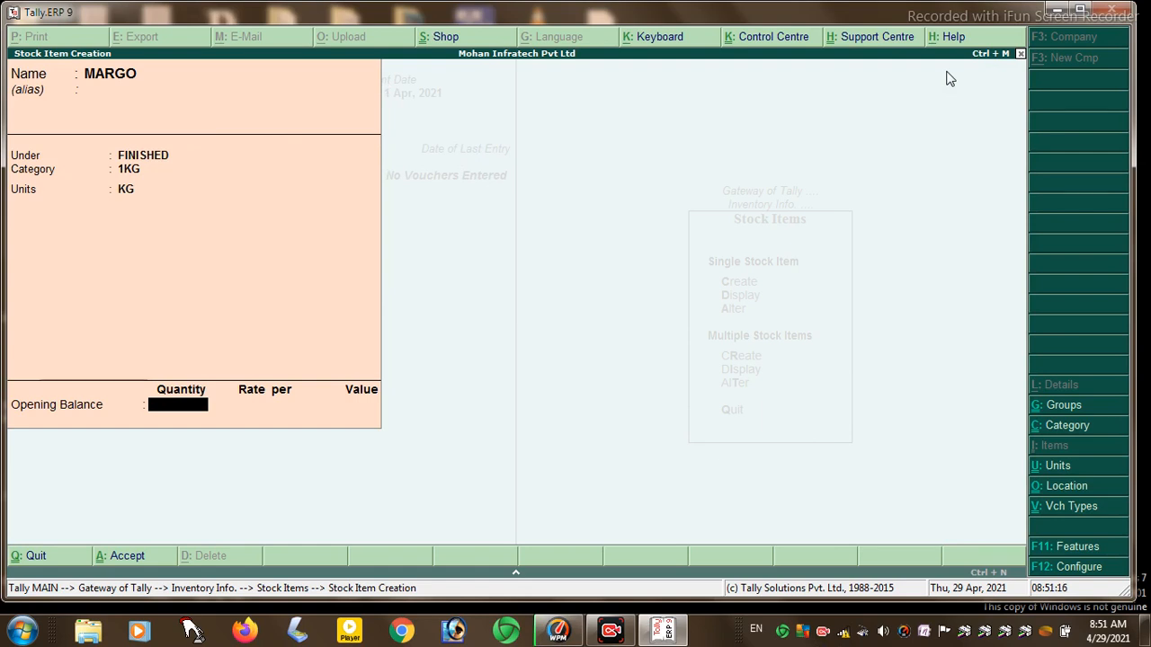
text(50)
key(Return)
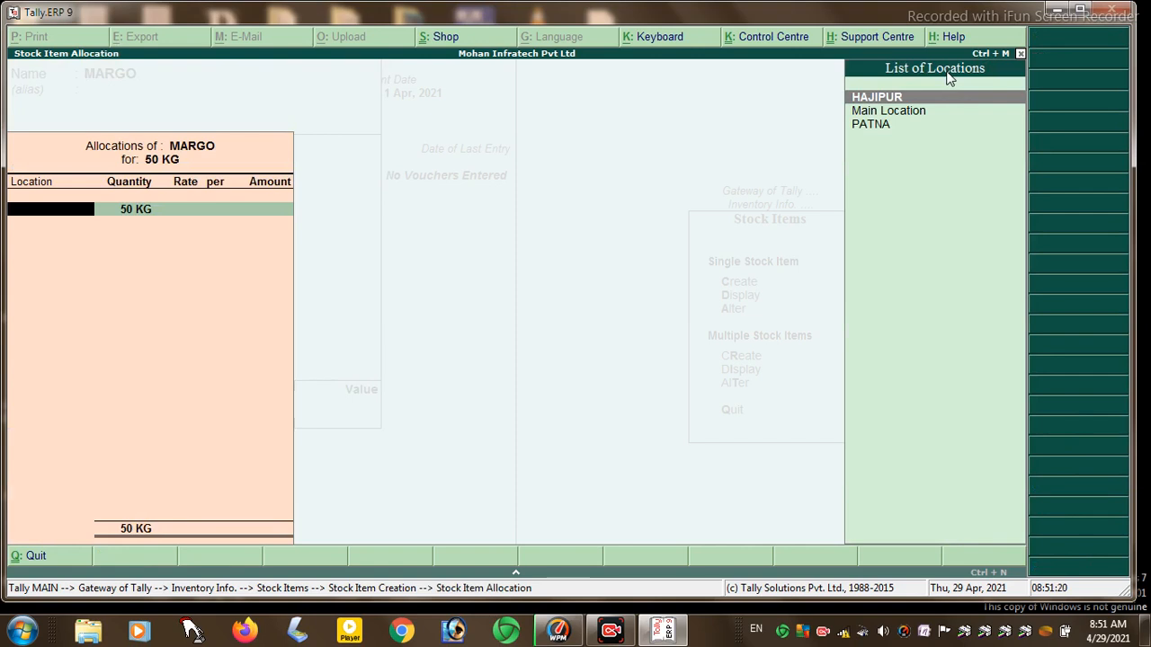
key(Return)
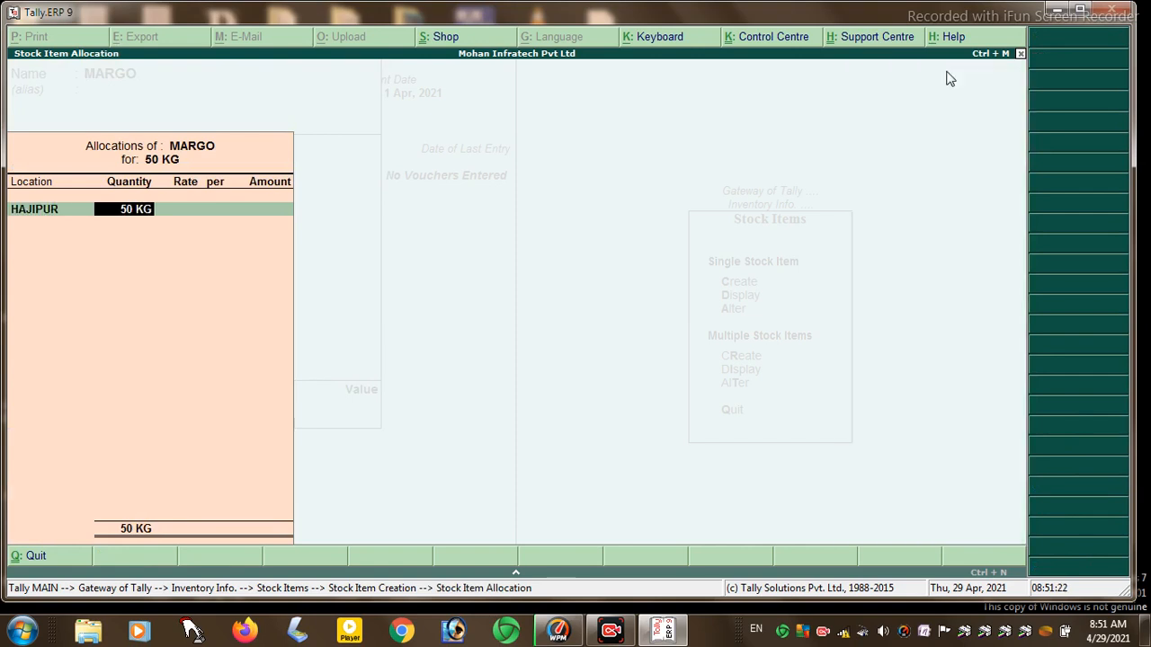
key(Return)
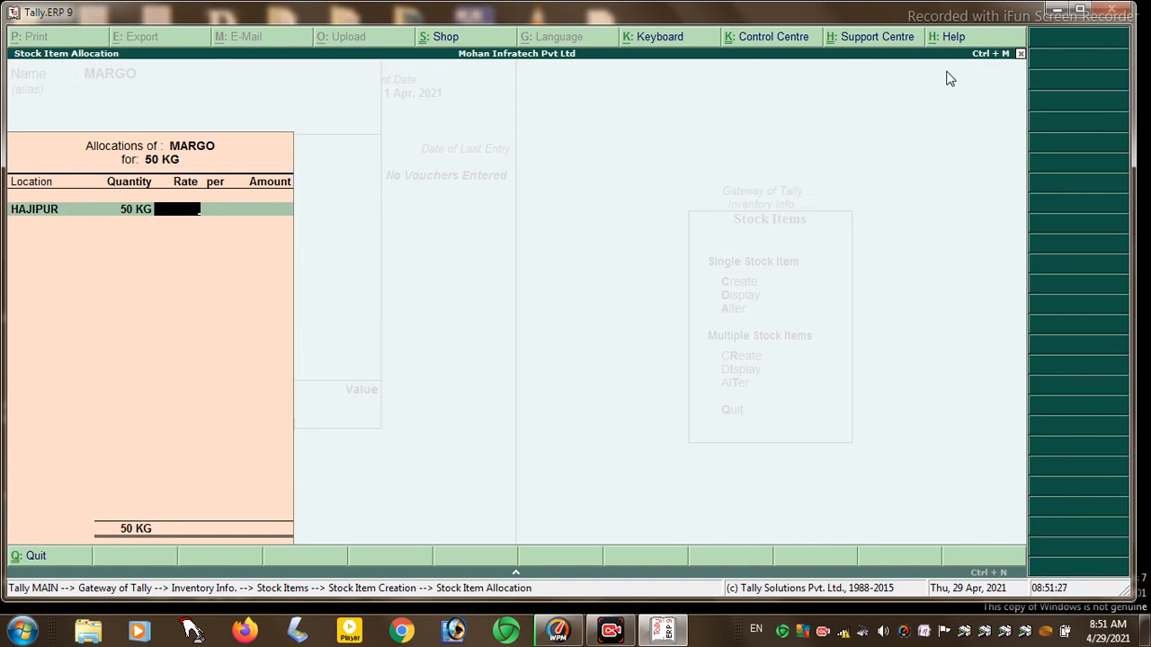
text(50)
key(Return)
key(Return)
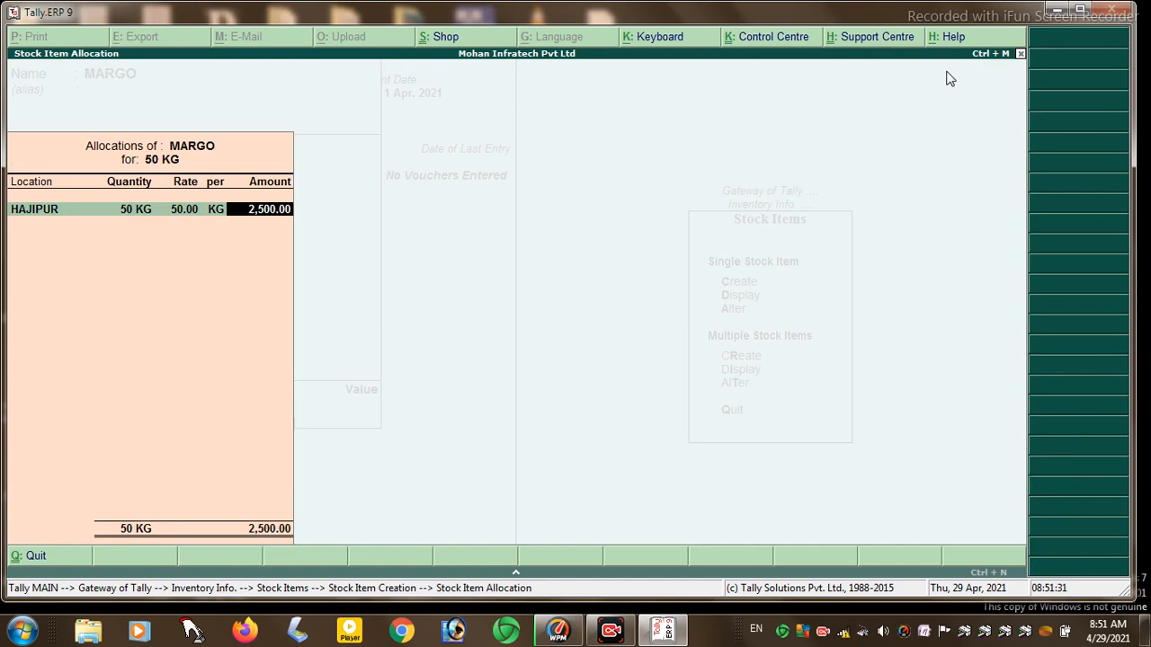
key(Return)
key(Return)
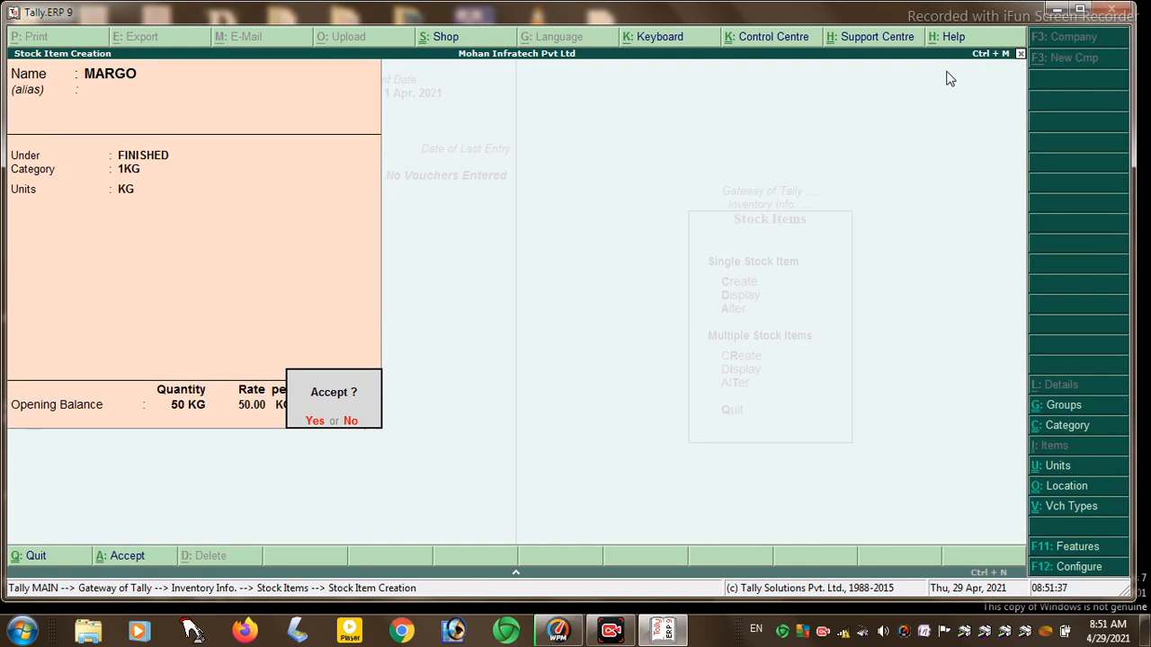
key(n)
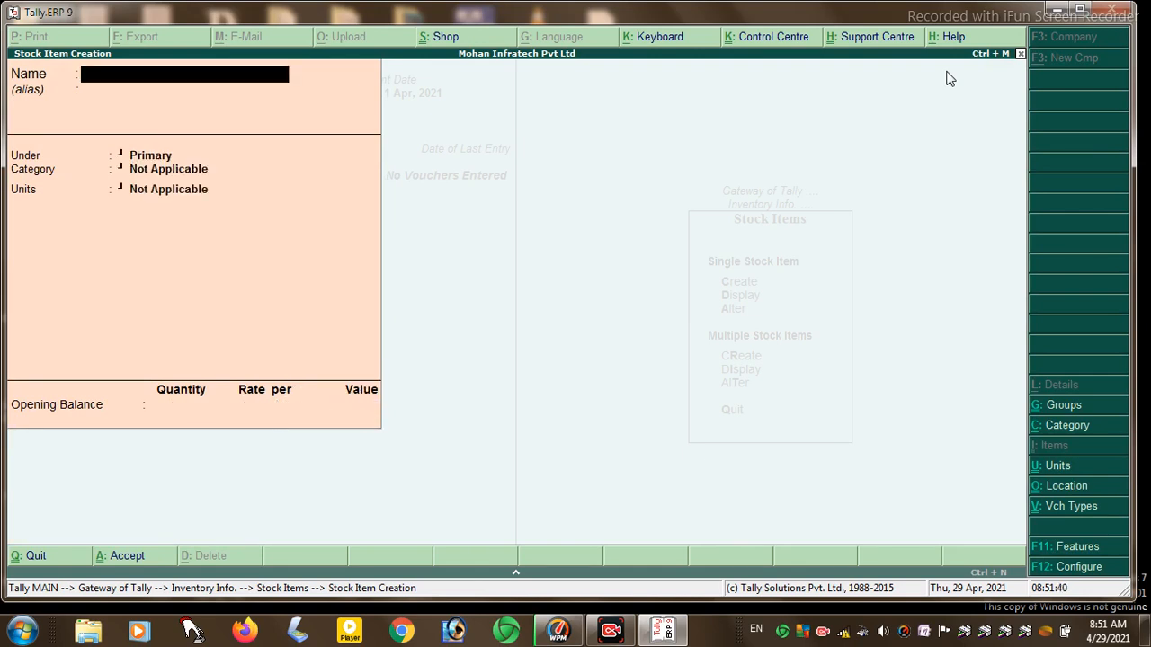
text(TOTHPASET)
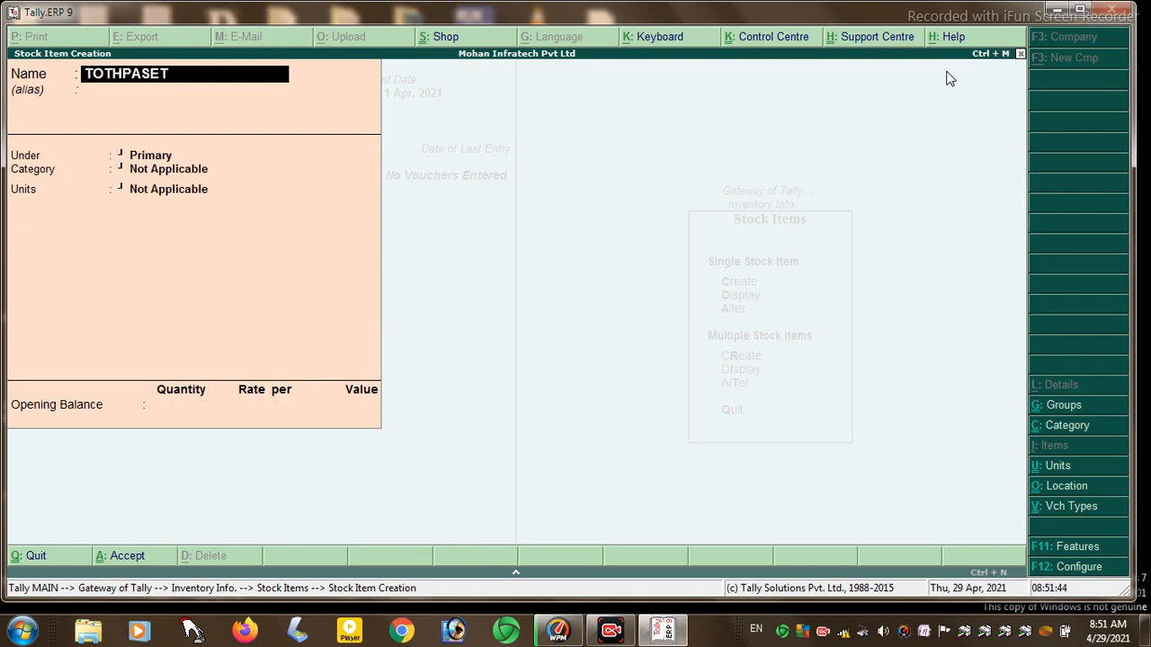
- Correct the item name to TOTHPASTE and put it under the FINISHED group
key(BackSpace)
key(BackSpace)
text(TE)
key(Return)
text(F)
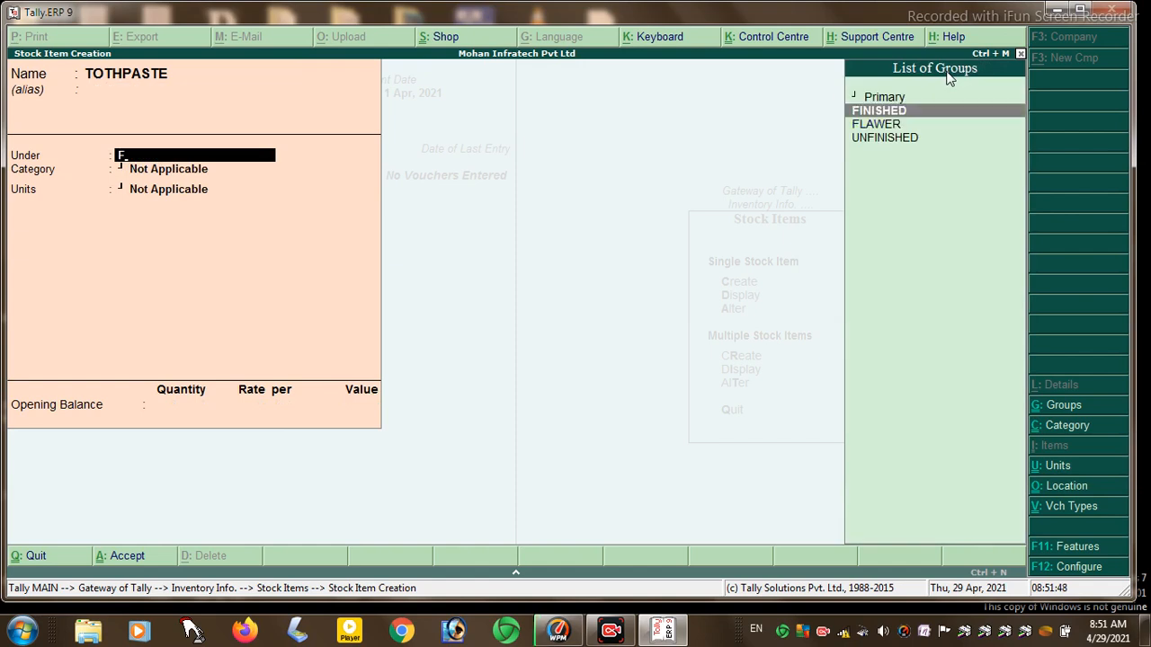
key(Return)
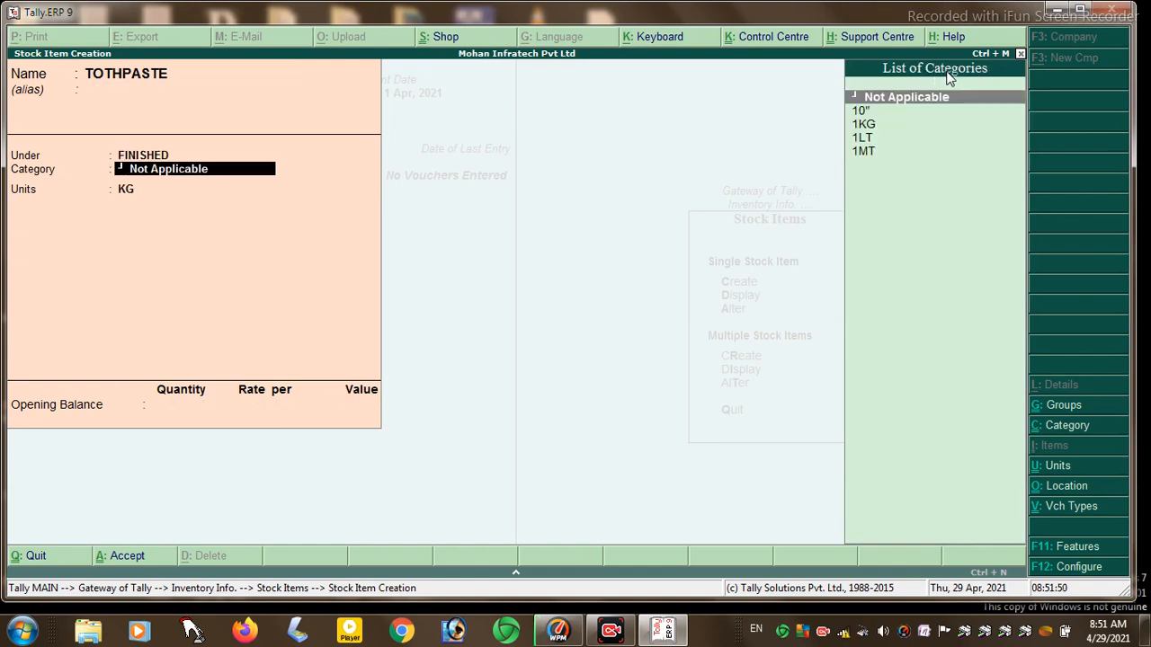
- Set TOTHPASTE's category to 10" and its unit to PCS
key(Down)
key(Down)
key(Up)
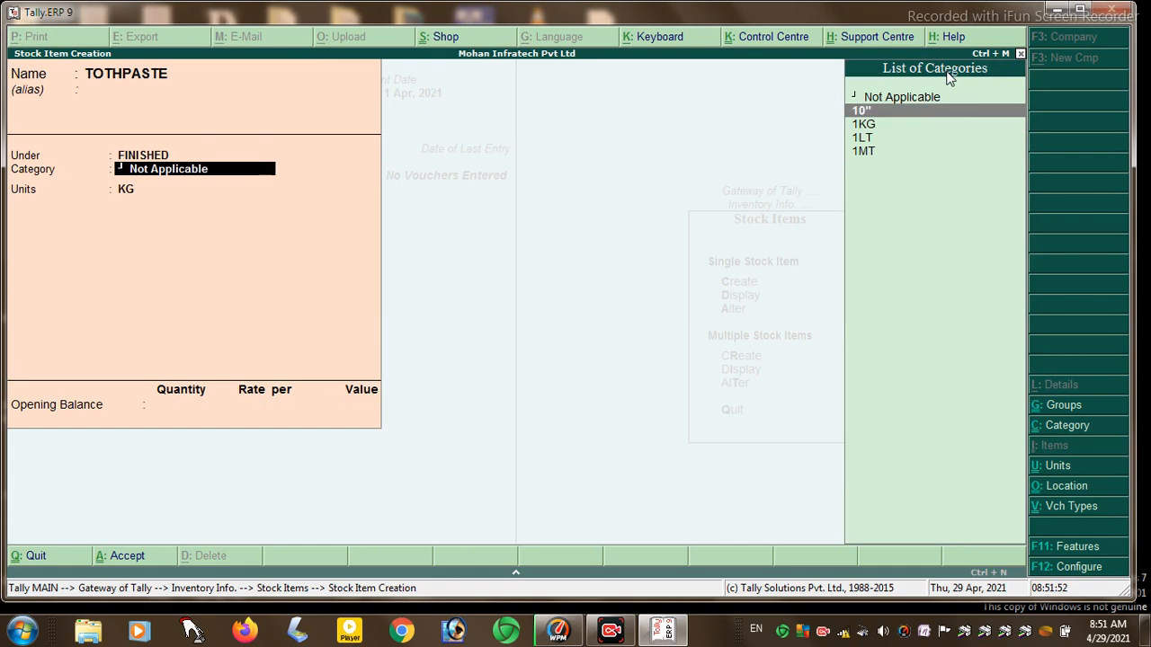
key(Return)
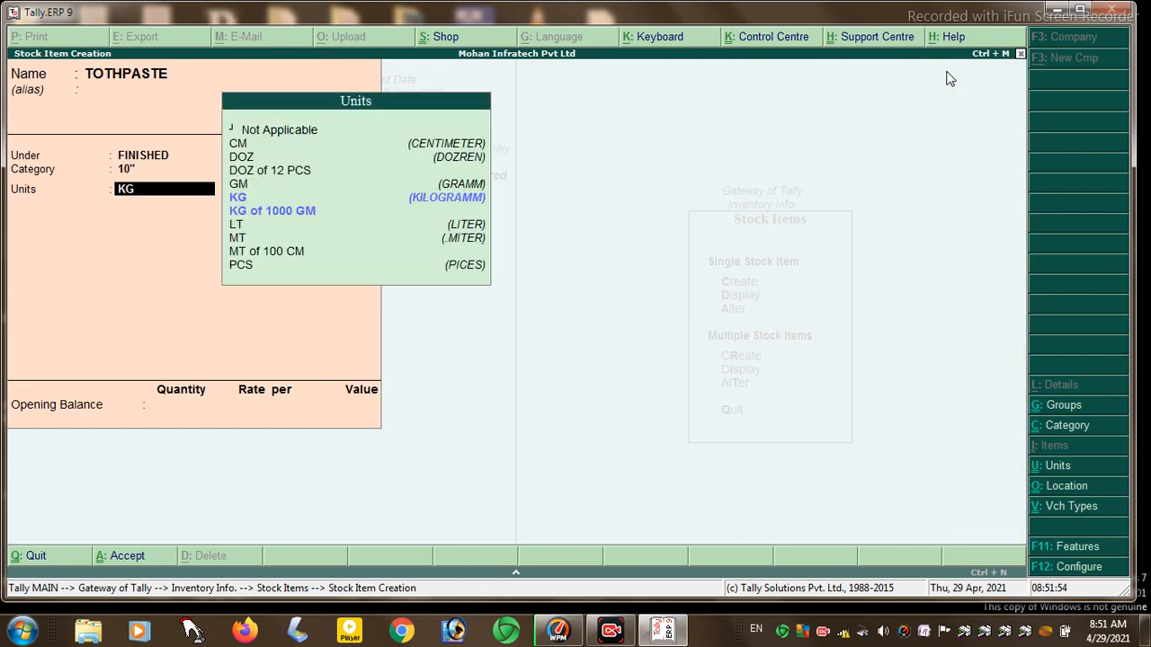
key(Down)
key(Down)
key(Down)
key(Down)
key(Down)
key(Up)
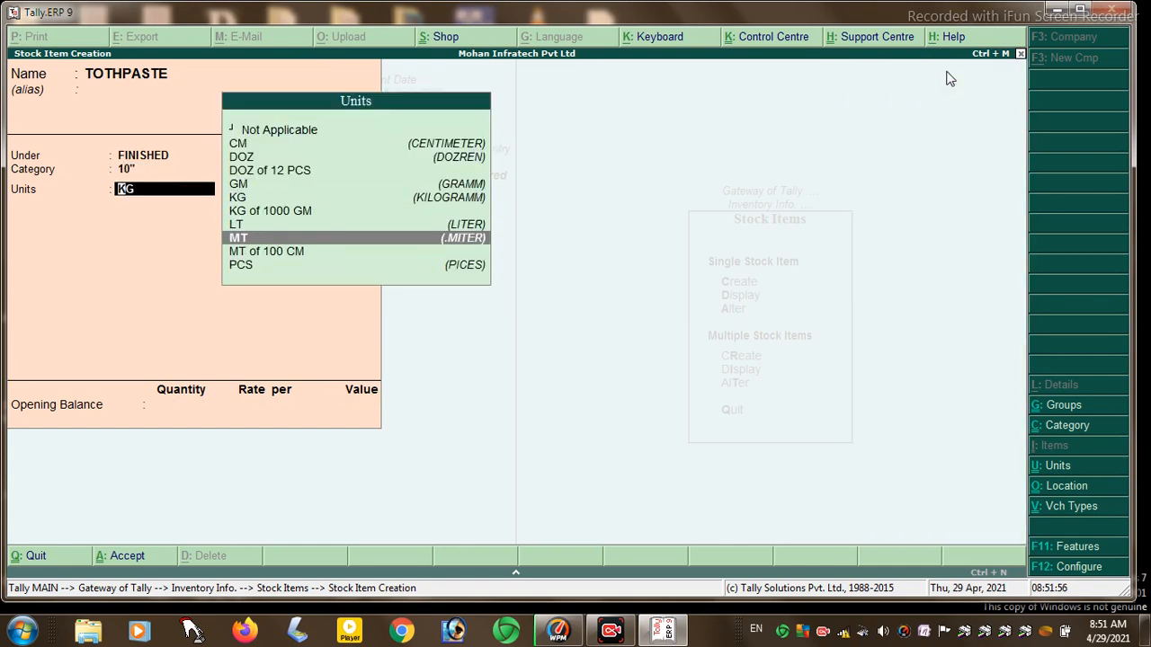
key(Up)
key(Up)
key(Up)
key(Up)
key(Up)
key(Up)
key(Up)
key(Down)
key(Down)
key(Down)
key(Down)
key(Down)
key(Down)
key(Down)
key(Down)
key(Down)
key(Up)
key(Up)
key(Up)
key(Up)
key(Up)
key(Up)
key(Up)
key(Up)
key(Down)
key(Down)
key(Down)
key(Down)
key(Down)
key(Down)
key(Down)
key(Down)
key(Return)
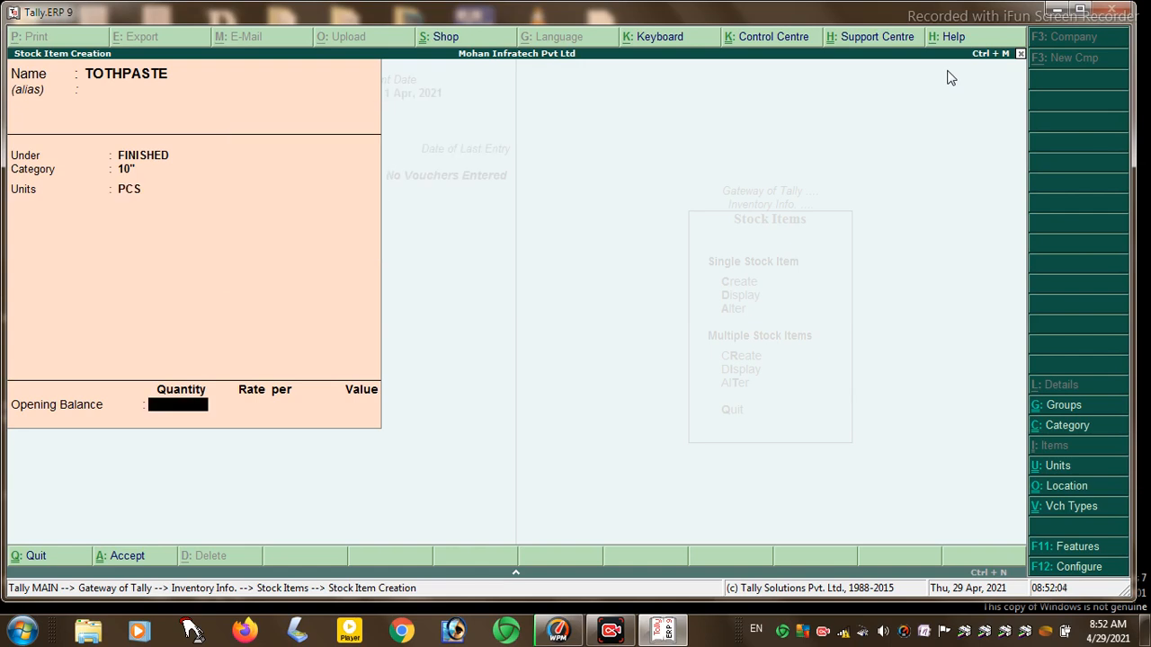
- Give TOTHPASTE opening stock of 1000 PCS at PATNA at rate 20, and save
text(1000)
key(Return)
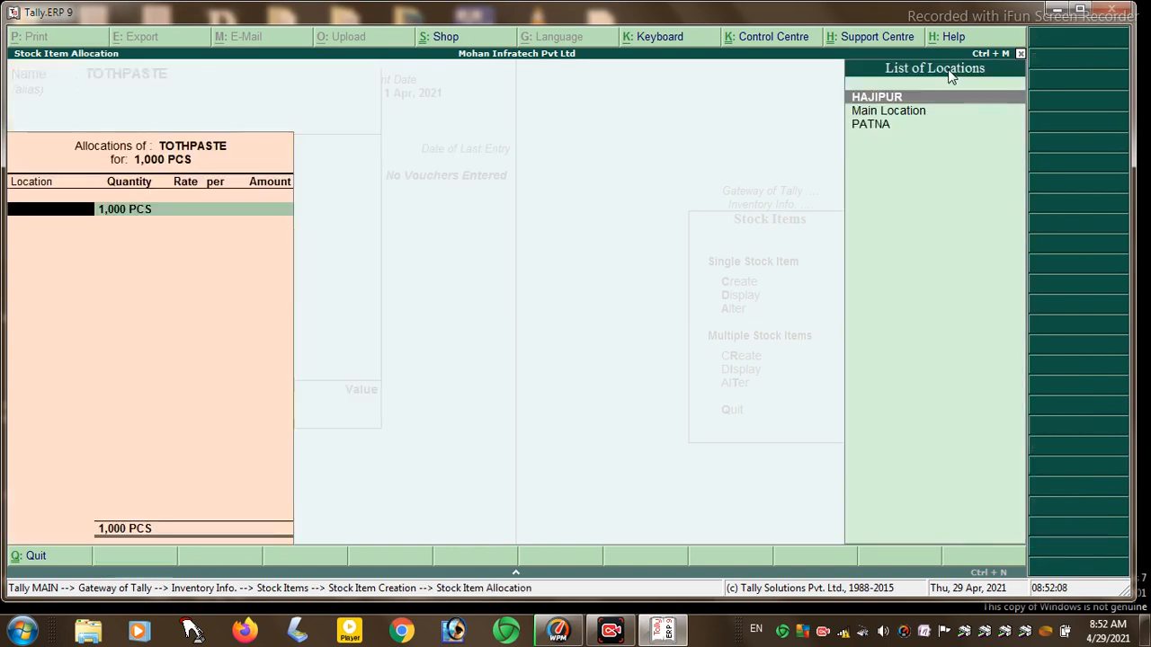
key(Down)
key(Down)
key(Return)
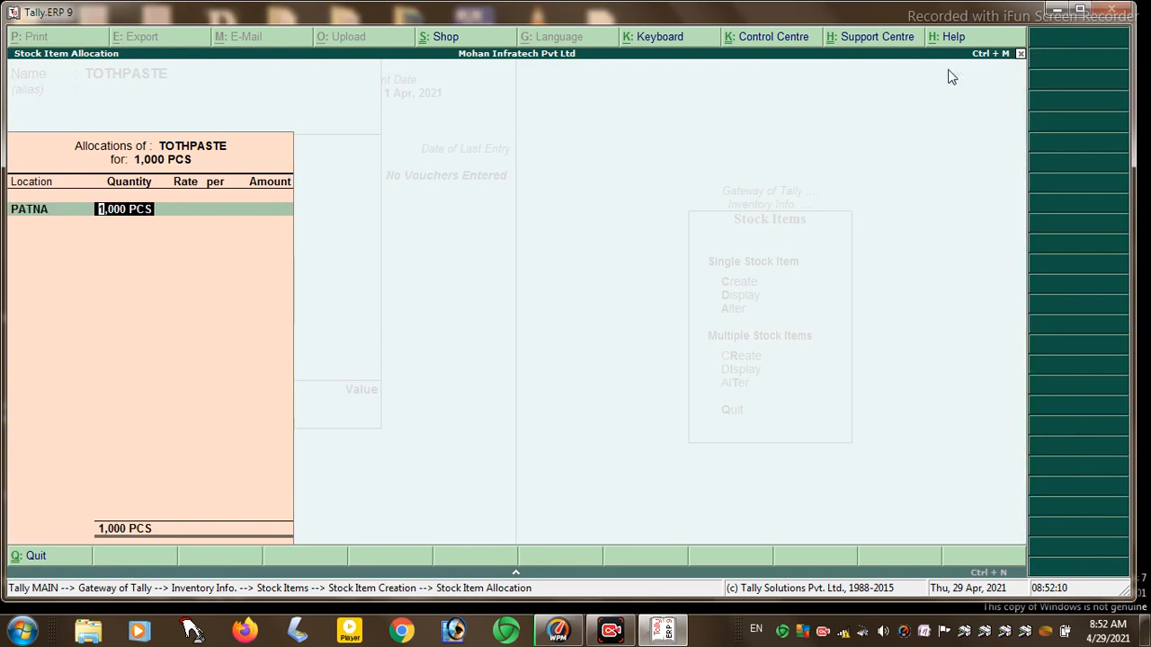
key(Return)
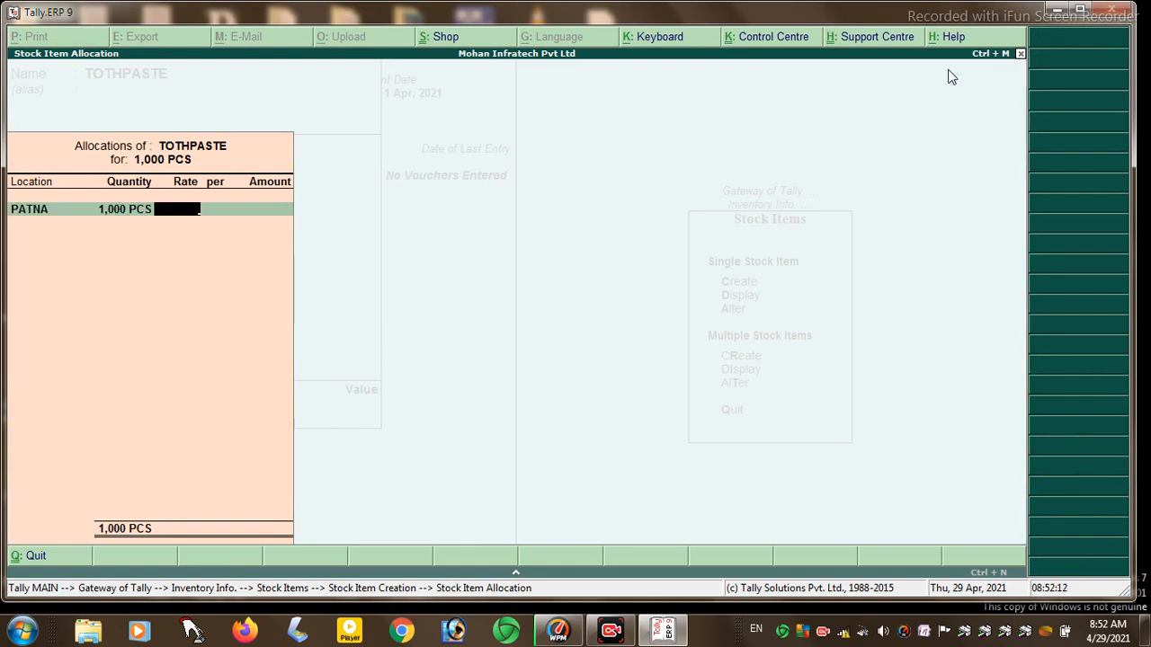
text(20)
key(Return)
key(Return)
key(Return)
key(Return)
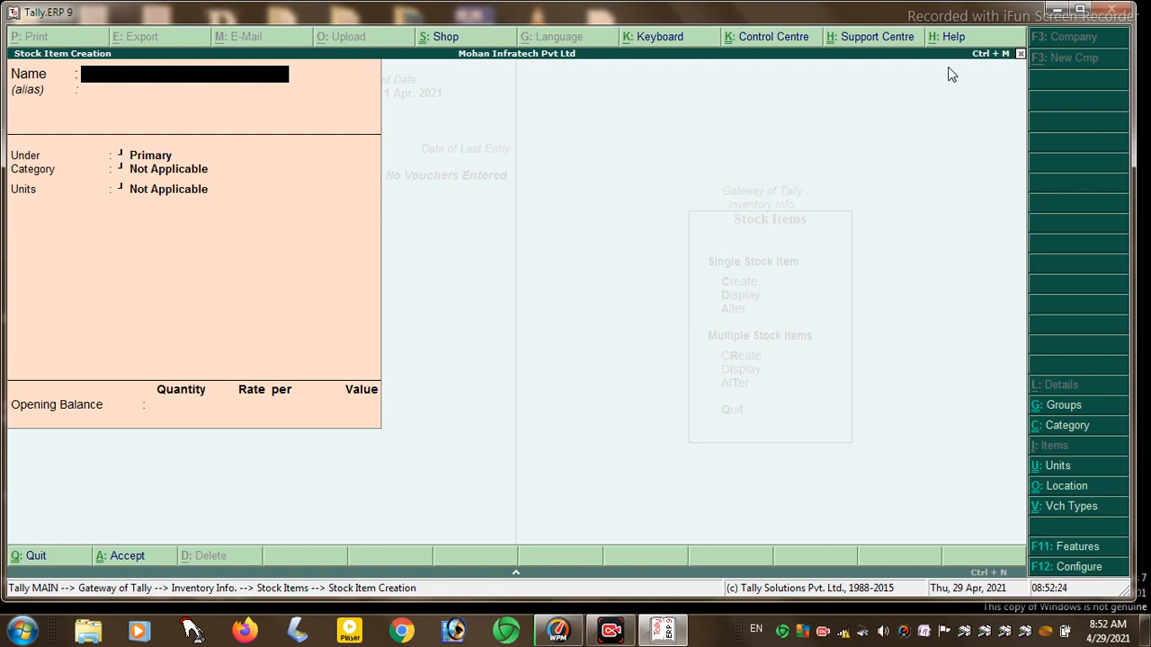
key(Escape)
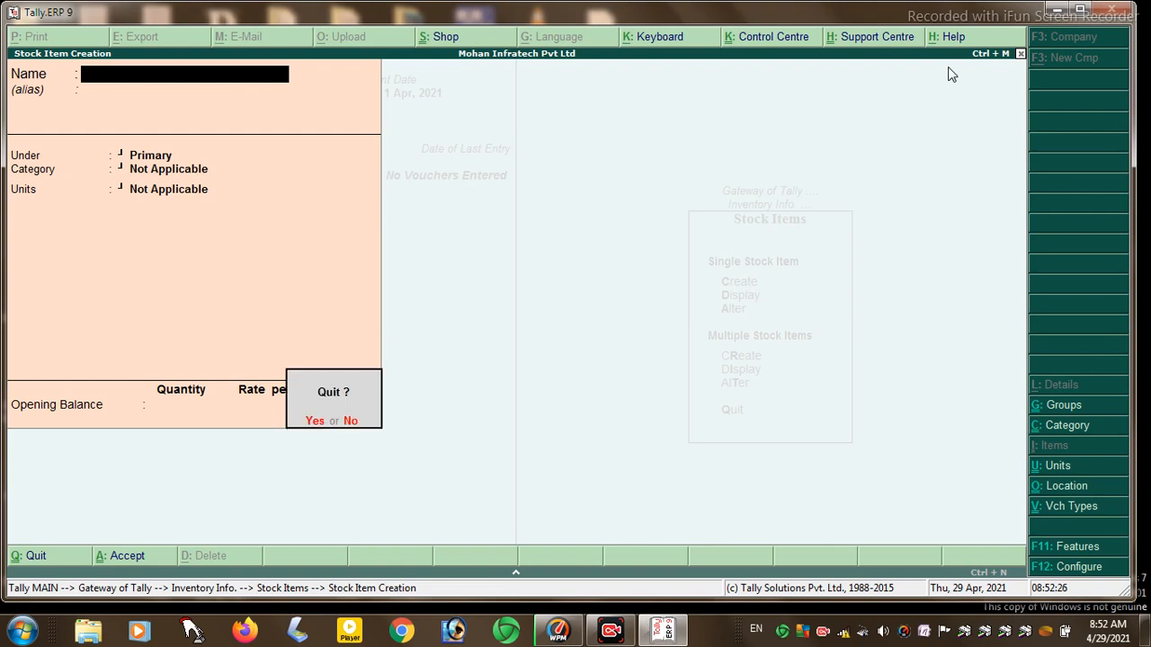
- Quit stock item creation, return to Gateway of Tally and open Accounting Vouchers
key(Return)
key(Escape)
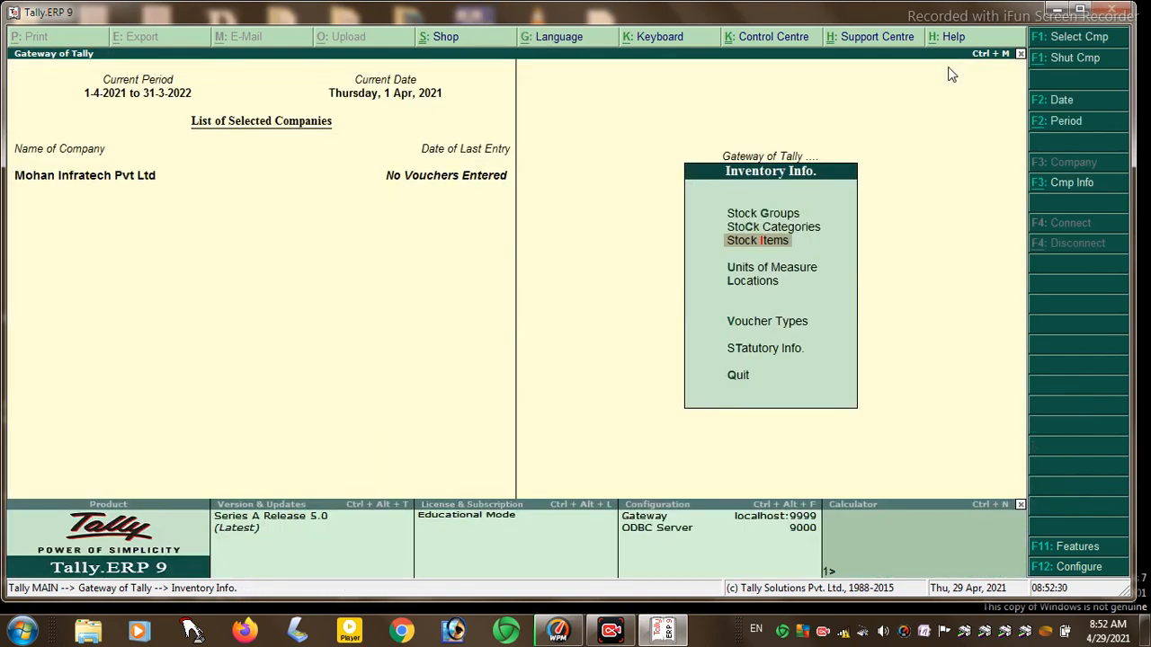
key(Down)
key(Down)
key(Down)
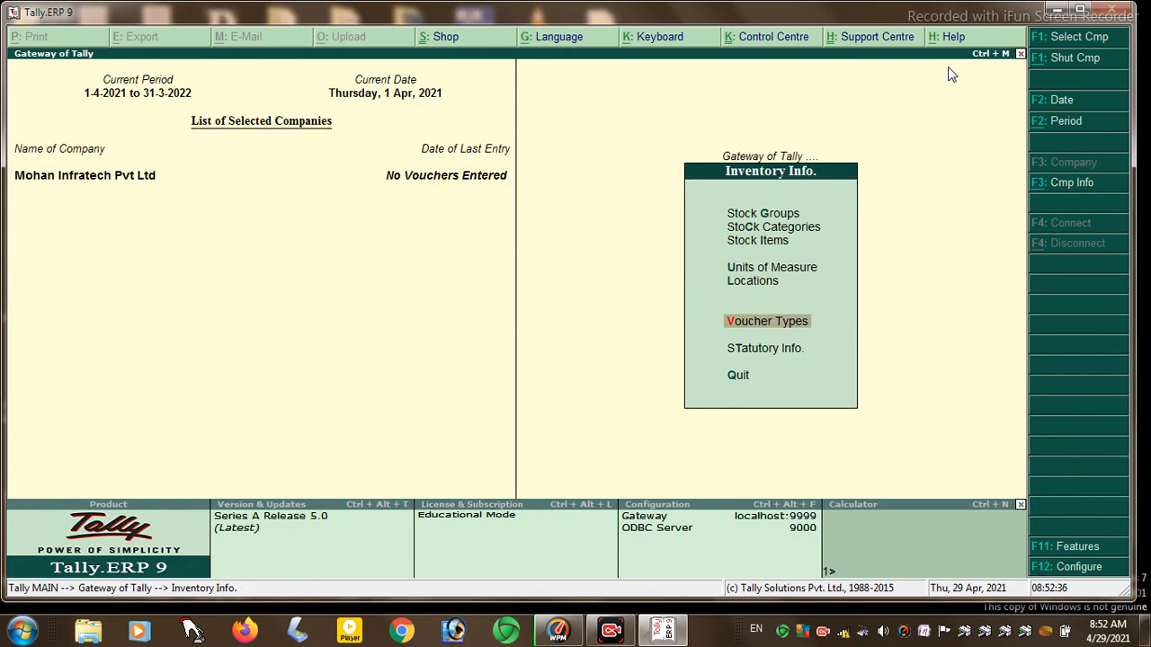
key(Escape)
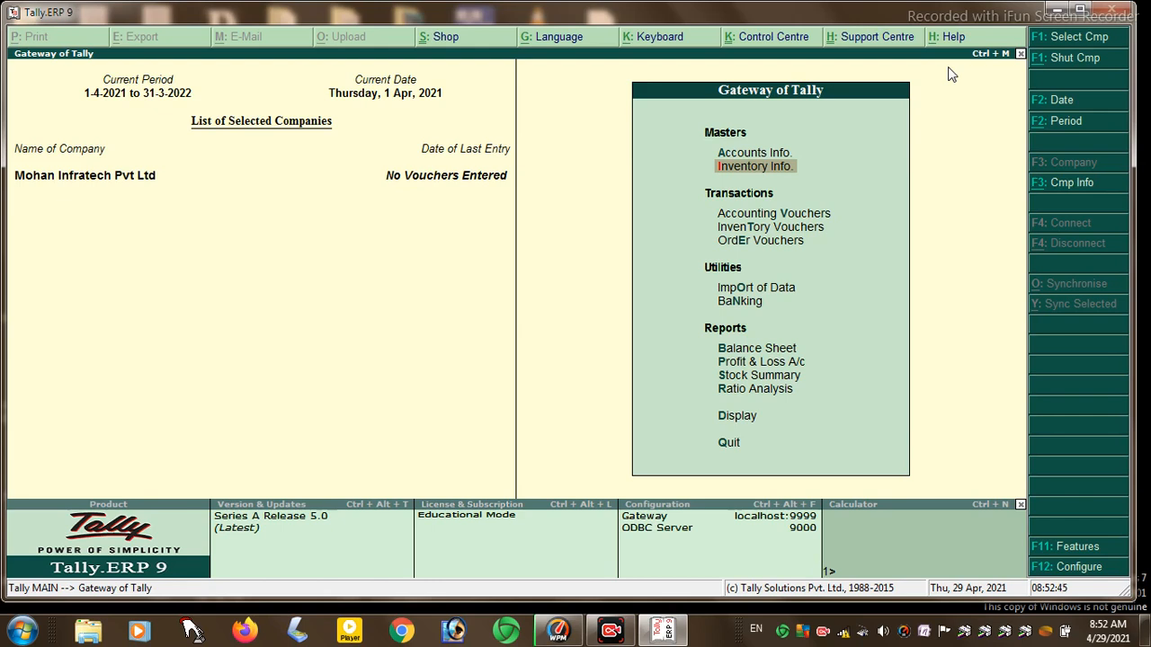
key(Down)
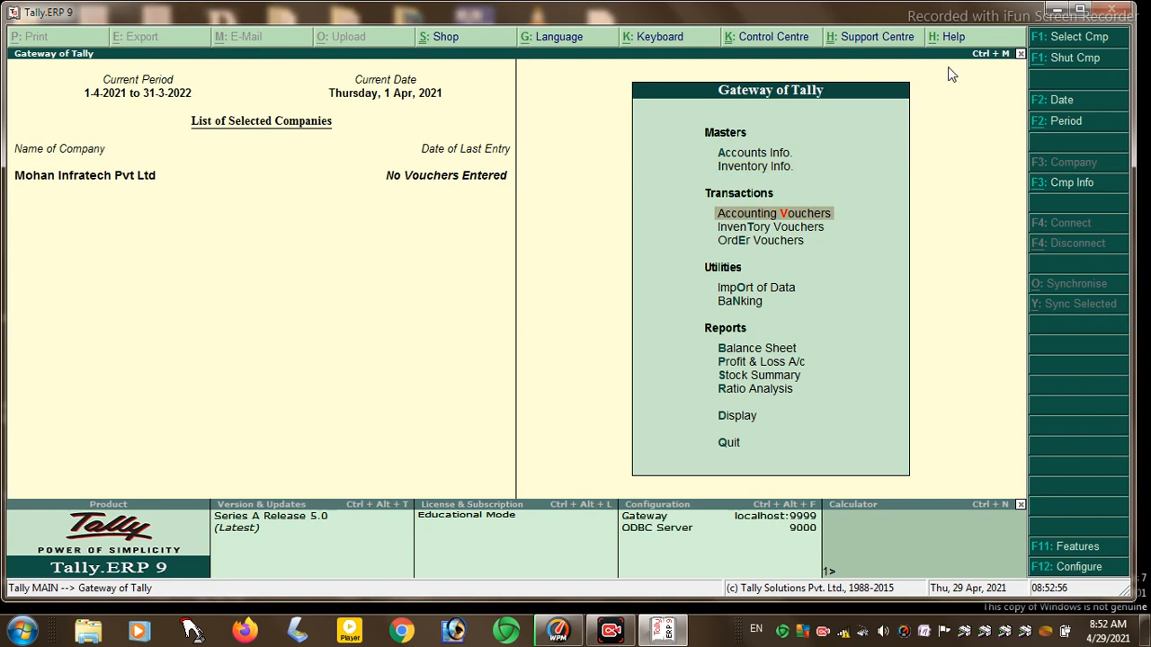
key(Return)
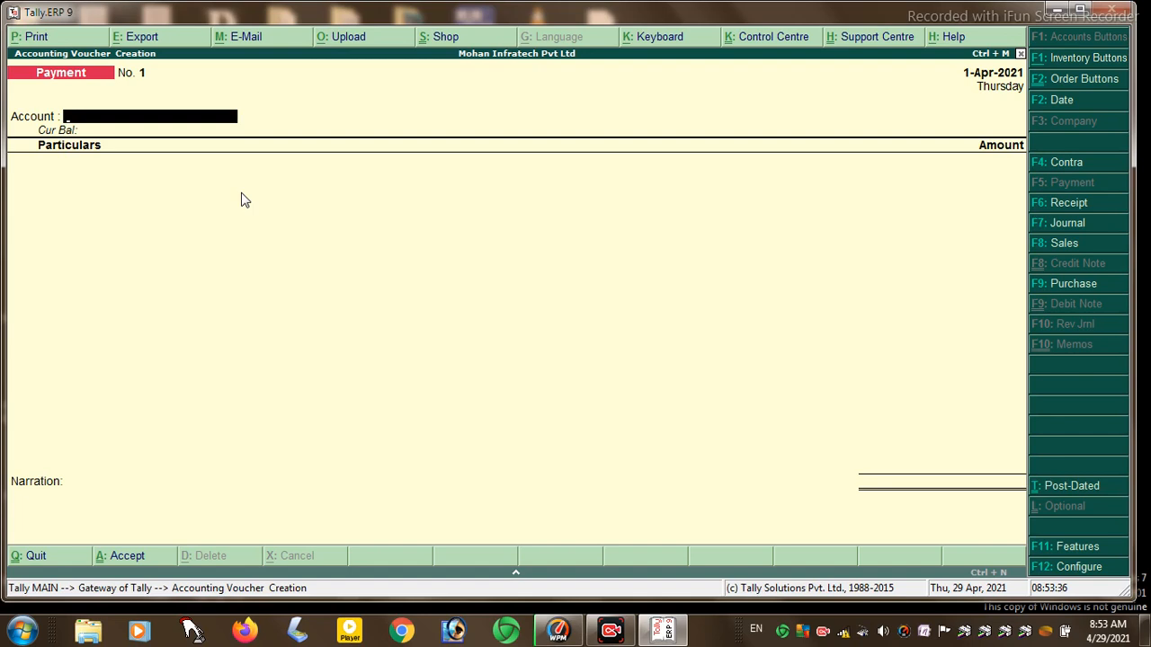
- Save Payment voucher No. 1: 5000 from Cash to MOHAN A/C
key(space)
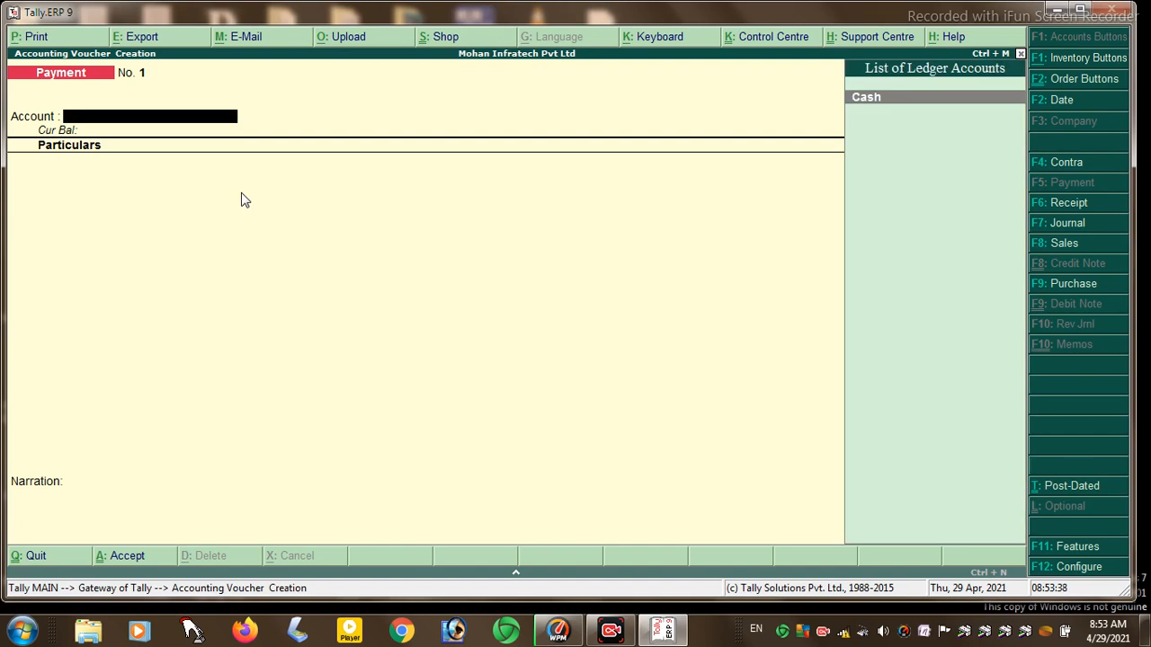
key(Return)
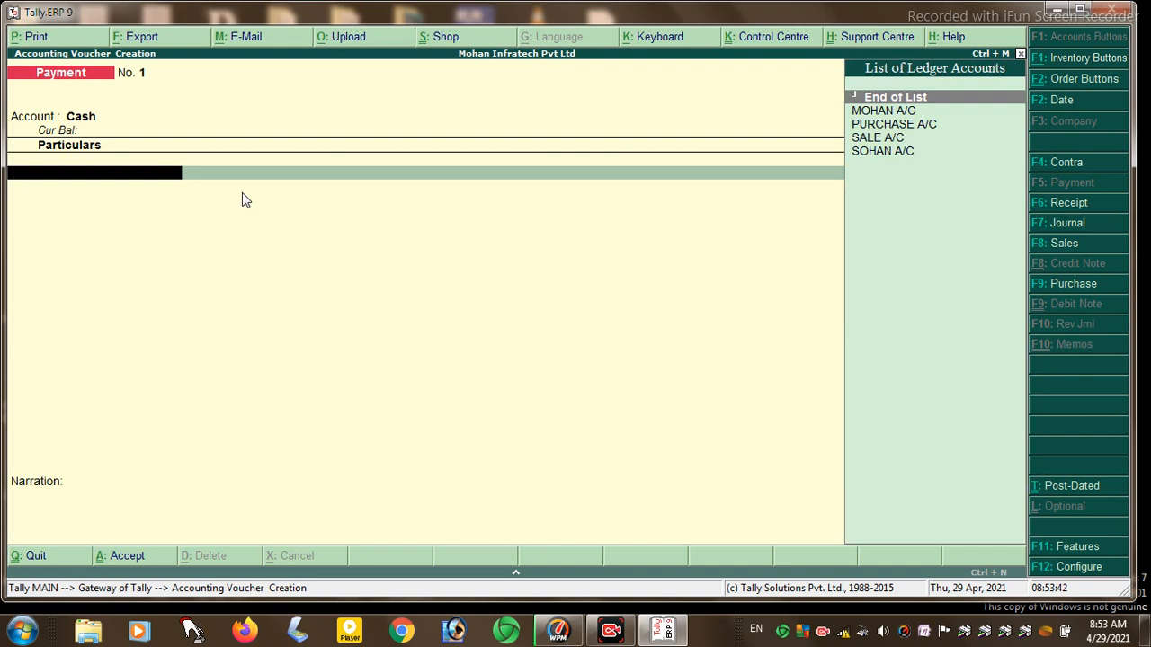
key(Down)
key(Return)
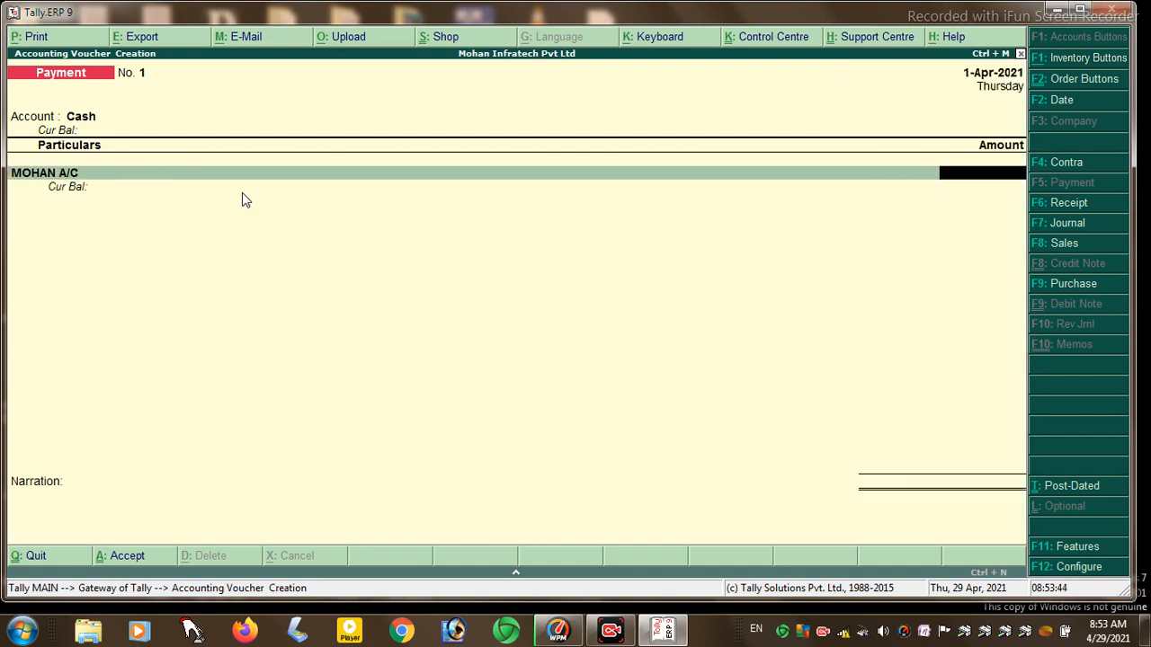
text(5000)
key(Return)
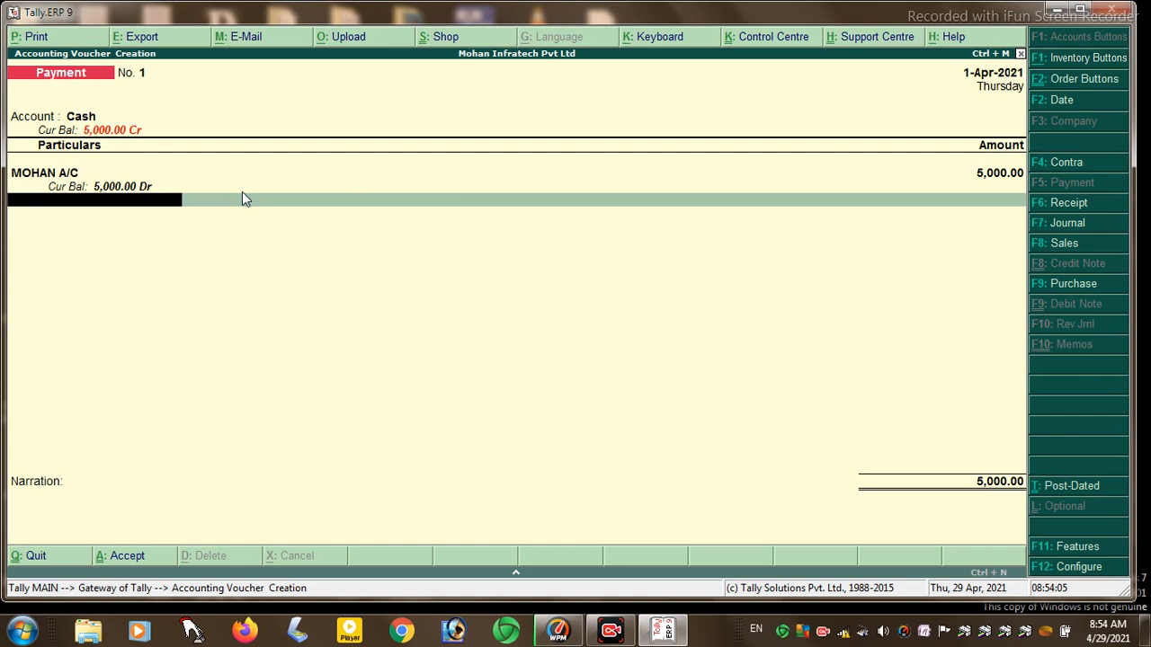
key(Return)
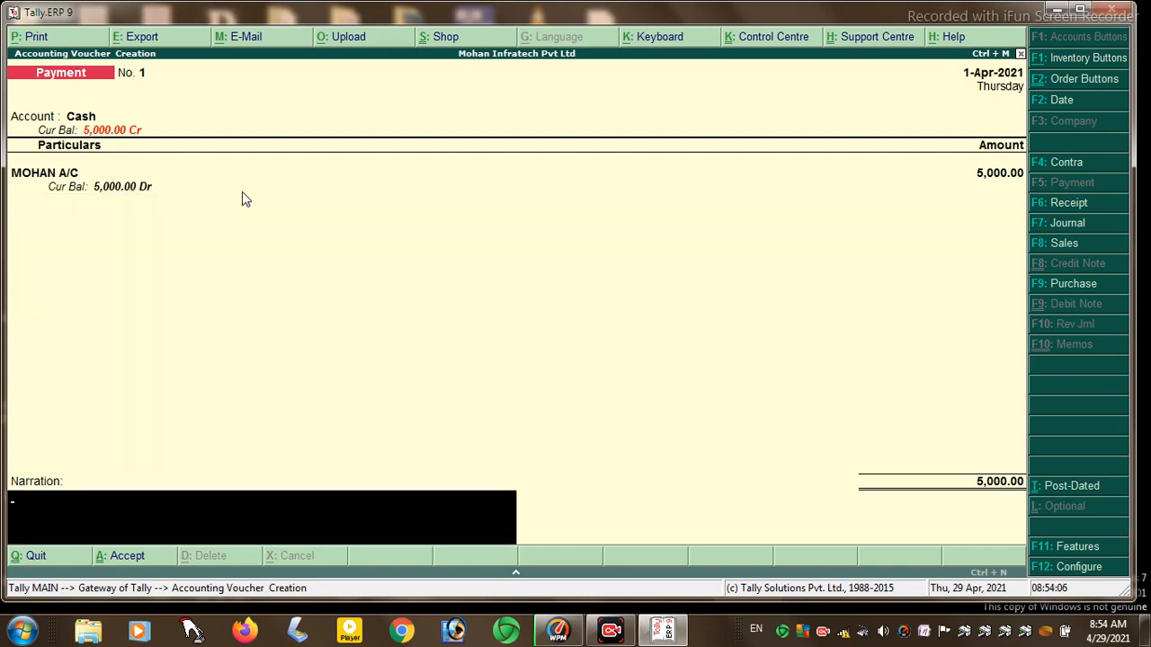
key(Return)
key(Return)
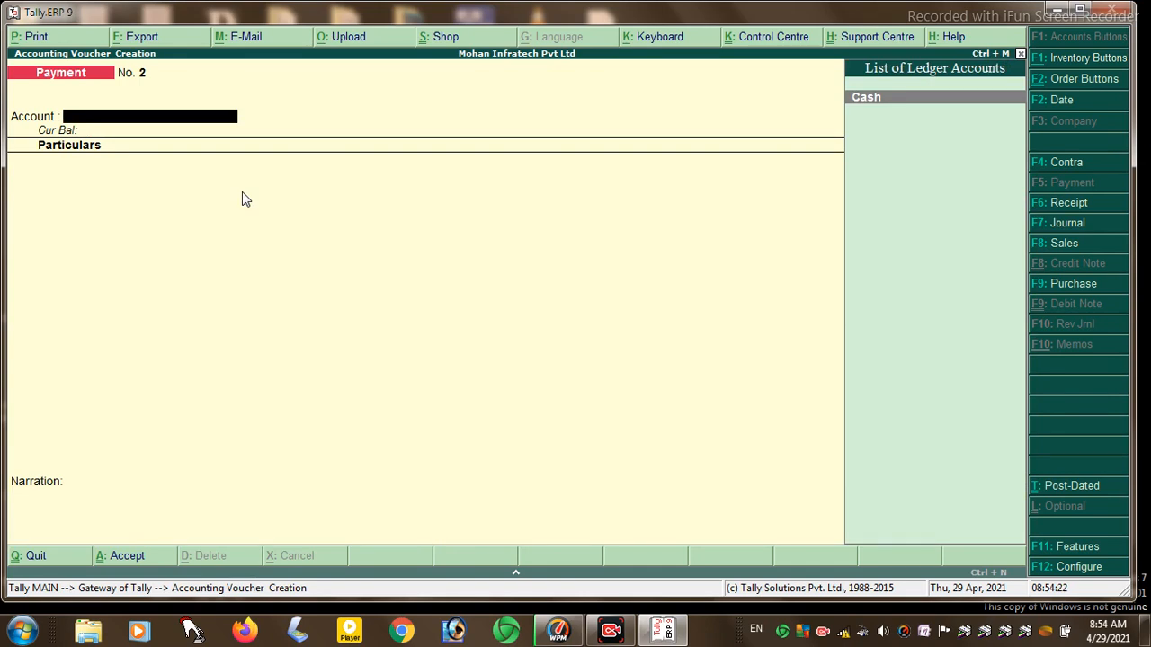
- Start Payment voucher No. 2 from Cash with 1000 paid to SOHAN A/C
key(Return)
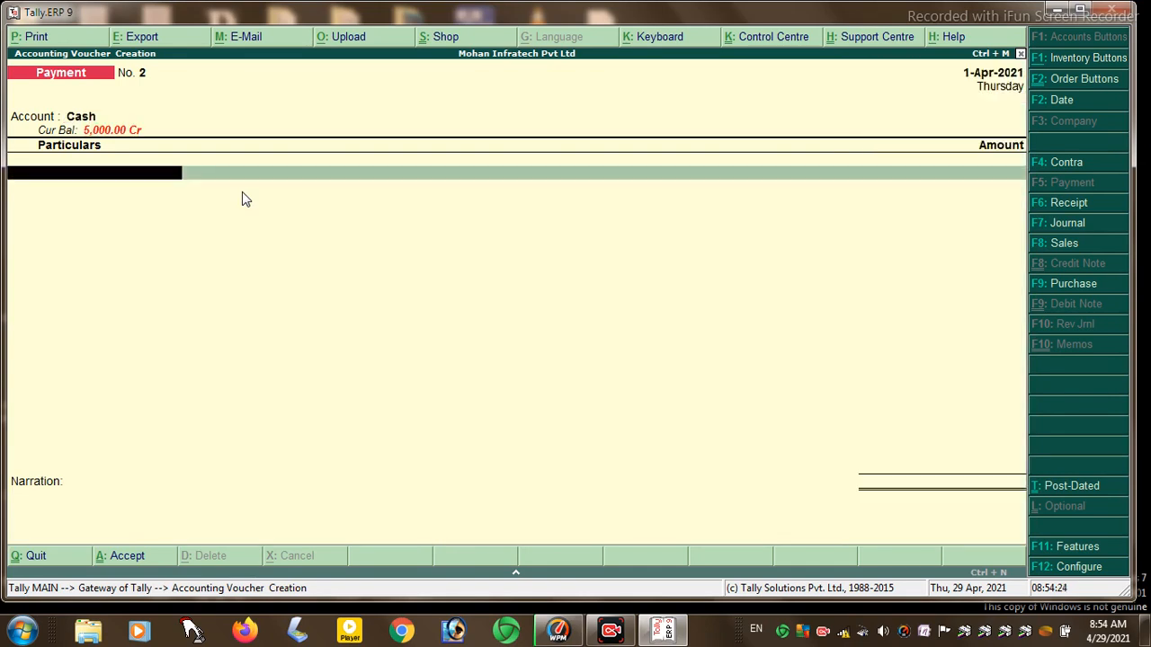
key(Down)
key(Down)
key(Down)
key(Up)
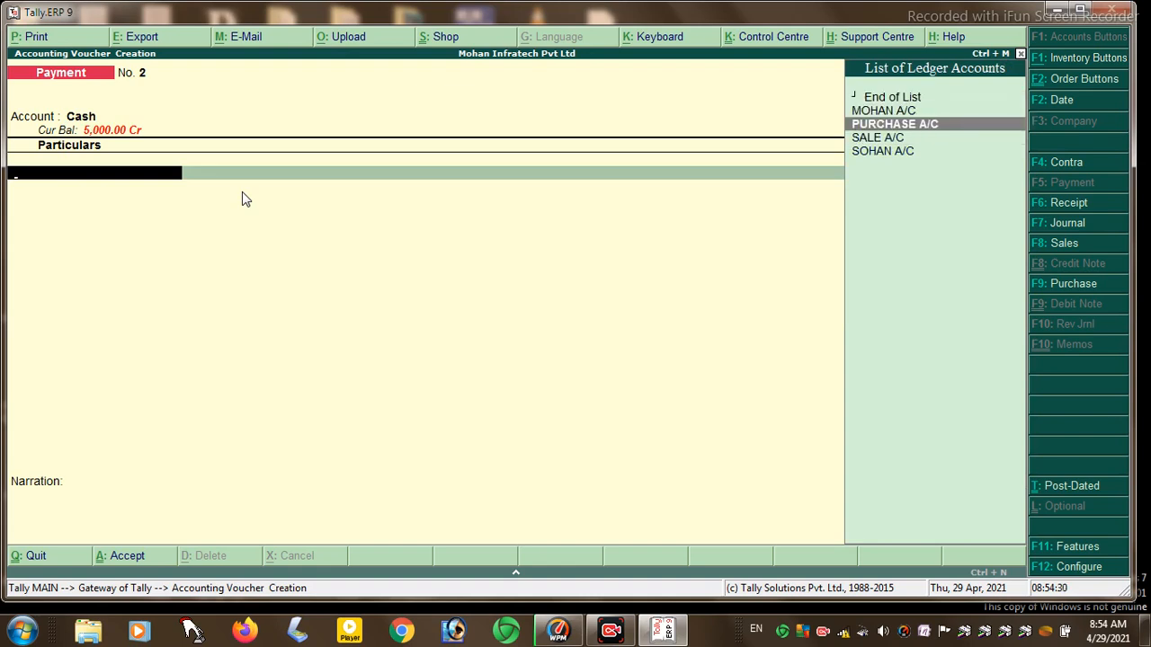
key(Up)
key(Down)
key(Down)
key(Down)
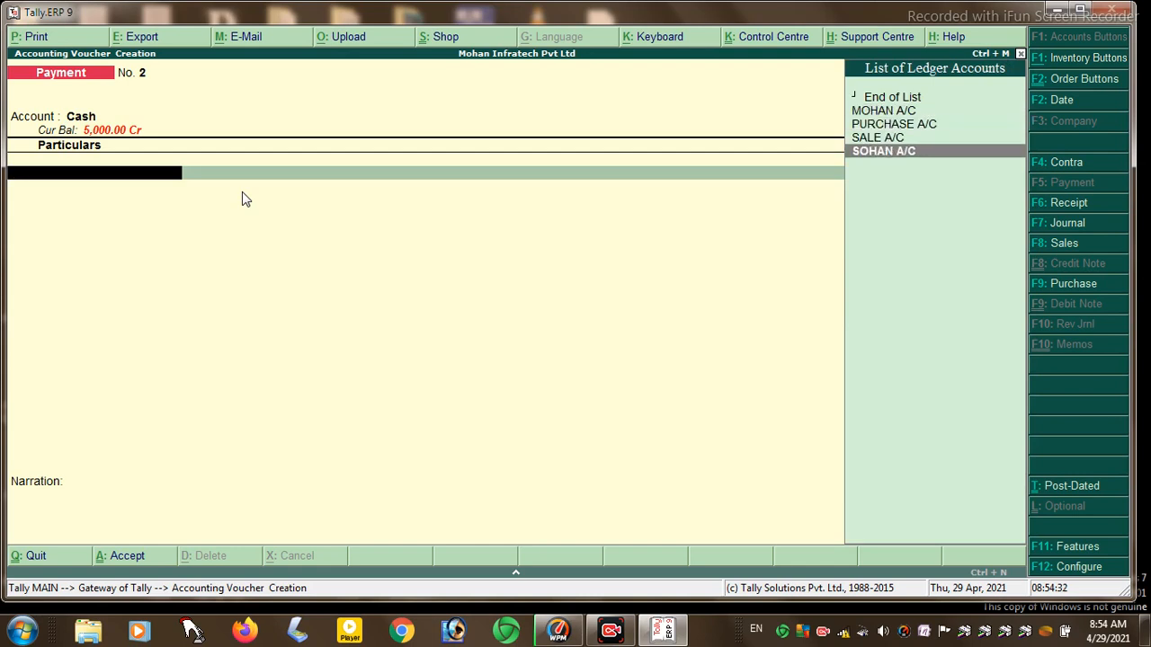
key(Return)
text(1000)
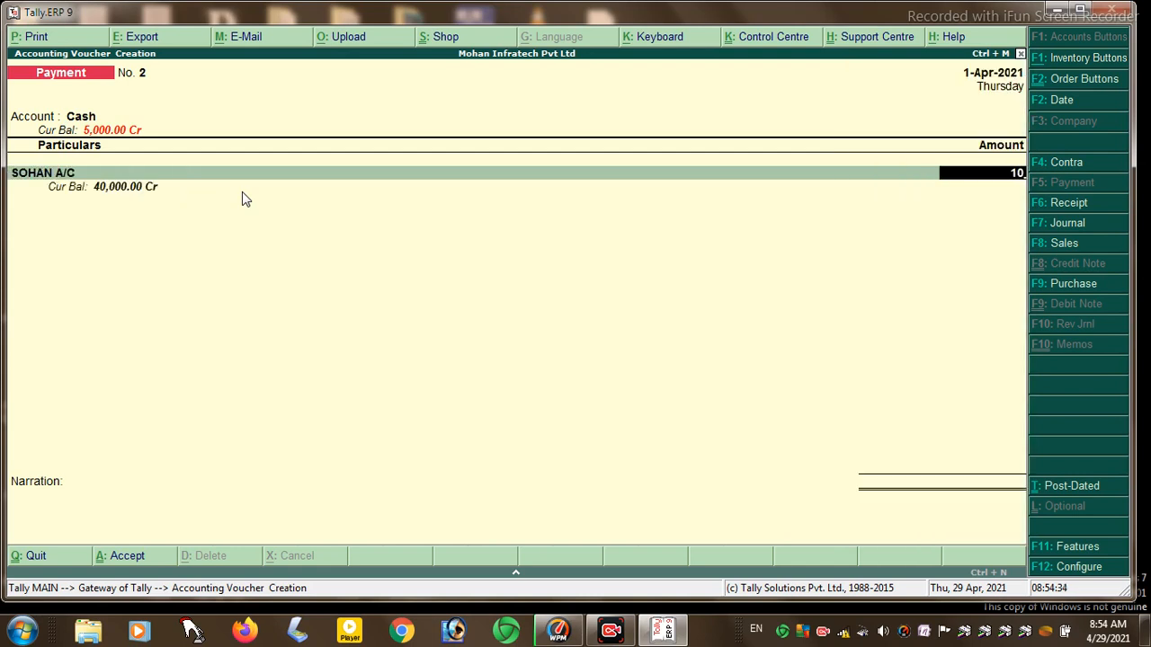
key(Return)
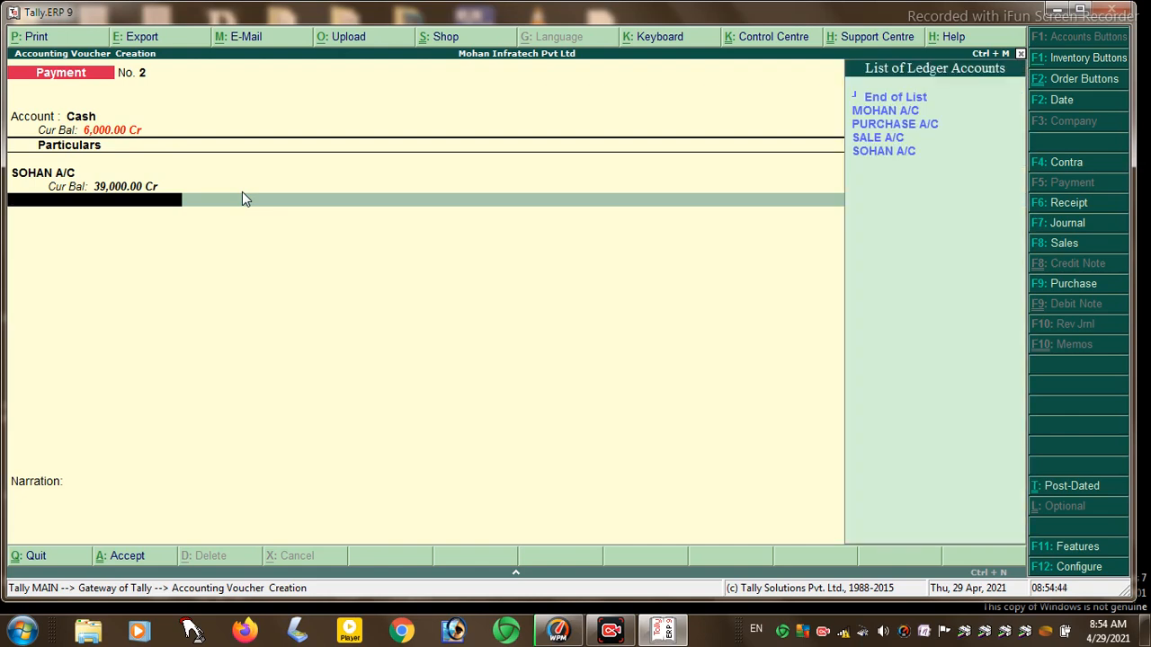
- Add 1000 paid to MOHAN A/C and save the voucher
key(Down)
key(Return)
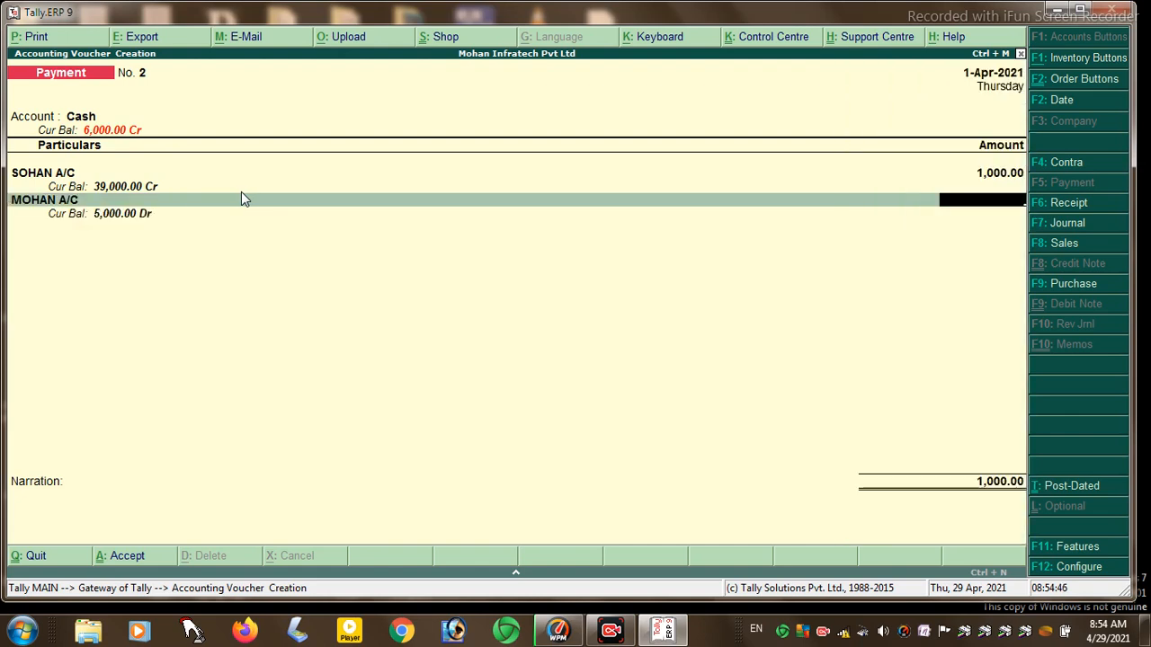
text(1,000)
key(Return)
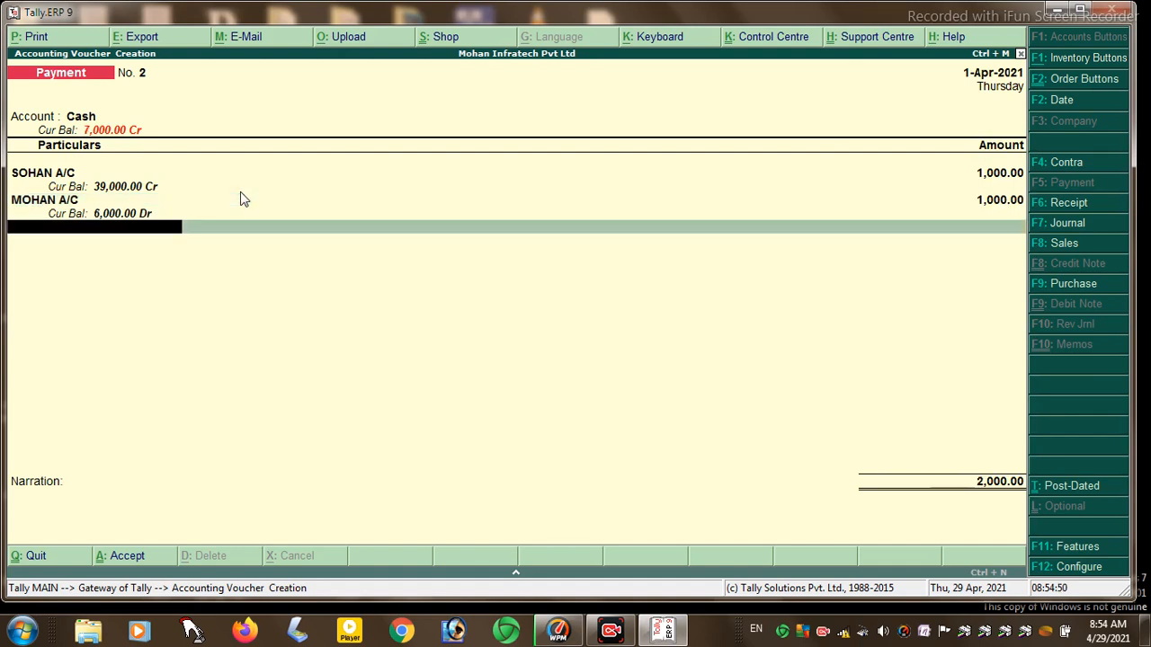
key(Return)
key(Return)
key(Return)
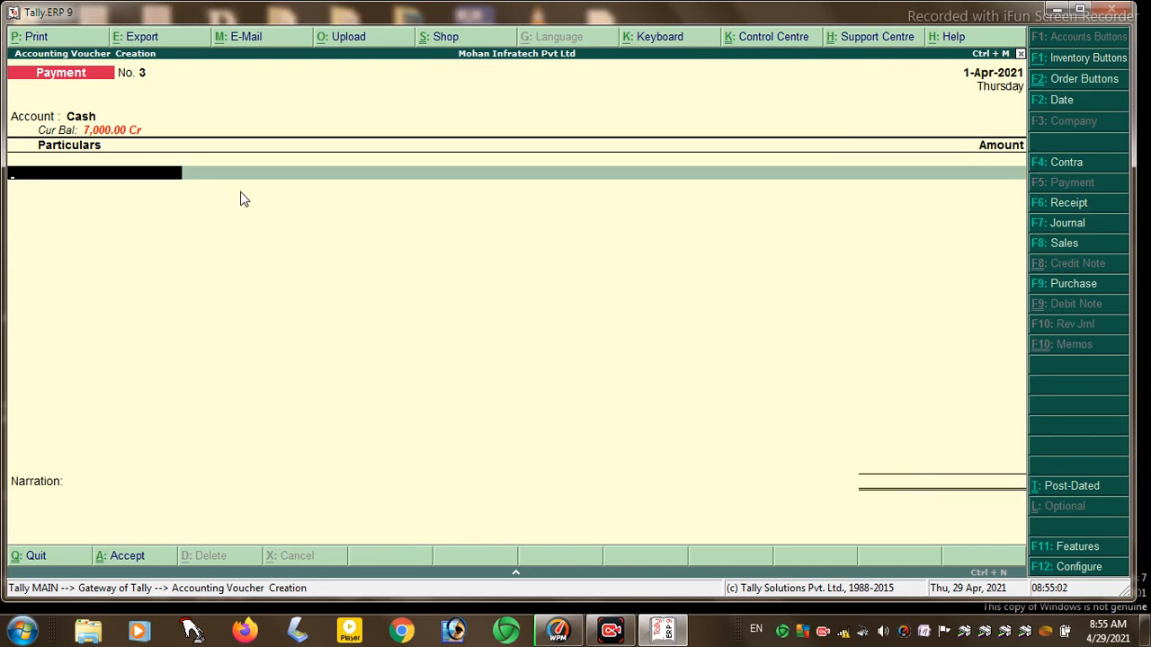
- Return to Gateway of Tally and start Payment voucher No. 3 paying from Cash
key(Escape)
key(Return)
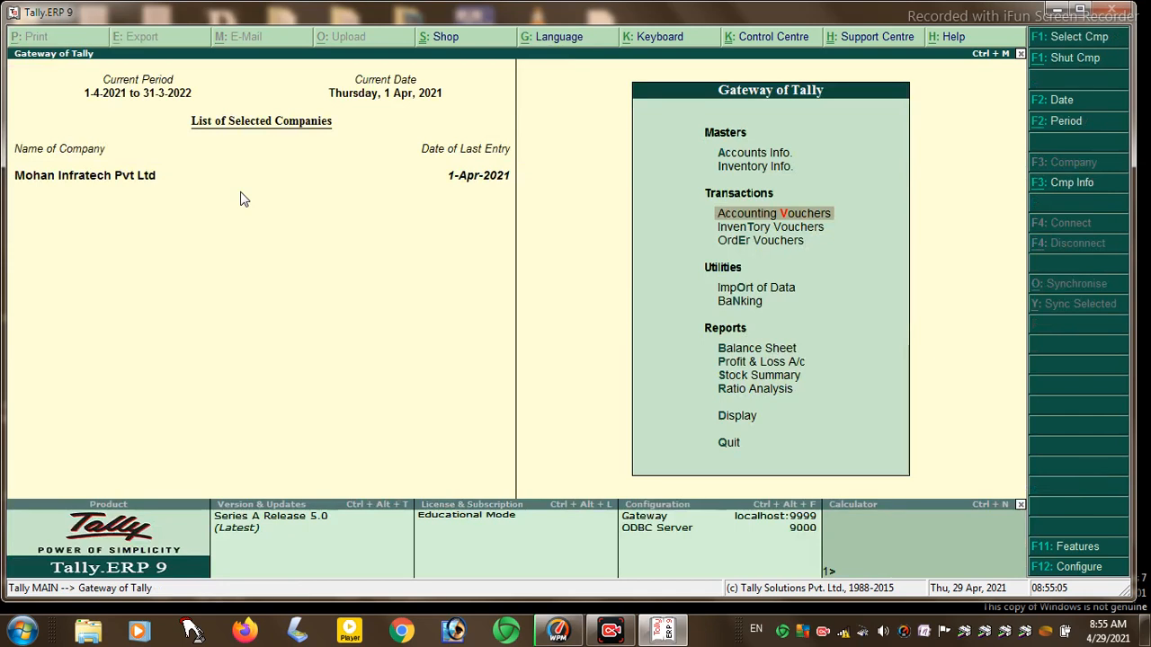
key(Return)
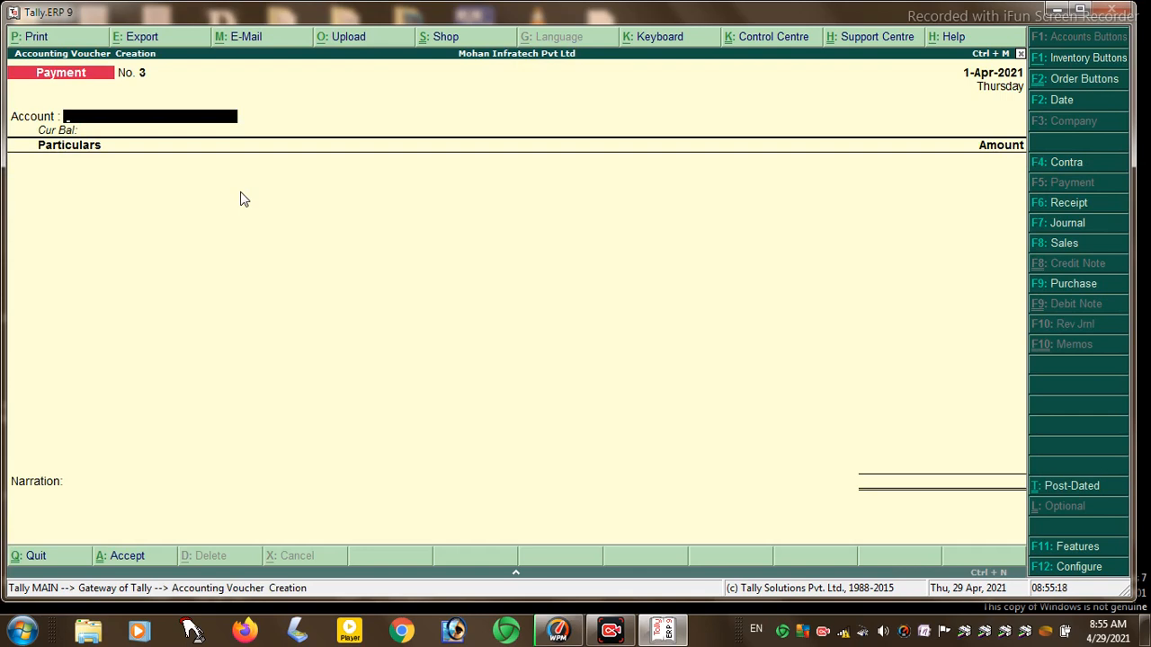
click(1059, 171)
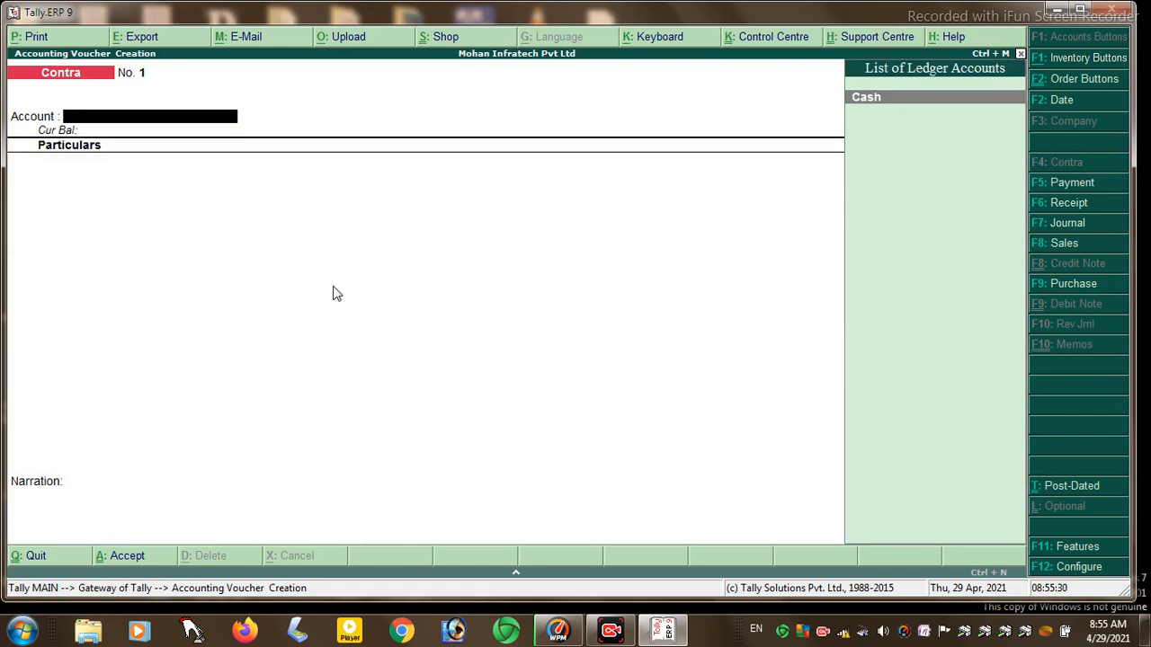
click(1069, 184)
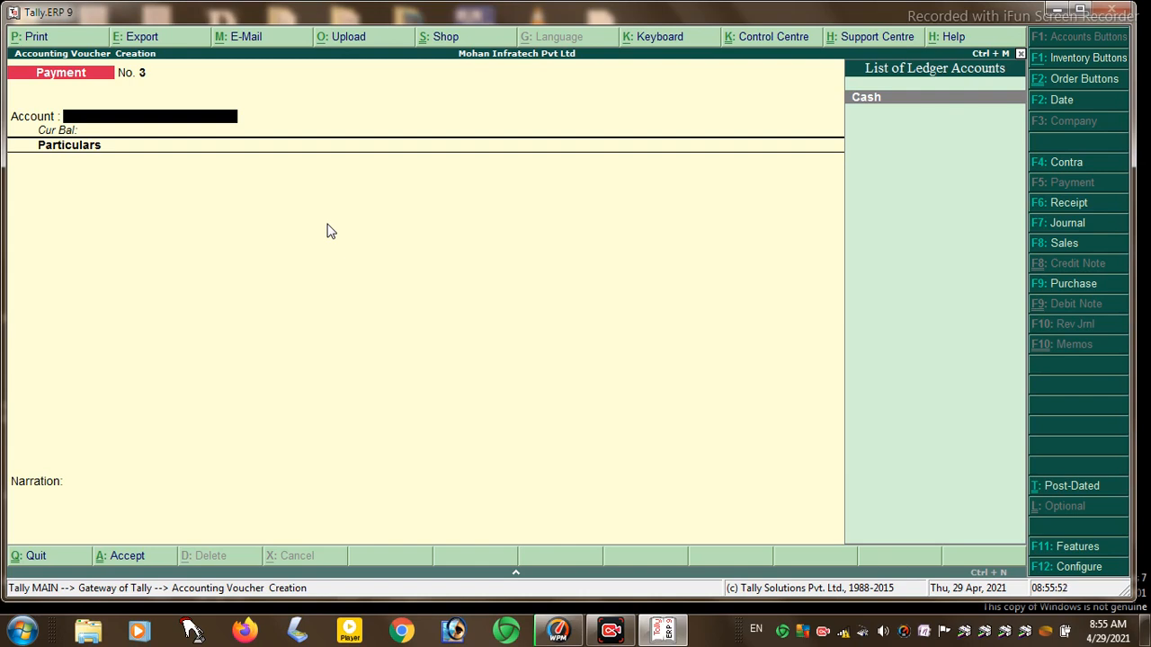
key(Return)
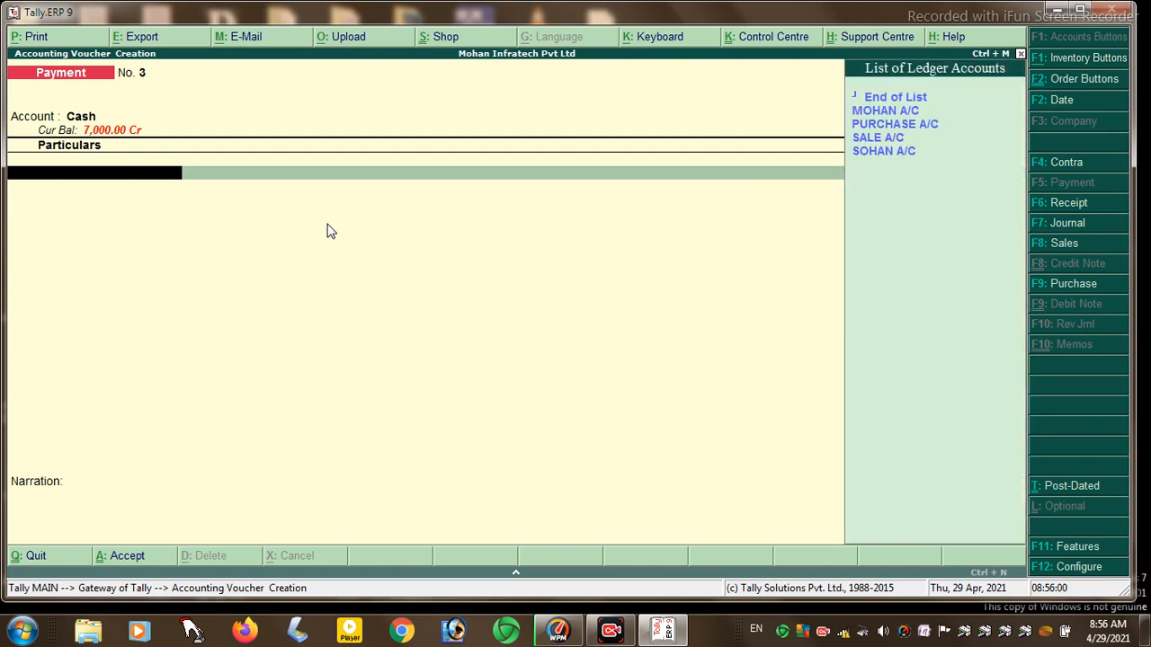
- Charge PURCHASE A/C with 50 KG of MARGO at HAJIPUR at 50.00 per KG
key(Down)
key(Down)
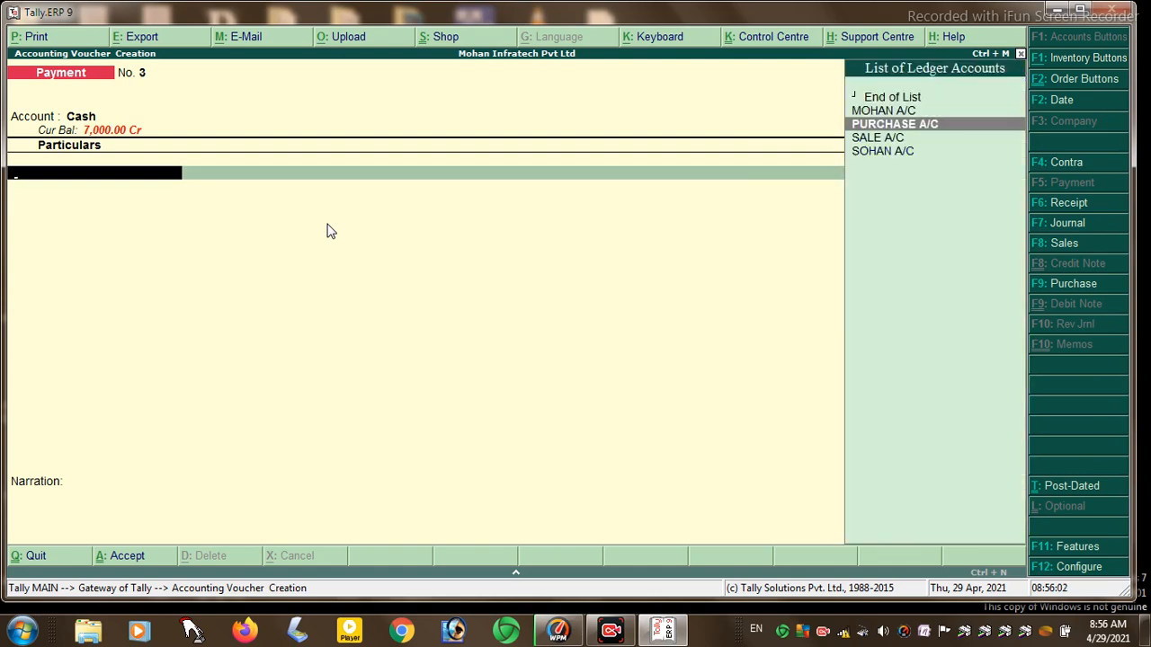
key(Return)
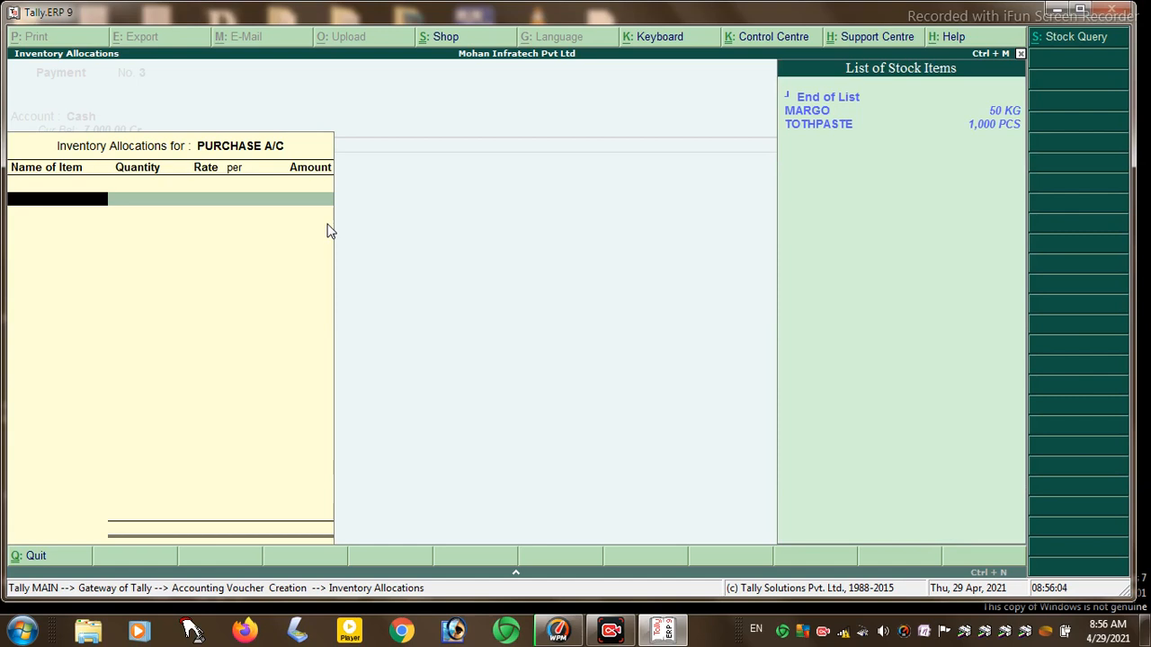
key(Down)
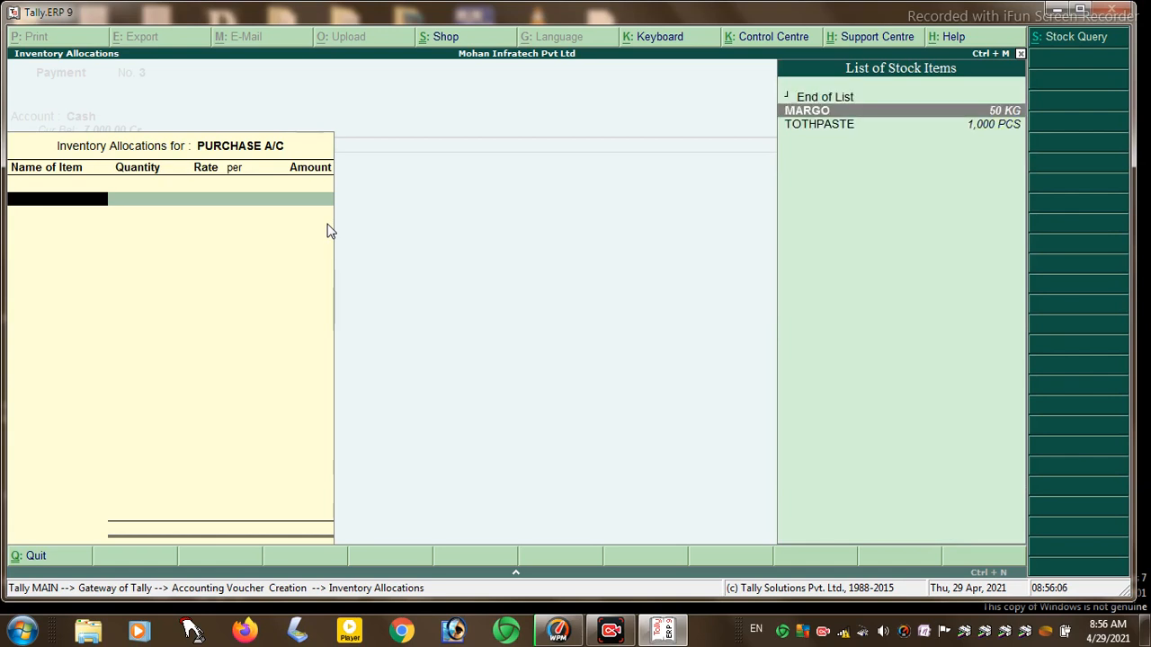
key(Return)
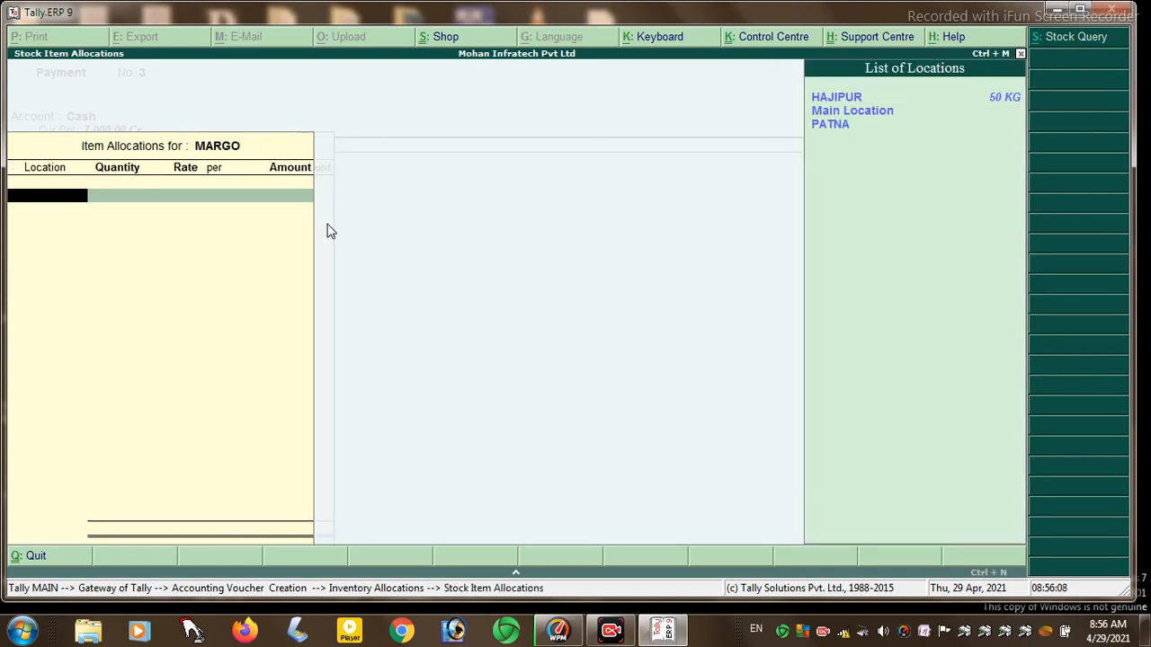
key(Return)
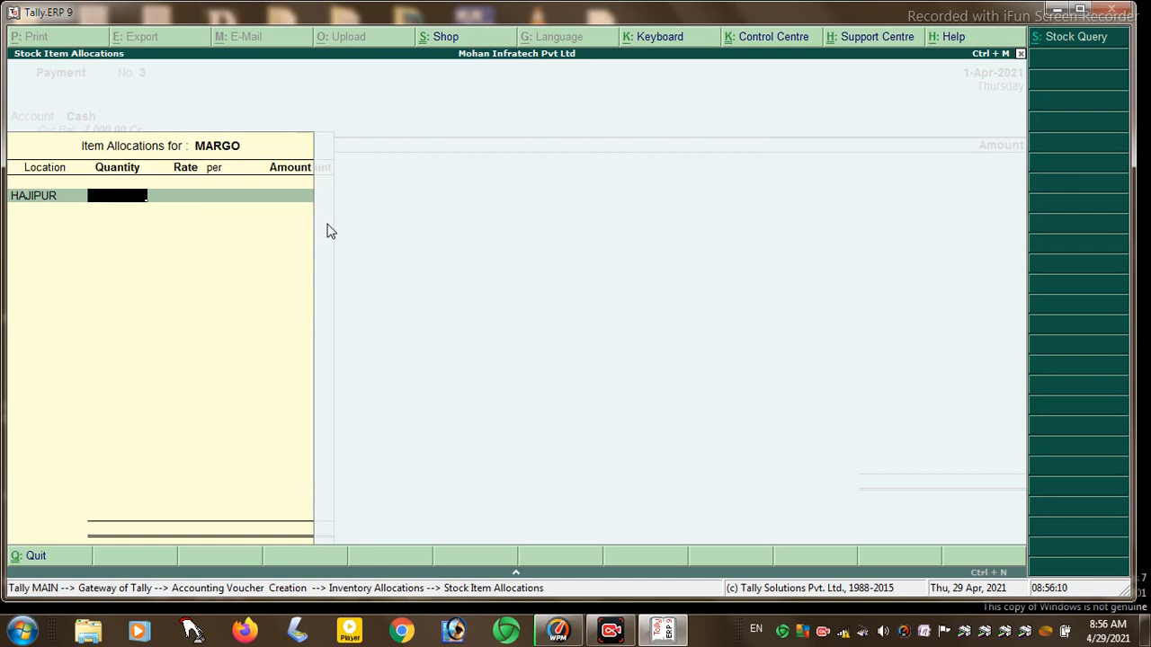
text(50)
key(Return)
key(Return)
key(Return)
key(Return)
key(Return)
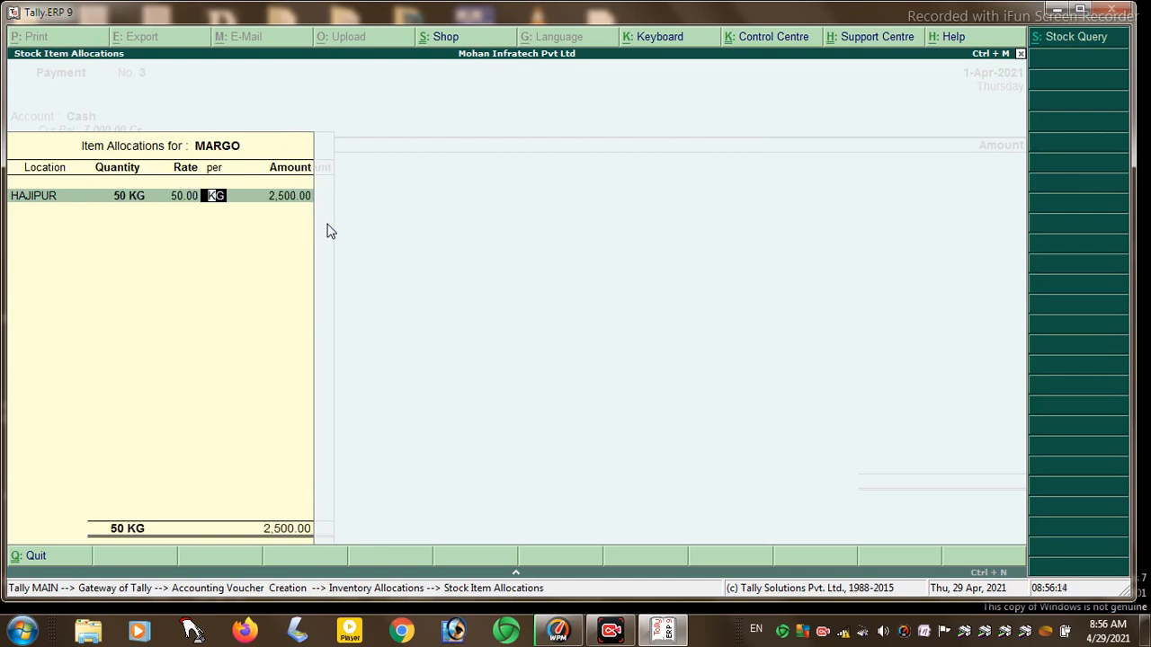
key(Return)
key(Return)
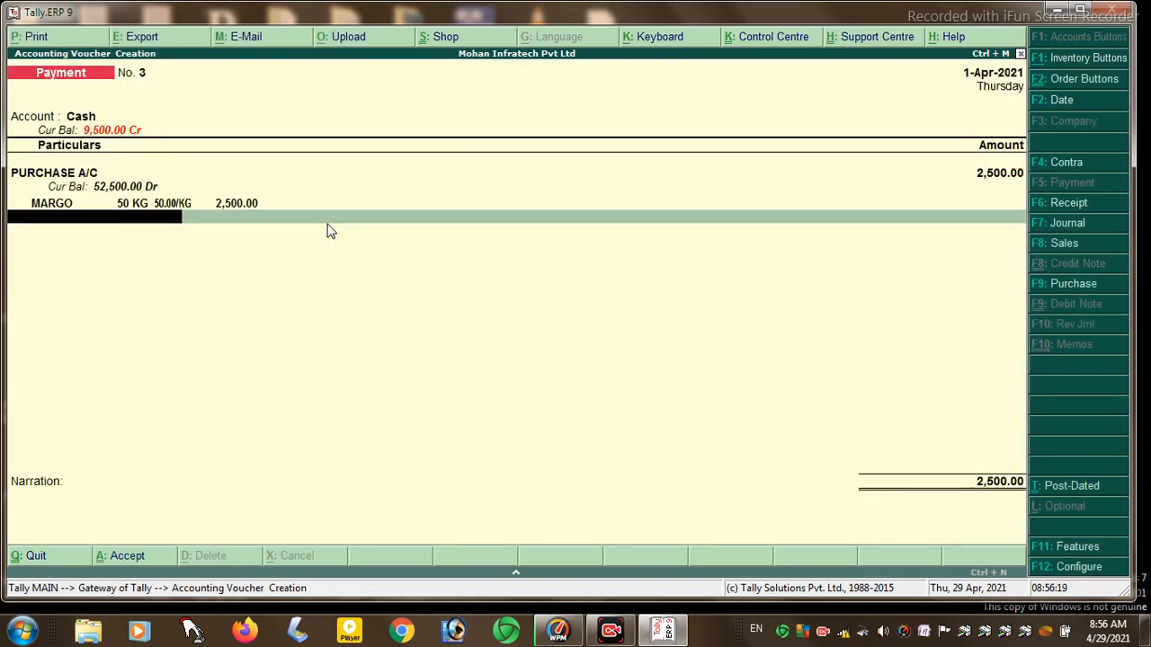
- Save Payment voucher No. 3 for 2,500.00 and move on to a Receipt voucher
key(Return)
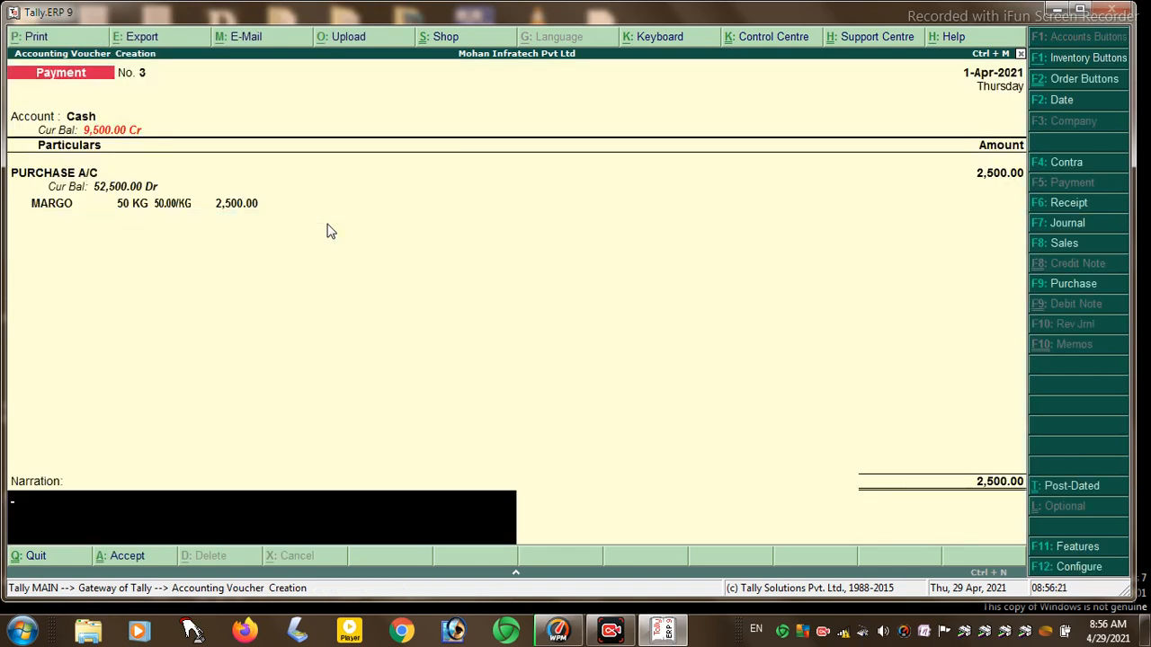
key(Return)
key(y)
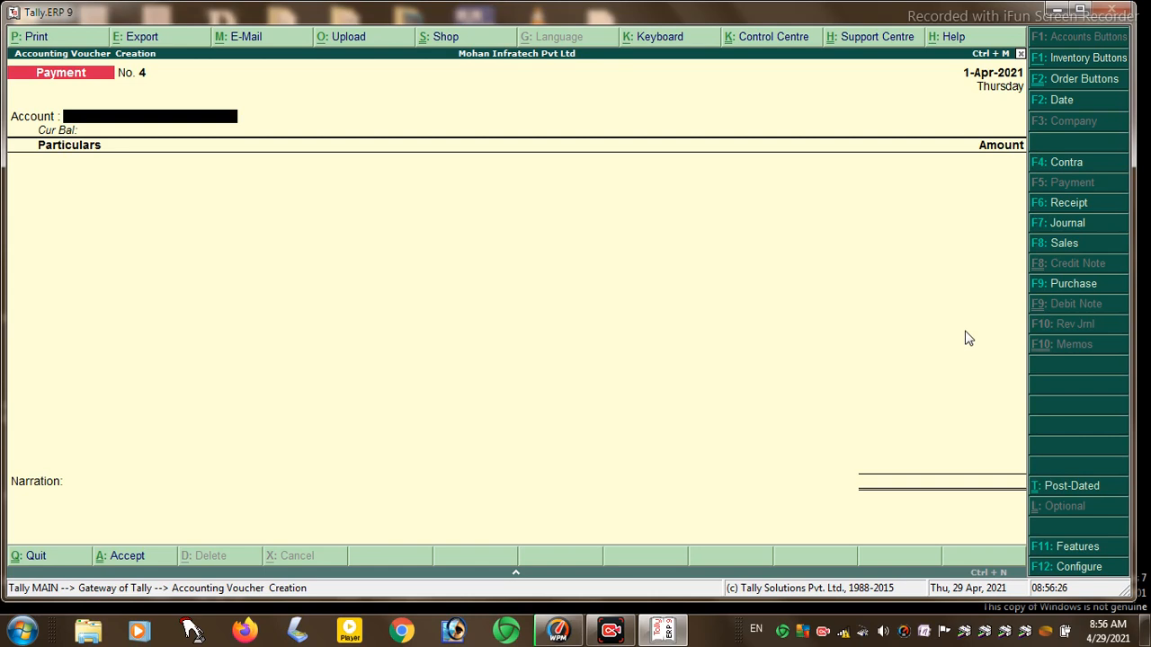
click(1068, 204)
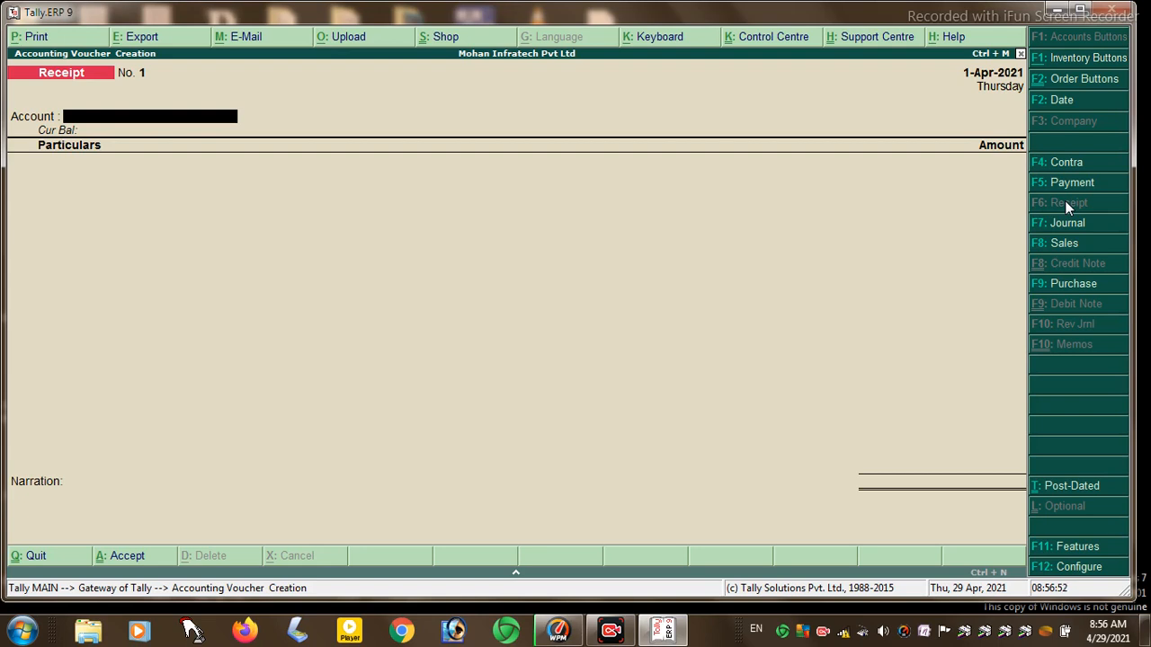
- Record a cash receipt of 2,000.00 from SOHAN A/C
key(space)
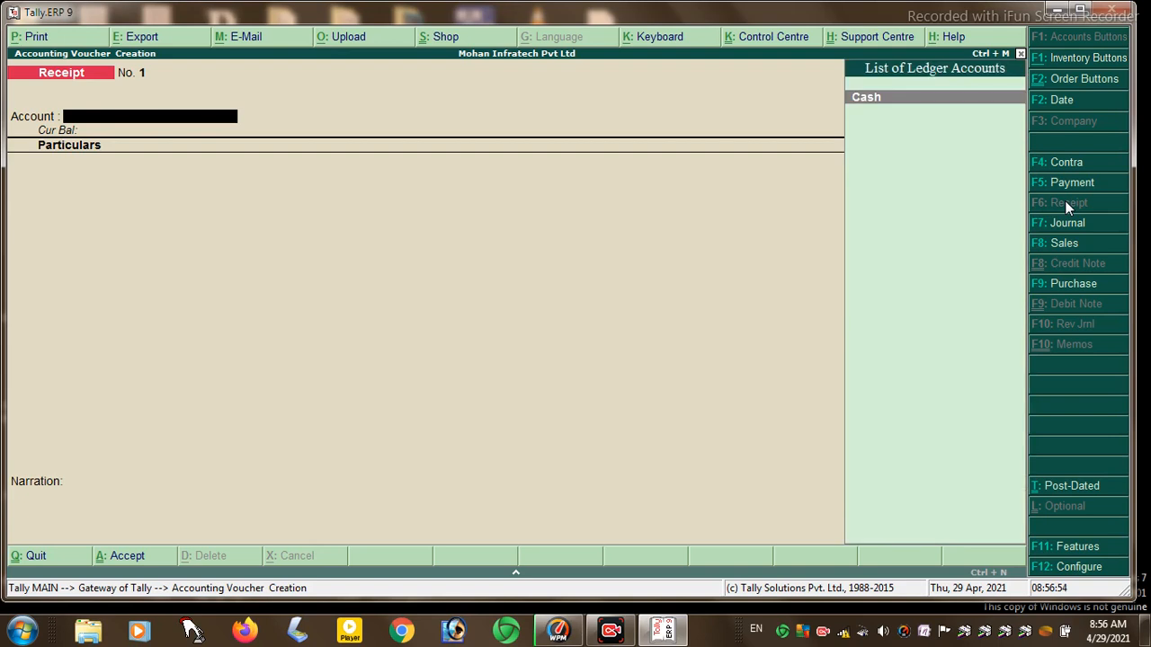
key(Return)
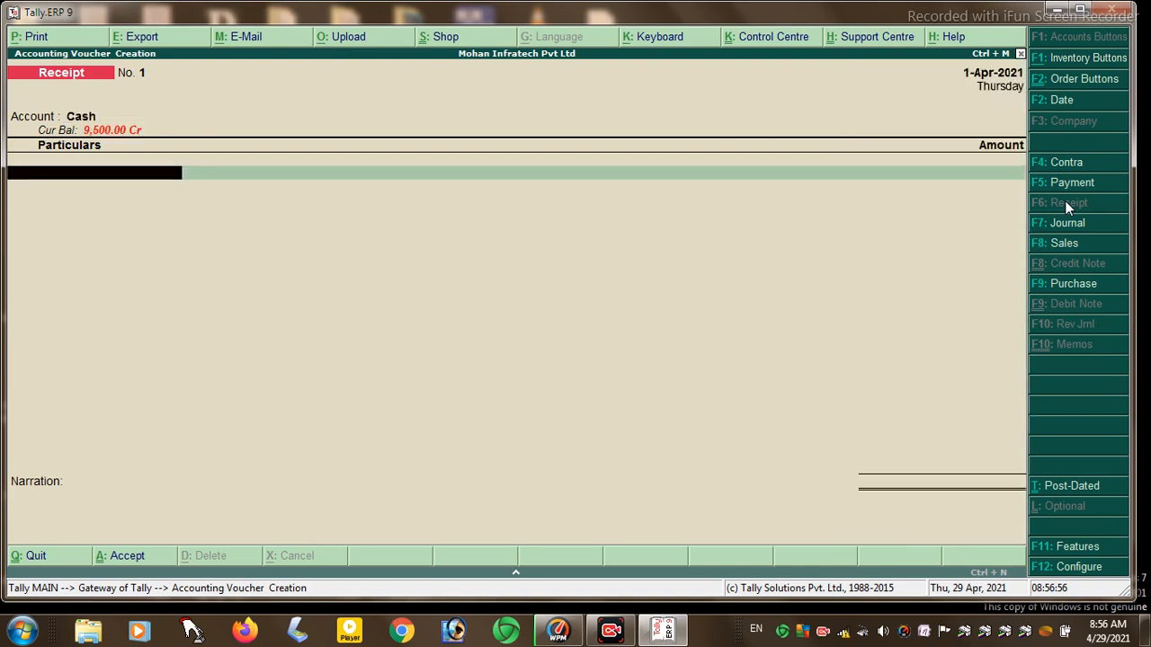
key(Down)
key(Down)
key(Down)
key(Down)
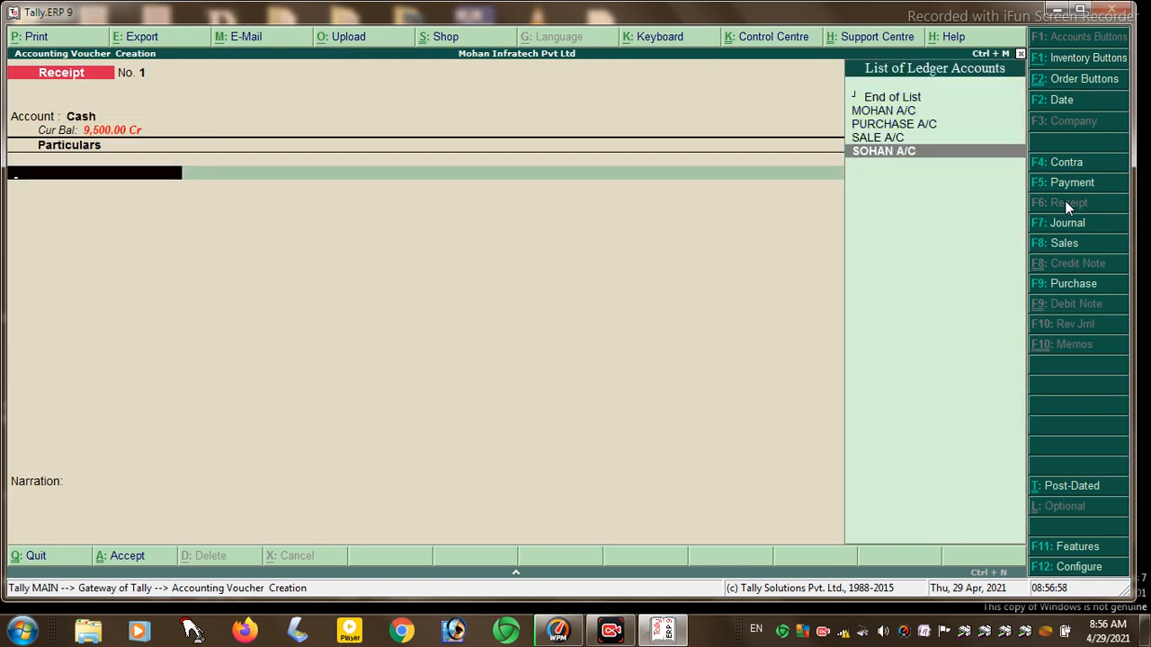
key(Return)
text(2000)
key(Return)
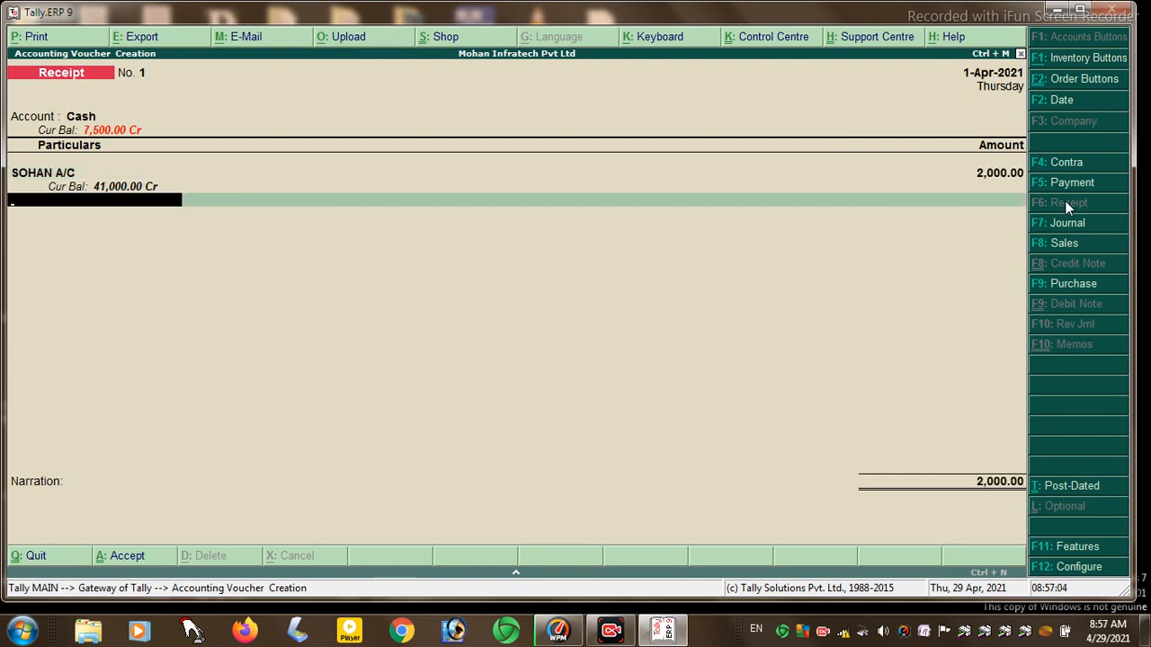
key(Return)
key(Return)
key(Return)
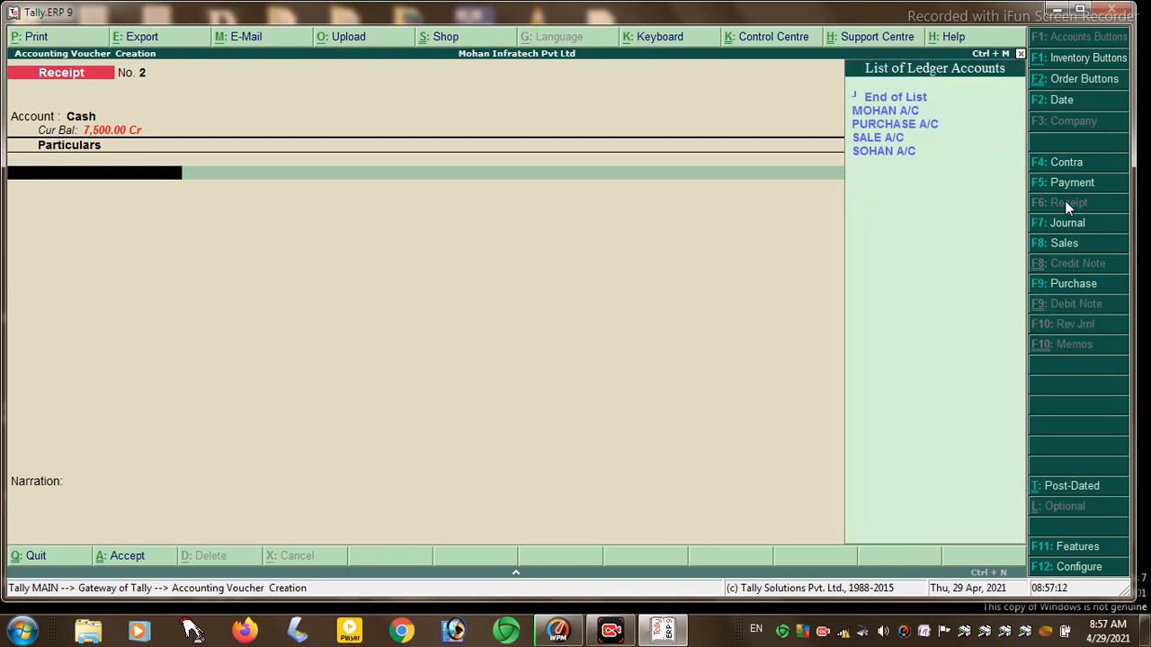
- Record and save a second cash receipt of 1,000.00 from MOHAN A/C
key(Down)
key(Down)
key(Down)
key(Down)
key(Up)
key(Up)
key(Up)
key(Return)
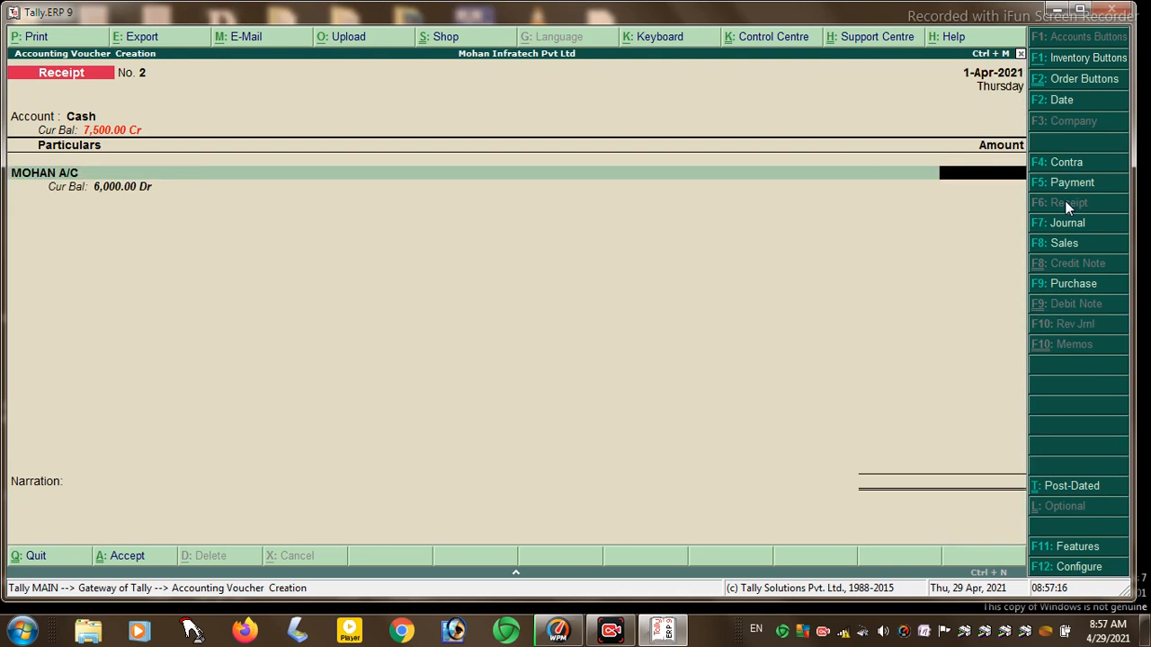
text(1000)
key(Return)
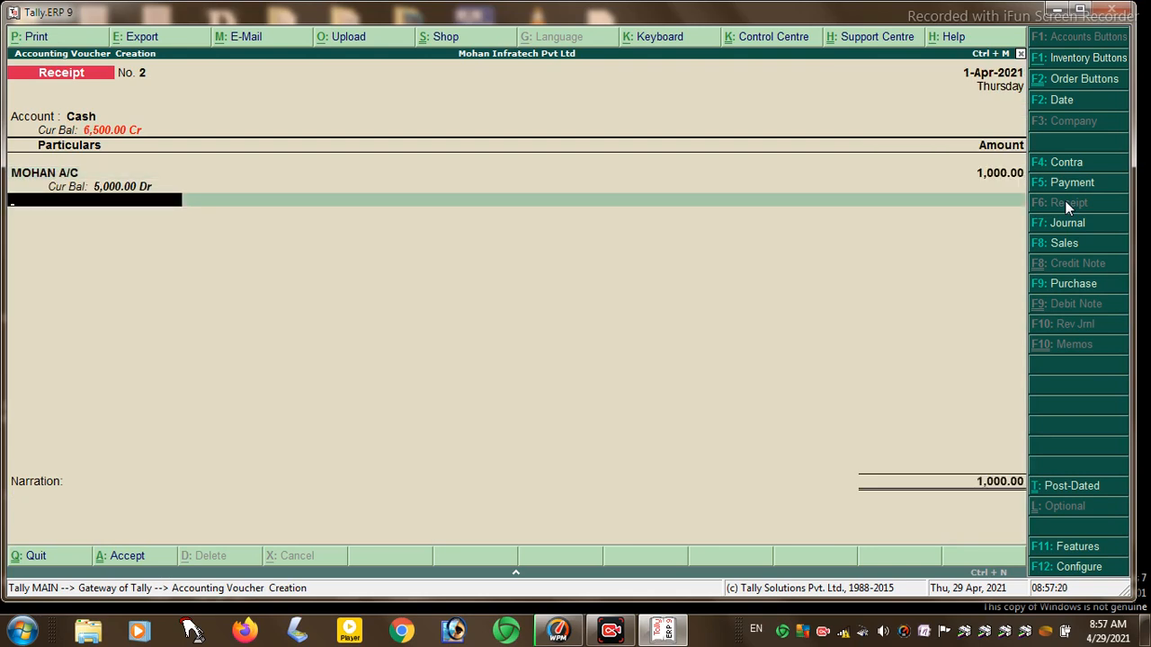
key(Return)
key(Return)
key(Return)
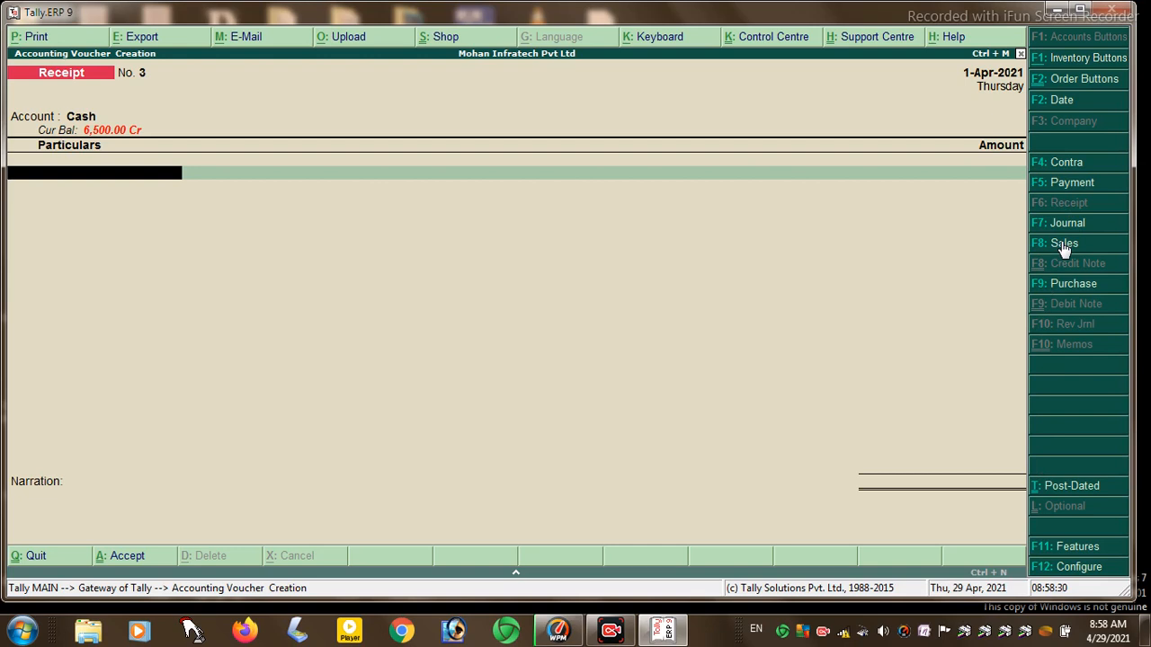
click(1062, 244)
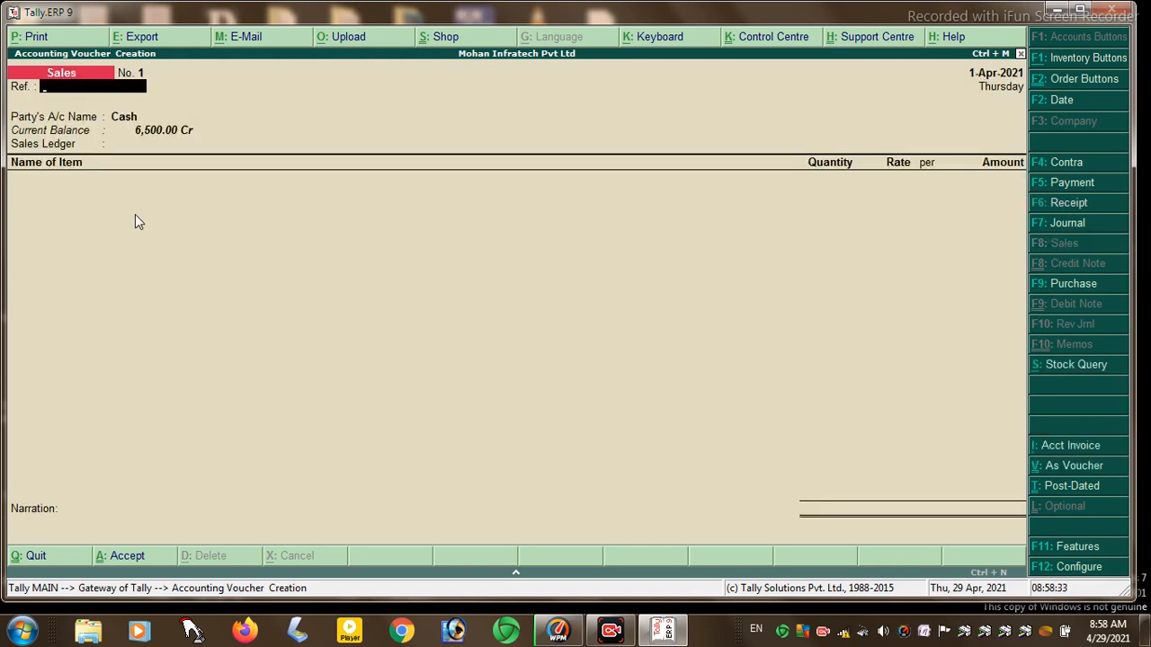
- Fill the Sales voucher header: reference 10, party MOHAN A/C, sales ledger SALE A/C
text(10)
key(Return)
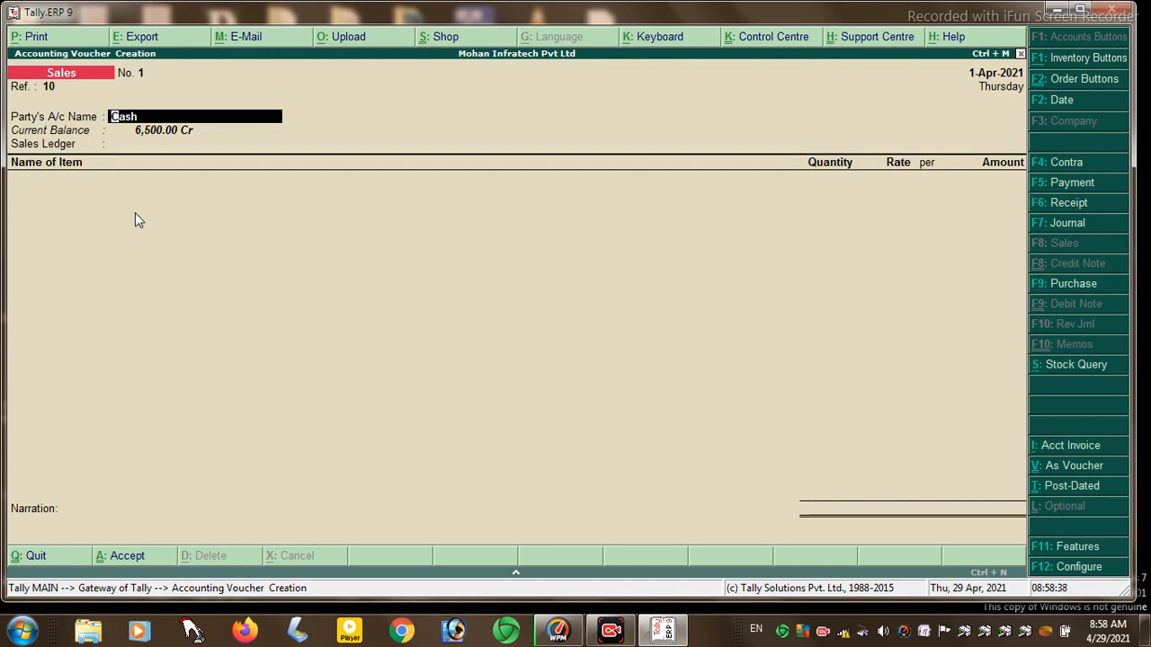
key(BackSpace)
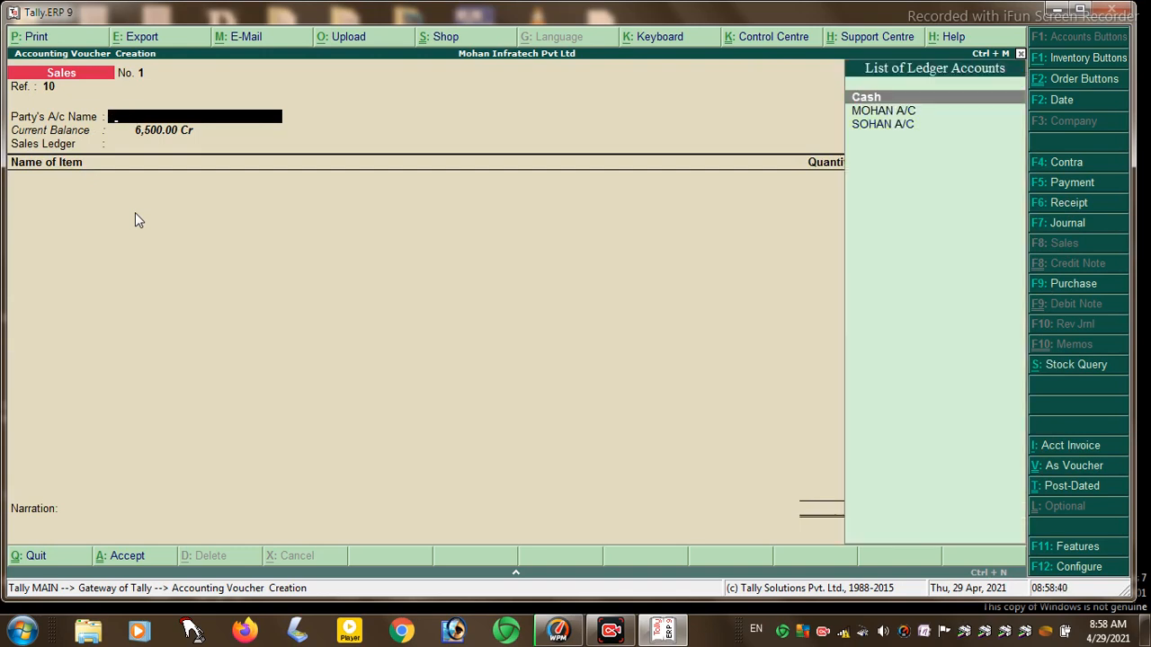
key(Down)
key(Return)
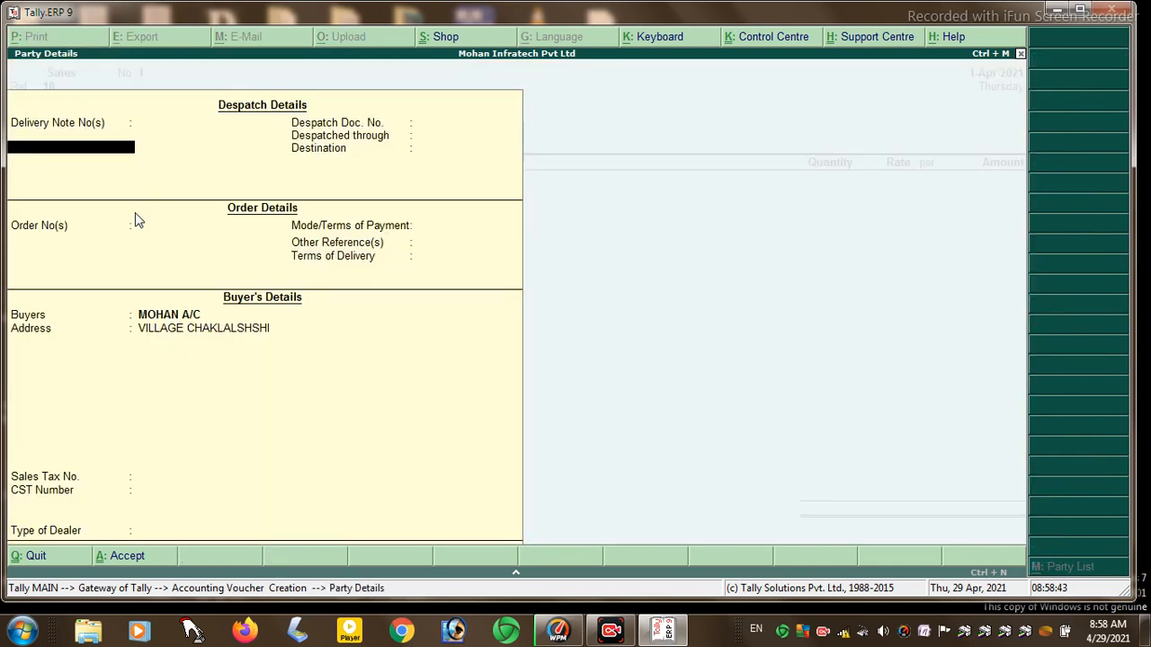
key(Return)
key(Return)
key(Return)
key(Return)
key(Return)
key(Return)
key(Return)
key(Return)
key(Return)
key(Return)
key(Return)
key(Return)
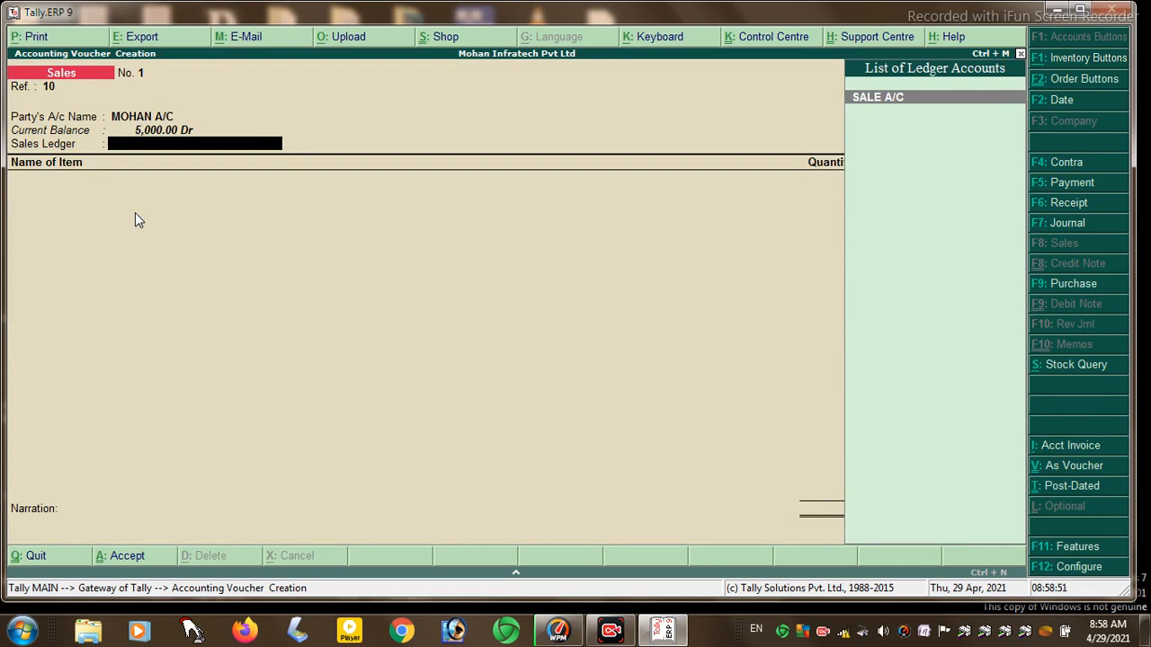
key(Return)
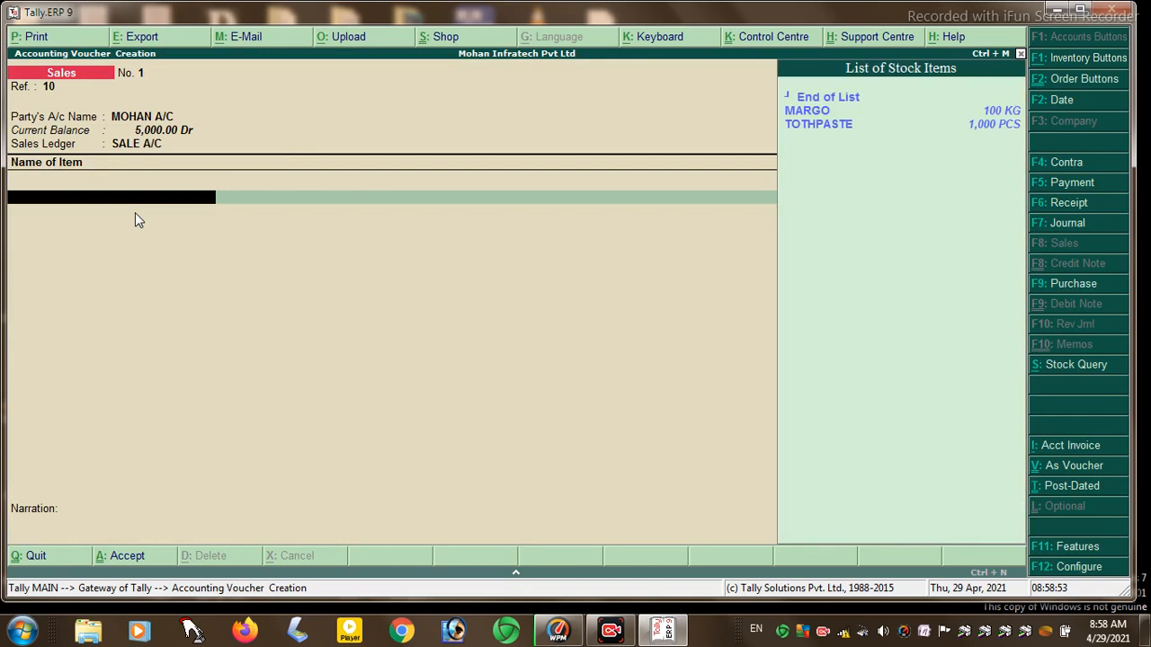
- Add 50 KG of MARGO from HAJIPUR at 50.00 per KG (2,500.00)
key(Down)
key(Return)
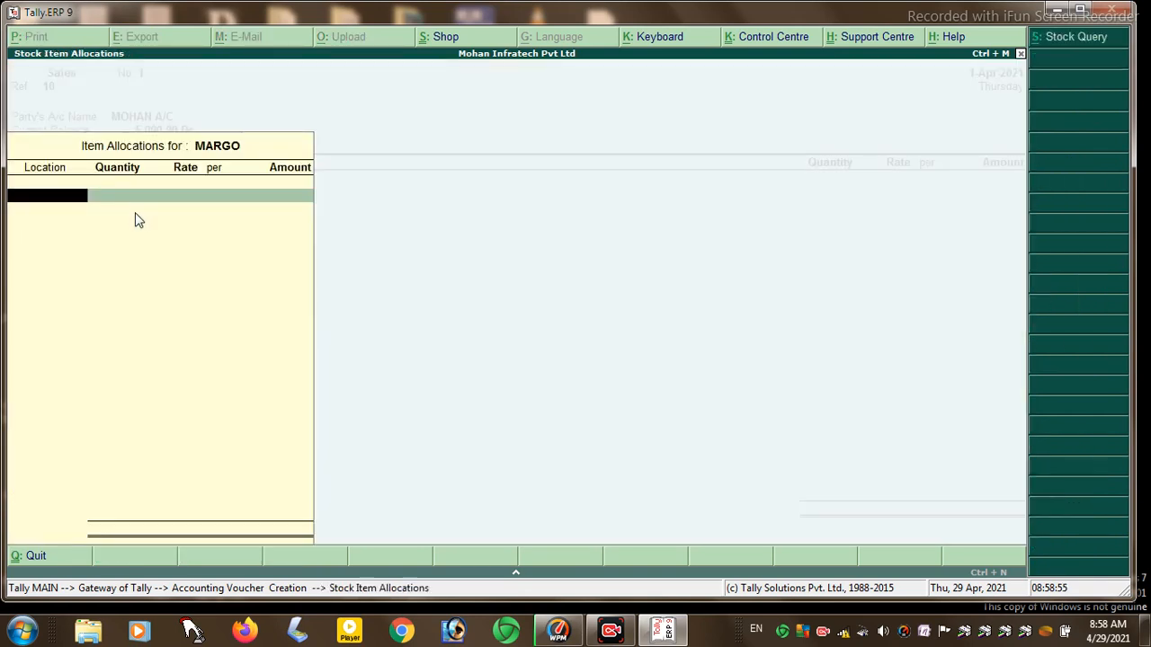
key(Return)
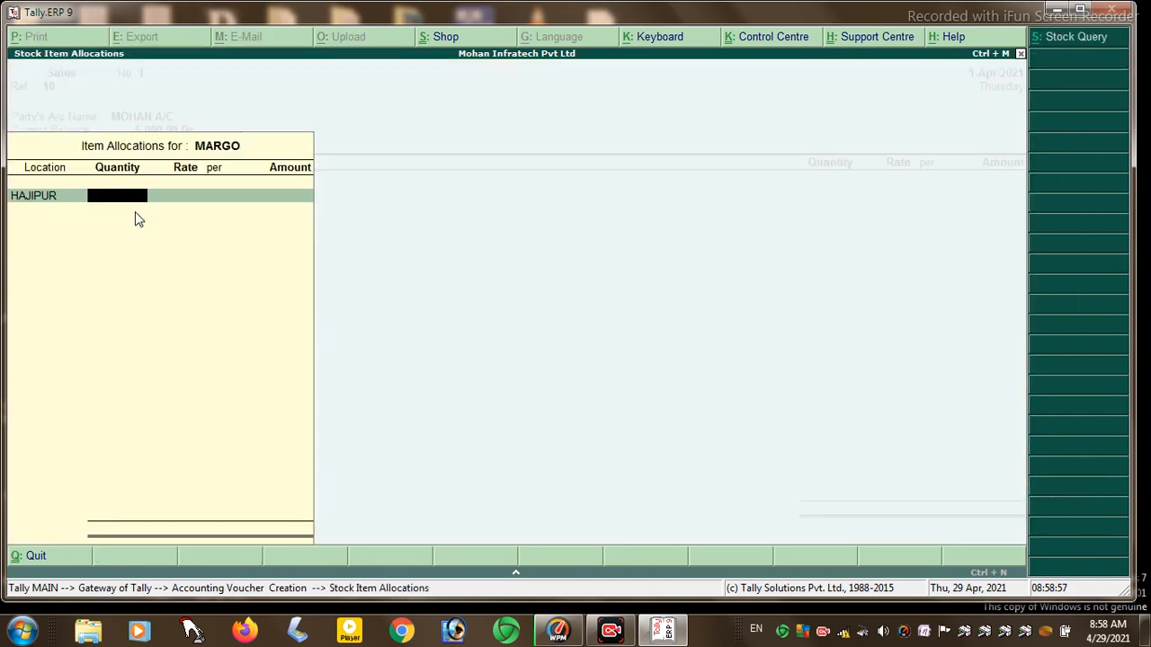
text(50)
key(Return)
text(50)
key(Return)
key(Return)
key(Return)
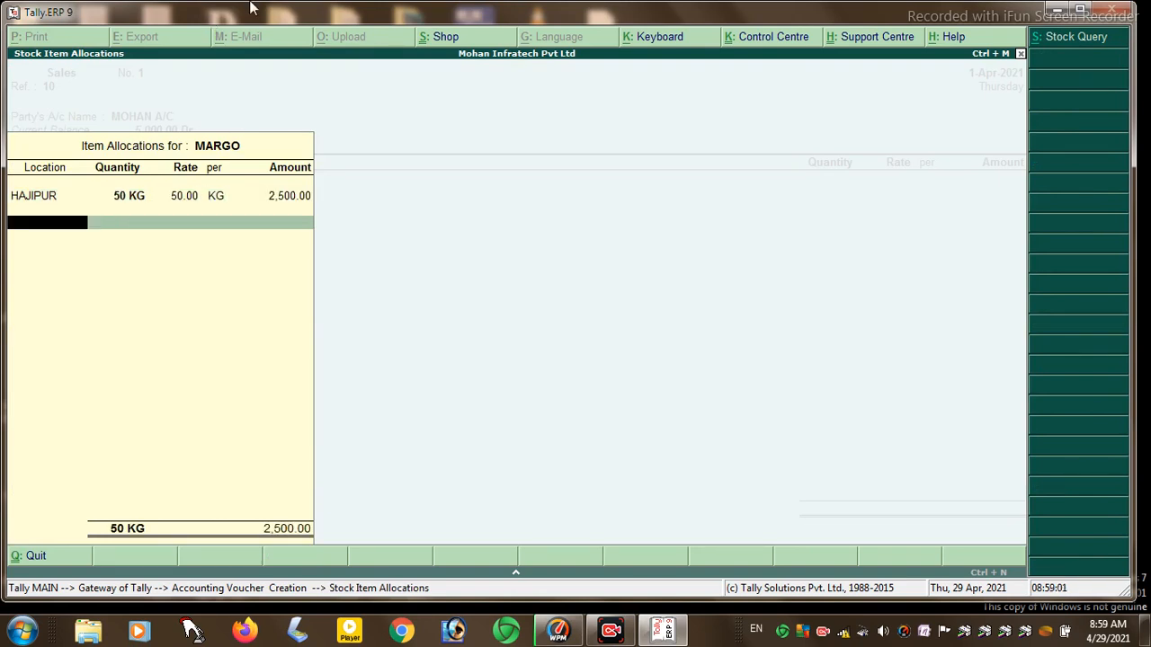
key(Return)
key(Return)
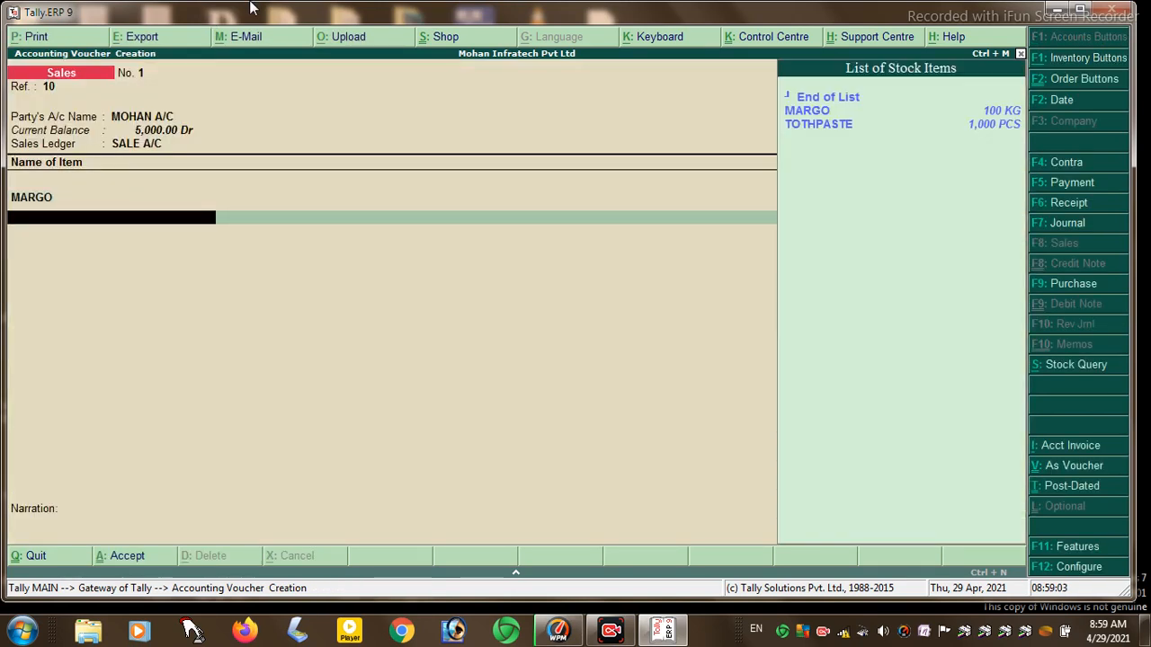
- Add 500 PCS of TOTHPASTE from PATNA at 20 per piece (10,000.00)
key(Down)
key(Down)
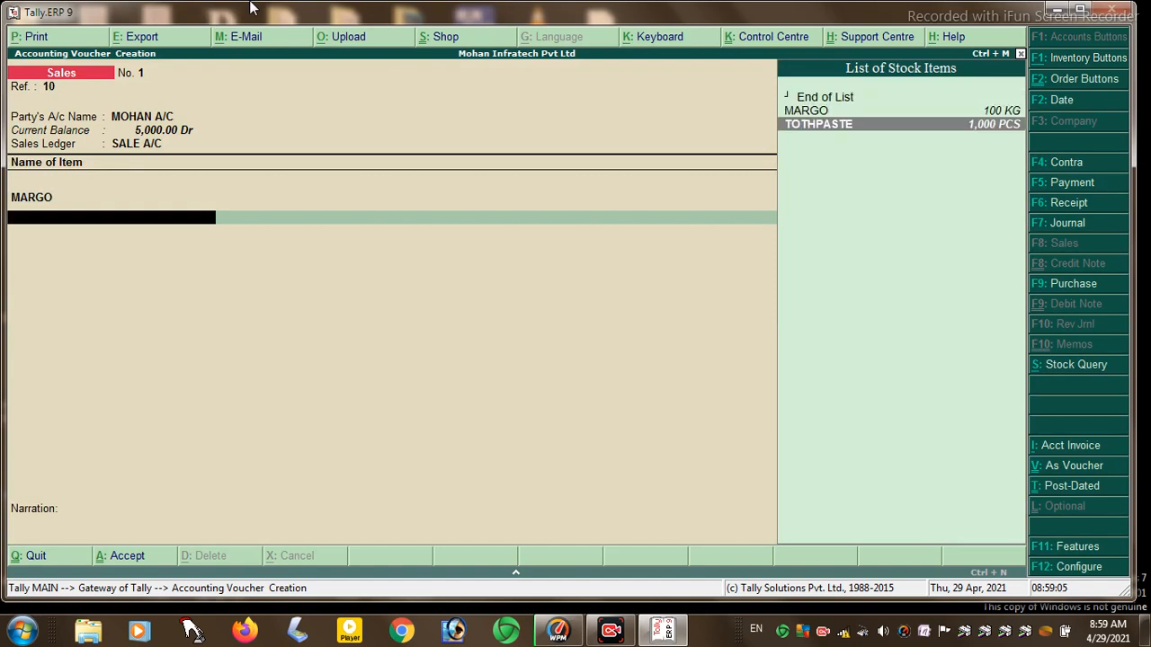
key(Return)
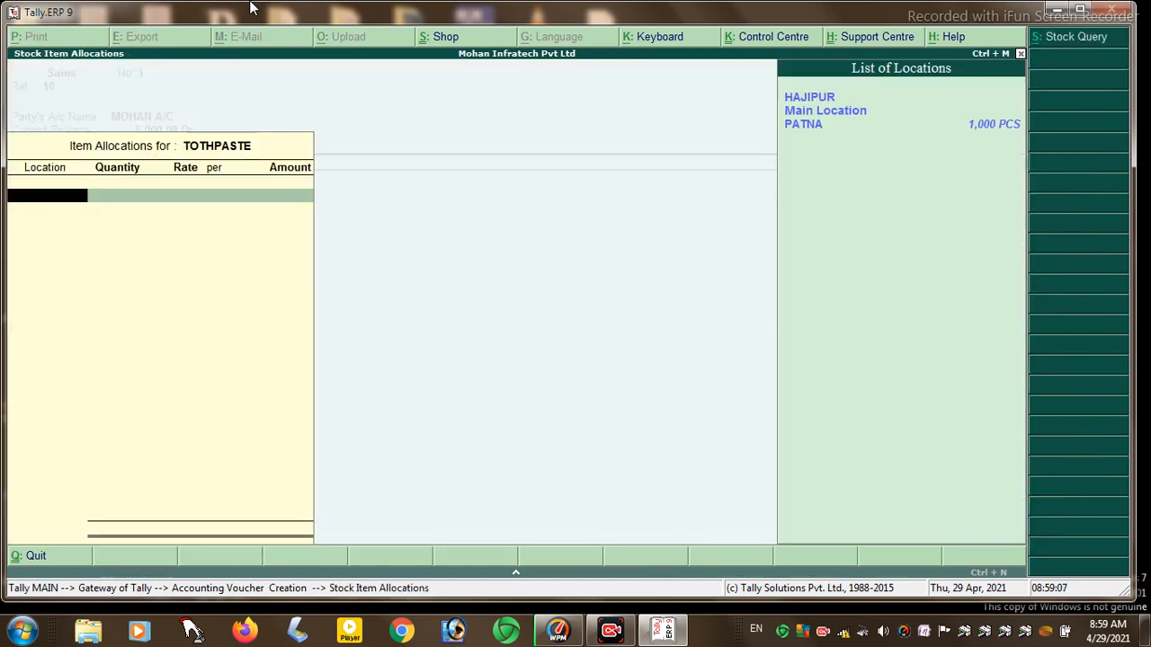
key(Down)
key(Down)
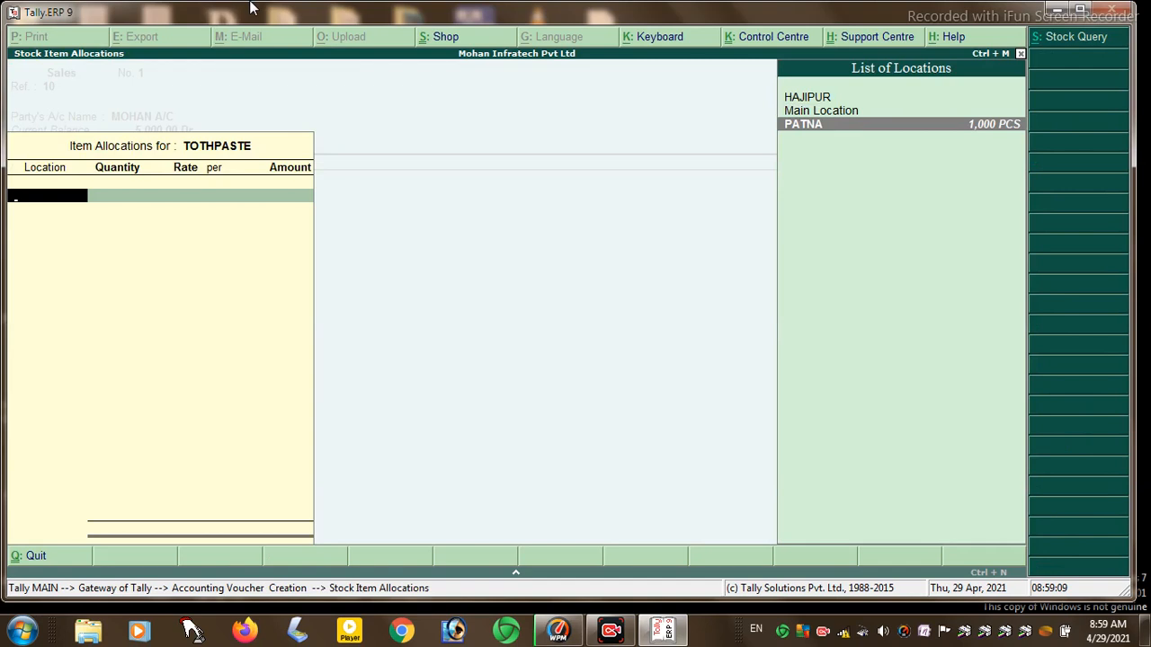
key(Return)
text(500)
key(Return)
text(20)
key(Return)
key(Return)
key(Return)
key(Return)
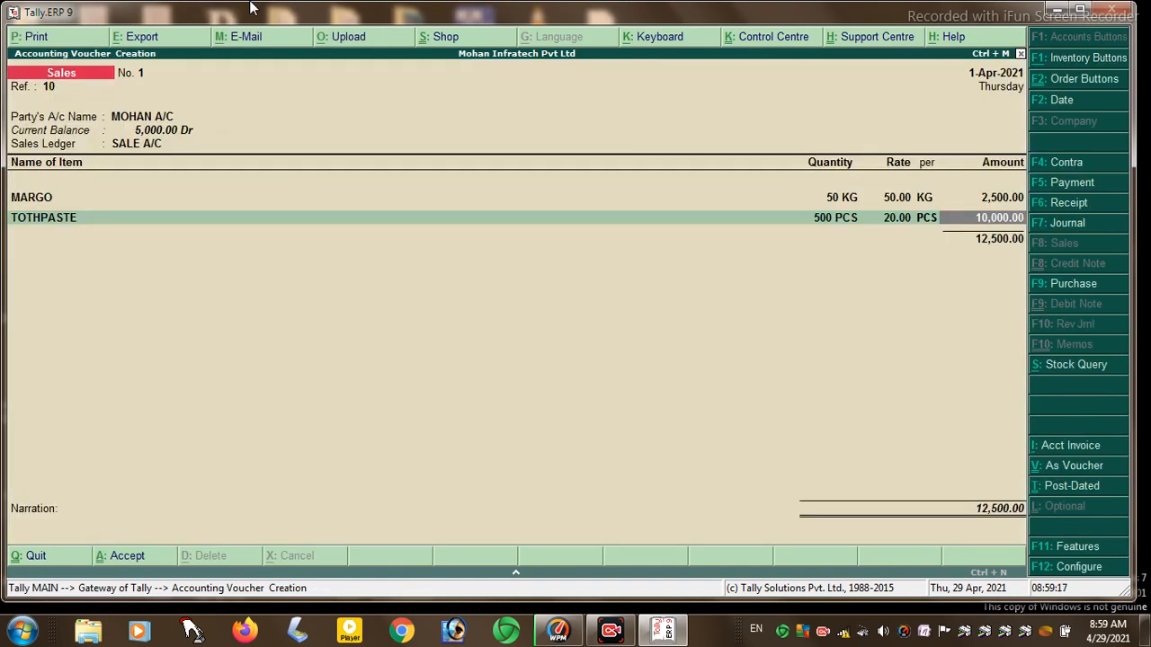
key(Return)
- Save Sales voucher No. 1 at 12,500.00 and start a Purchase voucher
key(Return)
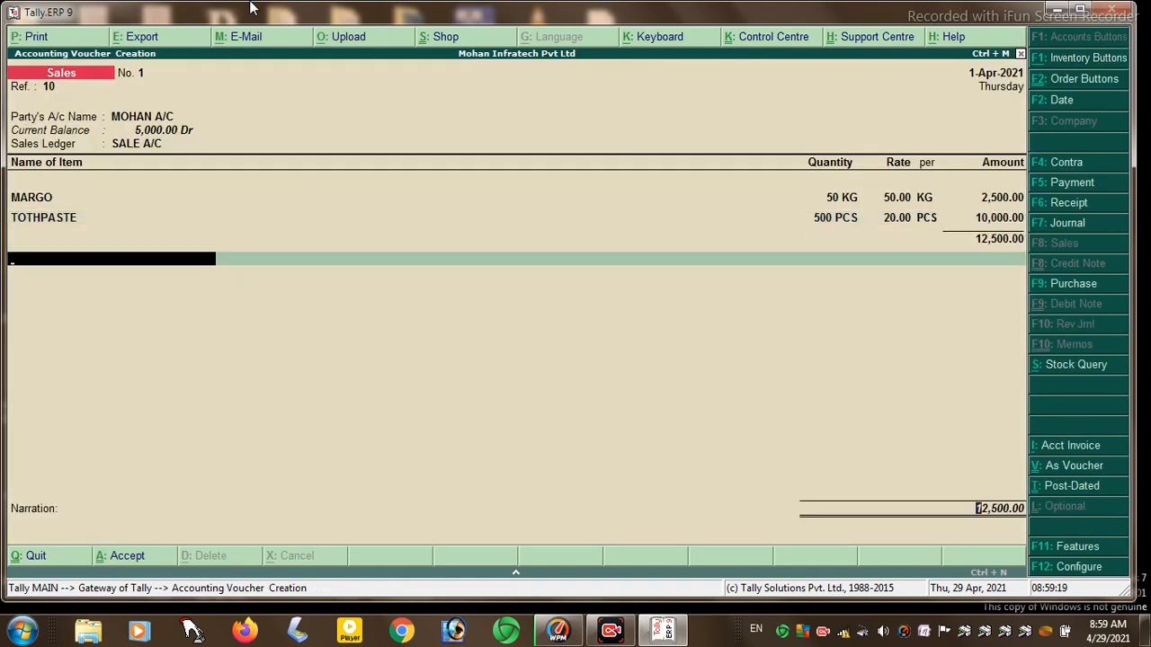
key(Return)
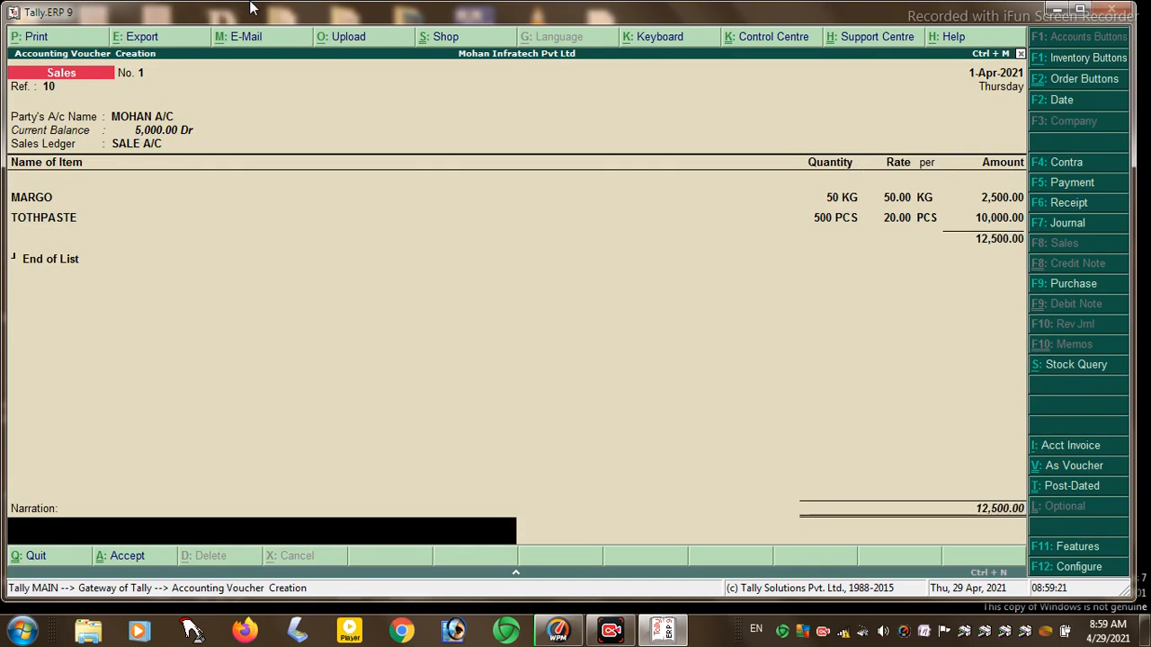
key(Return)
key(Return)
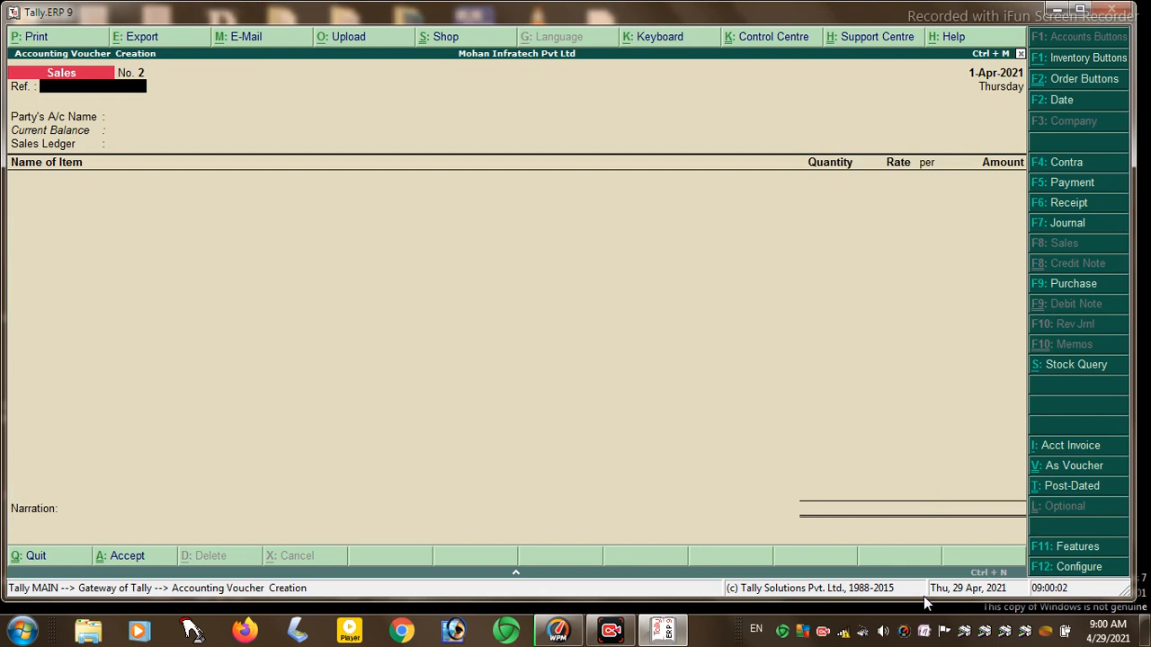
click(1077, 283)
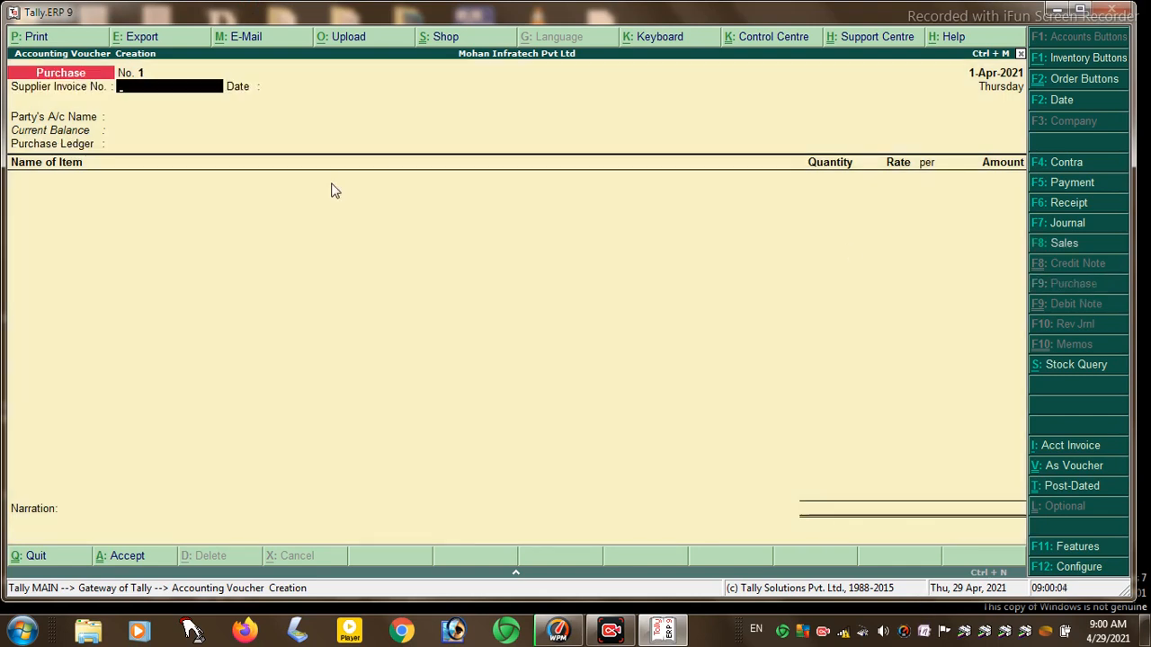
- Enter supplier invoice number 02 and select SOHAN A/C as the supplier
text(02)
key(Return)
key(Return)
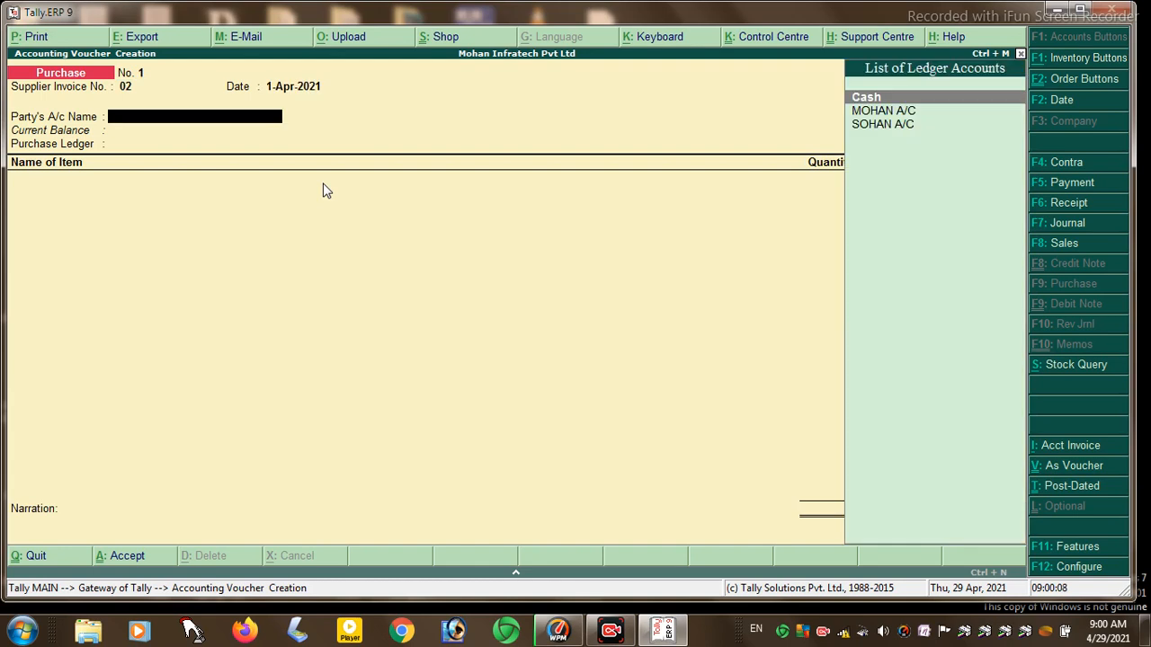
key(Down)
key(Down)
key(Return)
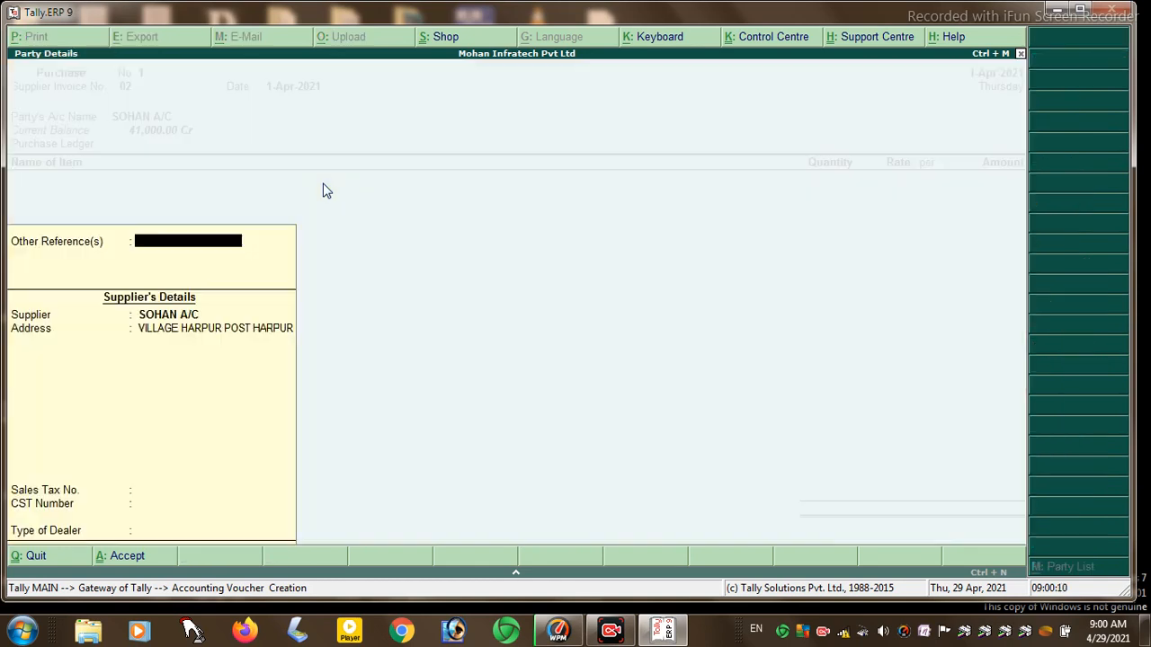
key(Return)
key(Return)
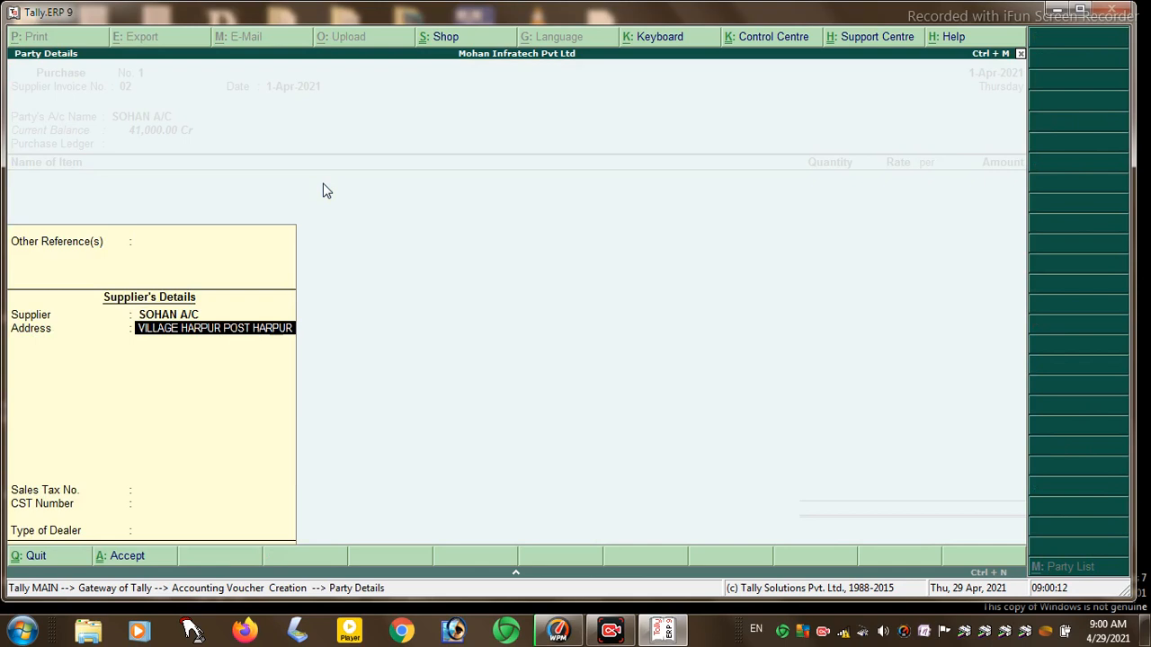
key(Return)
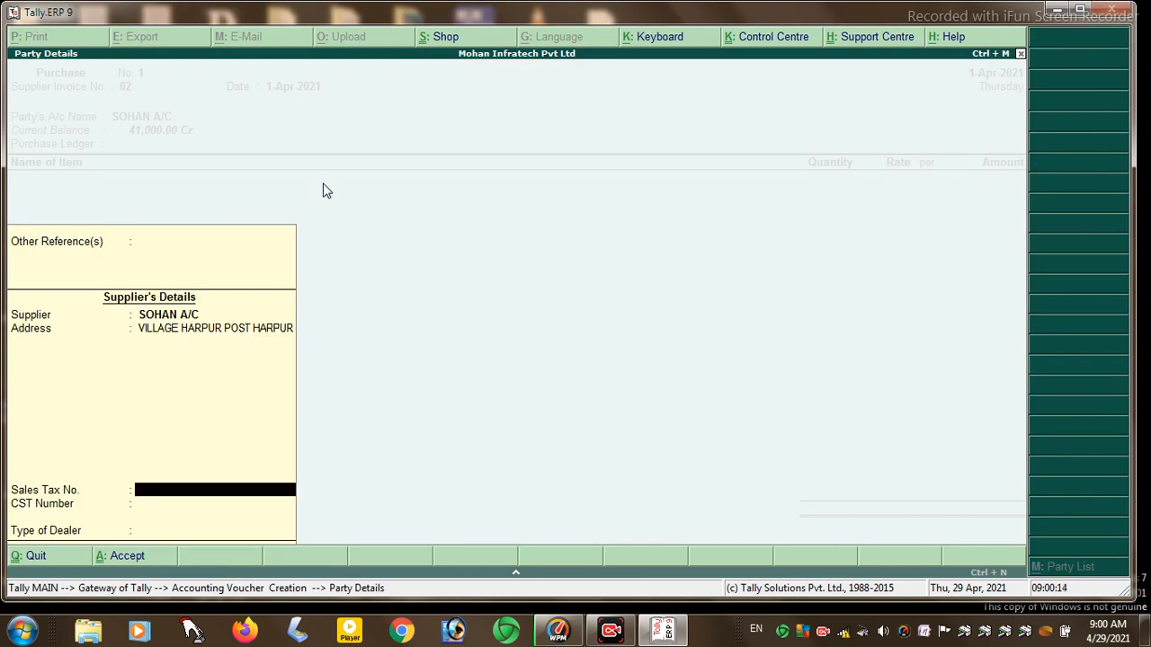
key(Return)
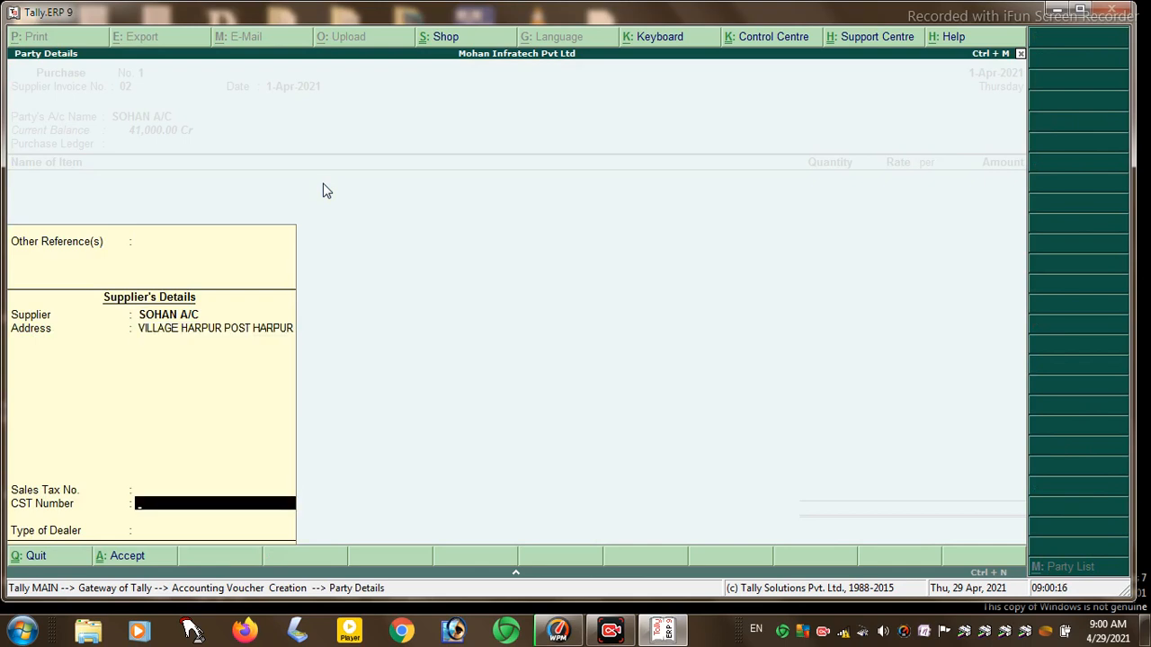
key(Return)
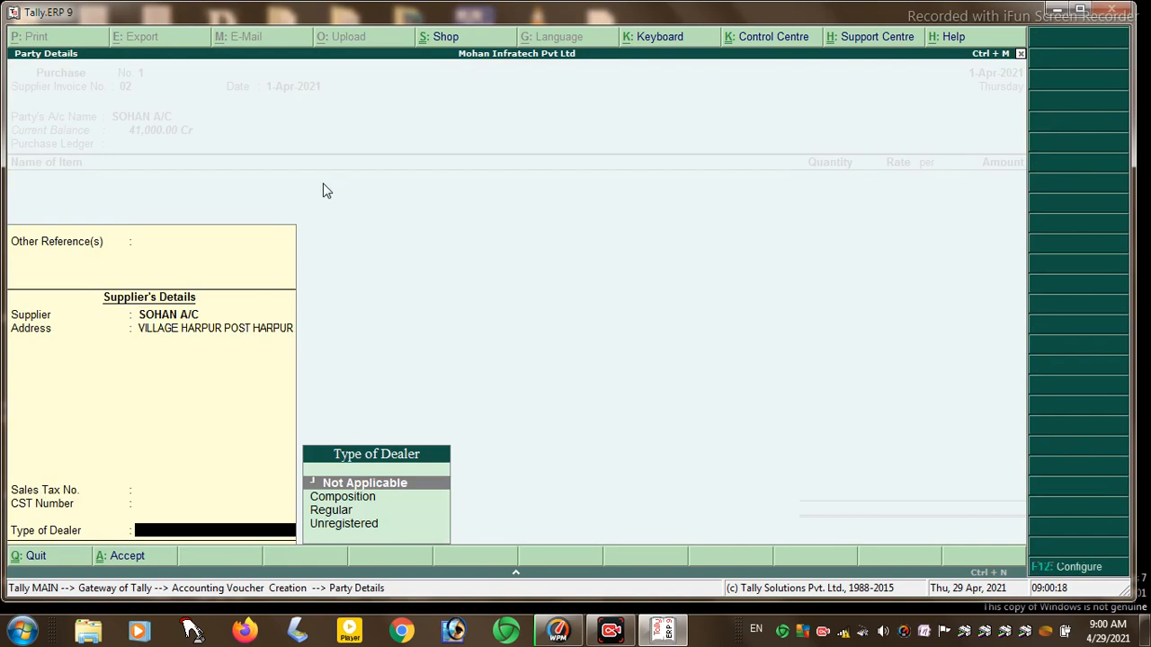
key(Return)
key(Return)
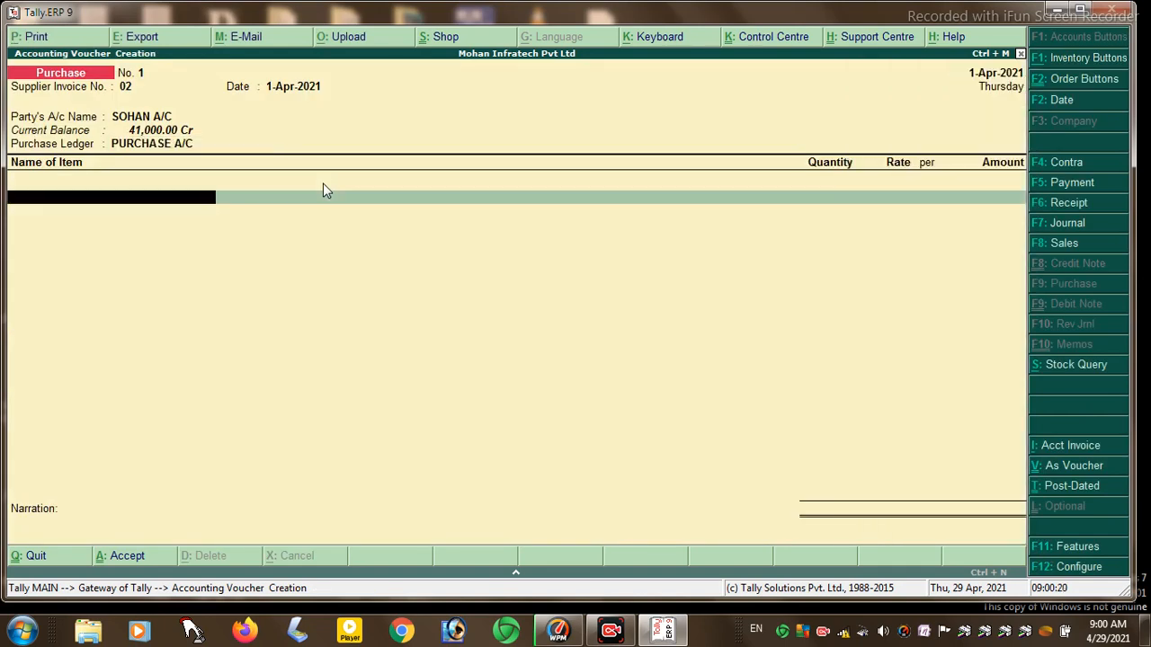
- Add 500 KG of MARGO into HAJIPUR at 50.00 per KG
key(space)
key(Down)
key(Down)
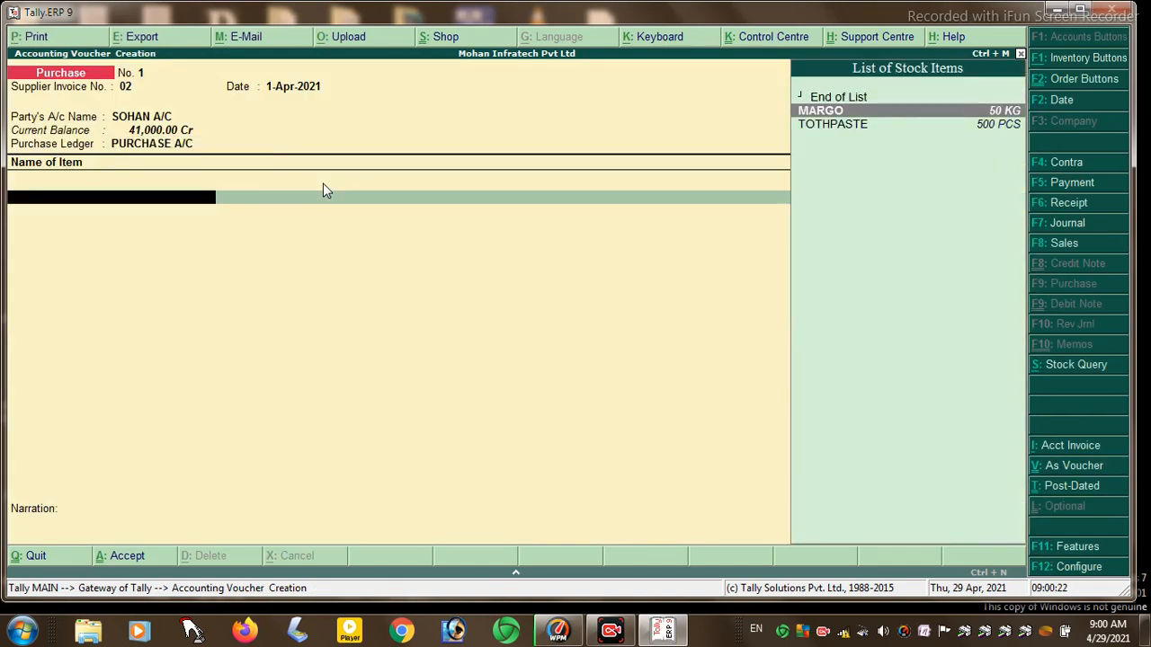
key(Return)
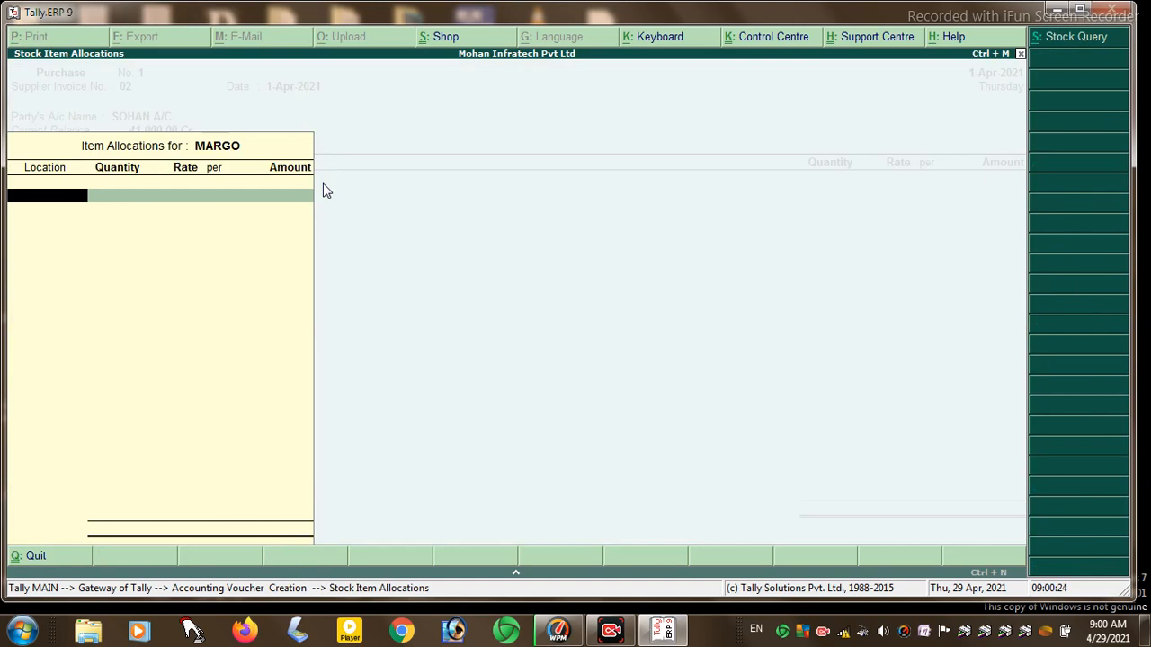
key(Return)
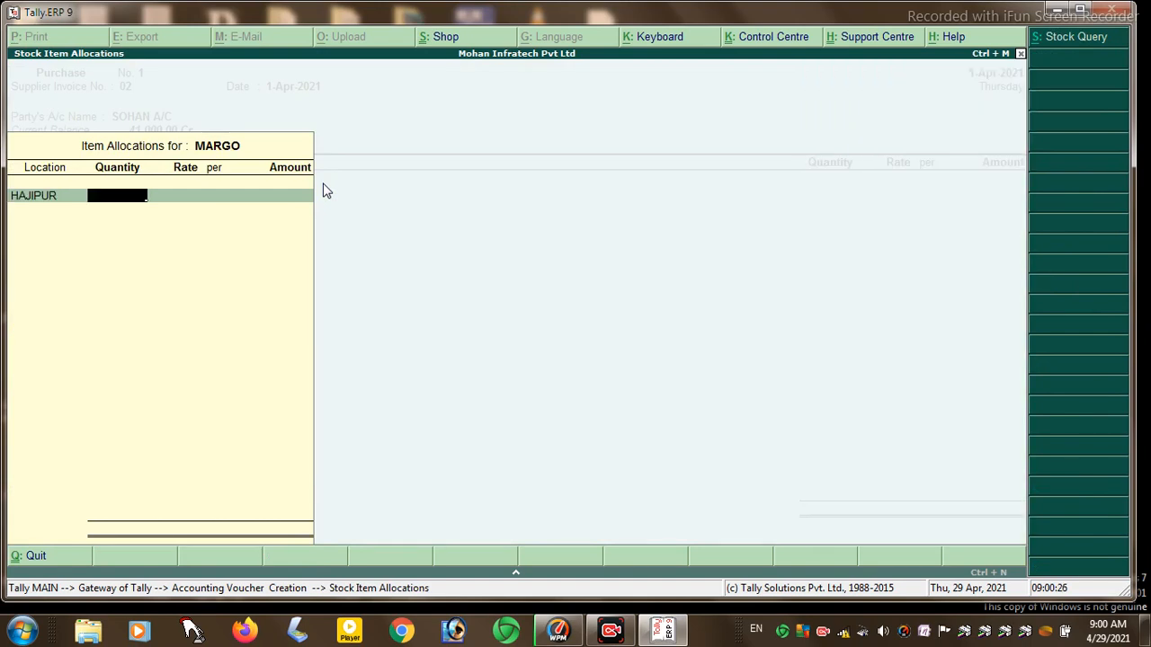
text(500)
key(Return)
key(Return)
key(Return)
key(Return)
- Add 200 PCS of TOTHPASTE into HAJIPUR at 20.00 (4,000.00)
key(Return)
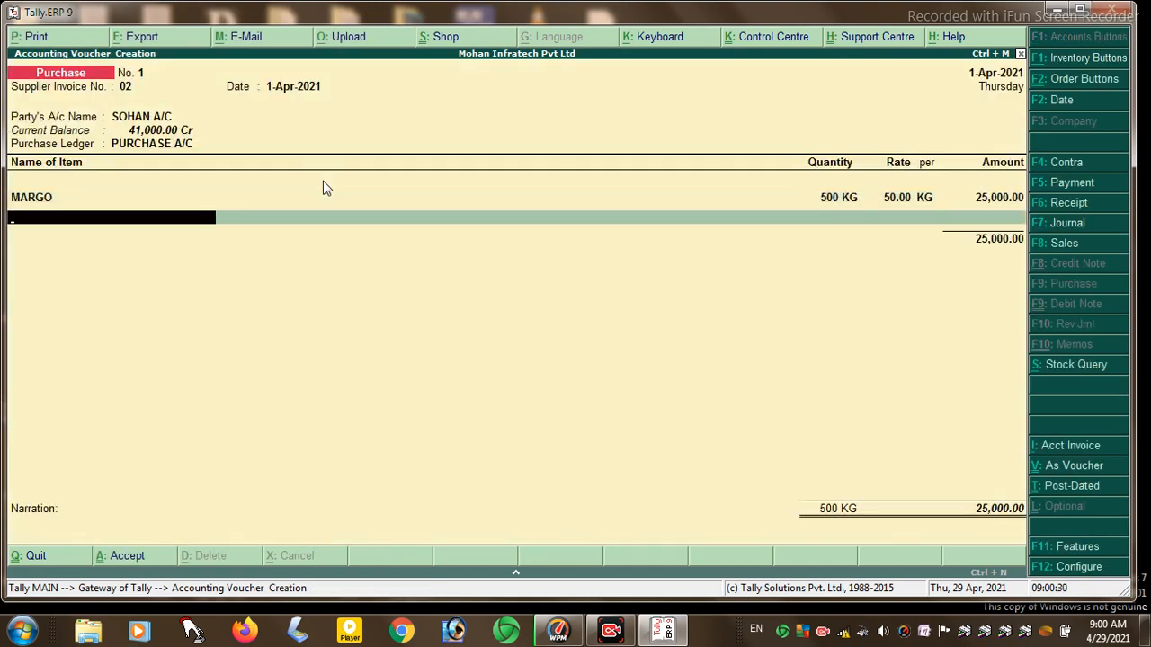
key(space)
key(Down)
key(Down)
key(Return)
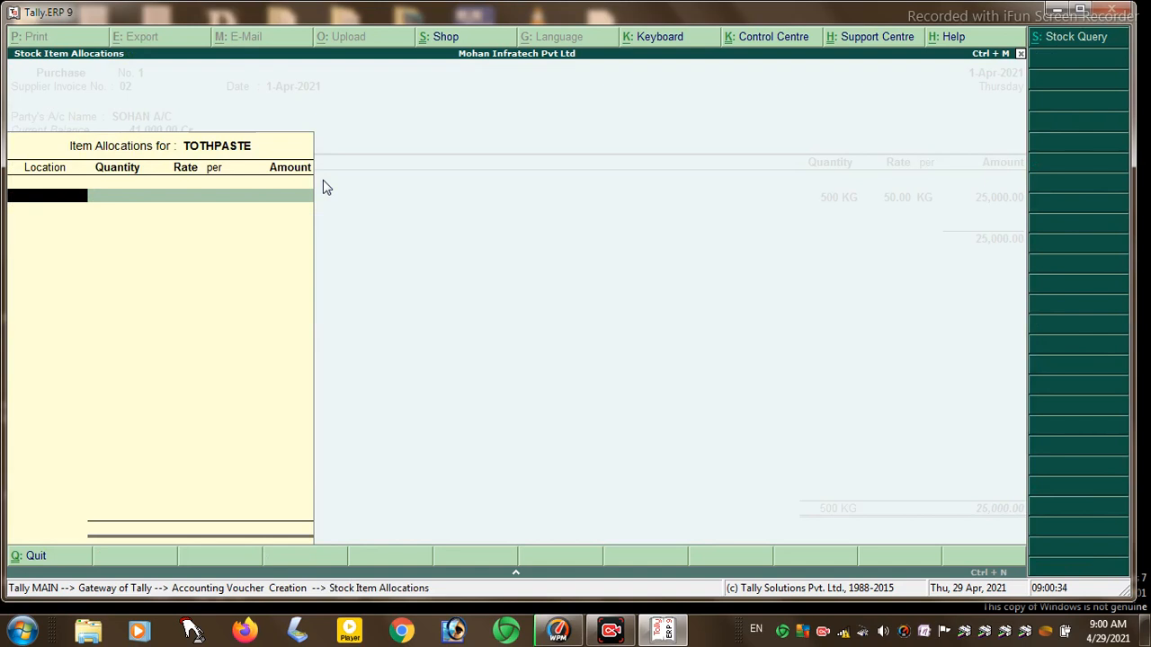
key(Return)
text(200)
key(Return)
key(Return)
key(Return)
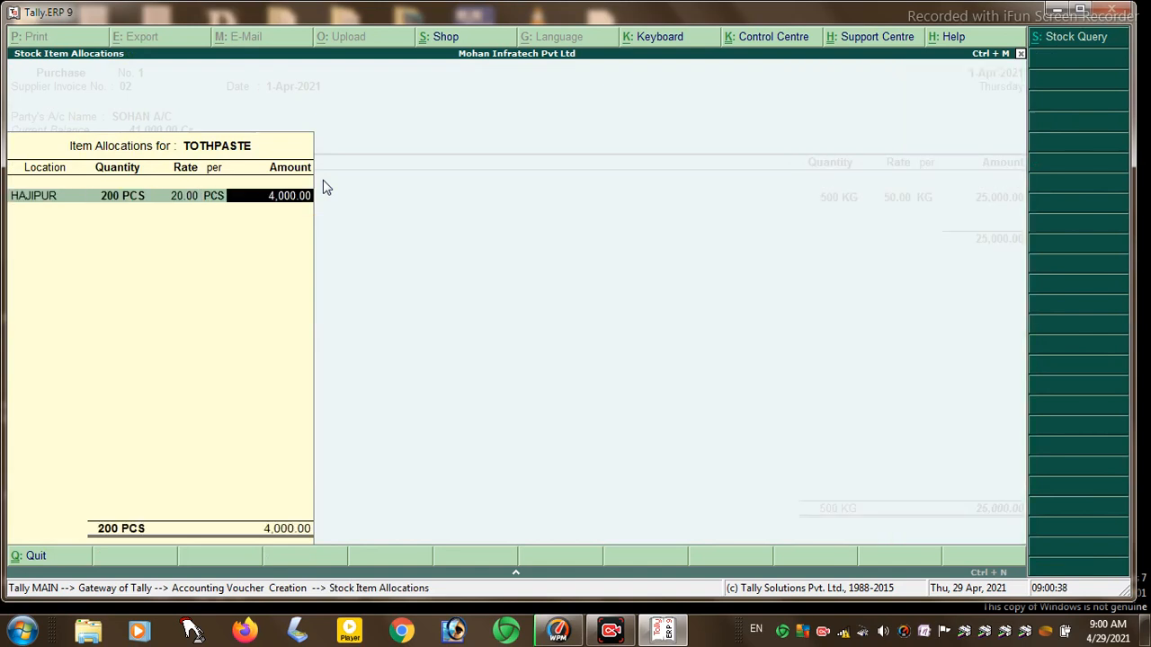
key(Return)
key(Return)
key(Return)
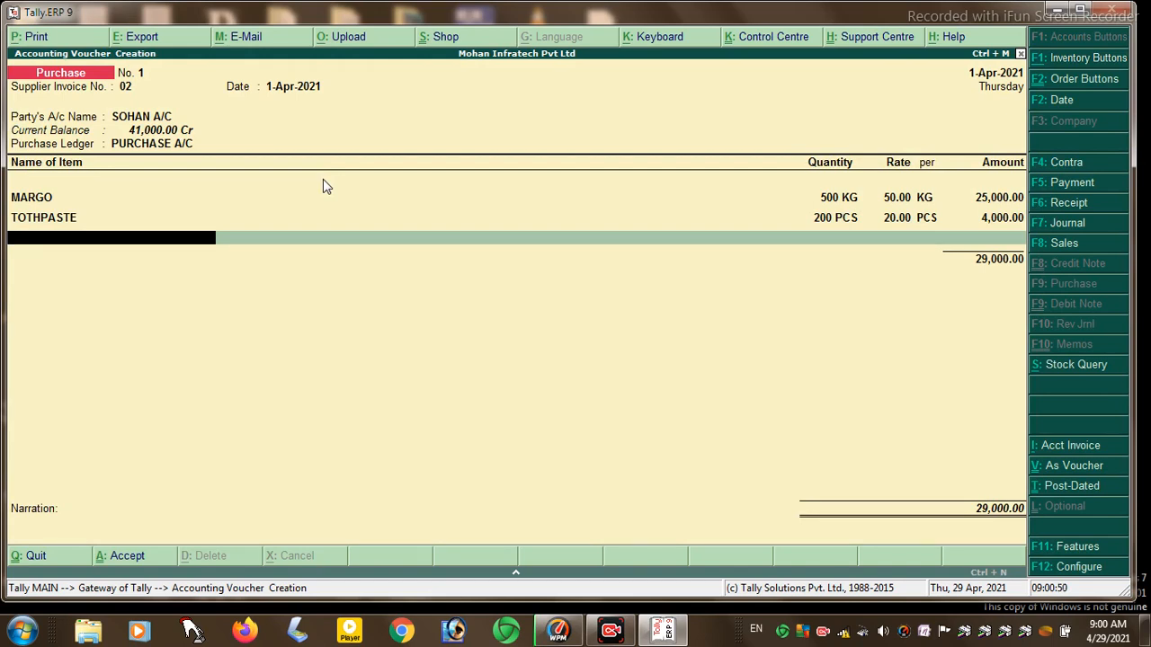
- Decline invoice printing and save the 29,000.00 purchase voucher
key(alt+p)
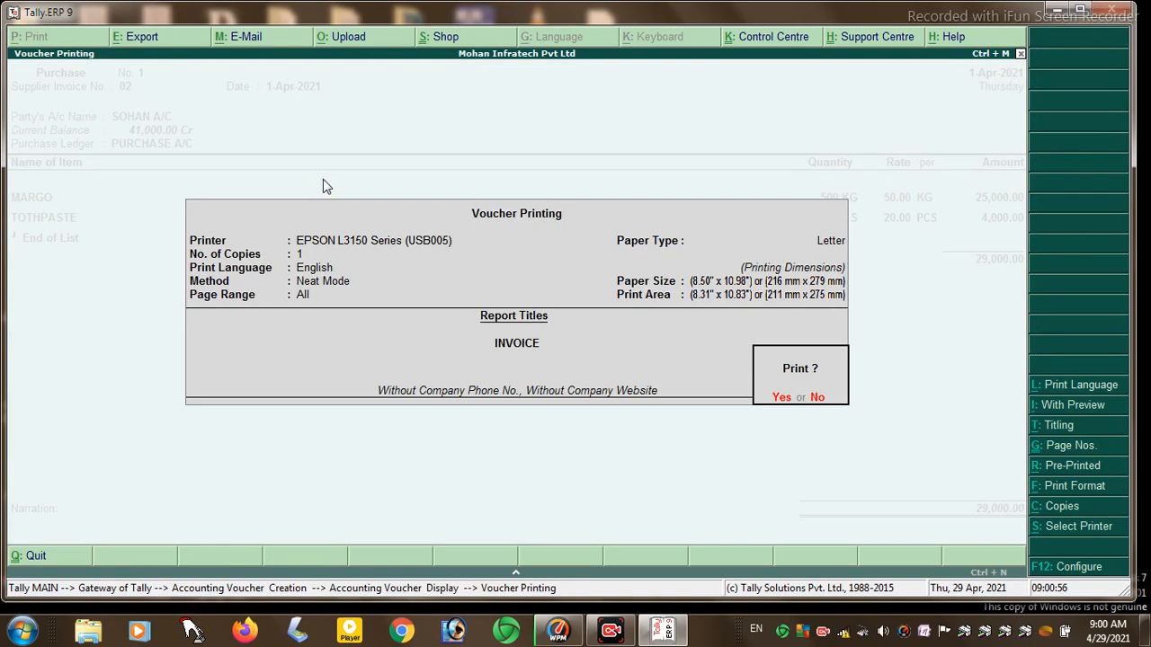
key(Return)
key(Return)
key(Return)
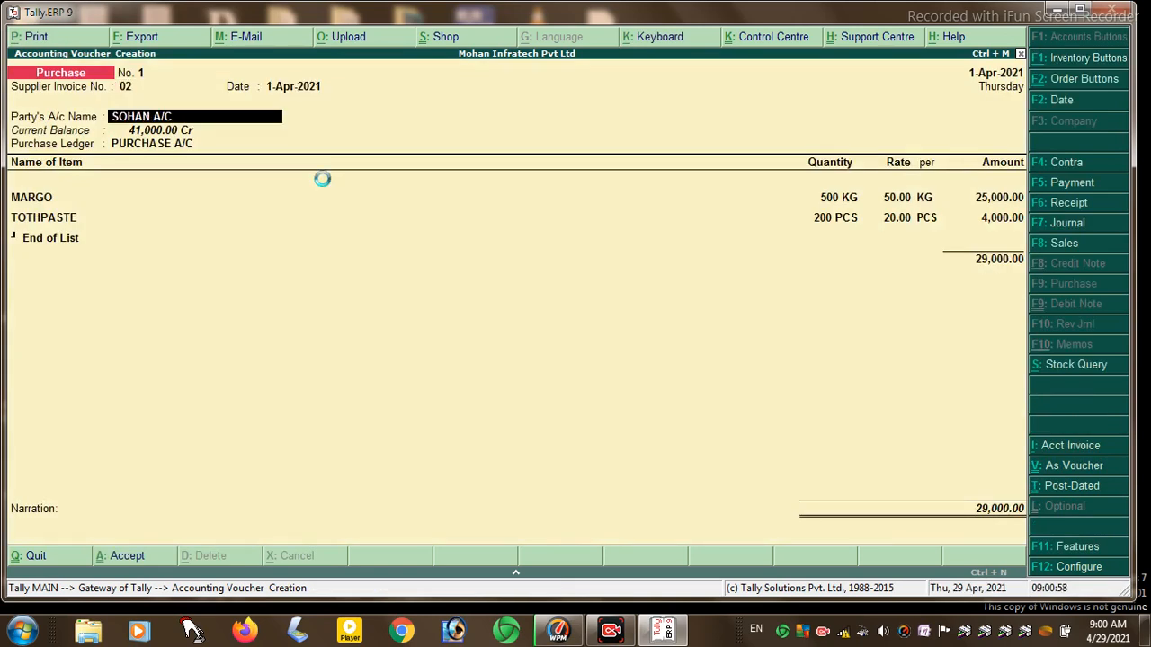
key(Return)
key(Return)
key(Return)
key(Return)
key(Return)
key(Return)
key(Return)
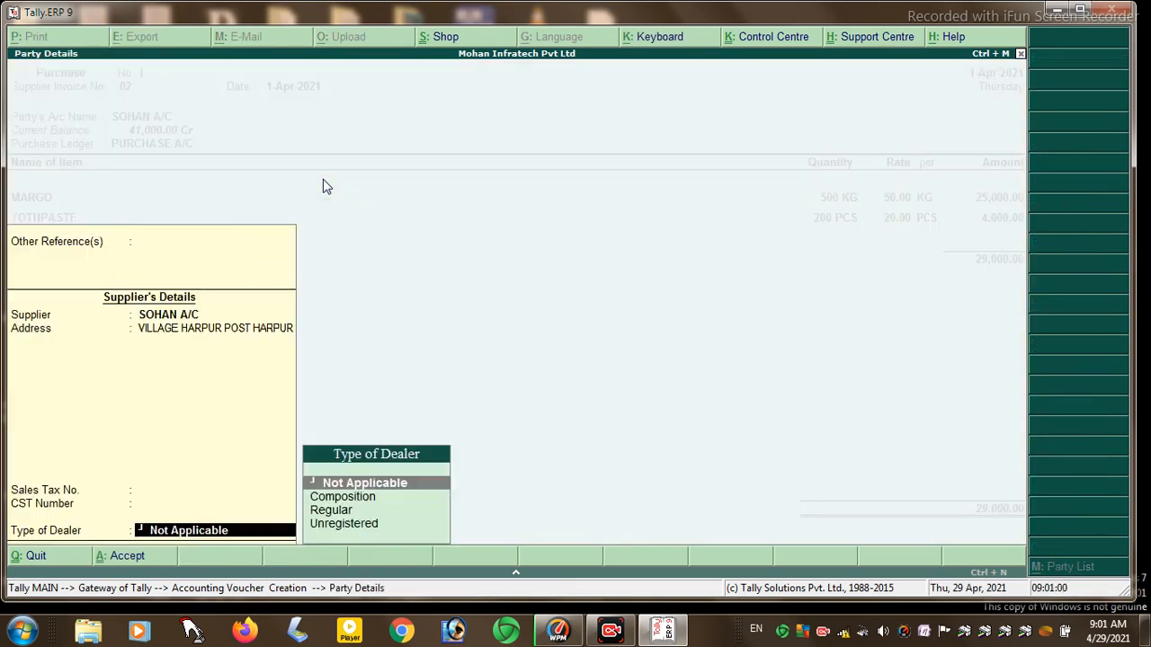
key(Return)
key(Return)
key(Return)
key(Return)
key(Return)
key(Return)
key(Return)
key(Return)
key(Return)
key(Return)
key(Return)
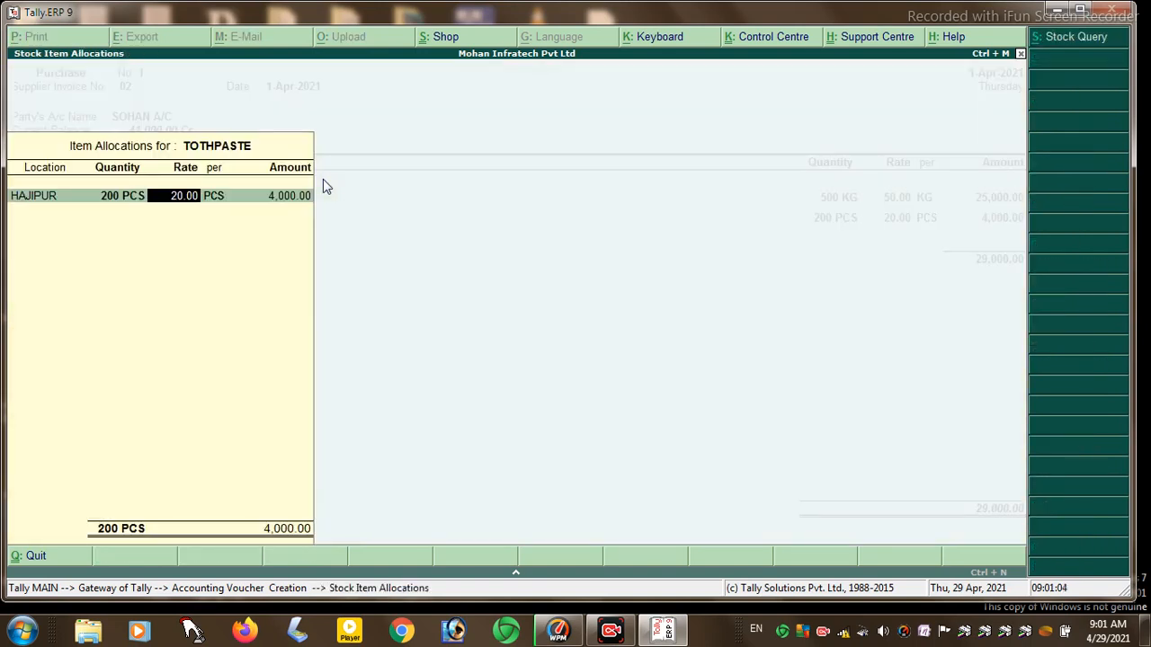
key(Return)
key(Return)
key(Return)
key(Return)
key(Return)
key(Return)
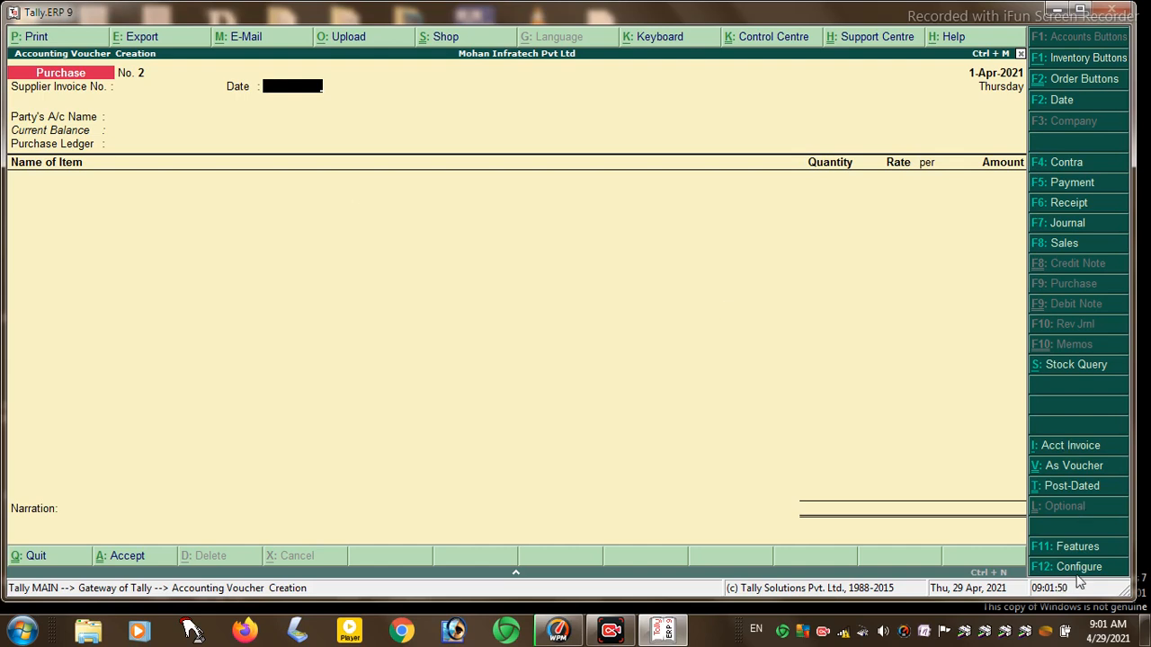
click(1065, 548)
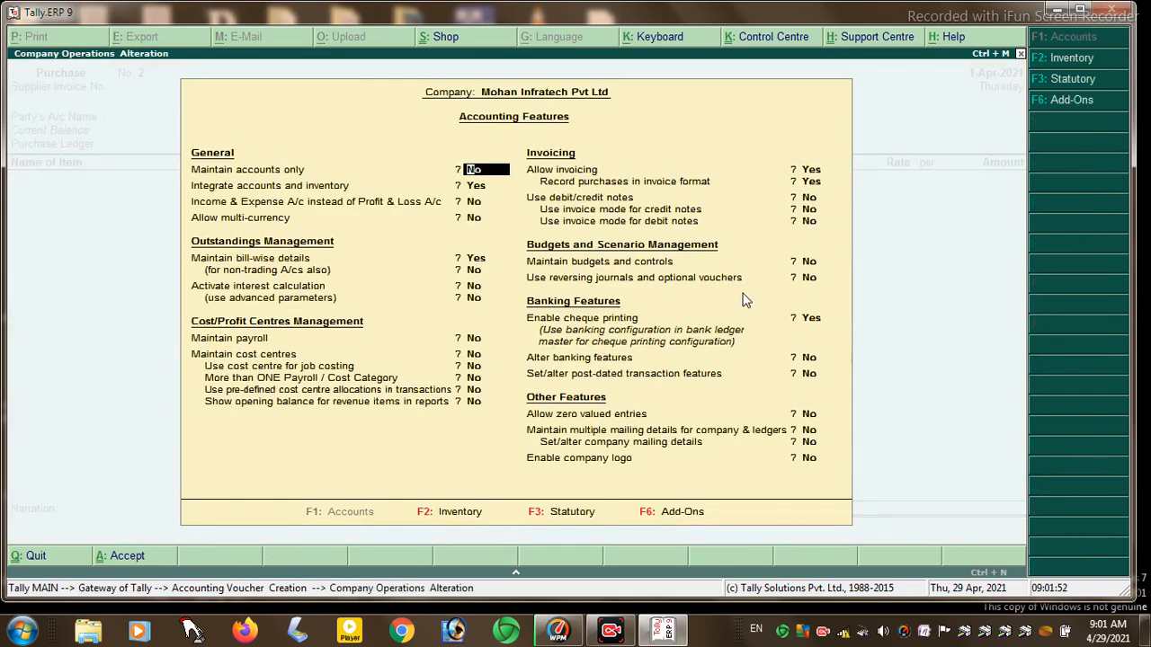
key(Return)
key(Return)
key(Return)
key(Return)
key(Return)
key(Return)
key(Return)
key(Return)
key(Return)
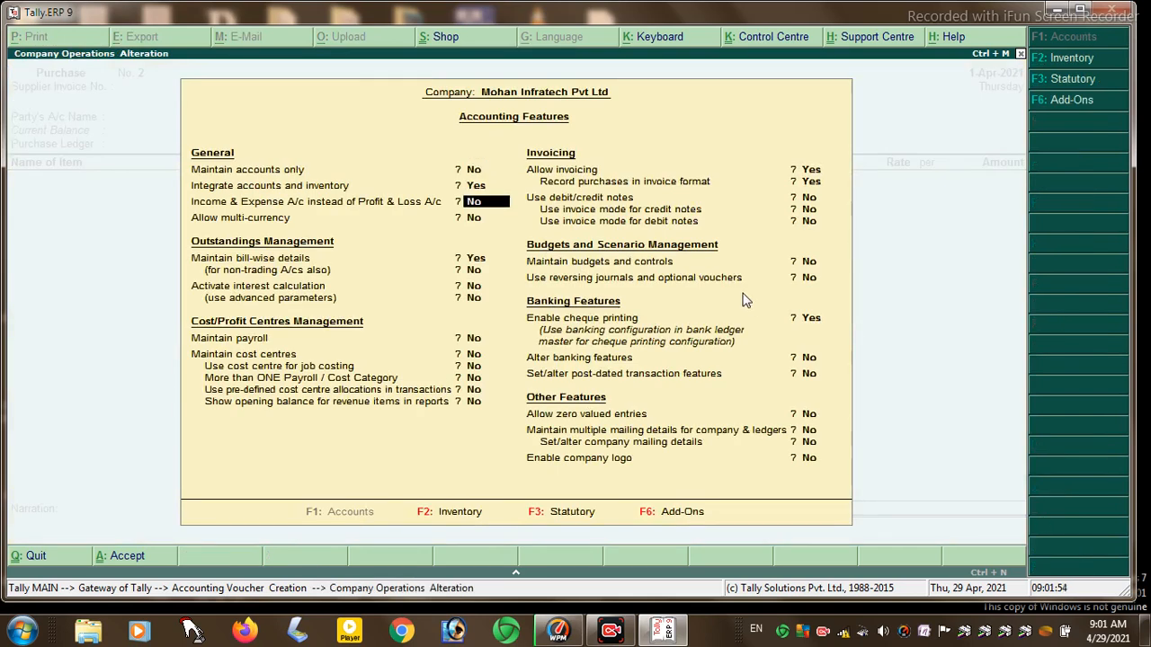
key(Return)
key(Return)
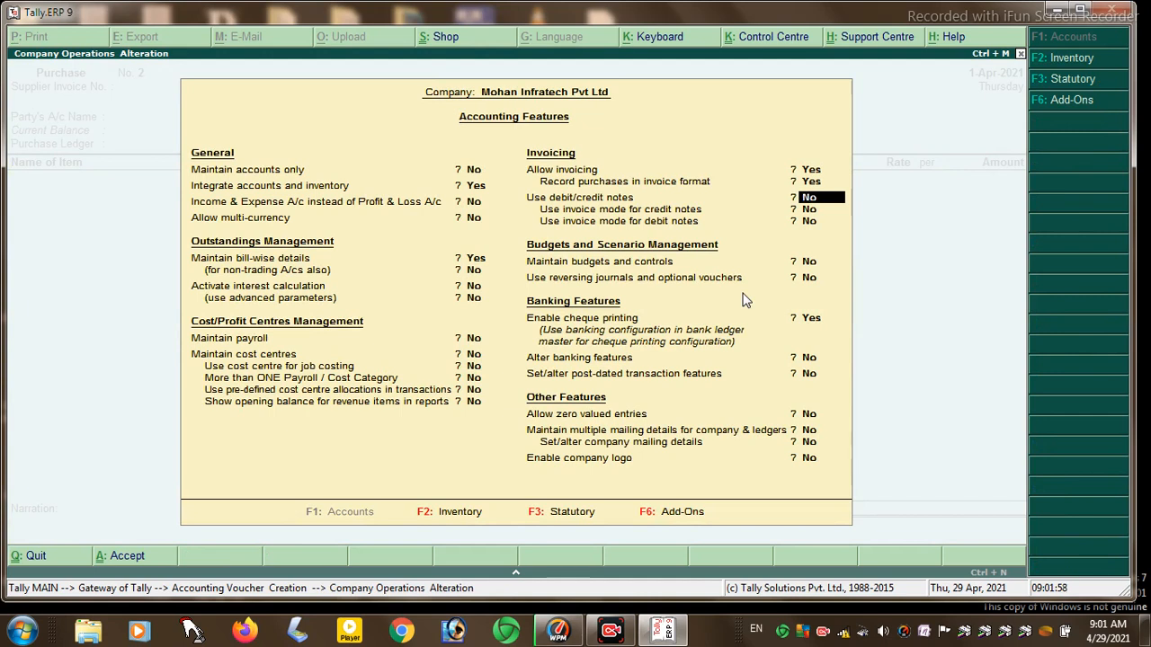
text(y)
key(Return)
text(y)
key(Return)
text(y)
key(Return)
key(Return)
key(Return)
key(Return)
key(Return)
key(Return)
key(Return)
key(Return)
key(Return)
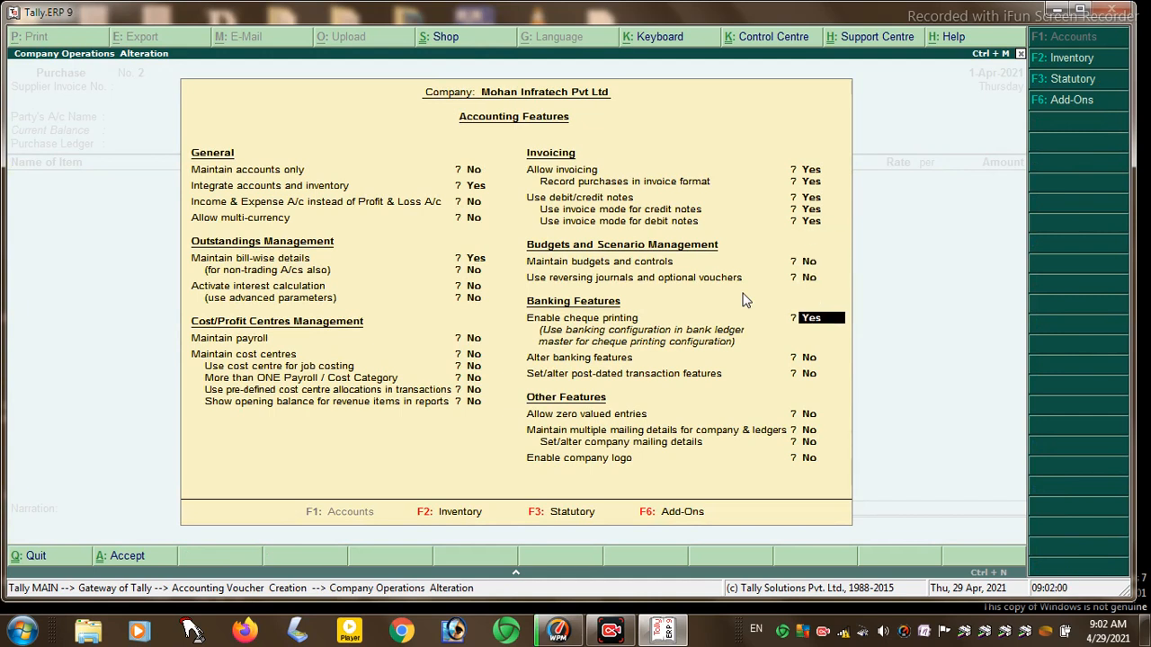
key(y)
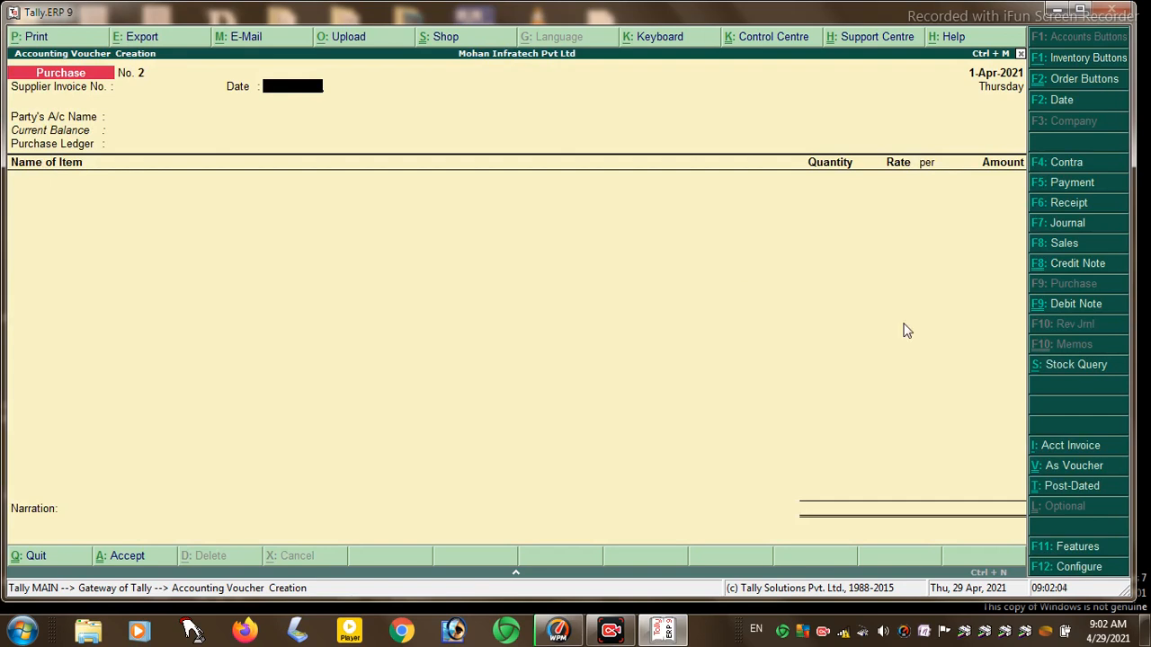
- Start a Credit Note against invoice 01 with MOHAN A/C as the party
click(1065, 267)
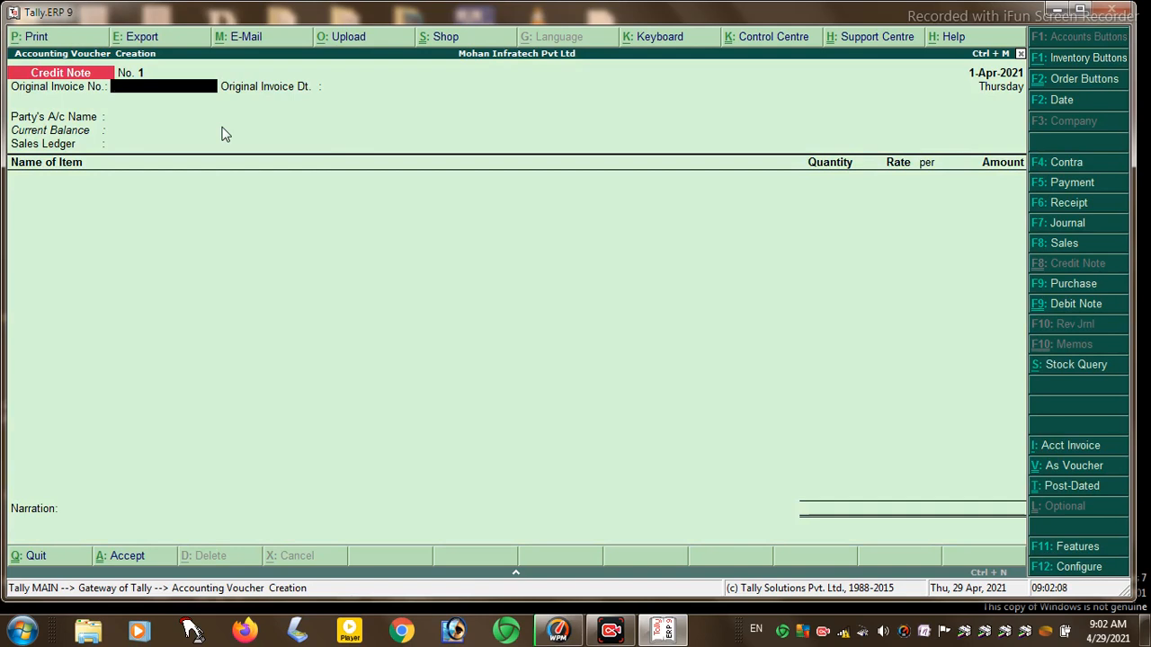
text(01)
key(Return)
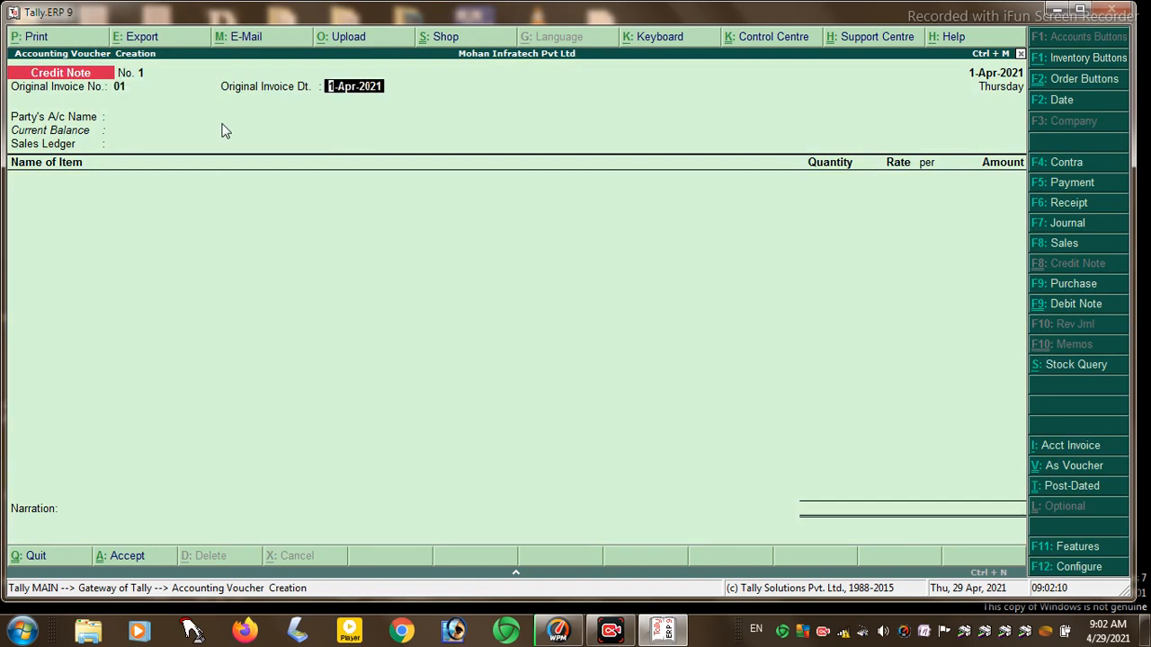
key(Return)
key(Down)
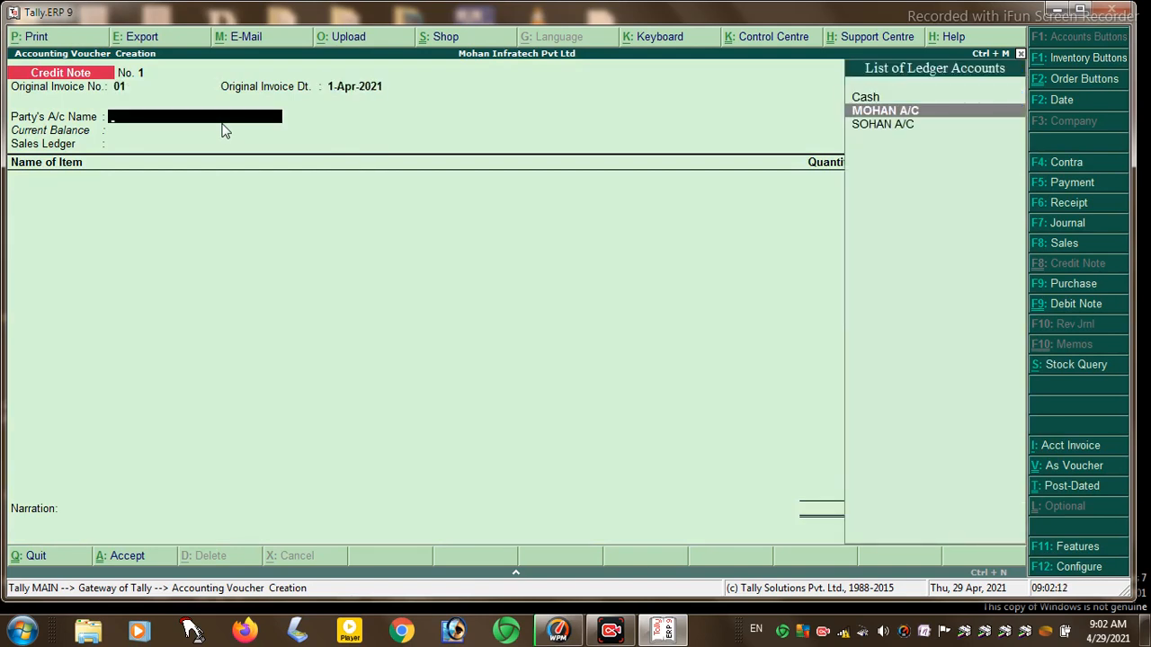
key(Return)
key(Return)
key(Return)
key(Return)
key(Return)
key(Return)
key(Return)
key(Return)
key(Return)
key(Return)
key(Return)
key(Return)
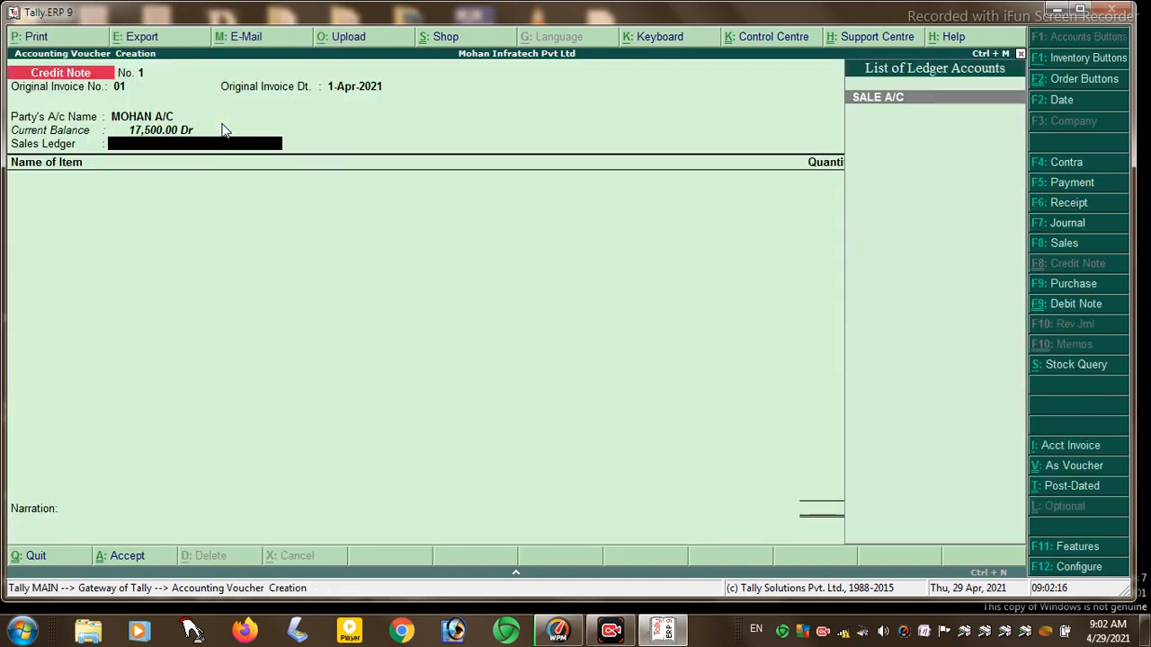
key(Return)
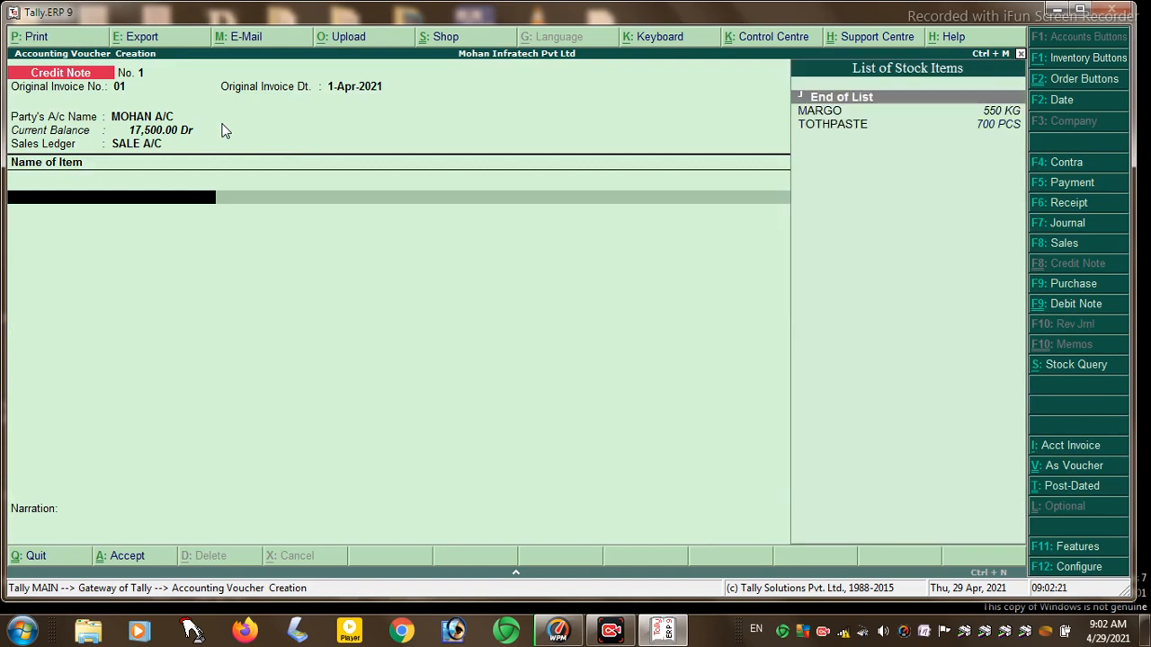
- Add 20 KG of MARGO from HAJIPUR to the credit note
key(Down)
key(Down)
key(Up)
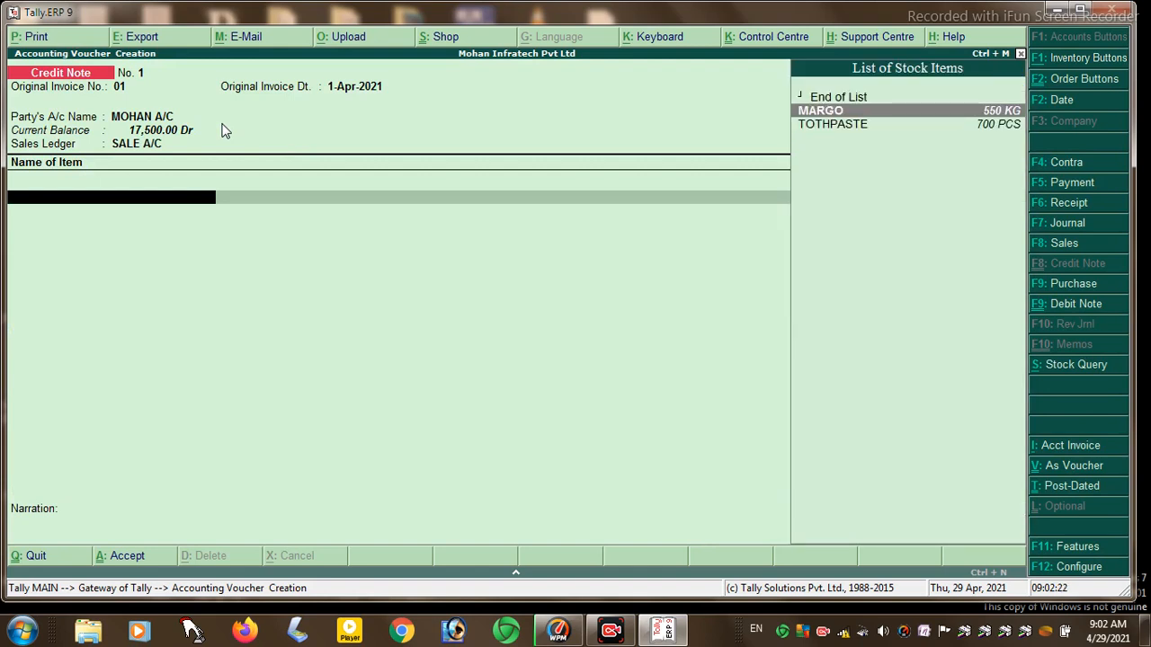
key(Return)
key(Return)
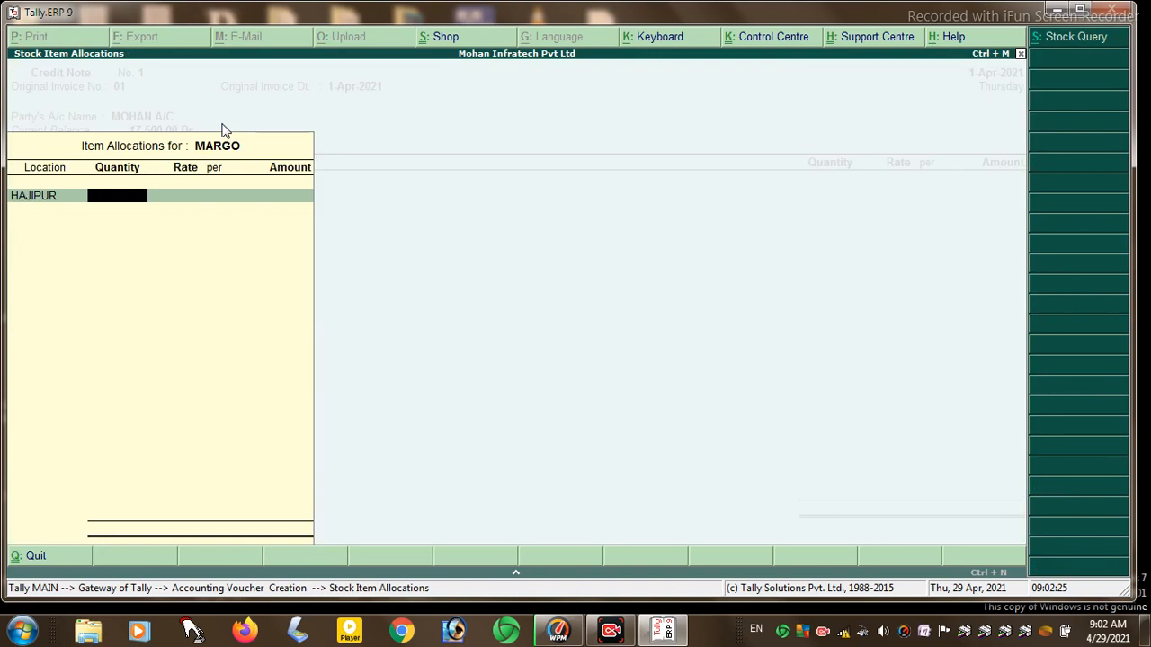
text(20)
key(Return)
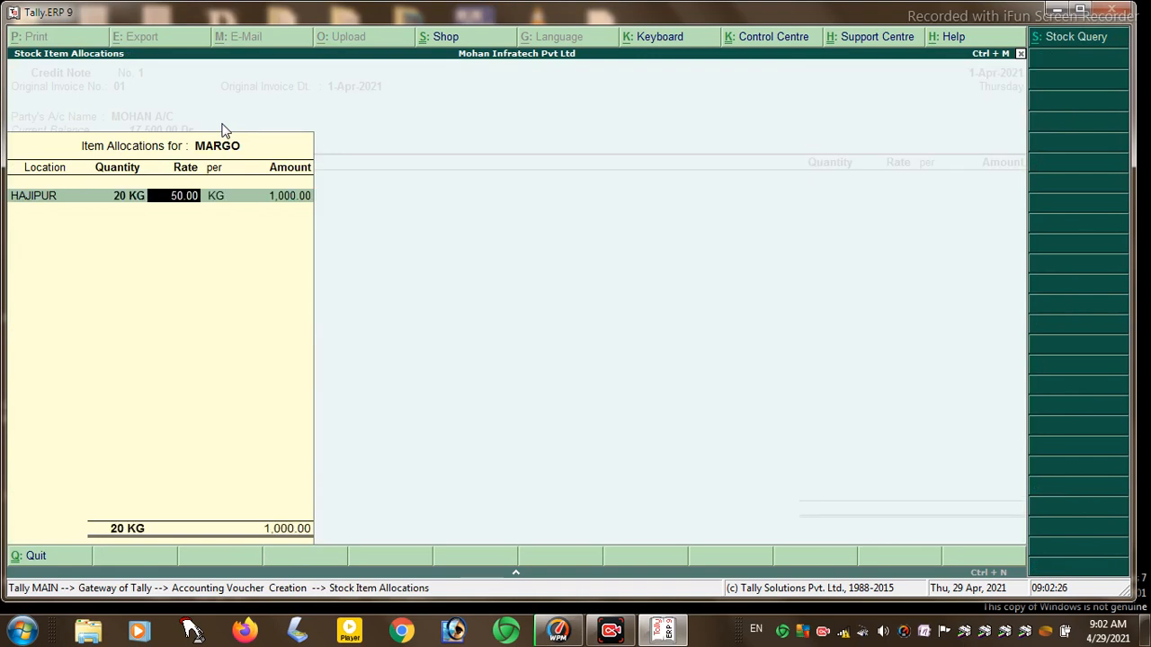
key(Return)
key(Return)
key(Return)
key(Return)
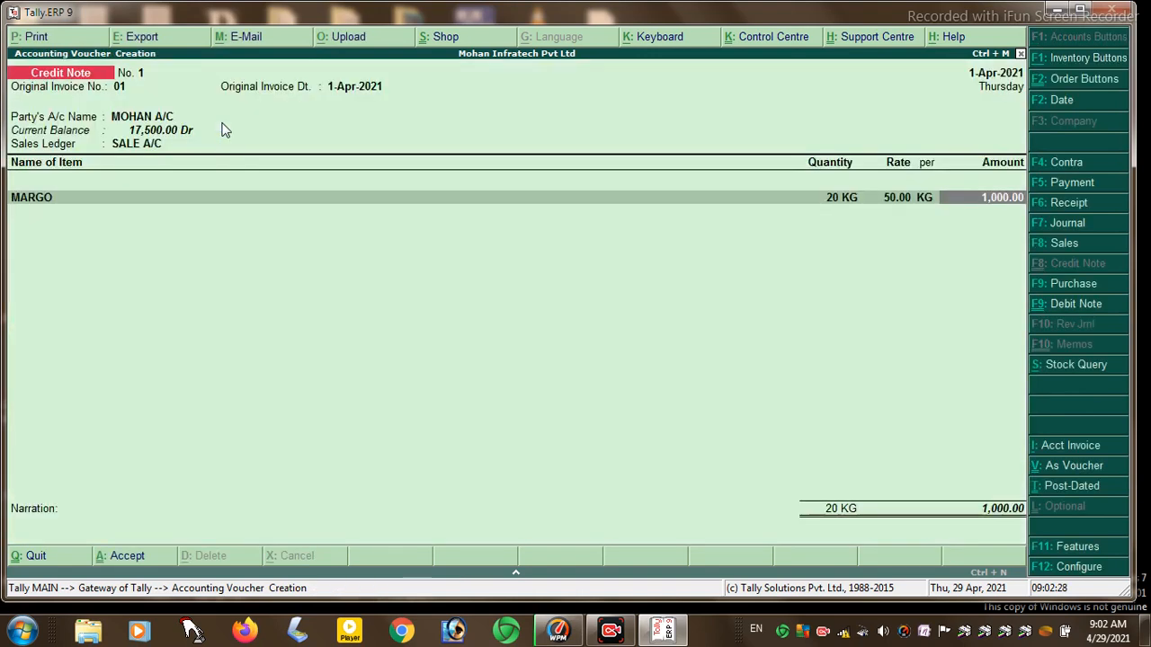
key(Return)
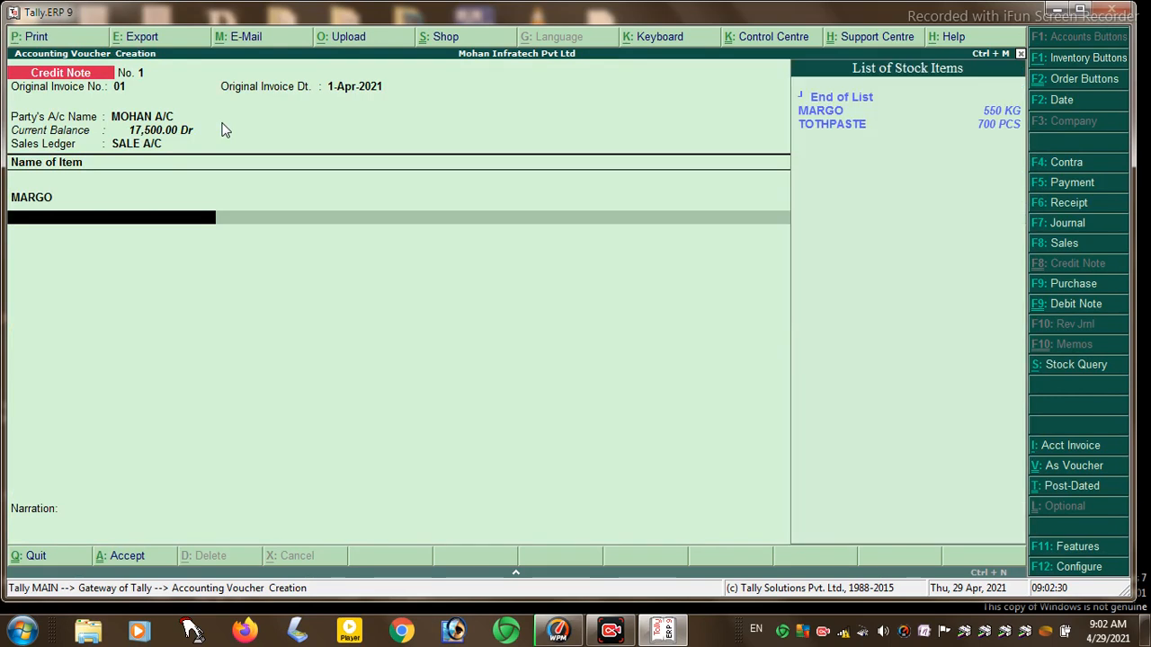
- Add 10 PCS of TOTHPASTE from HAJIPUR and close the item list
key(Down)
key(Down)
key(Return)
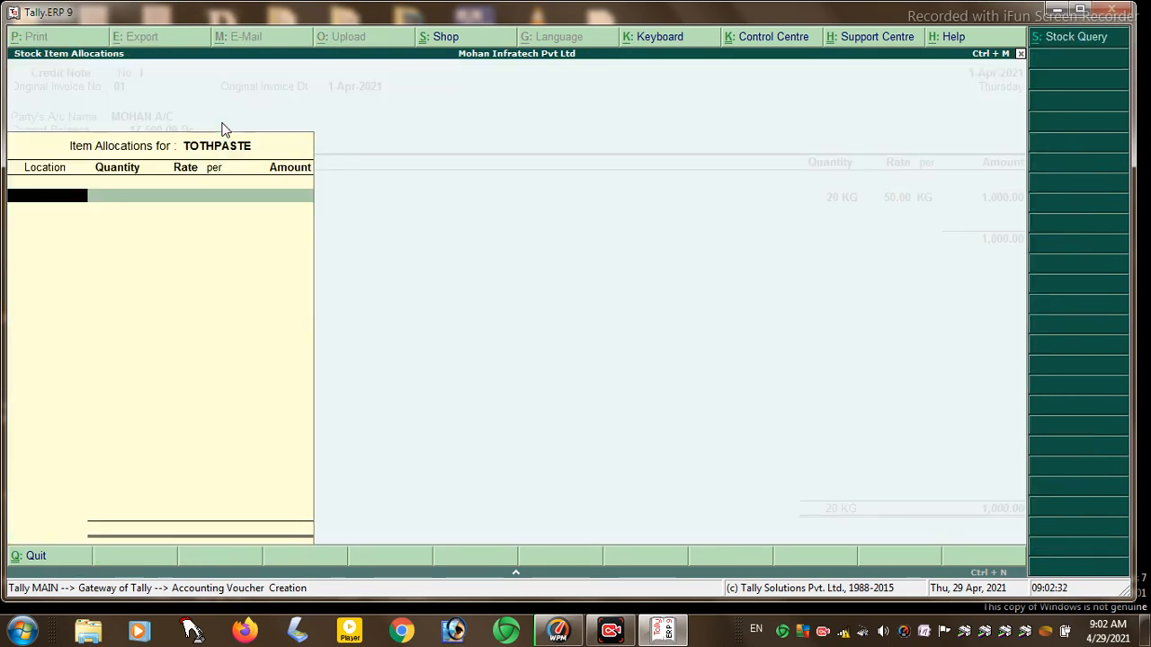
key(Return)
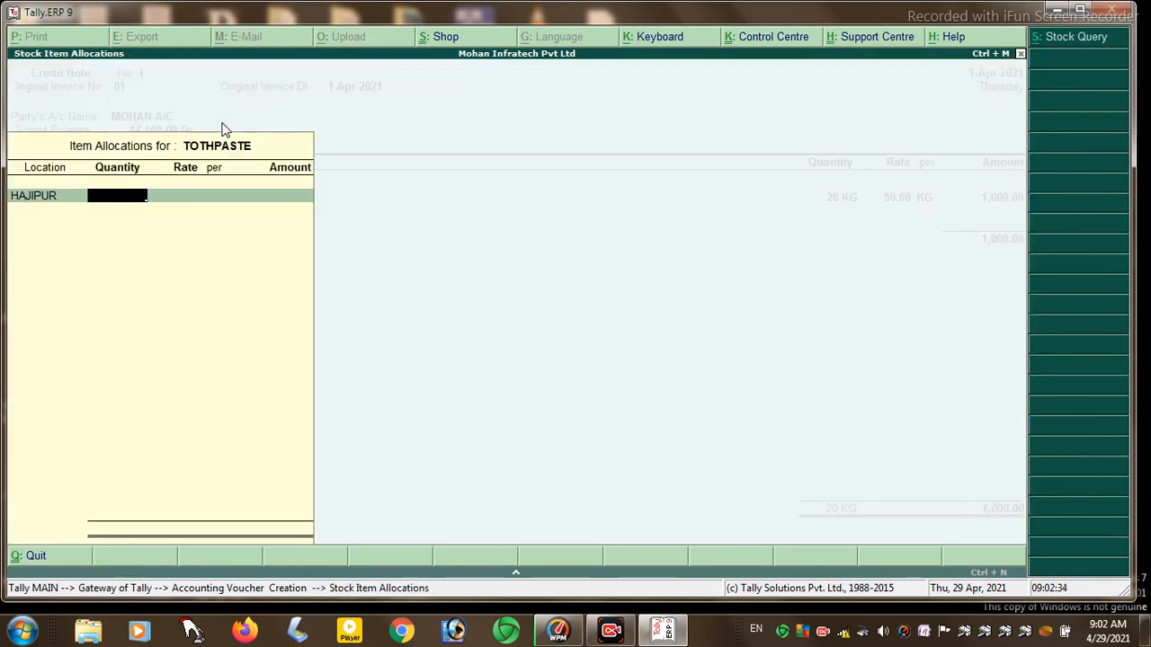
text(10)
key(Return)
key(Return)
key(Return)
key(Return)
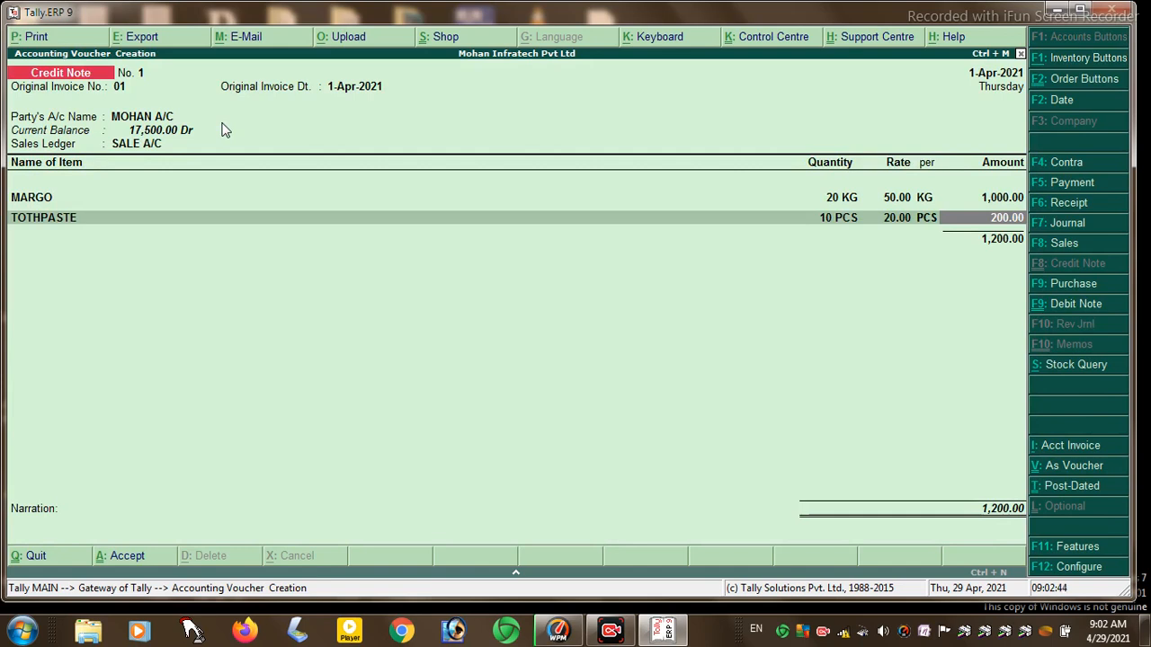
key(Return)
key(Return)
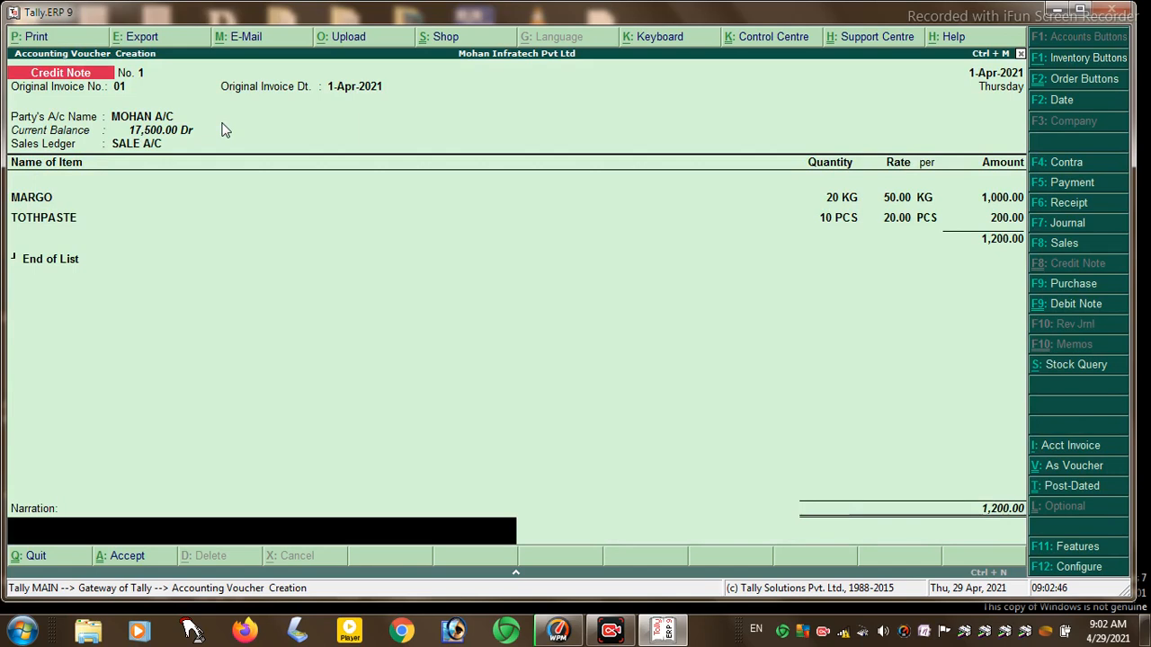
key(Return)
key(Return)
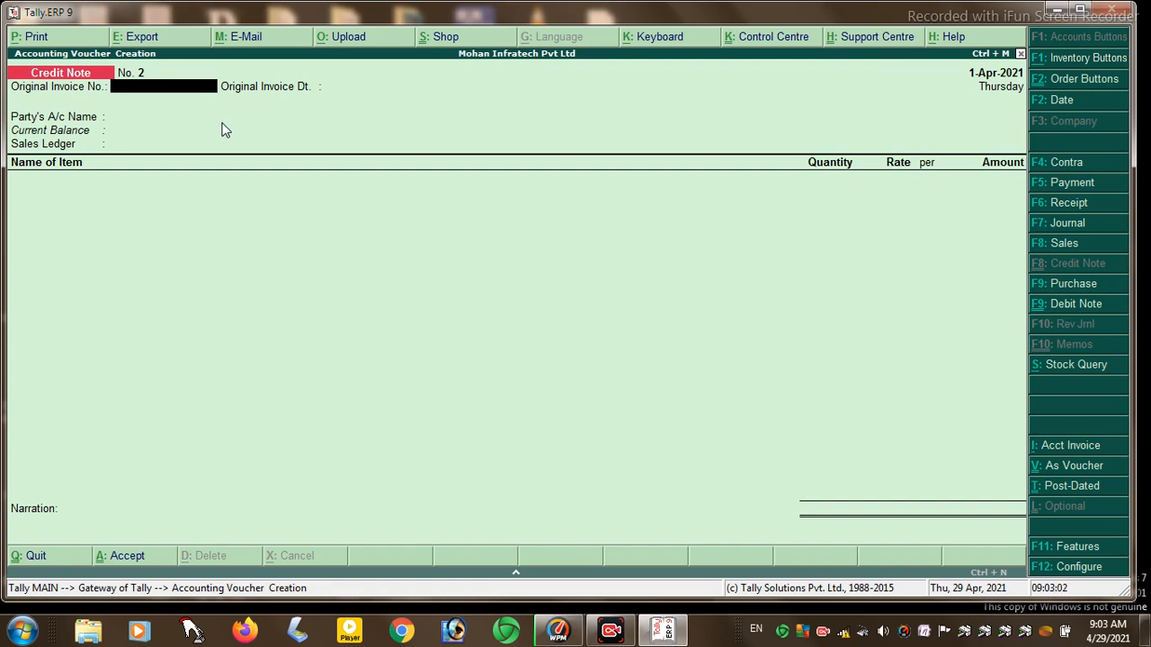
- Start a Debit Note against invoice 02 for SOHAN A/C with PURCHASE A/C
click(1068, 306)
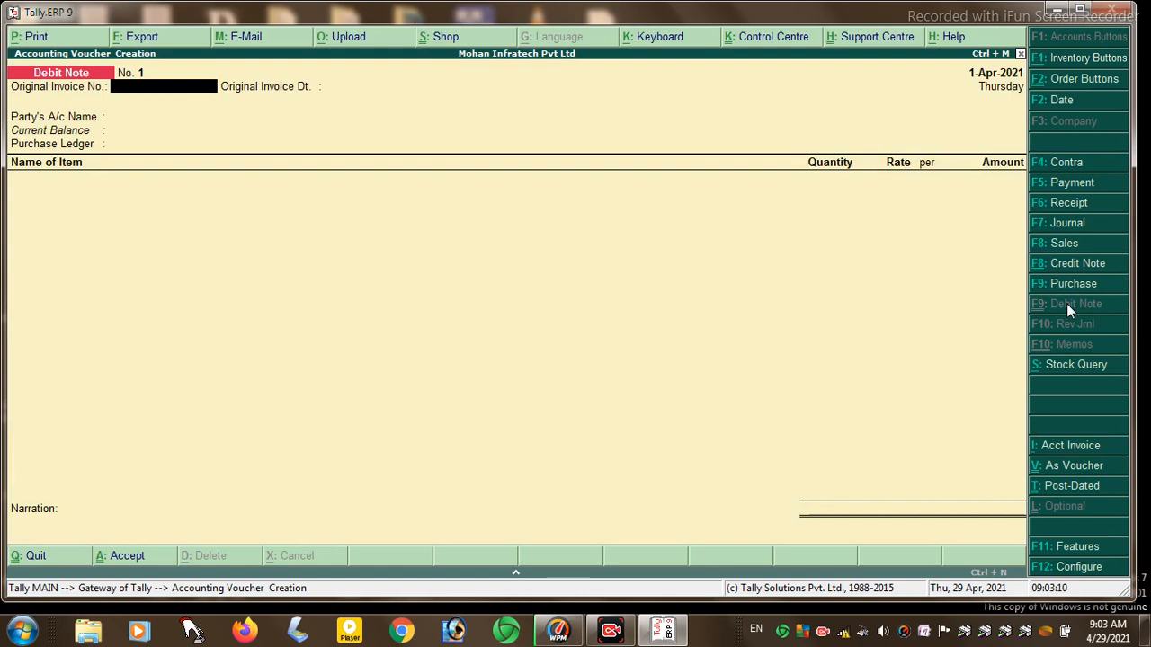
text(02)
key(Return)
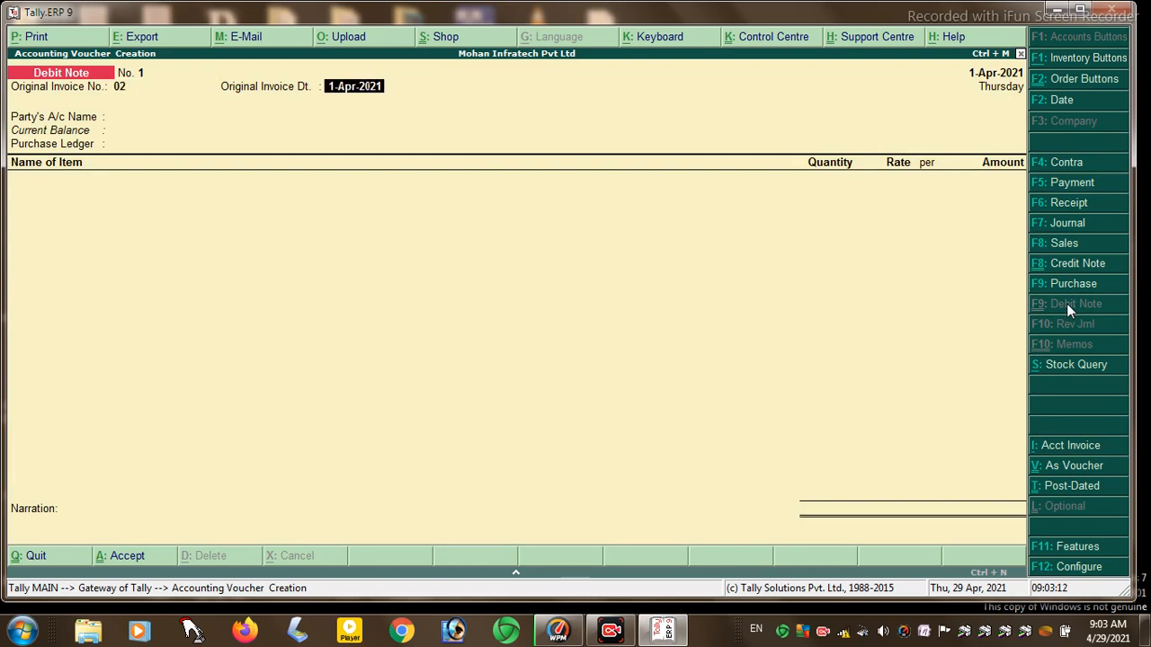
key(Return)
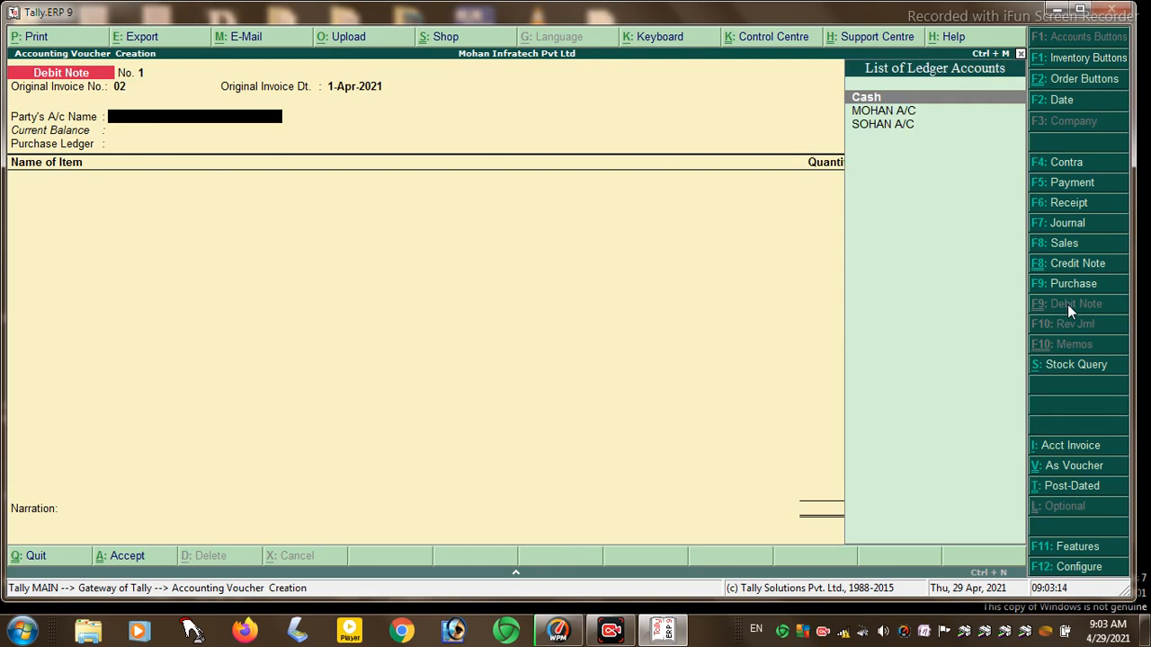
key(Down)
key(Down)
key(Return)
key(Return)
key(Return)
key(Return)
key(Return)
key(Return)
key(Return)
key(Return)
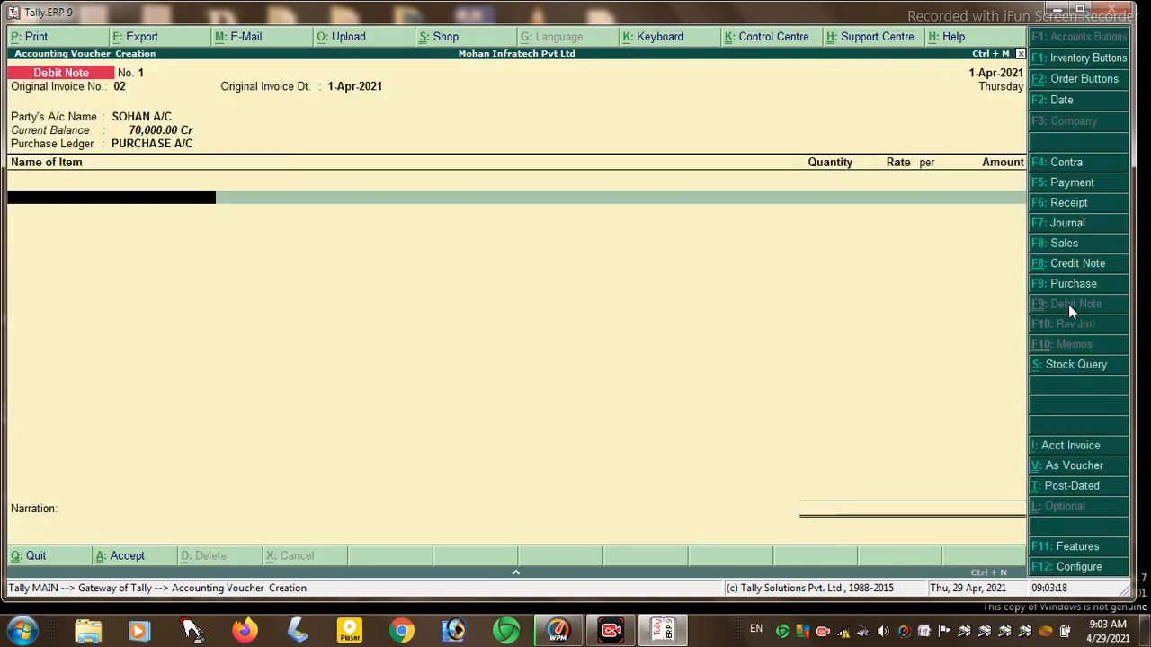
key(Down)
key(Down)
text(.)
key(Return)
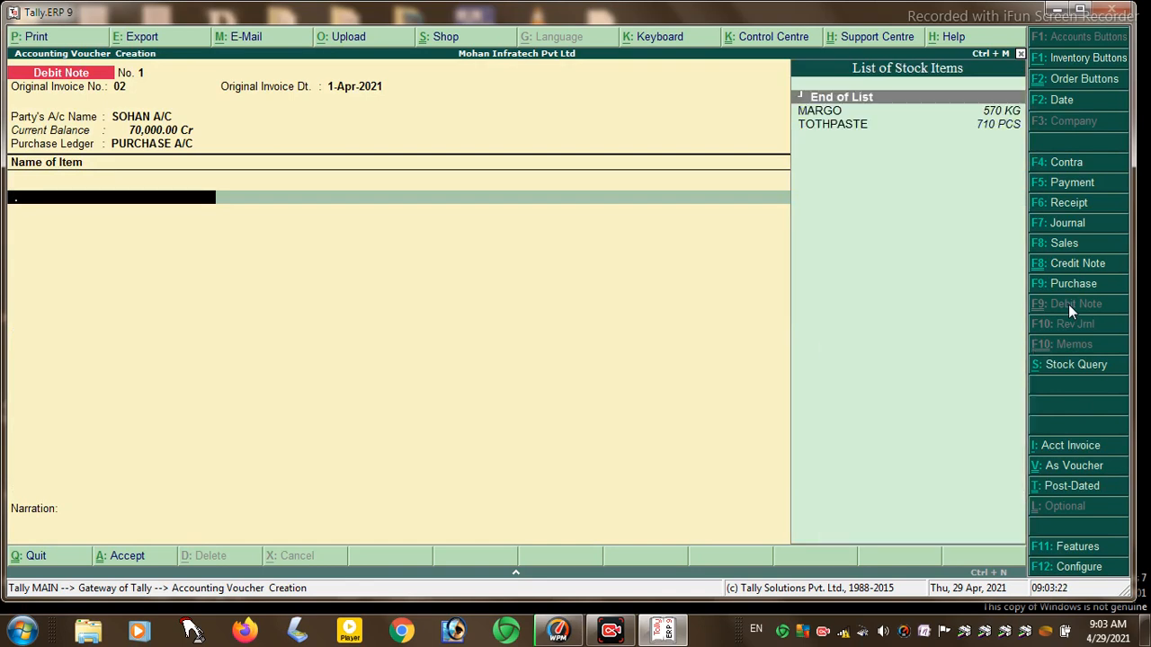
- Add 10 KG of MARGO from HAJIPUR to the debit note
key(Down)
key(Return)
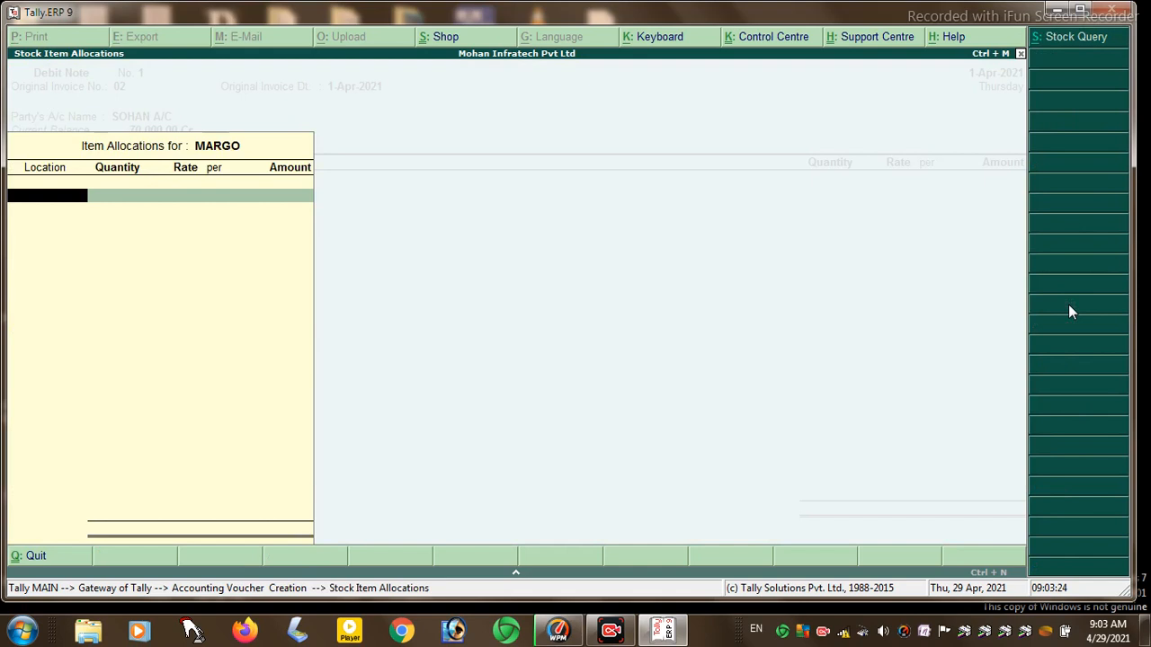
key(Down)
key(Up)
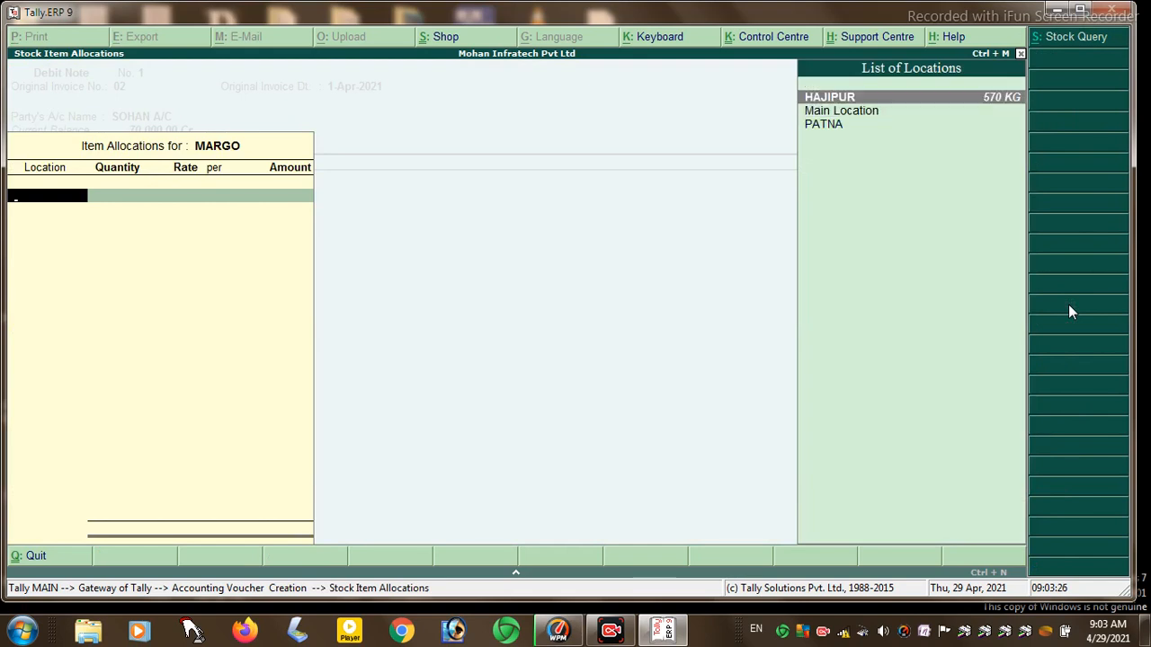
key(Return)
text(10)
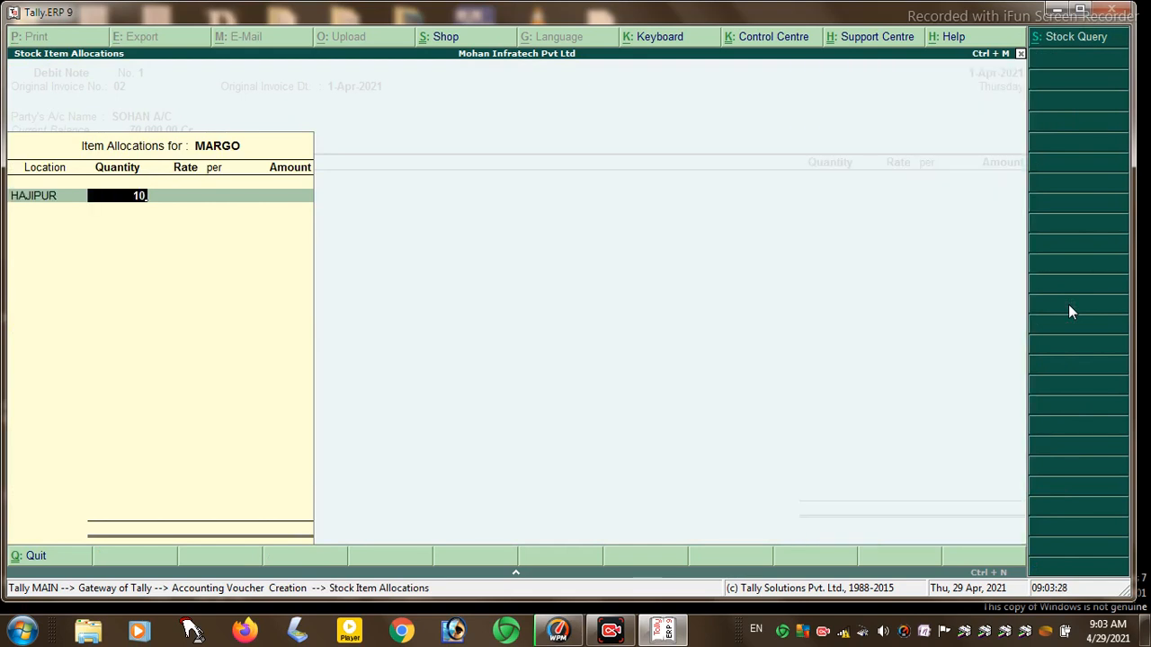
key(Return)
key(Return)
key(Return)
key(Return)
key(Return)
key(Return)
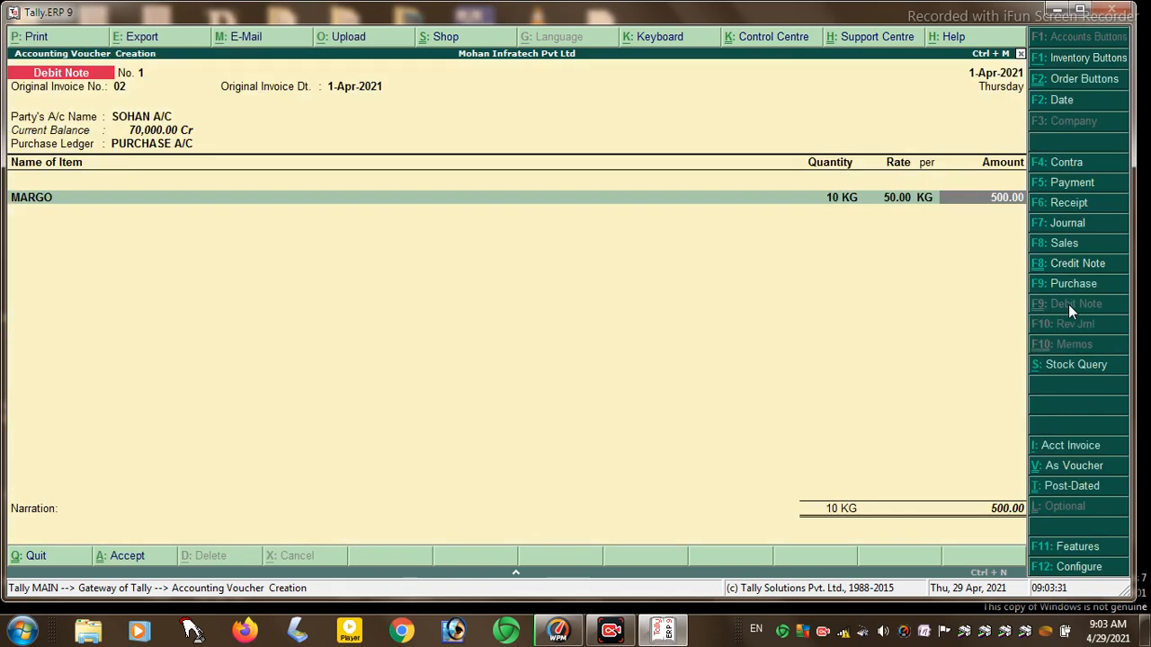
- Add 20 PCS of TOTHPASTE from HAJIPUR and save the 900.00 debit note
key(Down)
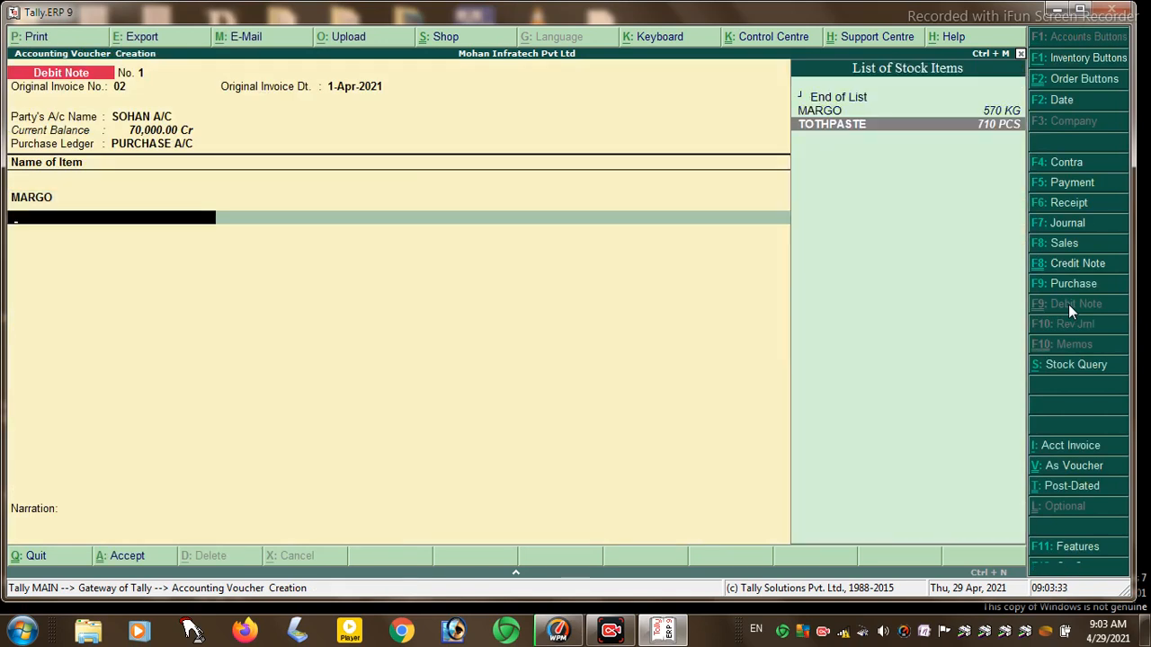
key(Return)
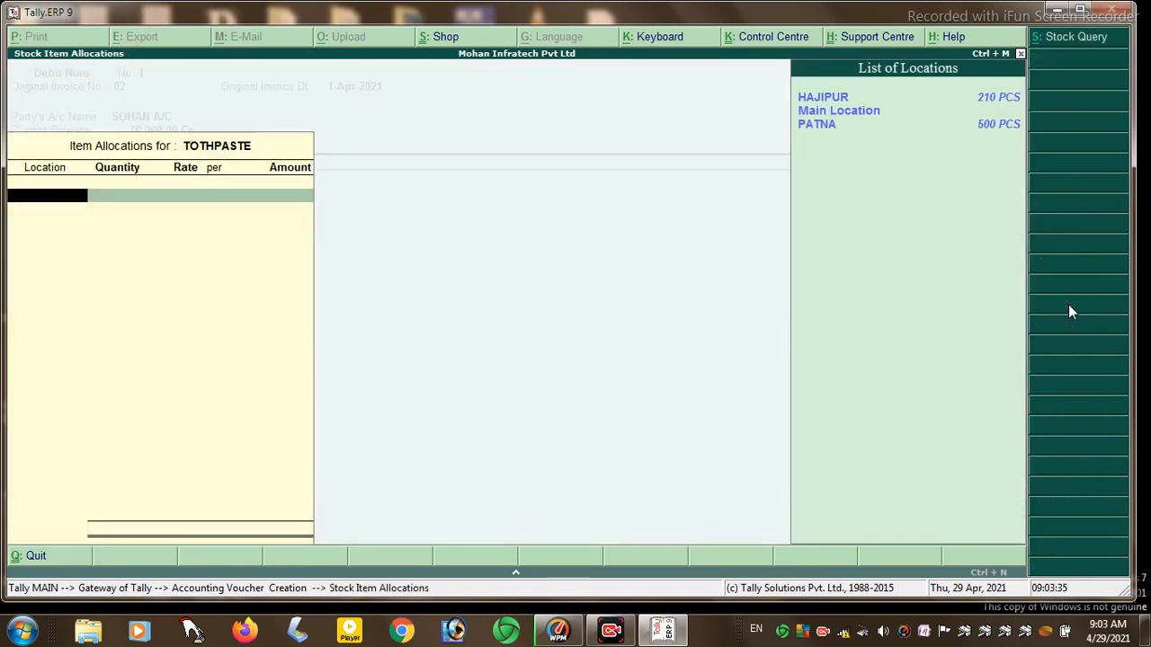
key(Return)
text(20)
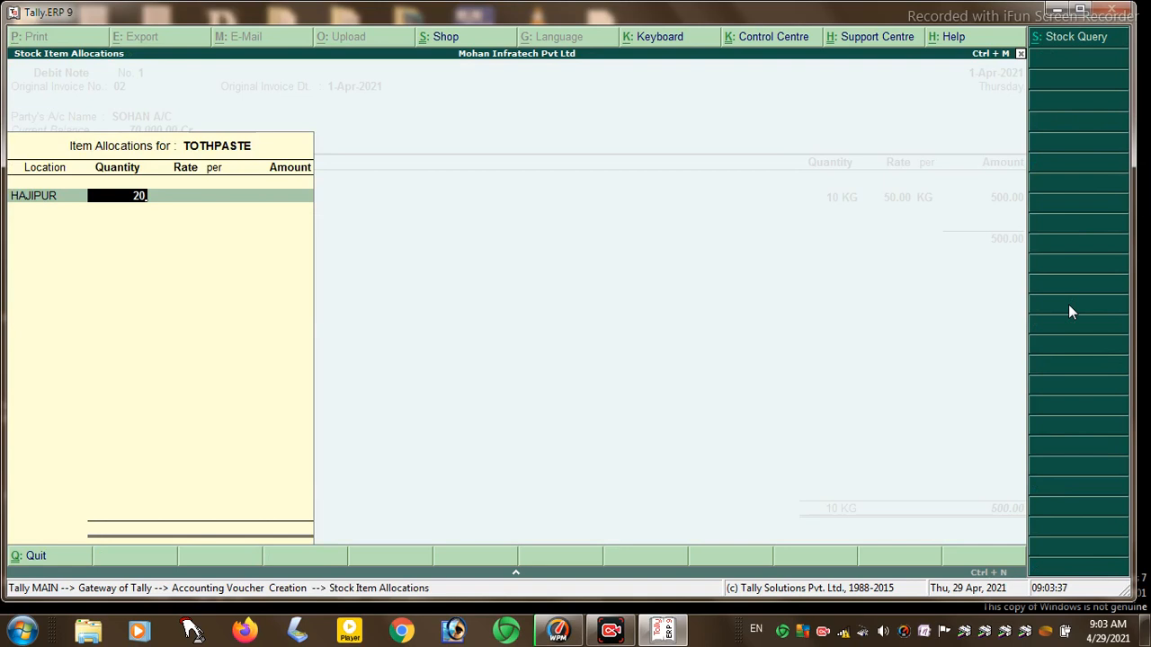
key(Return)
key(Return)
key(Return)
key(Return)
key(Return)
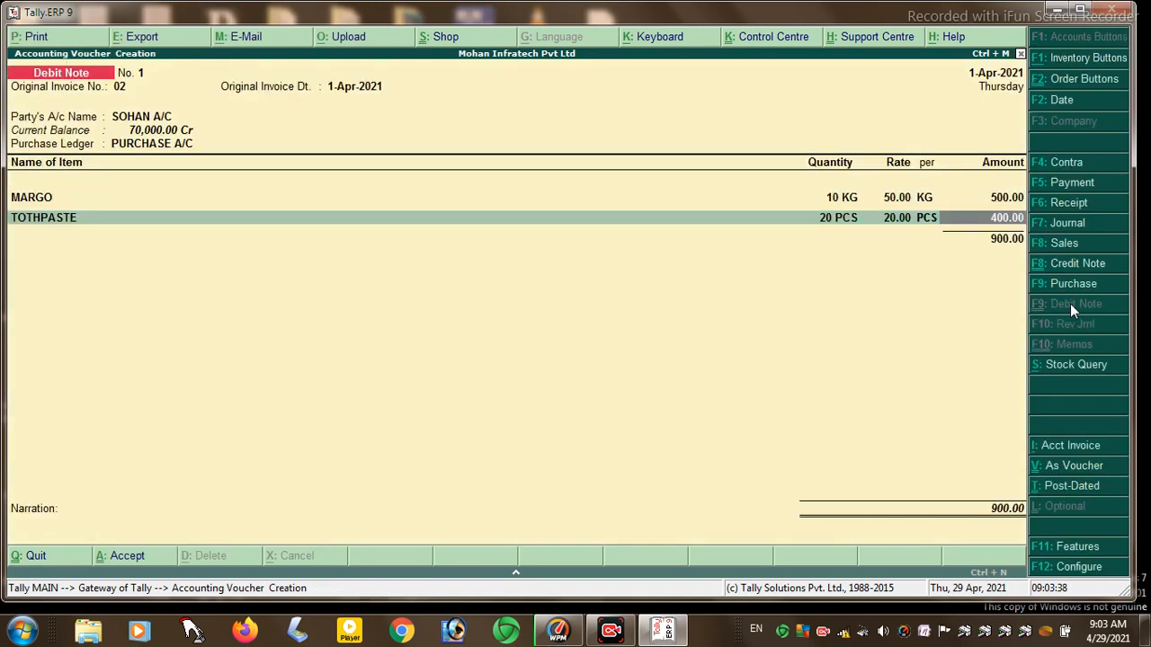
key(Return)
key(Return)
key(Return)
key(Return)
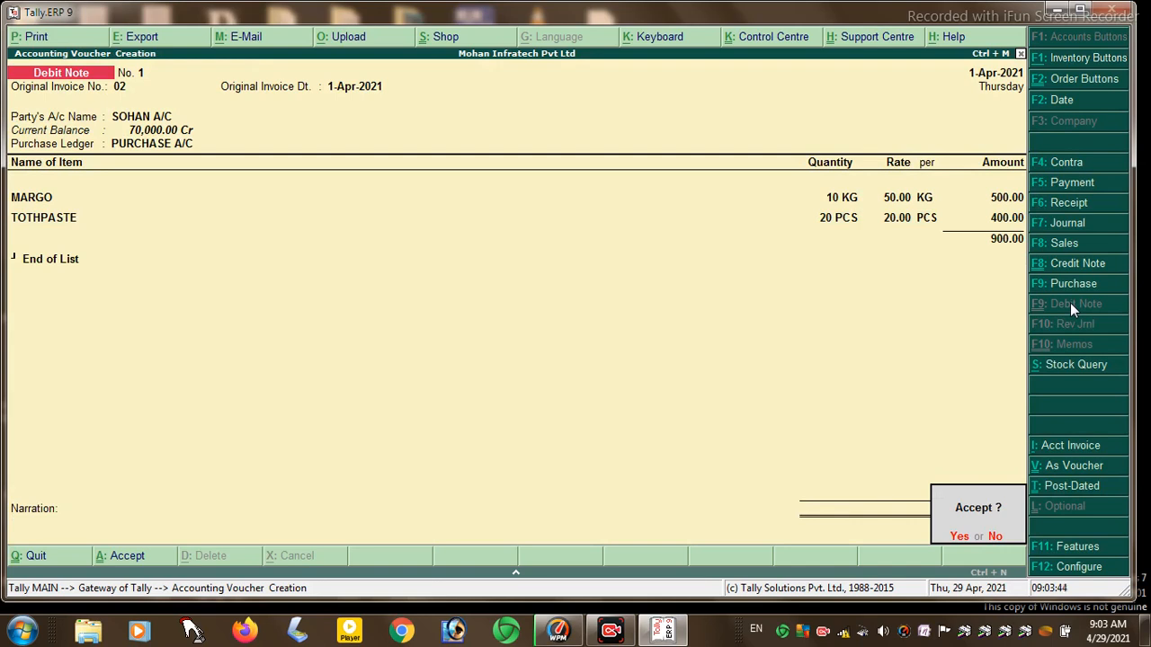
key(Return)
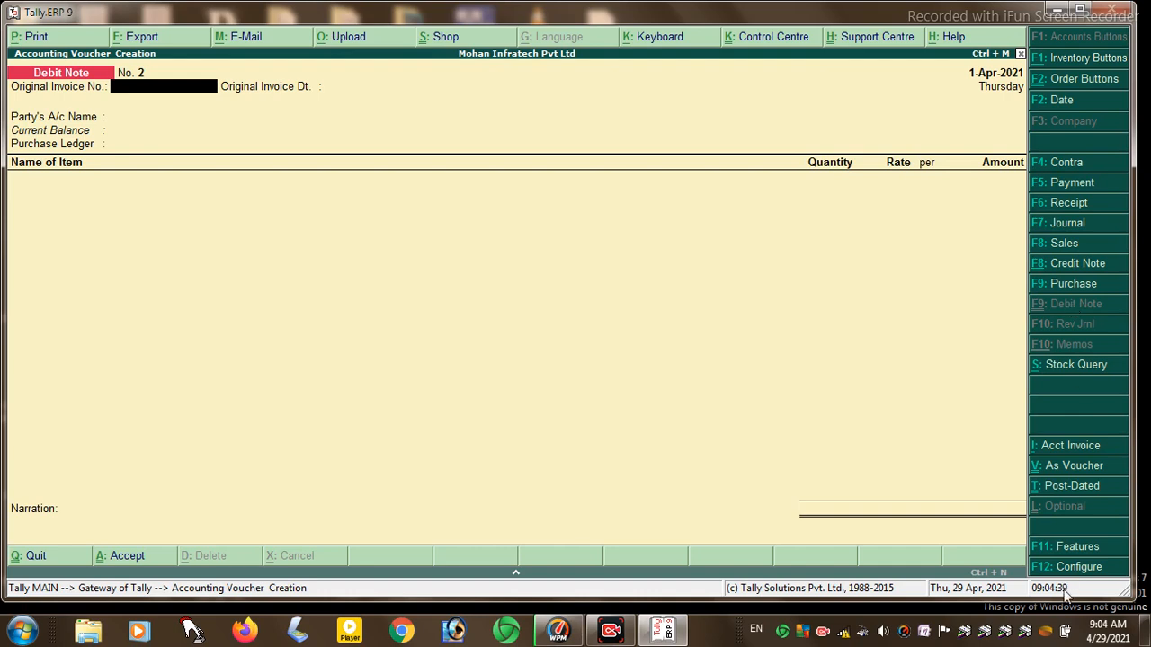
- Set 'Use reversing journals and optional vouchers' to Yes in the accounting features
click(1068, 545)
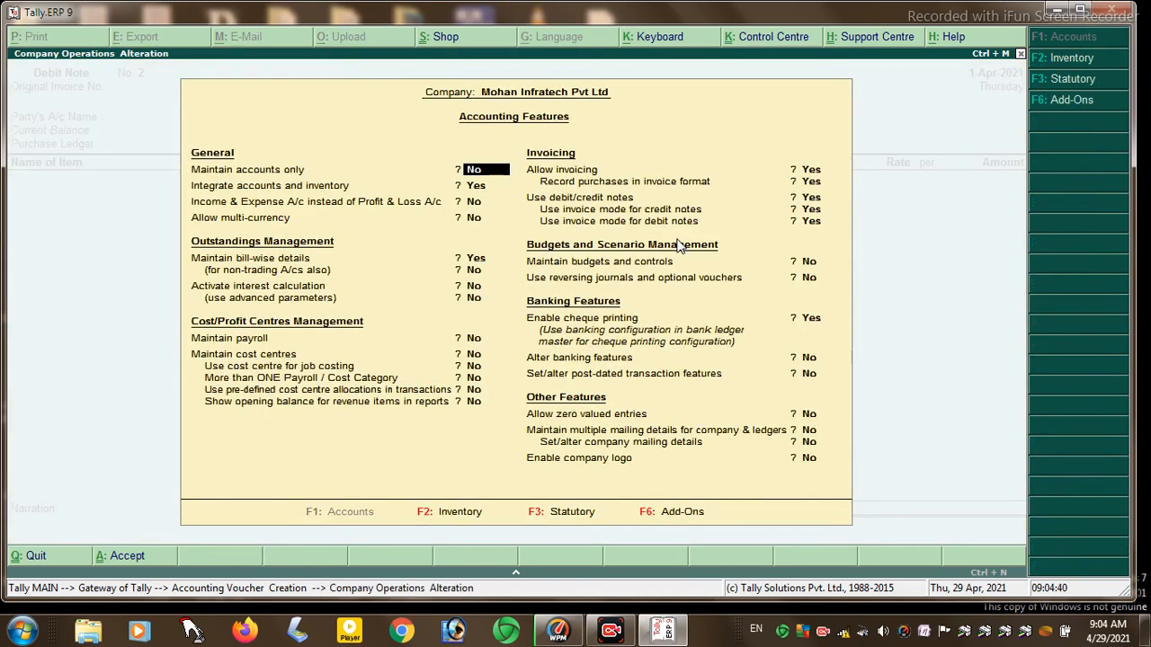
key(Return)
key(Return)
key(Return)
key(Return)
key(Return)
key(Return)
key(Return)
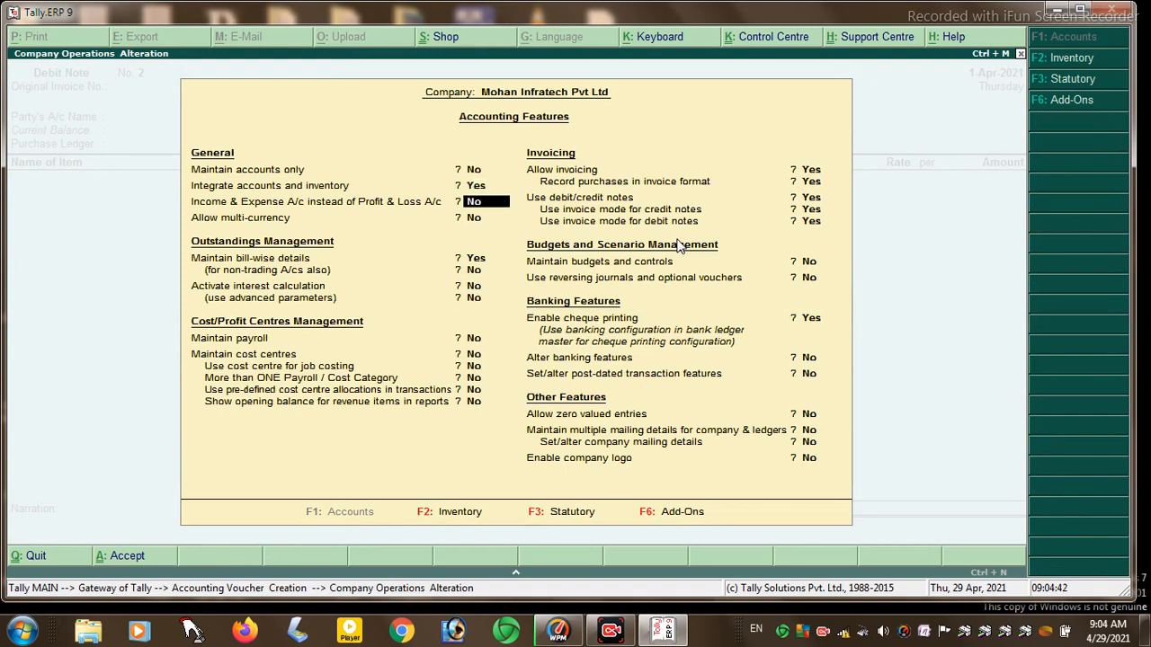
key(Return)
key(Return)
key(Return)
key(Return)
key(Return)
key(Return)
key(Return)
key(Return)
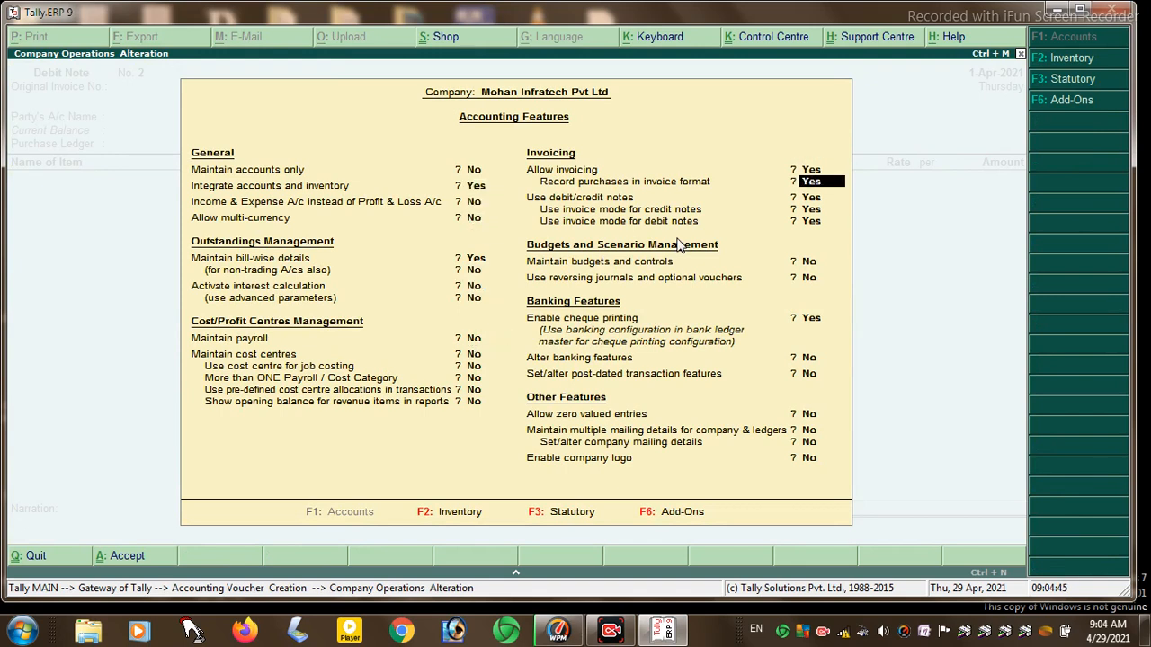
text(y)
key(Return)
key(Return)
key(Return)
key(Return)
key(Return)
key(Return)
key(Return)
key(Return)
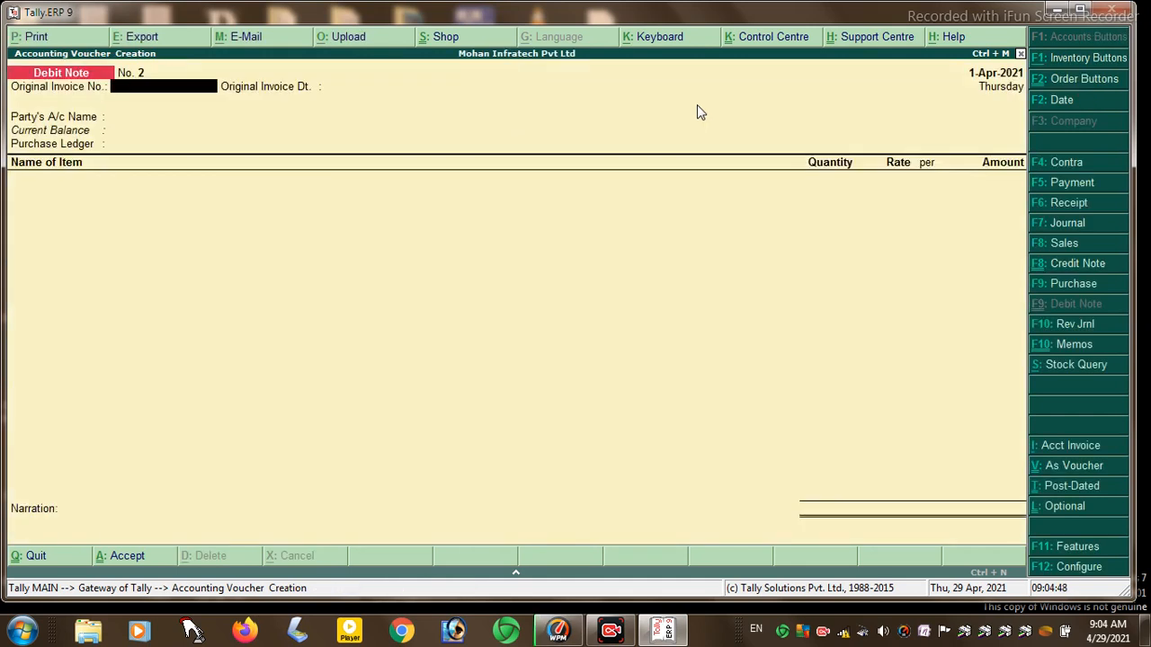
- Record a 5,000 memorandum voucher debiting Cash and crediting MOHAN A/C
click(1072, 349)
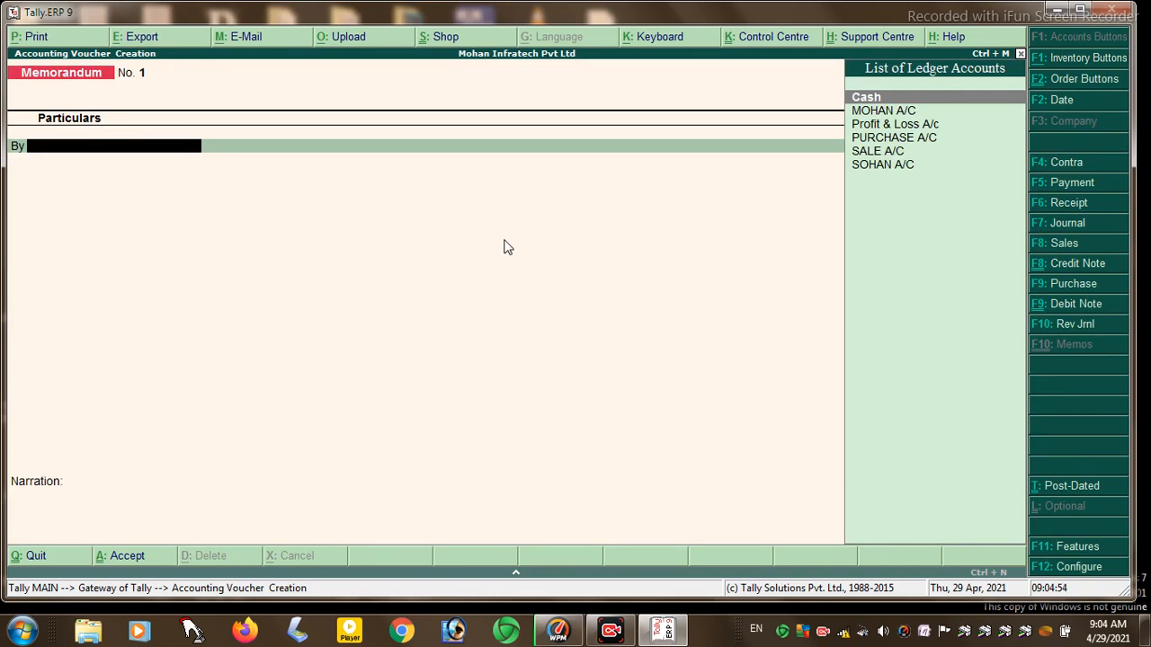
key(Return)
text(5000)
key(Return)
key(Return)
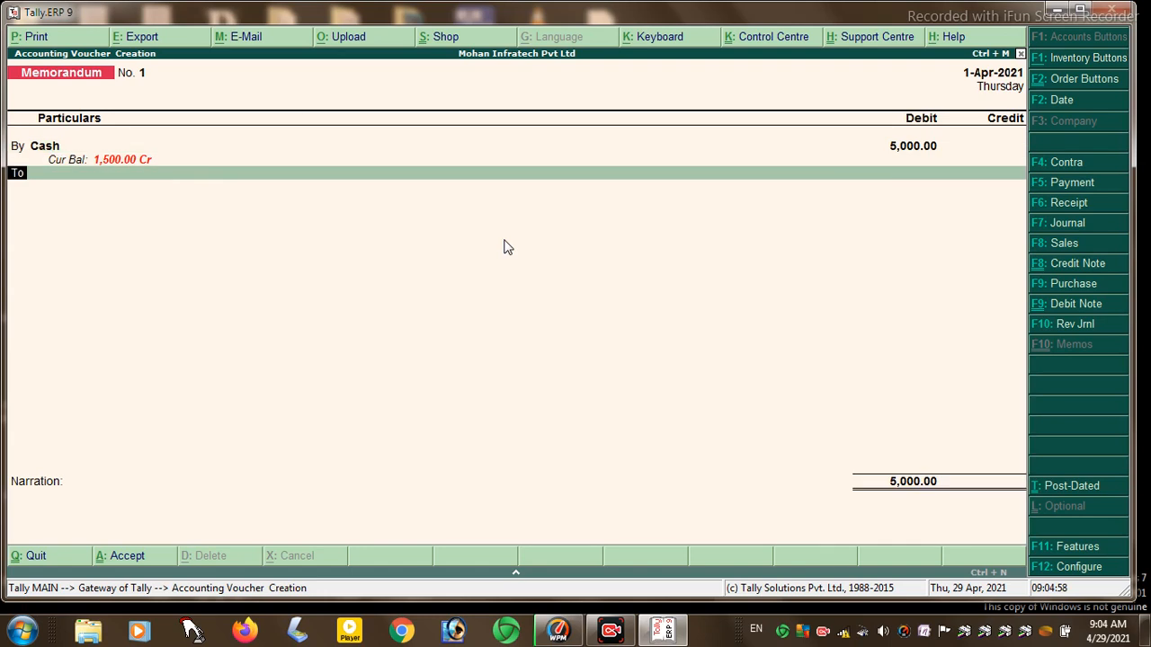
key(Down)
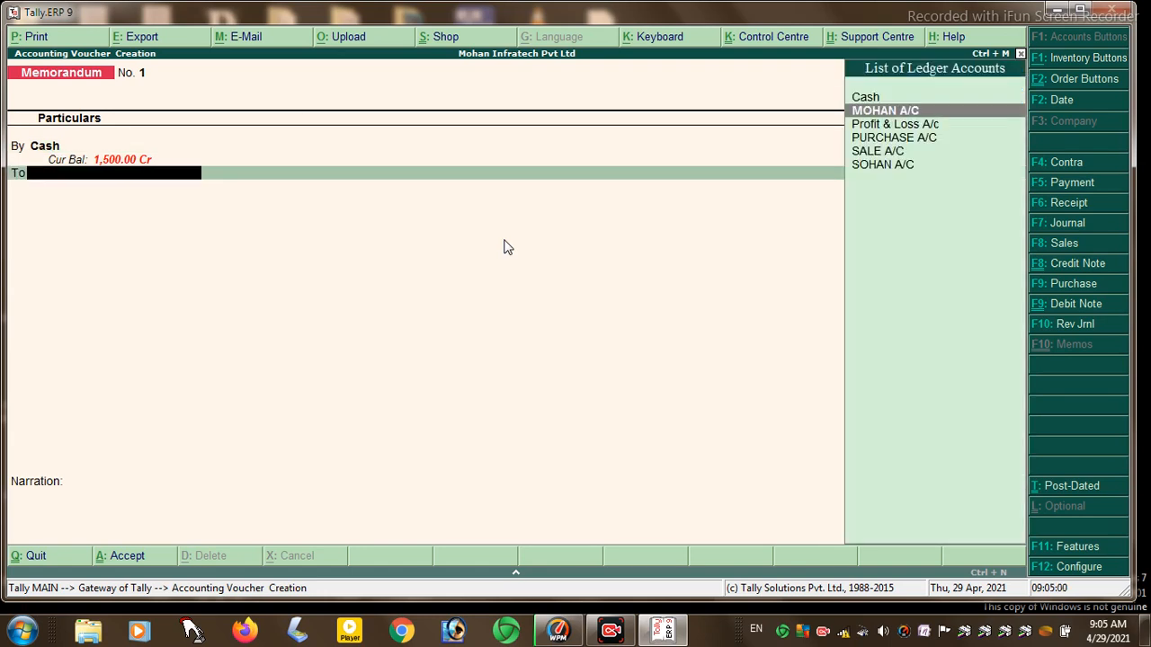
key(Return)
key(Return)
key(Return)
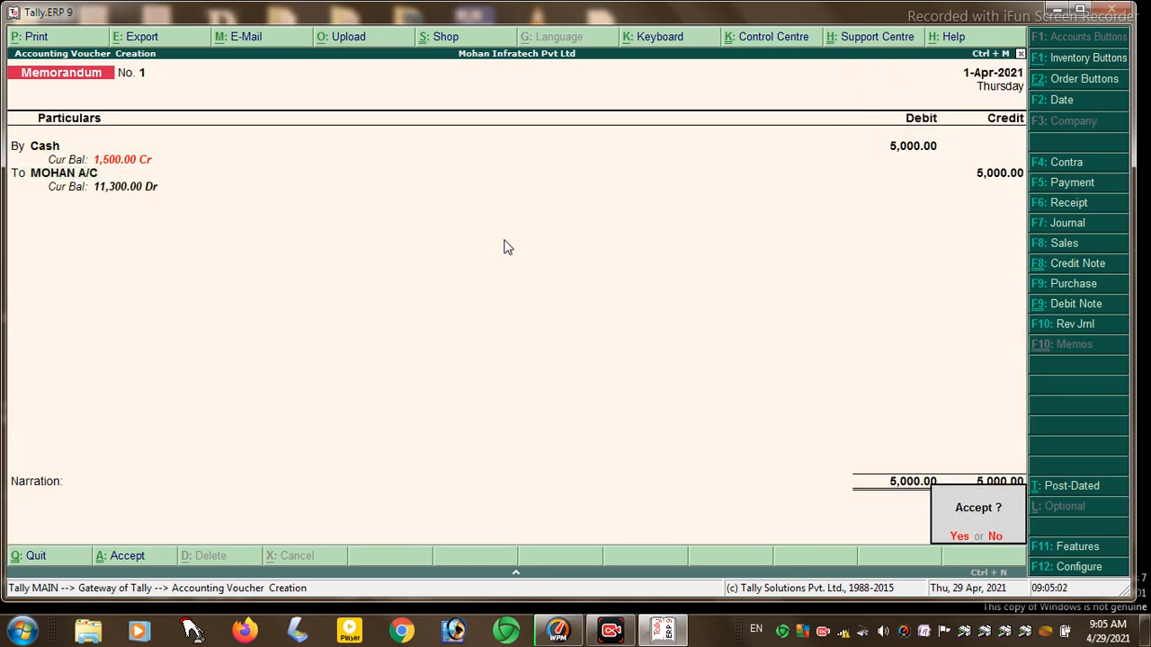
key(n)
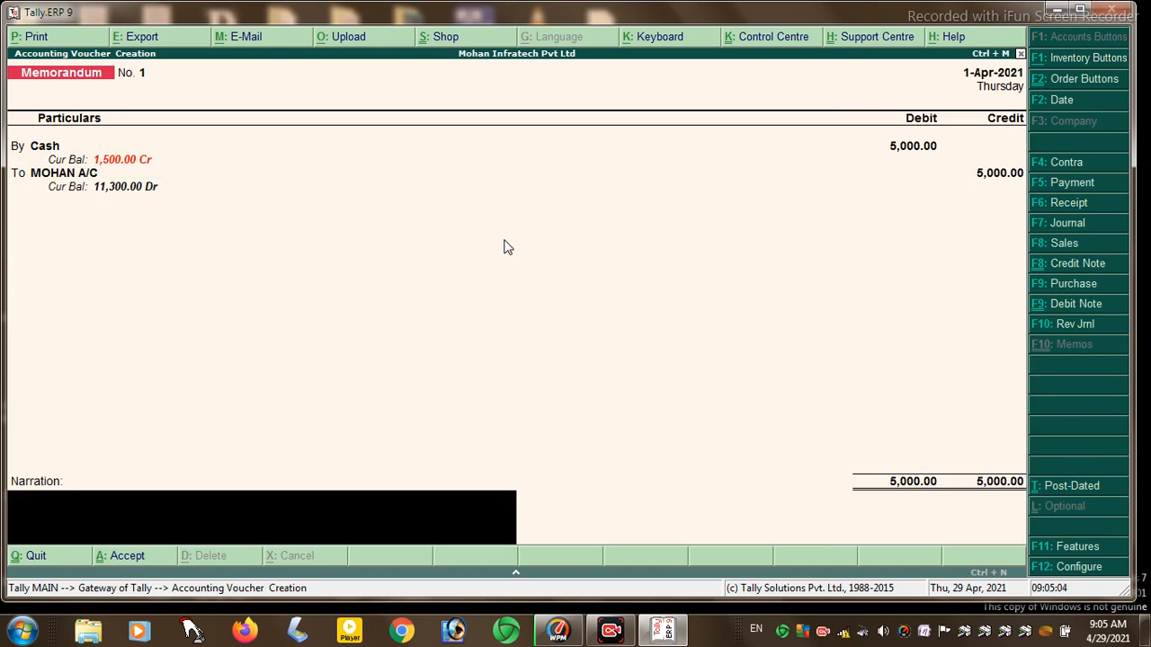
key(Return)
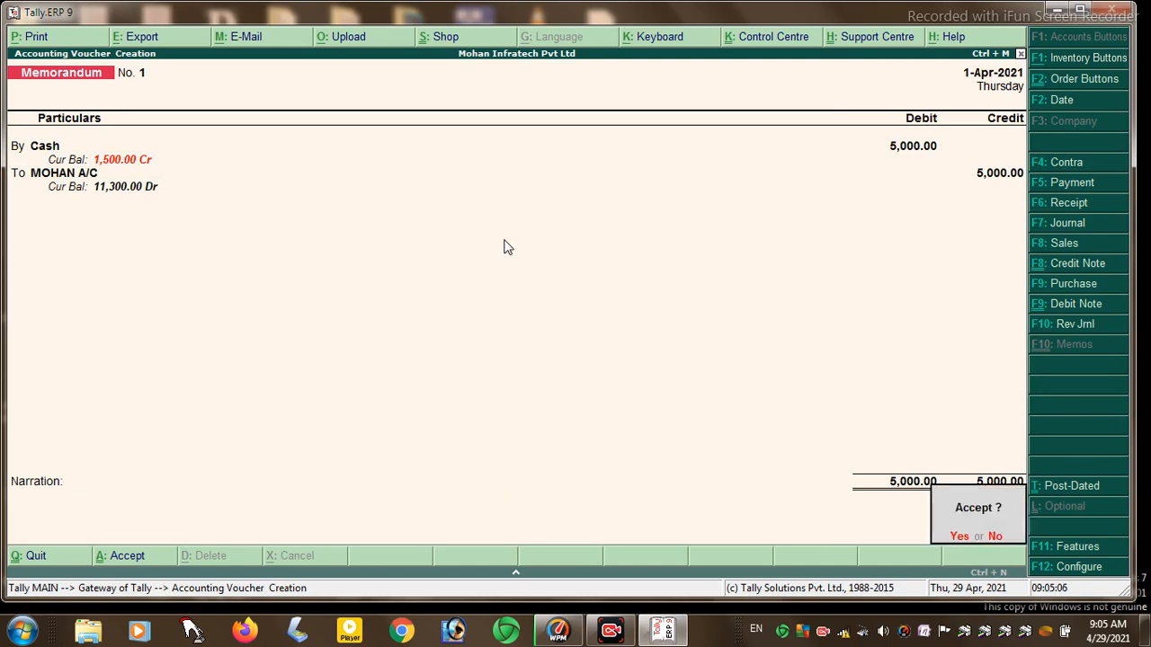
key(Return)
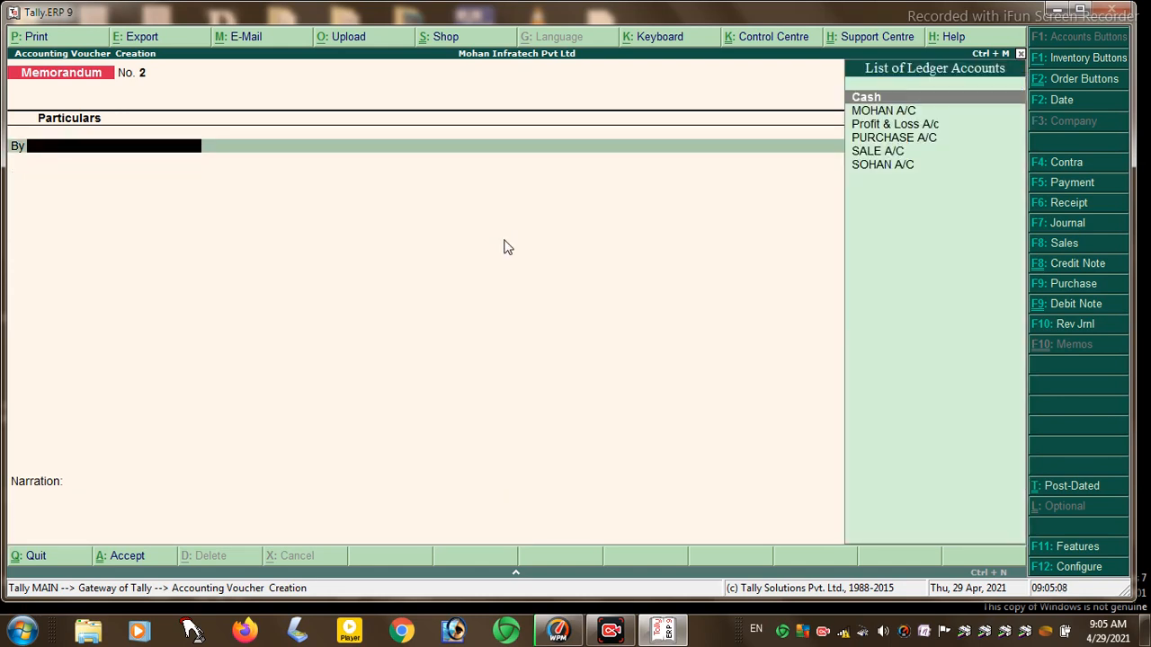
- Enter a 15,000 memo debiting MOHAN A/C against Cash, then quit voucher entry
key(Down)
key(Return)
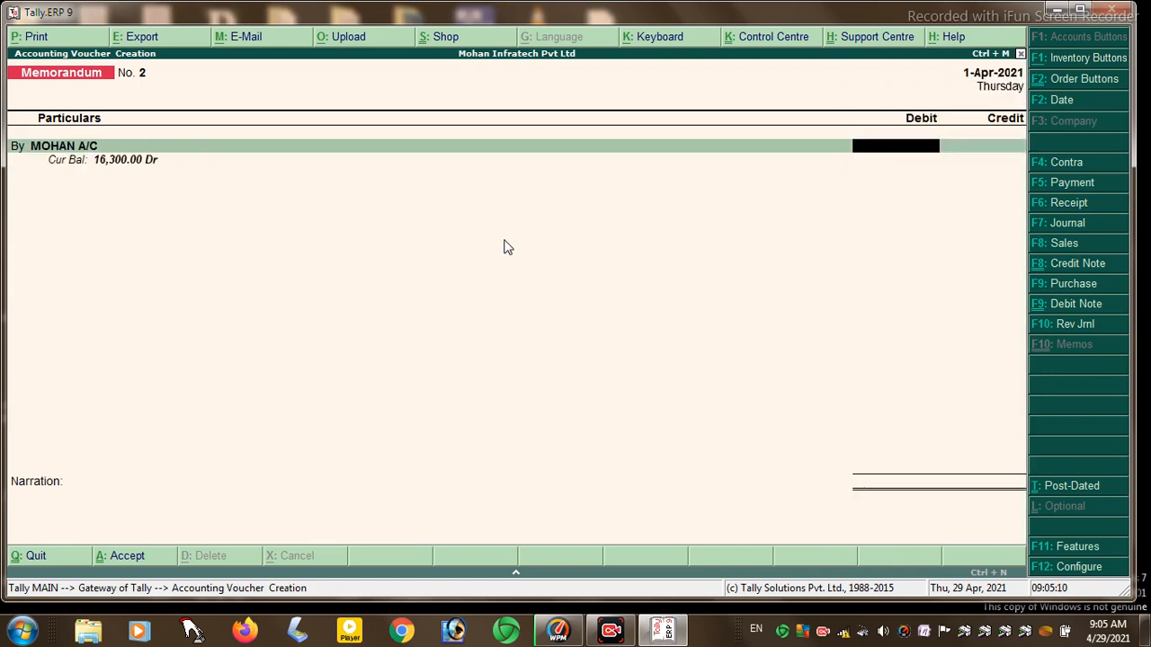
text(15000)
key(Return)
key(Return)
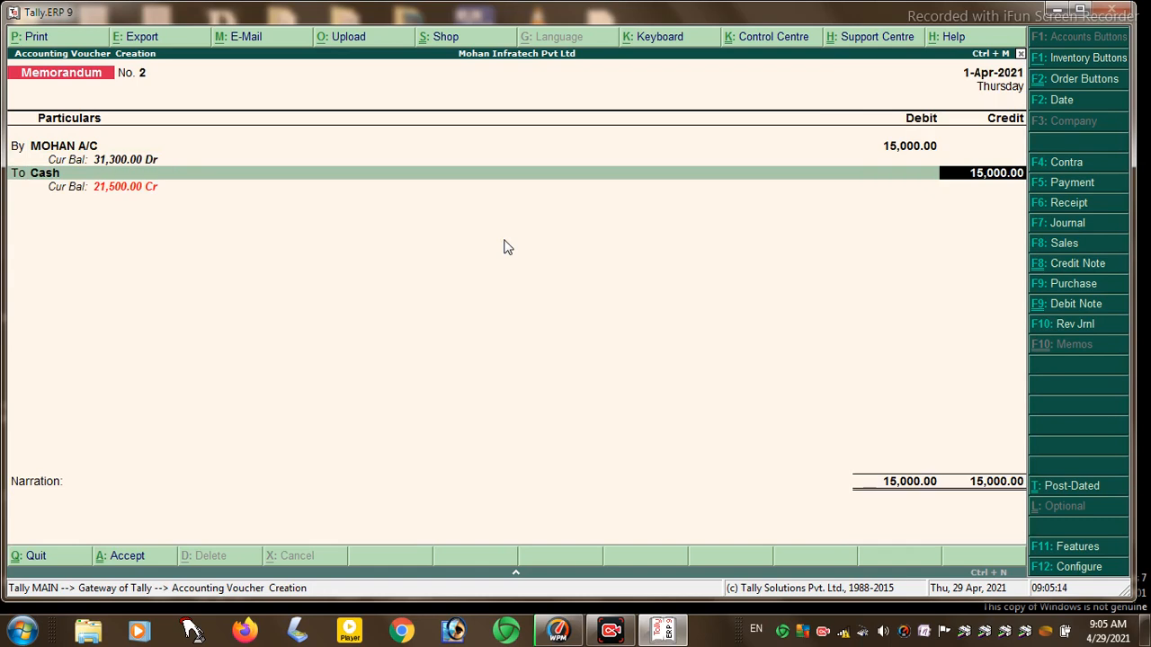
key(Return)
key(Return)
key(Return)
key(Return)
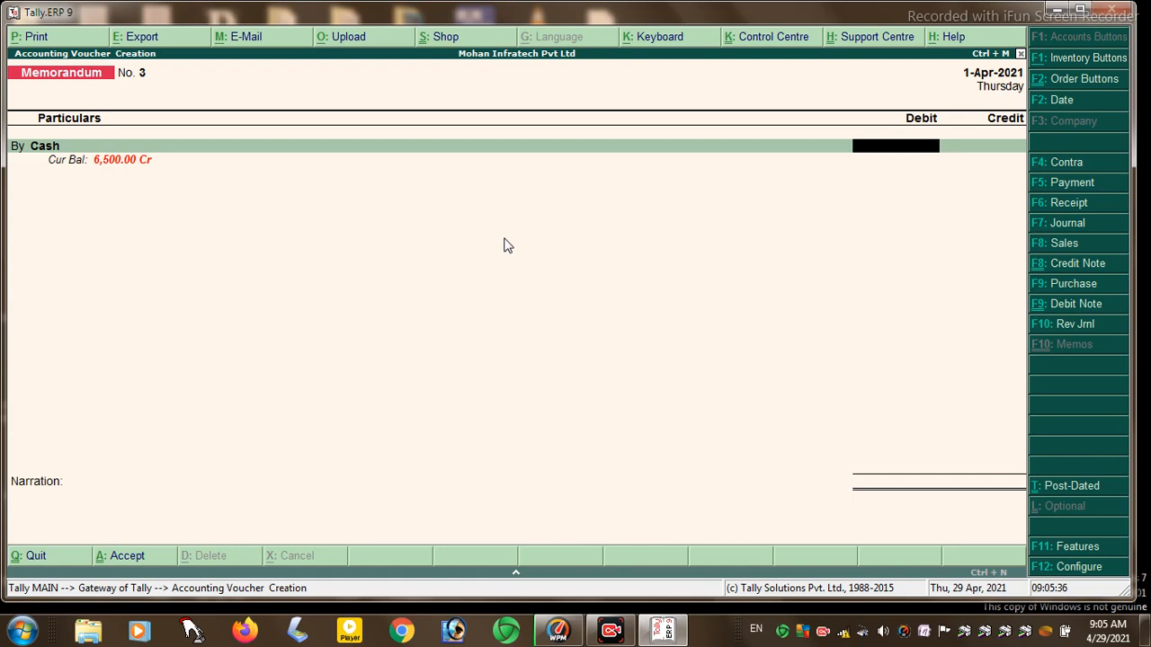
key(Escape)
key(Return)
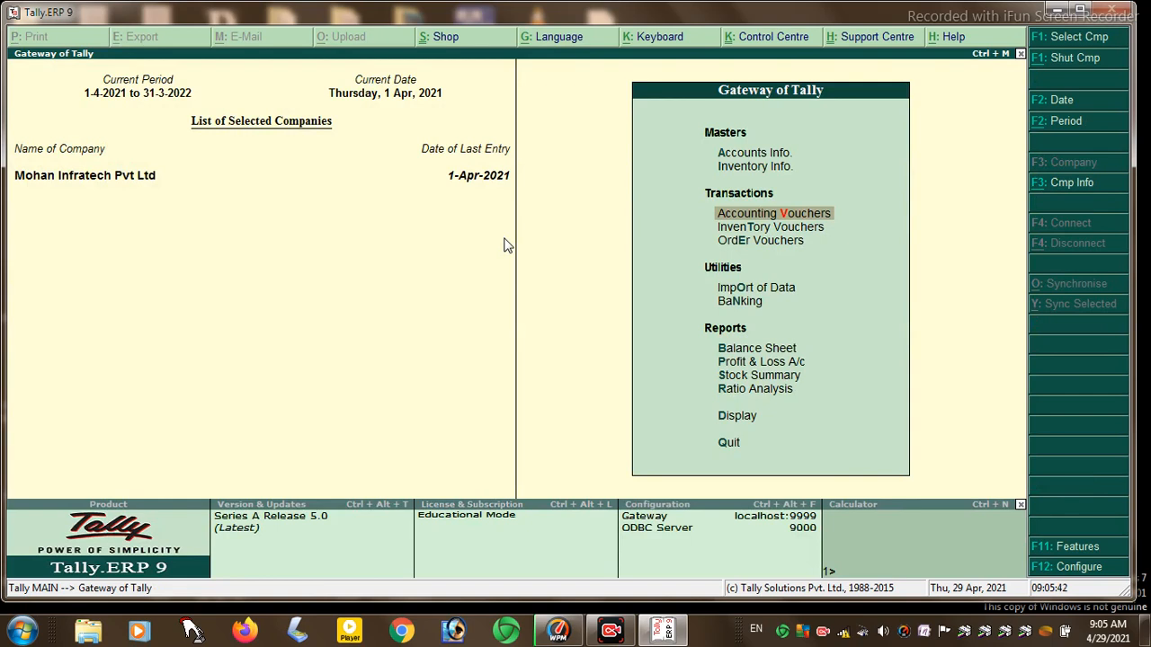
- Open a blank Stock Journal from Inventory Vouchers and shrink the Tally window
key(Down)
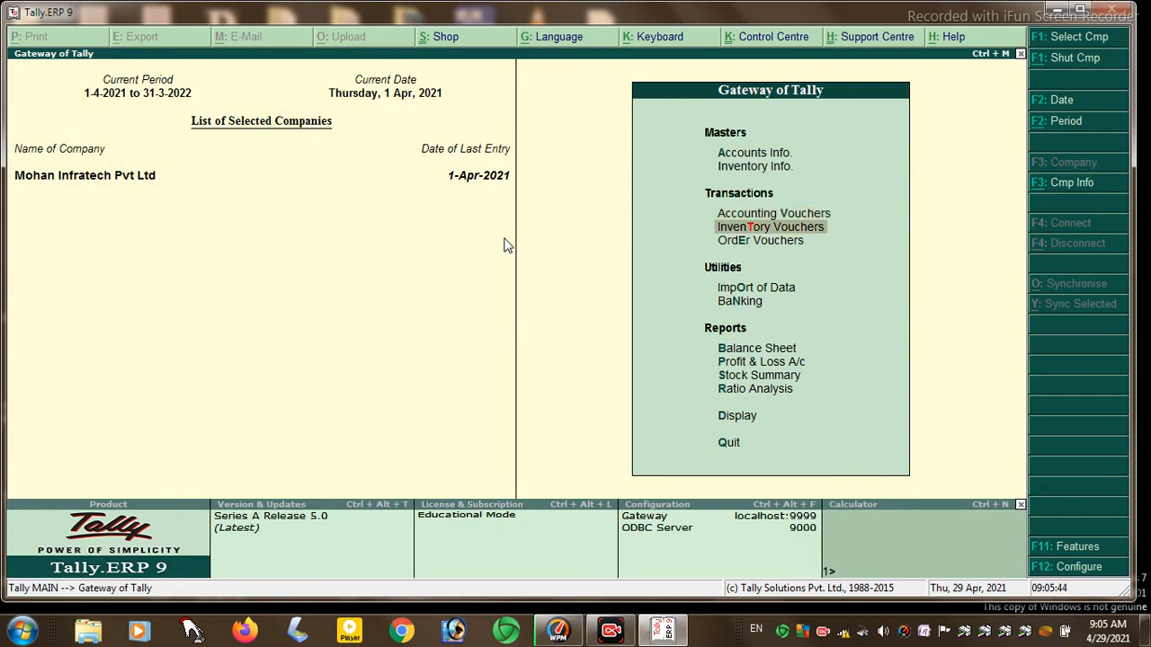
key(Return)
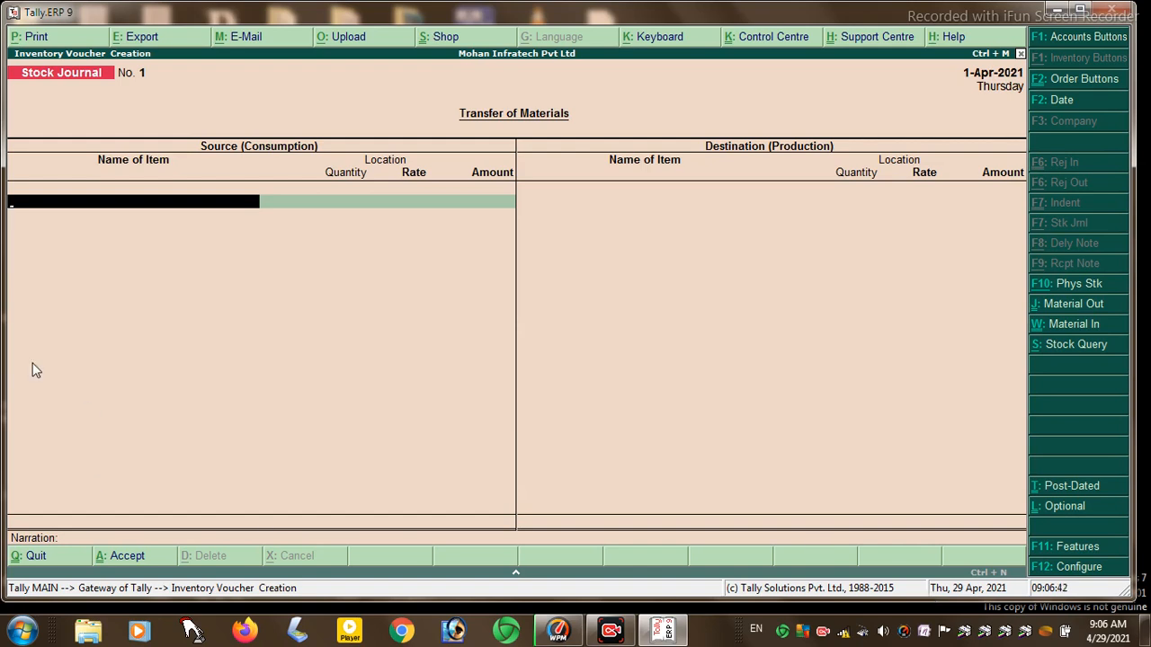
drag(7, 329, 524, 360)
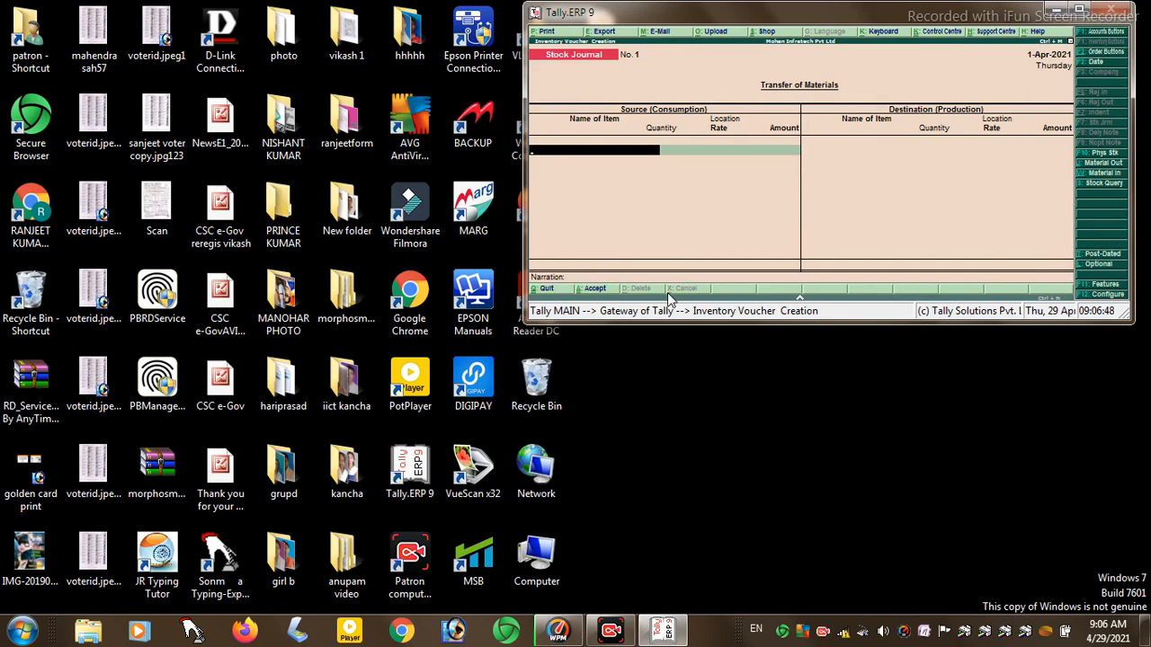
- Resize the Tally window and start a second Tally.ERP 9 instance from the desktop icon
drag(672, 323, 673, 546)
drag(833, 330, 822, 613)
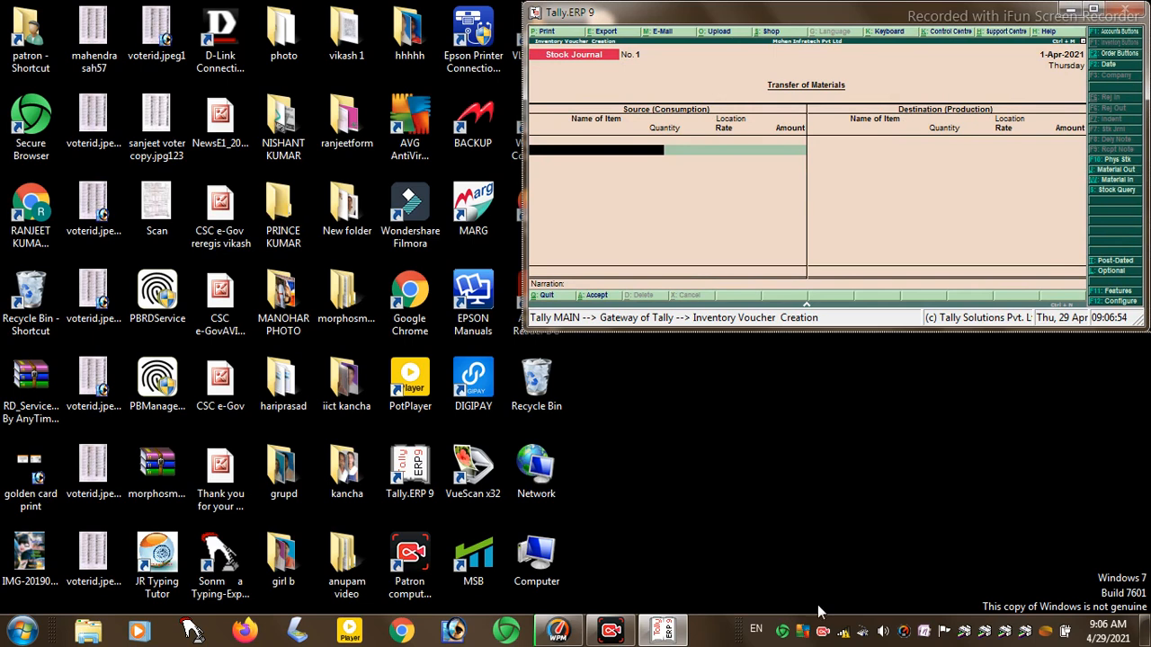
drag(497, 148, 447, 149)
click(1091, 10)
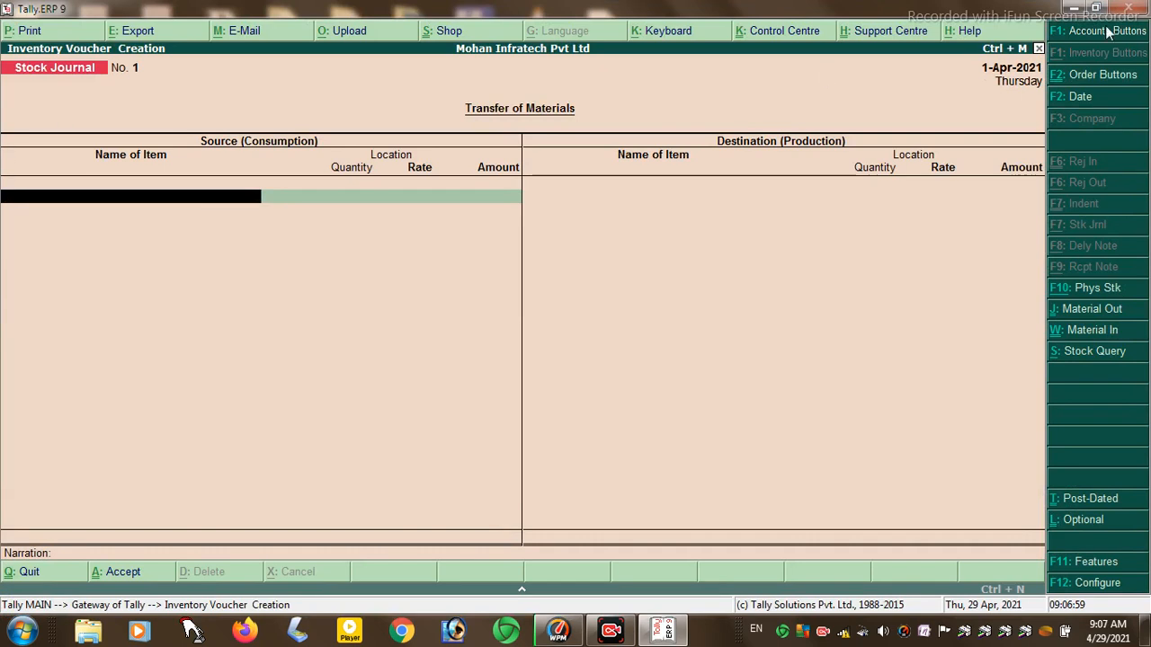
click(1095, 8)
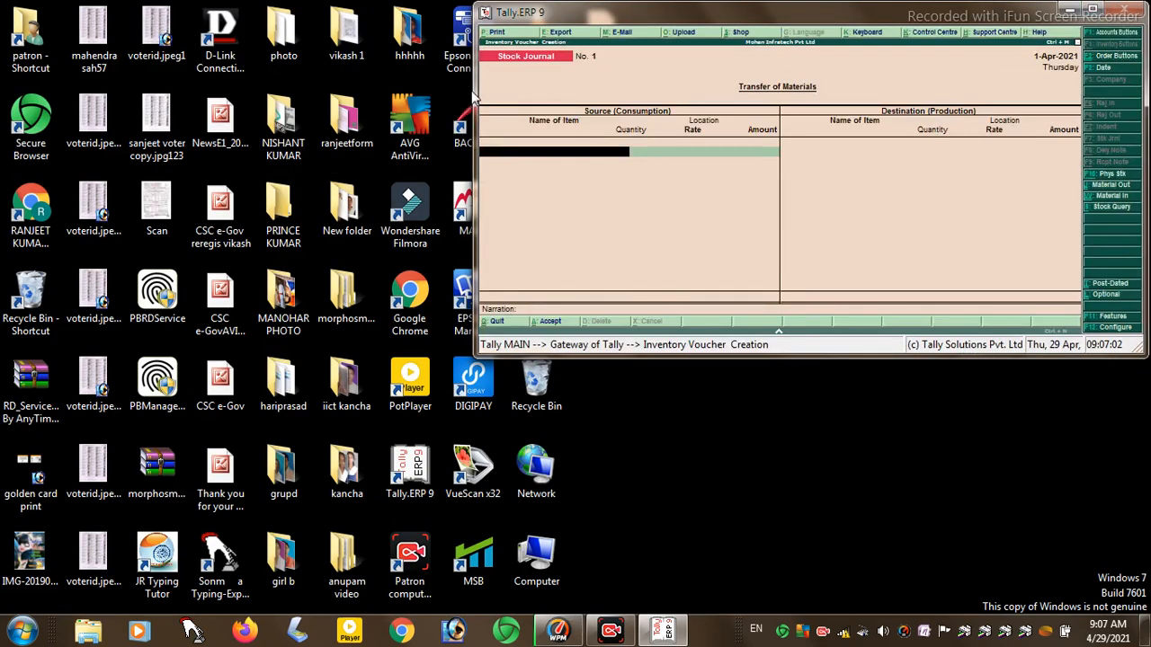
drag(476, 95, 788, 154)
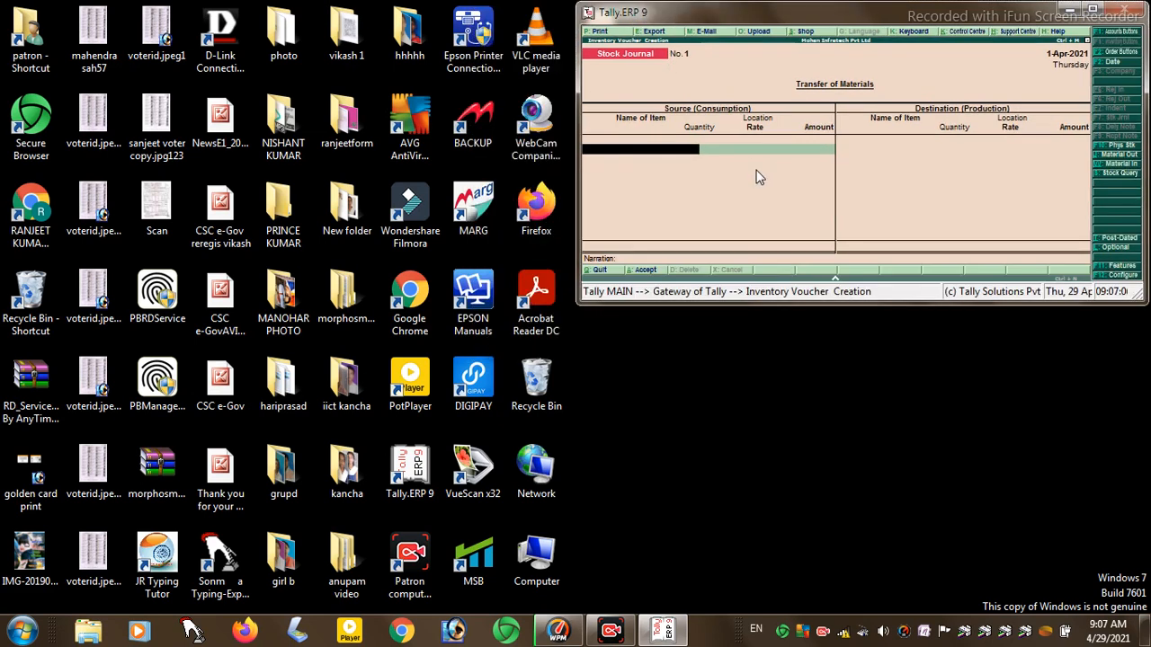
drag(865, 304, 848, 447)
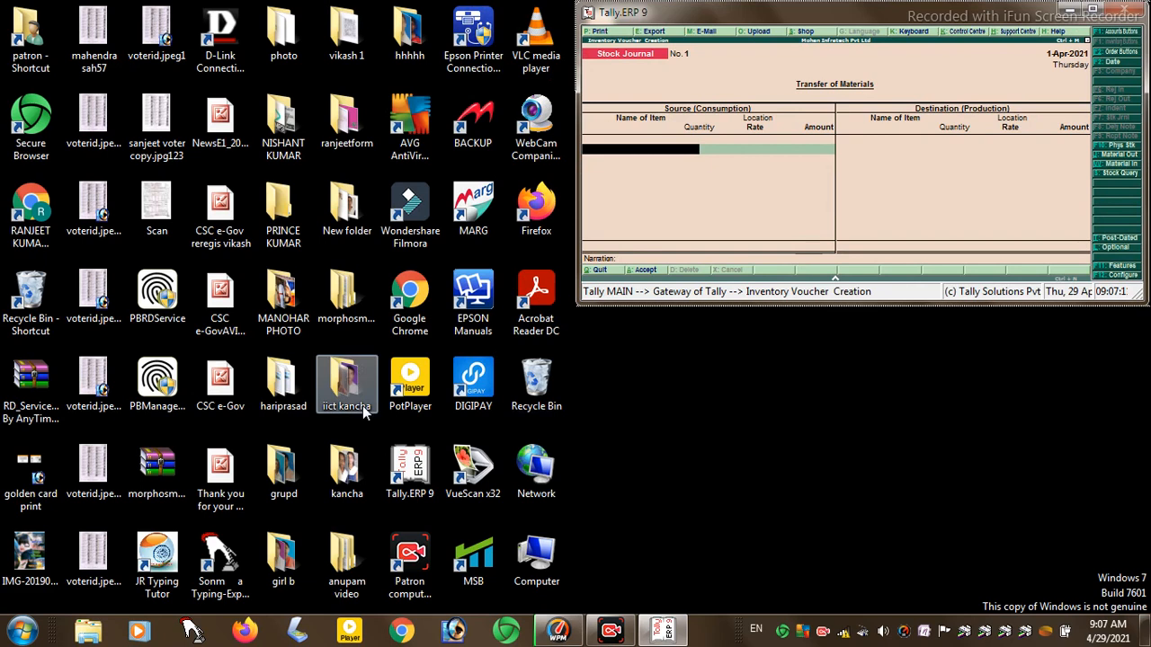
double_click(409, 469)
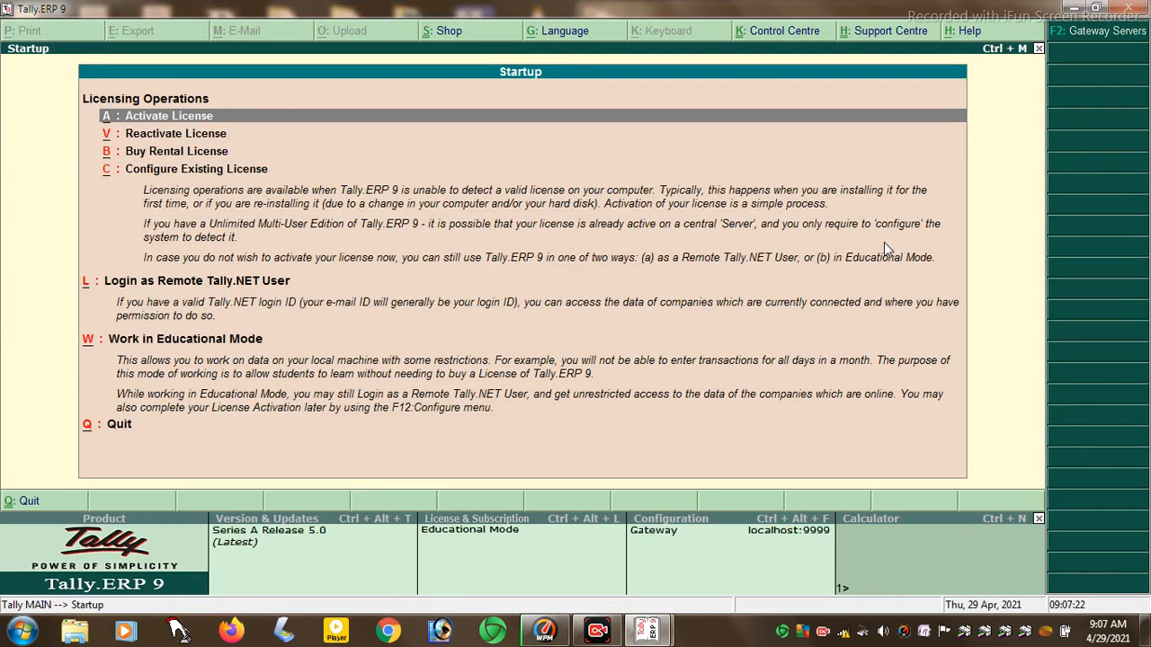
- Load Mohan Infratech Pvt Ltd in the new instance using Educational Mode
key(w)
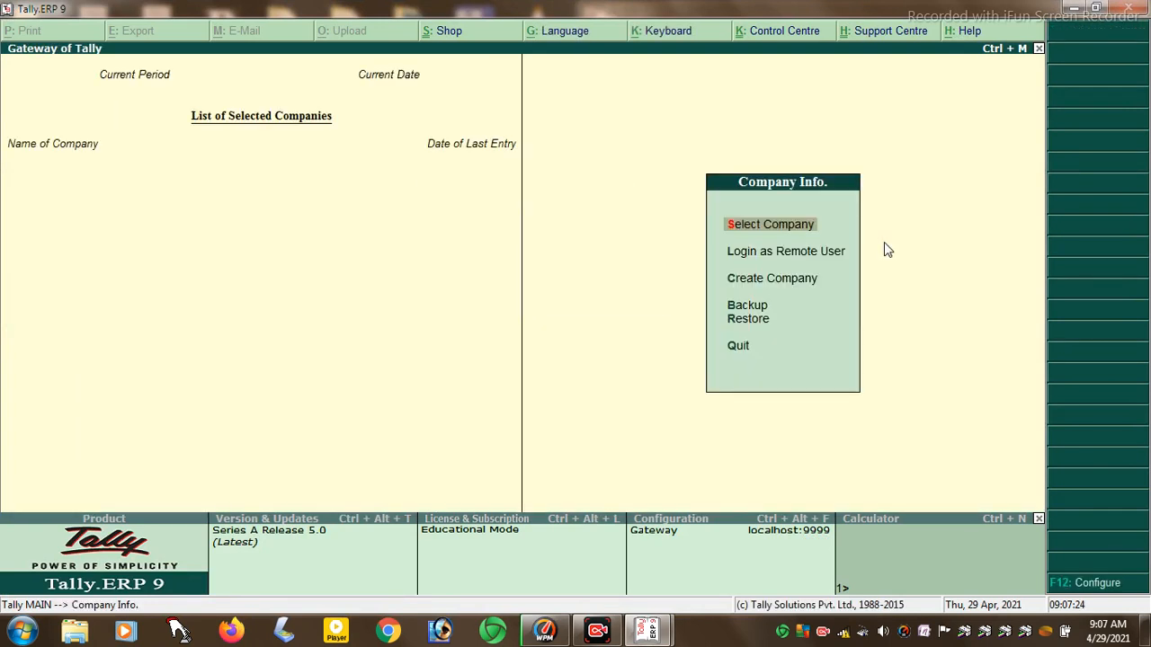
key(Return)
key(Down)
key(Down)
key(Down)
key(Down)
key(Down)
key(Up)
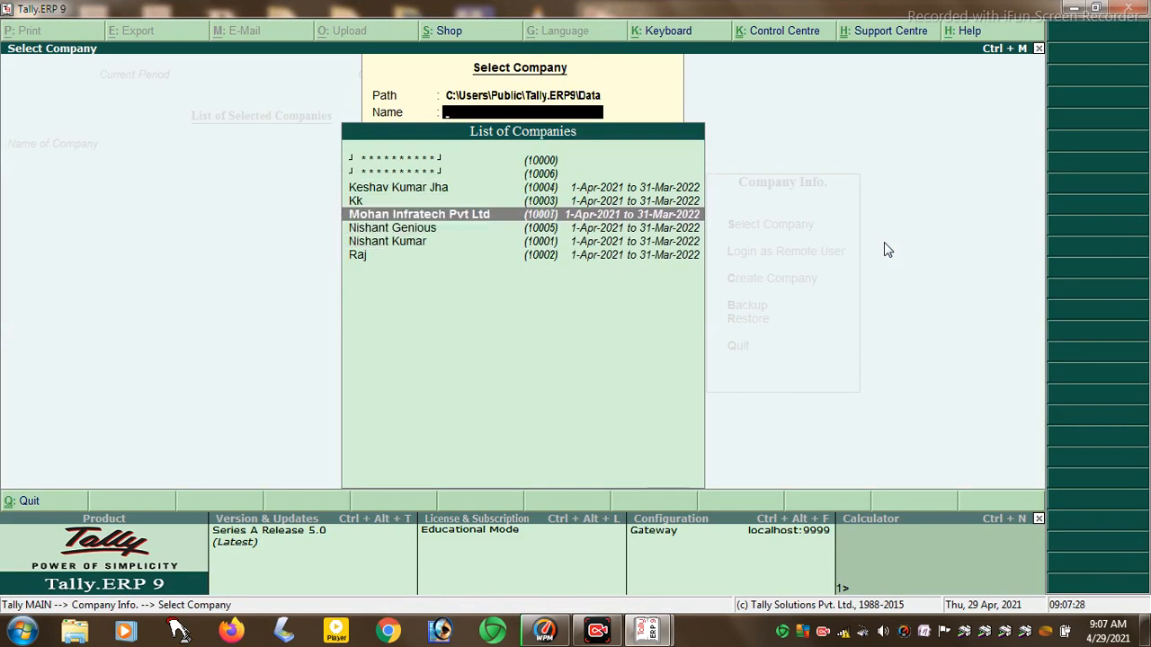
key(Return)
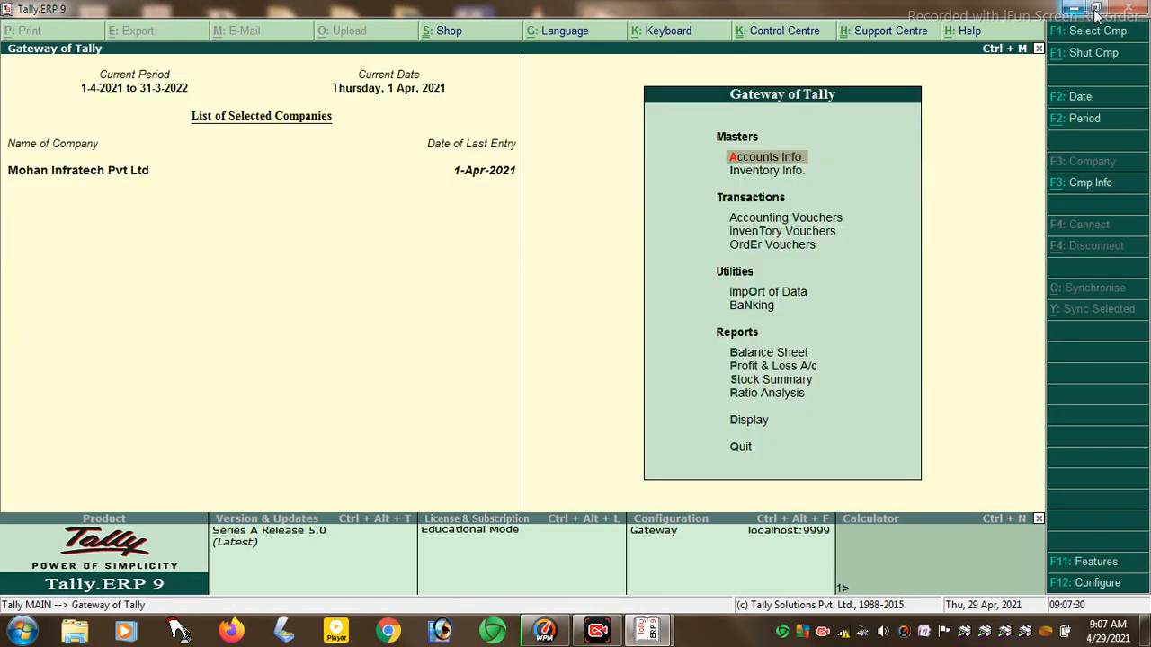
- Shrink the new Tally window and place it beside the Stock Journal window
click(1095, 8)
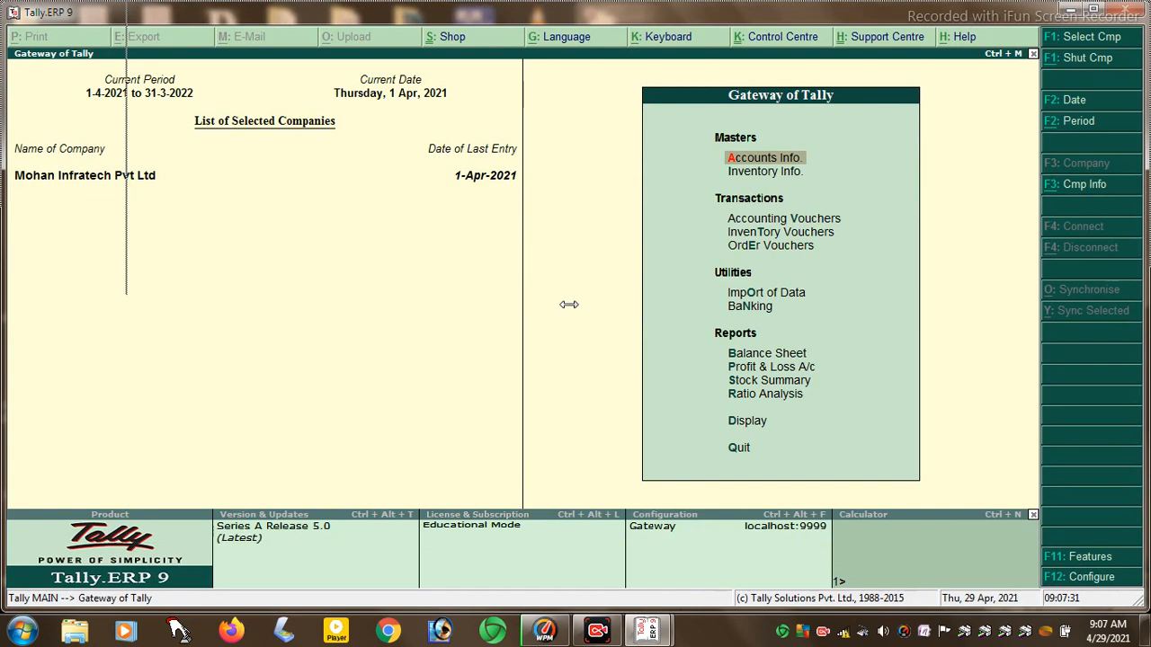
drag(509, 345, 575, 306)
drag(726, 16, 159, 17)
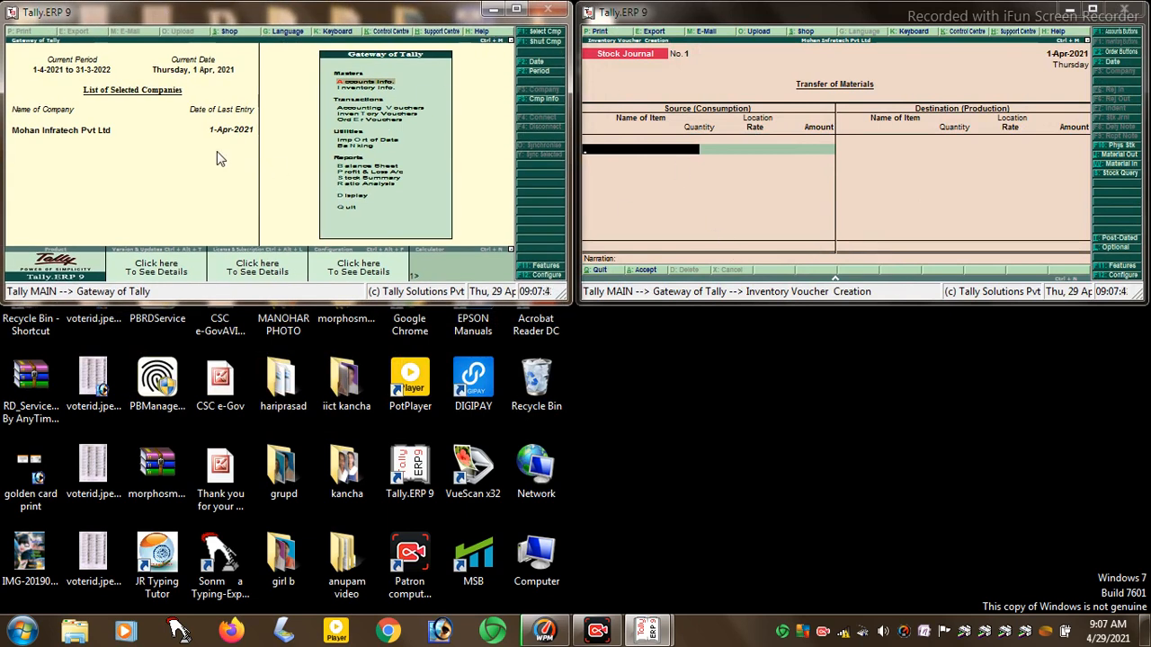
- Open a Payment voucher on the left and switch the right window to a Job Work Out Order
click(366, 109)
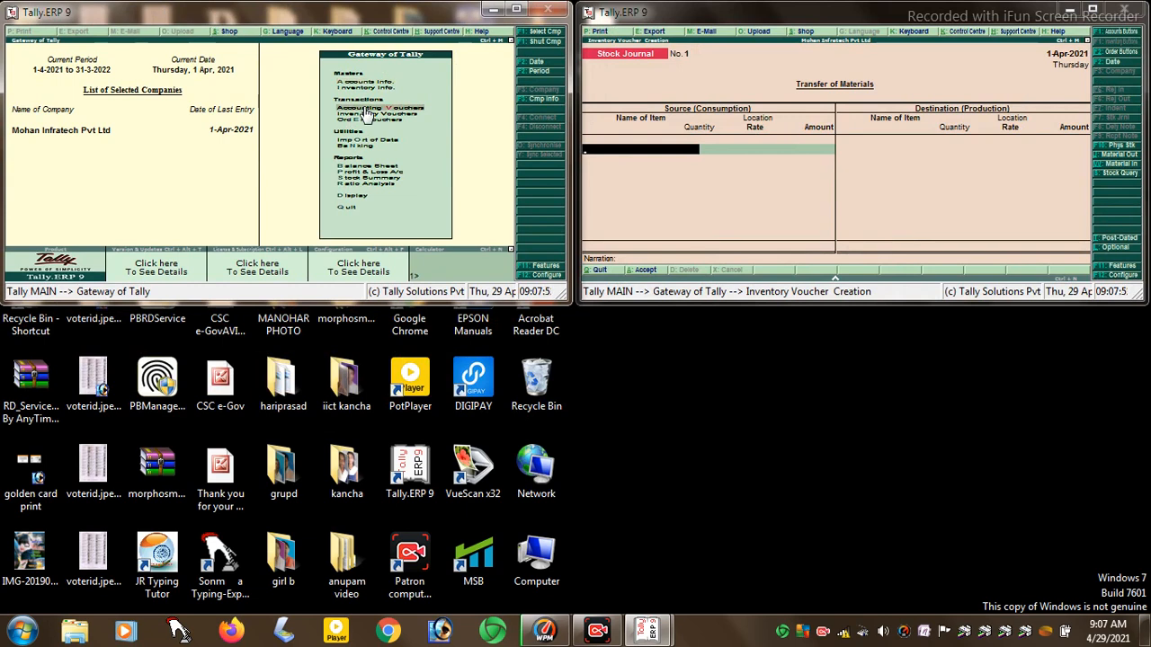
click(366, 108)
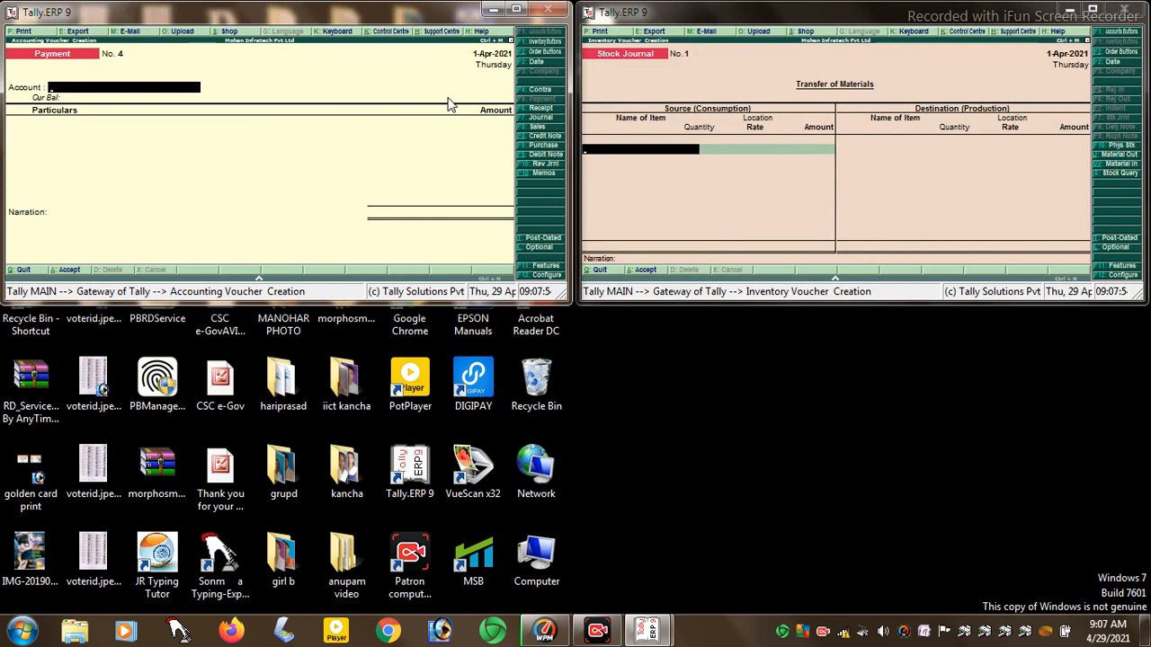
click(949, 92)
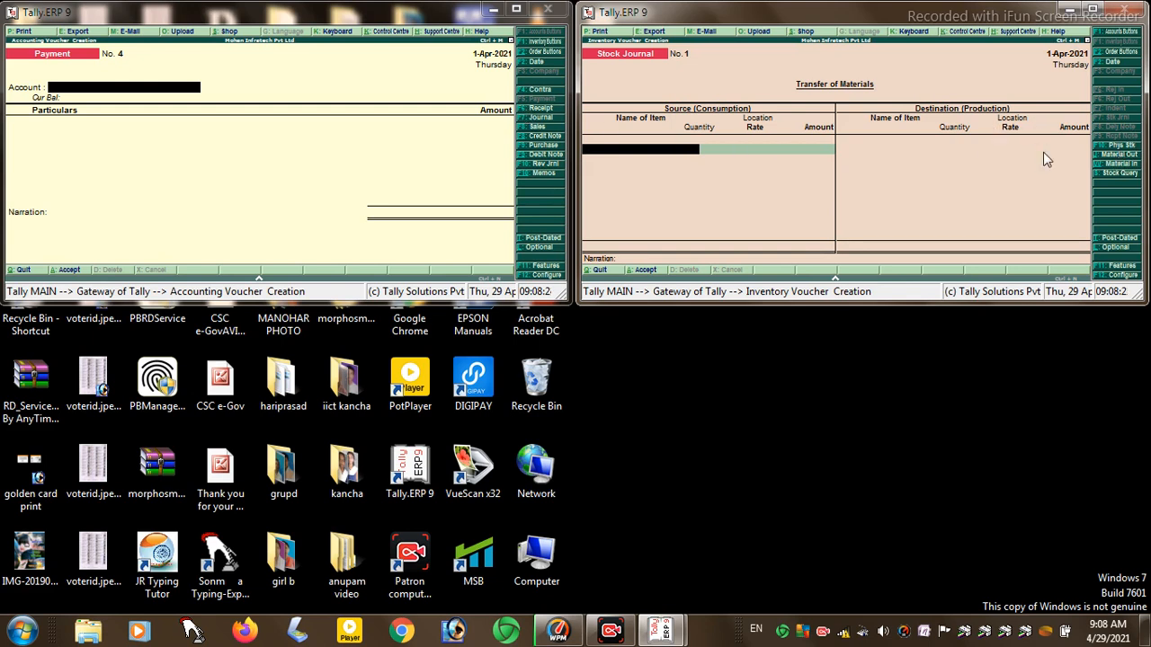
click(1115, 52)
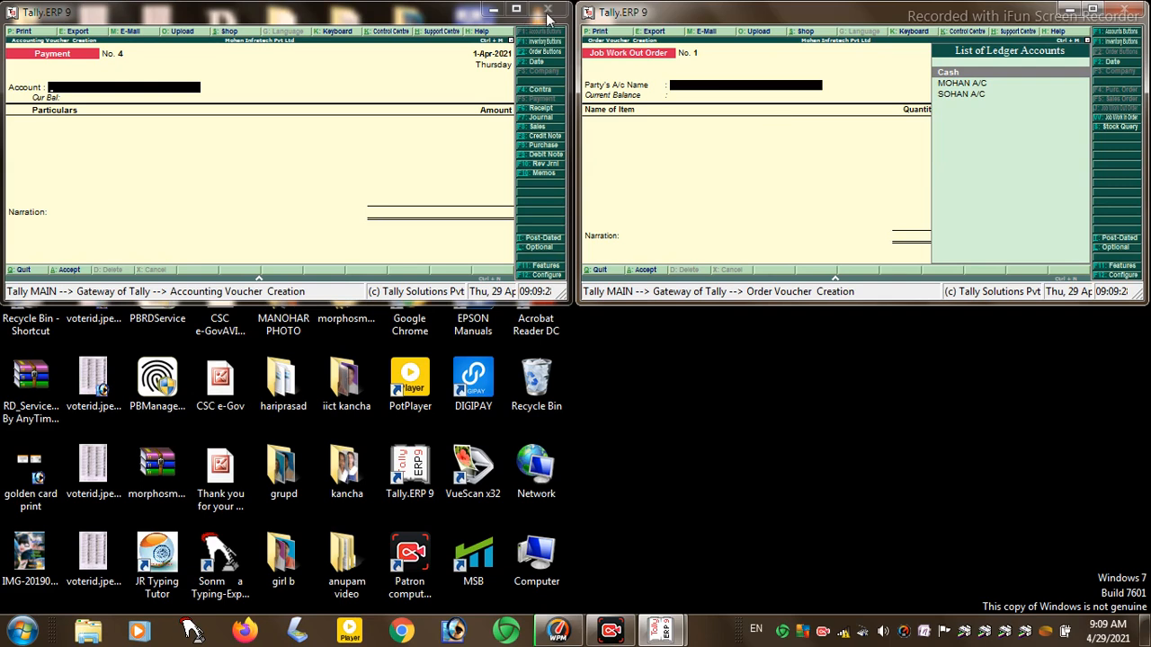
- Quit the Payment voucher, close that Tally window and maximize the Job Work Out Order window
click(422, 99)
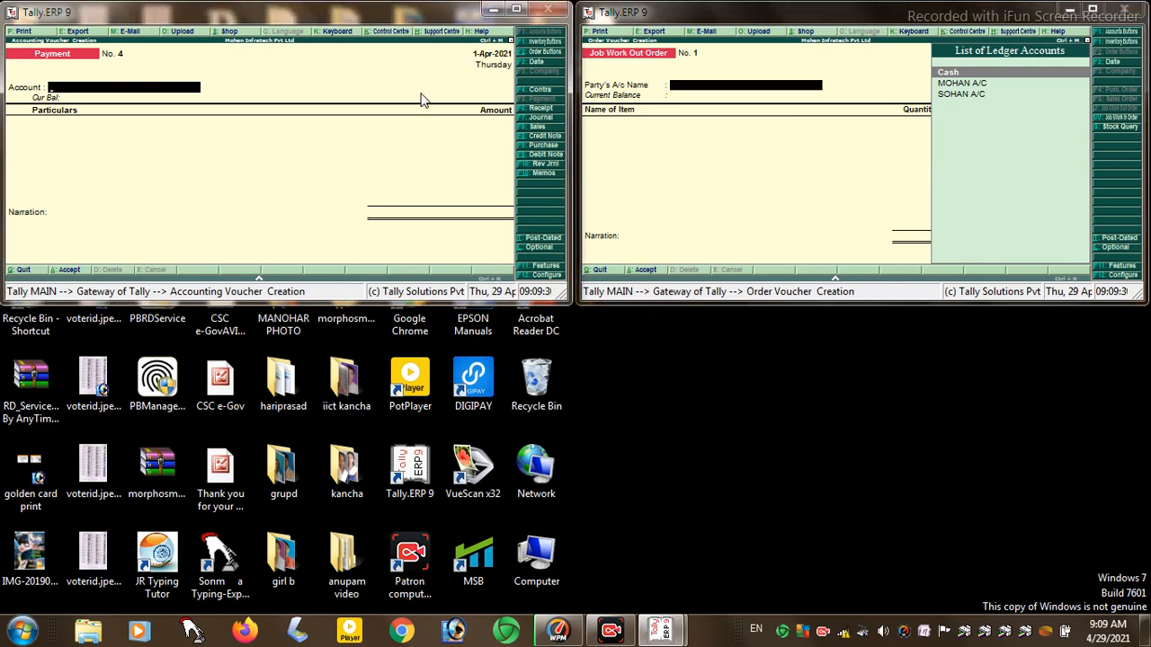
key(Escape)
key(Return)
key(Escape)
key(Return)
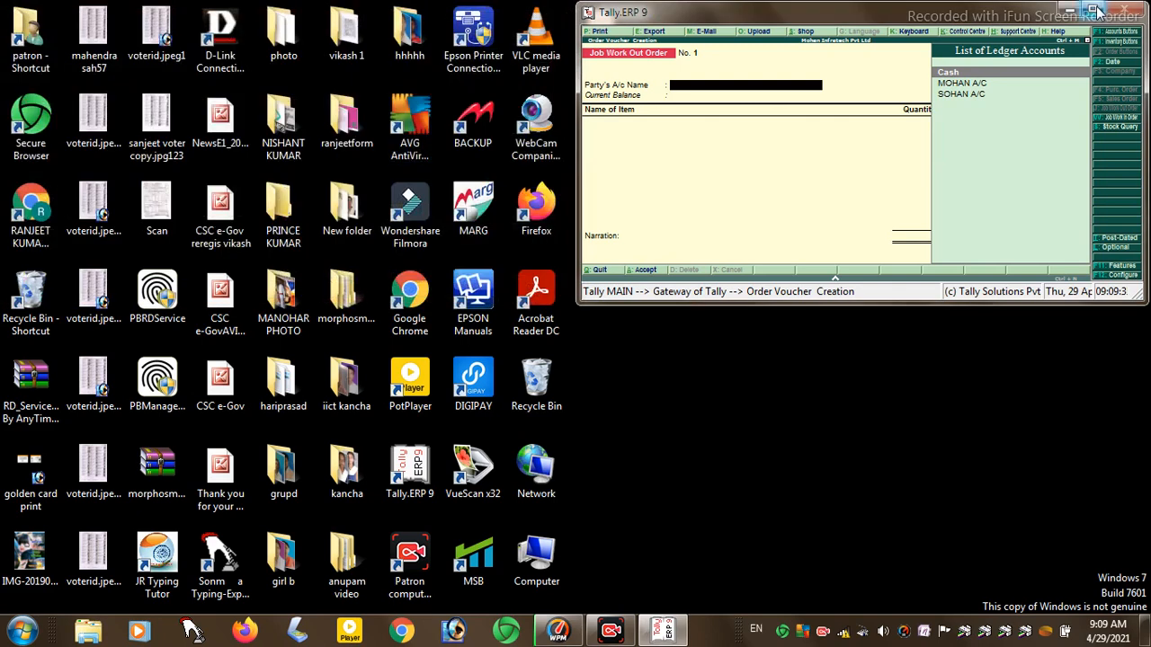
click(1095, 9)
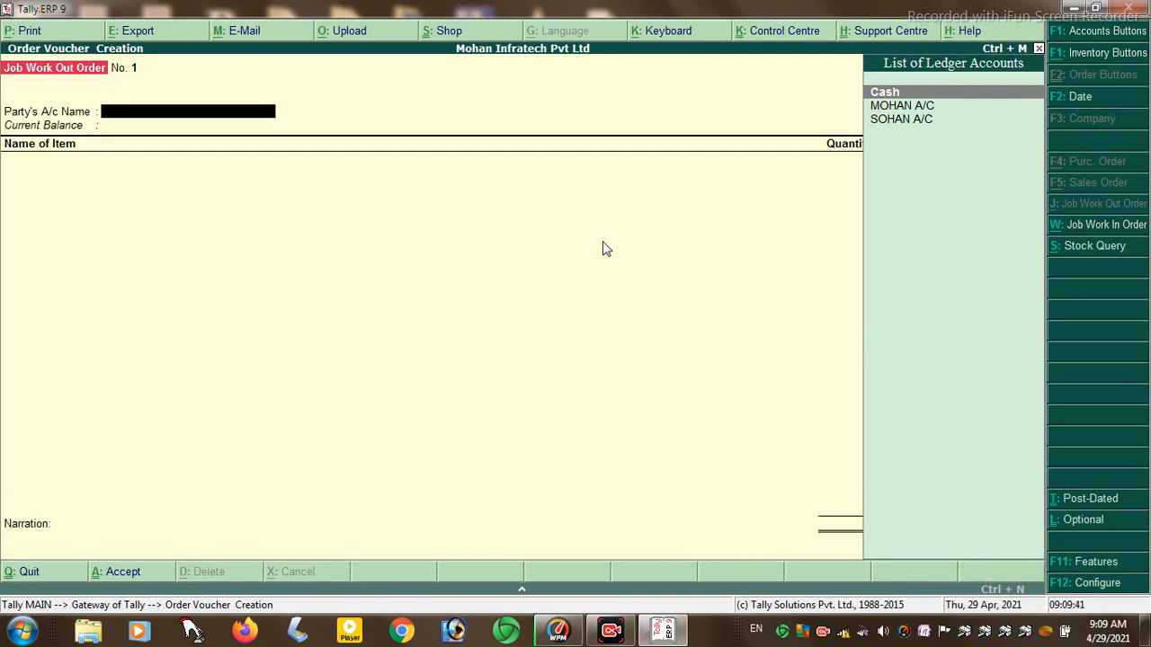
- Set purchase and sales order processing to Yes and job order processing to No
click(1075, 564)
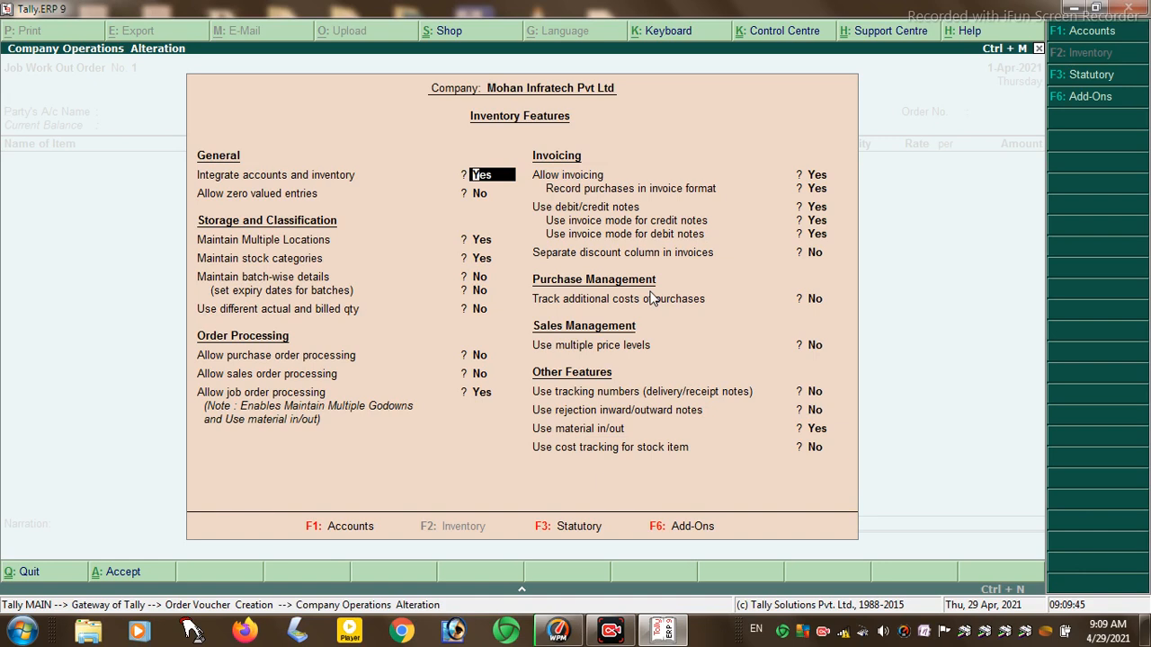
key(Return)
key(Return)
key(Return)
key(Return)
key(Return)
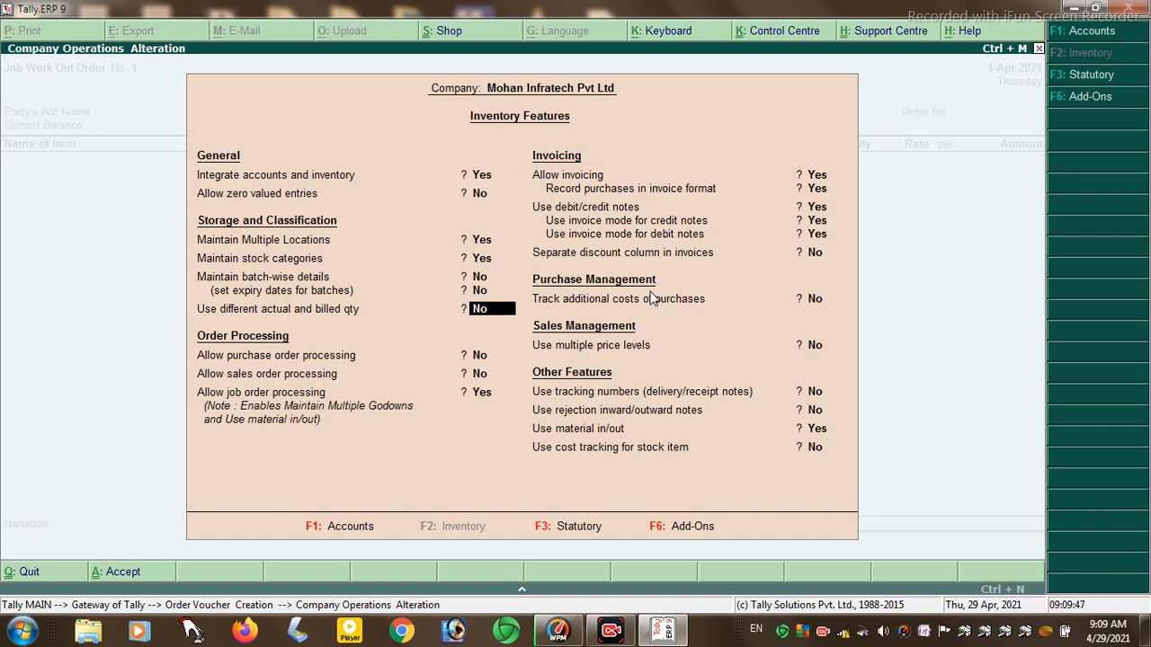
key(Return)
text(Y)
key(Return)
text(Y)
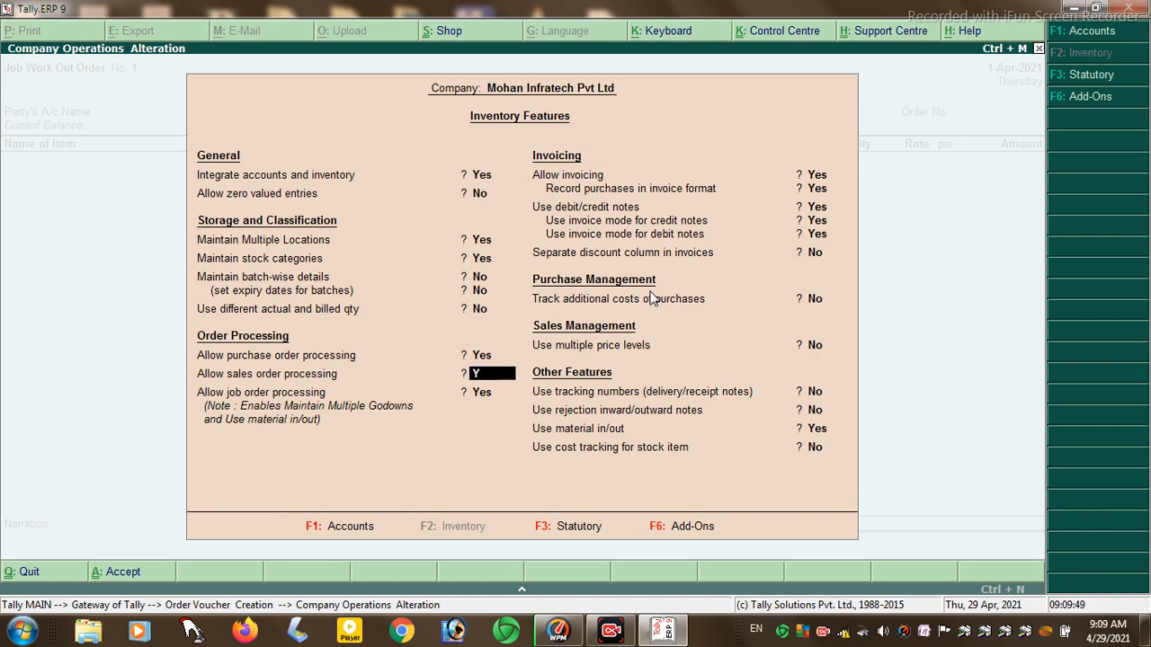
key(Return)
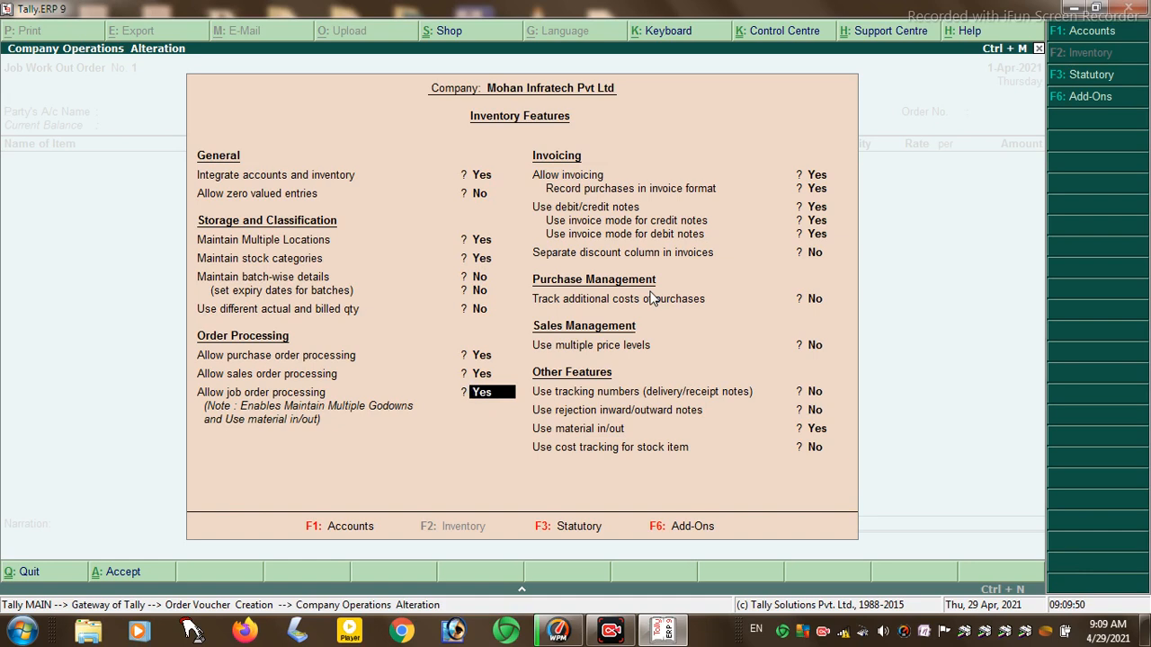
text(N)
key(Return)
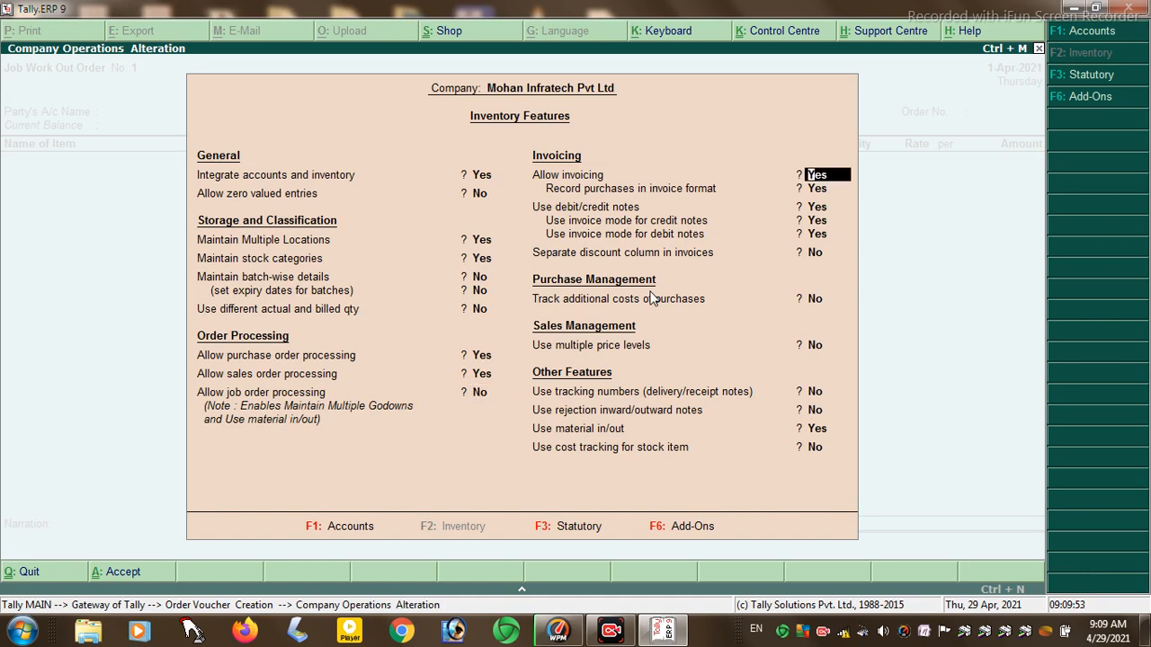
- Enable tracking numbers and rejection notes, then accept the inventory features
key(Return)
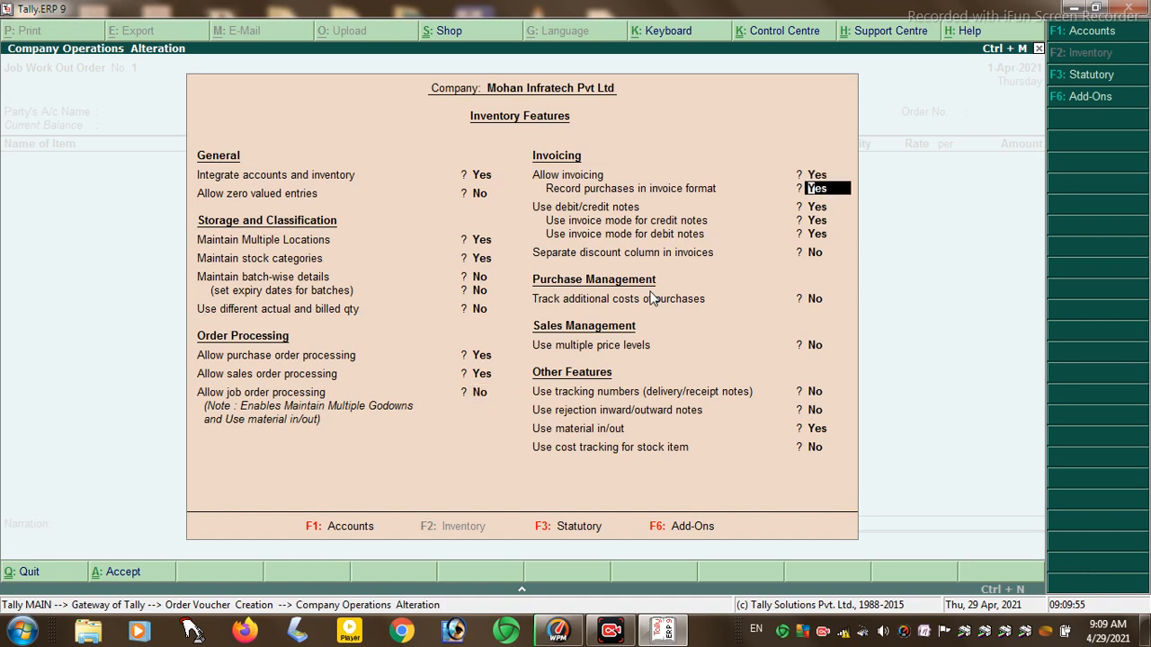
key(Return)
key(Return)
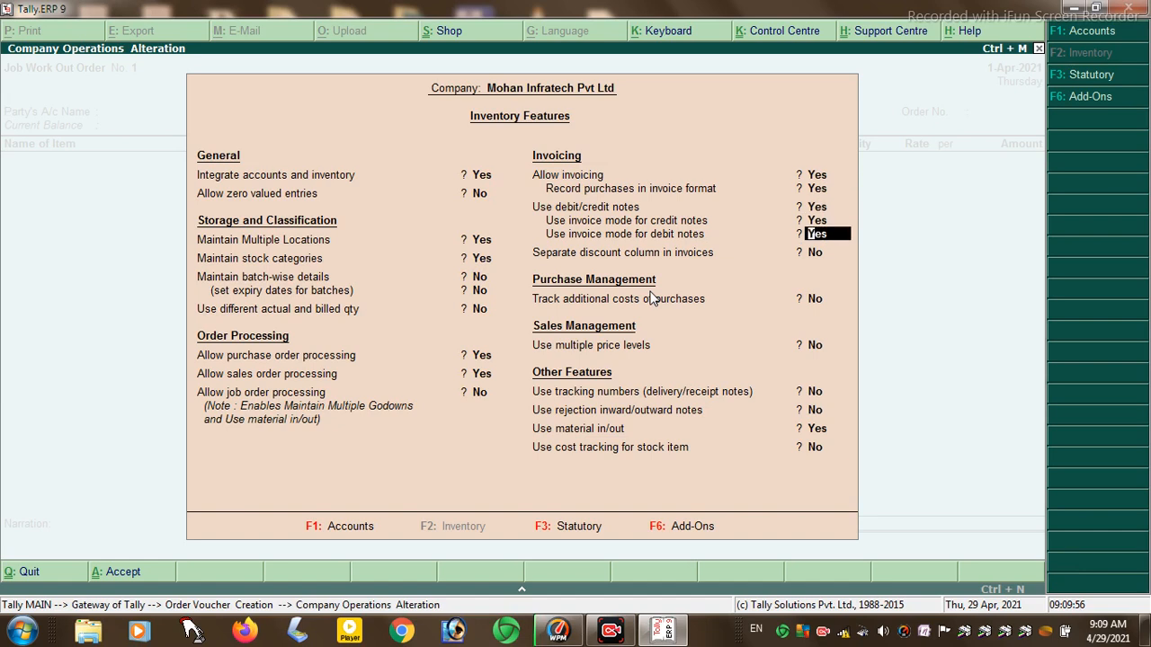
key(Return)
key(Return)
key(Return)
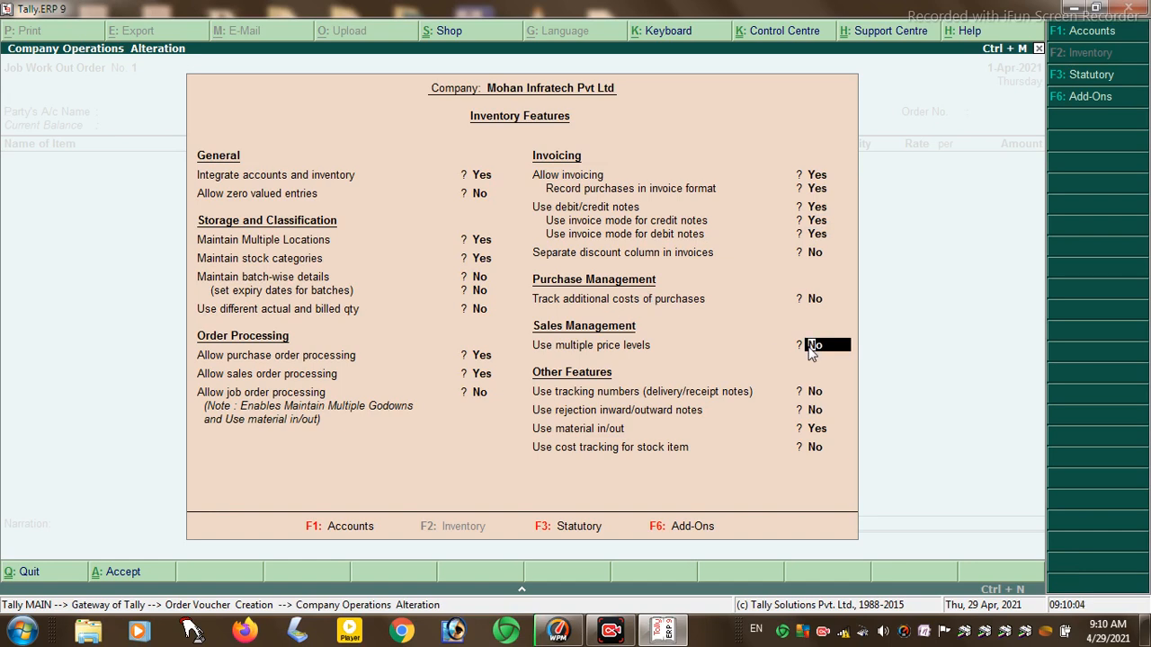
key(Return)
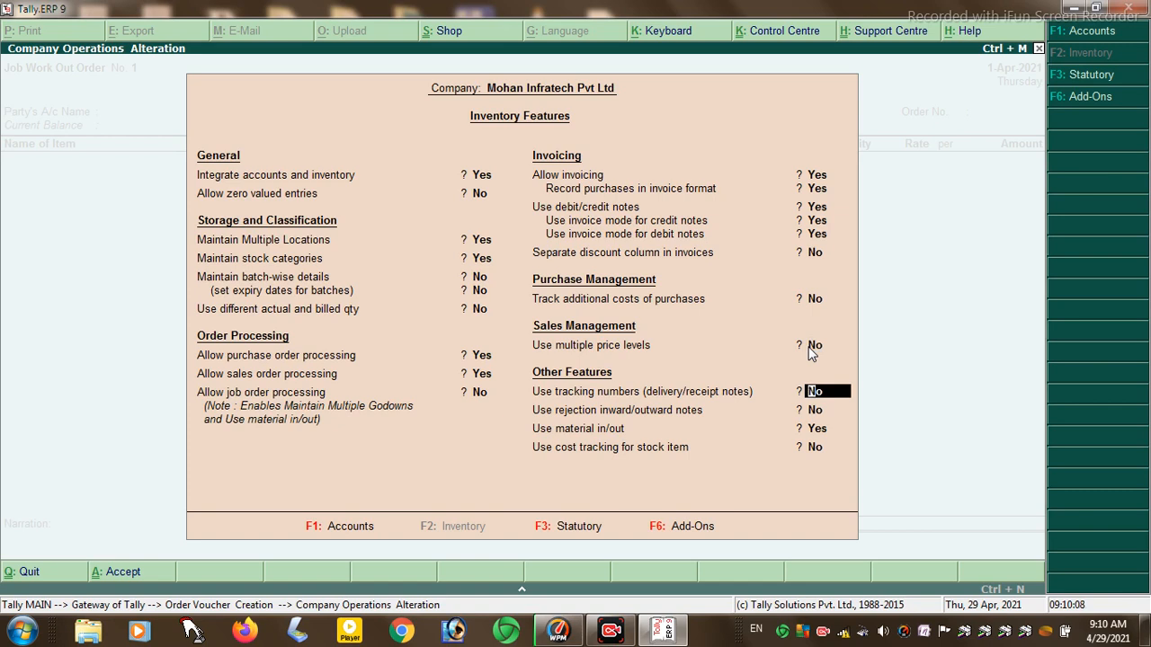
key(y)
key(y)
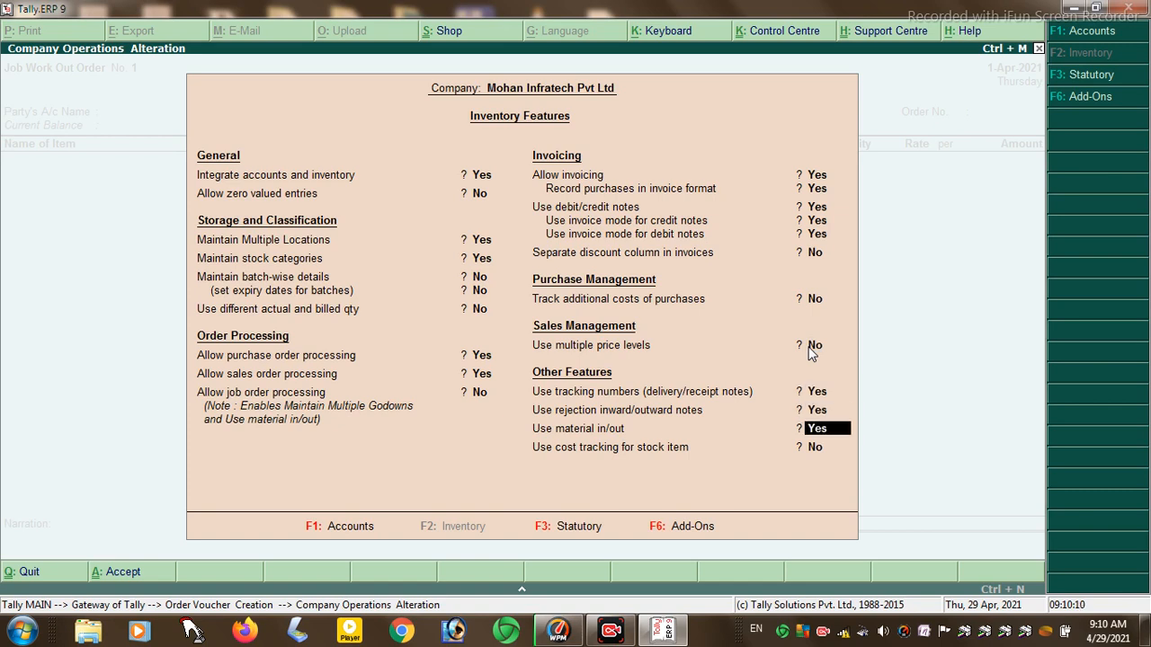
key(Return)
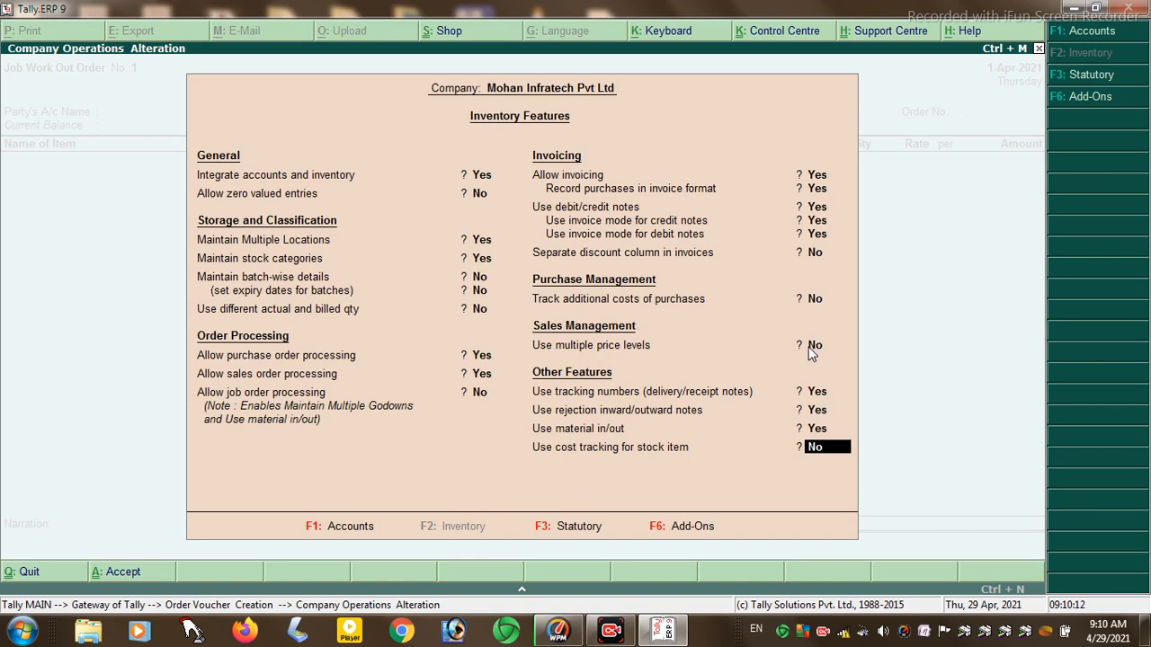
key(Return)
key(y)
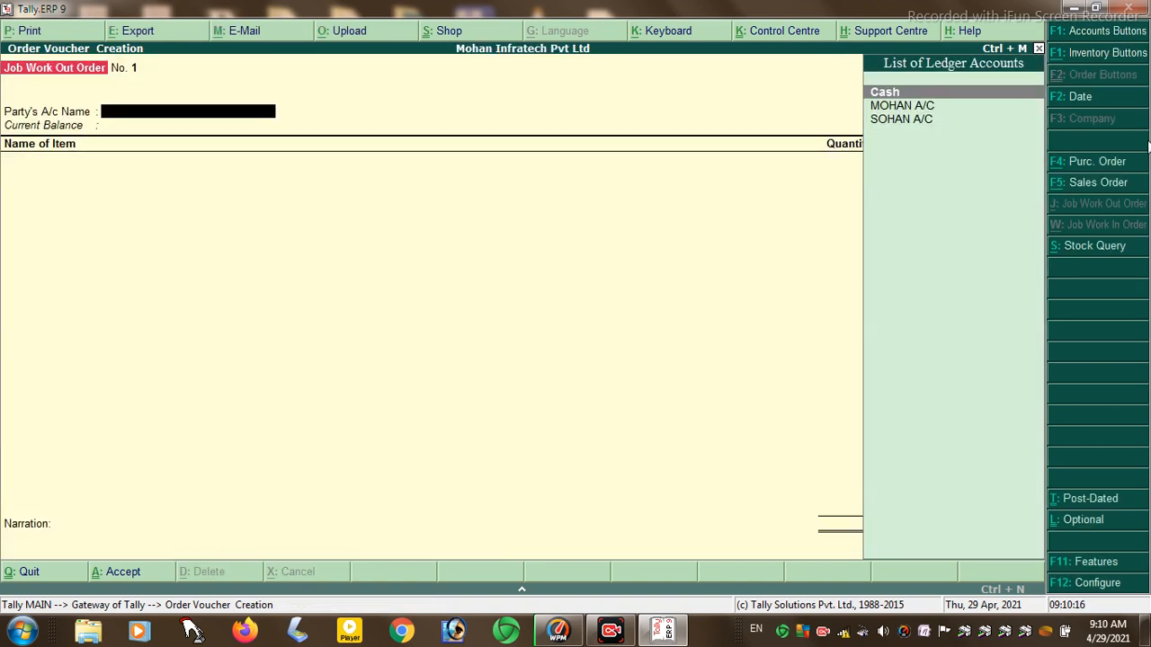
- Start a Purchase Order with the supplier ledger MOHAN A/C as party
click(1088, 163)
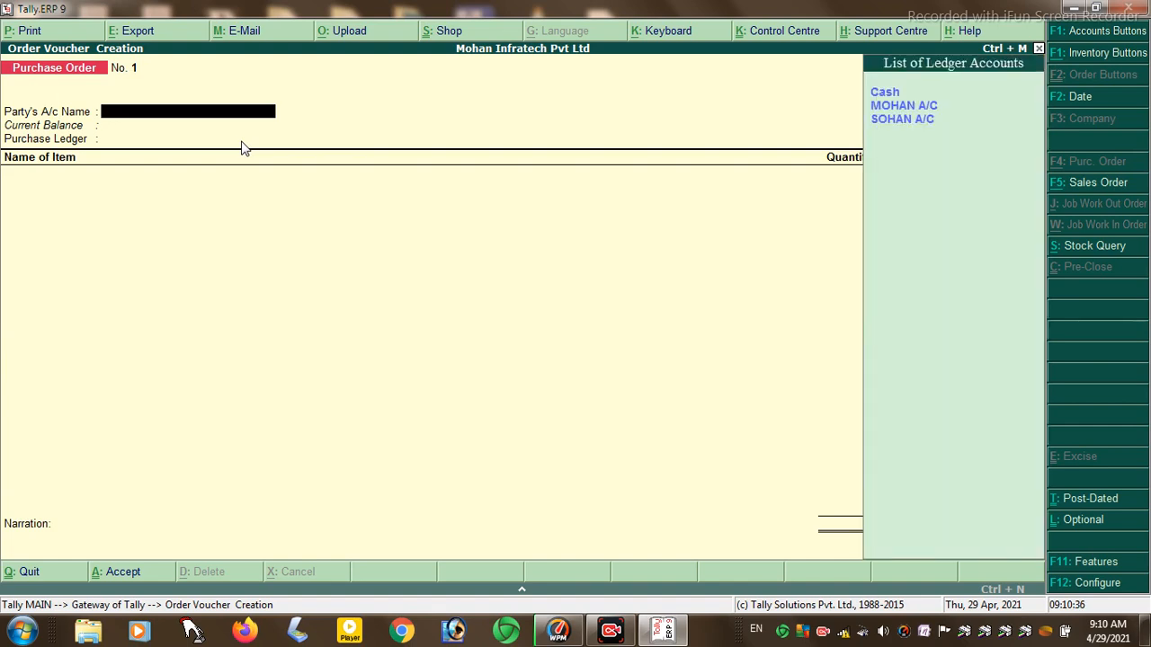
key(Down)
key(Return)
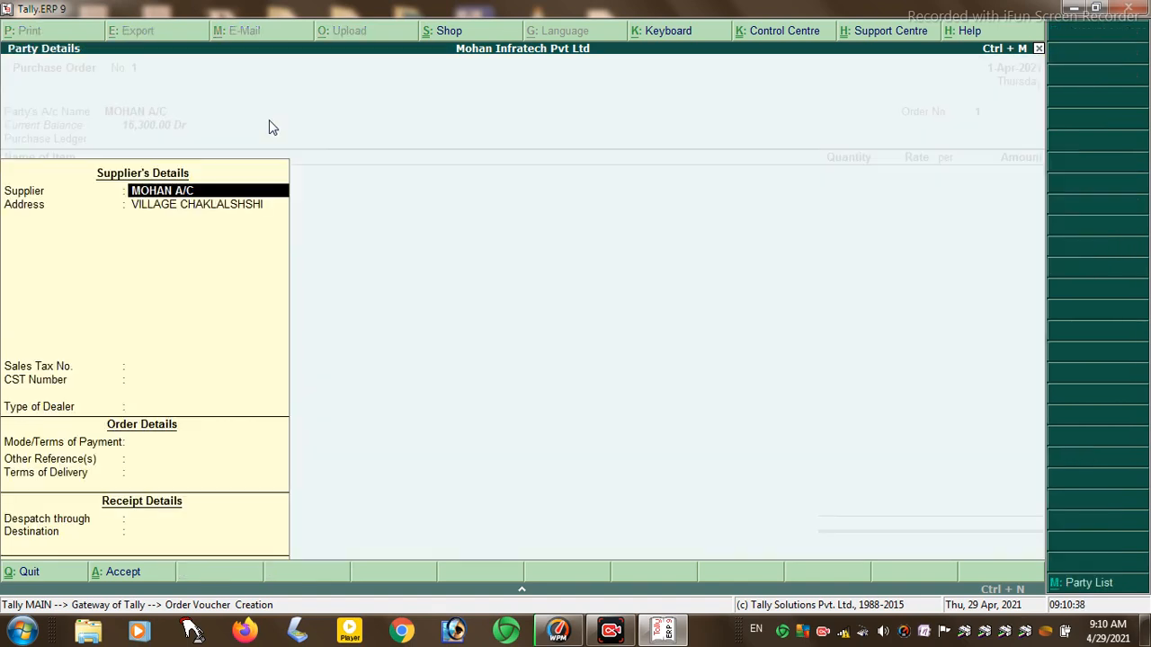
key(Return)
key(Return)
key(Return)
key(Return)
key(Return)
key(Return)
key(Return)
key(Return)
key(Return)
key(Return)
key(Return)
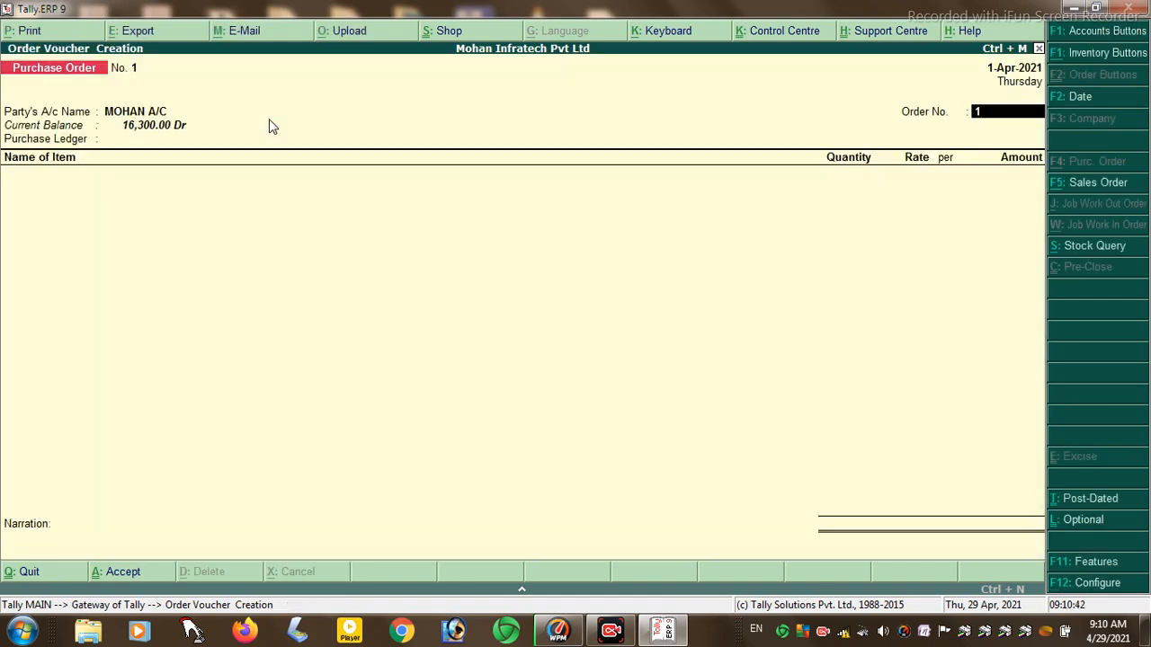
key(Return)
key(Return)
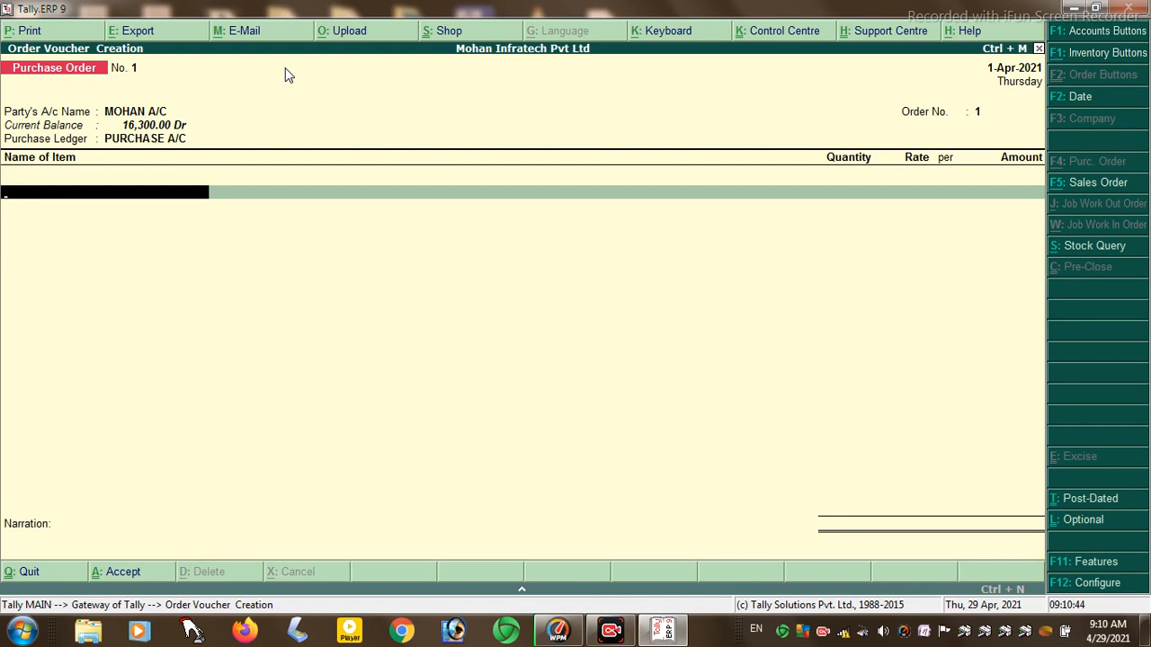
- Add 200 KG of MARGO from HAJIPUR at 50.00, totalling 10,000.00
key(Down)
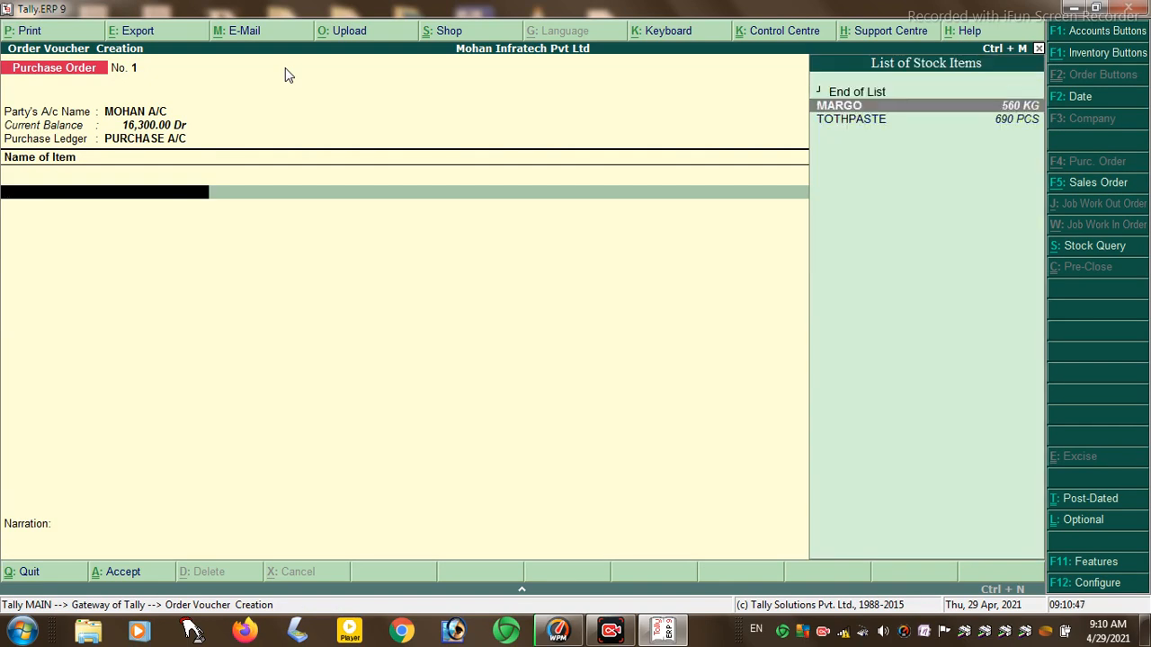
key(Return)
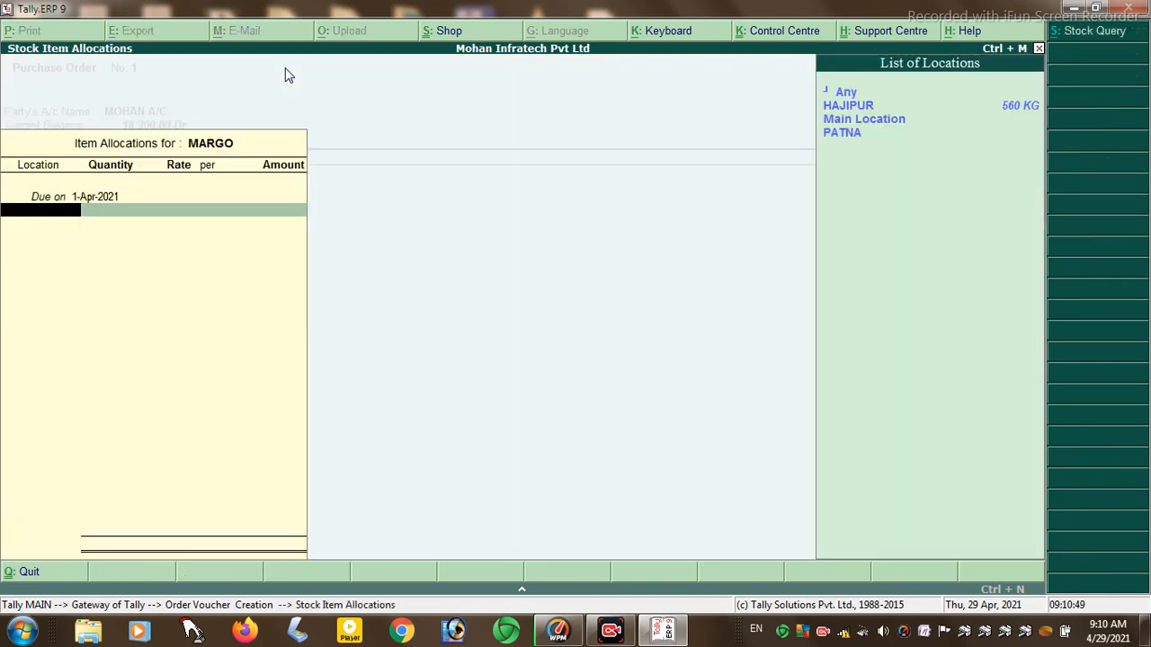
key(Up)
key(Down)
key(Return)
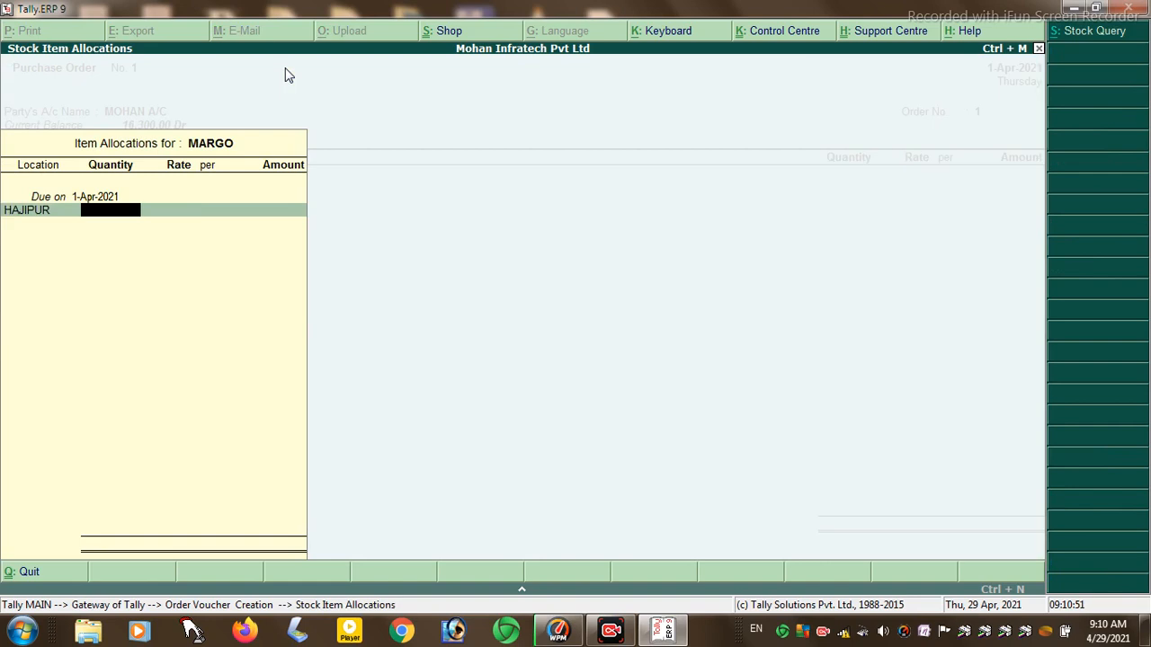
text(200)
key(Return)
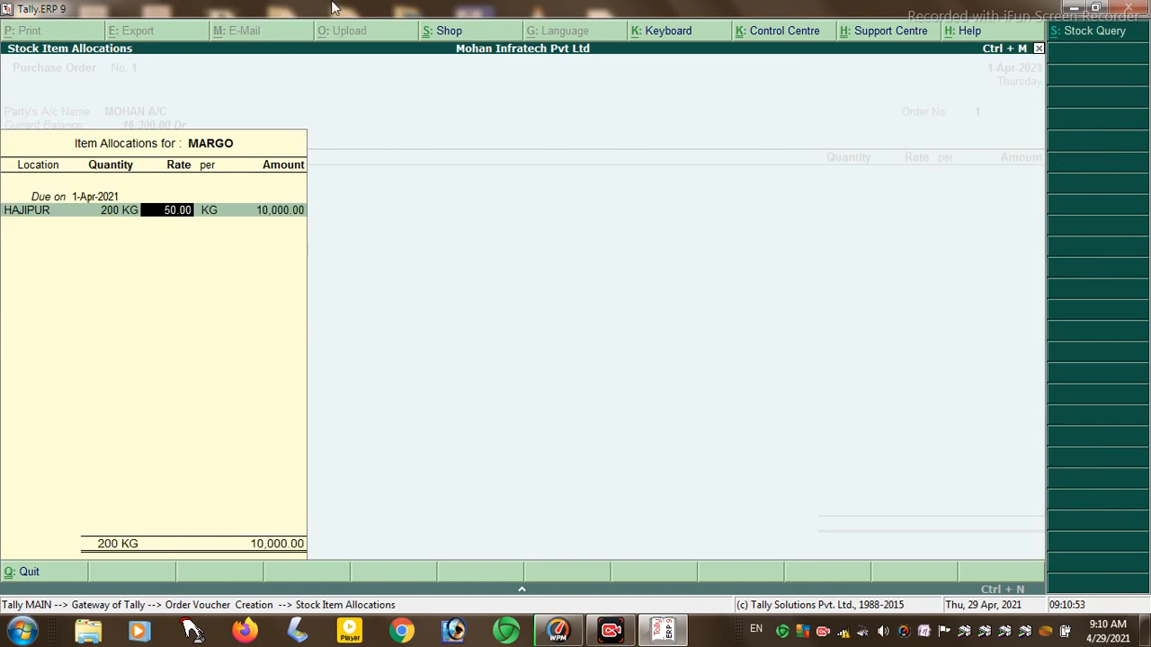
key(Return)
key(Return)
key(Return)
key(Return)
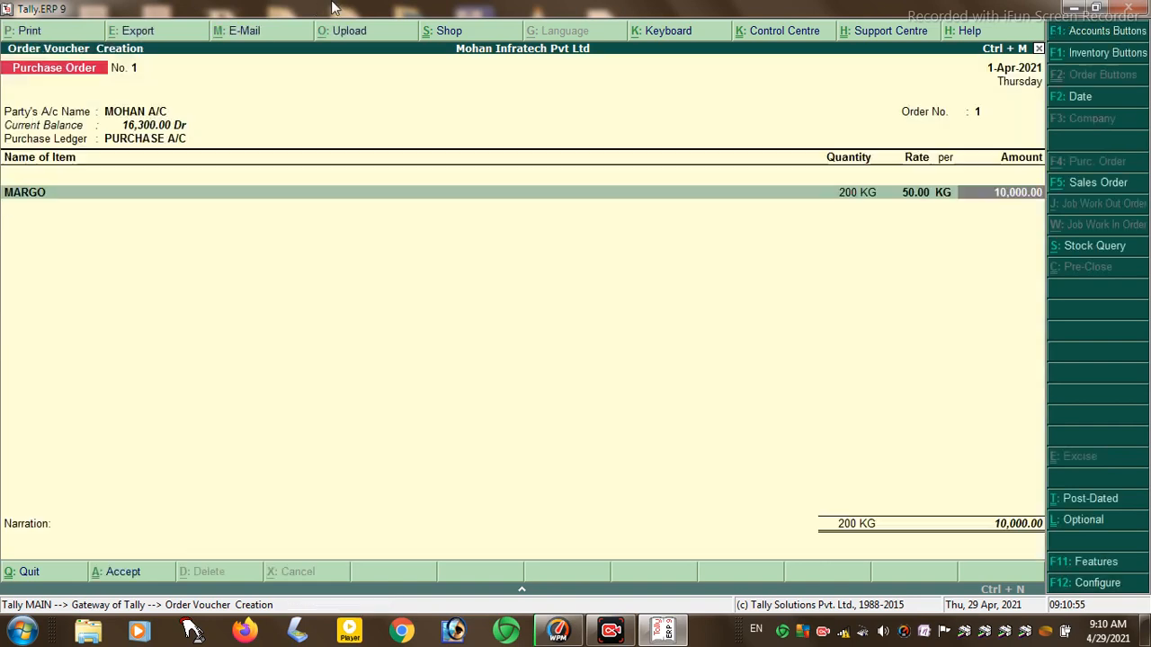
key(Return)
- Add 500 PCS of TOTHPASTE from HAJIPUR at 20.00 to the order
key(Down)
key(Down)
key(Return)
key(Return)
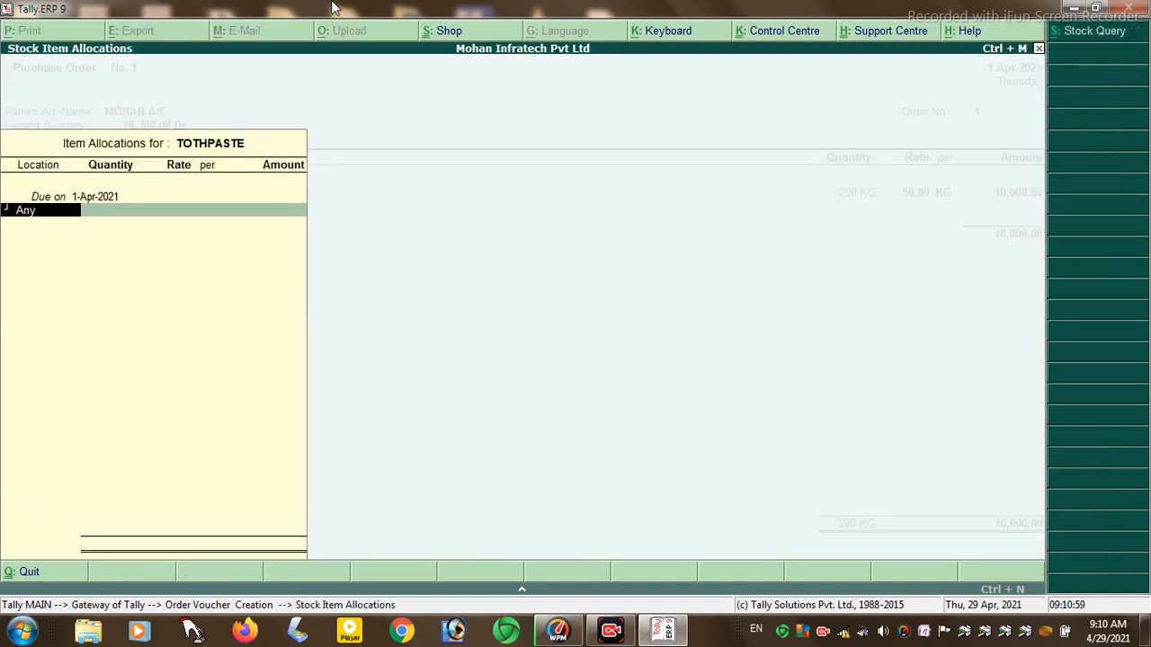
key(Down)
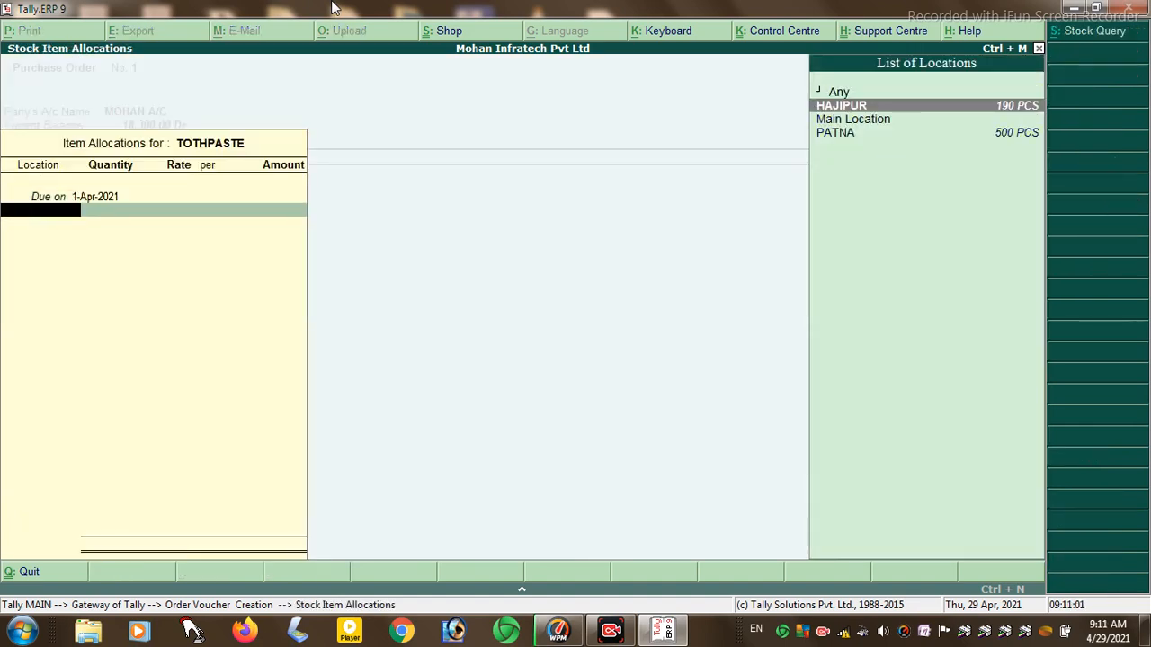
key(Return)
text(500)
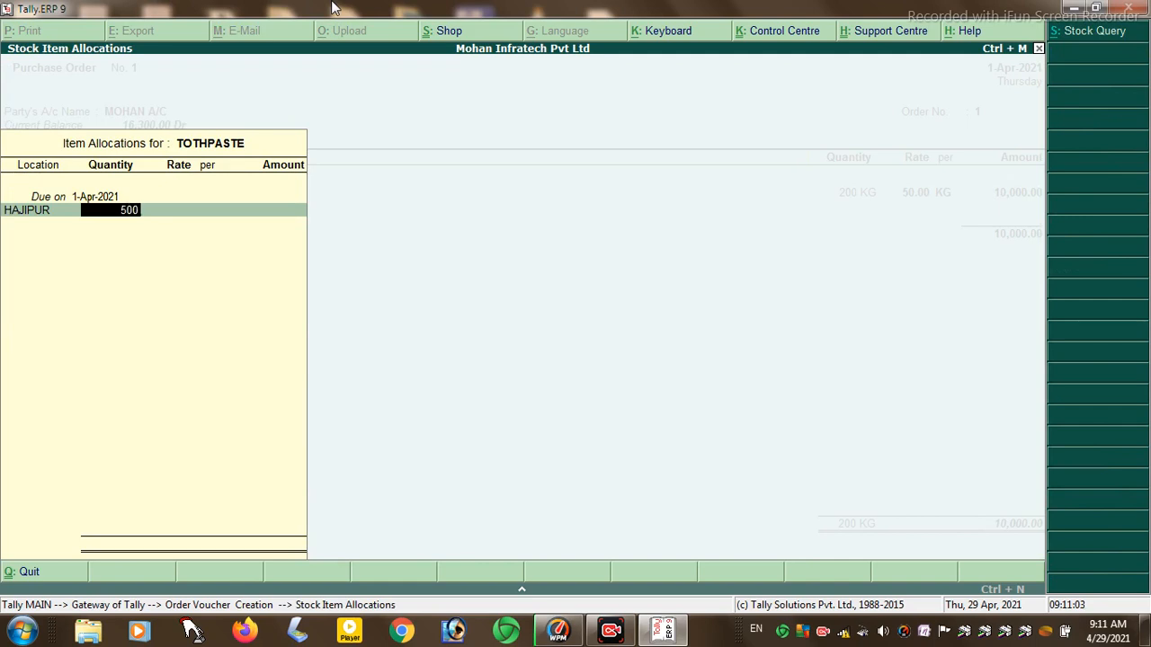
key(Return)
key(Return)
key(Return)
key(Return)
key(Return)
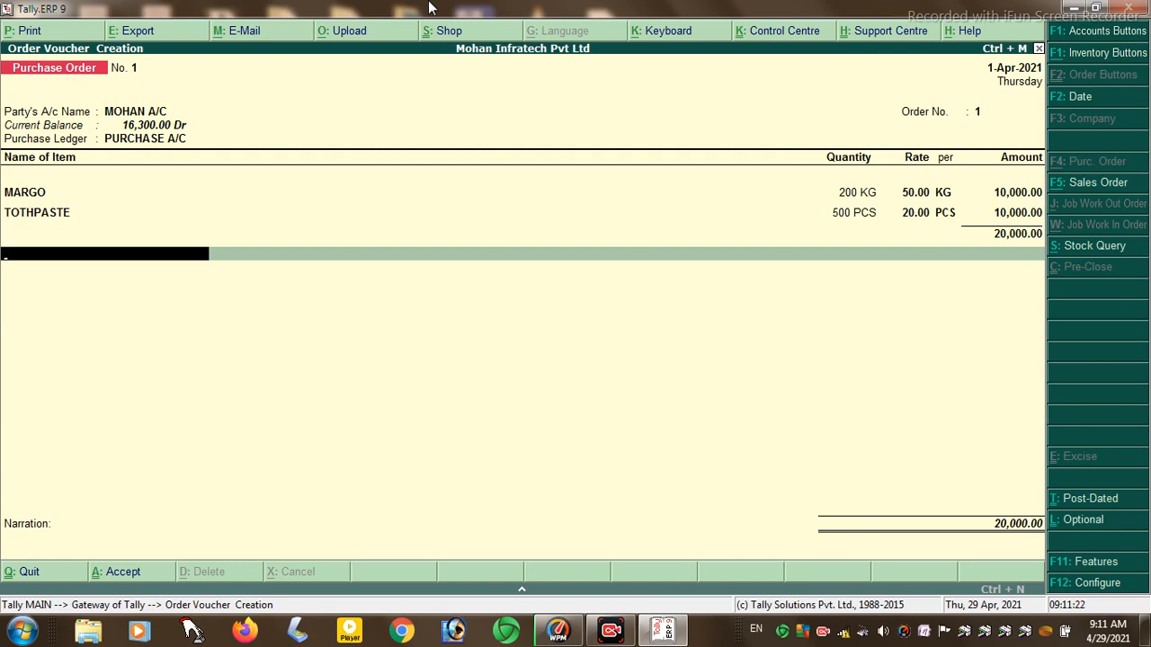
- Save the 20,000.00 Purchase Order
key(Return)
key(Return)
key(Return)
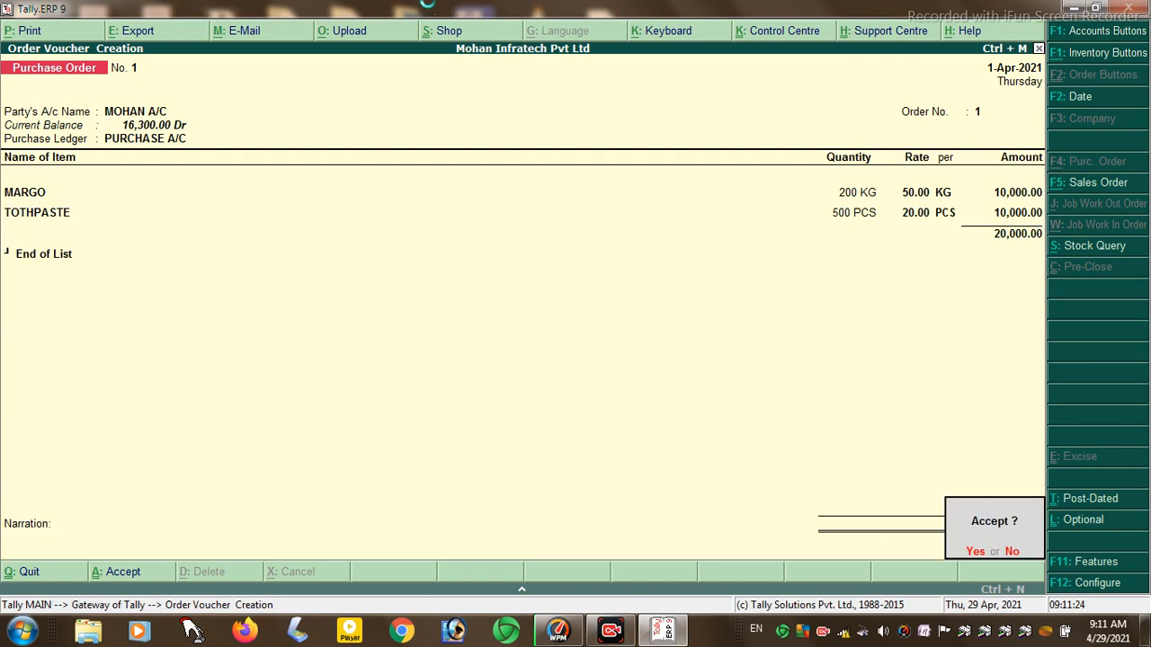
key(y)
key(alt+F7)
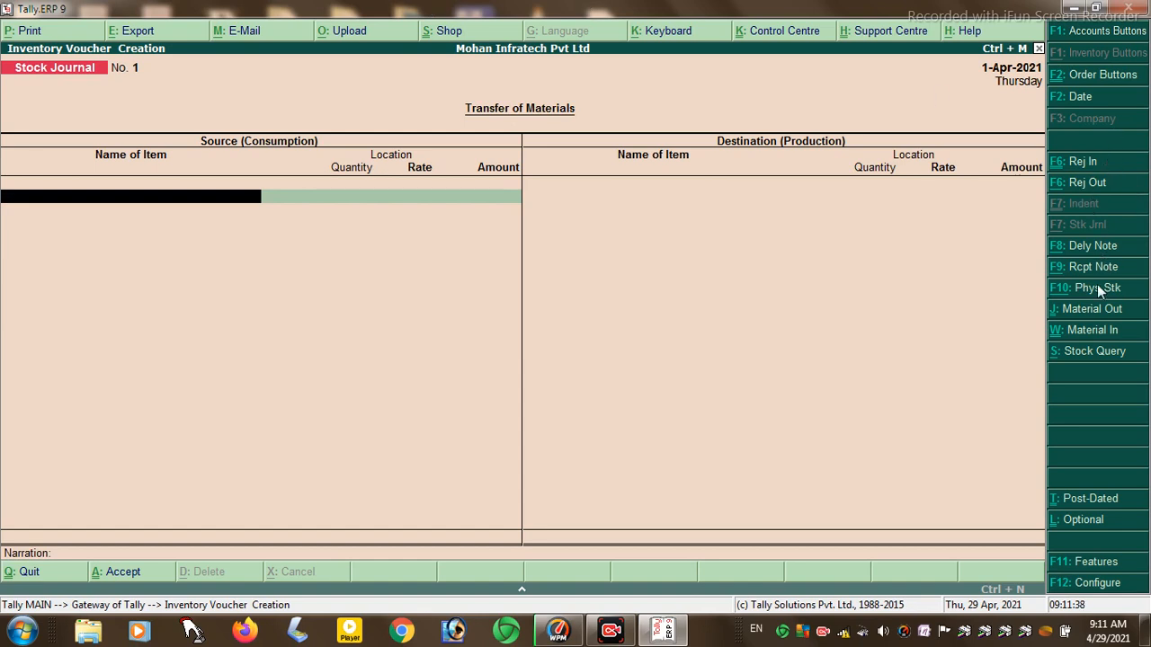
- Begin a new sales order with the customer's ledger as the party
click(1077, 75)
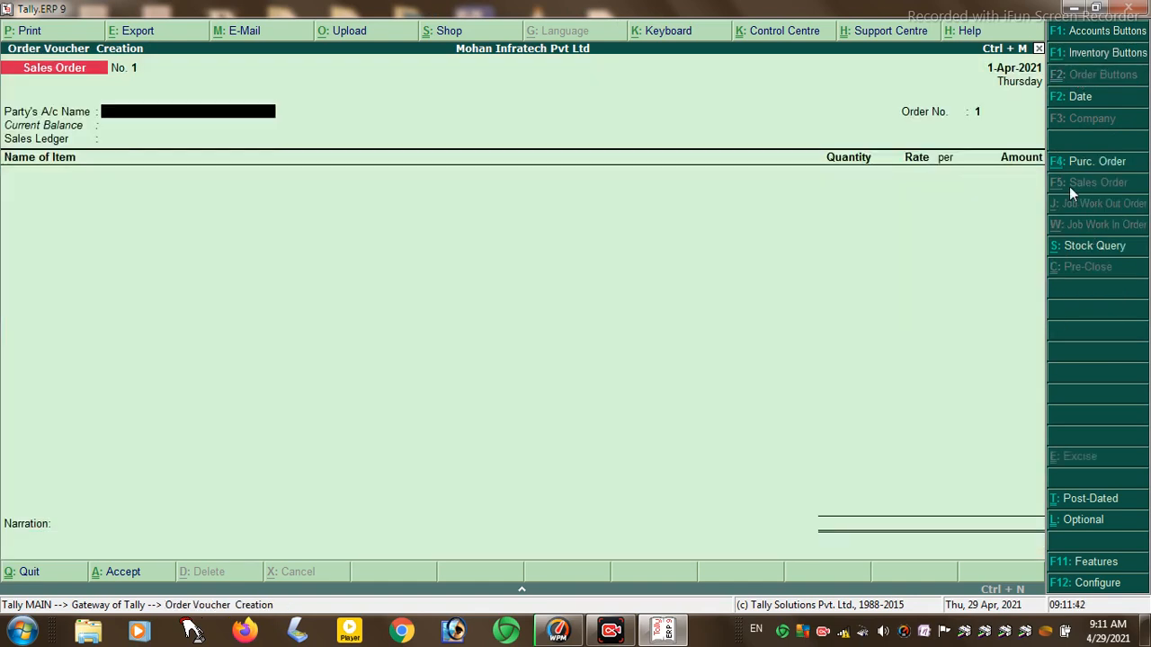
click(160, 118)
click(160, 118)
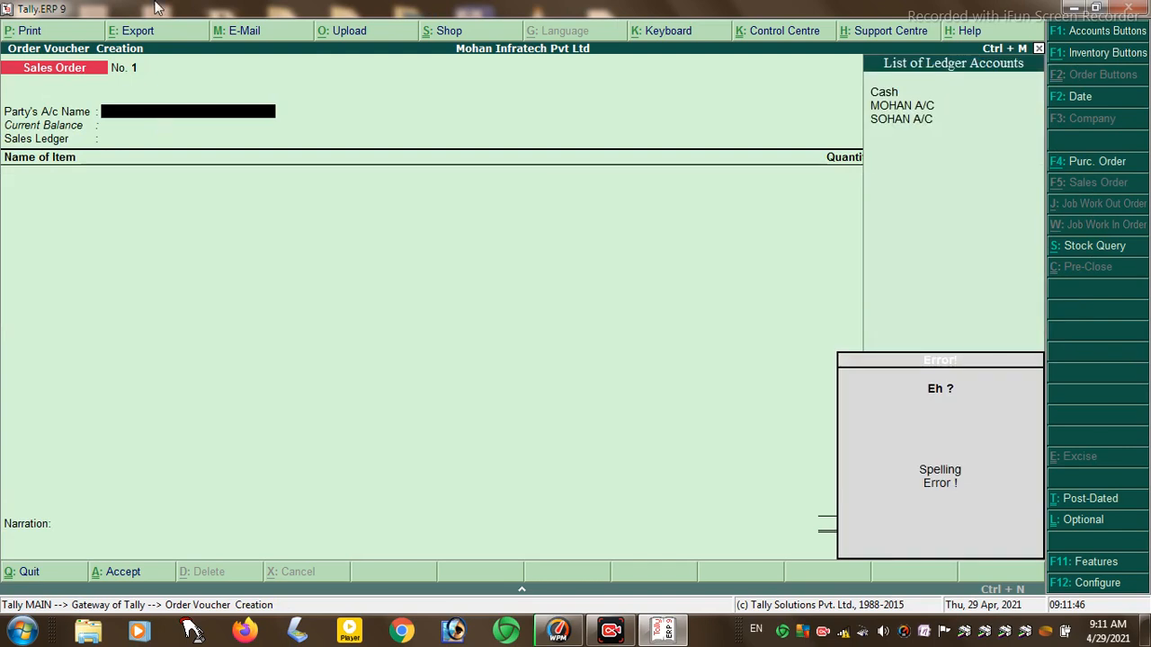
key(Down)
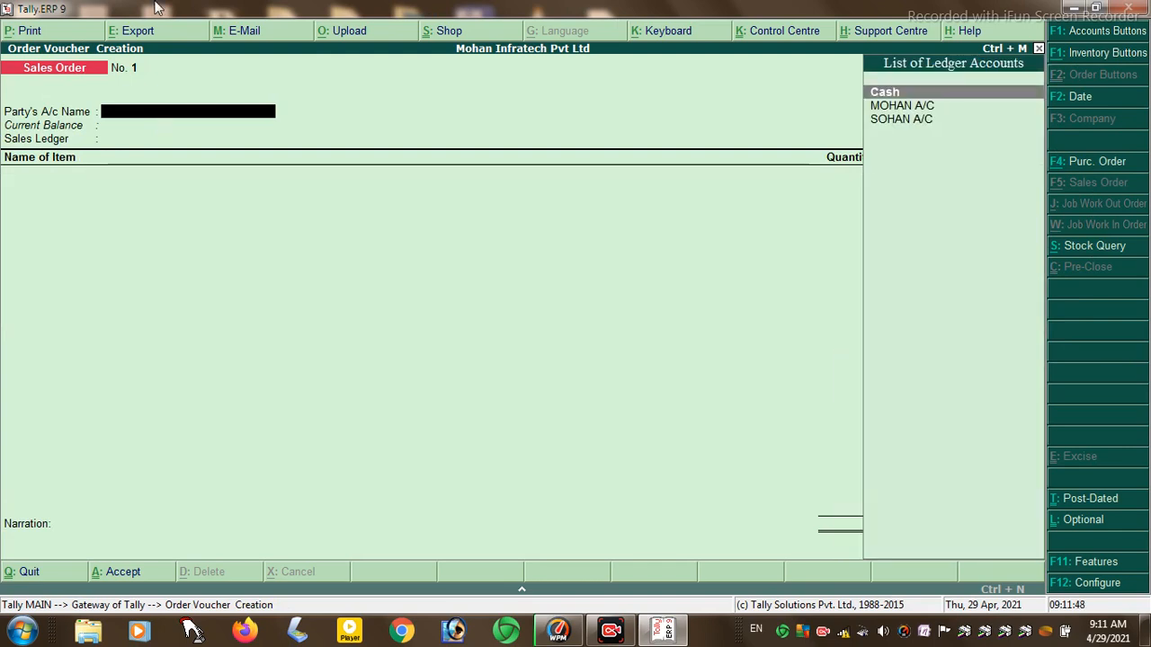
key(Down)
key(Down)
key(Return)
- Set the dealer type to Not Applicable and accept SALE A/C as the sales ledger
key(Return)
key(Return)
key(Return)
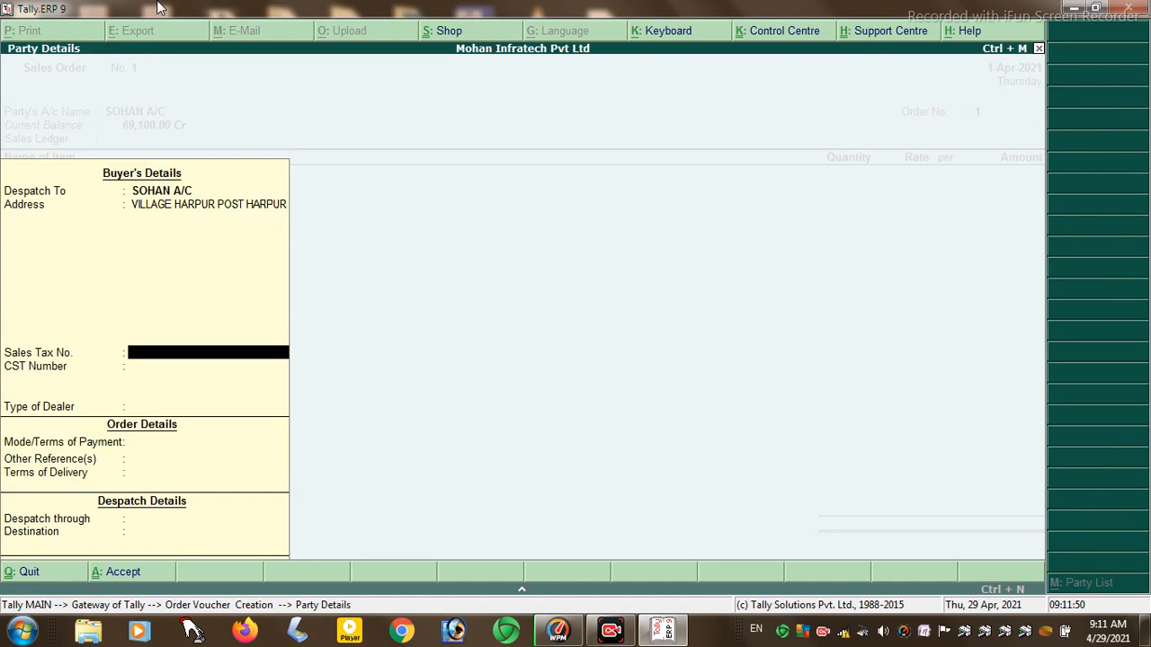
key(Return)
key(Return)
key(Return)
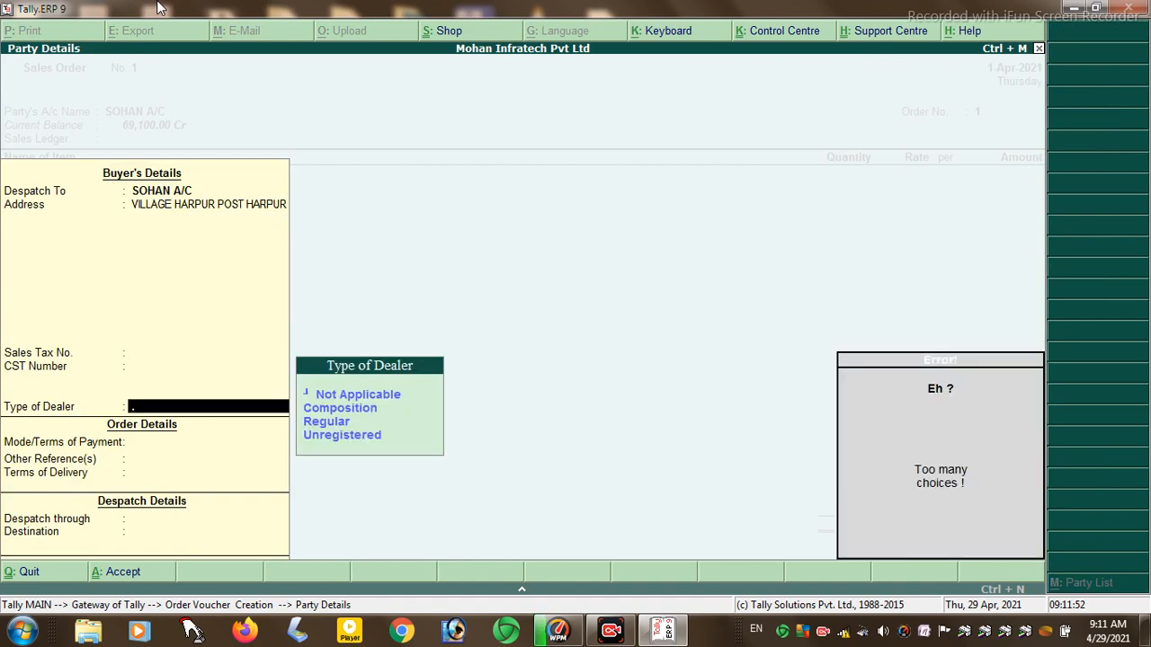
key(Down)
key(Return)
key(Return)
key(Return)
key(Return)
key(Return)
key(Return)
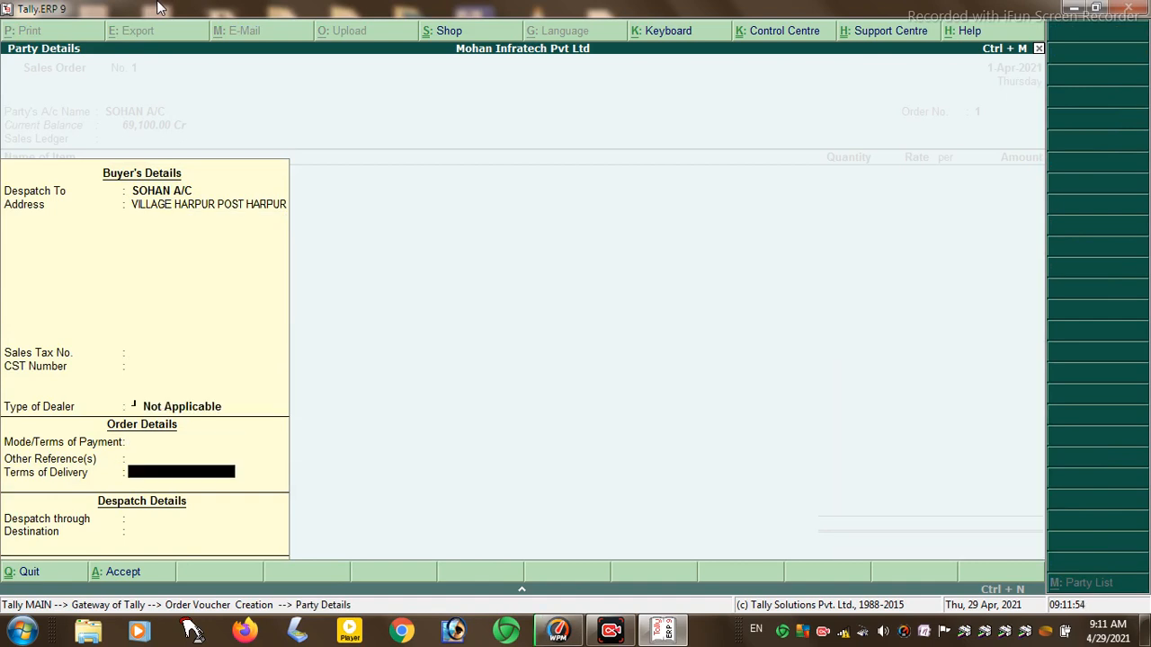
key(Return)
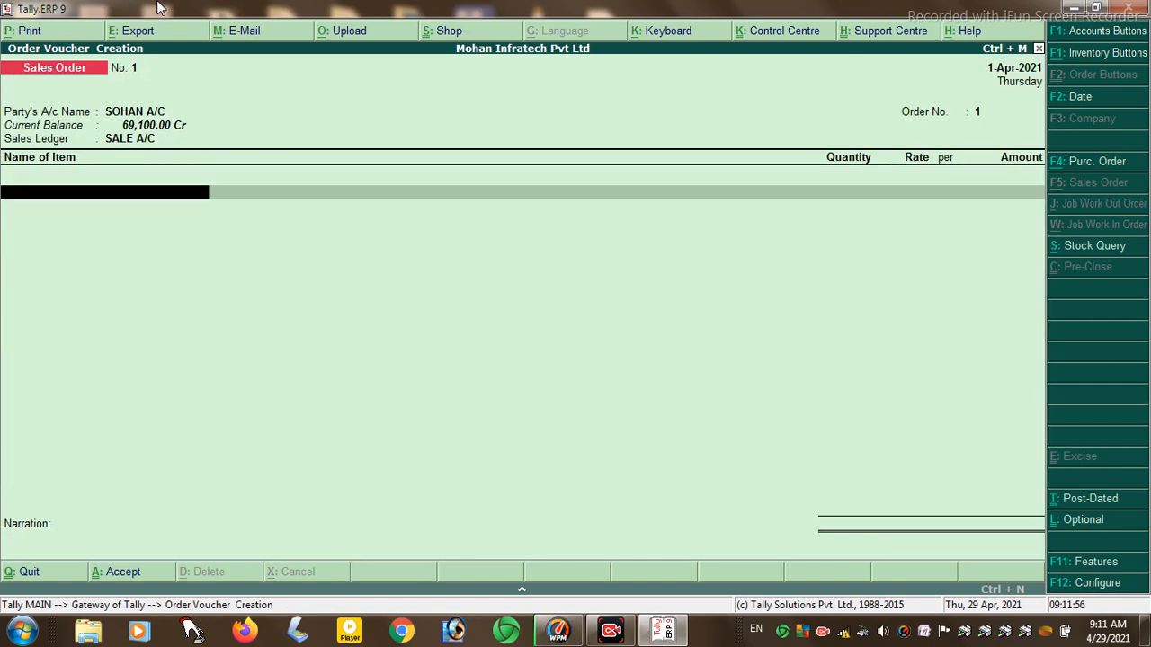
- Add 2,000 KG of MARGO at 50 from HAJIPUR as the first order line
key(Down)
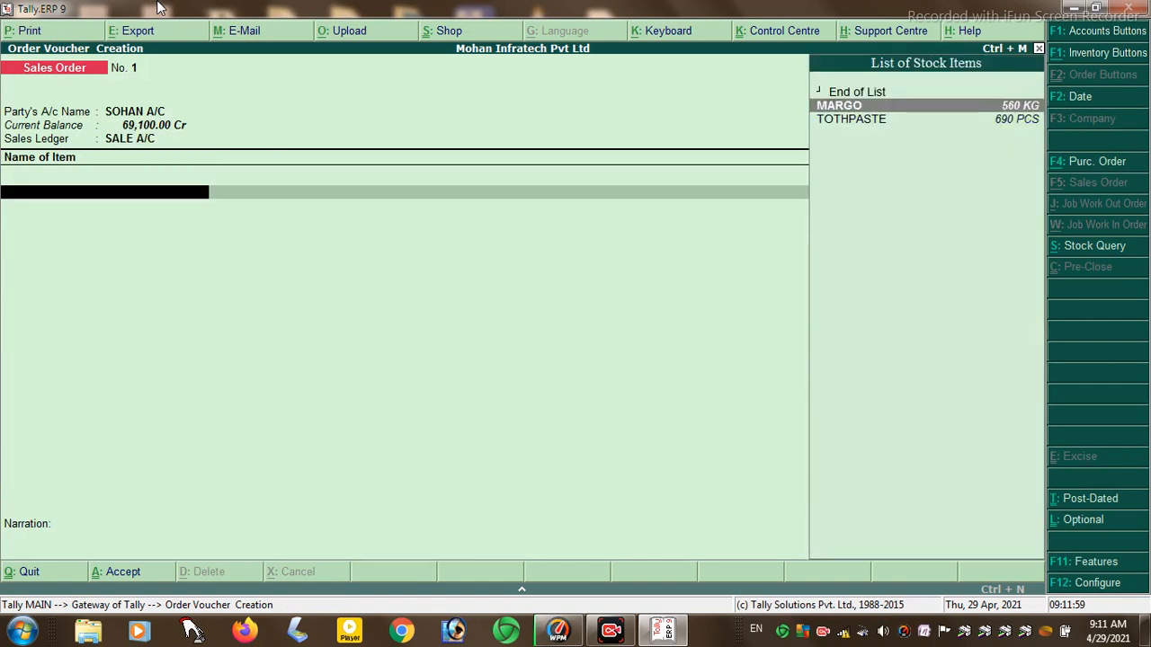
key(Return)
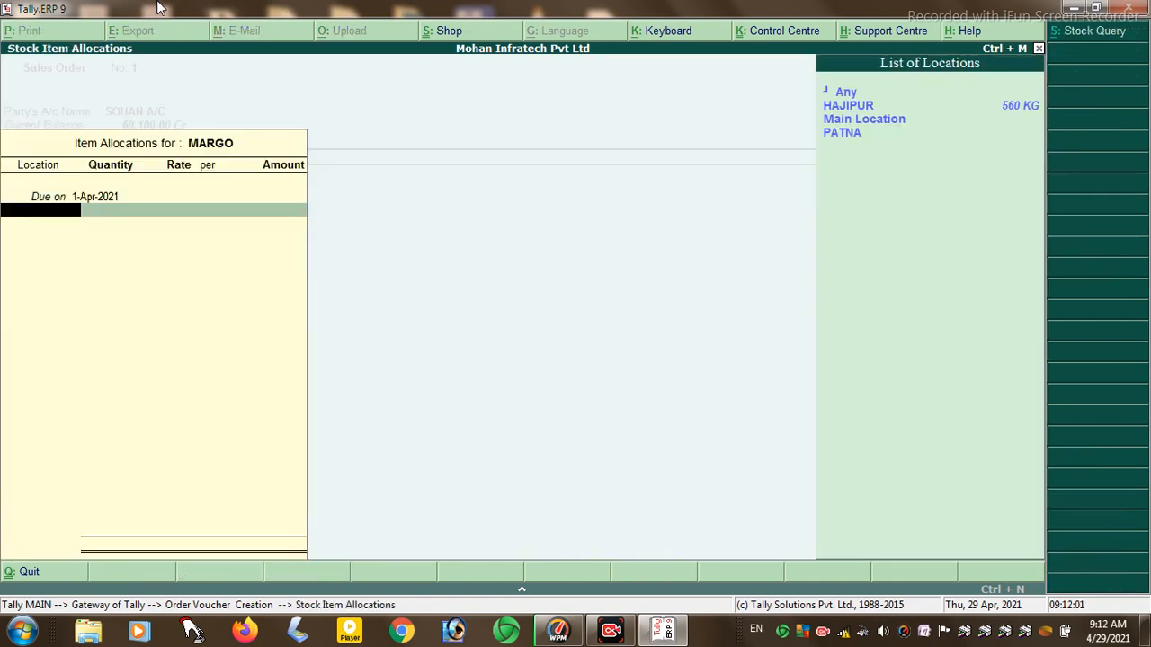
key(Down)
key(Return)
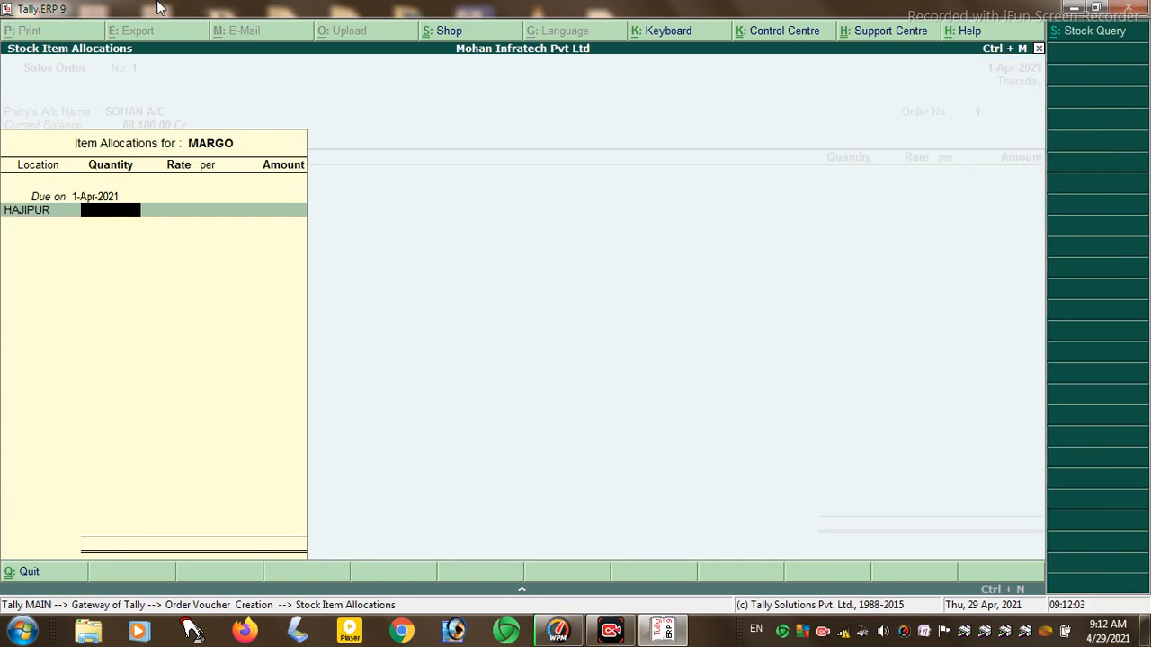
text(2000)
key(Return)
key(Return)
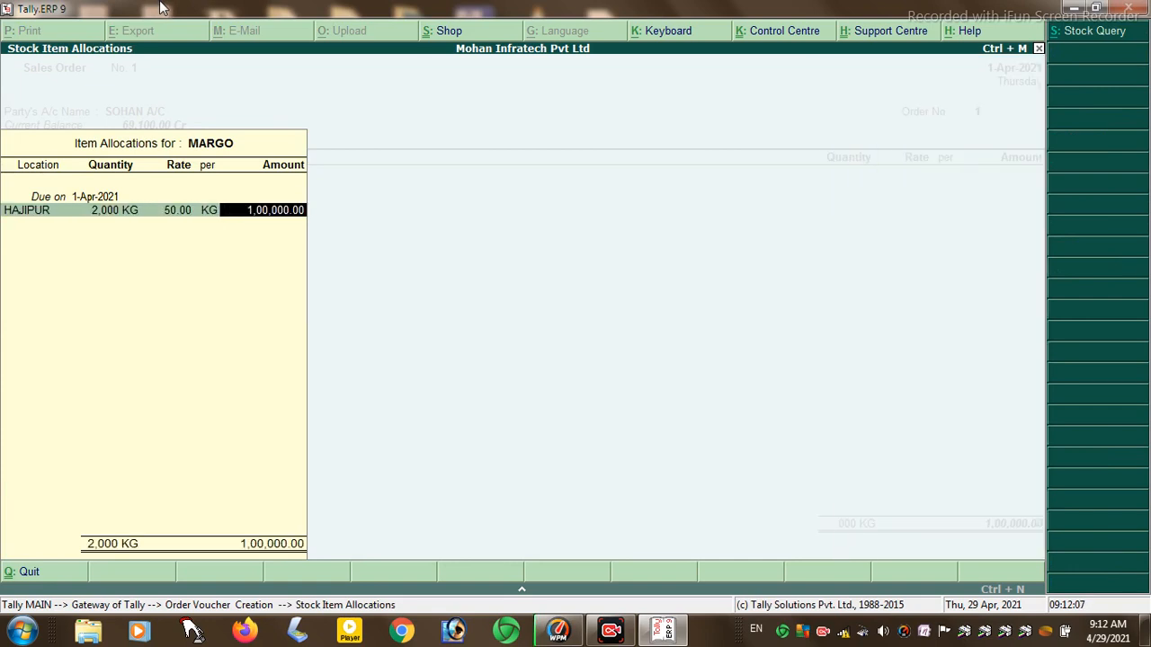
key(Return)
key(Return)
- Add 200 PCS of TOTHPASTE at 20 from HAJIPUR as the second line
key(Return)
text(C)
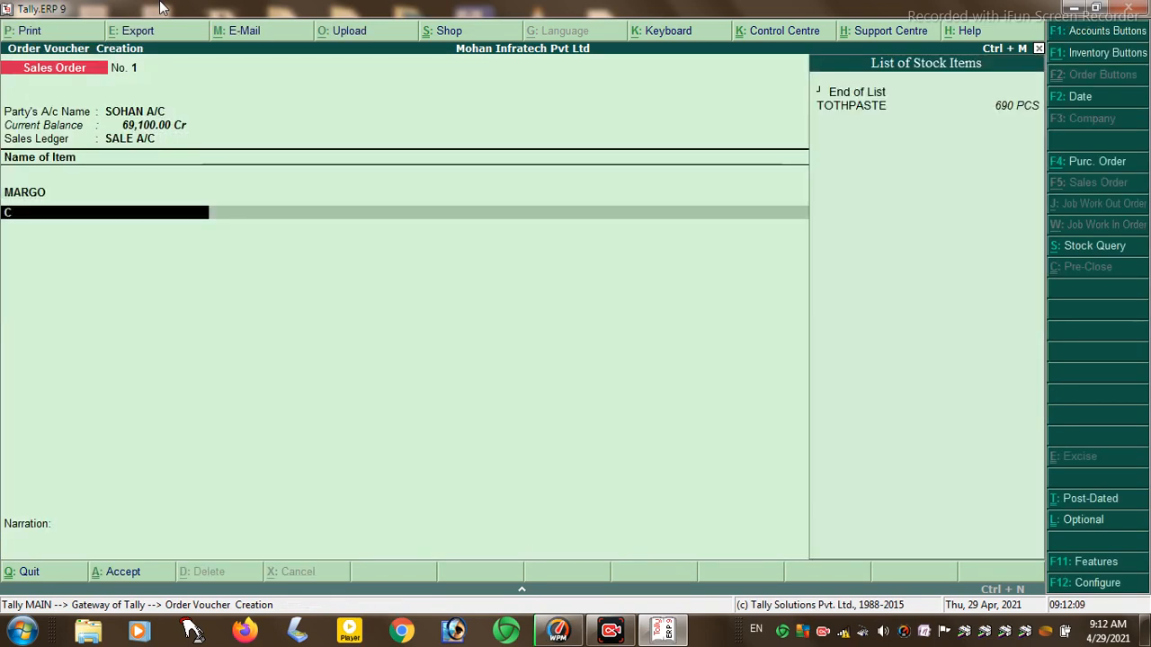
key(Return)
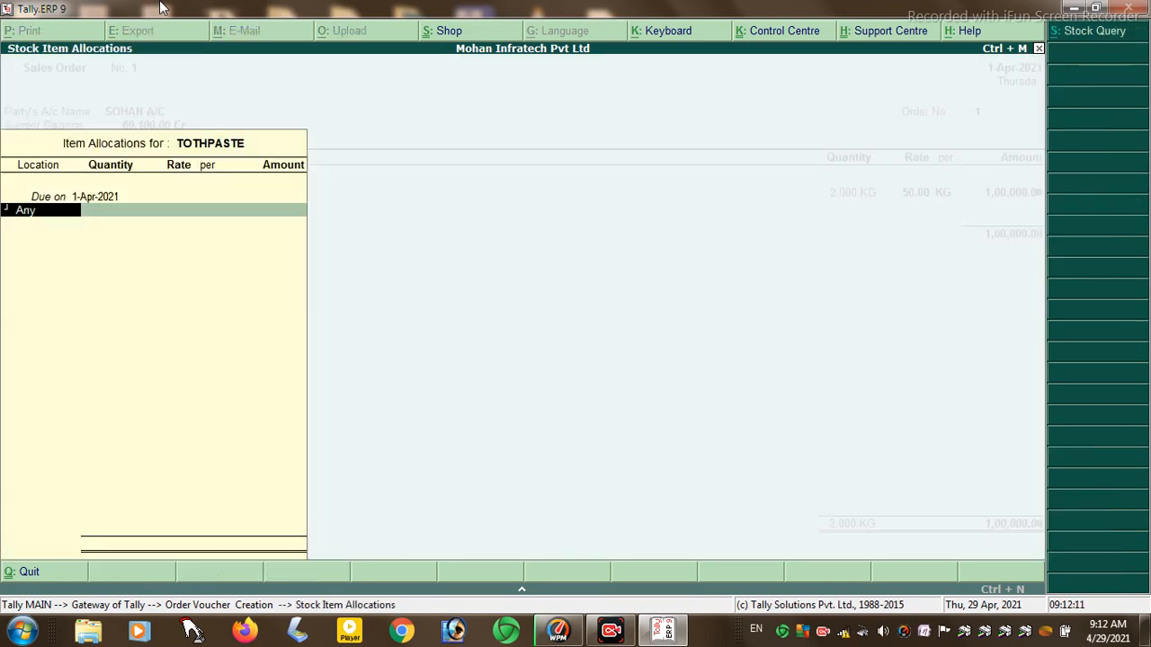
key(Down)
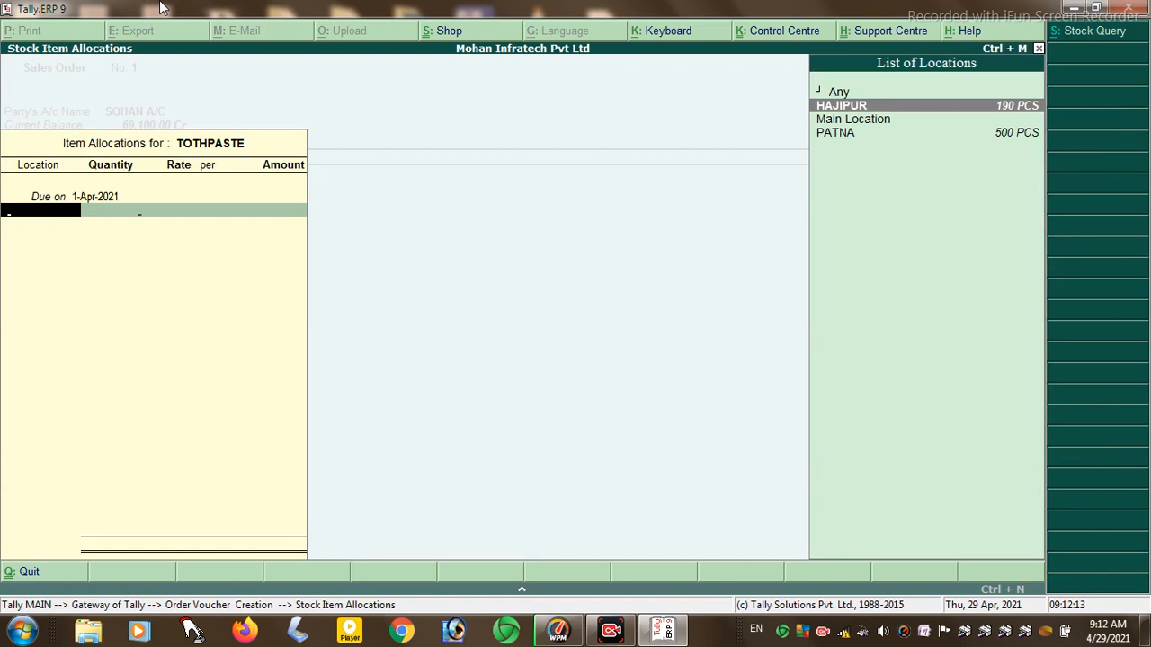
key(Return)
text(200)
key(Return)
key(Return)
key(Return)
key(Return)
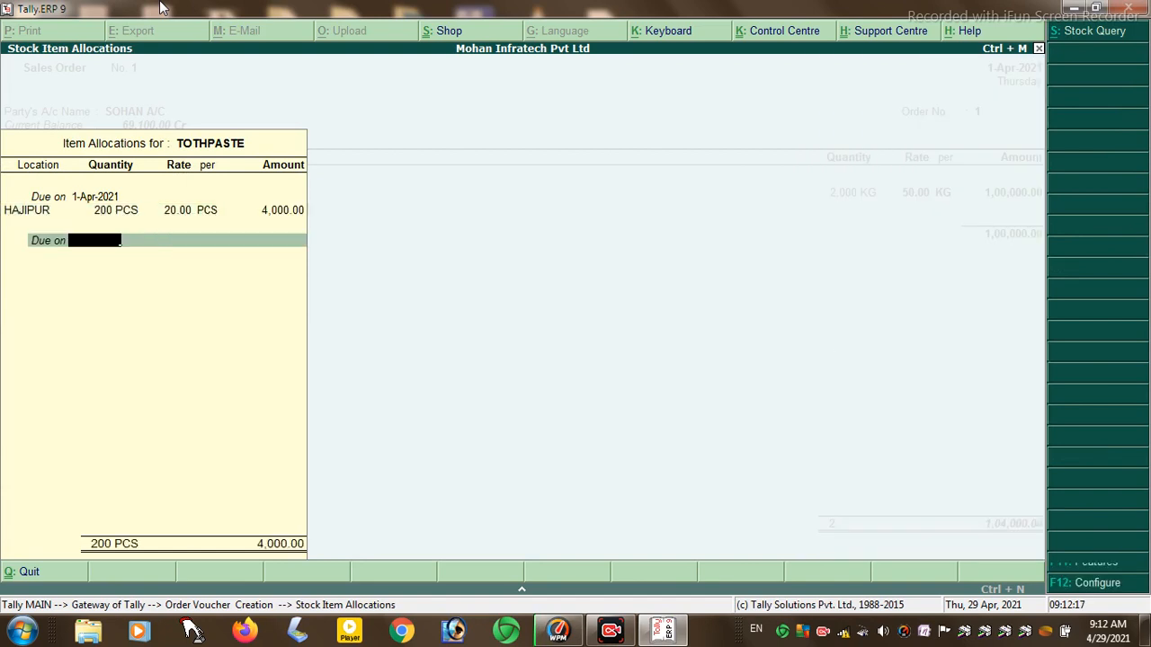
key(Return)
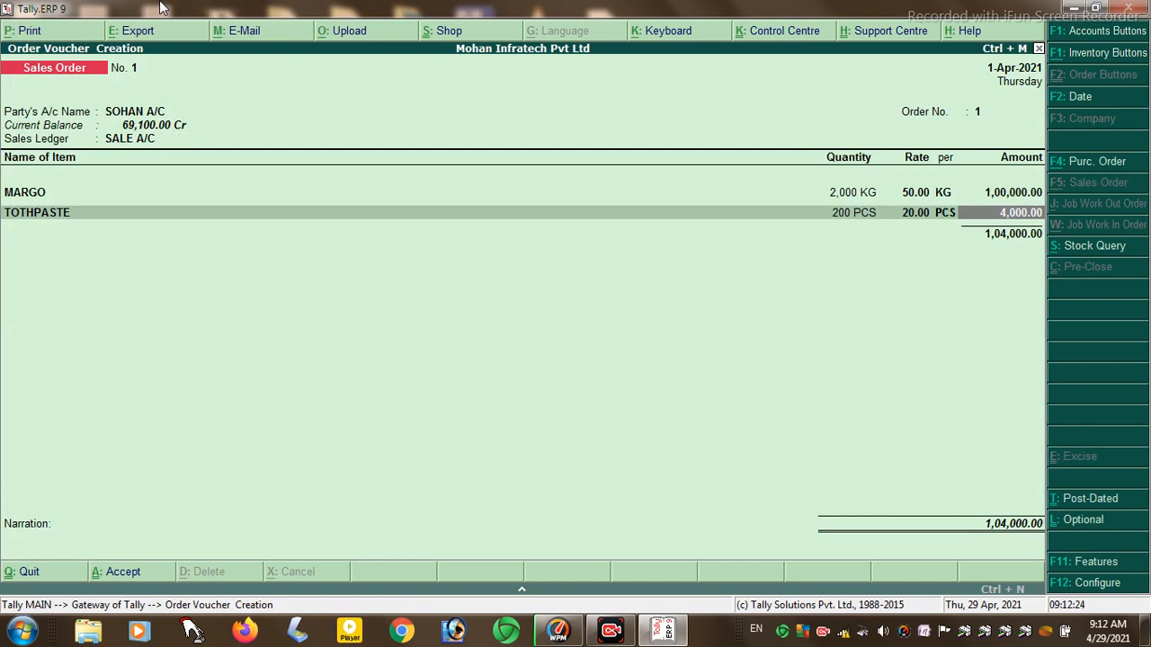
- Close the item list and save the sales order totalling 1,04,000.00
key(Return)
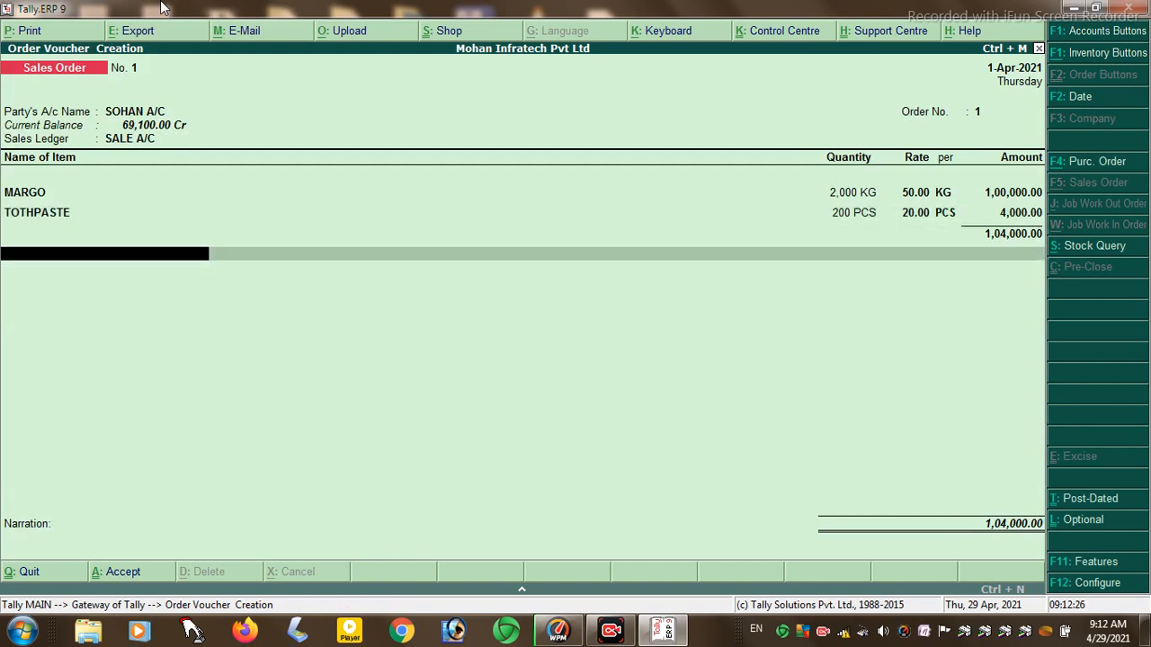
key(Return)
key(Return)
key(Return)
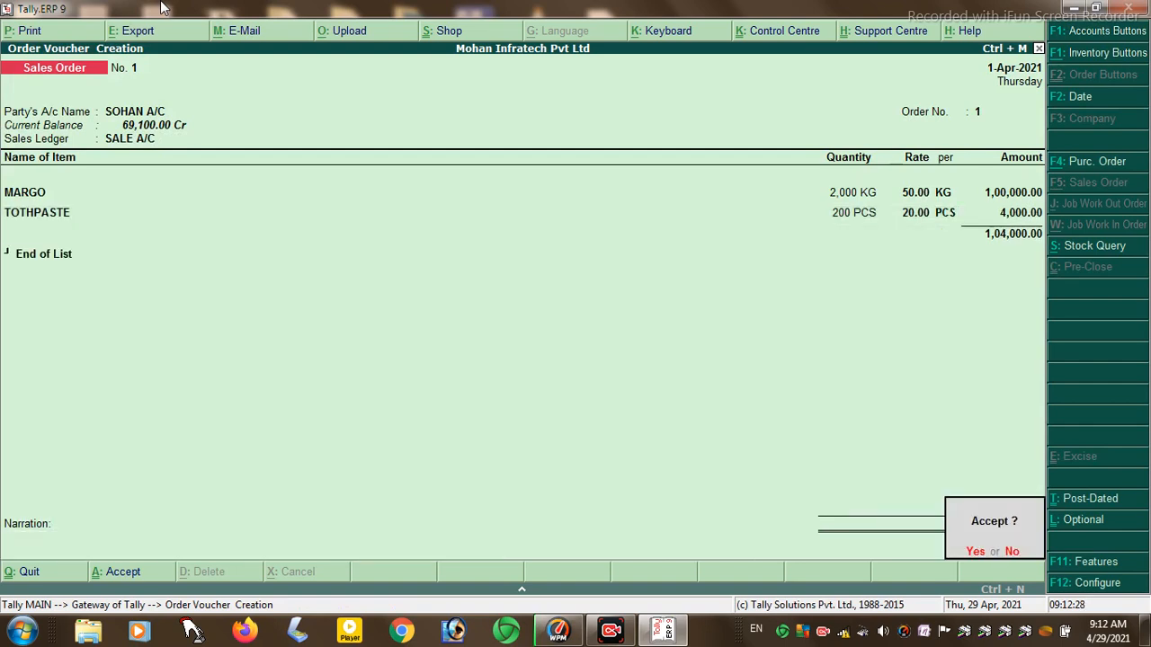
key(Return)
key(alt+F7)
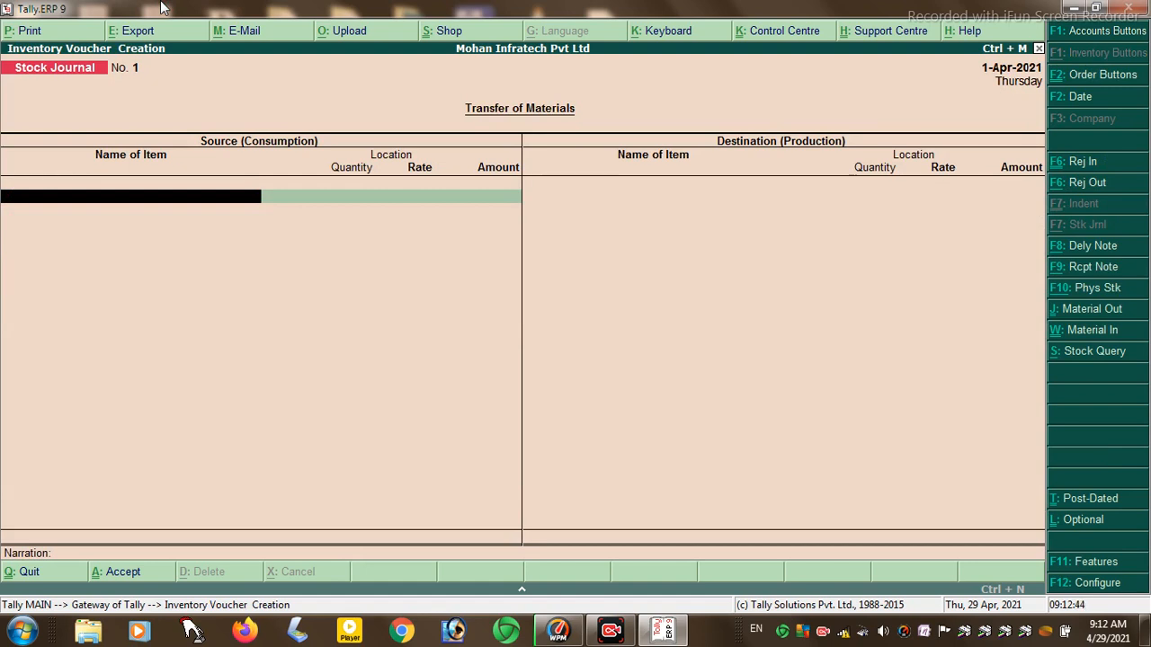
- Start Delivery Note No. 1 with reference 01 for the customer's ledger and SALE A/C
click(1093, 245)
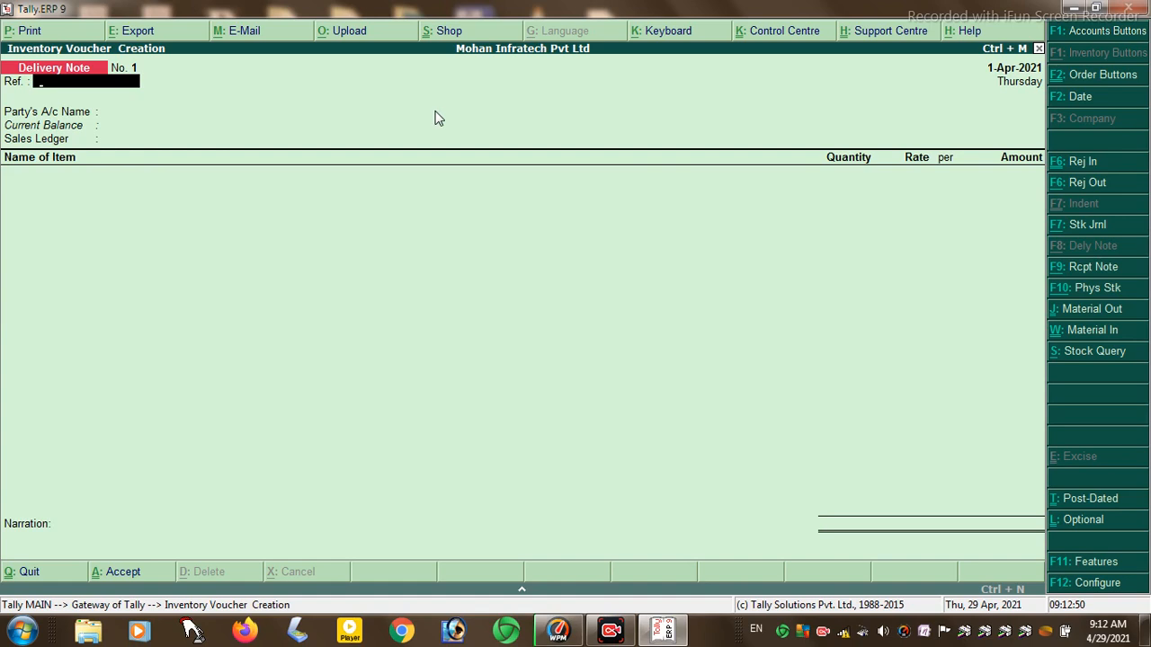
text(01)
key(Return)
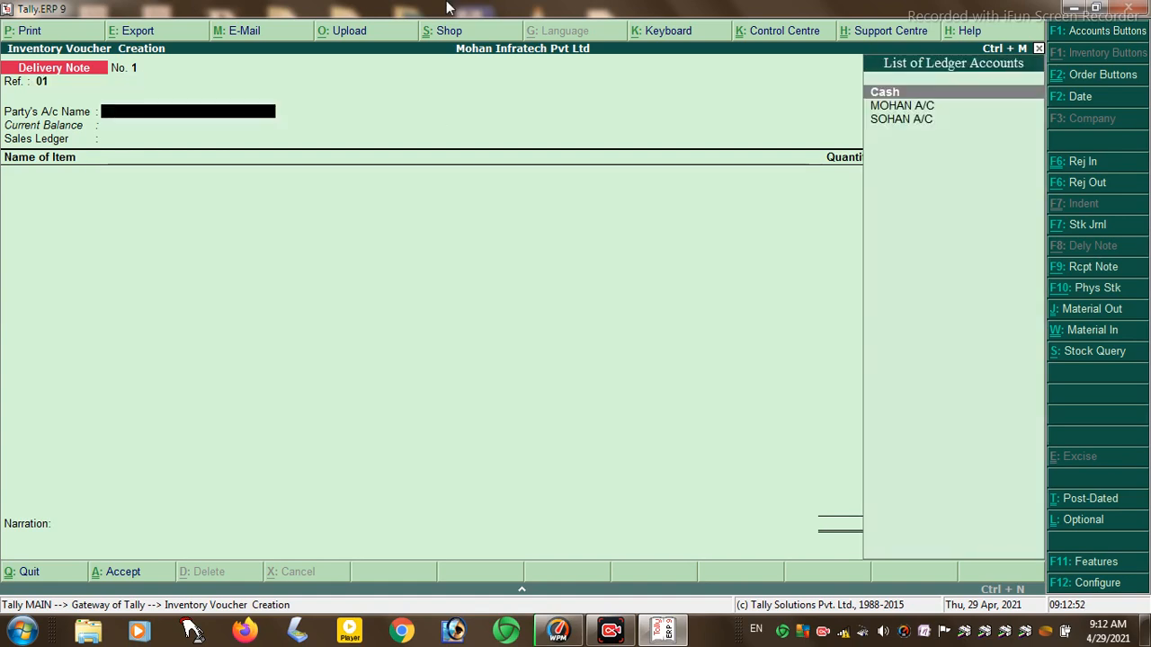
key(Down)
key(Down)
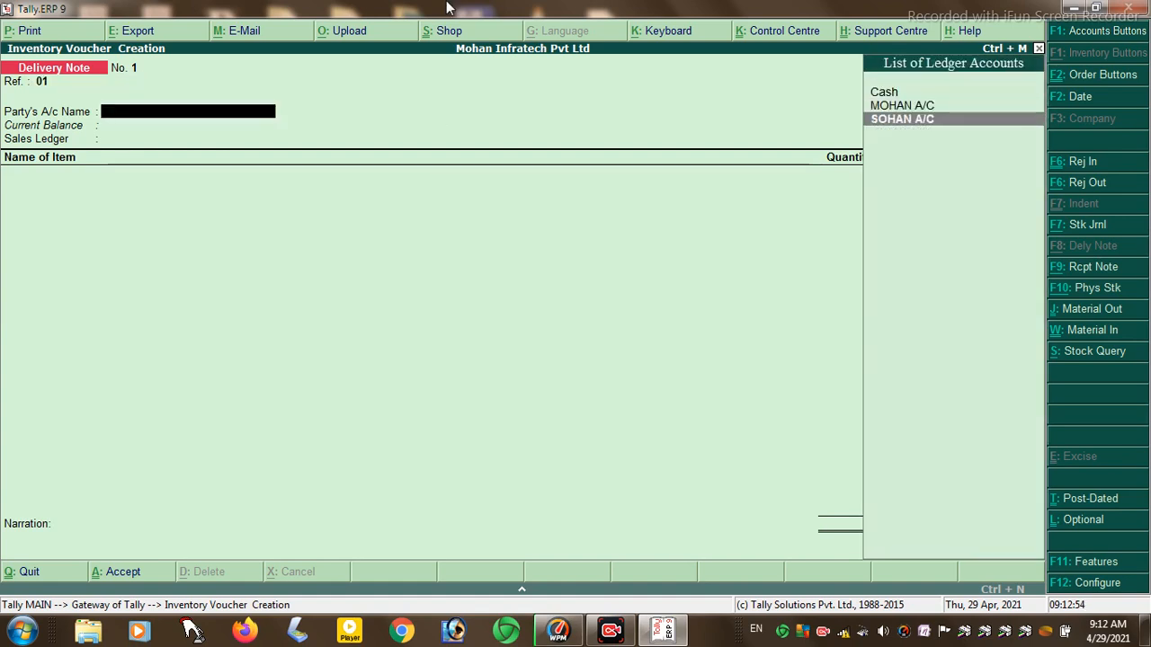
key(Return)
key(Return)
key(Return)
key(Return)
key(Return)
key(Return)
key(Return)
key(Return)
key(Return)
key(Return)
key(Return)
key(Return)
key(Return)
key(Return)
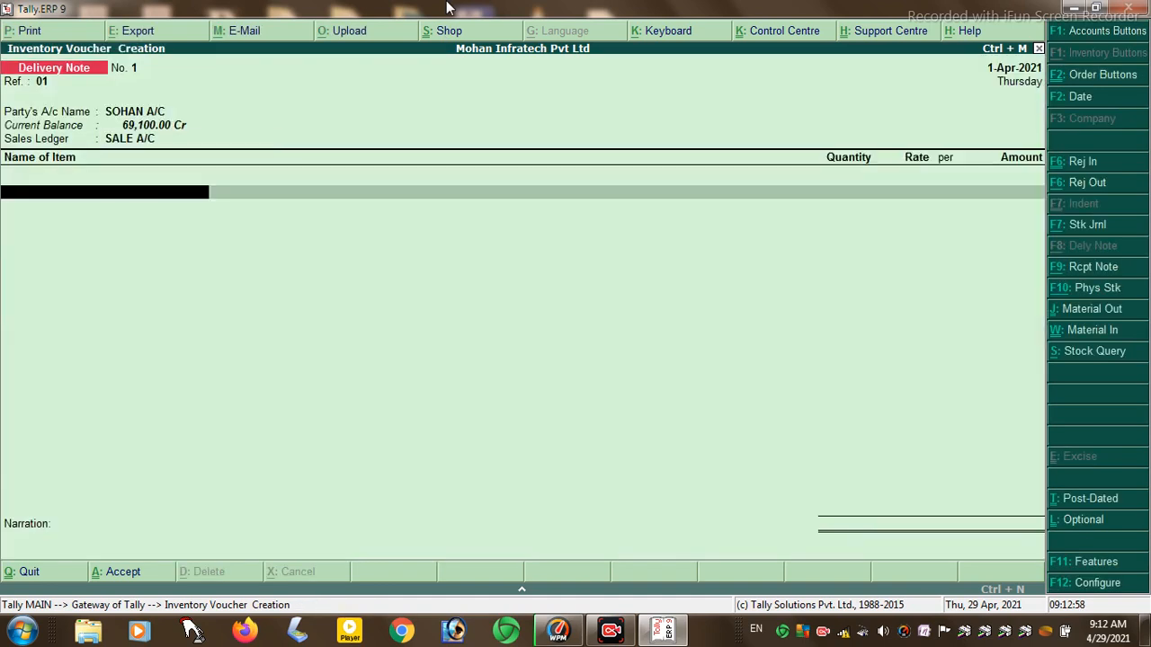
key(Down)
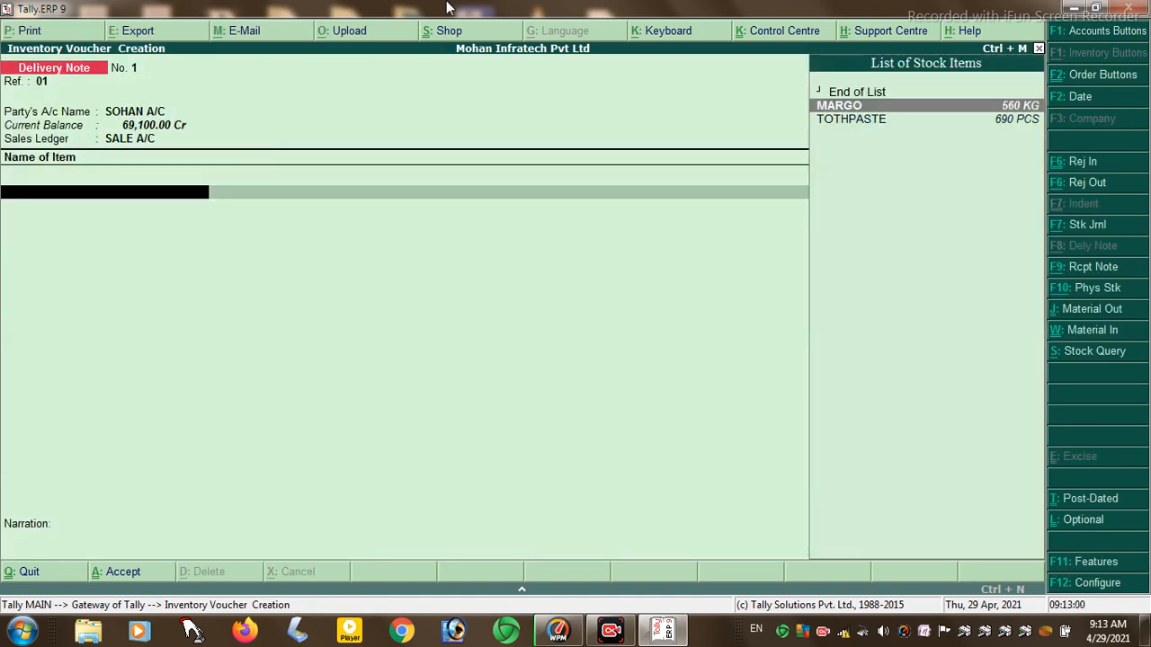
- Add MARGO linked to order number 1 at HAJIPUR, with SALE A/C as the ledger row
key(Return)
key(Return)
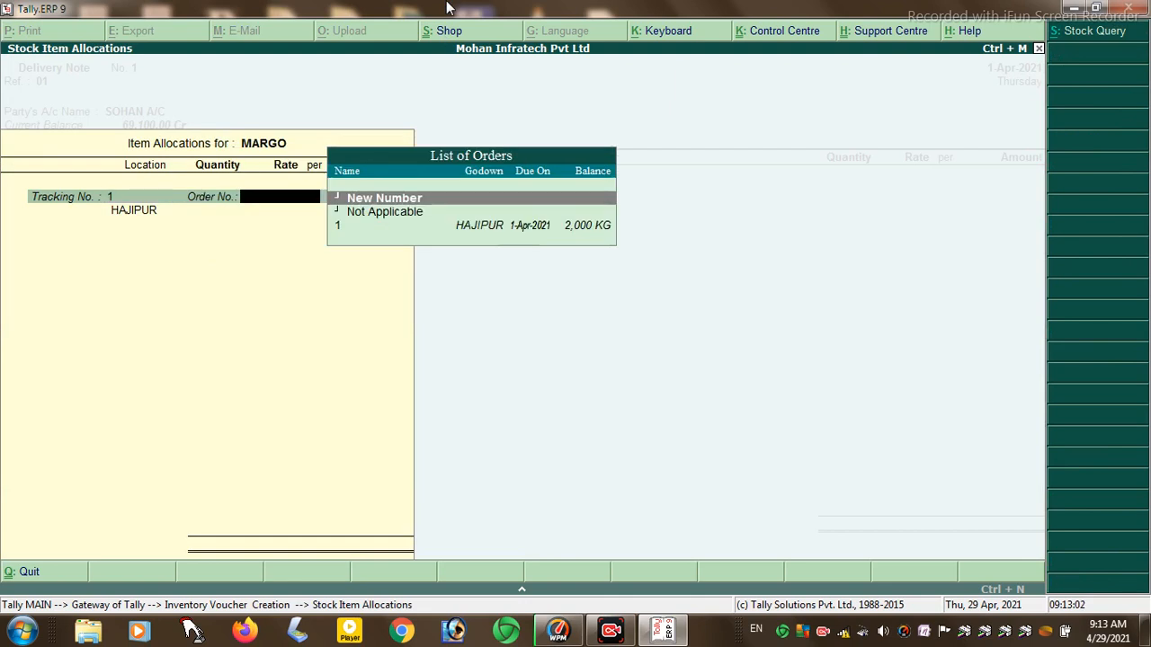
key(Return)
text(1)
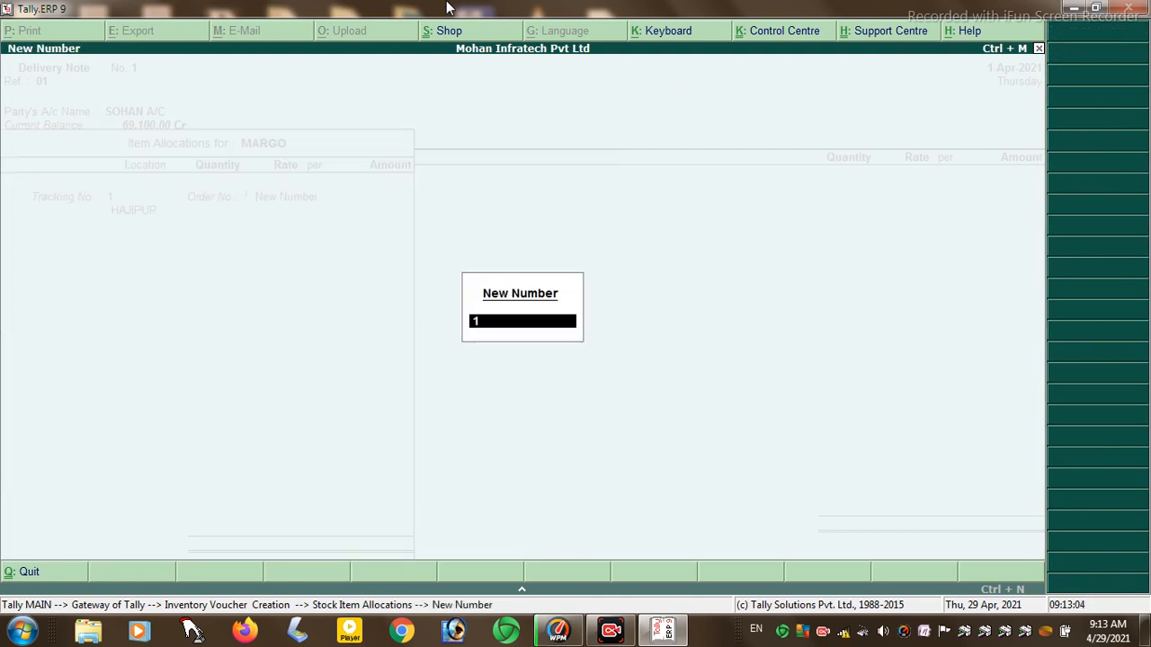
key(Return)
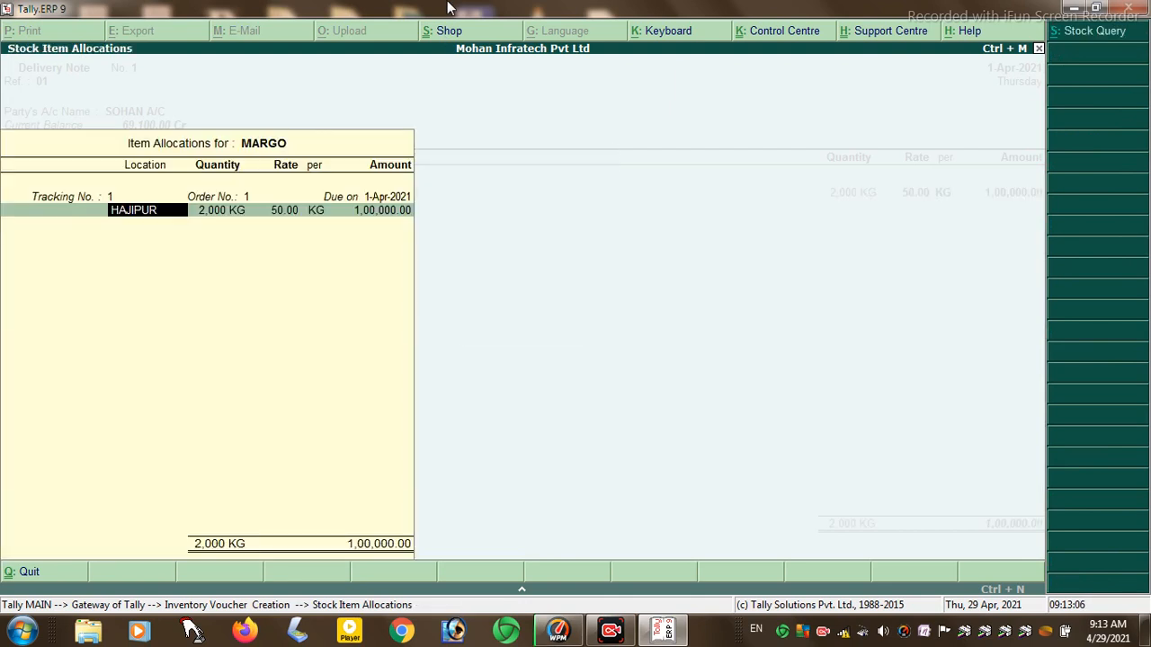
key(Return)
key(Return)
key(Return)
key(Return)
key(Return)
key(Return)
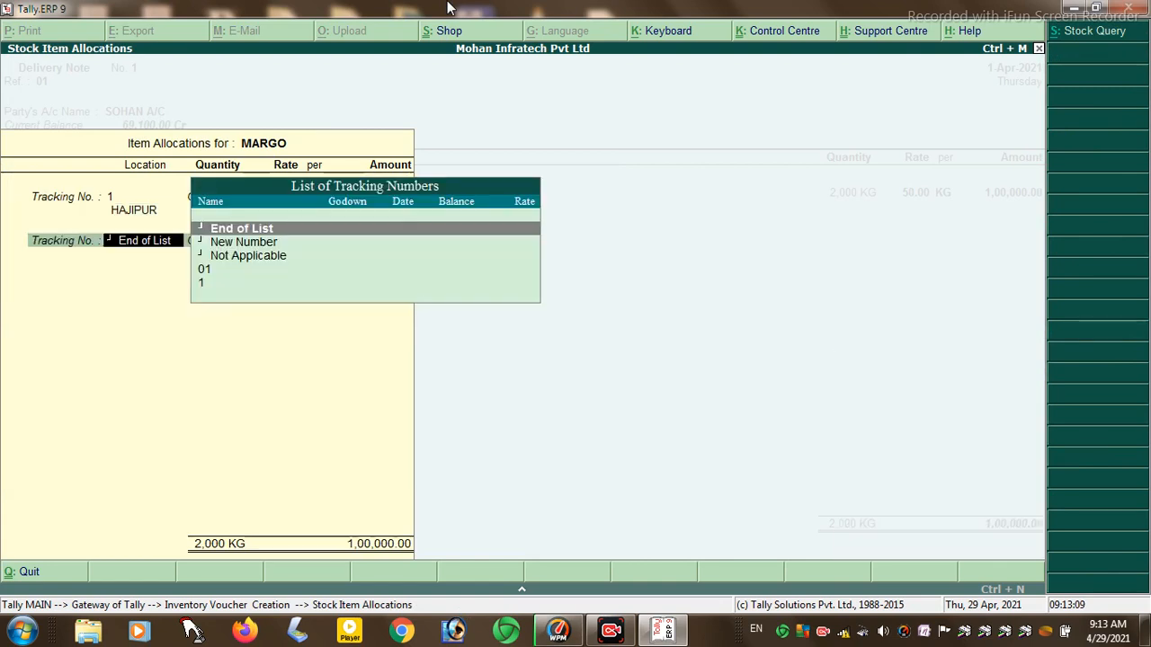
key(Return)
key(Return)
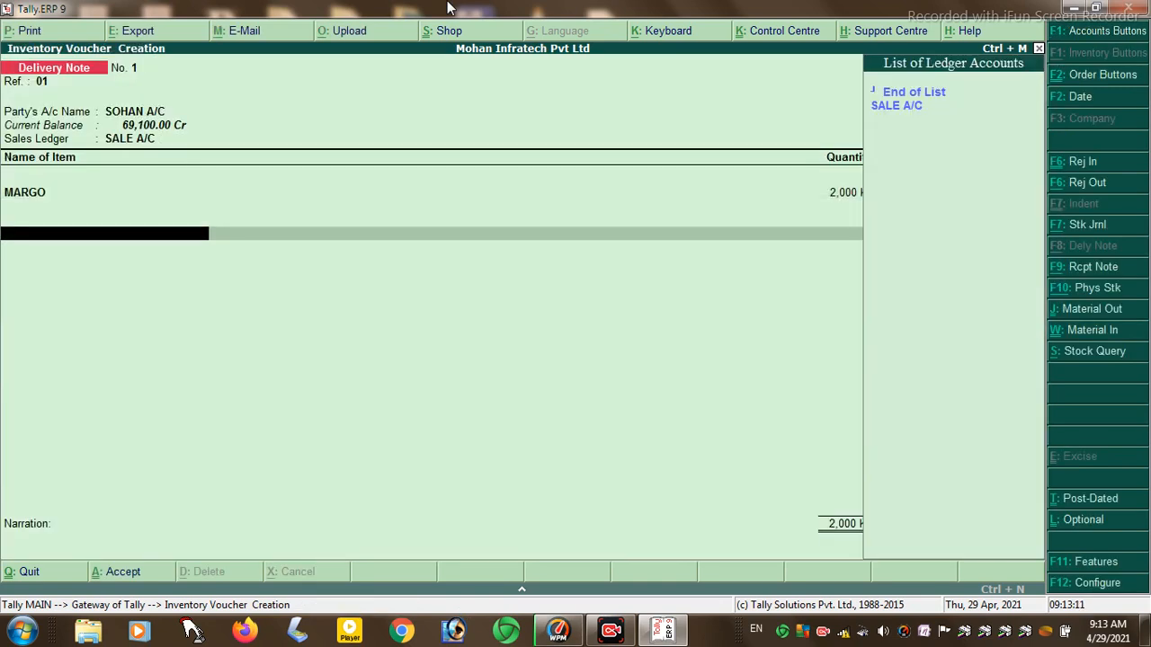
key(Down)
key(Return)
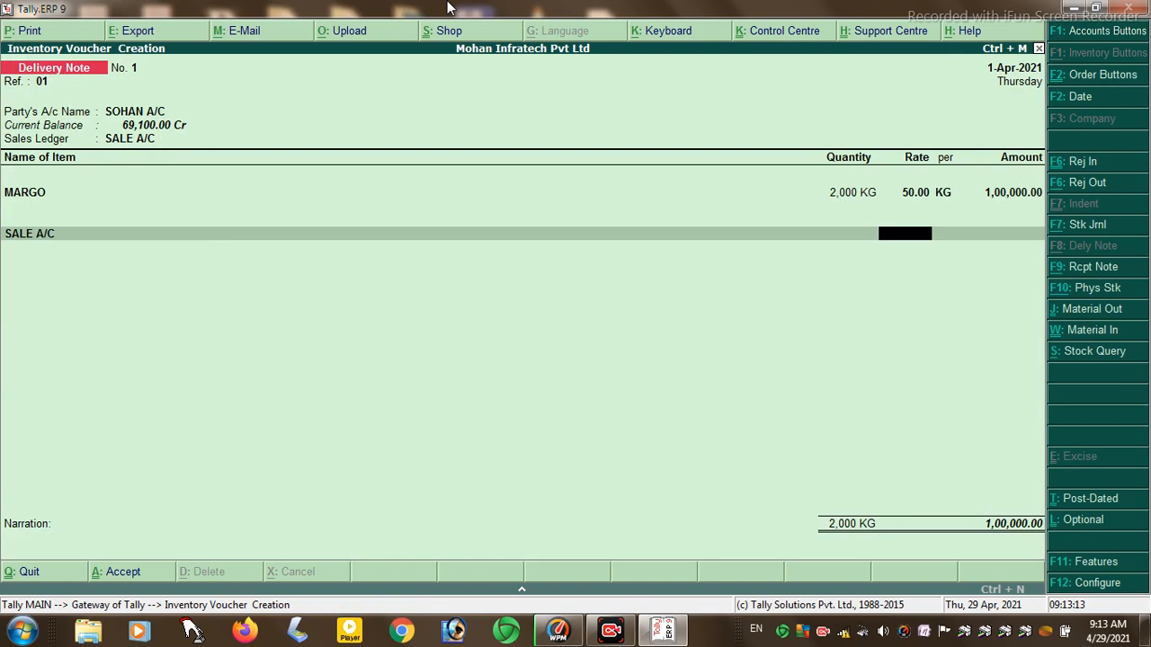
- Insert TOTHPASTE 200 PCS at 20 below MARGO, allocated to order number 1
key(BackSpace)
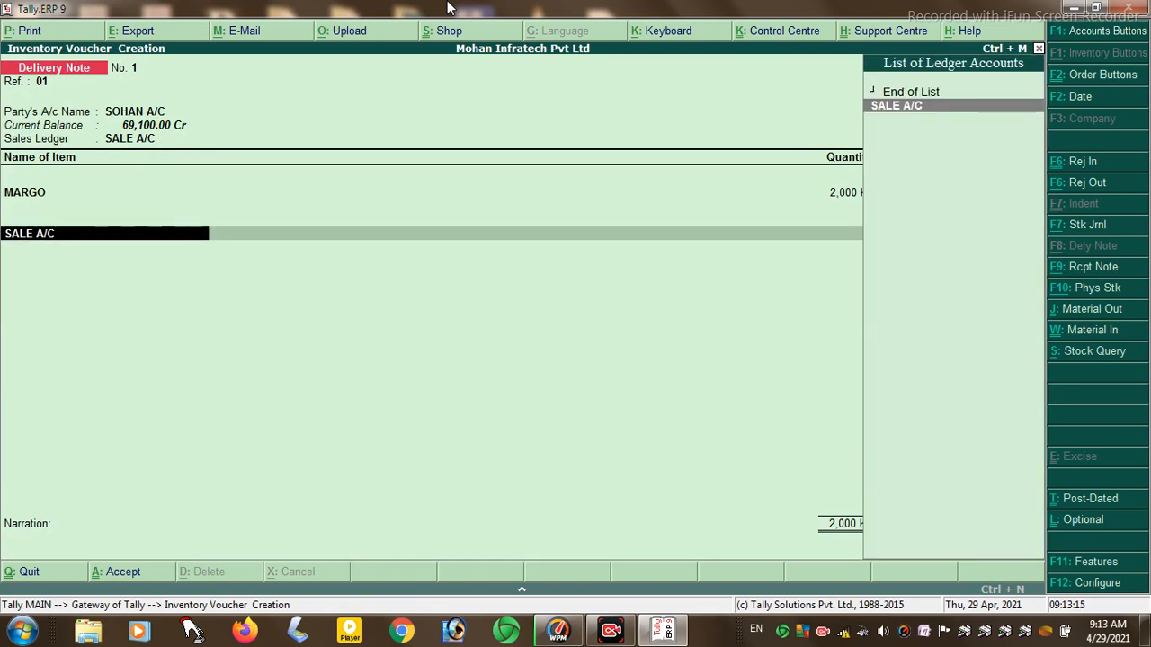
key(BackSpace)
key(Return)
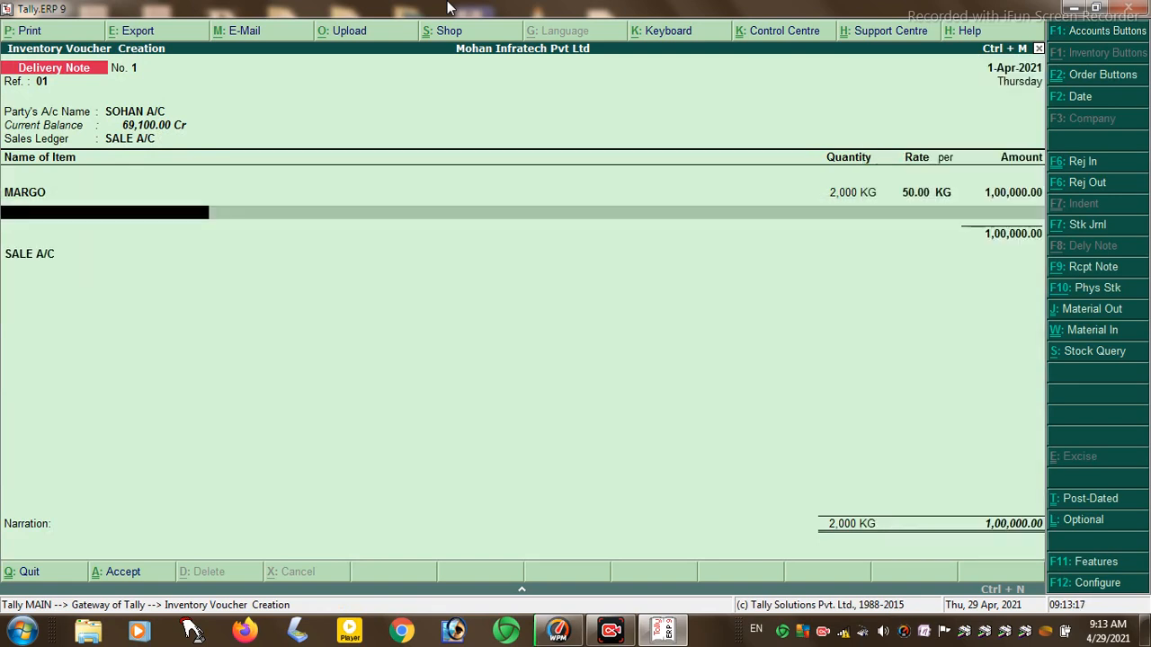
key(Down)
key(Down)
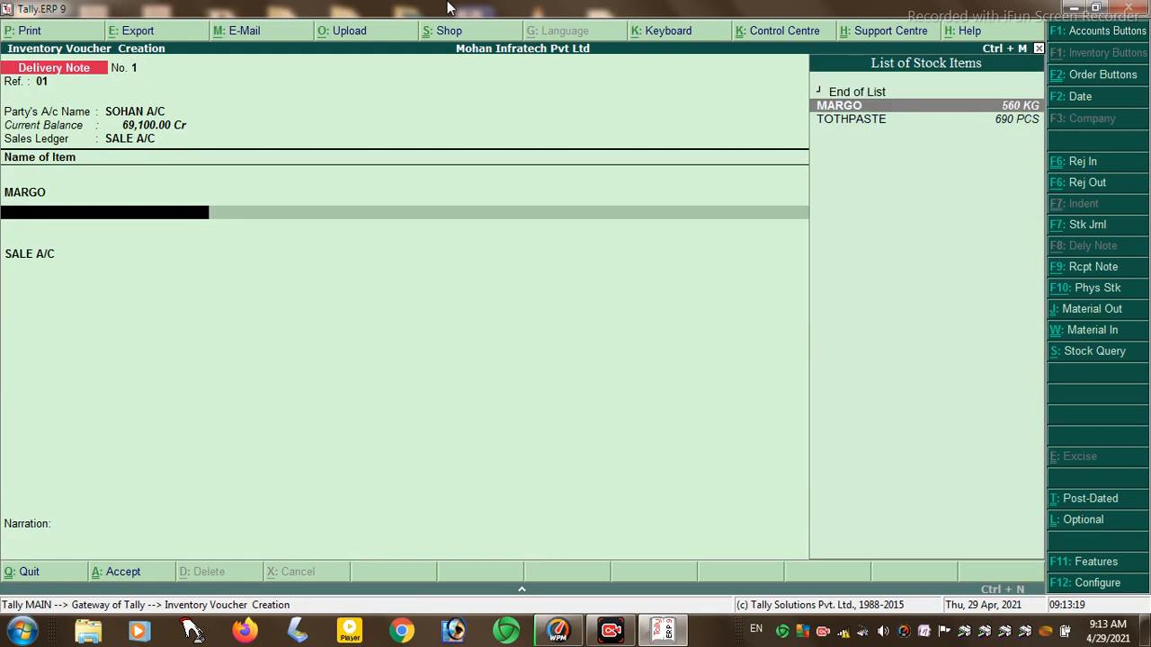
key(Return)
key(Return)
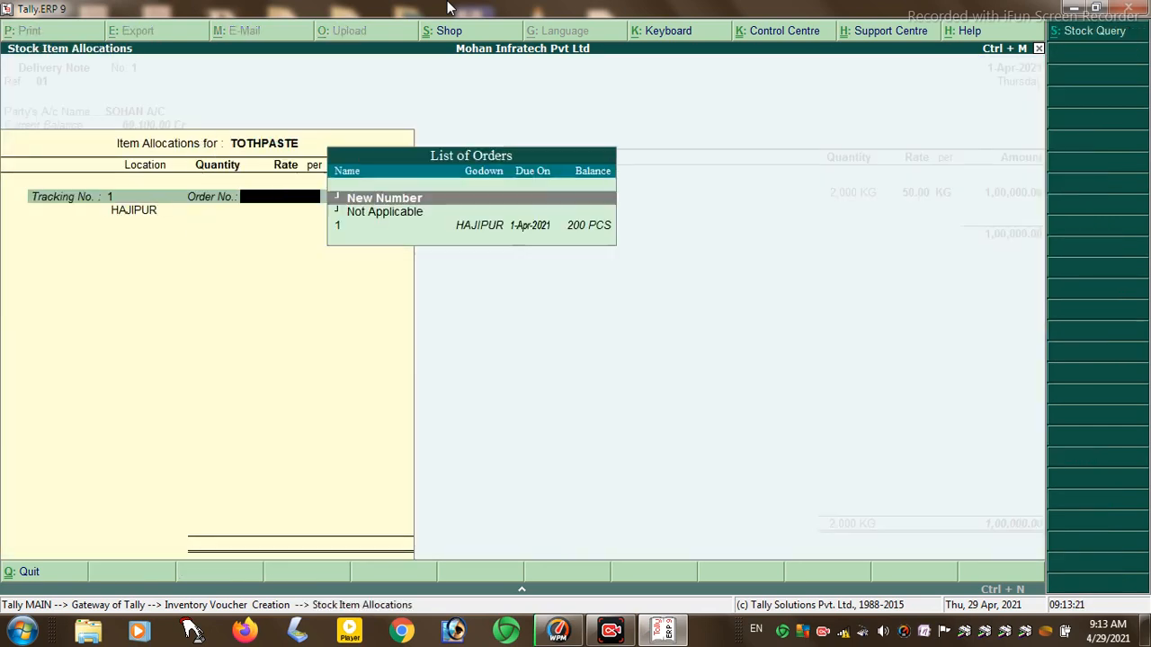
key(Return)
key(Return)
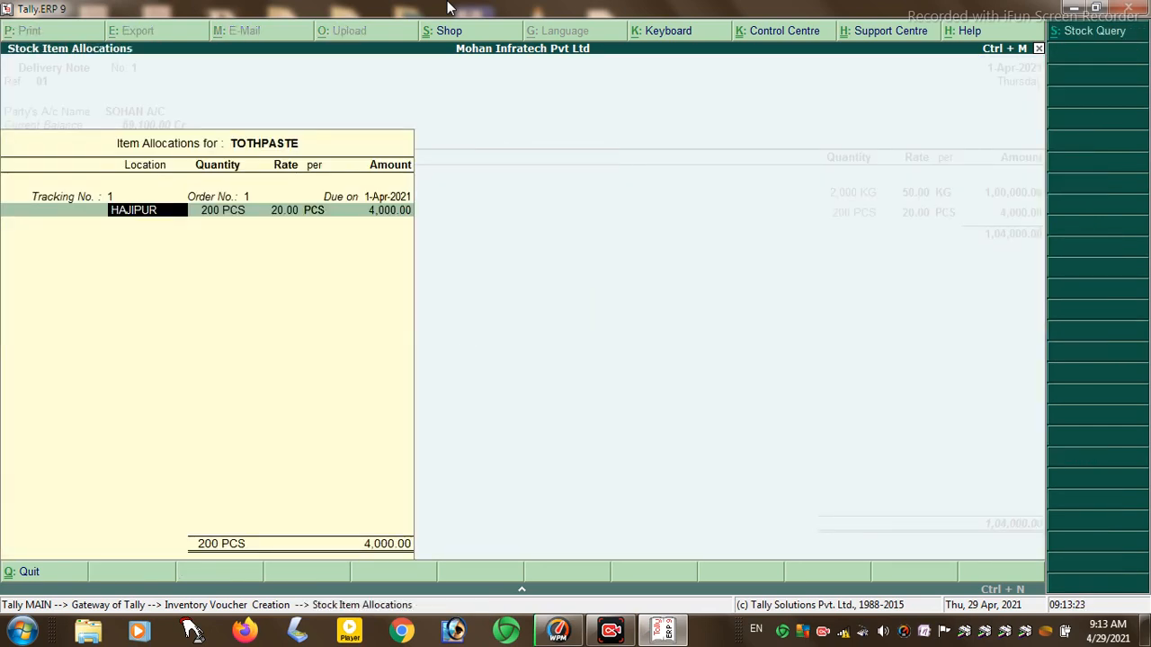
key(Return)
key(Return)
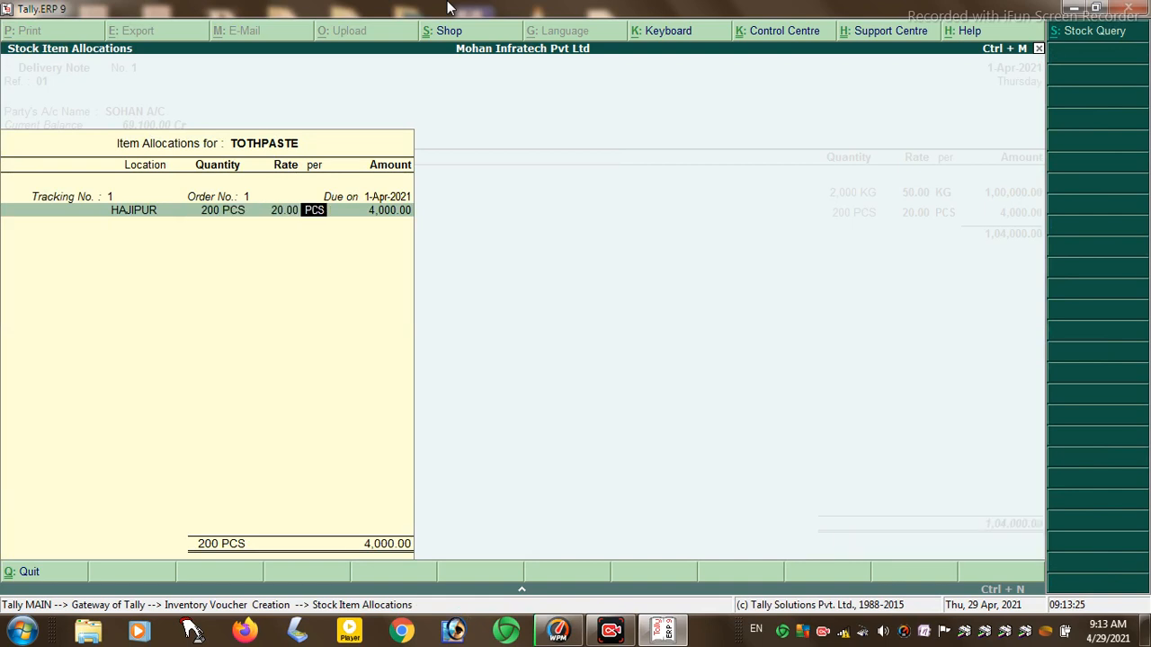
key(Return)
key(Return)
key(Return)
key(Return)
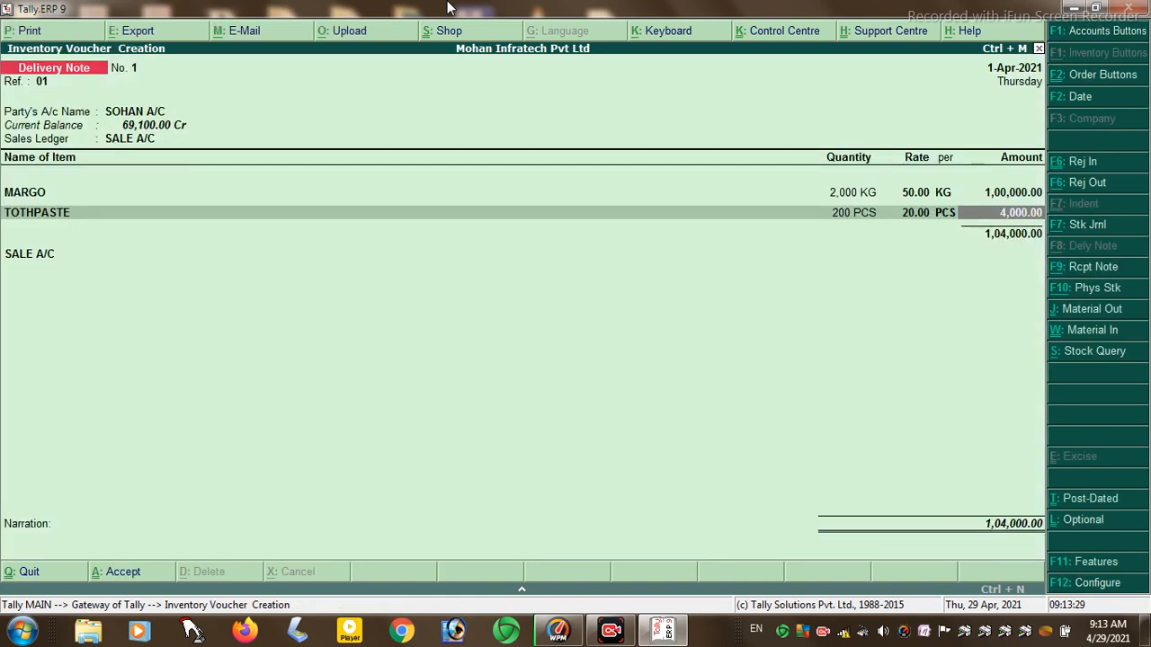
- Pass through SALE A/C and accept Delivery Note No. 1 totalling 1,04,000.00
key(Return)
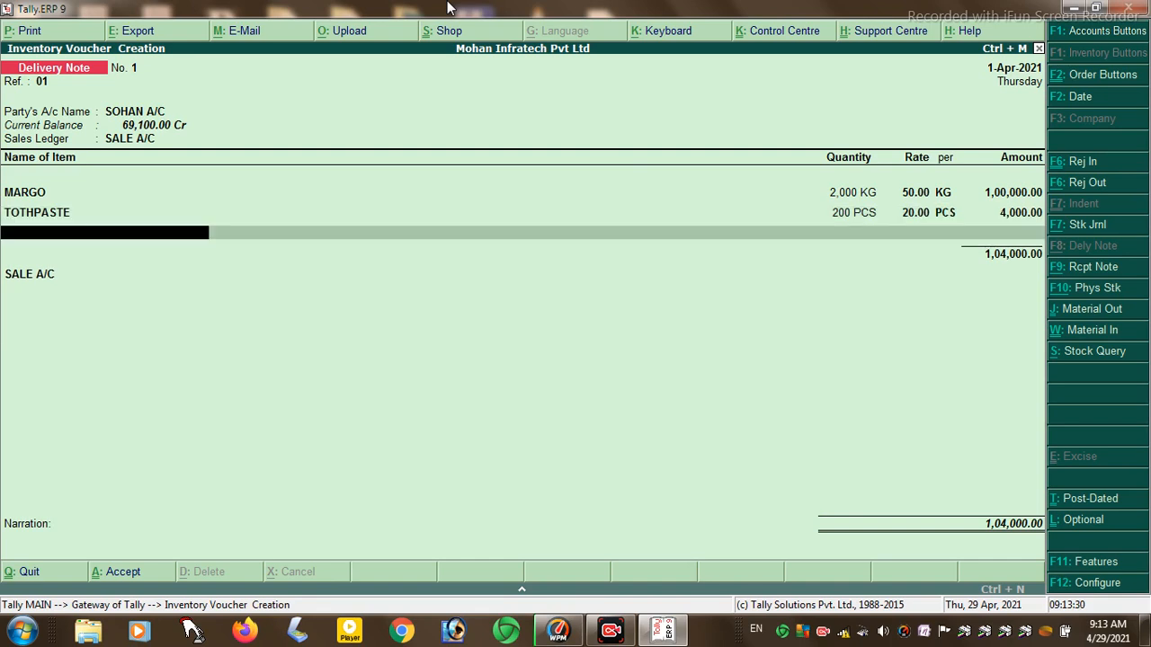
key(Return)
key(Return)
key(Return)
key(Return)
key(Return)
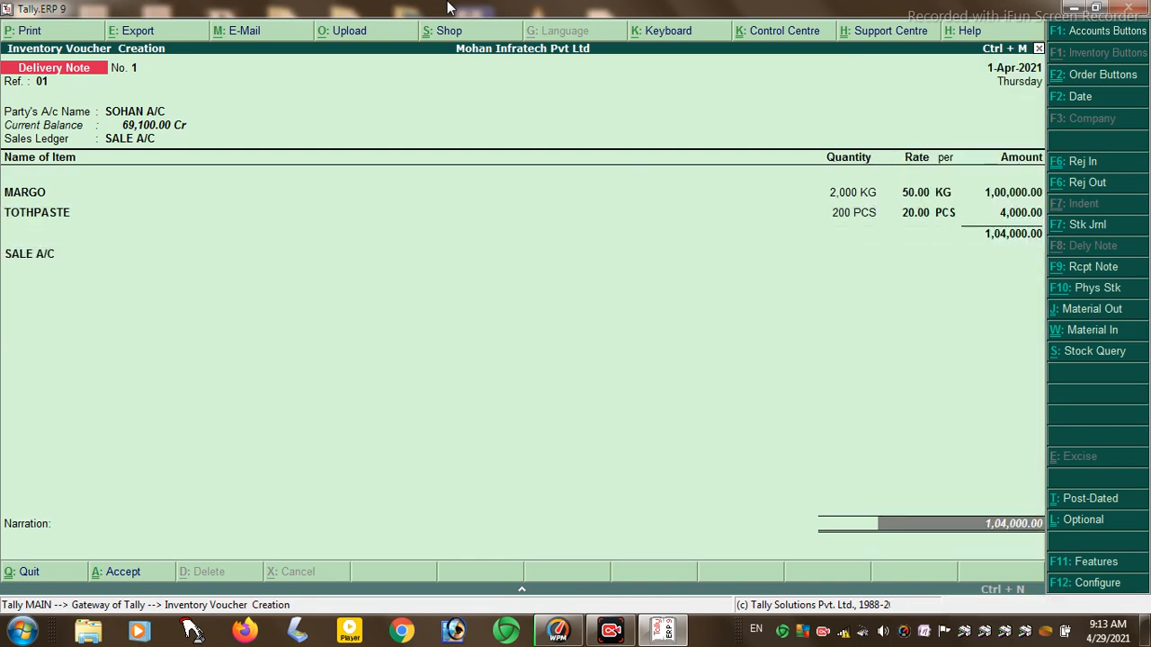
key(Return)
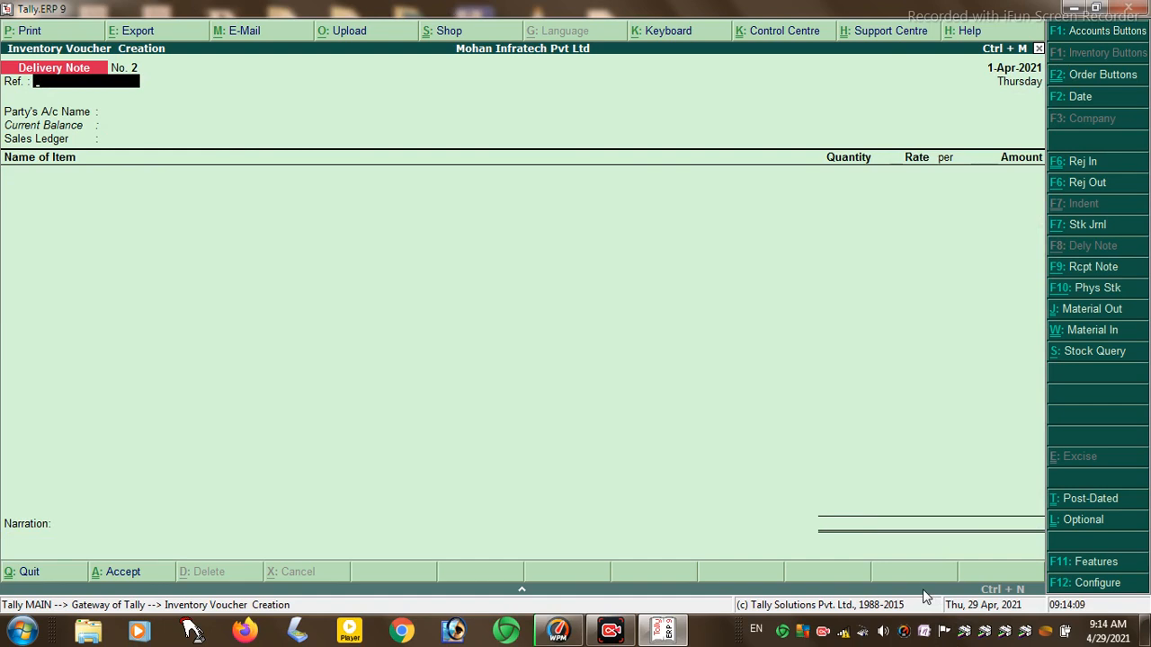
click(1081, 268)
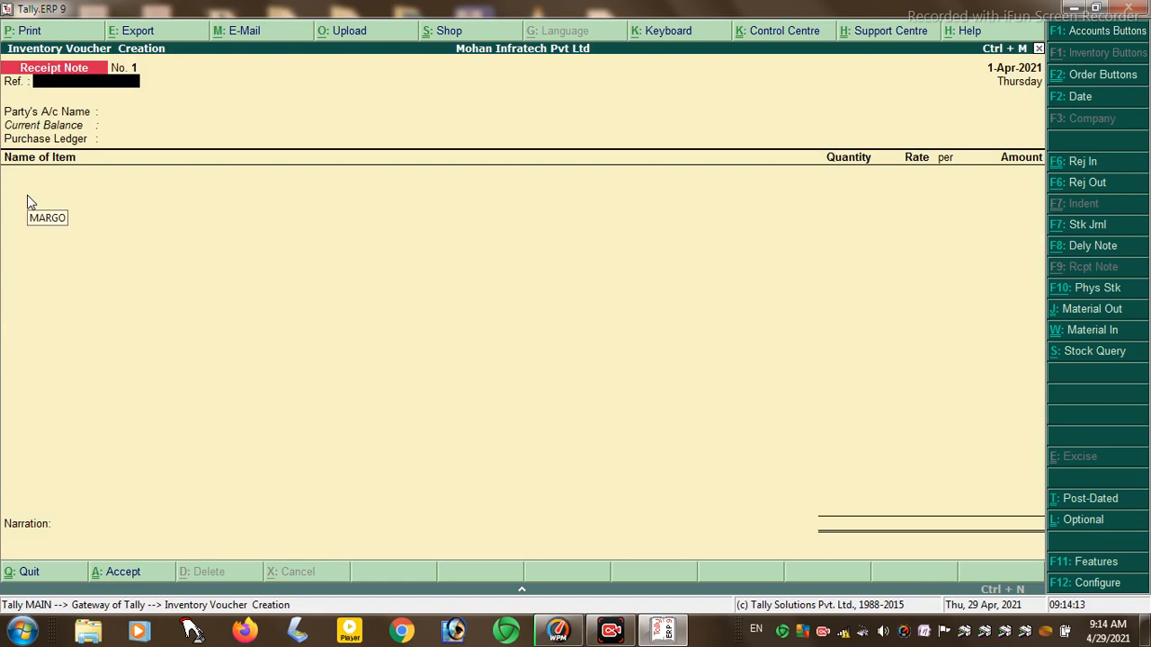
- Enter reference 01, choose the supplier's account, and set dealer type Not Applicable
text(01)
key(Return)
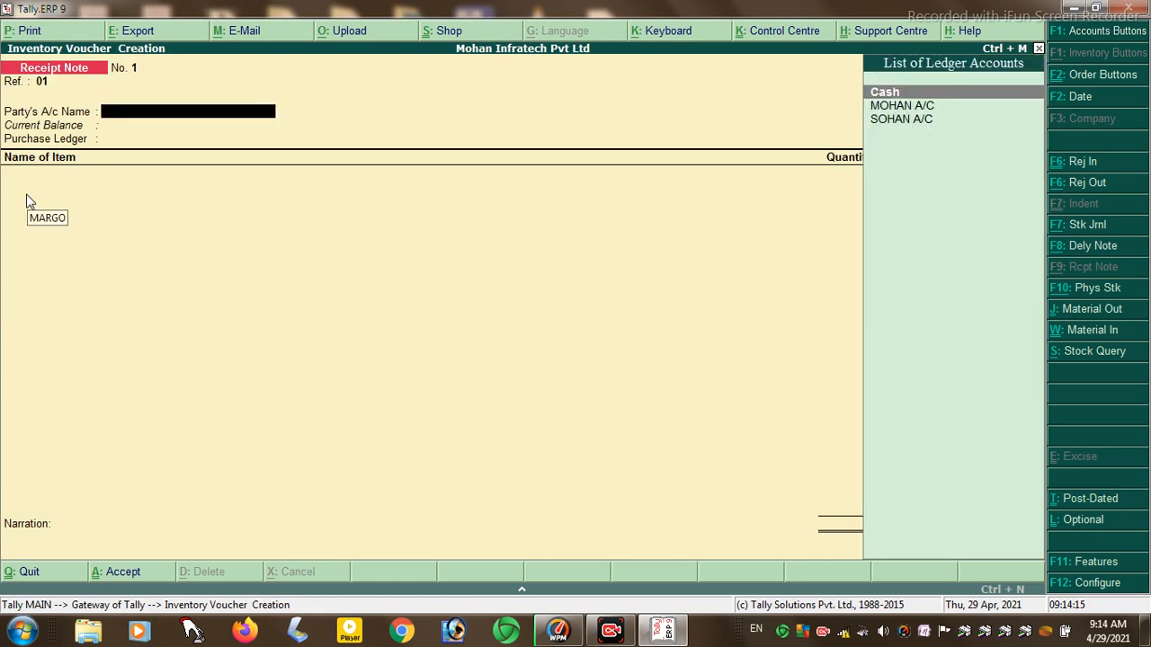
key(Down)
key(Return)
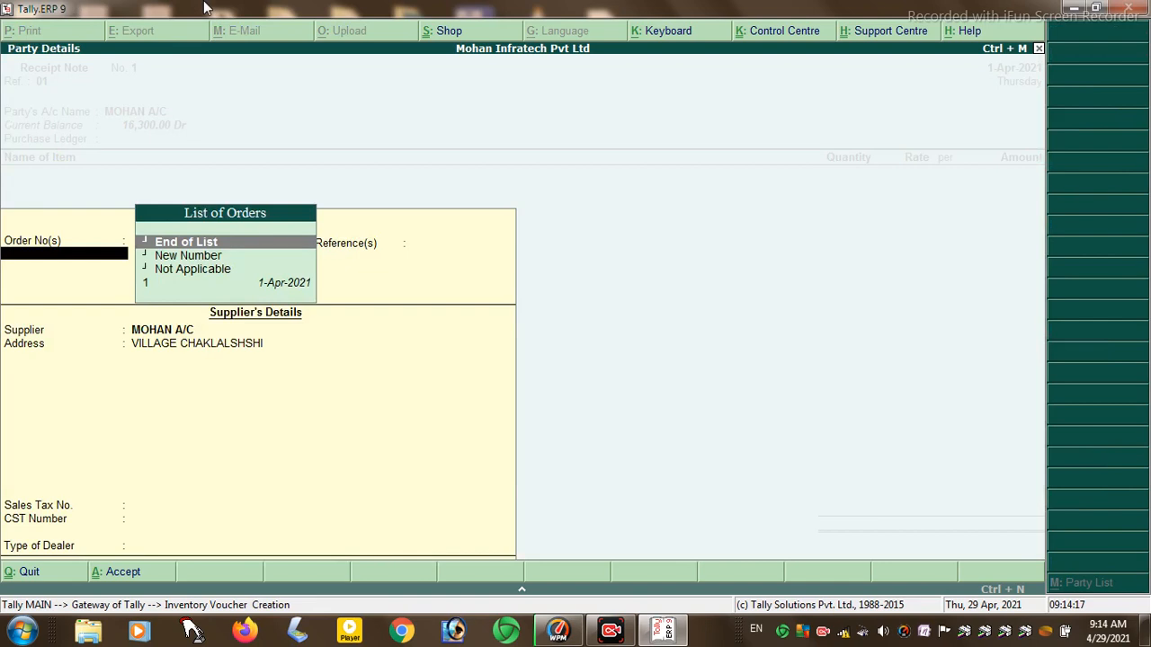
key(Return)
key(Return)
key(Return)
key(Return)
key(Return)
key(Return)
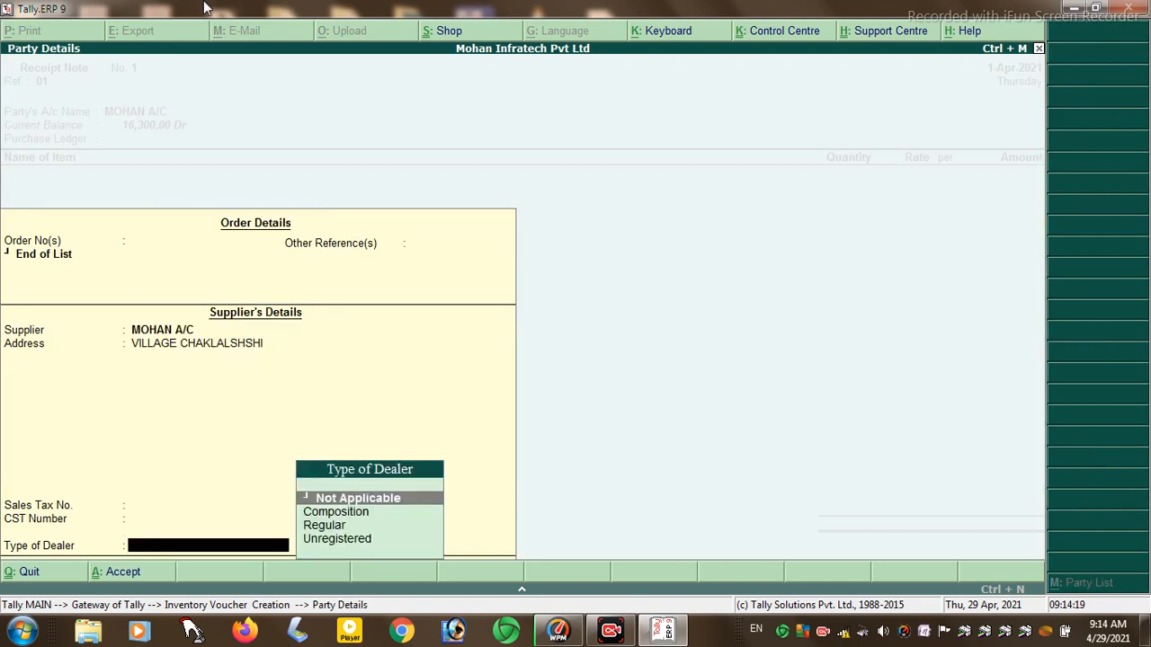
key(Return)
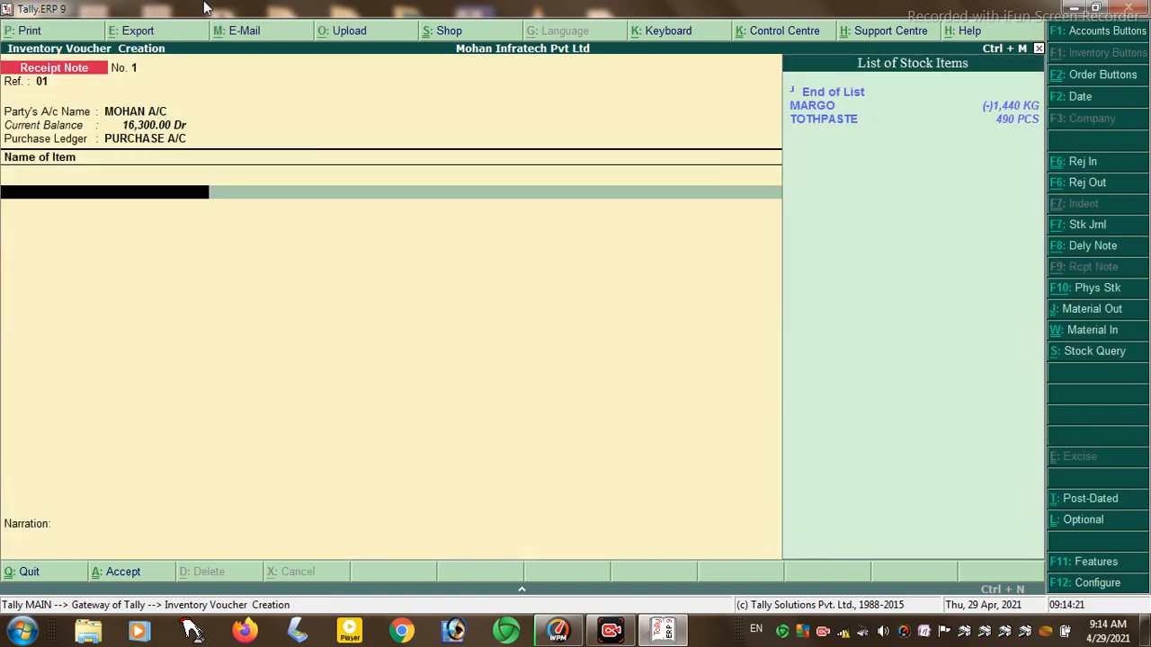
- Add 200 KG of MARGO at 50 with new order number 1
key(Down)
key(Return)
key(Return)
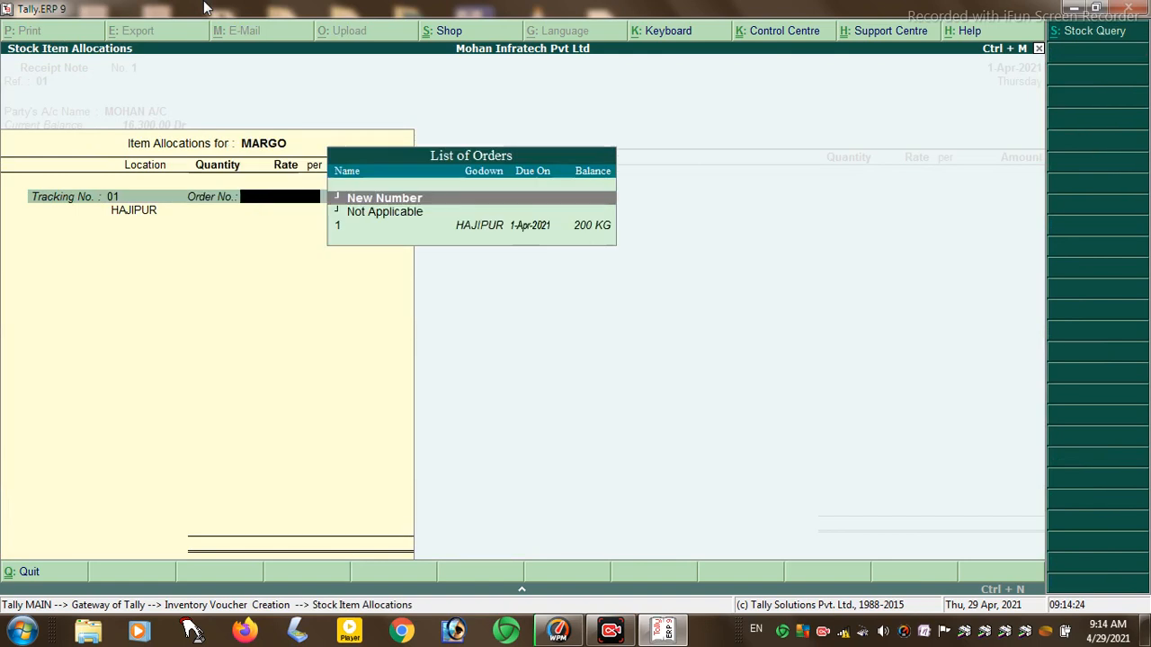
key(Return)
text(1)
key(Return)
key(Return)
key(Return)
key(Return)
key(Return)
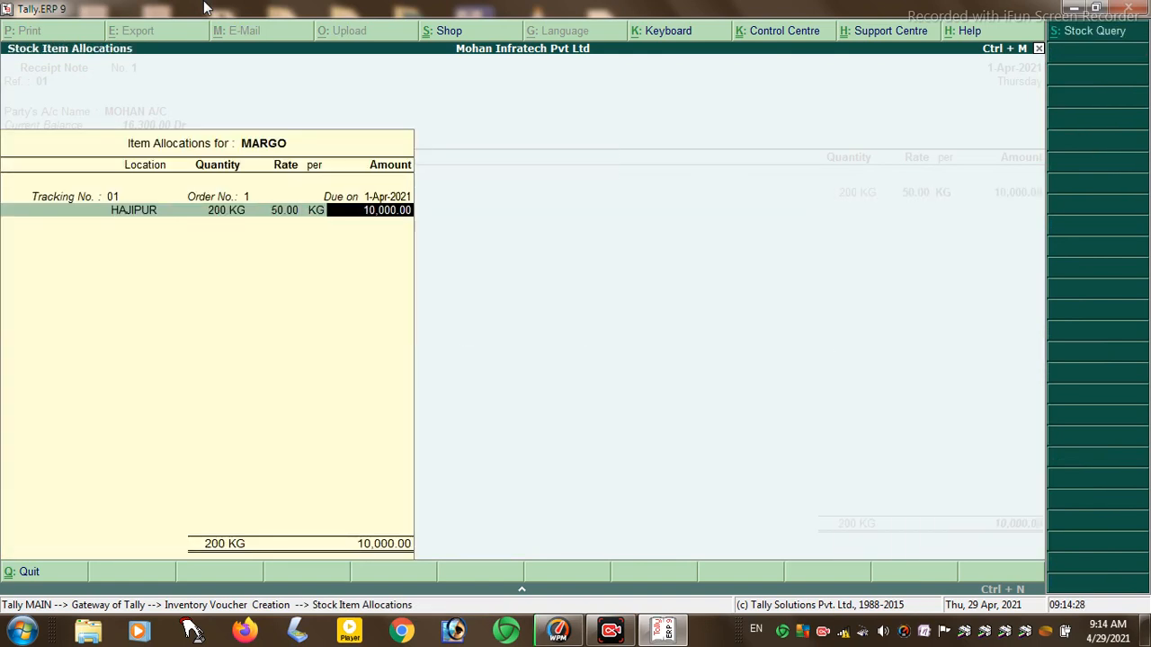
key(Return)
key(Return)
key(Return)
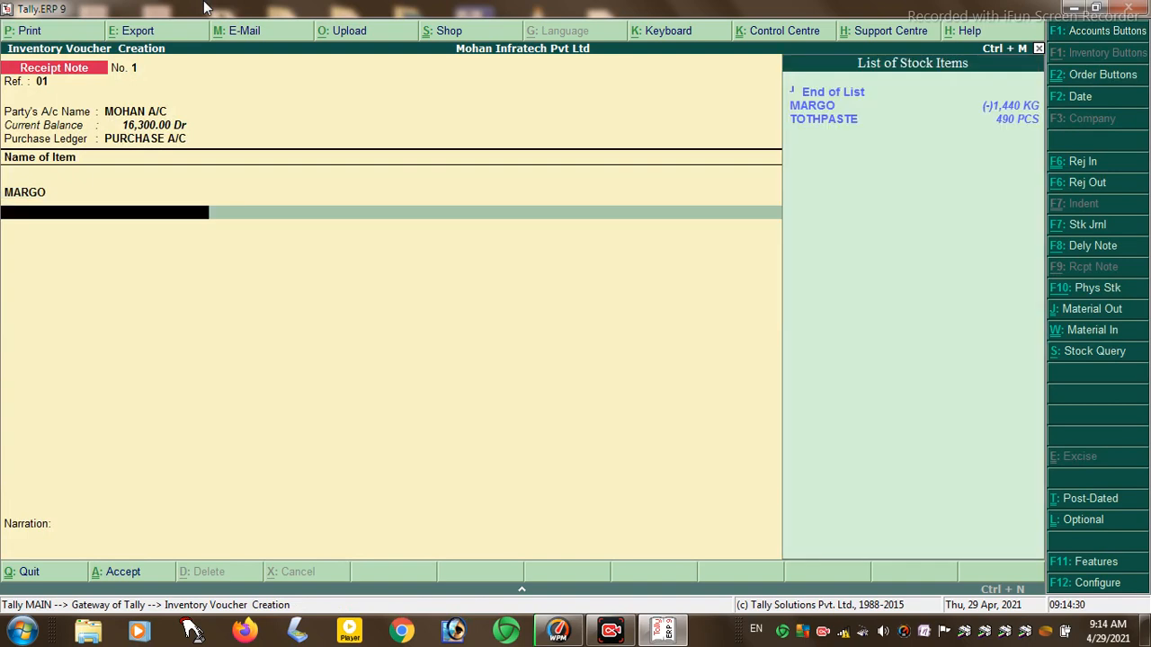
- Add 500 PCS of TOTHPASTE at 20 and save Receipt Note No. 1 for 20,000.00
key(Down)
key(Down)
key(Return)
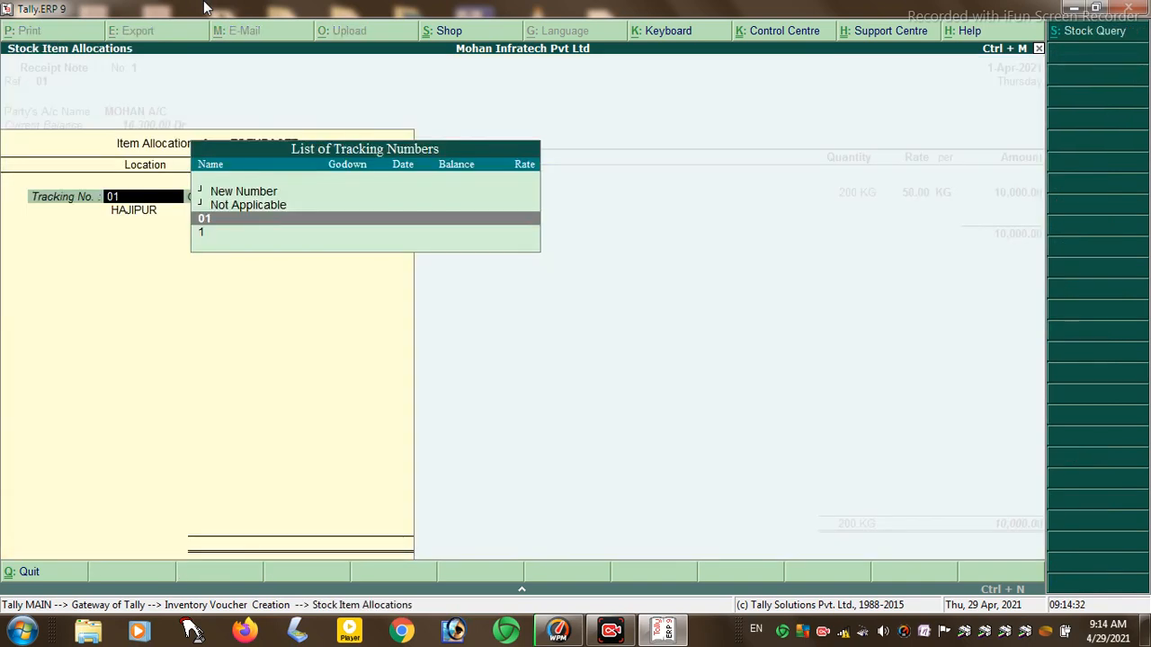
key(Return)
key(Return)
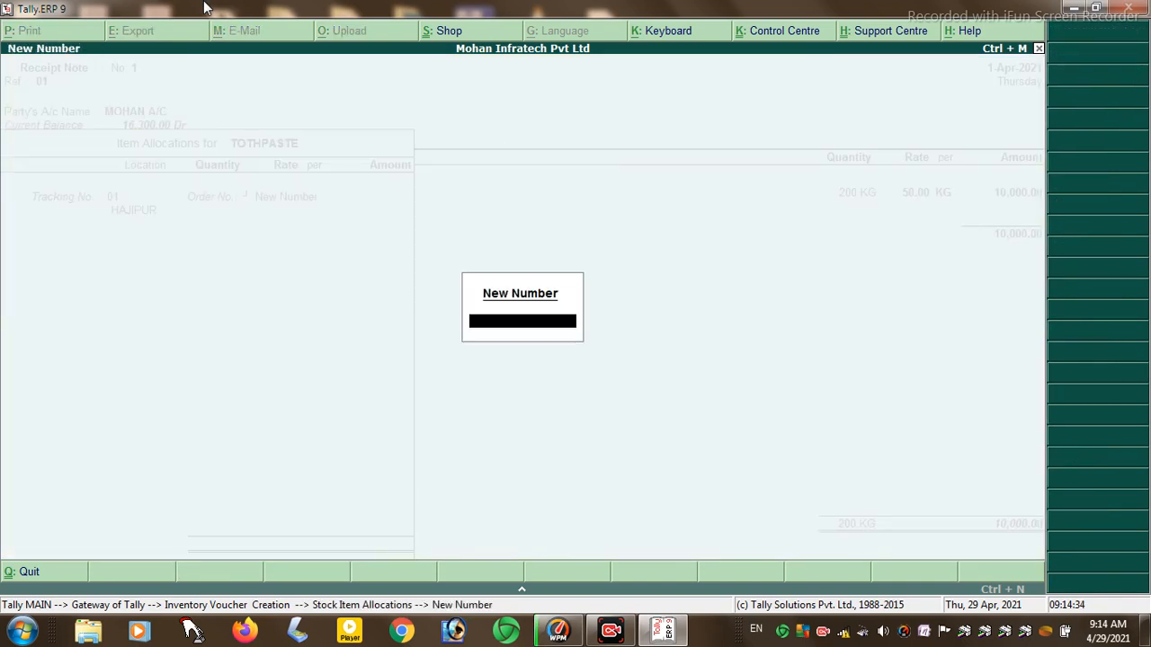
text(1)
key(Return)
key(Return)
key(Return)
key(Return)
key(Return)
key(Return)
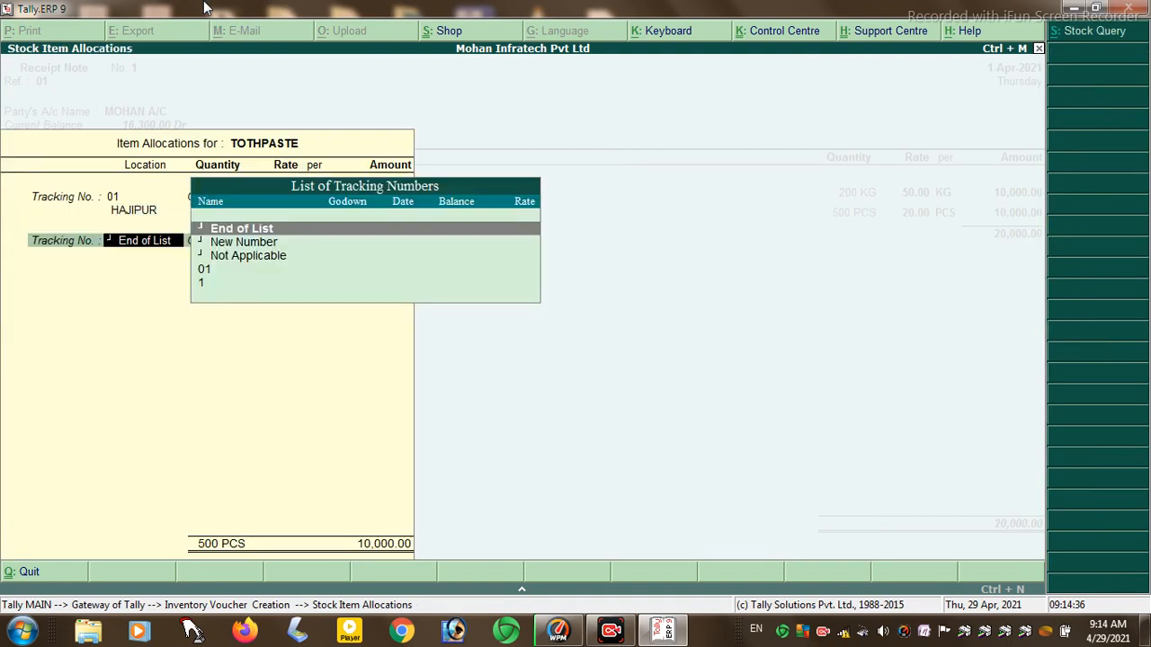
key(Return)
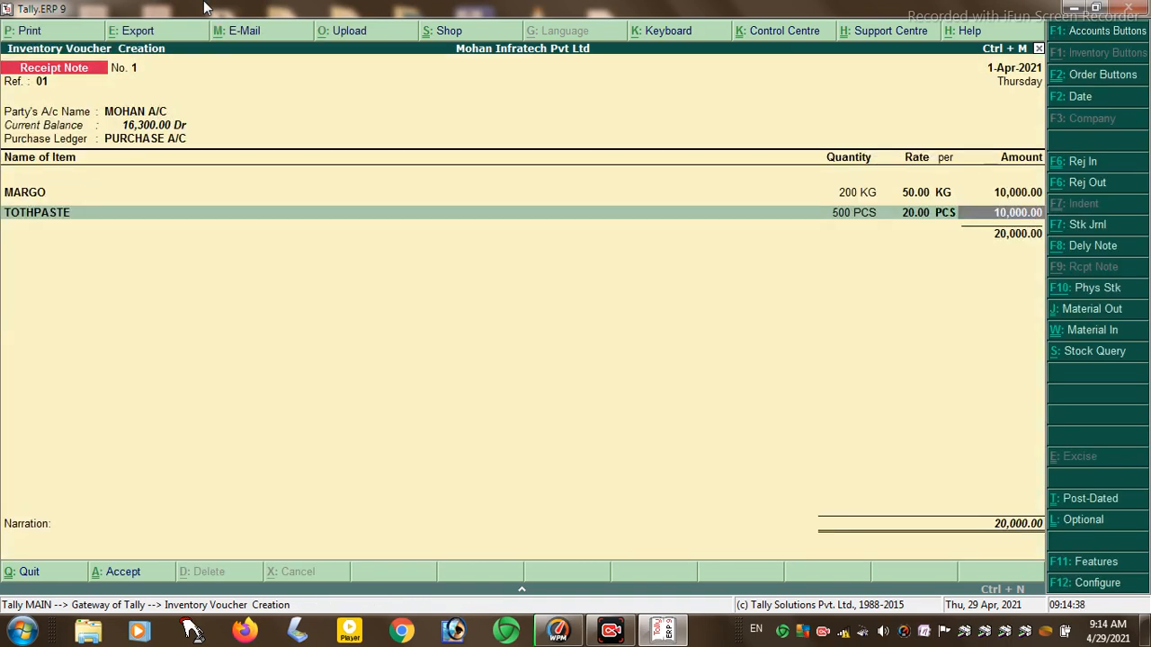
key(Return)
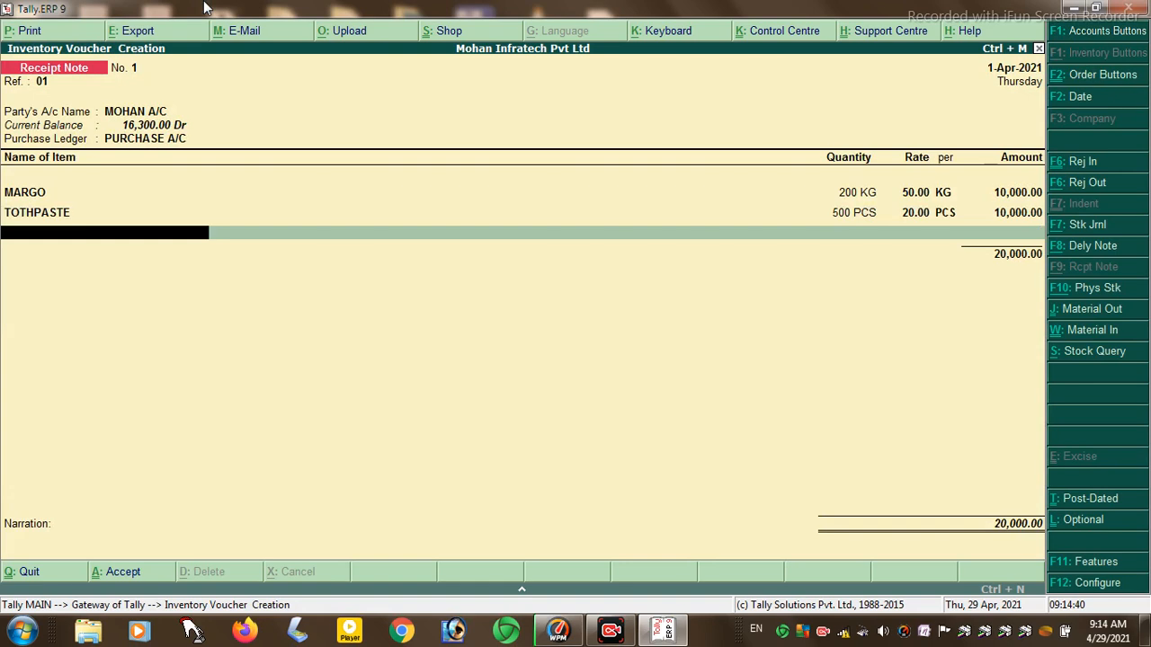
key(Return)
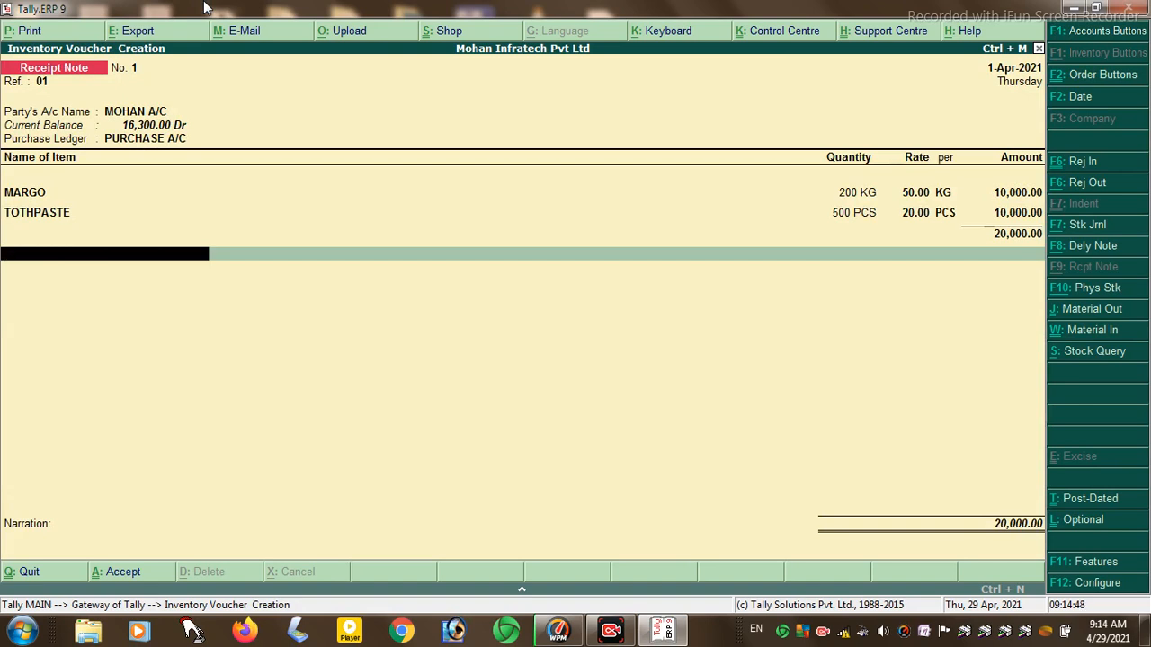
key(Return)
key(Return)
key(Return)
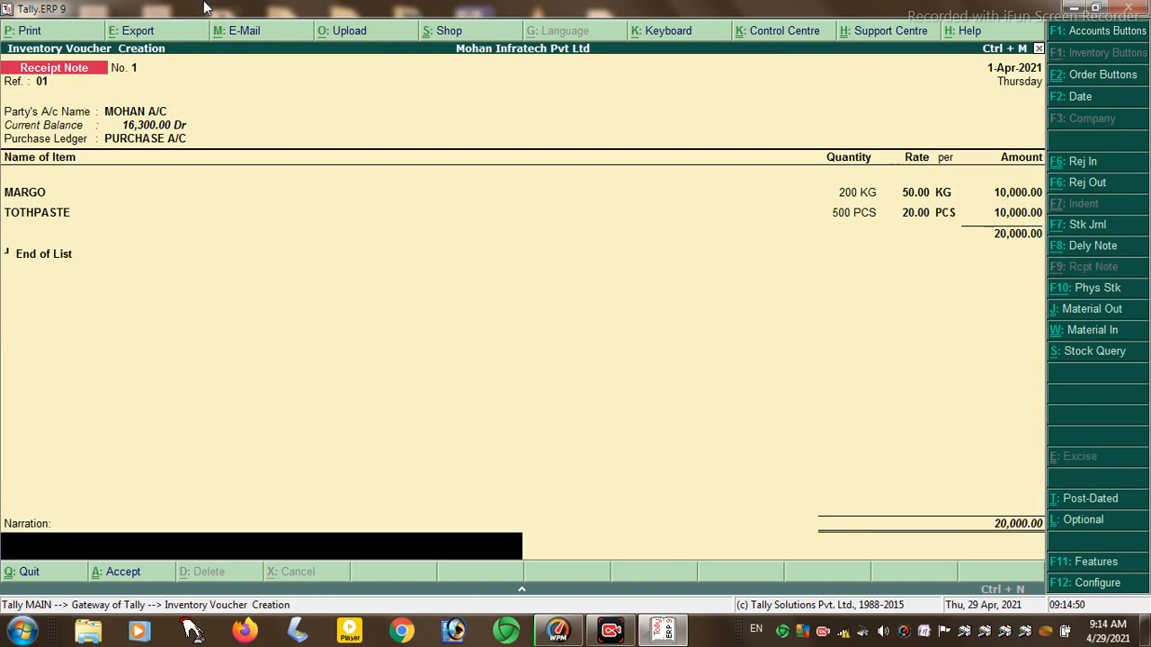
key(Return)
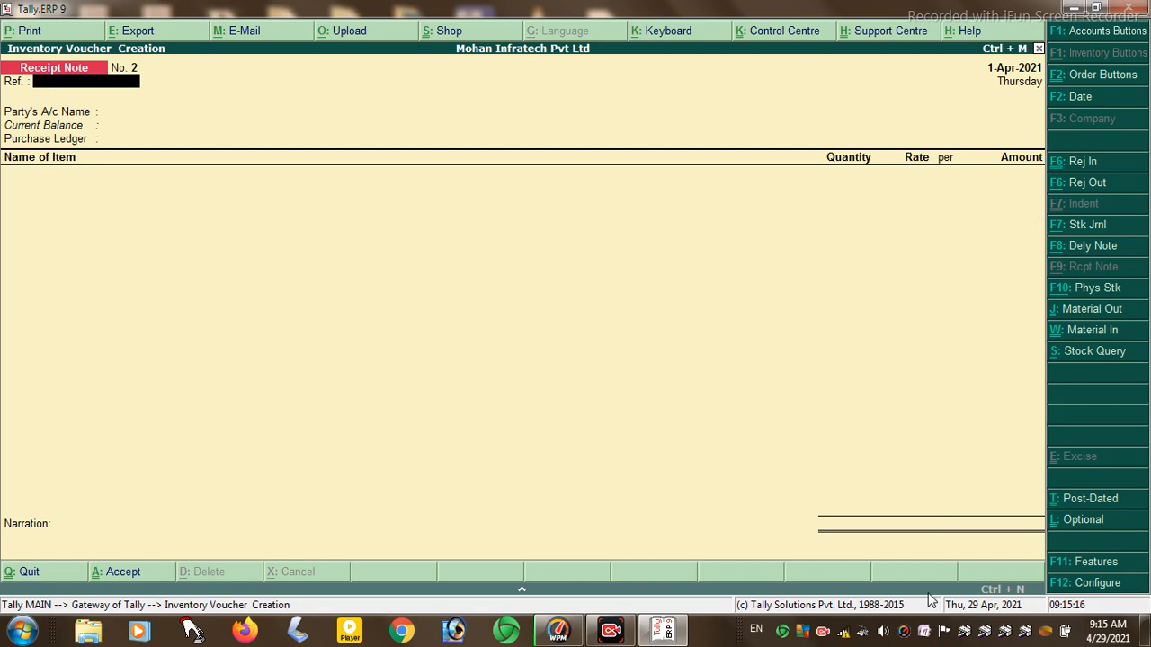
- Begin a Rejections In voucher with the party's ledger selected
click(1080, 166)
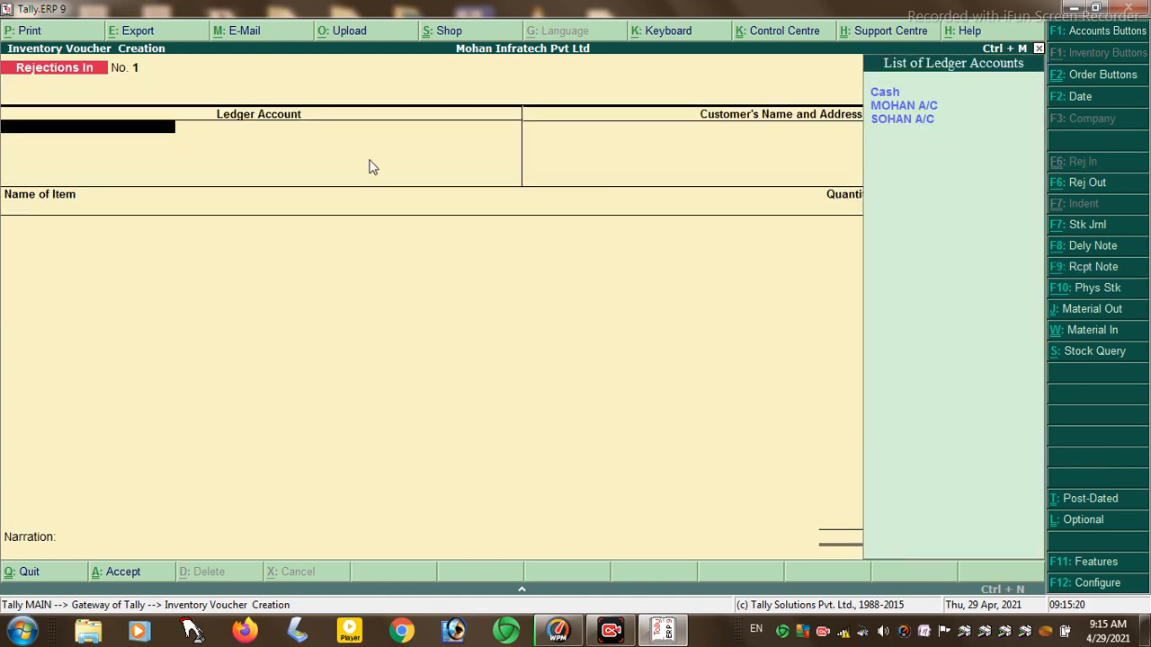
key(Down)
key(Down)
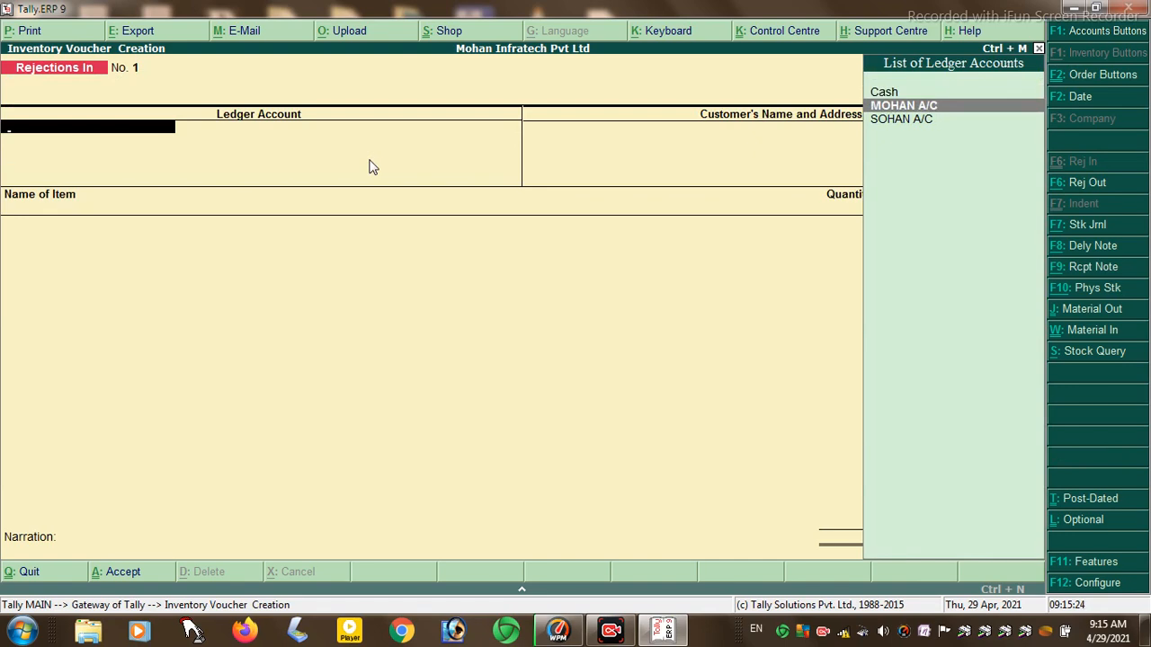
key(Return)
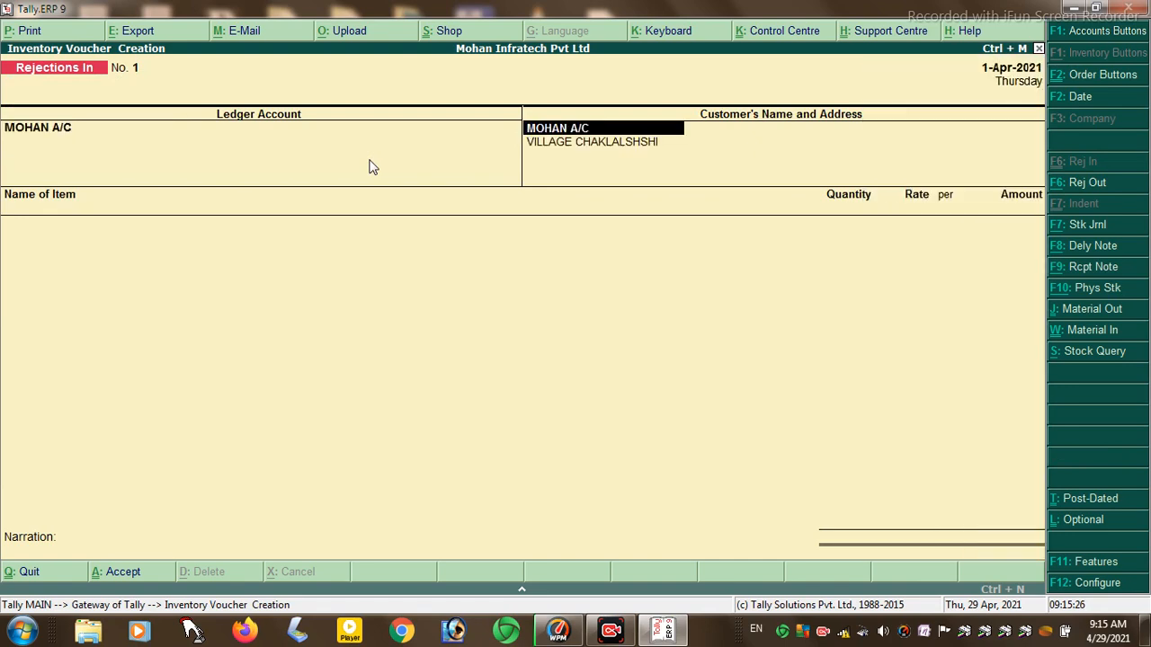
key(Return)
key(Return)
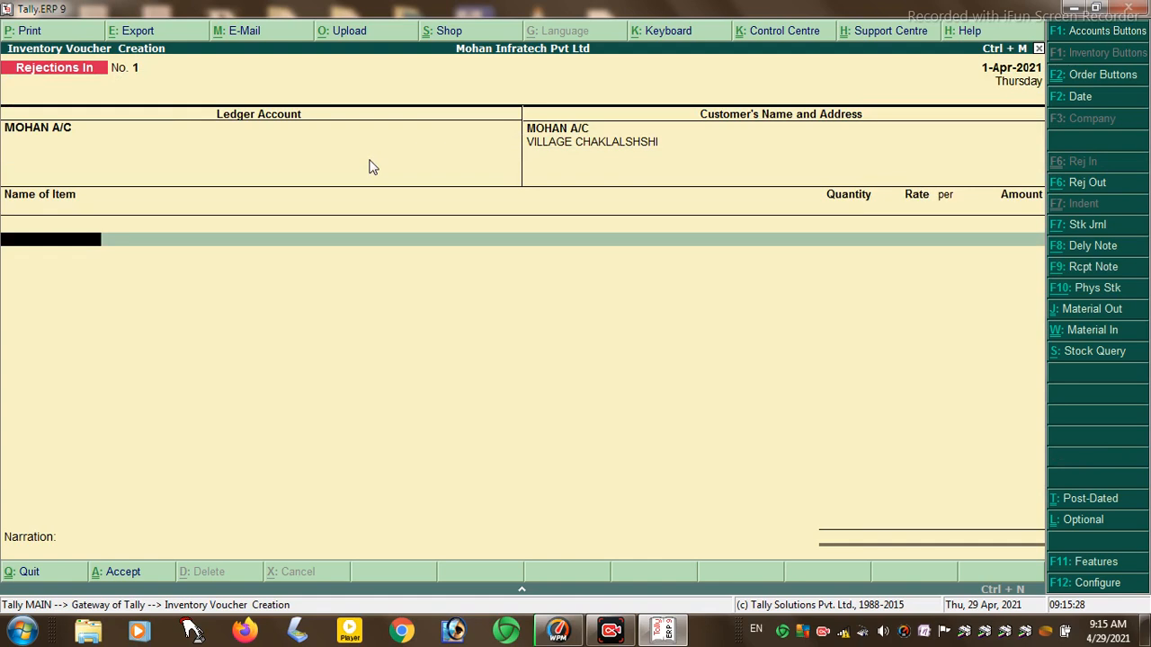
- Reject 20 KG of MARGO at 50.00 from HAJIPUR, tracking 1, and save for 1,000.00
key(Return)
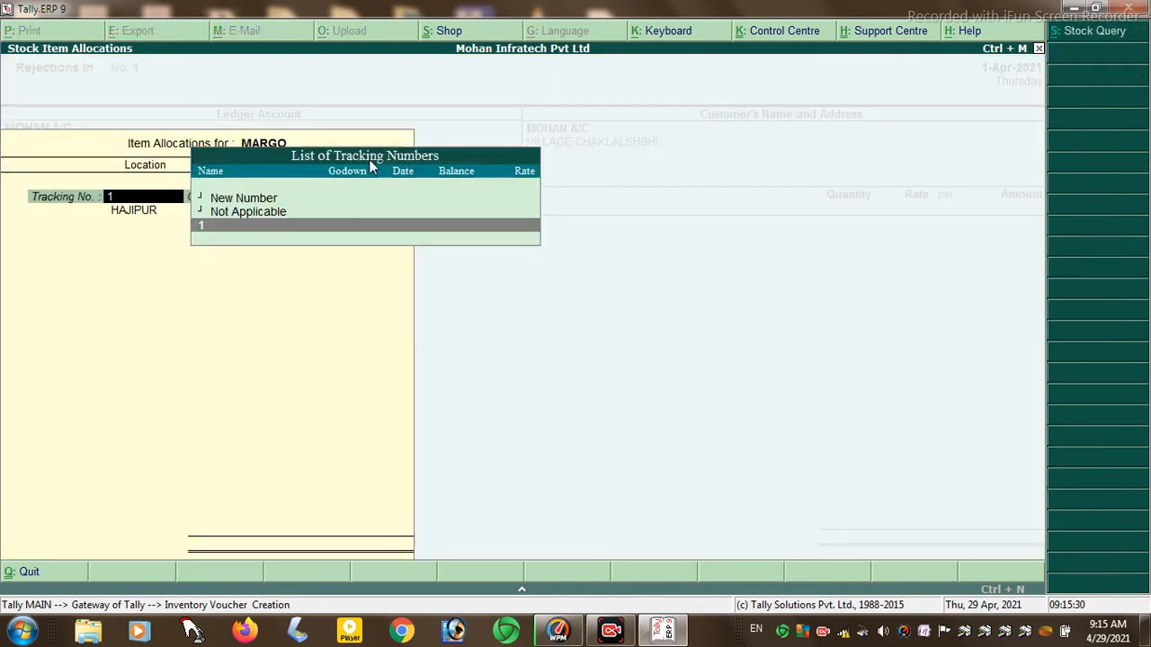
key(Return)
key(Return)
key(Return)
text(20)
key(Return)
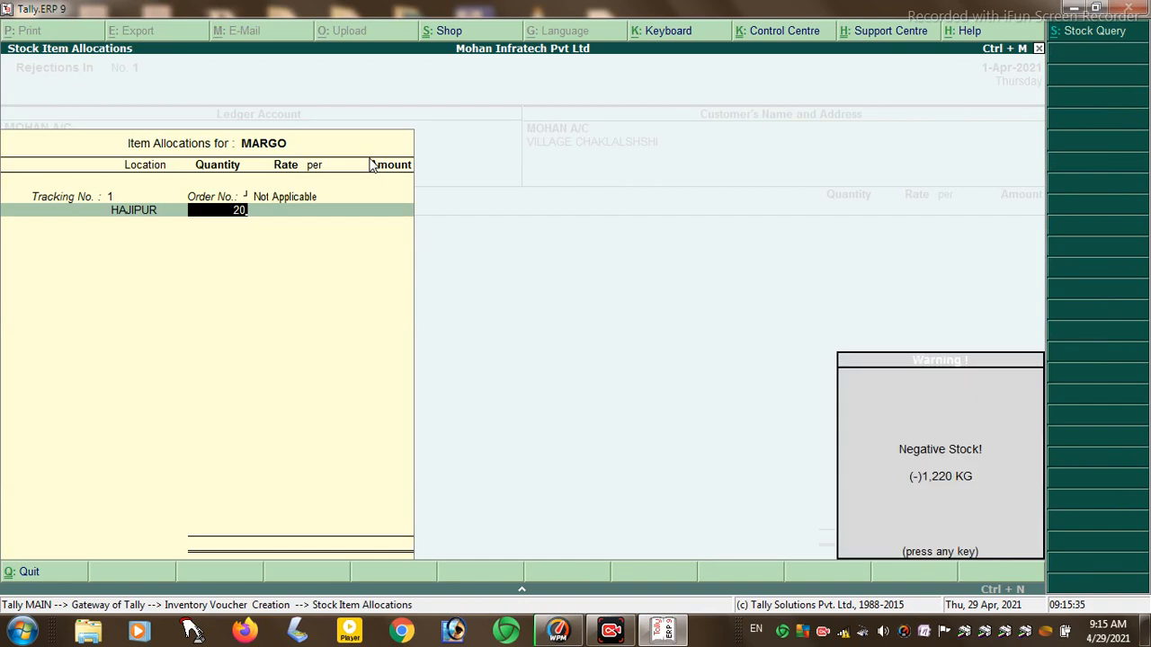
key(Return)
key(Return)
key(Return)
key(Return)
key(Return)
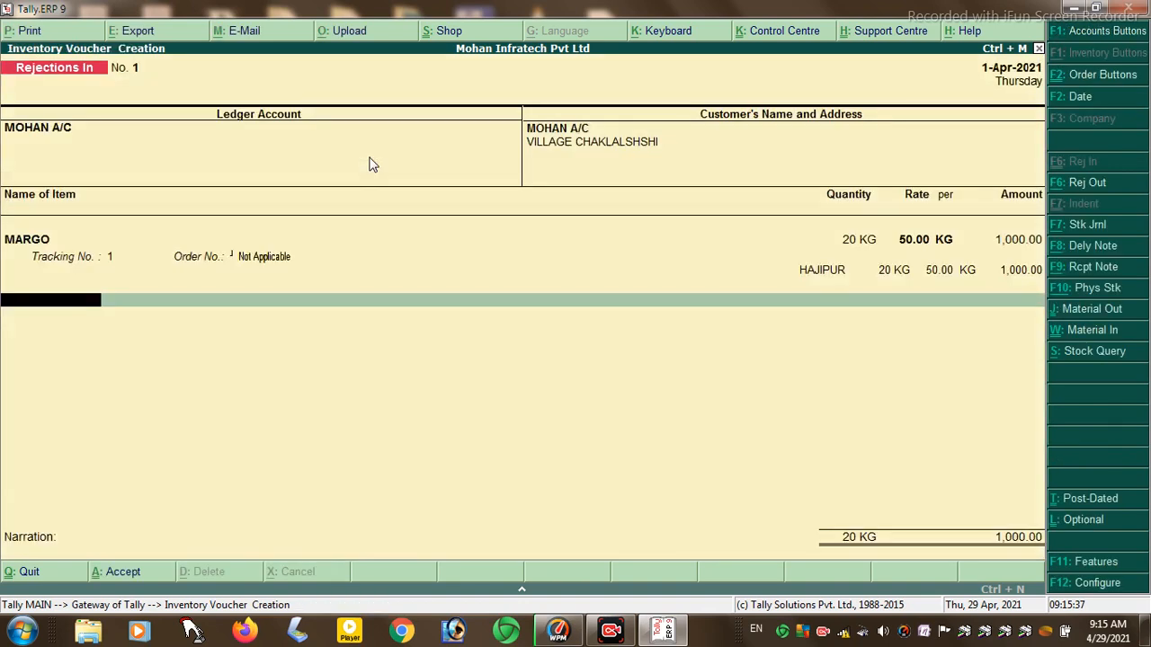
key(Return)
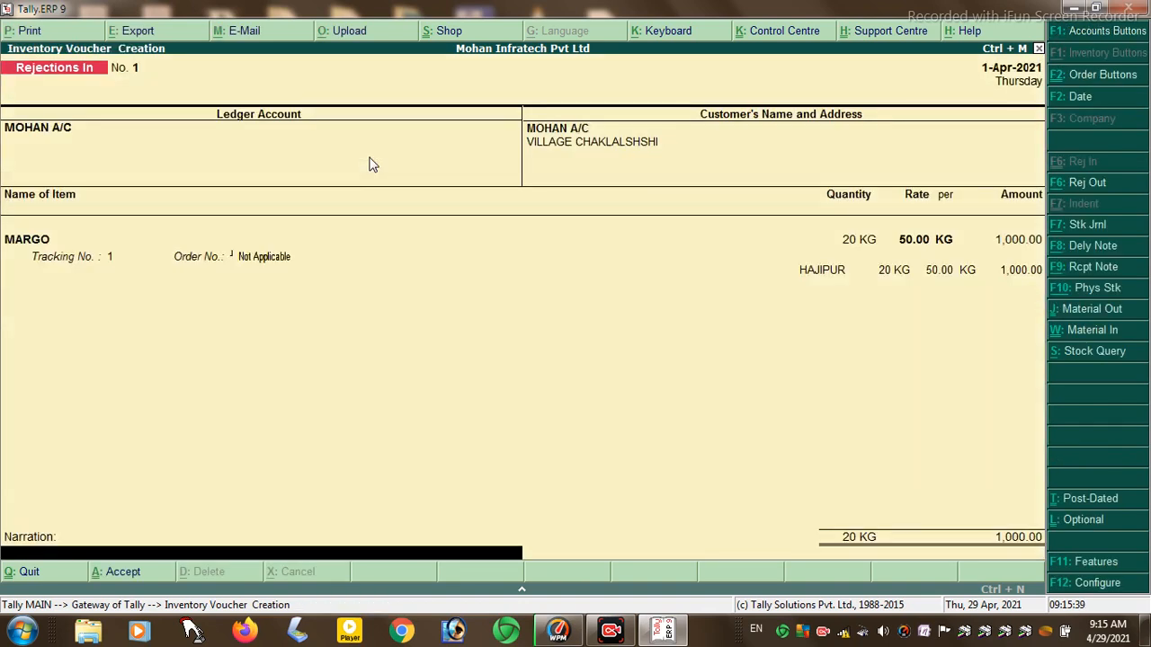
key(Return)
key(Return)
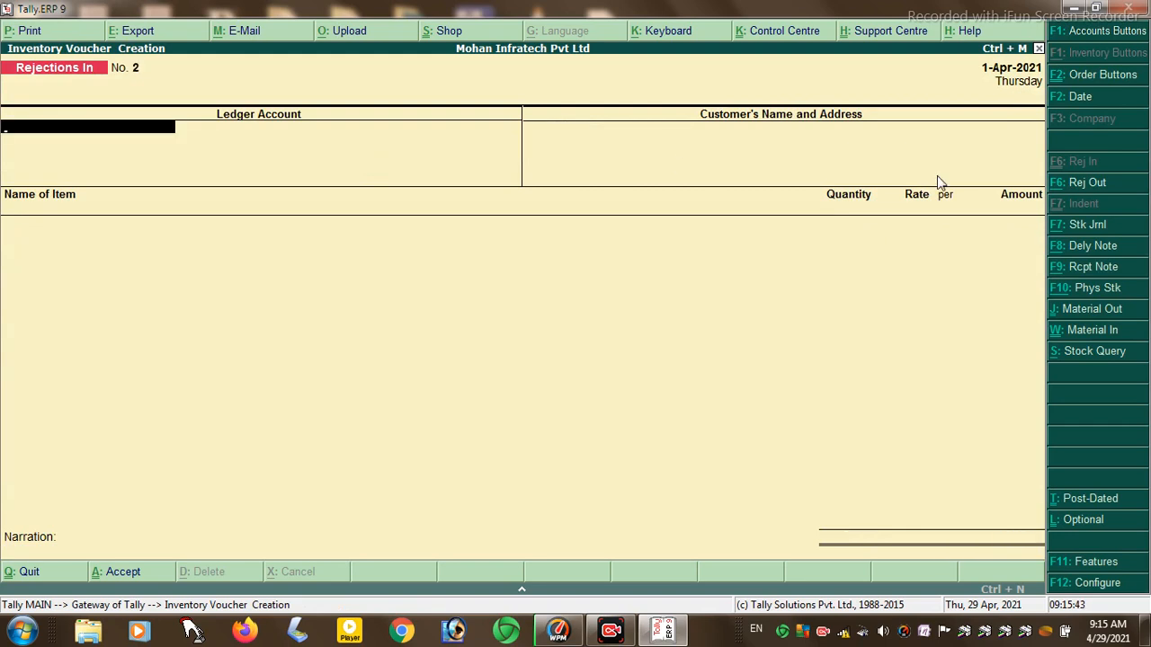
- Begin a Rejections Out voucher for the supplier ledger with TOTHPASTE, tracking number 1
click(1080, 185)
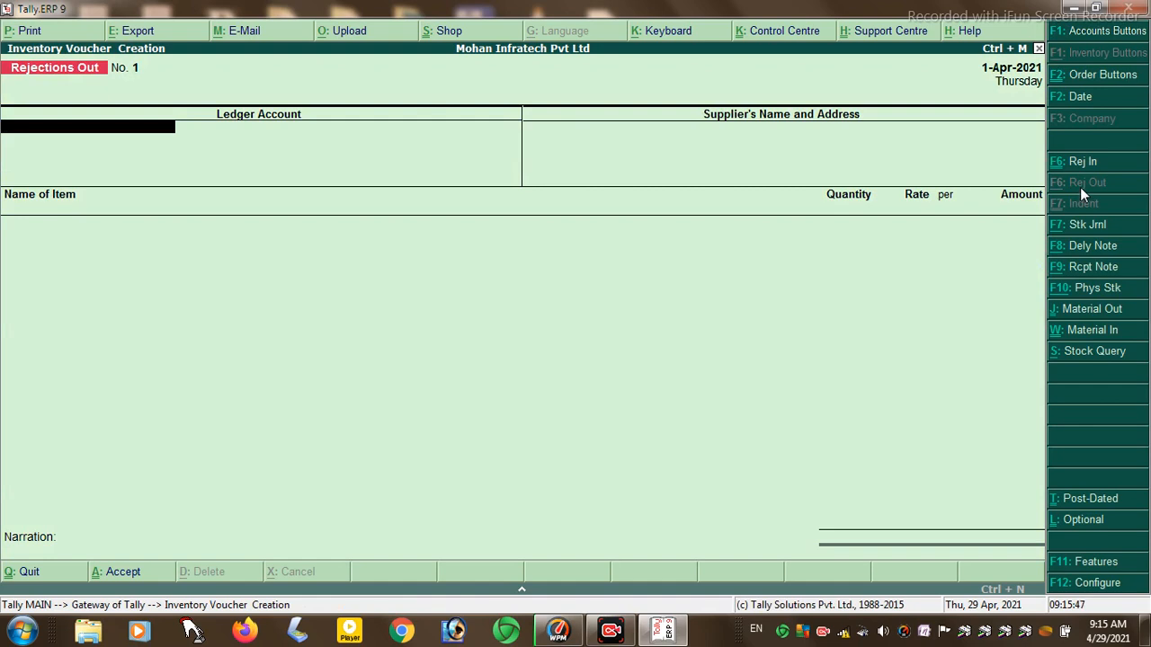
key(Down)
key(Down)
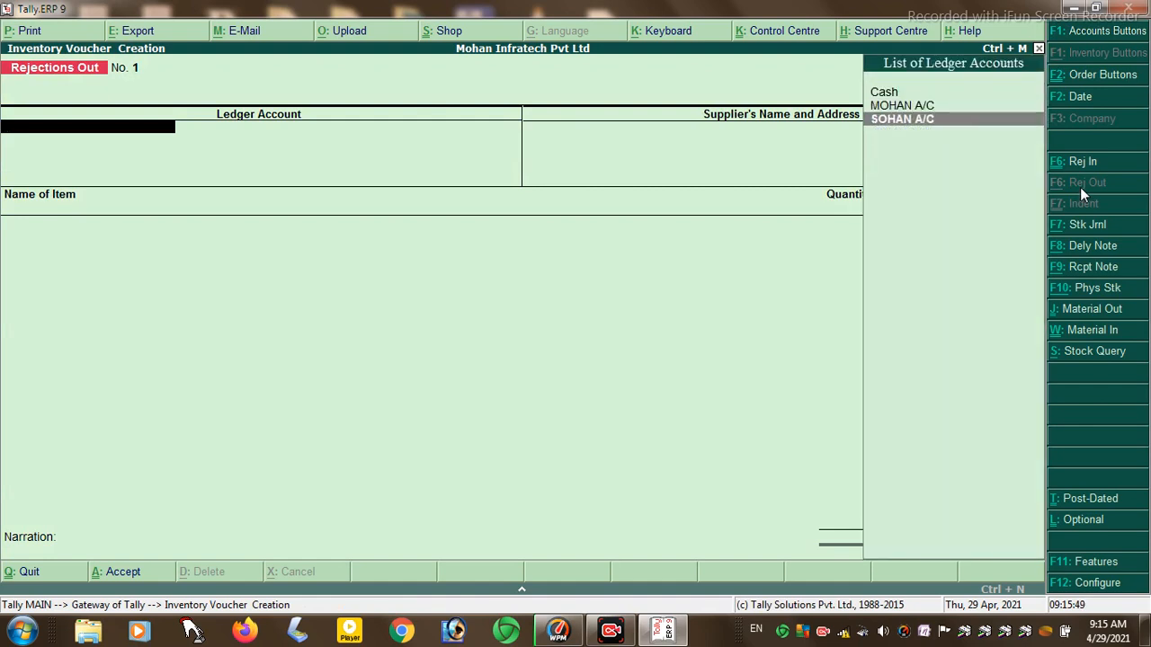
key(Return)
key(Return)
key(Return)
key(Return)
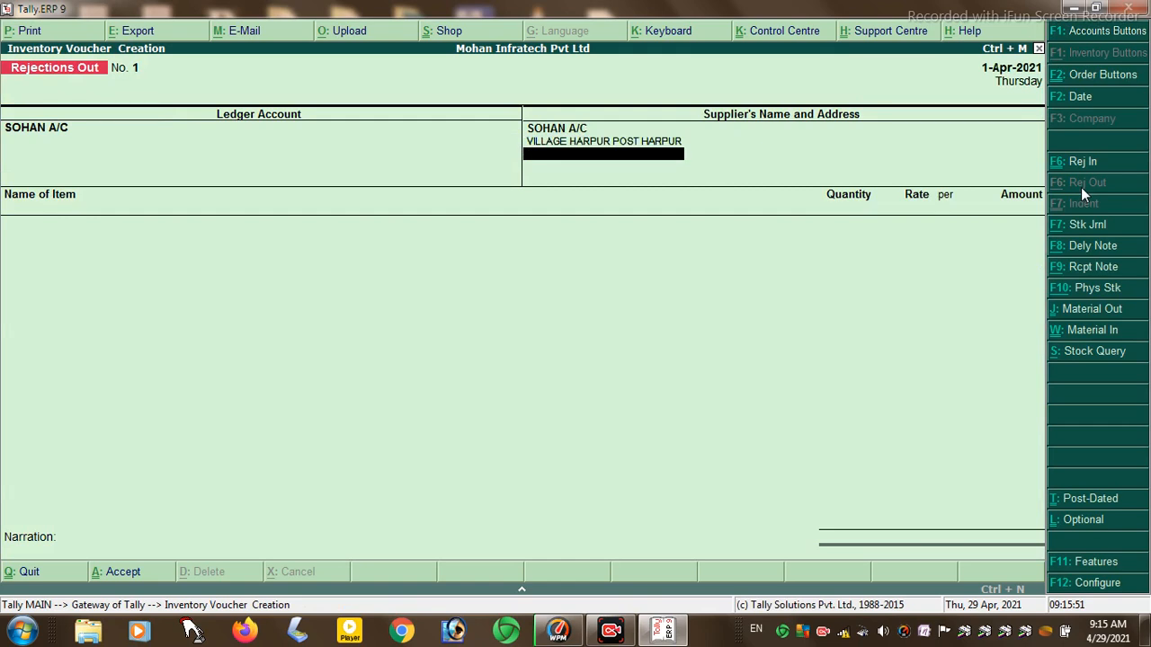
key(Down)
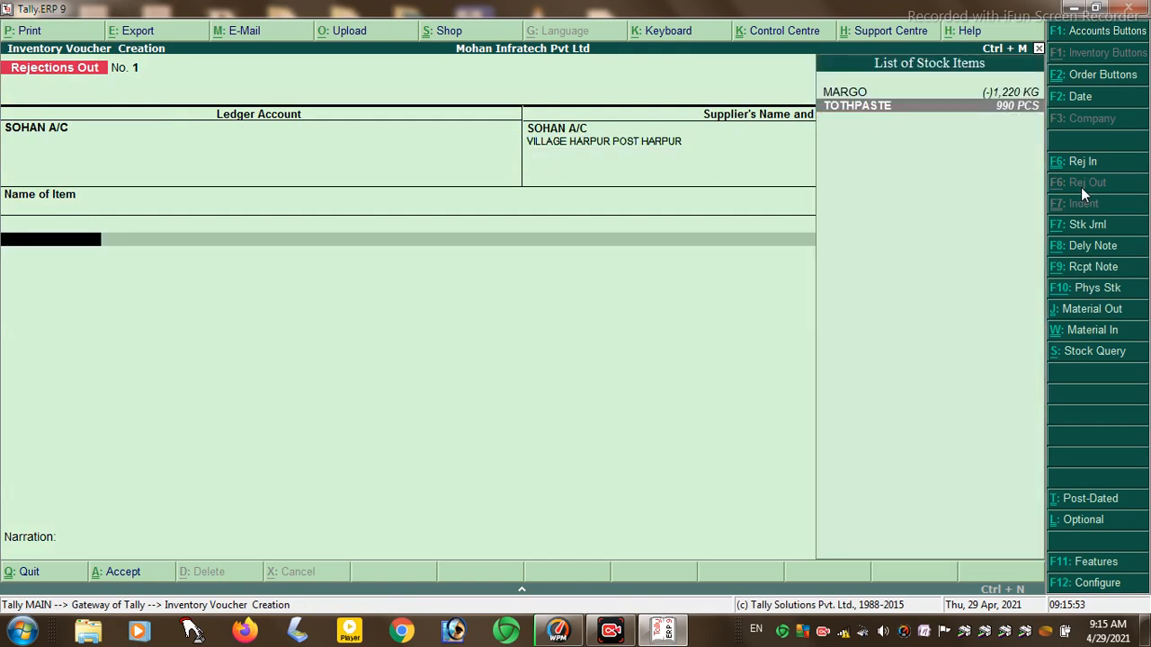
key(Return)
text(1)
key(Return)
- Return 20 PCS from HAJIPUR at 20.00, save for 400.00, and leave the blank voucher
key(Return)
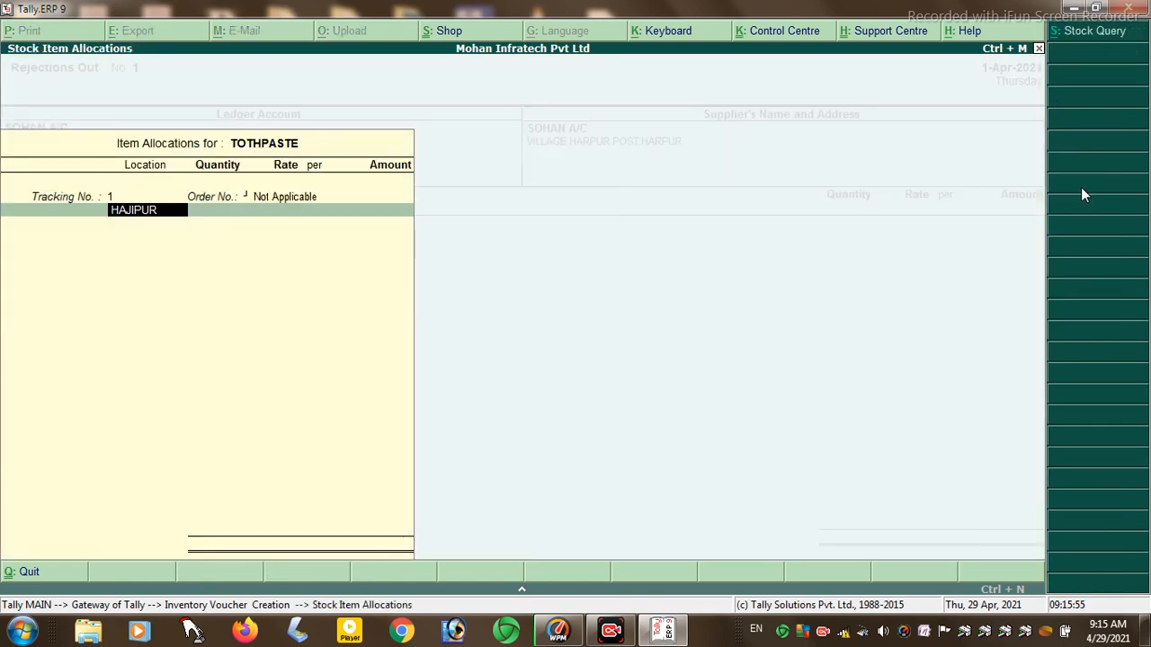
key(Return)
text(20)
key(Return)
key(Return)
key(Return)
key(Return)
key(Return)
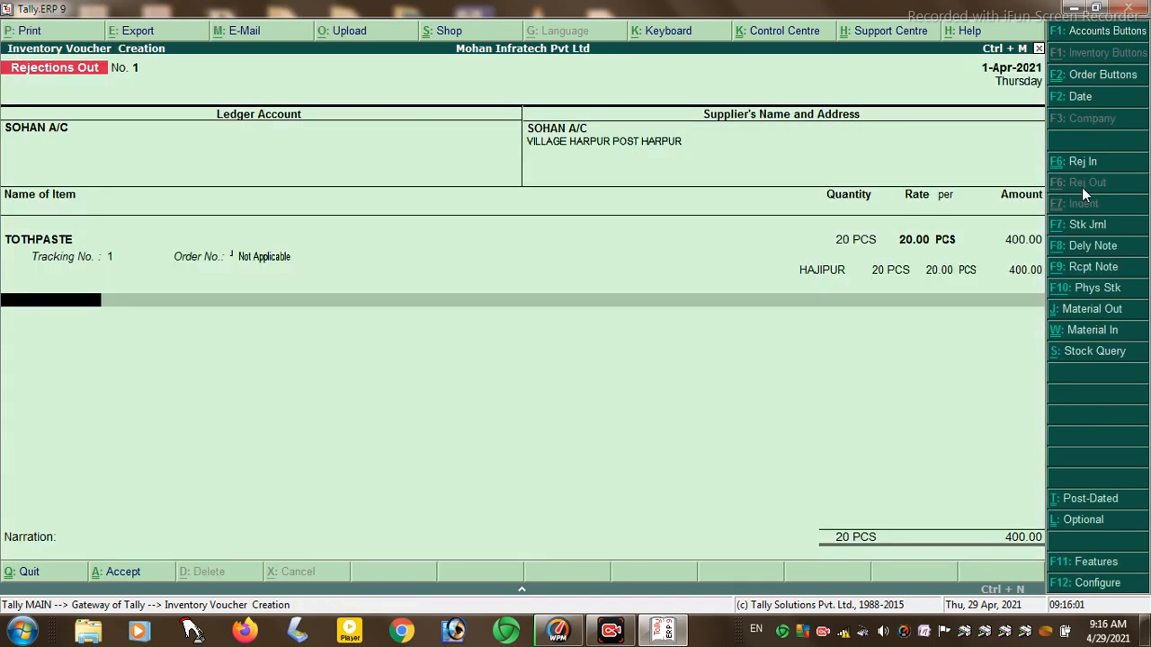
key(Return)
key(Return)
key(Return)
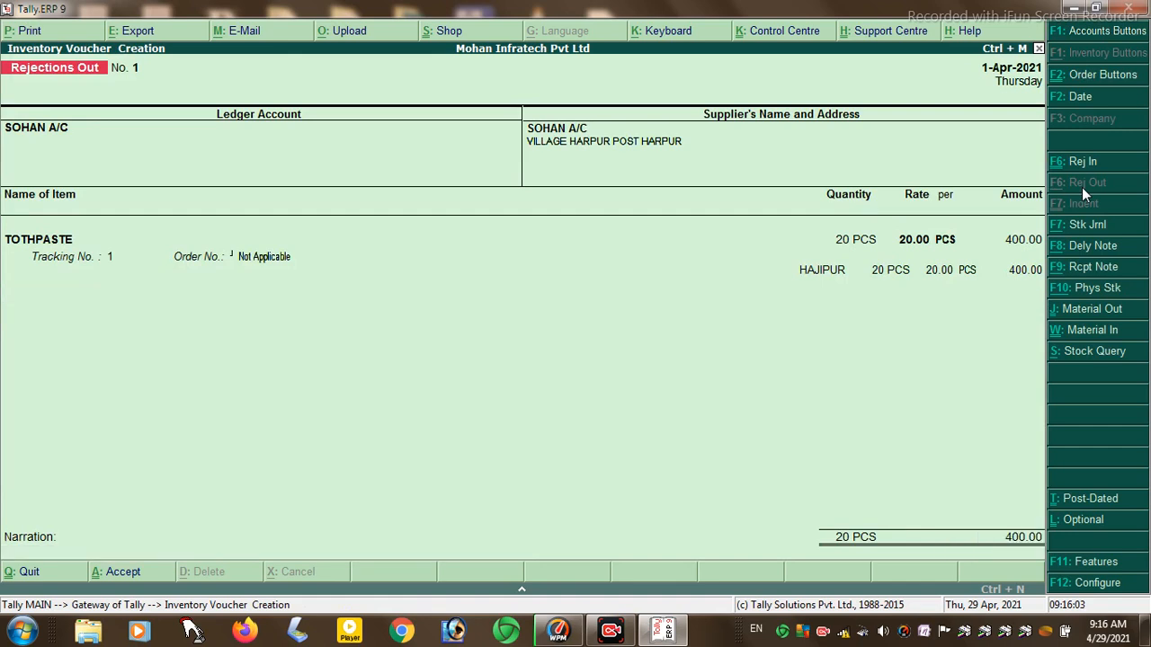
key(BackSpace)
key(Escape)
- Quit to Gateway of Tally twice and reopen Inventory Vouchers on a blank voucher
key(y)
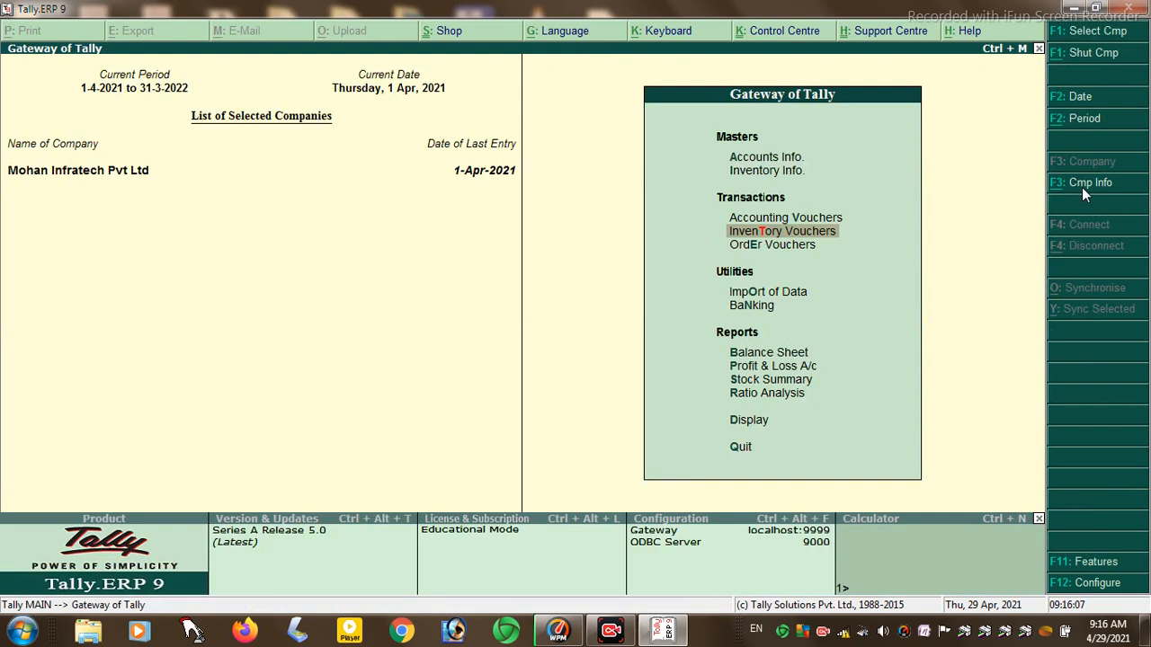
key(Return)
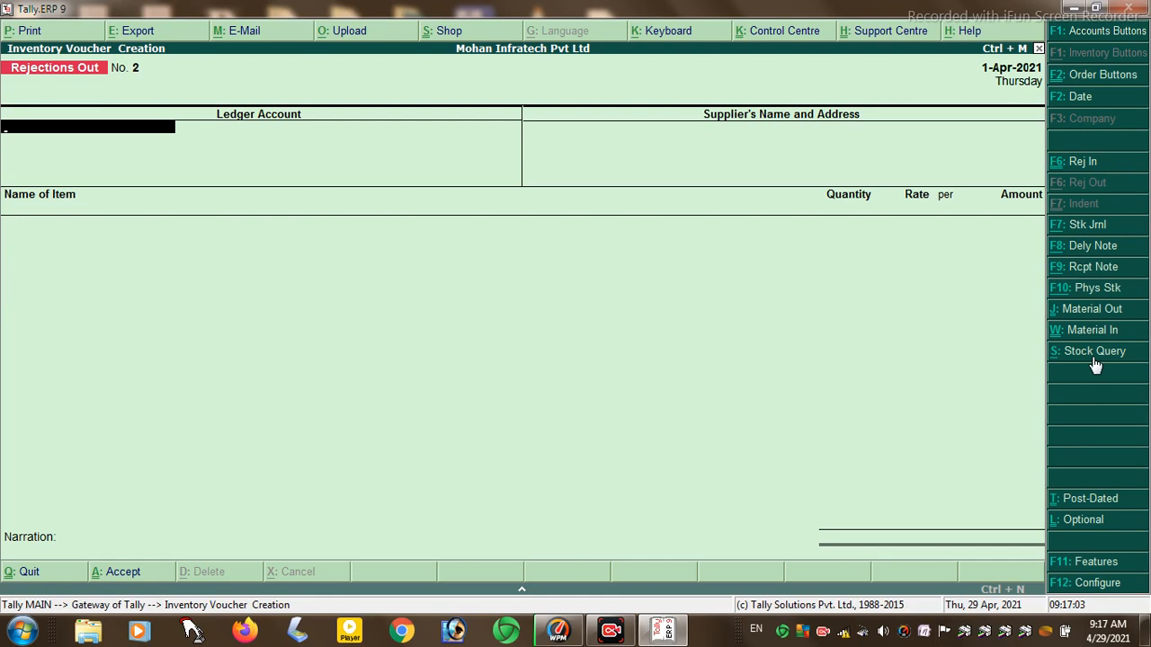
key(Escape)
key(y)
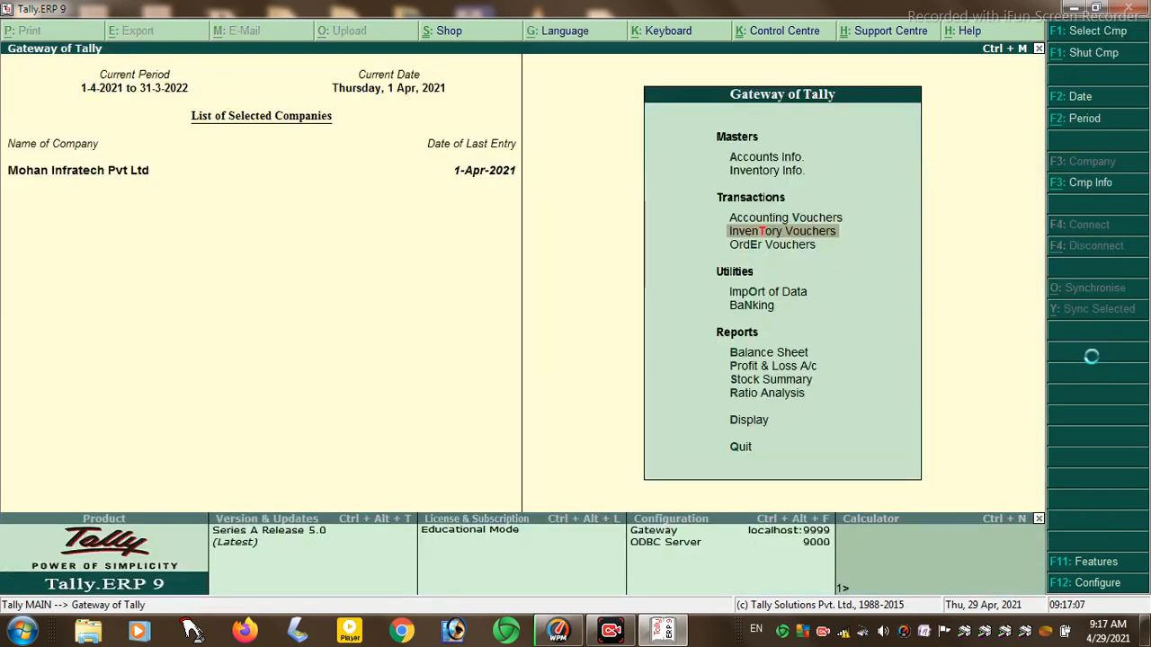
key(Return)
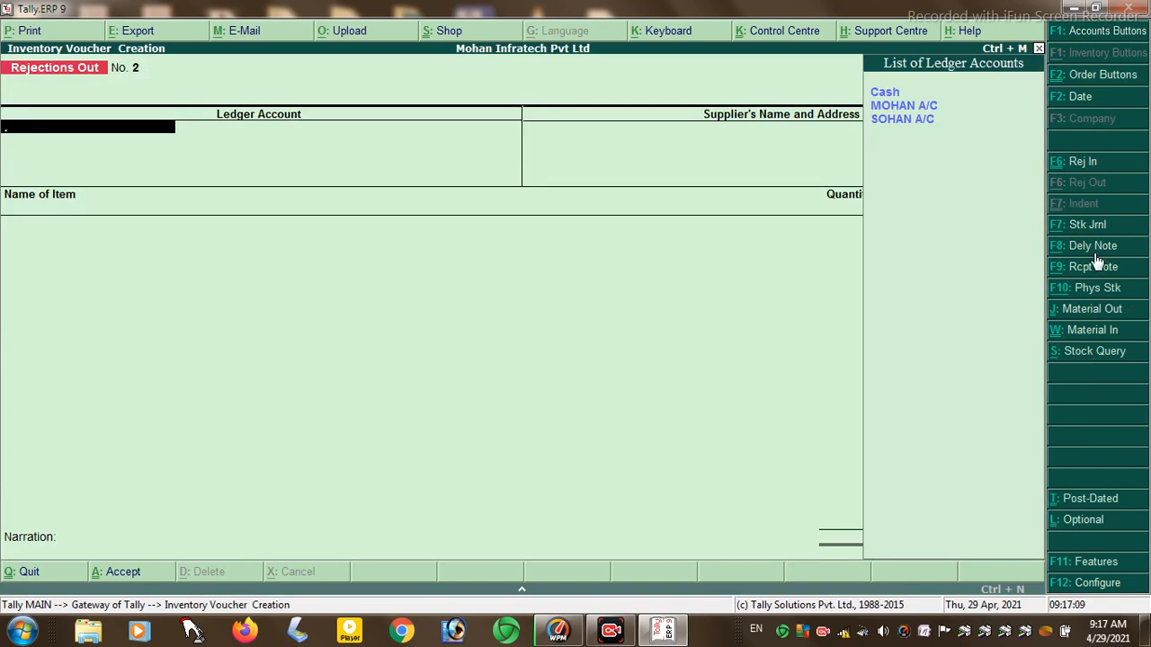
click(1091, 232)
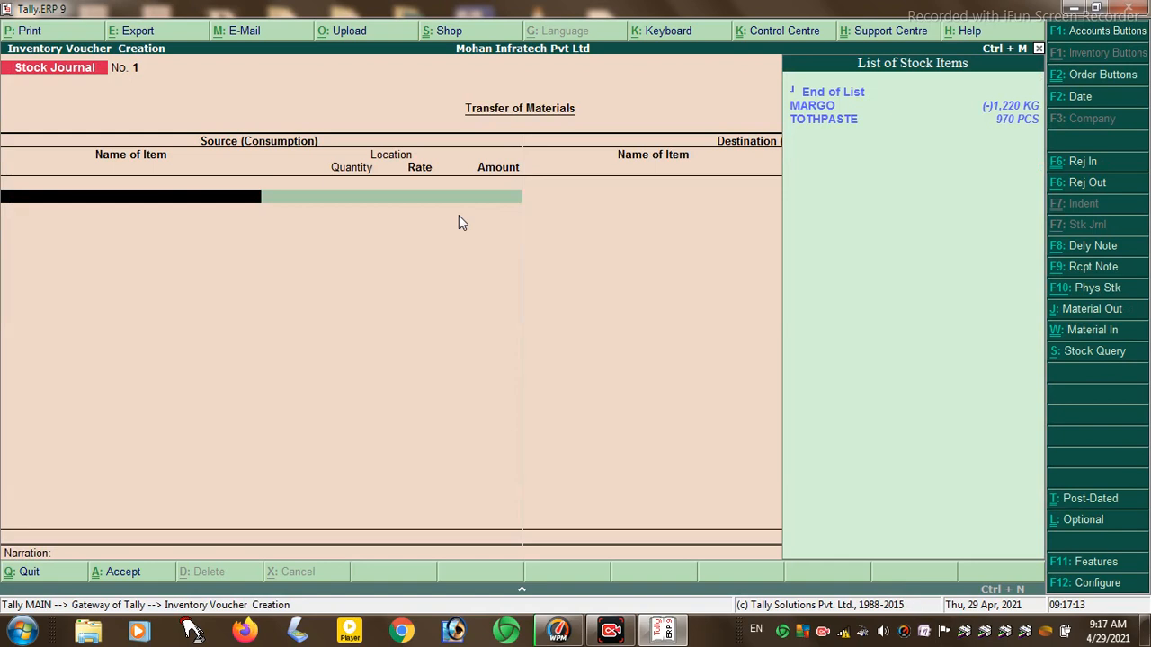
- Take 200 KG of MARGO from HAJIPUR as the Stock Journal source
key(Down)
key(Return)
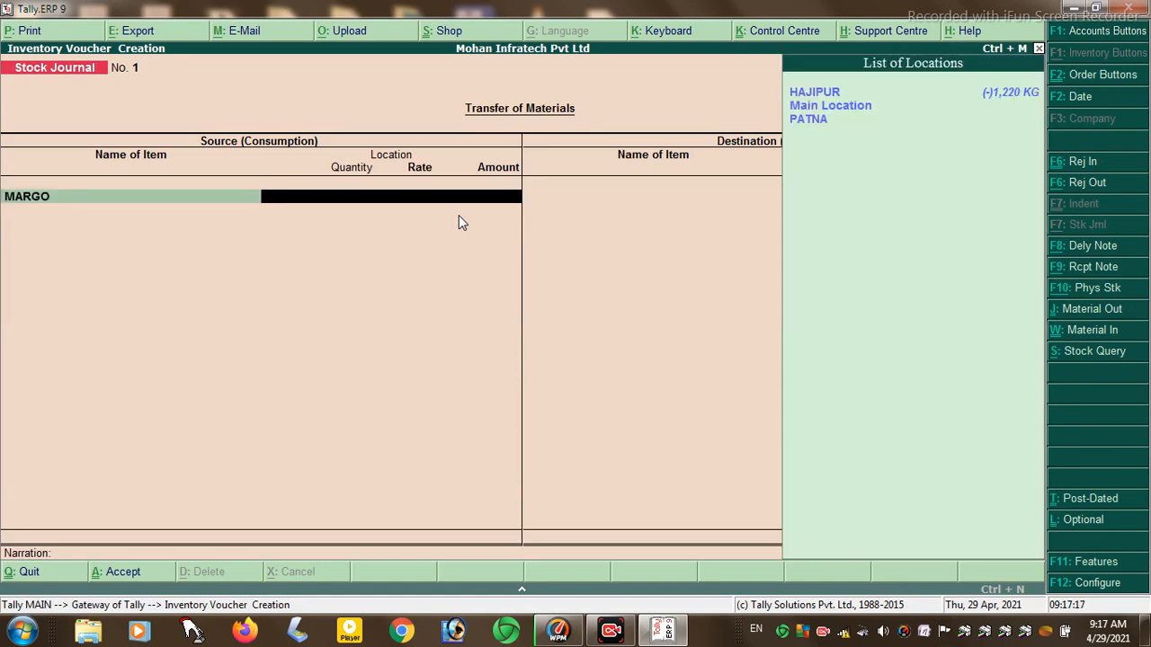
key(Return)
text(200)
key(Return)
key(Return)
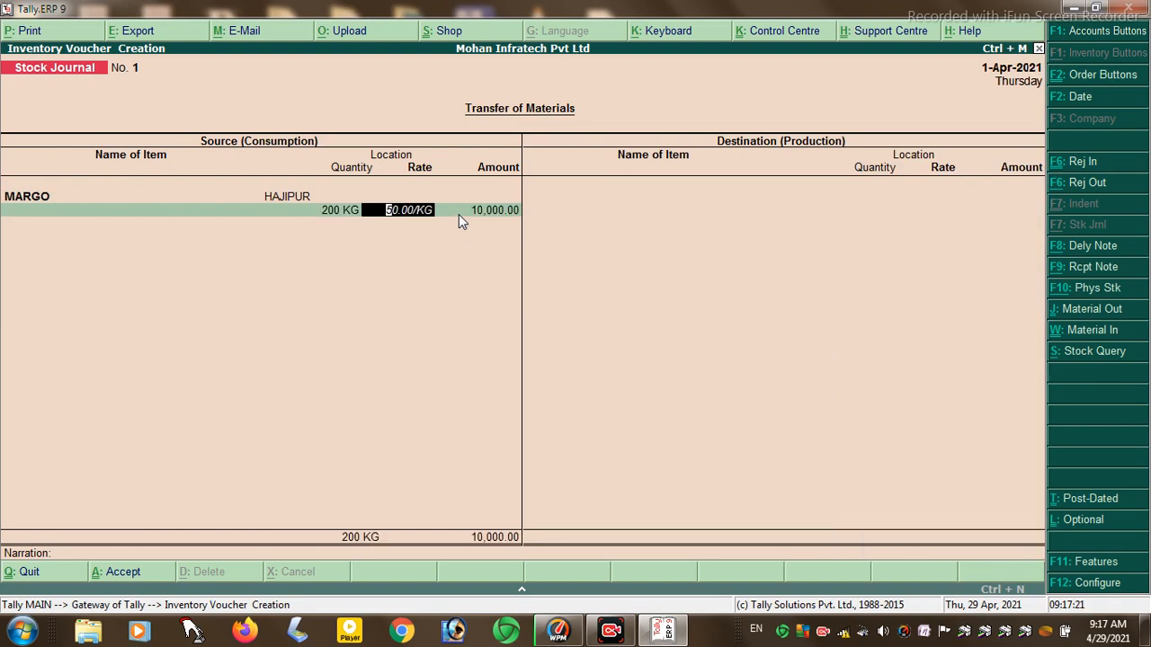
key(Return)
key(Return)
key(Return)
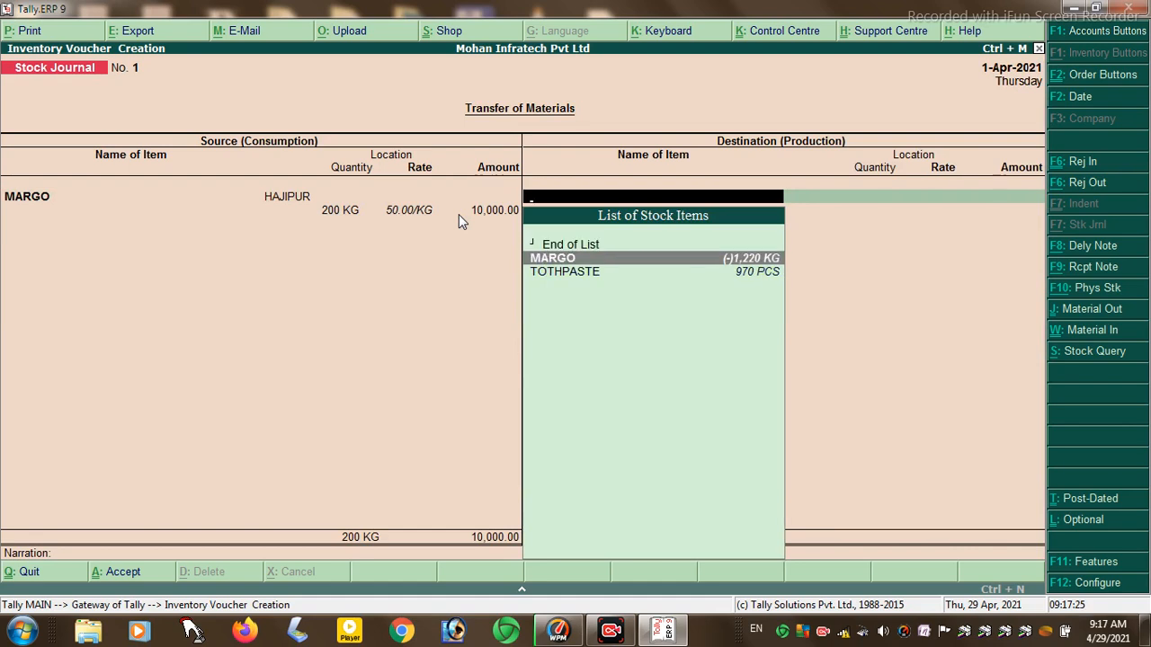
- Add 200 KG of MARGO at PATNA as destination and save the 10,000.00 transfer
key(Return)
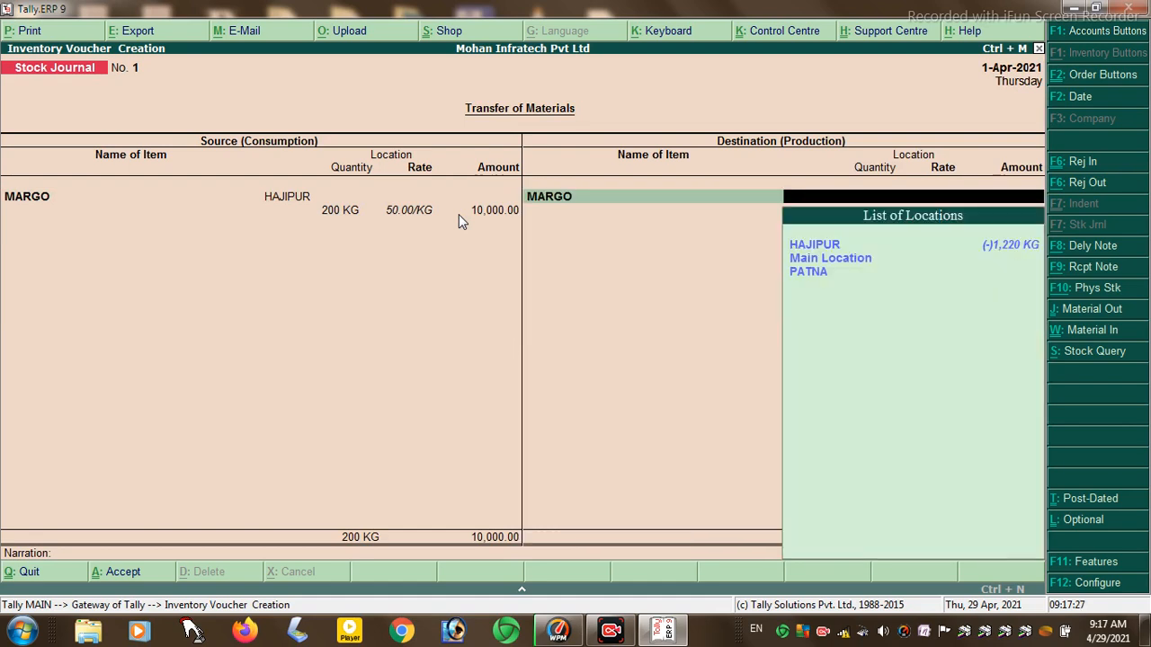
key(Down)
key(Down)
key(Return)
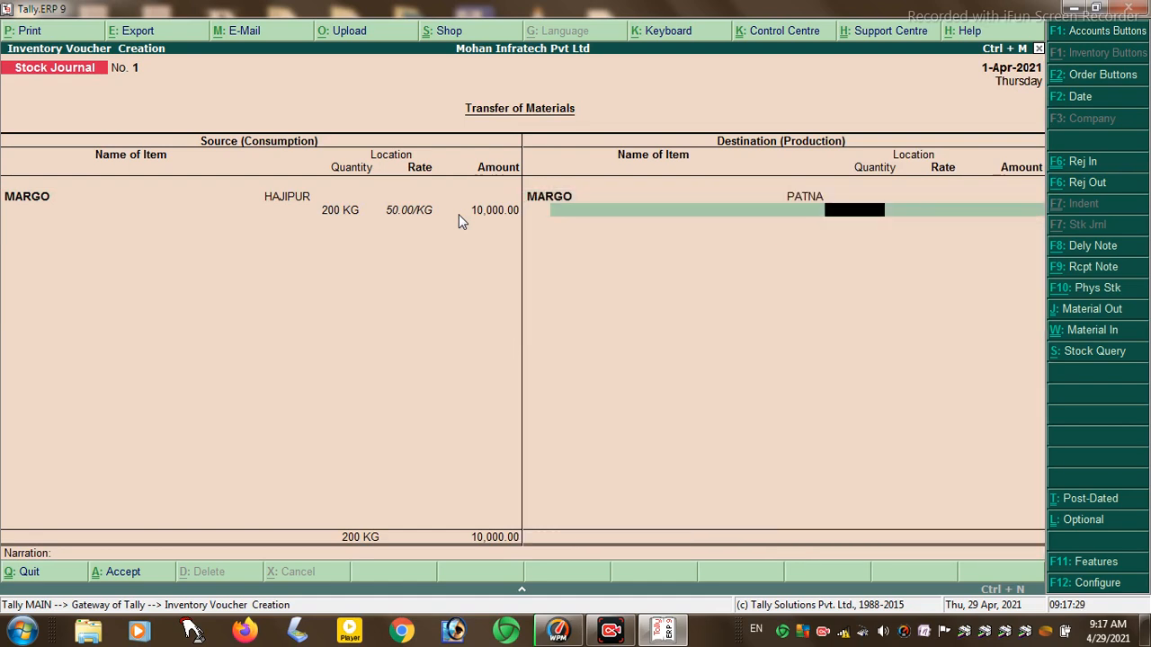
text(200)
key(Return)
key(Return)
key(Return)
key(Return)
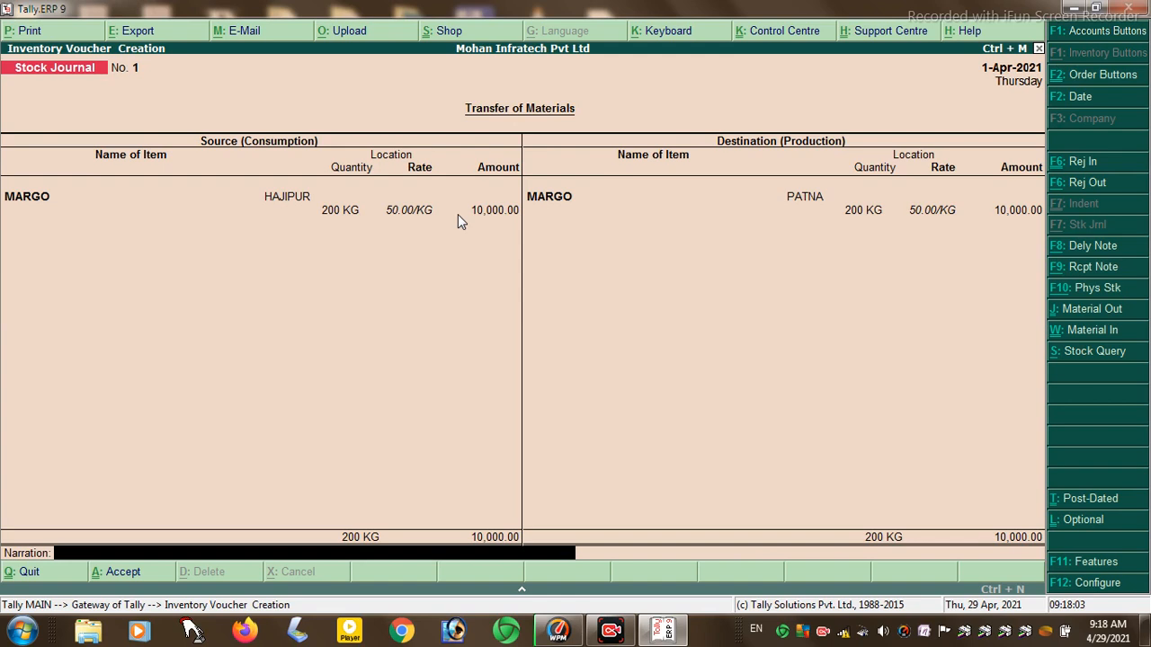
key(Return)
key(Return)
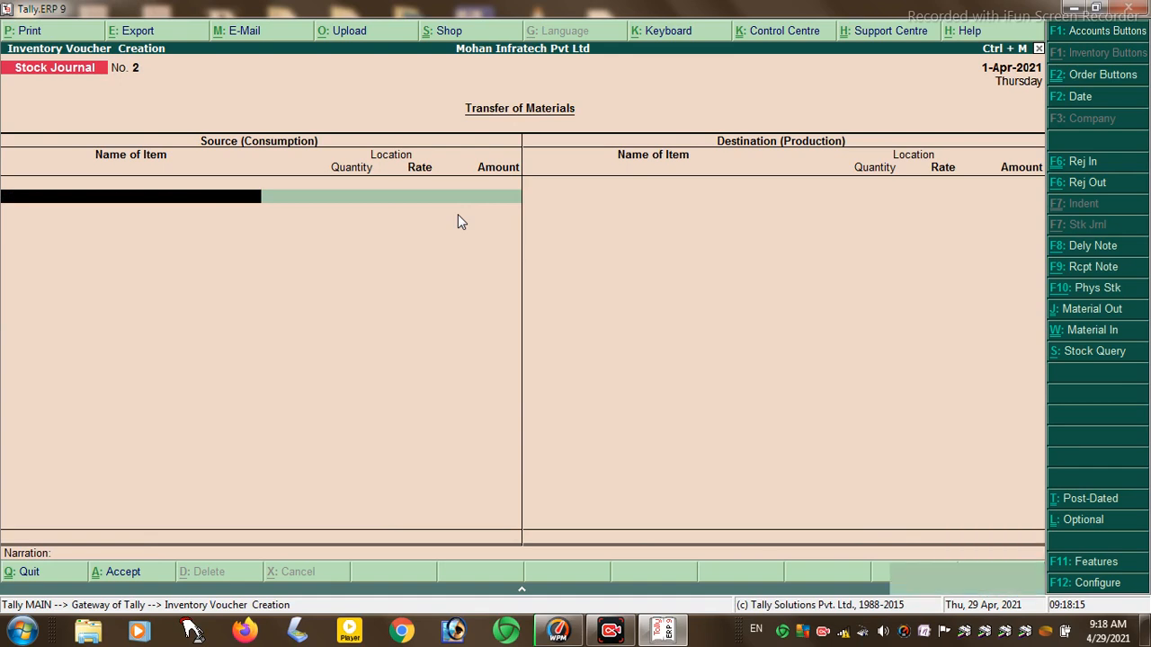
- Leave the Stock Journal and start a new voucher type under Accounts Info
key(Escape)
key(Up)
key(Up)
key(Up)
key(Up)
key(Down)
key(Return)
key(Down)
key(Down)
key(Down)
key(Down)
key(Up)
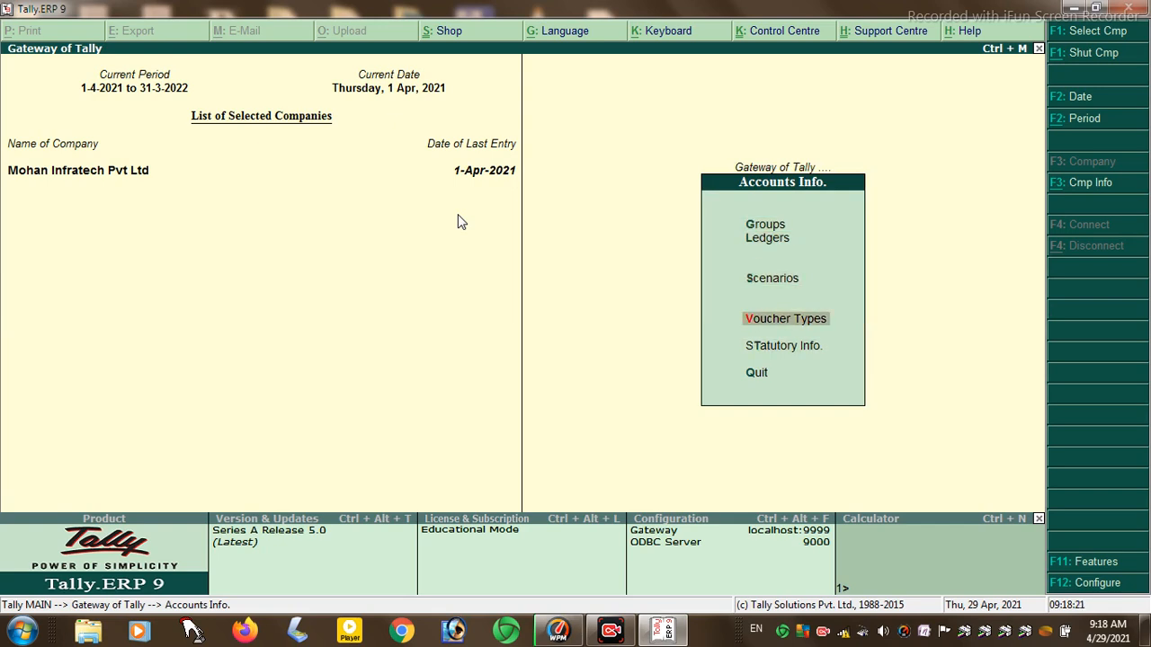
key(Return)
key(Return)
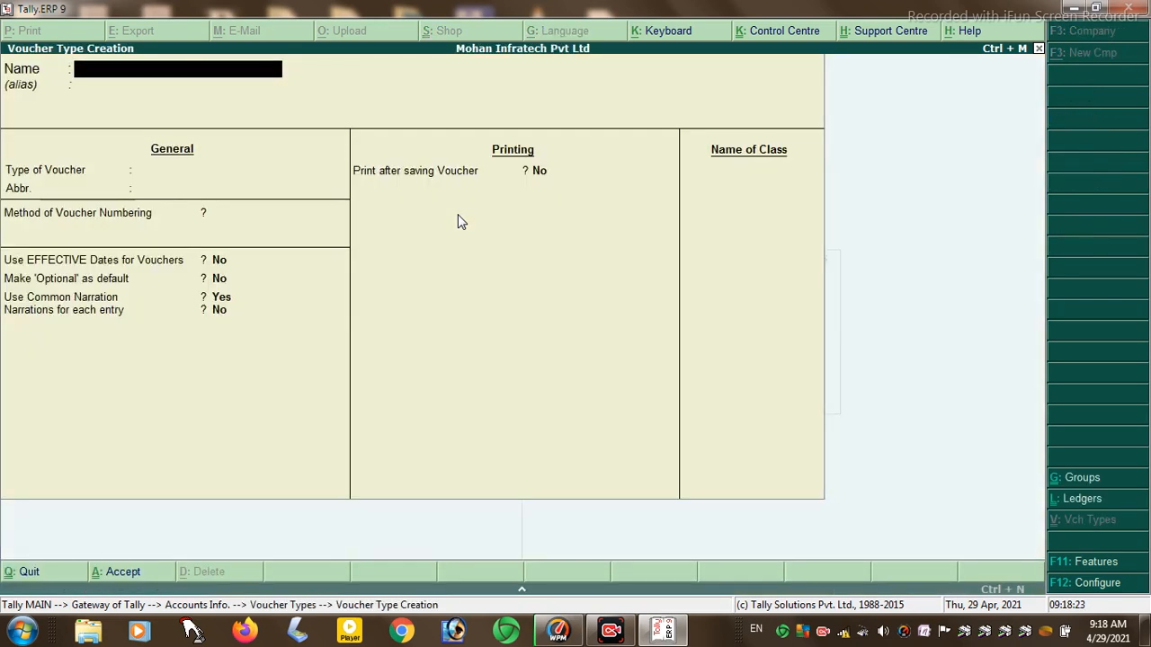
- Name the new voucher type 'MENUFACTRING OF METERIAL'
text(MENUFACTRIN)
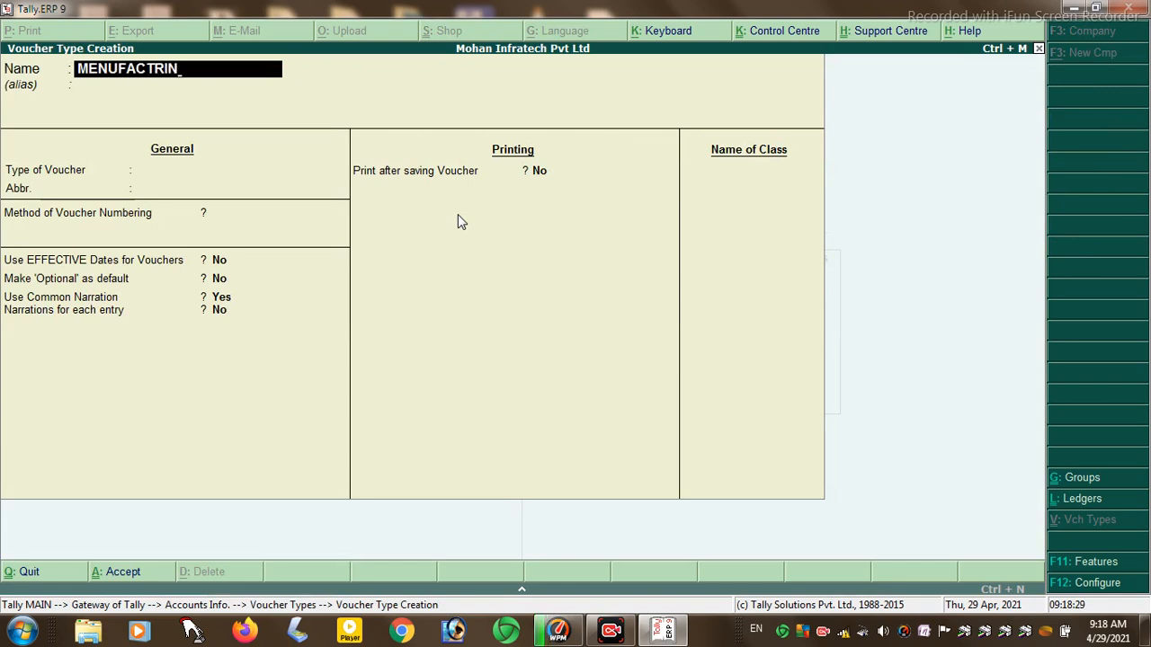
key(BackSpace)
text(NG OF METERIAL)
key(Return)
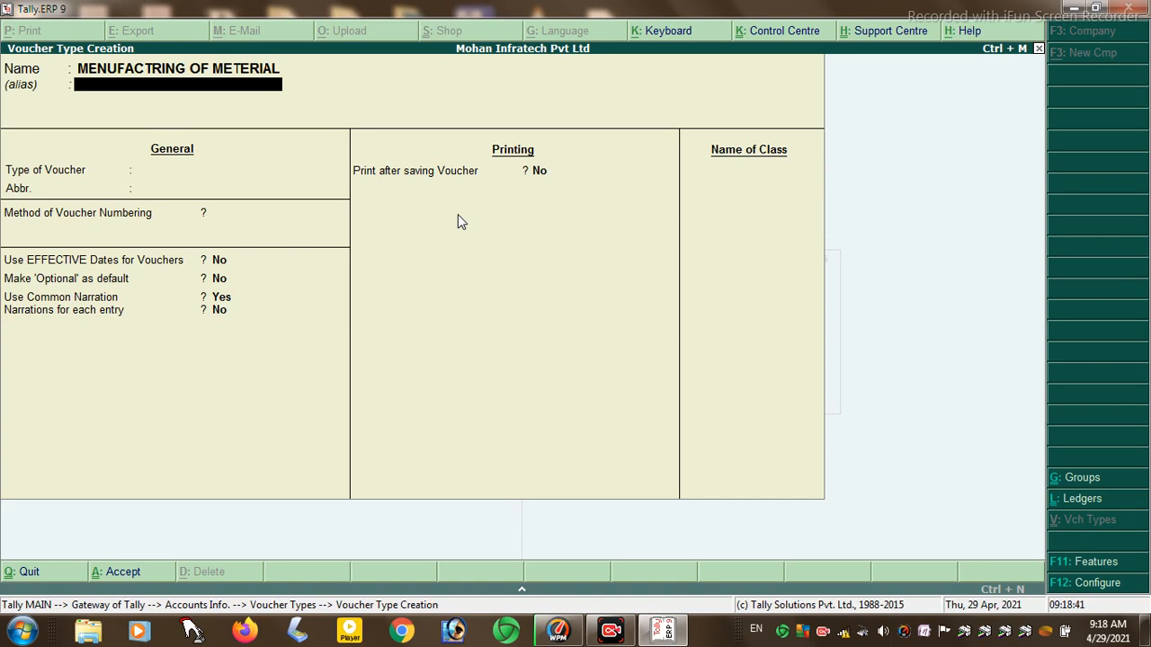
- Set Stock Journal as the base type of voucher
key(Return)
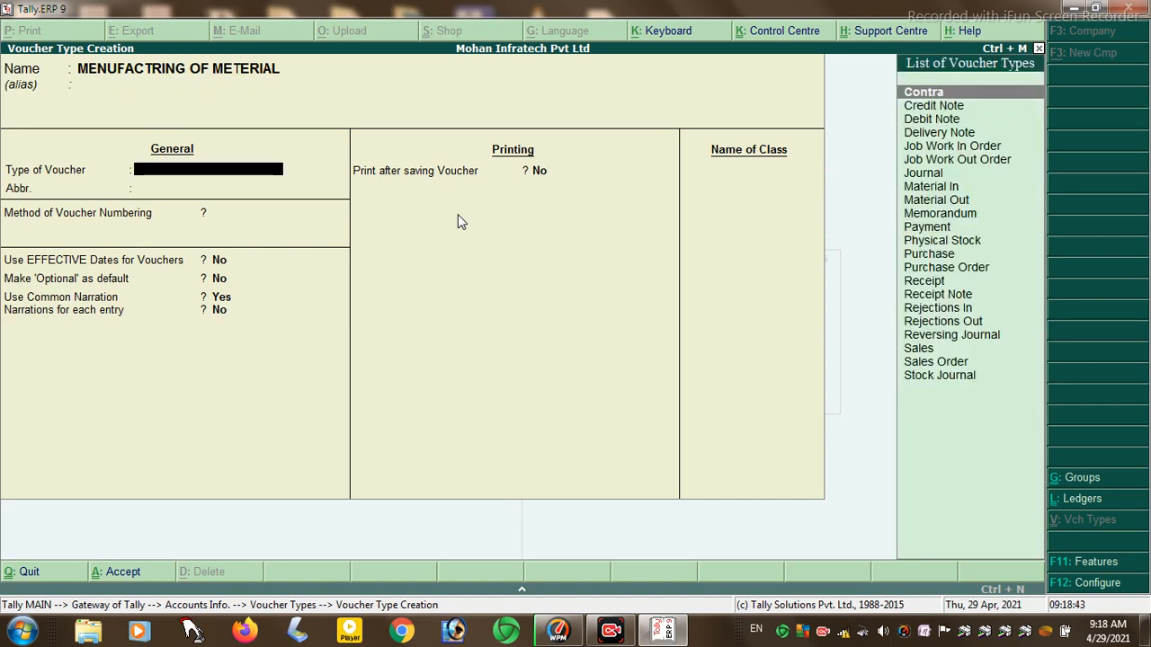
text(J)
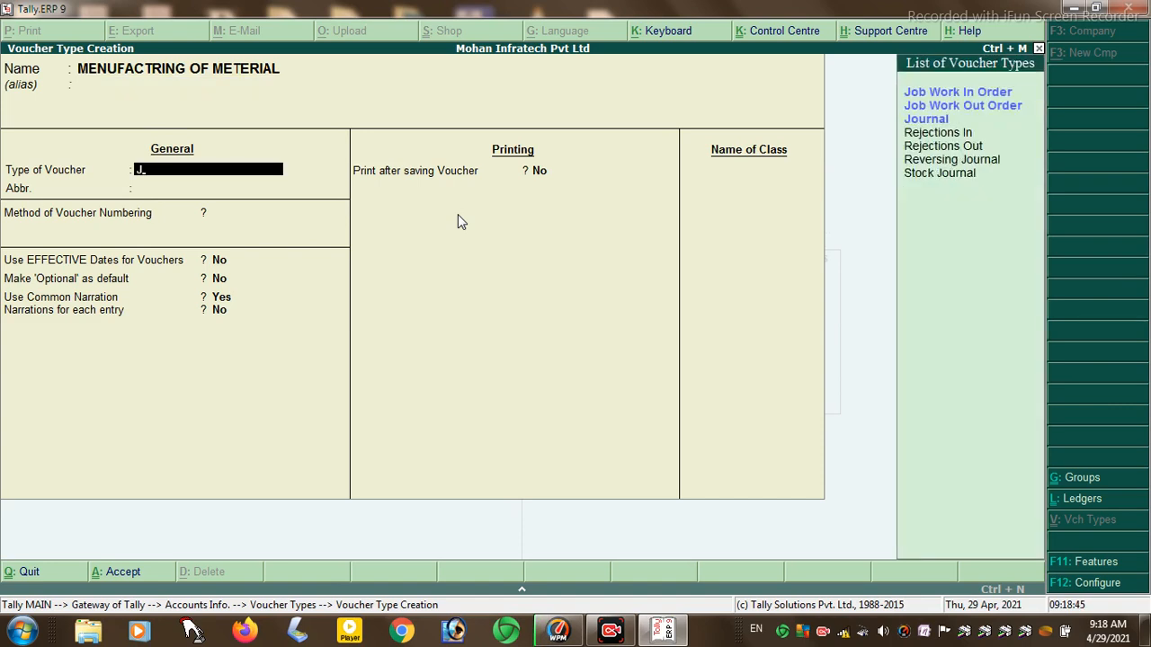
key(Down)
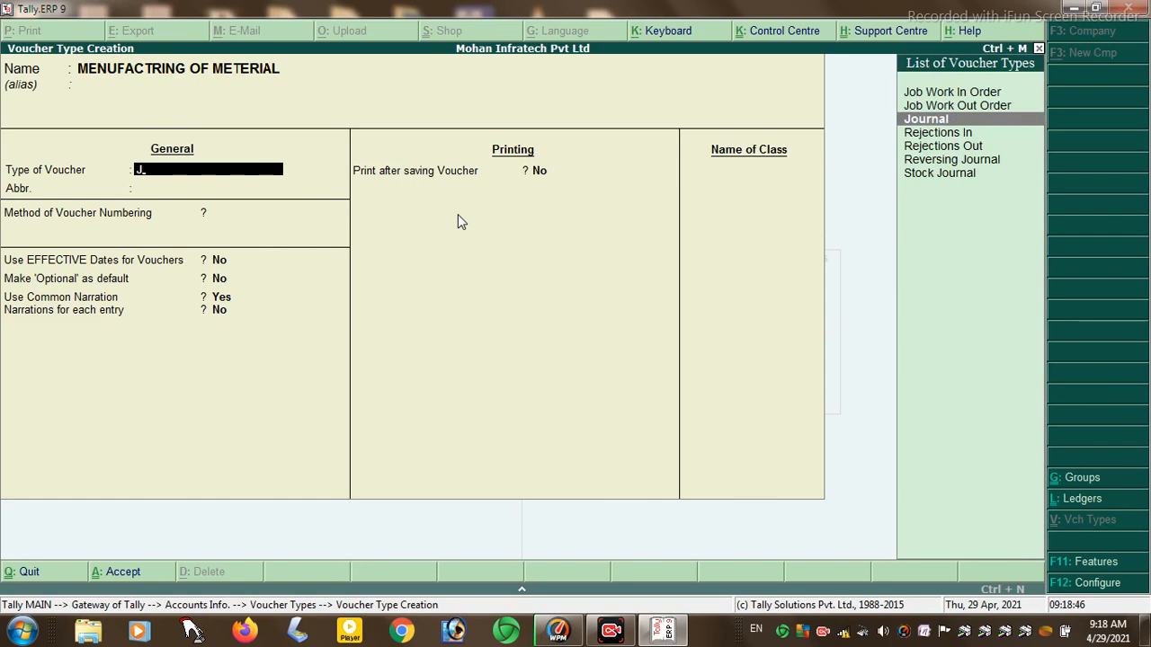
key(Up)
key(Down)
key(Down)
key(Return)
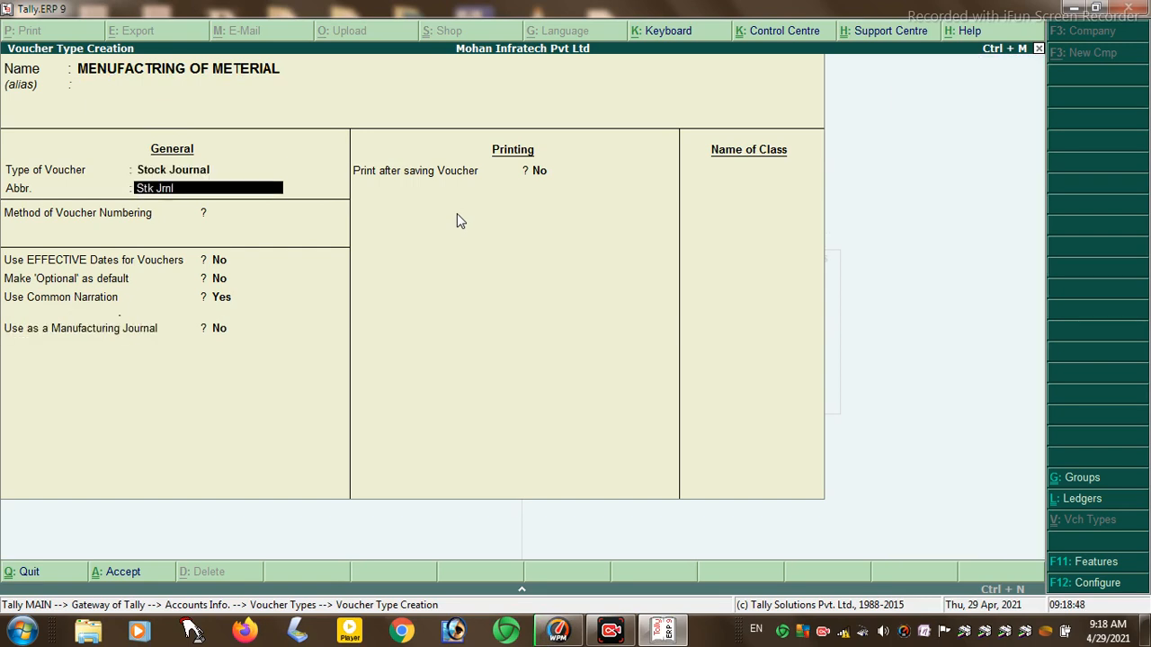
- Choose Automatic numbering, set Use as a Manufacturing Journal to Yes, and save
key(Return)
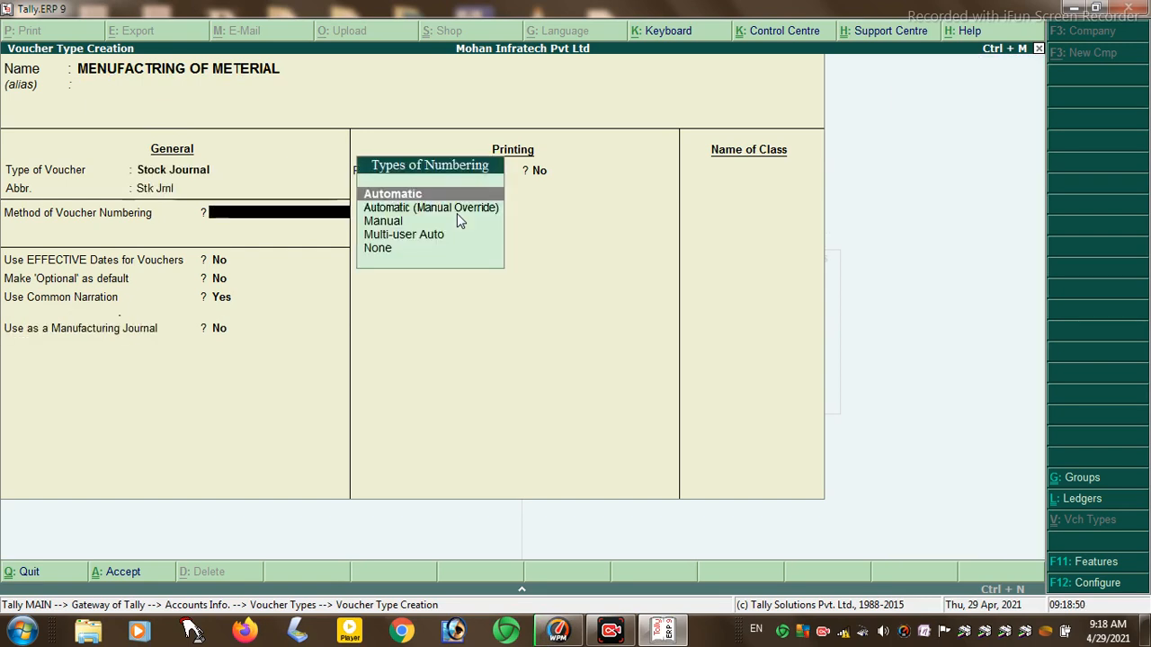
key(Return)
key(Return)
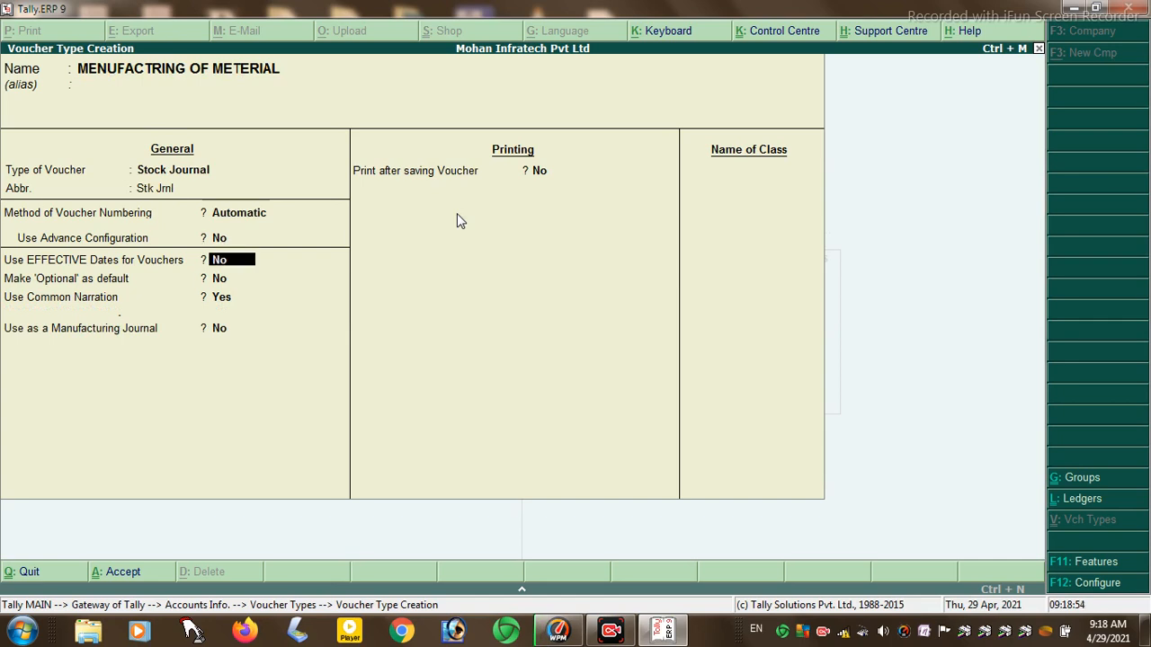
key(Return)
key(Return)
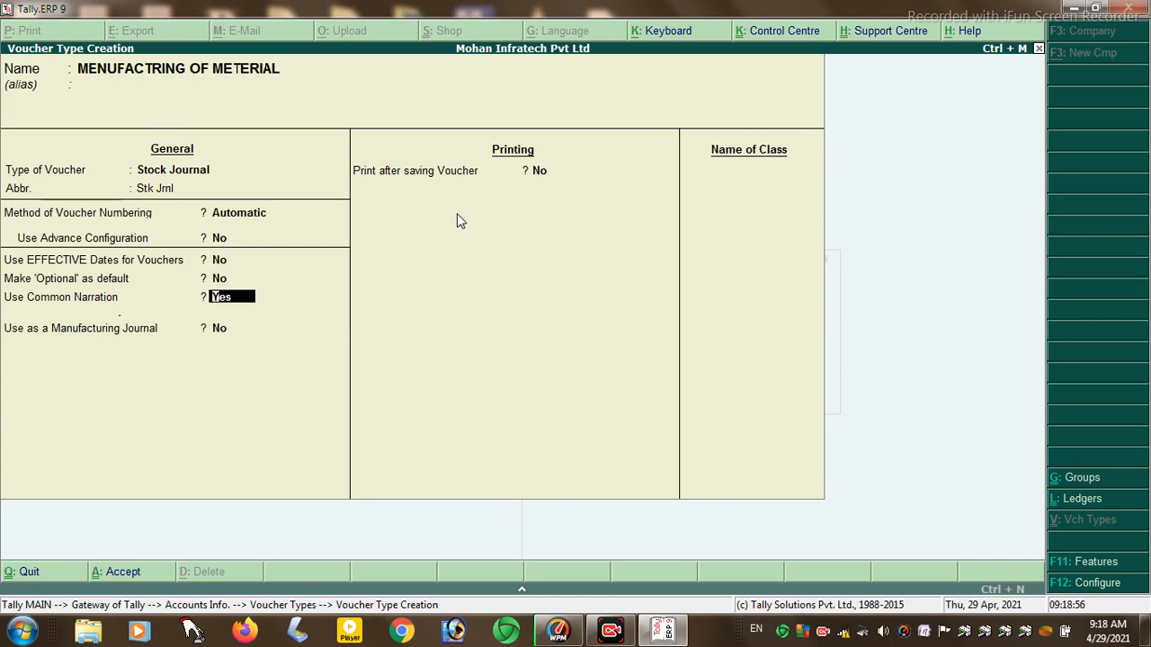
key(Return)
text(y)
key(Return)
key(Return)
key(Return)
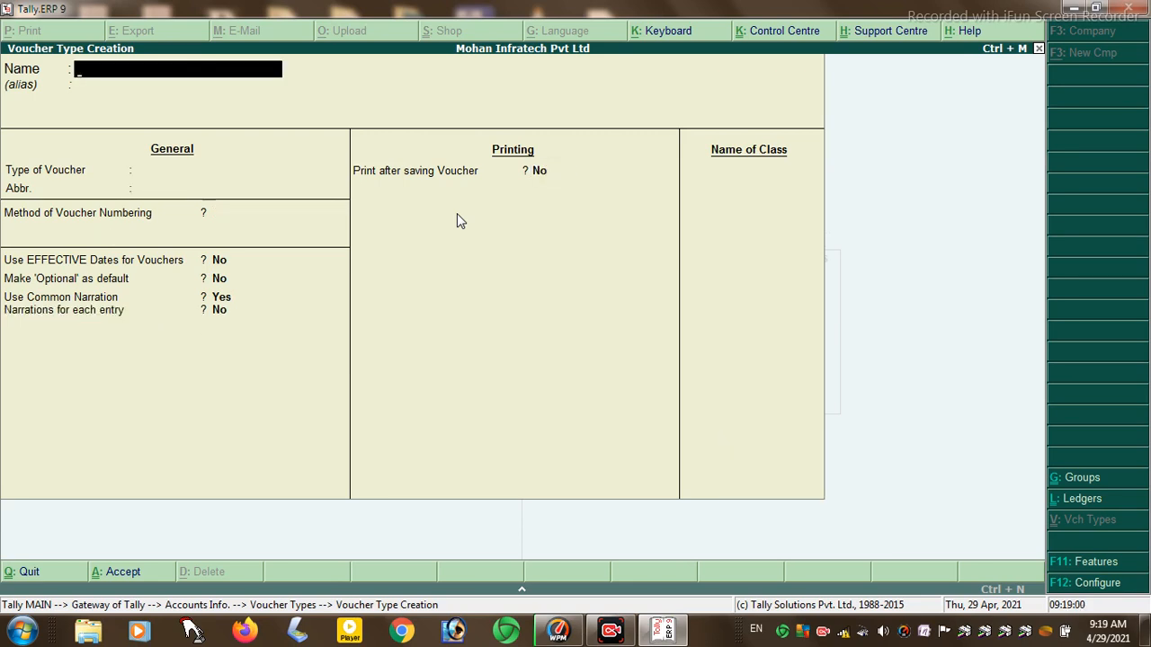
key(Escape)
key(Return)
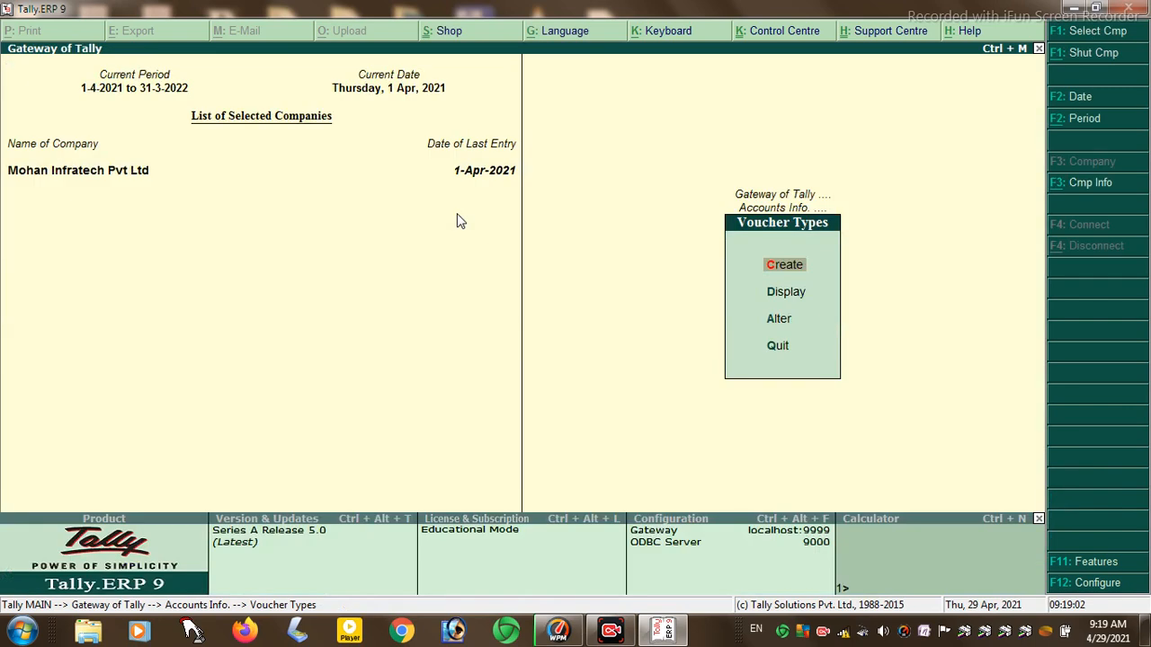
- Open a new inventory voucher and switch it to the MENUFACTRING OF METERIAL type
key(Escape)
key(Escape)
key(Down)
key(Down)
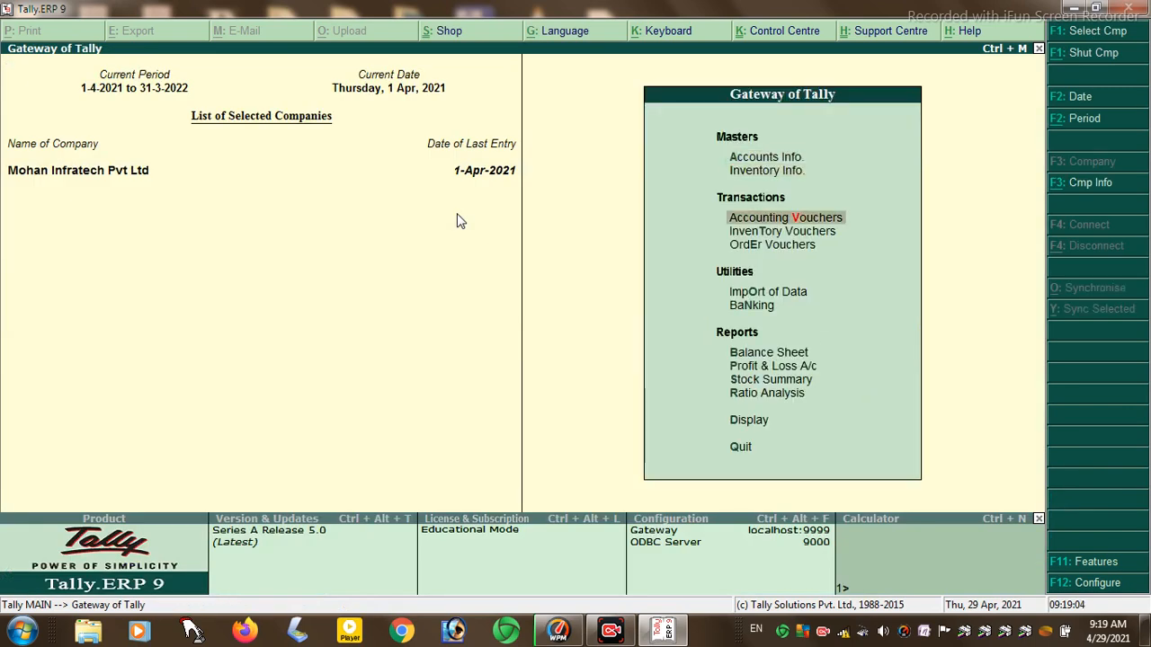
key(Down)
key(Return)
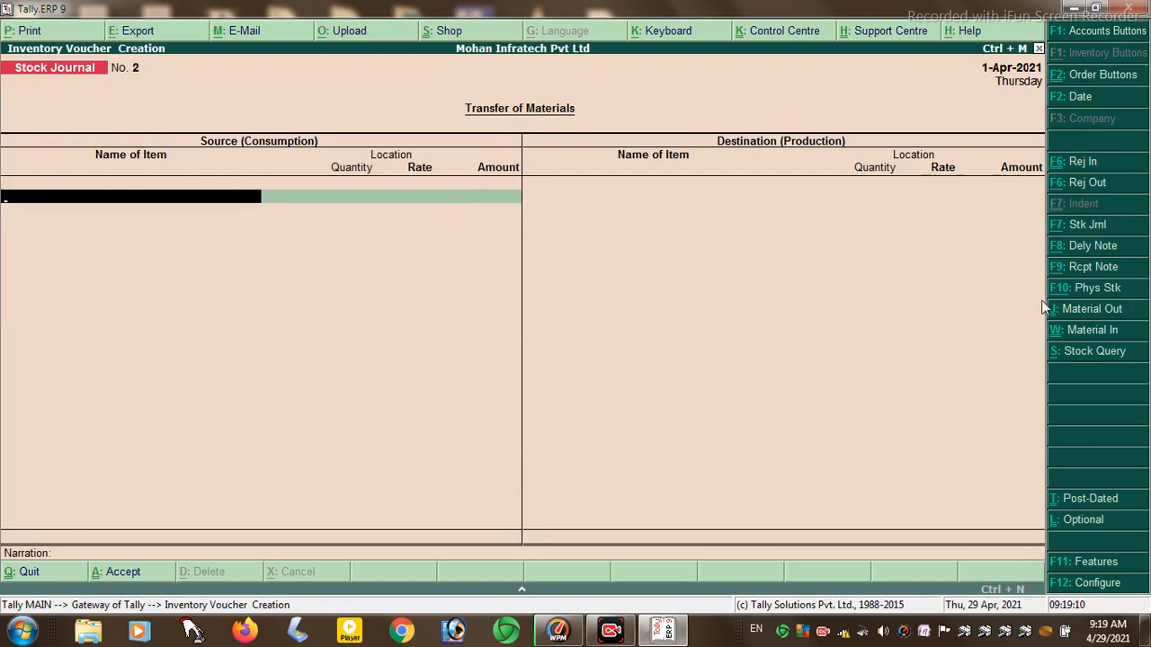
click(1083, 228)
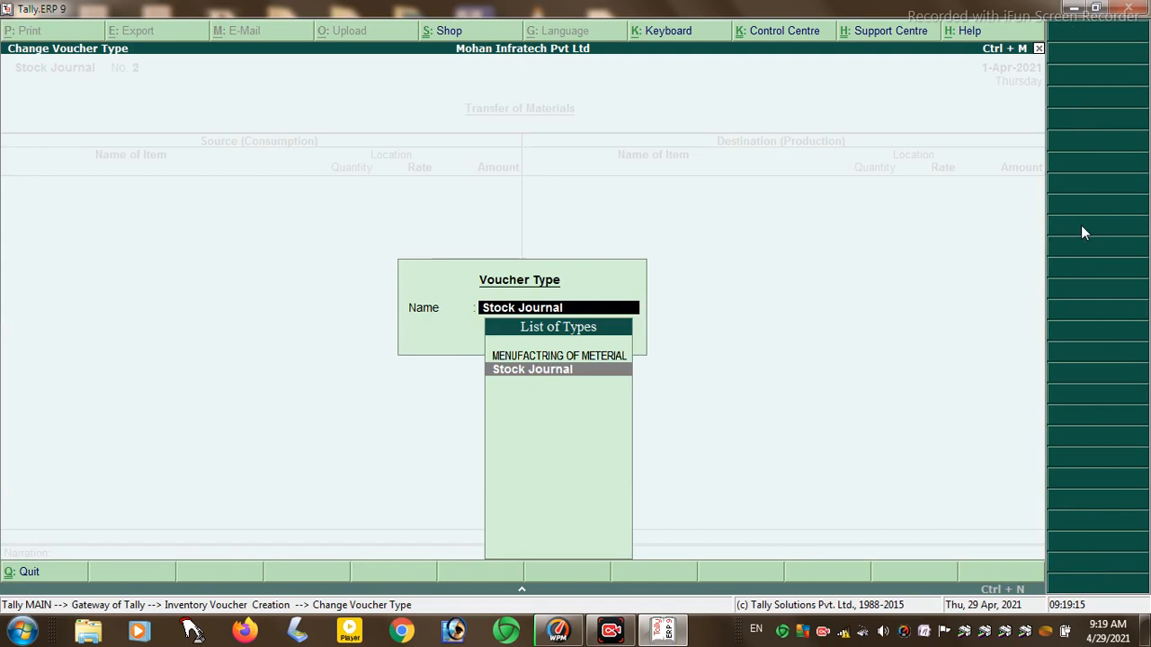
key(Up)
key(Return)
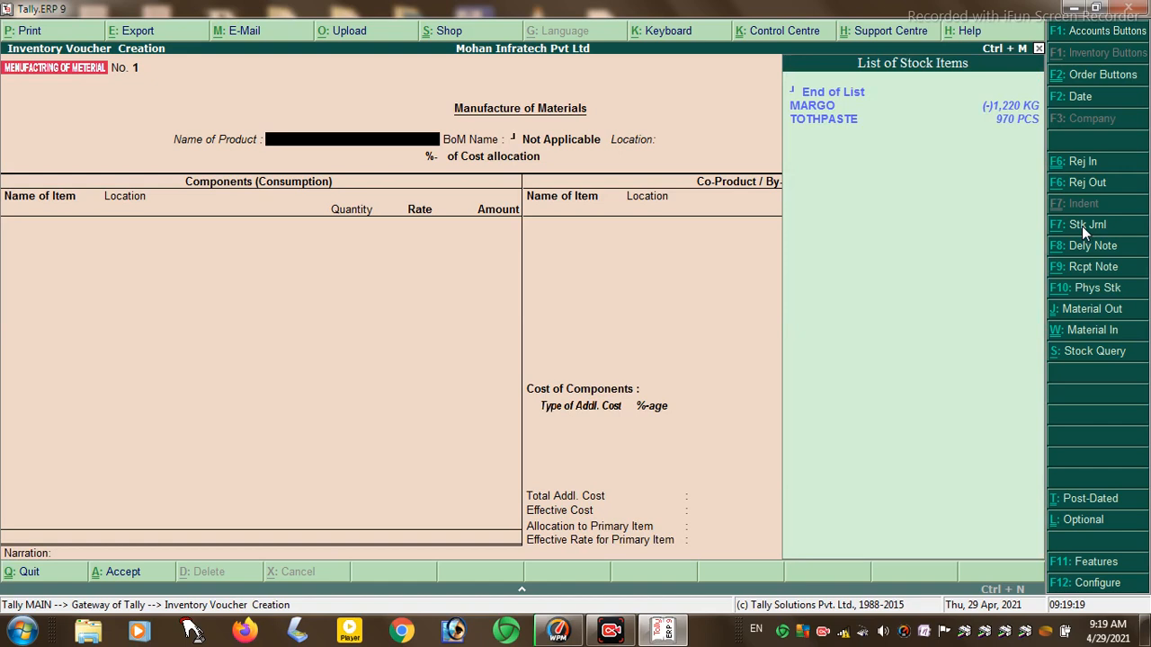
- Set MARGO as the manufactured product at the HAJIPUR location
key(Down)
key(Return)
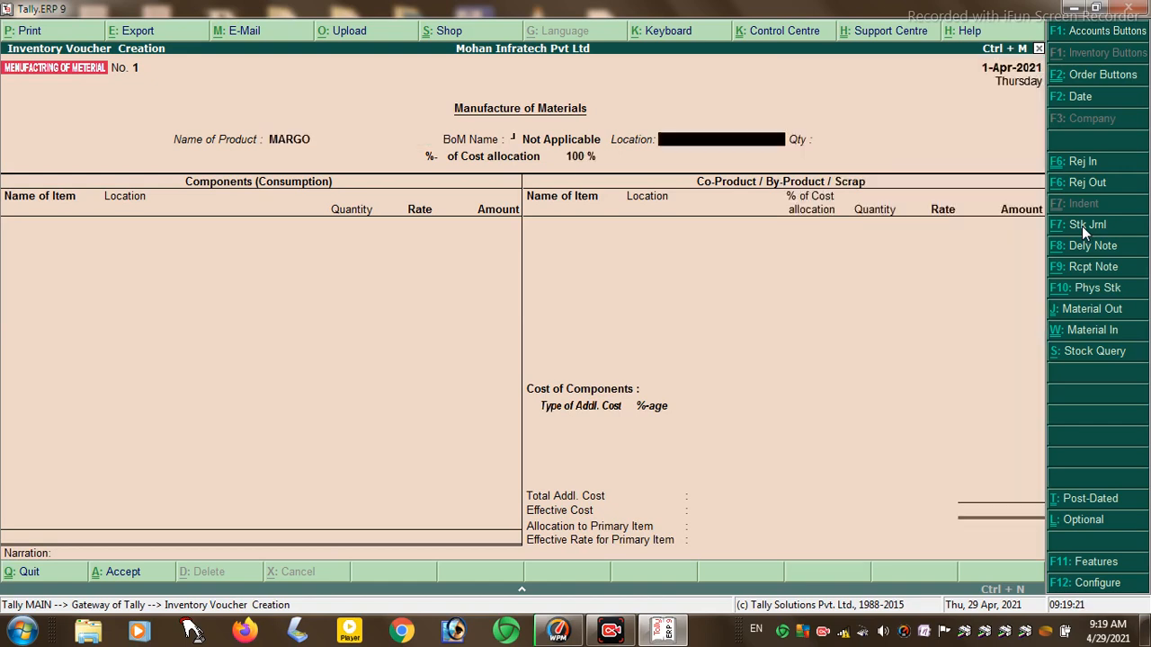
key(Return)
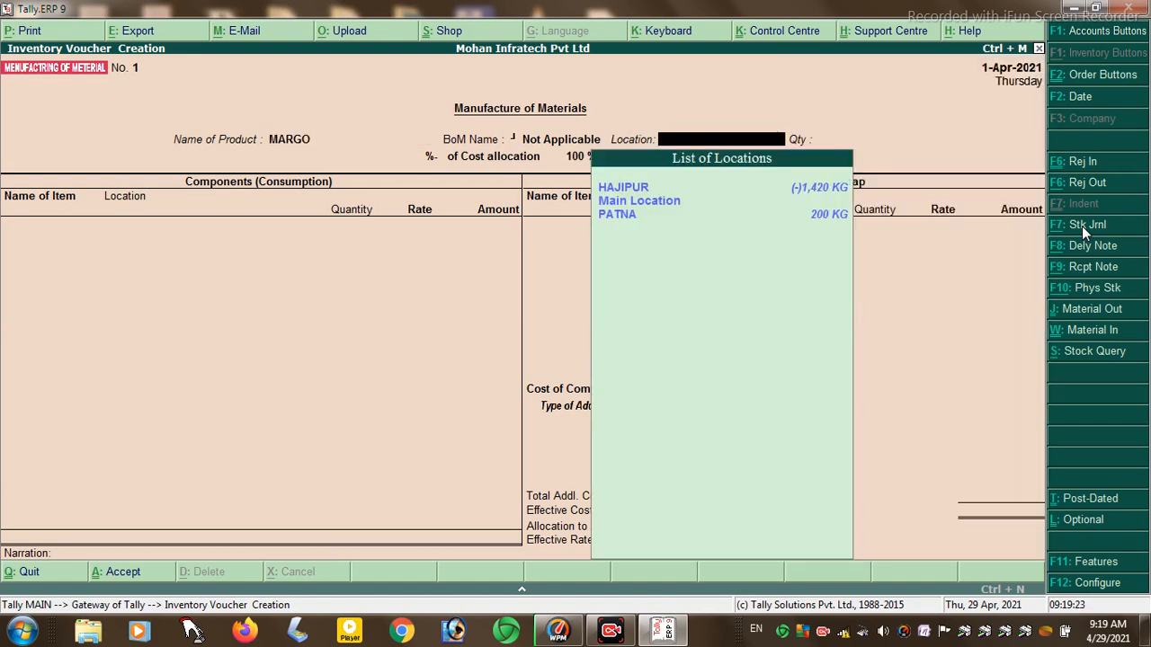
key(Down)
key(Return)
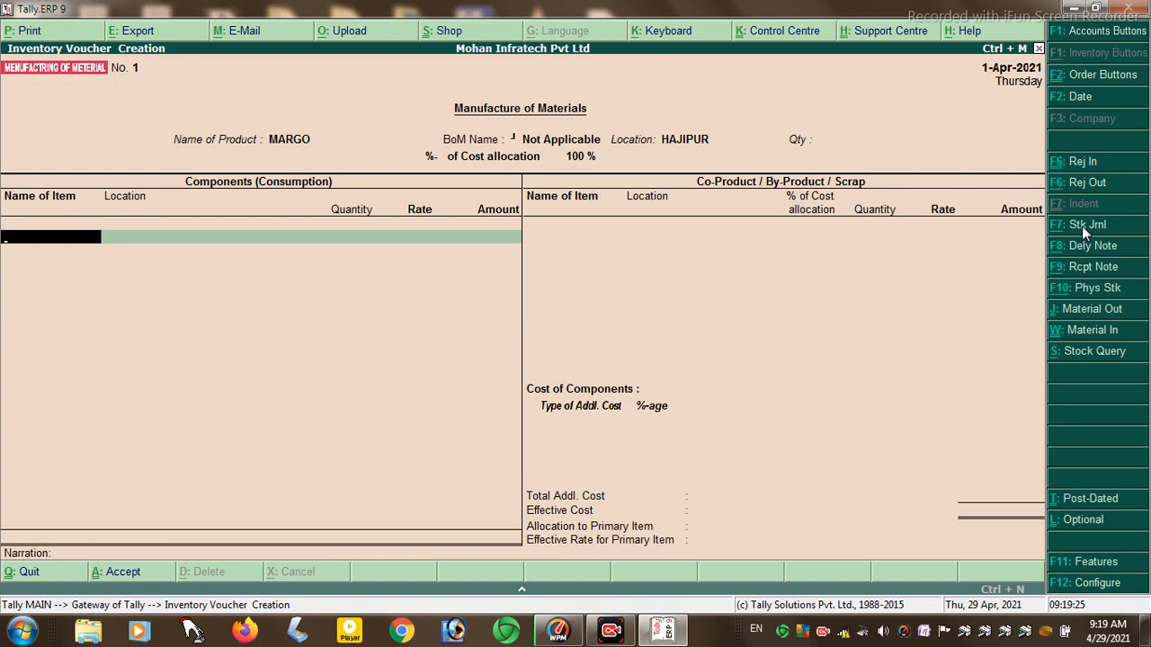
- Add component MARGO at HAJIPUR with quantity 50000, accepting the negative stock warning
key(Down)
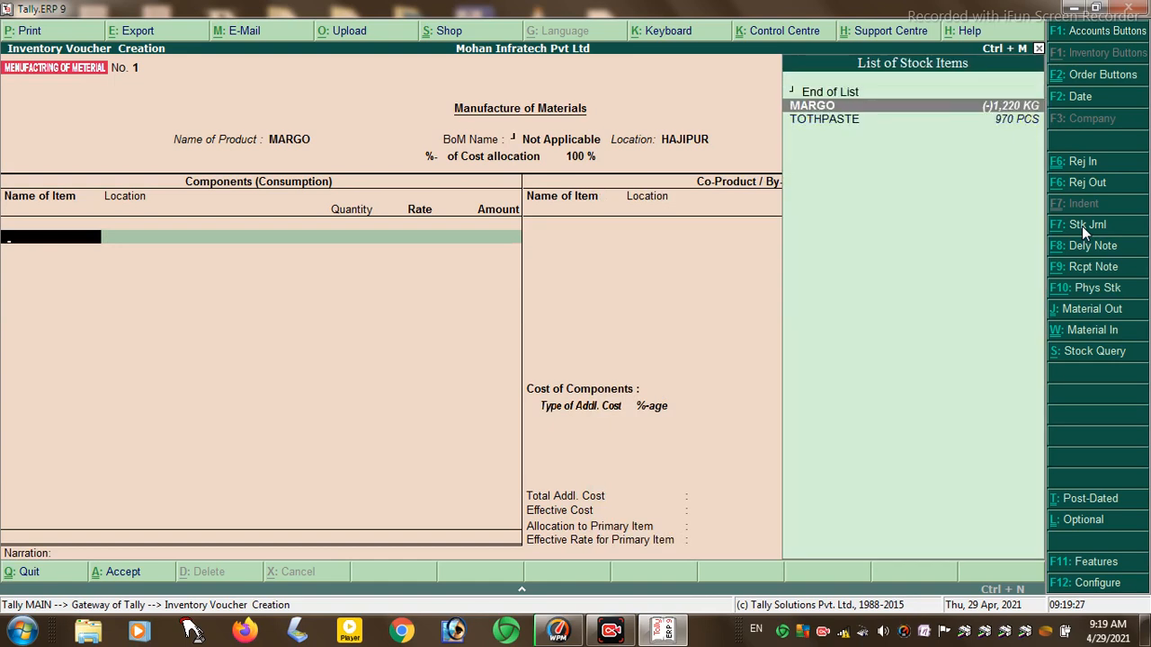
key(Return)
text(00)
key(BackSpace)
key(BackSpace)
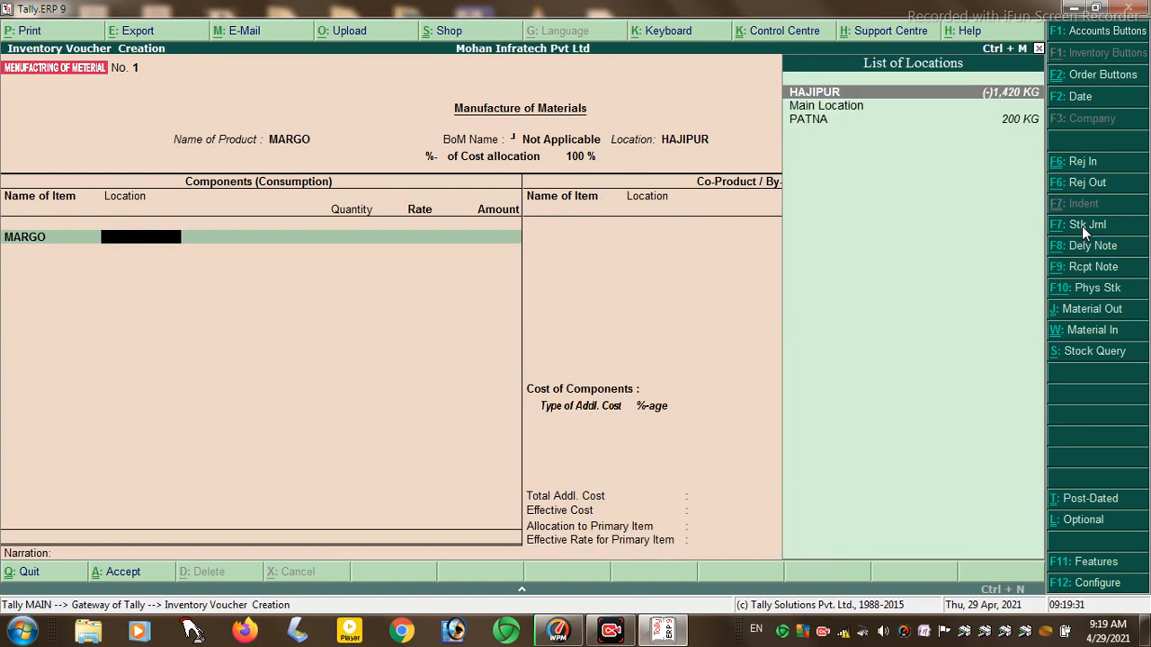
key(Return)
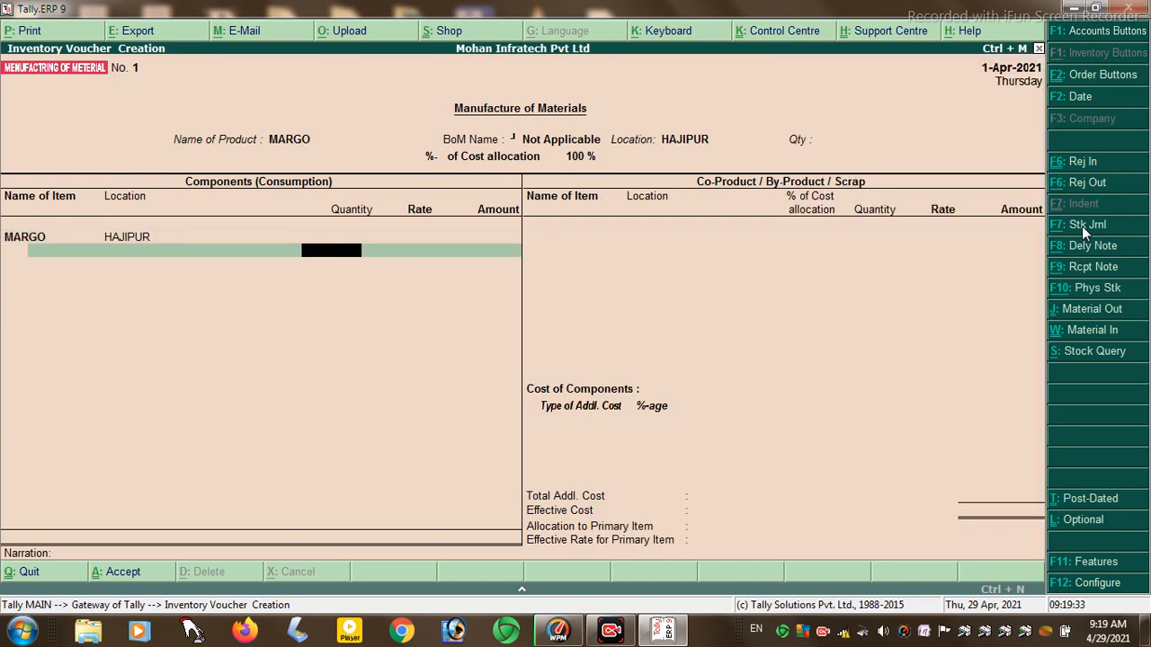
text(50000)
key(Return)
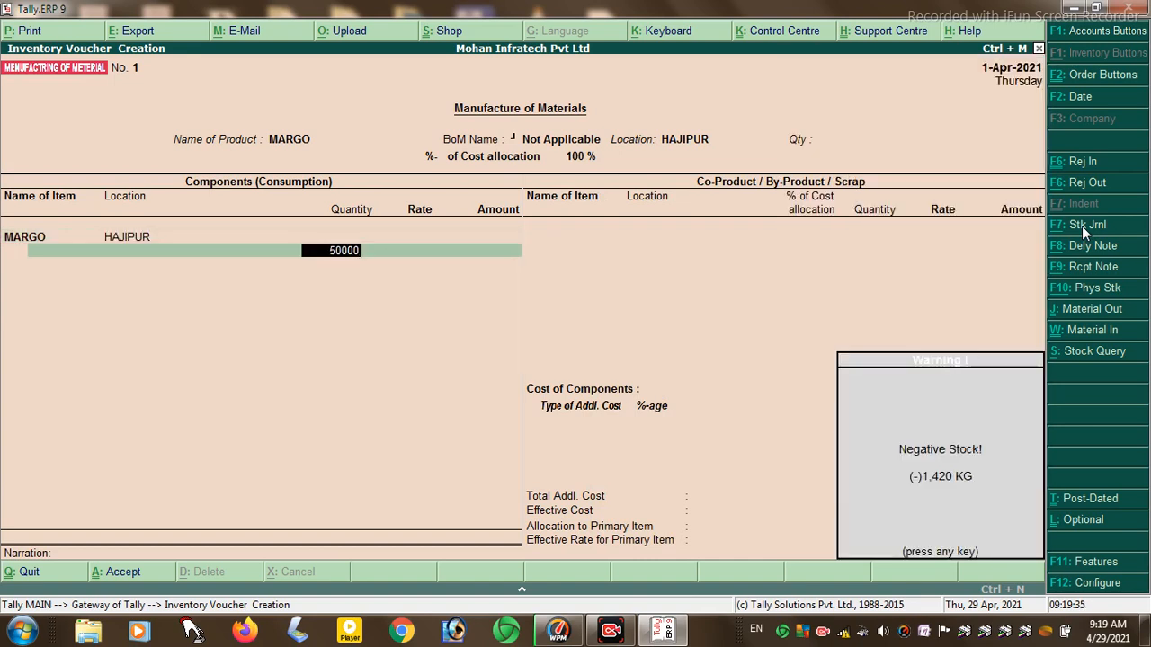
key(Return)
key(Return)
key(Return)
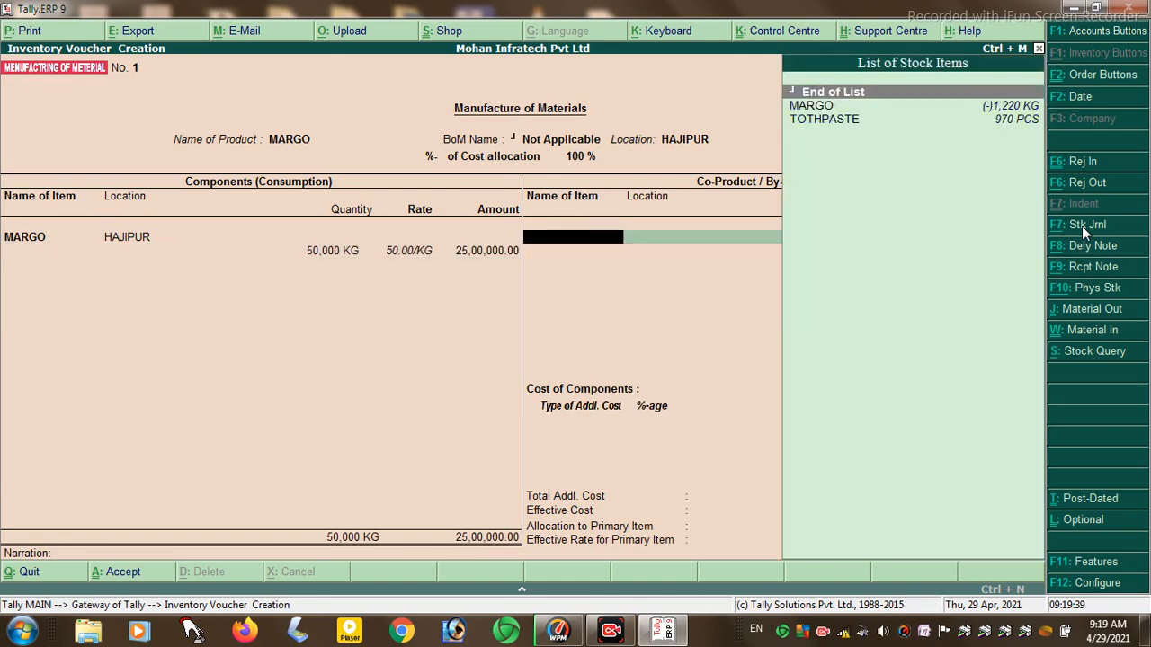
- Add co-product MARGO at PATNA with 5000% cost allocation and 5000 KG quantity
key(Down)
key(Return)
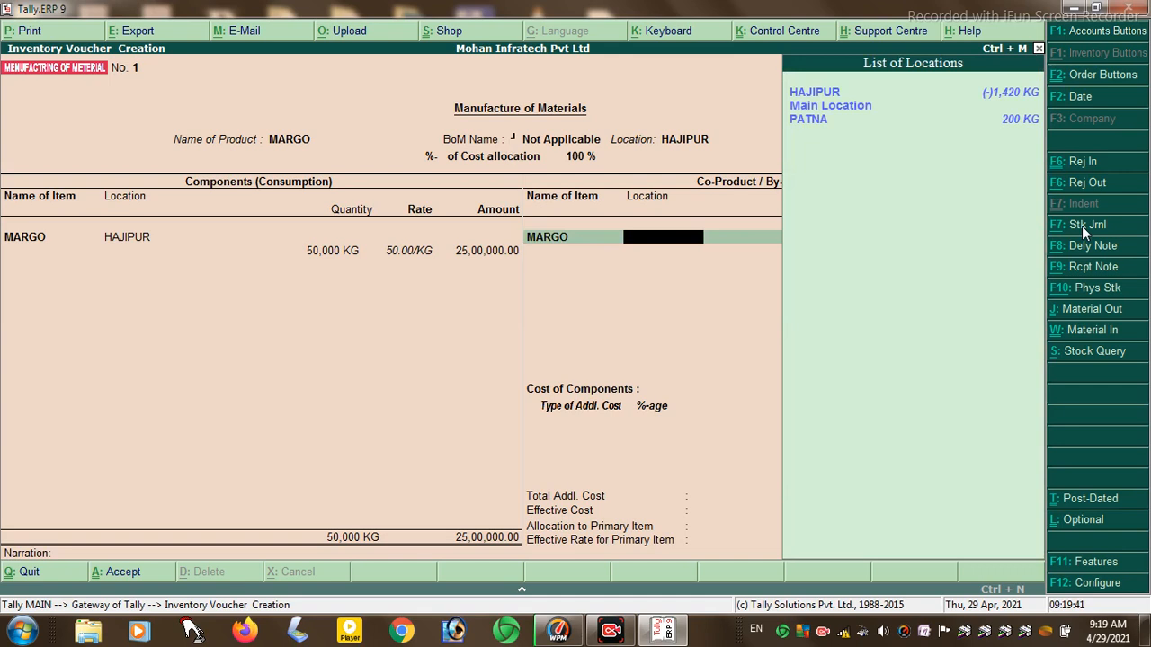
key(Down)
key(Down)
key(Return)
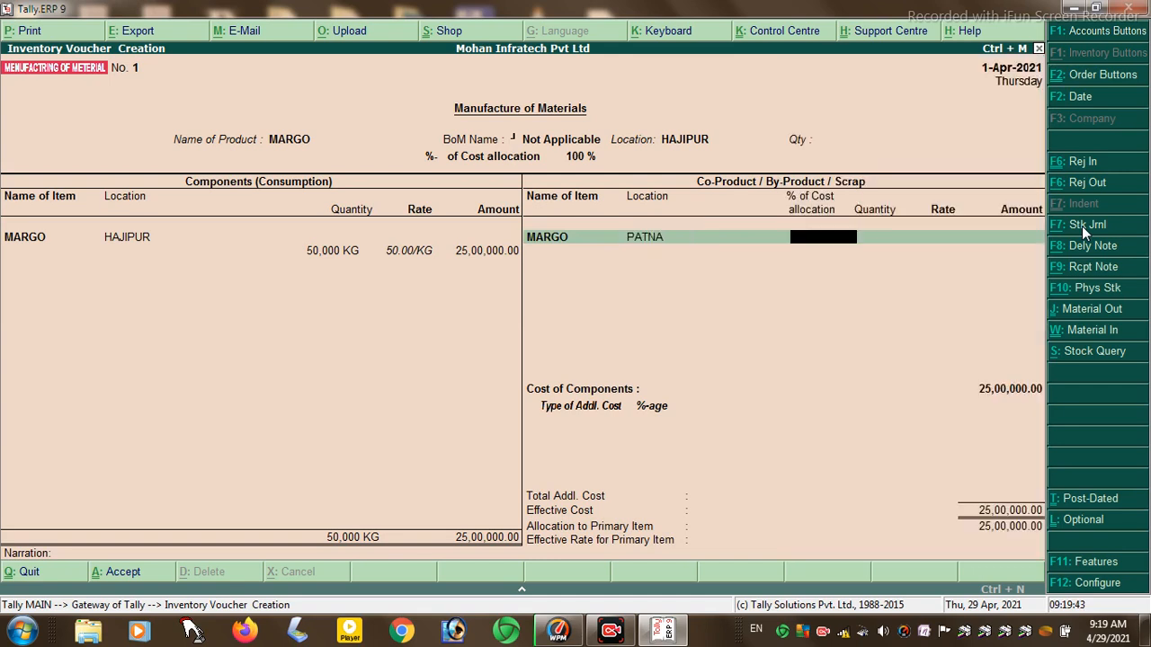
text(5000)
key(Return)
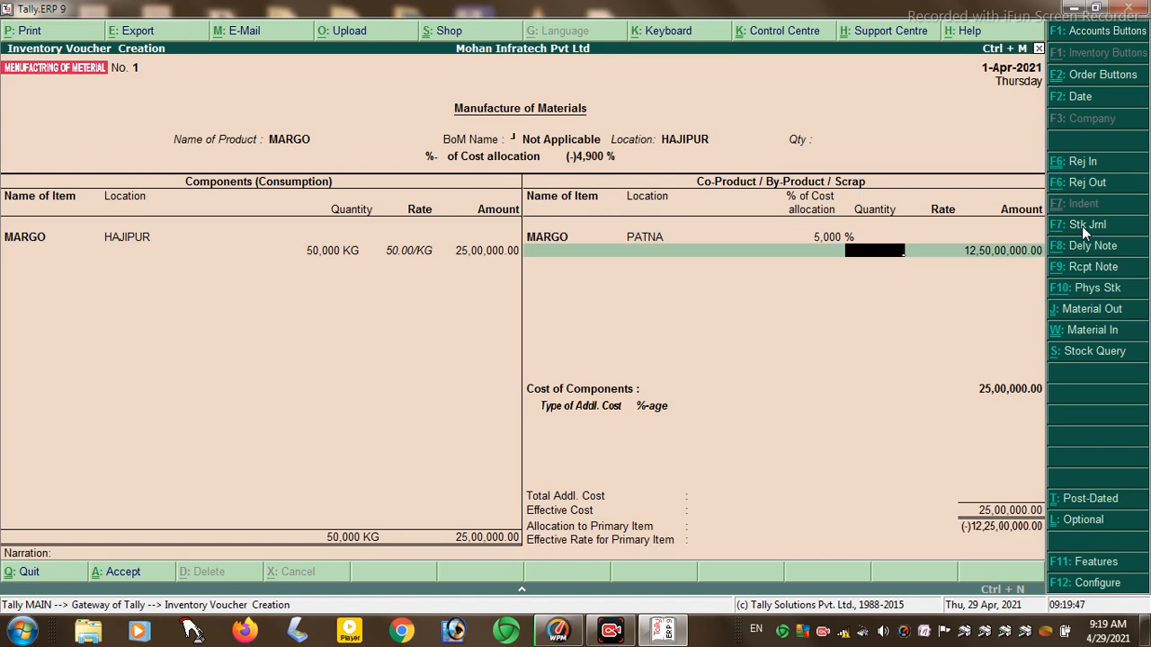
text(5000)
key(Return)
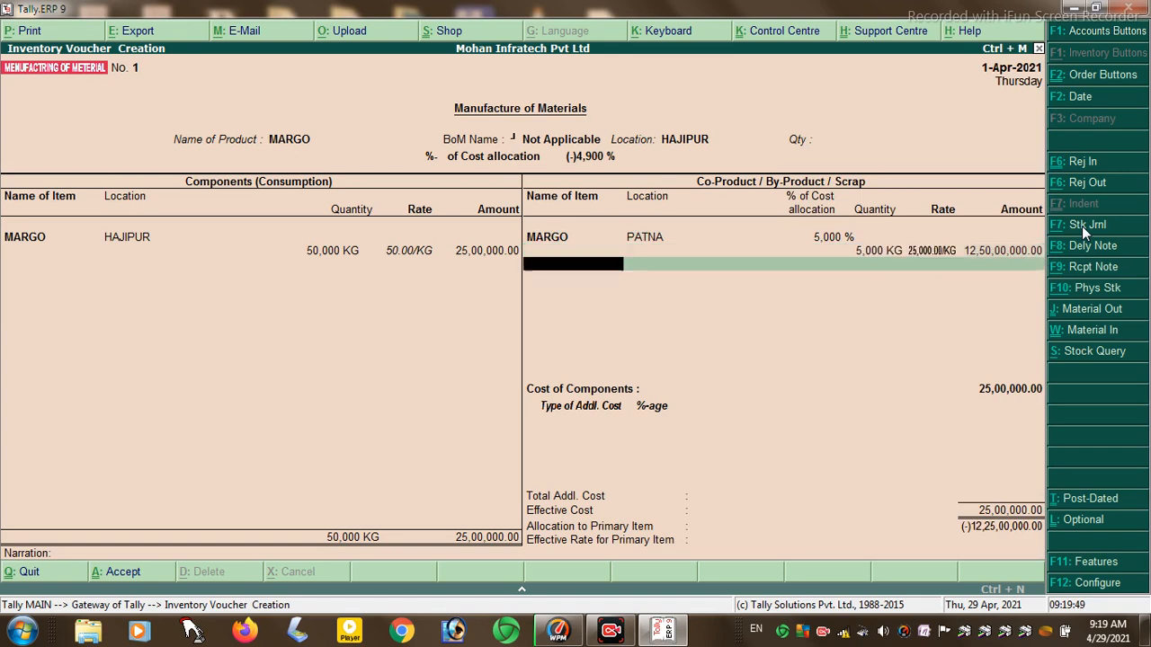
- Accept the manufacturing voucher and switch to a Physical Stock voucher
key(Return)
key(Return)
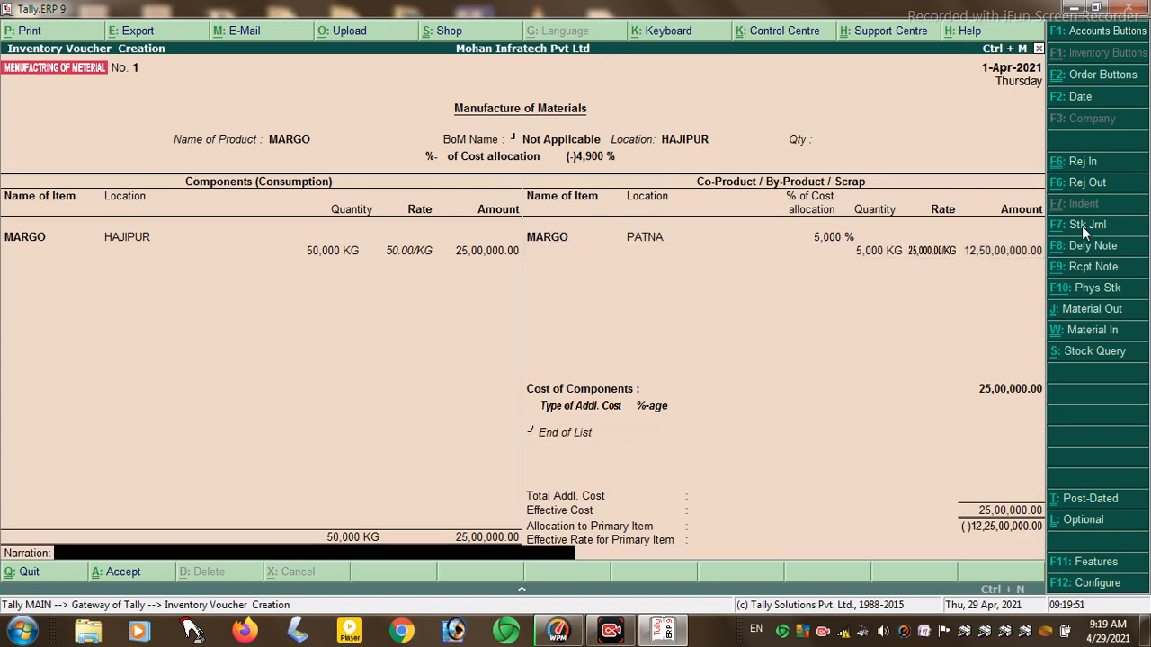
key(Return)
key(Return)
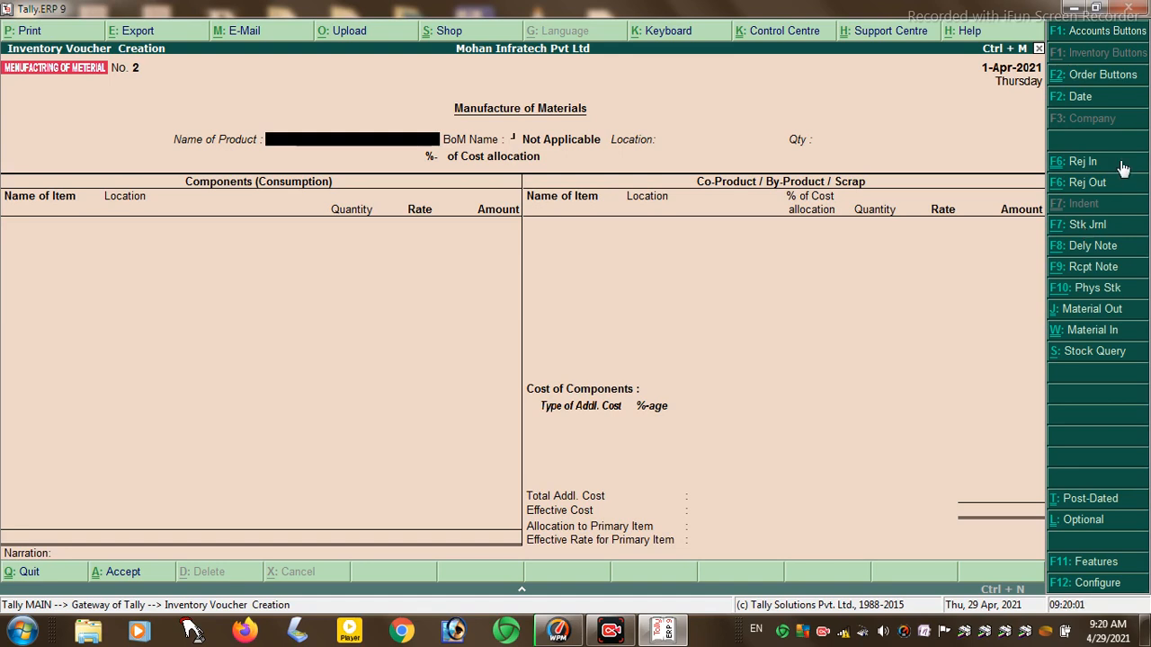
click(1085, 290)
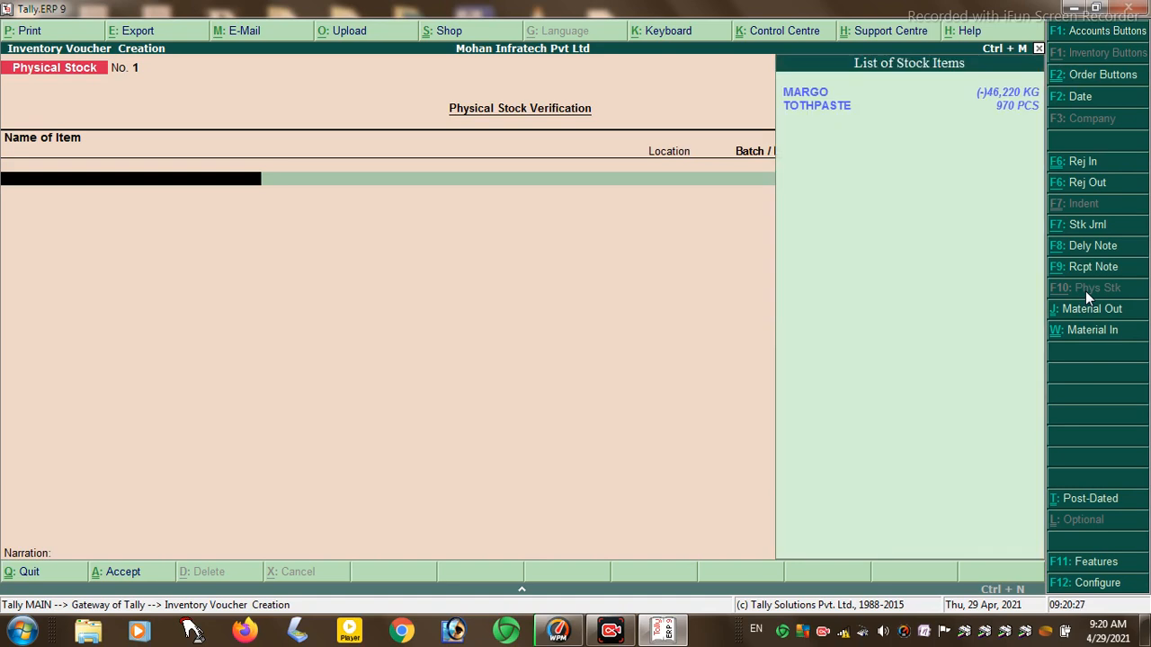
- Count TOTHPASTE at PATNA as 5000 PCS
key(Down)
key(Return)
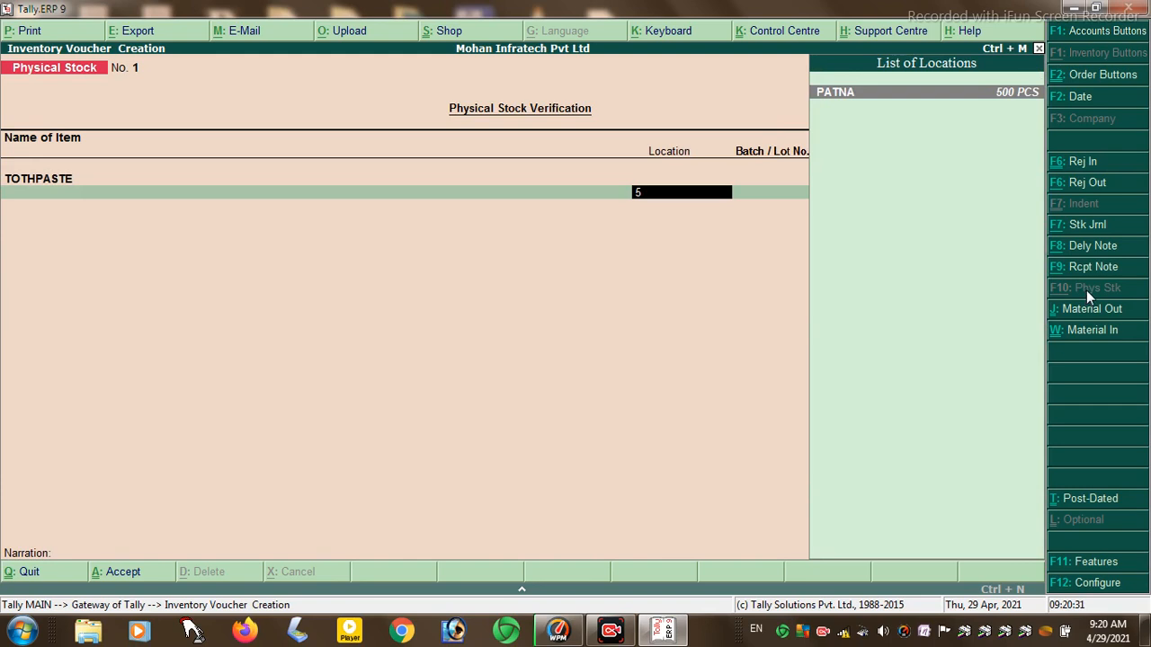
key(Return)
text(5000)
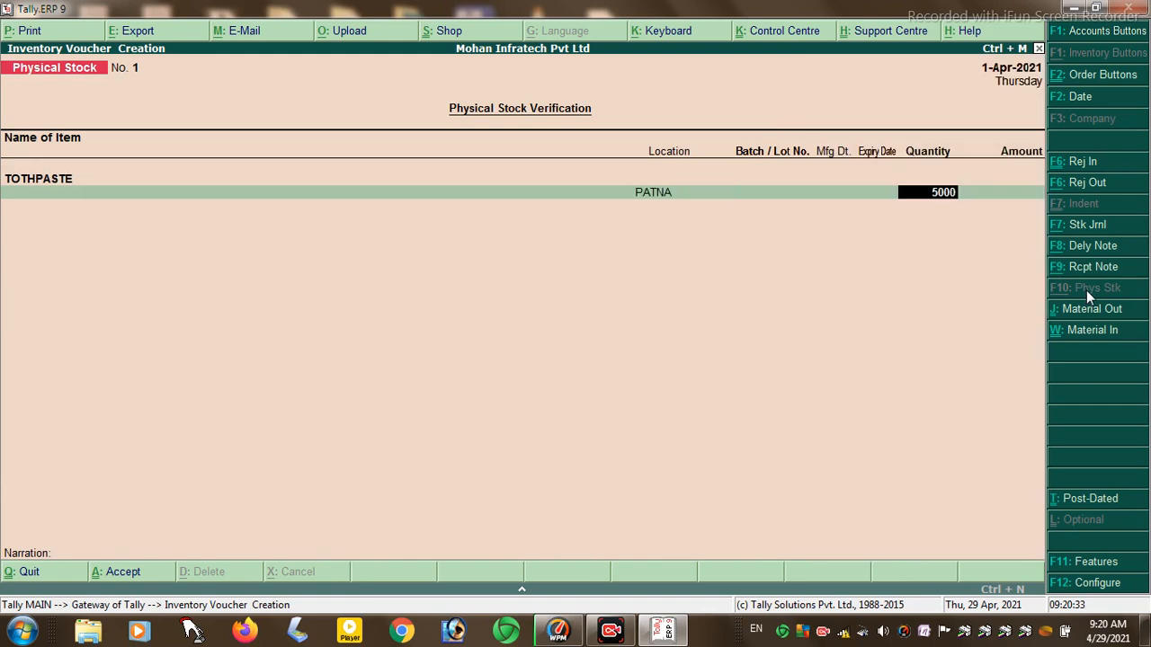
key(Return)
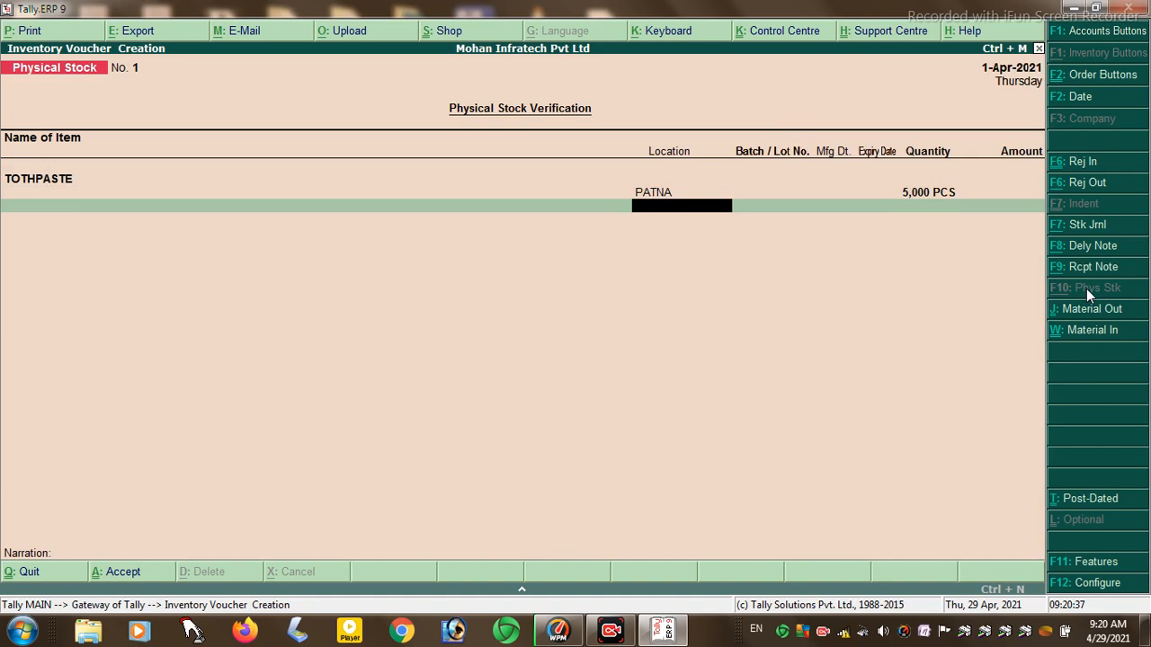
key(Return)
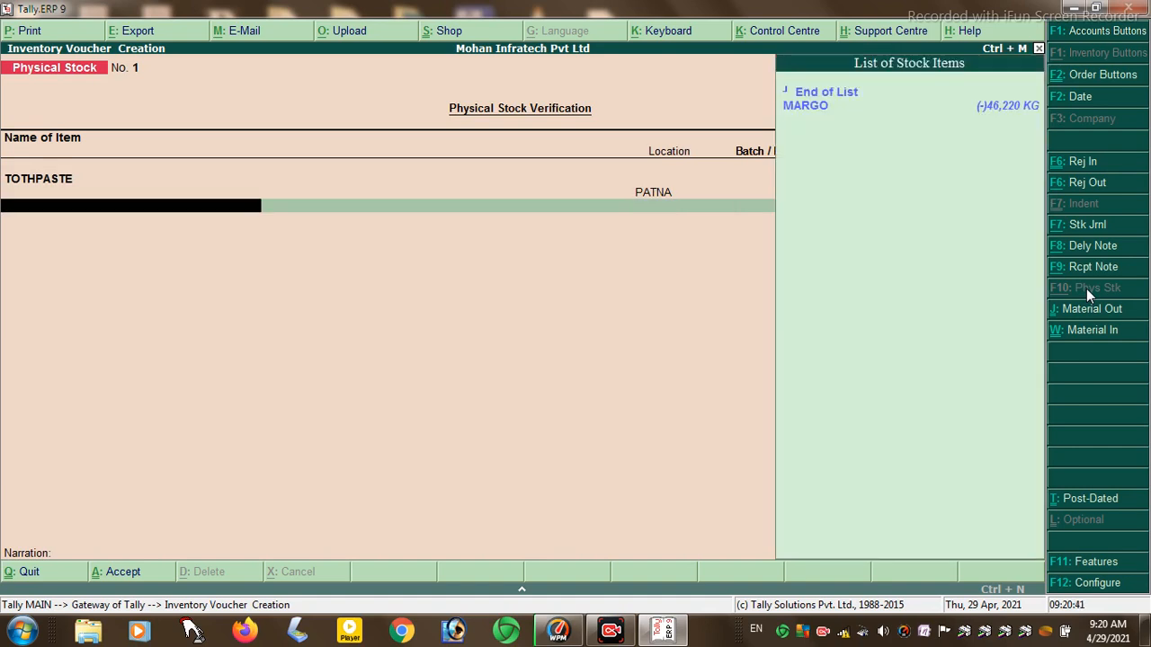
- Count MARGO at HAJIPUR as 500, then save the voucher
key(Down)
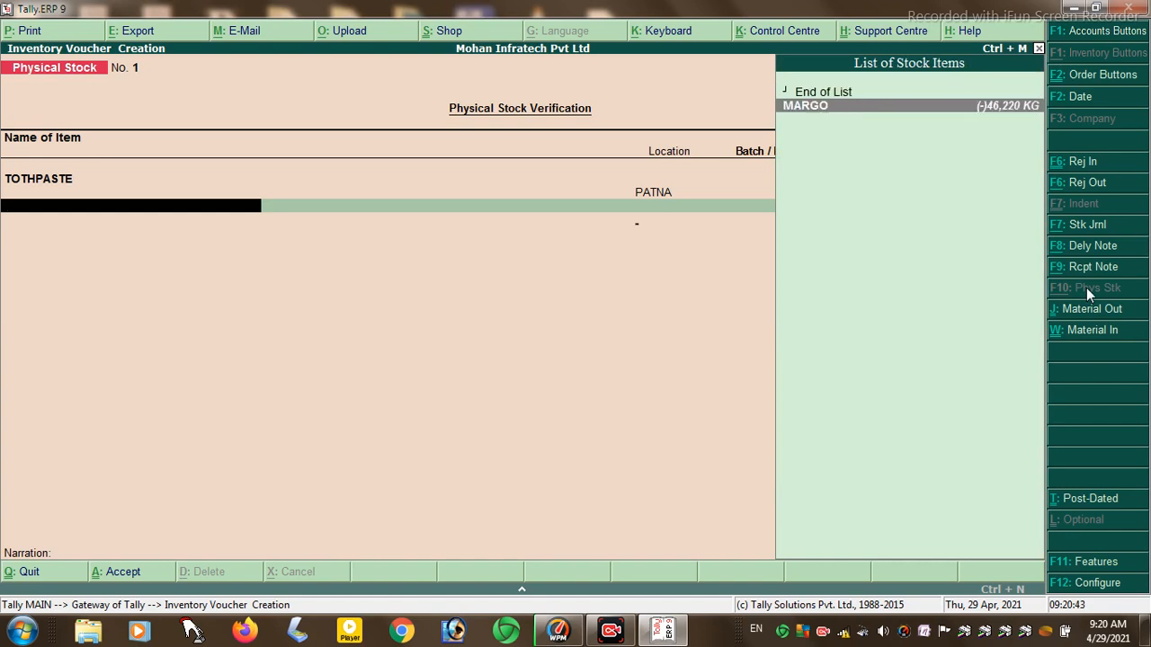
key(Return)
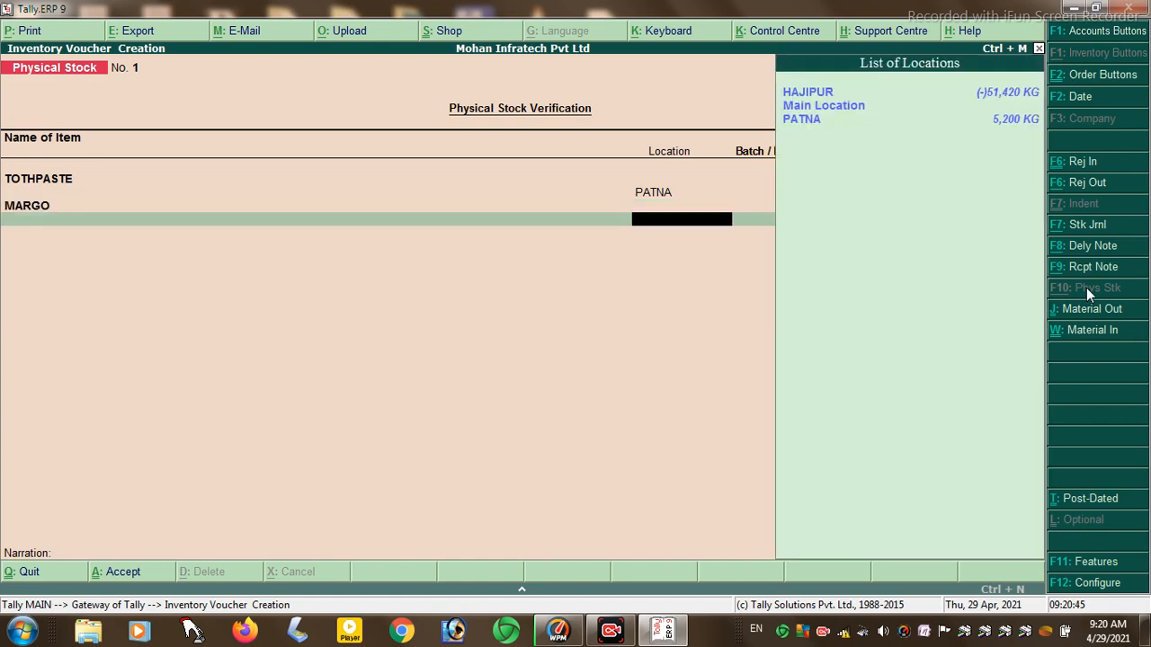
key(Return)
text(500)
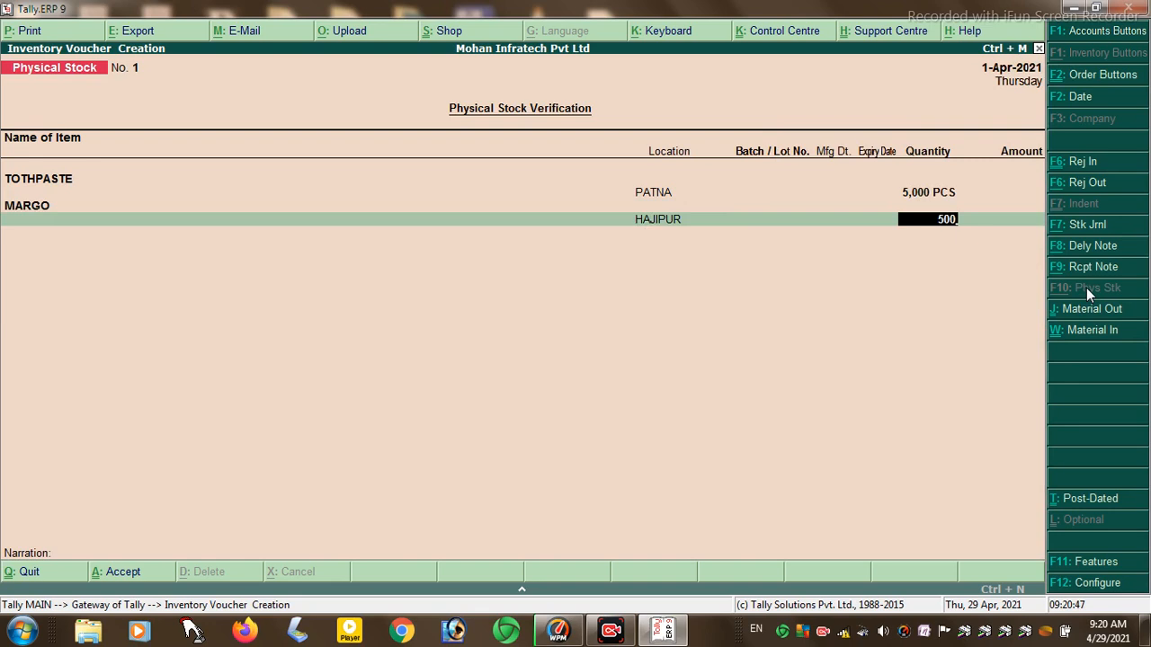
key(Return)
key(Return)
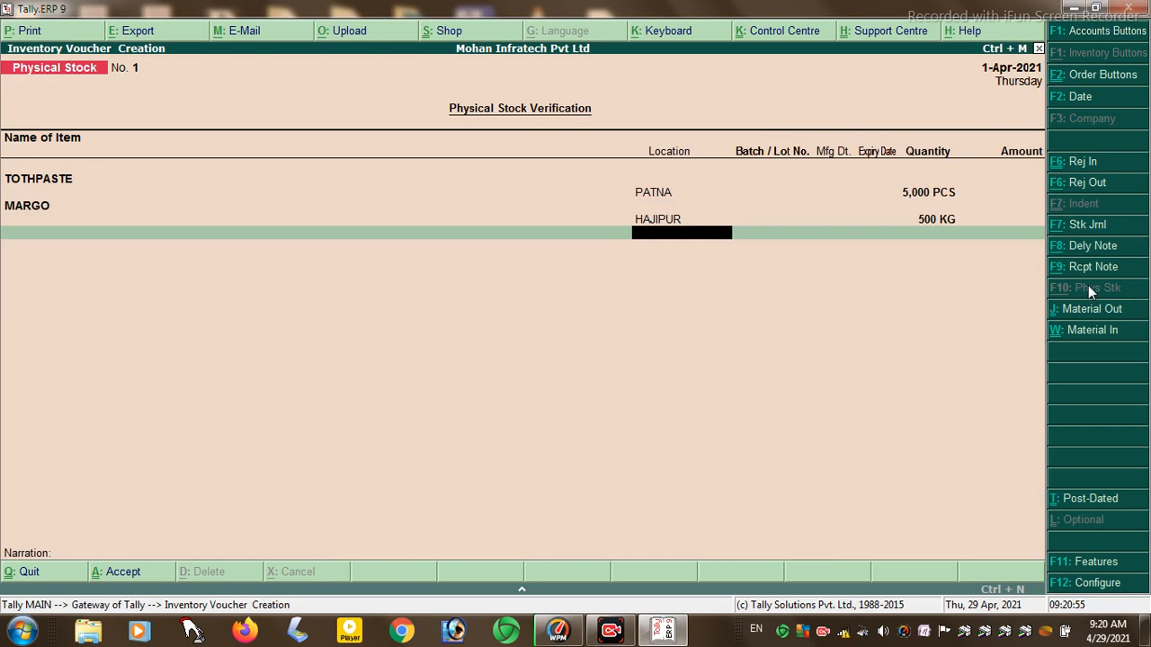
key(Return)
key(Return)
key(Return)
key(Return)
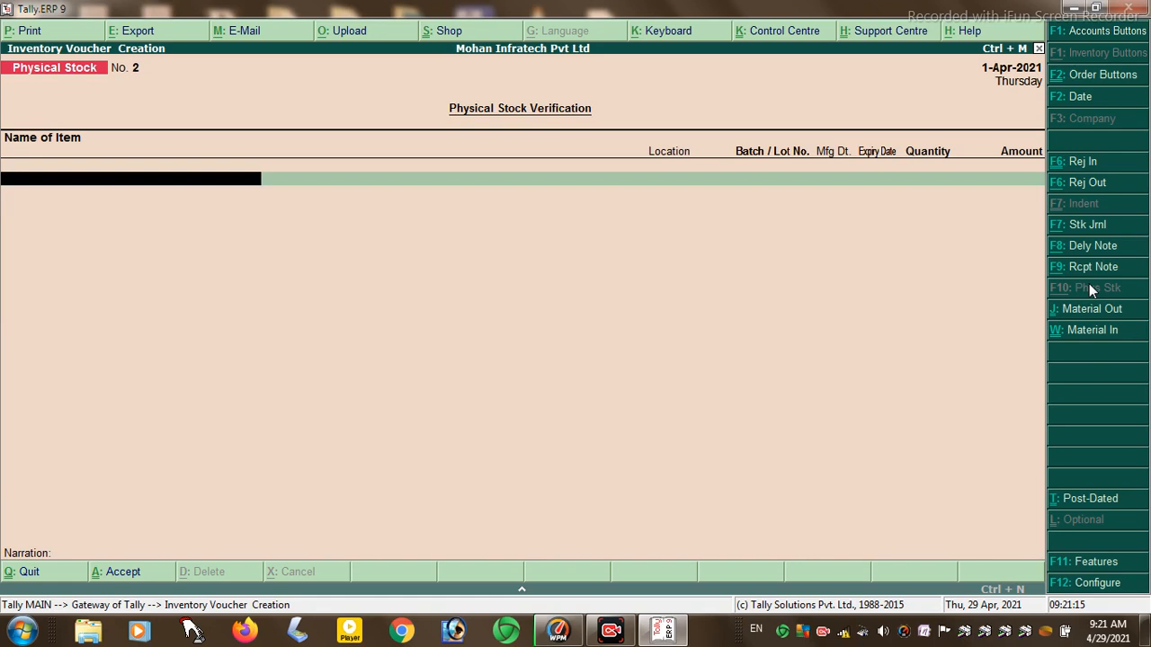
key(Escape)
- Set Maintain payroll to Yes in F11 Accounting Features and accept the change
key(Return)
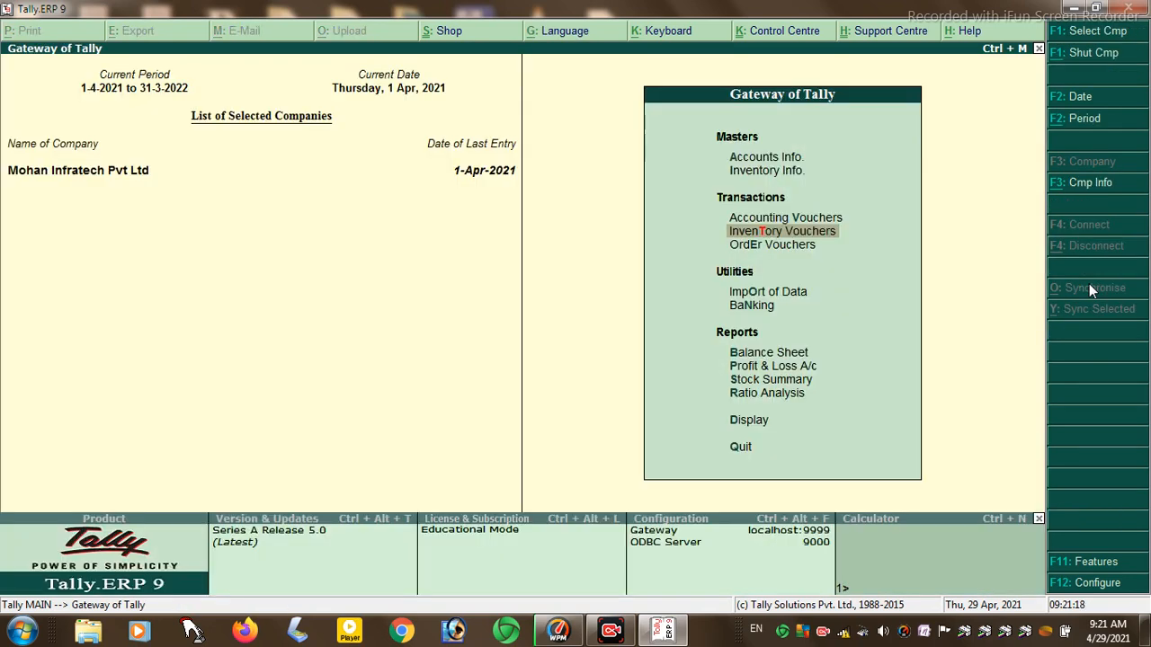
click(1096, 559)
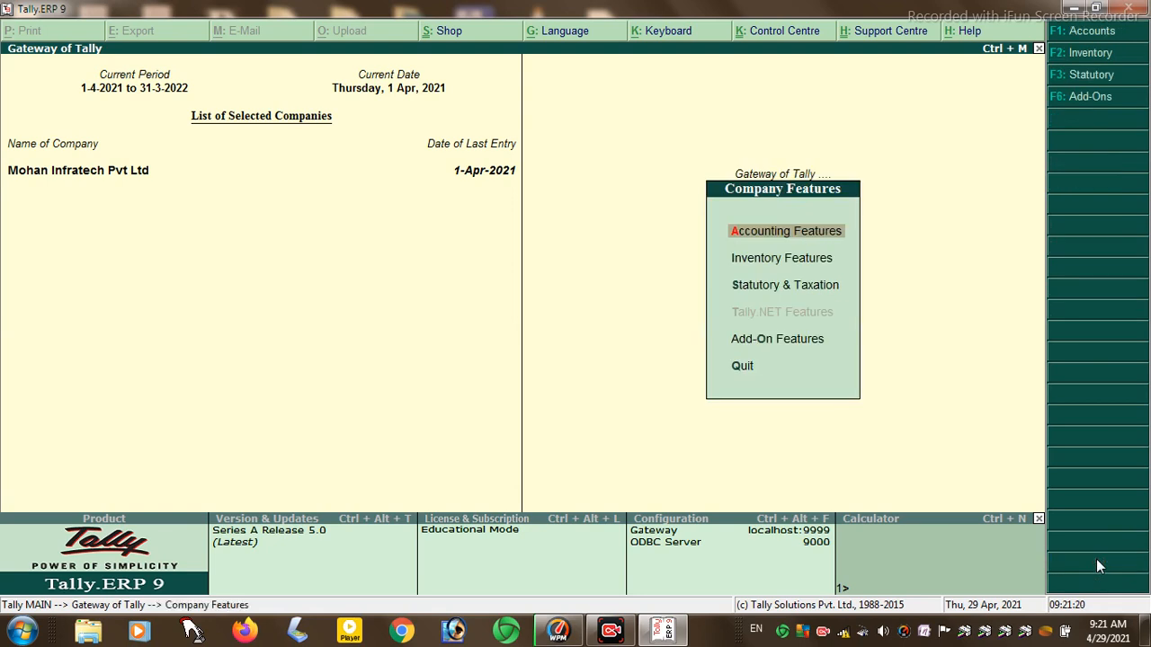
key(Return)
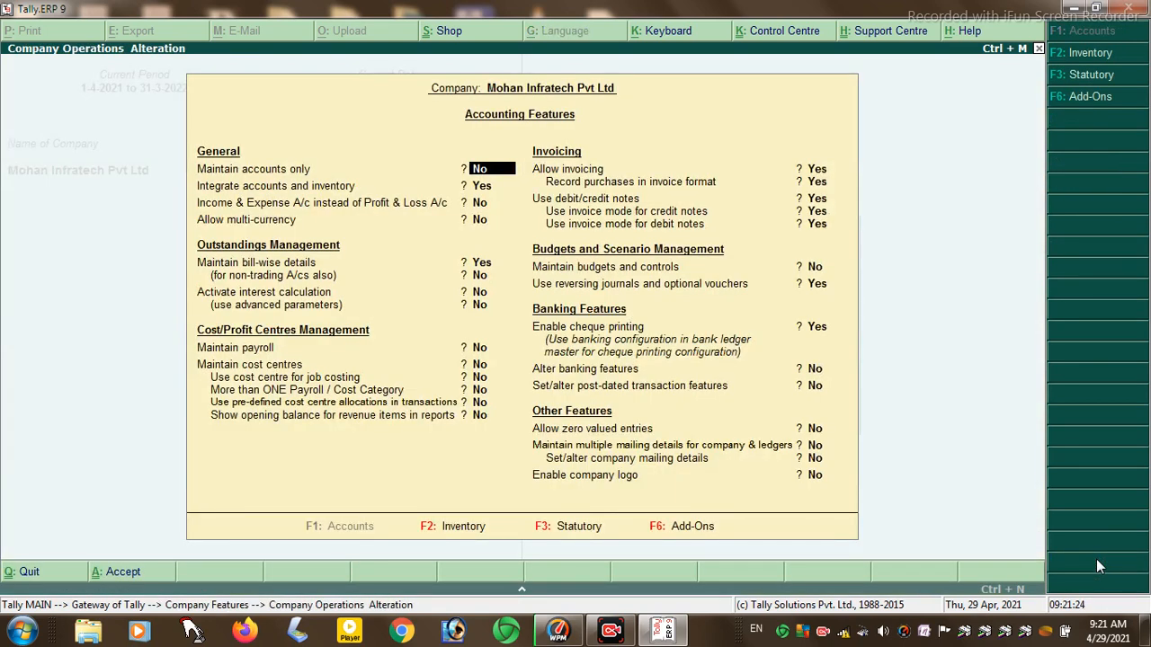
key(Down)
key(Down)
key(Down)
key(Down)
key(Down)
key(Down)
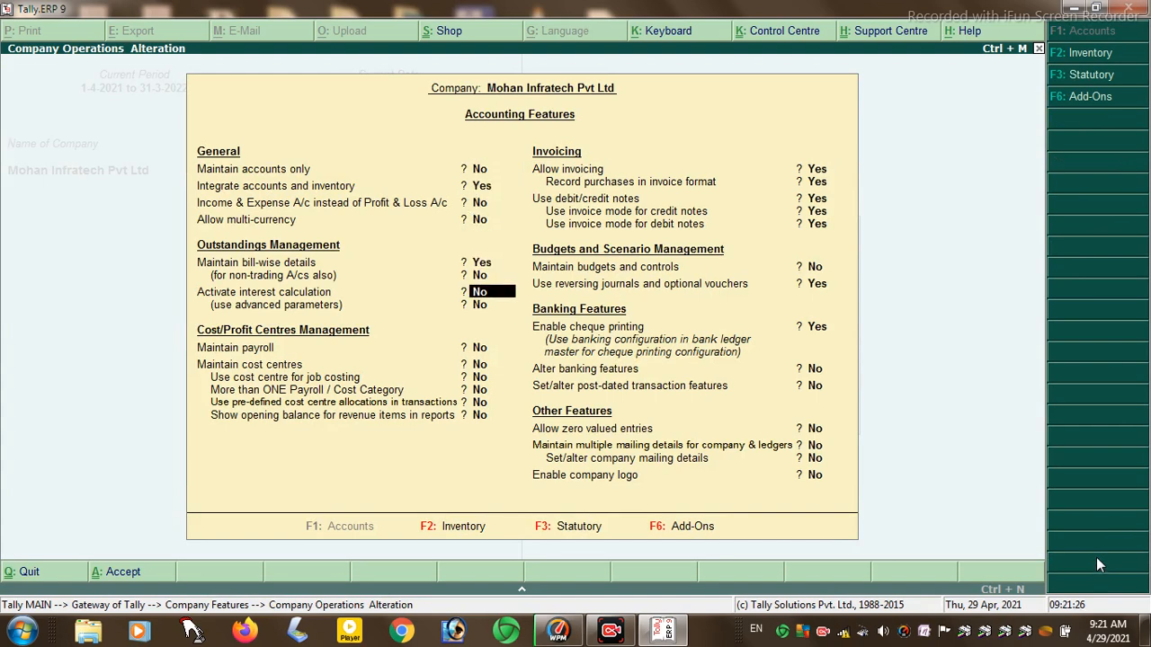
key(y)
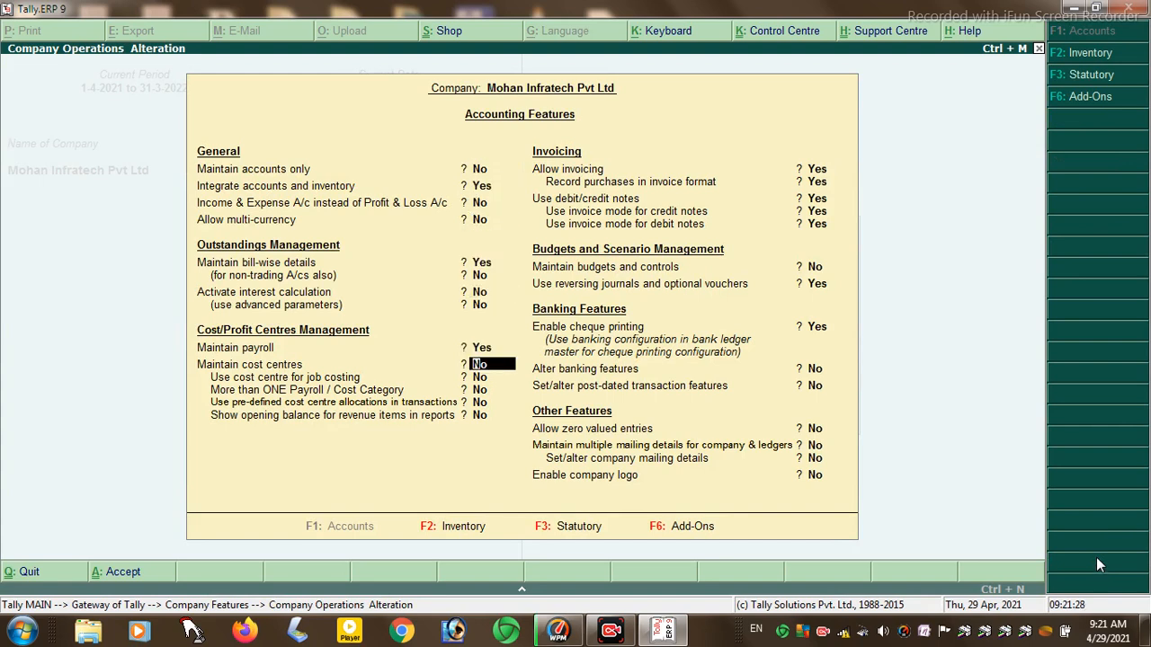
key(Return)
key(Return)
key(Down)
key(Down)
key(Down)
key(Down)
key(Down)
key(Down)
key(Down)
key(Down)
key(Down)
key(Down)
key(Down)
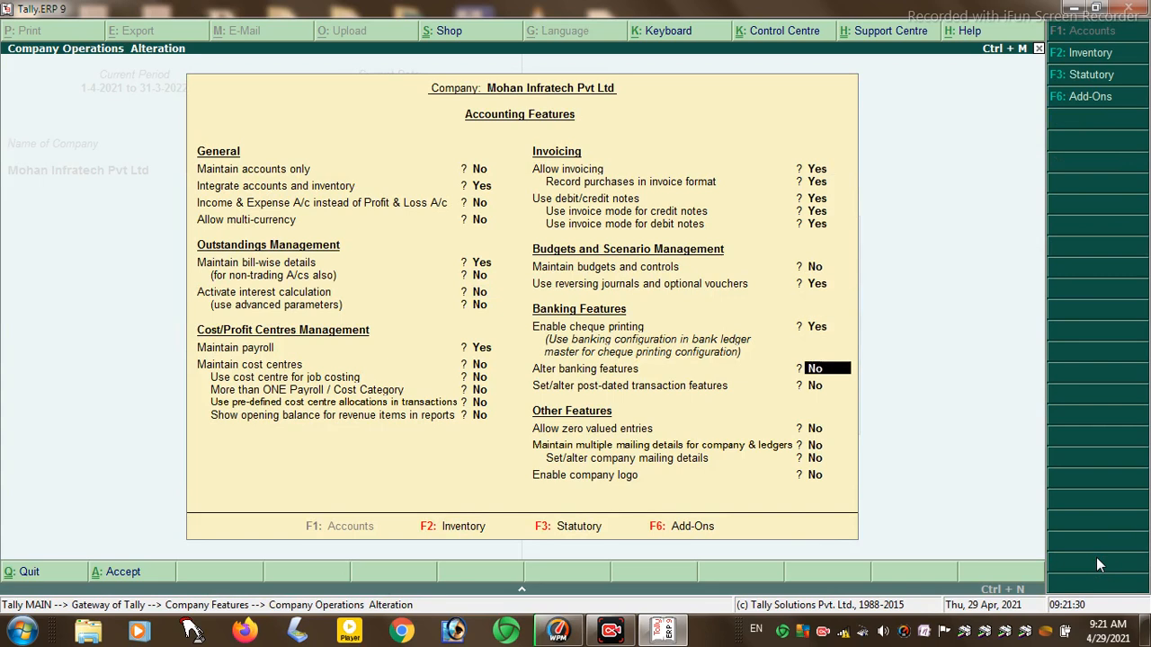
key(Down)
key(Down)
key(y)
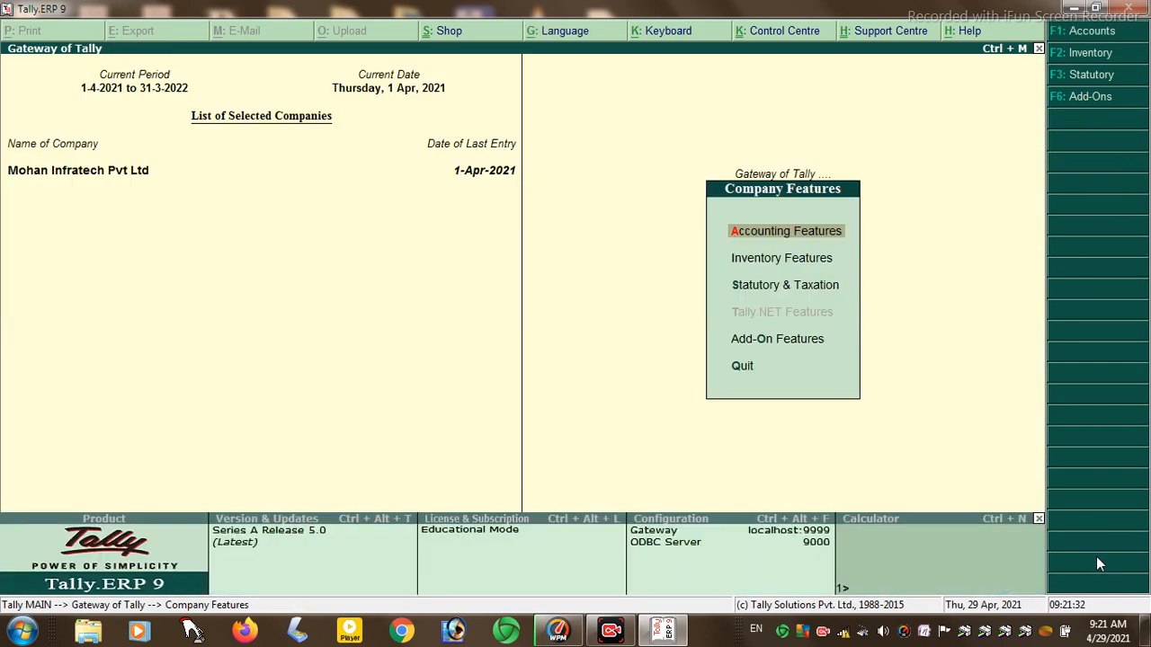
key(Escape)
key(Escape)
- Stay in Tally and go to Payroll Info. > Employee Groups
key(n)
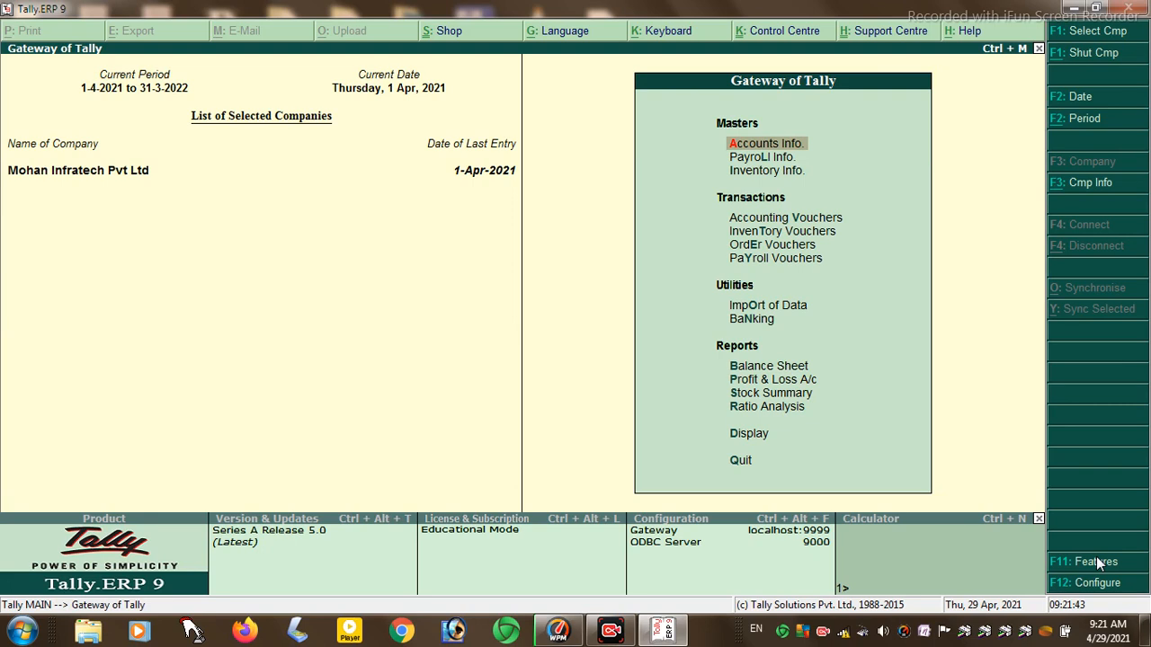
key(Down)
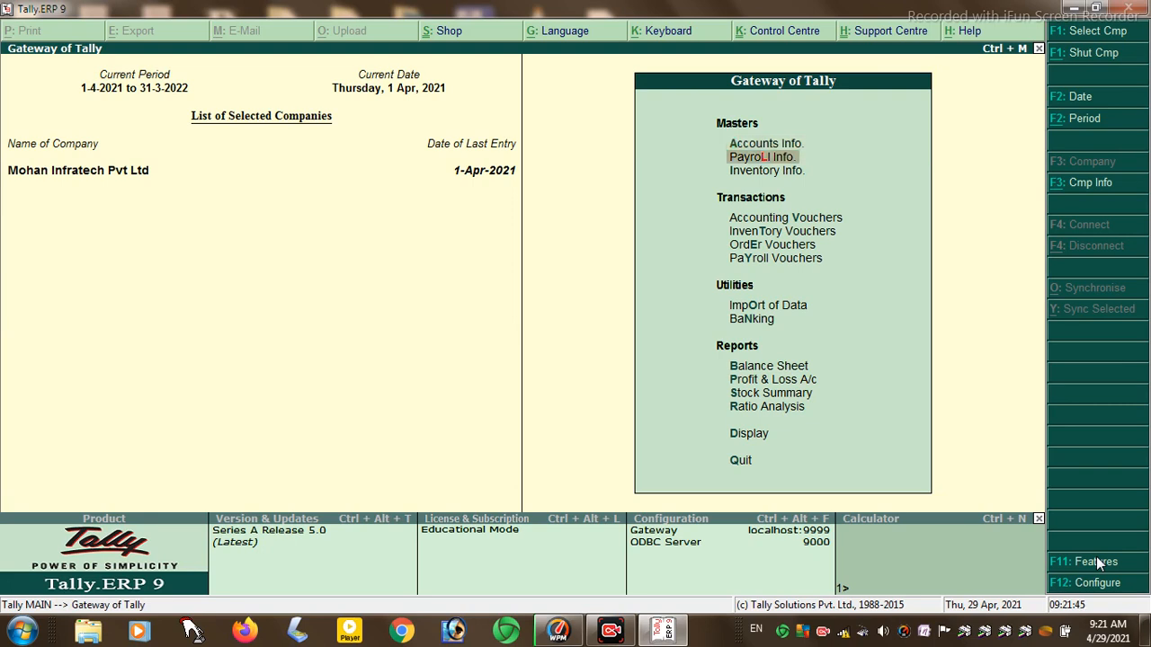
key(Return)
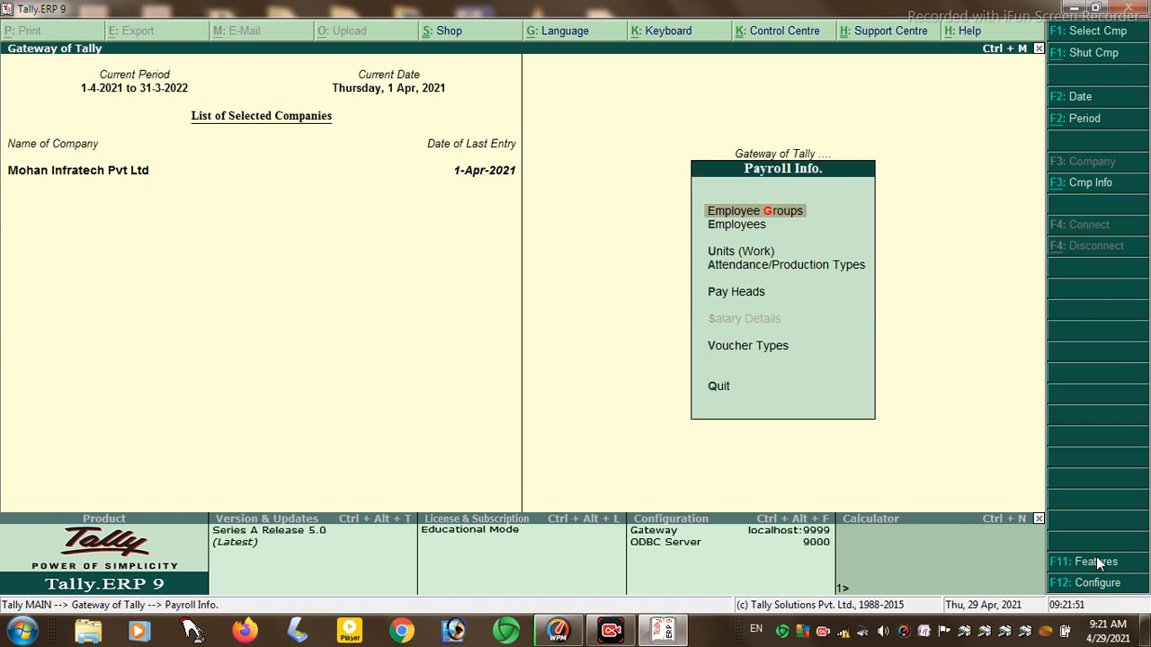
key(Return)
key(Return)
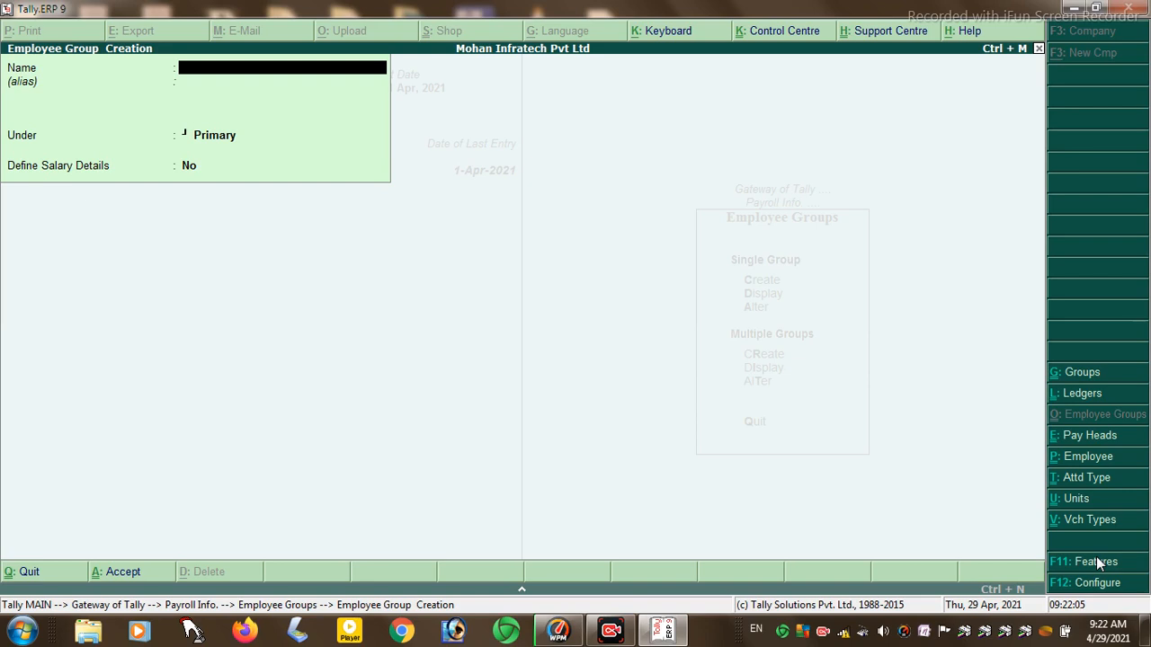
- Create employee groups PERMAMENT and KESUAL under Primary
text(PERMAMEN)
key(Return)
key(Return)
key(Return)
key(Return)
text(KESUAL)
key(Return)
key(Return)
key(Return)
key(Return)
key(Escape)
key(y)
key(Return)
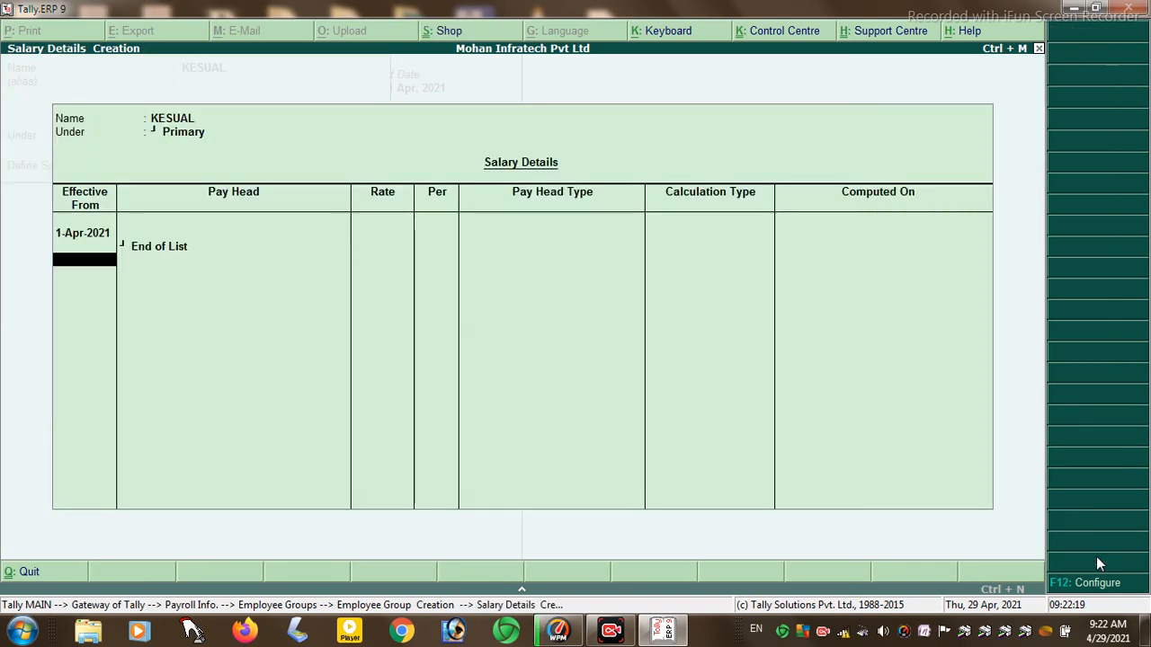
key(Return)
key(Return)
- Create the DALLY WEGES employee group under Primary and close the creation form
text(DALLY)
text( SHI)
key(BackSpace)
key(BackSpace)
key(BackSpace)
key(BackSpace)
text(E)
key(BackSpace)
text(WEGES)
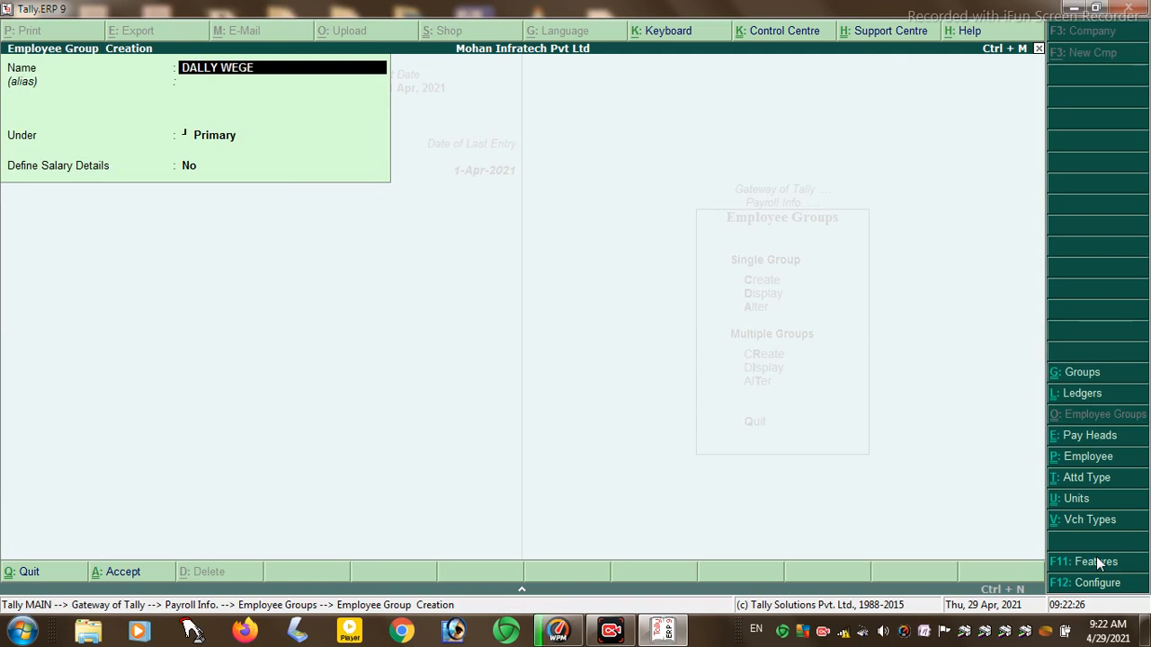
key(Return)
key(Return)
key(Return)
key(Return)
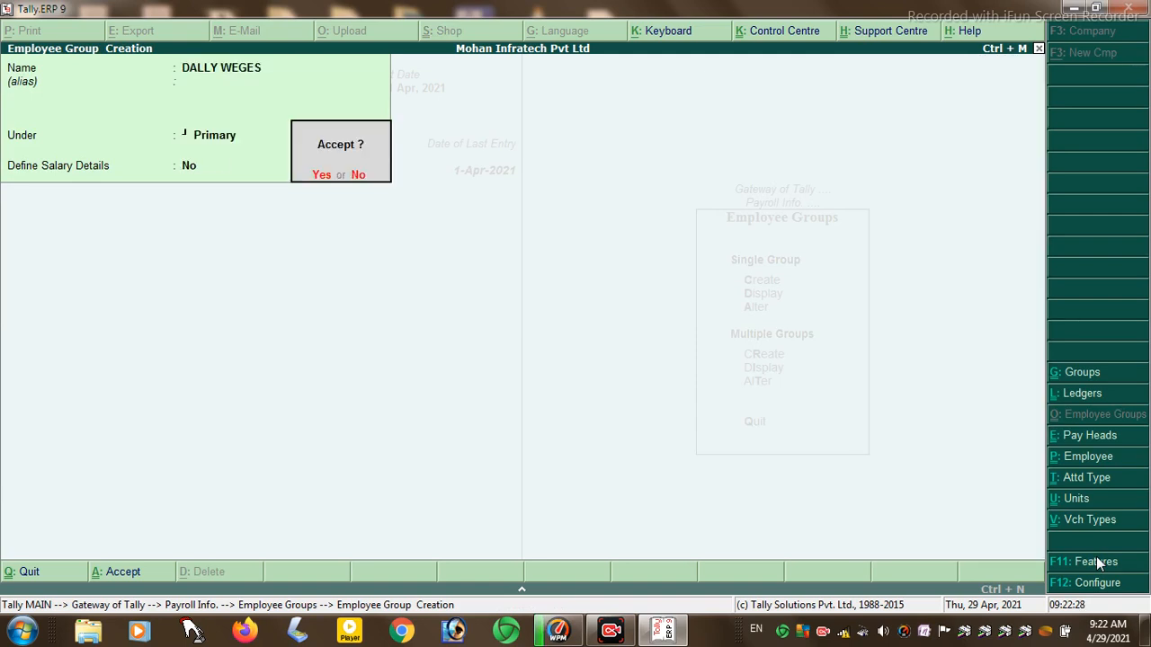
key(Return)
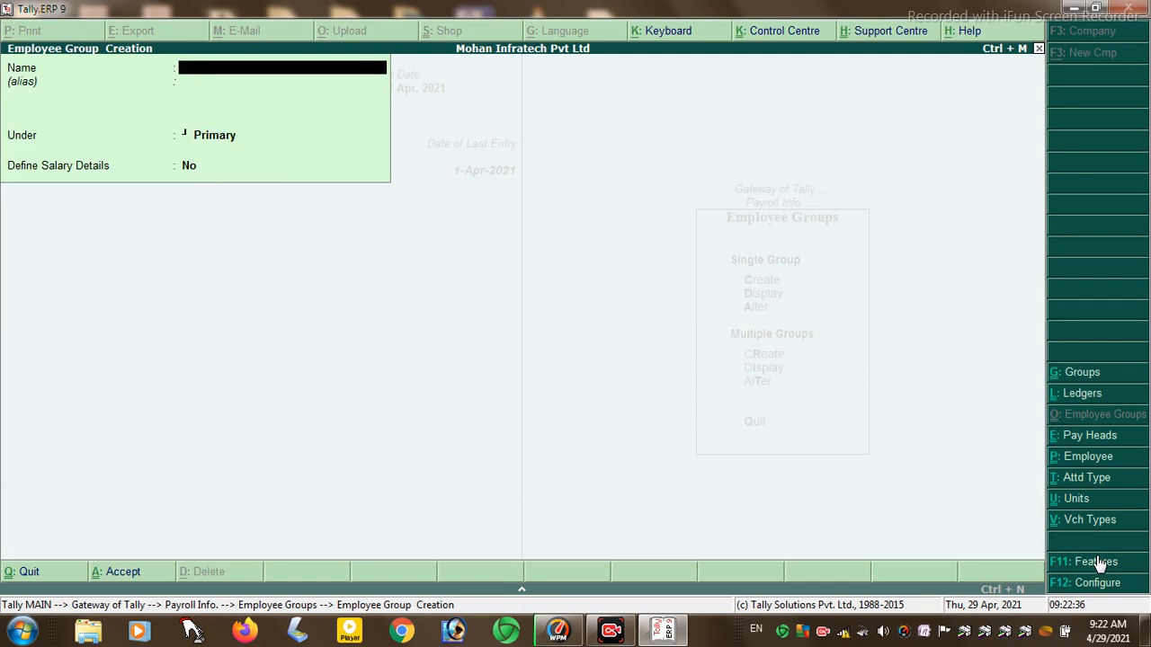
key(Escape)
key(y)
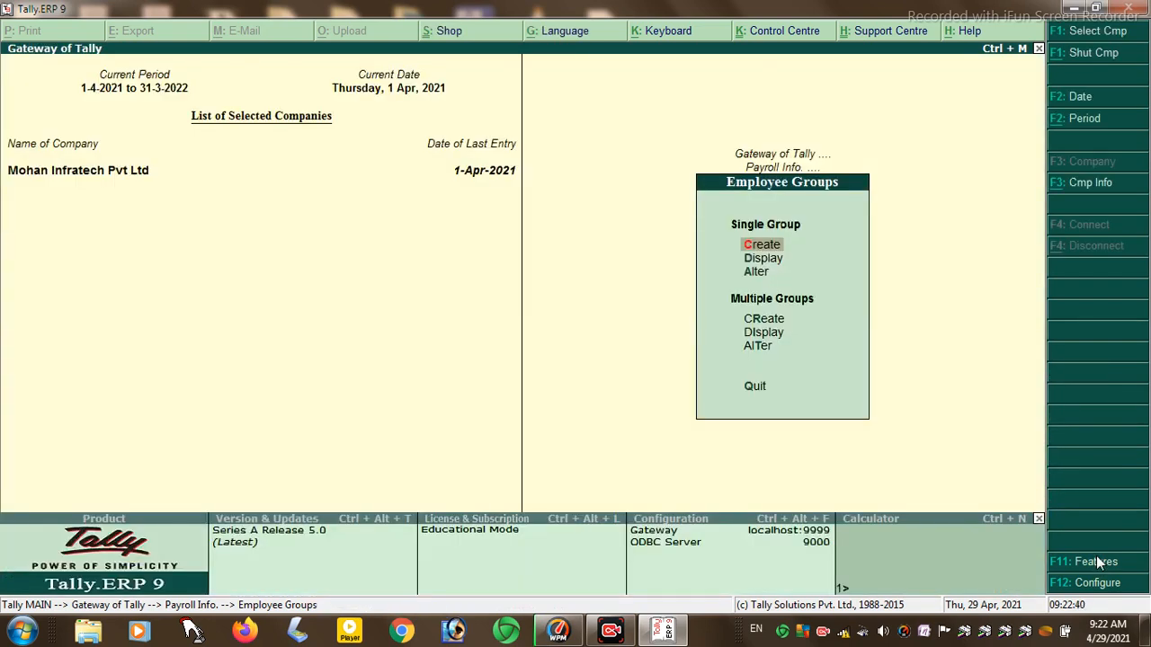
key(Escape)
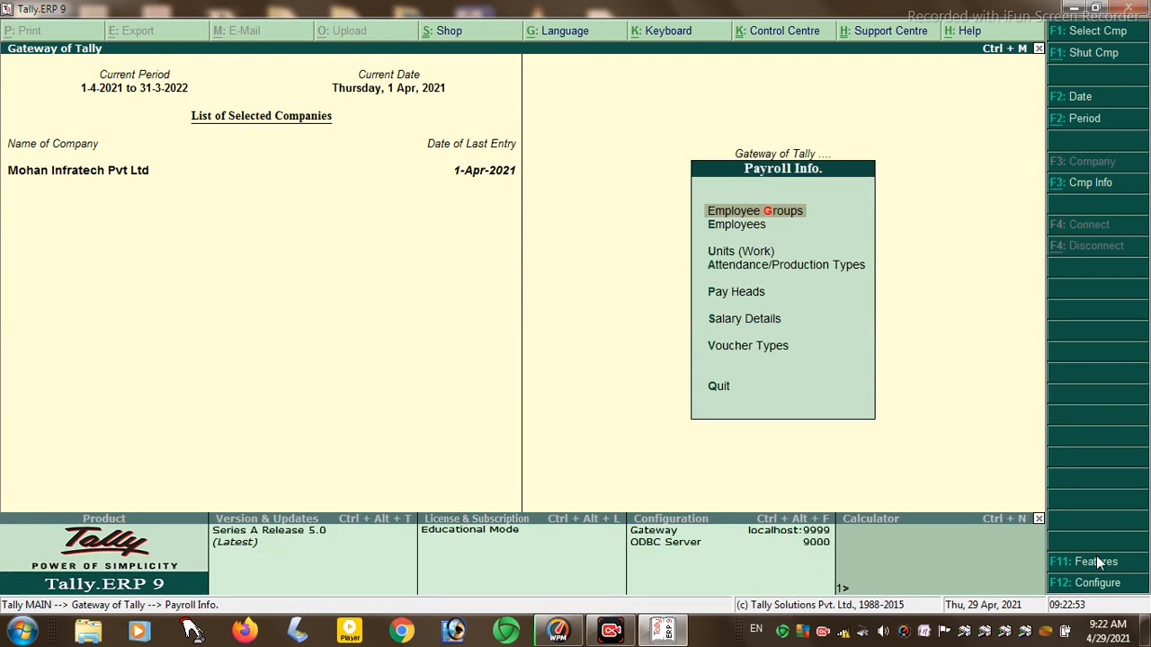
- Create attendance type ABSENT as Leave without Pay
key(Down)
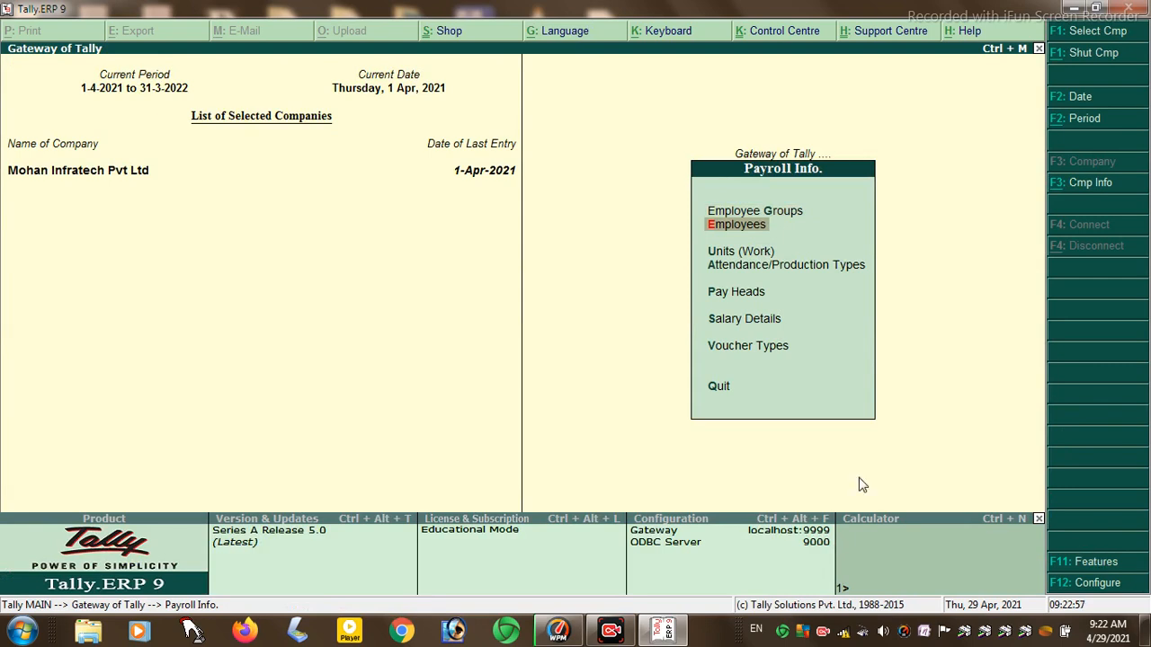
key(Down)
key(Down)
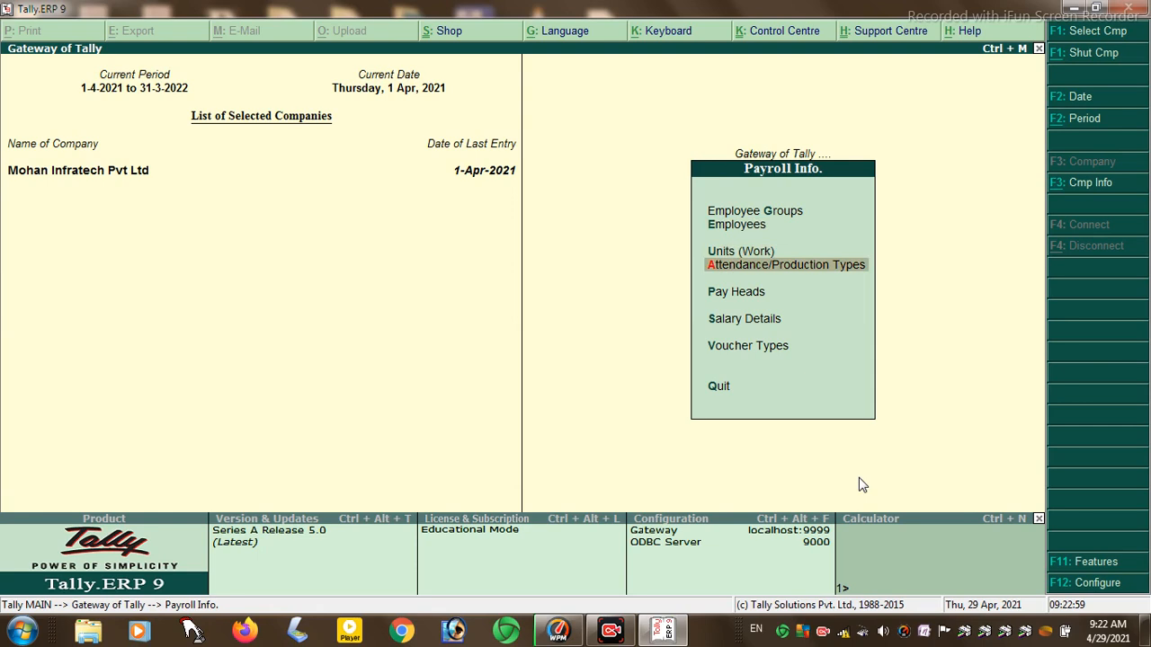
key(Return)
key(Return)
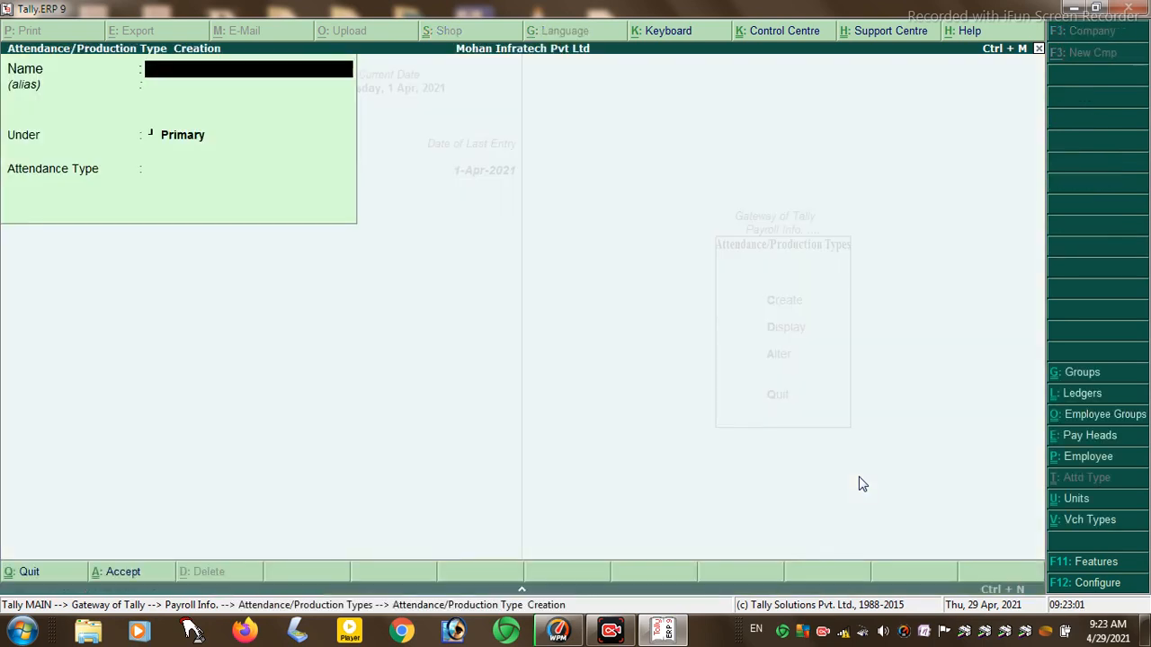
text(ABSENT)
key(Return)
key(Return)
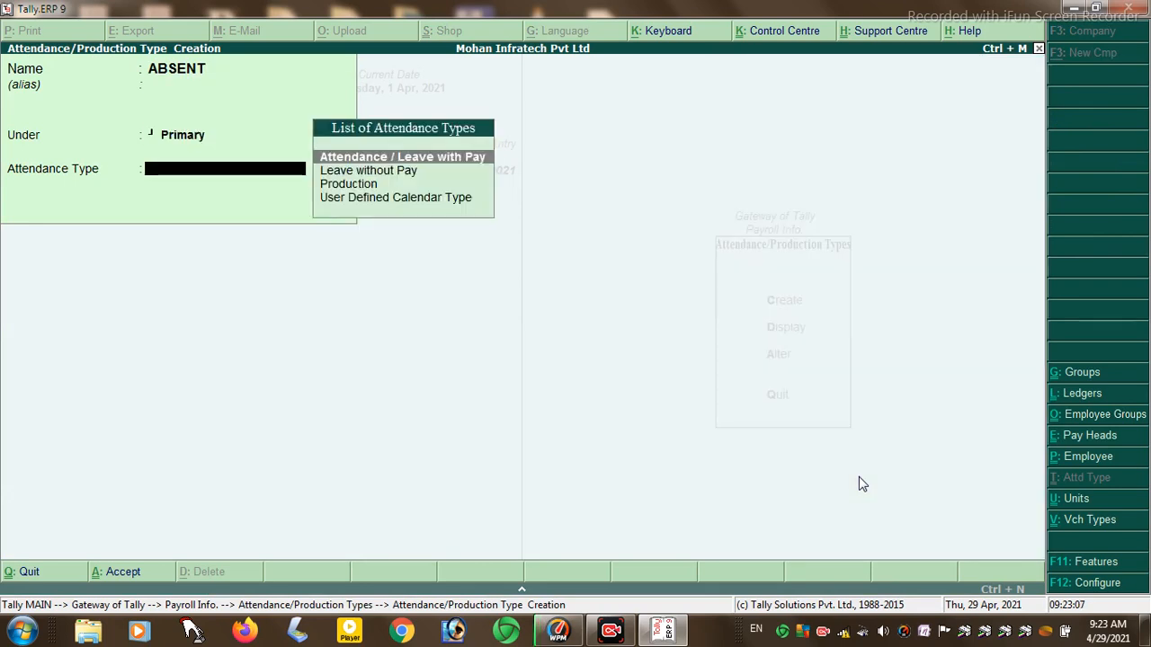
key(Down)
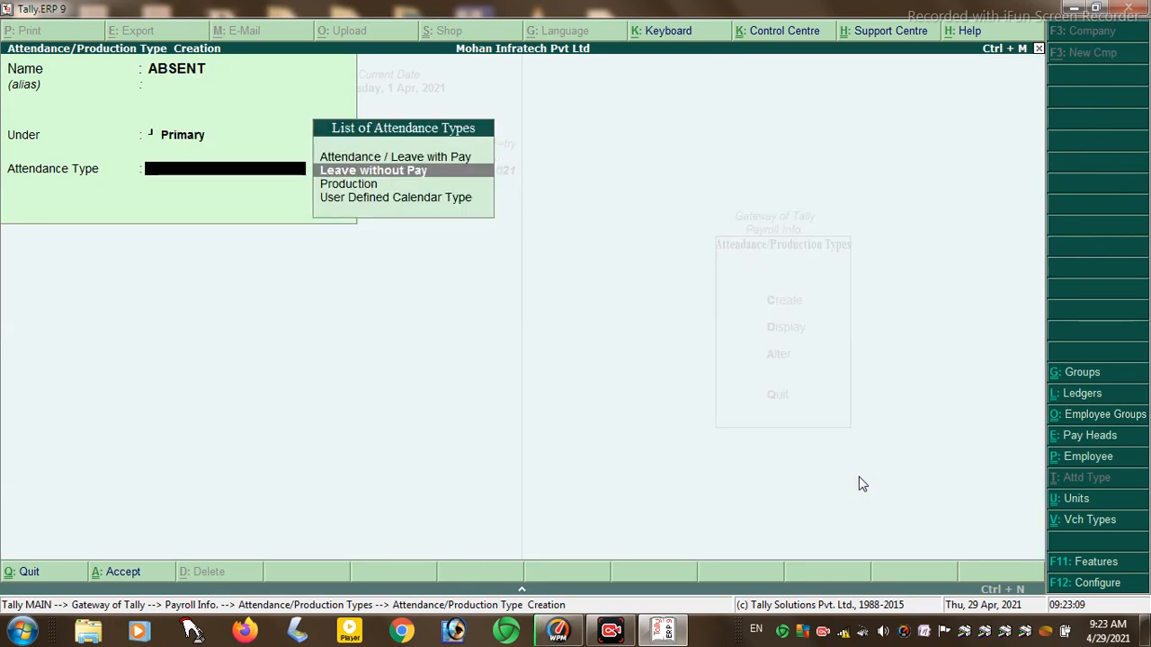
key(Return)
key(Return)
key(Return)
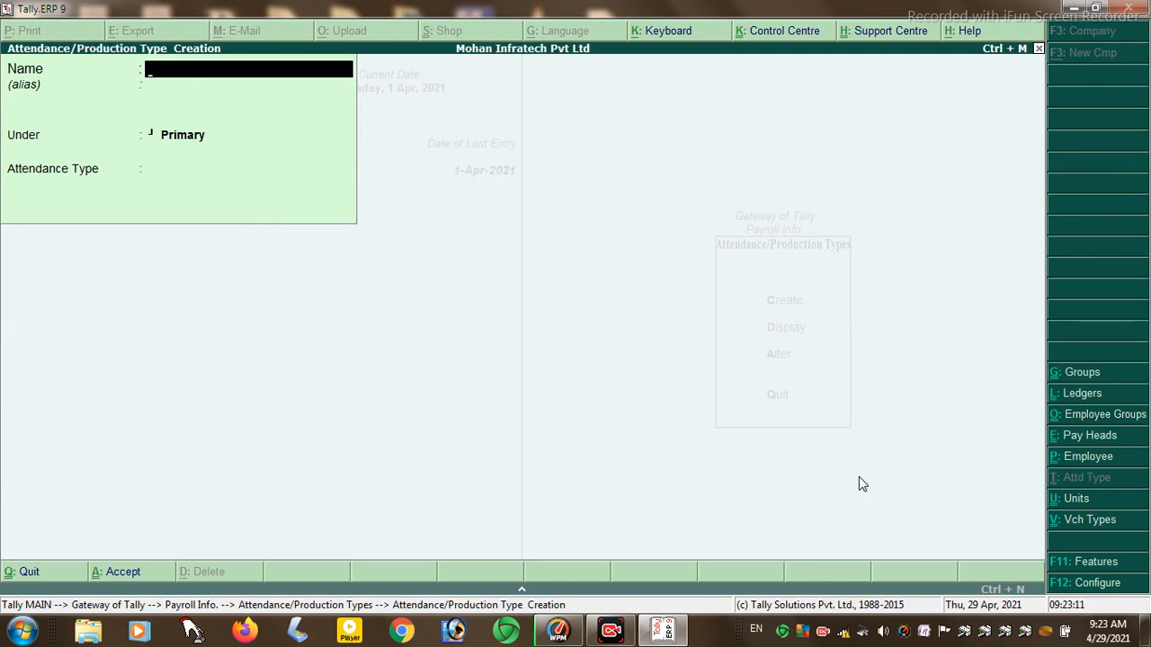
text(PRTE)
key(BackSpace)
key(BackSpace)
text(ESENT)
key(Return)
key(Return)
key(Return)
key(Return)
key(Return)
key(Return)
- Create attendance type OVERTIME as Attendance / Leave with Pay and exit the form
text(OVER)
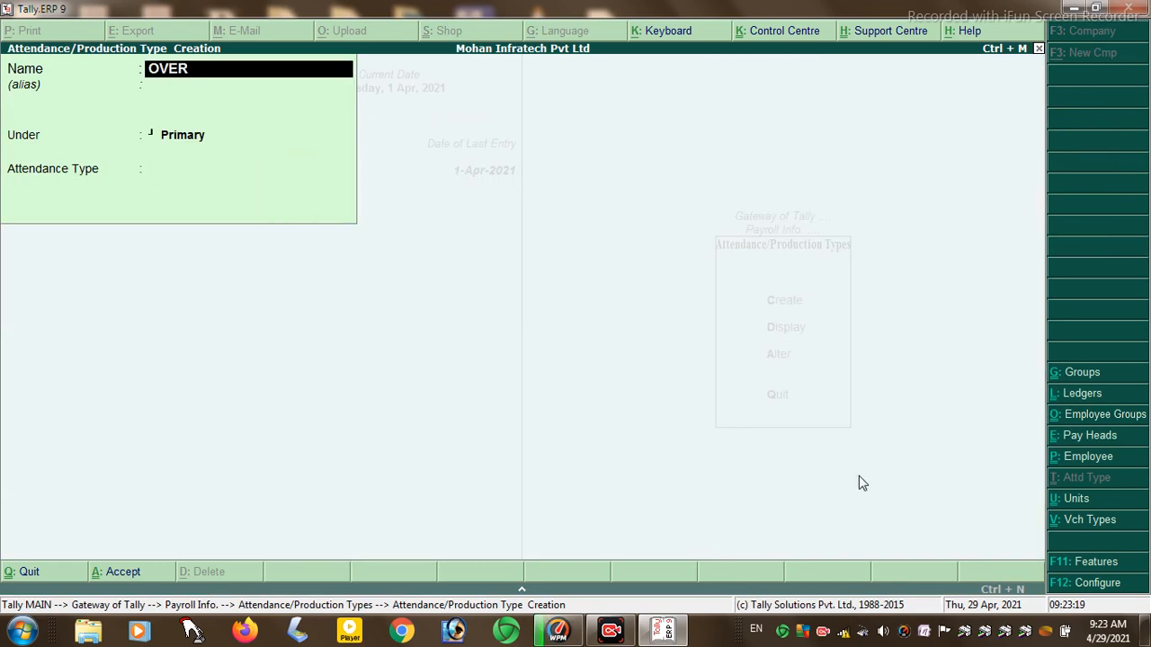
text(TIME)
key(Return)
key(Return)
key(Return)
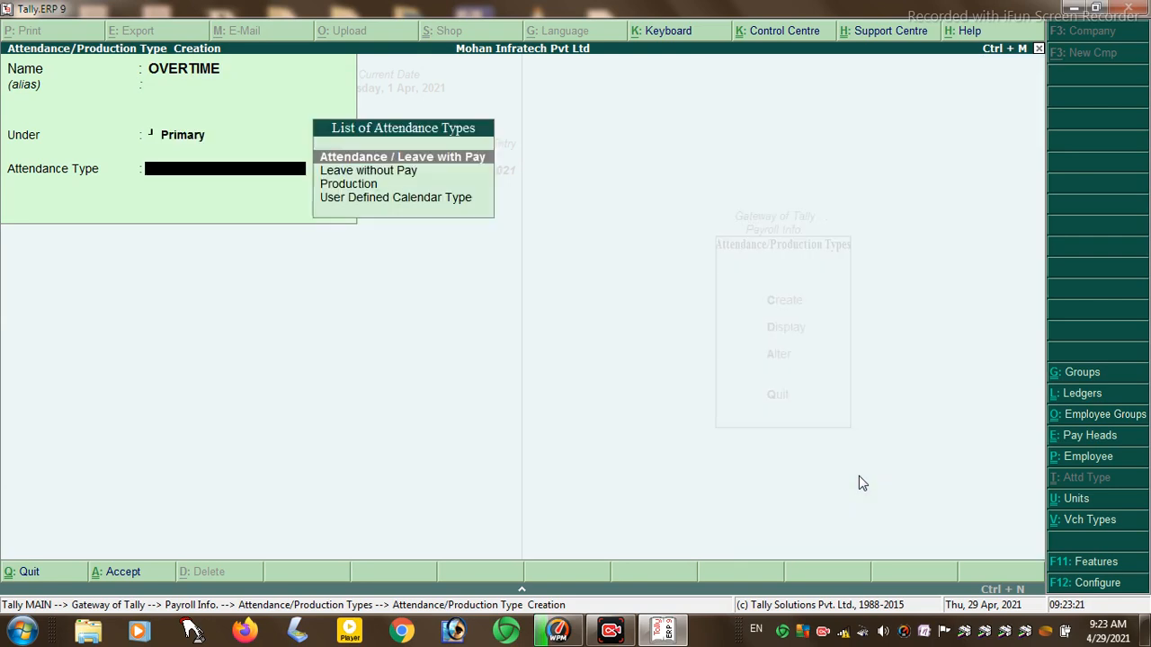
key(Return)
key(Return)
key(Return)
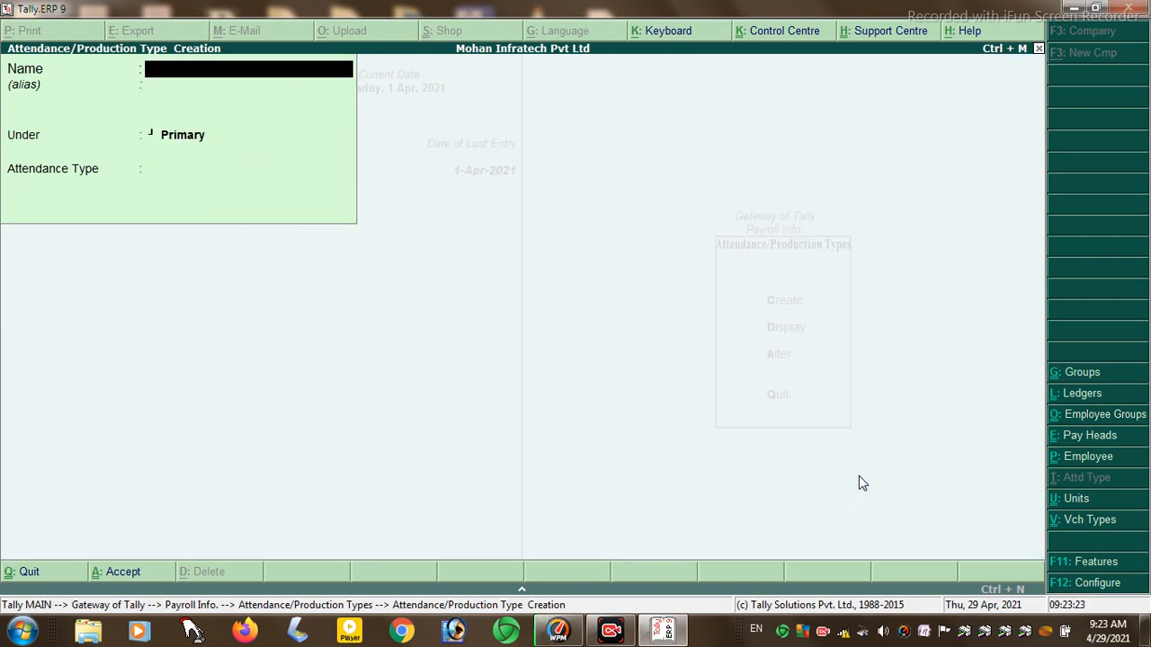
key(Escape)
key(Return)
key(Escape)
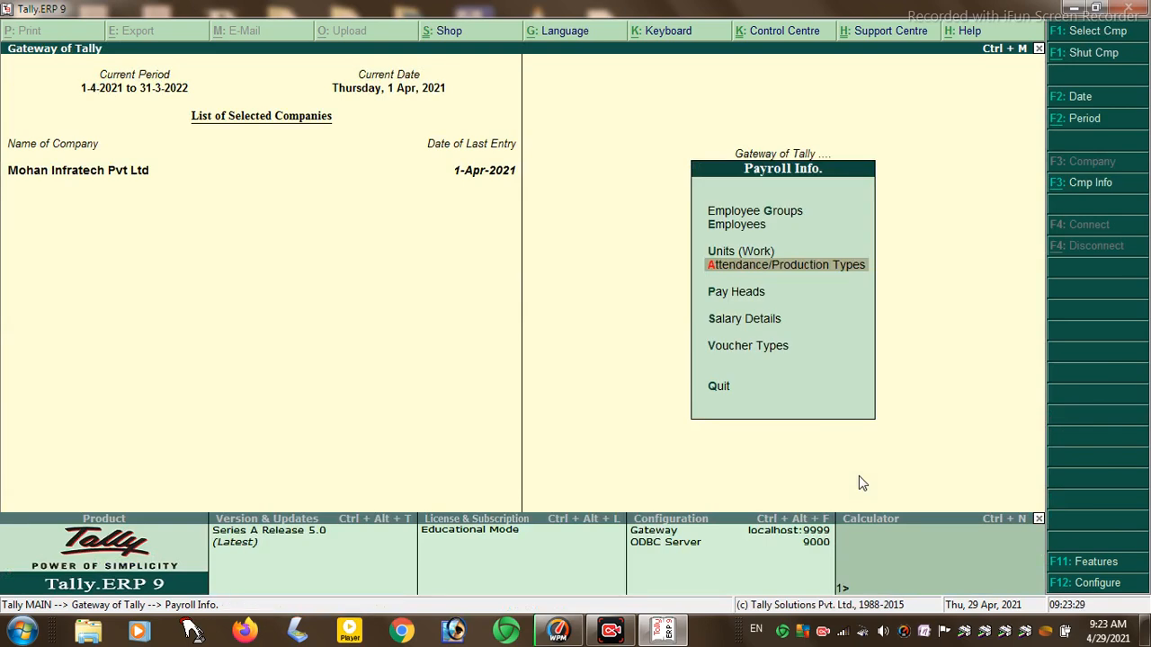
key(Up)
- Abandon the compound unit form and start a new work unit of type Simple
key(Return)
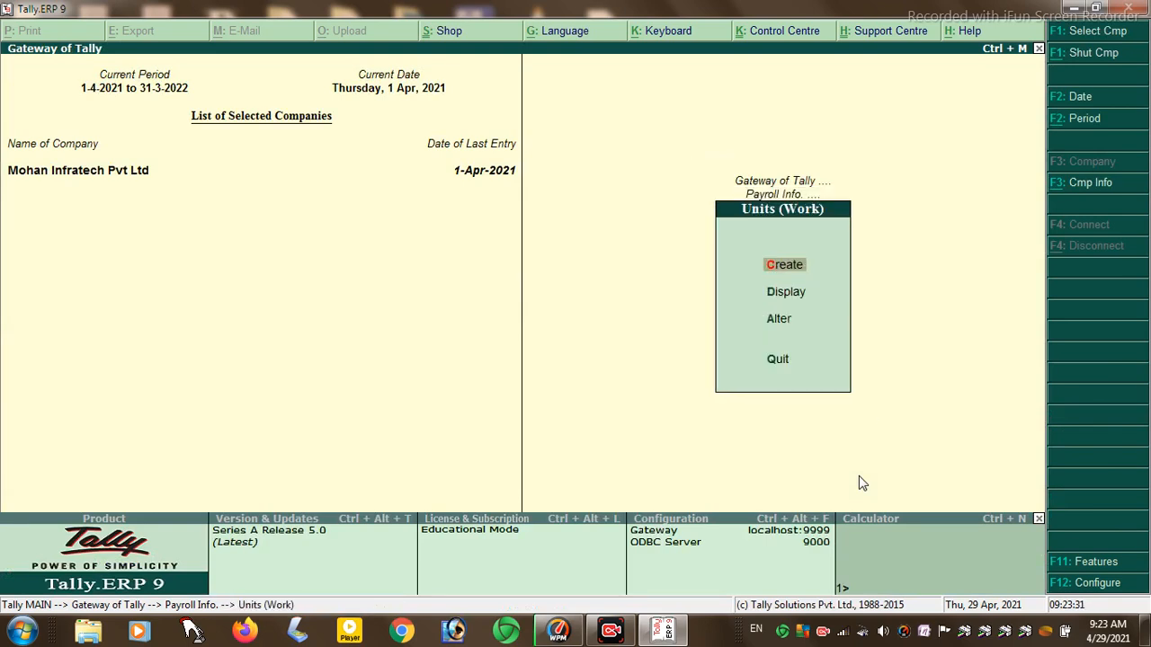
key(Return)
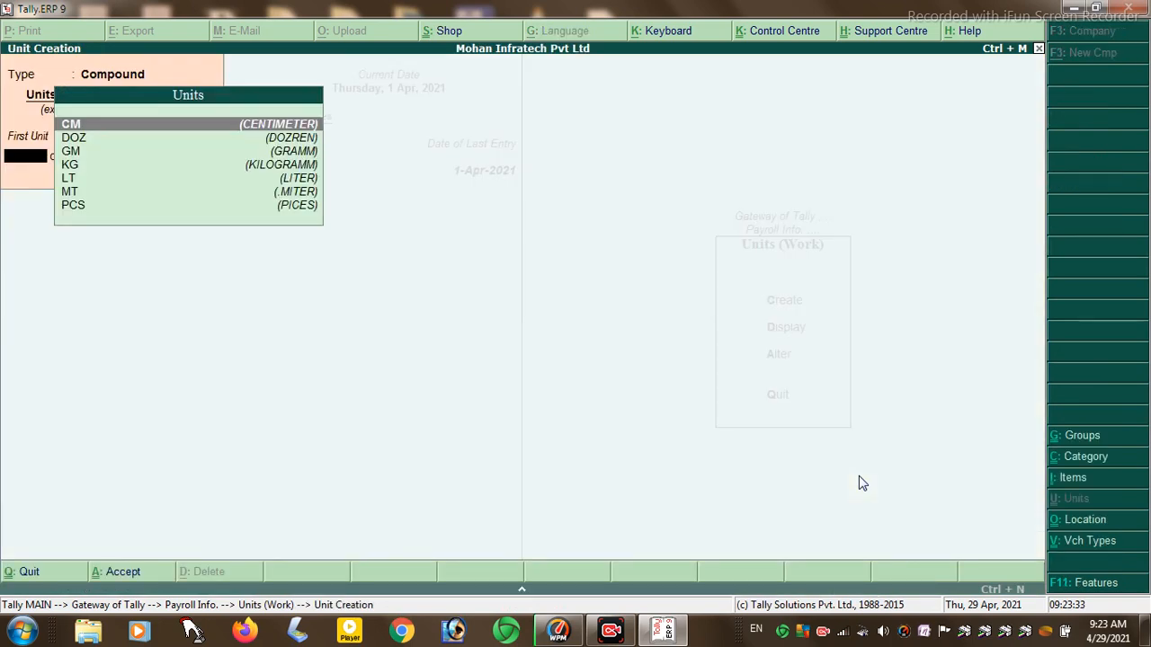
key(Escape)
key(y)
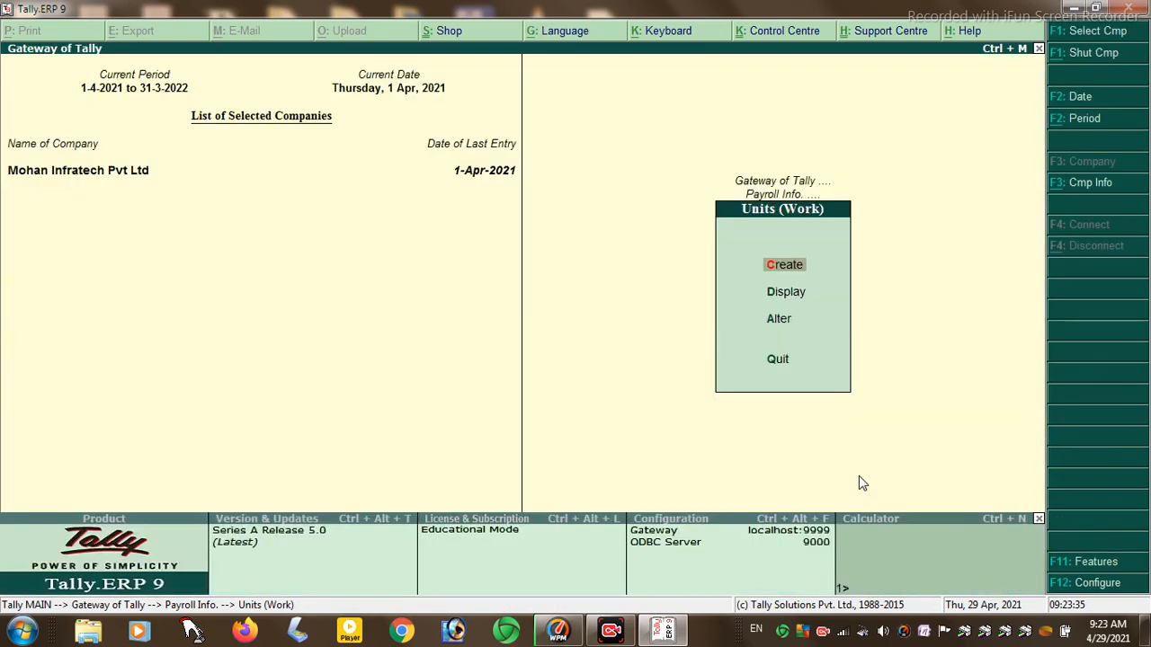
key(Return)
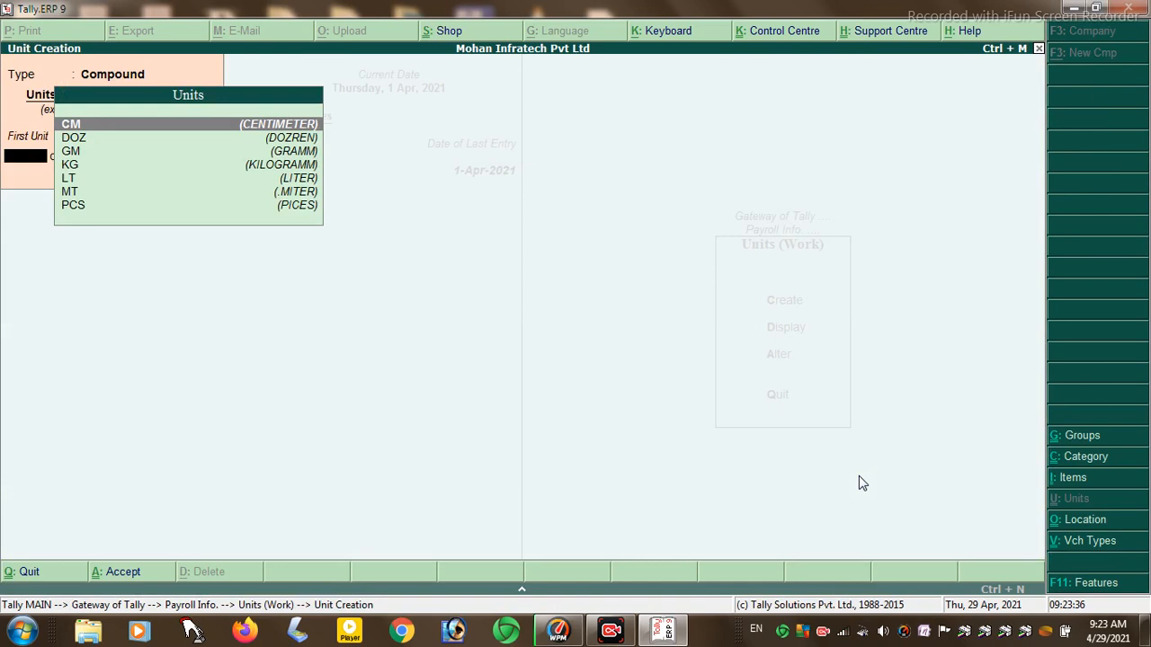
key(BackSpace)
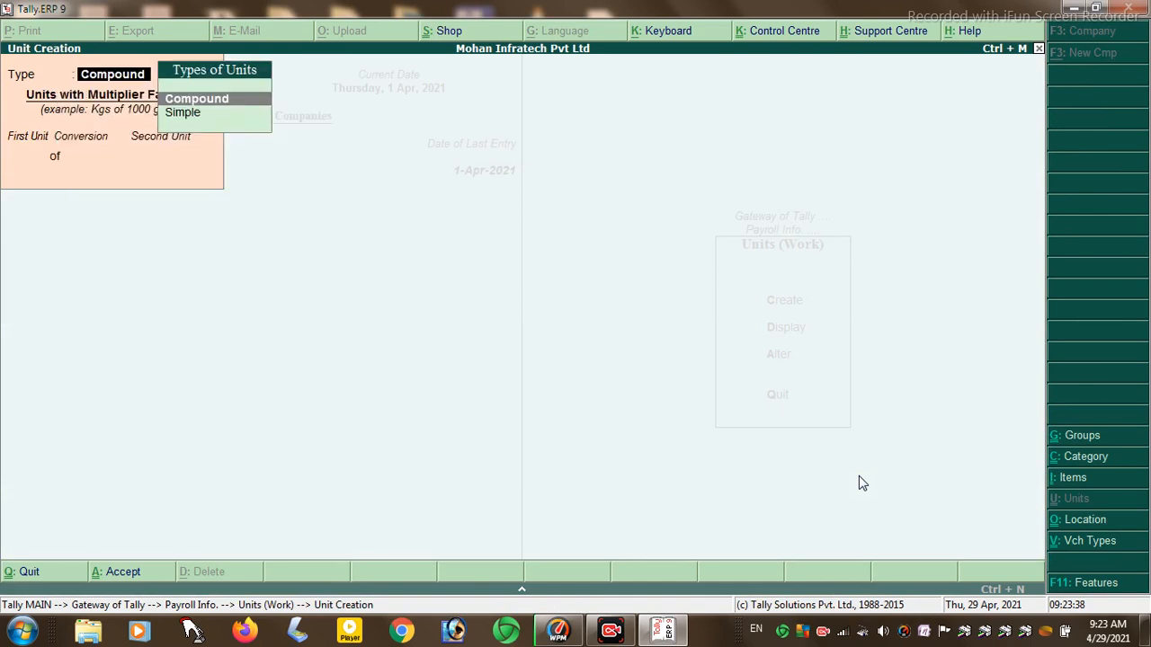
key(Down)
key(Return)
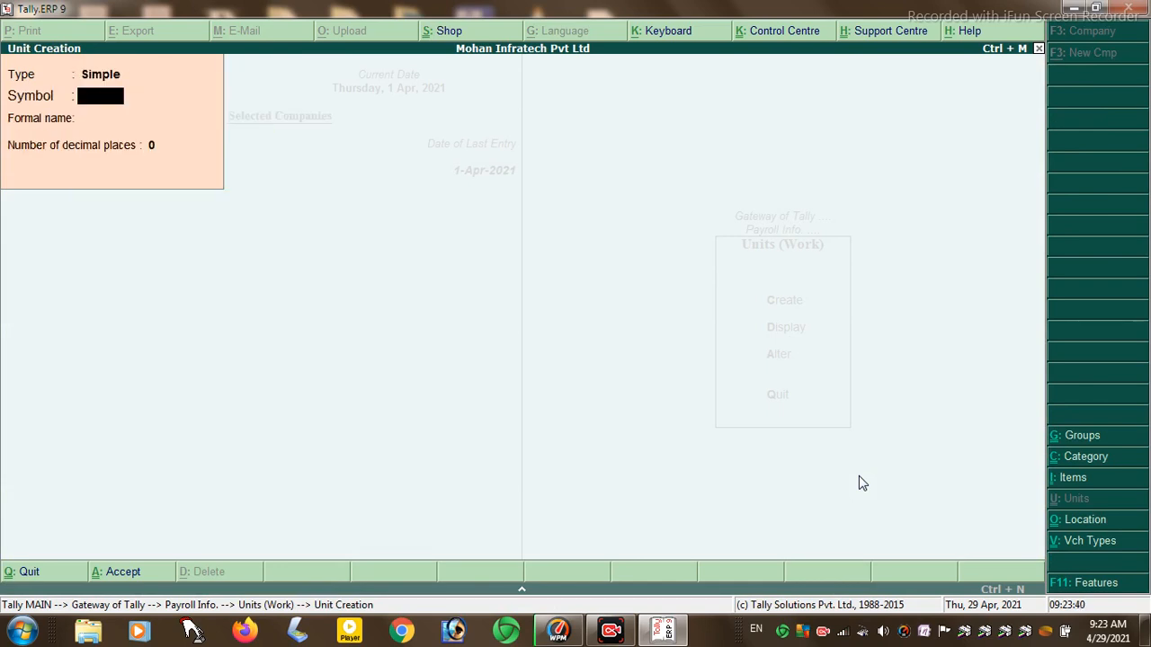
- Create the simple units HR (HOUR) and MNT (MINUTS)
text(HR)
key(Return)
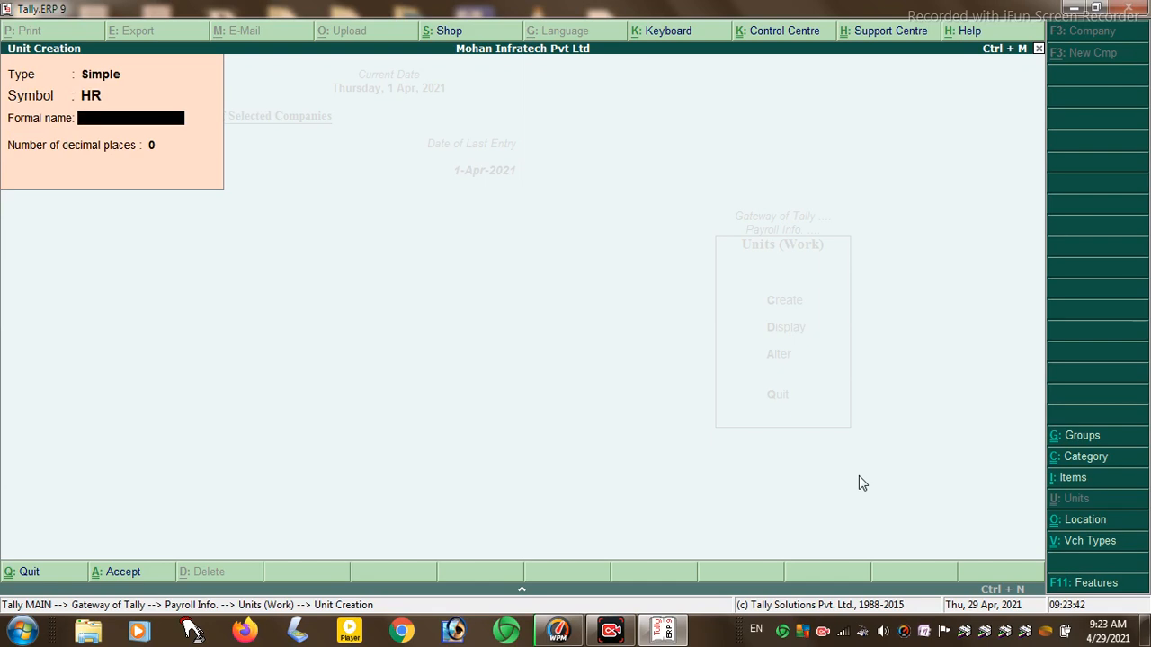
text(HOUR)
key(Return)
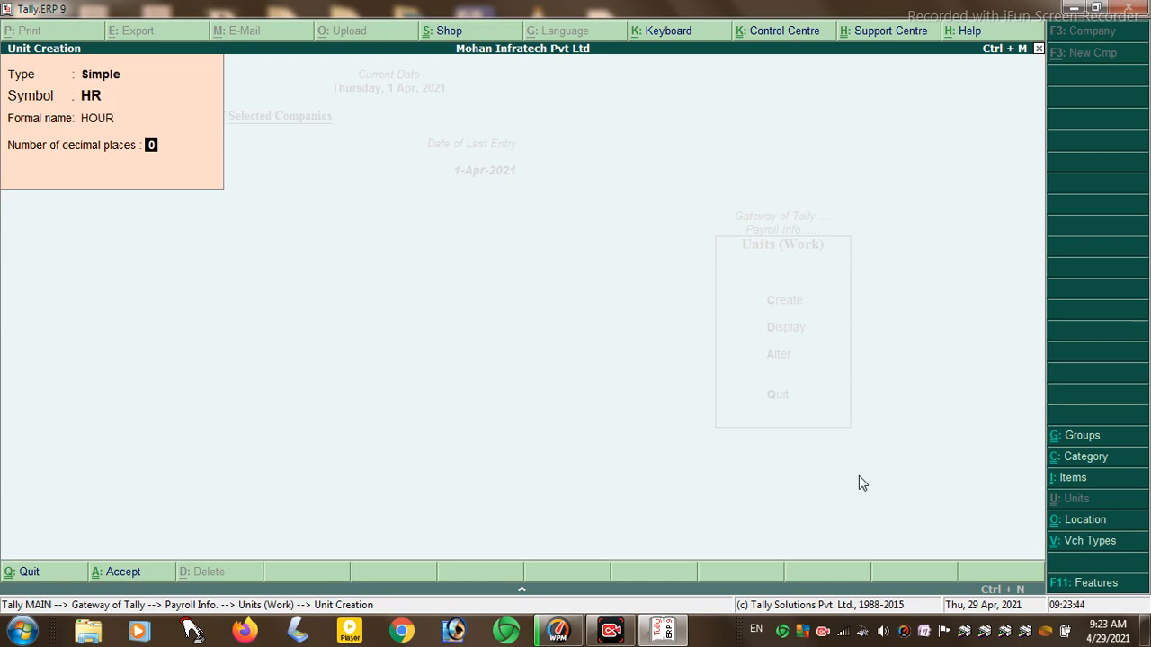
key(Return)
text(MNT)
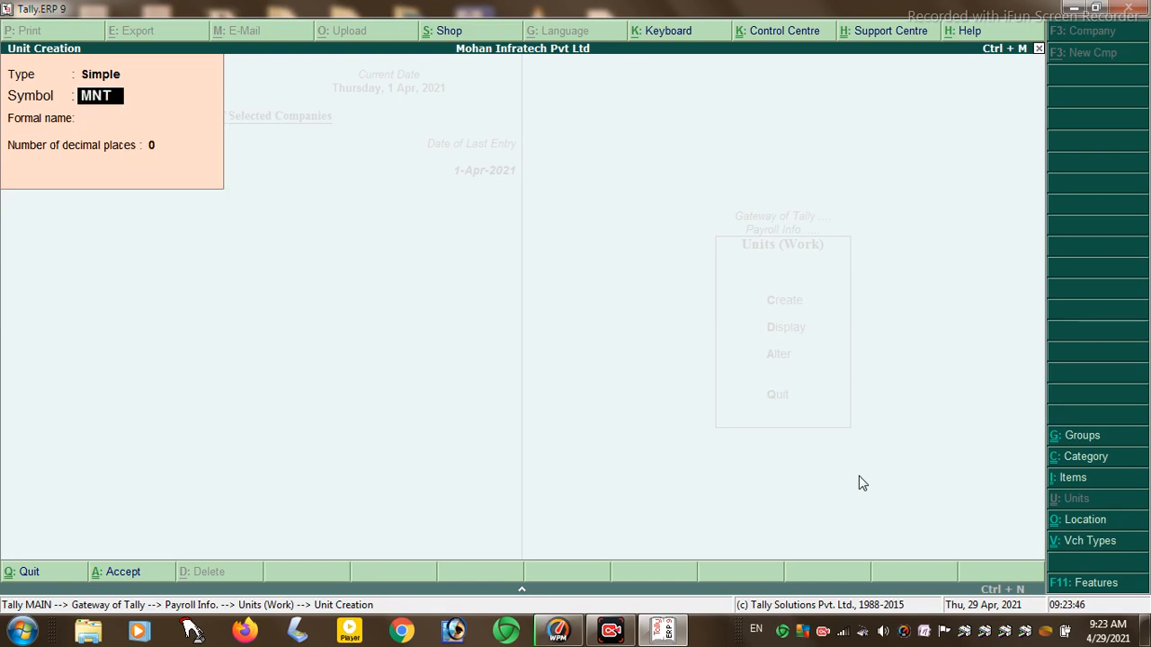
key(Return)
text(MINUTS)
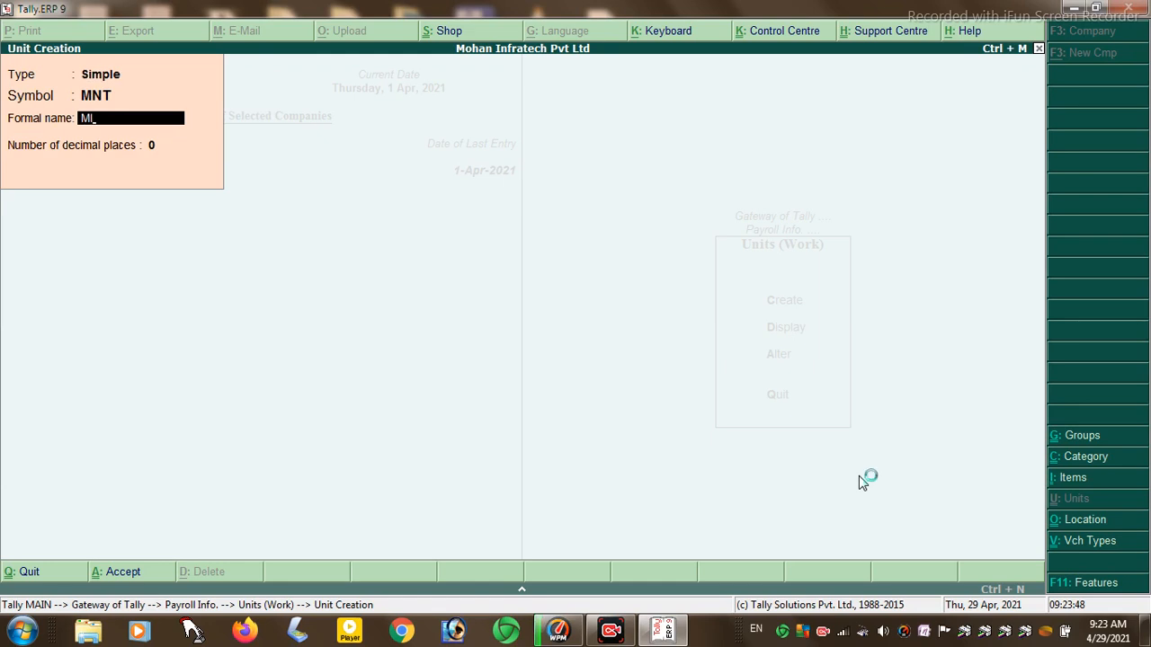
key(Return)
key(Return)
- Create the simple units DY (DAY), MON (MONTH) and YR (YEAR)
text(DYT)
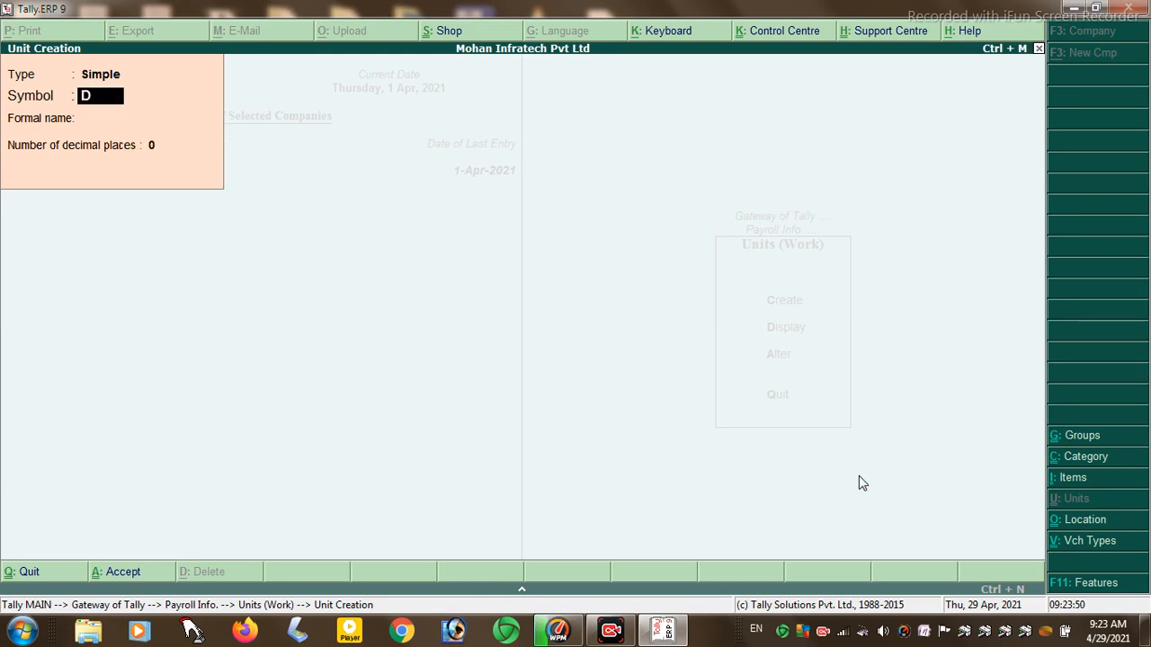
key(BackSpace)
key(Return)
text(DAY)
key(Return)
key(Return)
key(Return)
text(MON)
key(Return)
text(MONTH)
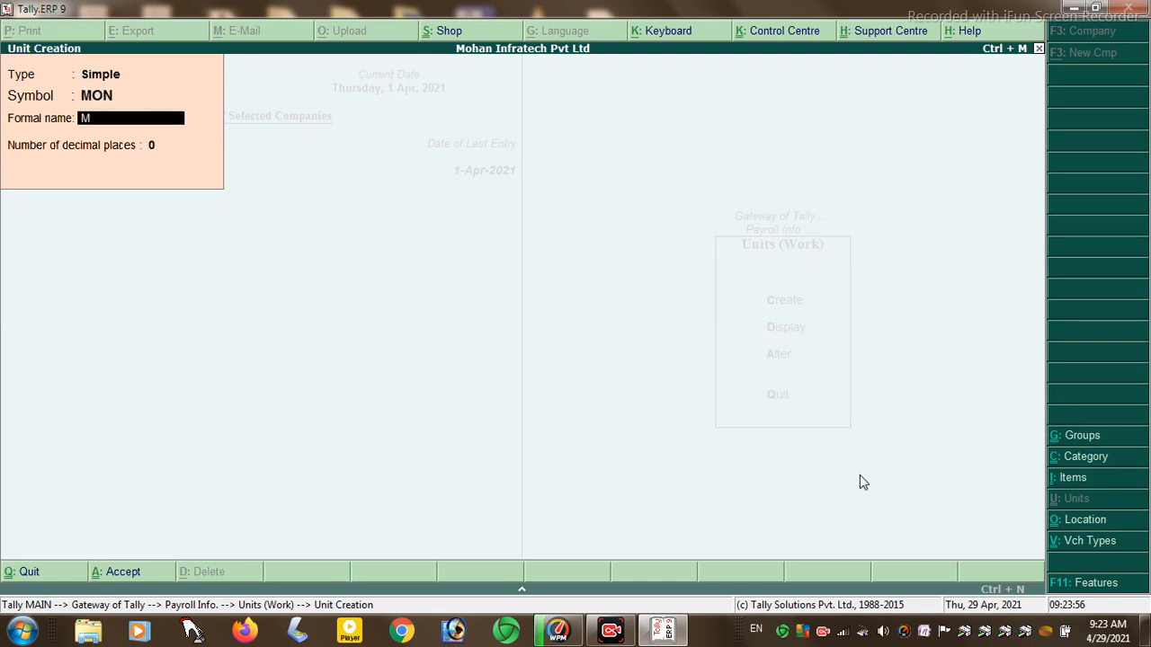
key(Return)
key(Return)
text(YR)
key(Return)
text(YEAR)
key(Return)
key(Return)
key(Return)
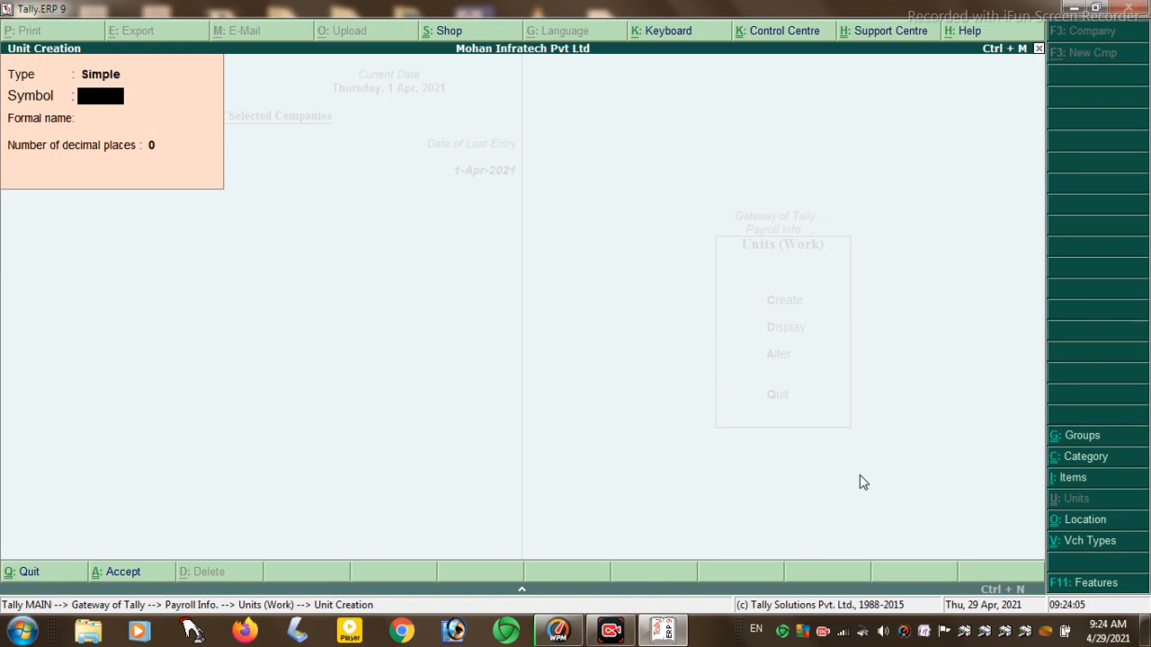
key(BackSpace)
- Create the compound work unit MON of 30 DY
key(Up)
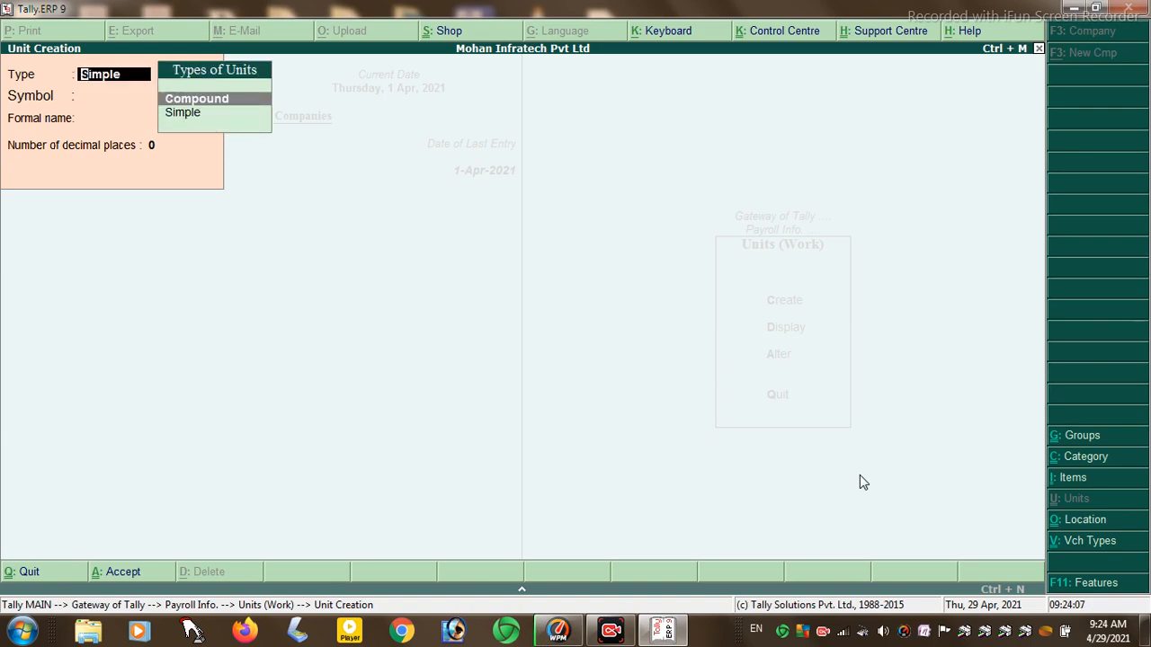
key(Return)
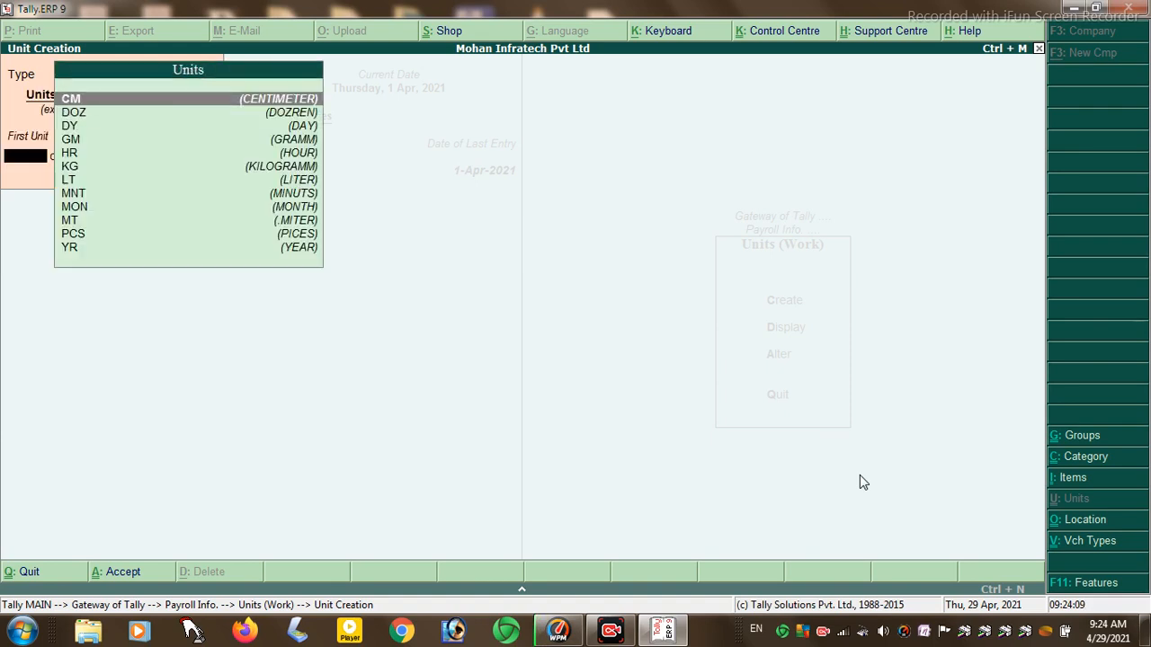
text(M)
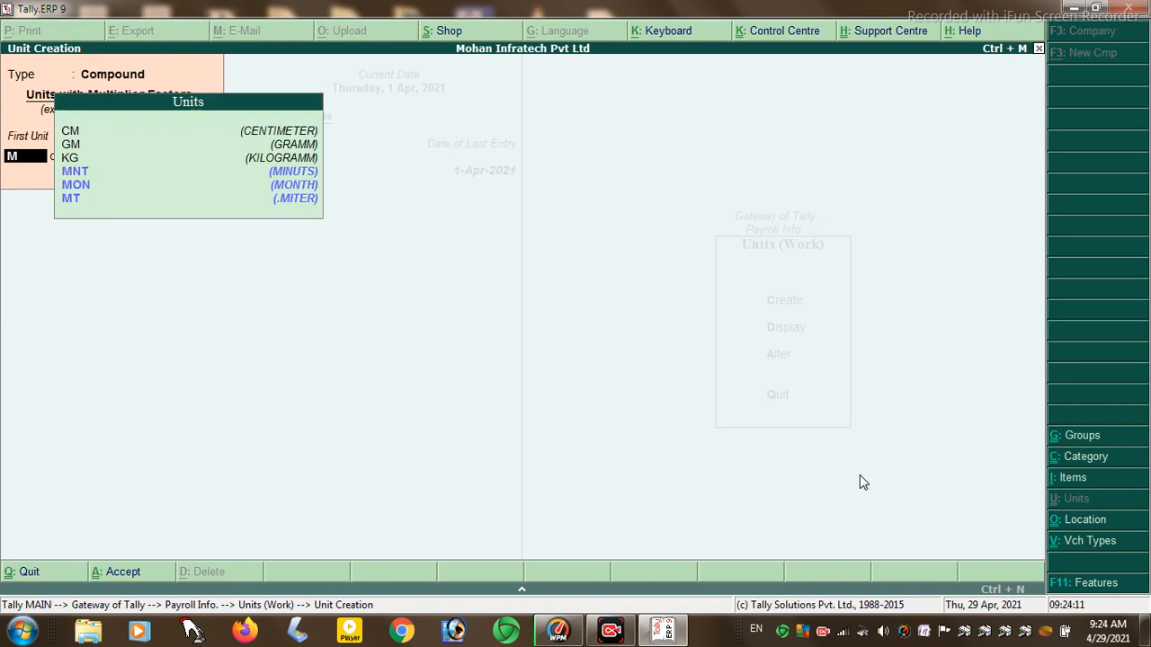
text(T)
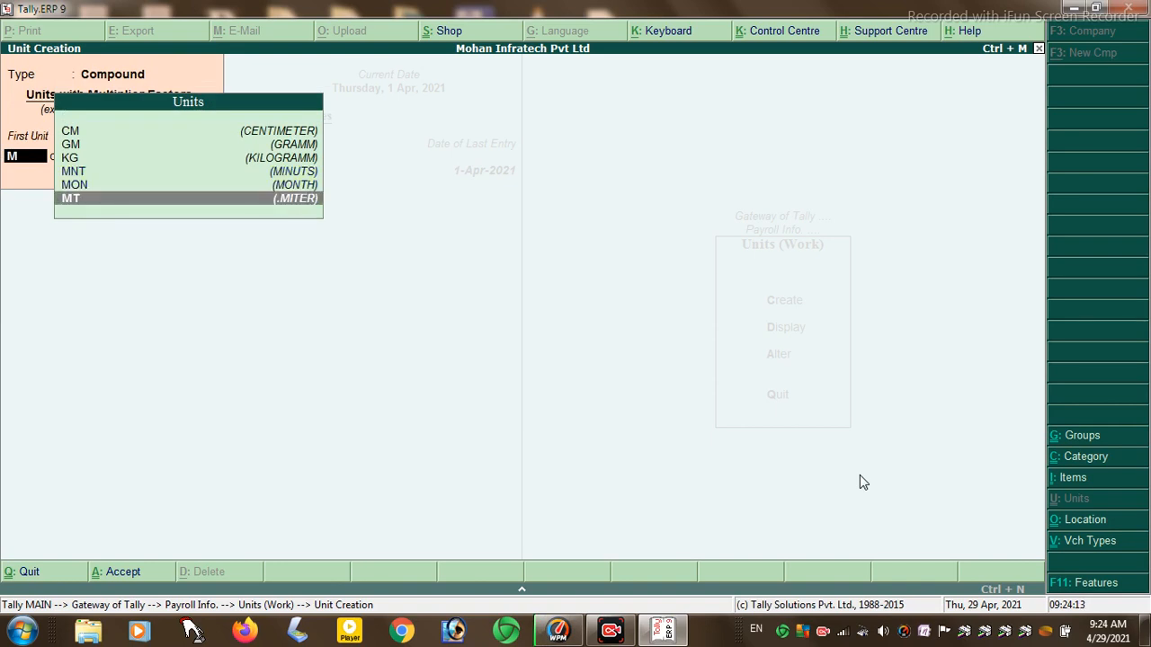
key(Up)
key(Return)
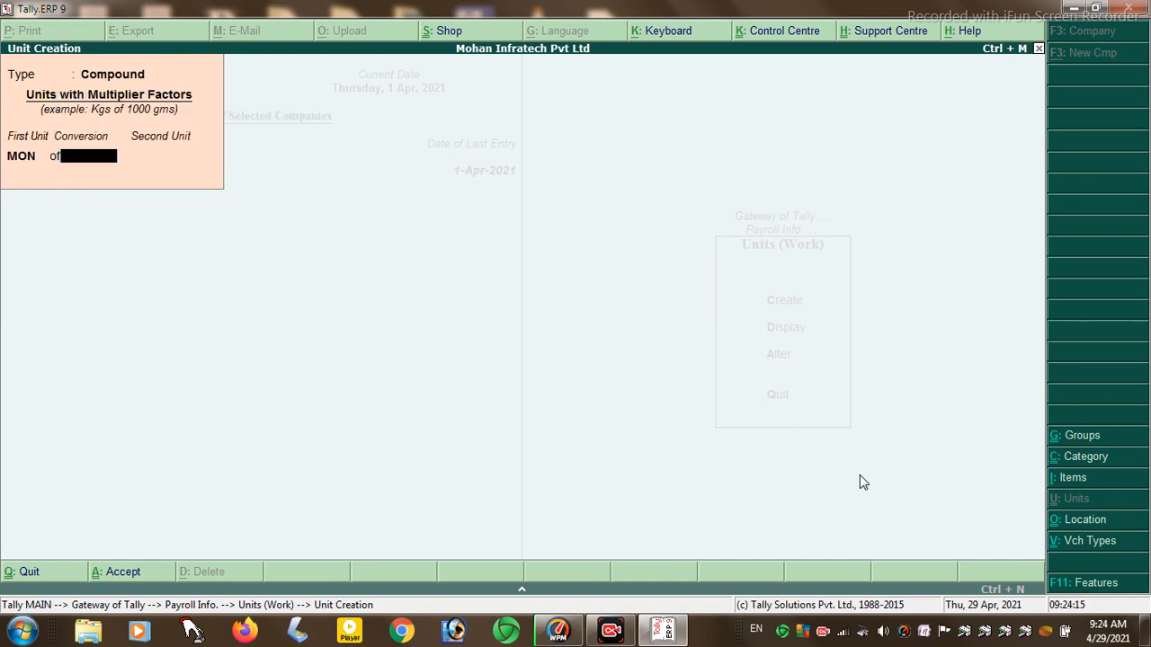
text(30)
key(Return)
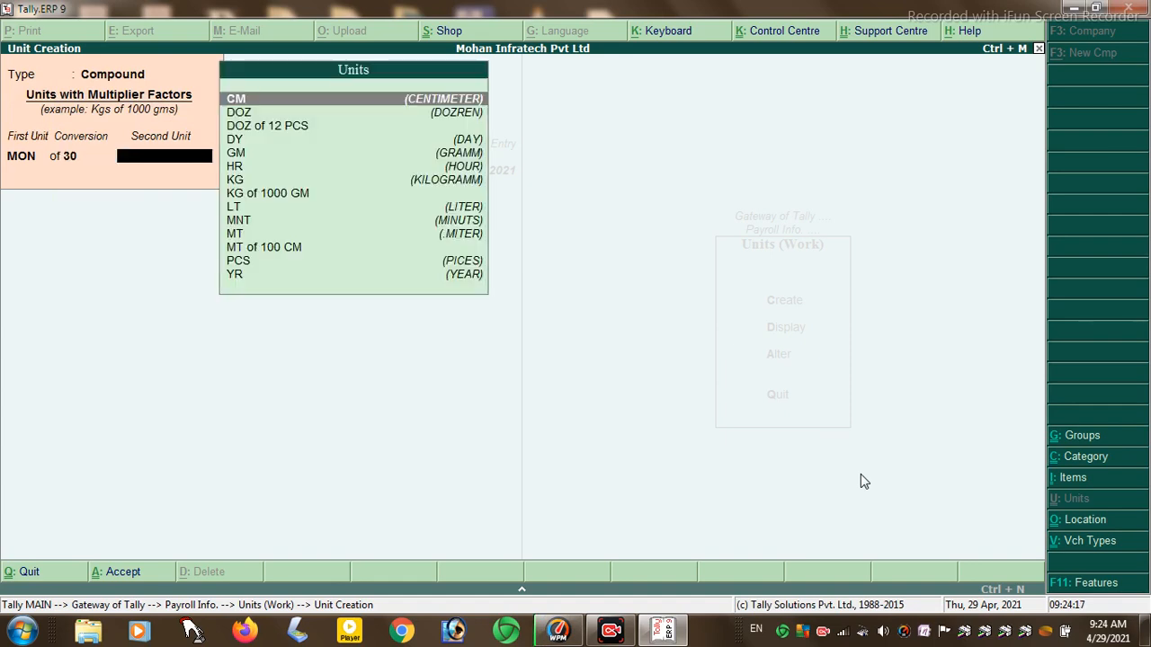
text(D)
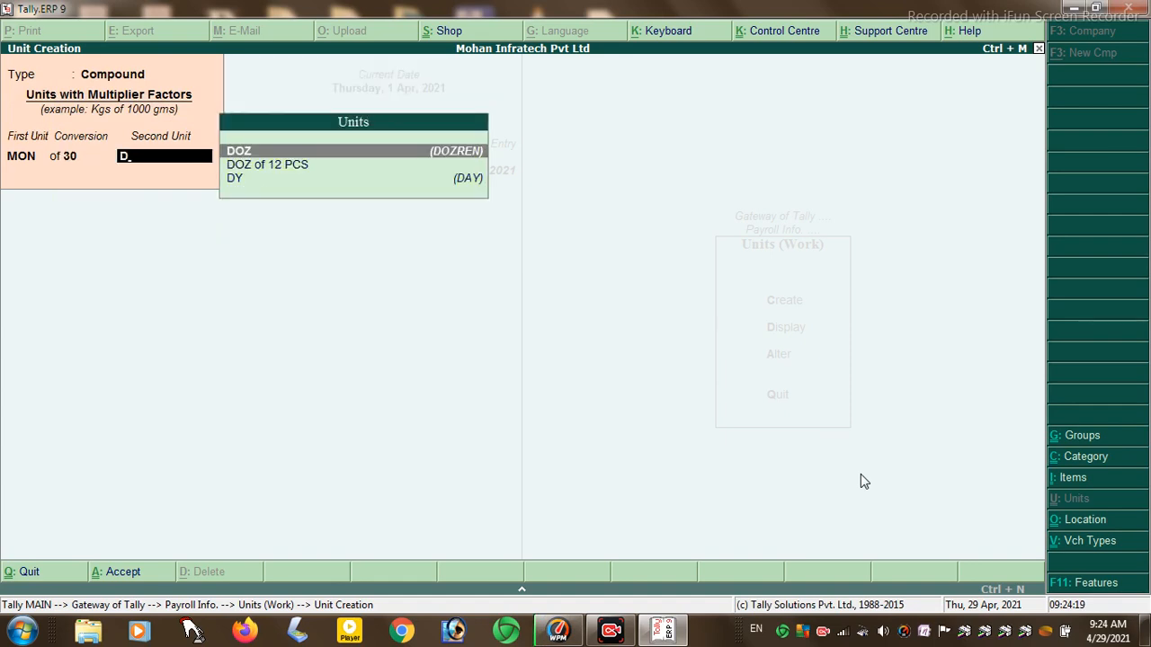
key(Down)
key(Down)
key(Return)
key(Return)
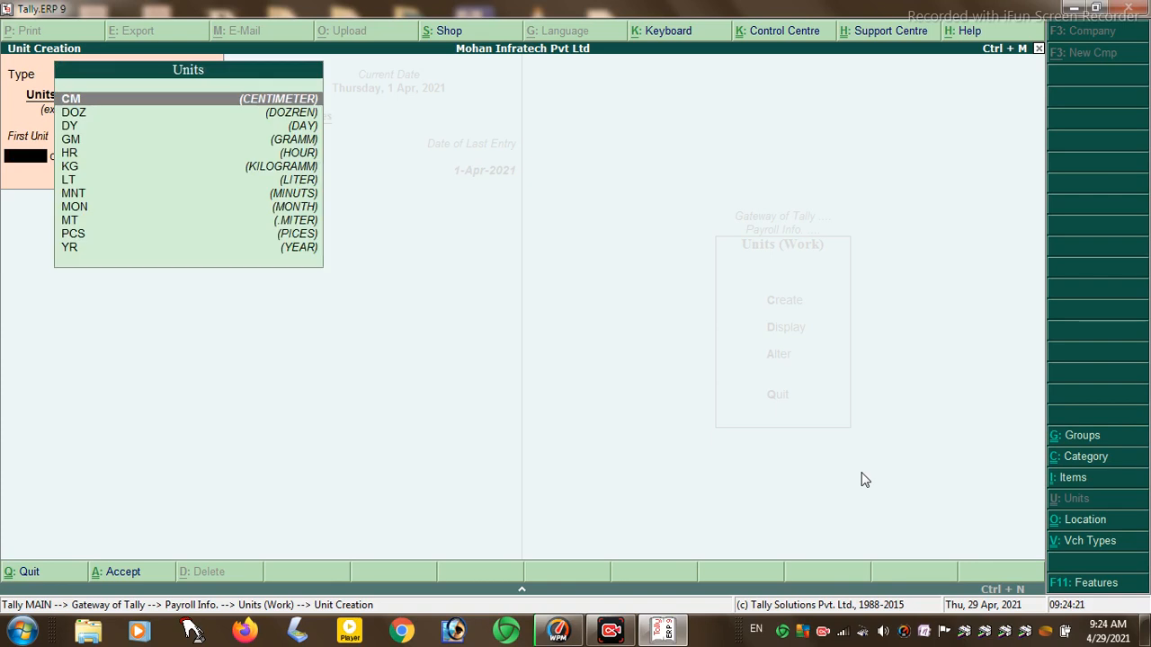
key(Return)
- Create the compound work unit HR of 60 MNT
key(BackSpace)
text(H)
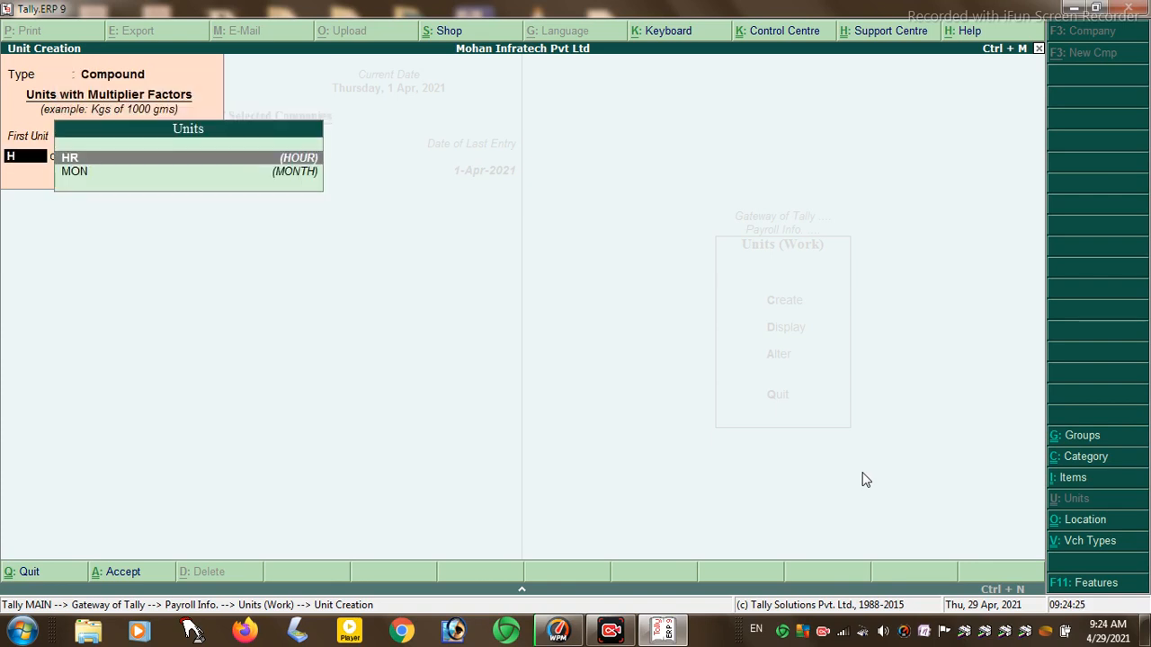
key(Return)
text(60)
key(Return)
text(M)
key(Up)
key(Up)
key(Up)
key(Up)
key(Up)
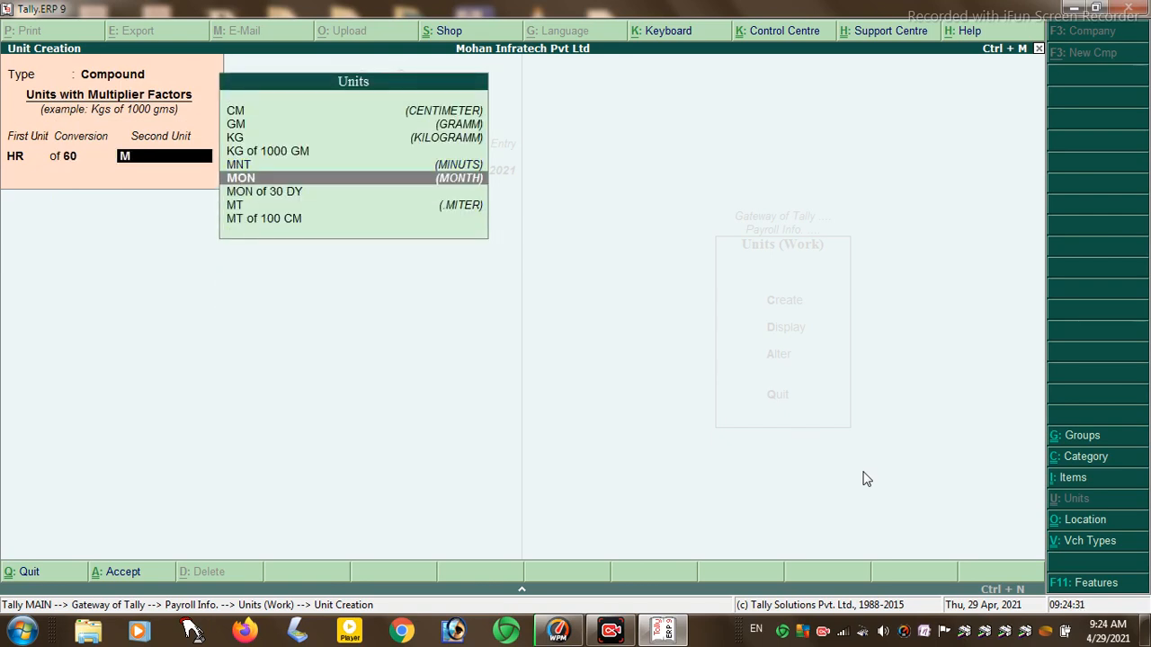
key(Return)
key(Return)
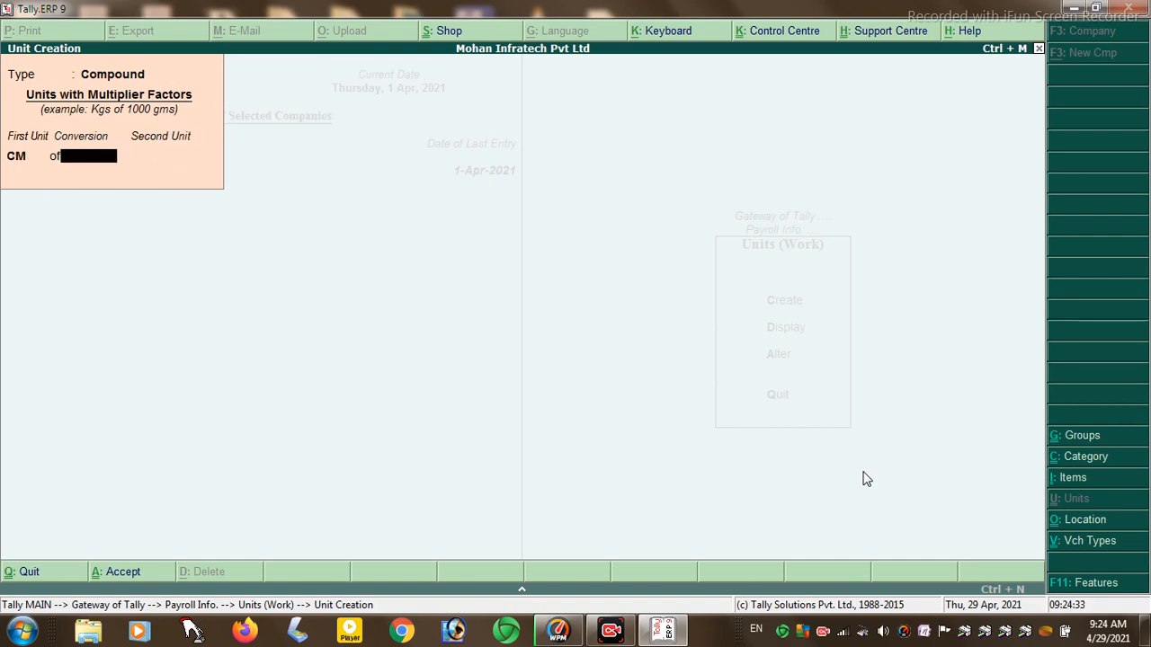
- Create the compound work unit YR of 12 MON and return to the payroll masters
key(BackSpace)
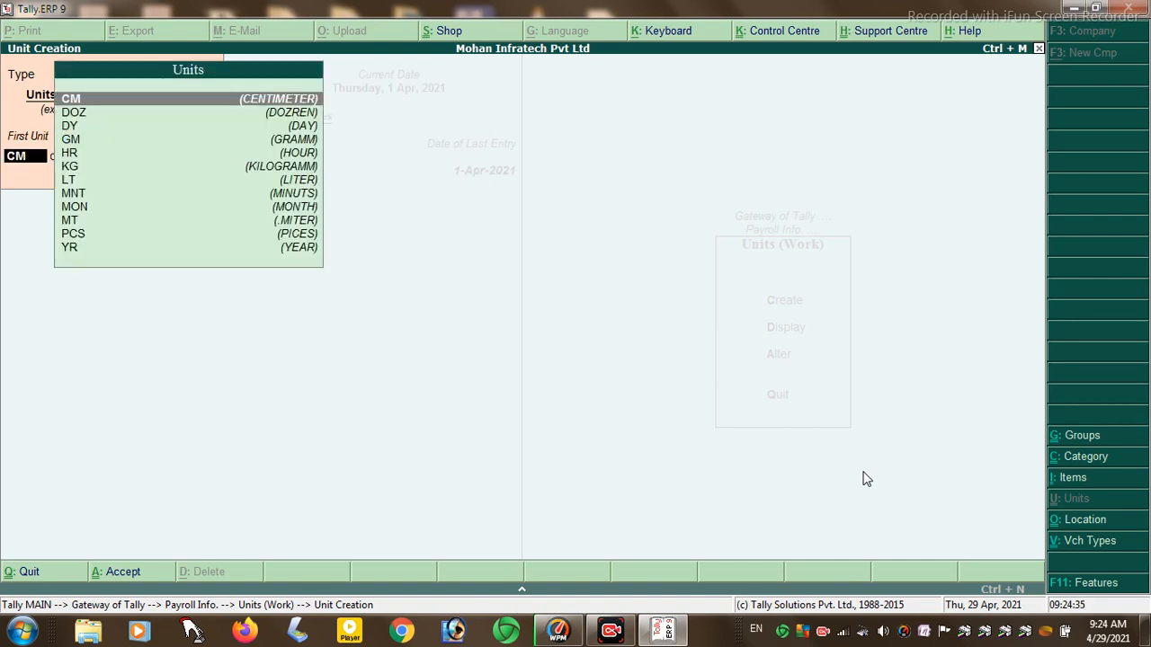
text(Y)
key(Return)
text(12)
key(Return)
text(M)
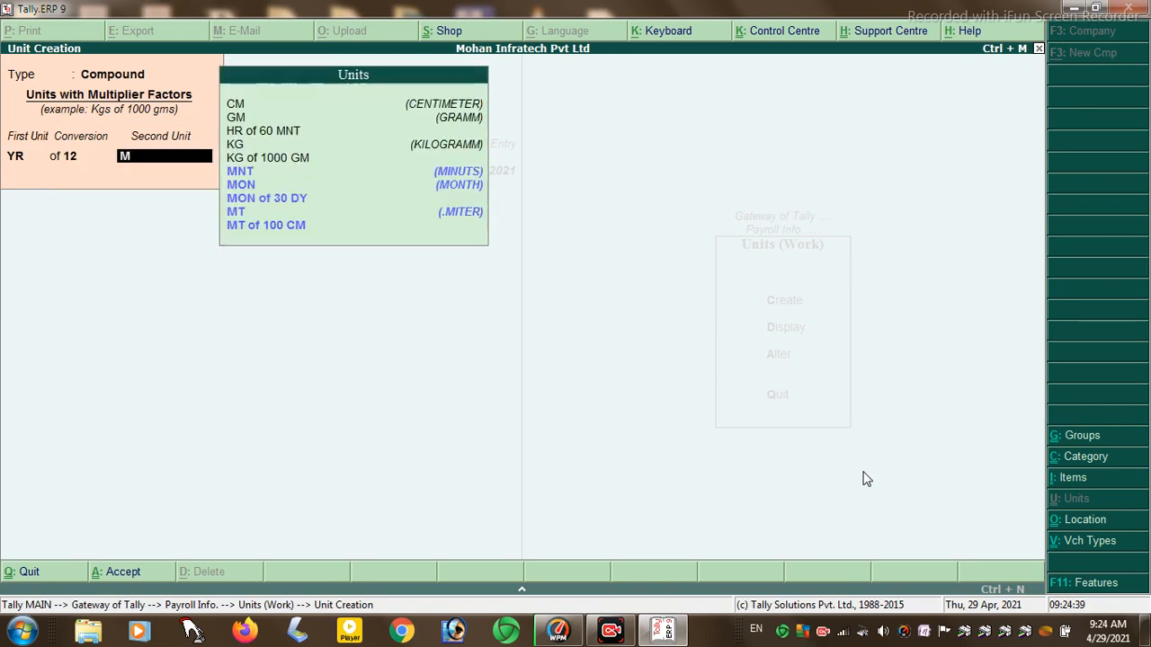
key(Up)
key(Up)
key(Up)
key(Up)
key(Return)
key(Return)
key(Return)
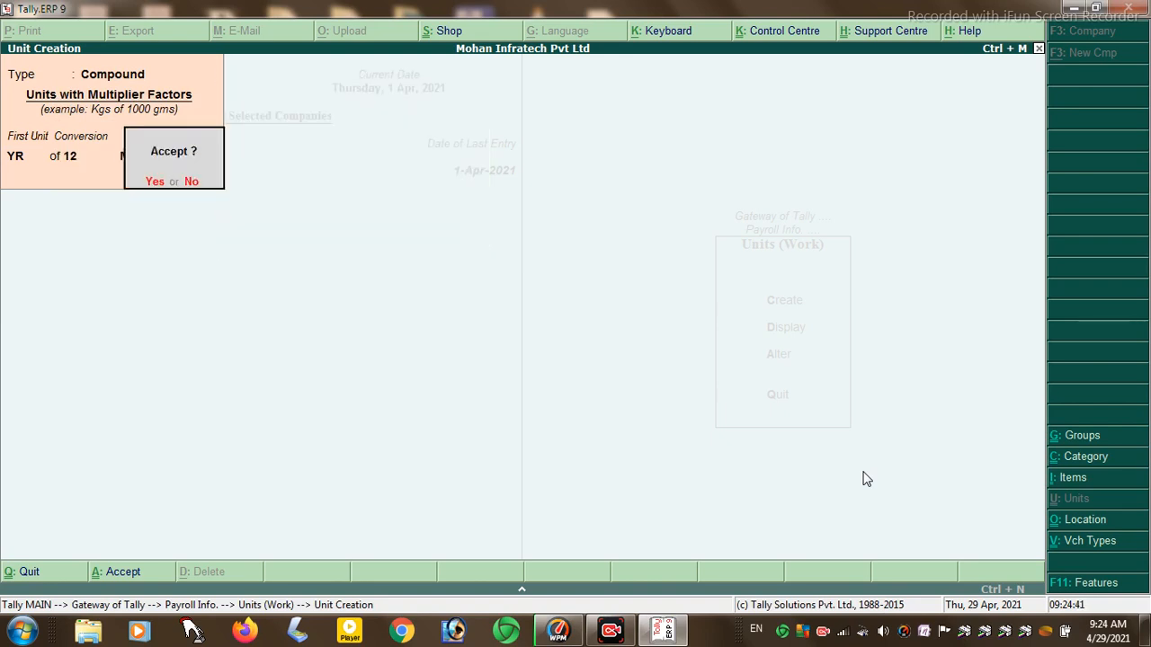
key(Escape)
key(Escape)
key(Escape)
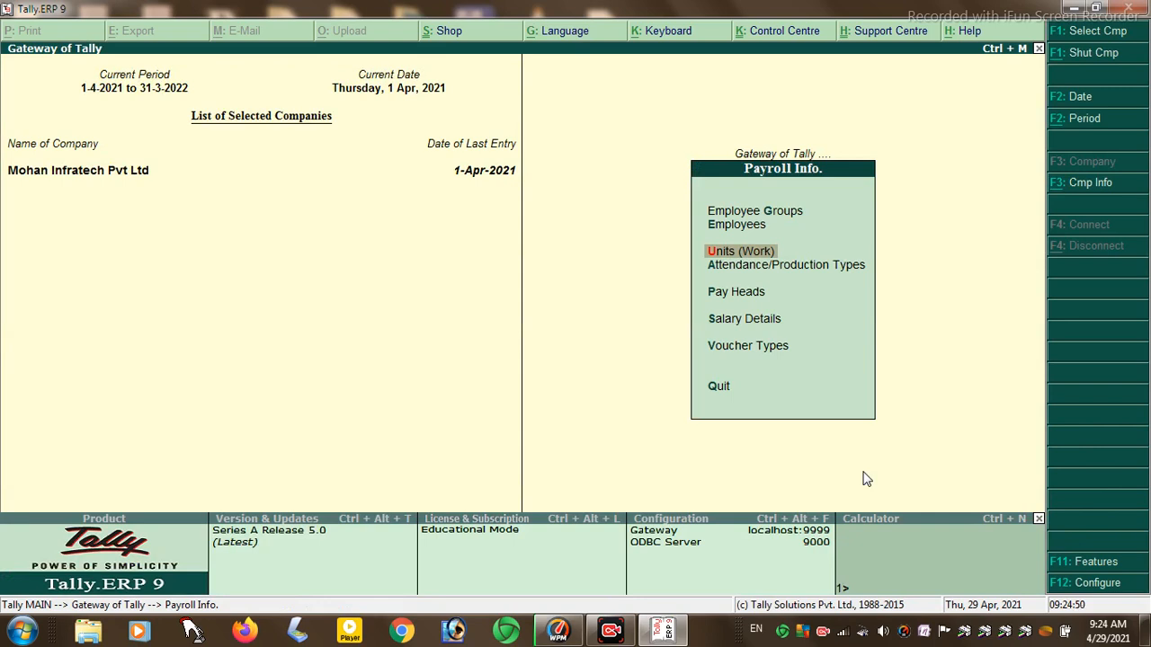
- Select Pay Heads under Payroll Info to bring up its Create/Display/Alter menu
key(Down)
key(Down)
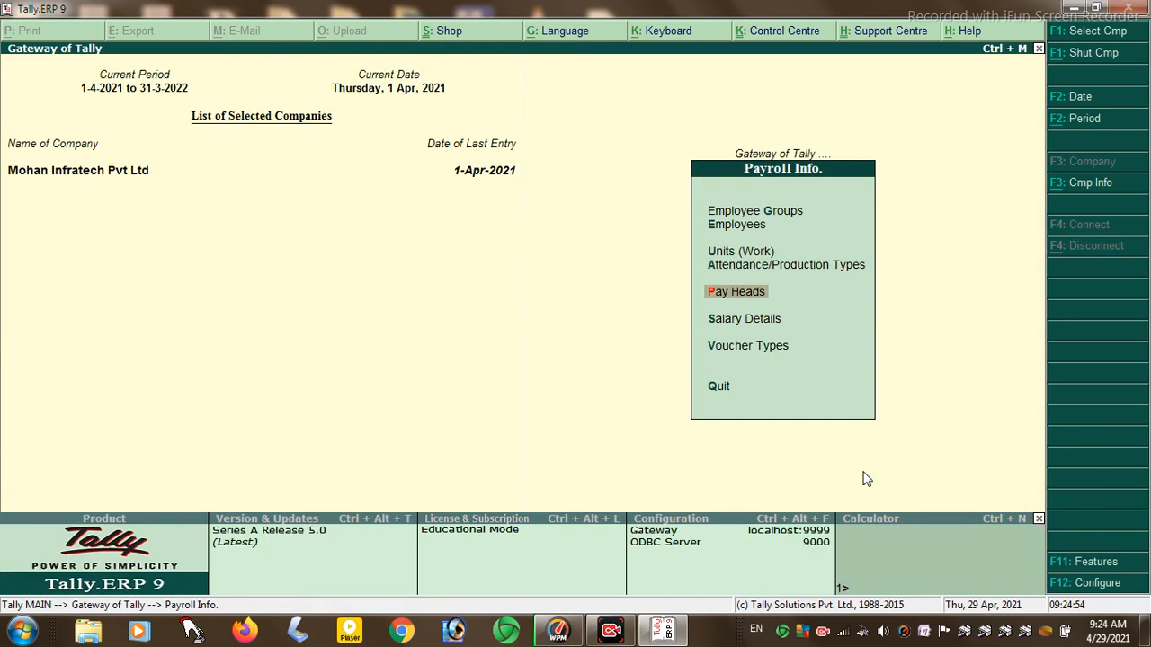
key(Return)
key(Return)
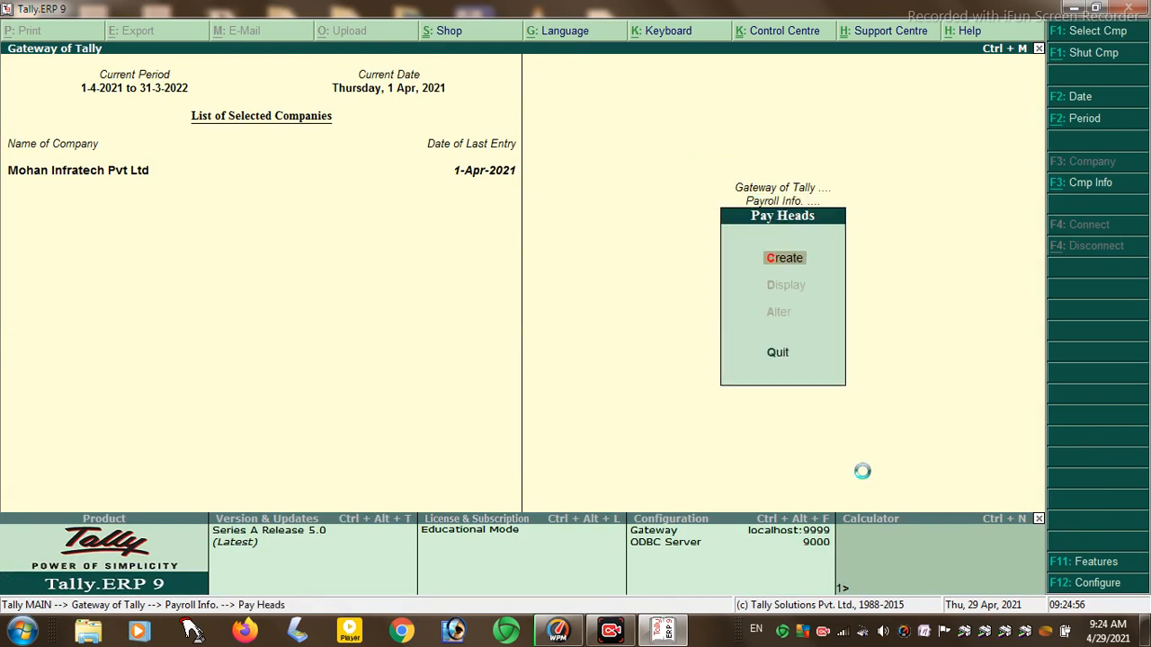
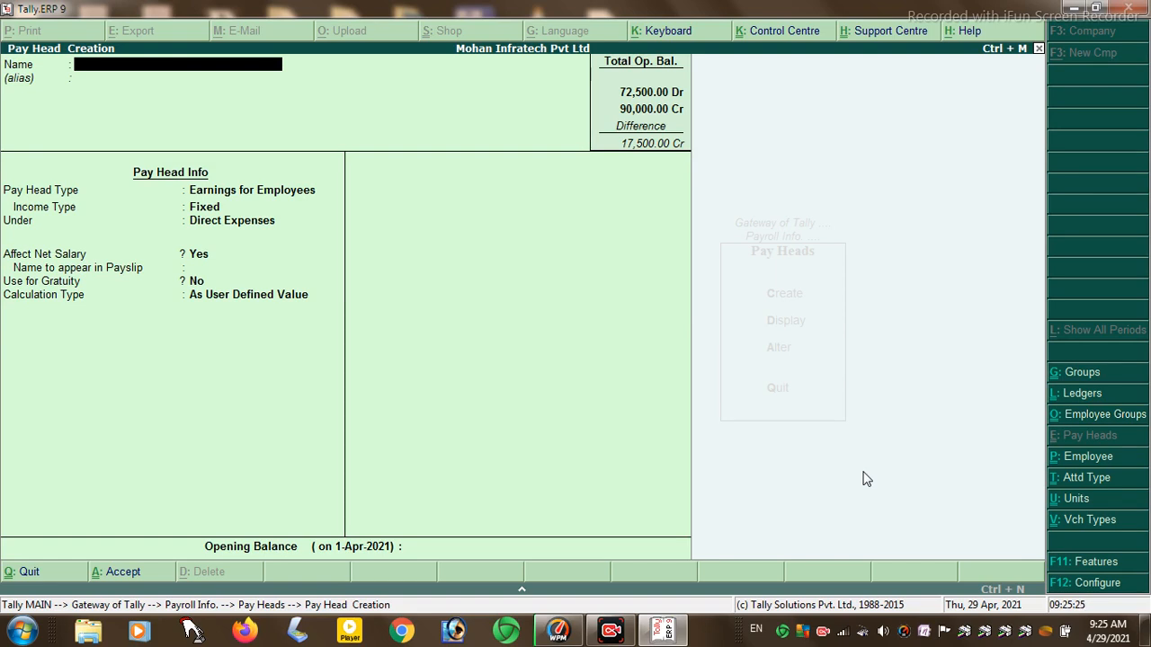
- Name the pay head BASIC SALERY as a fixed earnings head under Direct Expenses
text(BASIC)
text(SALERY)
key(Return)
key(Return)
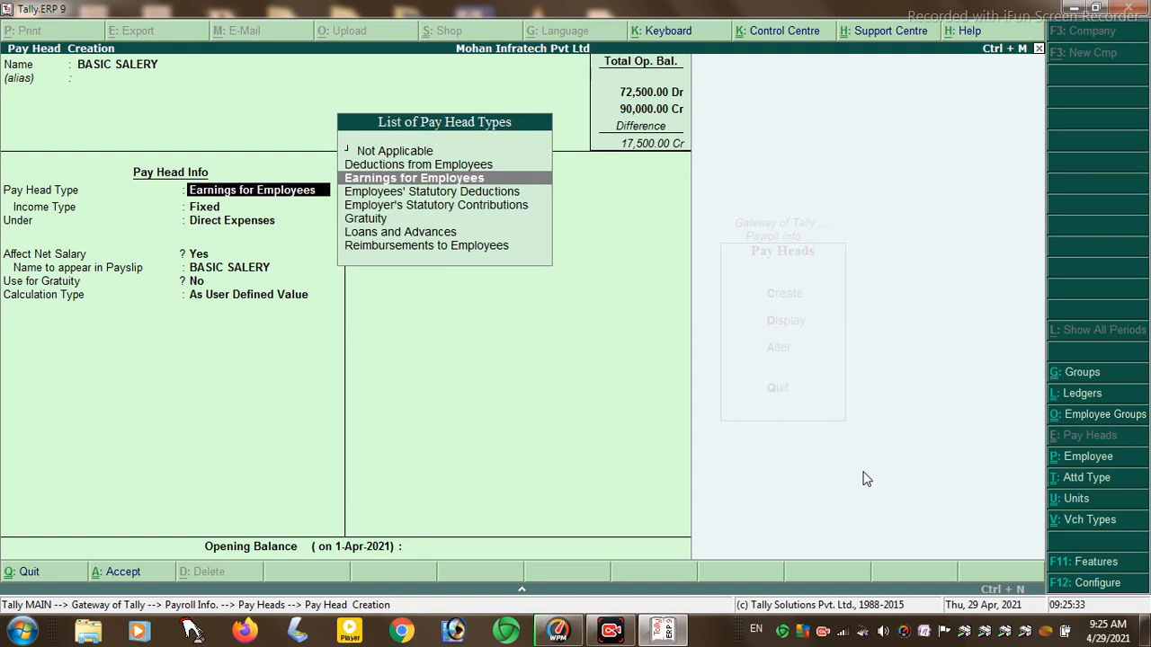
key(Return)
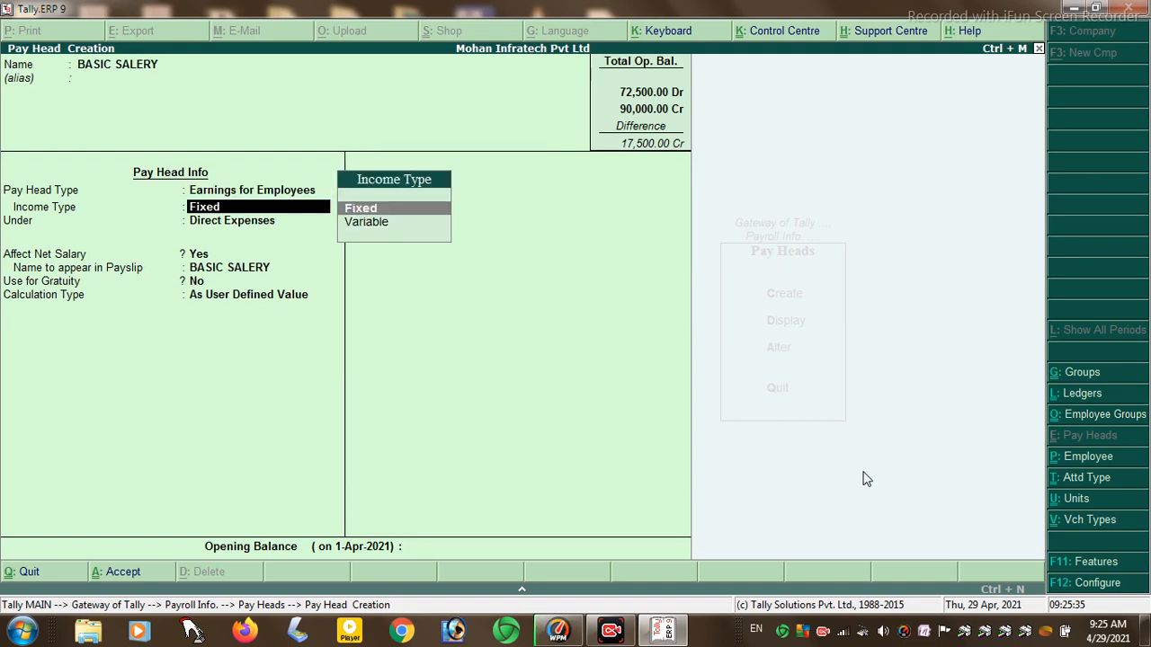
key(Return)
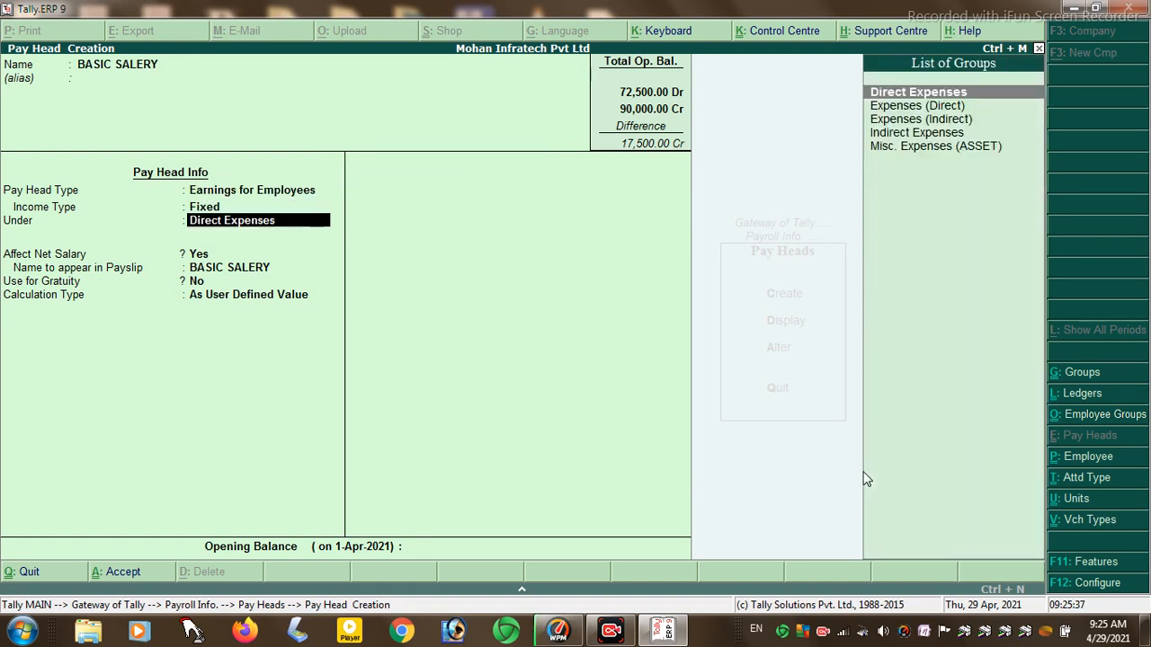
key(Return)
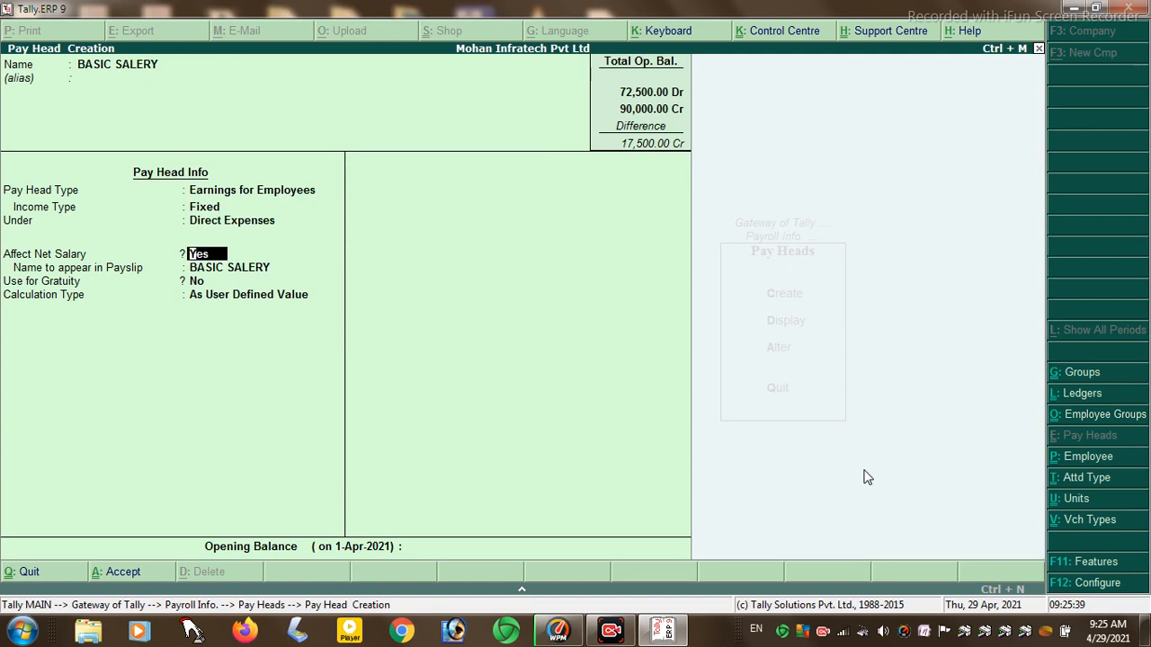
key(Return)
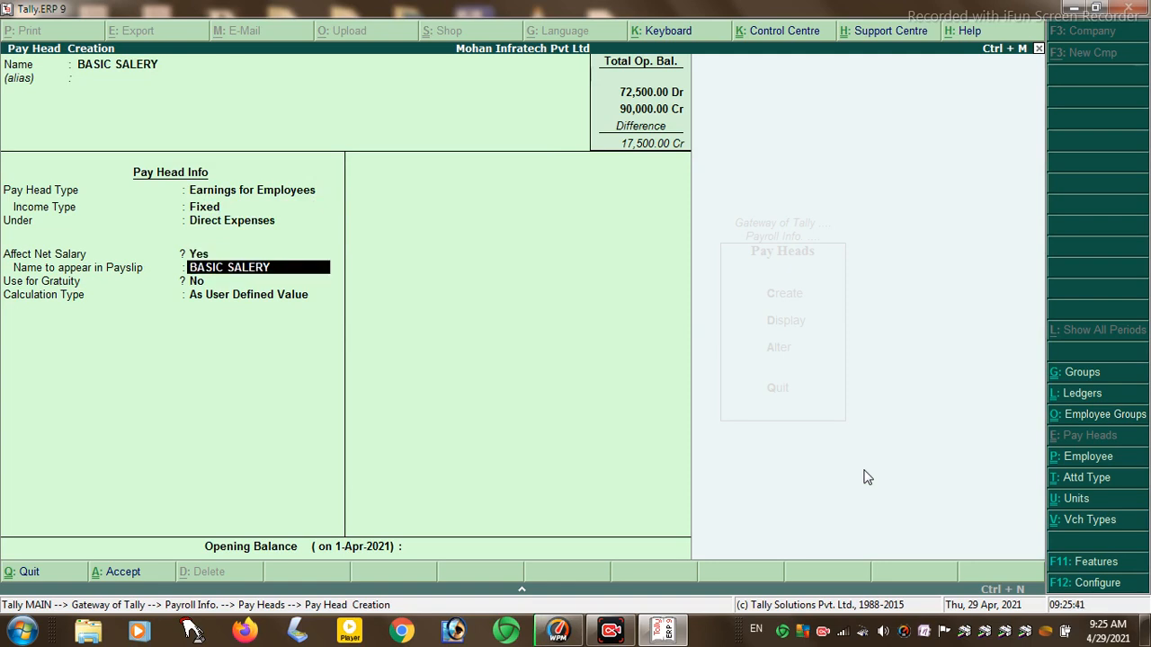
key(Return)
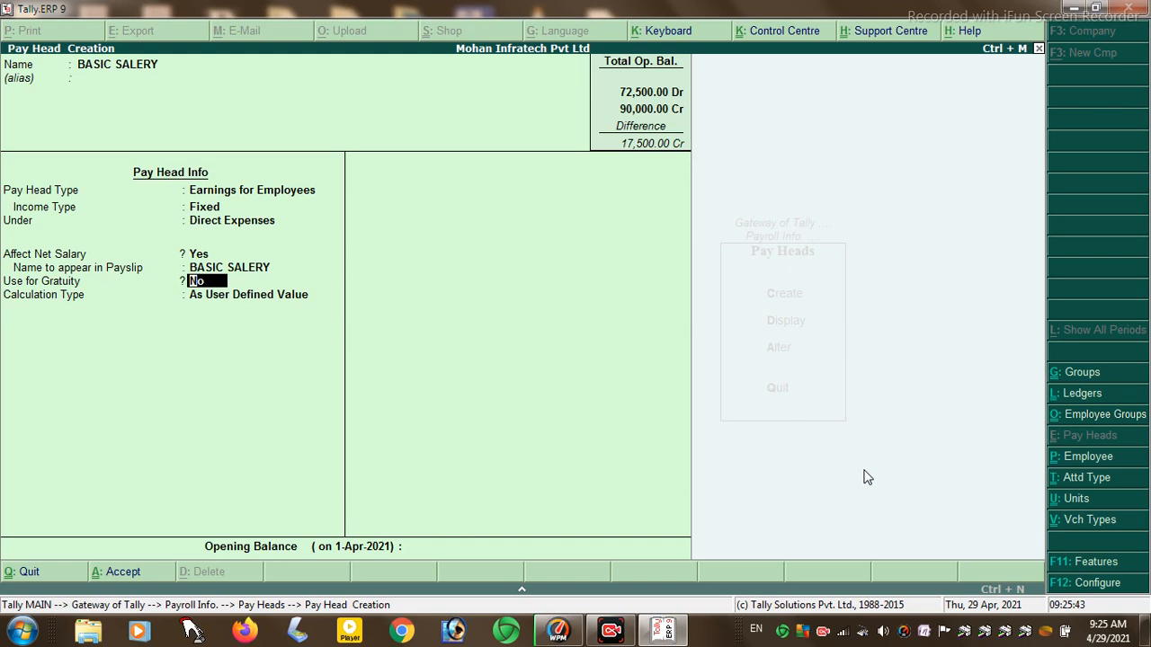
key(Return)
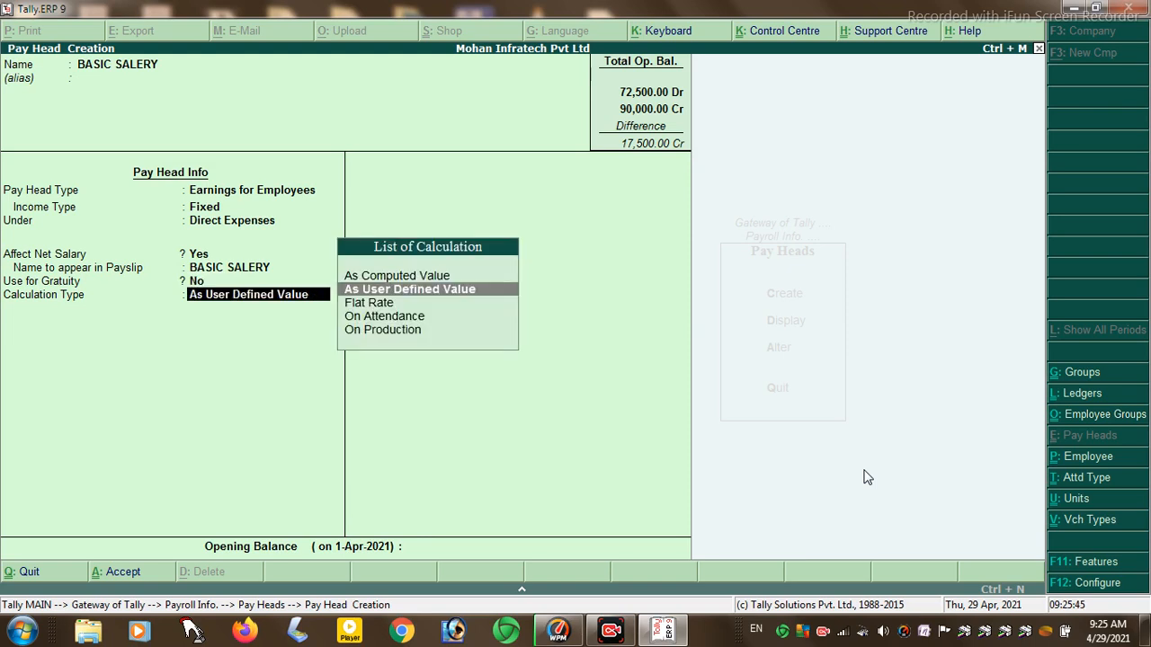
- Compute it on current earnings with 2% slabs around 15,000, plus a 15,000 opening balance
key(Up)
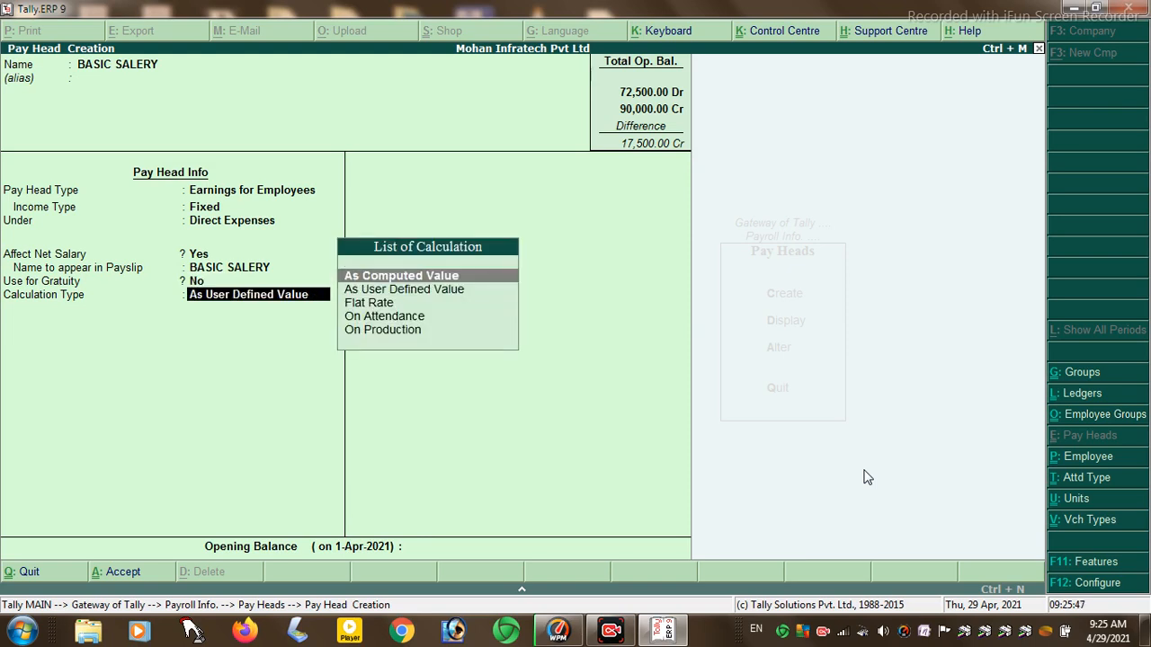
key(Return)
key(Return)
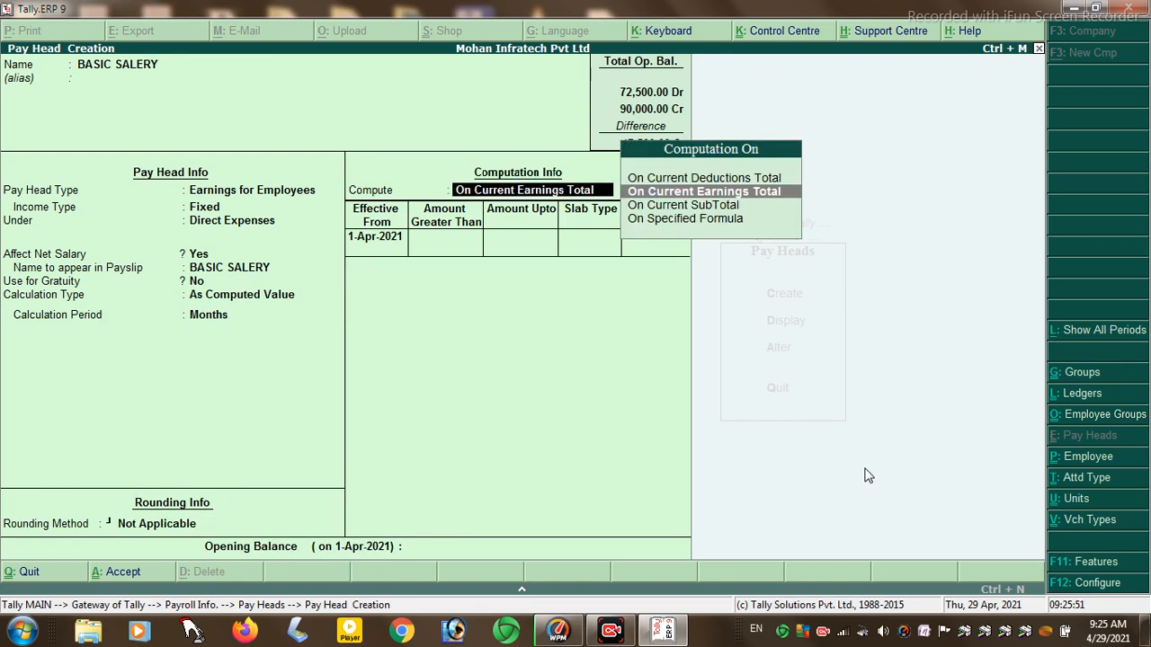
key(Return)
key(Return)
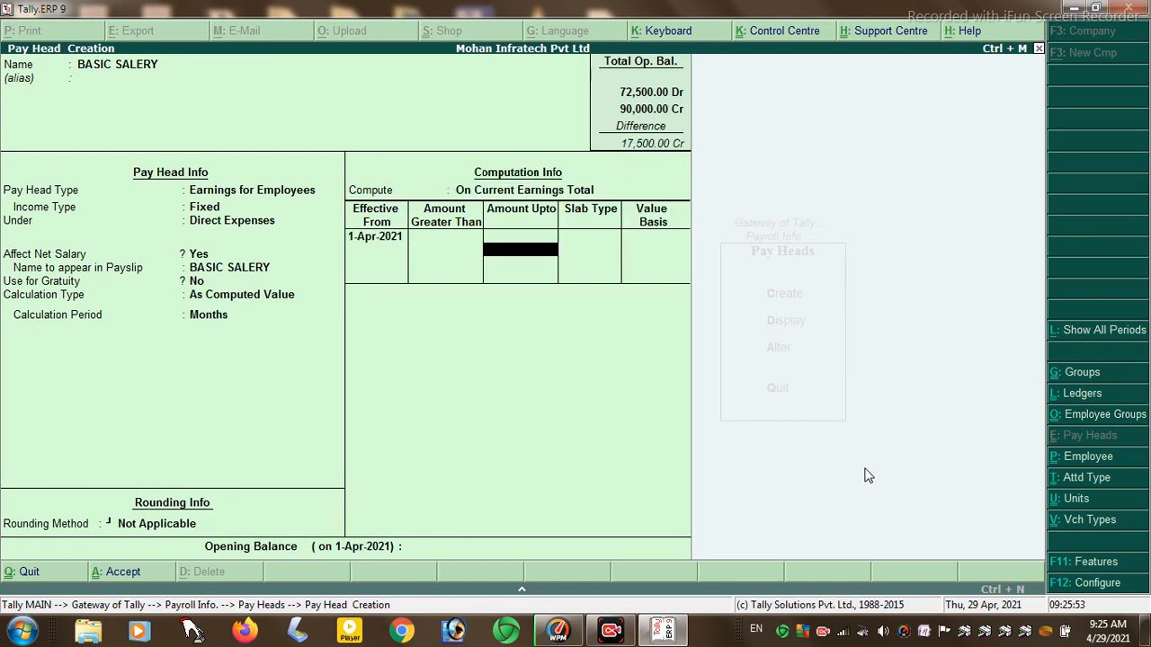
text(15000)
key(Return)
key(Return)
text(2)
key(Return)
key(Return)
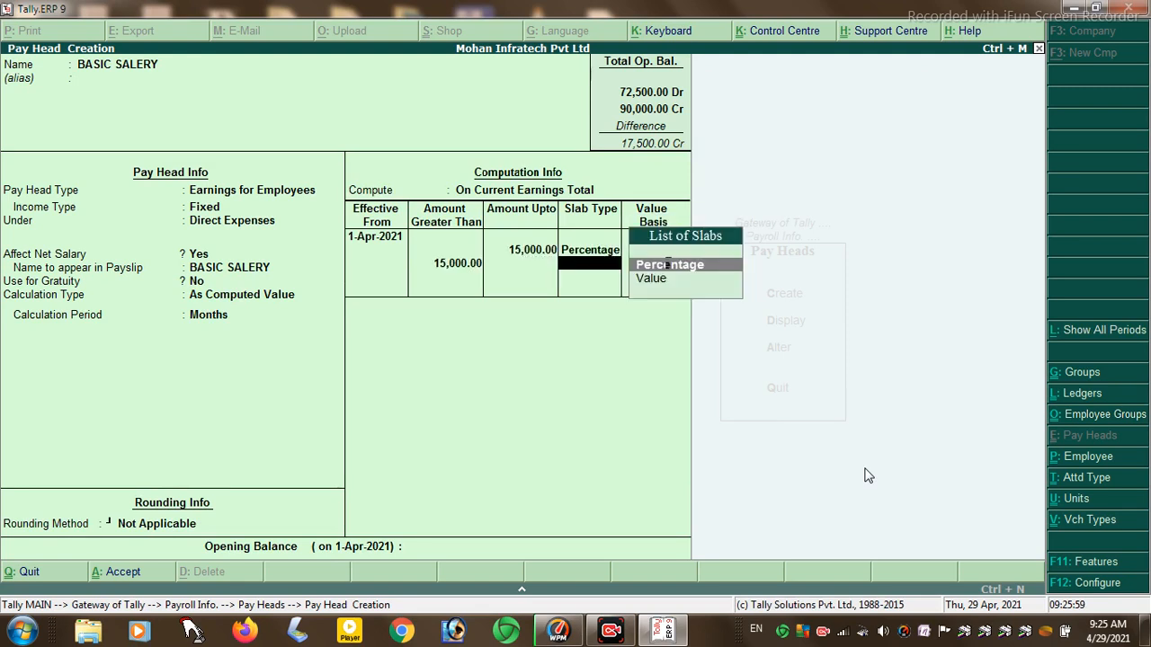
key(Return)
text(2)
key(Return)
key(Return)
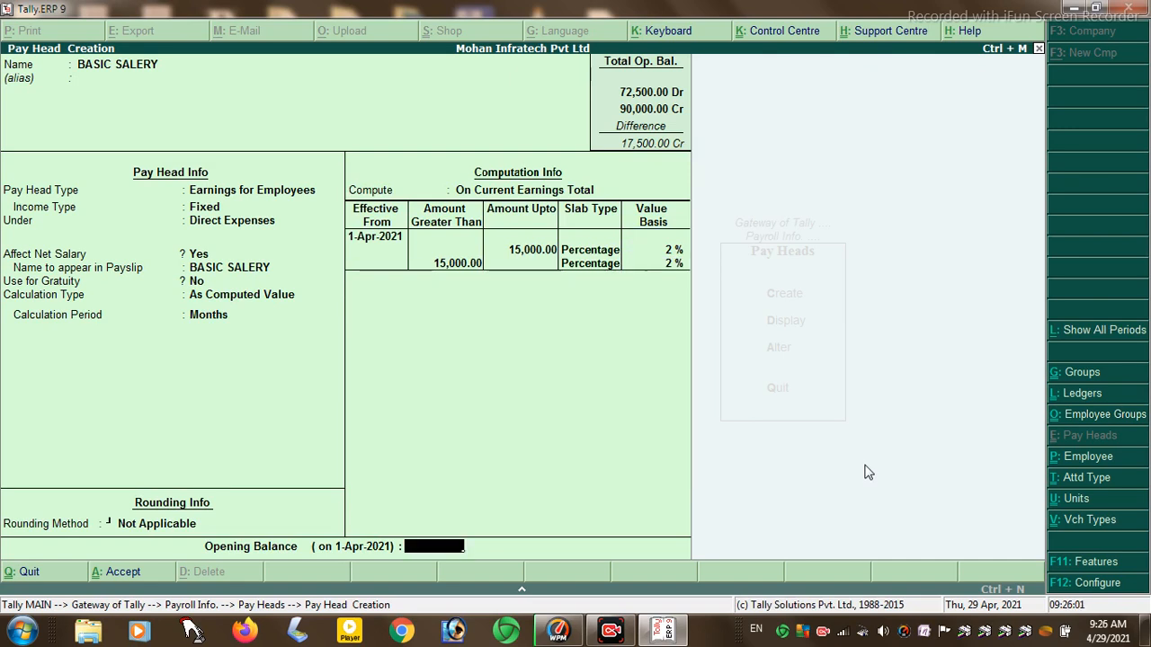
text(15000)
key(Return)
key(Return)
key(Return)
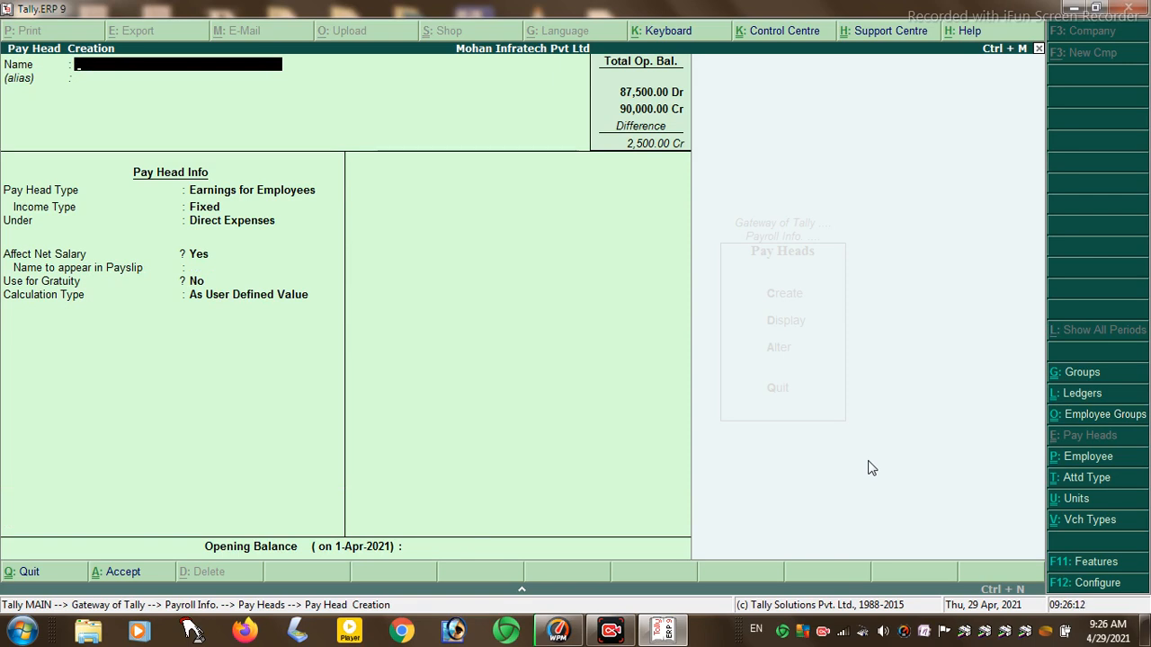
- Name the pay head TA as a fixed earnings head under Direct Expenses
text(TA)
key(Return)
key(Return)
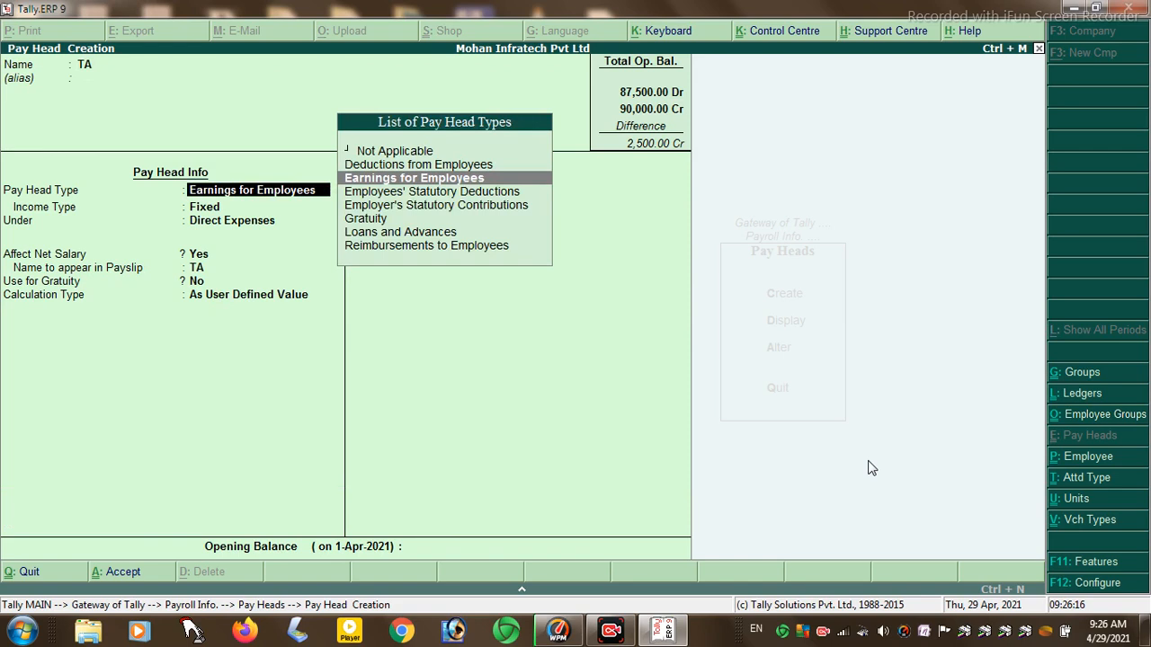
key(Up)
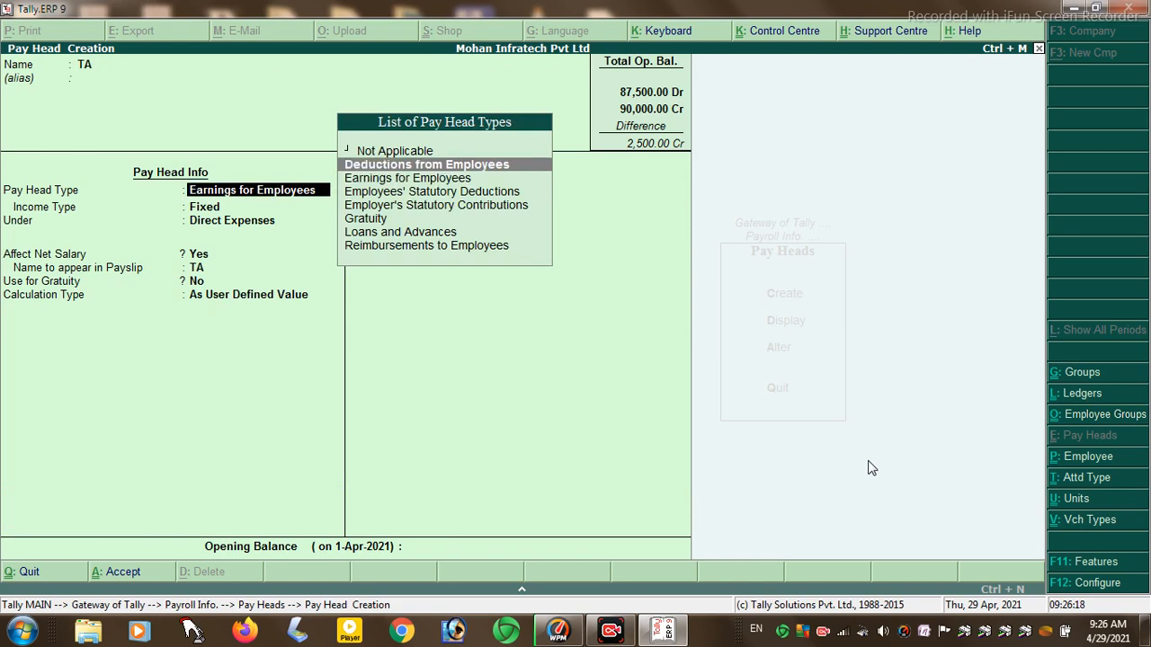
key(Return)
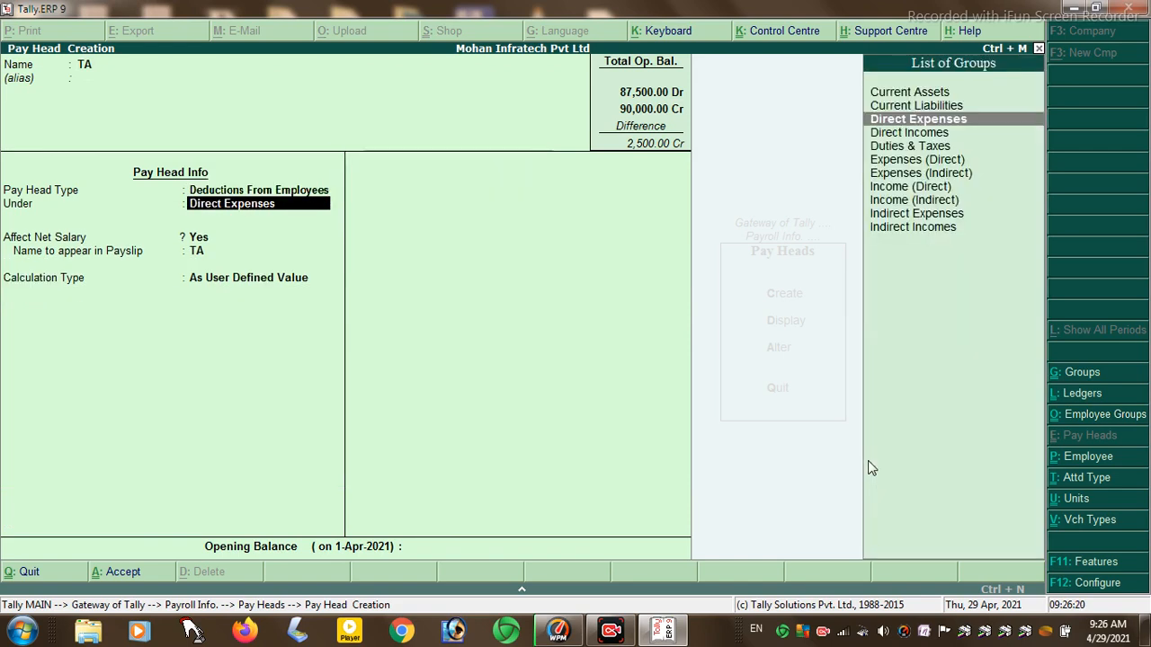
key(BackSpace)
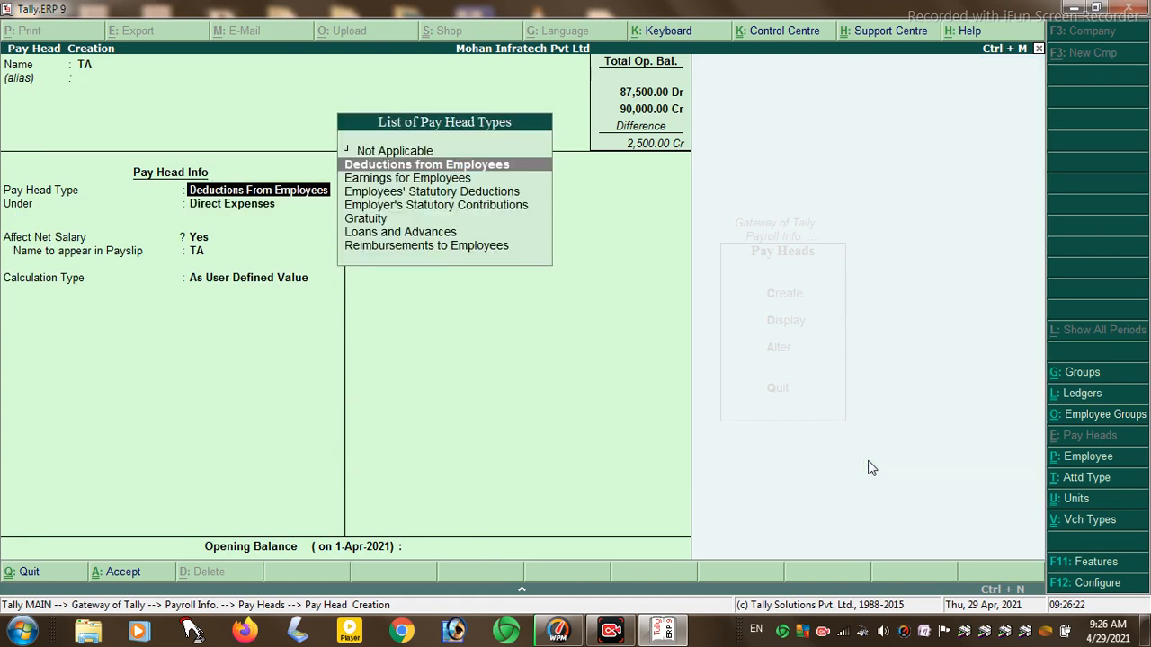
key(Down)
key(Return)
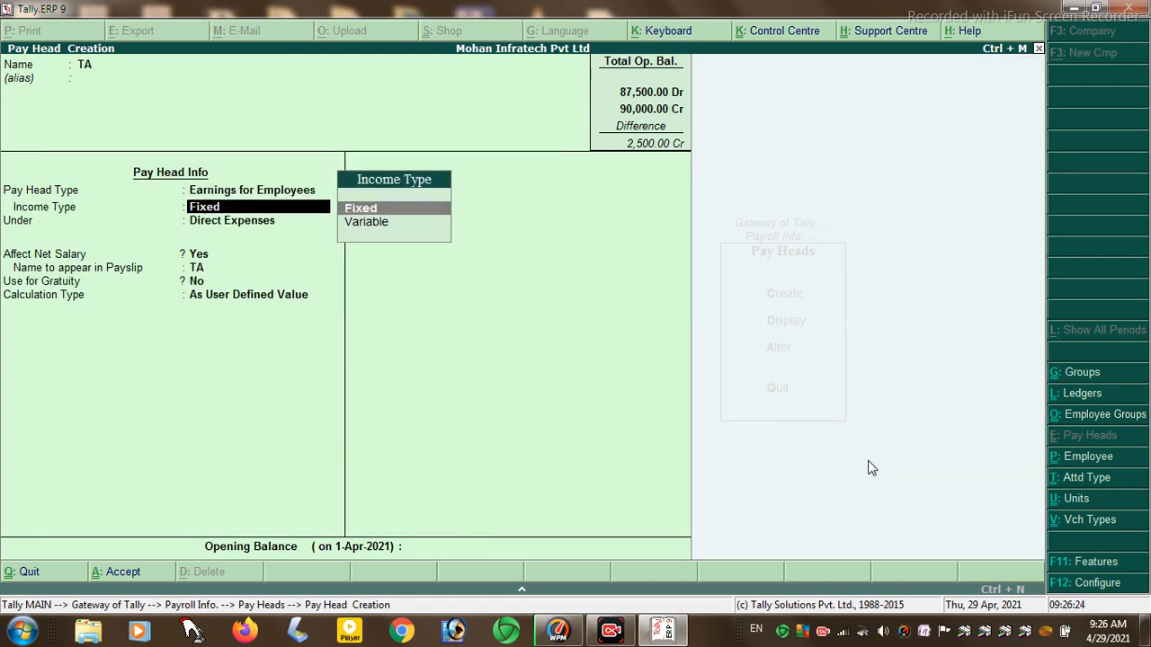
key(Return)
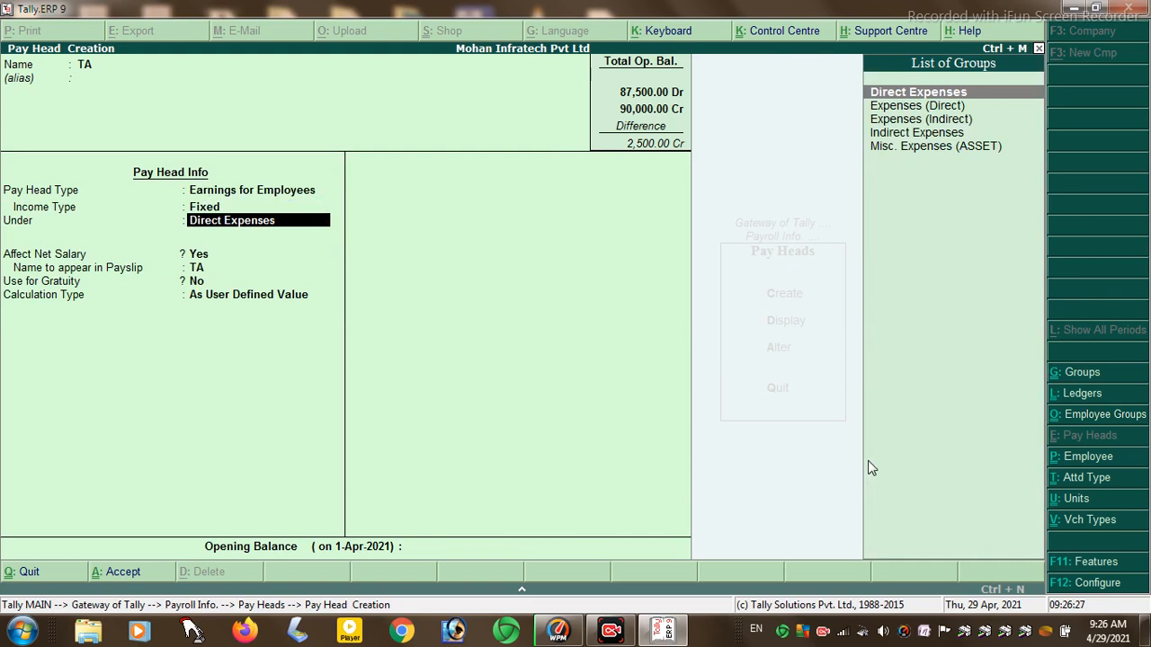
key(Return)
key(Return)
key(Return)
key(Return)
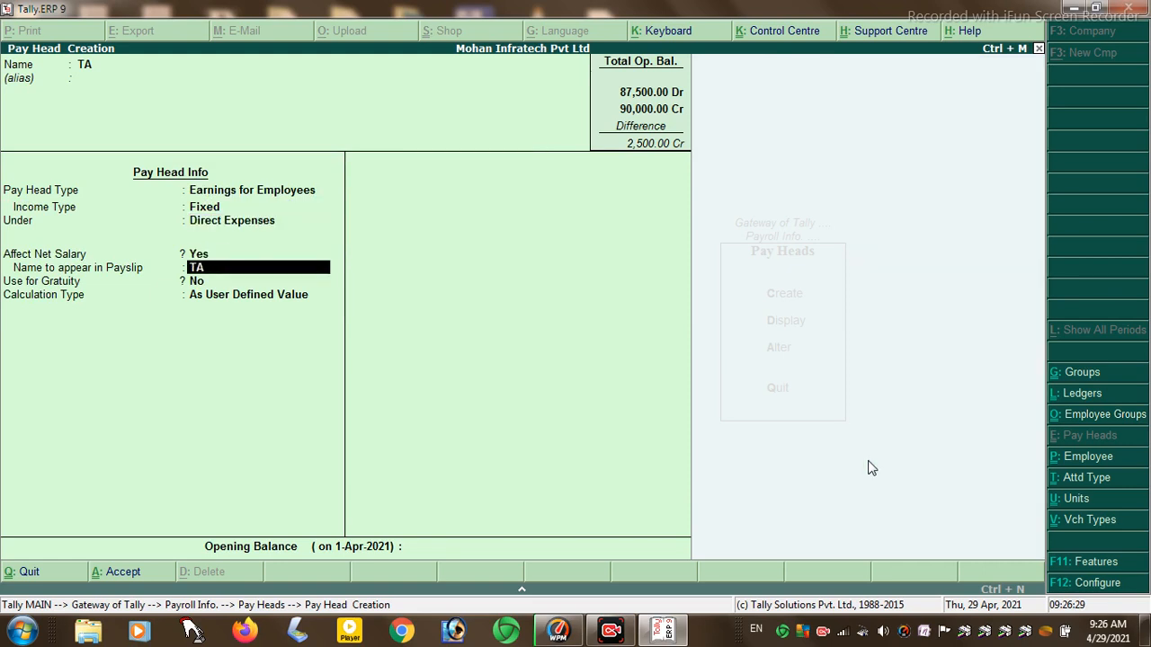
- Compute TA on current earnings total with 2% slabs below and above 15,000
key(Up)
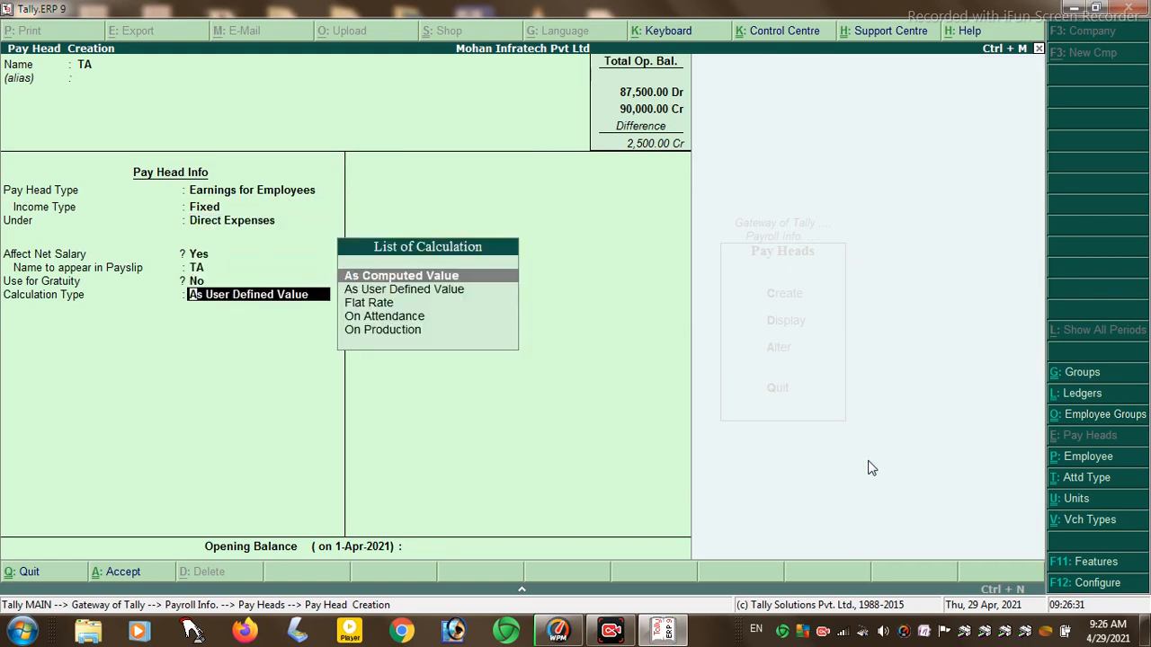
key(Return)
key(Return)
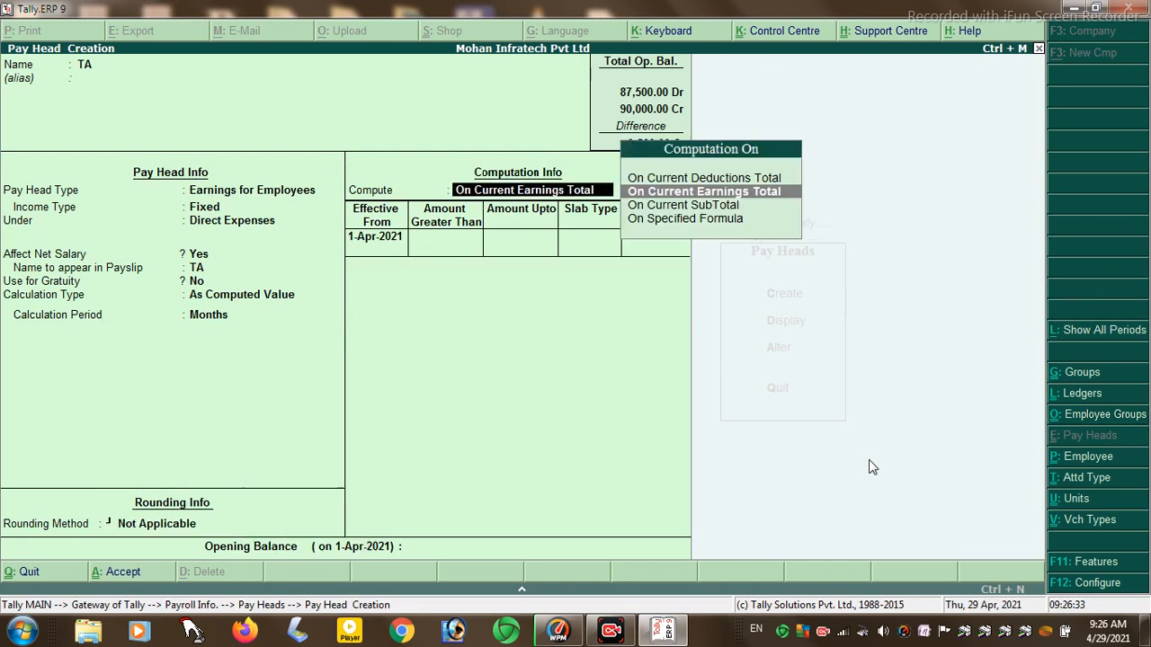
key(Return)
key(Return)
text(150000.00)
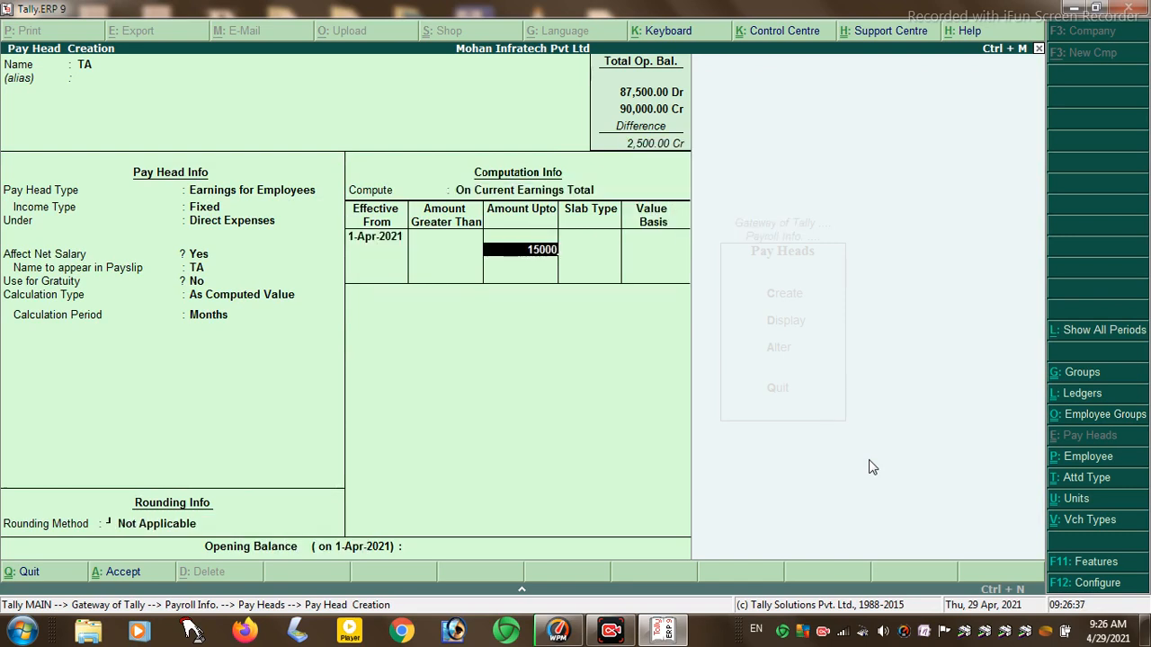
key(Return)
key(Return)
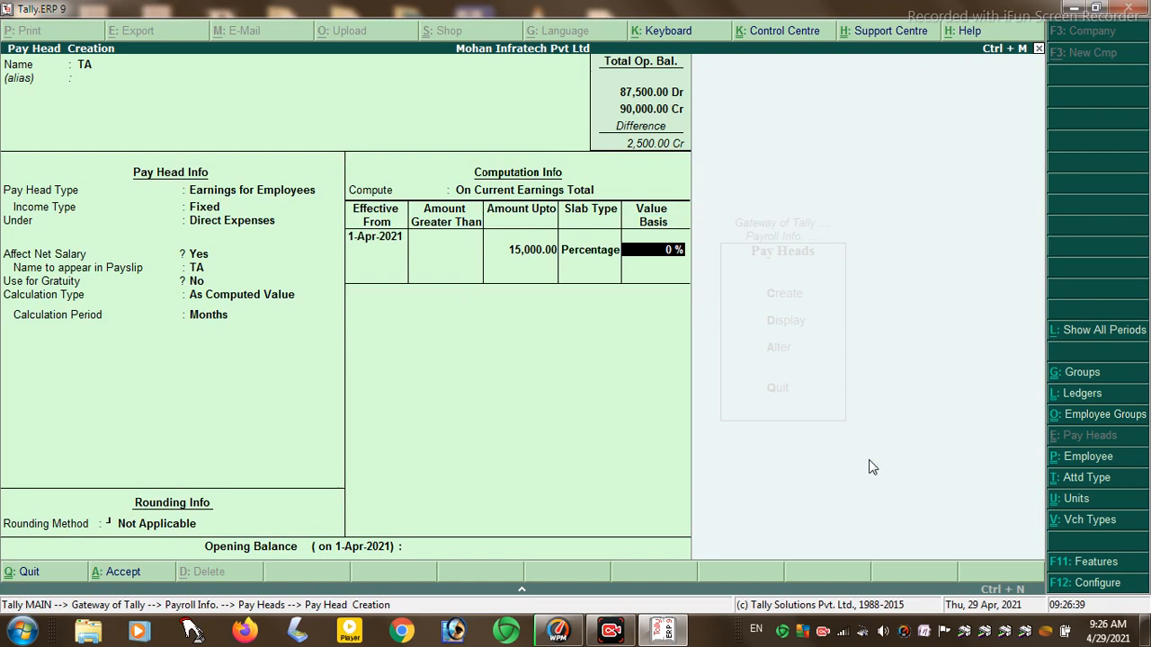
text(2)
key(Return)
key(Return)
key(Return)
text(2)
key(Return)
key(Return)
key(Return)
key(Return)
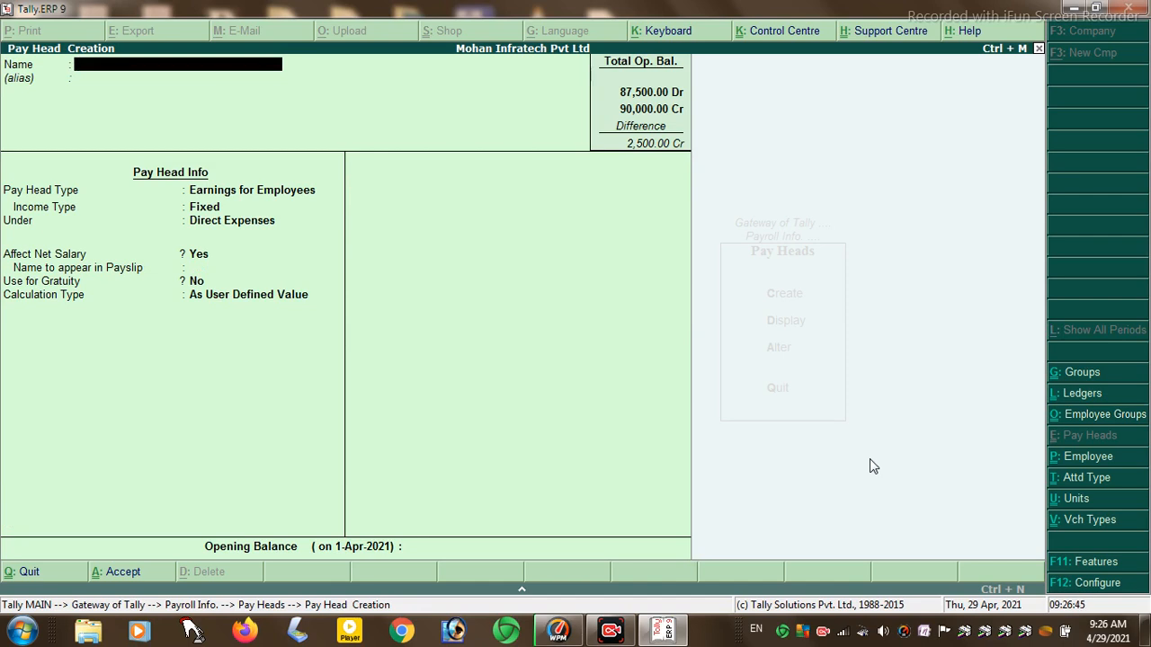
- Create the DA earnings pay head computed on current earnings with 2% slabs around 15,000
text(DA)
key(Return)
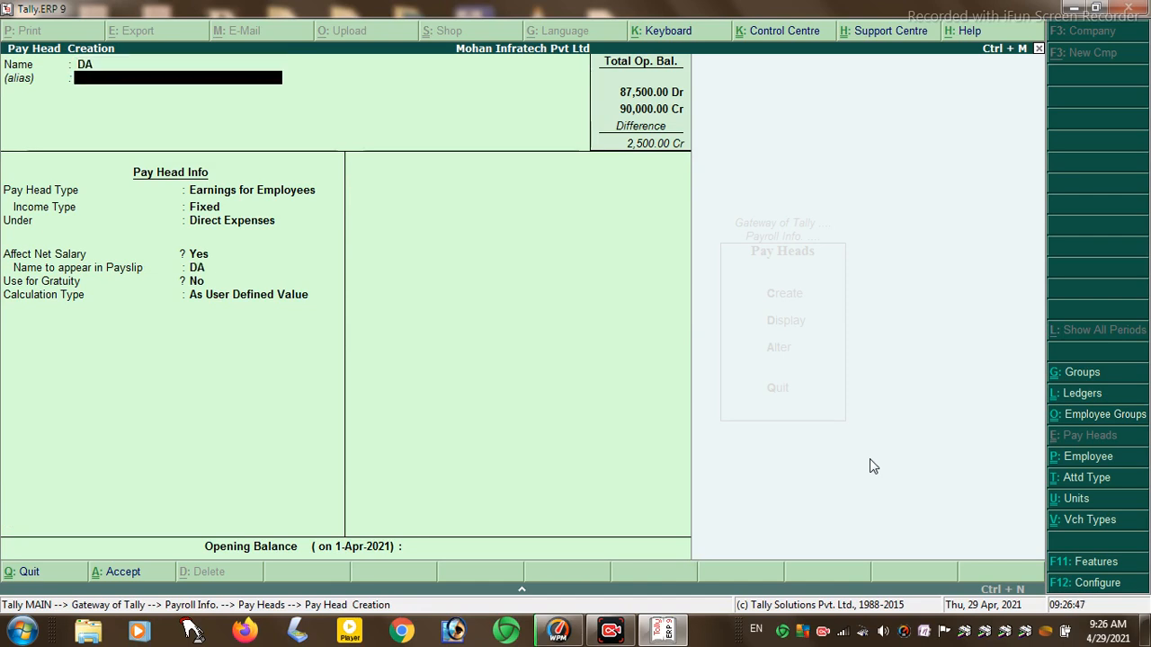
key(Return)
key(Return)
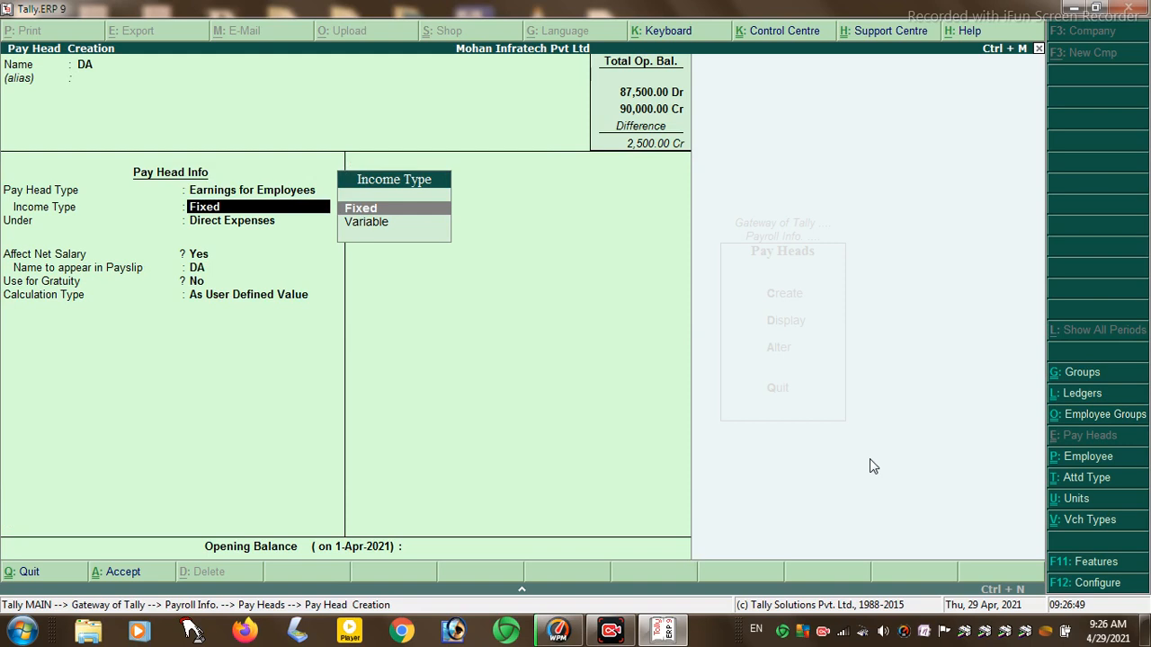
key(Return)
key(Return)
key(Return)
key(Return)
key(Return)
key(Up)
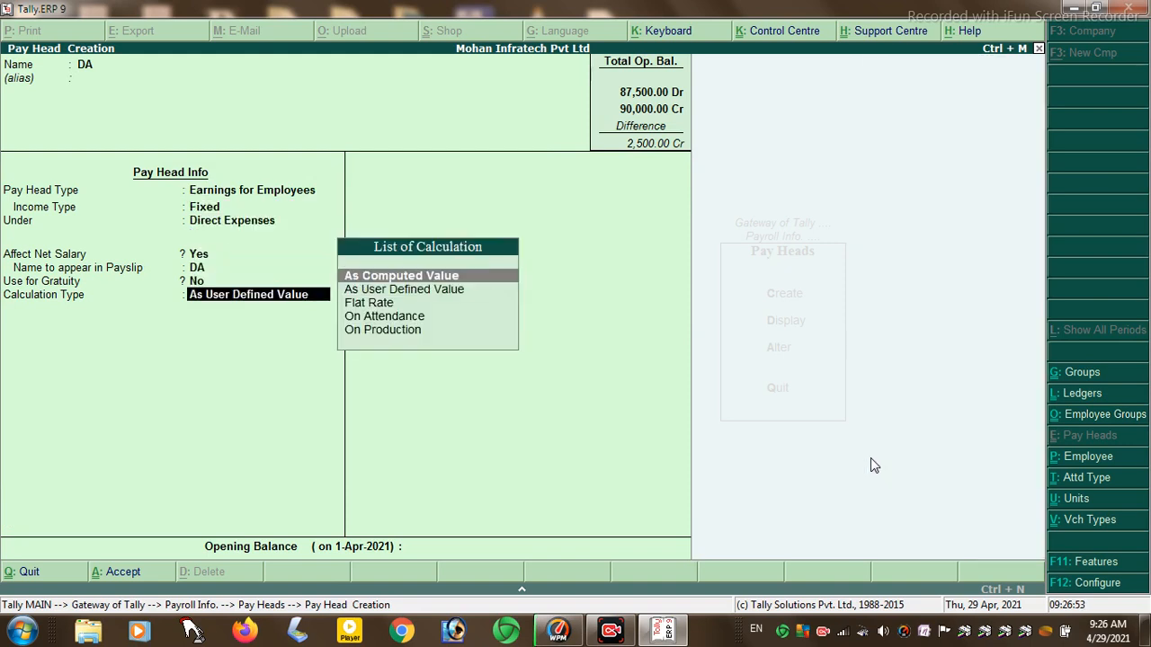
key(Return)
key(Return)
key(Return)
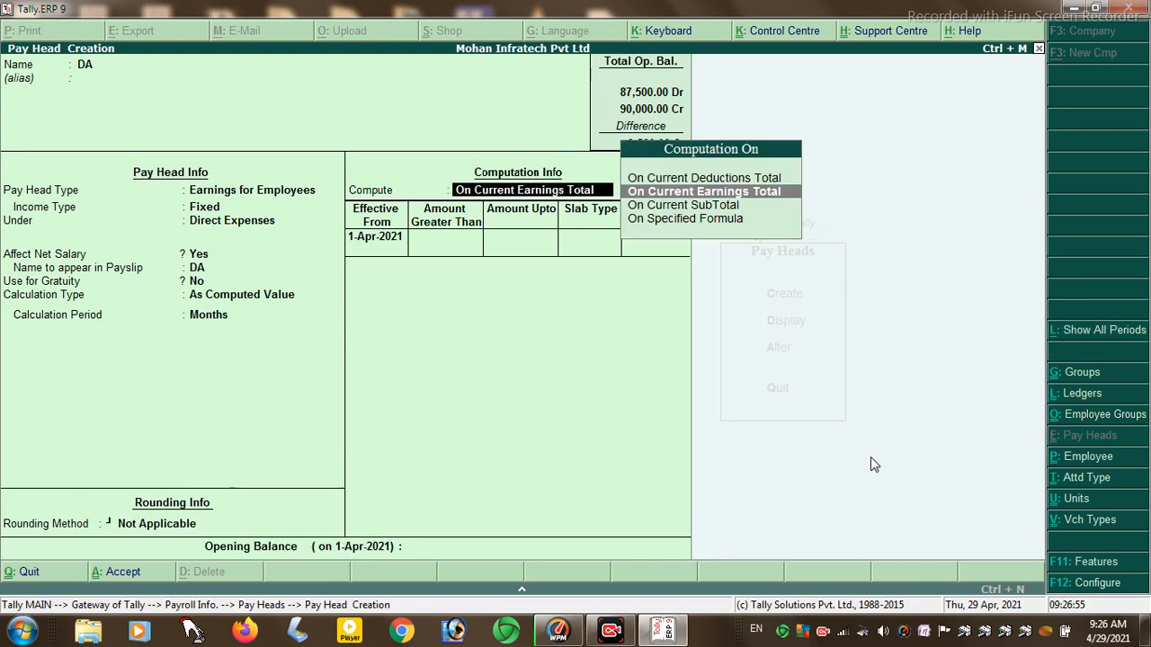
key(Return)
key(Return)
text(15000)
key(Return)
key(Return)
text(2)
key(Return)
key(Return)
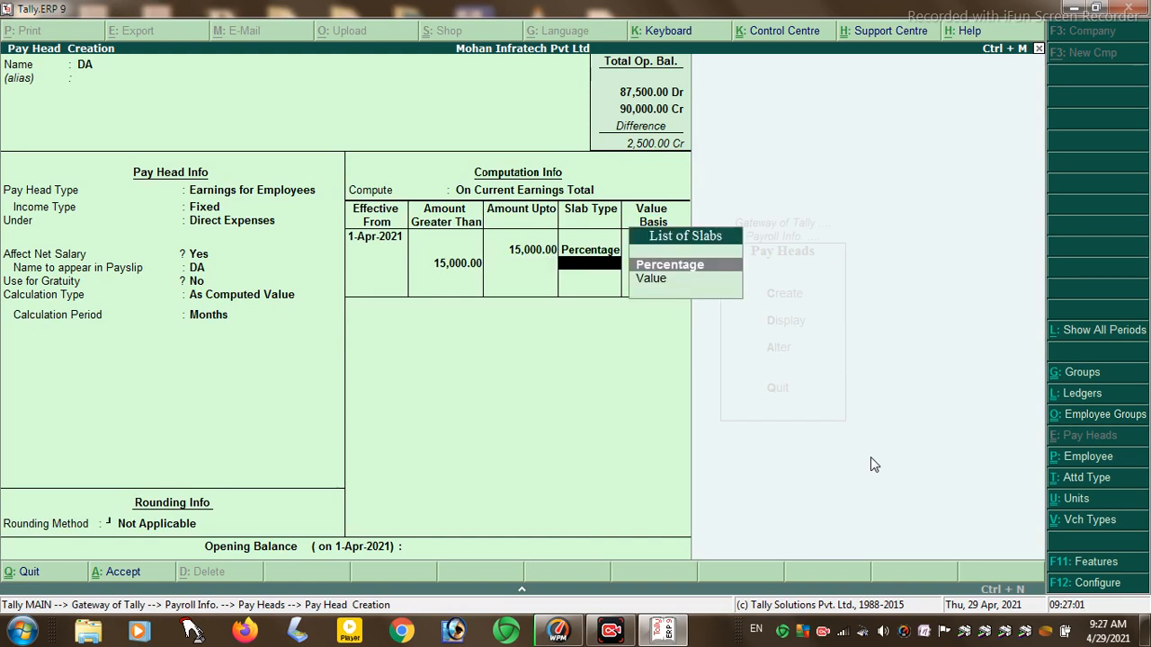
- Start the HRA earnings pay head computed on current earnings with a 15,000 percentage slab
key(Return)
text(2)
key(Return)
key(Return)
key(Return)
key(Return)
text(HRA)
key(Return)
key(Return)
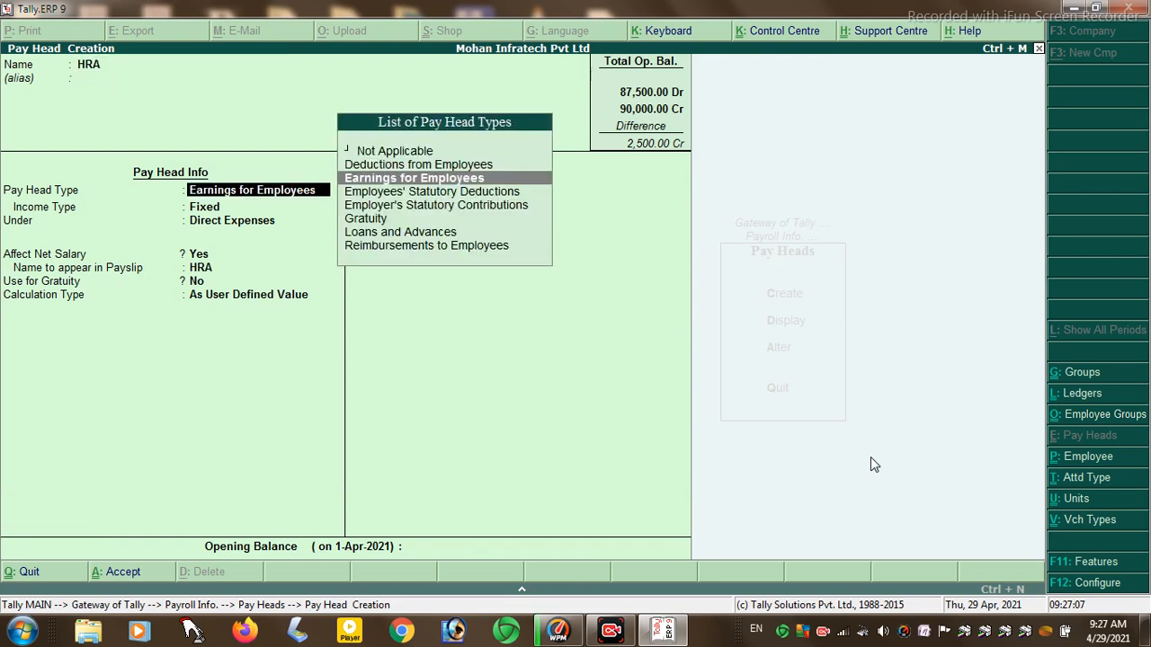
key(Return)
key(Return)
key(Return)
key(Return)
key(Return)
key(Return)
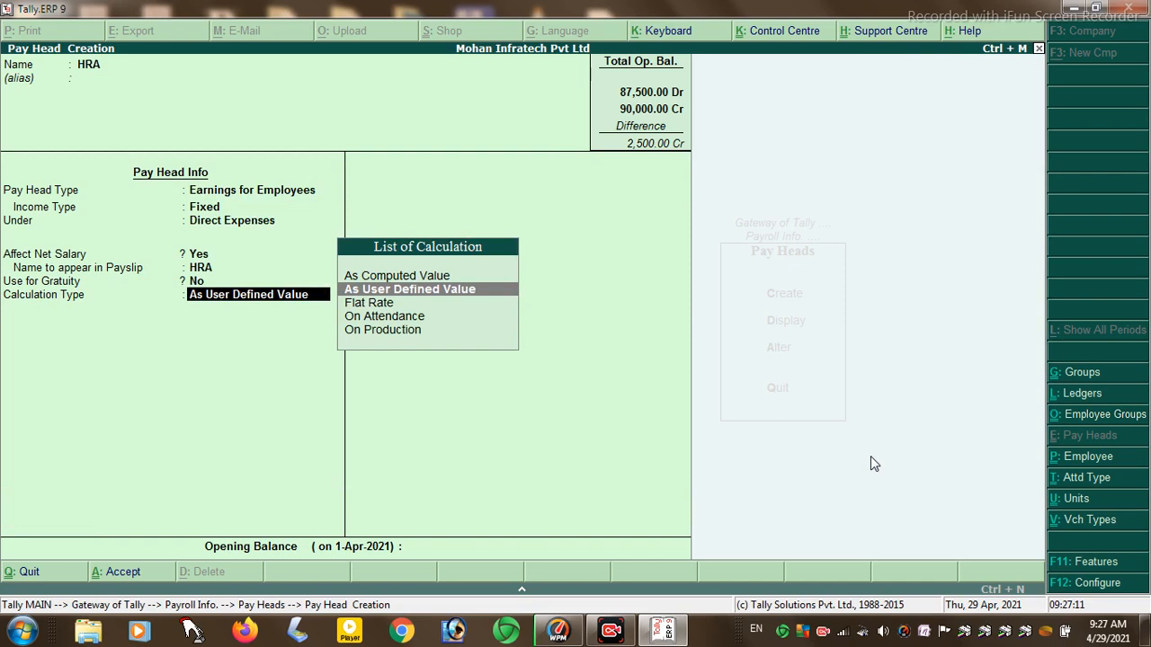
key(Up)
key(Return)
key(Return)
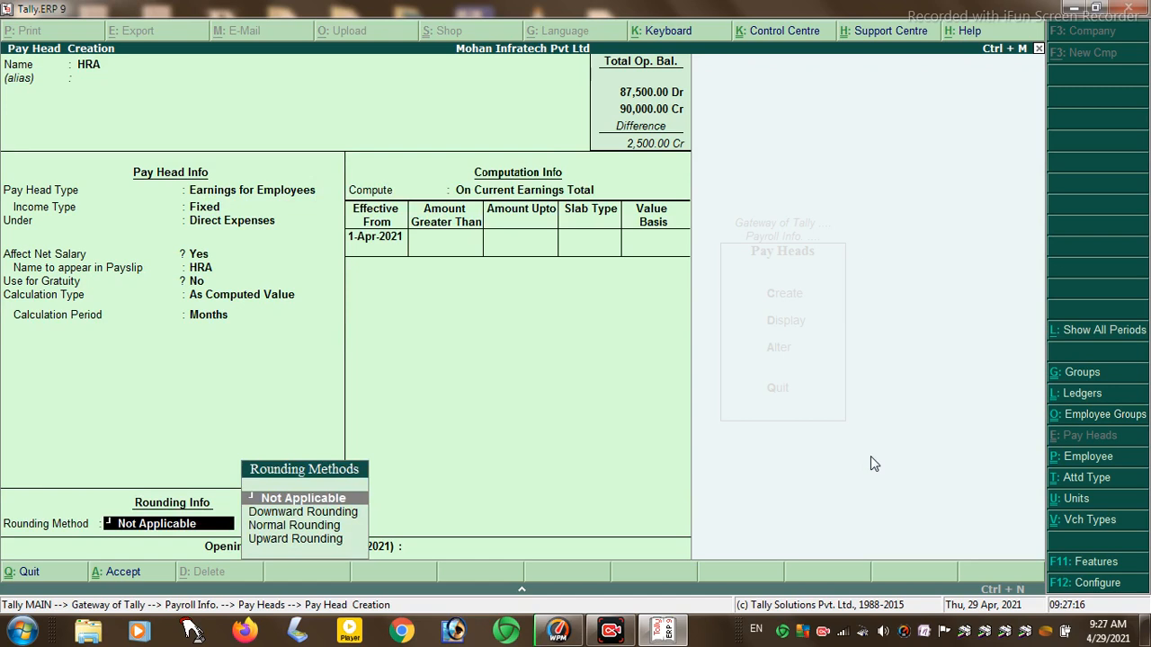
key(Return)
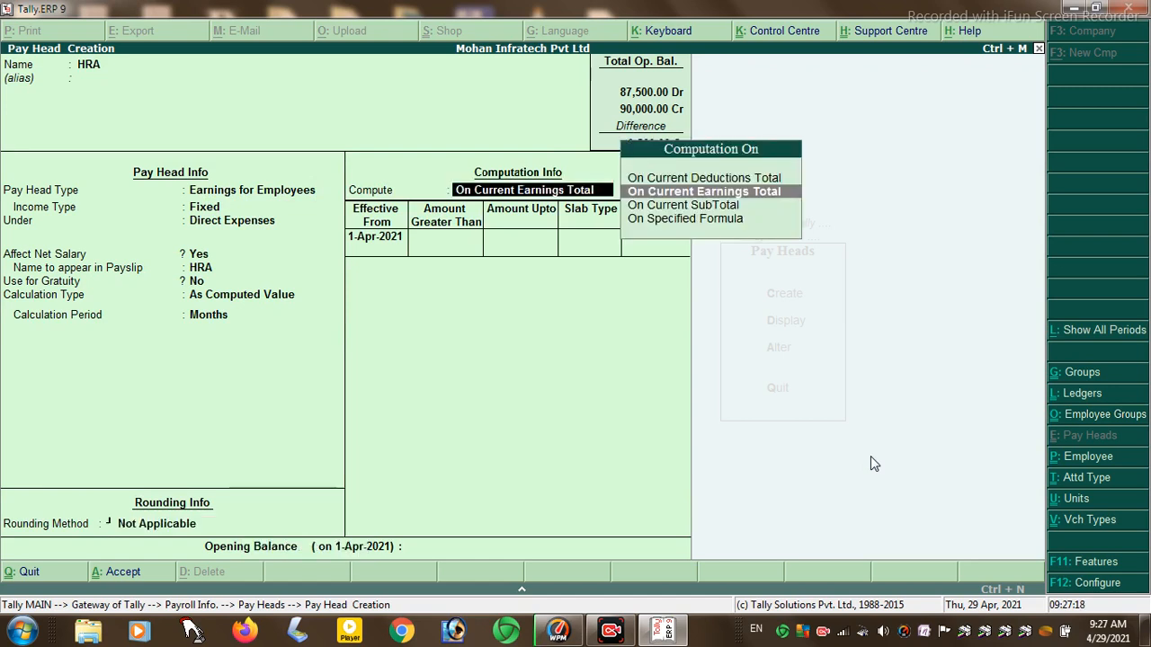
key(Return)
key(Return)
text(15000)
key(Return)
key(Return)
text(20)
key(Return)
key(Return)
key(Return)
text(2)
key(Return)
key(Return)
key(Return)
key(Return)
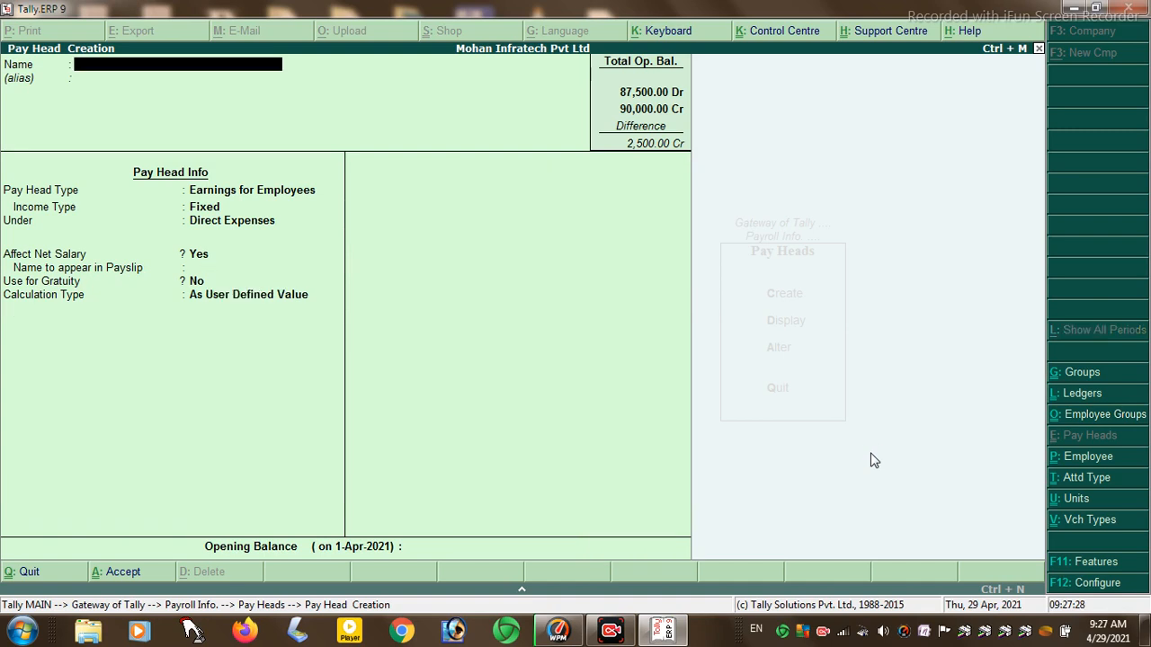
- Name the pay head IT as a deduction from employees under Indirect Expenses
text(IT)
key(Return)
key(Return)
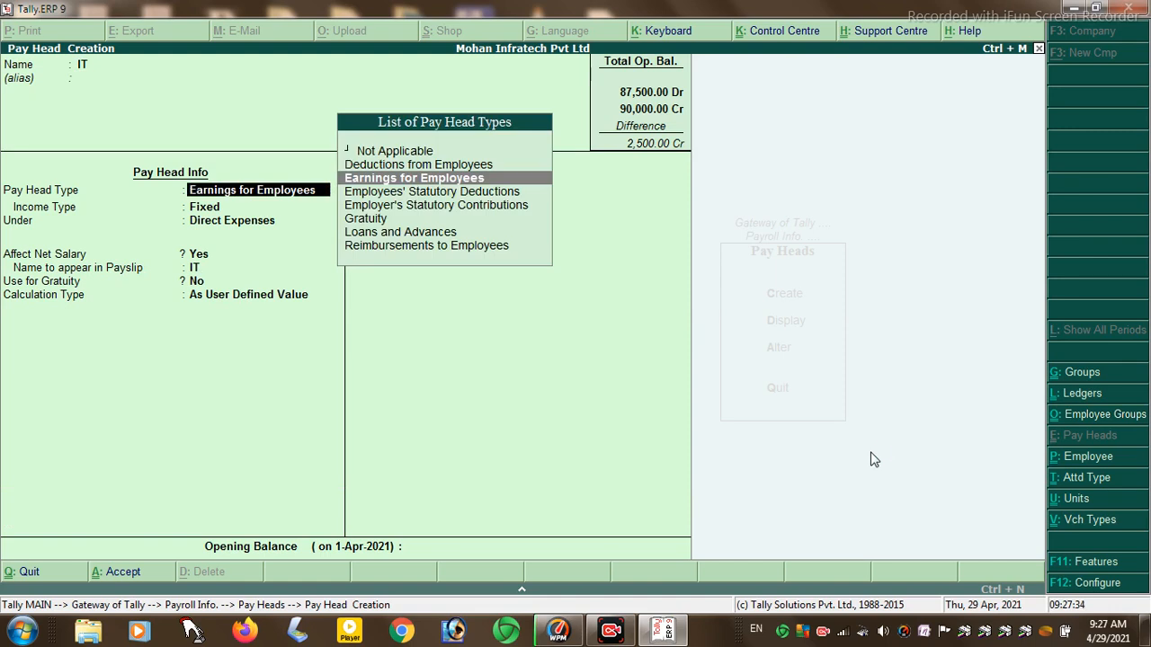
key(Up)
key(Return)
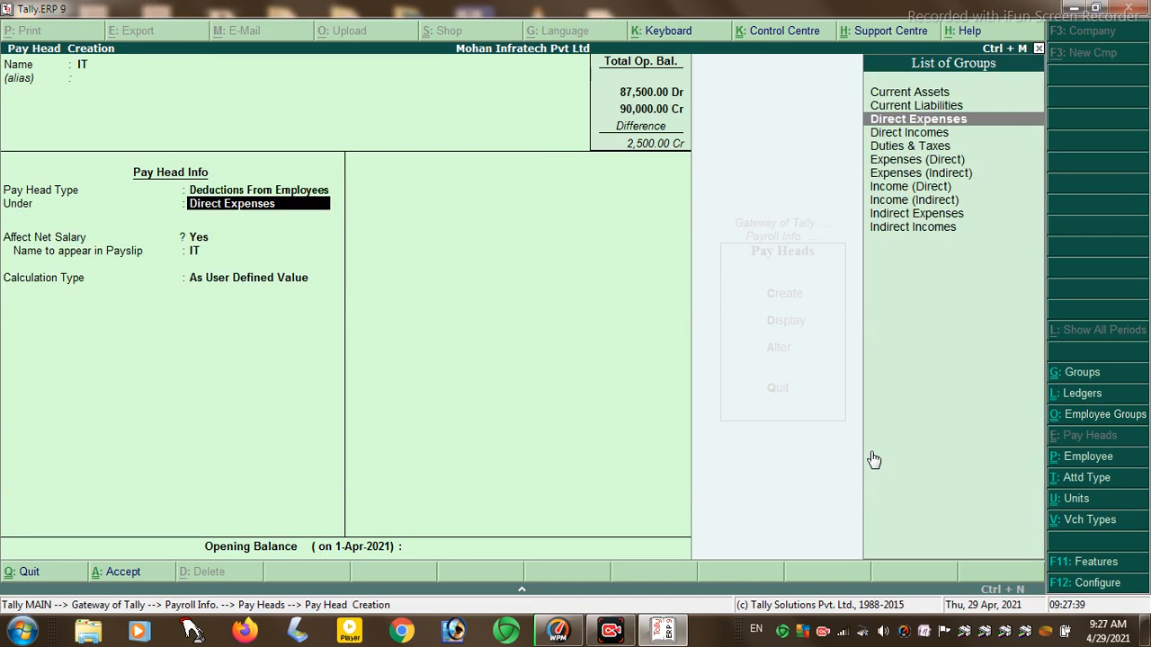
key(Down)
key(Down)
key(Down)
key(Down)
key(Down)
key(Down)
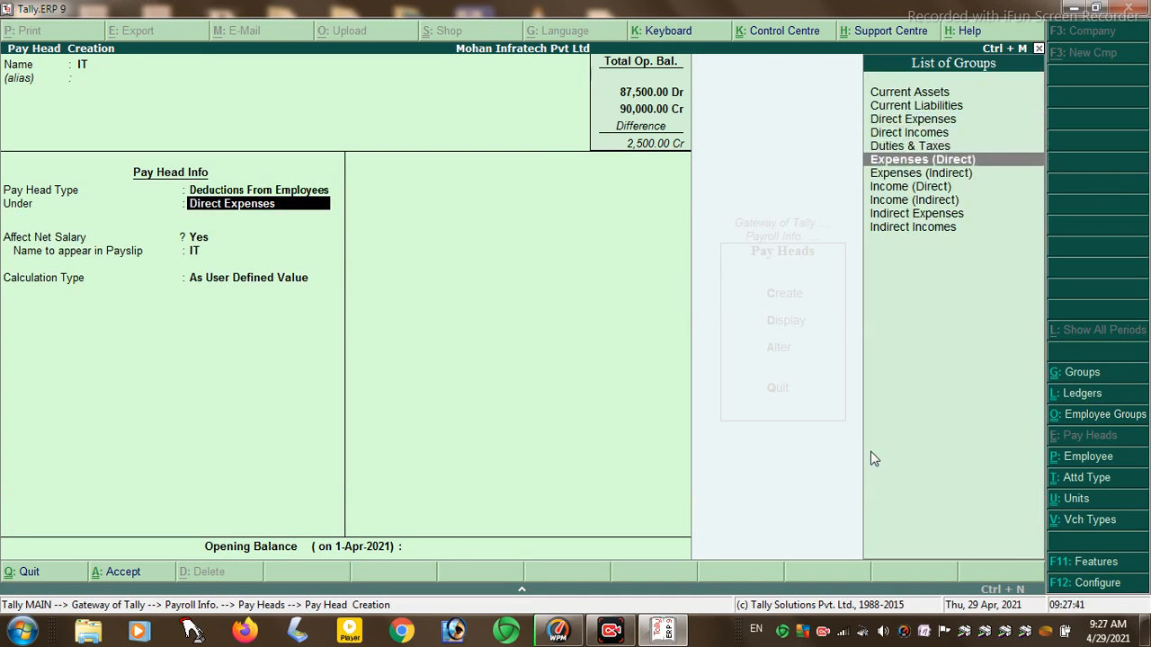
key(Down)
key(Return)
- Compute IT at 1% on slabs up to and above 15,000 and save it
key(Return)
key(Return)
key(Up)
key(Return)
key(Return)
key(Return)
key(Return)
key(Return)
key(Return)
text(15000)
key(Return)
key(Return)
text(1)
key(Return)
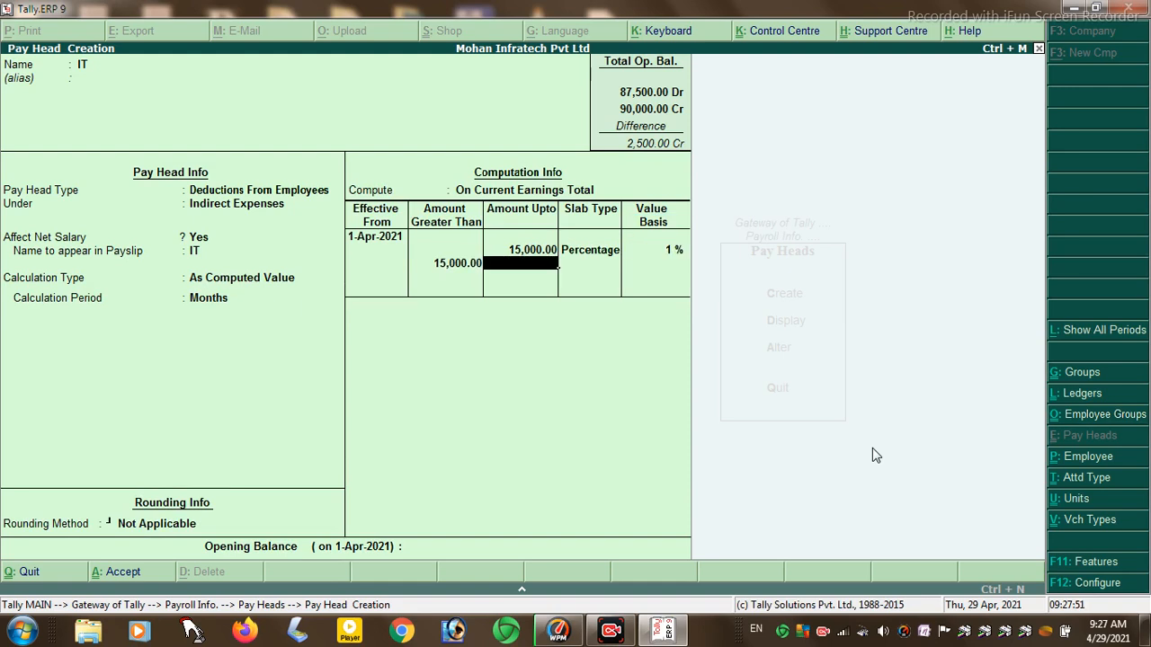
key(Return)
key(Return)
text(1)
key(Return)
key(Return)
key(Return)
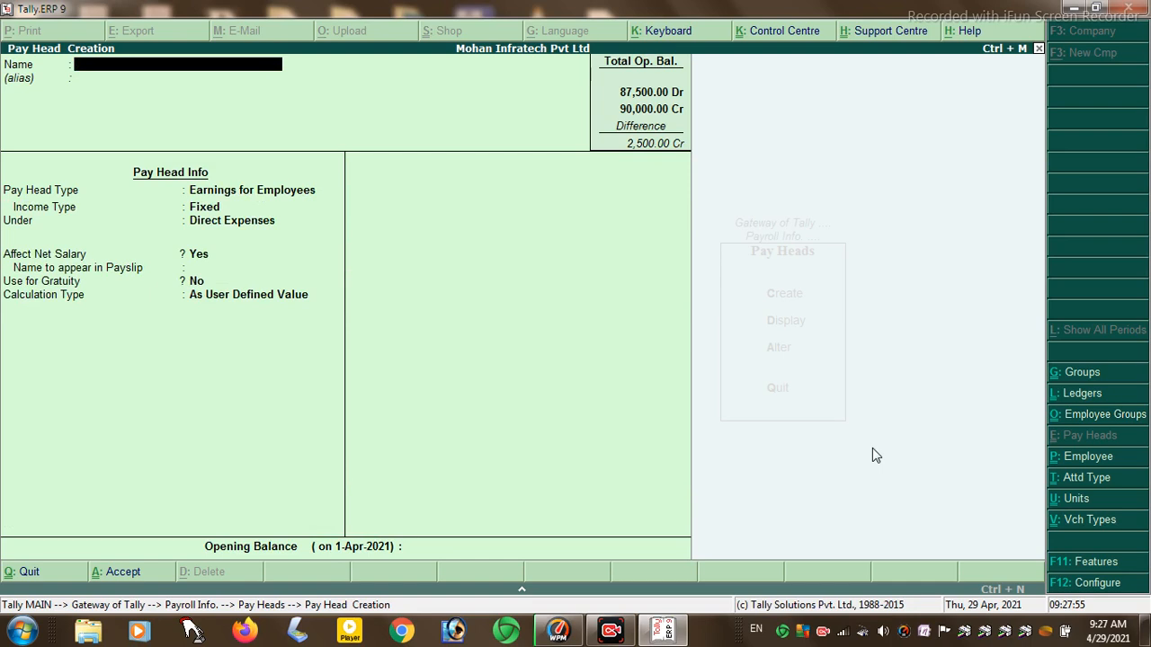
- Name the pay head PF as a deduction from employees under Indirect Incomes
text(PF)
key(Return)
key(Return)
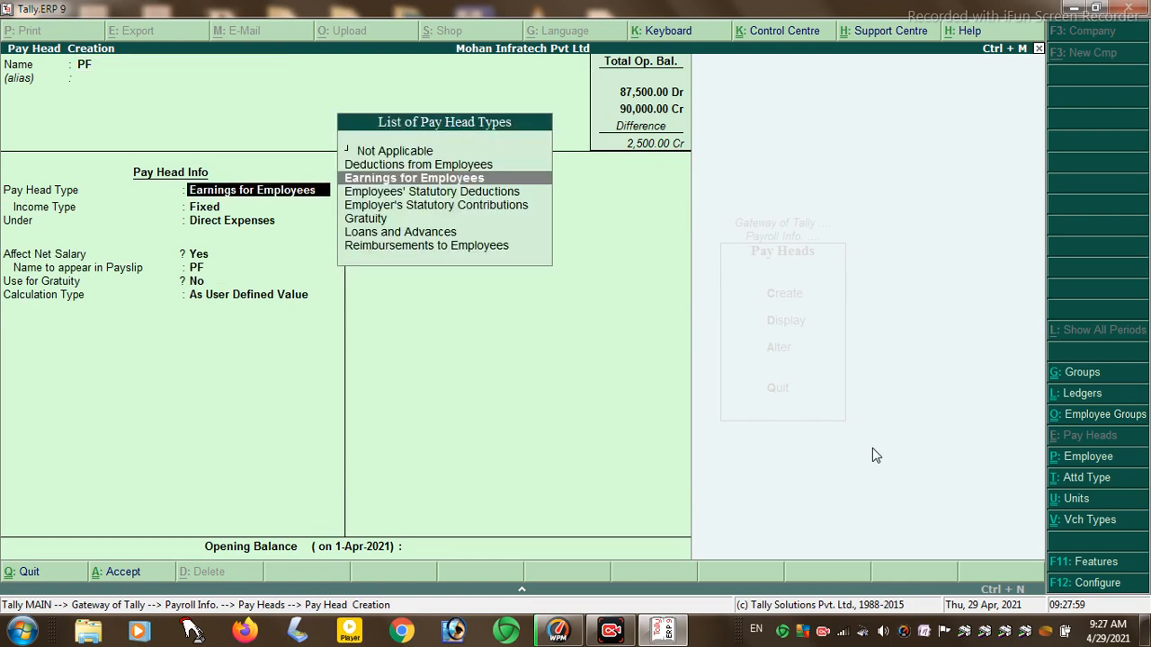
key(Up)
key(Return)
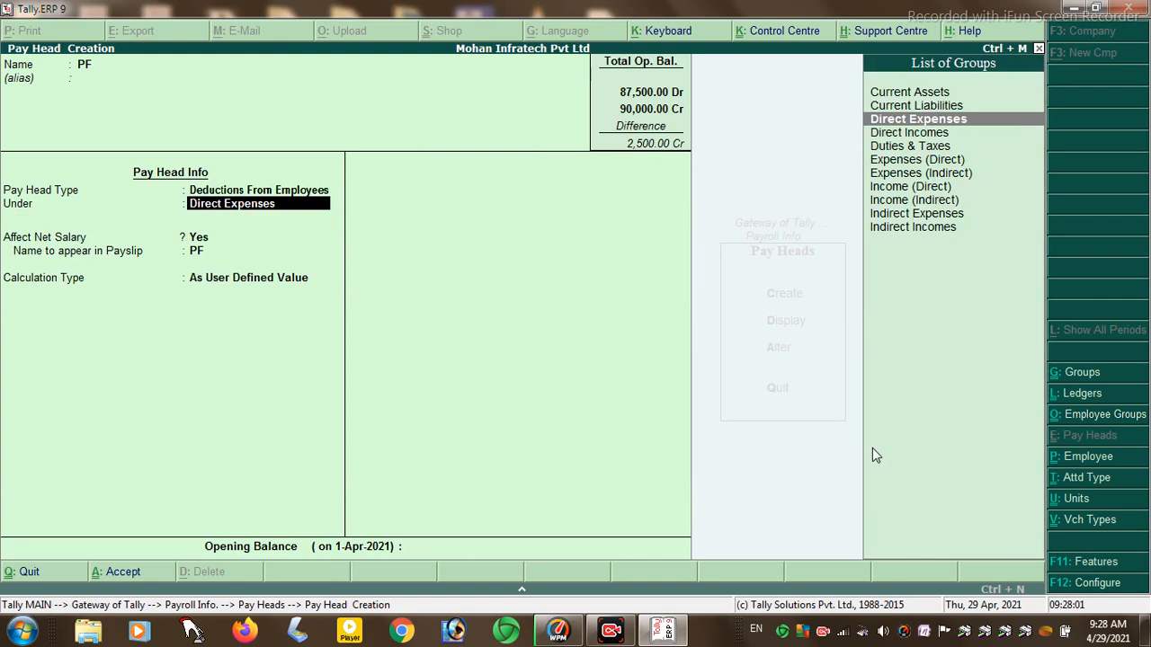
key(Return)
key(BackSpace)
key(Down)
key(Down)
key(Down)
key(Down)
key(Down)
key(Down)
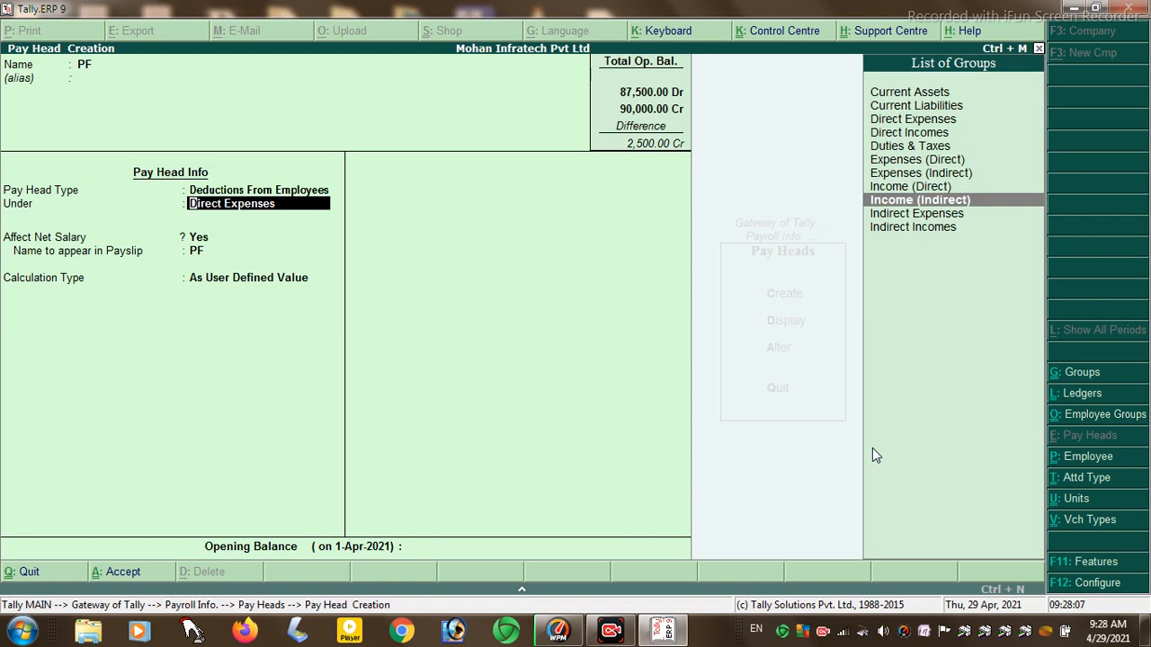
key(Return)
key(Return)
key(Return)
- Compute PF on current earnings total at 2% for slabs below and above 15,000
key(Up)
key(Return)
key(Return)
key(Return)
key(Return)
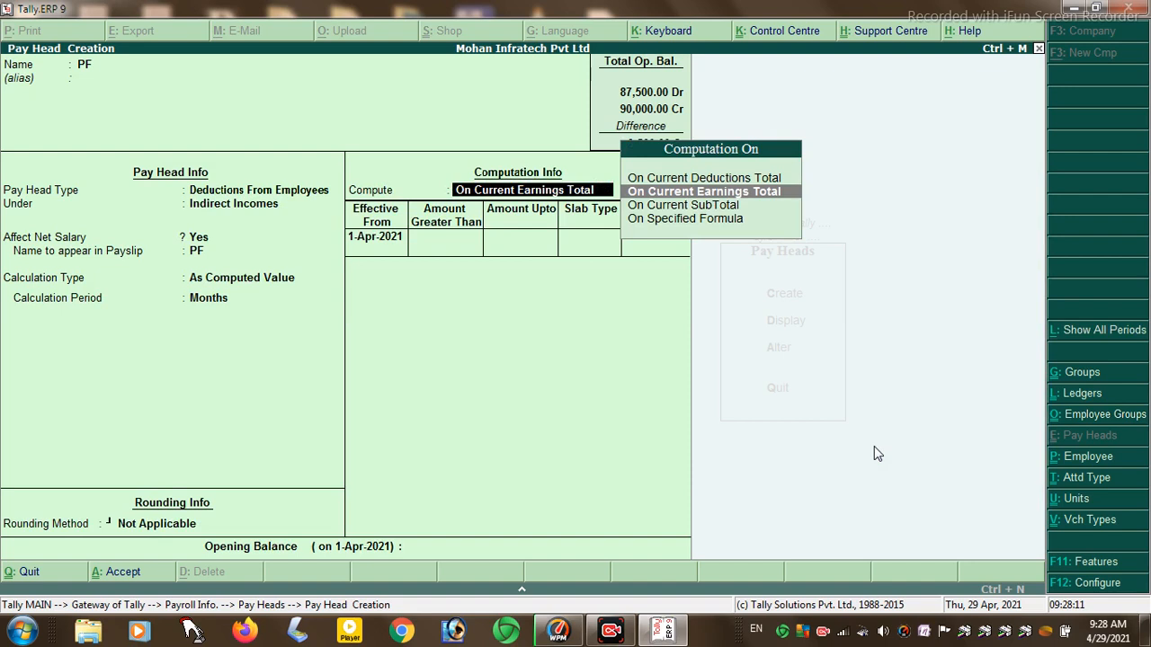
text(15000)
key(Return)
key(Return)
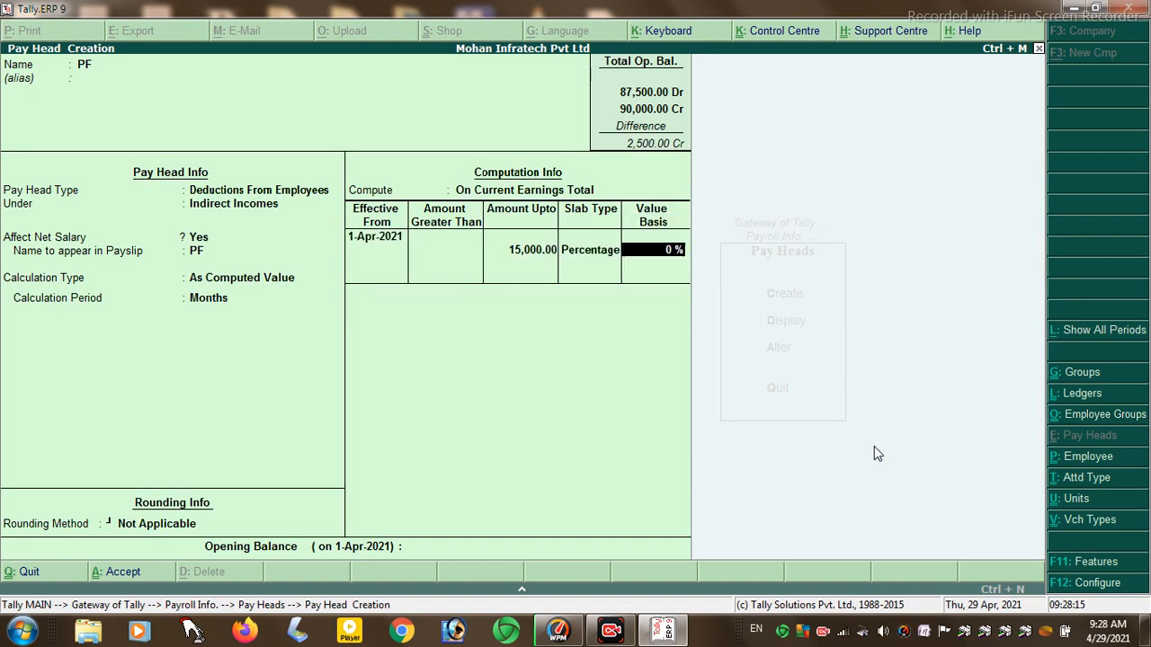
text(2)
key(Return)
key(Return)
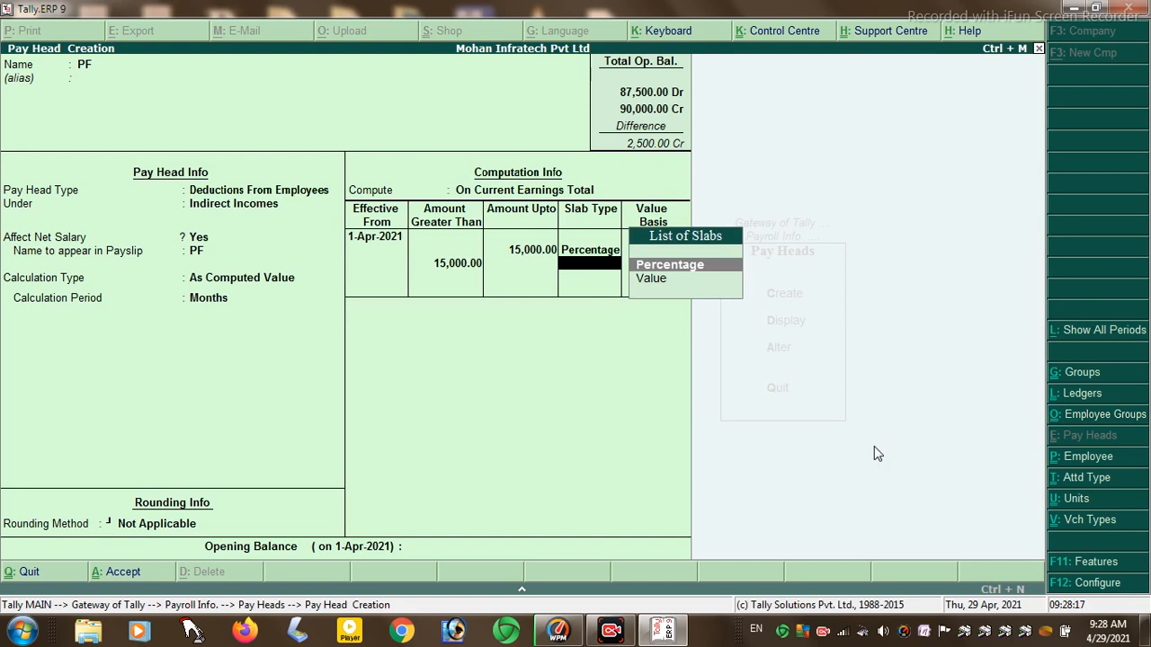
key(Return)
text(2)
key(Return)
key(Return)
key(Return)
key(Return)
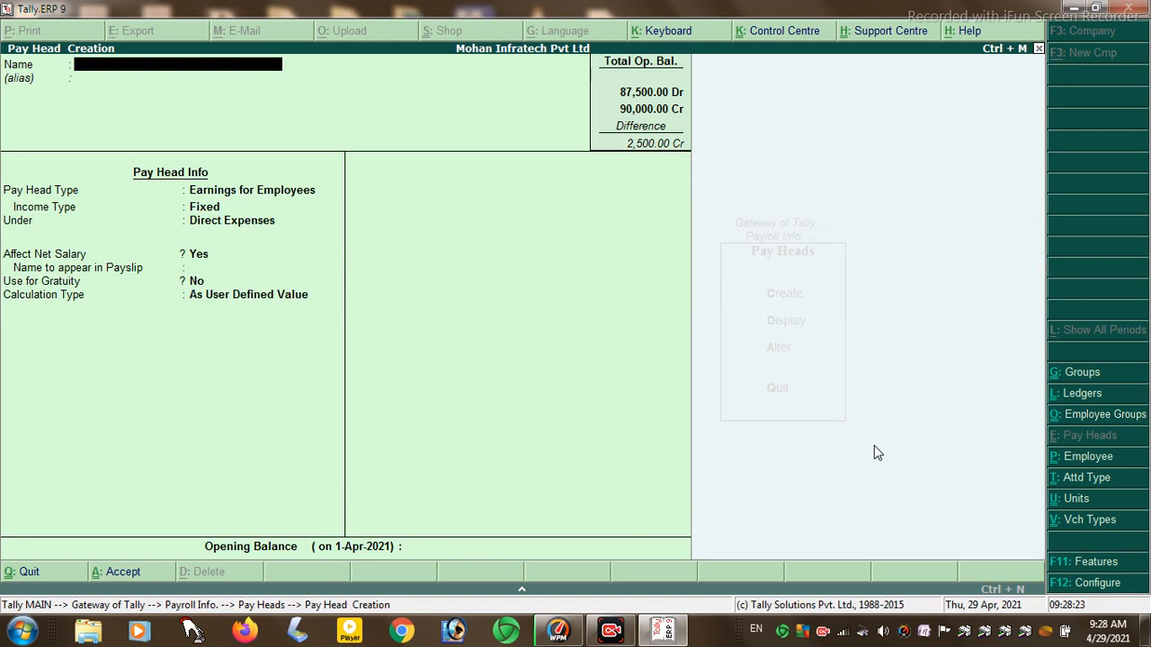
- Quit pay head creation and choose Employees under Payroll Info
key(Escape)
key(Return)
key(Escape)
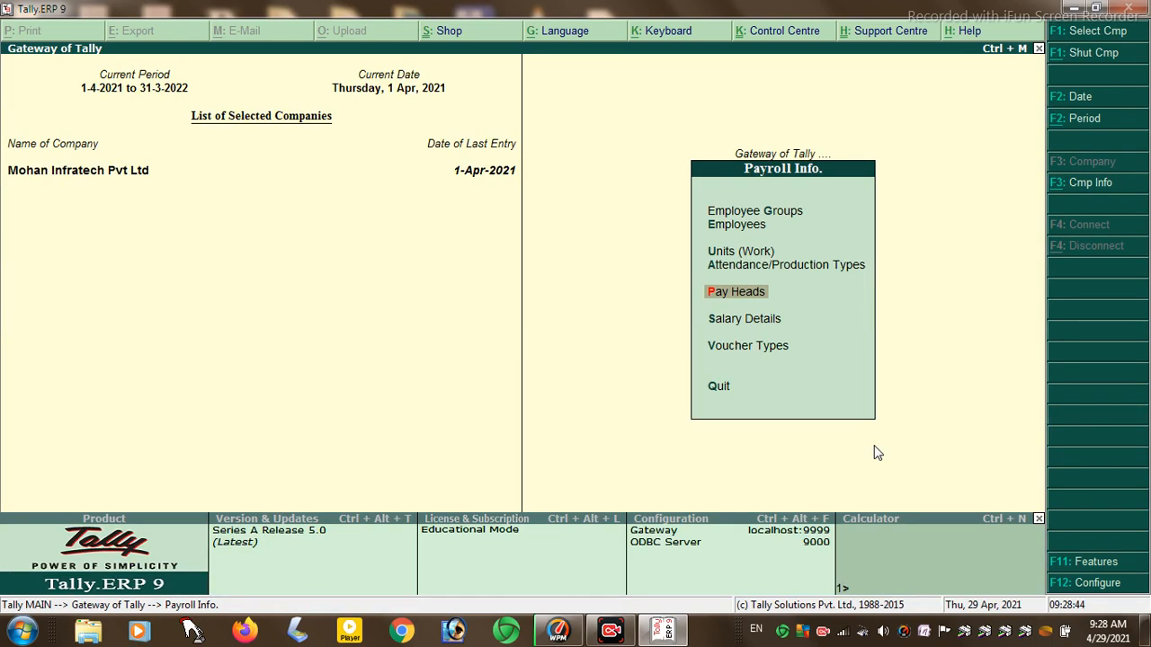
key(Up)
key(Up)
key(Up)
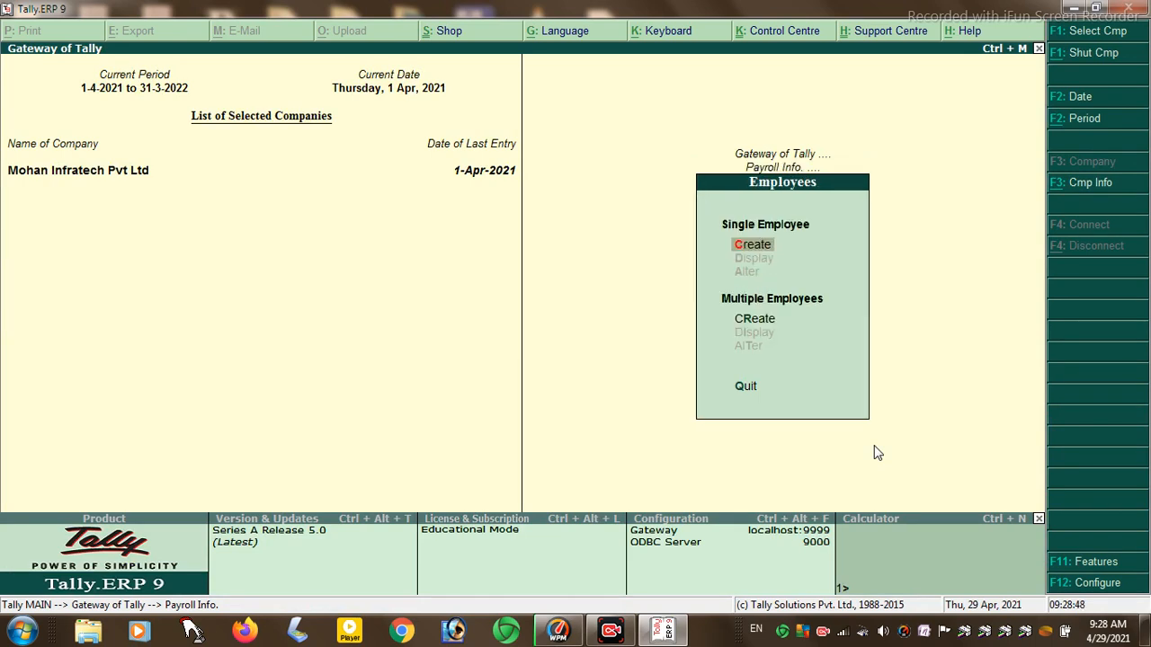
key(Return)
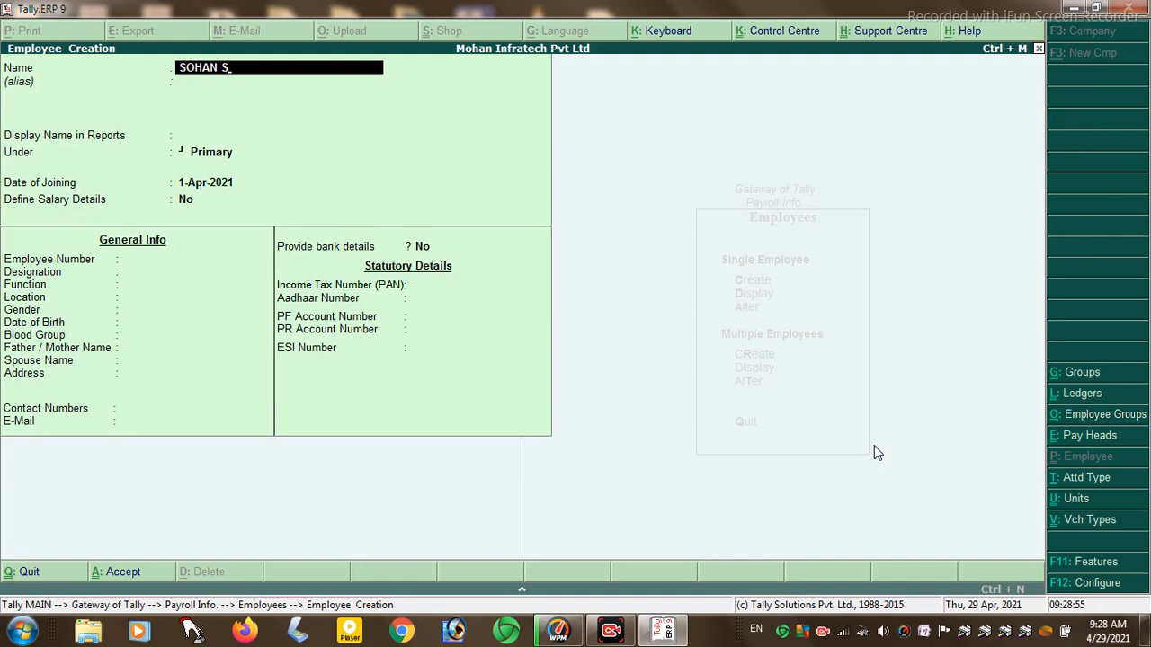
- Enter the employee's full name and place them in the PERMAMENT employee group
key(Return)
key(Return)
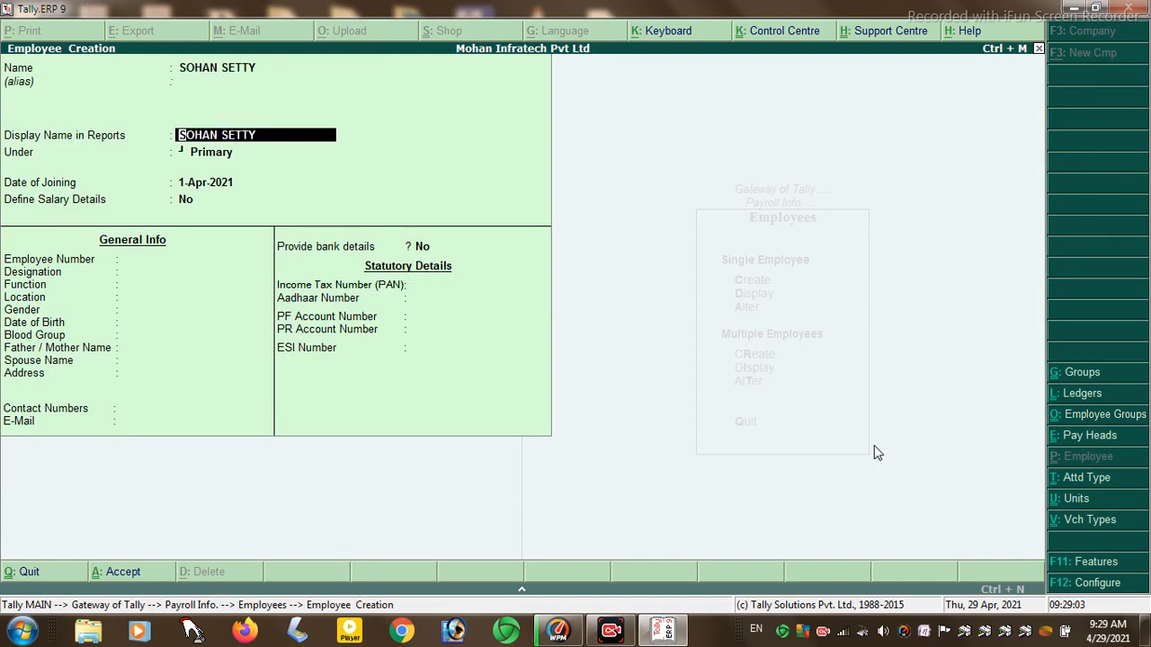
key(Return)
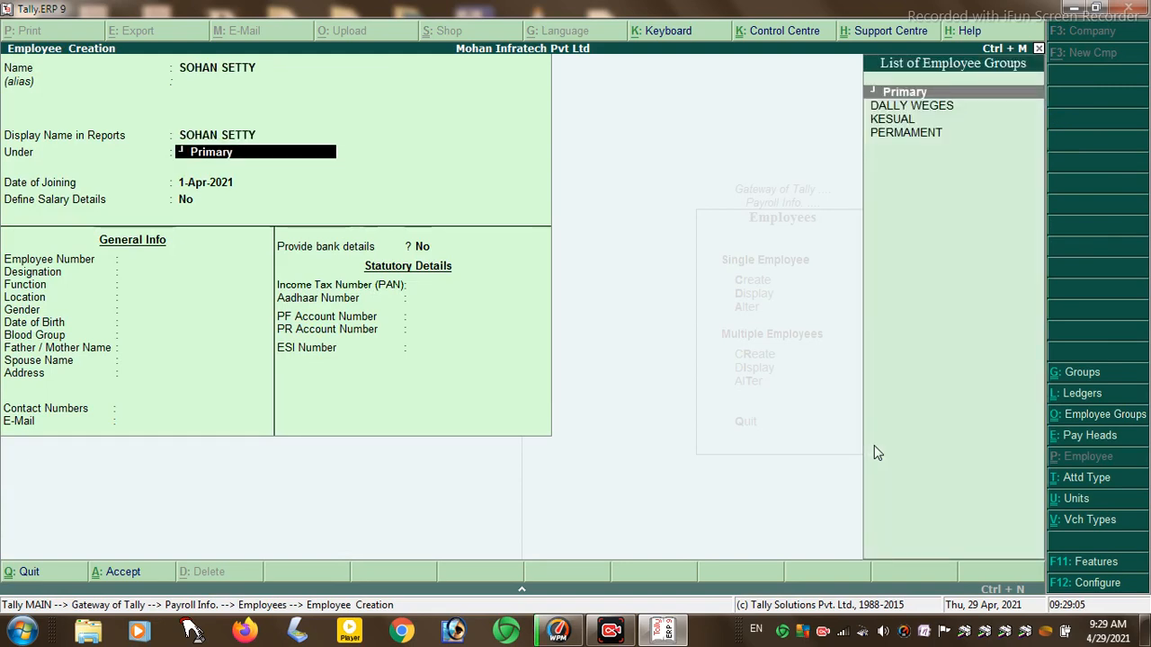
key(Down)
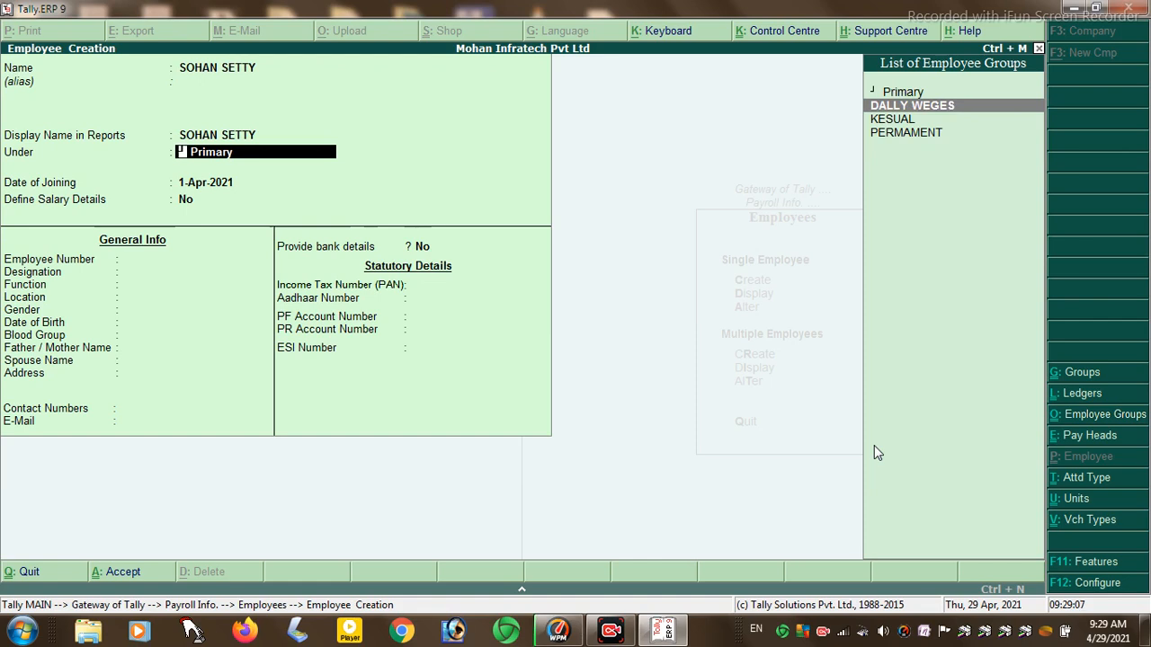
key(Down)
key(Down)
key(Return)
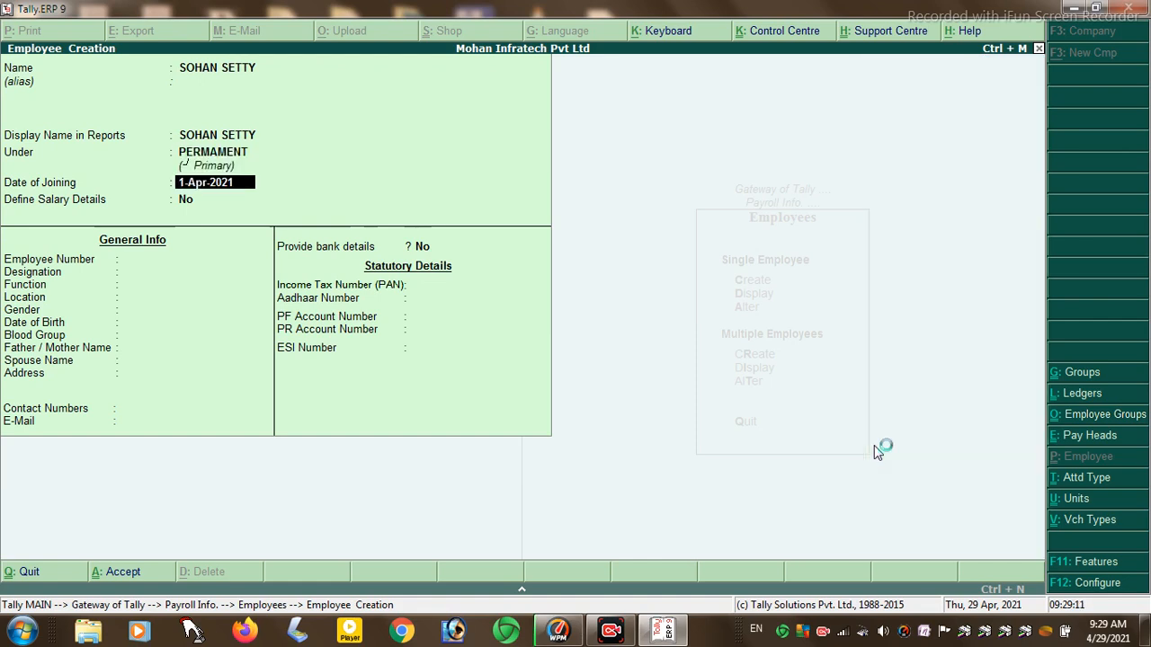
- Correct the employee's date of joining to 1-Apr-2001
key(Return)
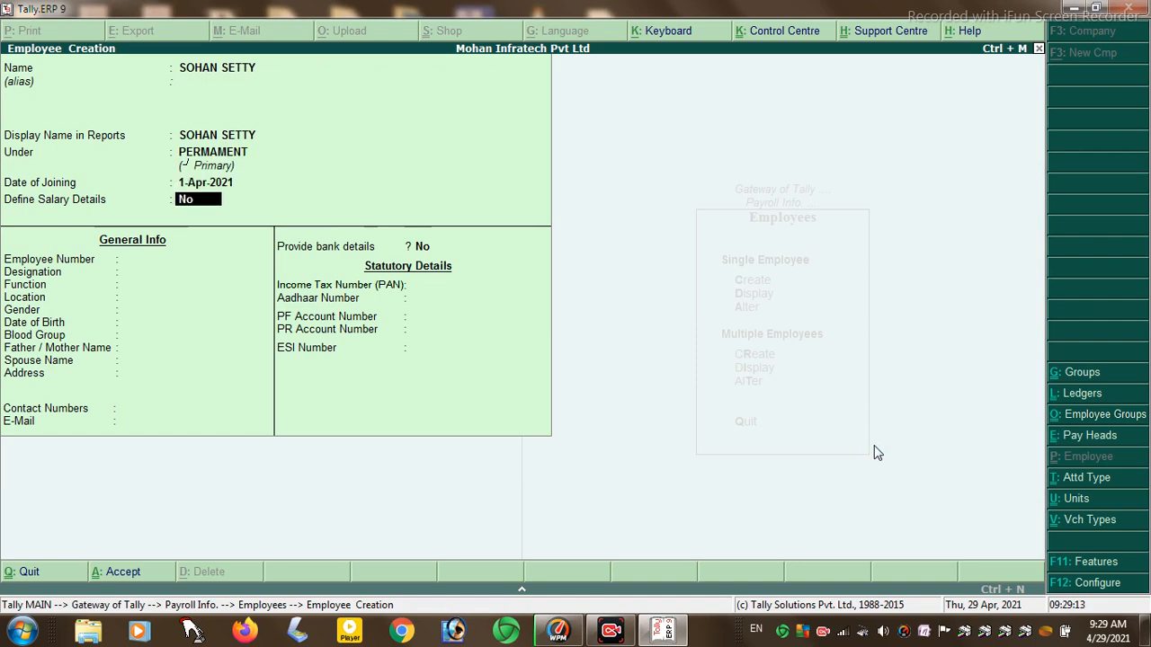
key(BackSpace)
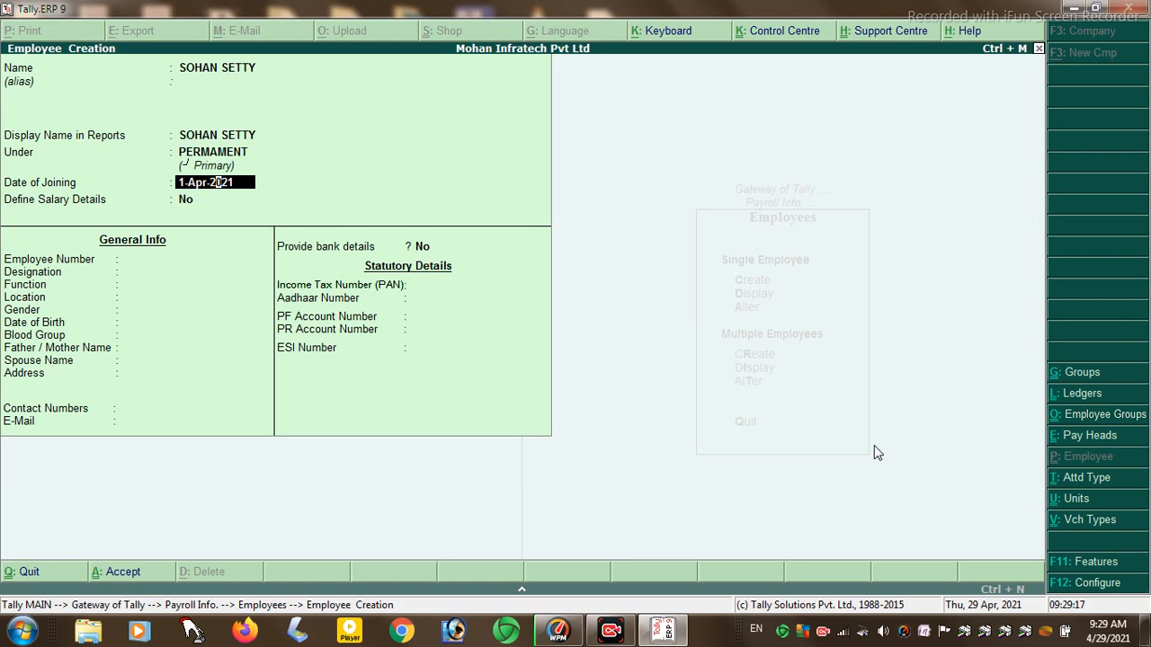
key(Right)
text(0)
key(Return)
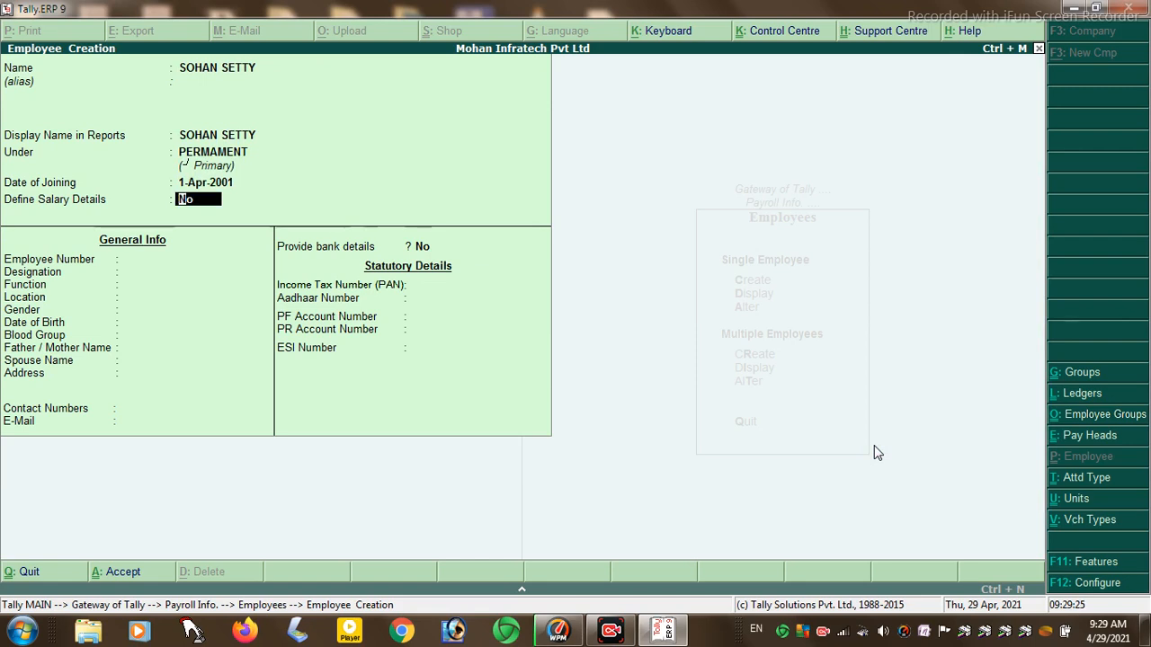
- Assign BASIC SALERY, DA, HRA, IT, PF and TA as the employee's salary pay heads
key(y)
key(Return)
key(Down)
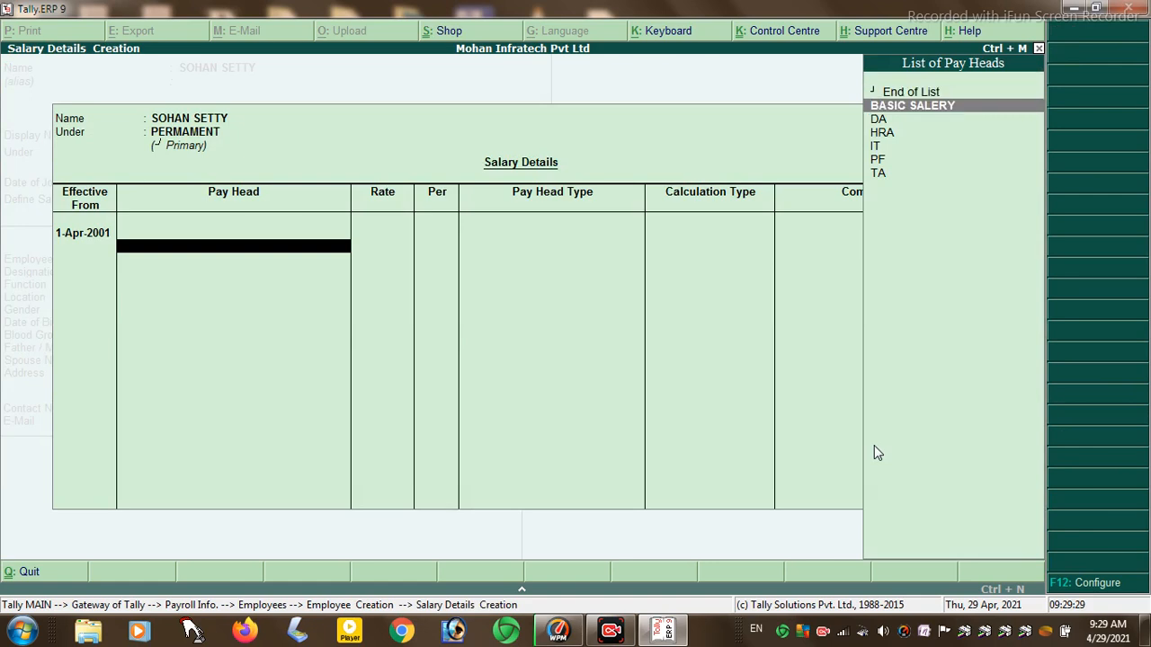
key(Return)
key(Down)
key(Return)
key(Down)
key(Return)
key(Down)
key(Return)
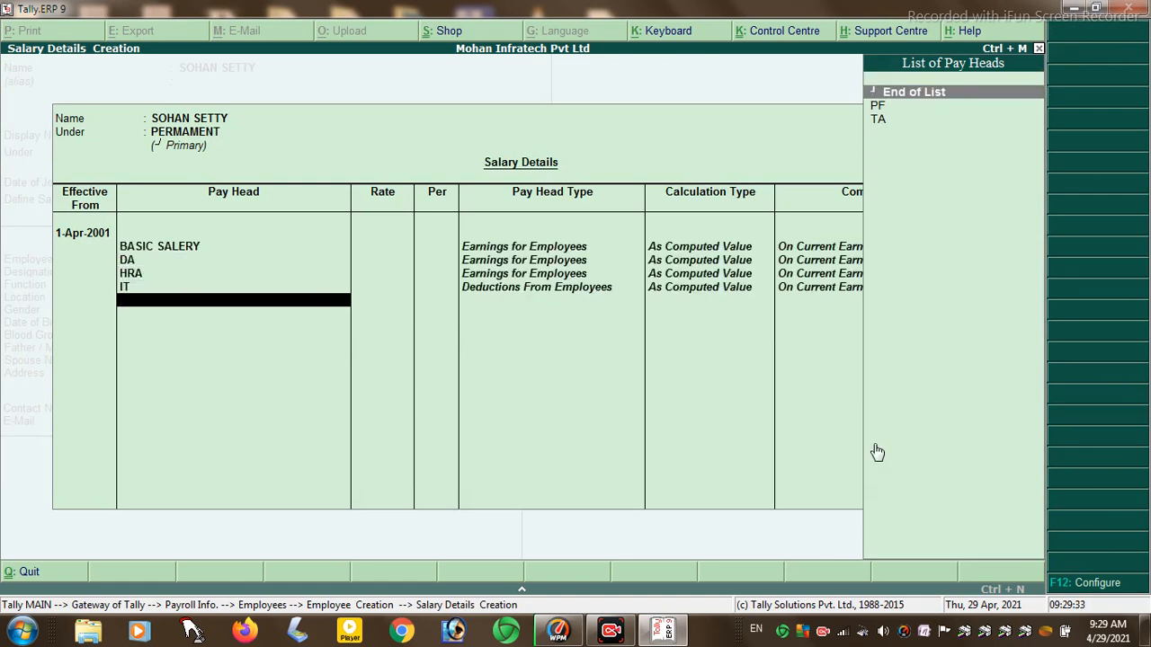
key(Down)
key(Return)
key(Down)
key(Return)
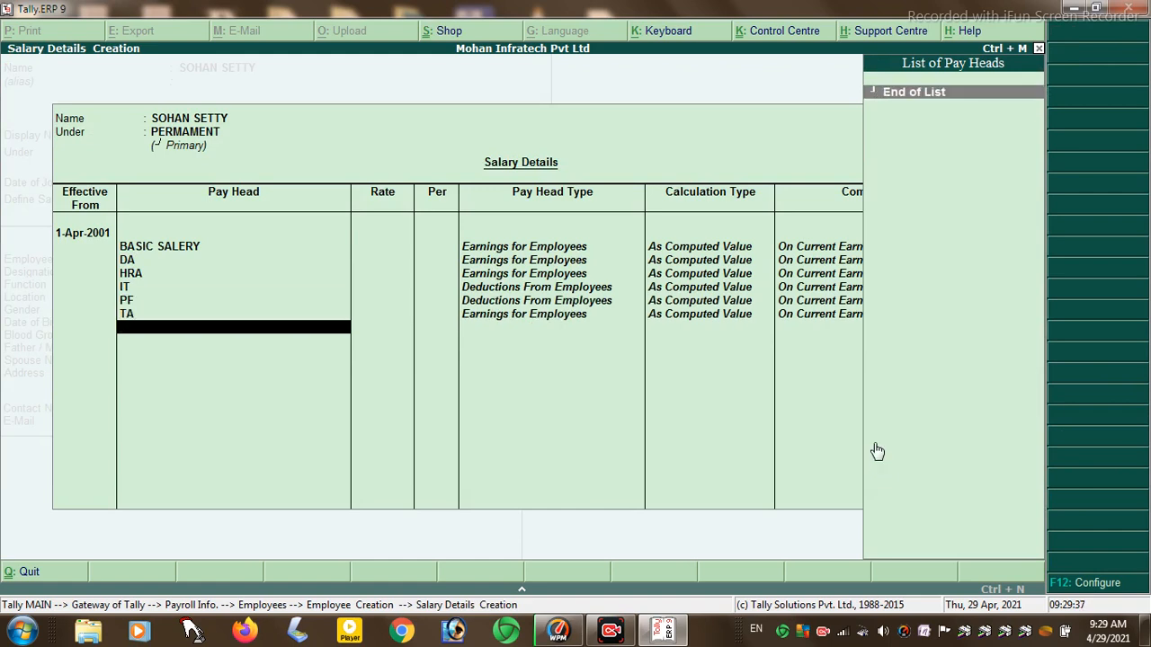
key(Return)
key(Return)
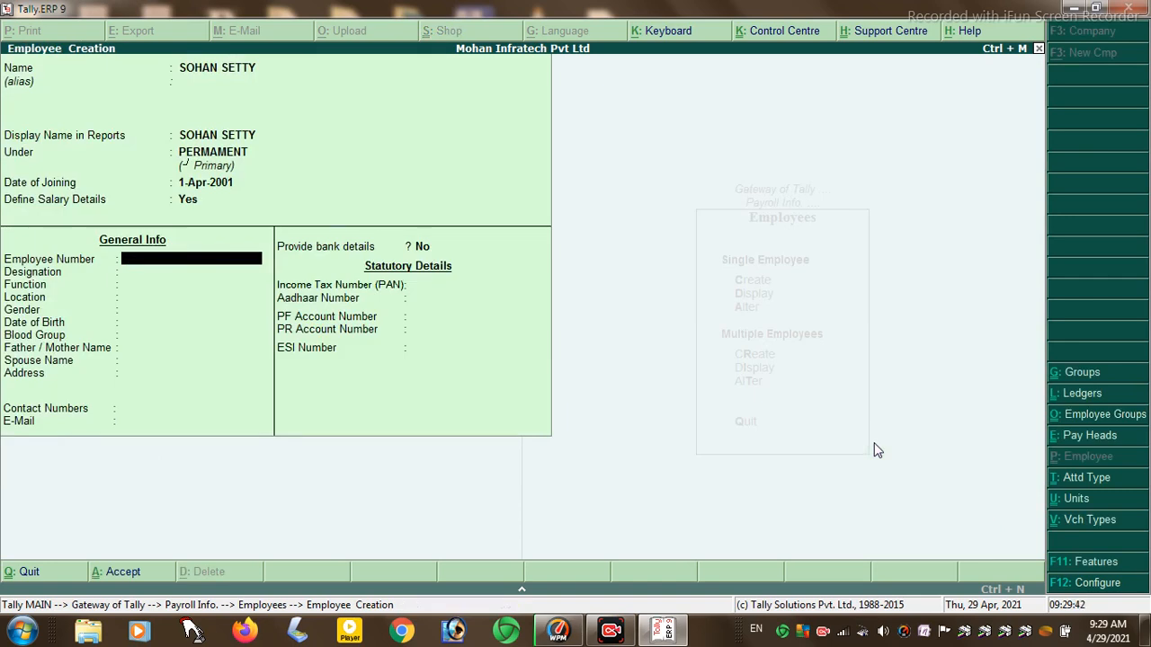
- Enter the employee number, designation MANAGER, function OFFICE MANAGER and location HAJIPUR
text(0214112)
key(Return)
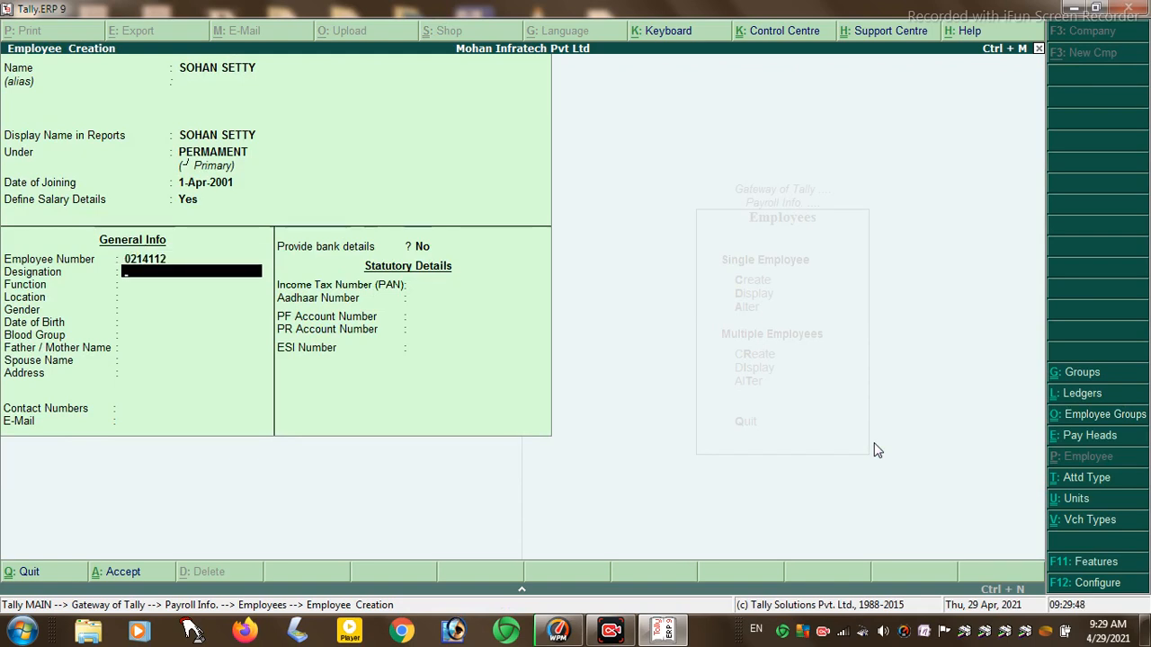
text(MANAGER)
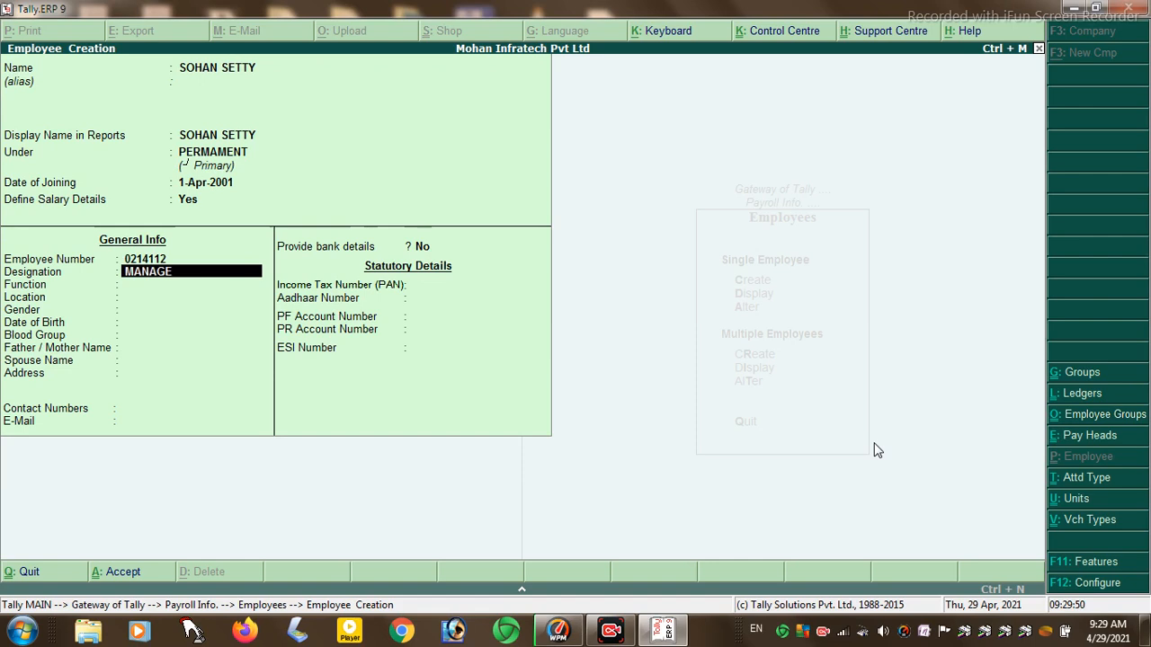
key(Return)
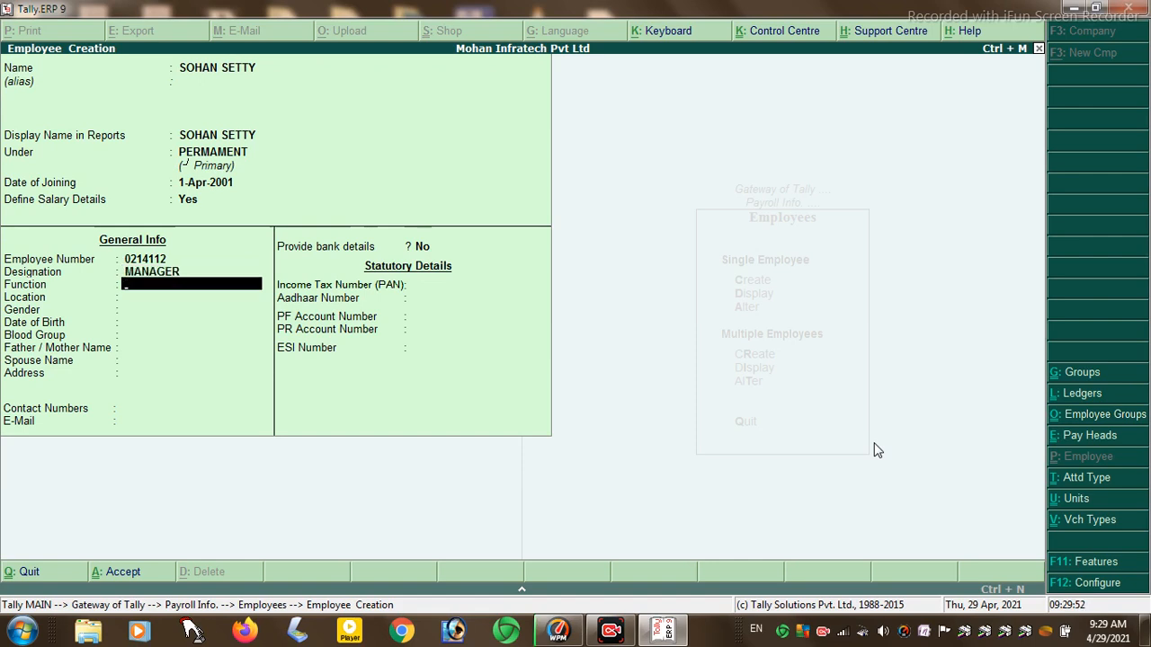
text(OFFICE MANAGER)
key(Return)
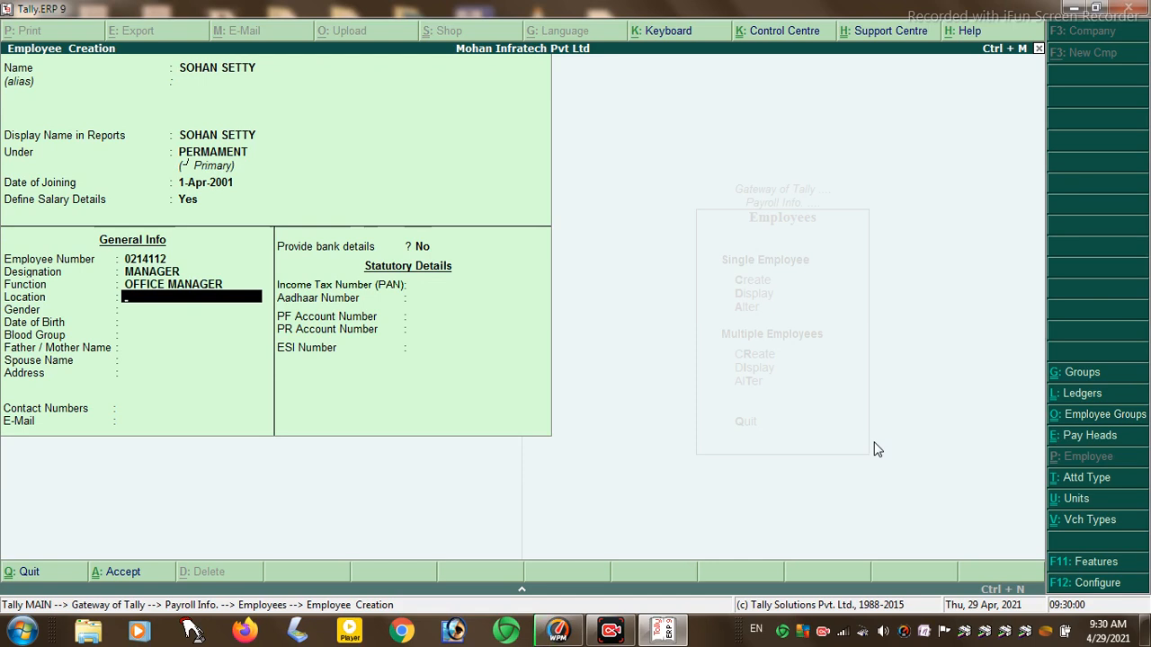
text(HAJIPUYR)
key(BackSpace)
key(BackSpace)
text(R)
key(Return)
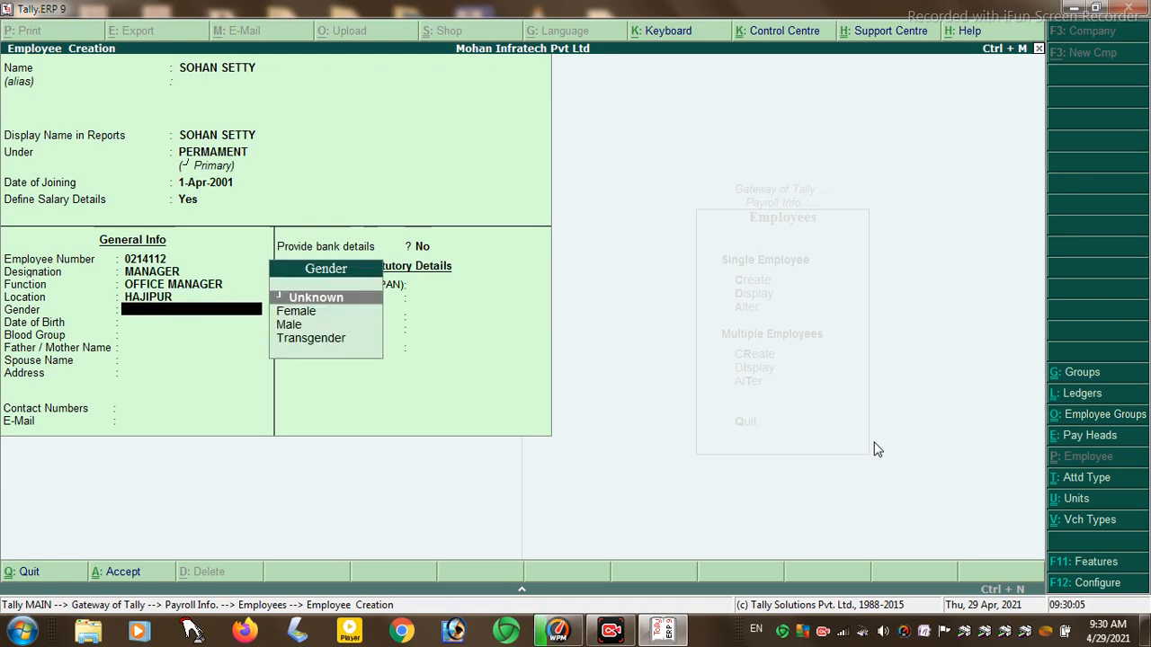
- Set gender to Male and replace the invalid birth date with 01/01/1980
key(Down)
key(Down)
key(Return)
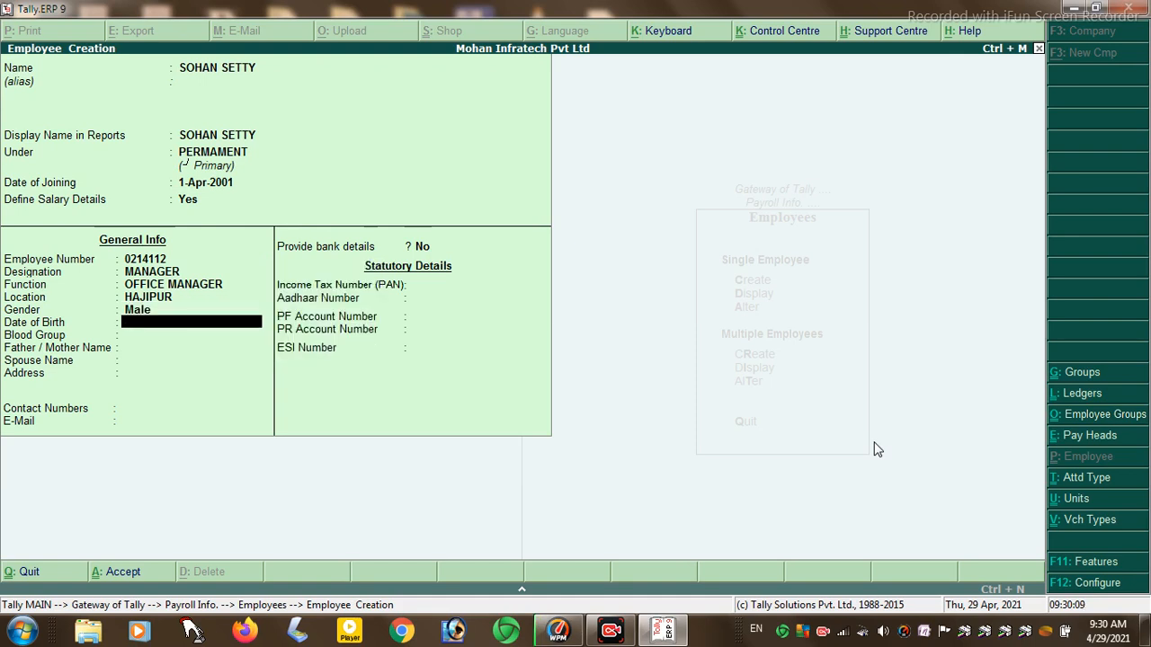
text(01/01/177)
key(Return)
click(877, 450)
key(BackSpace)
key(BackSpace)
key(Return)
text(01/01/1980)
- Confirm the 1-Jan-1980 birth date, choose blood group O Positive, and enter the parent's name
key(Return)
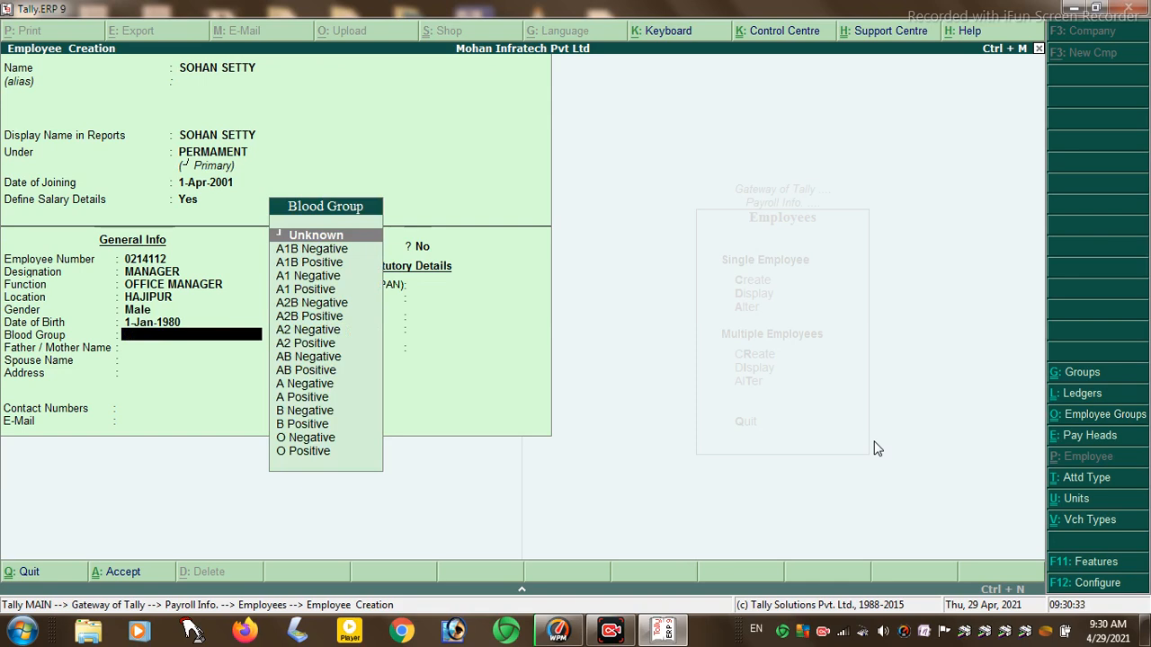
text(O)
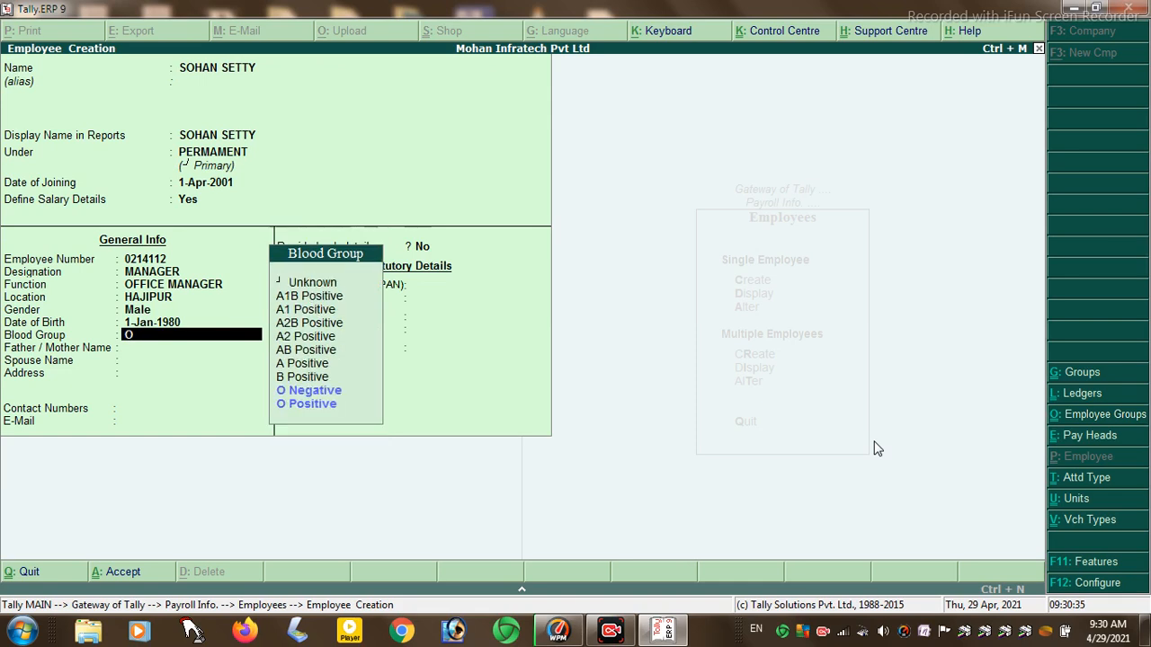
key(Down)
key(Return)
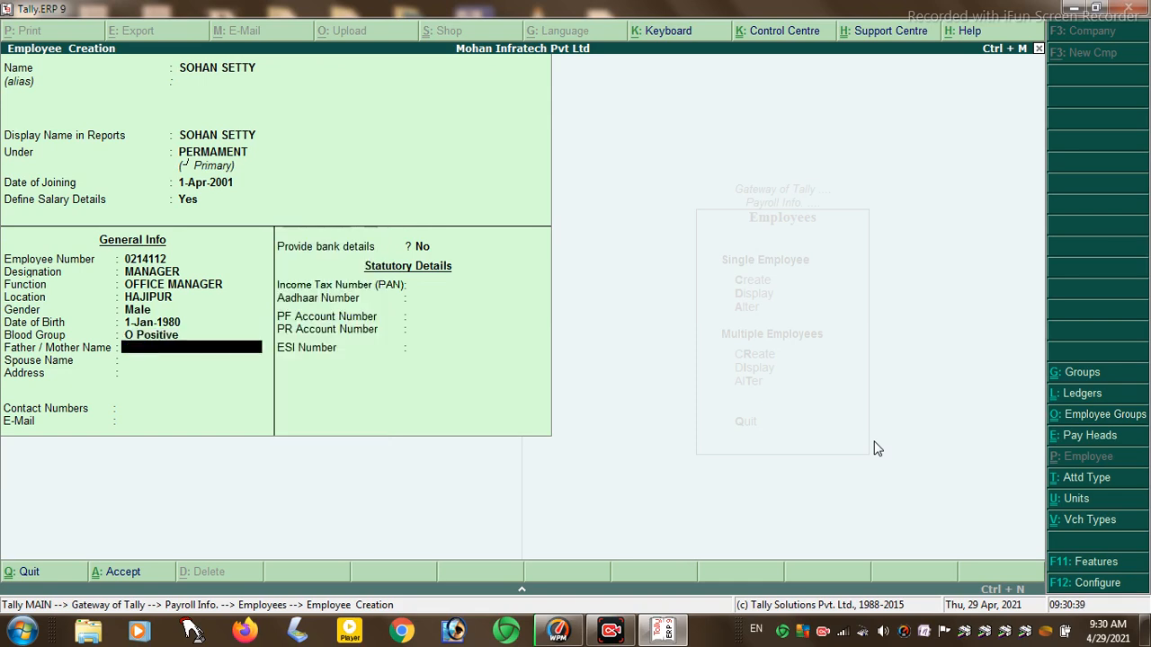
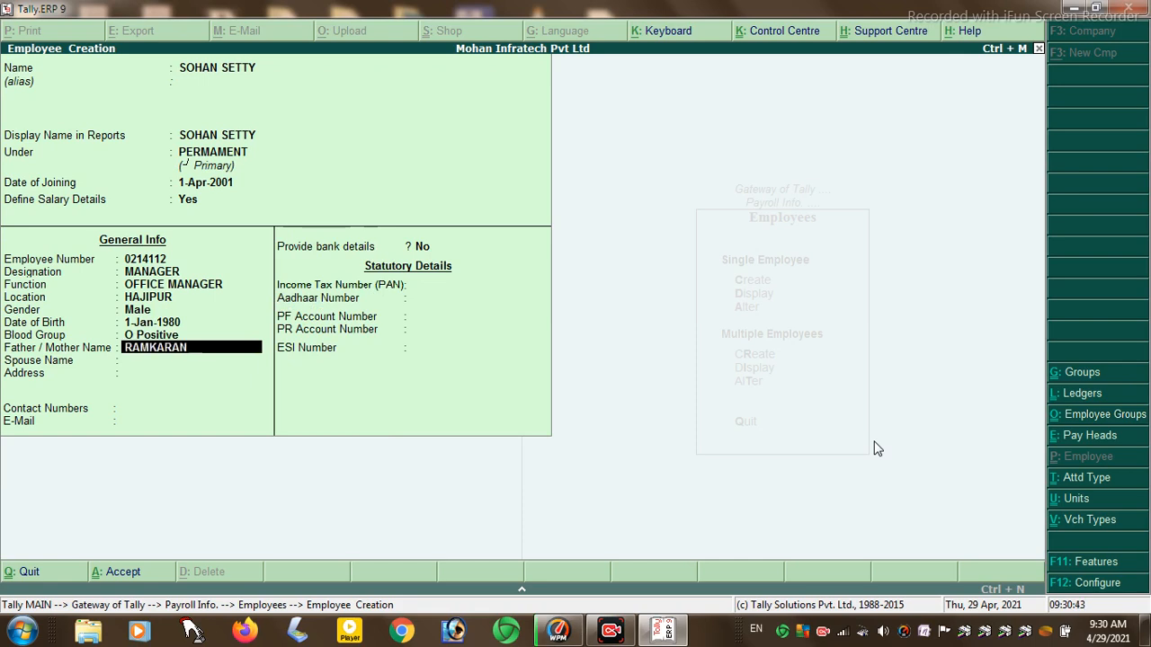
key(Return)
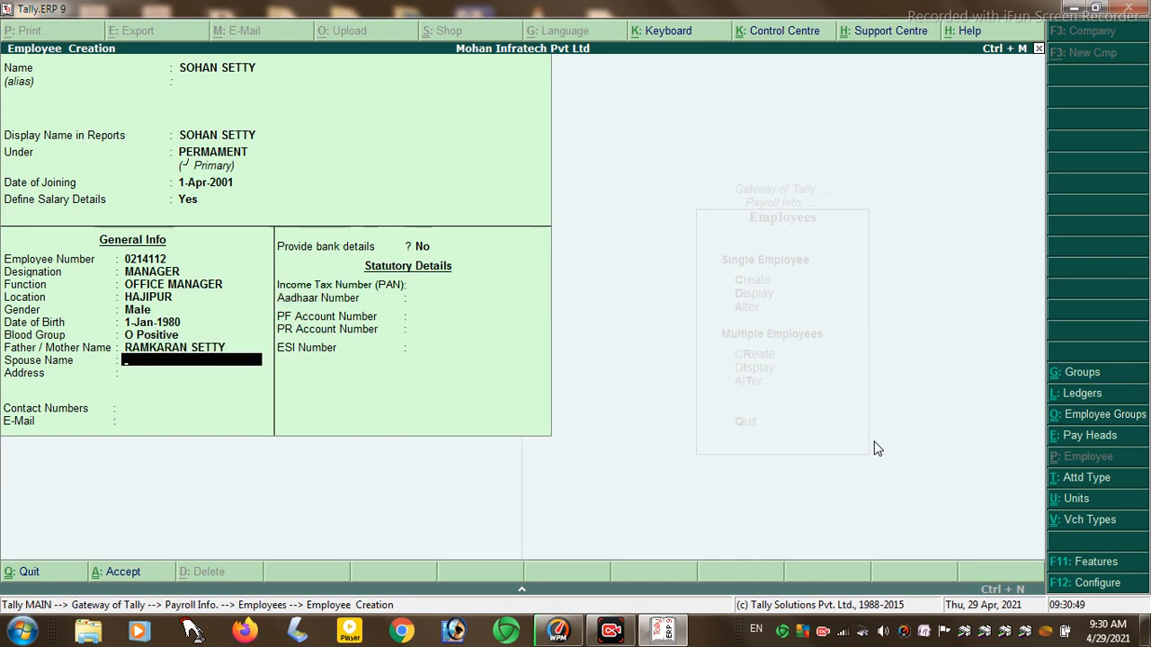
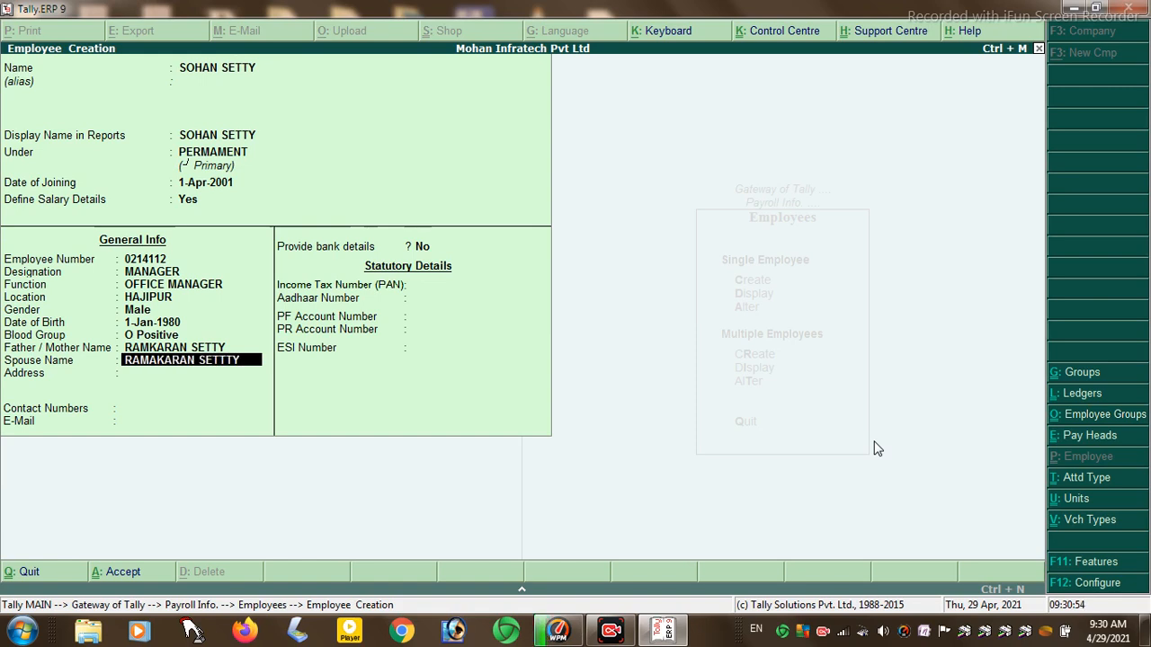
- Fill in the spouse's name and the employee's residential address
key(Return)
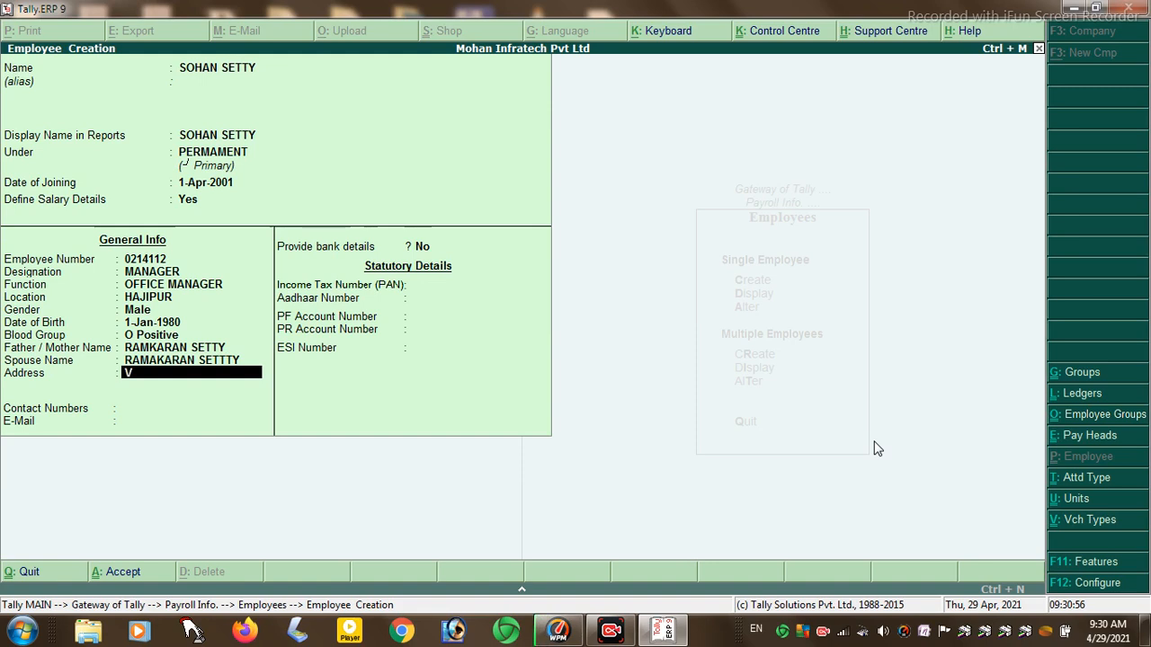
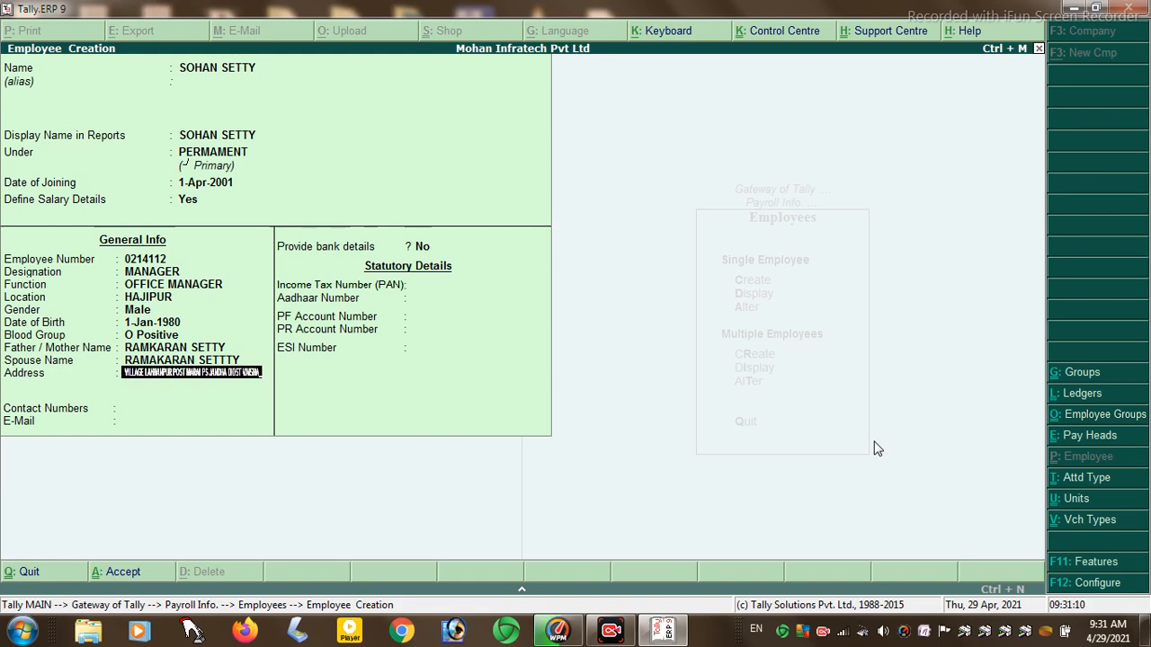
key(Return)
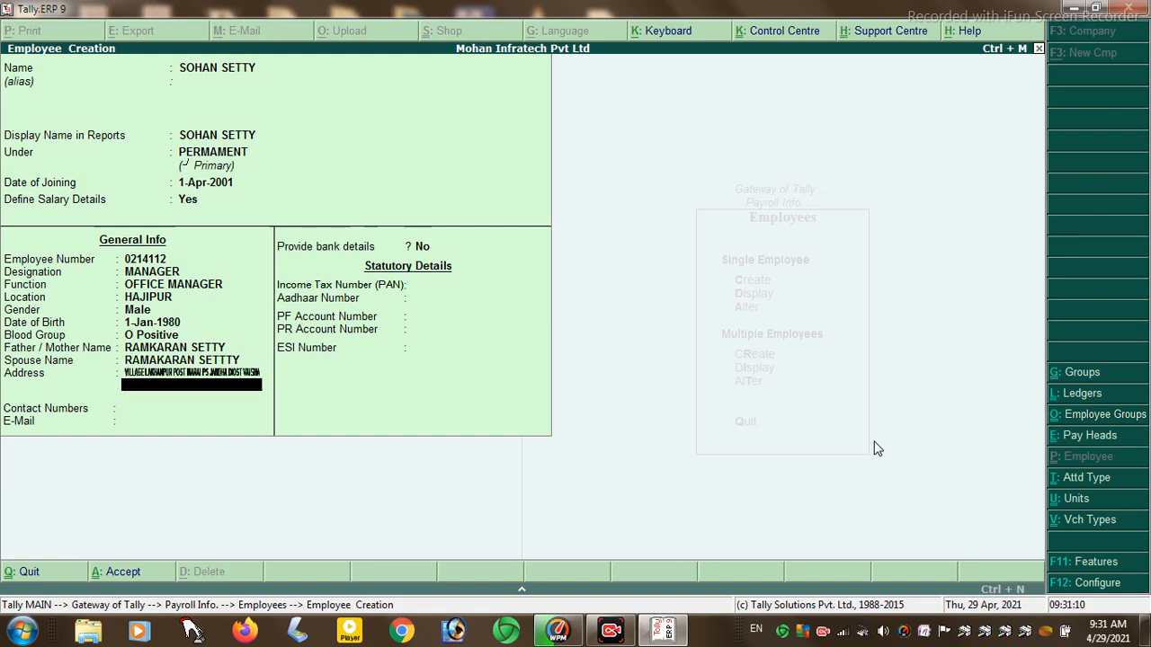
key(Return)
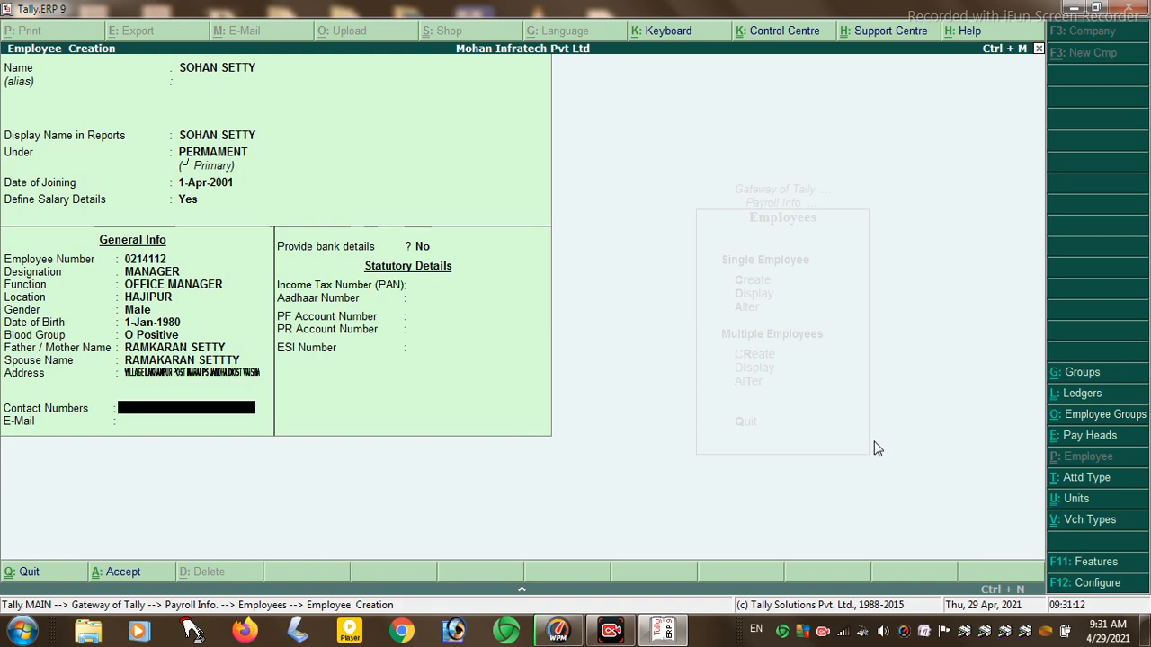
- Enter the employee's contact number and e-mail address, correcting typos
key(Return)
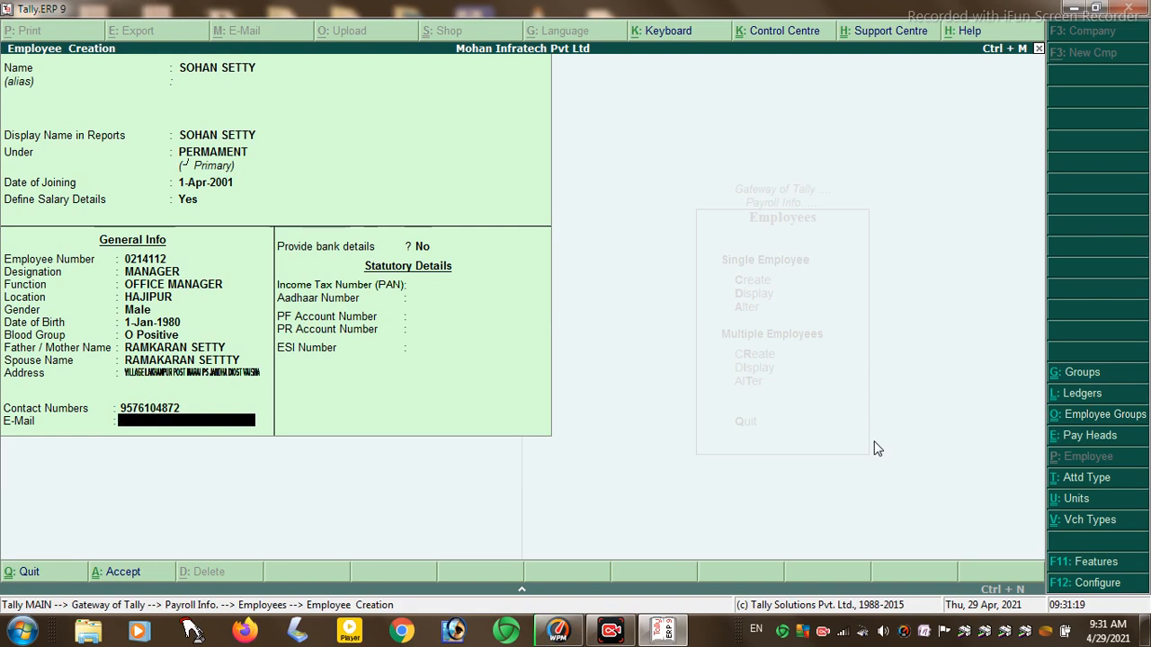
key(BackSpace)
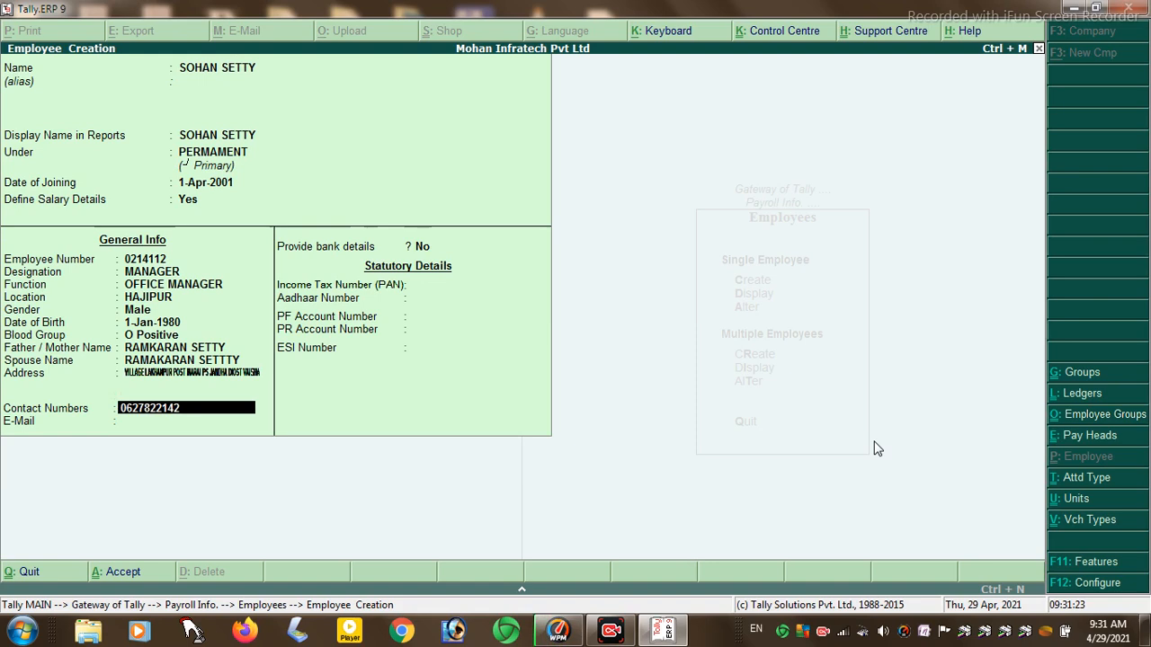
key(Return)
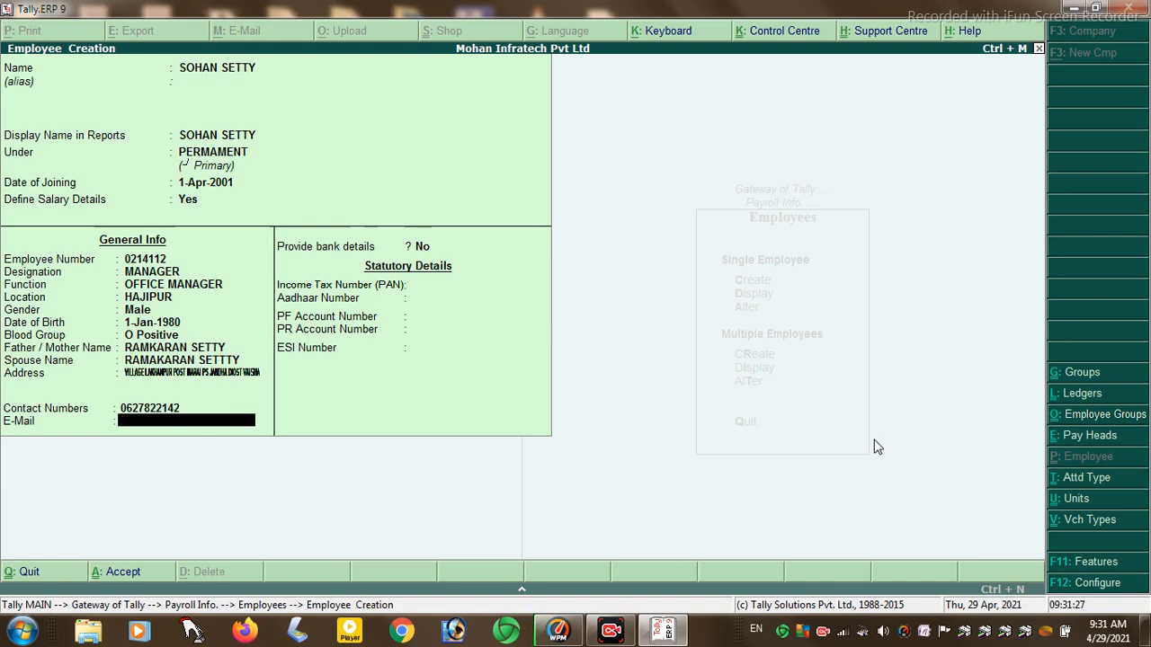
key(Return)
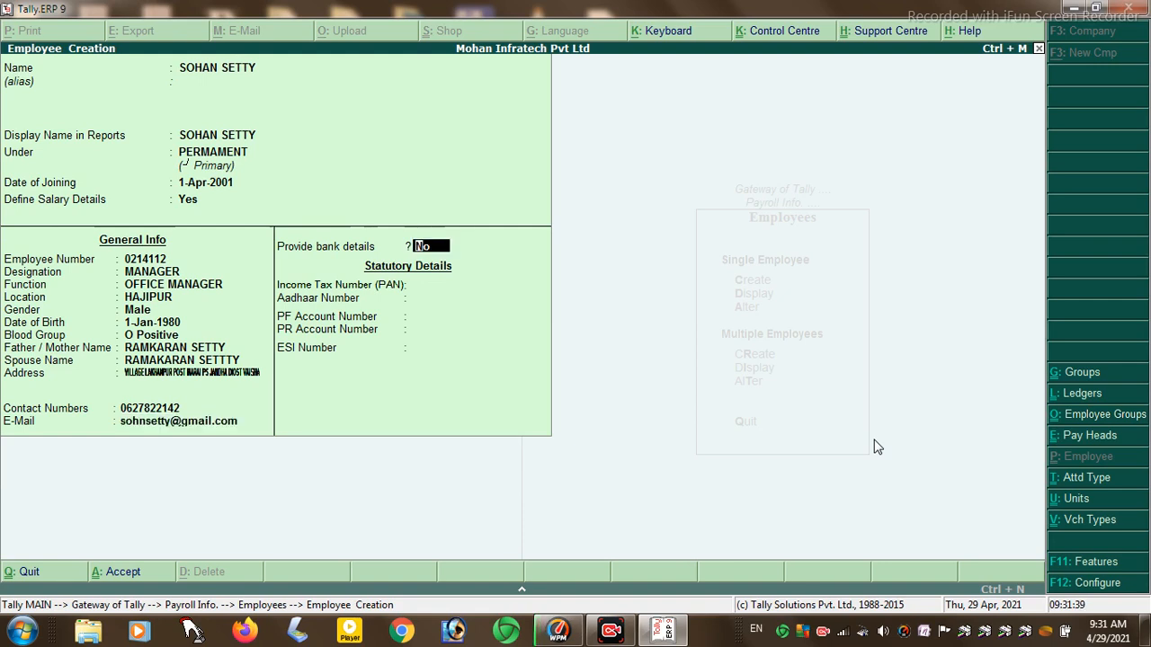
- Enable bank details and enter the employee's bank account number, IFS code and MICR code
key(Return)
key(Return)
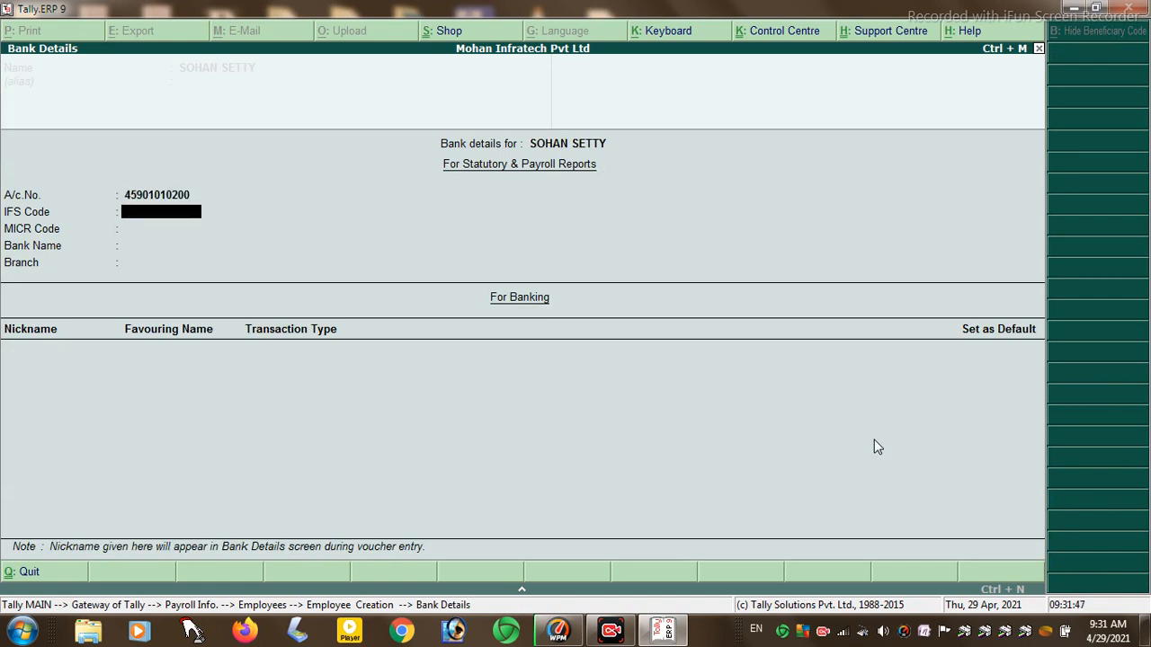
key(Return)
key(Return)
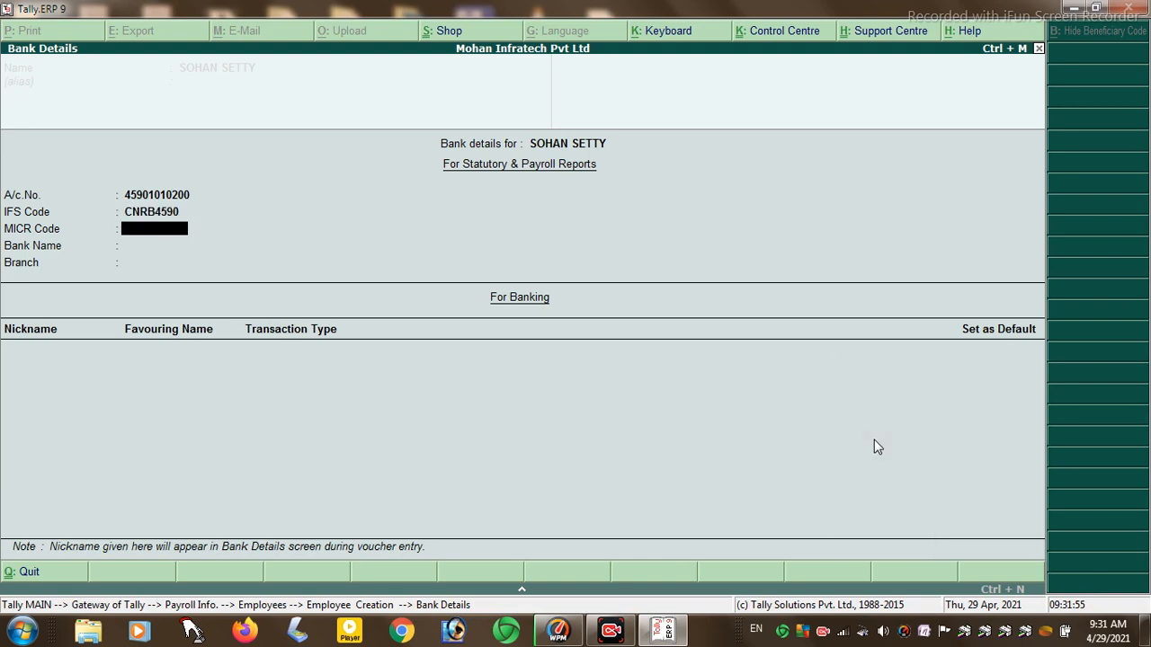
key(Return)
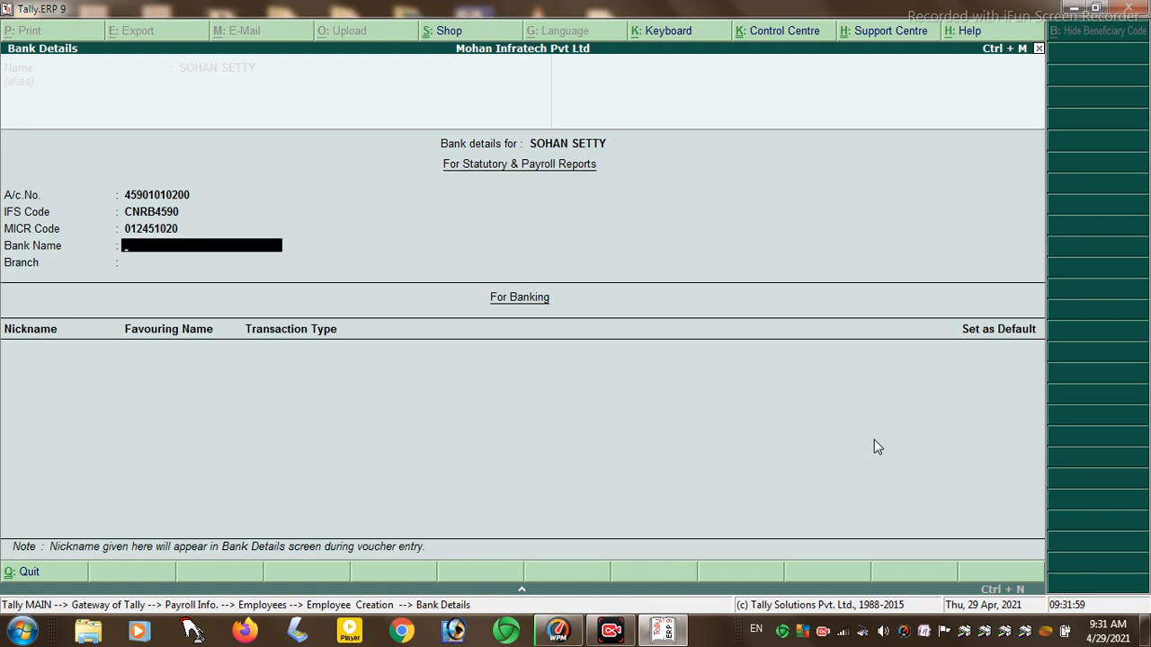
- Set the bank name to Canara Bank and the branch to Hariprasad
text(Canara Bank)
key(Return)
text(Hba)
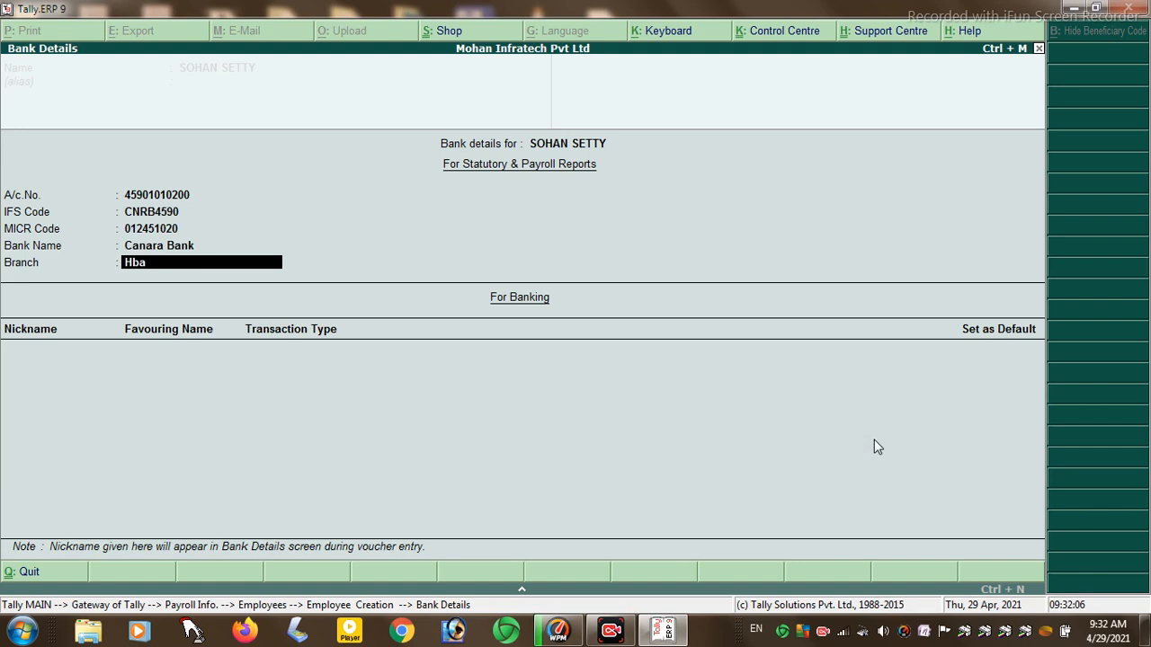
key(BackSpace)
key(BackSpace)
text(ariprasas)
key(BackSpace)
text(d)
key(Return)
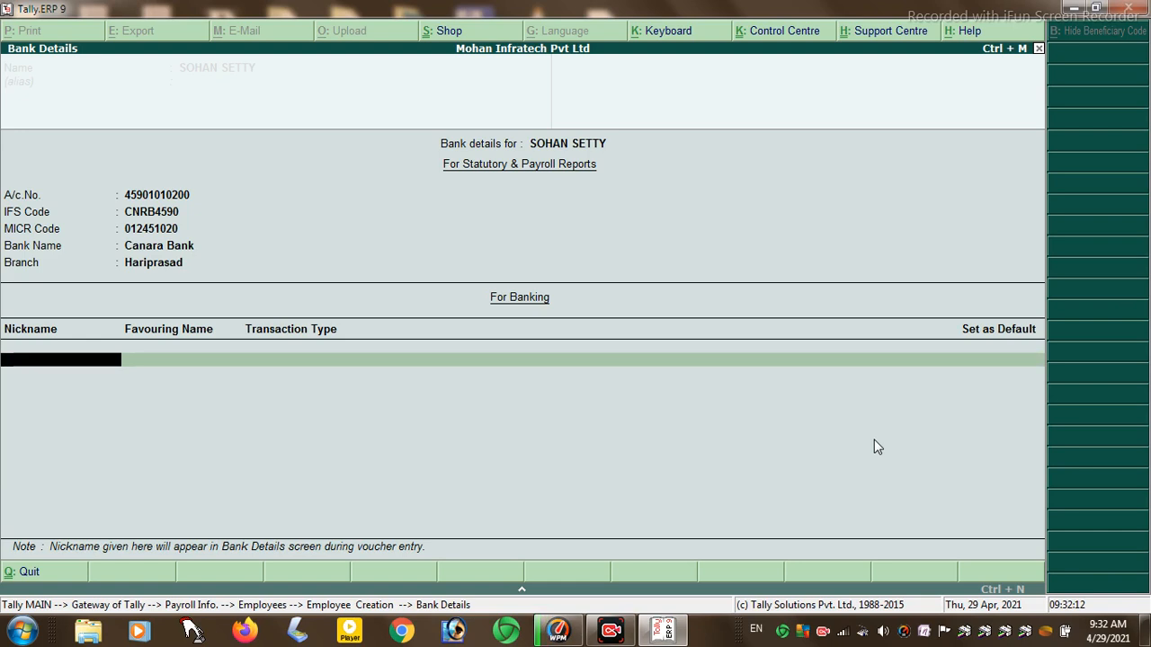
- Enter the account nickname, choose Same Bank Transfer, and keep the entry non-default
text(Sohan)
key(Return)
key(Return)
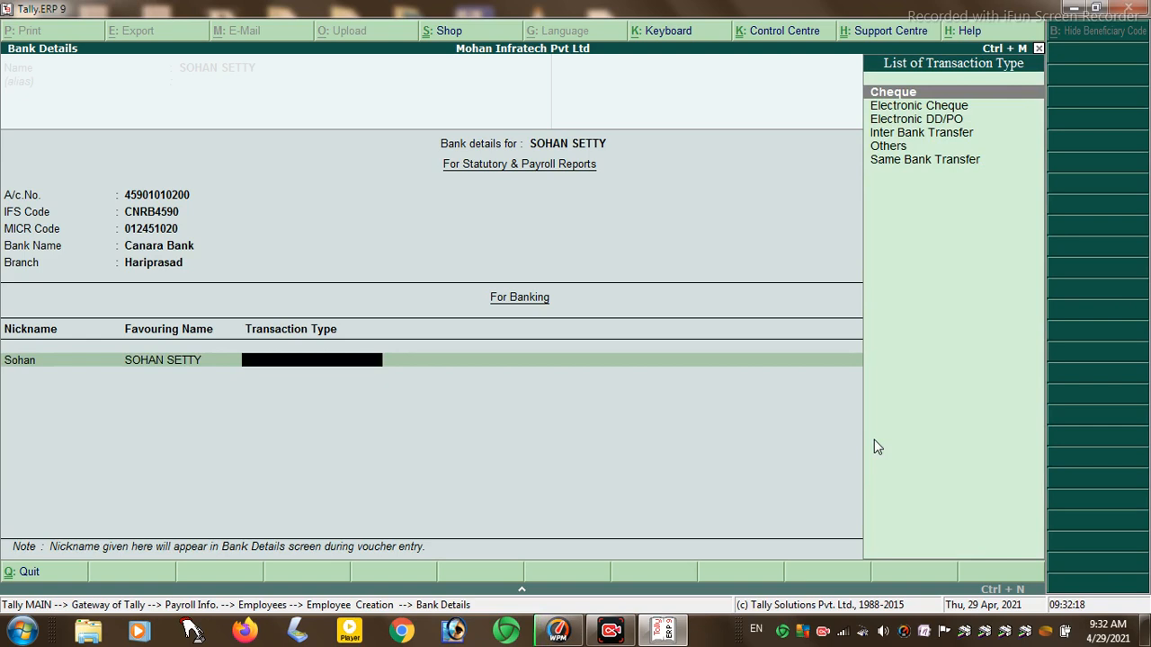
key(Down)
key(Down)
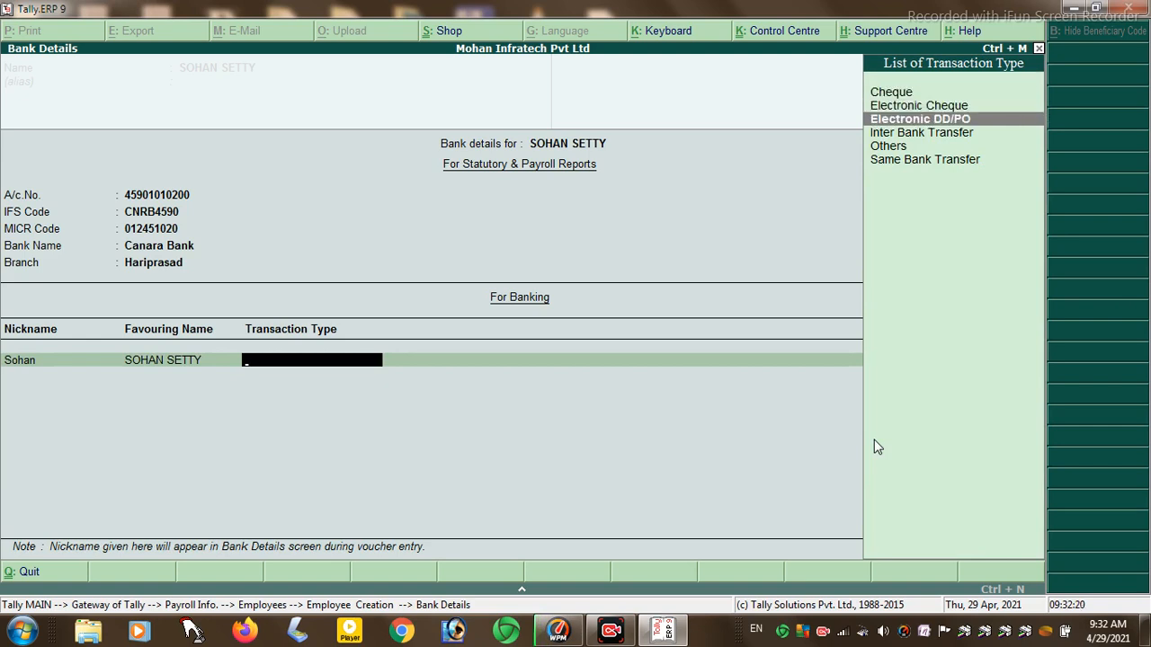
key(Down)
key(Down)
key(Down)
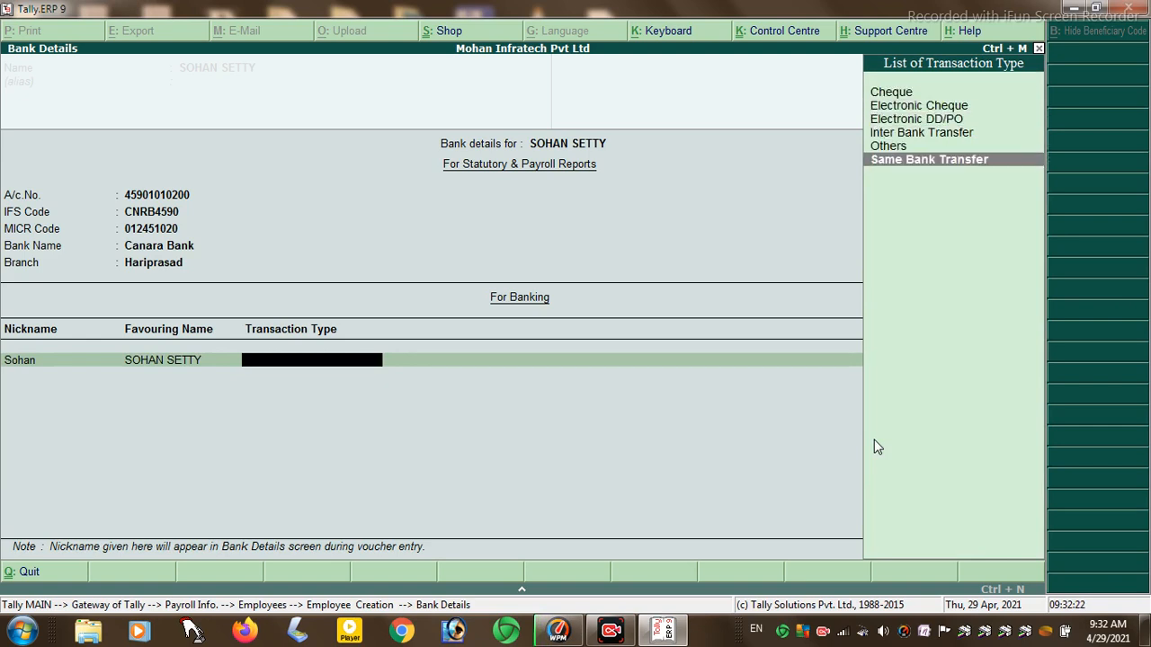
key(Return)
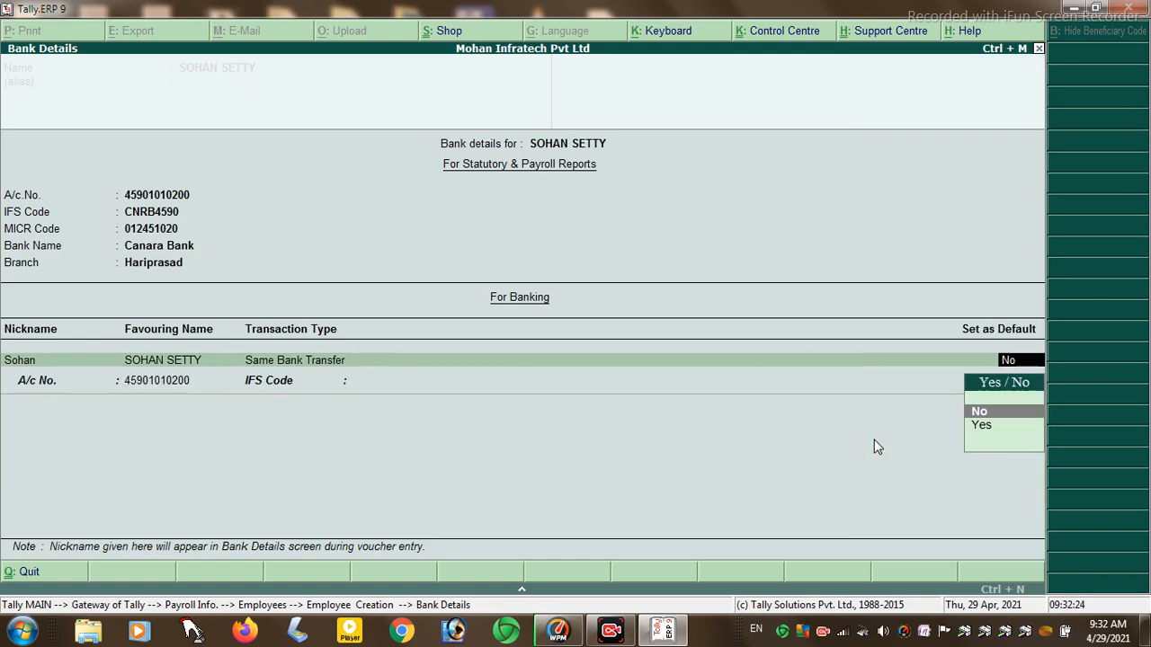
key(Return)
key(Return)
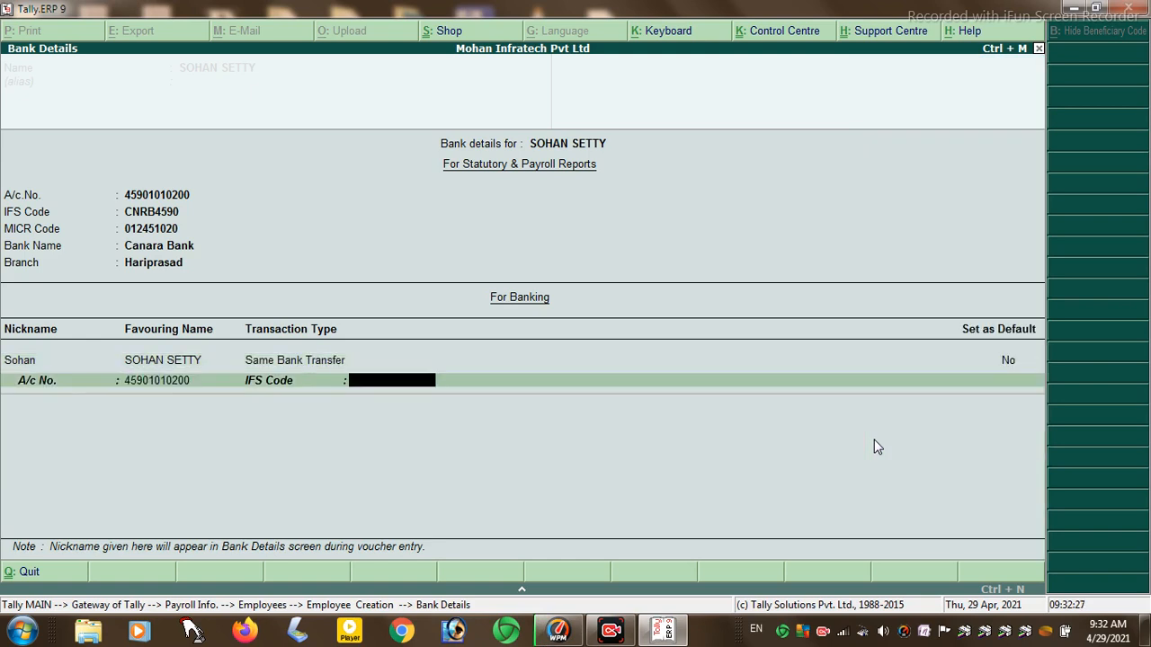
key(Return)
key(Return)
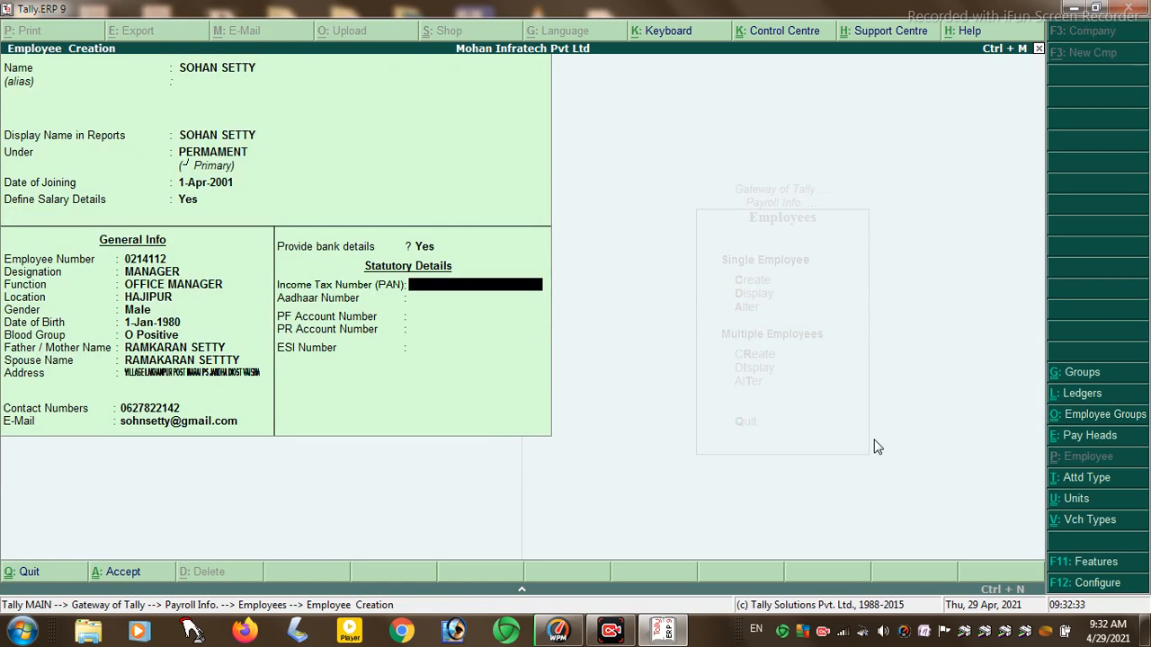
- Enter the employee's PAN twice; both attempts are rejected as an invalid PAN structure
text(POSK1520D)
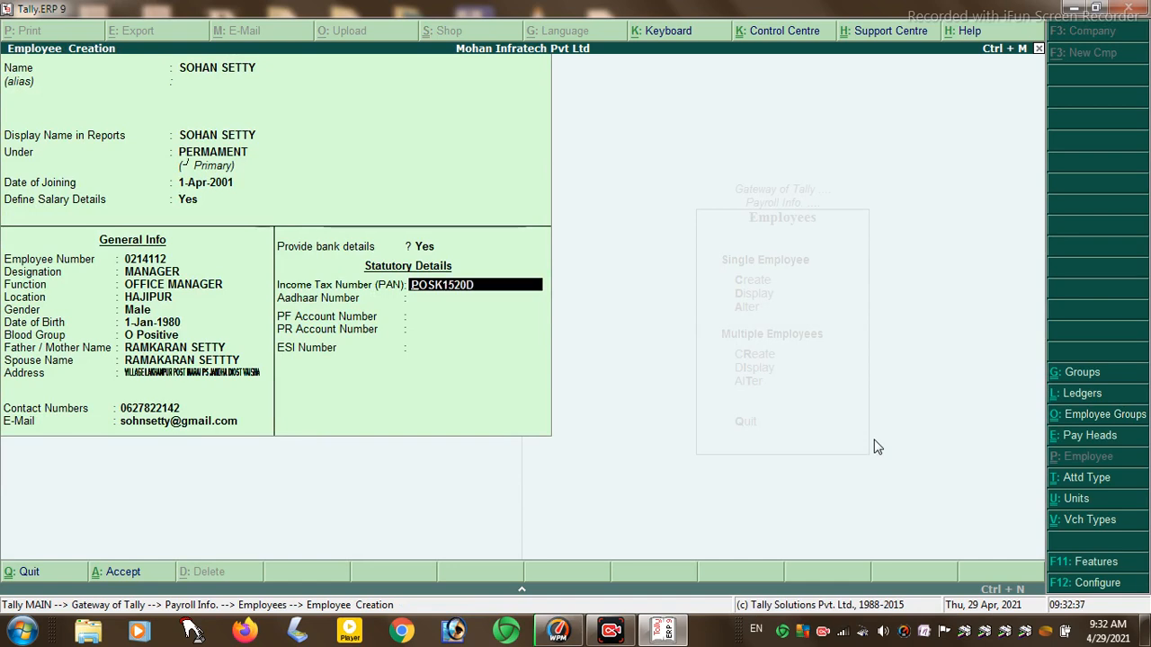
key(Return)
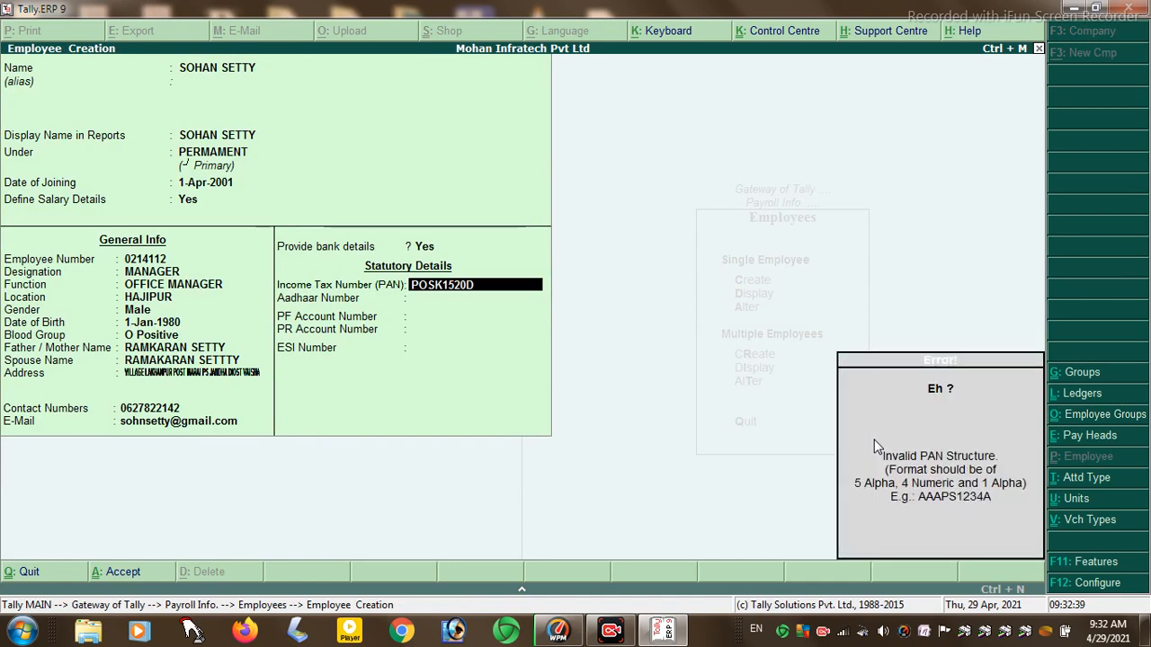
text(0)
key(BackSpace)
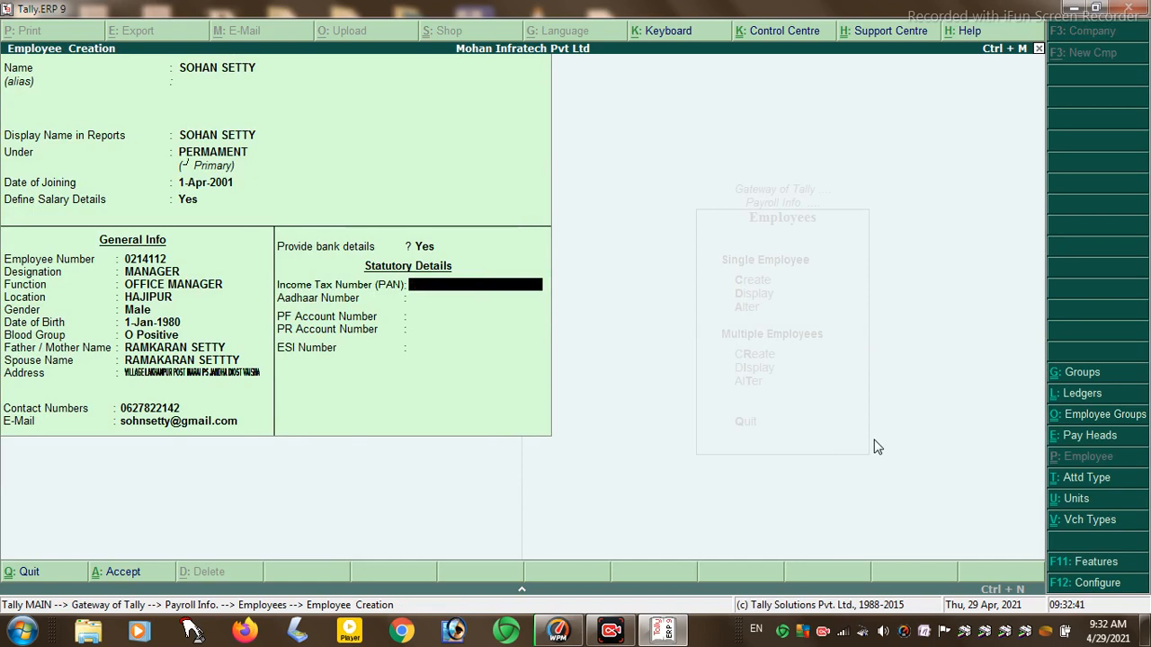
text(PEDF120C)
key(Return)
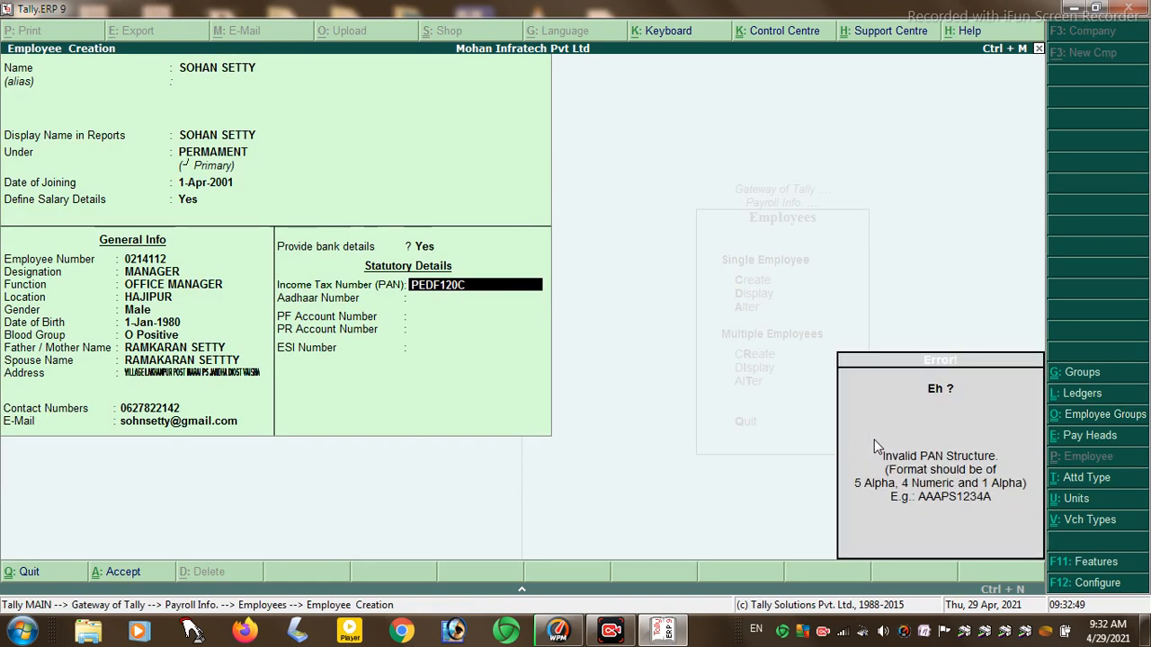
key(Up)
key(Return)
key(Return)
key(Return)
key(Return)
key(Return)
key(Return)
key(Return)
key(Return)
key(Return)
key(Return)
key(Return)
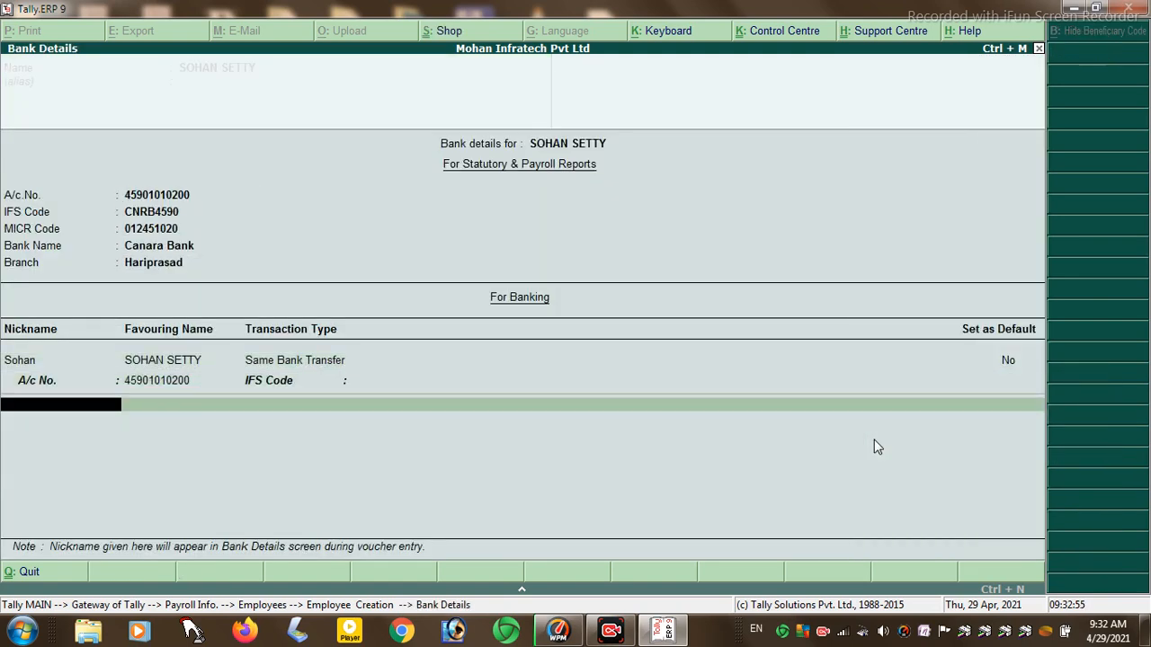
key(Return)
- Retry with a revised PAN, which is rejected again
text(P)
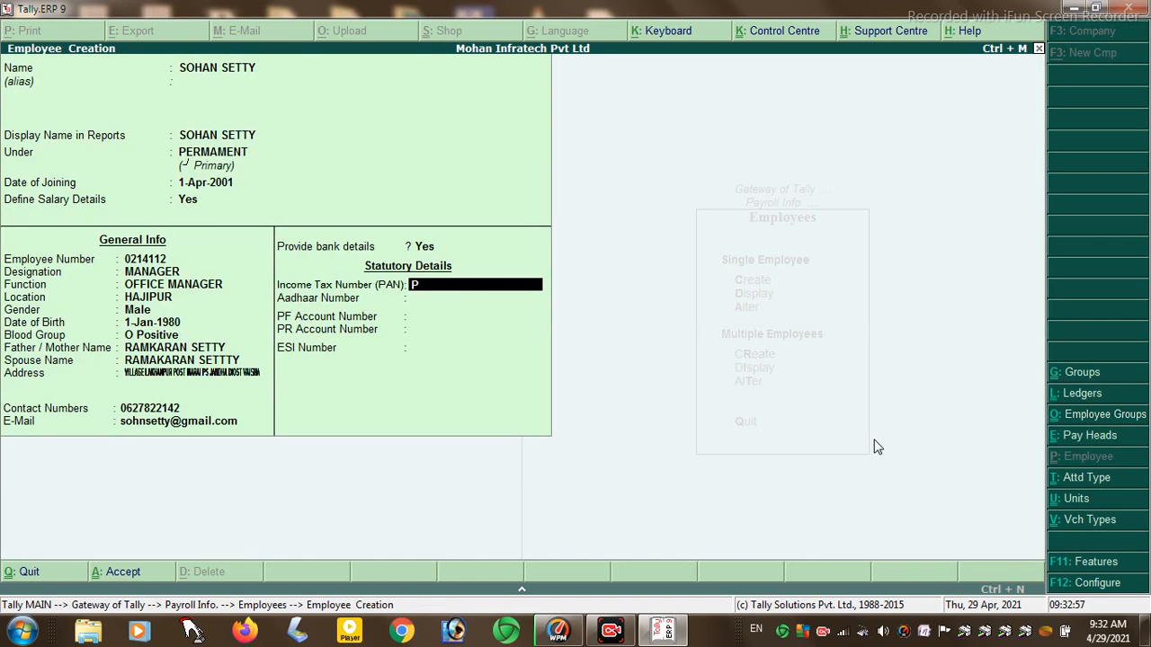
text(FED2012C)
key(Return)
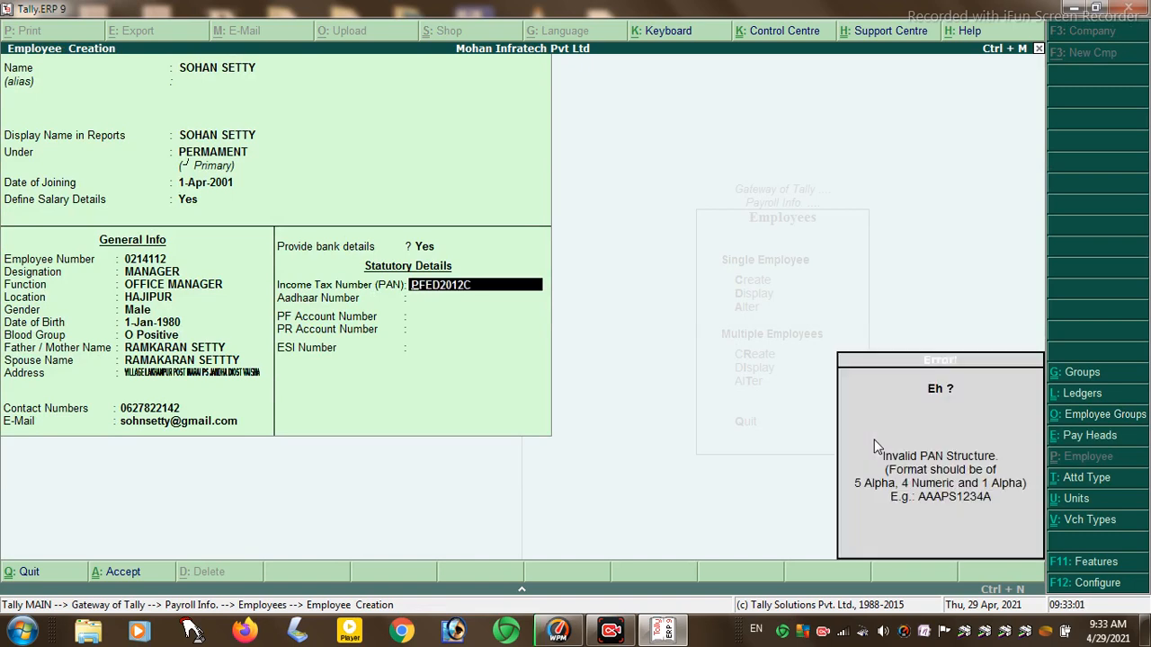
key(BackSpace)
key(Return)
key(Return)
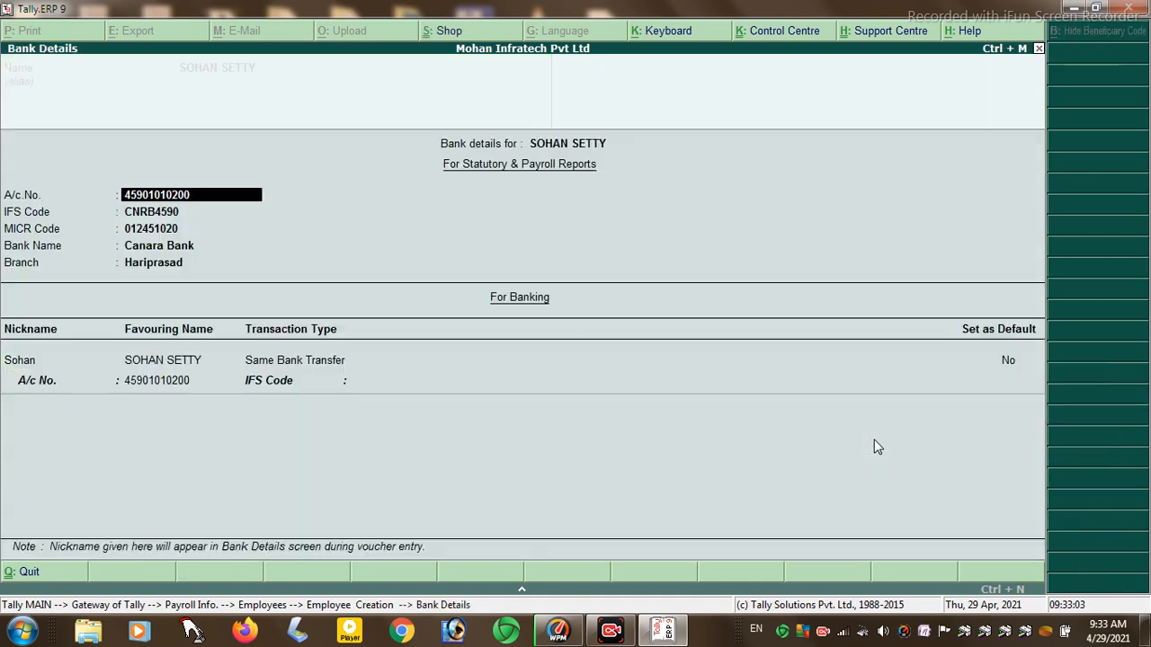
key(Return)
key(Return)
key(Return)
key(Return)
key(Return)
key(Return)
key(Return)
key(Return)
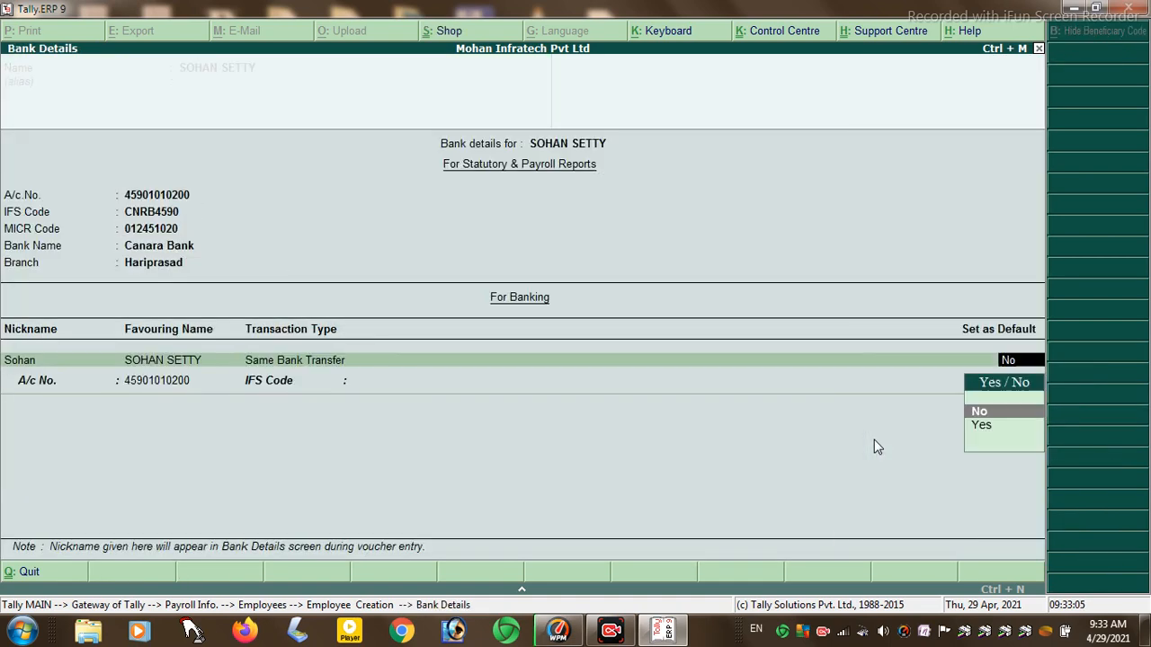
key(Return)
- Clear the rejected PAN so the income tax number stays blank
key(Return)
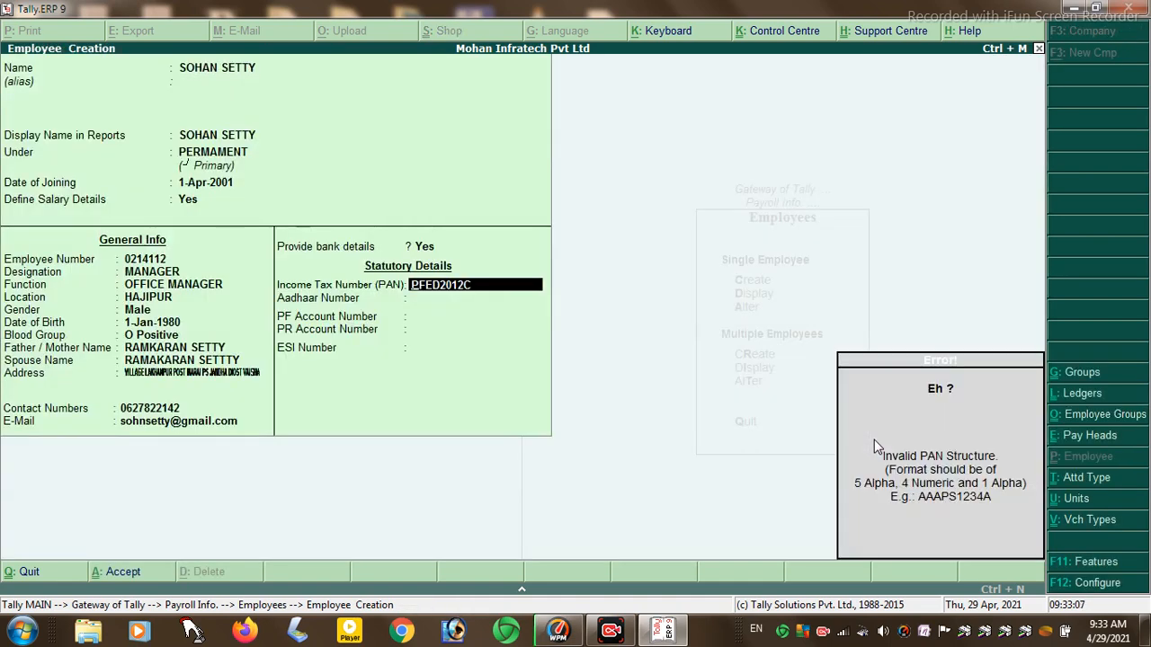
text(0)
key(Return)
key(BackSpace)
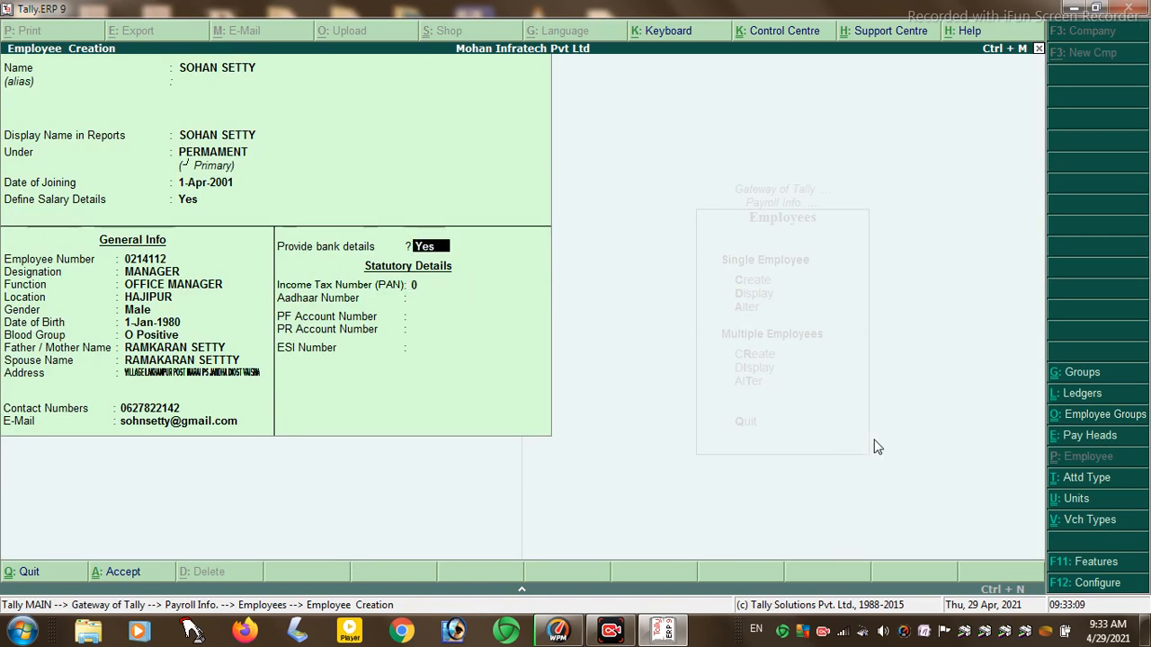
key(Return)
key(Return)
key(Return)
key(Return)
key(Return)
key(Return)
key(Return)
key(Return)
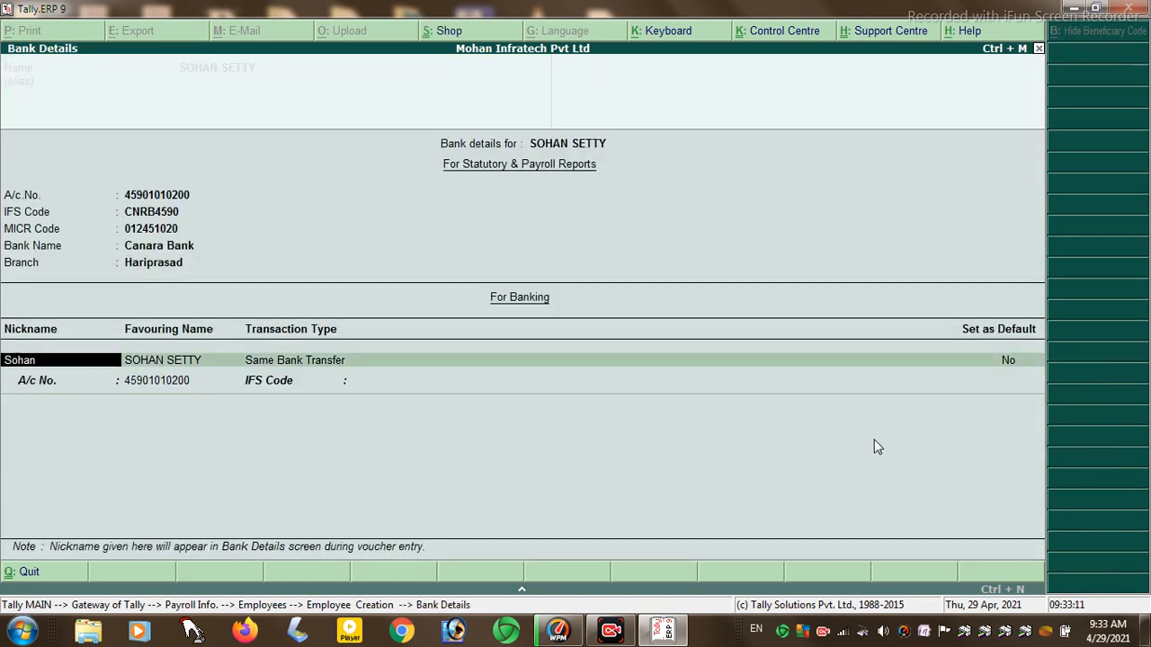
key(Return)
key(Return)
key(Return)
key(Return)
key(Return)
key(Return)
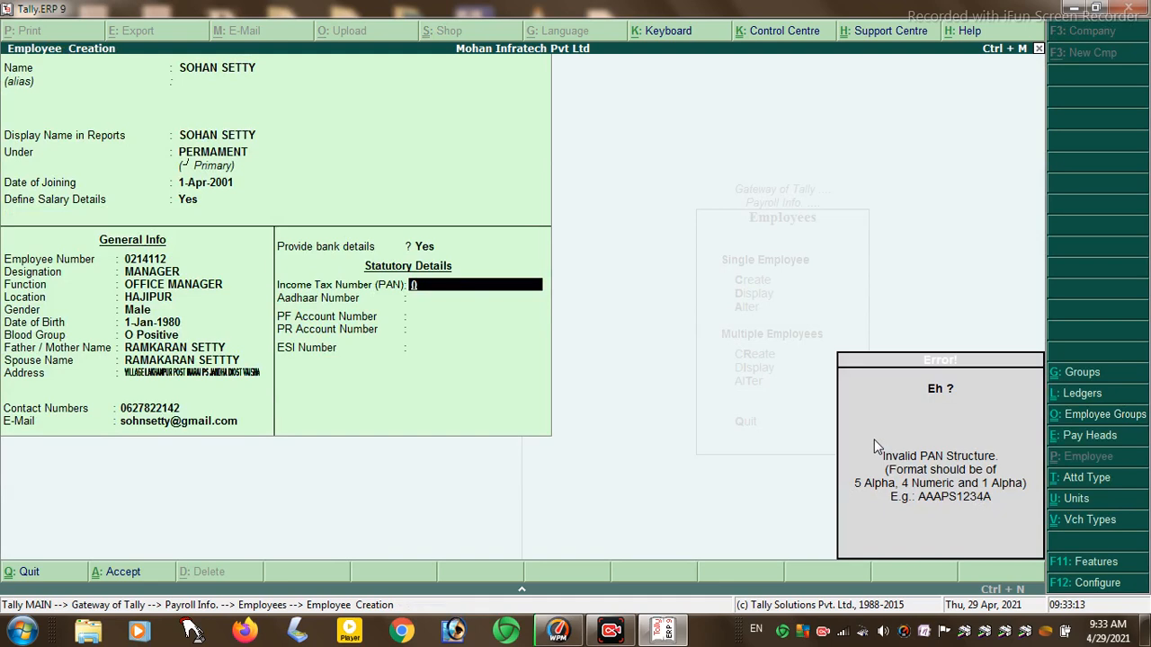
key(Return)
key(BackSpace)
key(Return)
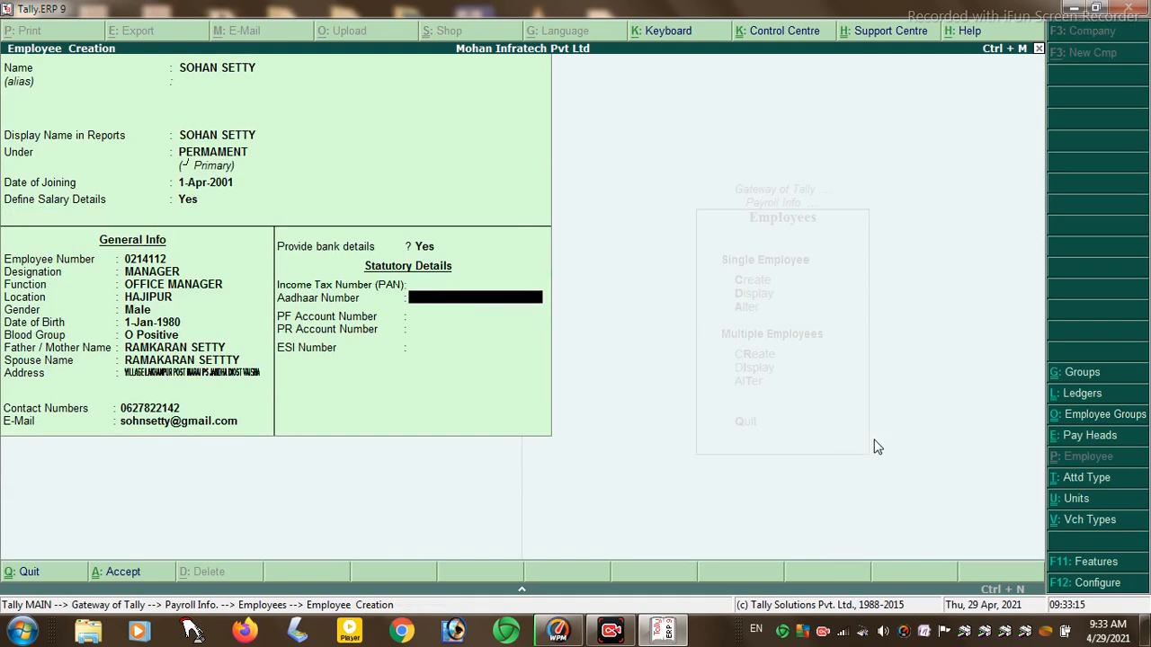
- Enter the employee's Aadhaar and PF account numbers, skip the PR number, and accept the employee
key(Return)
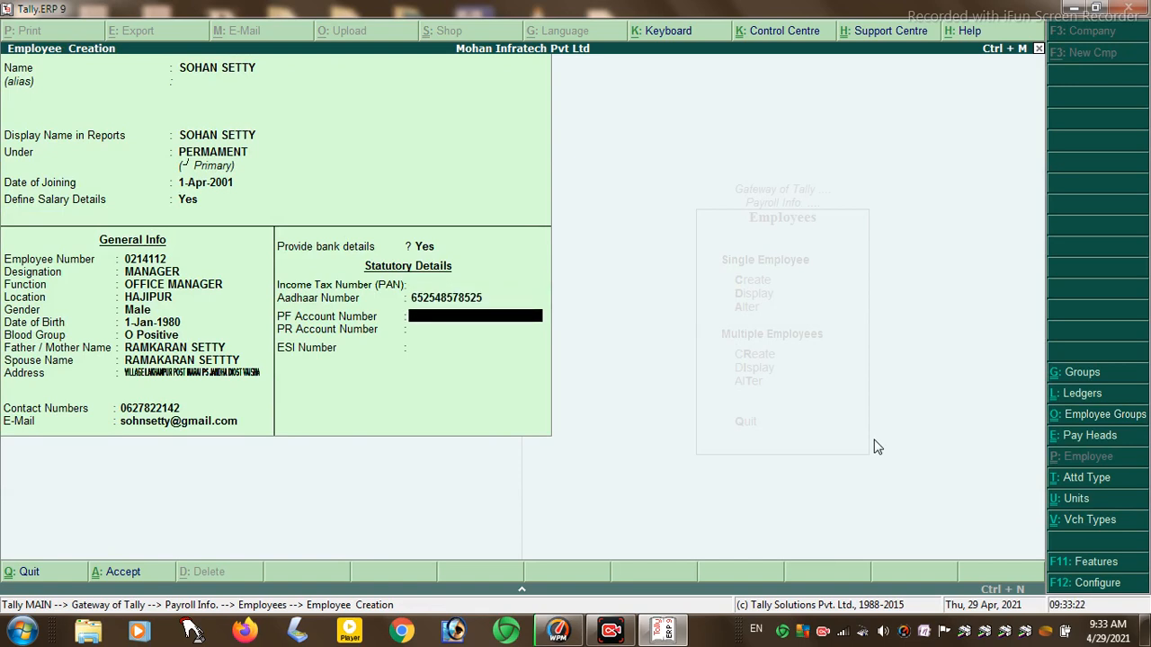
key(Return)
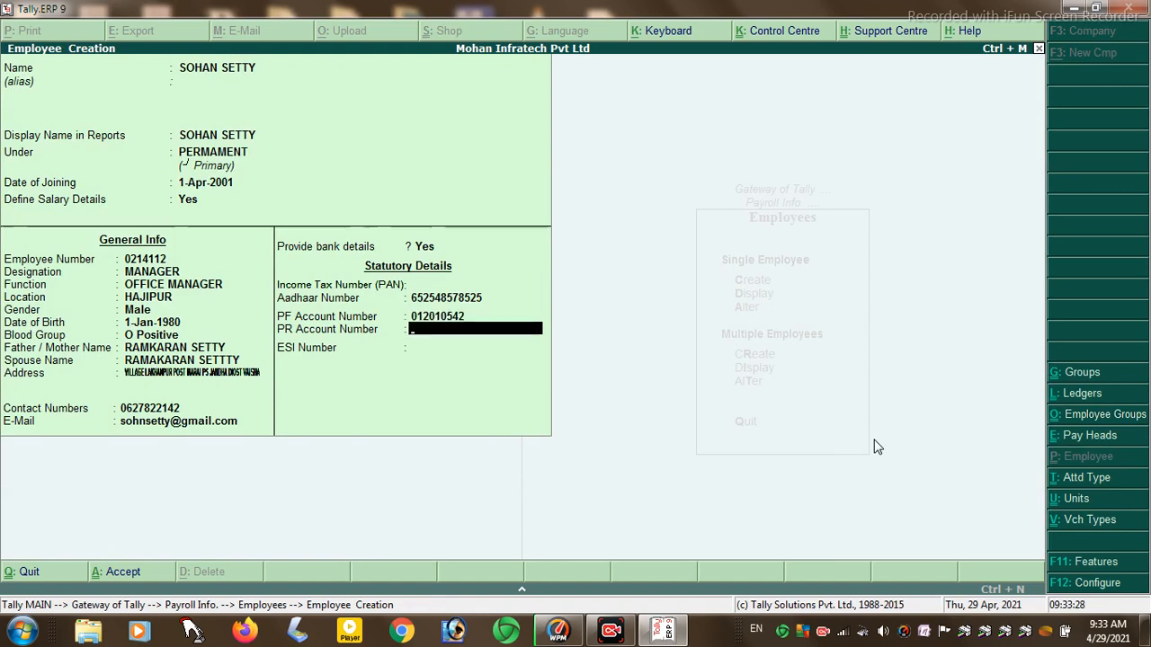
key(Return)
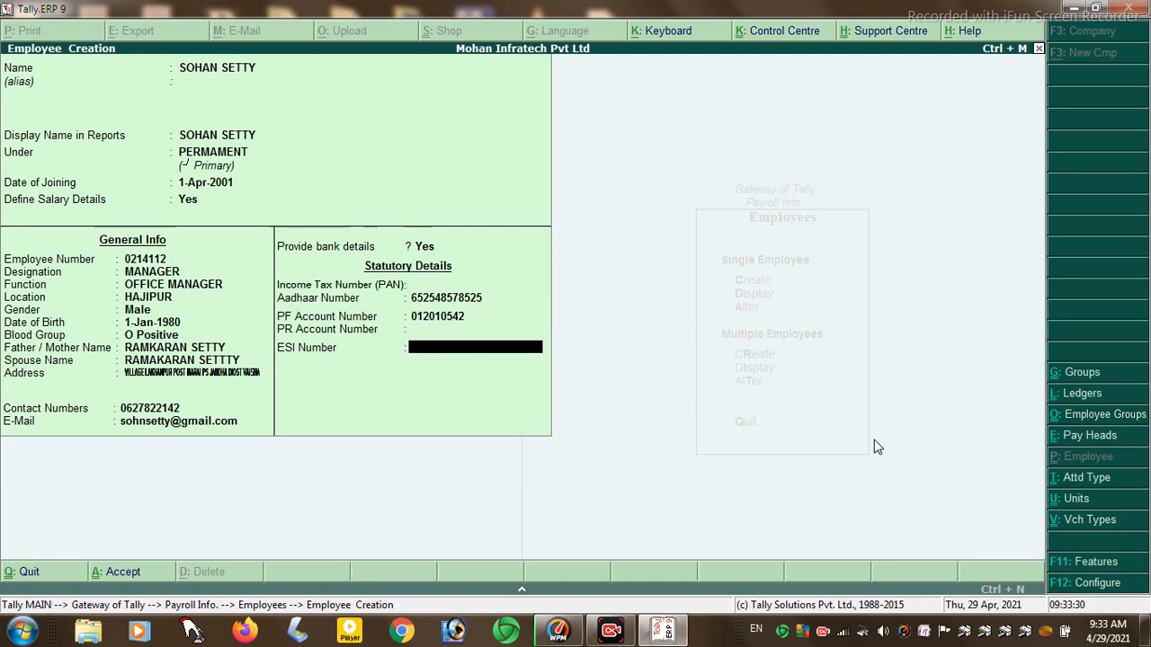
key(Return)
key(Return)
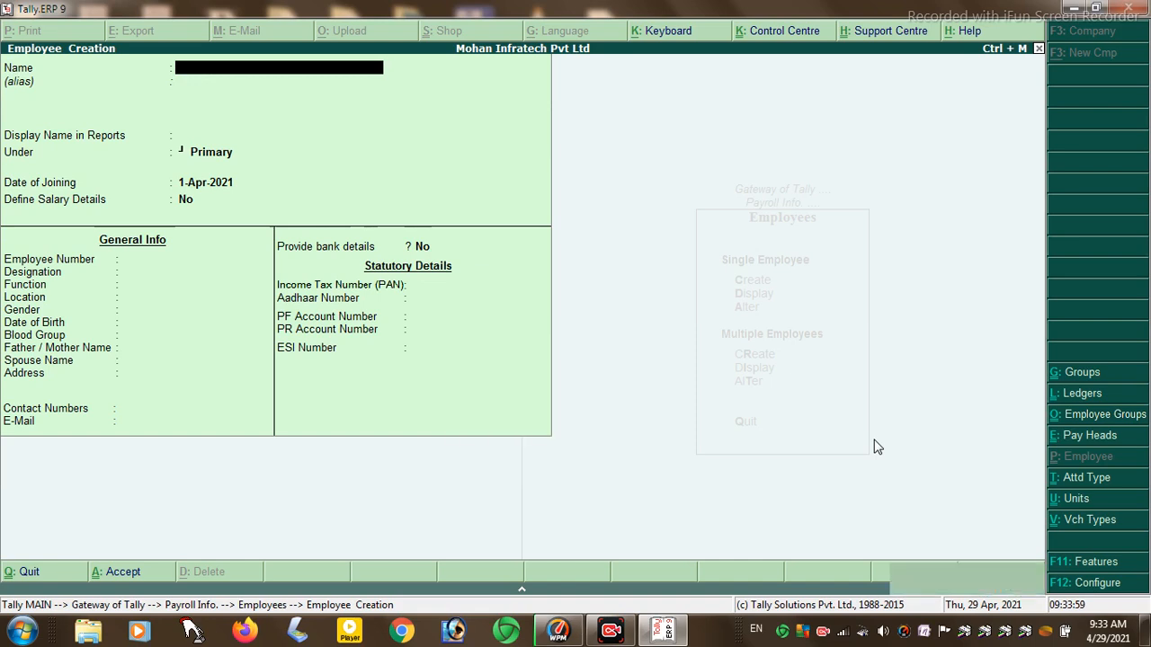
- Open Salary Details for the PERMAMENT employee group
key(Escape)
key(Escape)
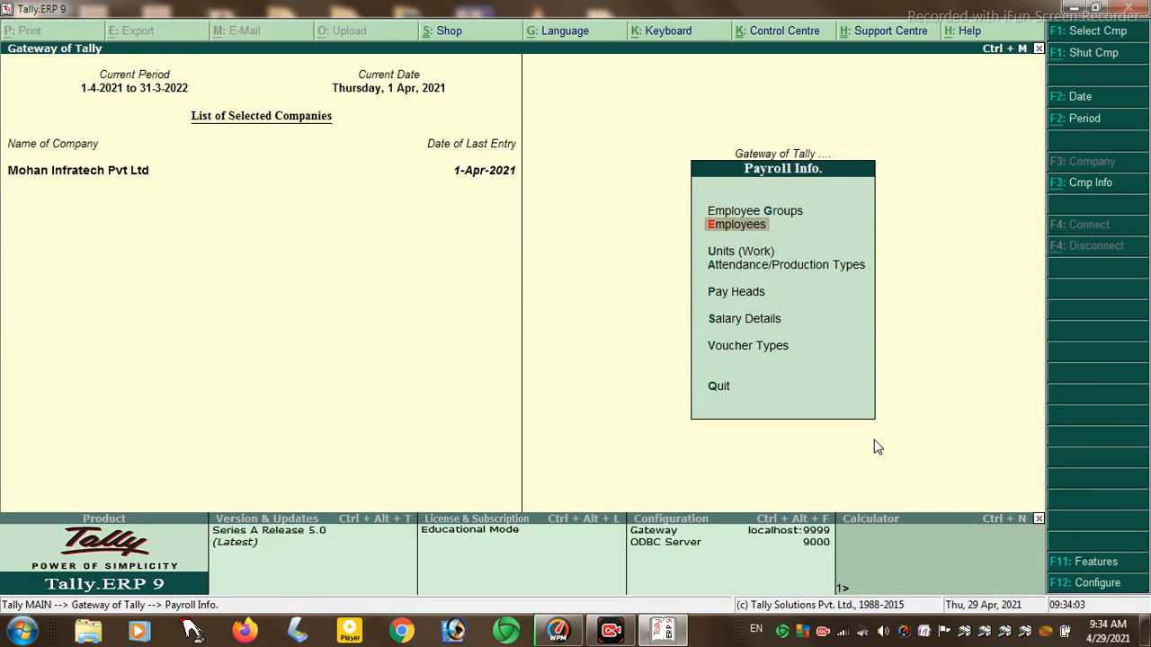
key(Down)
key(Down)
key(Down)
key(Down)
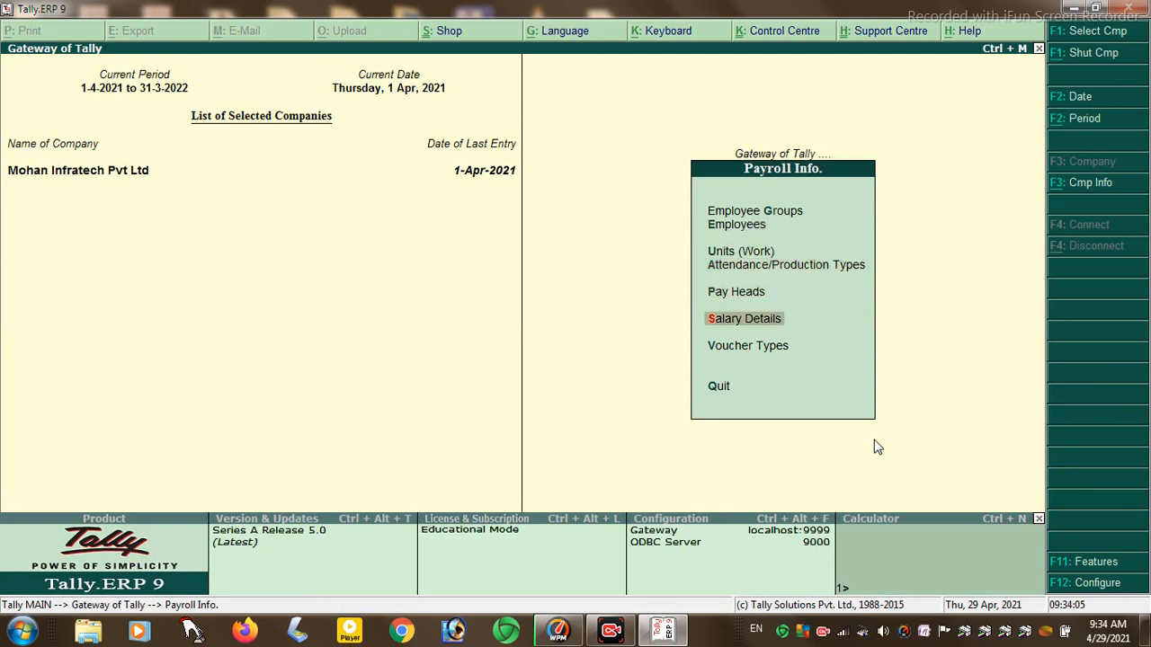
key(Return)
key(Return)
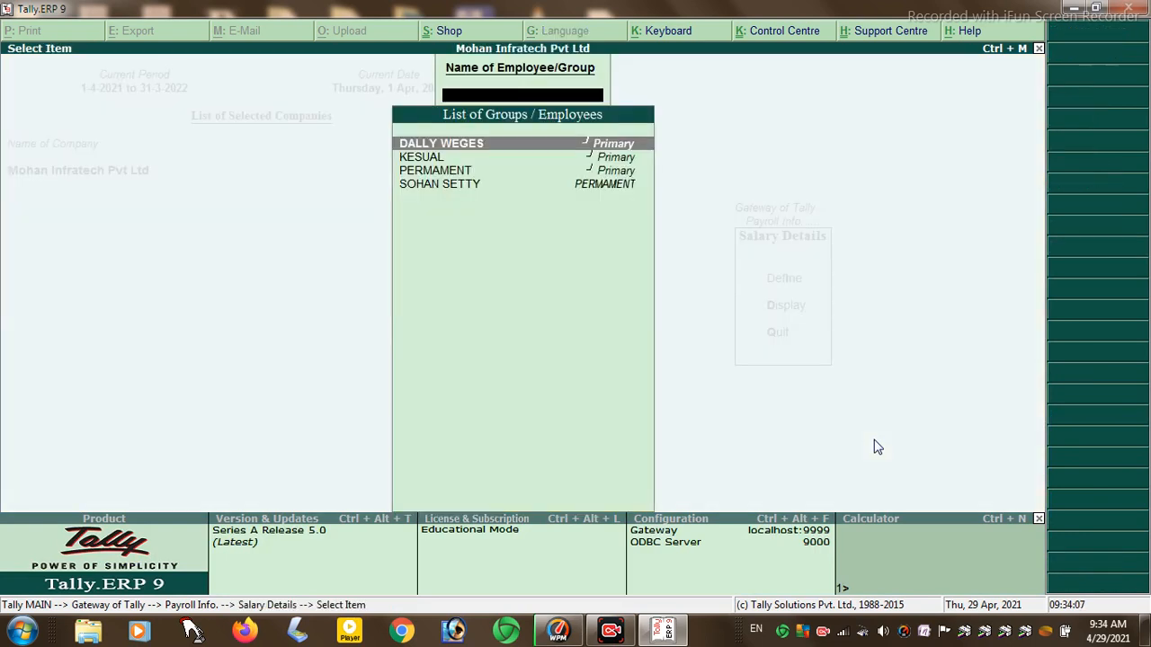
key(Down)
key(Down)
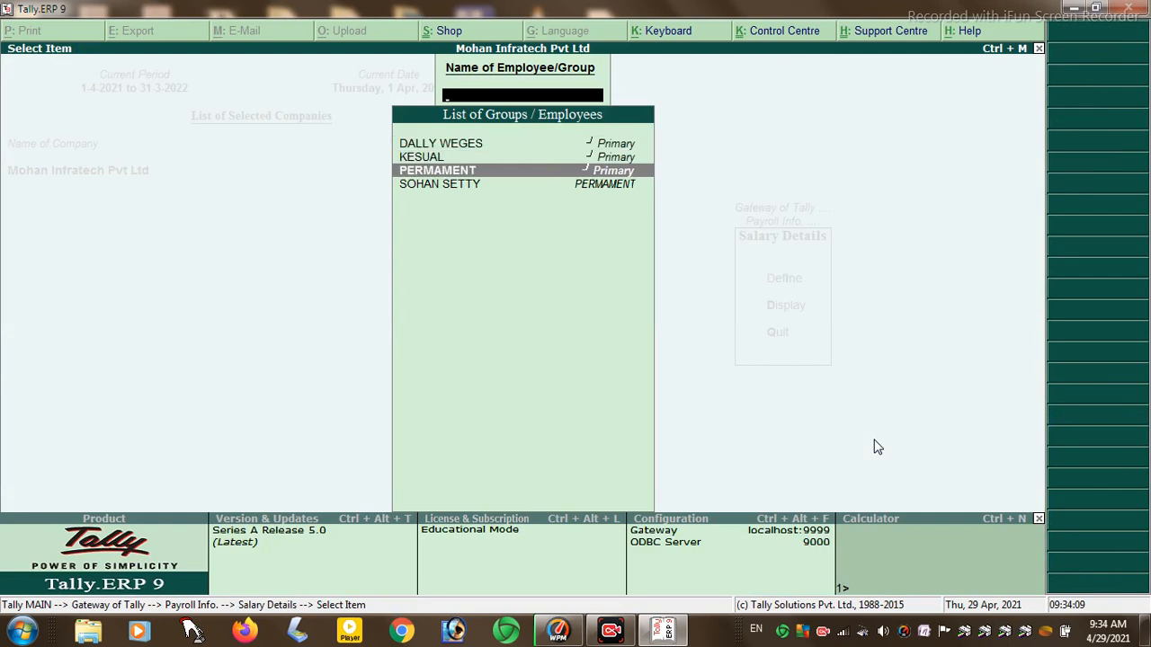
key(Return)
key(Return)
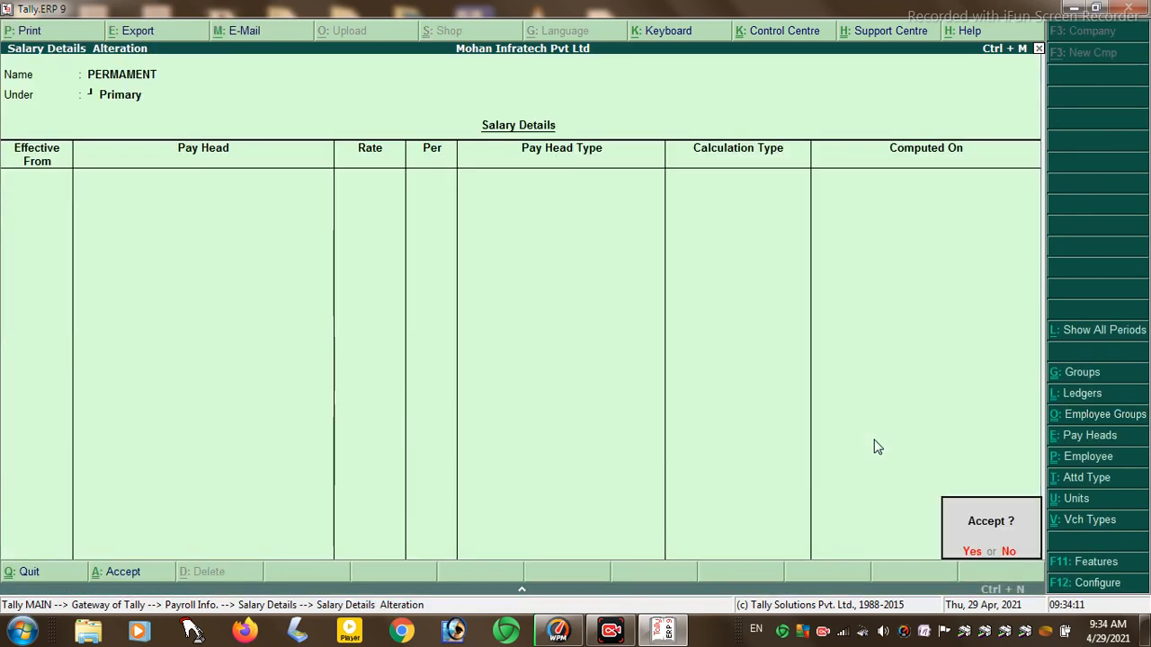
key(Return)
key(Return)
key(Return)
key(Return)
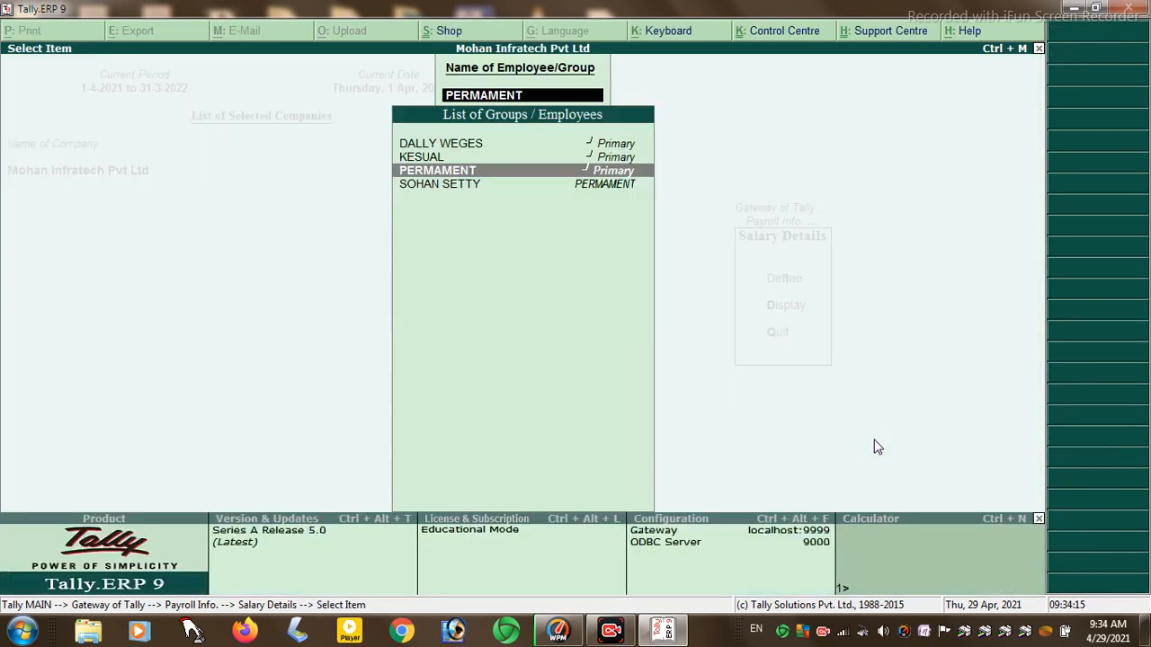
- Review the employee's six pay heads, then back out to the Payroll Info menu
key(Down)
key(Return)
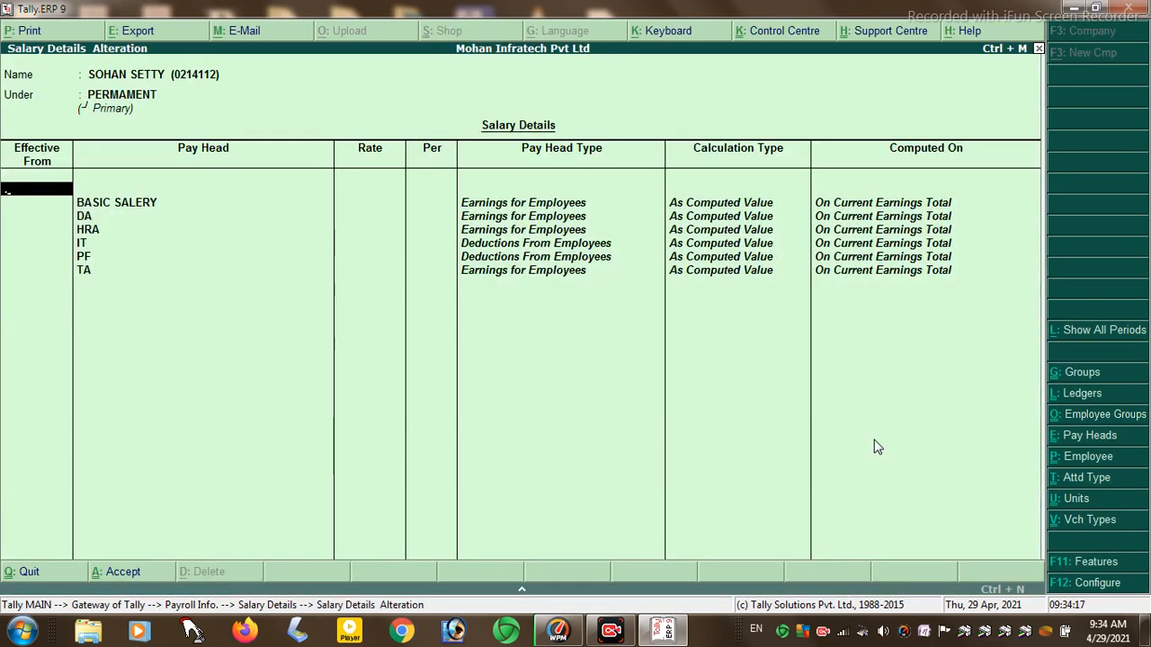
key(Return)
key(Return)
key(Return)
key(Return)
key(Escape)
key(Escape)
key(Return)
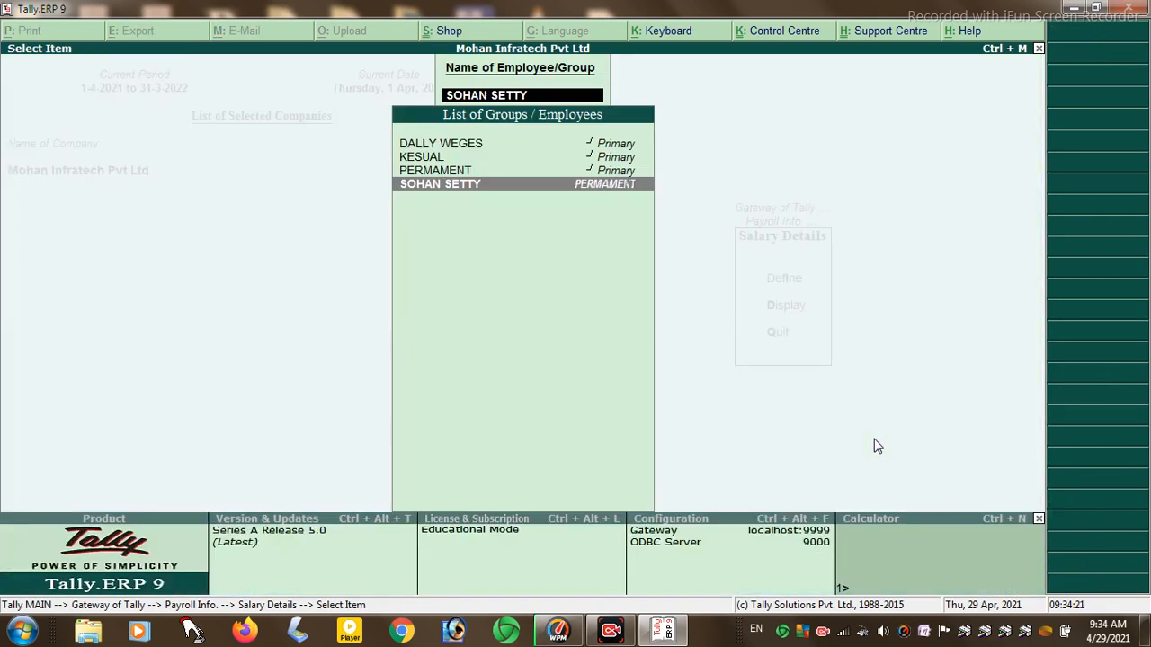
key(Escape)
key(Escape)
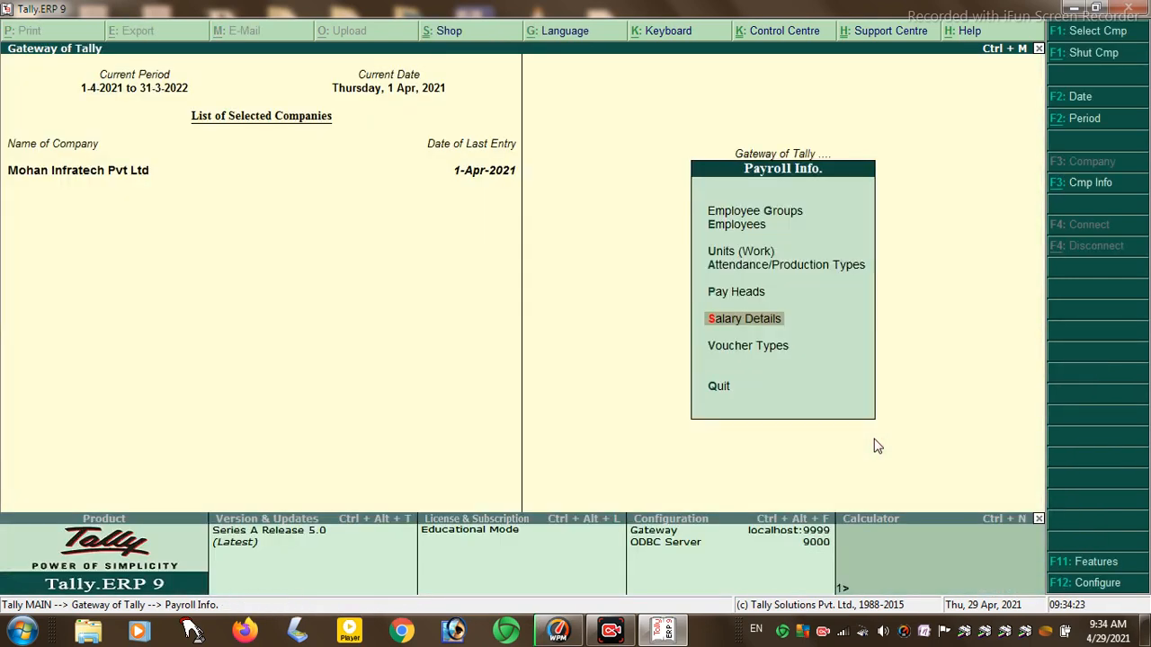
key(Escape)
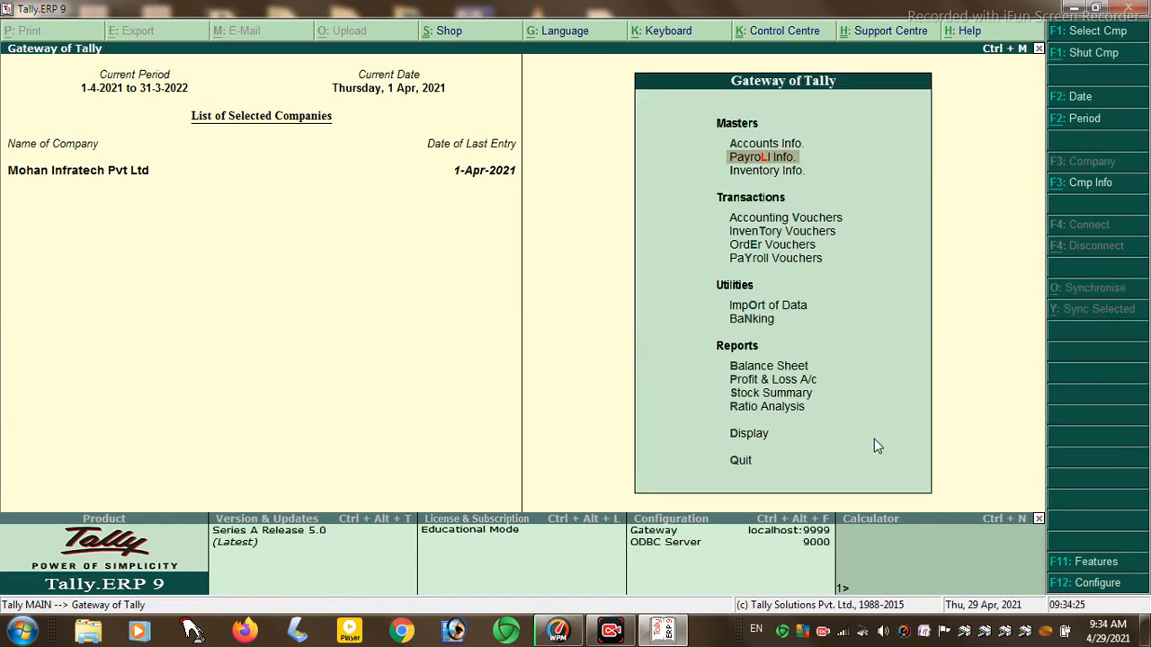
- Discard a payroll voucher started with Cash, the employee and BASIC SALERY; reopen a blank one
key(Down)
key(Down)
key(Down)
key(Up)
key(Up)
key(Up)
key(Down)
key(Down)
key(Down)
key(Down)
key(Down)
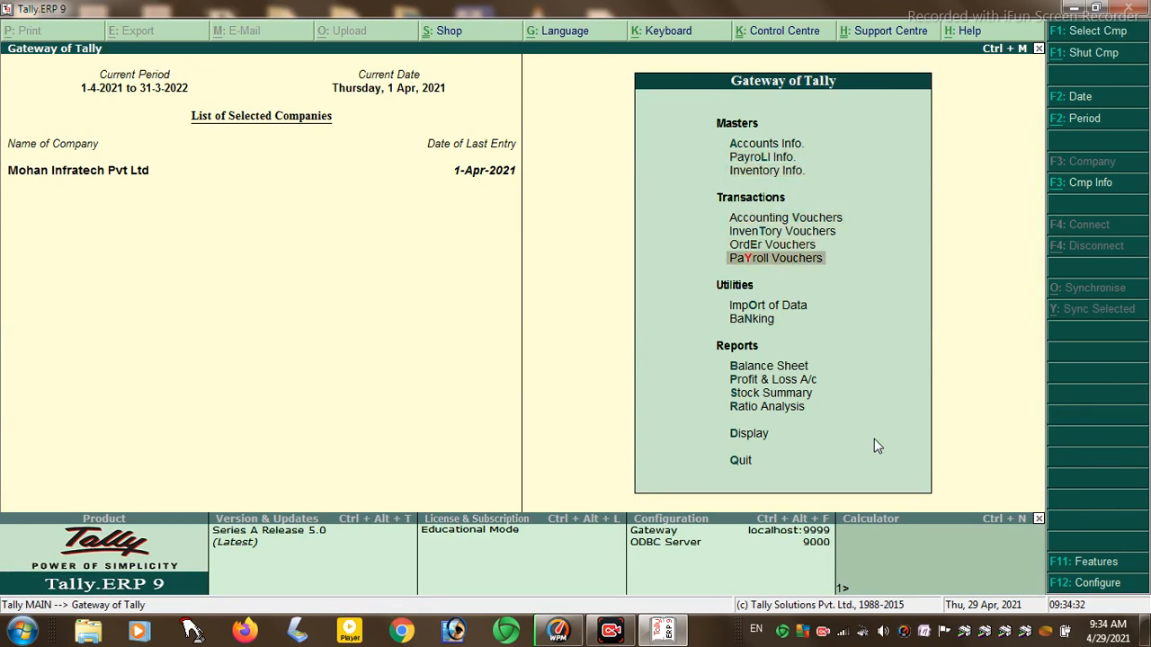
key(Return)
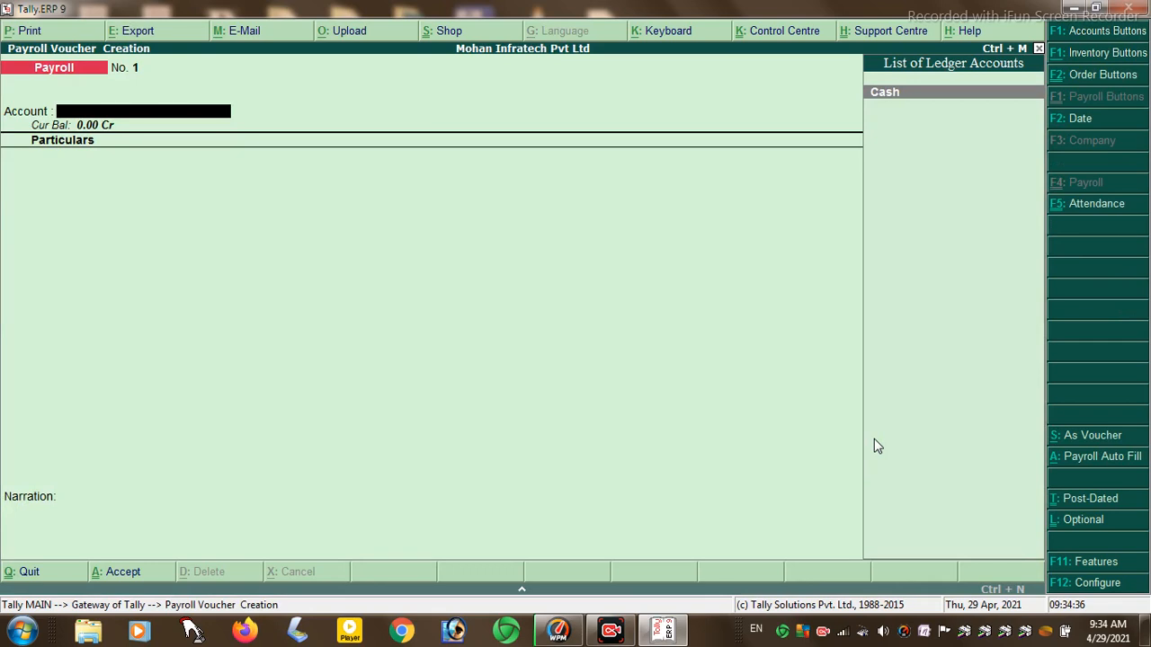
key(Return)
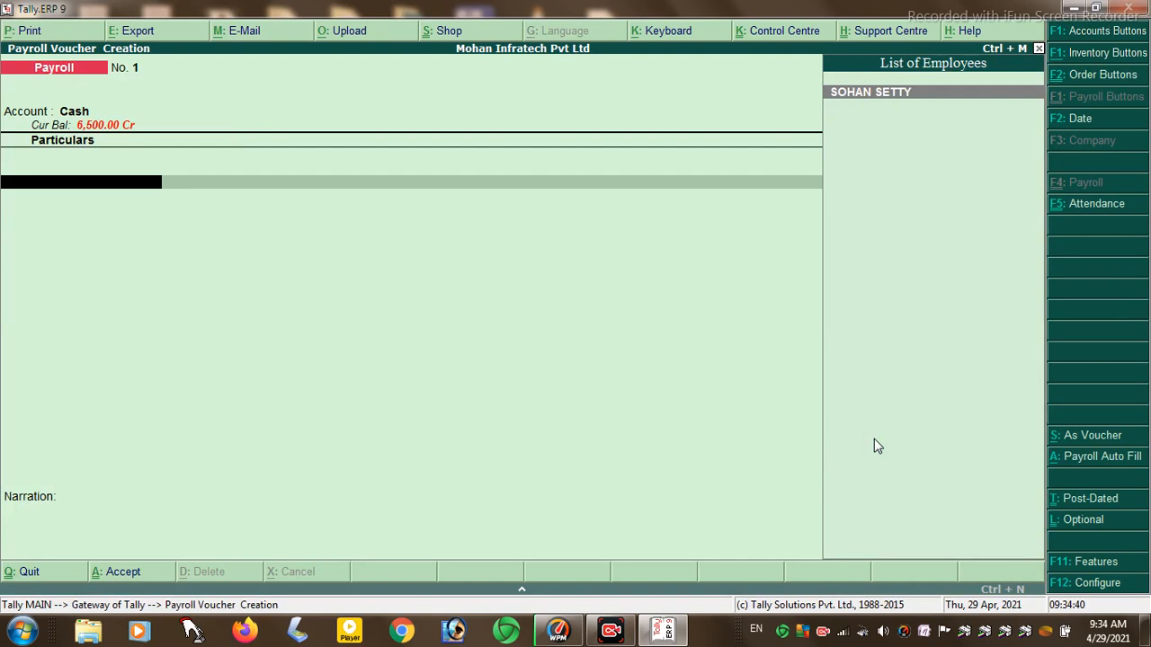
key(Return)
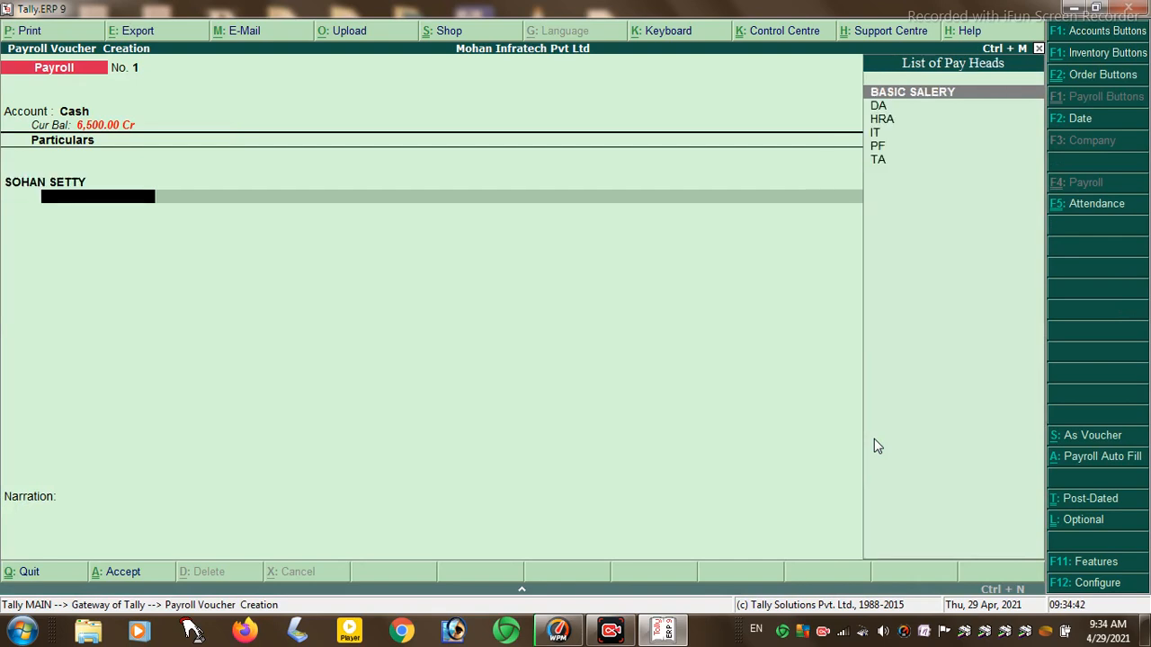
key(Return)
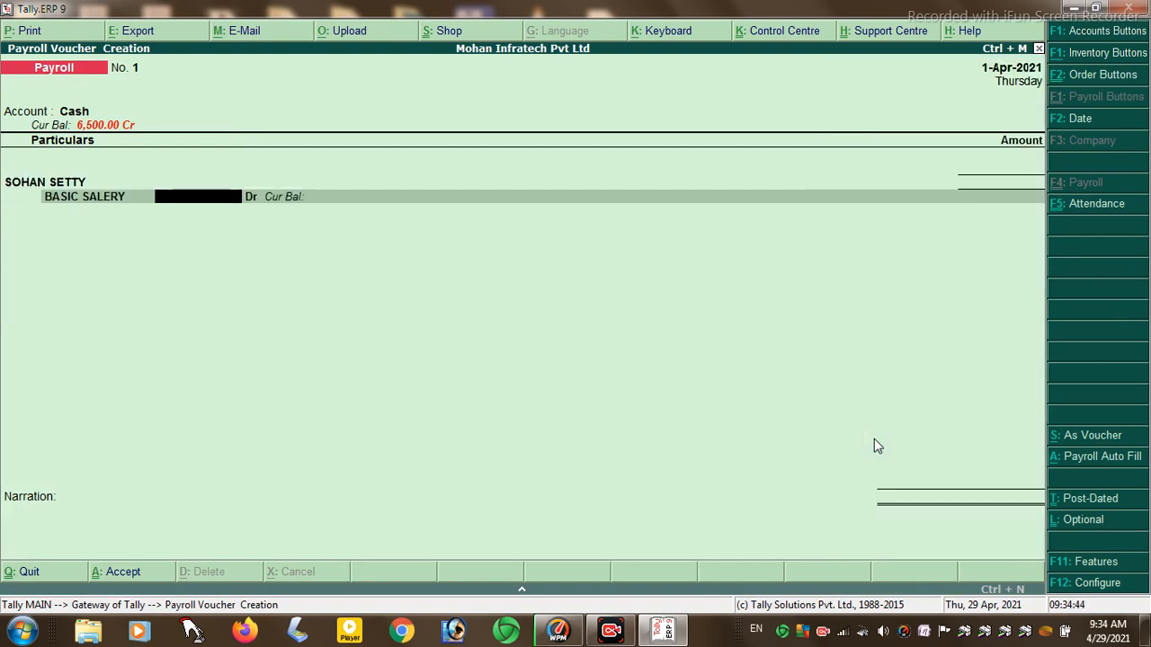
key(Escape)
key(y)
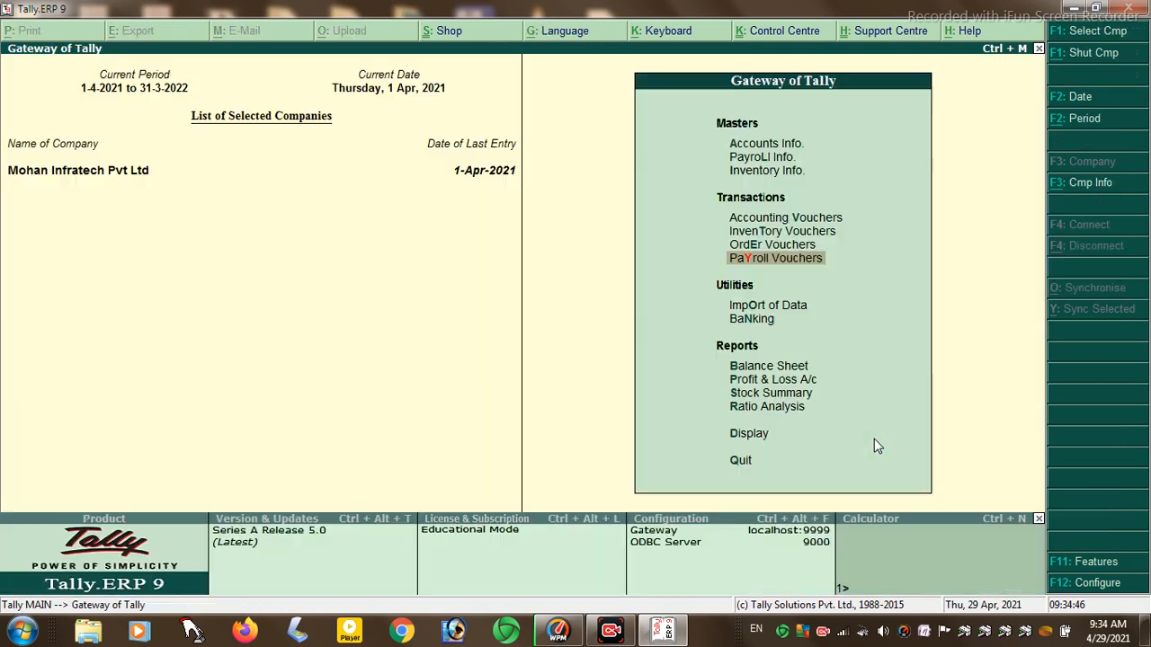
key(Return)
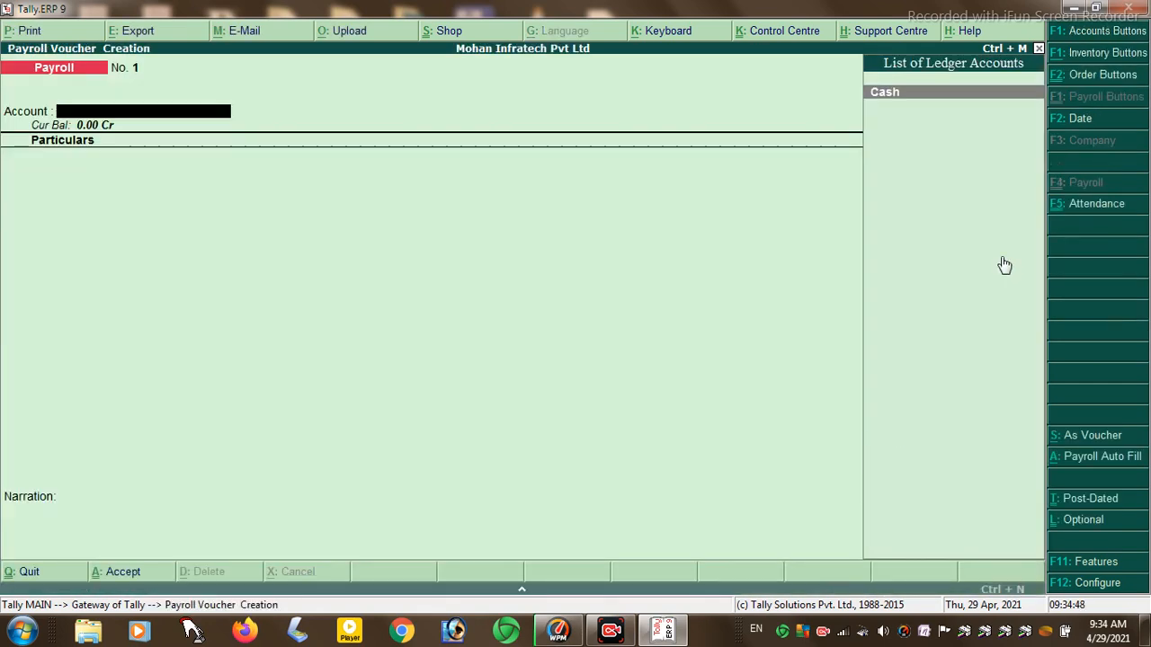
- Start an attendance voucher and record 20 days PRESENT for the employee
click(1092, 207)
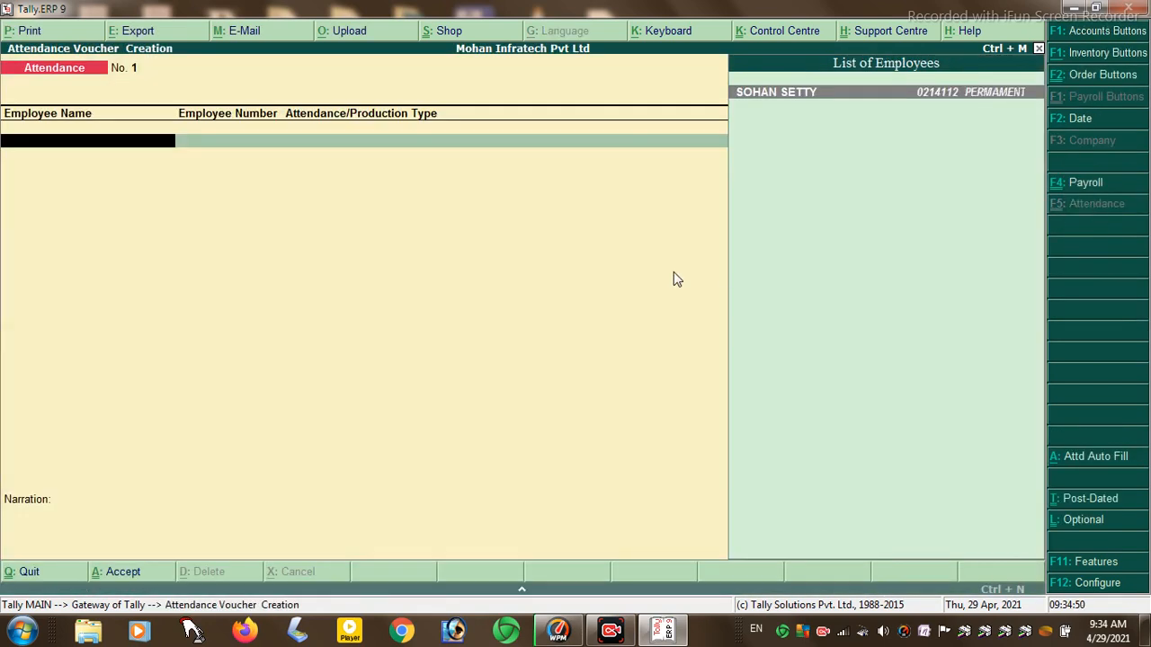
key(Return)
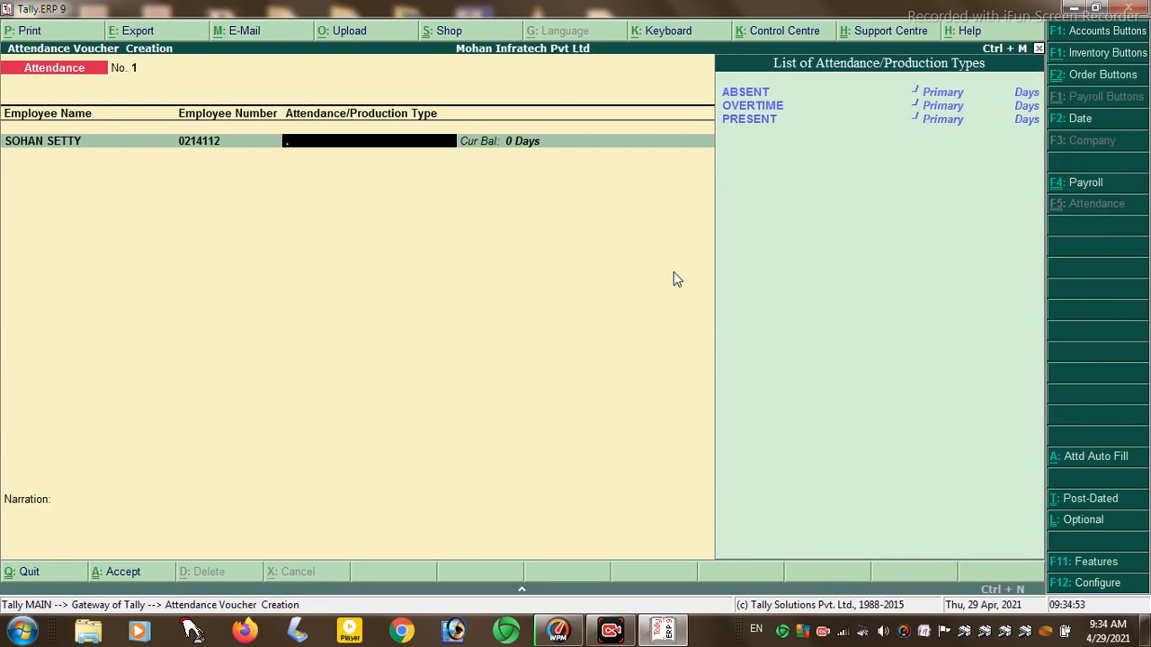
key(Down)
key(Down)
key(Down)
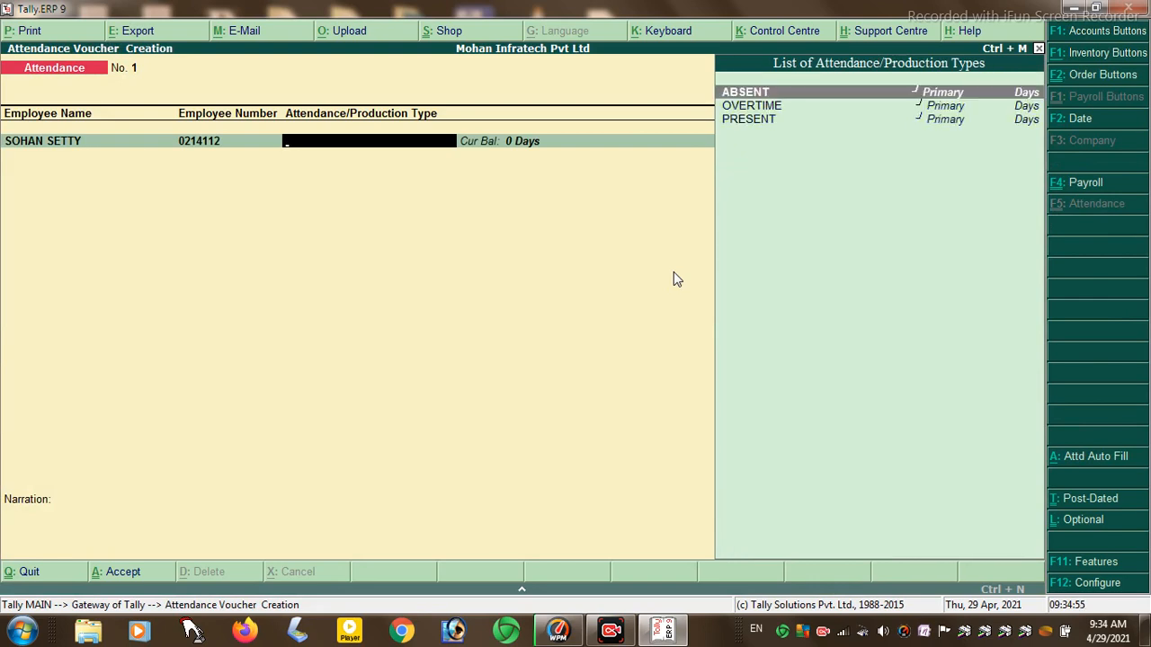
key(Return)
text(20)
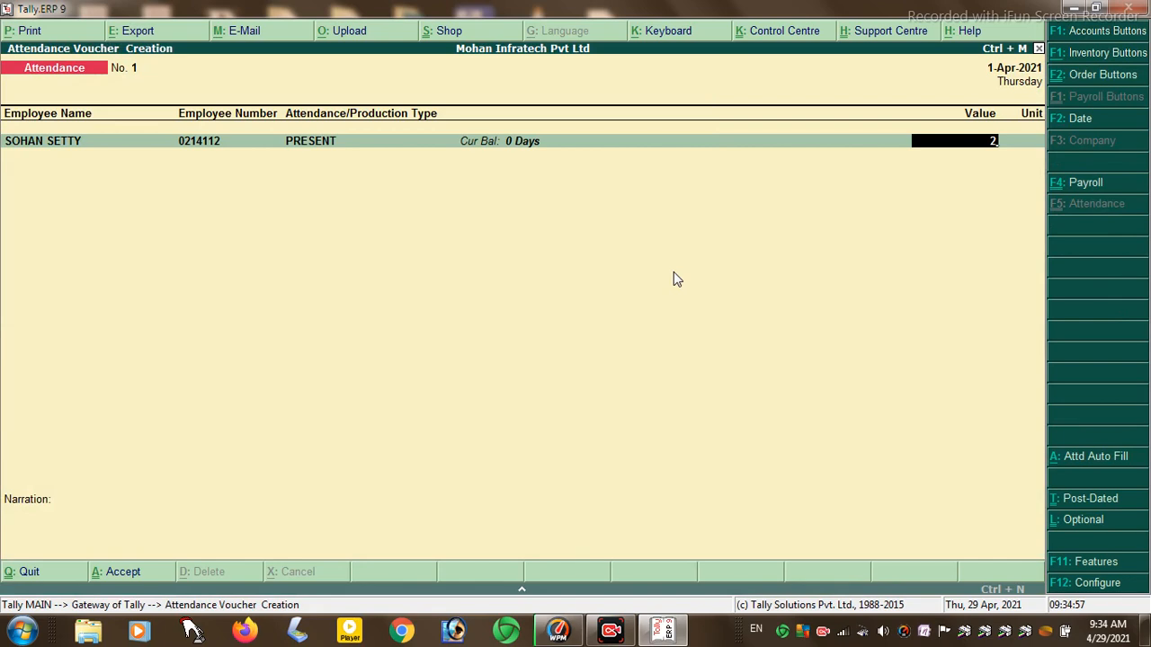
key(Return)
key(Return)
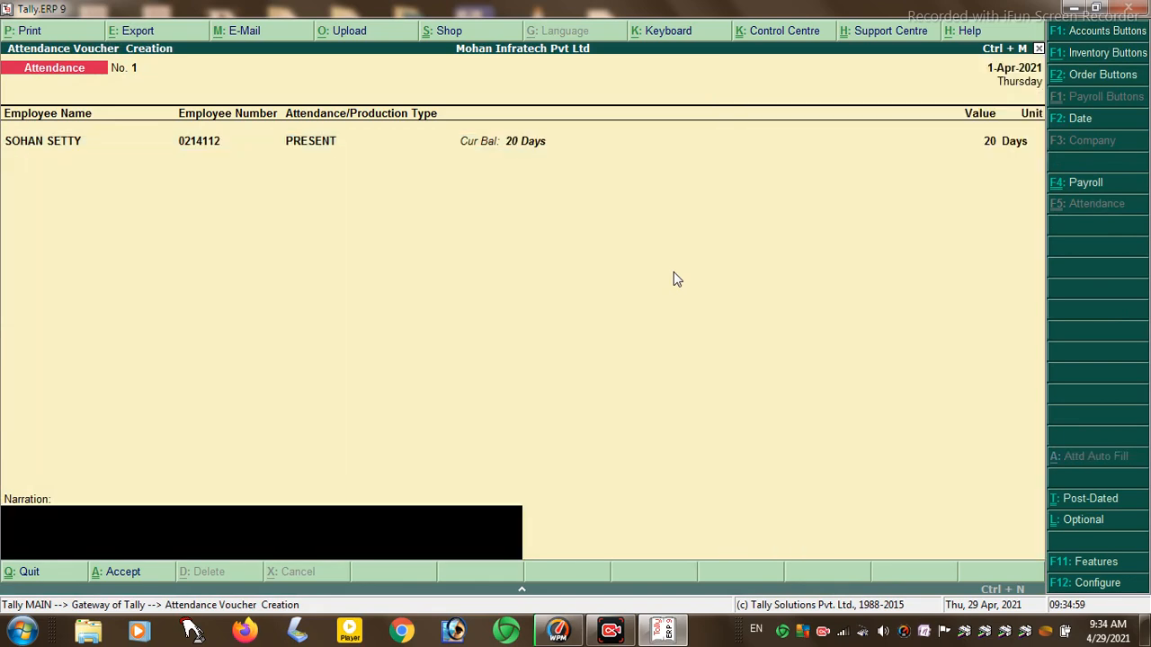
key(BackSpace)
- Add a second employee row with 5 days OVERTIME
key(Return)
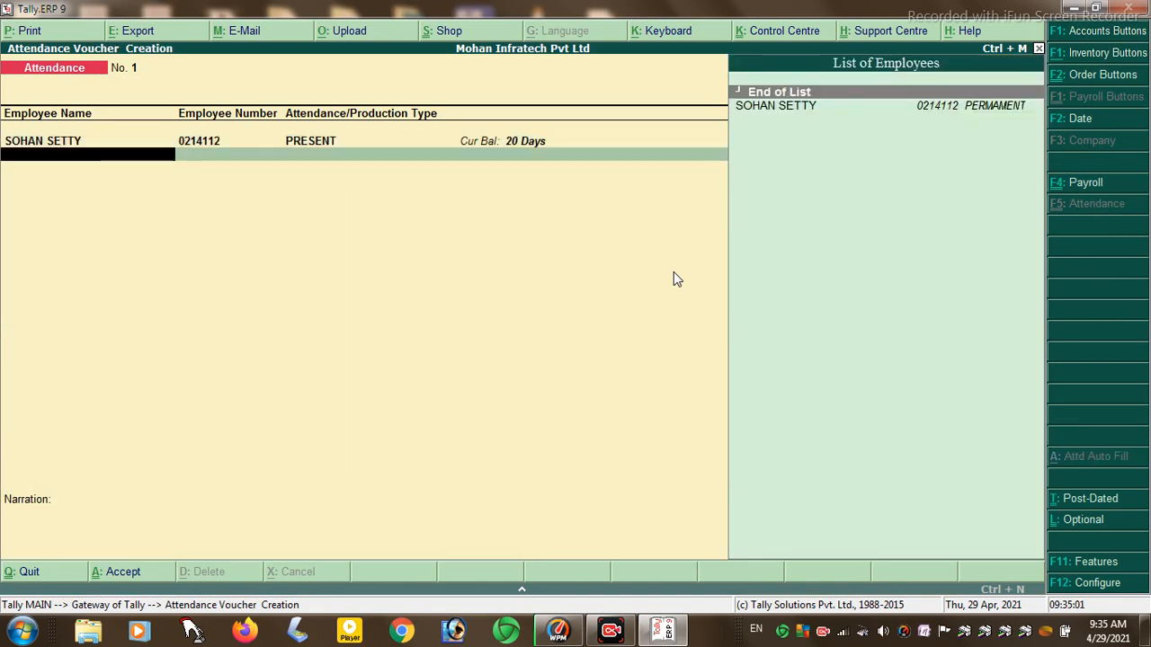
key(Down)
key(Return)
key(Down)
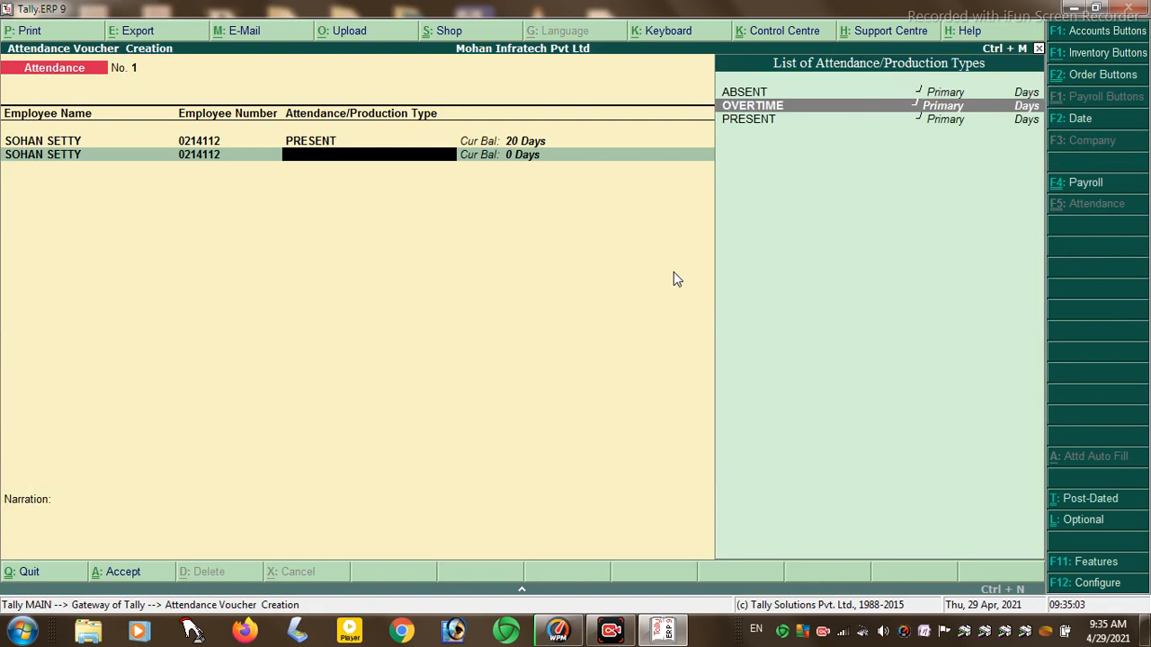
key(Return)
text(5)
key(Return)
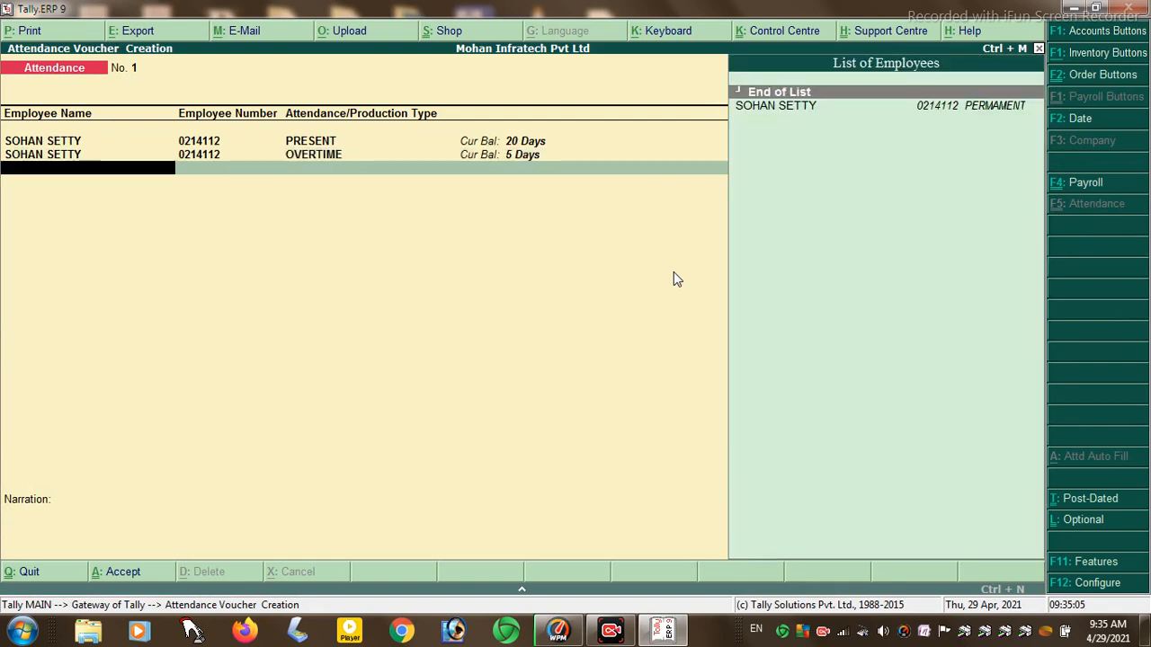
- Add a third employee row with 5 days ABSENT
key(Down)
key(Return)
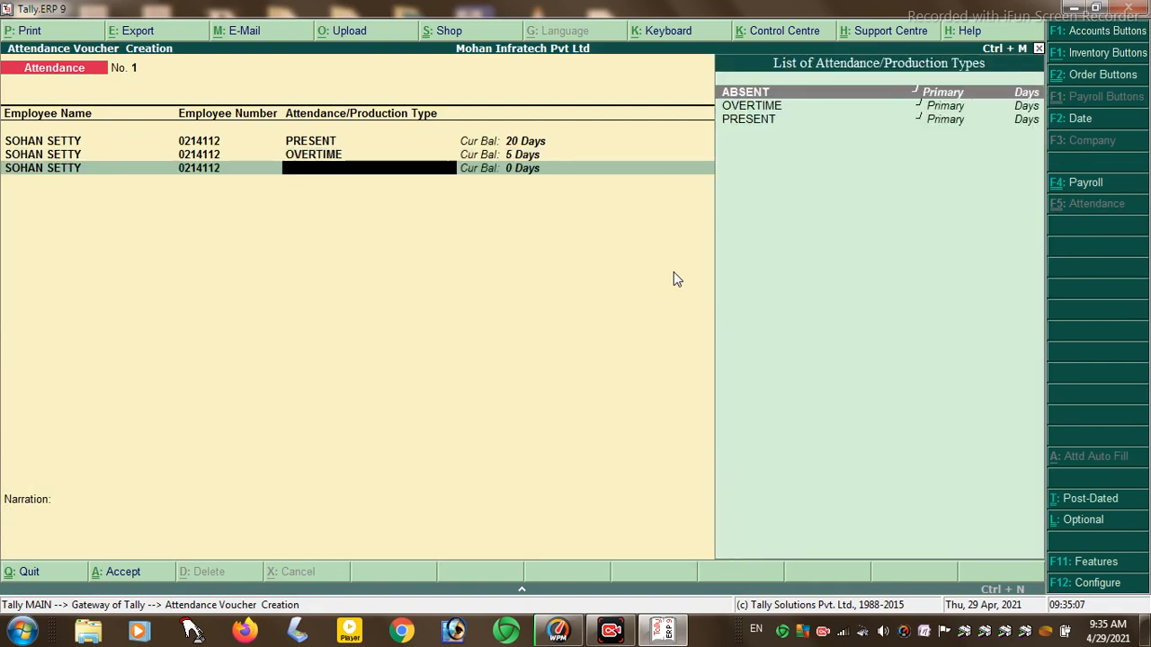
key(Down)
key(Up)
key(Down)
key(Up)
key(Return)
text(5)
key(Return)
- Save attendance voucher No. 1 and reopen a fresh attendance voucher
key(Return)
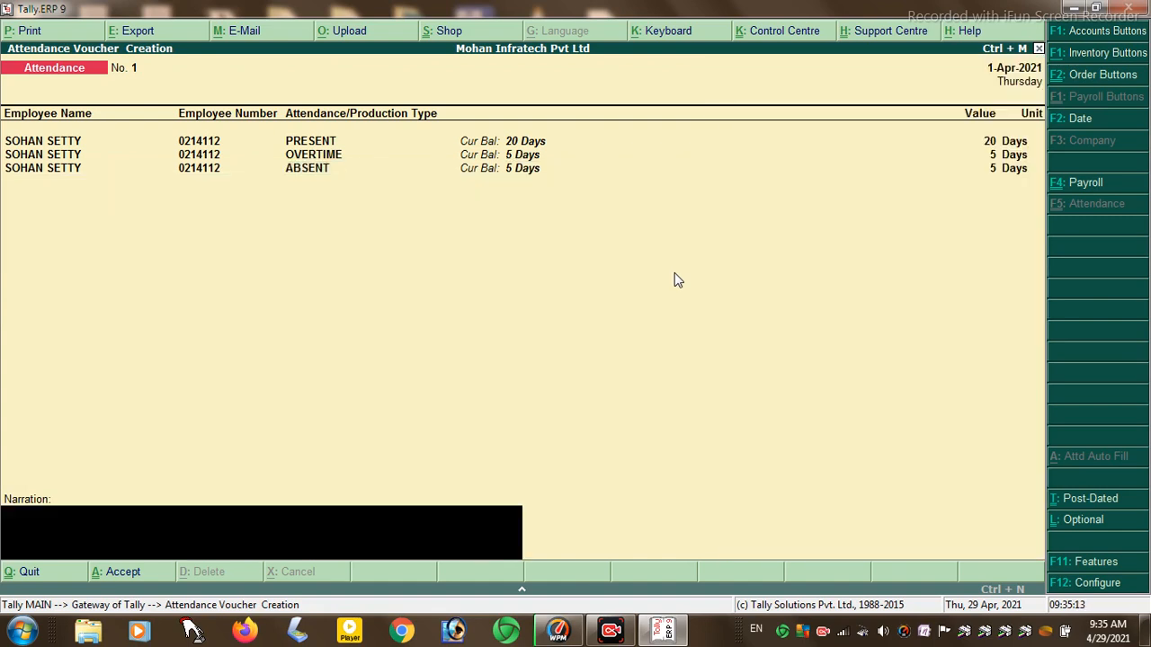
key(Return)
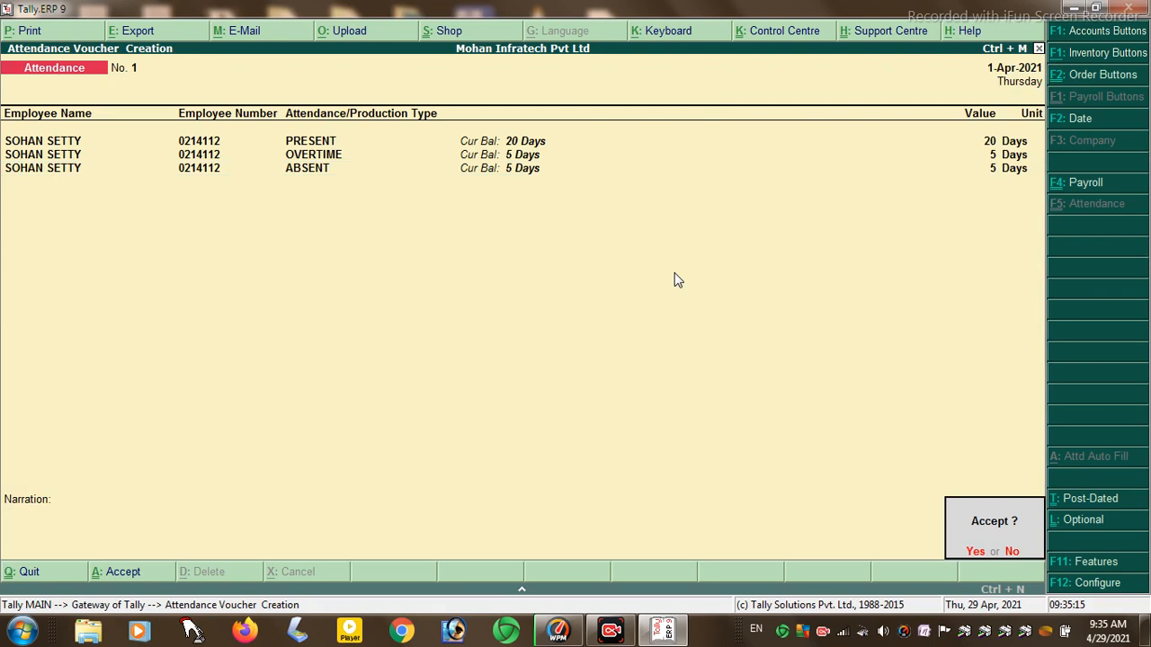
key(Return)
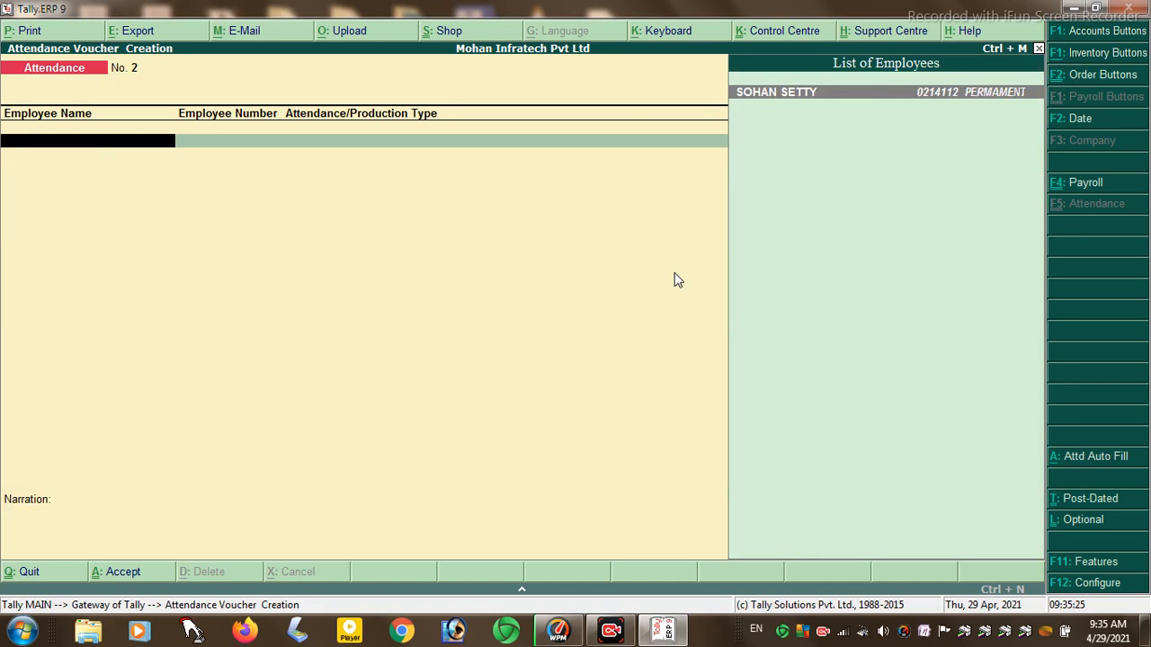
key(Escape)
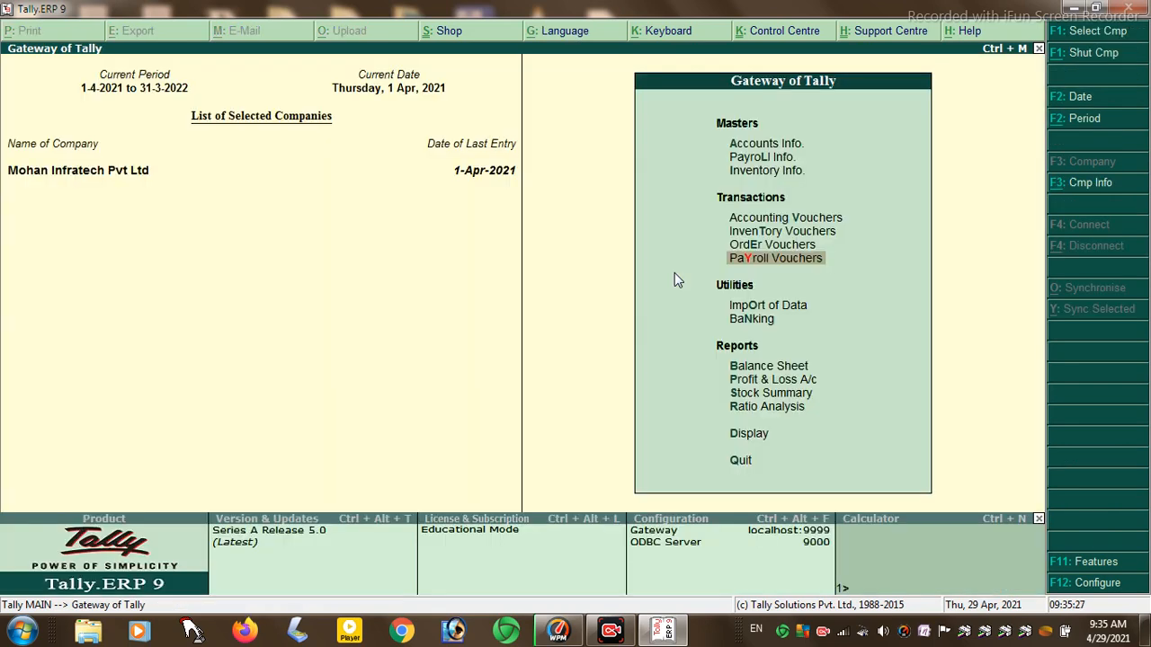
key(Return)
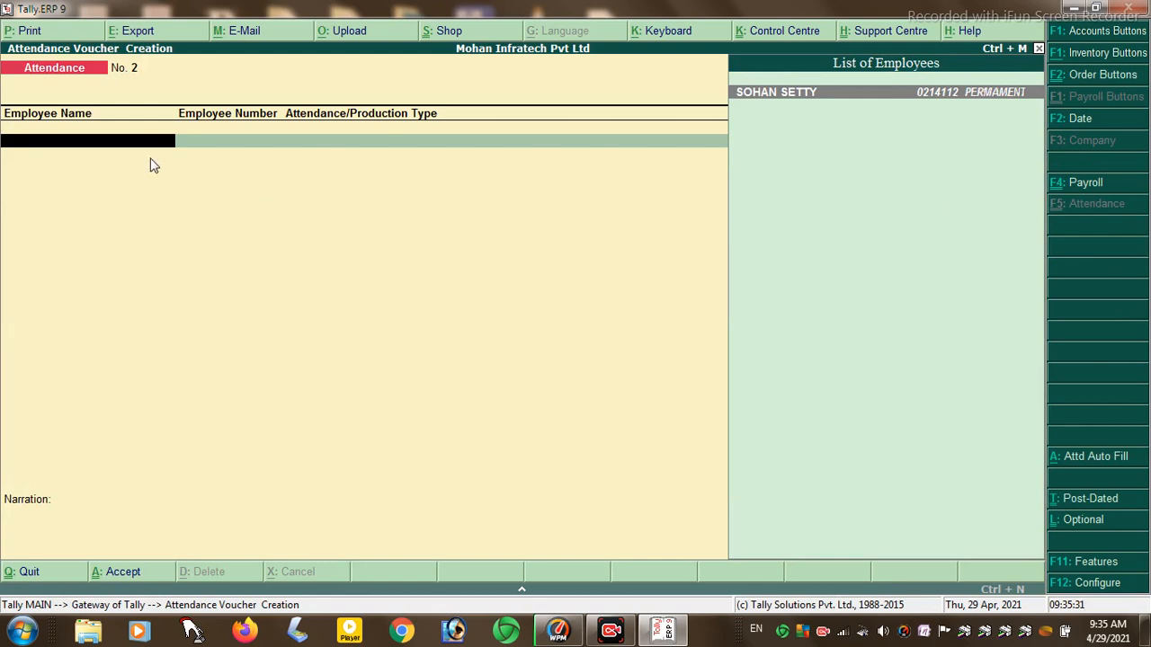
- Start a payroll voucher from Cash with the employee's BASIC SALERY of 15,000
click(1066, 189)
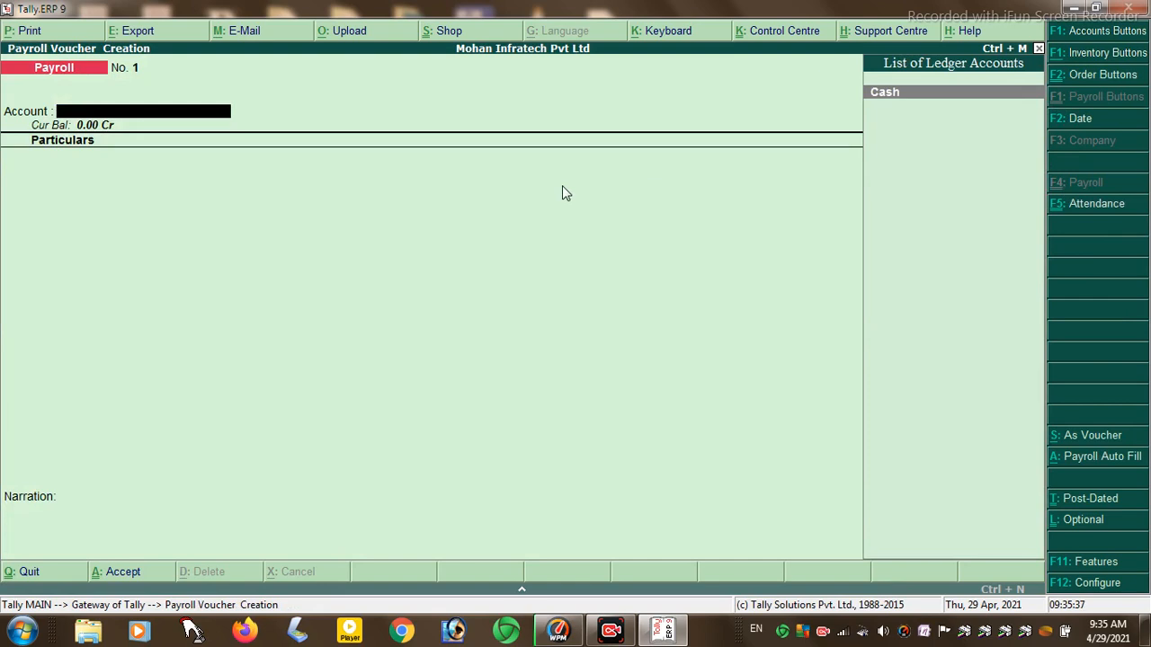
key(Return)
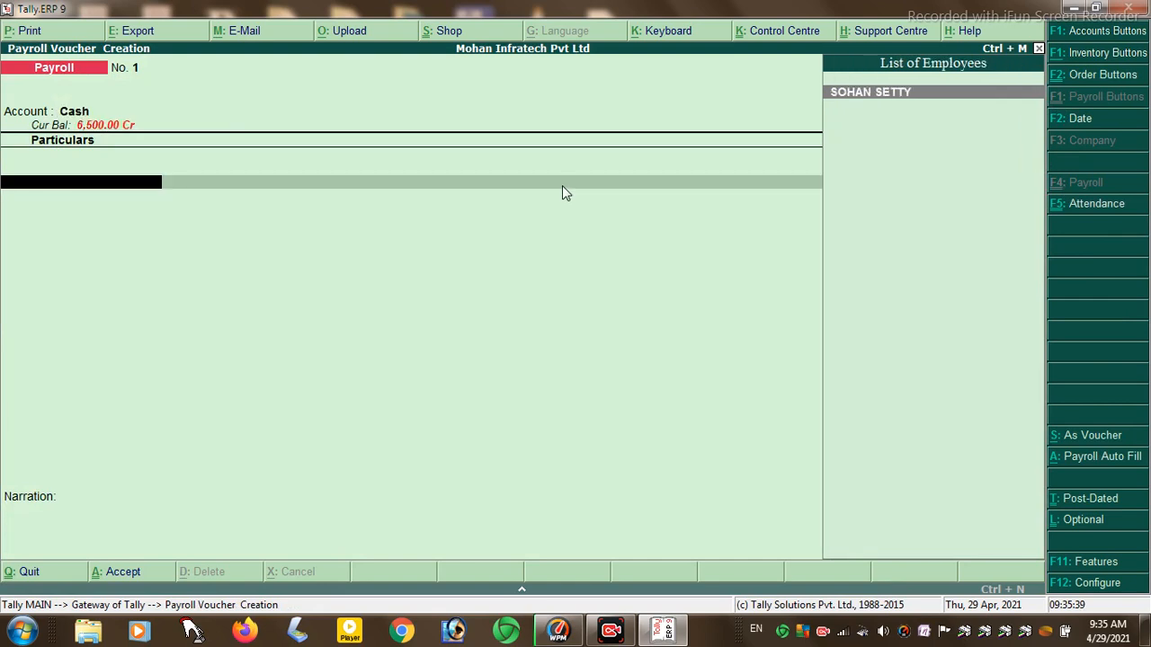
key(Return)
key(Return)
text(15,000)
key(Return)
key(Return)
key(Return)
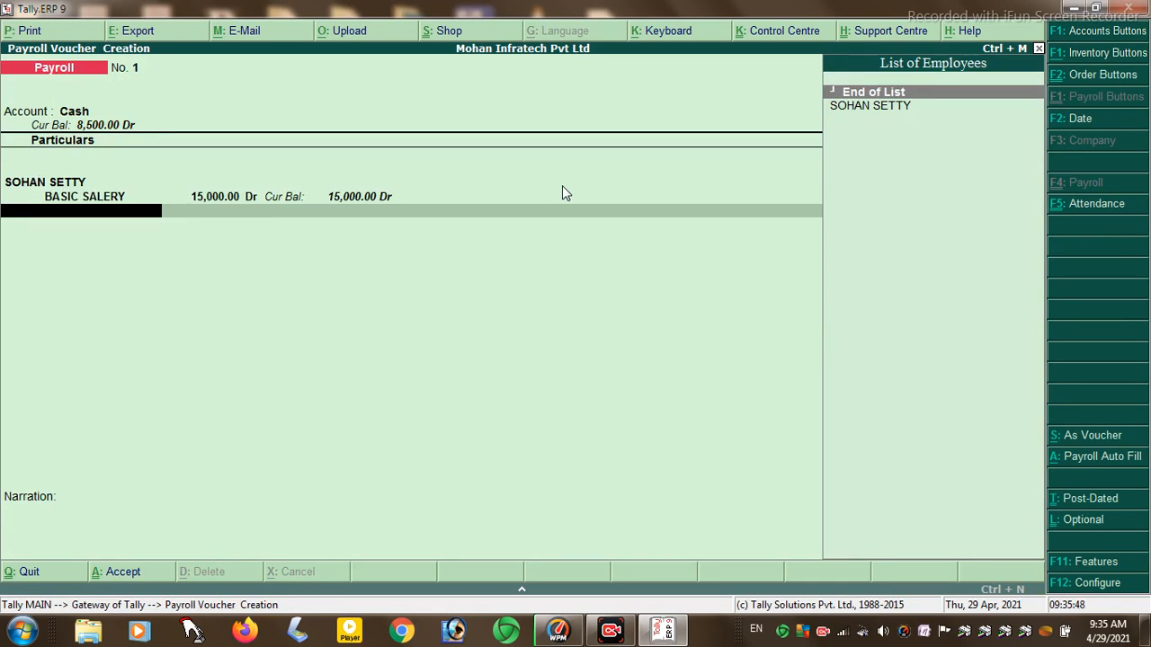
key(space)
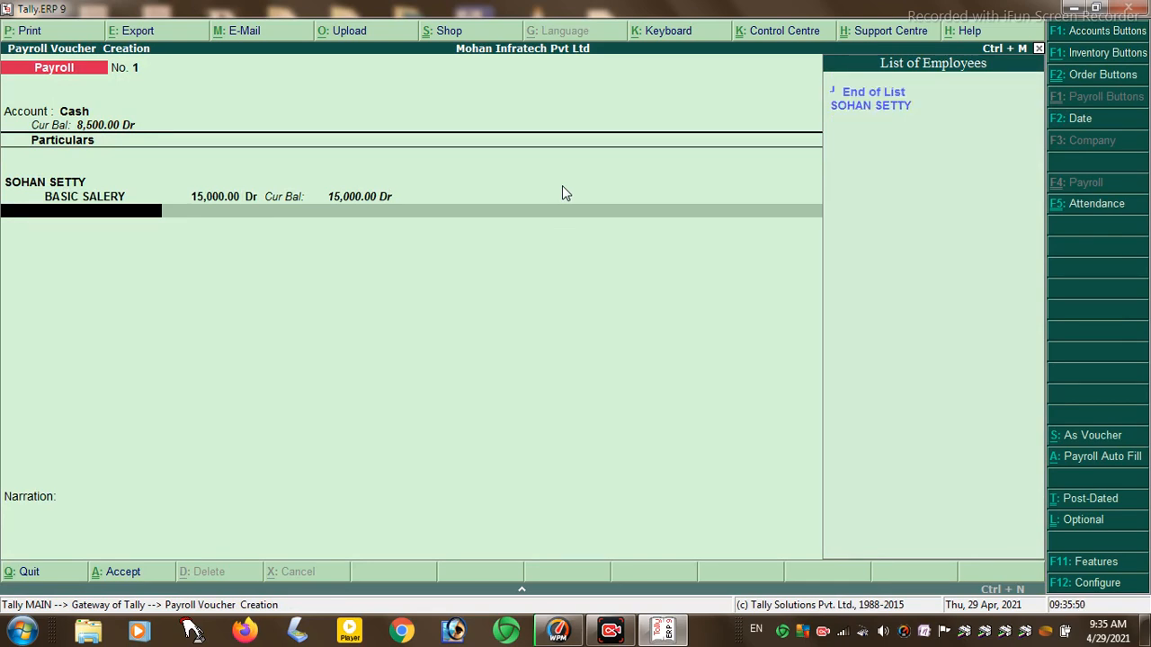
key(BackSpace)
key(Return)
key(Return)
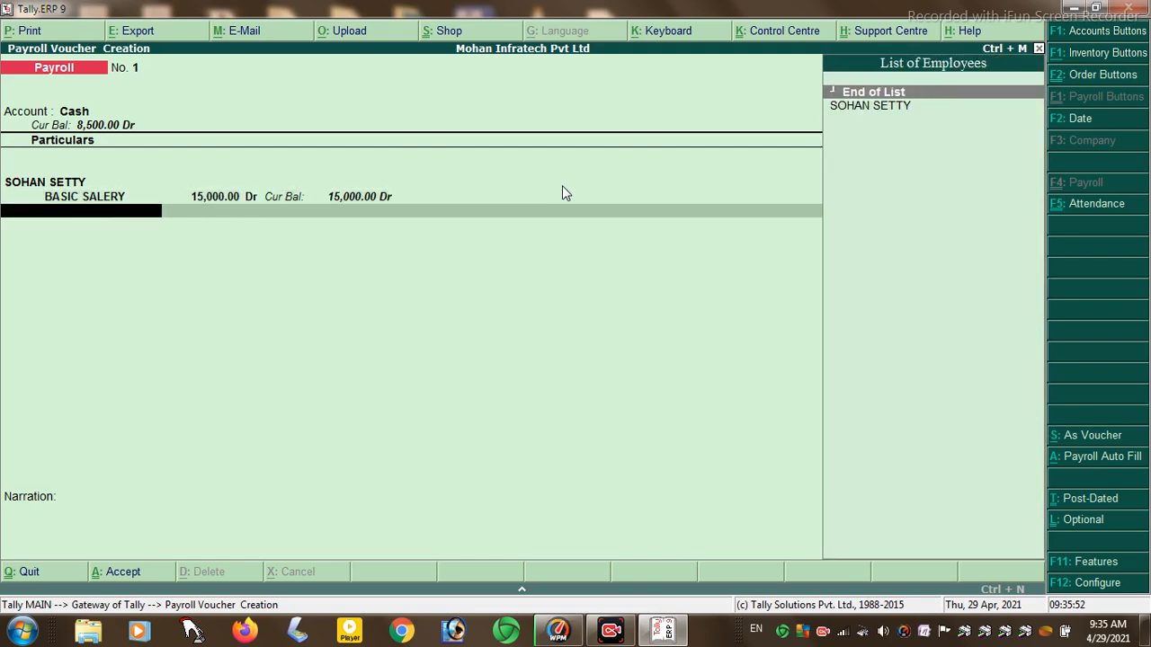
key(BackSpace)
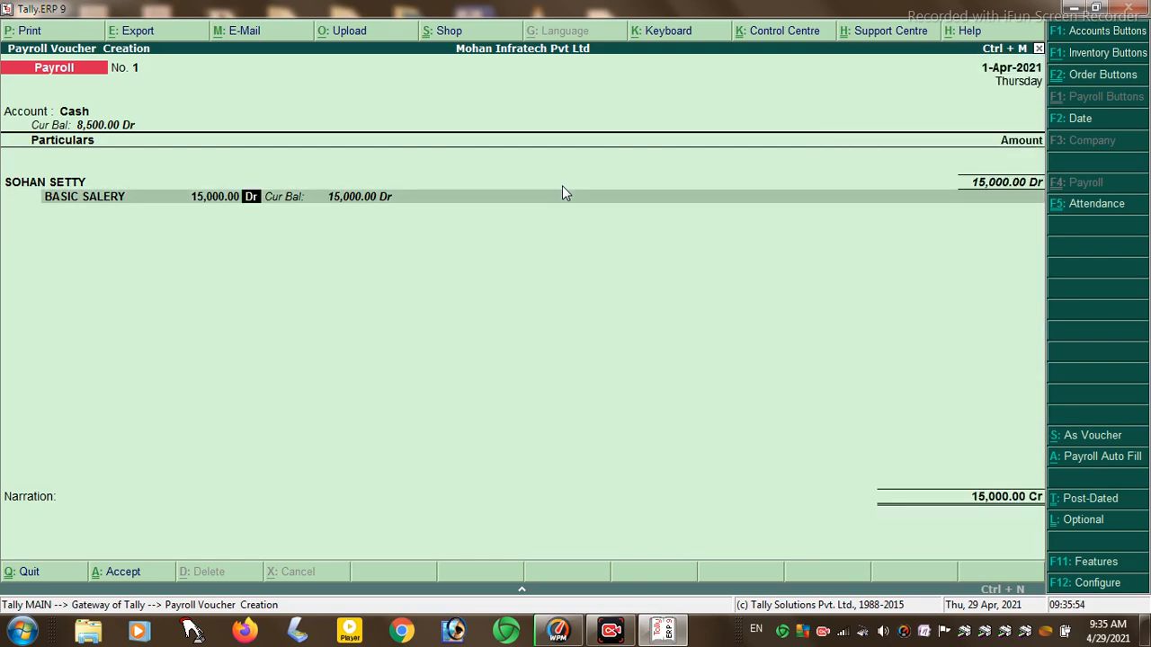
key(Return)
- Add earnings DA 200, TA 150 and HRA 250
key(Down)
key(Down)
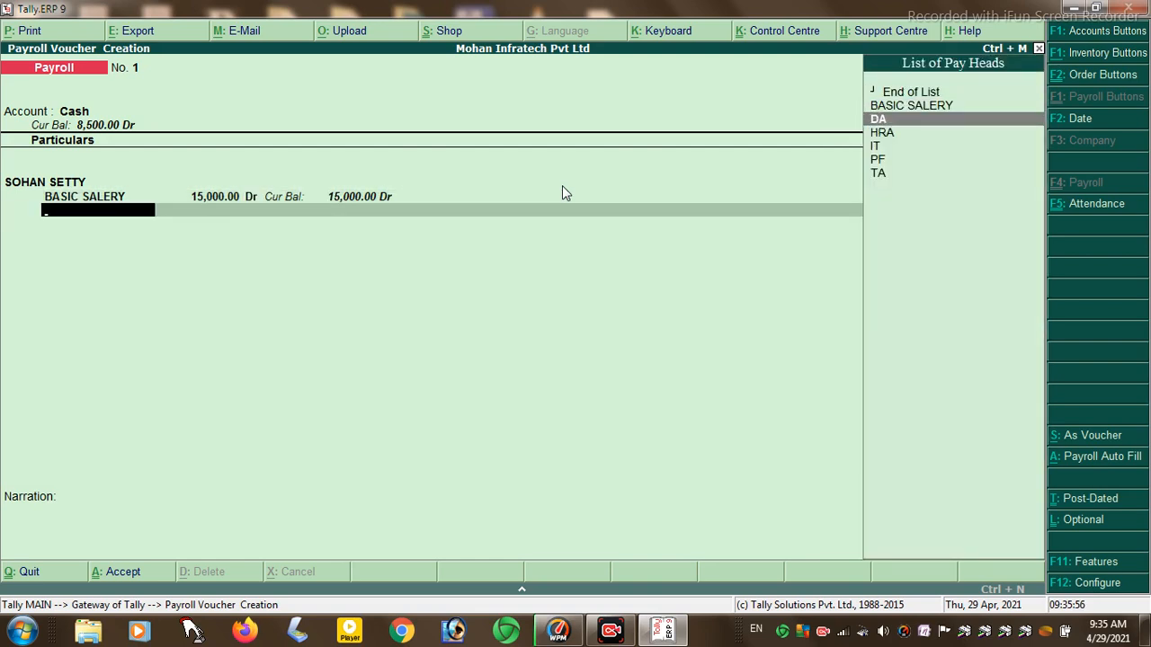
key(Return)
text(200)
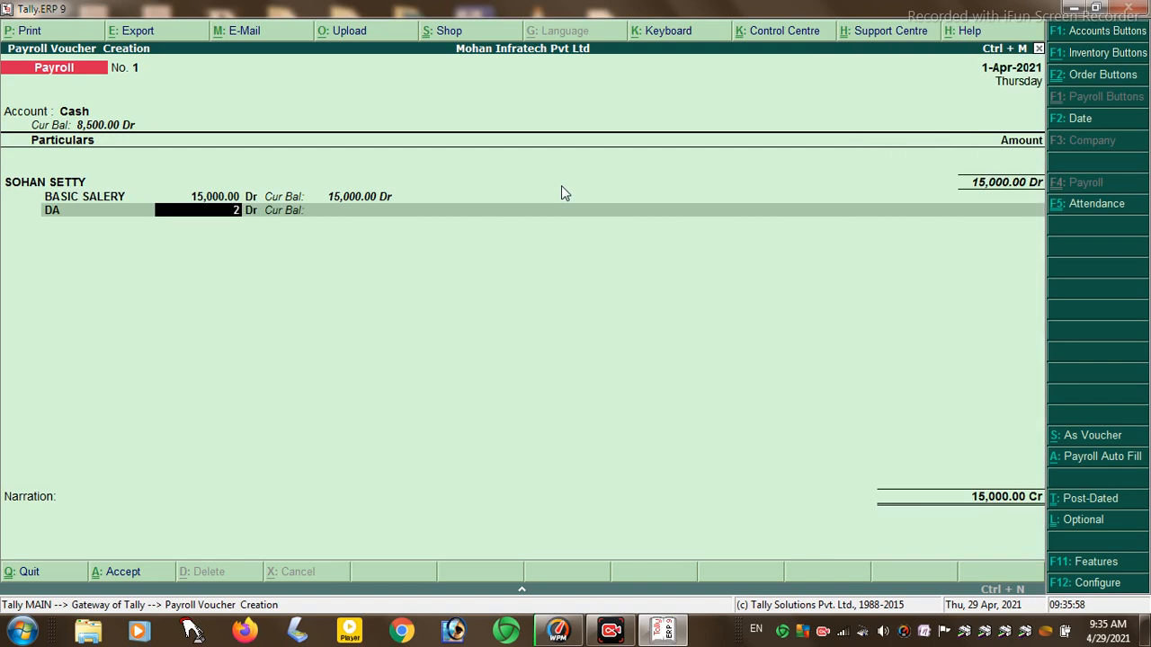
key(Return)
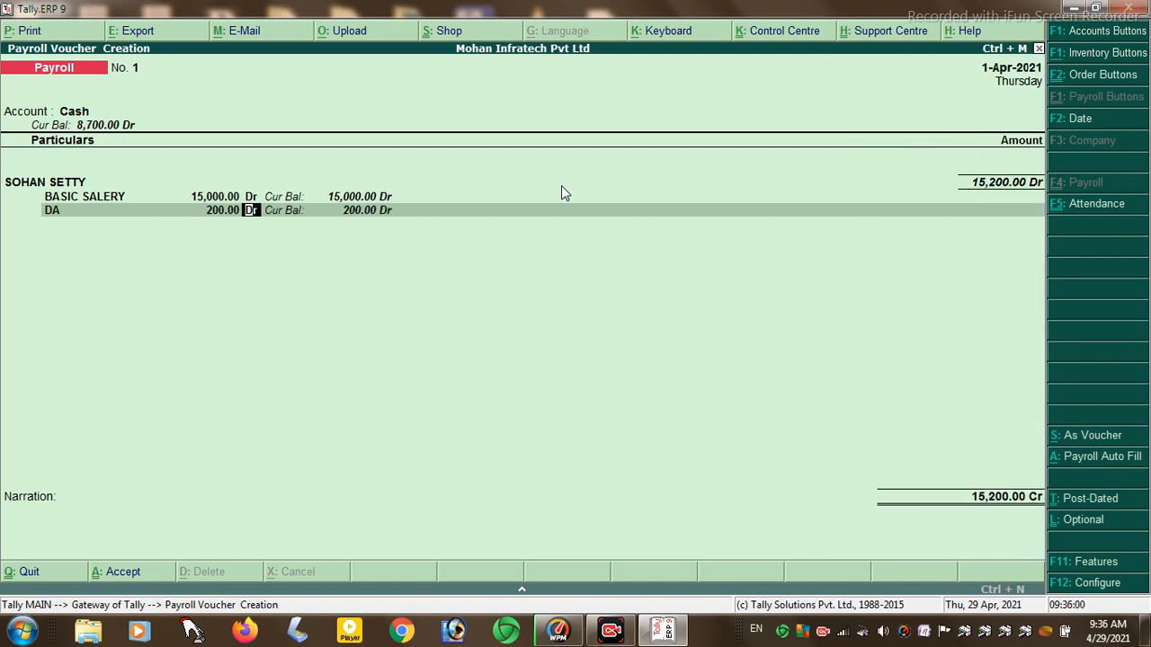
key(Return)
key(Down)
key(Down)
key(Down)
key(Down)
key(Down)
key(Down)
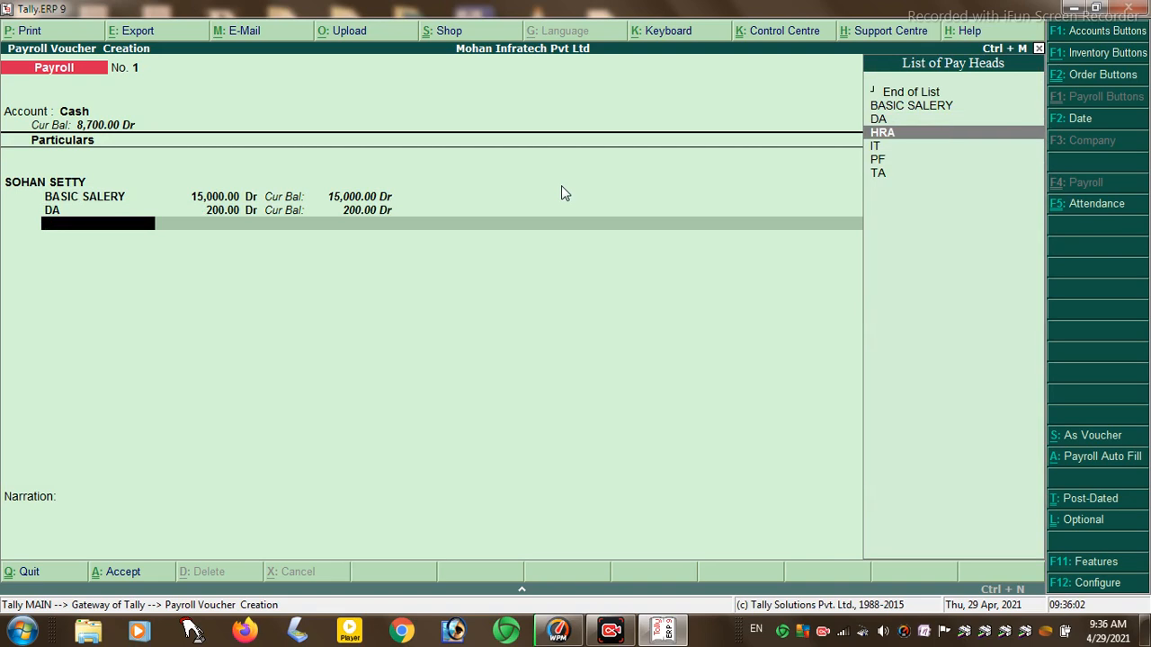
key(Return)
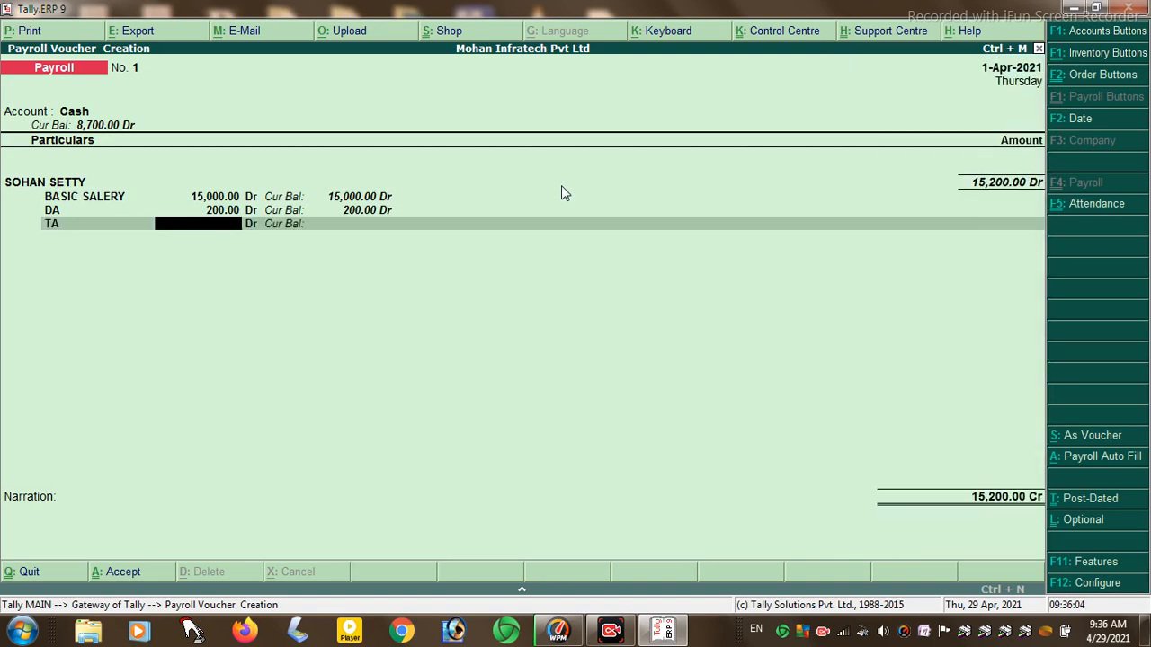
text(2)
key(BackSpace)
text(150)
key(Return)
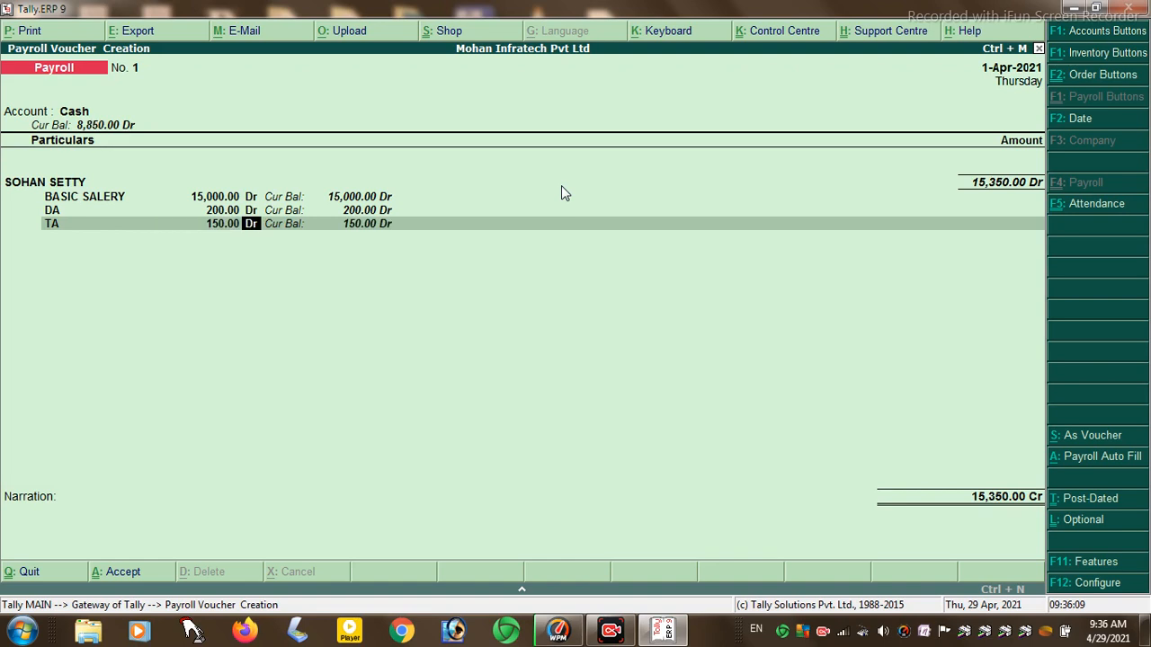
key(Return)
key(Down)
key(Down)
key(Down)
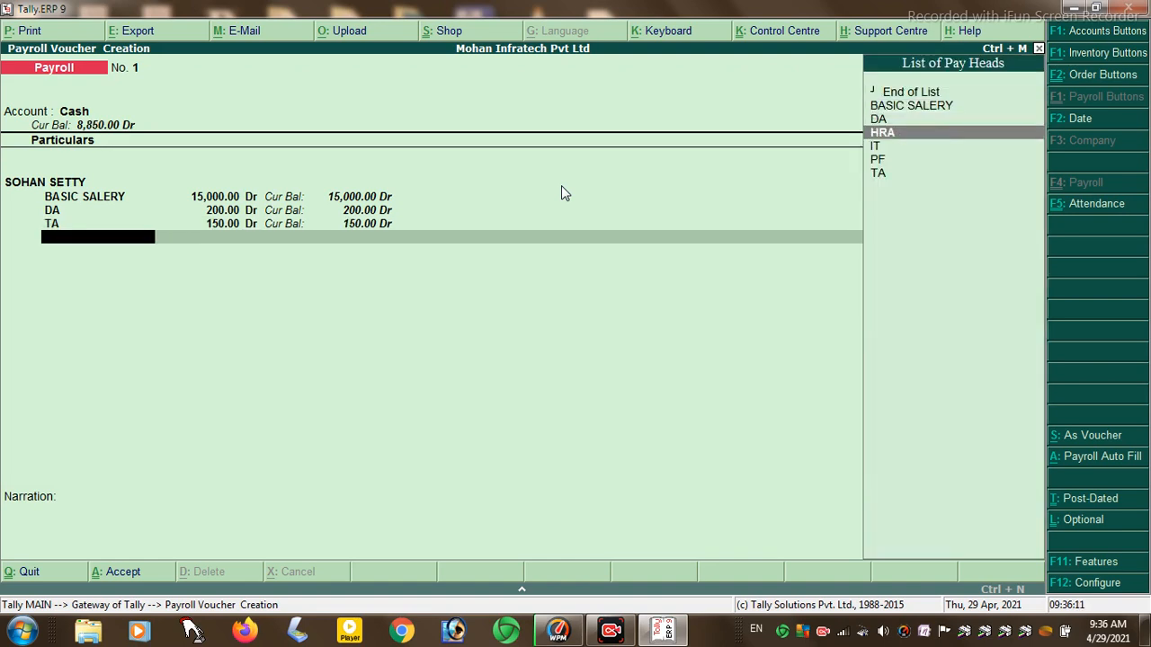
key(Return)
text(250)
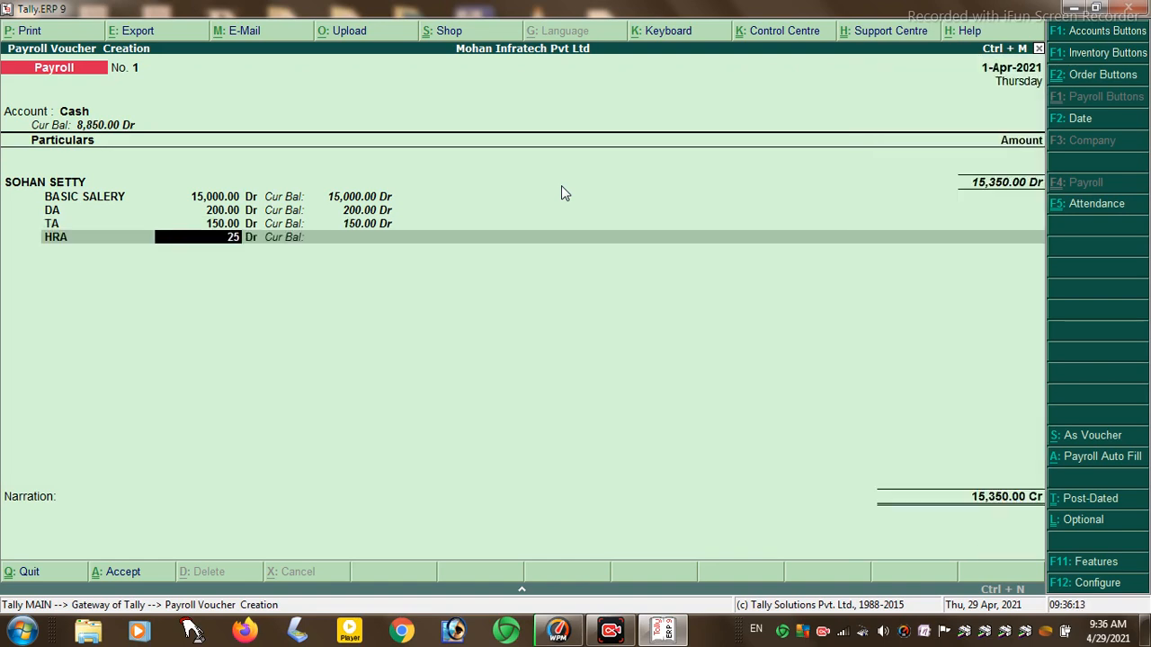
key(Return)
- Add deductions IT 150 and PF 200
key(Return)
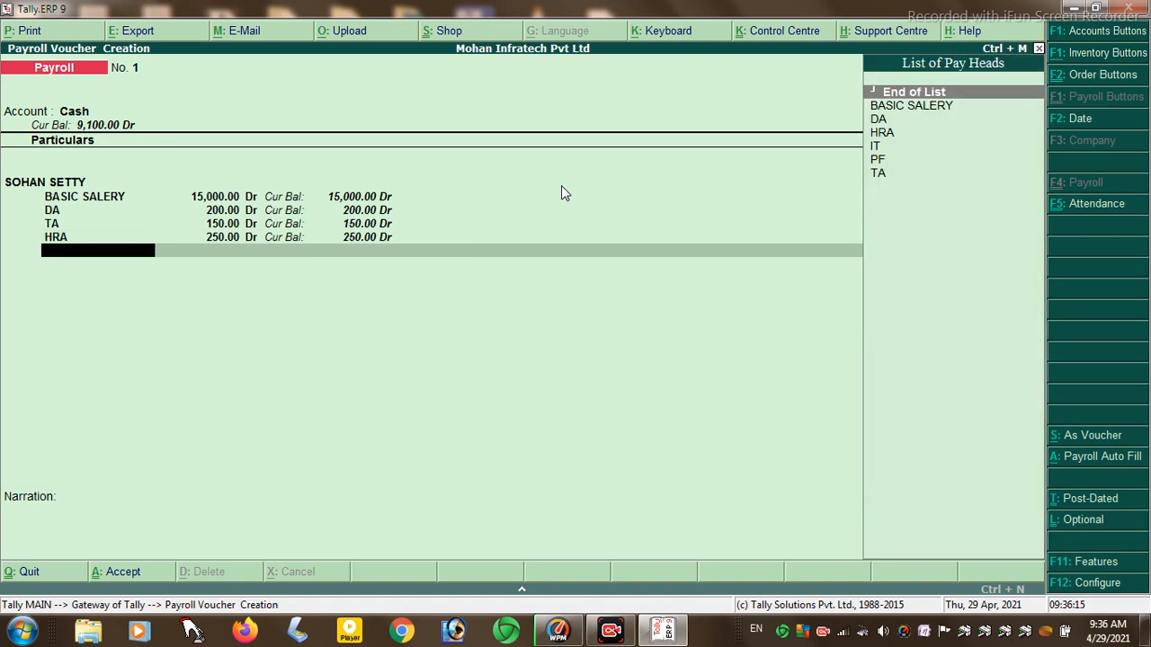
key(Down)
key(Down)
key(Down)
key(Down)
key(Return)
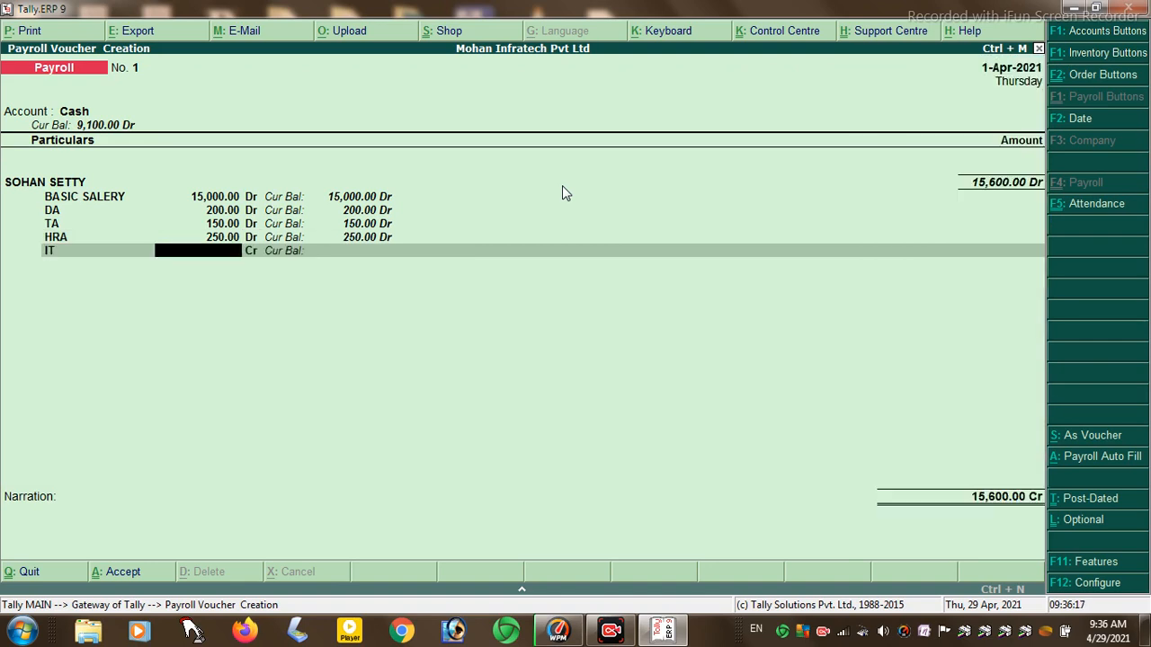
text(150)
key(Return)
key(Return)
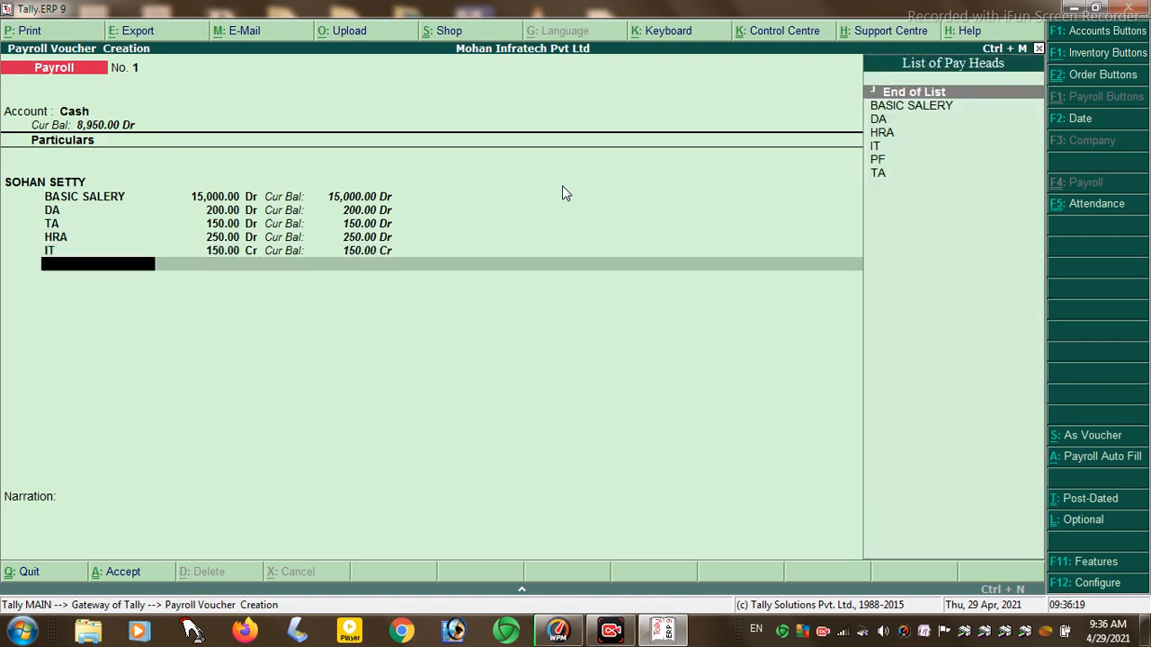
key(Down)
key(Down)
key(Down)
key(Down)
key(Down)
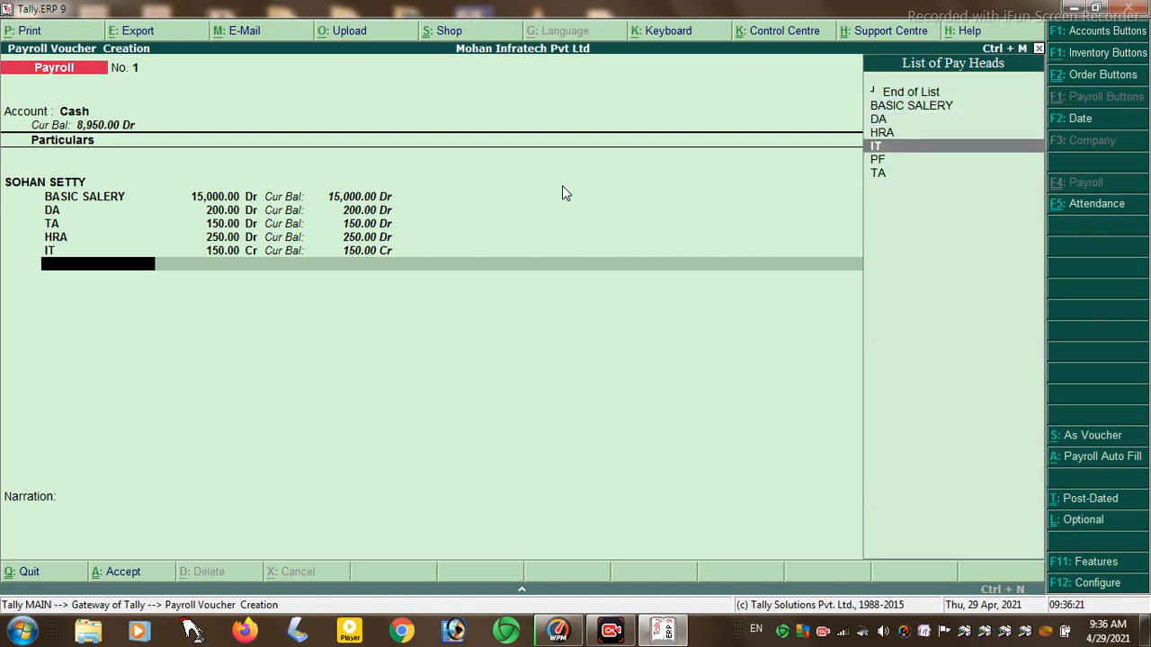
key(Return)
text(200)
key(Return)
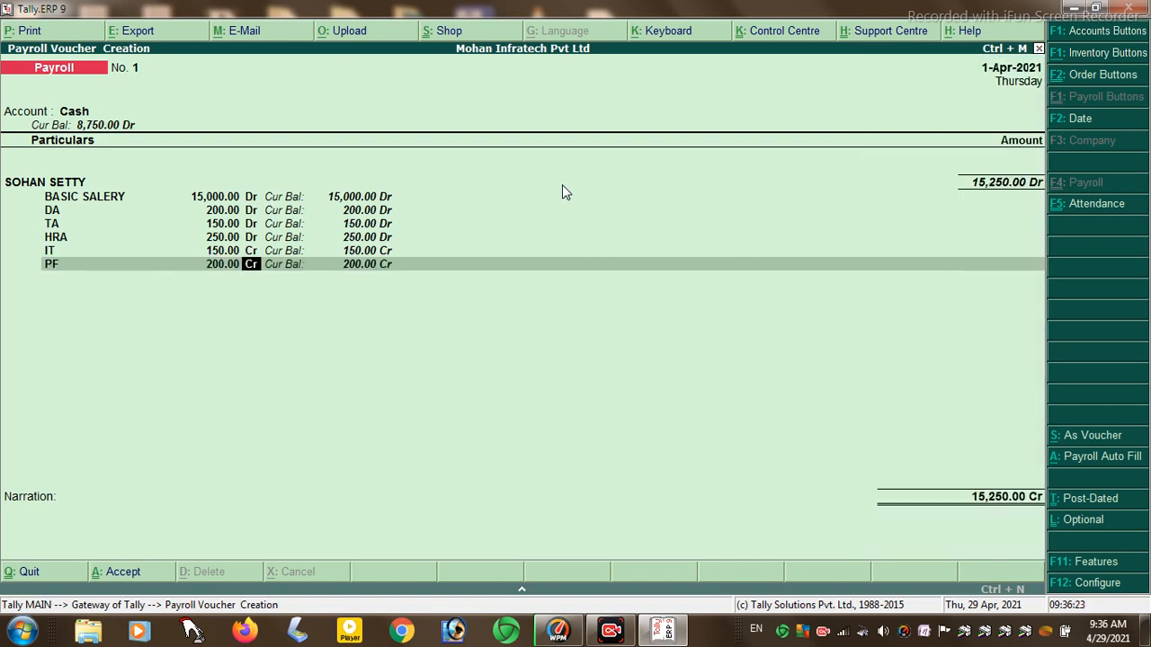
key(Return)
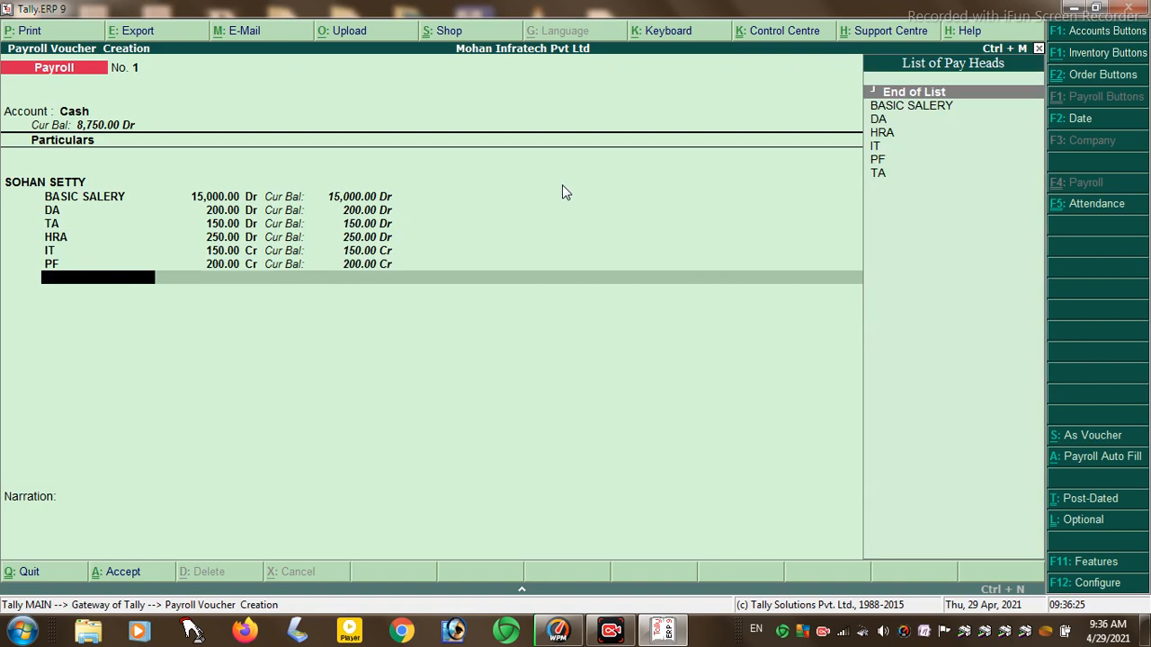
- Skip the narration and save payroll voucher No. 1
key(Return)
key(Return)
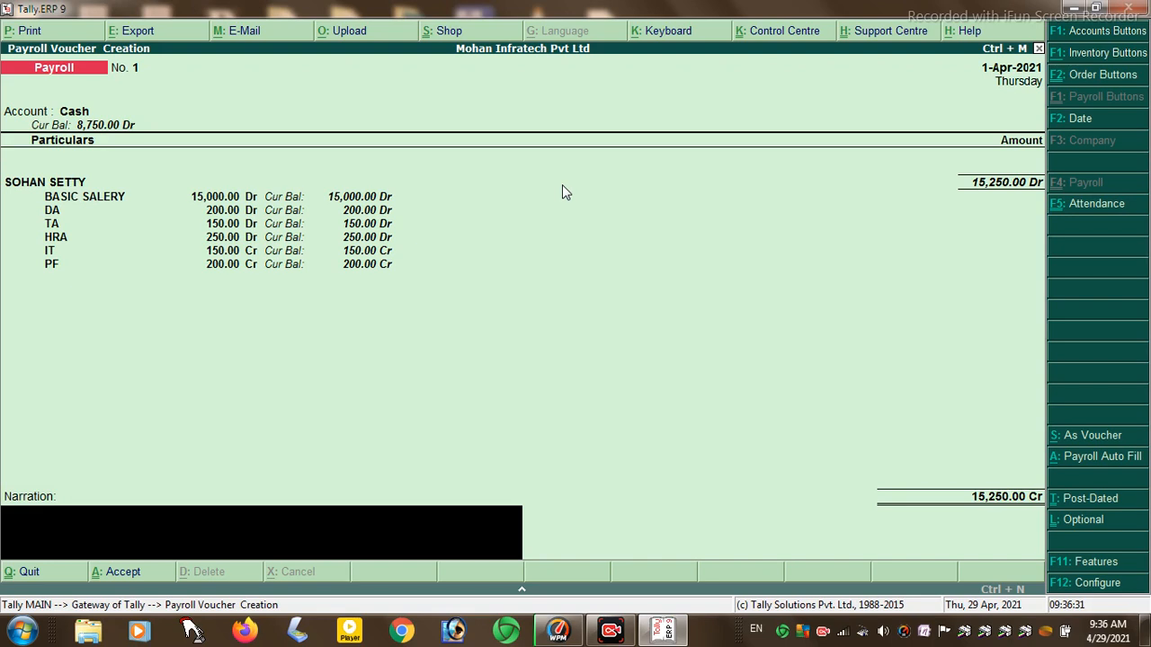
key(Return)
key(y)
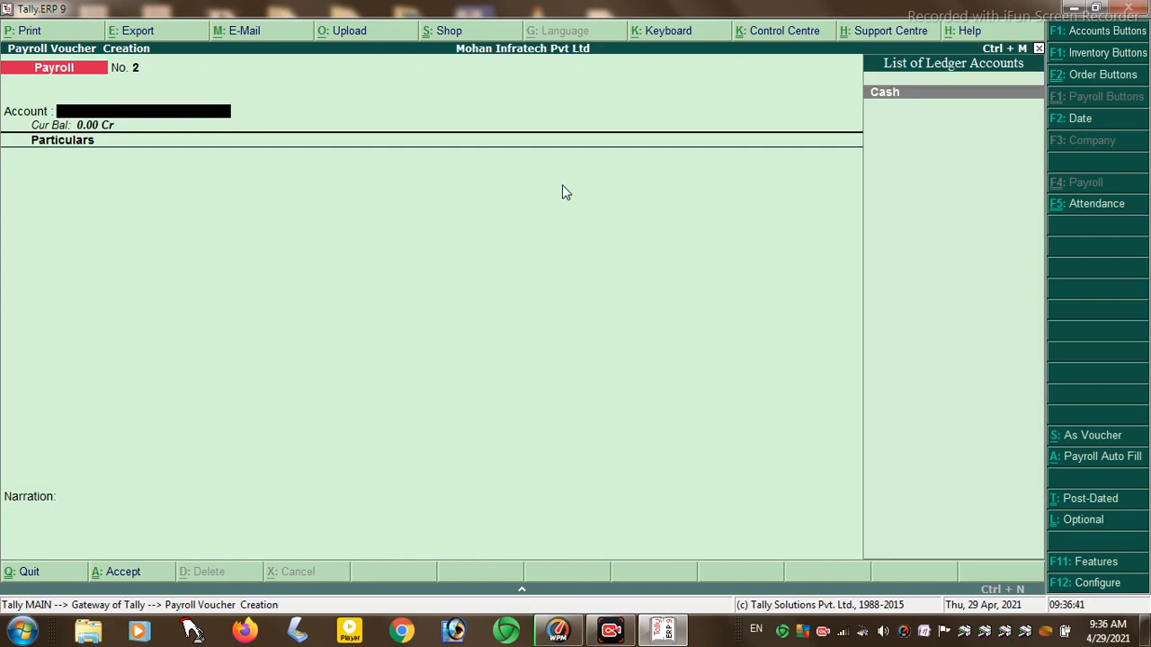
- Set Payroll Auto Fill to the Salary process with To date 30-4-2021
click(1096, 458)
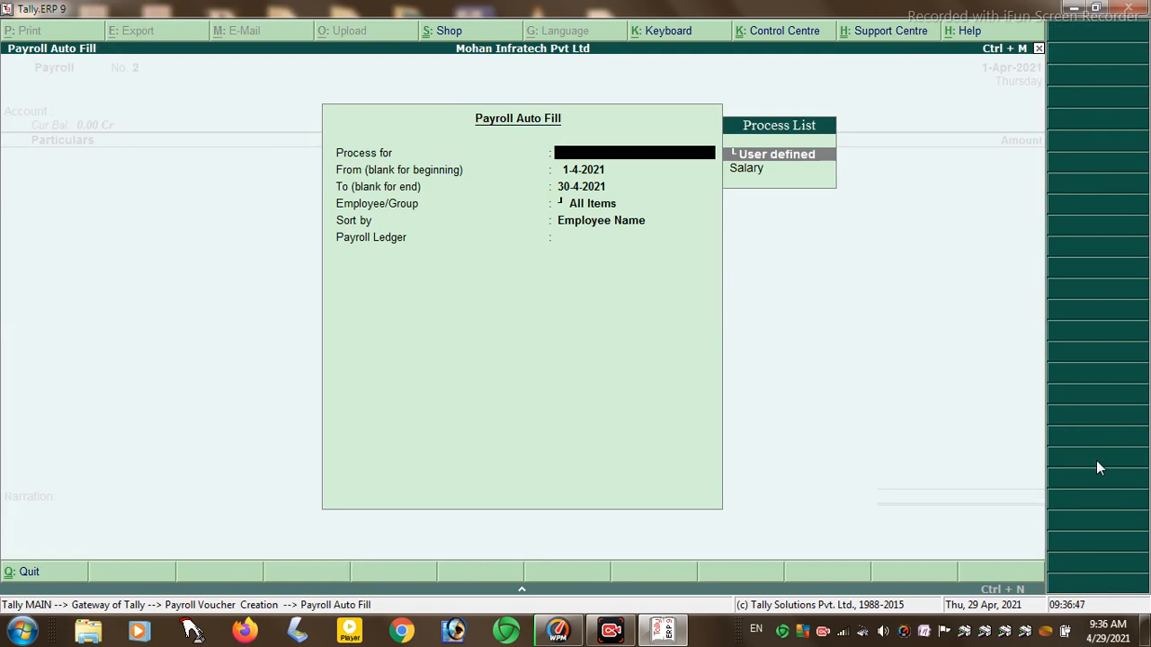
key(Down)
key(Return)
key(Return)
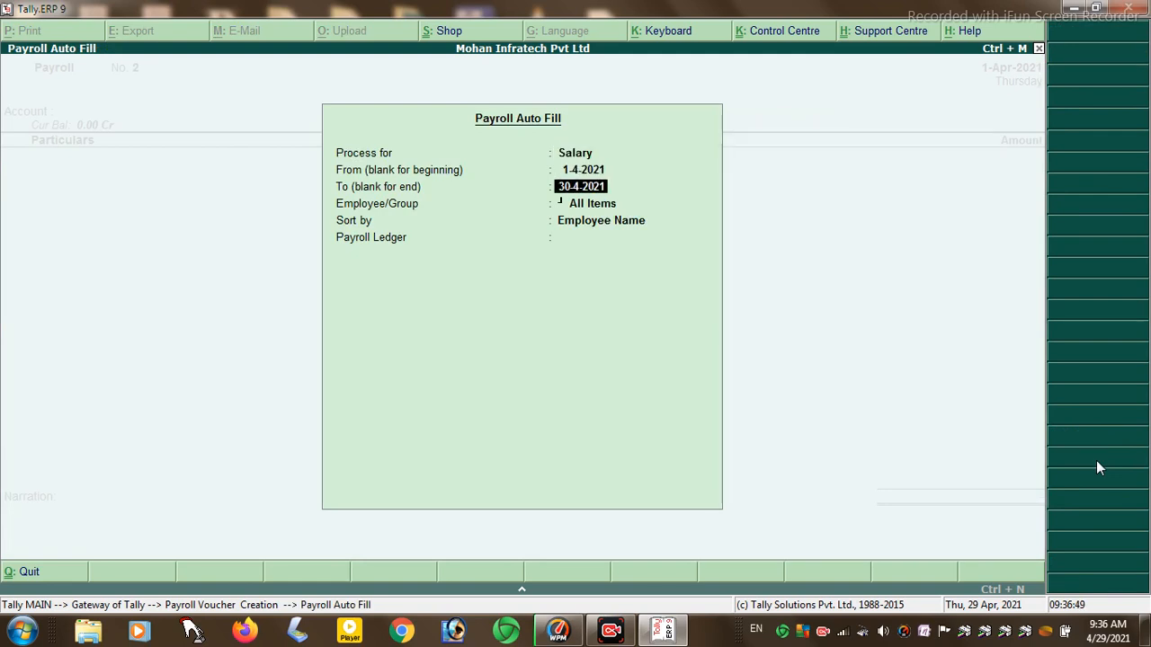
key(BackSpace)
key(BackSpace)
key(BackSpace)
key(BackSpace)
key(BackSpace)
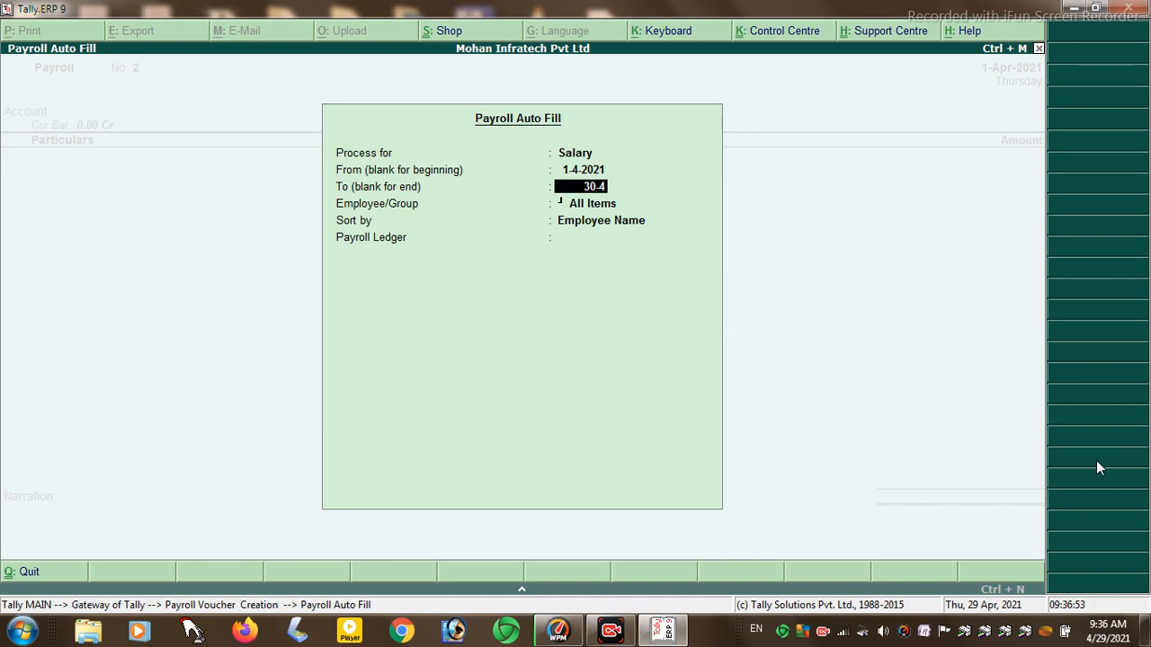
text(-2020)
key(BackSpace)
key(BackSpace)
key(BackSpace)
key(BackSpace)
key(BackSpace)
key(BackSpace)
key(BackSpace)
key(BackSpace)
key(BackSpace)
text(2222)
key(BackSpace)
key(BackSpace)
key(BackSpace)
key(BackSpace)
text(30-4-2021)
- Accept the auto fill, then quit voucher entry back to the Gateway of Tally
key(Escape)
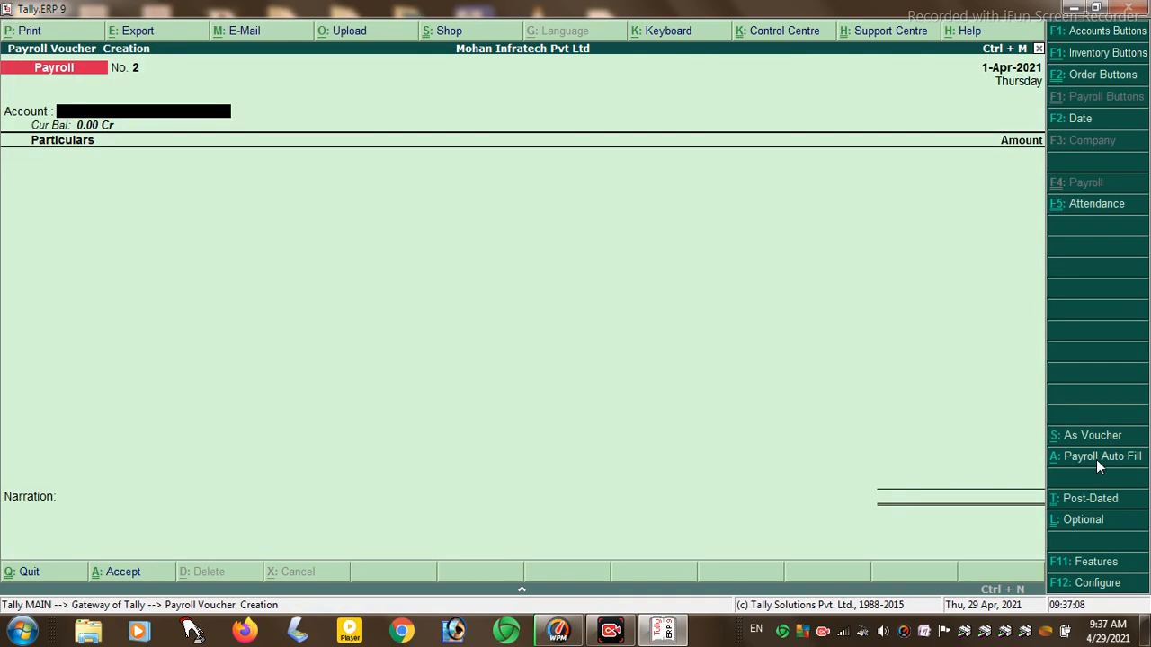
key(Escape)
key(Return)
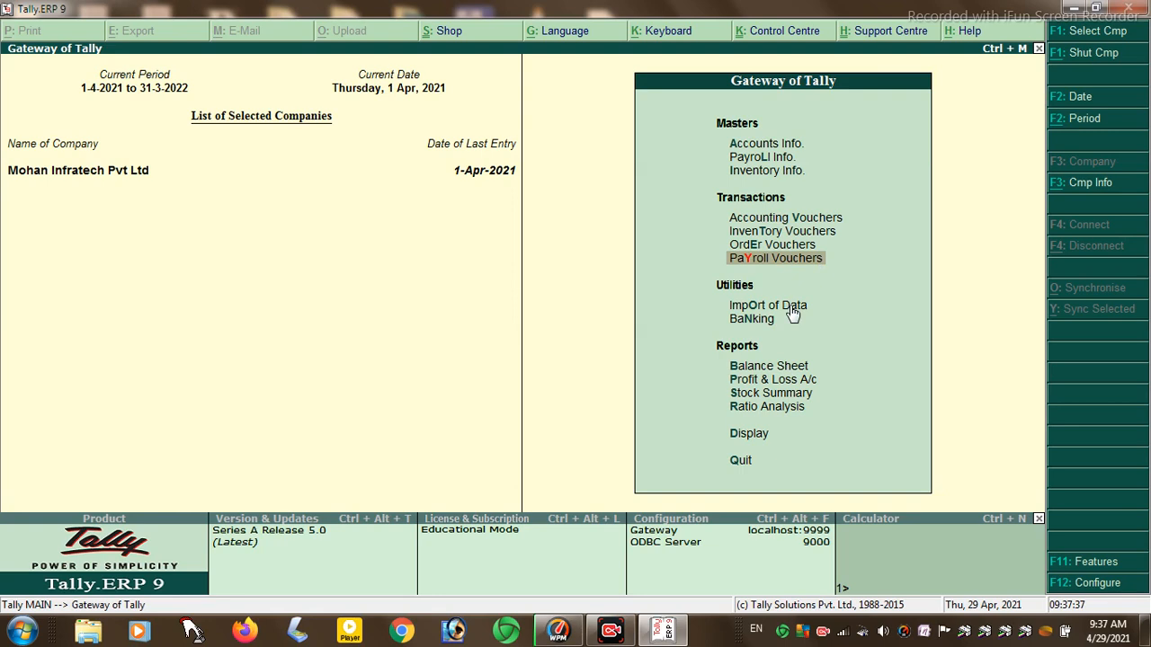
click(791, 307)
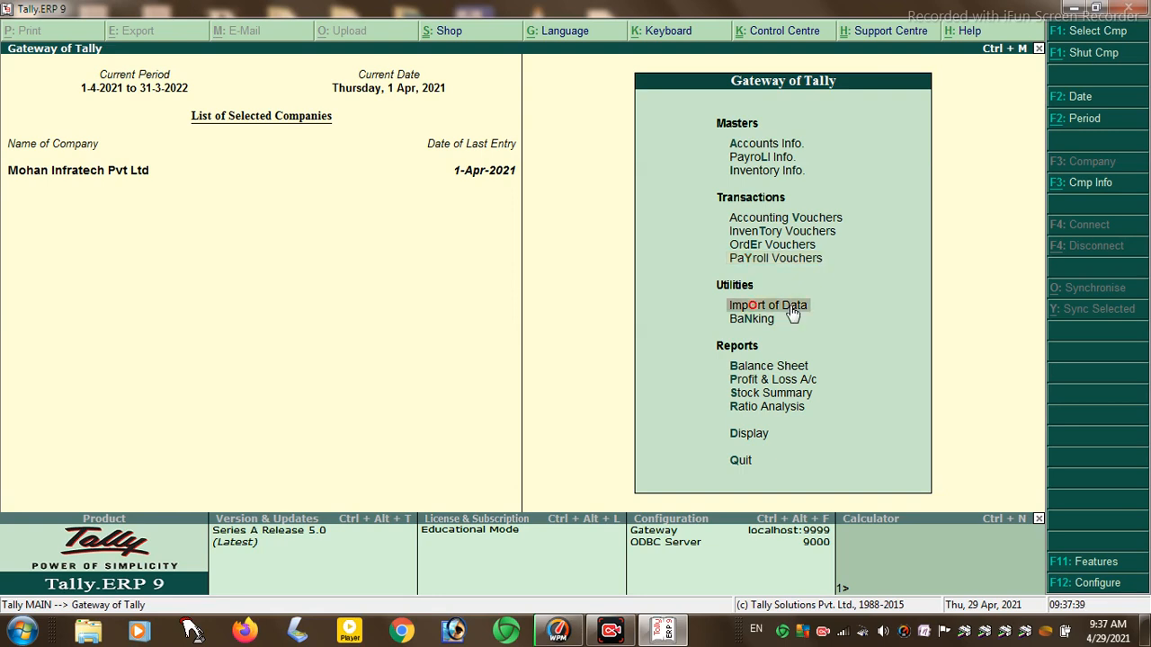
click(791, 310)
key(Return)
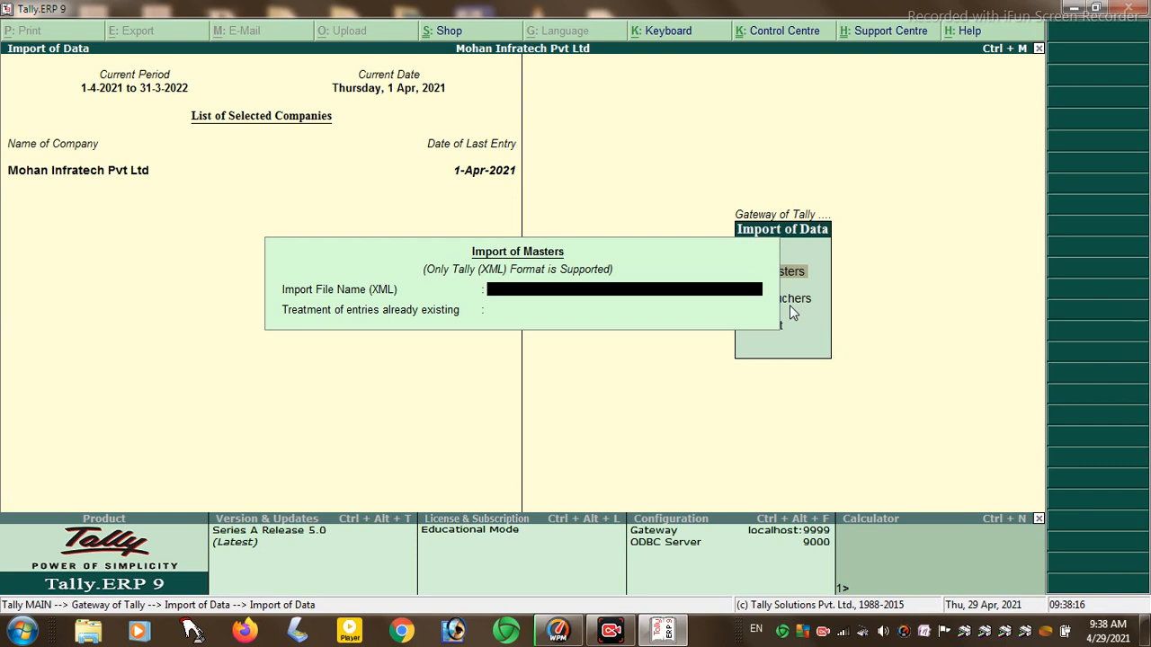
key(Return)
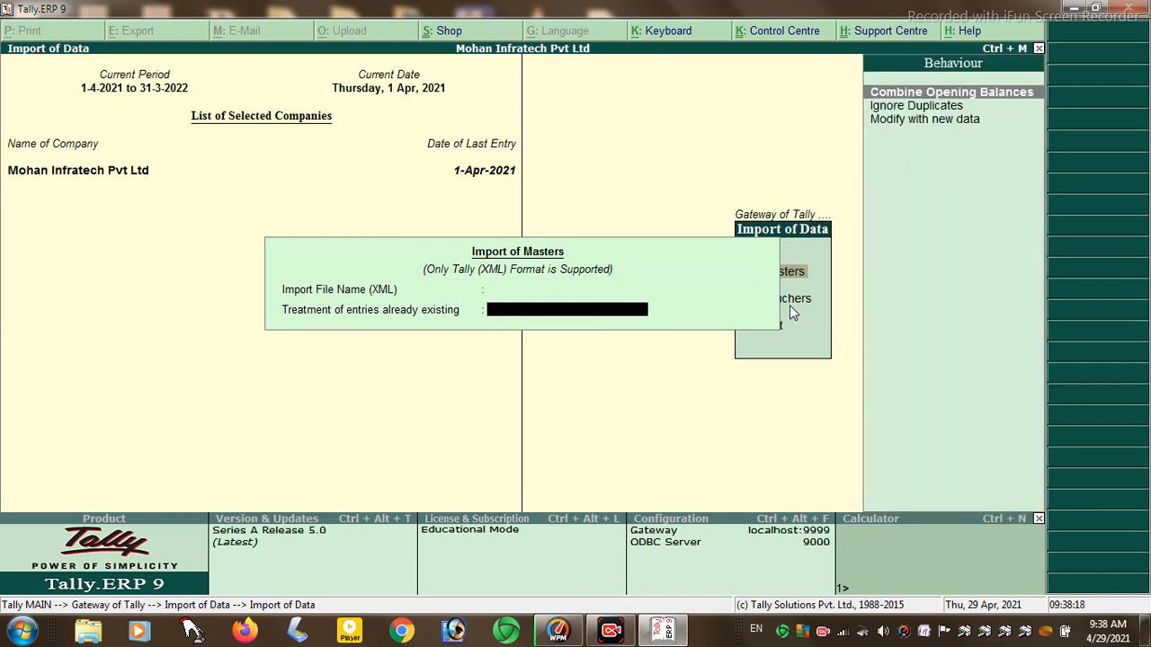
key(Return)
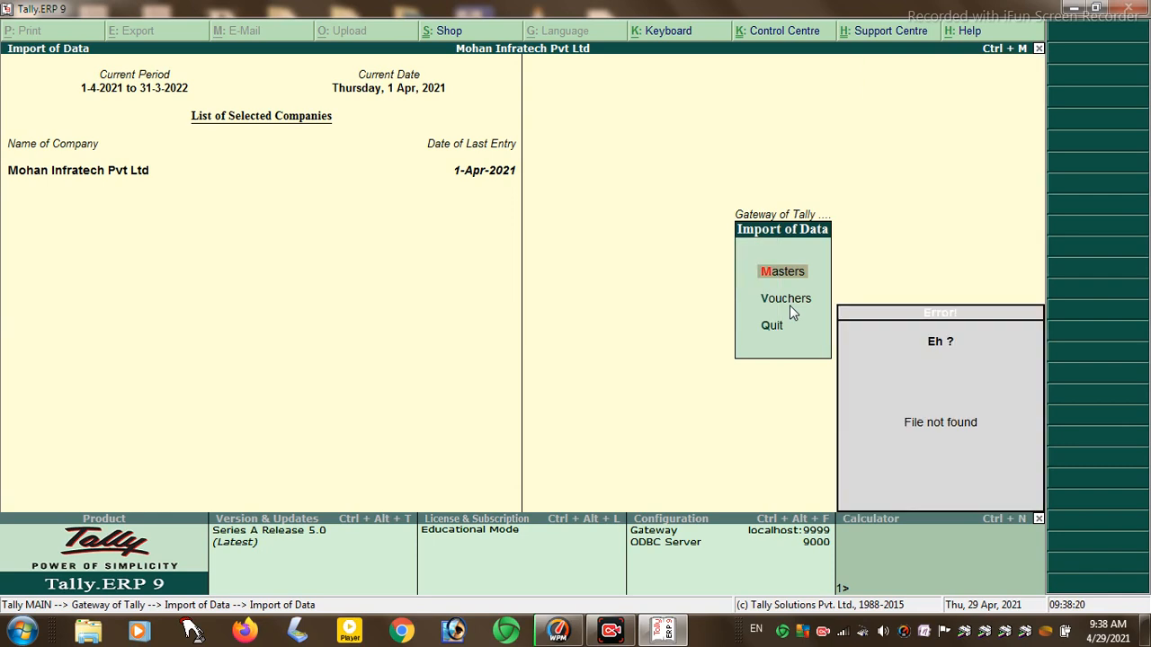
key(Escape)
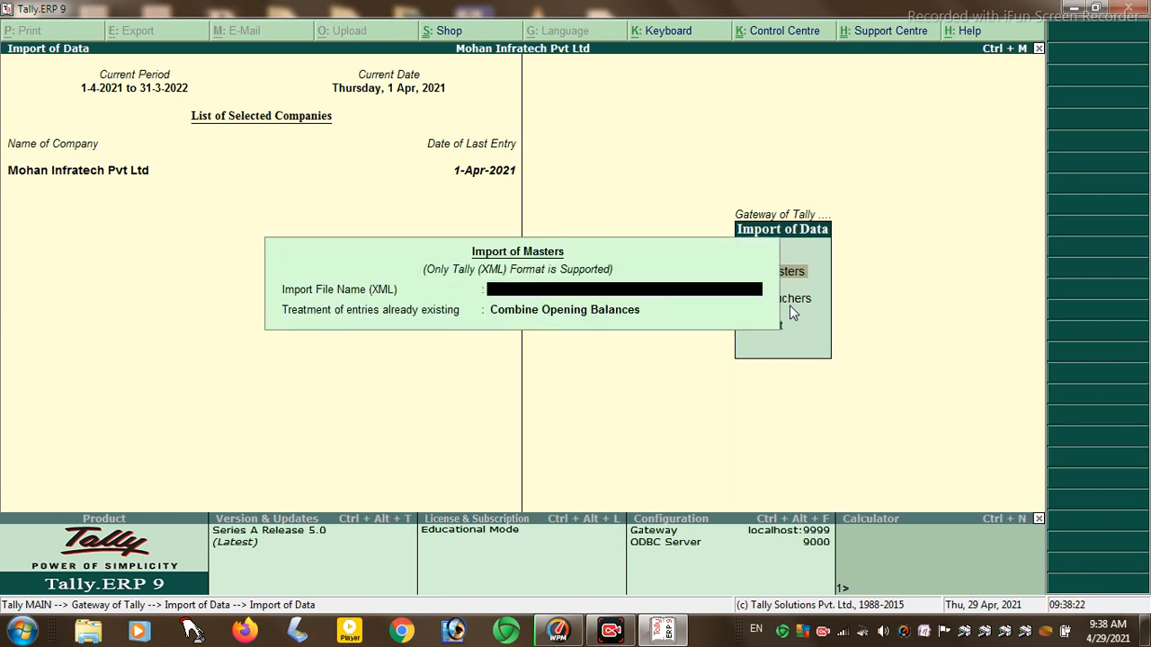
key(Escape)
key(Escape)
key(Down)
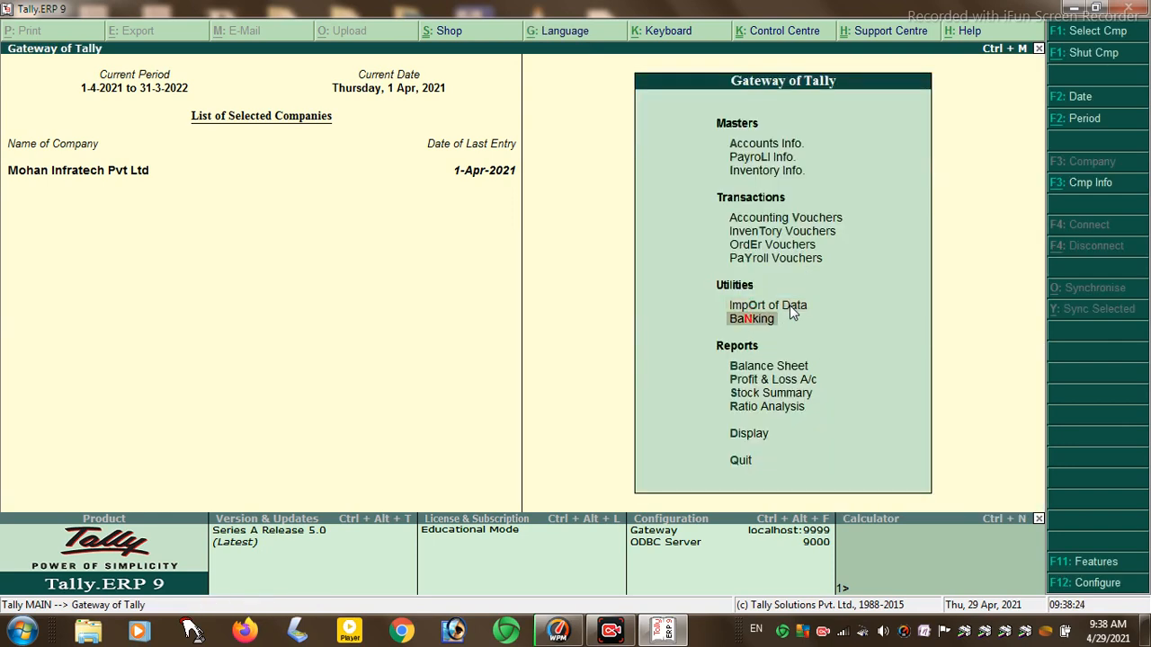
- Browse and close Cheque Printing, Cheque Register and Deposit Slip, returning to the main menu
key(Return)
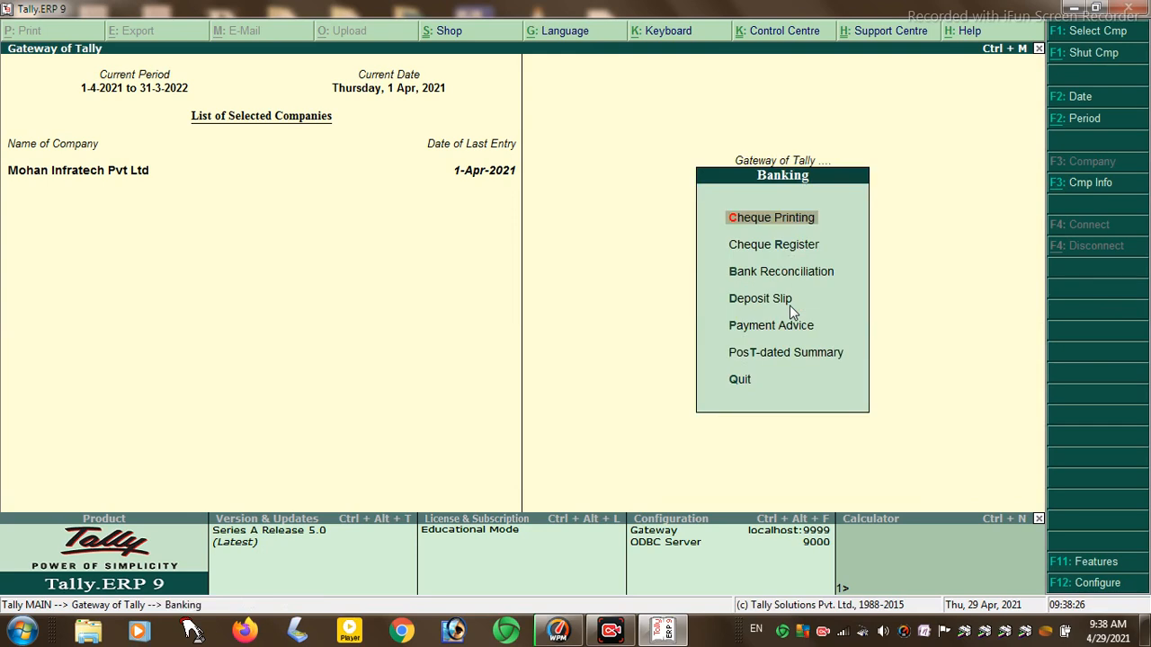
key(Return)
key(Return)
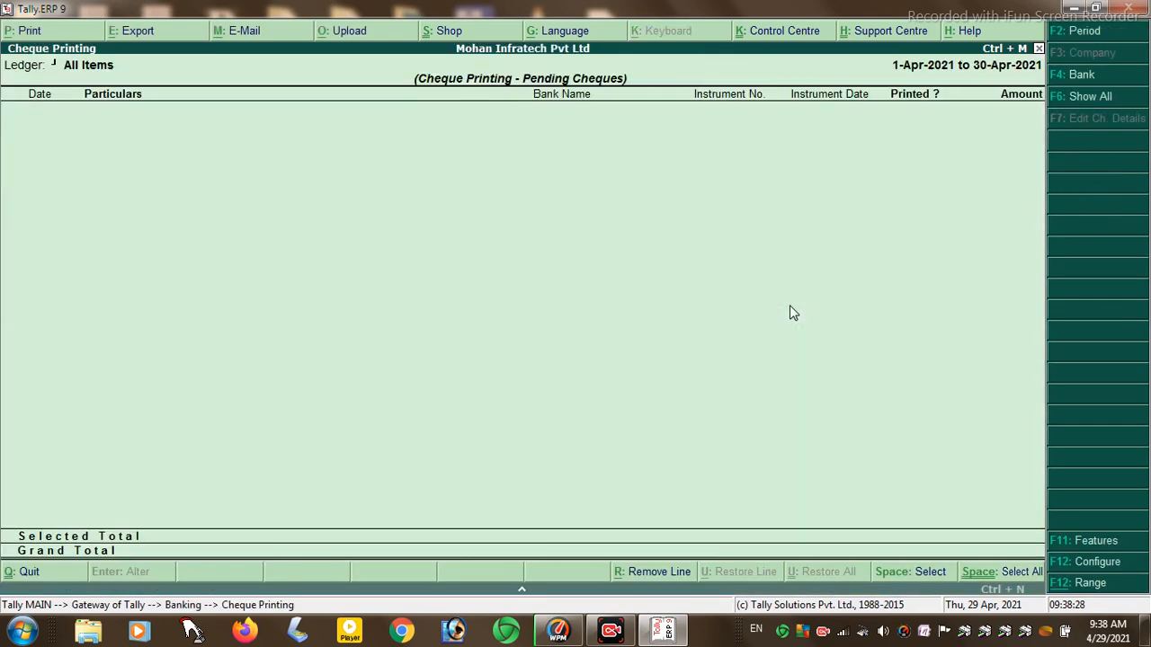
key(Escape)
key(Escape)
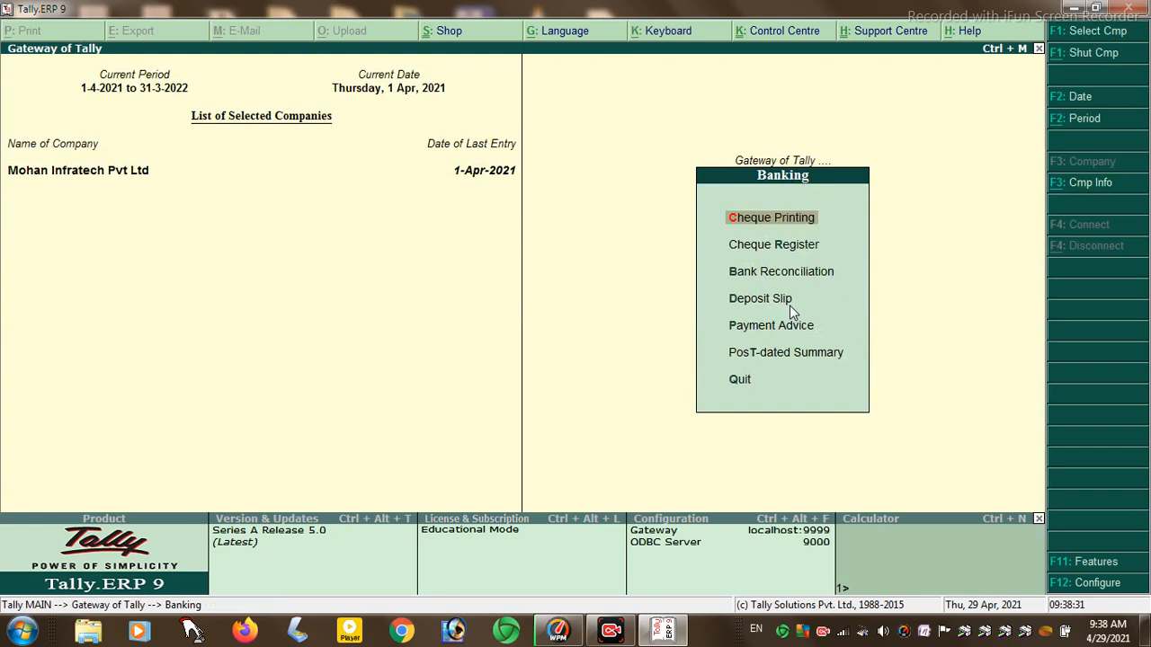
key(Down)
key(Return)
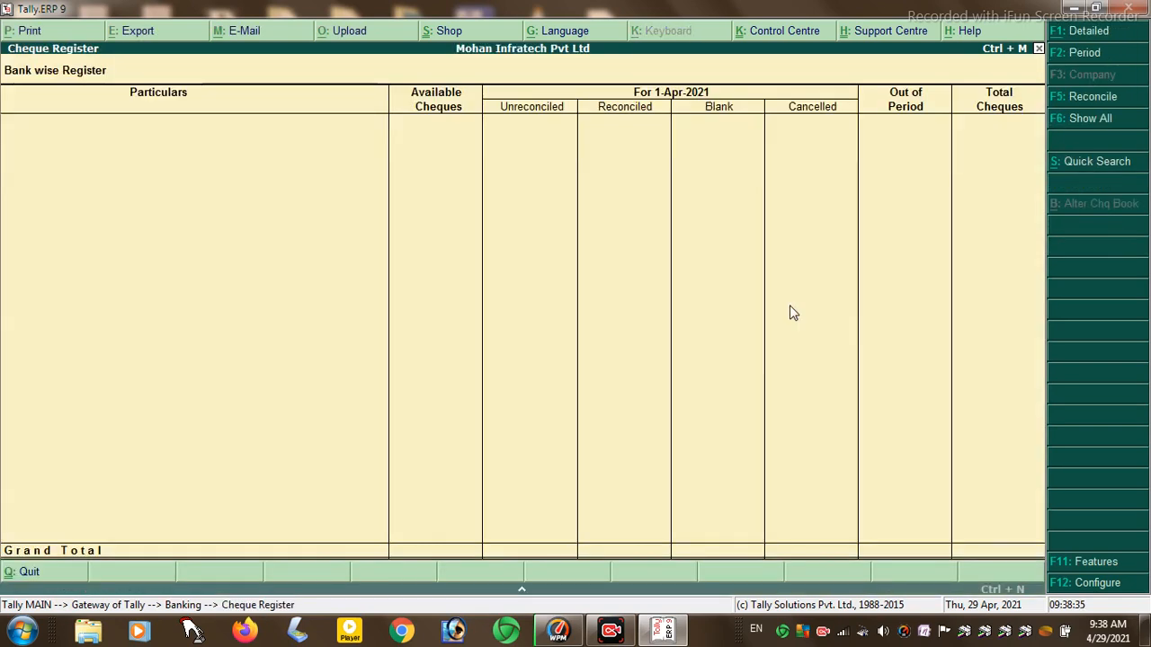
key(Escape)
key(Down)
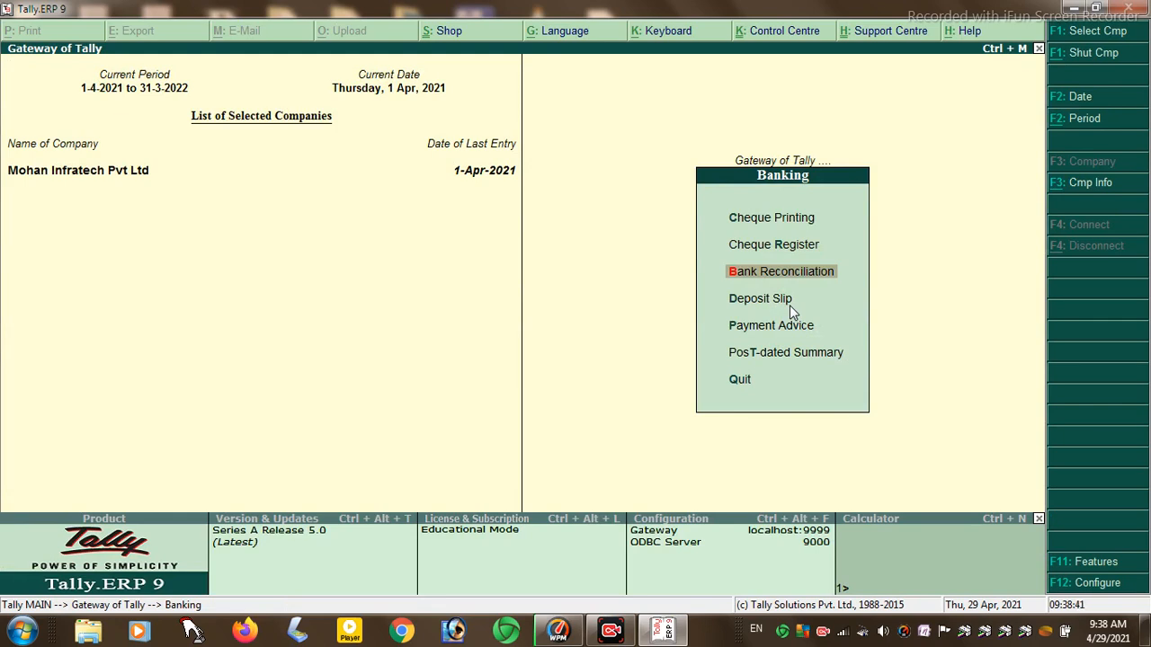
click(791, 309)
click(791, 308)
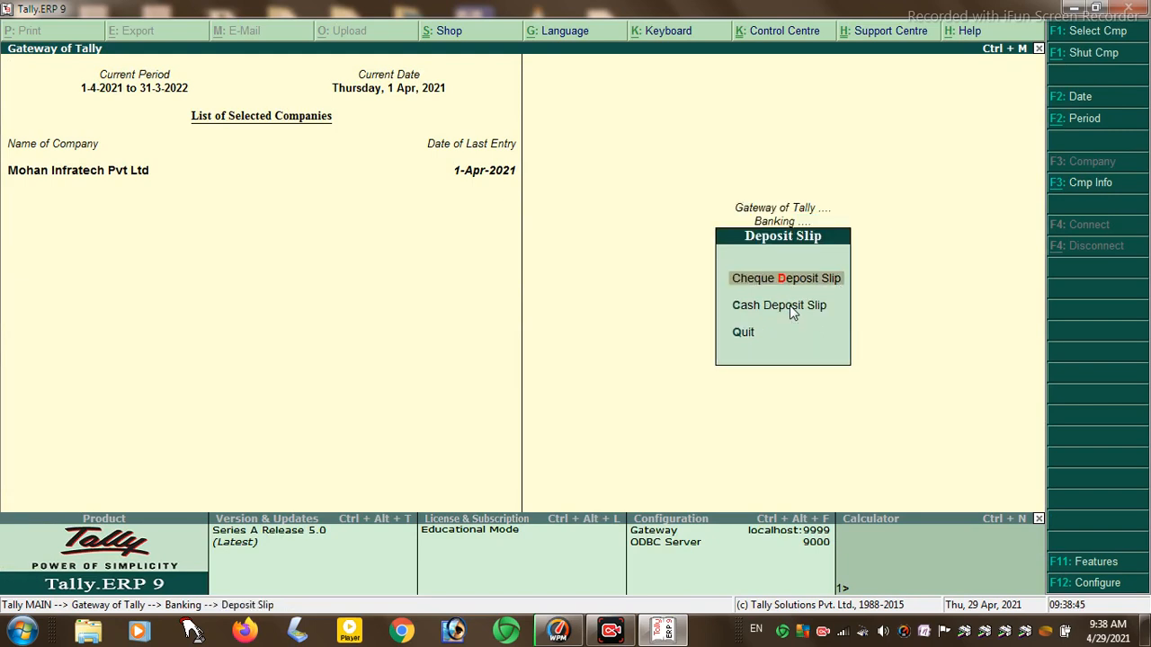
key(Escape)
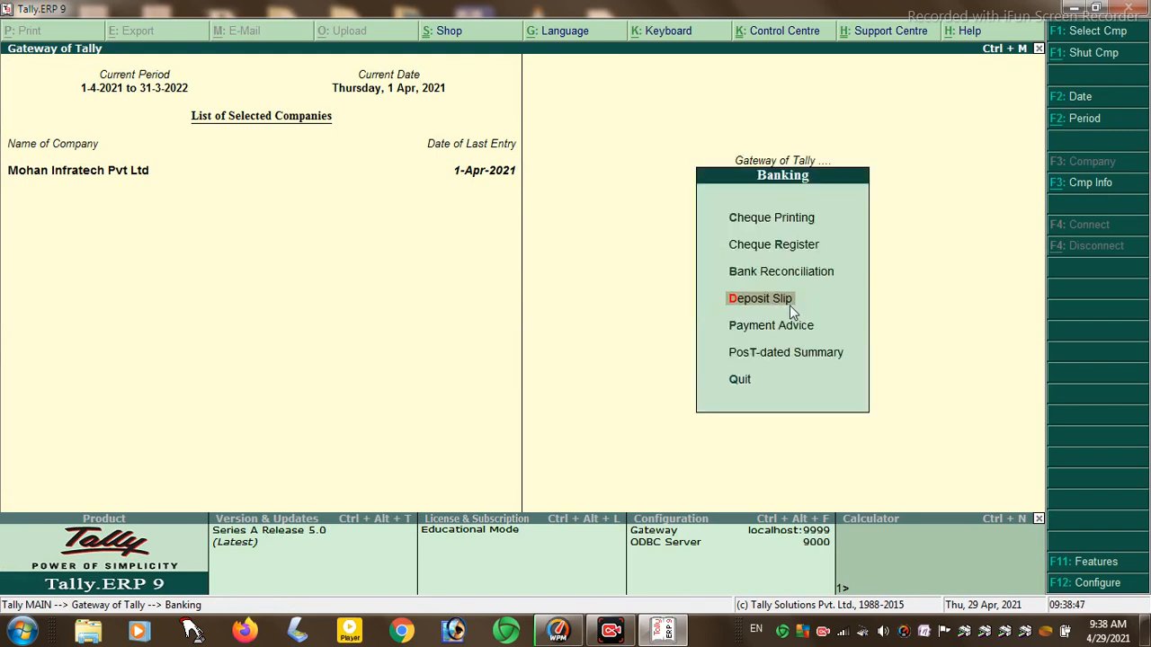
key(Escape)
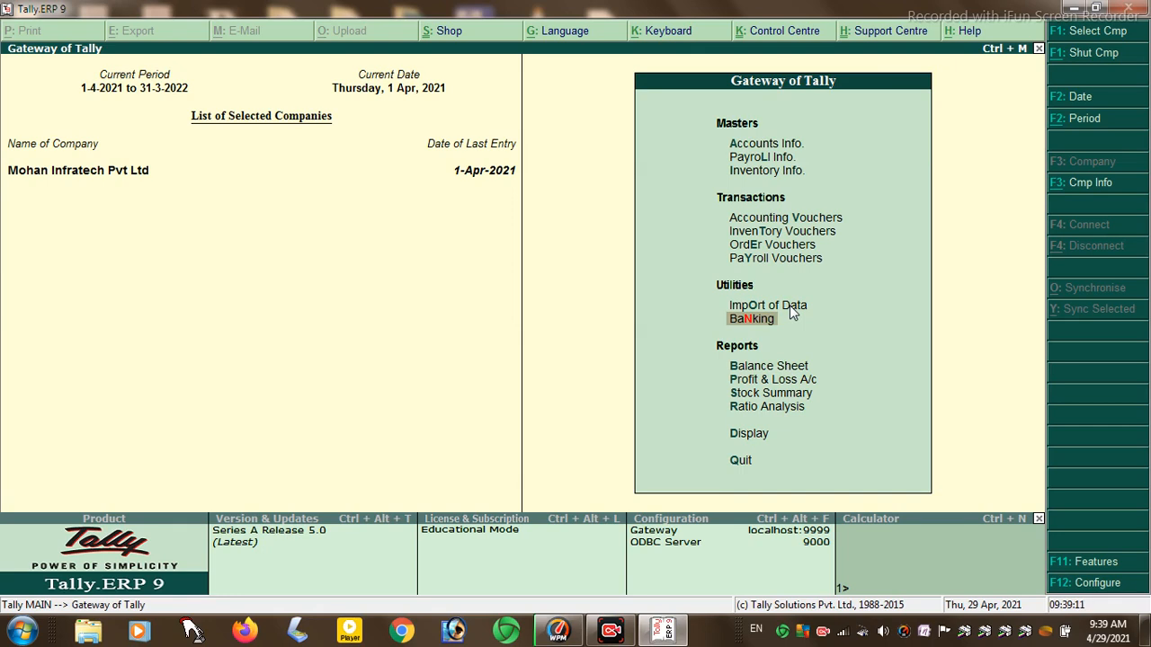
- Open the Balance Sheet as at 1-Apr-2021
key(Down)
key(Down)
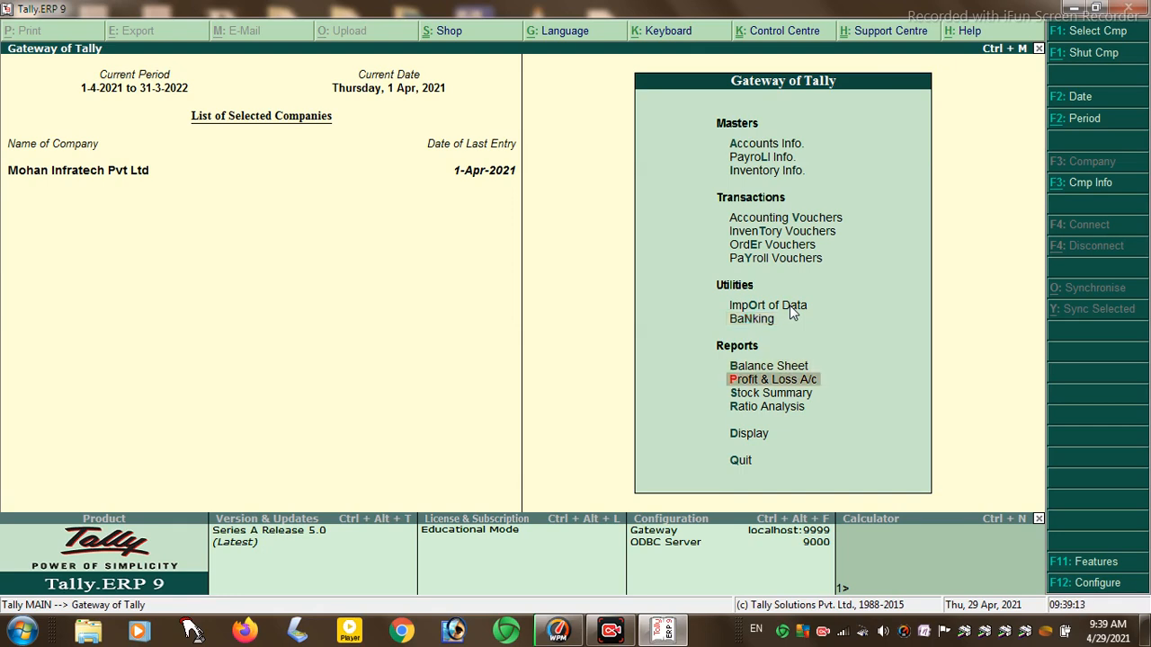
key(Up)
key(Return)
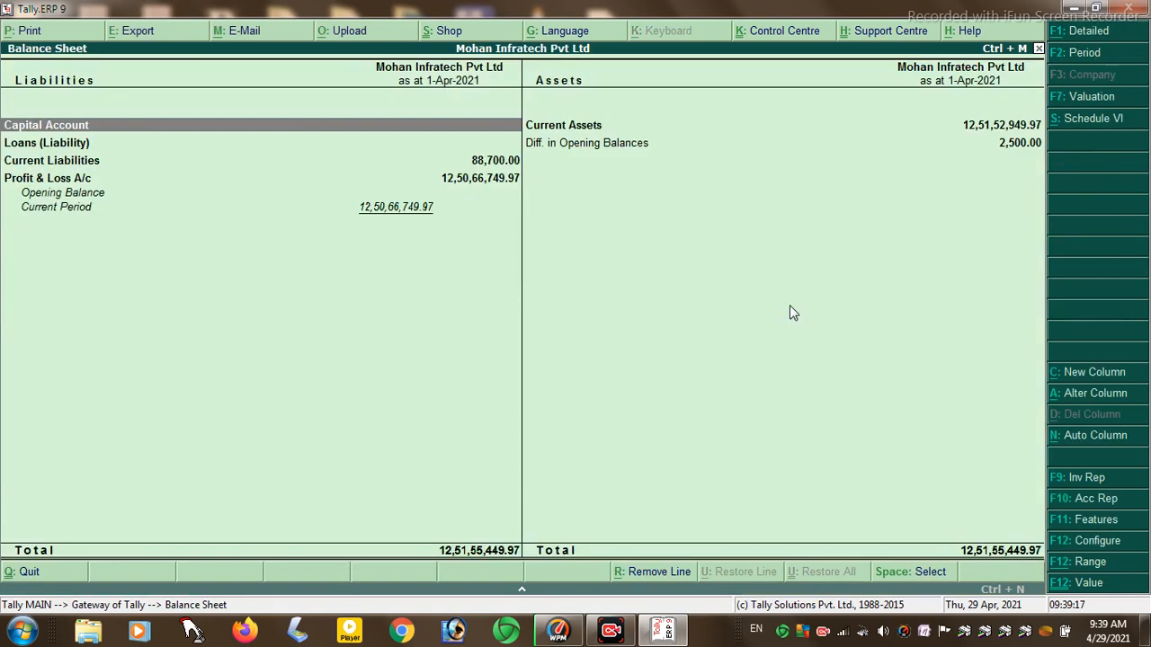
key(Return)
key(Escape)
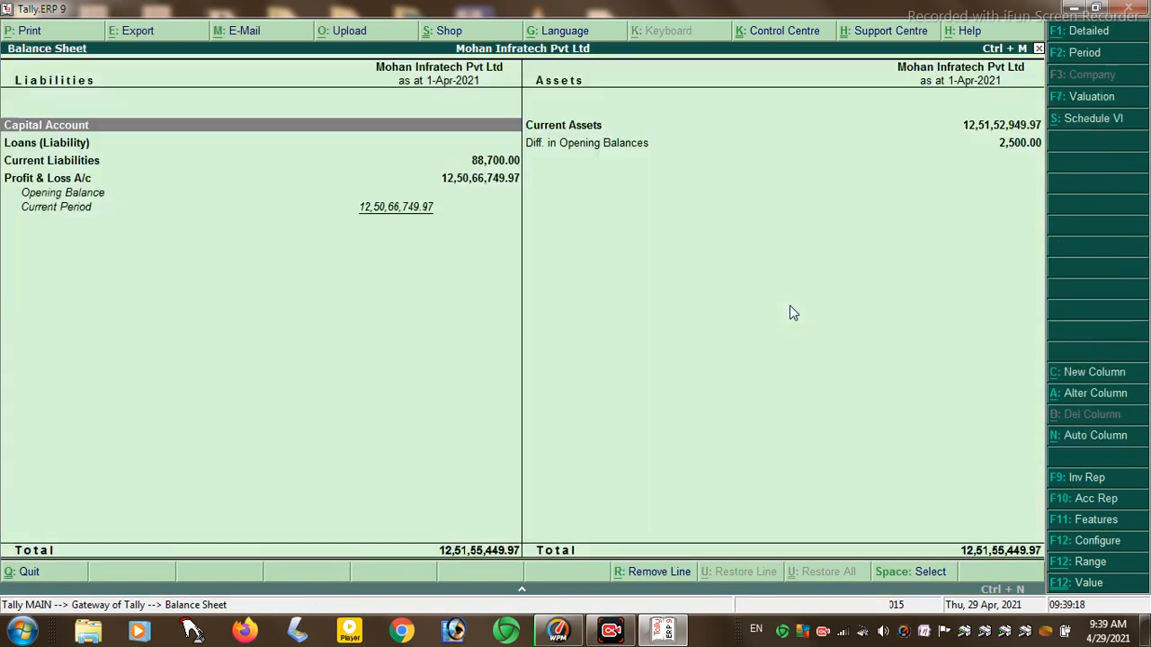
key(Down)
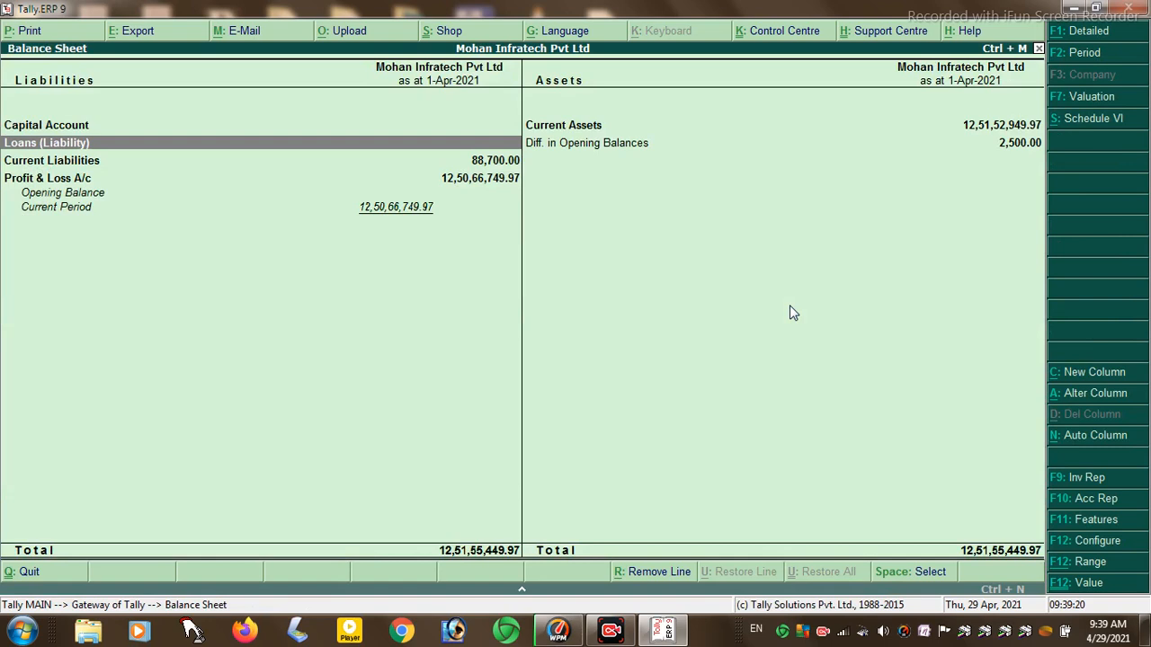
key(Down)
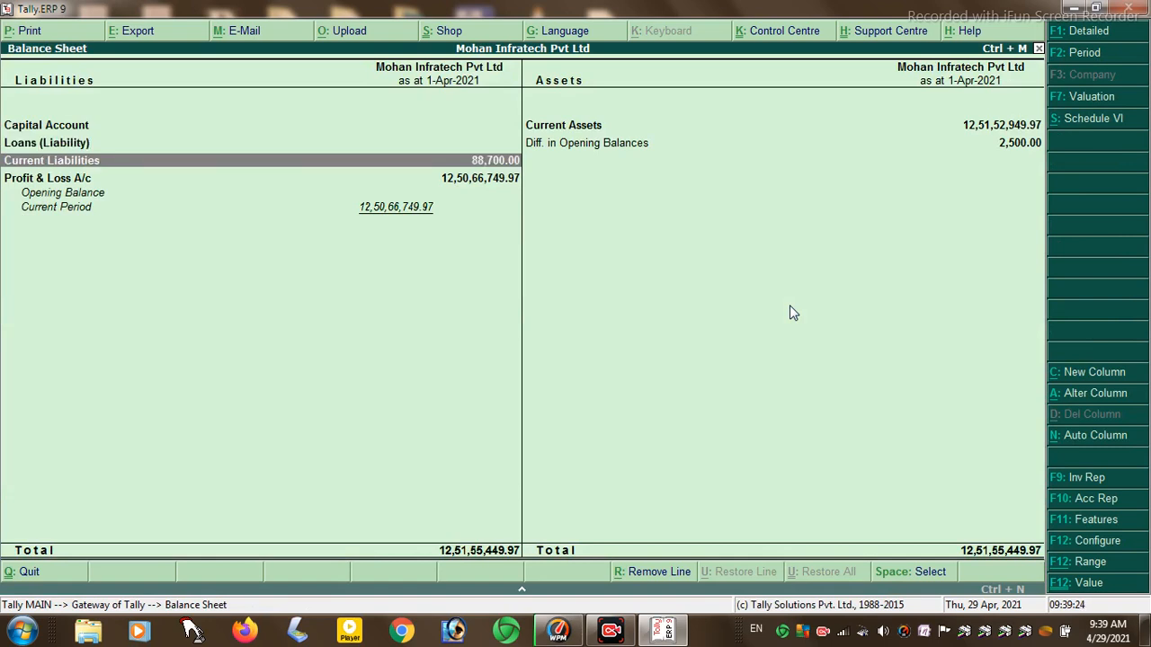
key(Return)
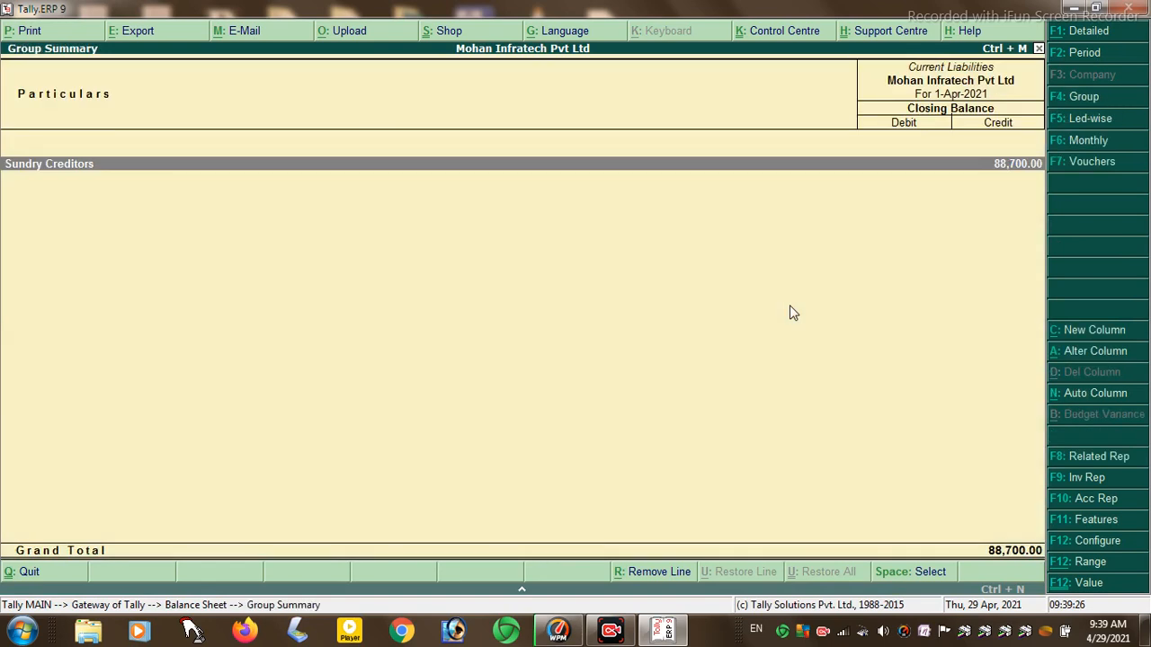
key(Return)
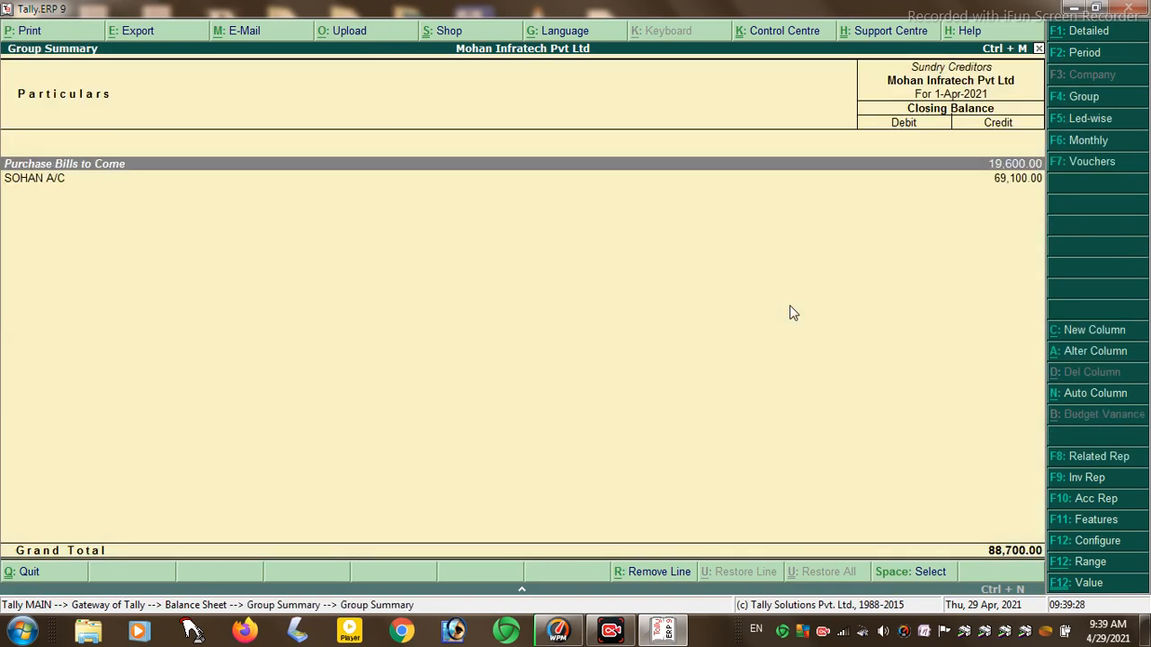
key(Return)
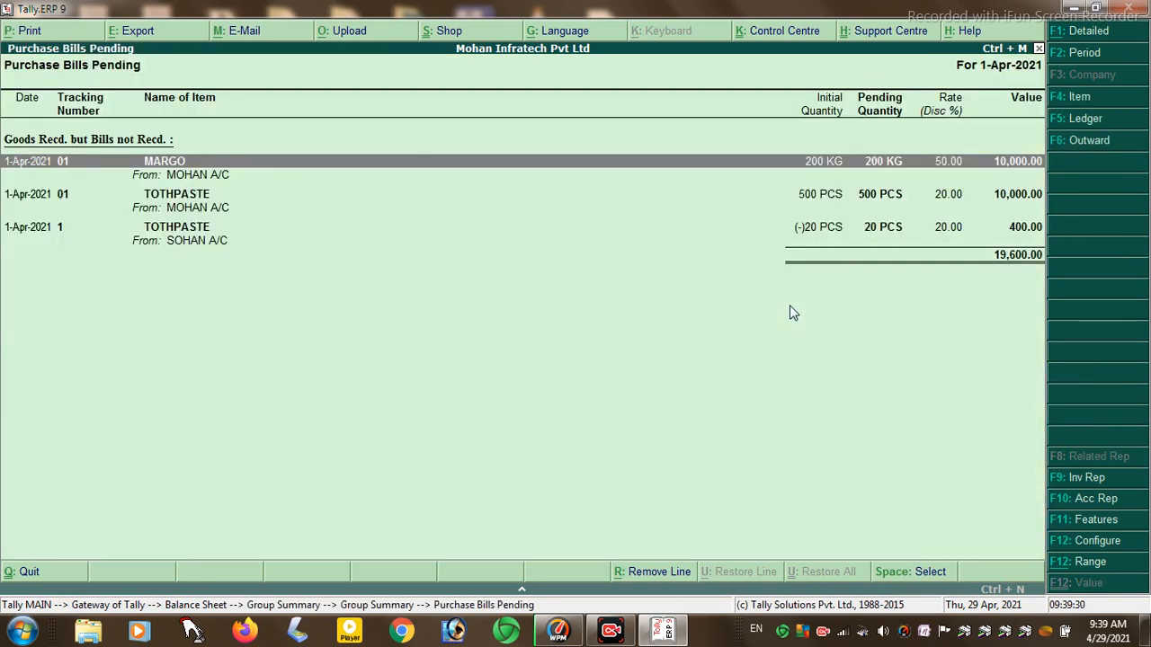
key(shift+Return)
key(shift+Return)
key(shift+Return)
key(Escape)
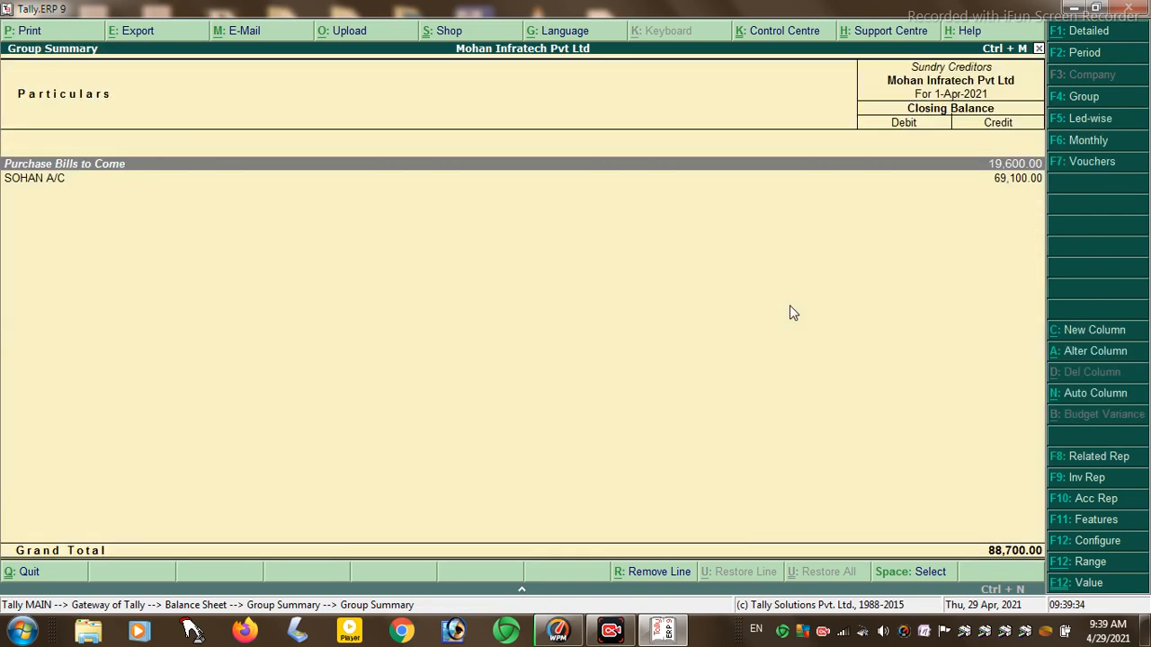
key(Down)
key(Return)
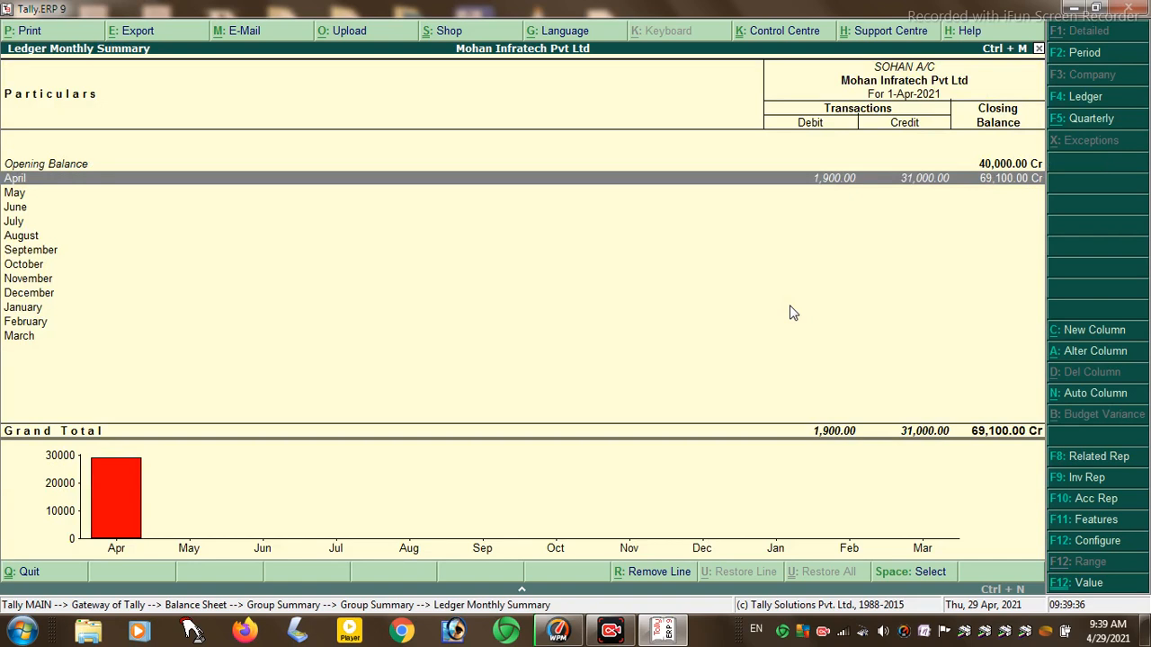
key(Return)
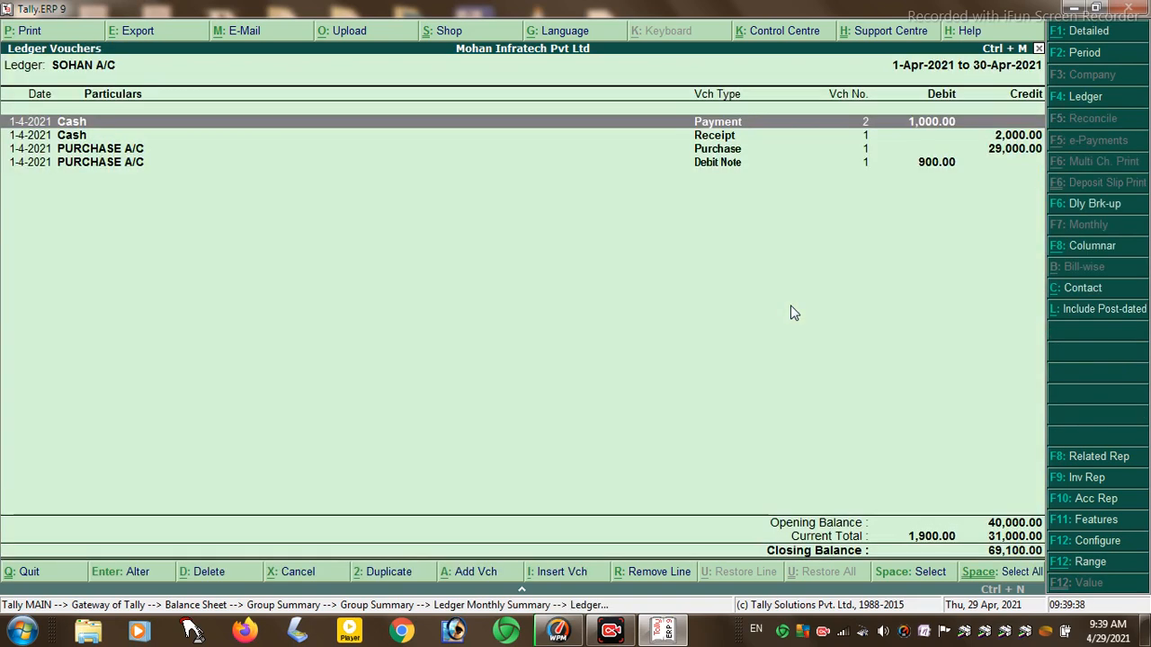
key(Return)
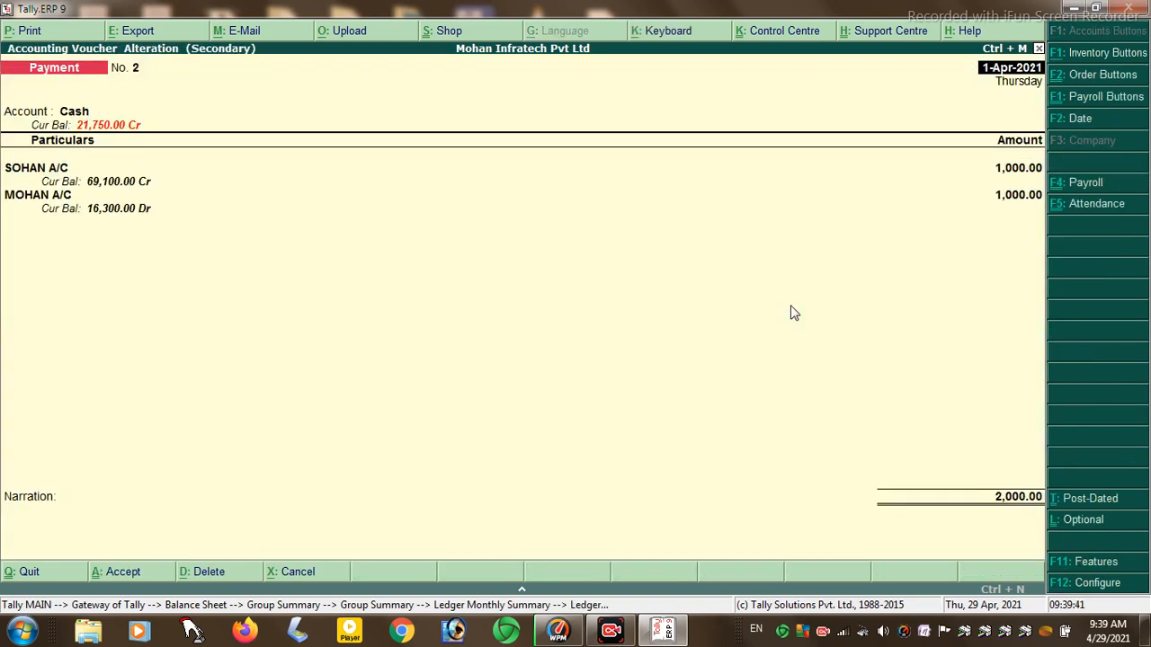
key(Escape)
key(Return)
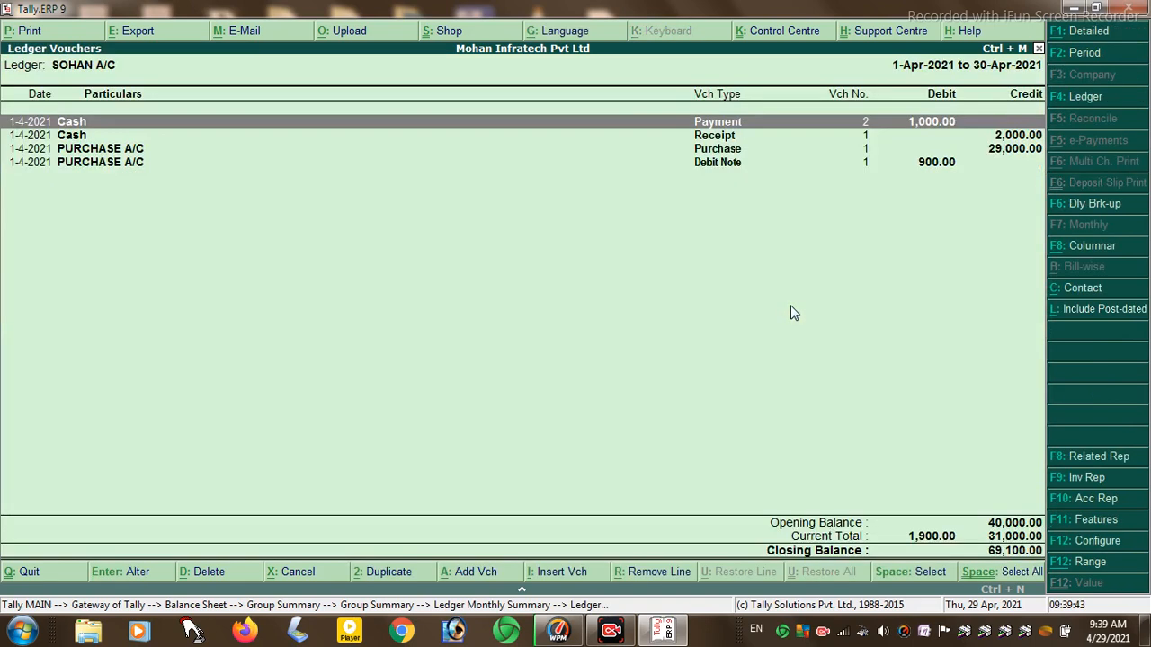
key(Escape)
key(Escape)
key(Escape)
key(Escape)
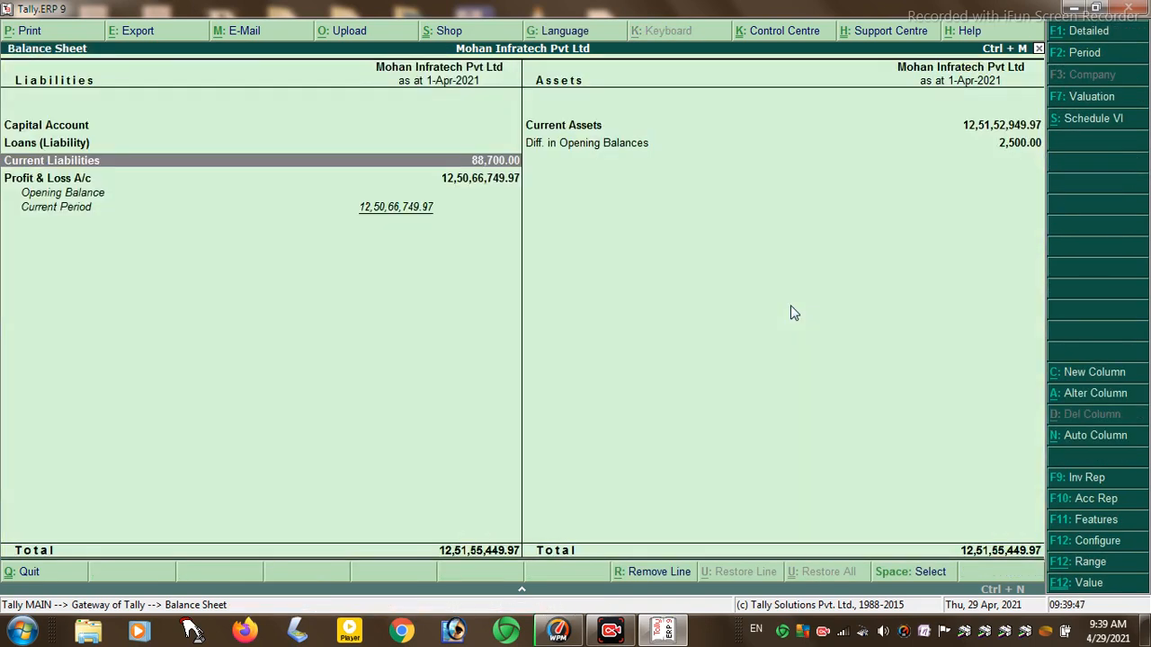
key(Down)
- Drill from Profit & Loss Opening Stock into MARGO's monthly summary and May and July vouchers
key(Return)
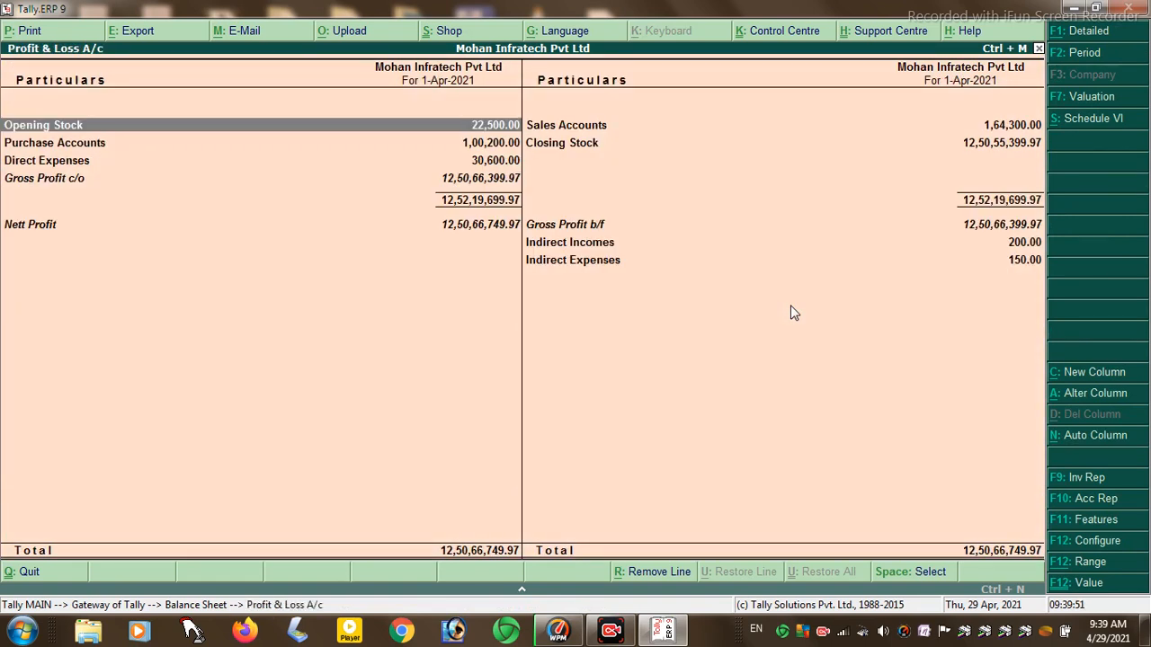
key(Return)
key(Return)
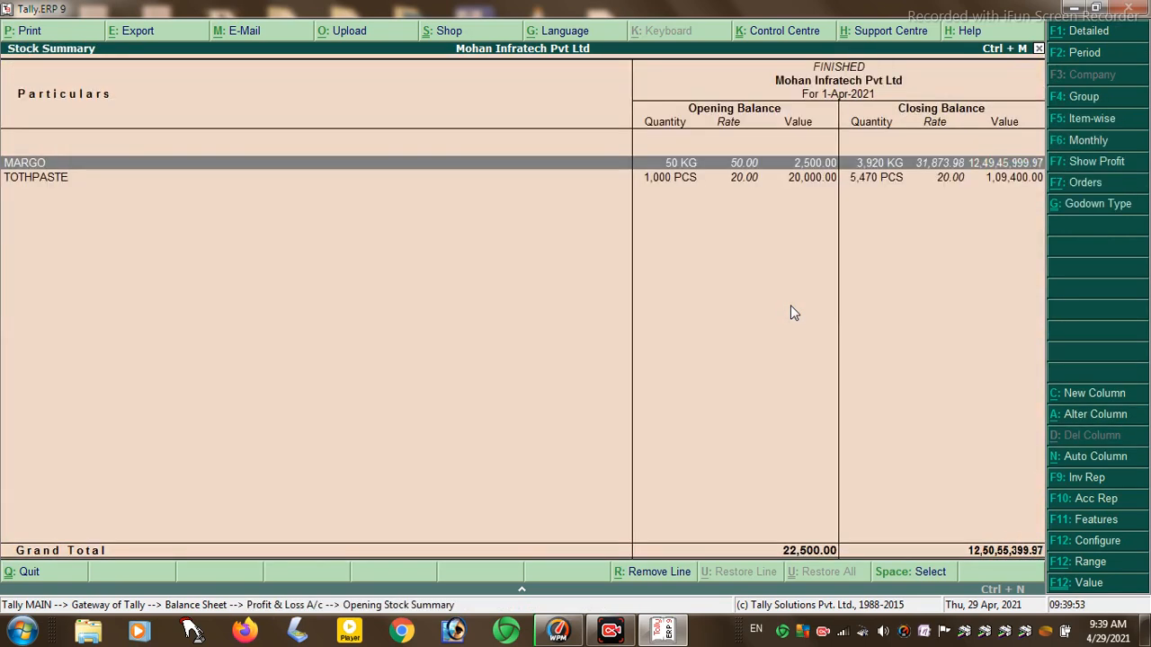
key(Return)
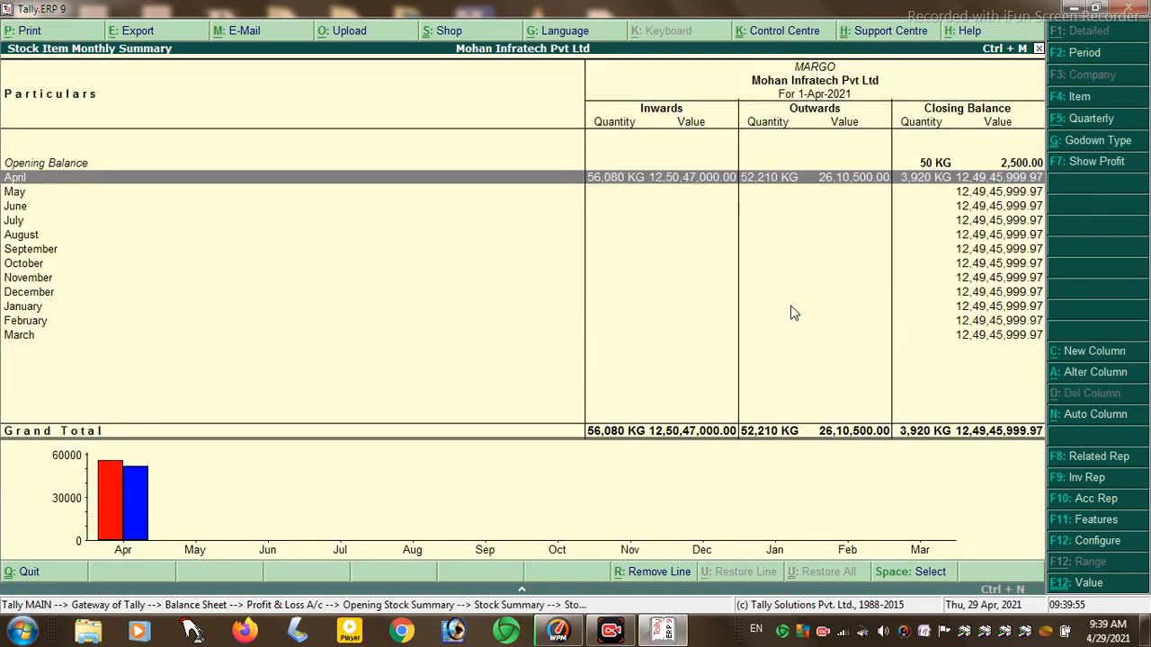
key(Down)
key(Return)
key(Escape)
key(Down)
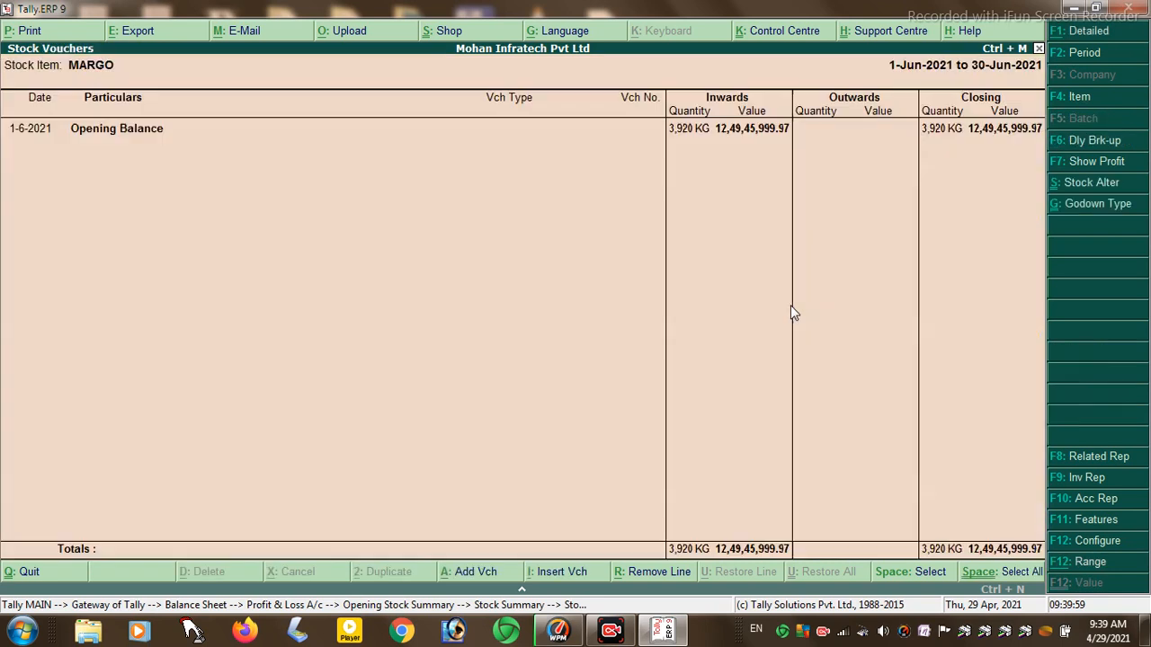
key(Down)
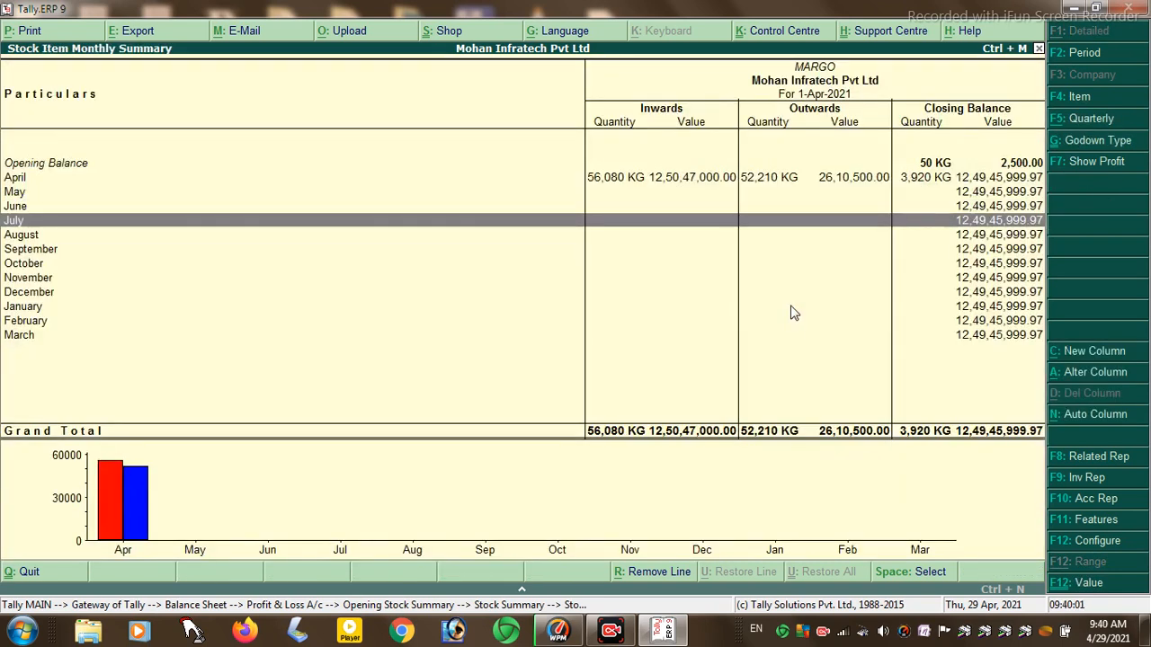
key(Return)
- Back out through Opening Stock Summary and Profit & Loss to the Gateway of Tally
key(Escape)
key(Escape)
key(Escape)
key(Escape)
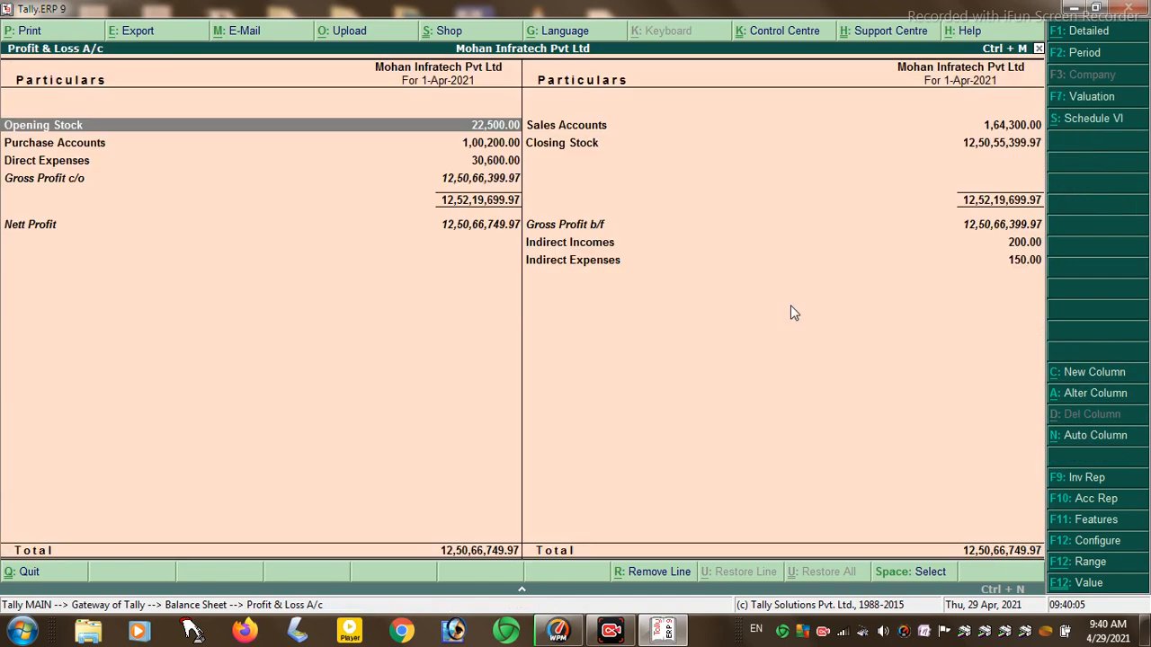
key(Escape)
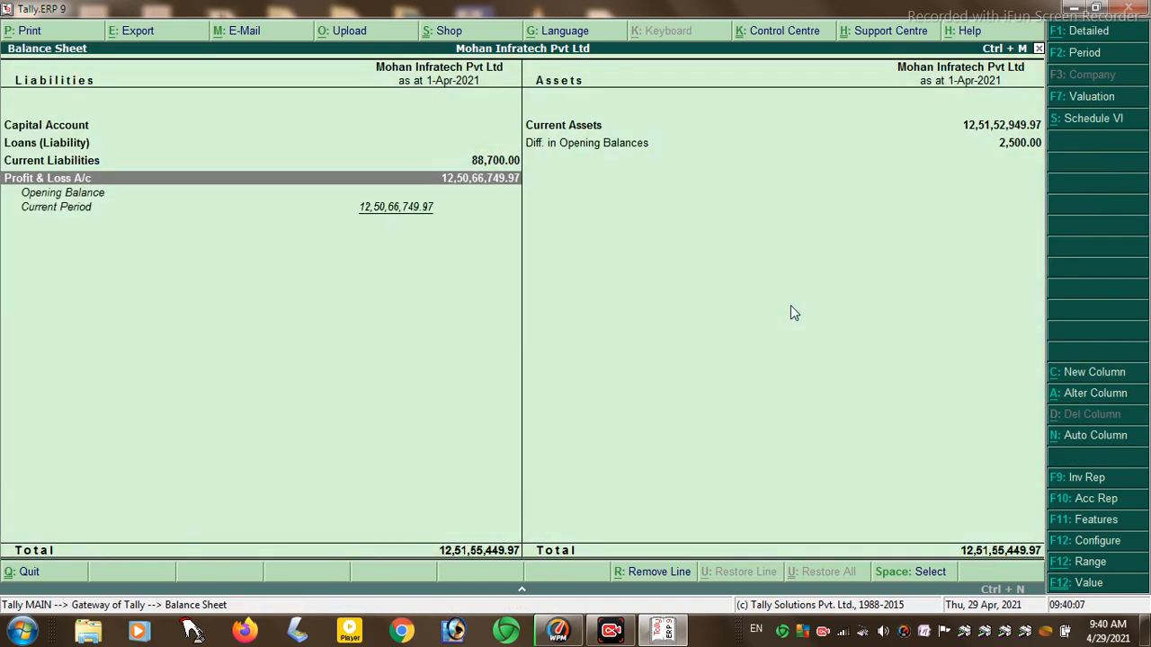
key(Escape)
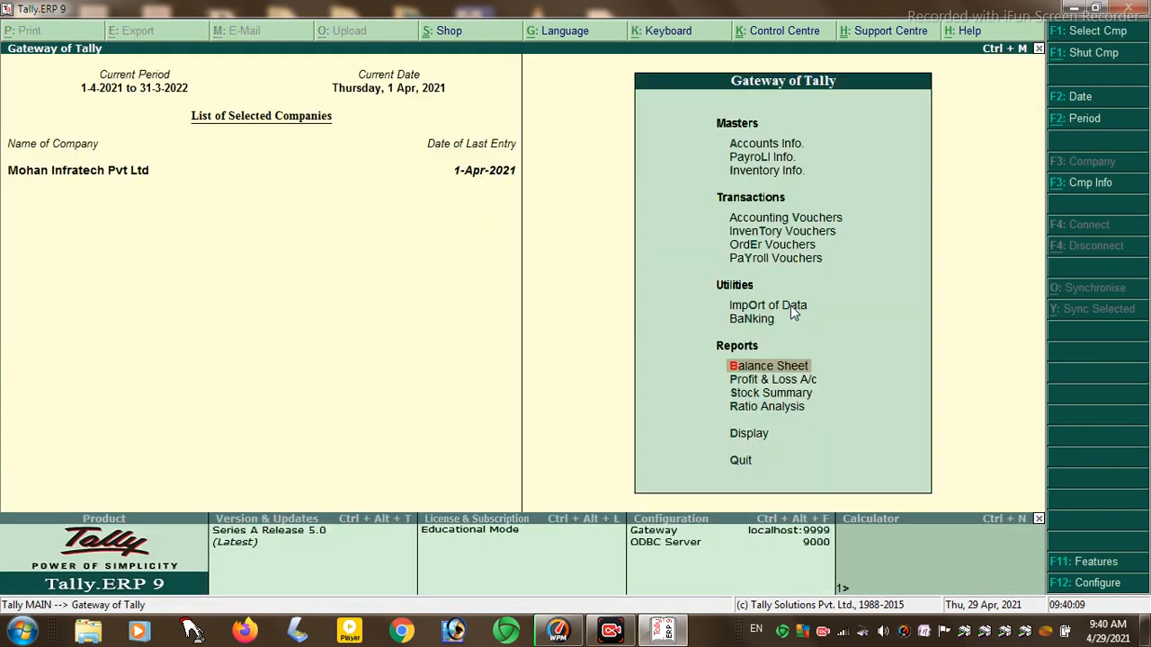
- Open Profit & Loss A/c and view the Sales Accounts breakdown
key(Down)
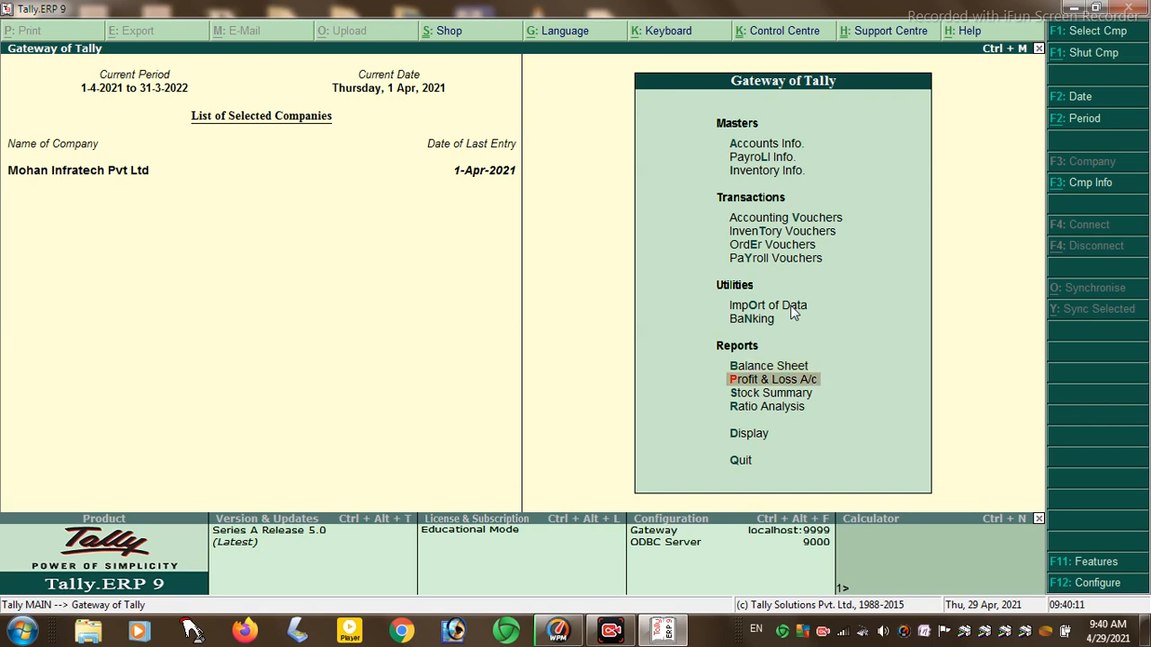
key(Return)
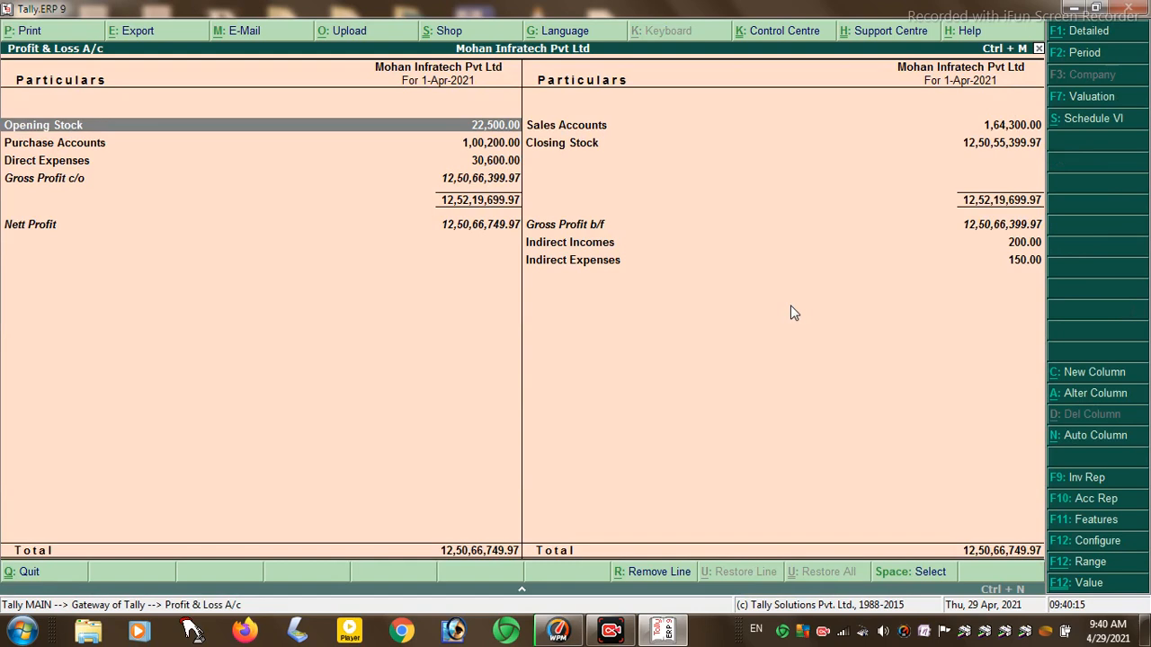
key(Down)
key(Down)
key(Down)
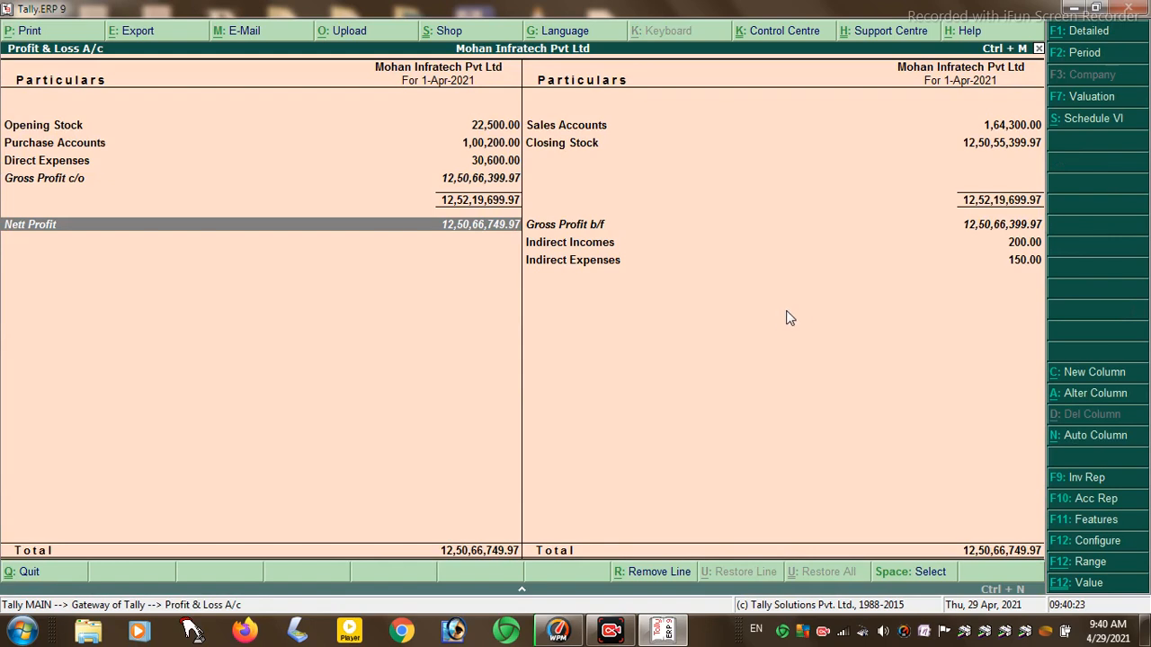
key(Right)
key(Up)
key(Up)
key(Return)
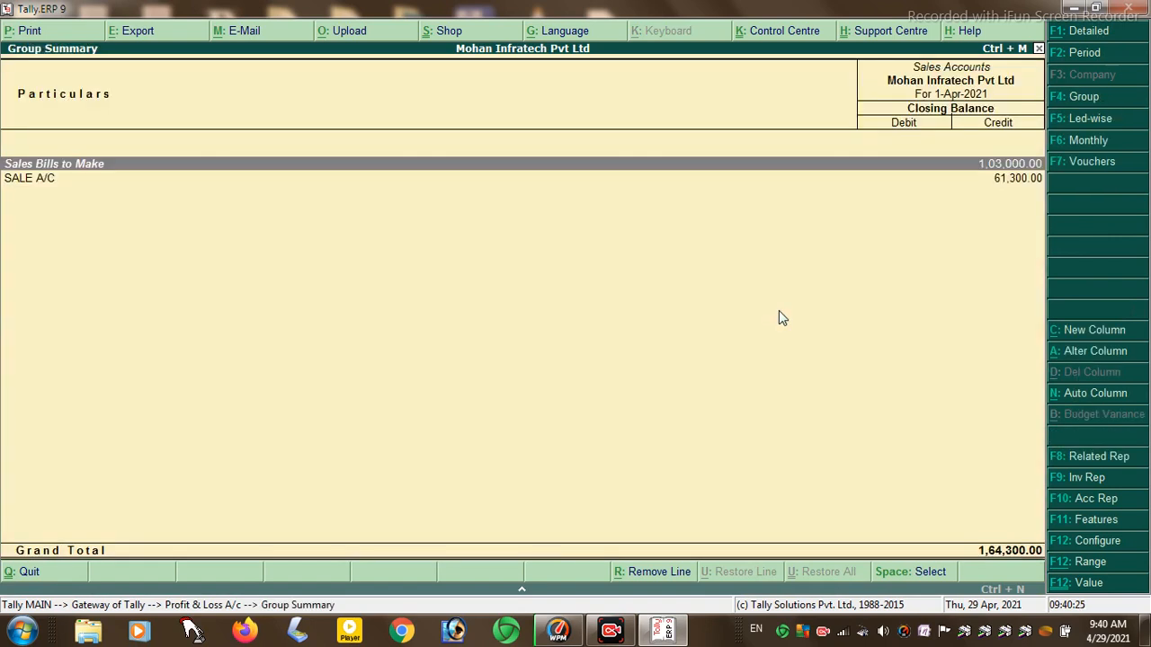
key(Escape)
- Inspect the Closing Stock summary and FINISHED group, then close back to the Gateway
key(Down)
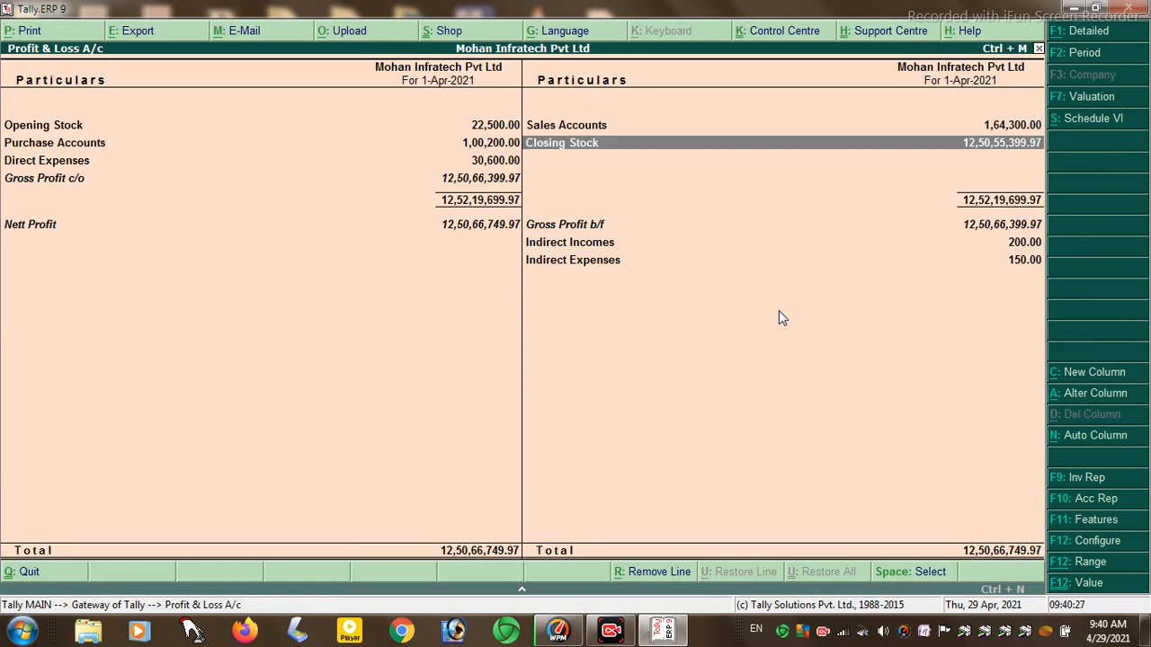
key(Return)
key(Return)
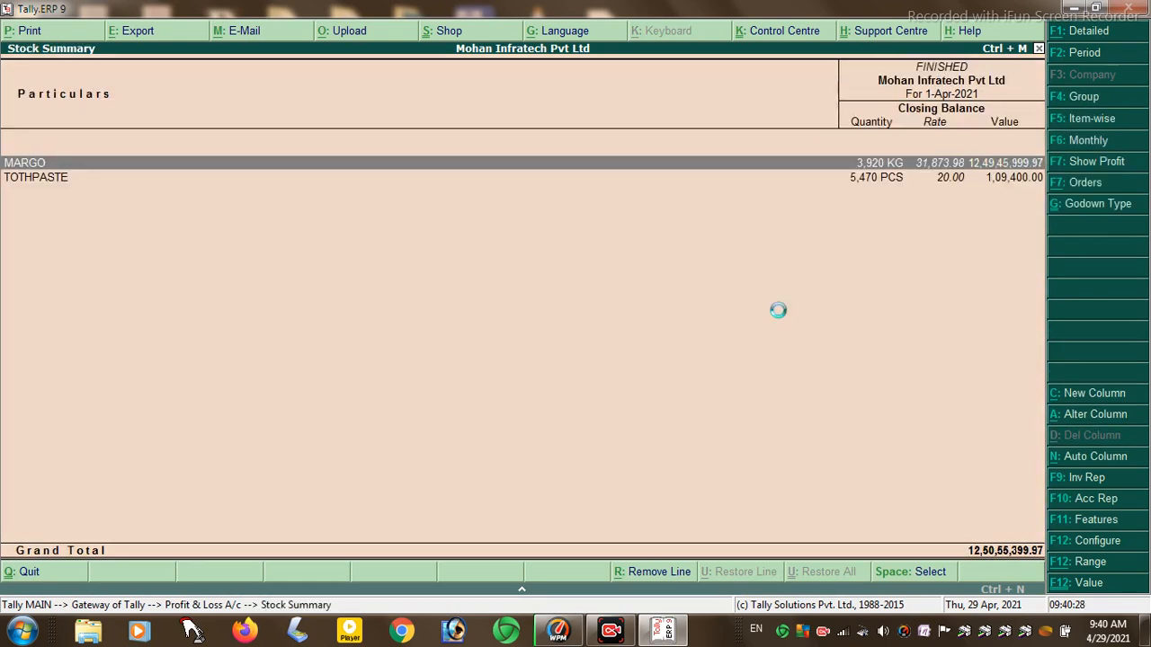
key(Return)
key(Escape)
key(Escape)
key(Escape)
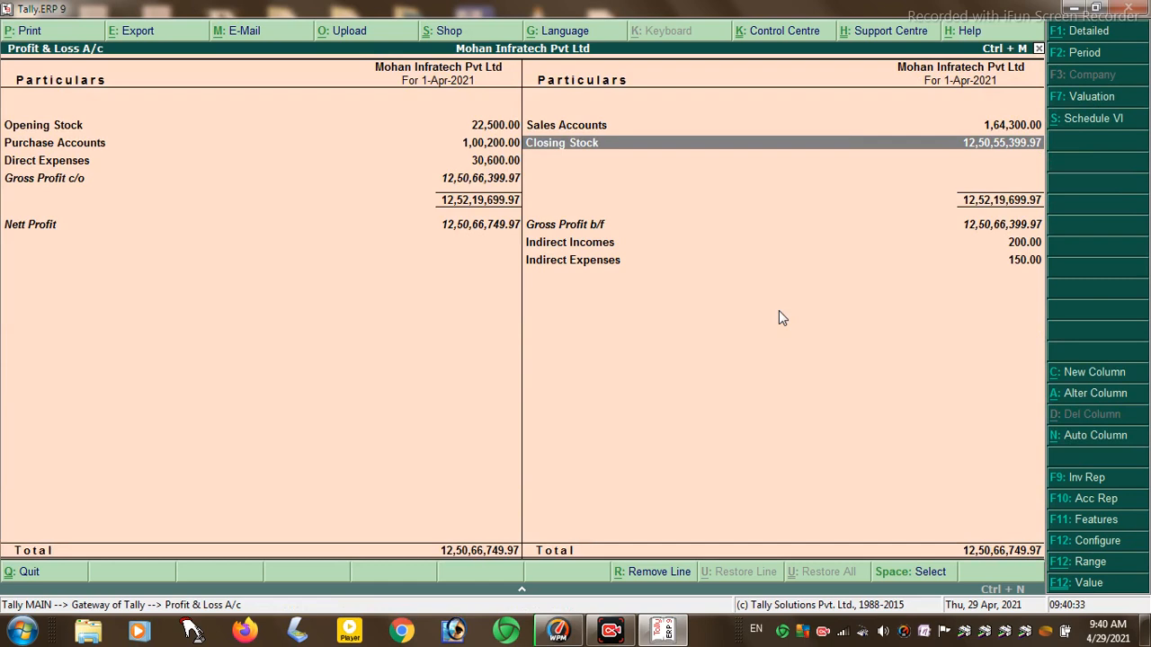
key(Escape)
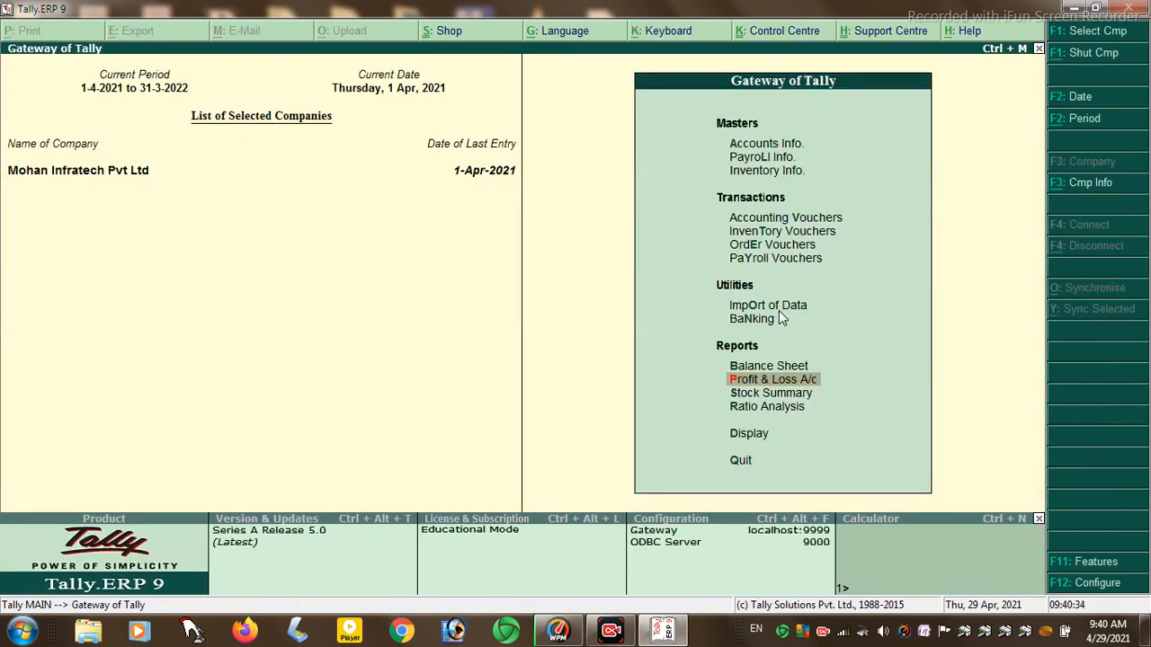
key(Down)
key(Return)
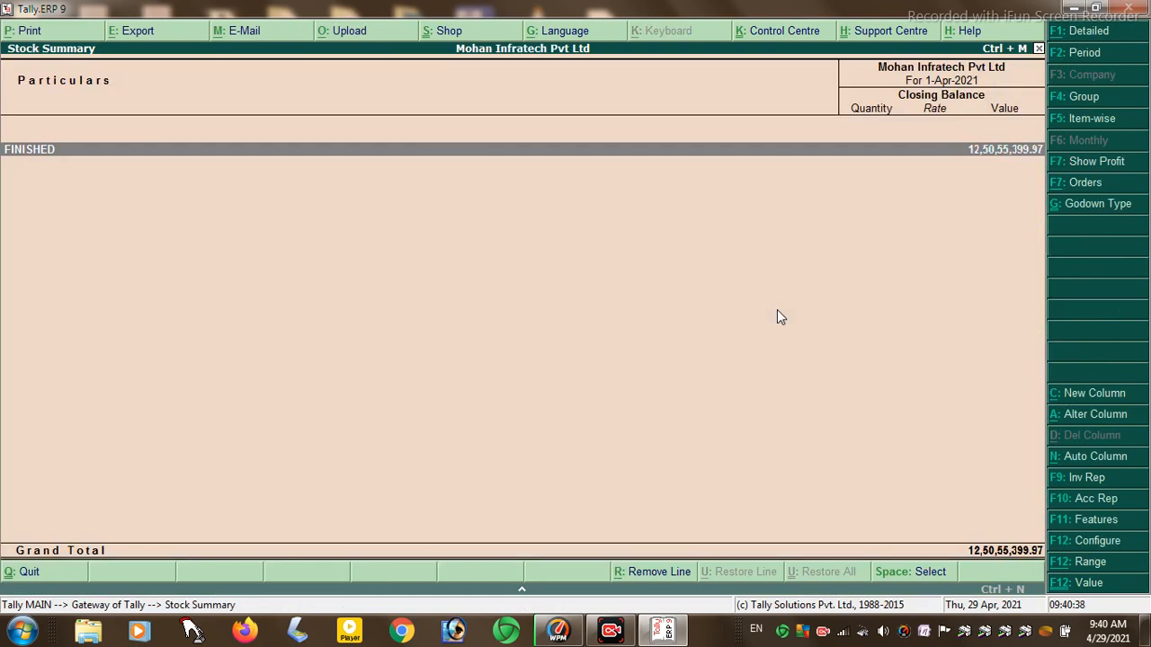
key(Return)
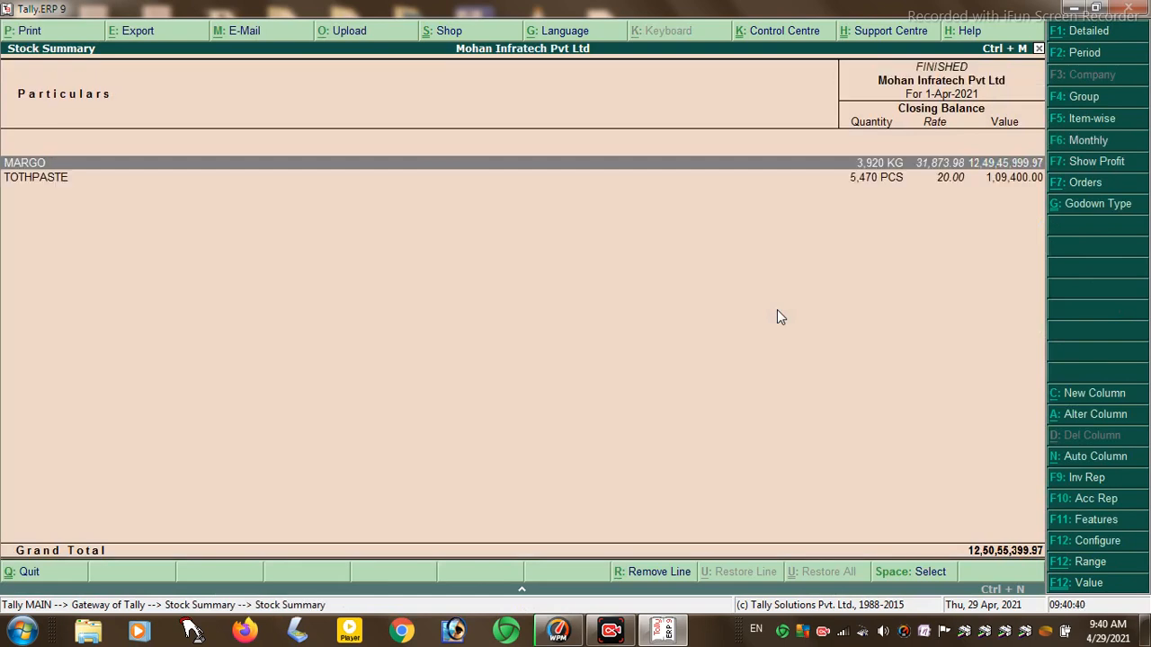
key(Return)
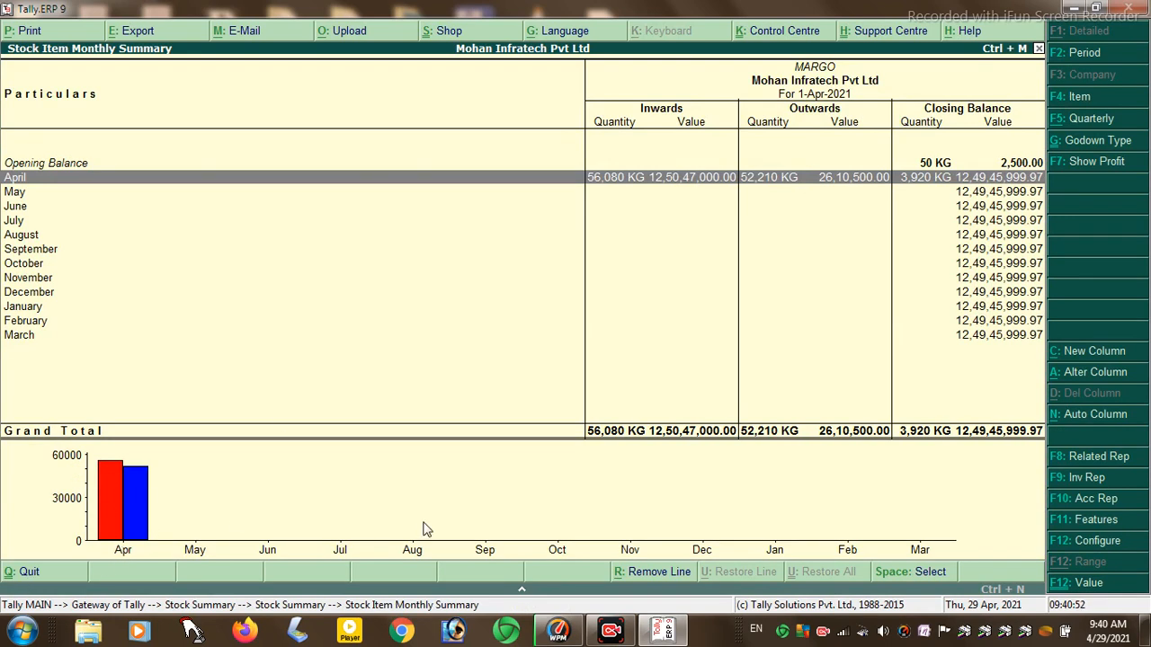
key(Escape)
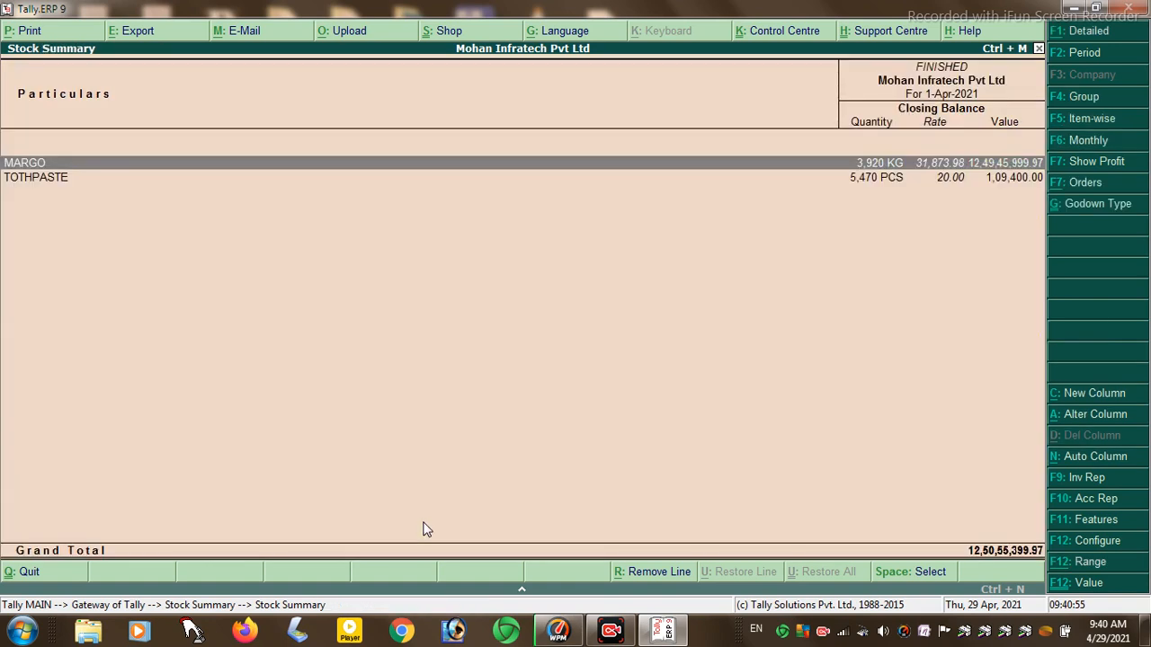
key(Down)
key(Return)
key(Return)
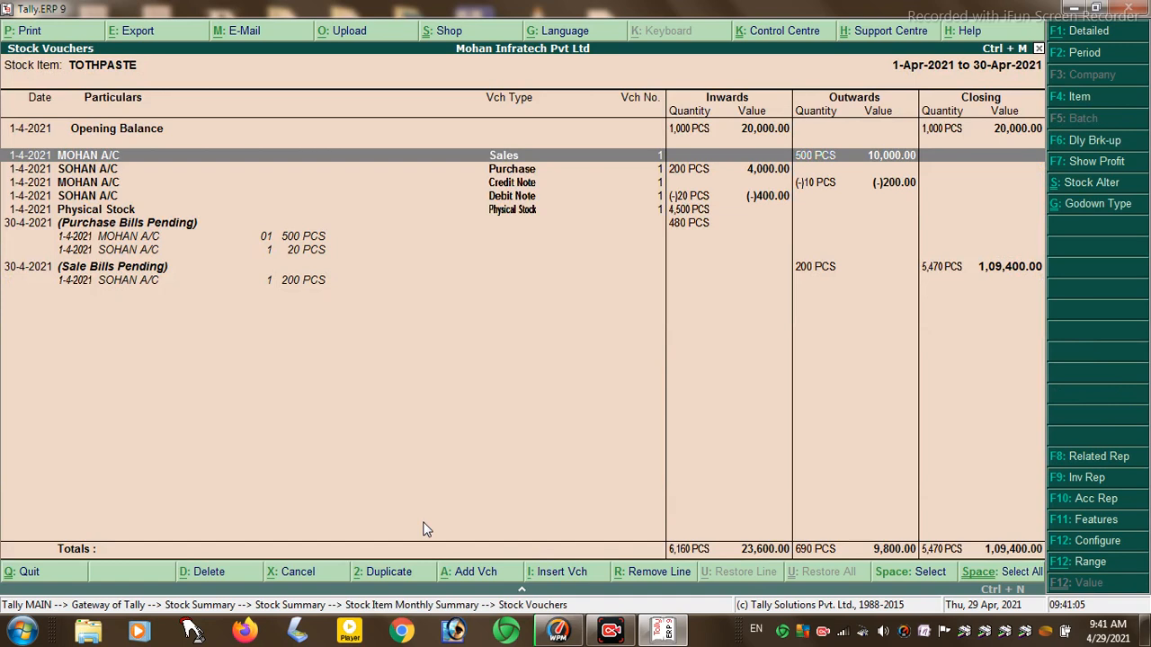
key(Escape)
key(Escape)
key(Escape)
key(Escape)
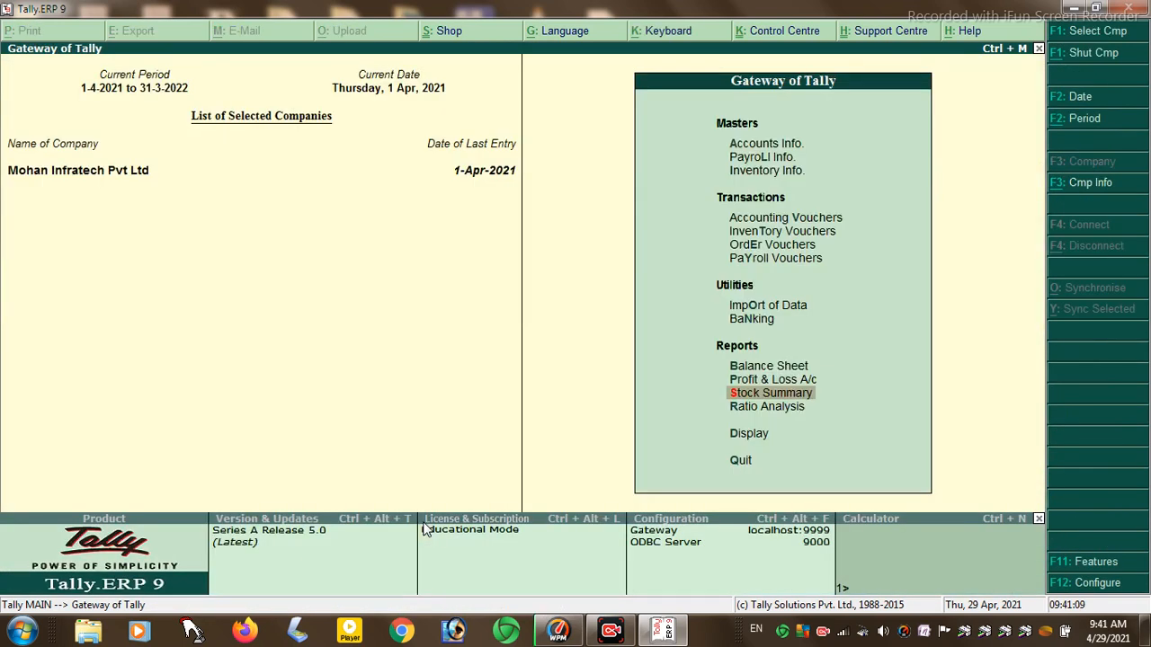
key(Down)
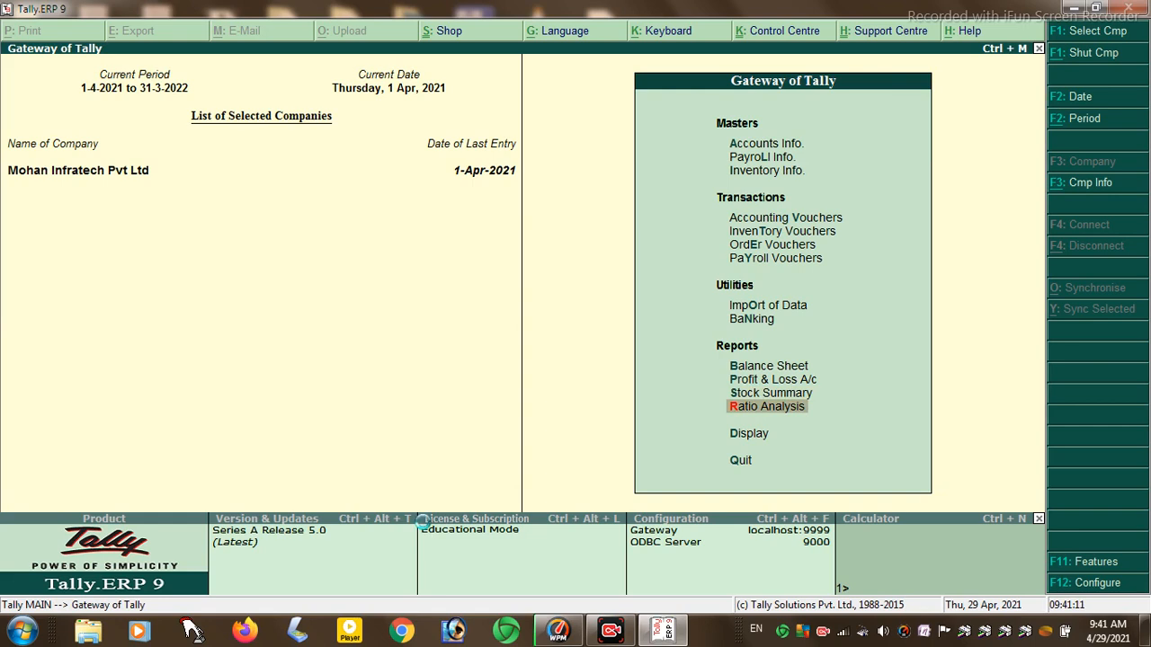
key(Return)
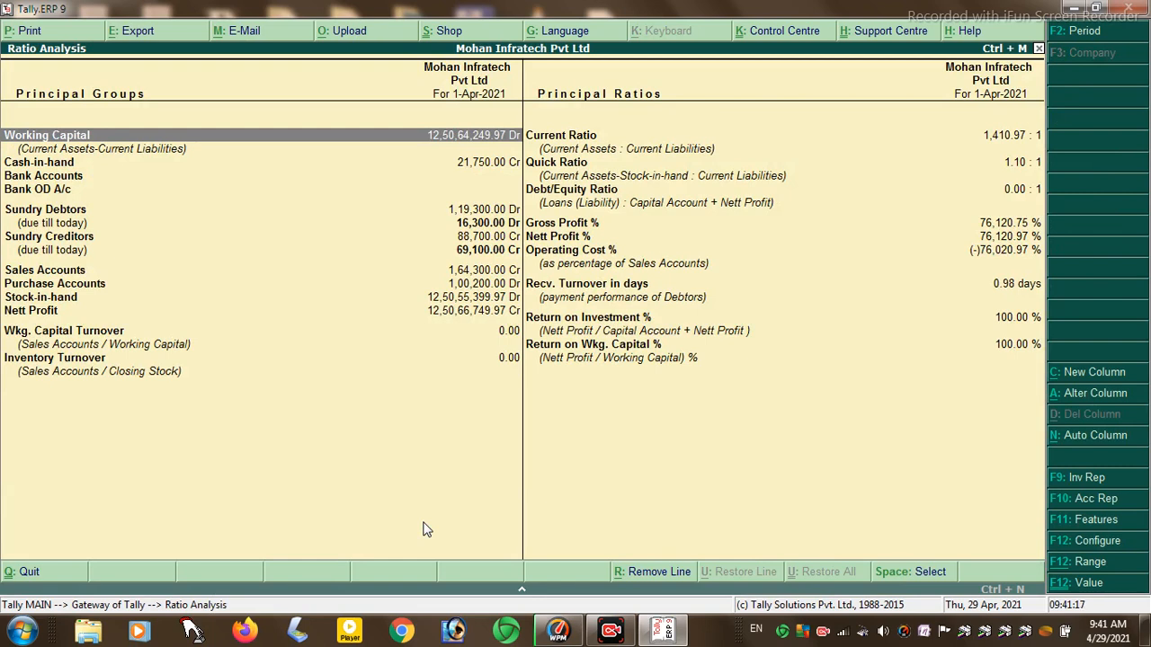
key(Return)
key(Return)
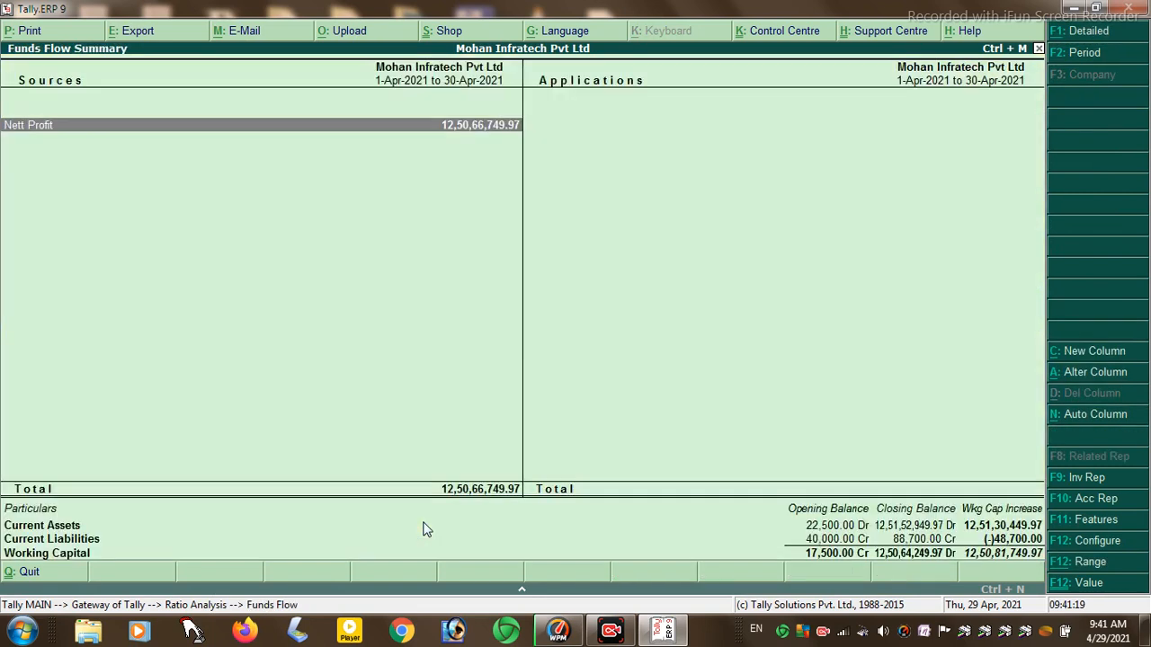
key(Return)
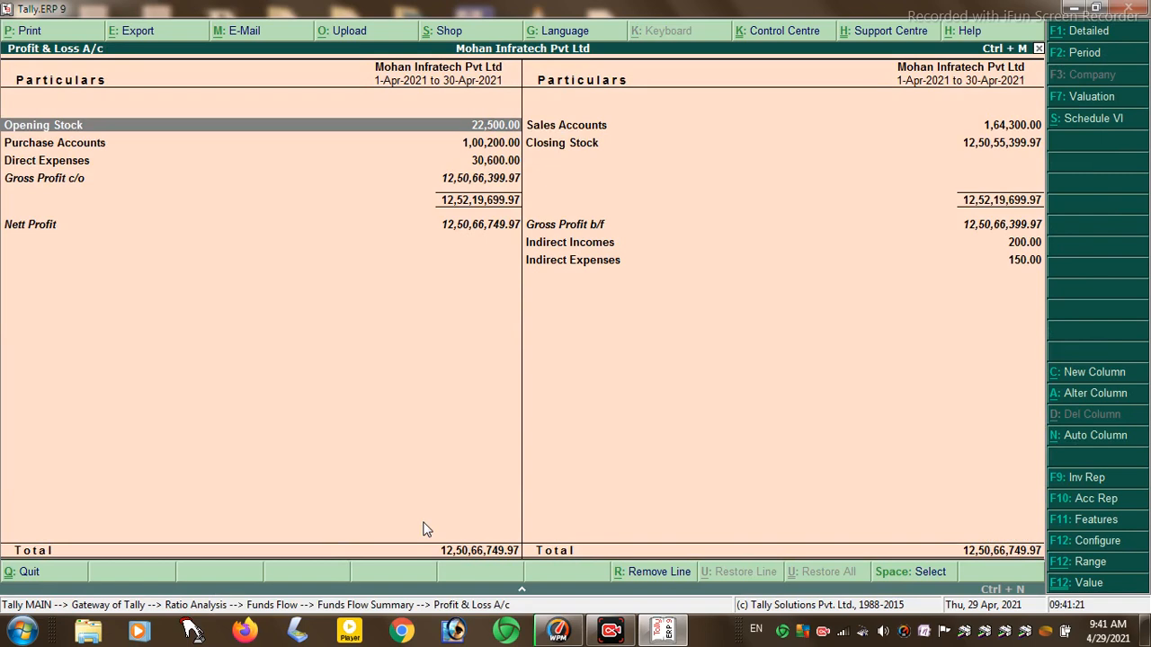
key(Down)
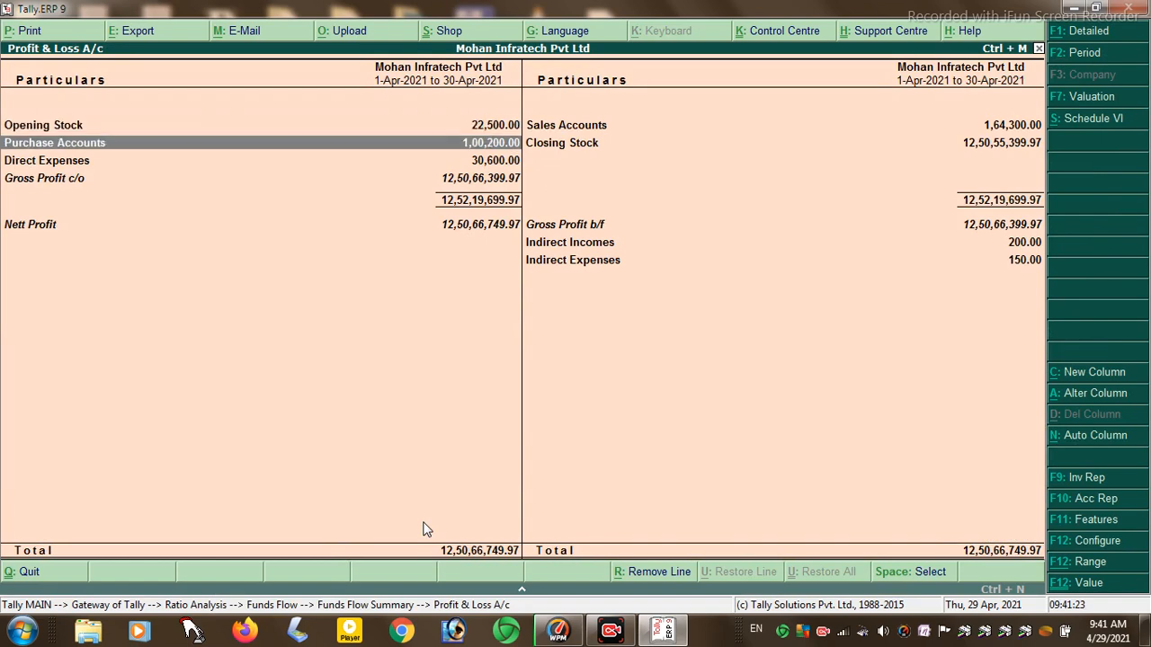
key(Return)
key(Escape)
key(Down)
key(Return)
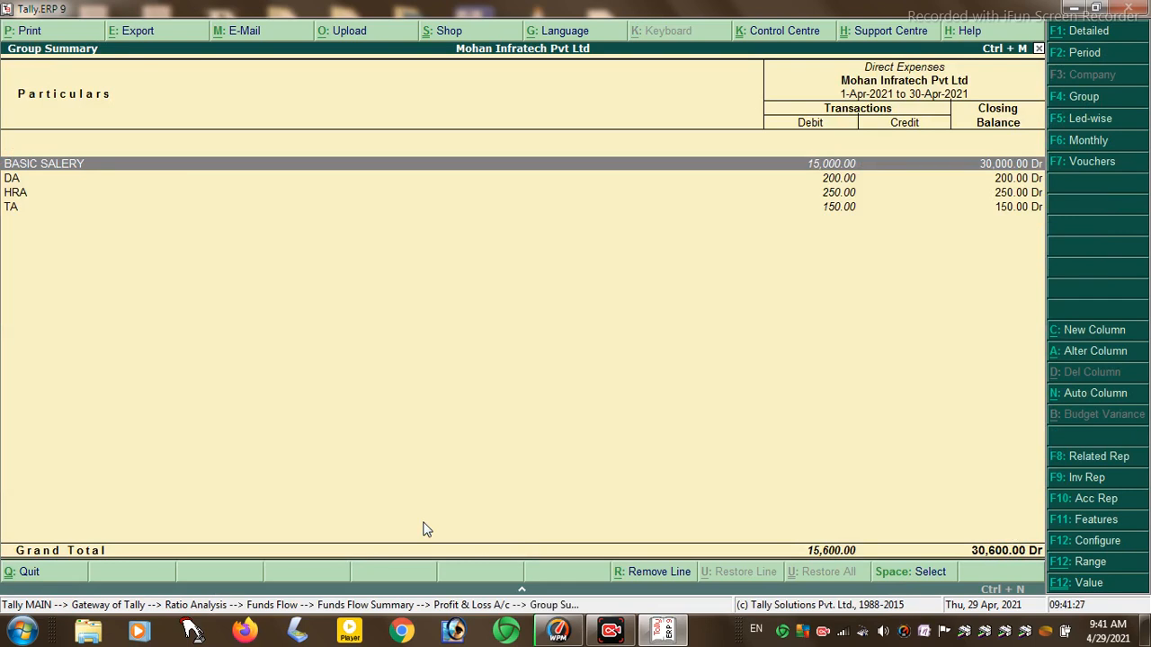
key(Escape)
key(Down)
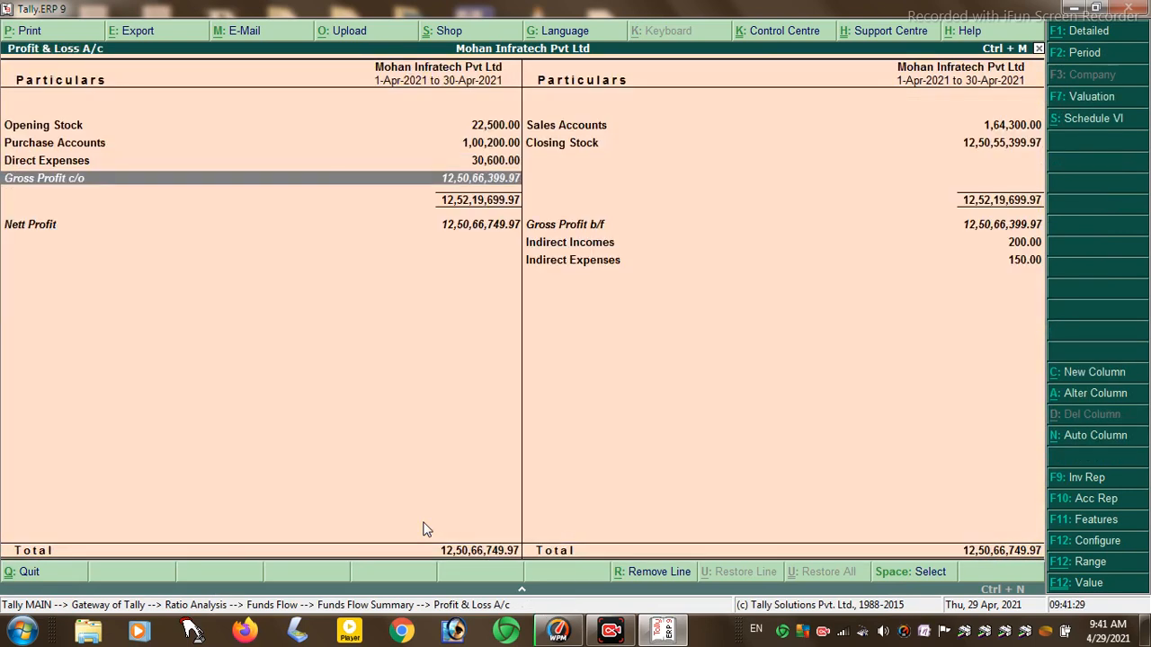
key(Escape)
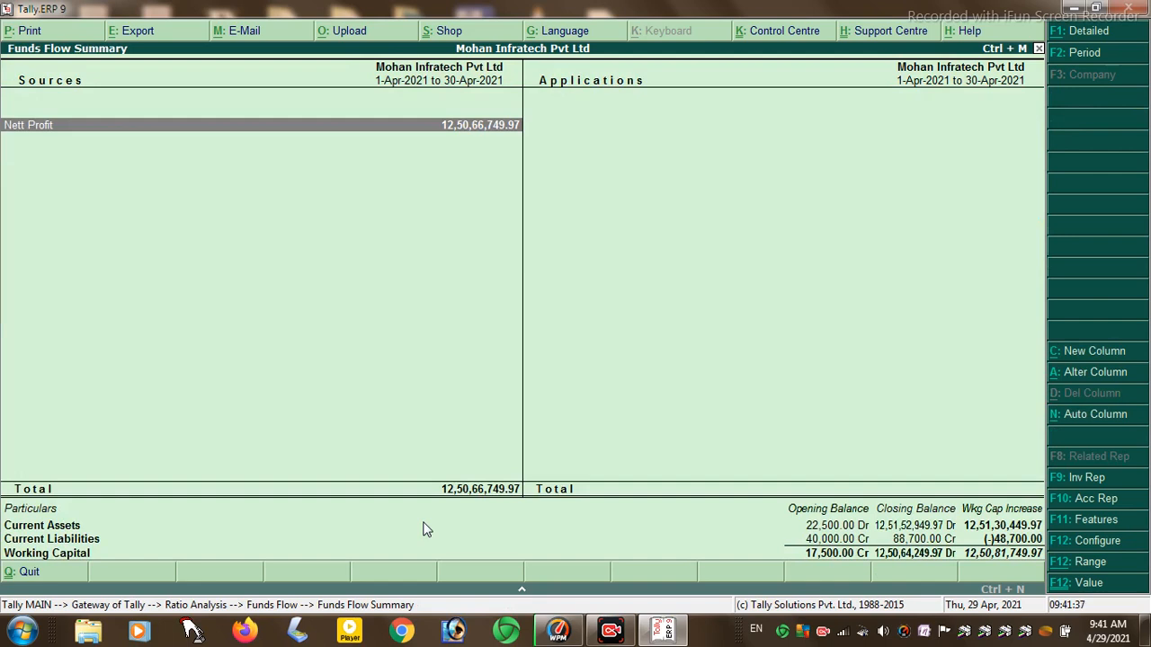
key(Escape)
key(Escape)
key(Escape)
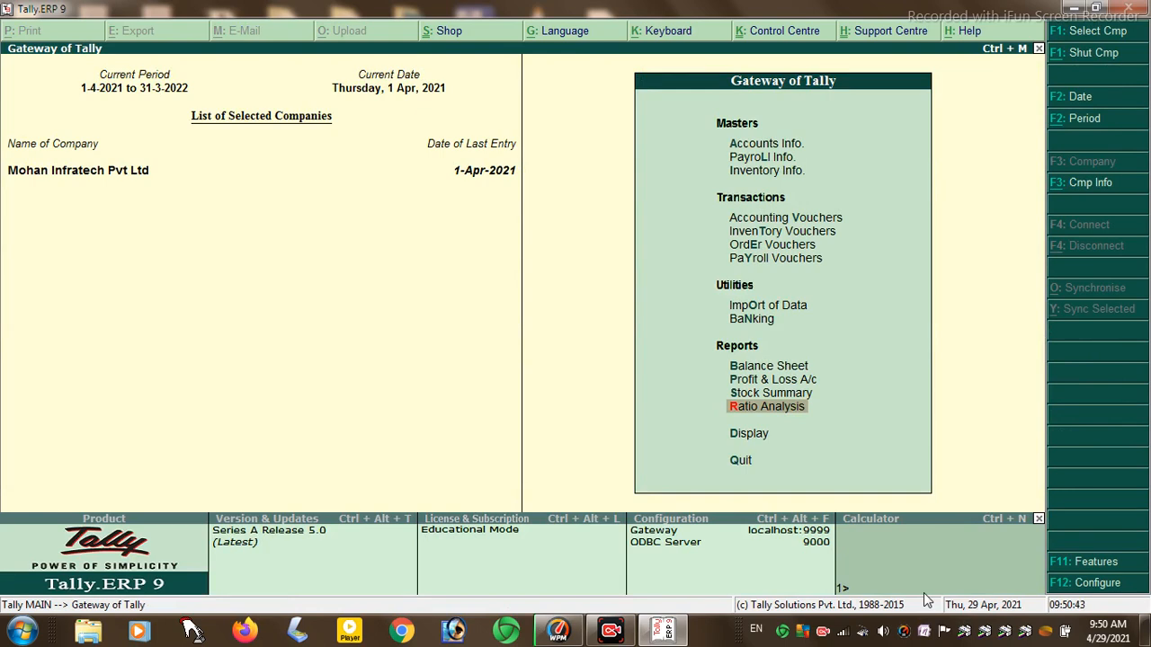
- Open the Trial Balance from the Display menu, showing a 2,75,100.00 Grand Total
key(Down)
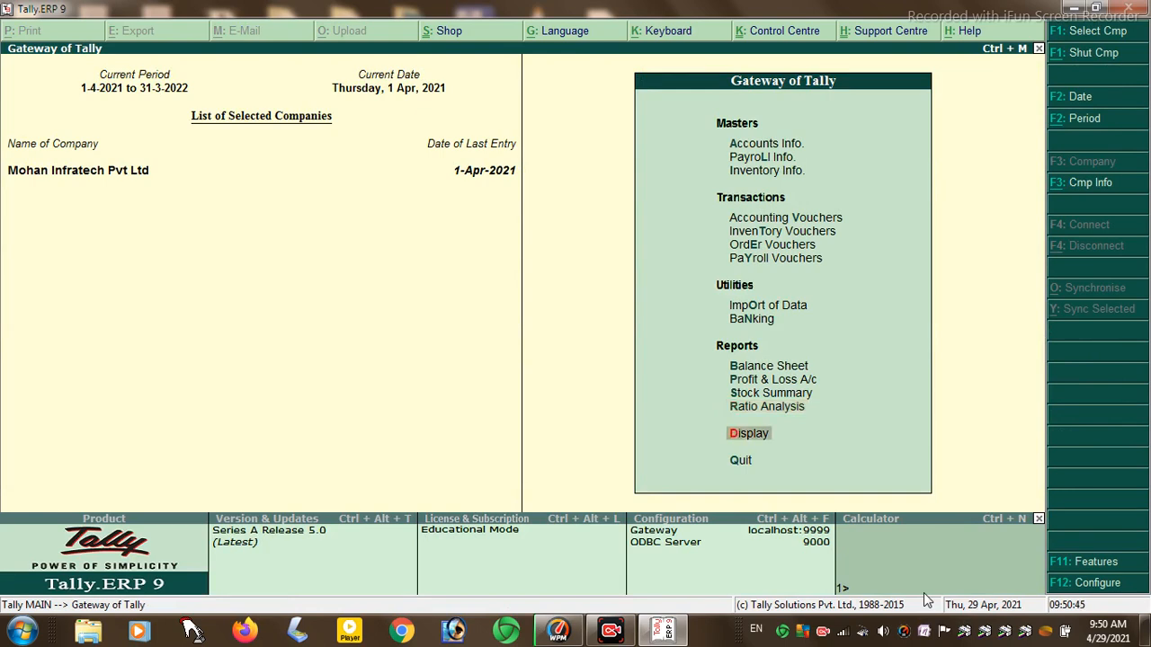
key(Return)
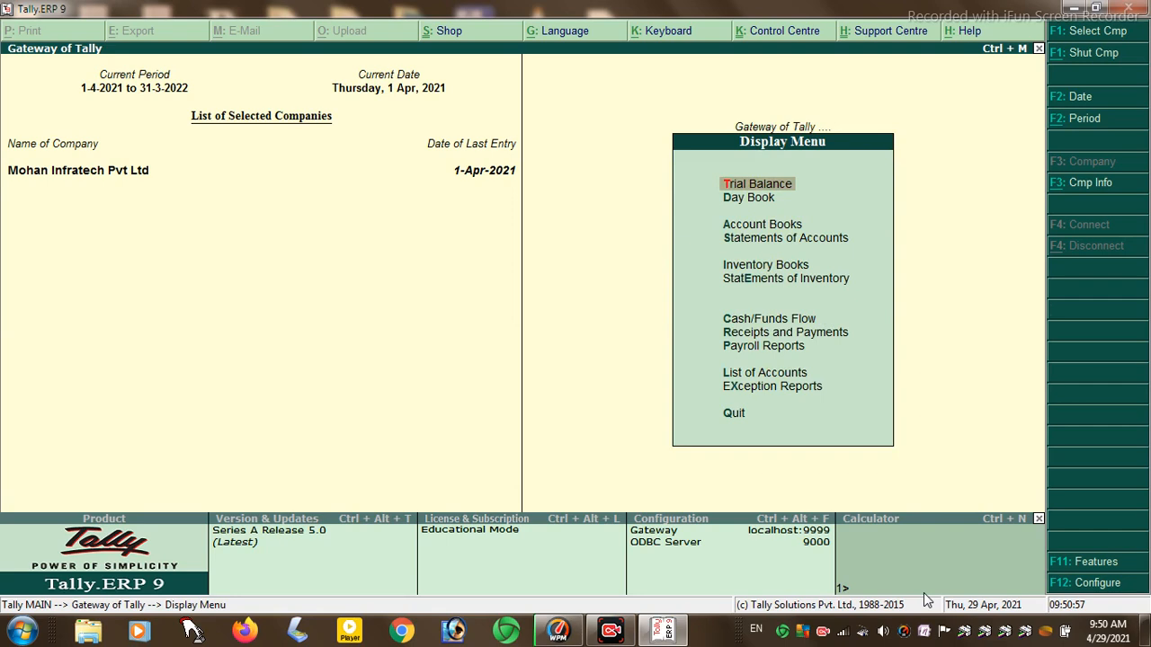
key(Return)
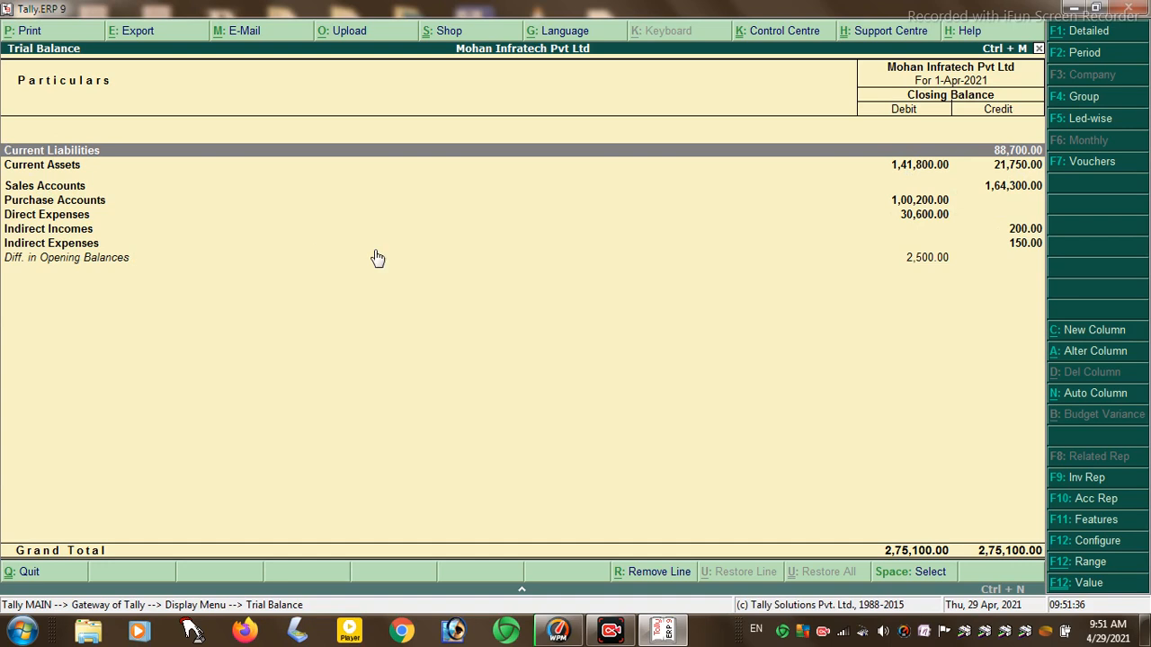
- Drill into Sales Accounts from the Trial Balance to see pending sales bills, then back out
key(Down)
key(Down)
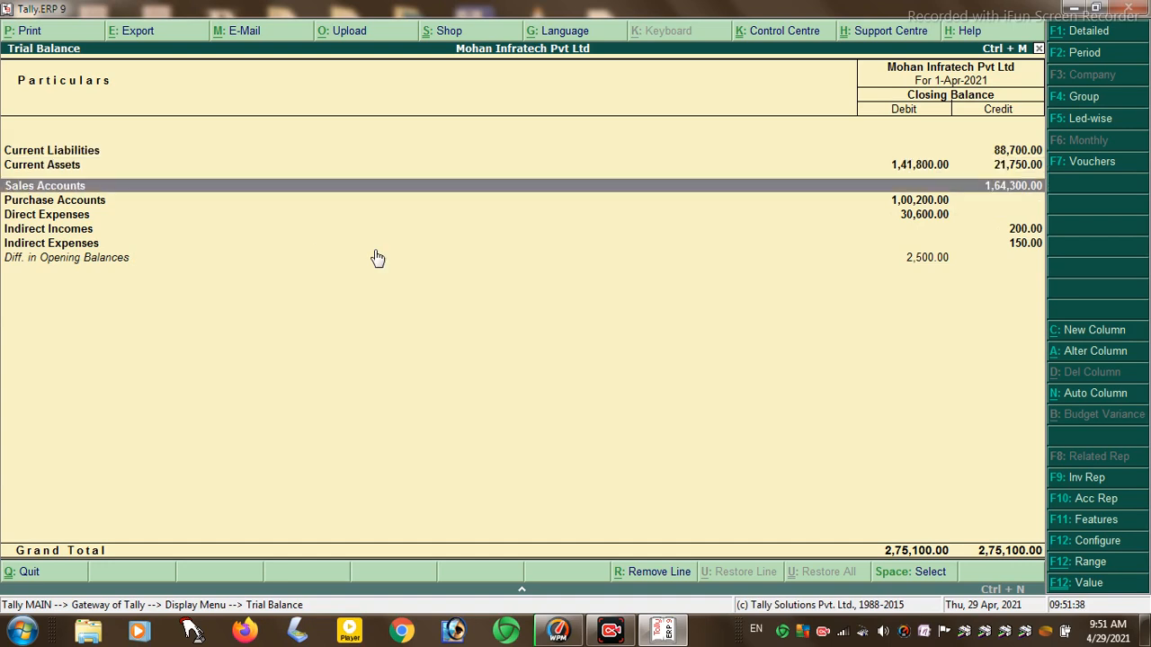
key(Return)
key(Return)
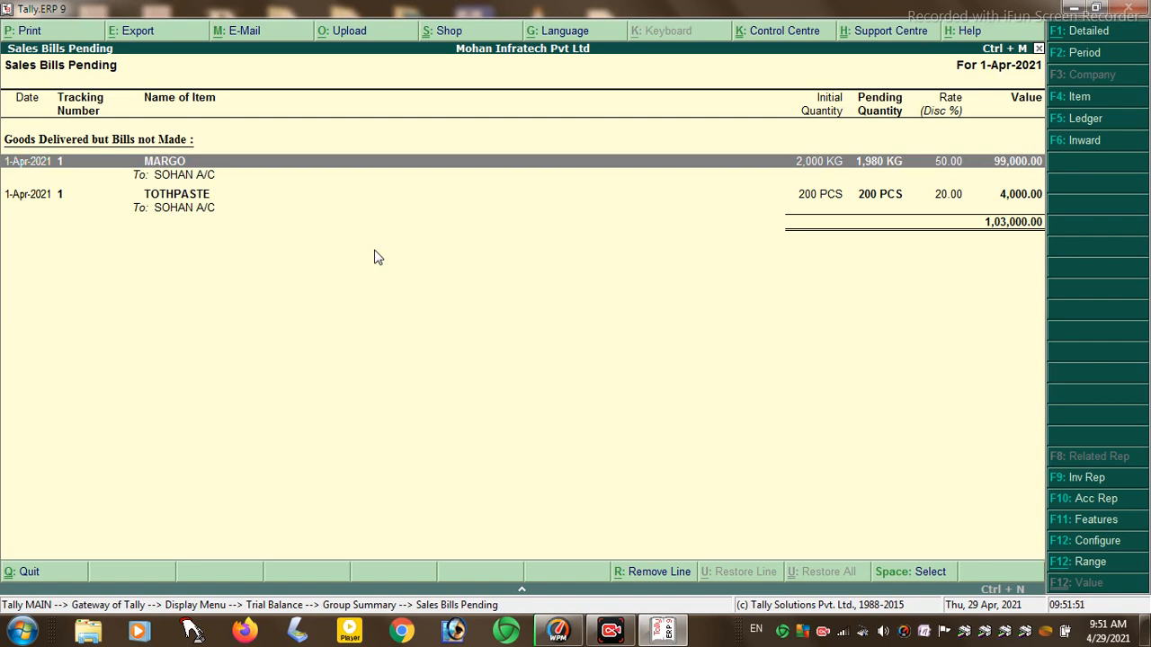
key(Escape)
key(Escape)
key(Escape)
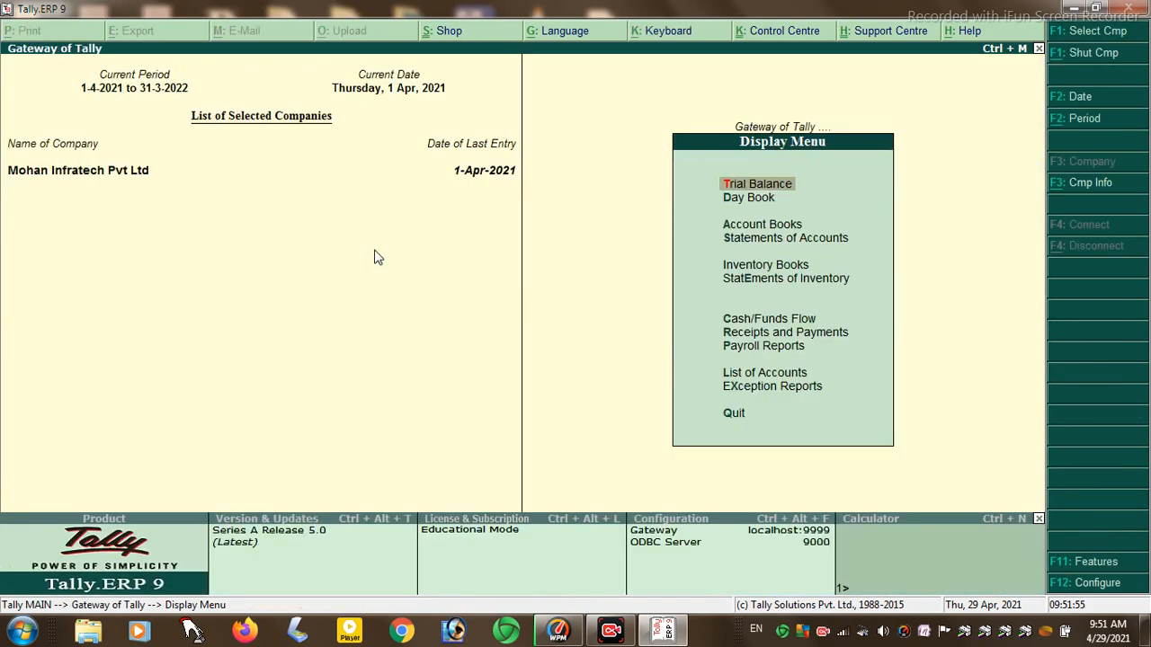
- Open the Day Book and review the BASIC SALERY payroll voucher
key(Down)
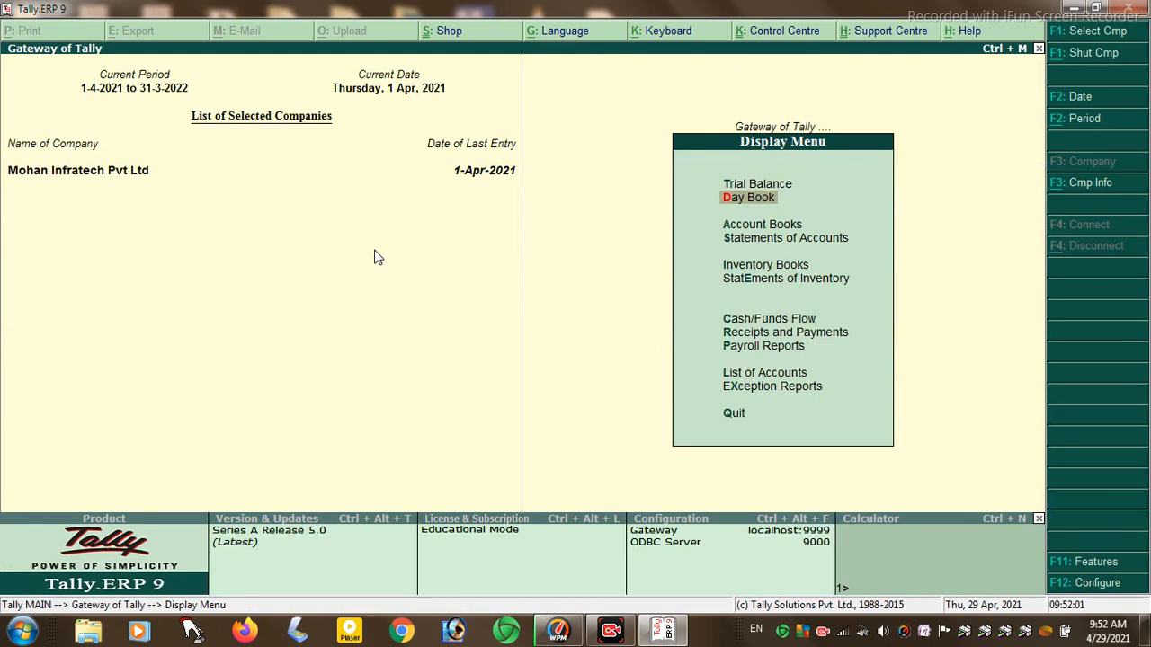
key(Return)
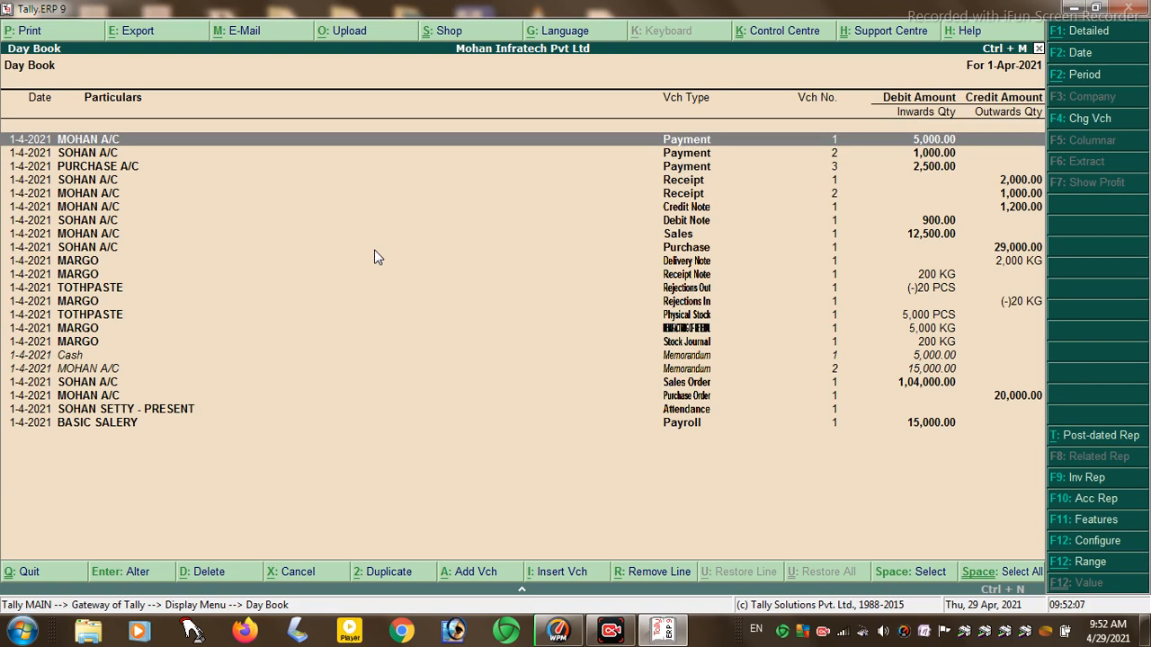
key(Down)
key(Down)
key(Down)
key(Down)
key(Down)
key(Down)
key(Down)
key(Down)
key(Down)
key(Down)
key(Down)
key(Down)
key(Down)
key(Down)
key(Down)
key(Down)
key(Down)
key(Down)
key(Down)
key(Down)
key(Down)
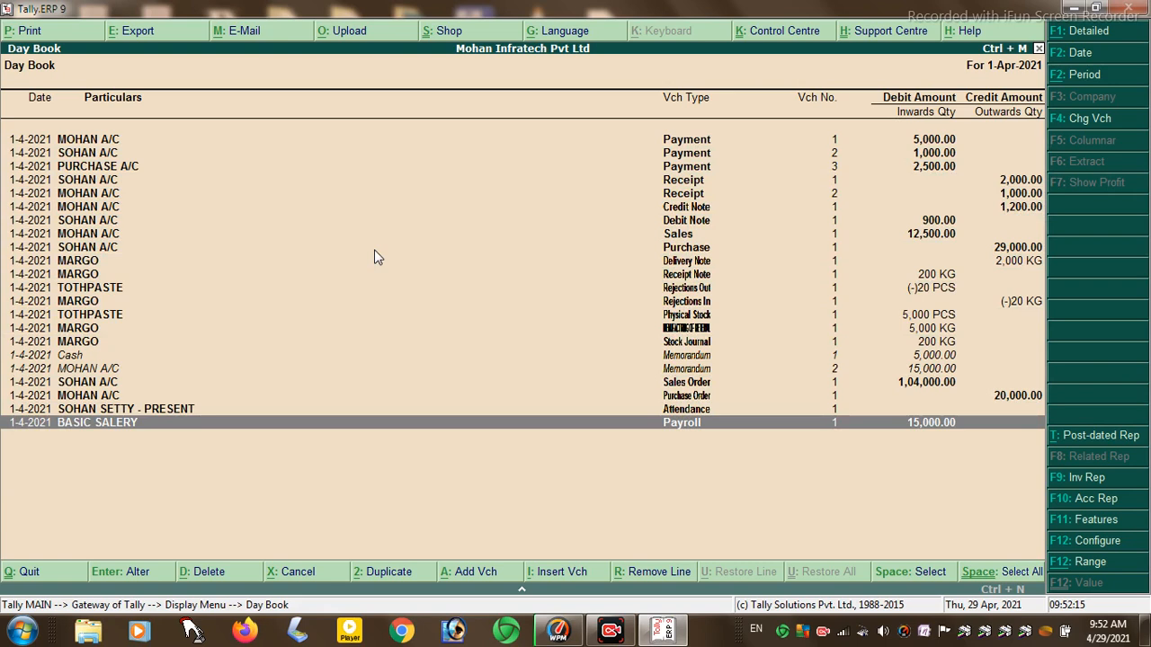
key(Return)
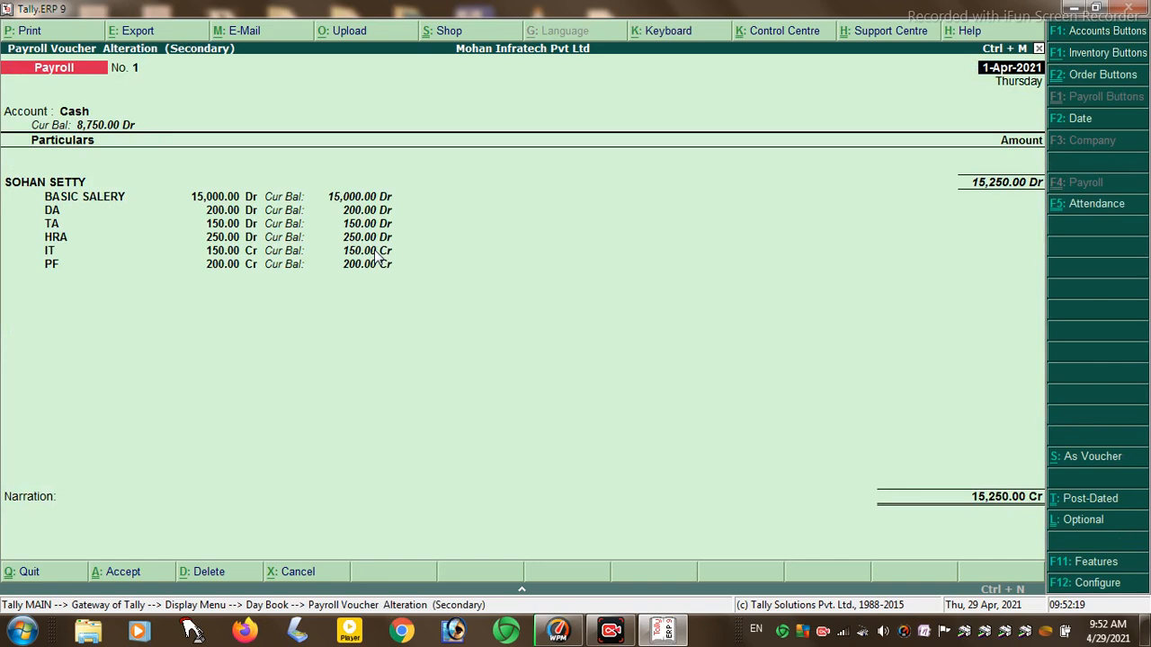
key(Escape)
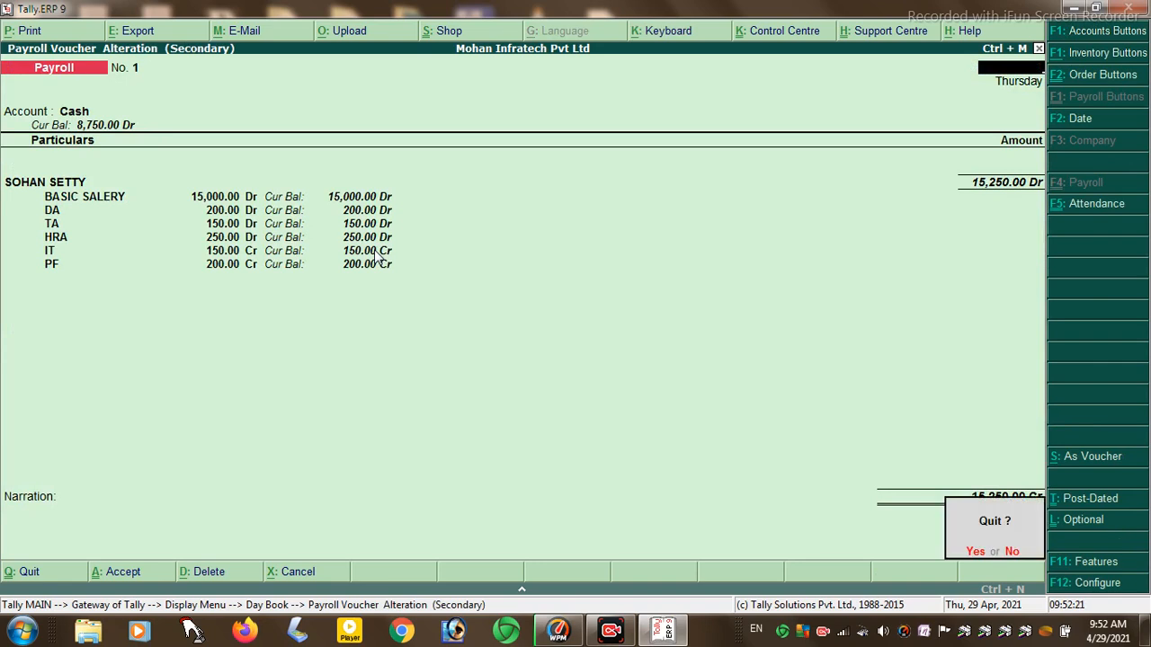
key(Return)
- Review the attendance voucher and the MOHAN A/C purchase order, then open Account Books
key(Up)
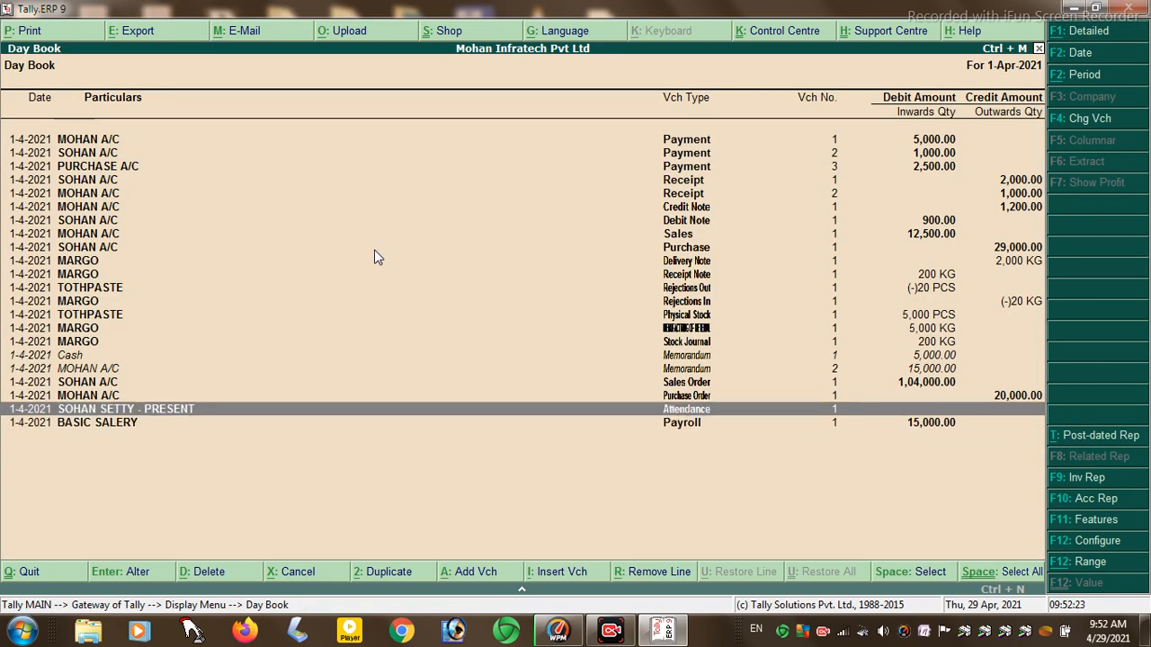
key(Return)
key(Escape)
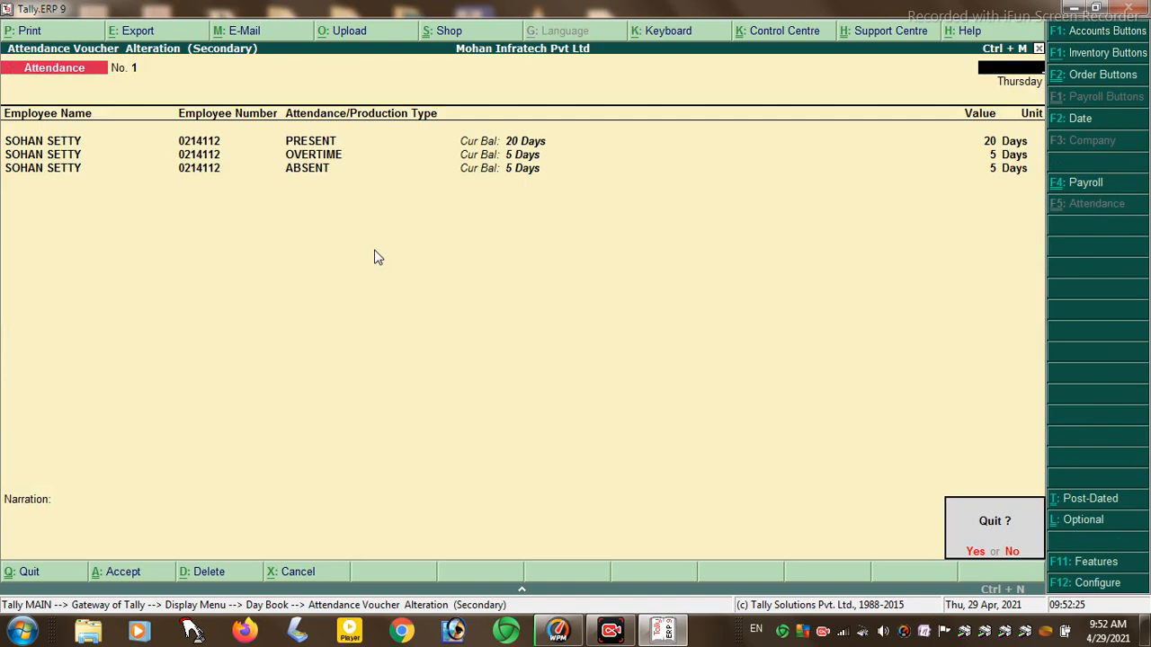
key(Return)
key(Up)
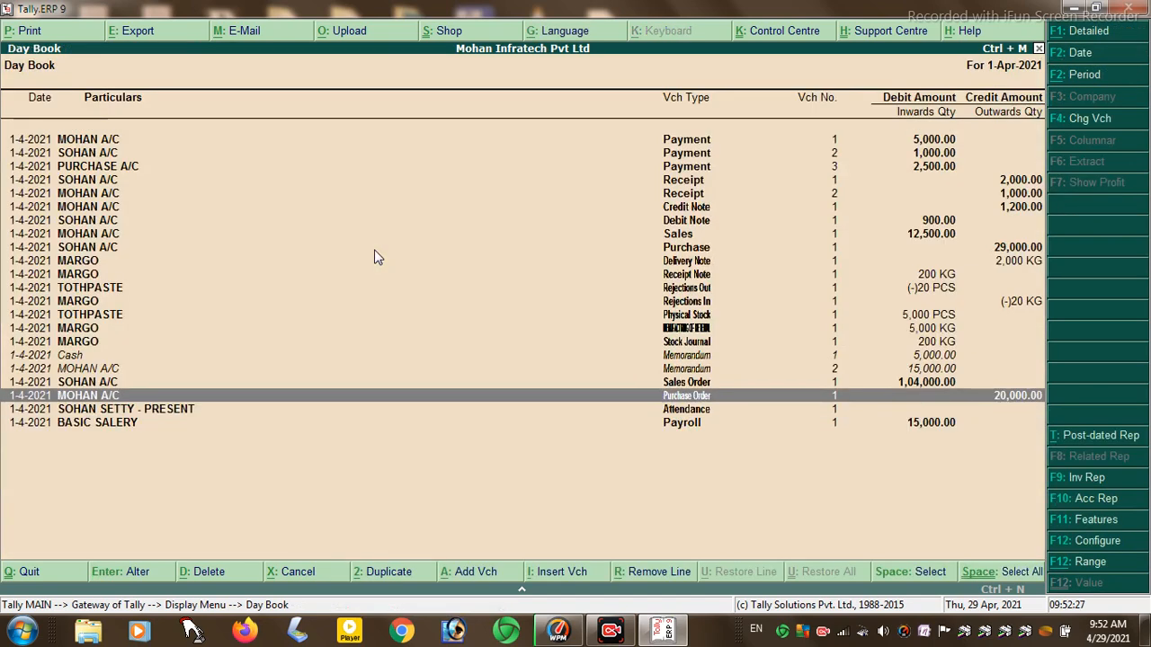
key(Return)
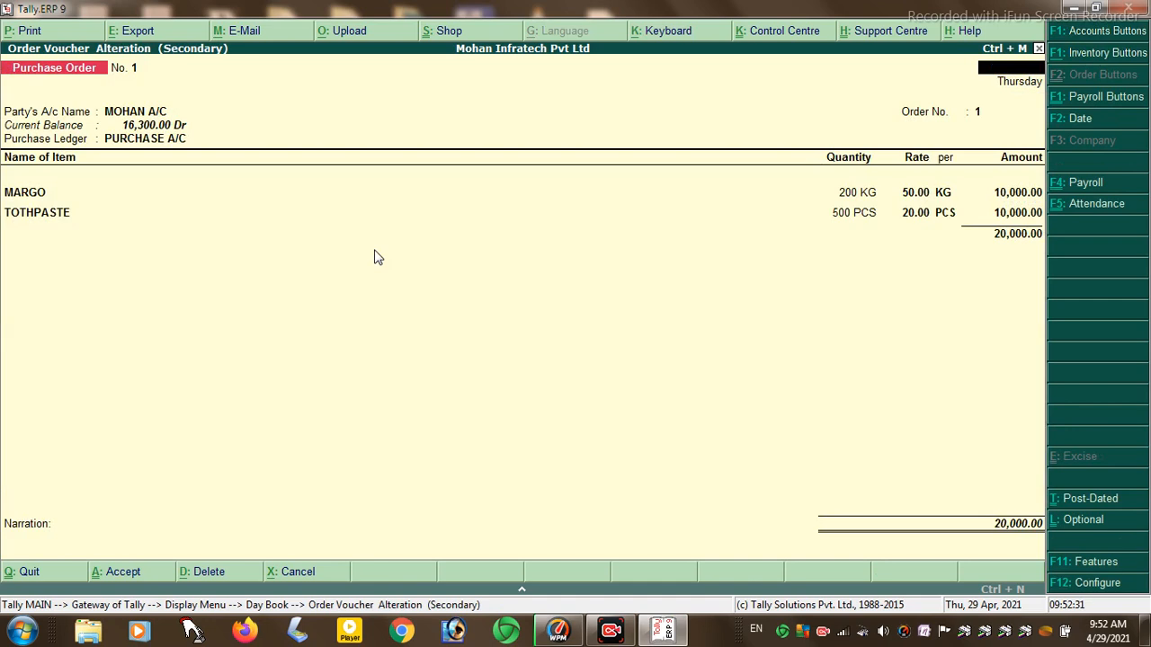
key(Escape)
key(Escape)
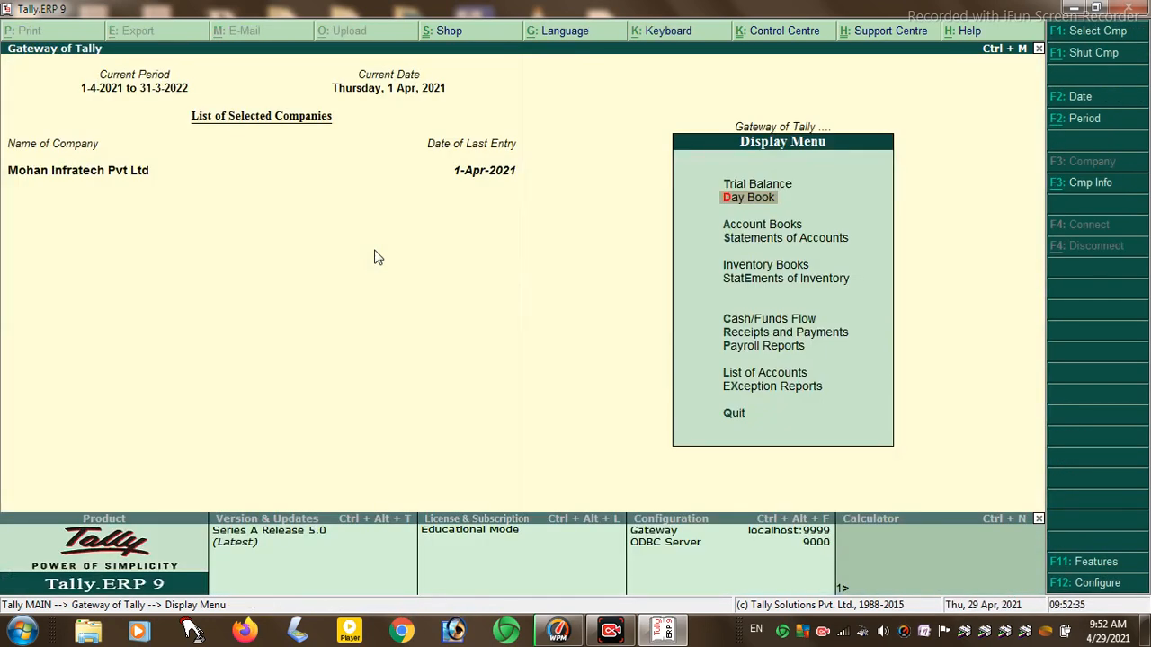
key(Down)
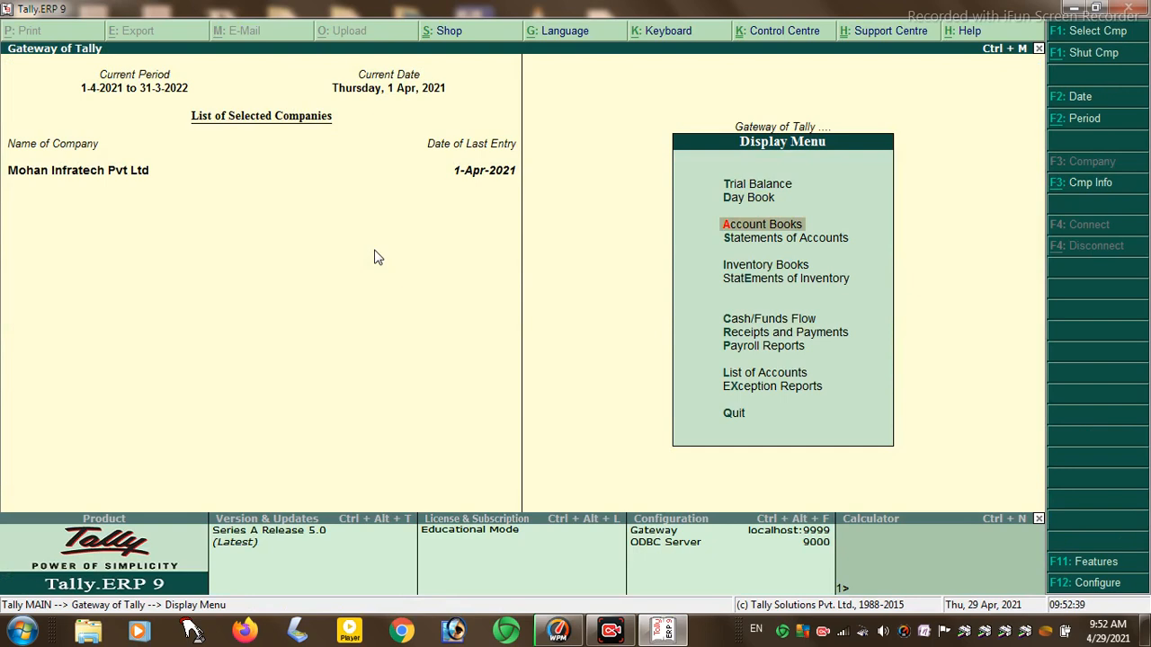
key(Return)
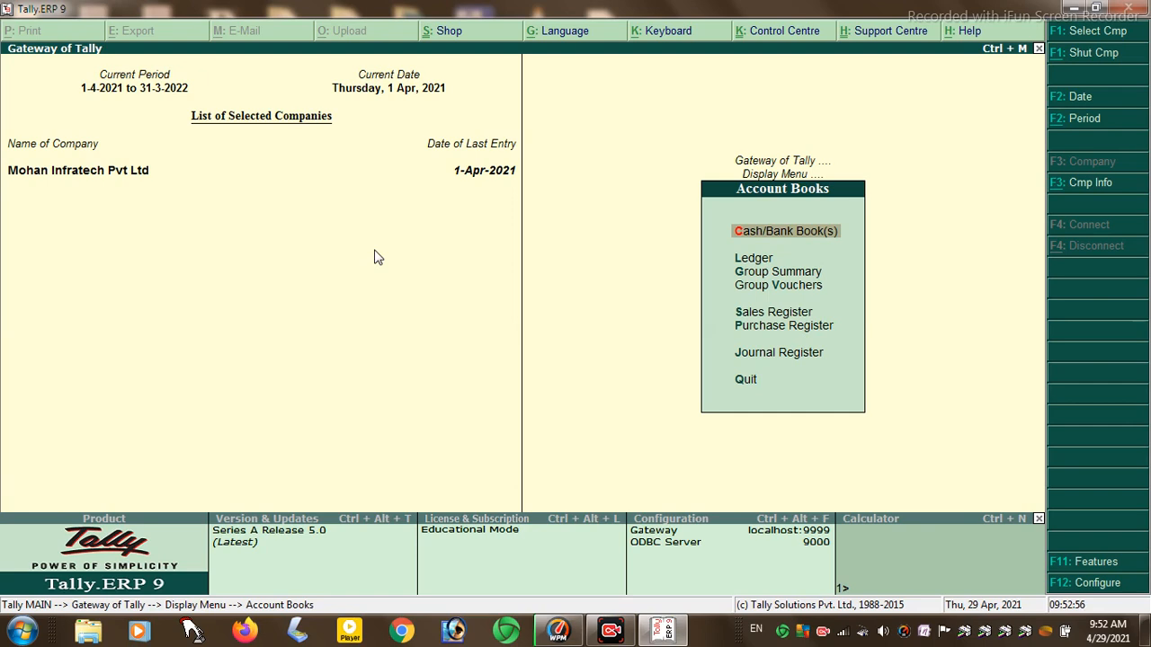
key(Return)
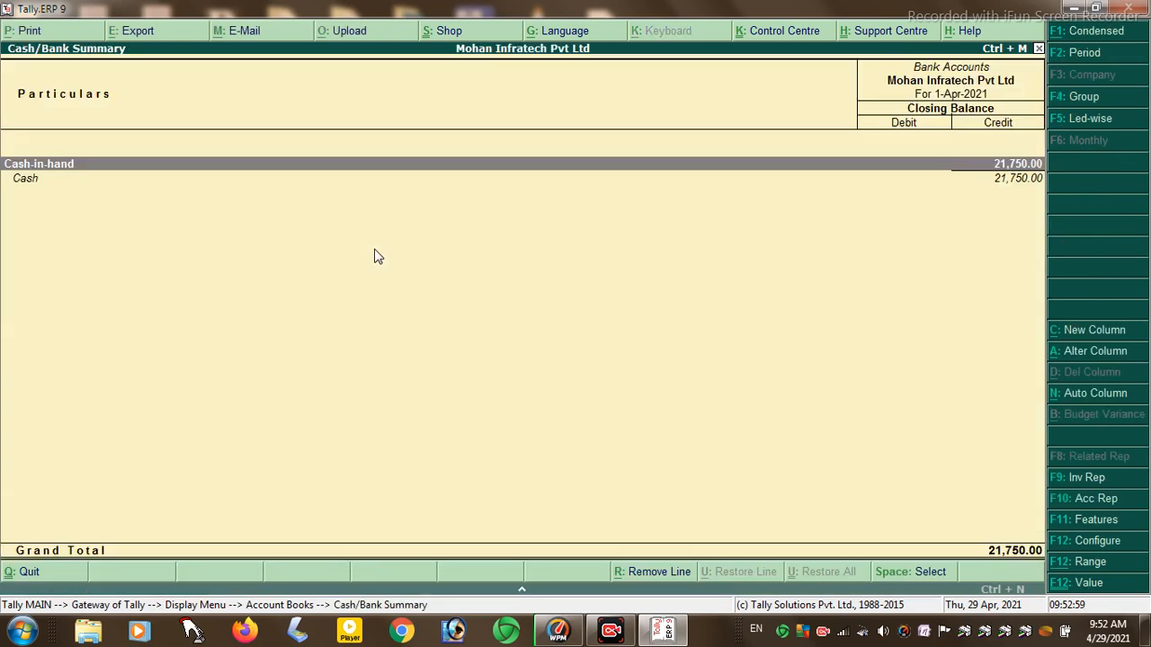
key(Return)
key(Return)
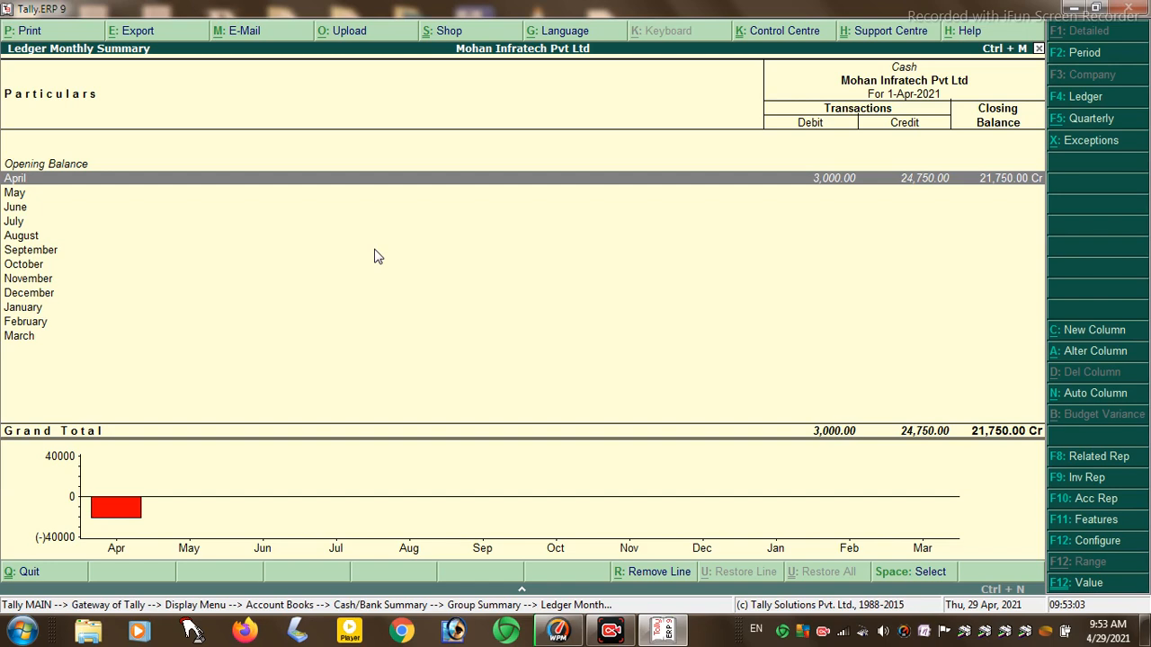
key(Return)
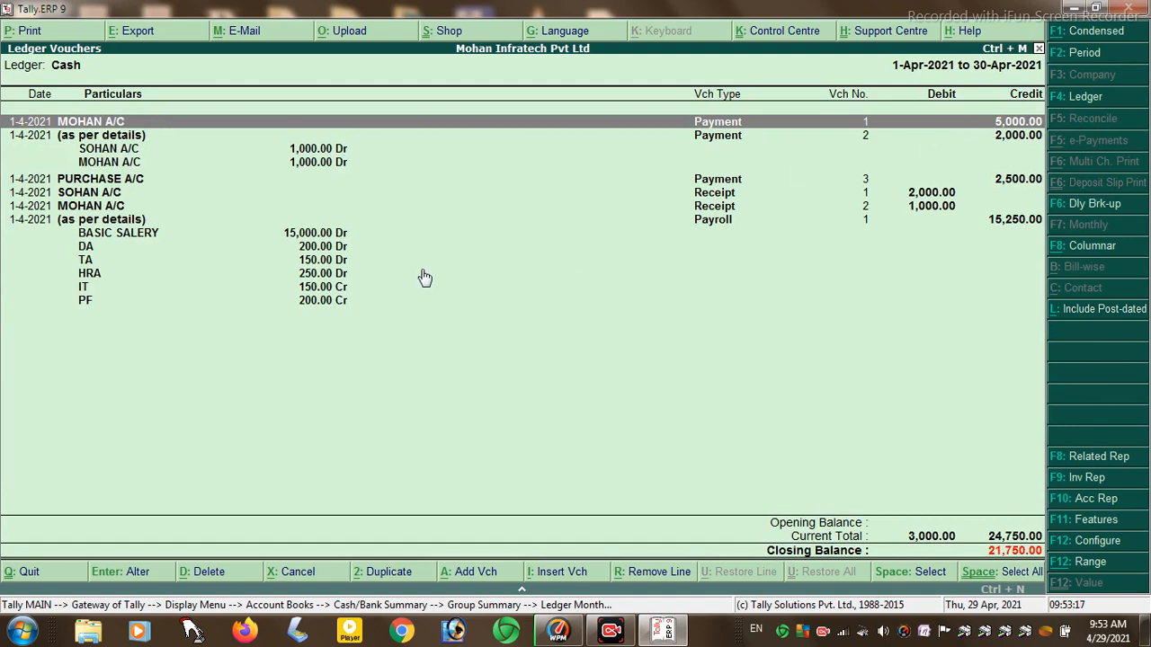
key(Escape)
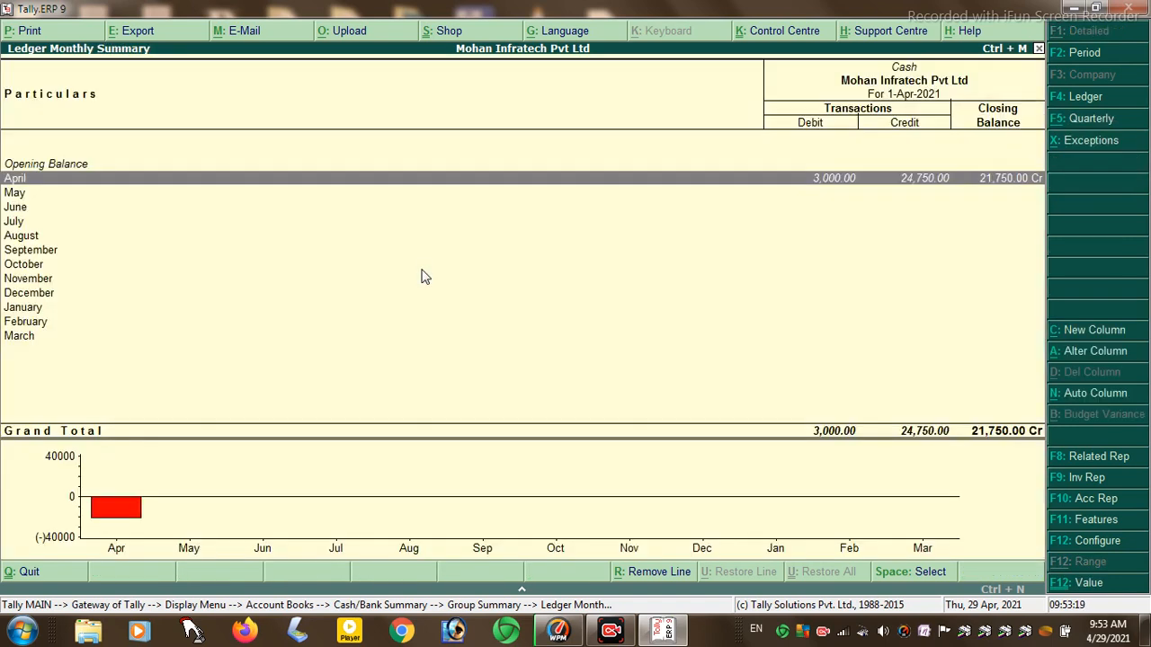
key(Escape)
key(Escape)
key(Escape)
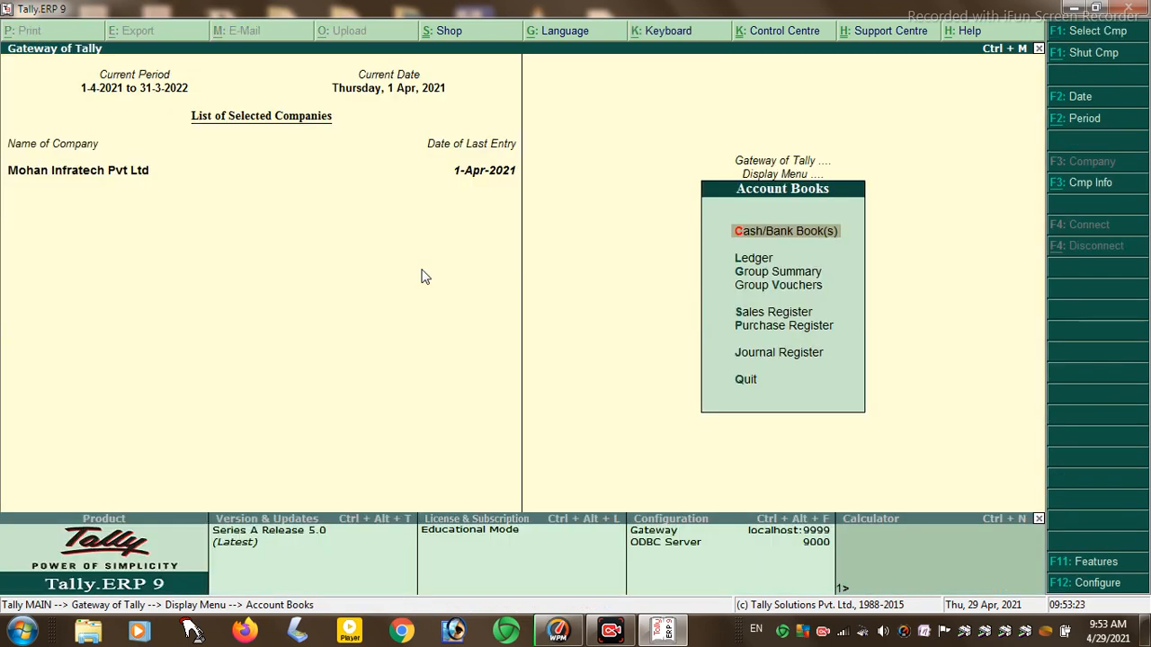
key(Down)
key(Return)
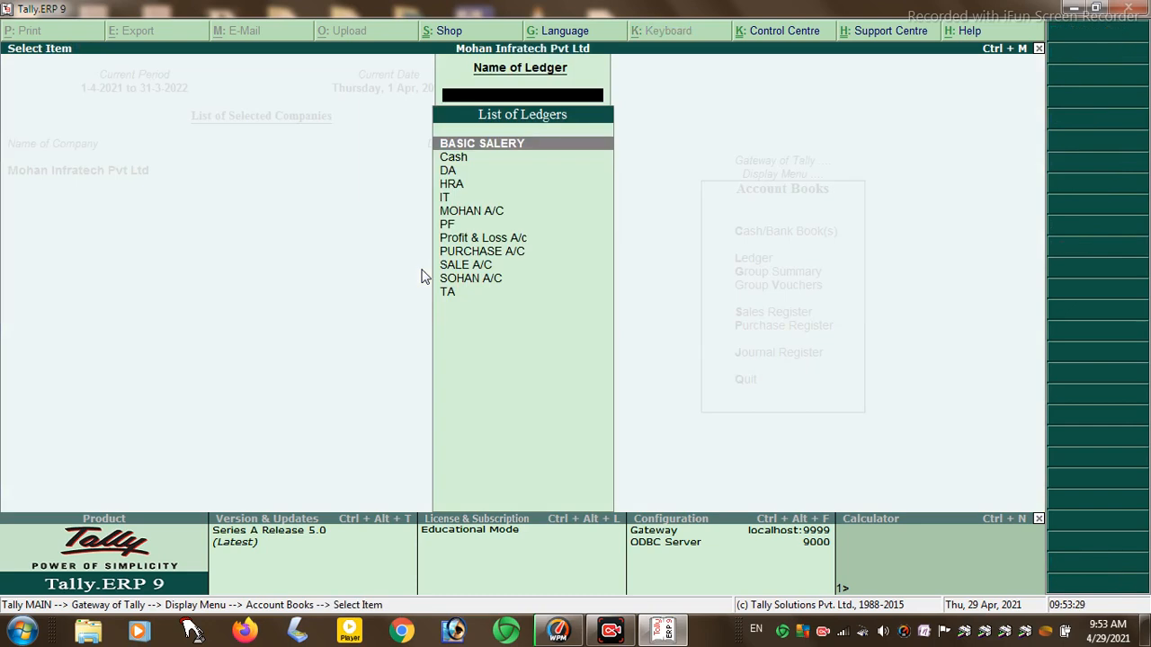
key(Escape)
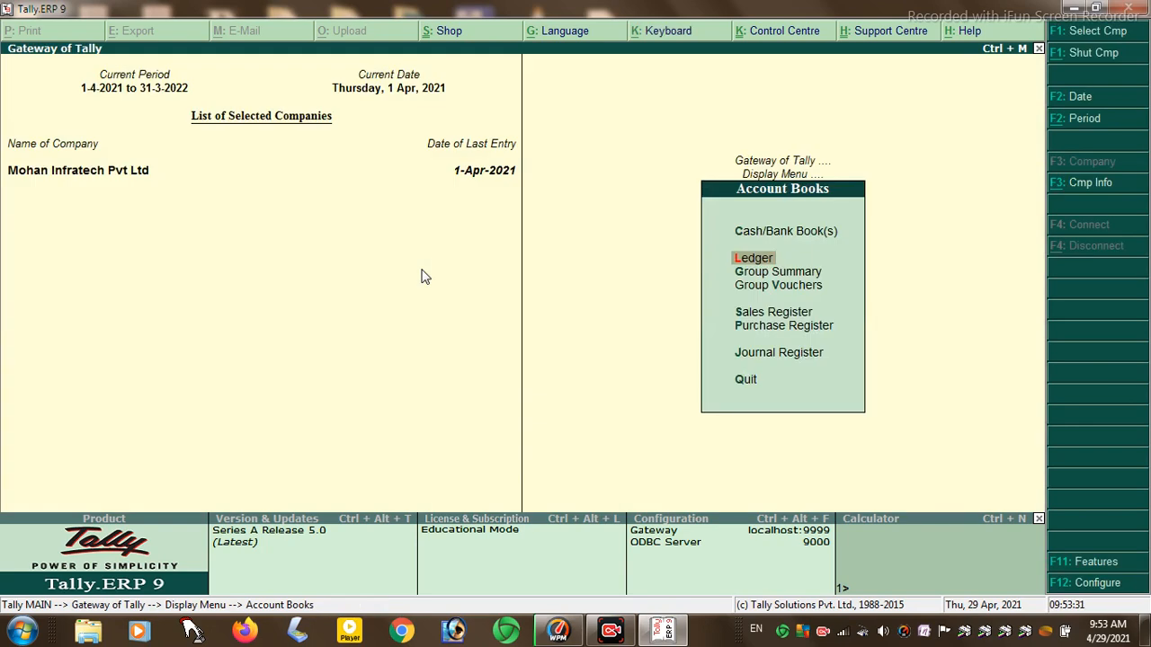
key(Down)
key(Return)
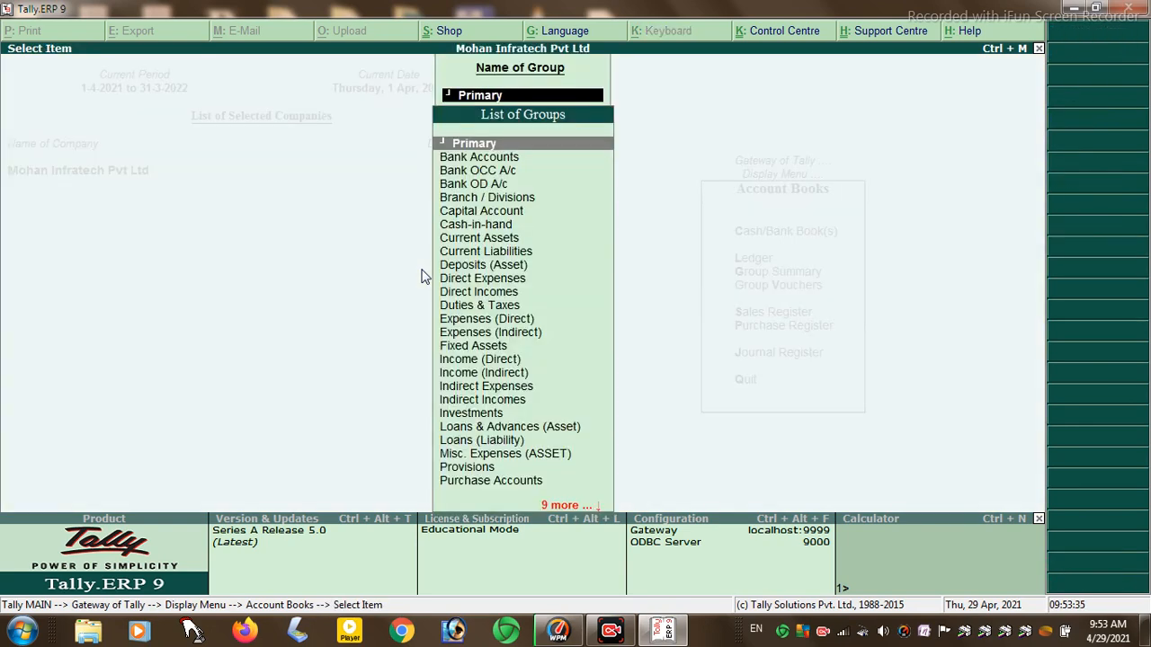
key(Down)
key(Down)
key(Down)
key(Down)
key(Down)
key(Down)
key(Down)
key(Down)
key(Down)
key(Down)
key(Down)
key(Down)
key(Down)
key(Down)
key(Down)
key(Down)
key(Down)
key(Down)
key(Down)
key(Down)
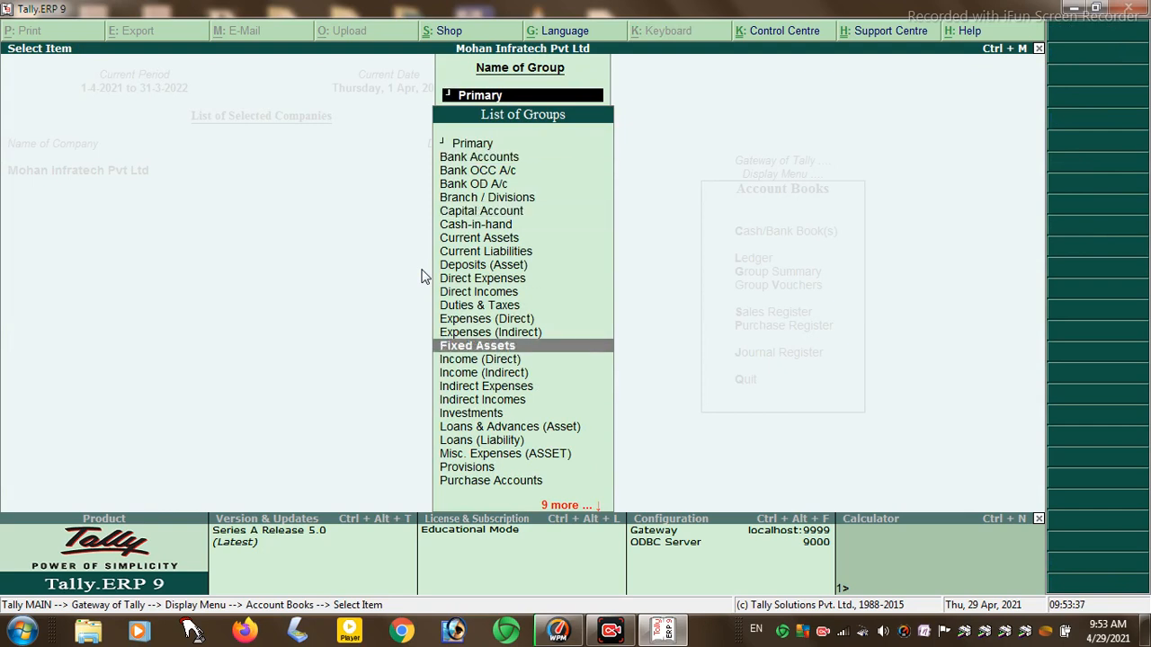
key(Down)
key(Down)
key(Down)
key(Down)
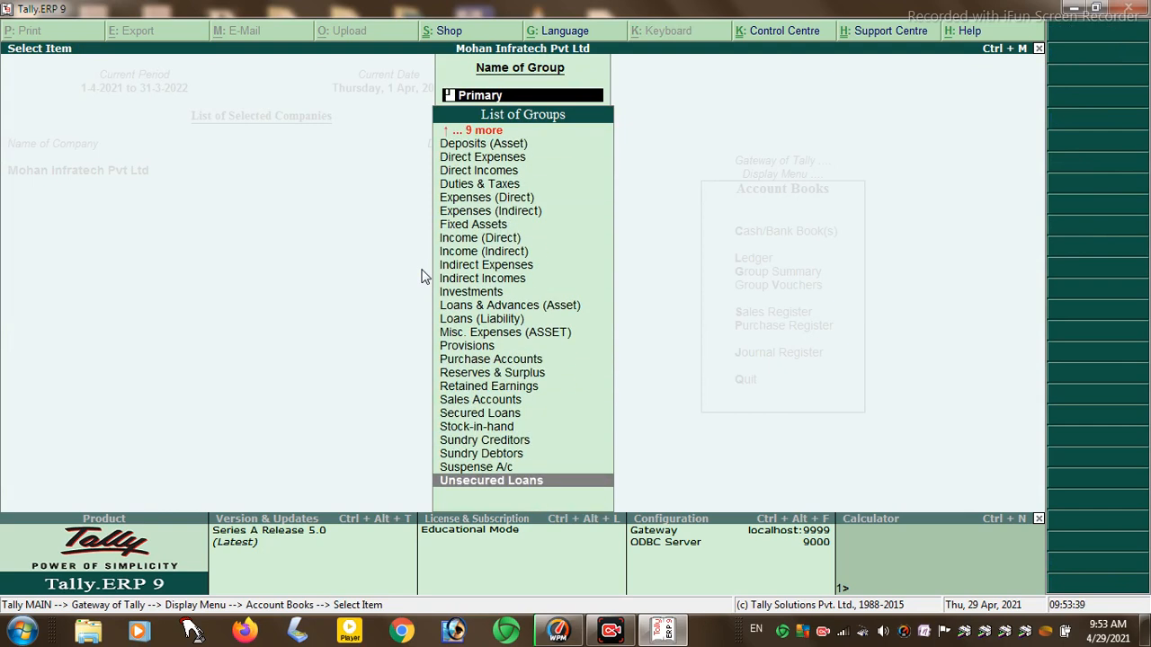
key(Escape)
key(Down)
key(Return)
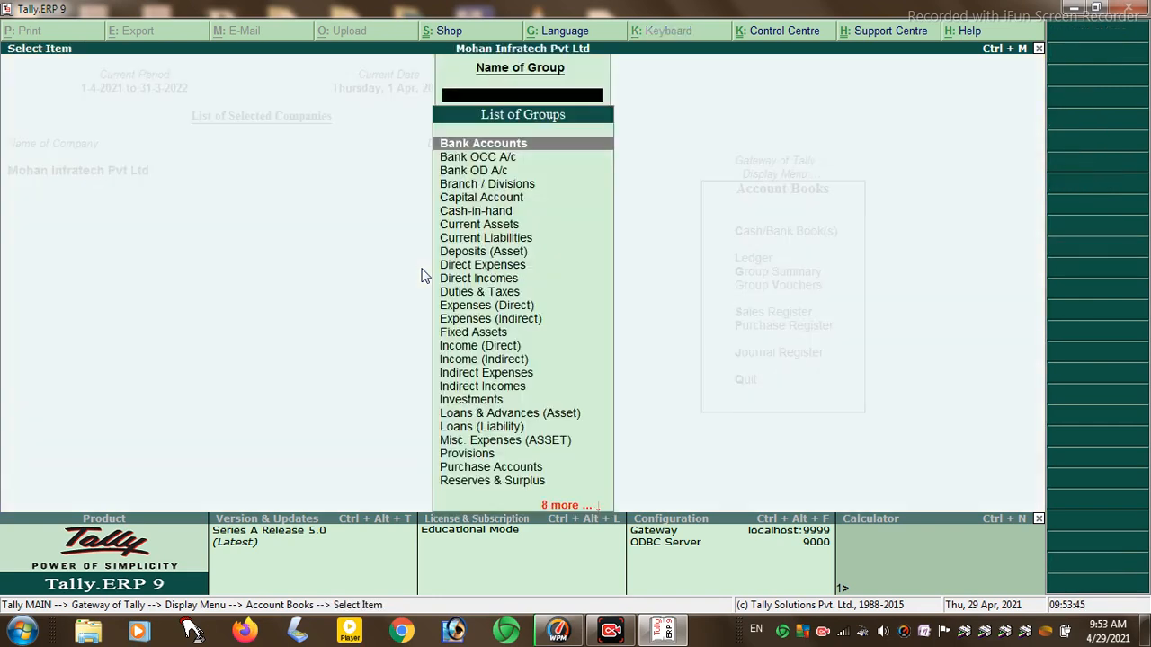
key(Escape)
key(Down)
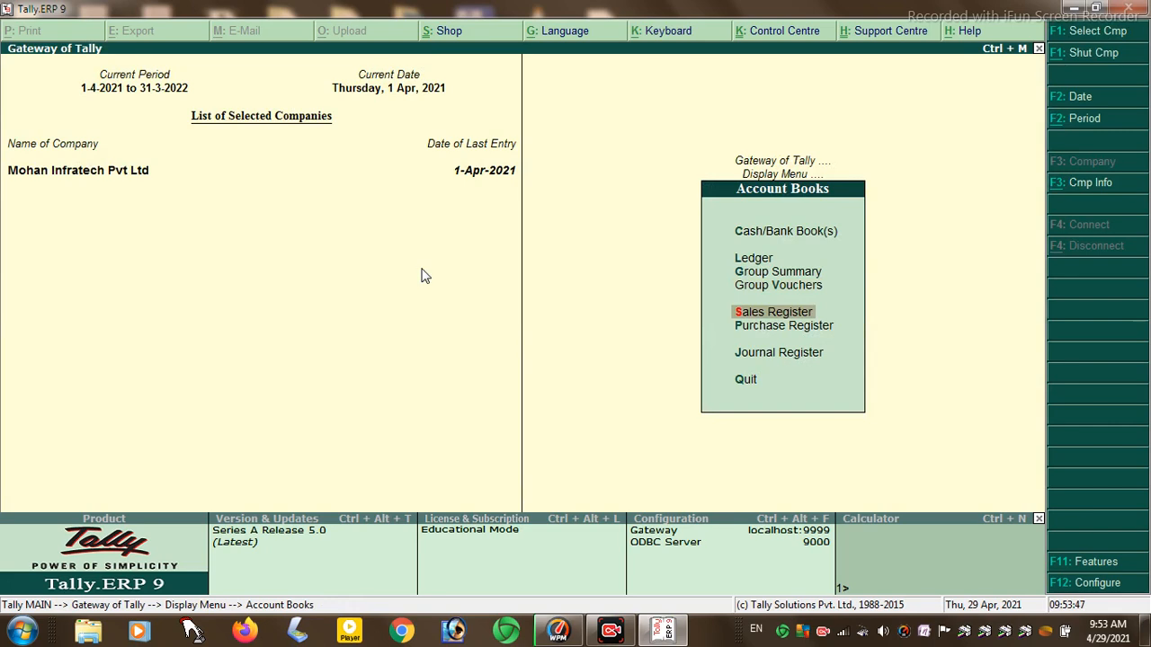
- View April's MOHAN A/C sales voucher in the Sales Register
key(Return)
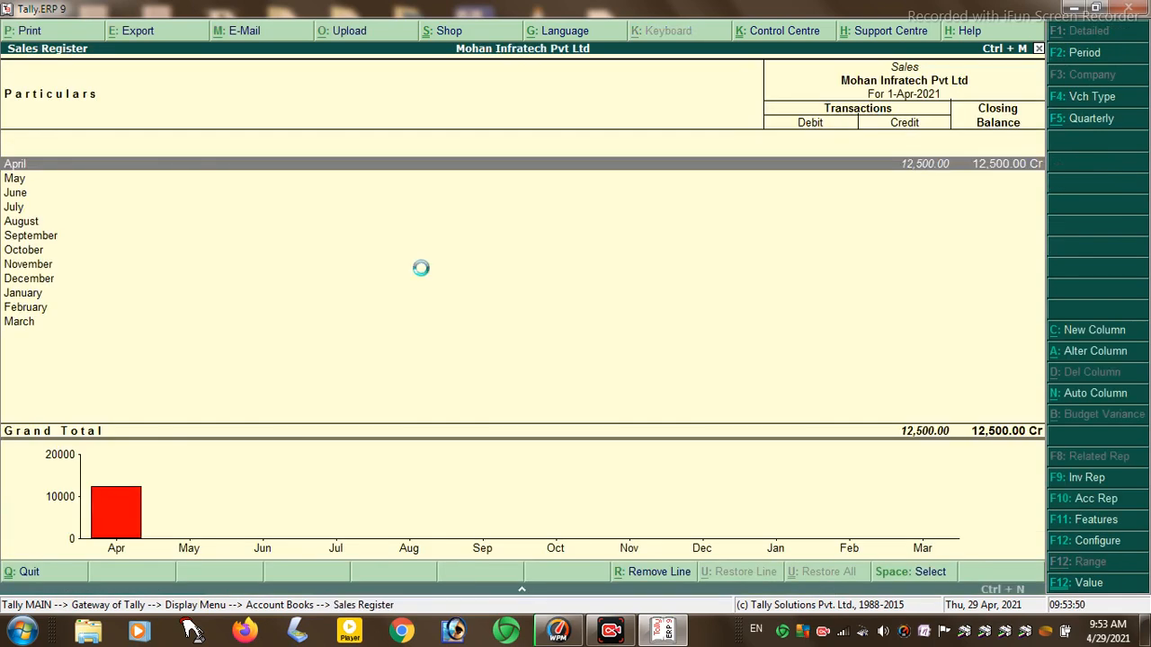
key(Return)
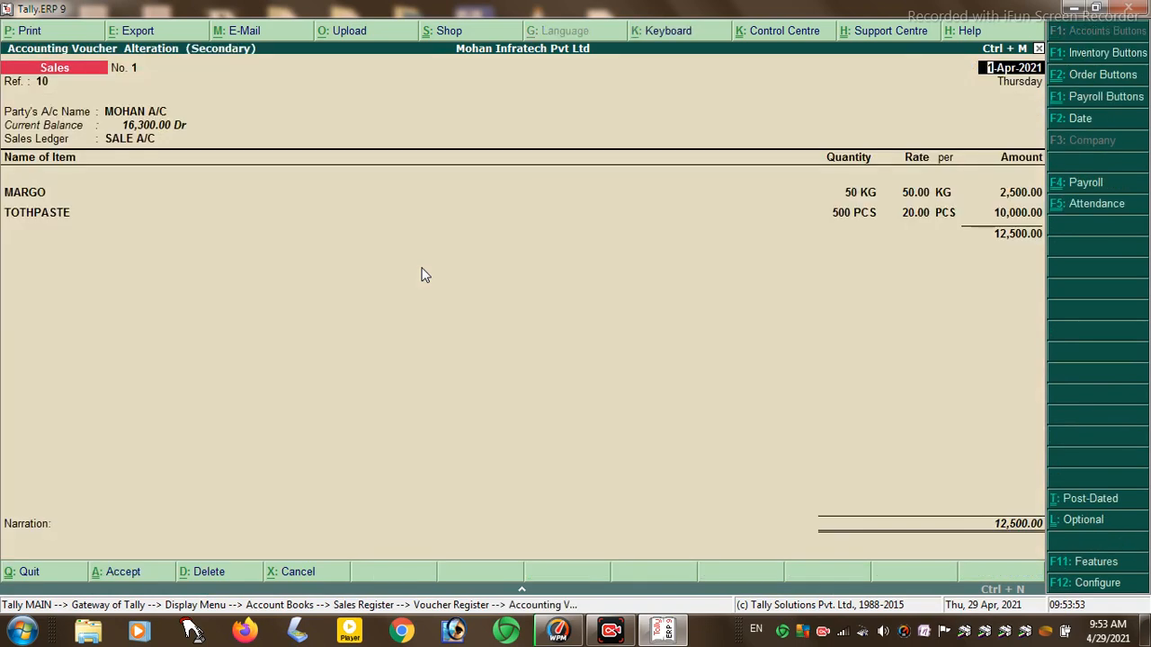
key(Escape)
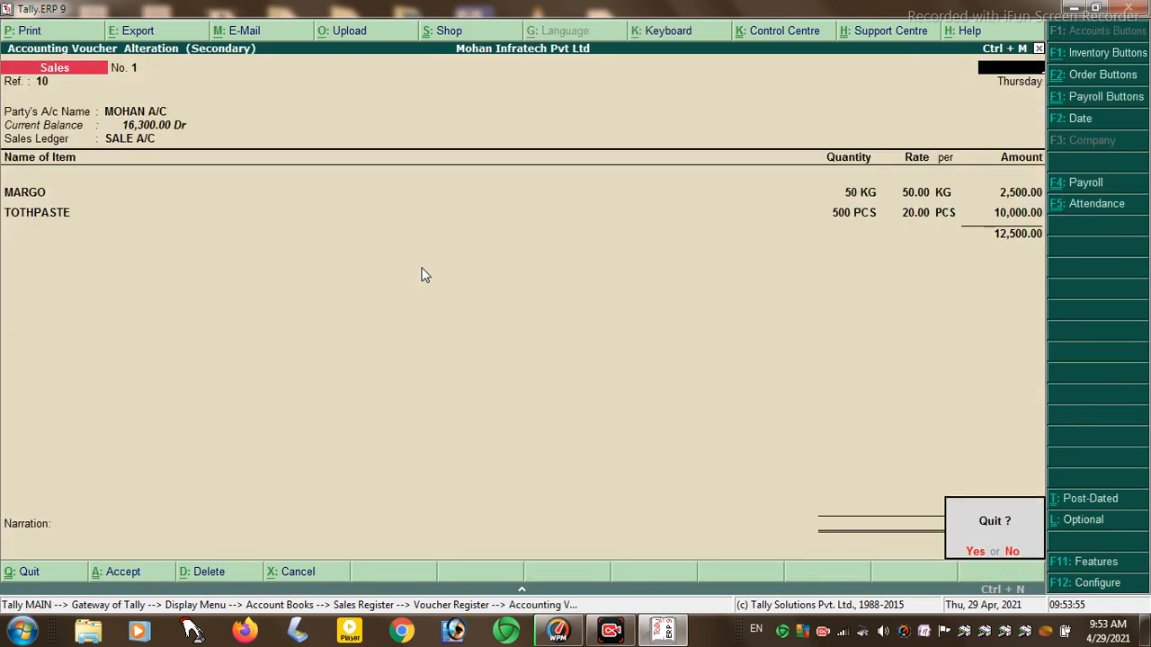
key(y)
key(Escape)
key(Escape)
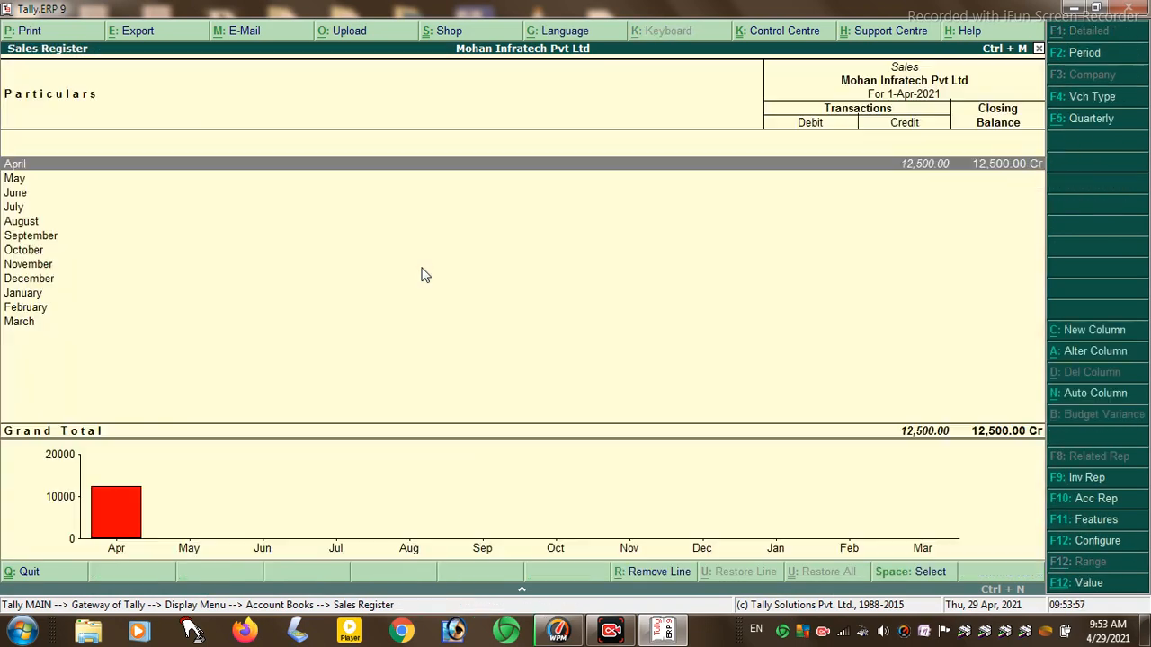
key(Escape)
- View April's SOHAN A/C purchase voucher in the Purchase Register
key(Down)
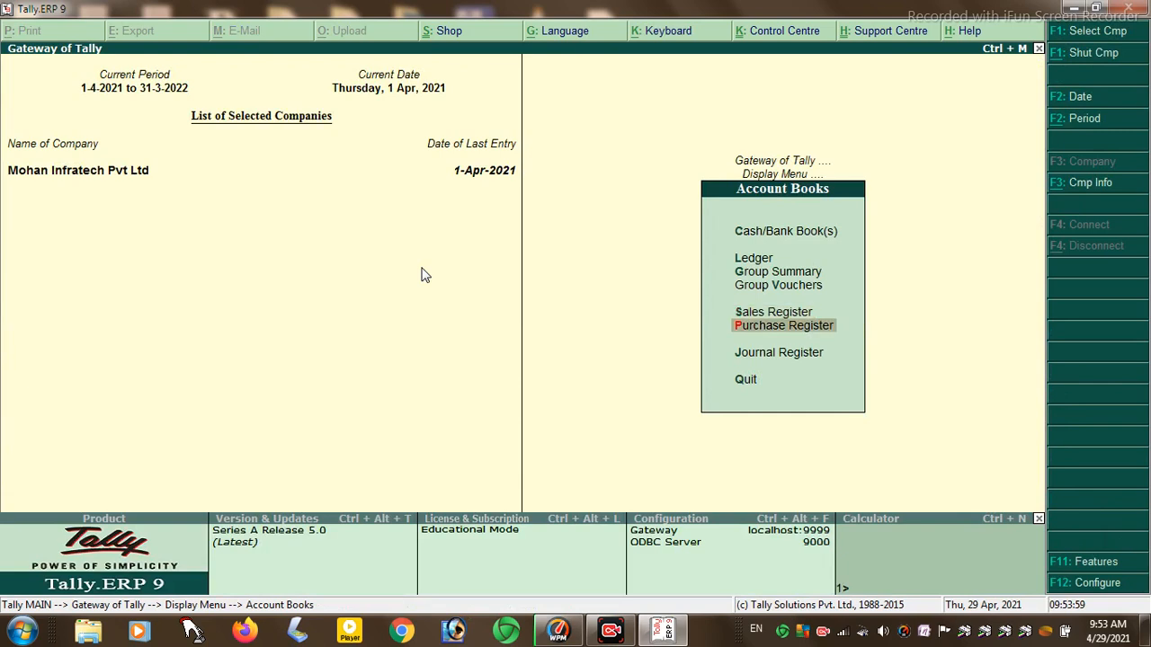
key(Return)
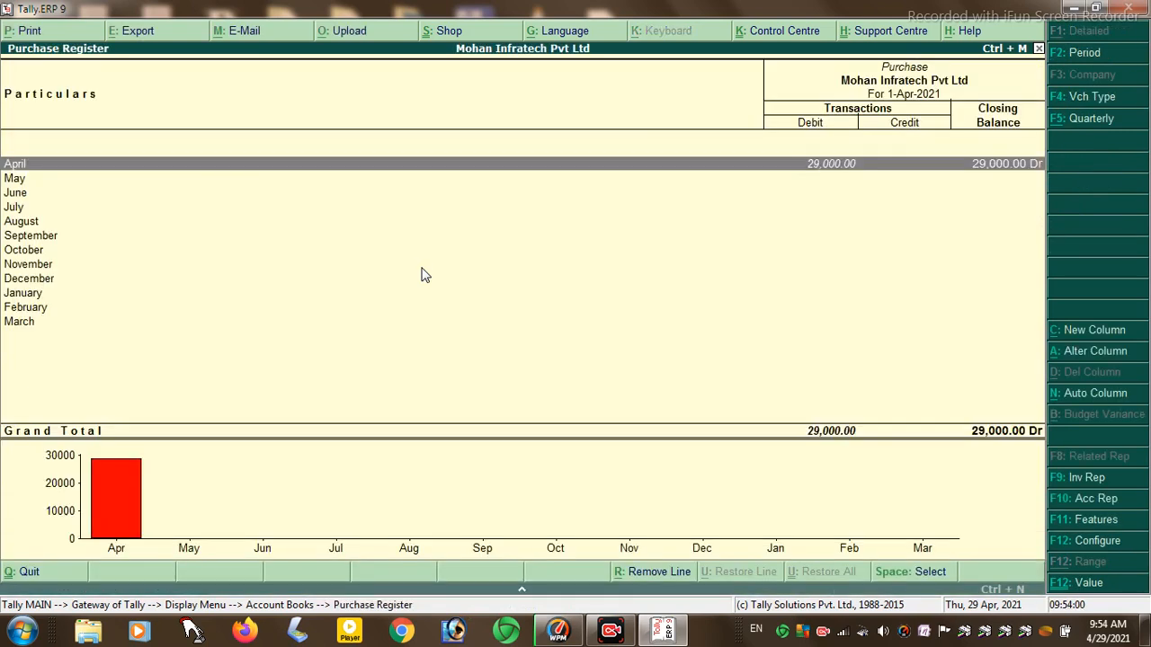
key(Return)
key(Return)
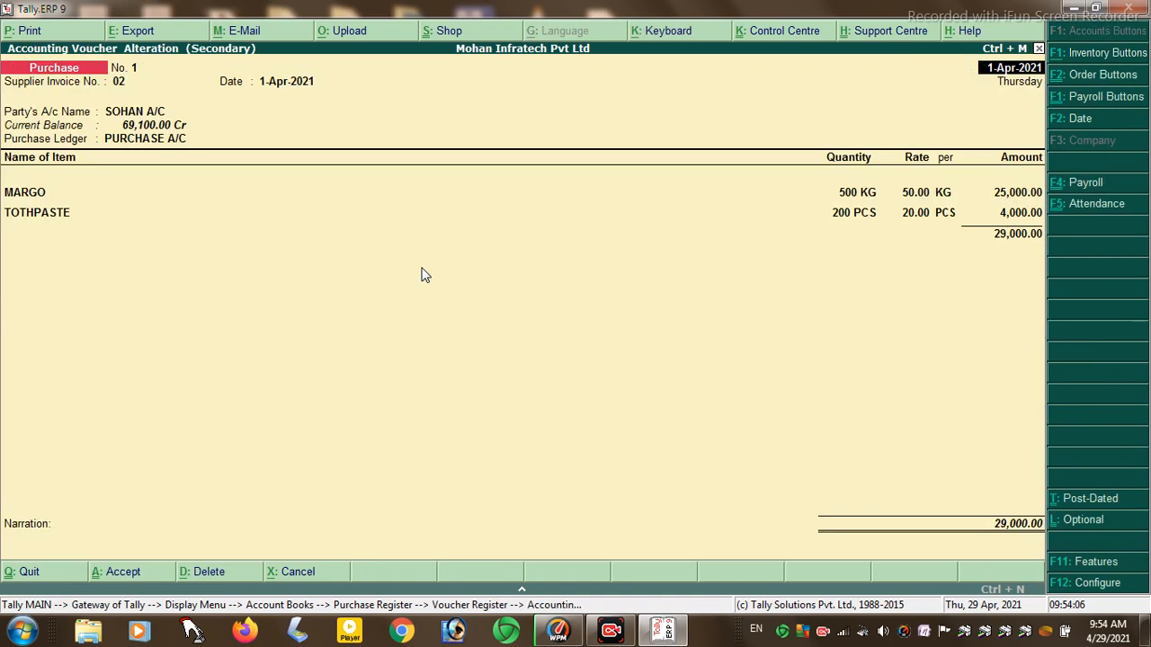
key(Escape)
key(y)
key(Escape)
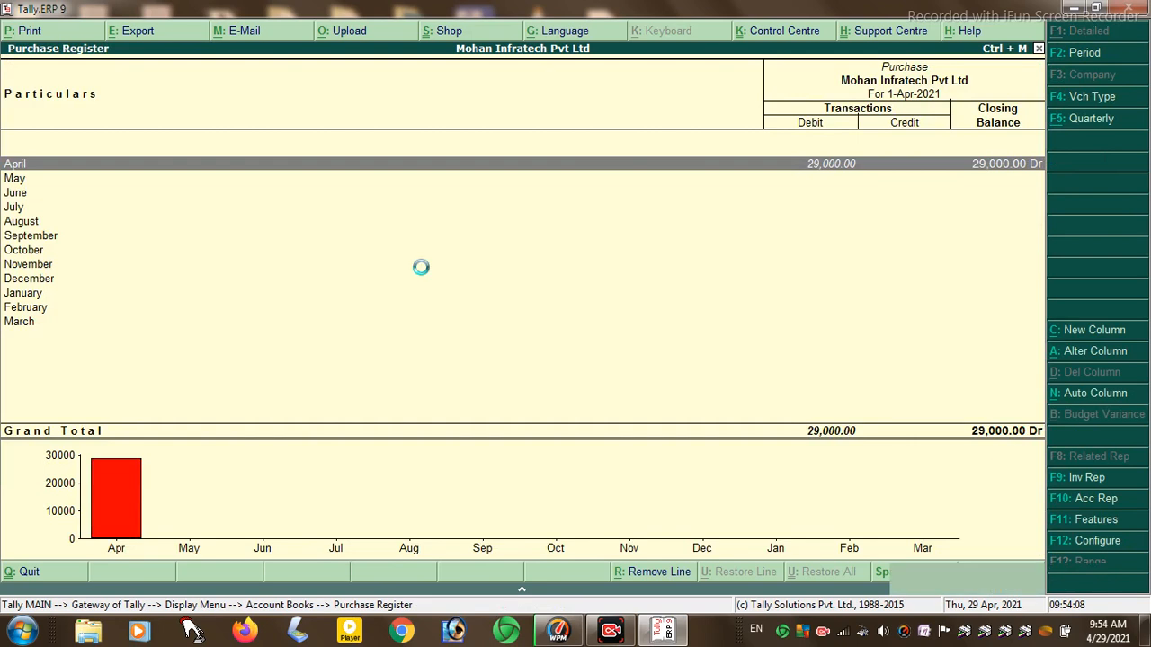
key(Escape)
- Check the empty Journal Register and view April's debit note voucher
key(Down)
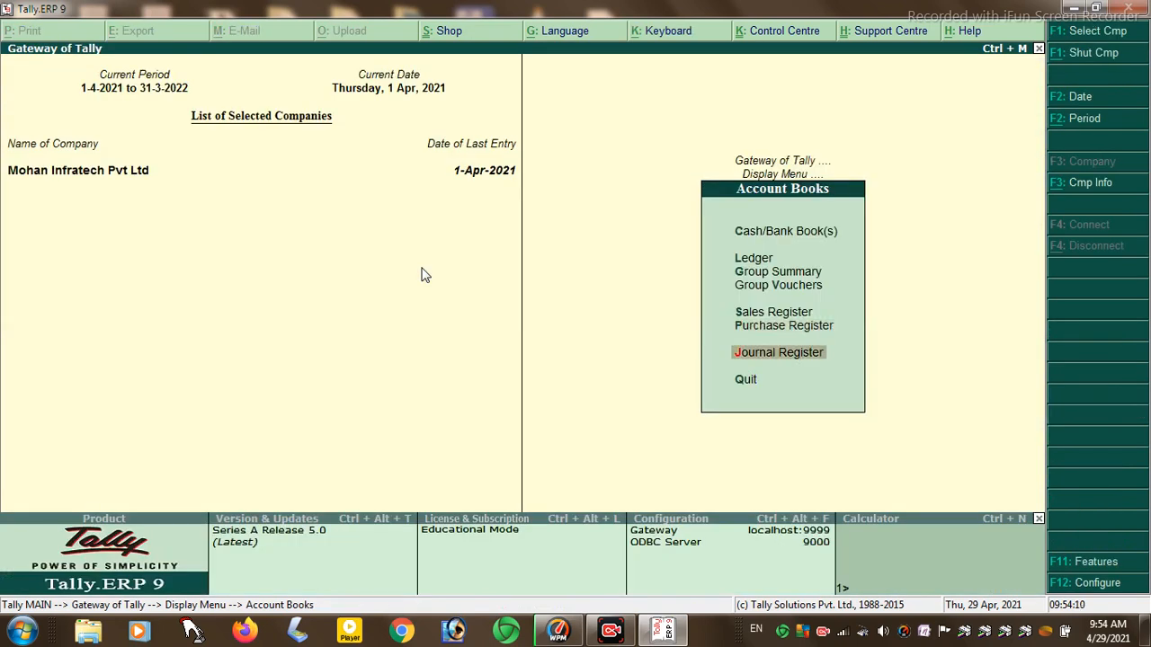
key(Return)
key(Return)
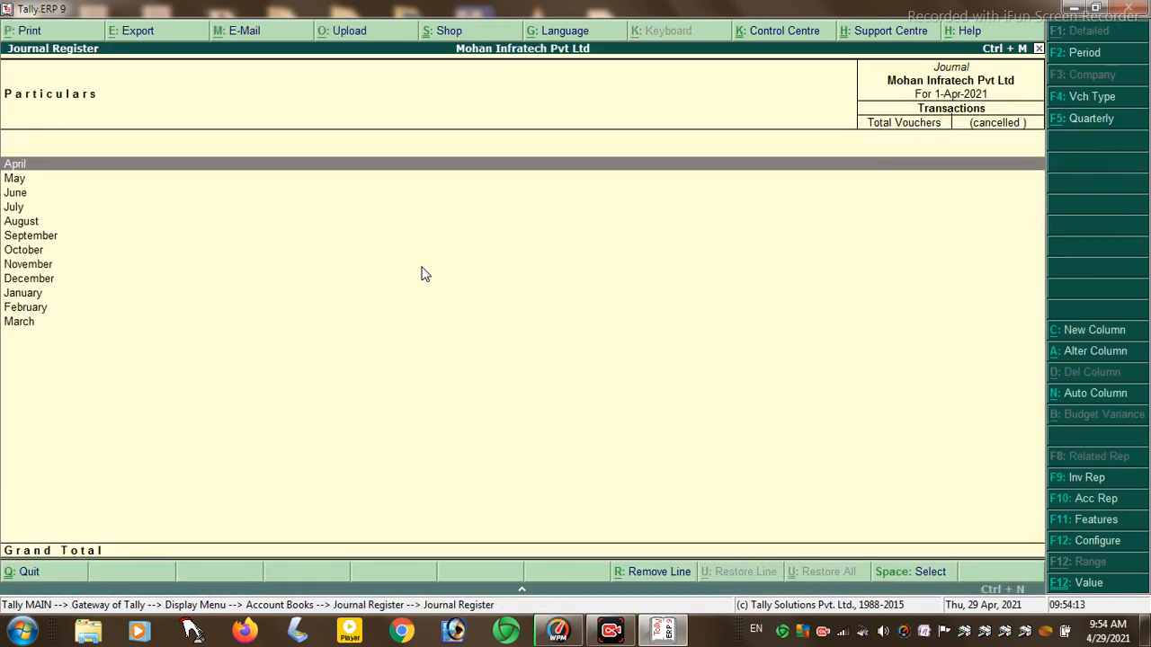
key(Escape)
key(Down)
key(Return)
key(Return)
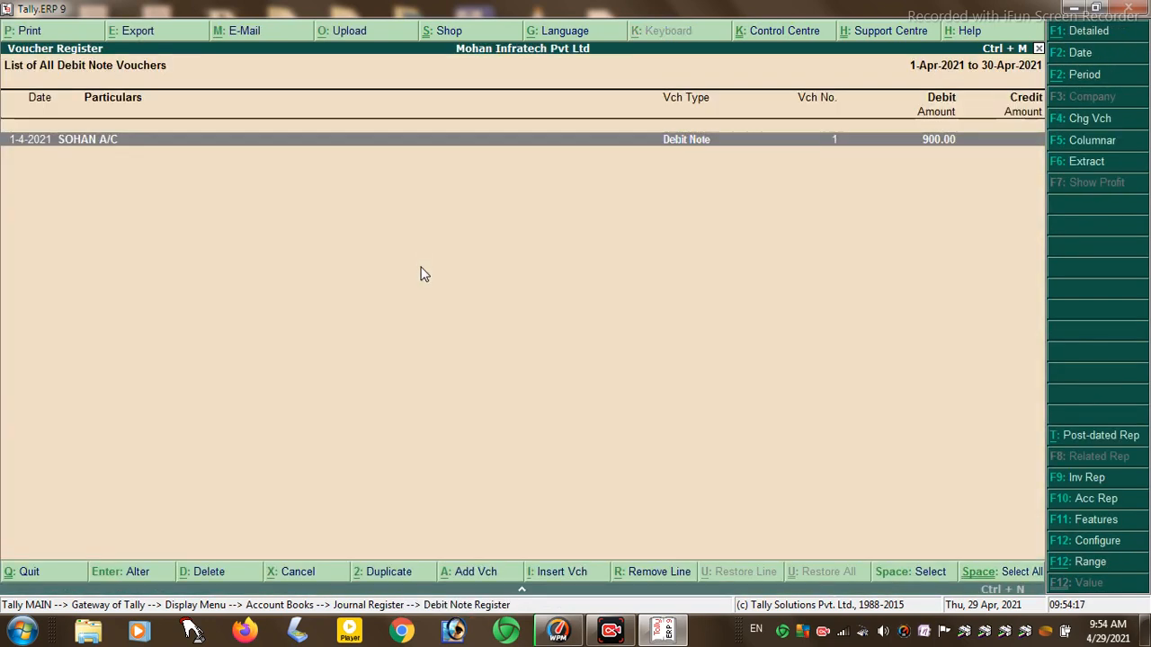
key(Return)
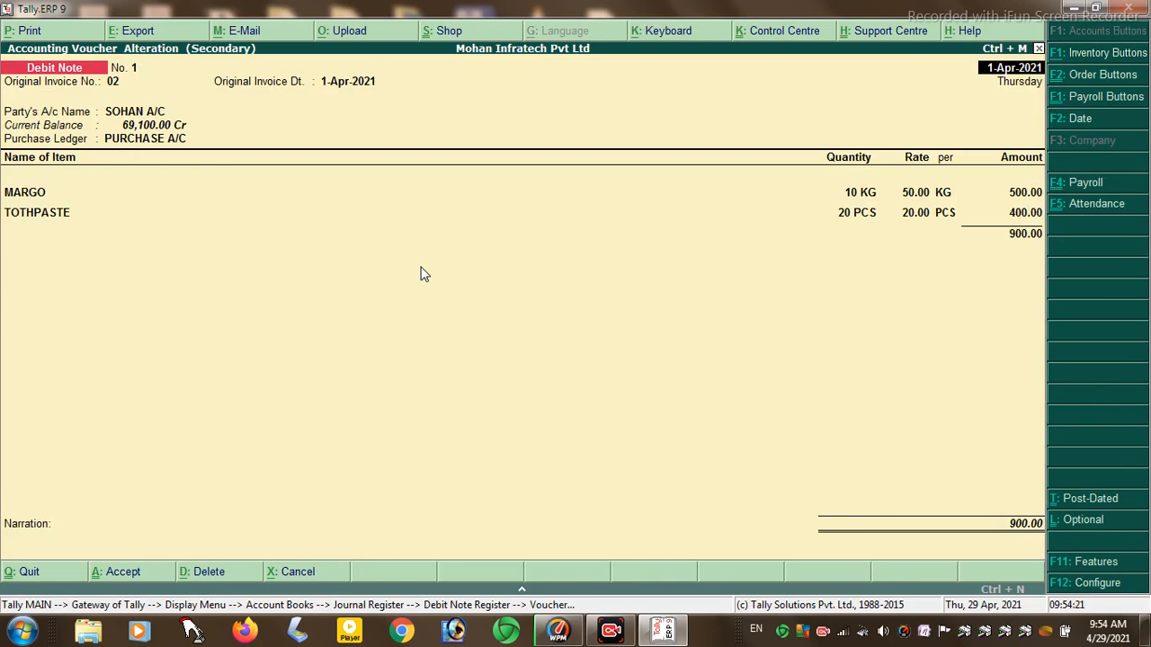
key(Escape)
key(y)
key(Escape)
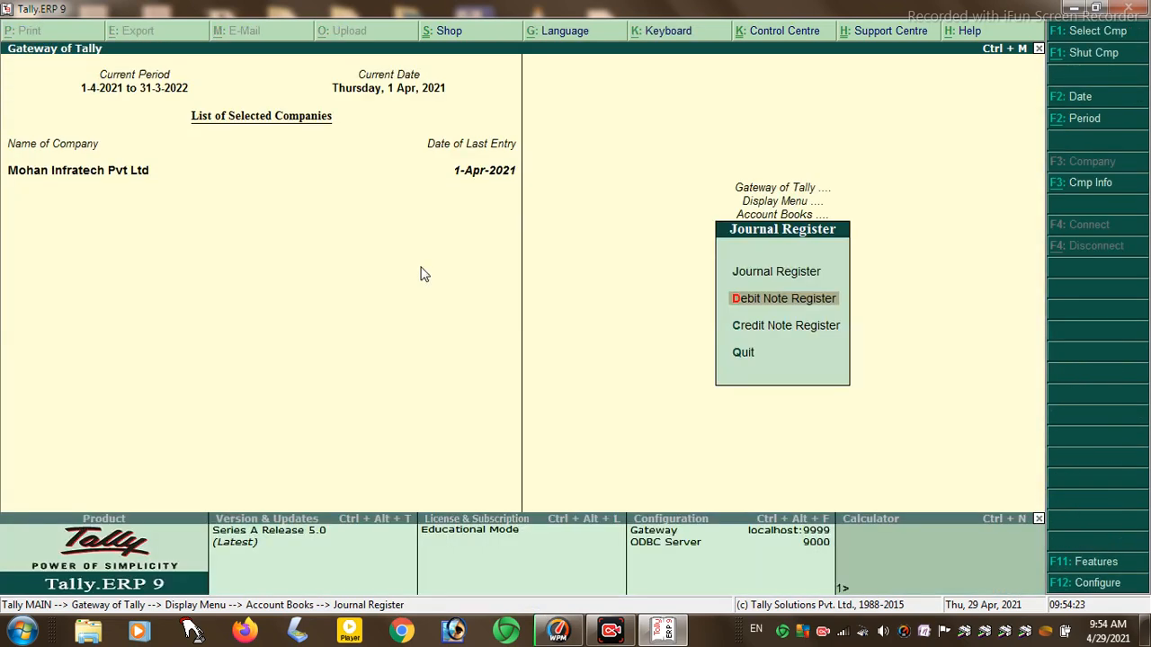
- View April's MOHAN A/C credit note voucher in the Credit Note Register
key(Down)
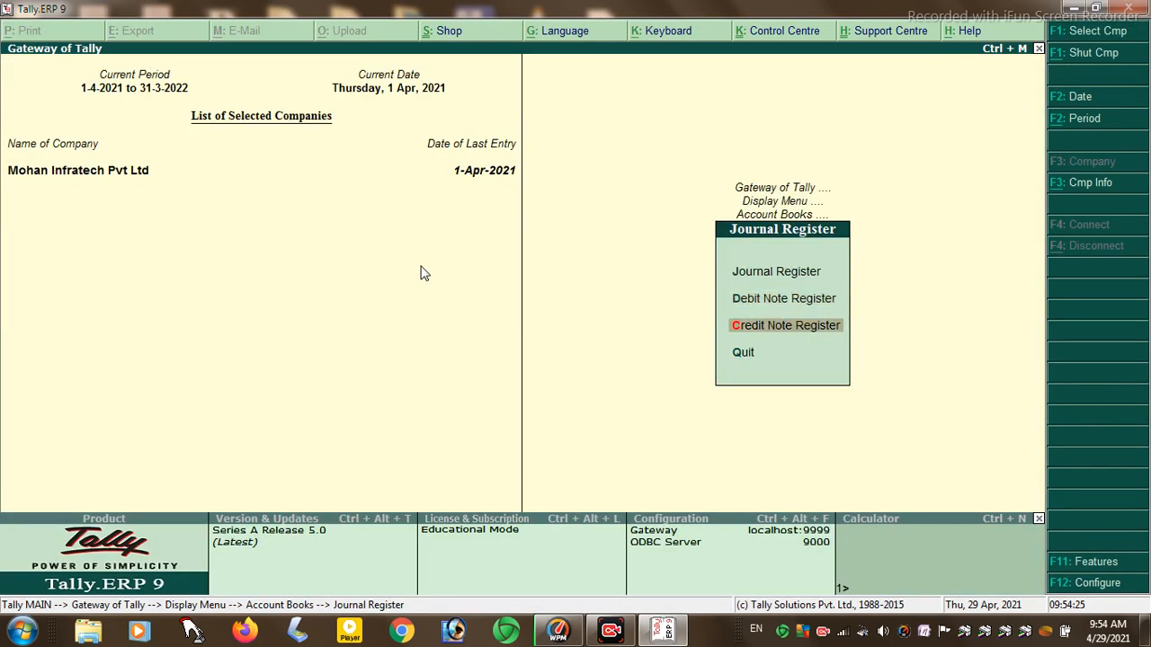
key(Return)
key(Return)
key(Return)
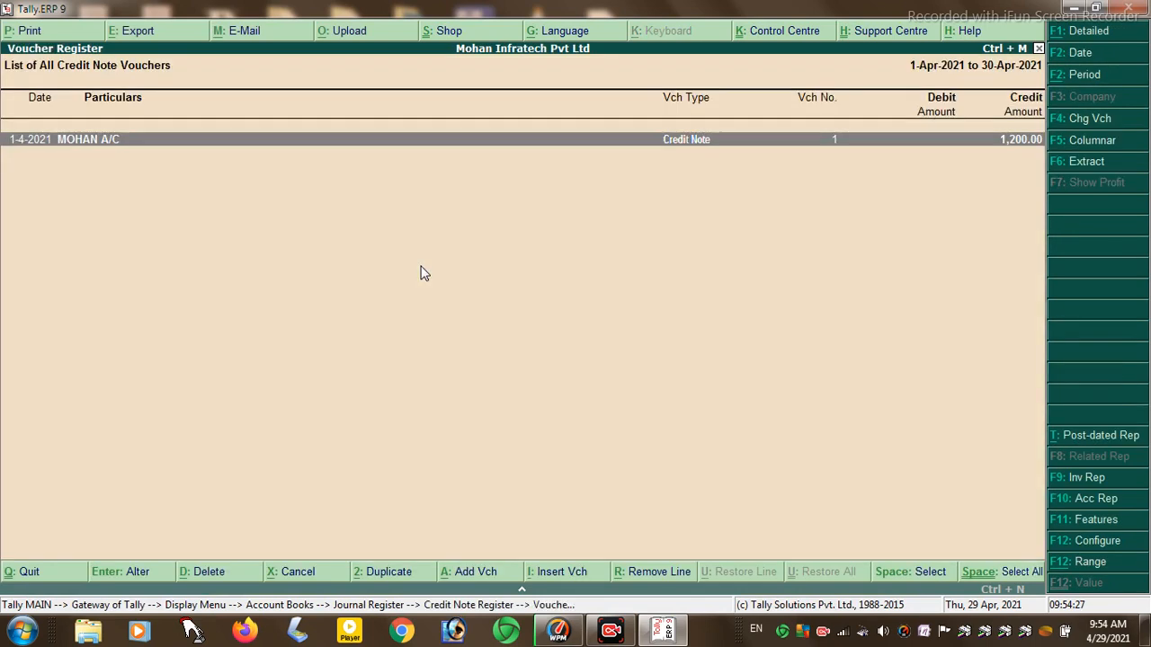
key(Return)
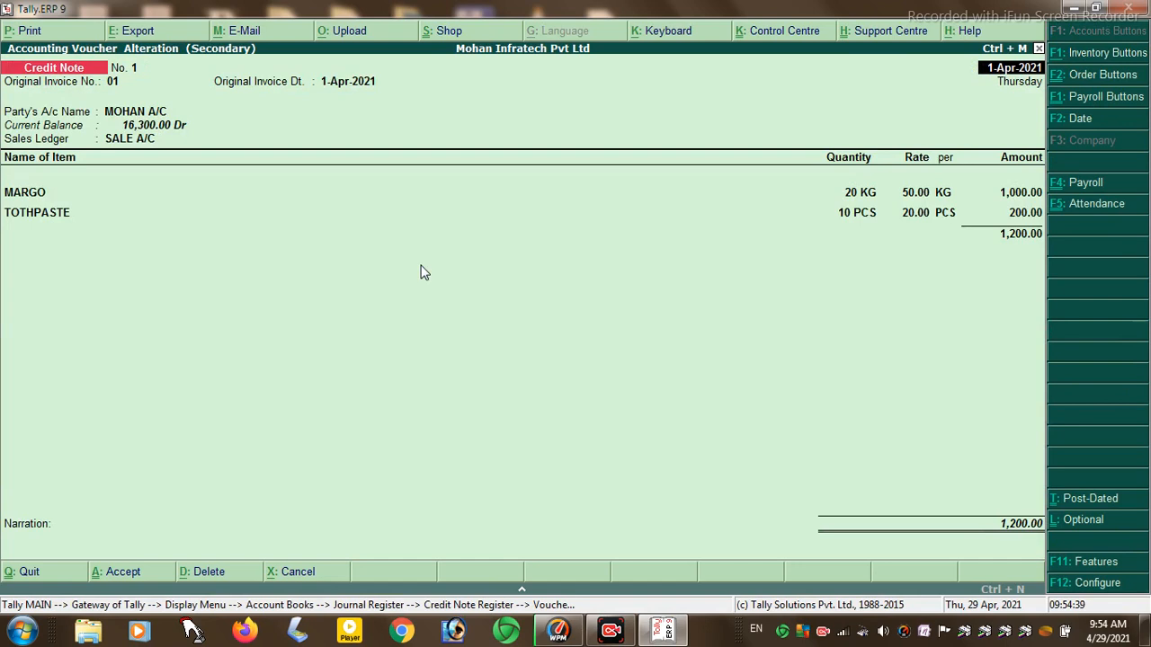
key(Escape)
key(y)
key(Escape)
key(Escape)
key(Escape)
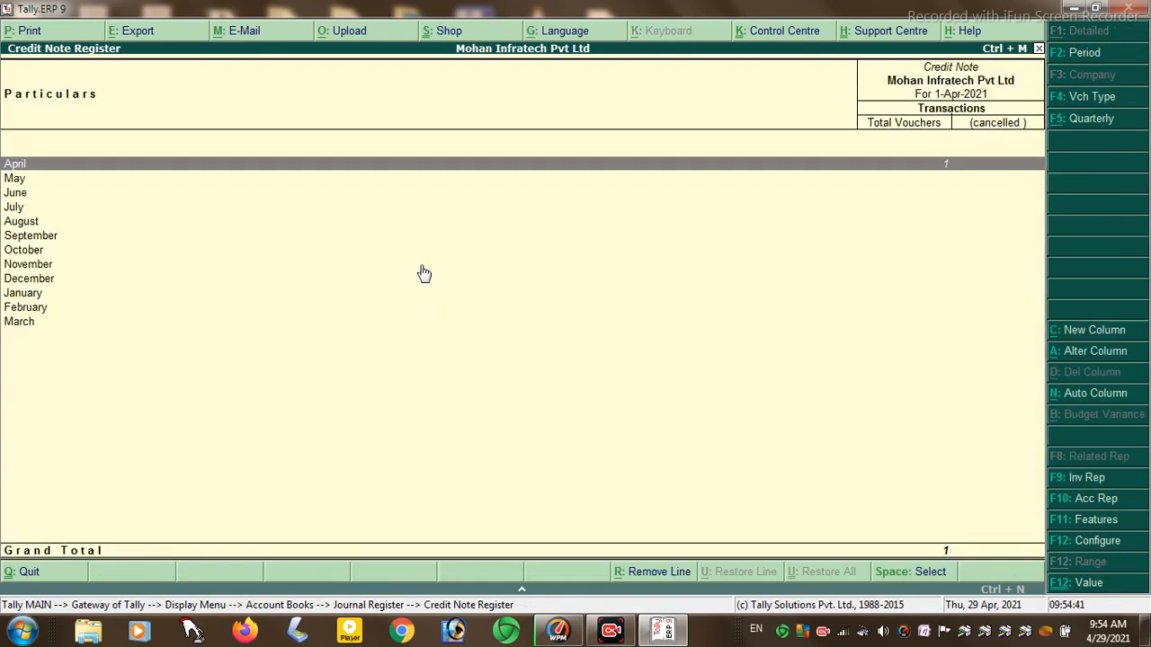
key(Escape)
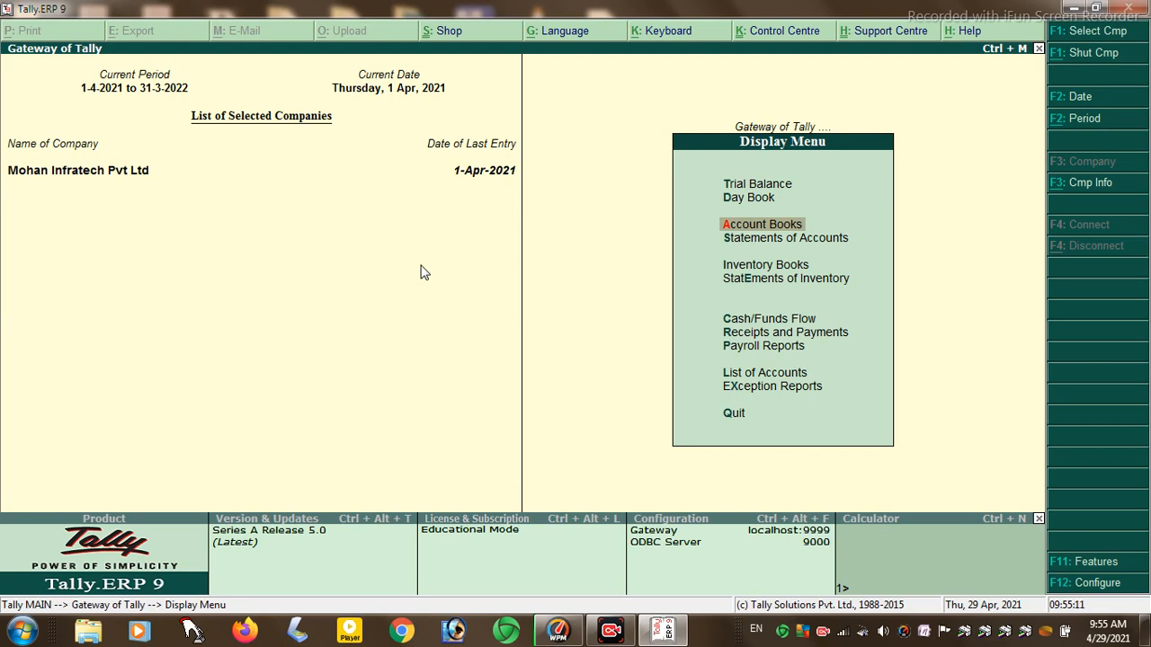
key(Down)
key(Return)
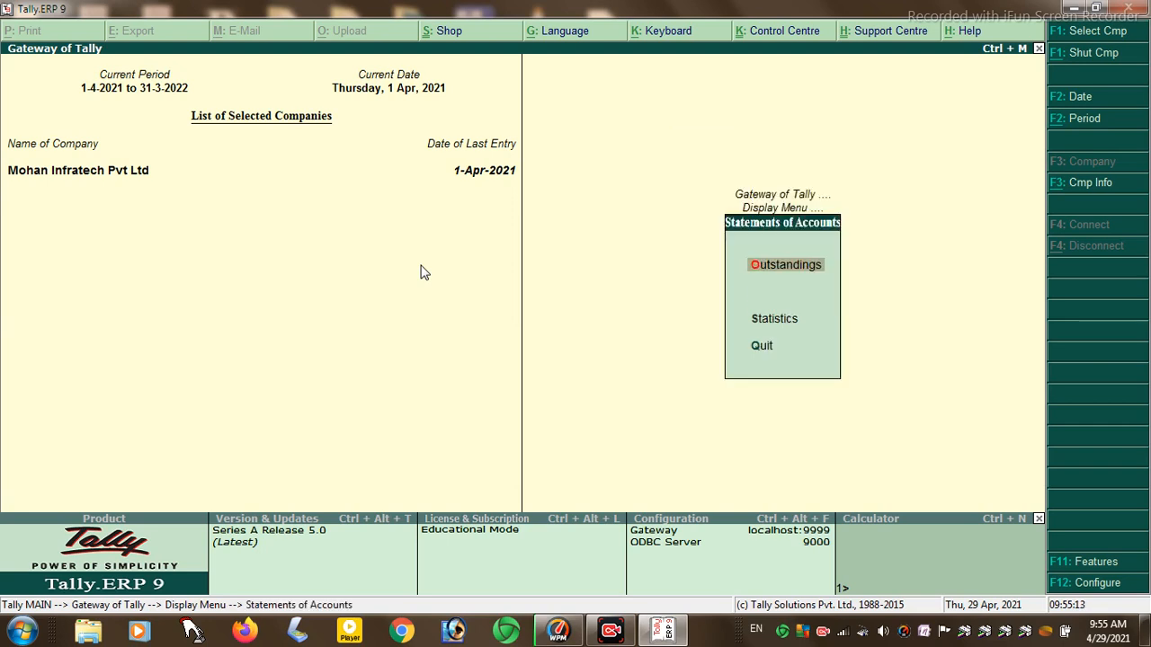
key(Return)
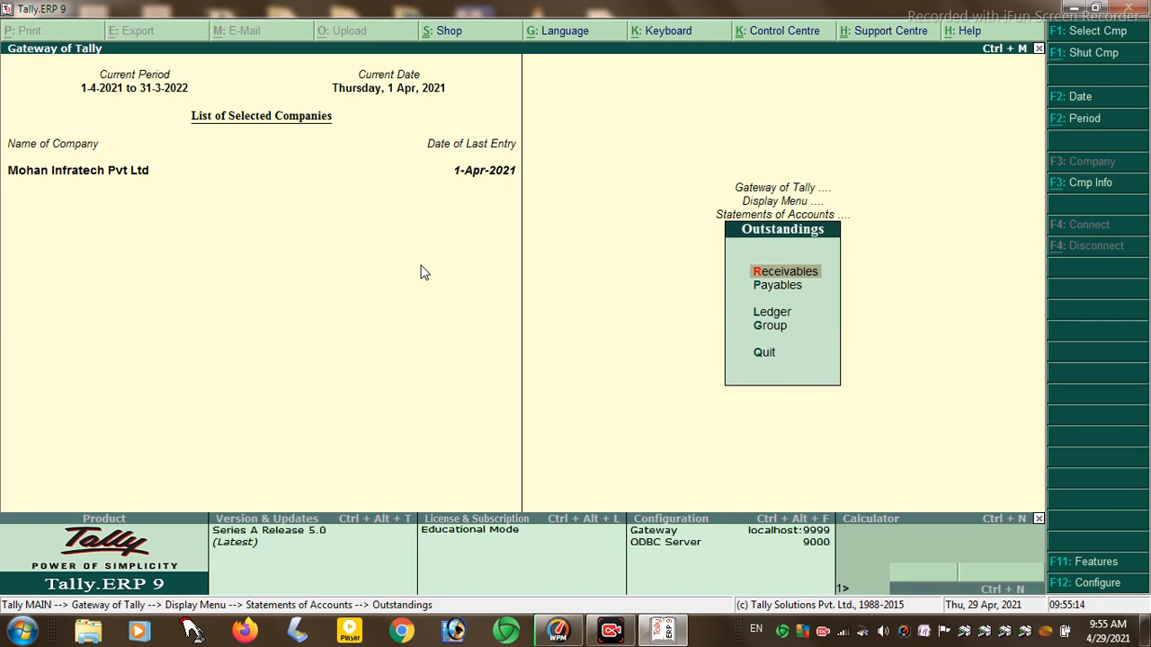
key(Return)
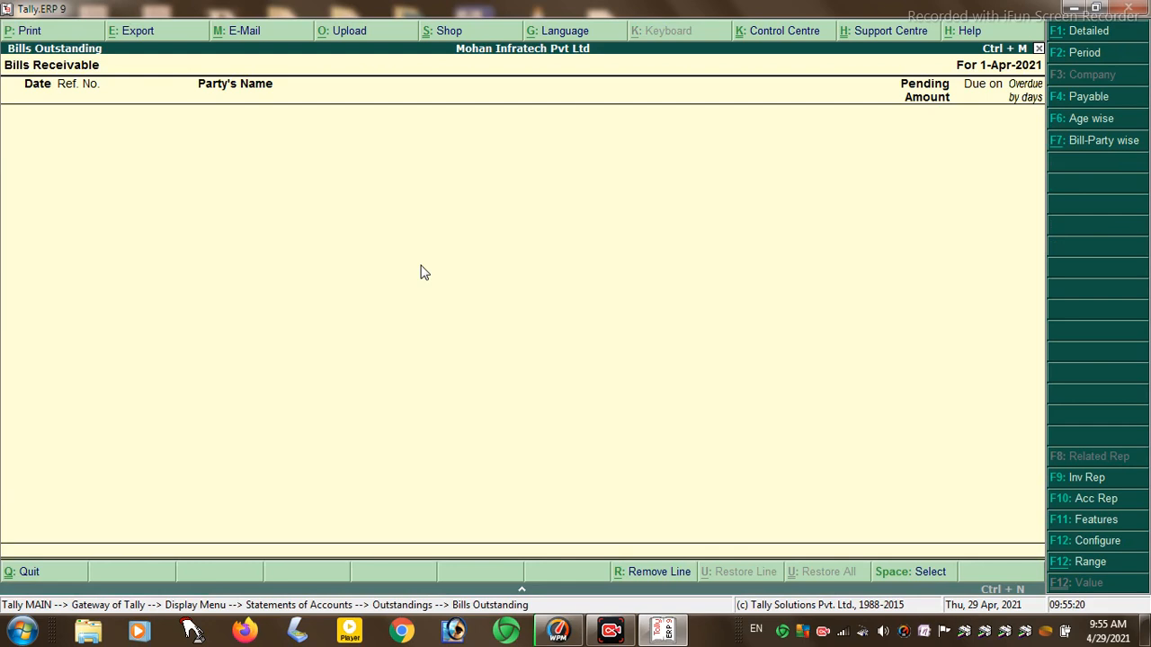
key(Escape)
key(Down)
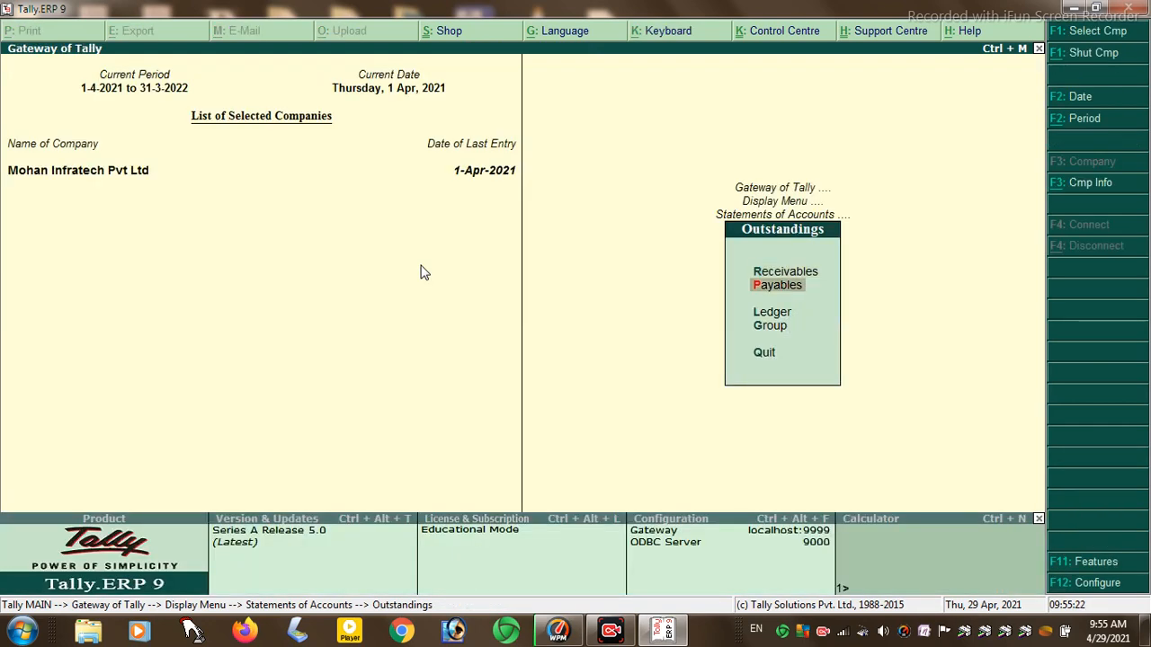
key(Return)
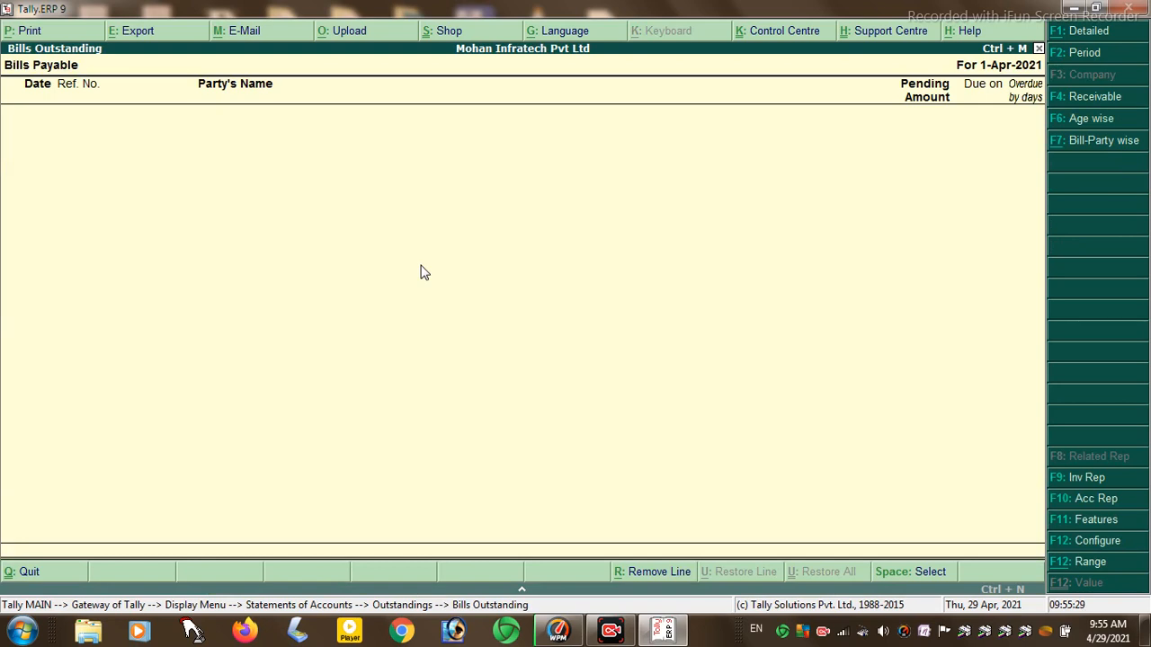
key(Escape)
key(Escape)
key(Escape)
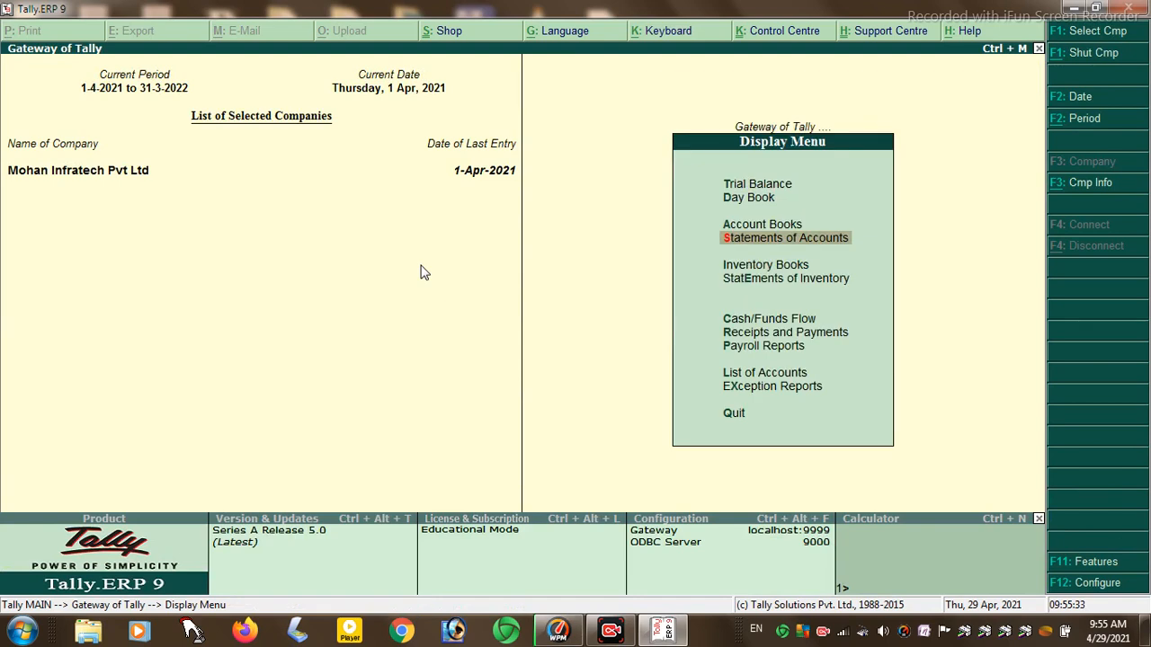
- Open Inventory Books and glance at the stock item and stock group lists
key(Down)
key(Return)
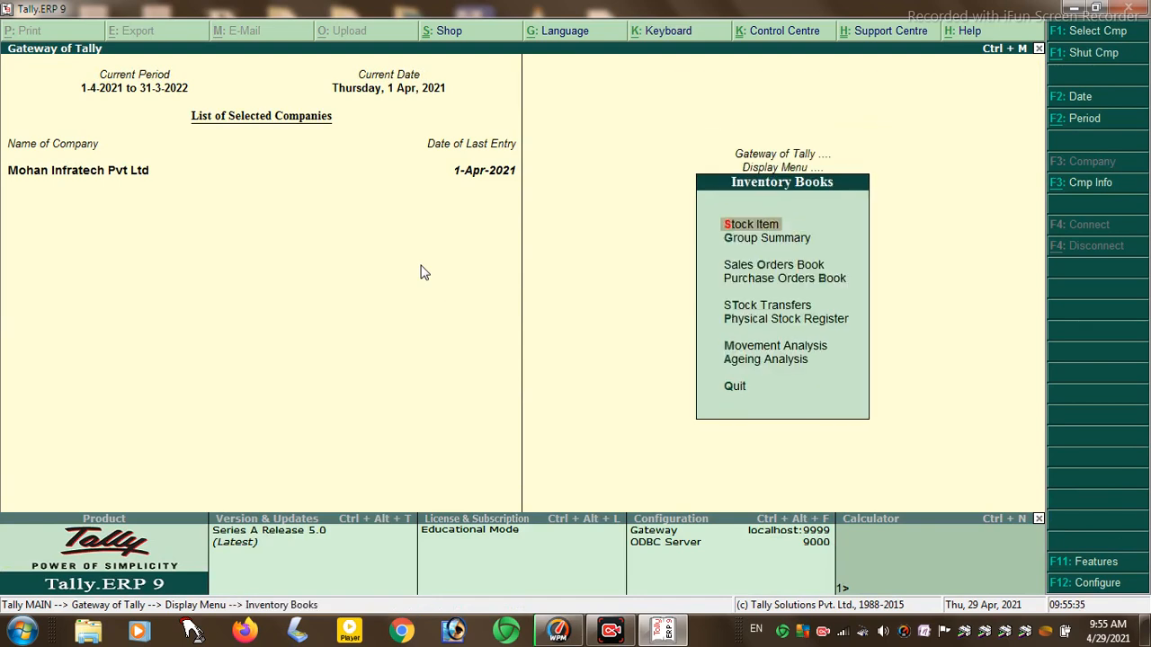
key(Return)
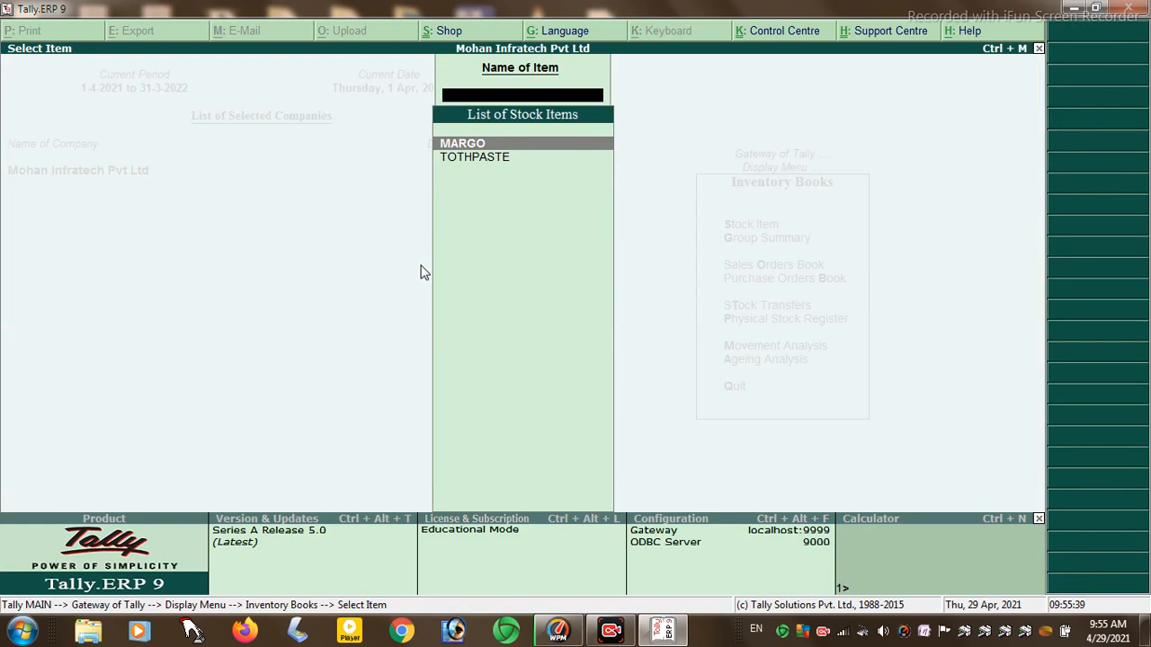
key(Escape)
key(Down)
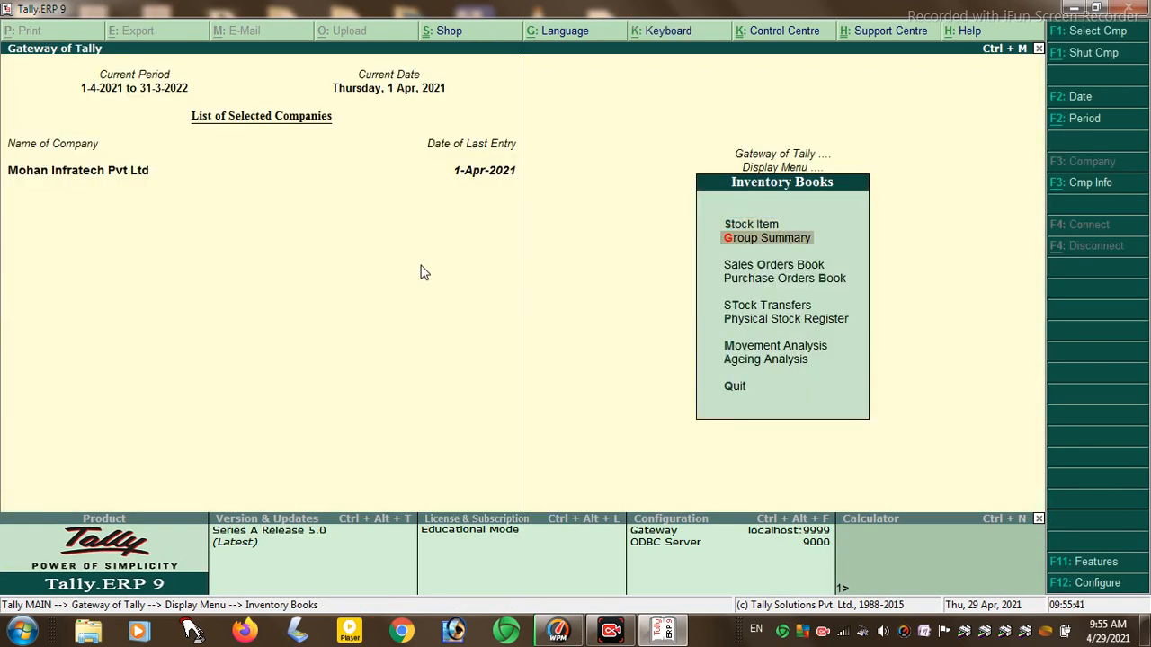
key(Return)
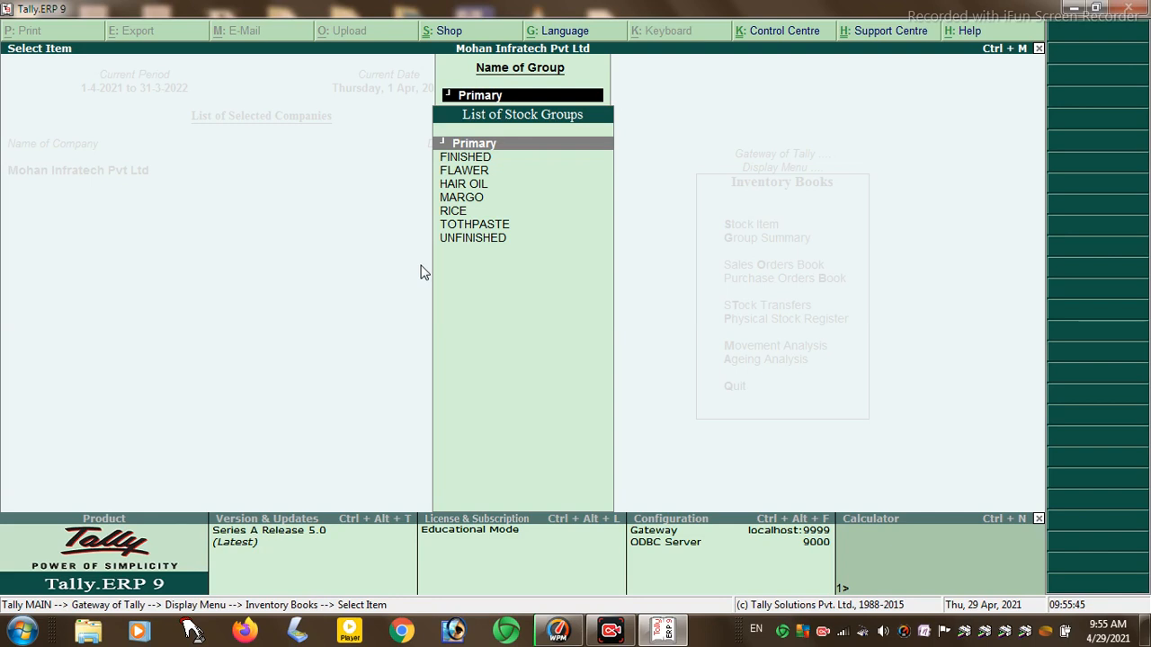
key(Escape)
key(Escape)
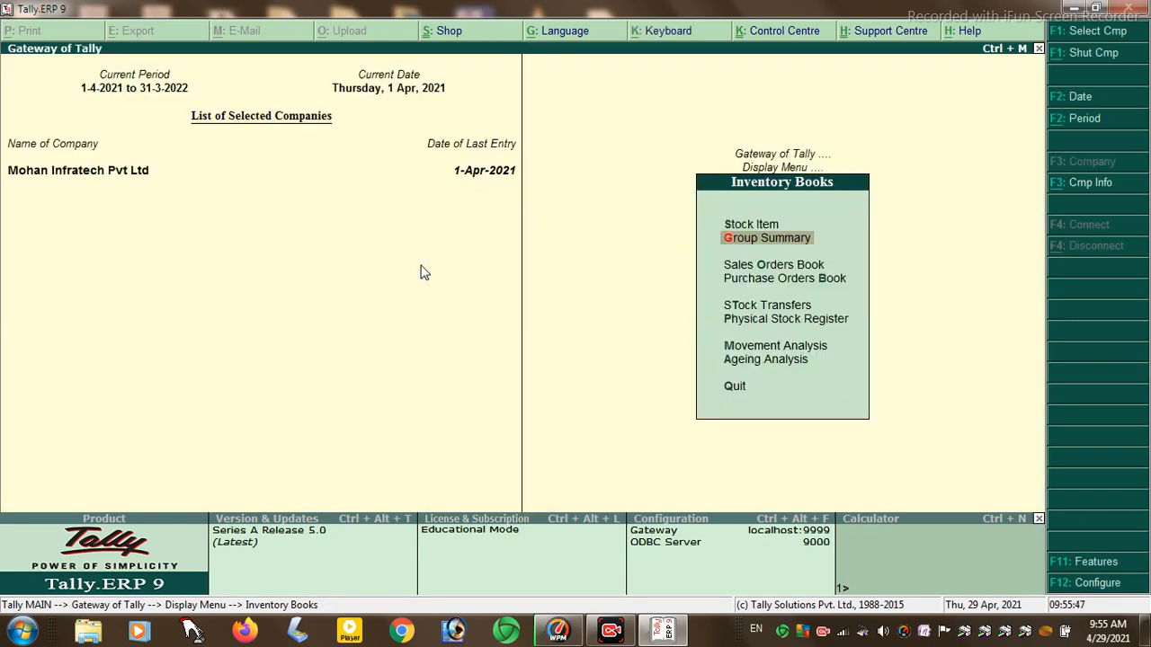
- Review April's SOHAN A/C sales order in the Sales Orders Book
key(Down)
key(Return)
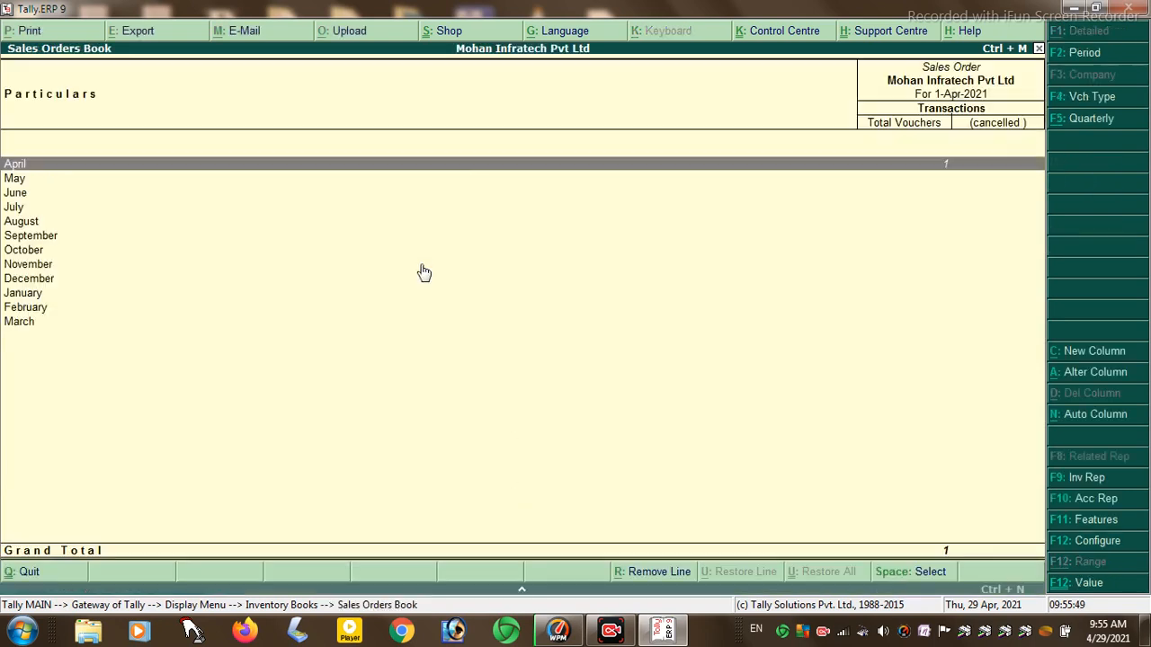
key(Return)
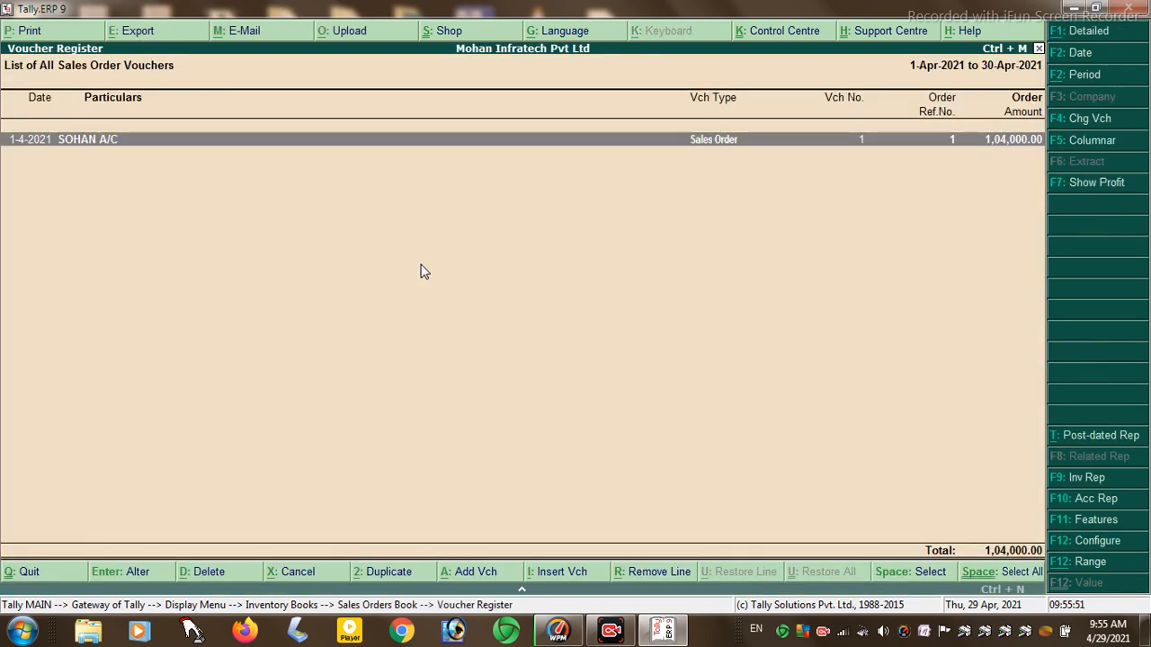
key(Return)
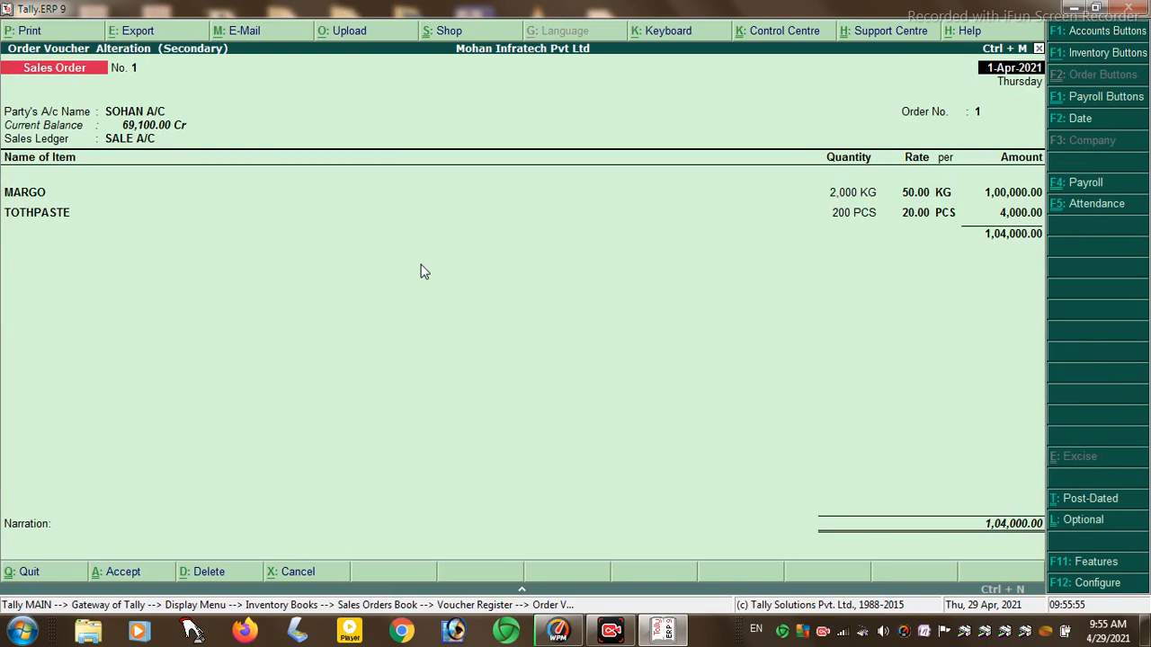
key(Escape)
key(Return)
key(Escape)
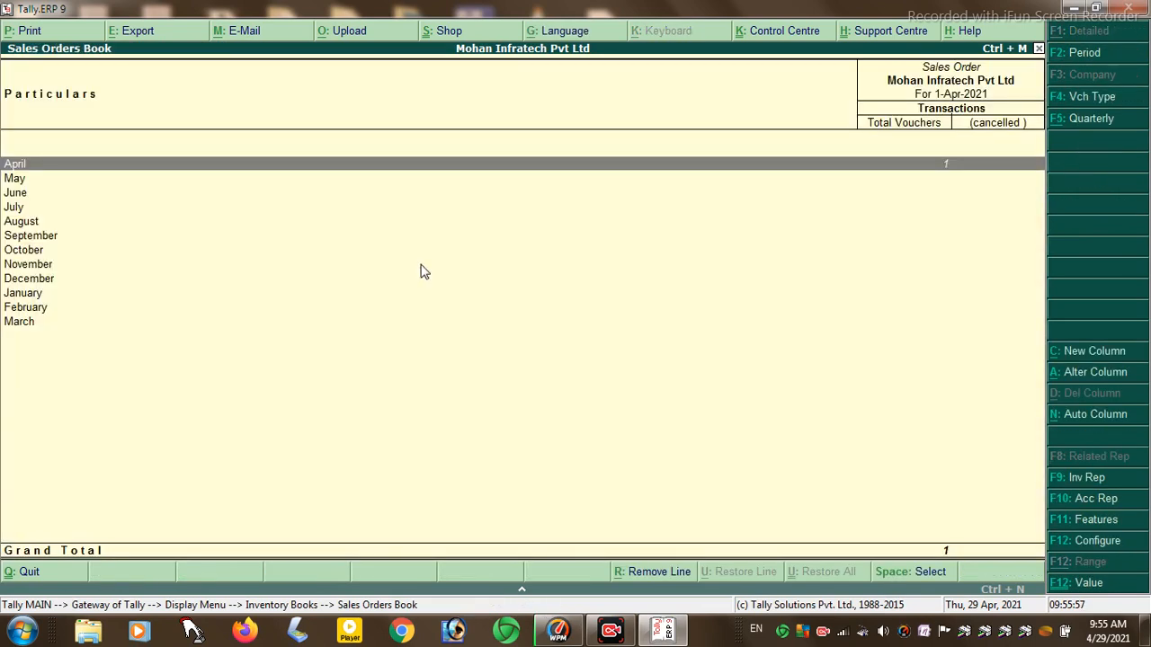
key(Escape)
- Review April's purchase order voucher in the Purchase Orders Book
key(Down)
key(Return)
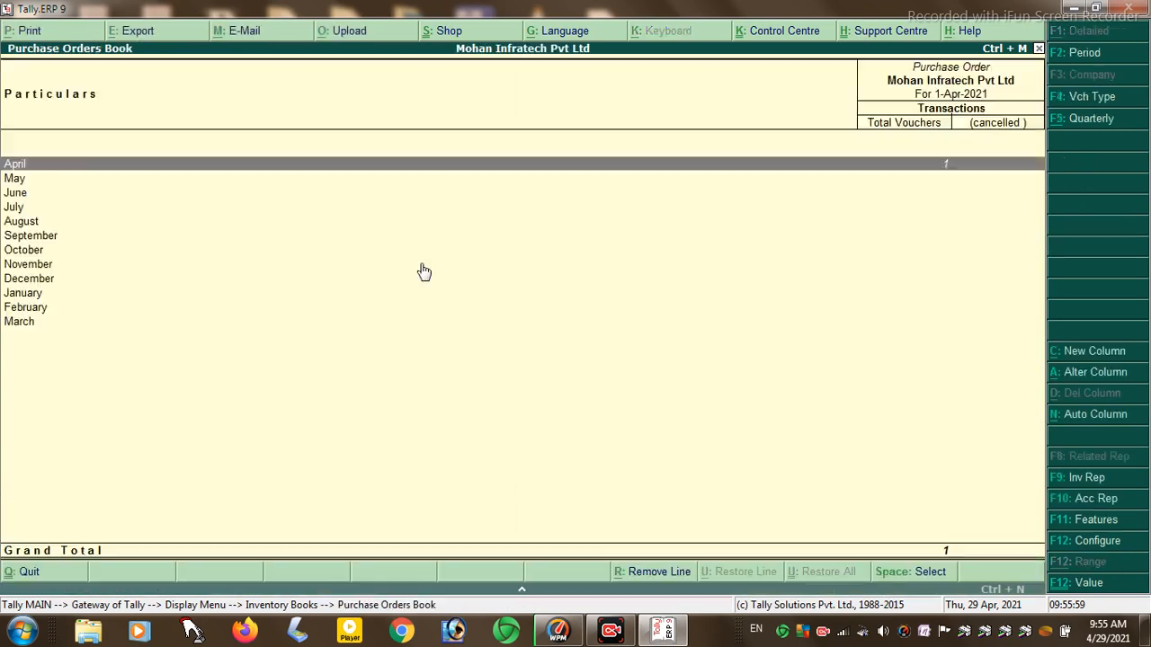
key(Return)
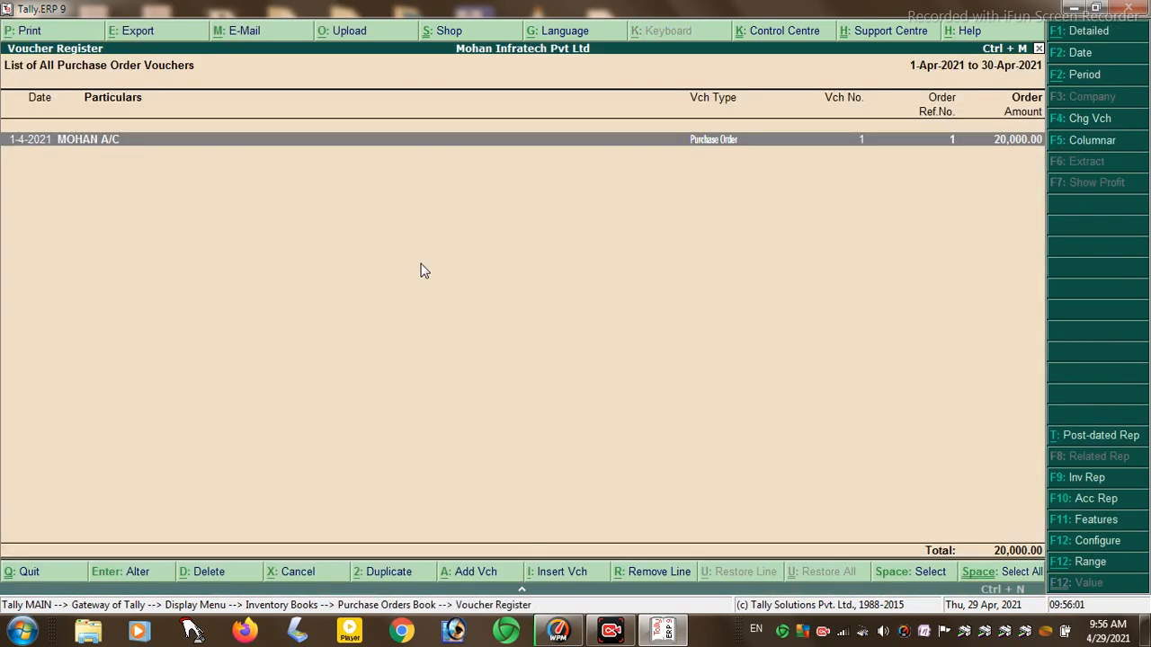
key(Return)
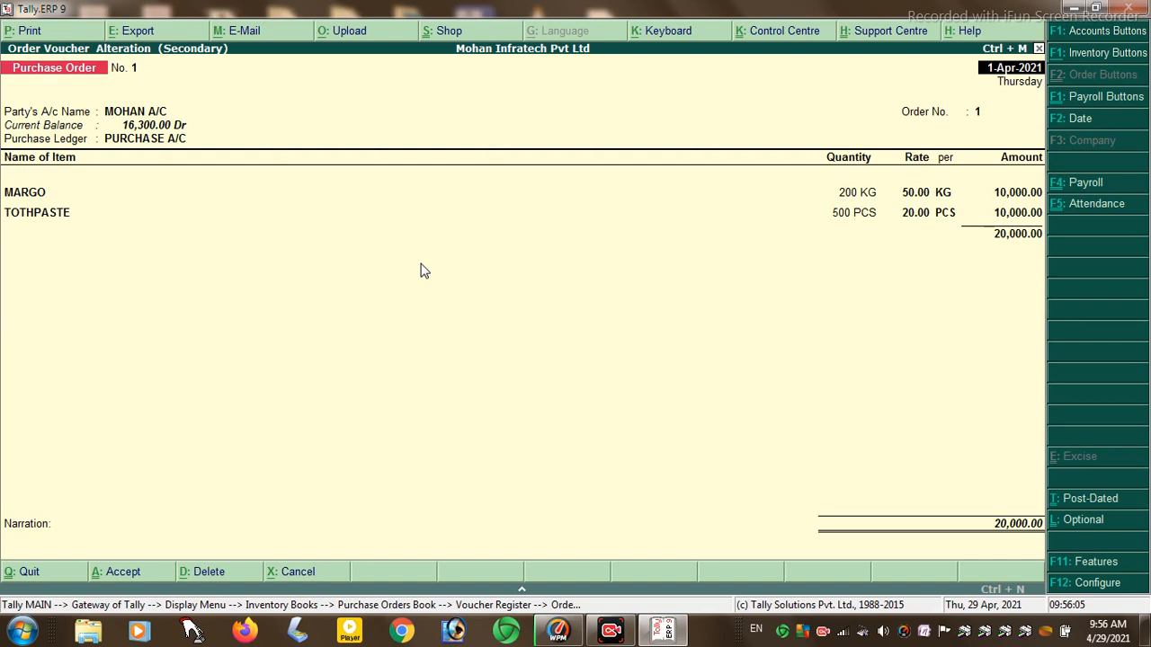
key(Escape)
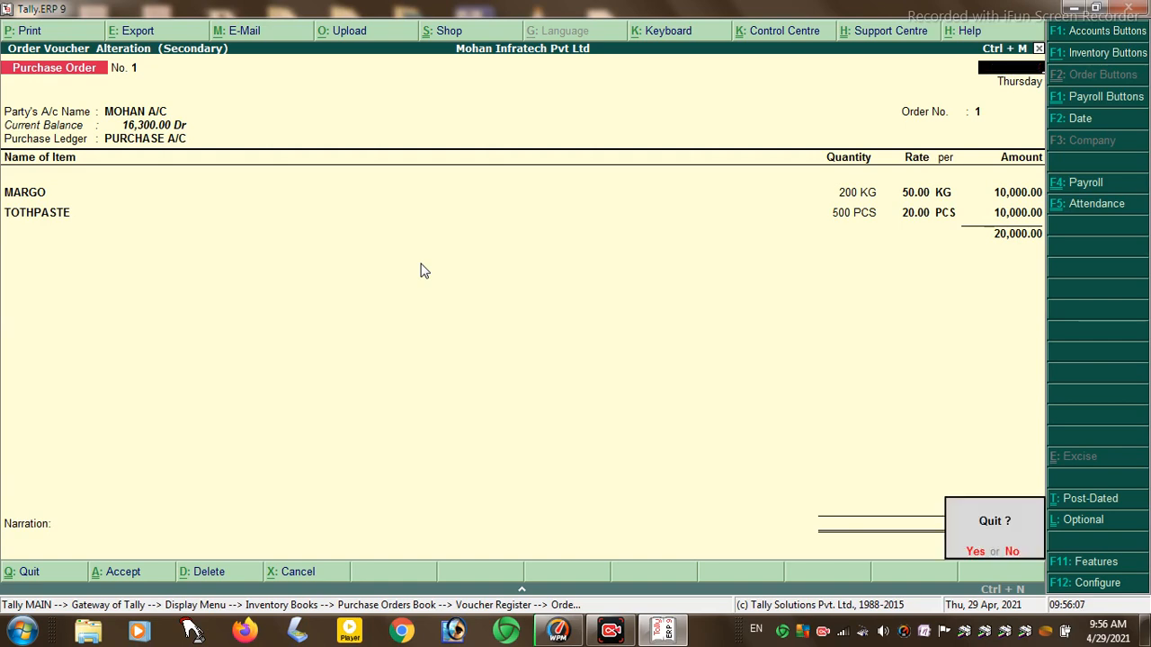
key(Return)
key(Escape)
key(Escape)
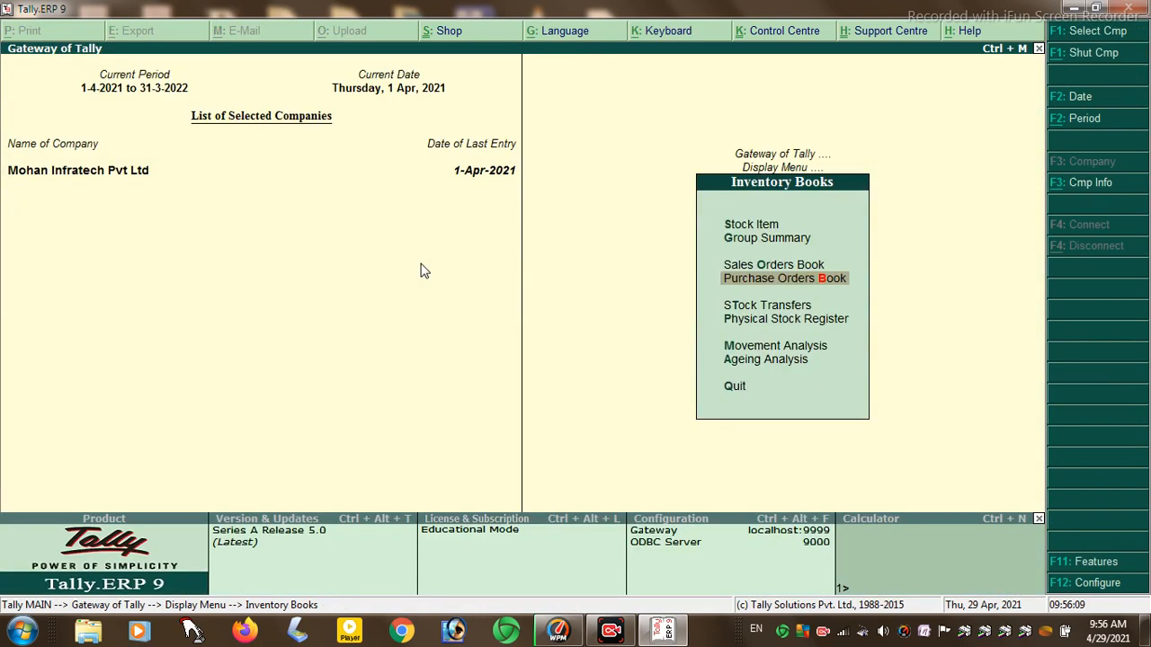
key(Down)
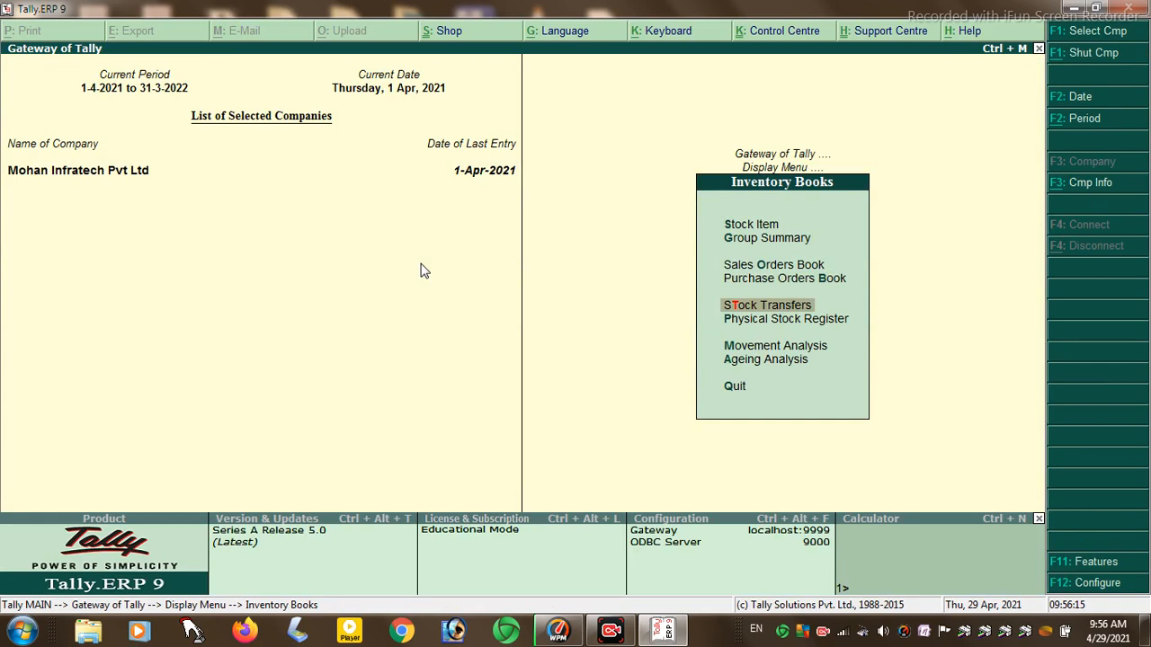
key(Return)
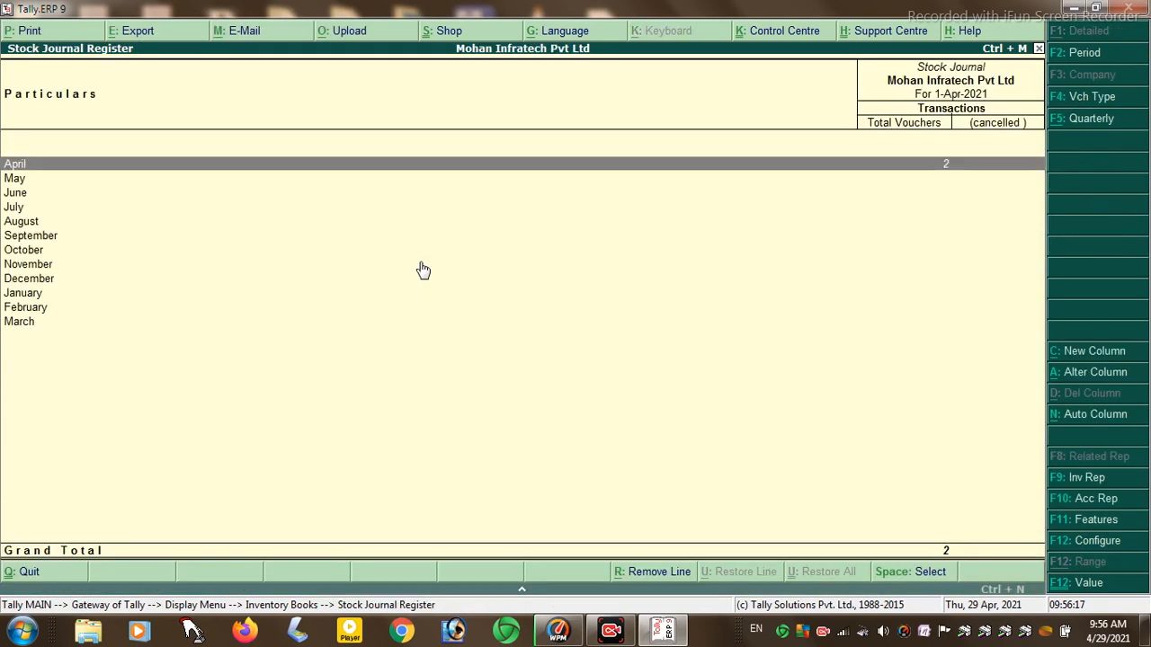
key(Return)
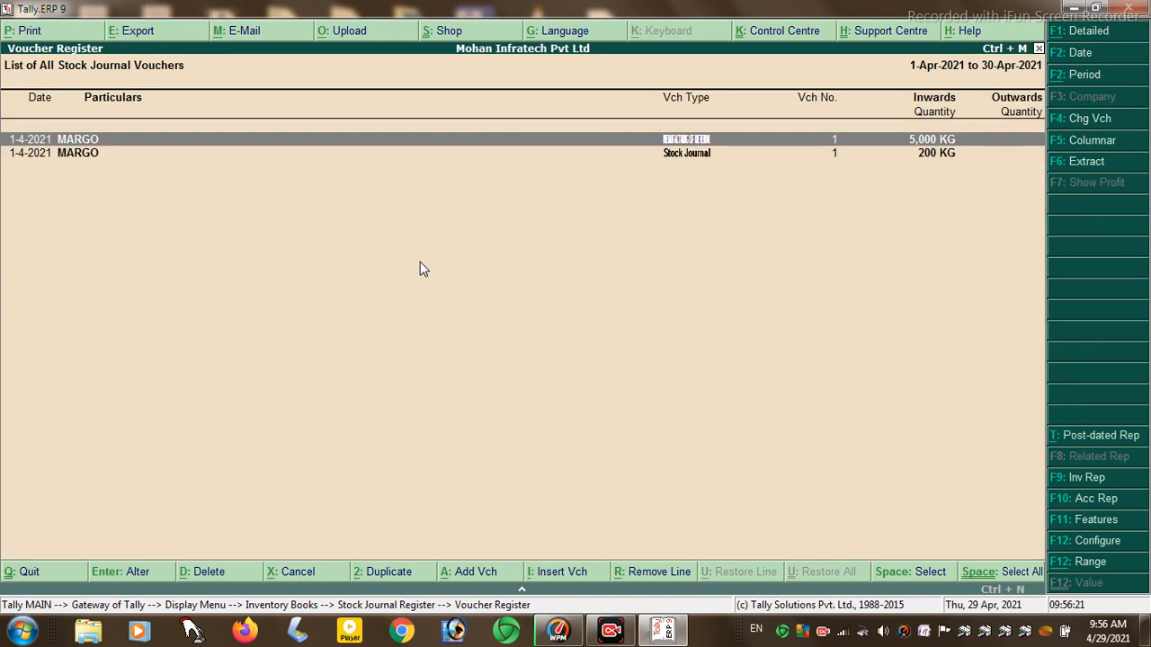
key(Return)
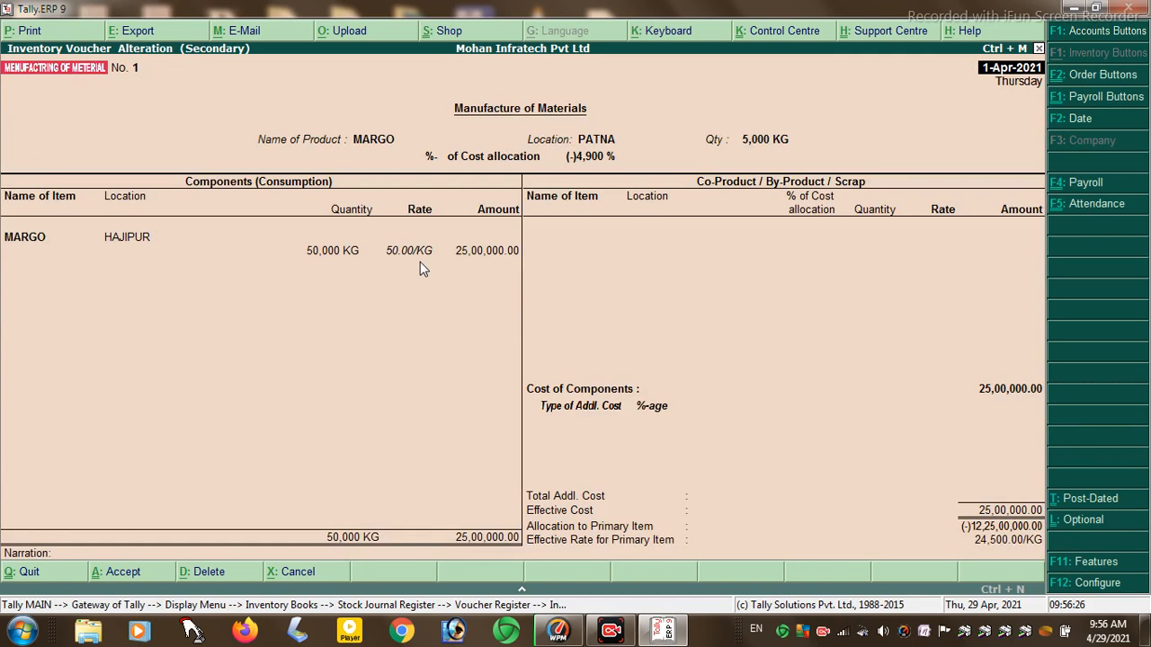
key(Escape)
key(y)
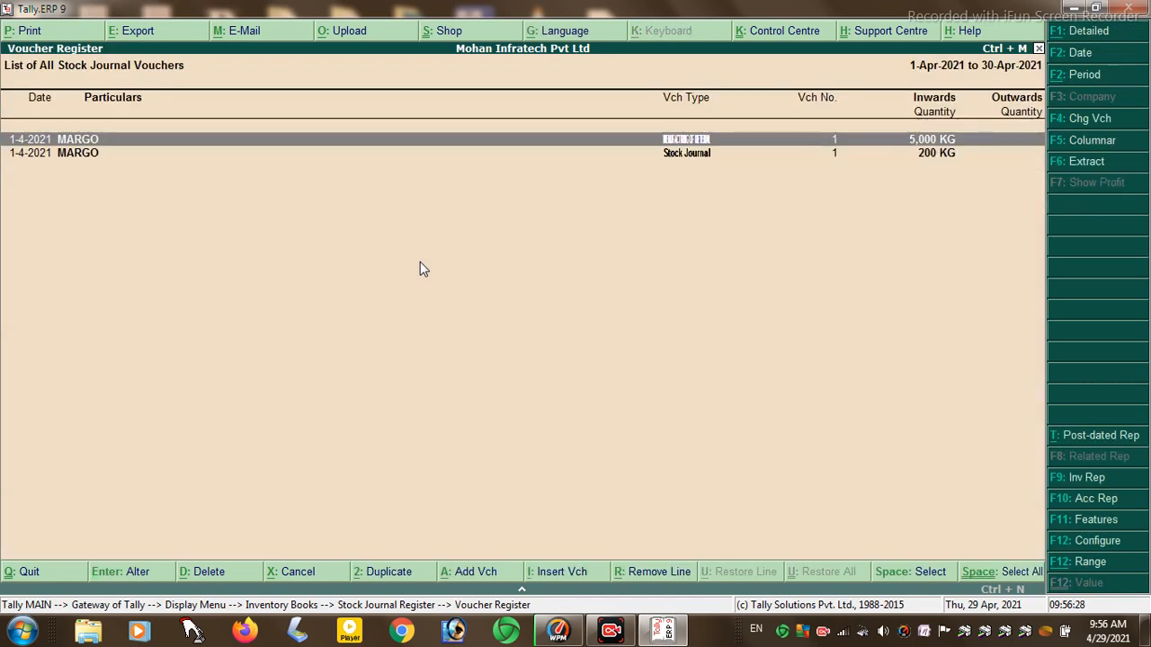
key(Down)
key(Return)
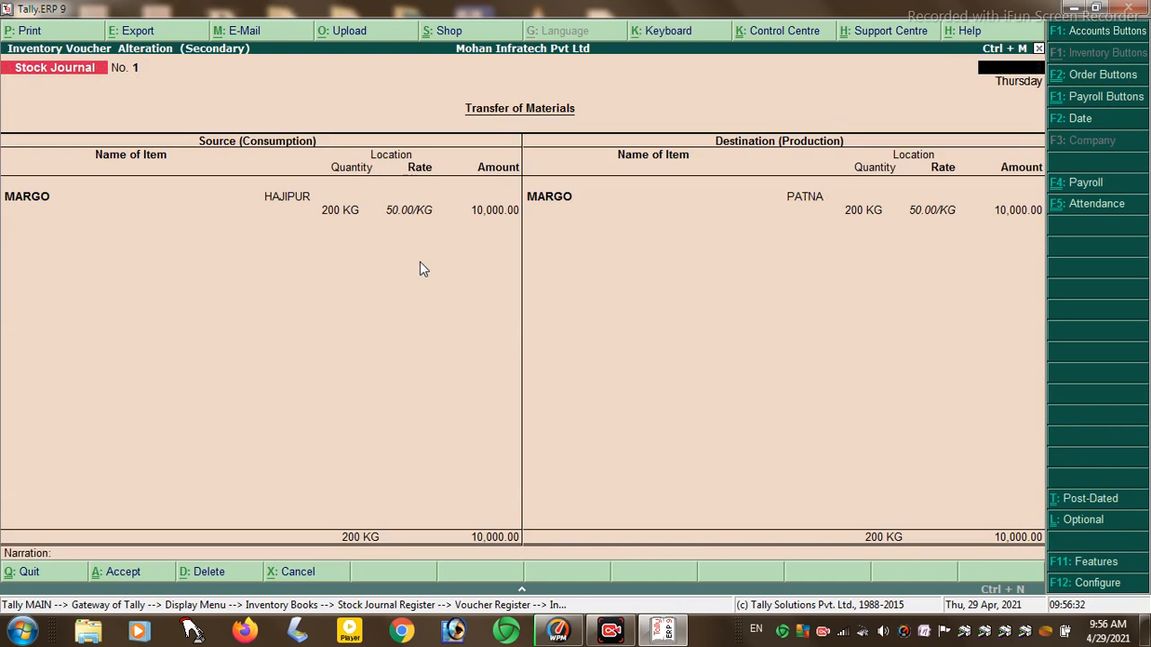
key(Escape)
key(y)
key(Escape)
key(Escape)
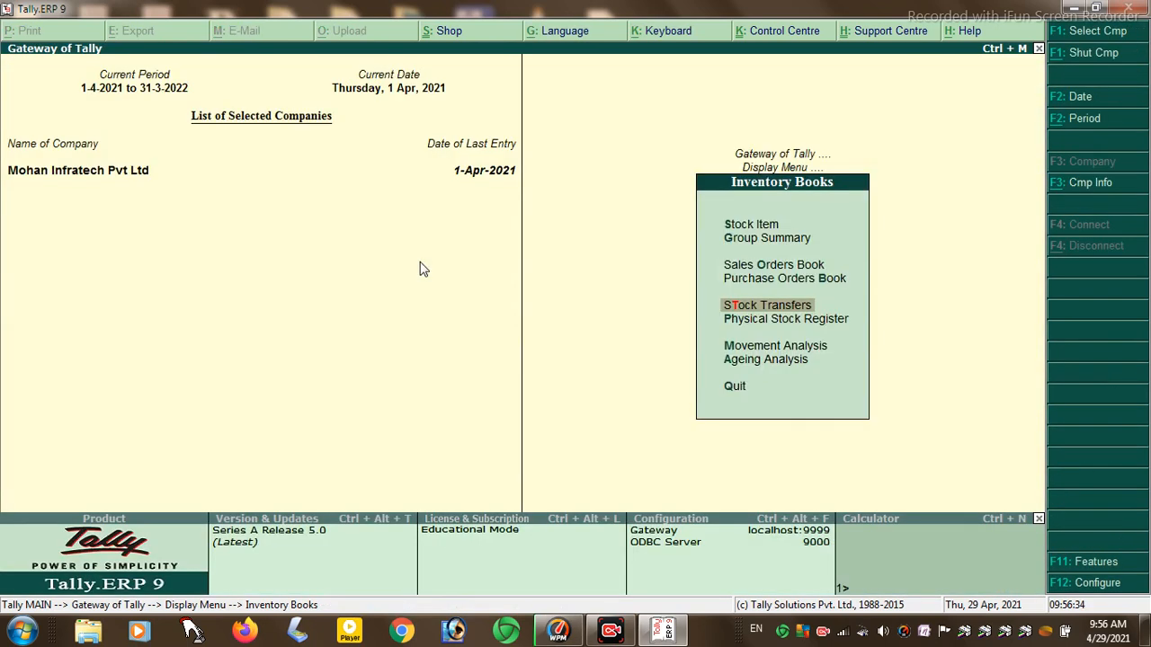
key(Down)
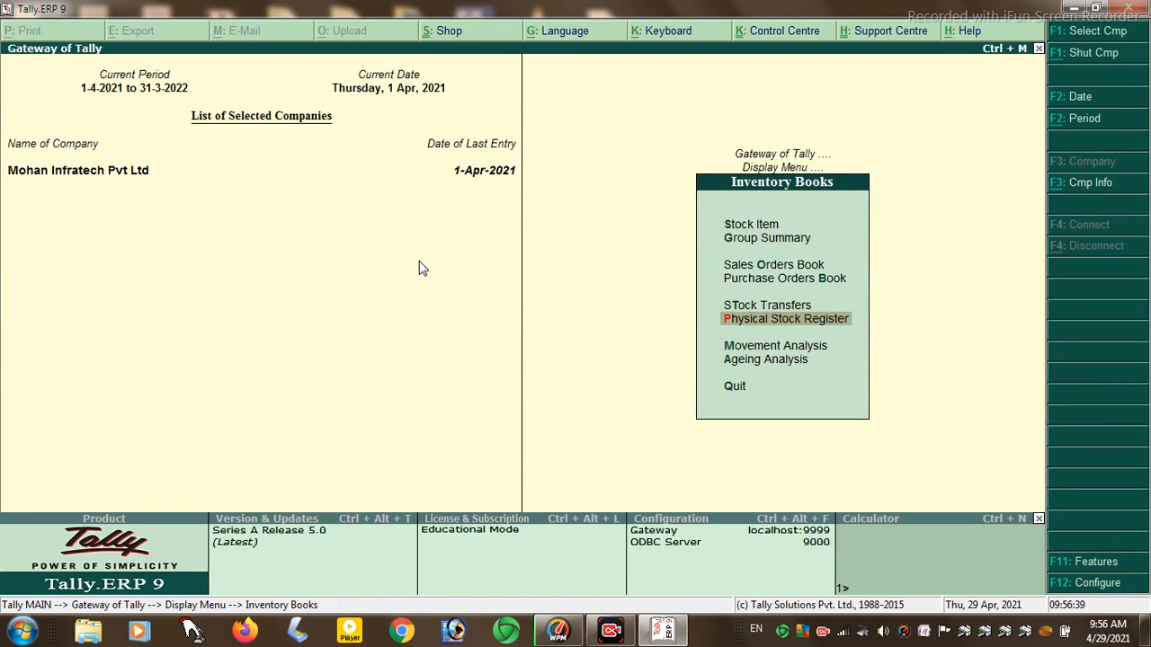
key(Return)
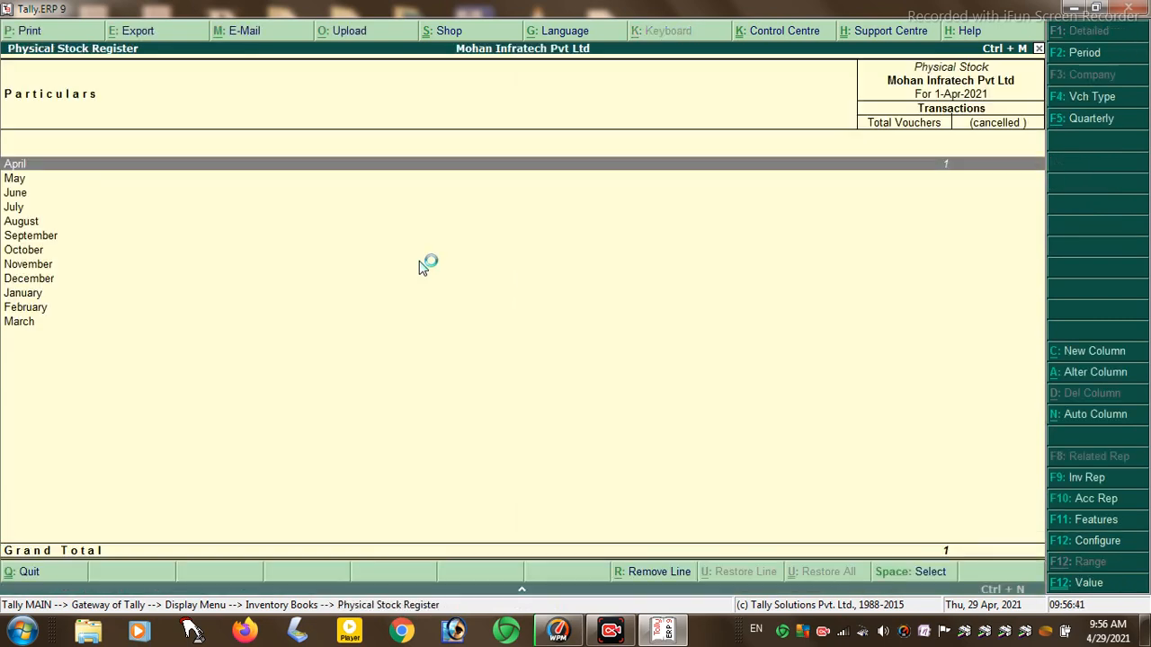
key(Return)
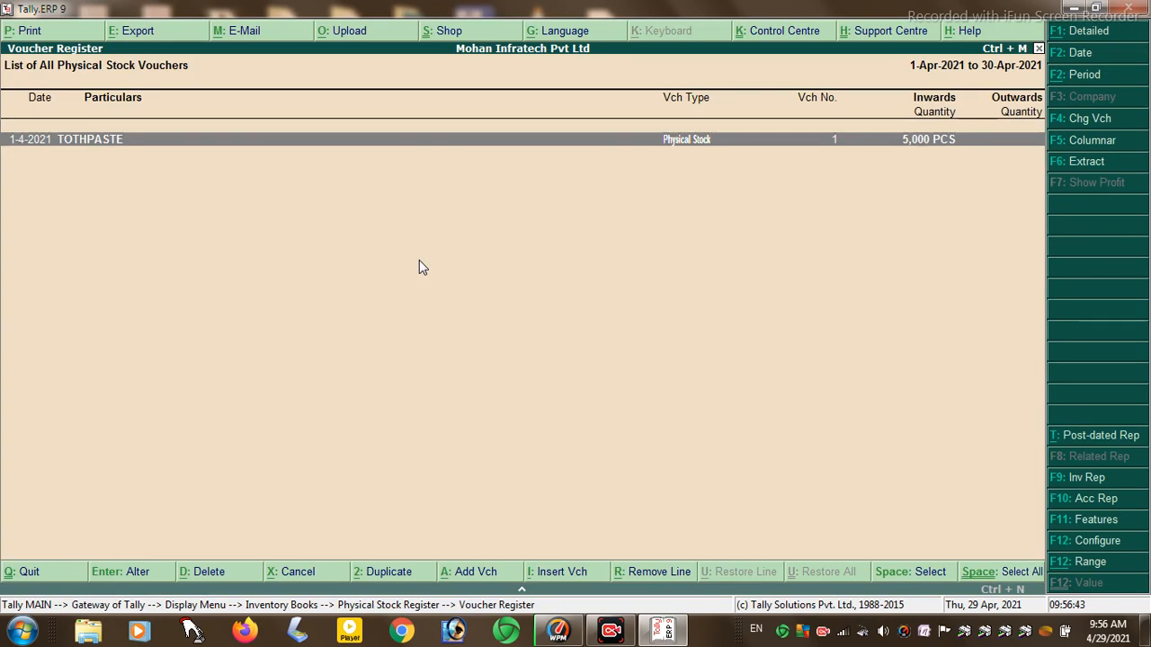
key(Return)
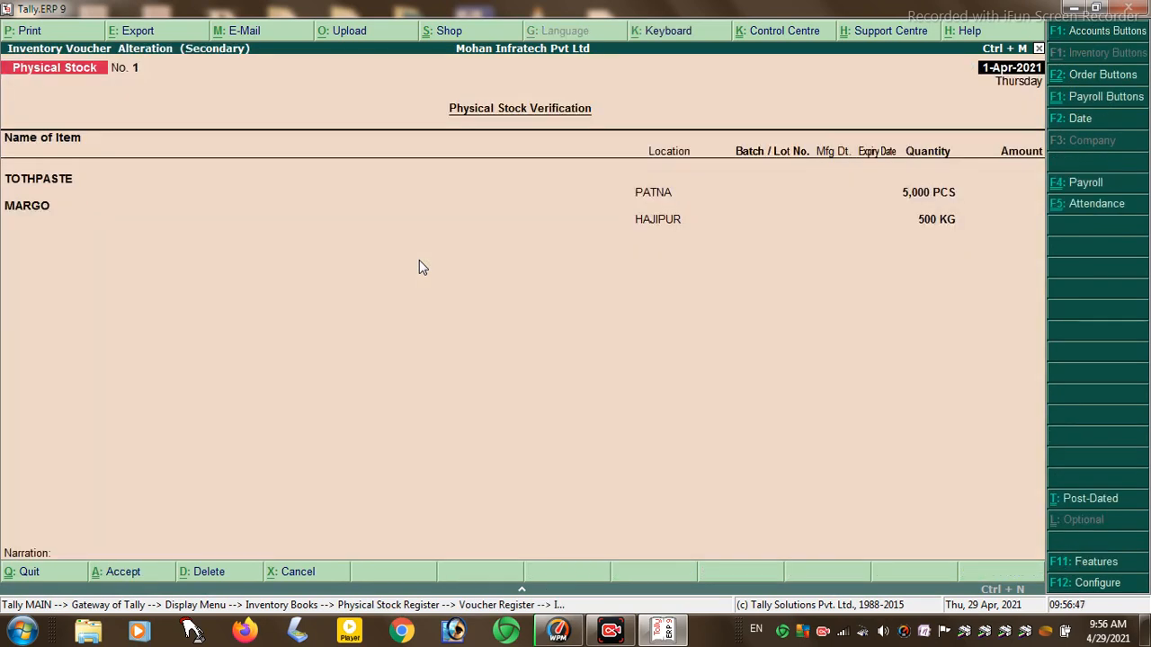
key(Escape)
key(Return)
key(Escape)
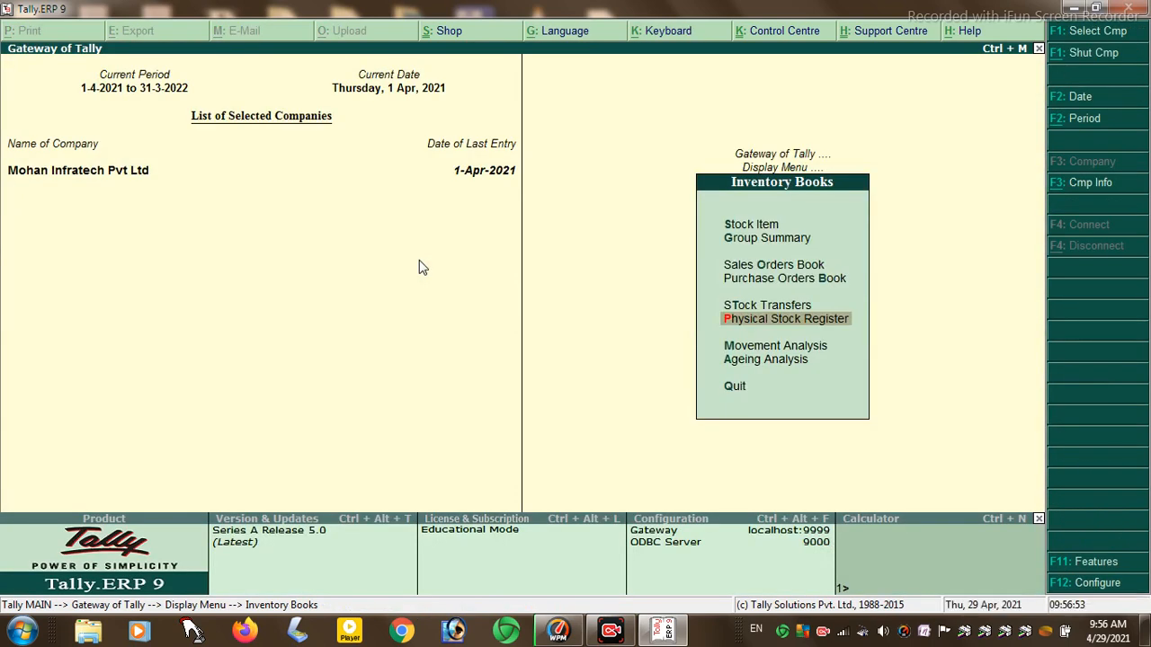
- Try the stock group, category and stock item movement analysis reports
key(Down)
key(Return)
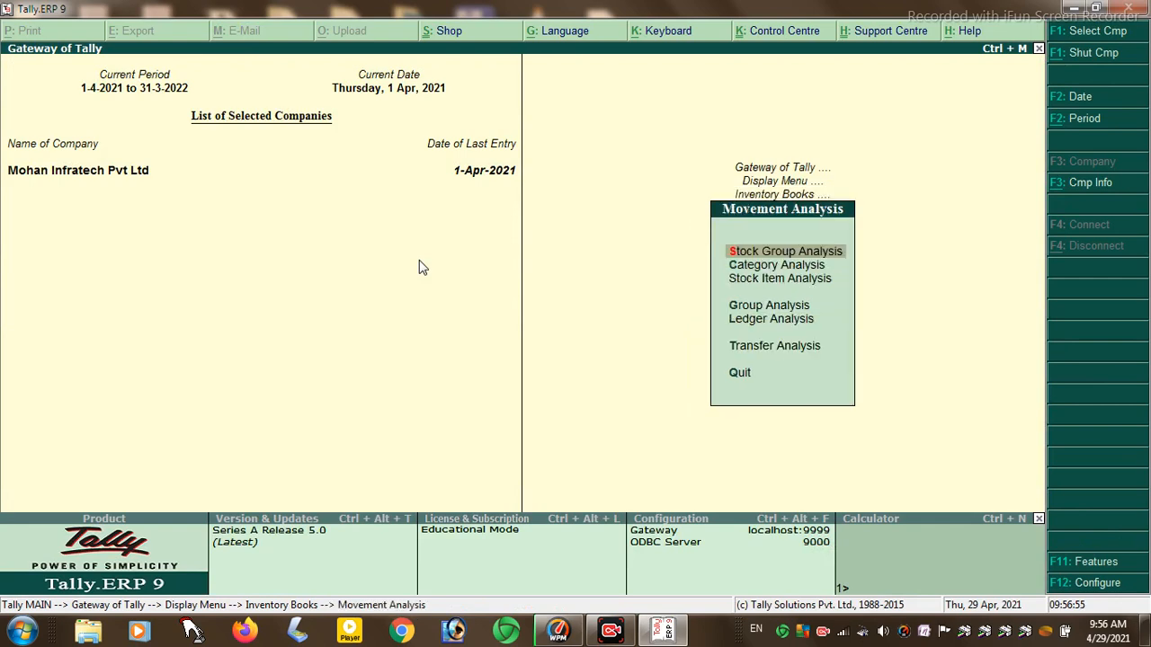
key(Return)
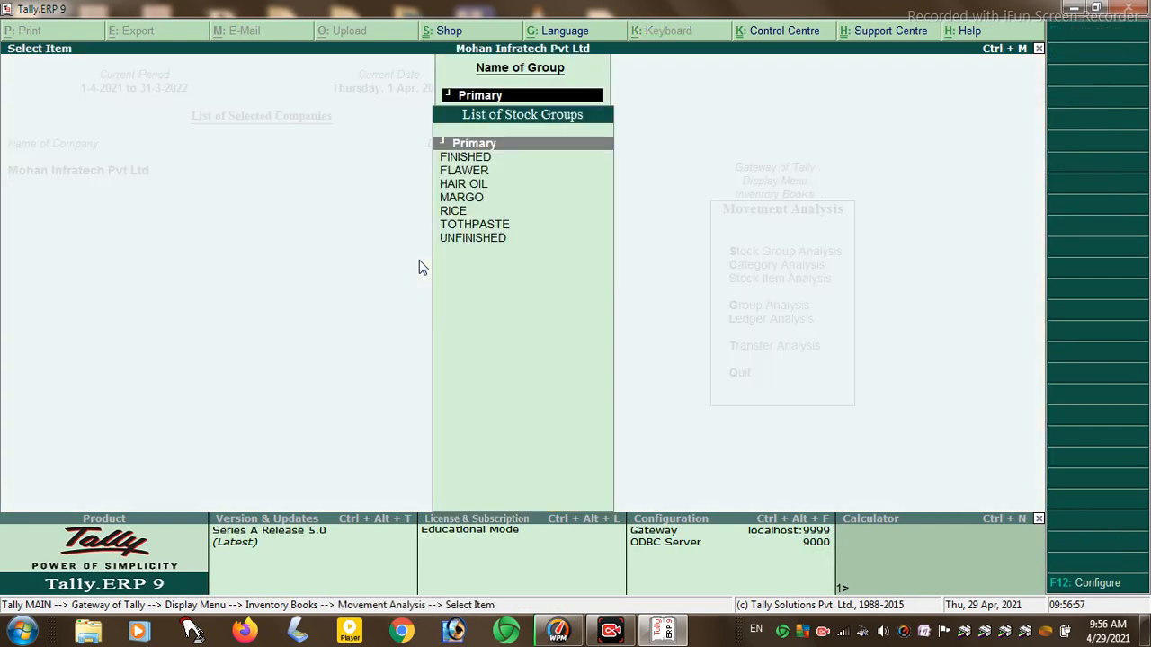
key(Escape)
key(Down)
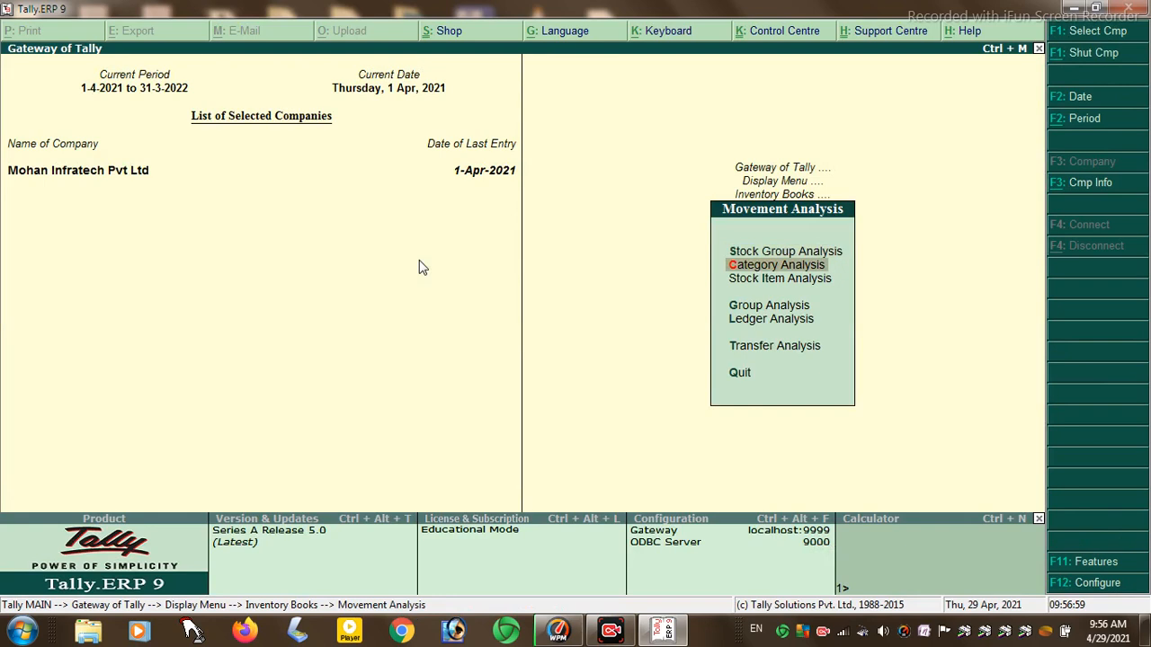
key(Return)
key(Escape)
key(Down)
key(Return)
key(Escape)
- Try the group, ledger and transfer movement analysis reports
key(Down)
key(Return)
key(Escape)
key(Down)
key(Return)
key(Escape)
key(Down)
key(Return)
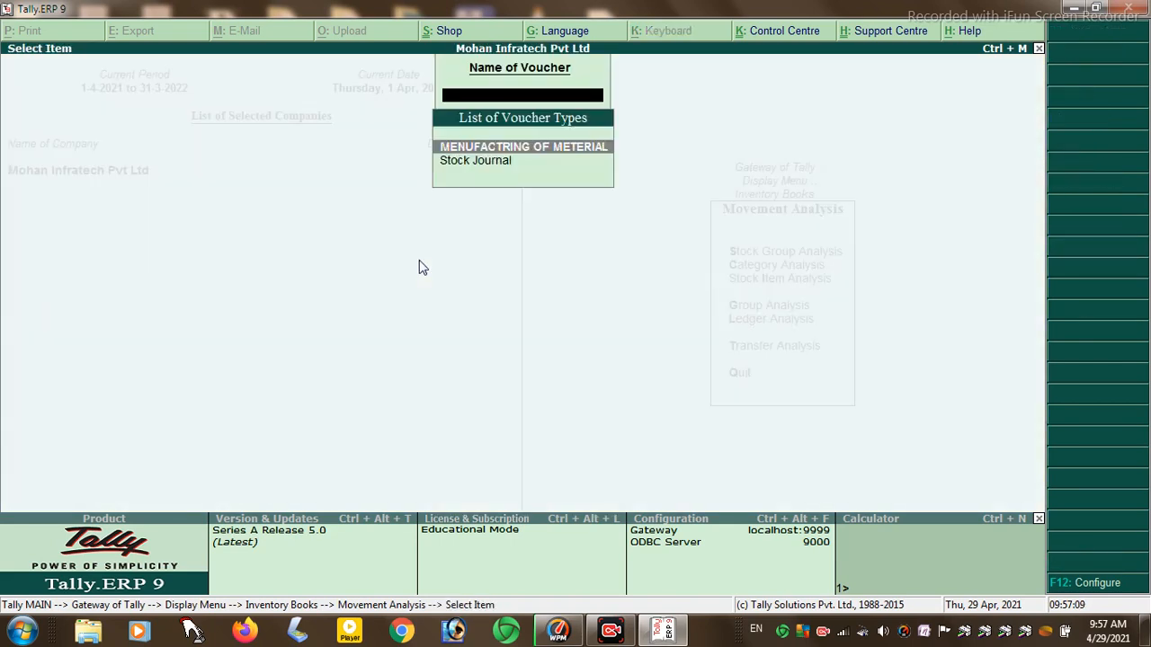
key(Escape)
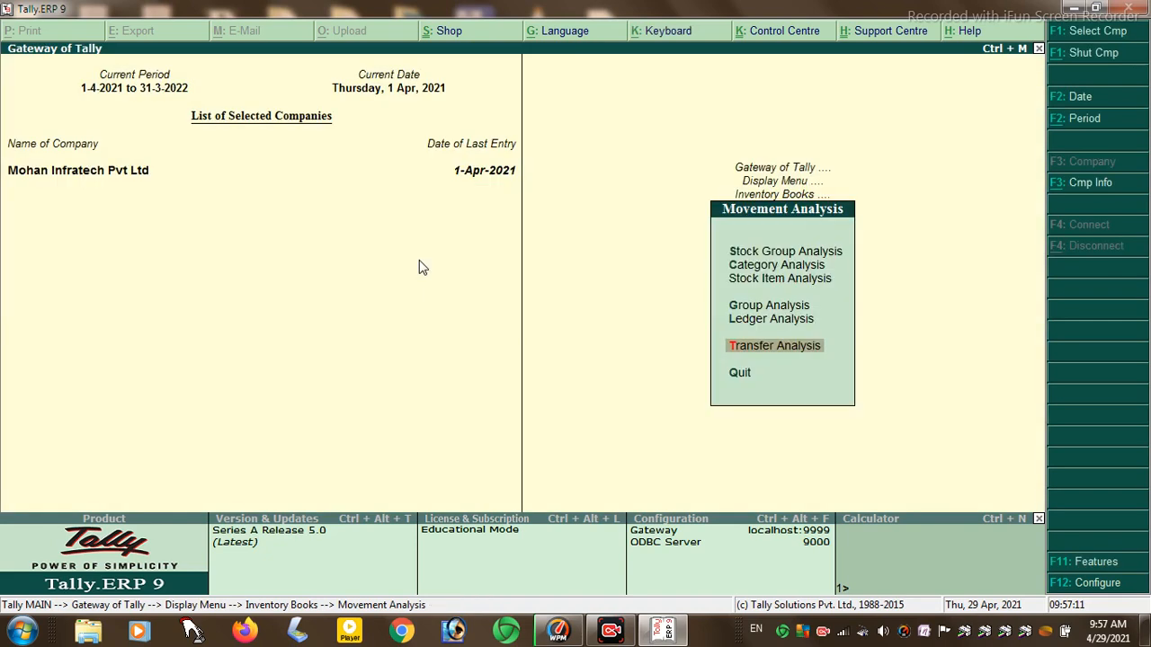
key(Escape)
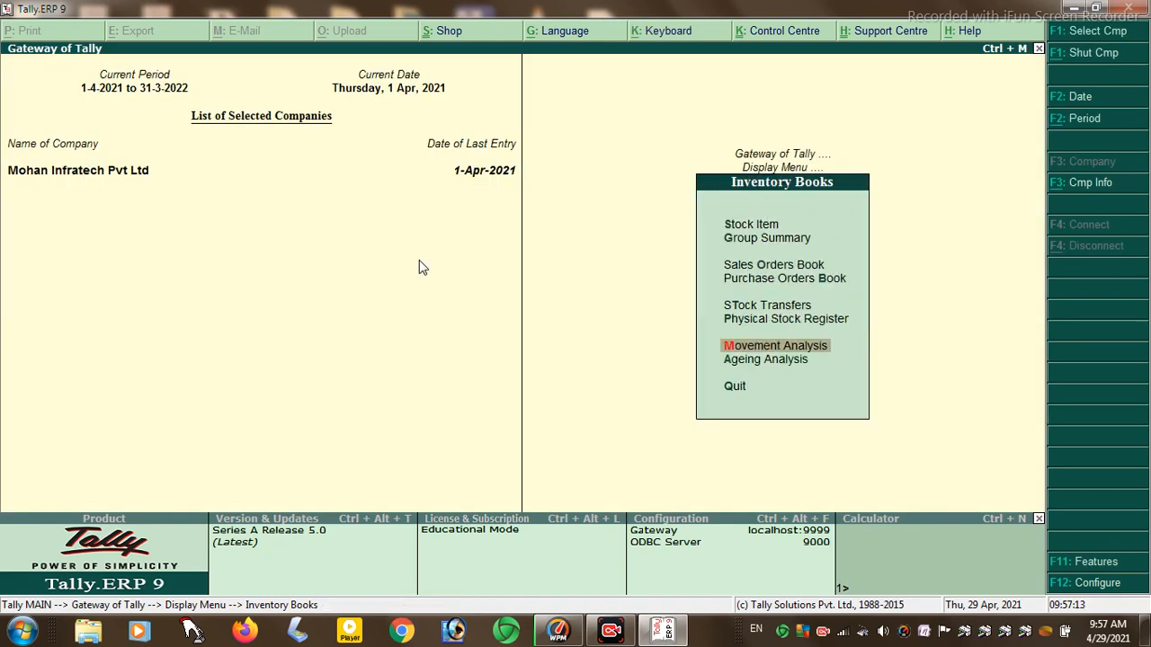
- Check Ageing Analysis, then open Statements of Inventory
key(Down)
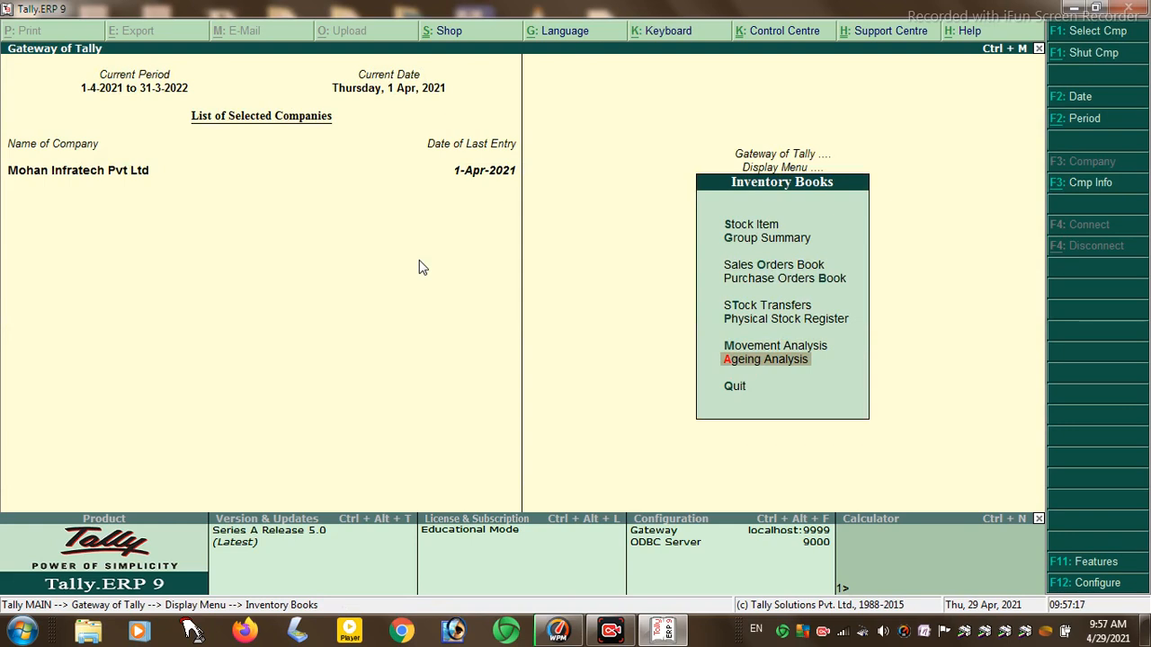
key(Return)
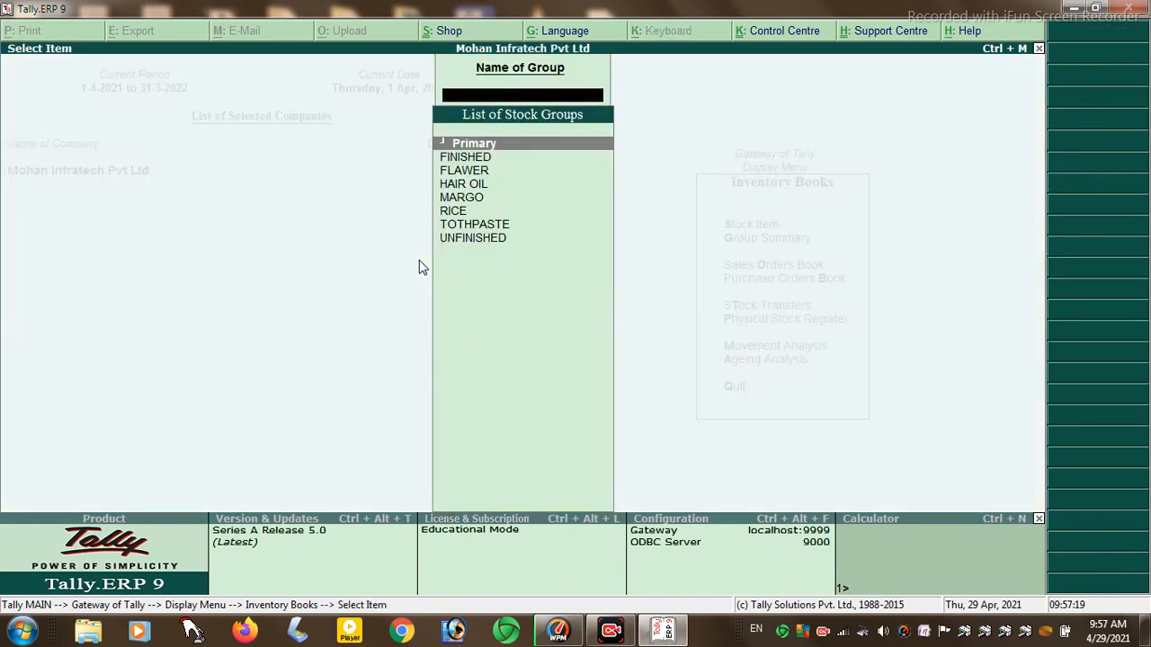
key(Escape)
key(Escape)
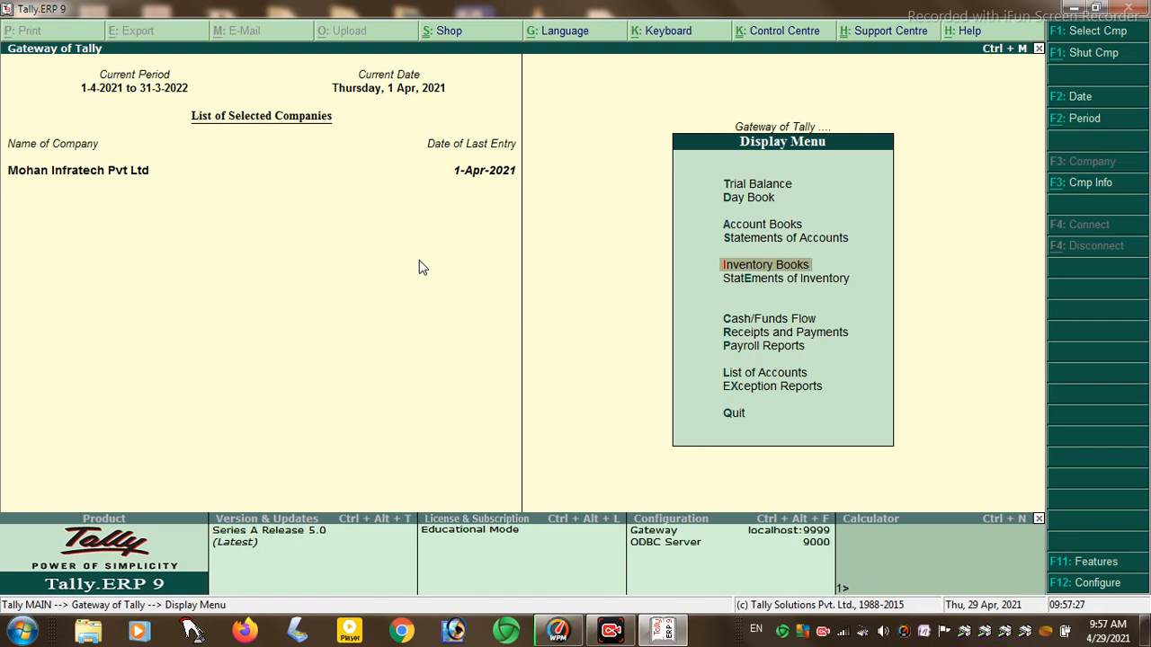
key(e)
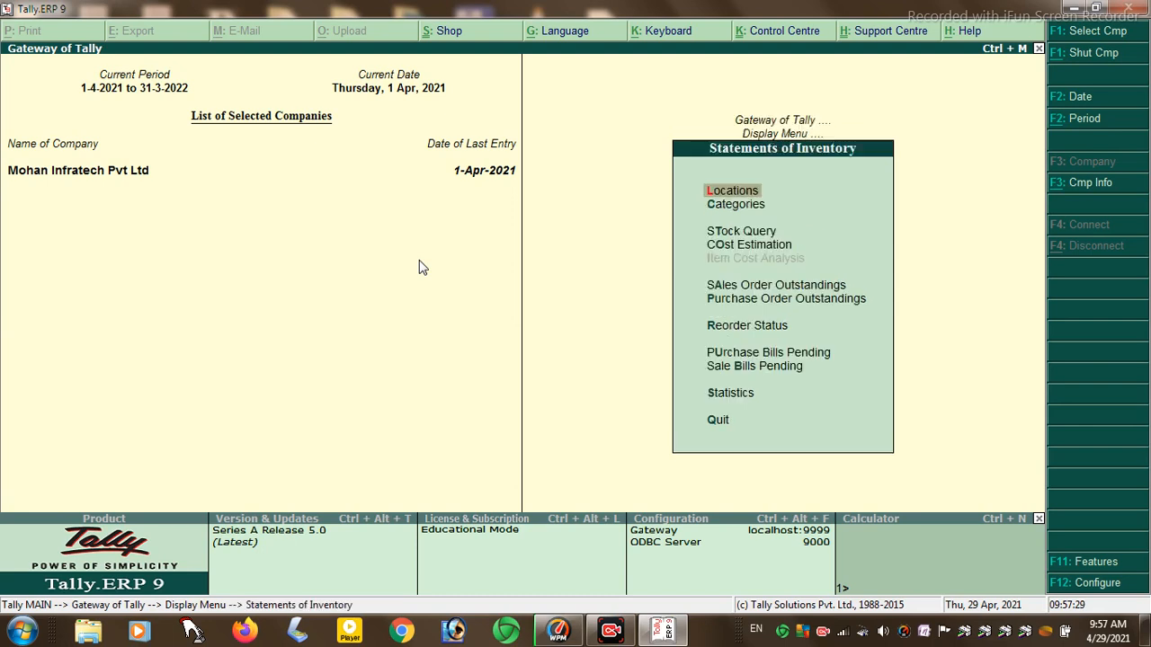
key(Return)
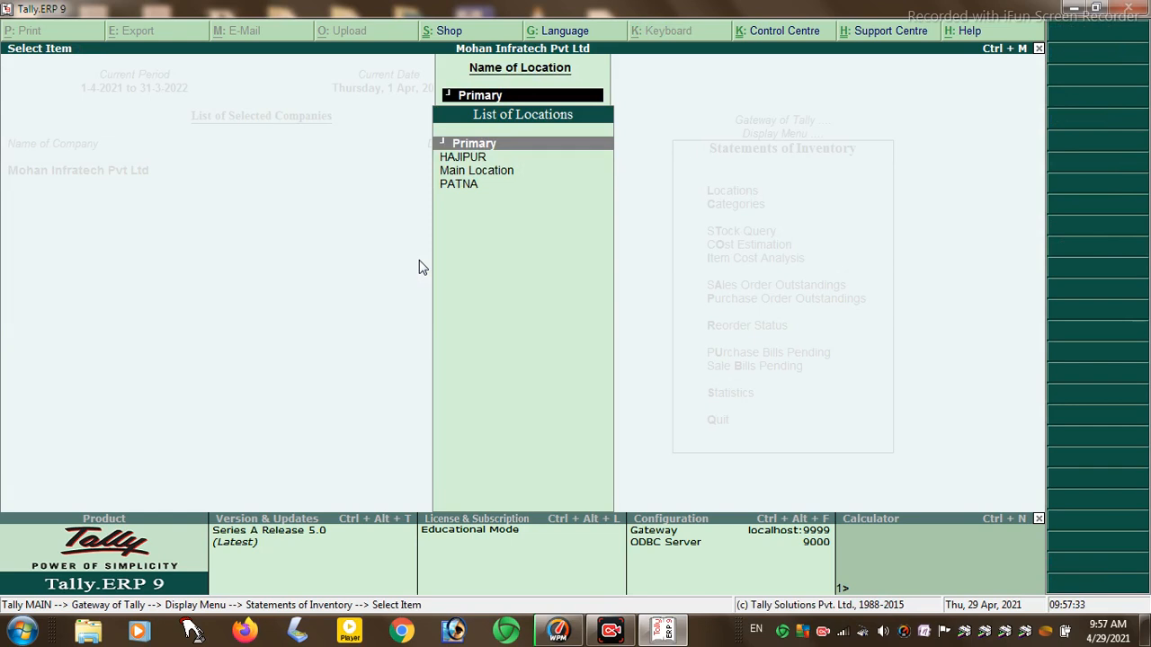
key(Escape)
key(Down)
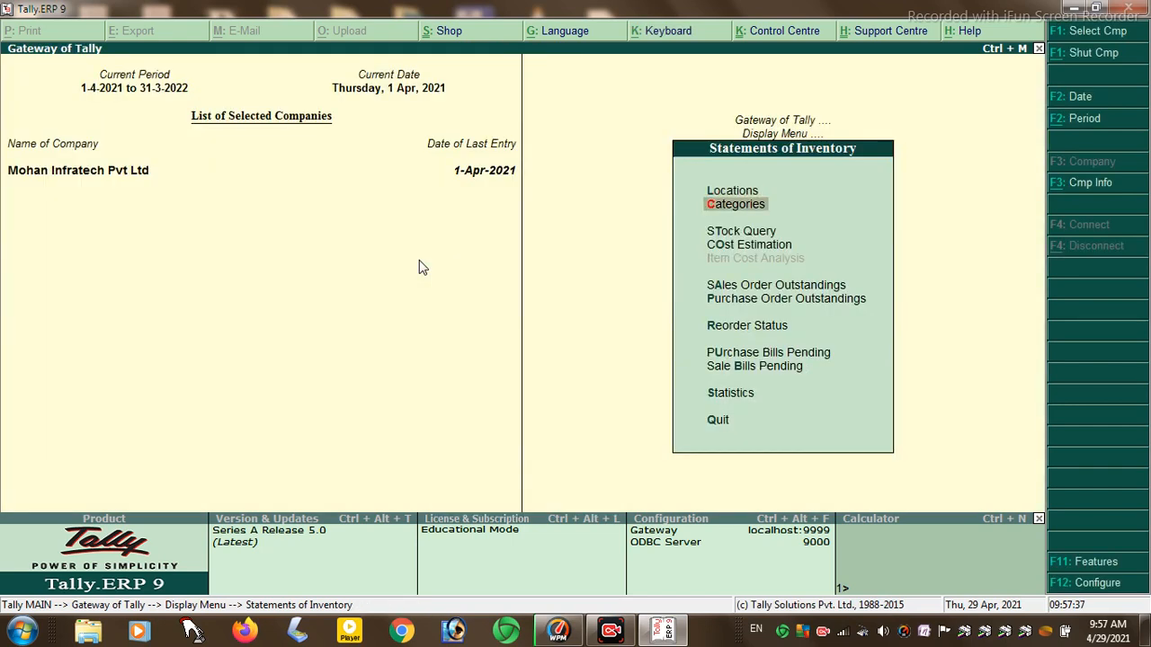
key(Return)
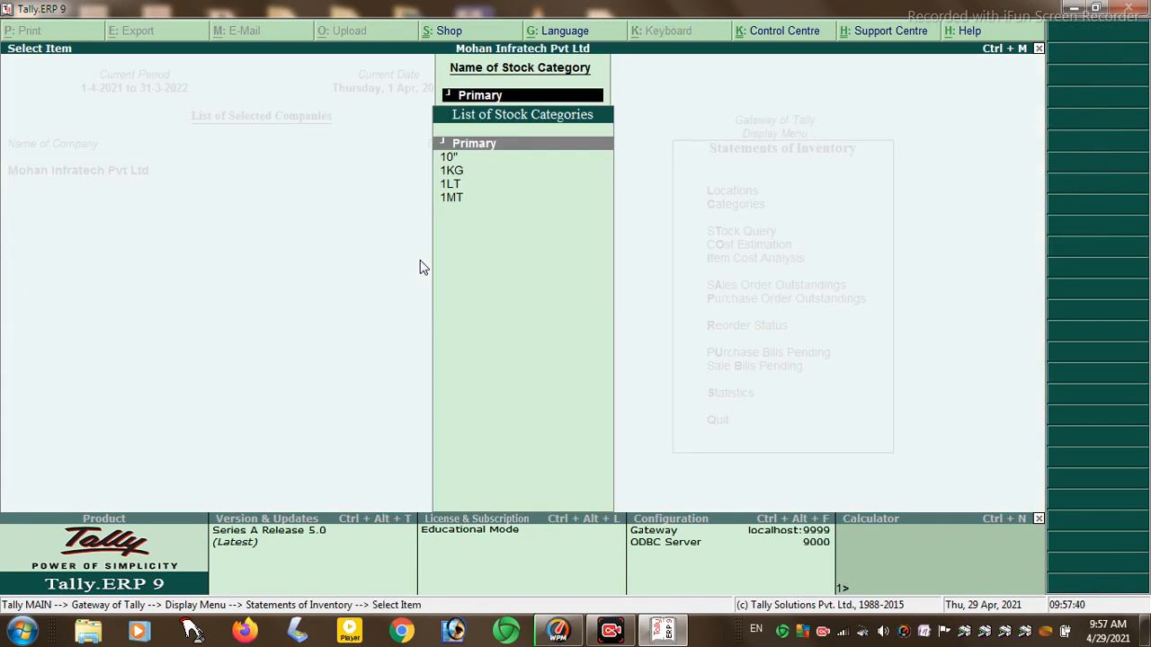
key(Escape)
key(Down)
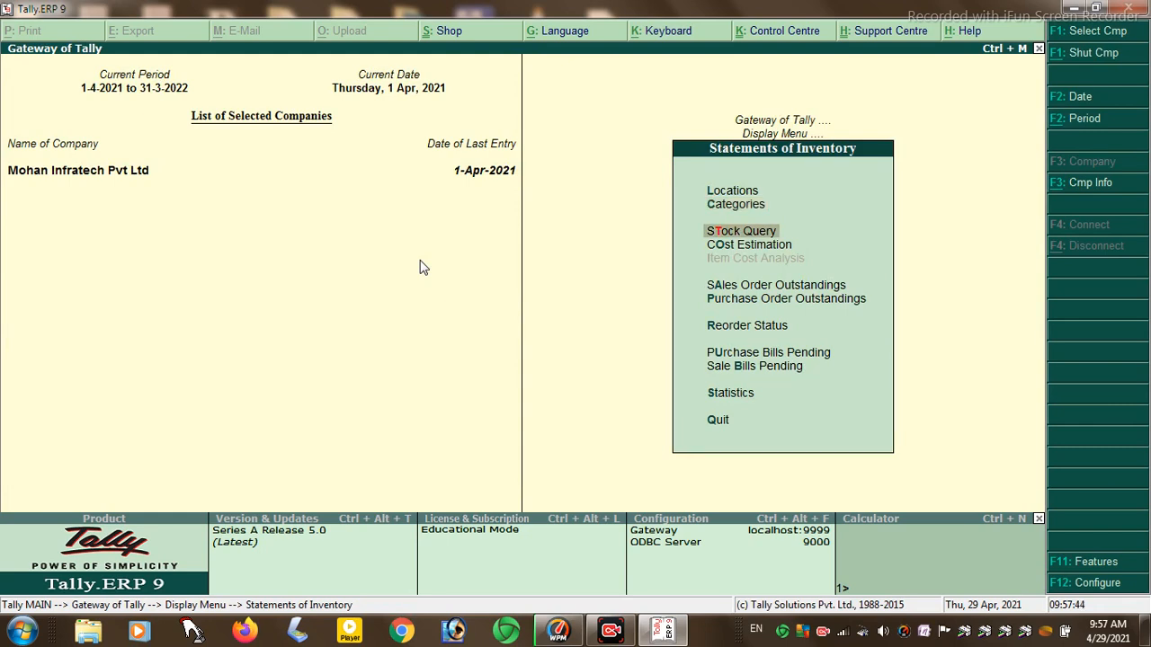
key(Return)
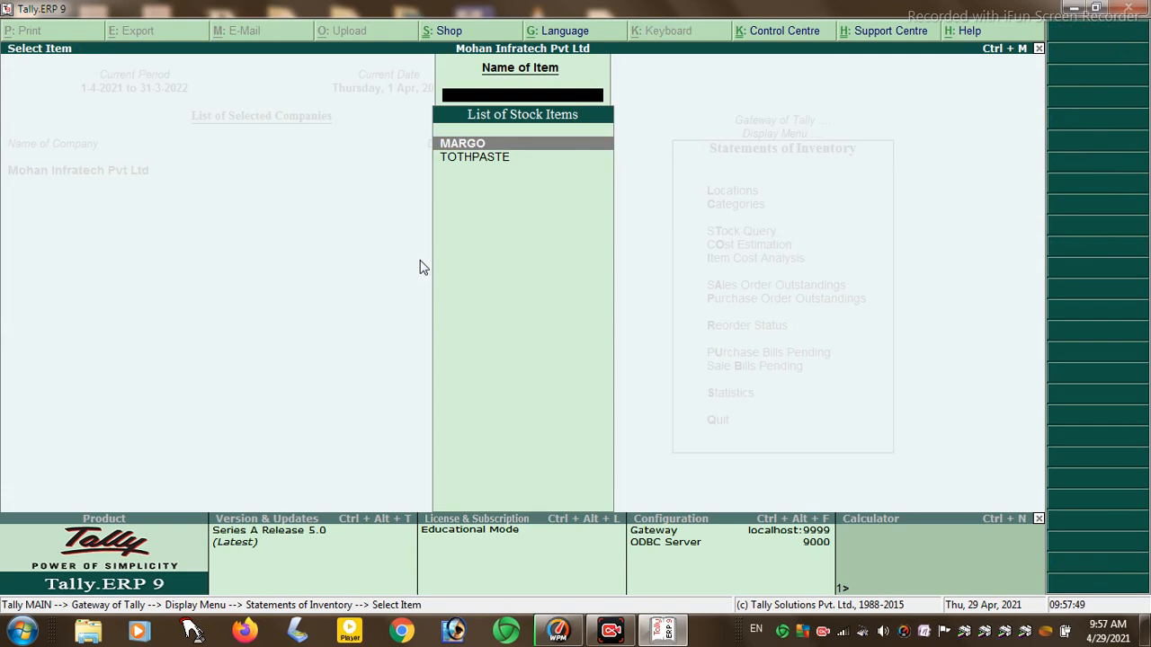
key(Escape)
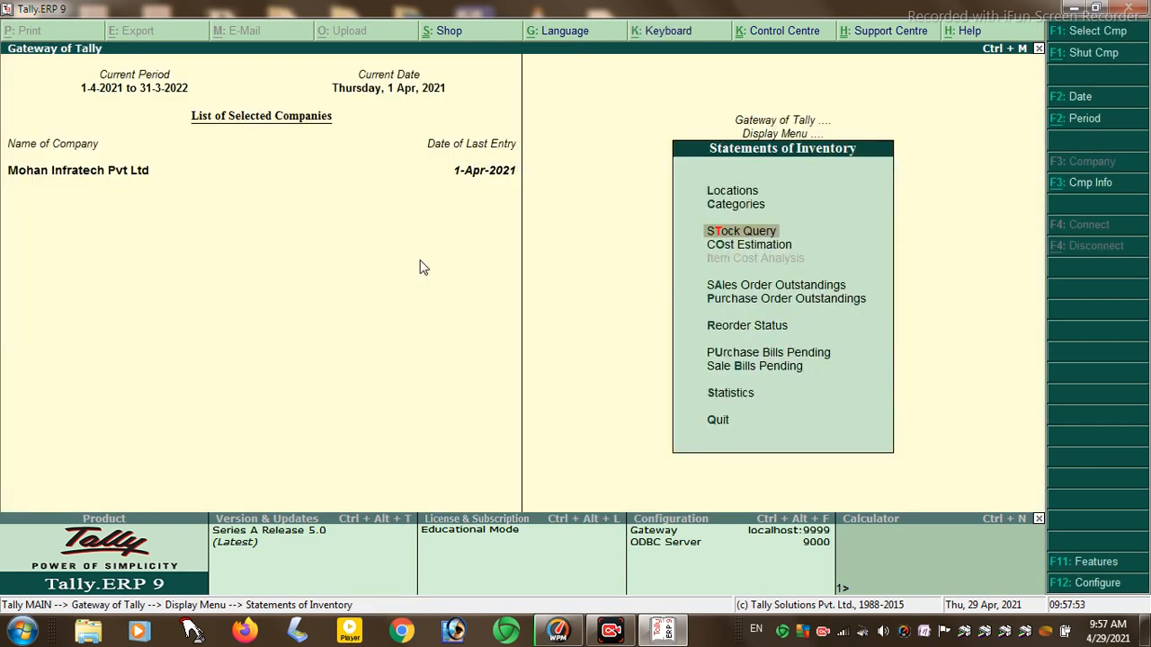
key(Down)
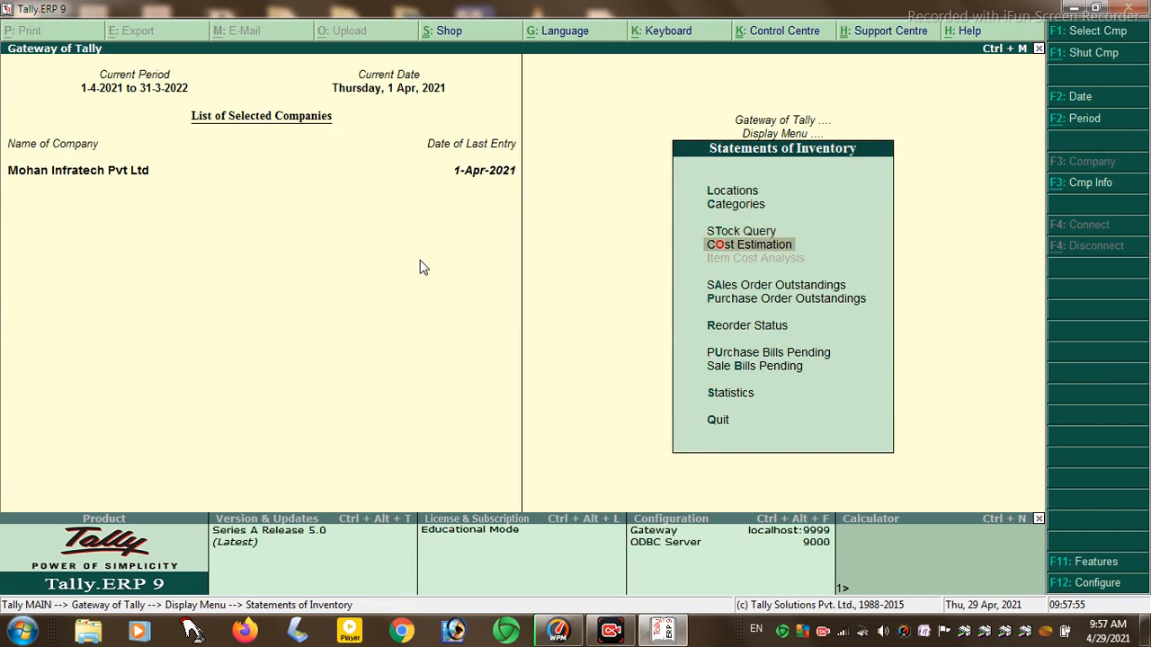
key(Return)
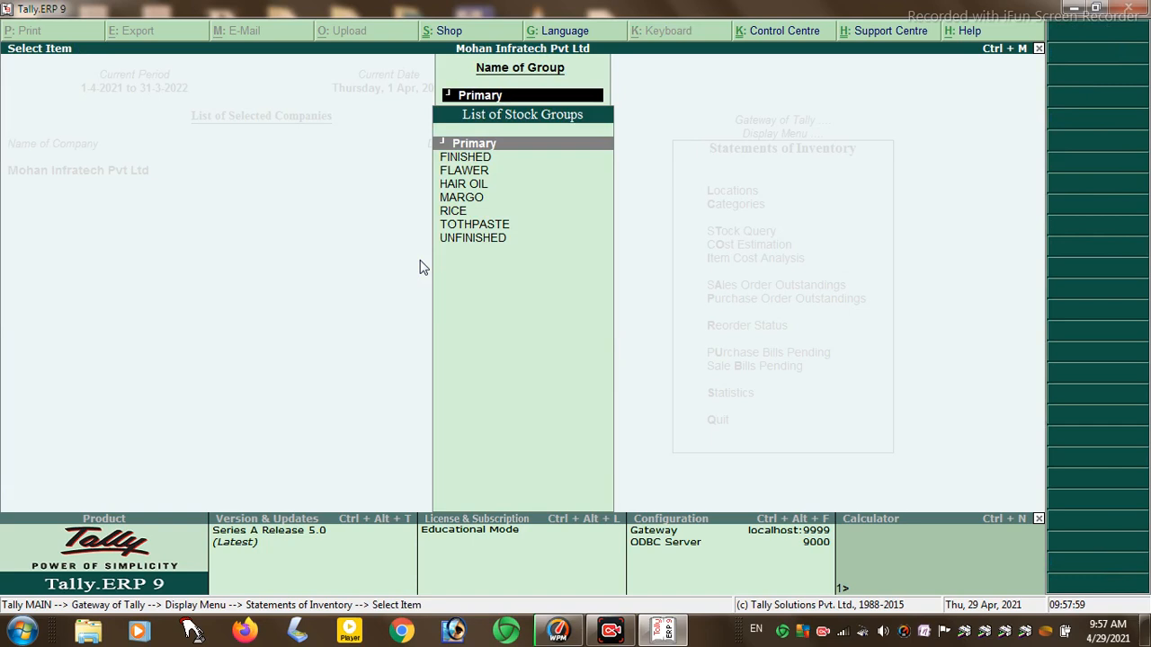
key(Escape)
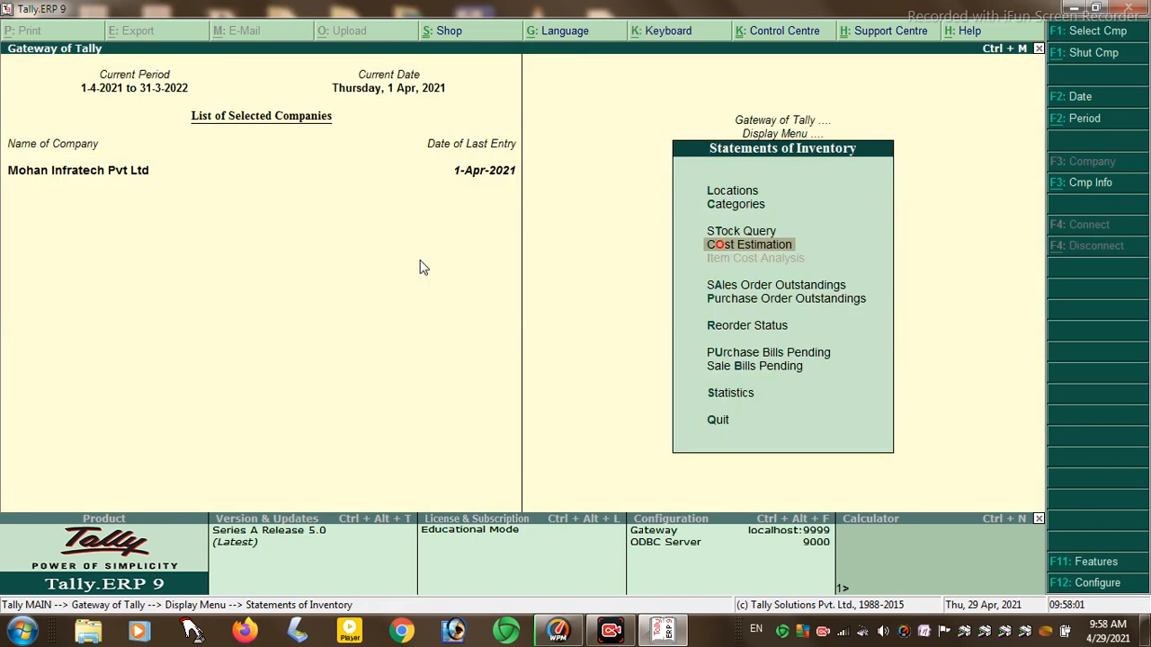
key(Down)
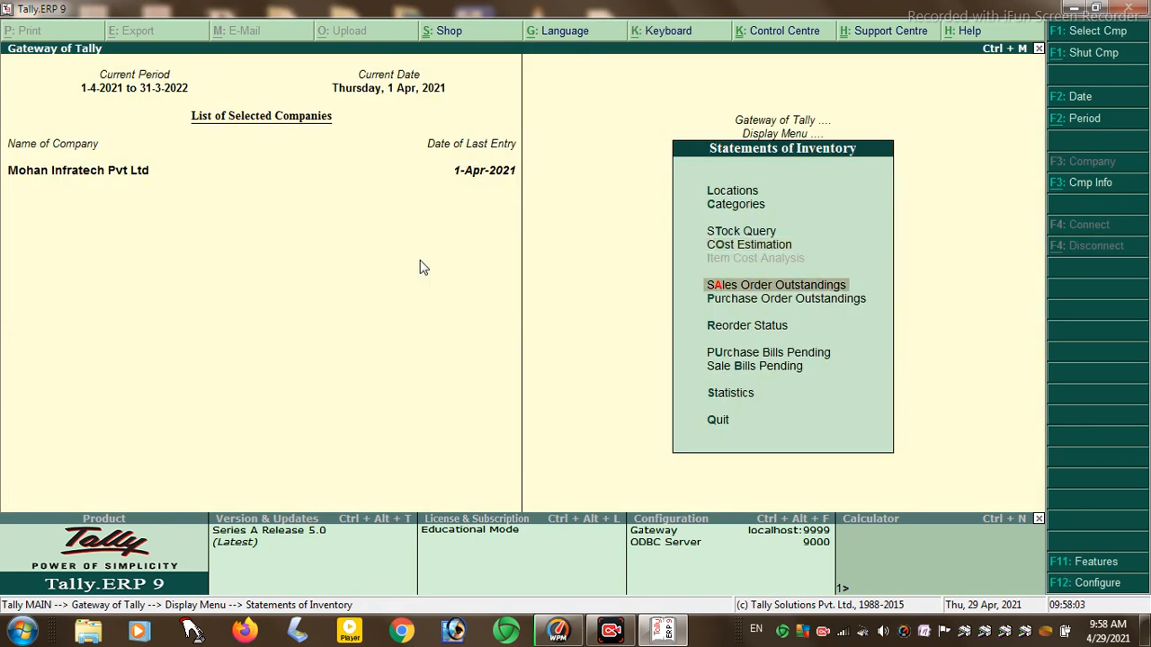
- Check the Sales Order and Purchase Order Outstandings stock group lists
key(Return)
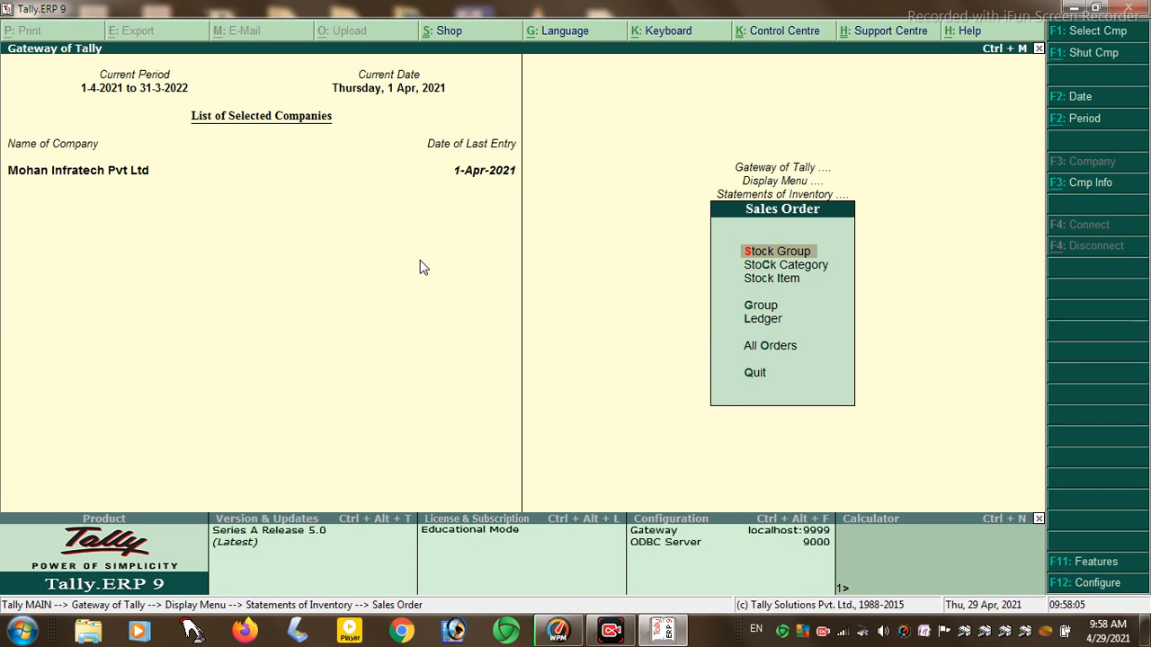
key(Return)
key(Escape)
key(Escape)
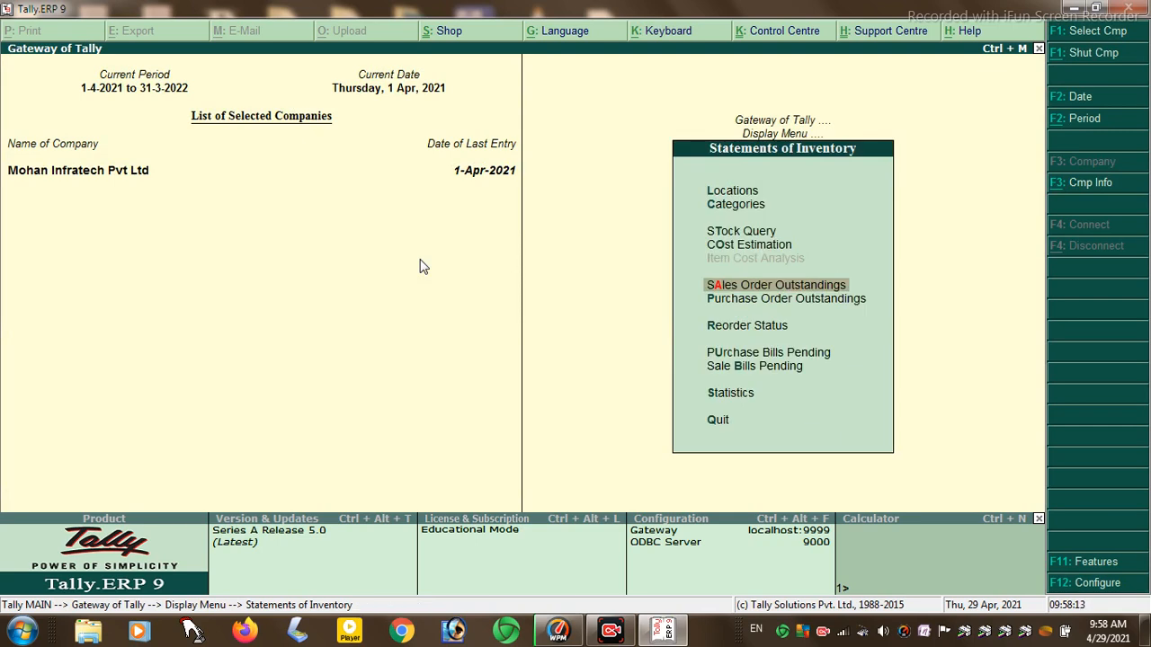
key(Down)
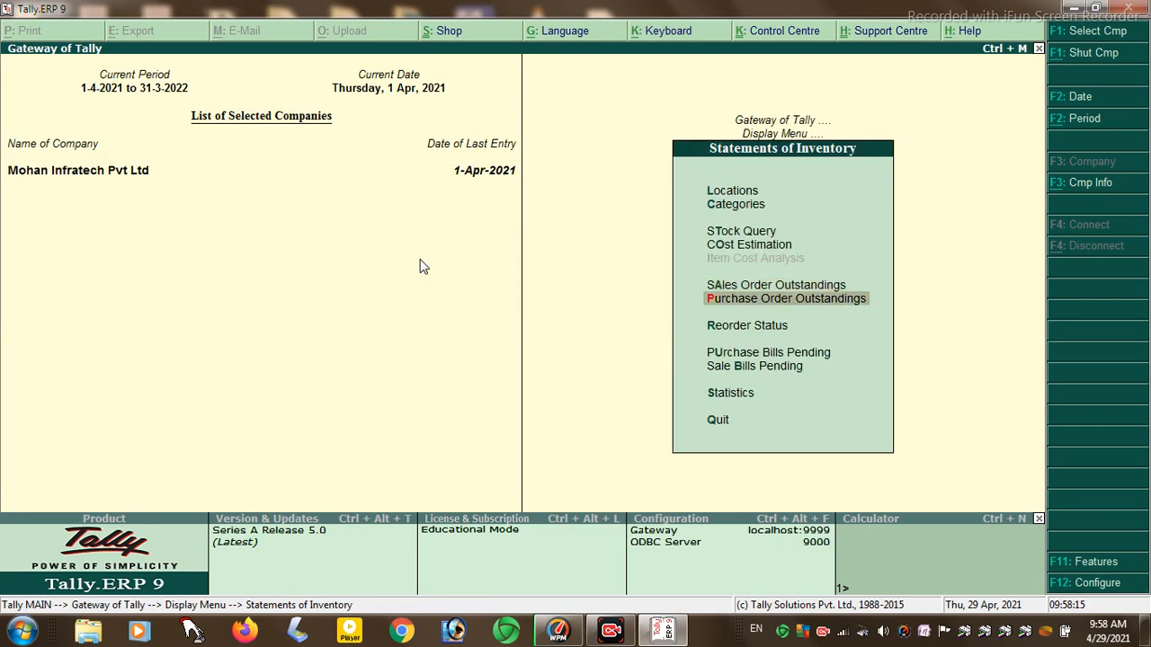
key(Return)
key(Return)
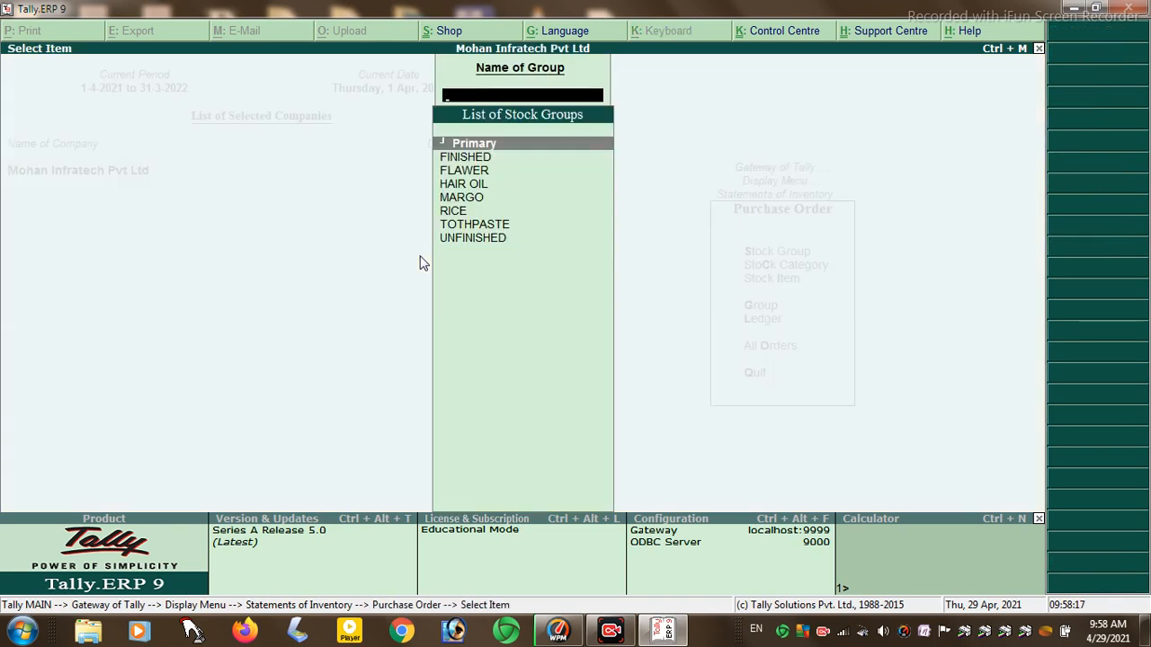
key(Escape)
key(Escape)
- View Reorder Status, Purchase Bills Pending and the Statistics report (22 vouchers)
key(Down)
key(Down)
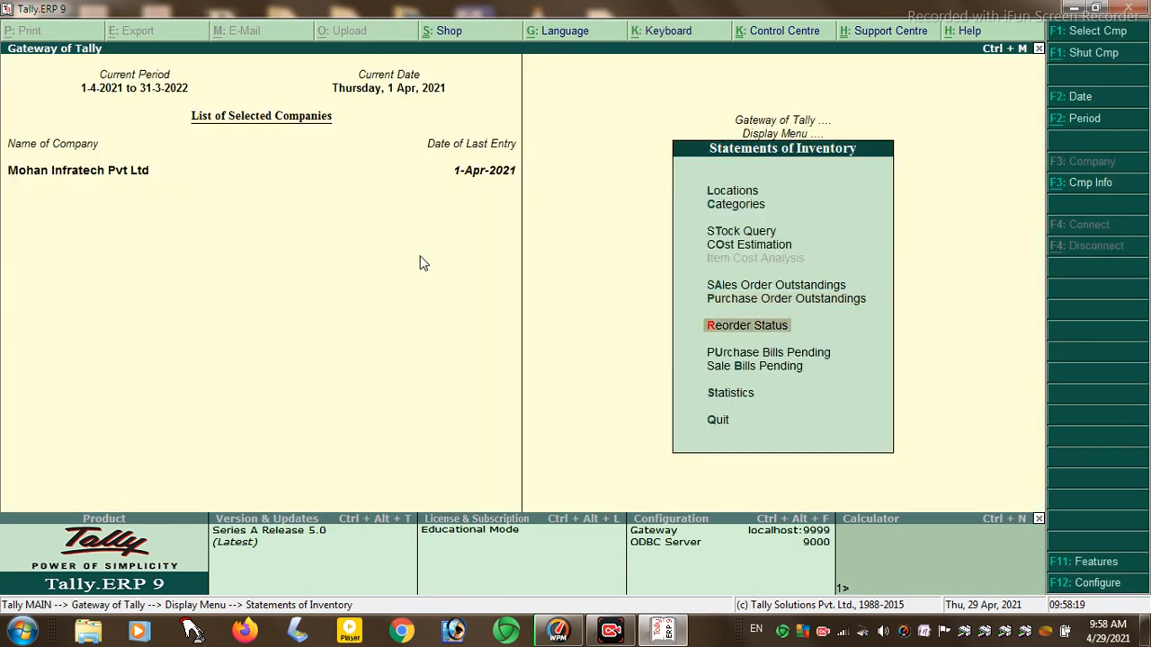
key(Up)
key(Return)
key(Return)
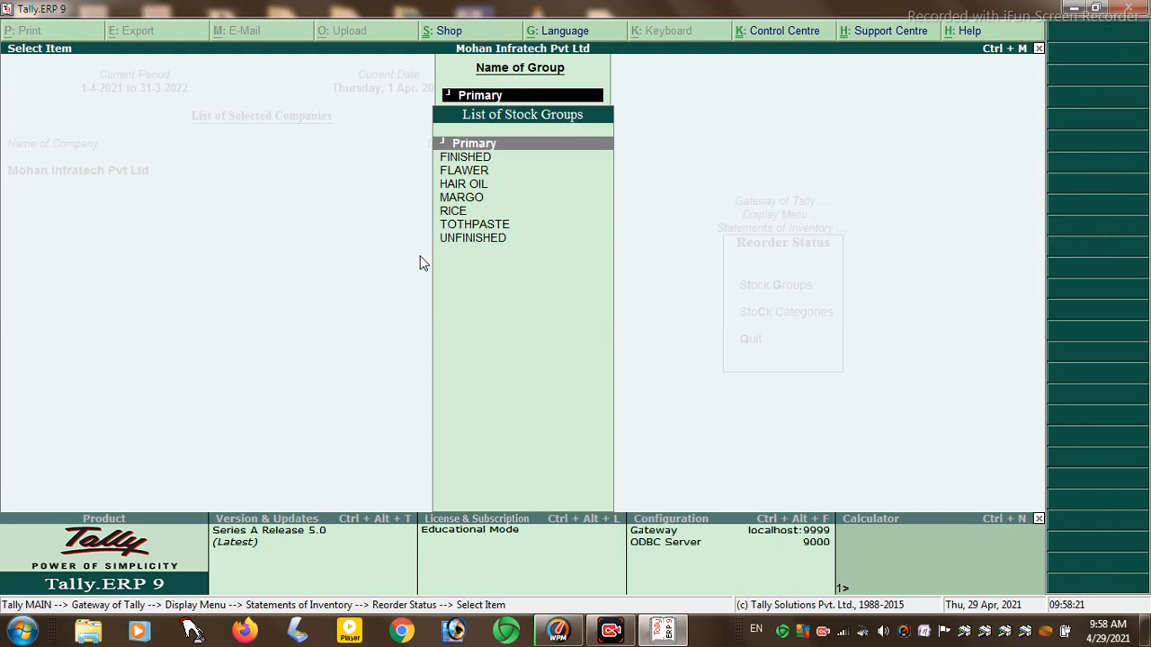
key(Escape)
key(Escape)
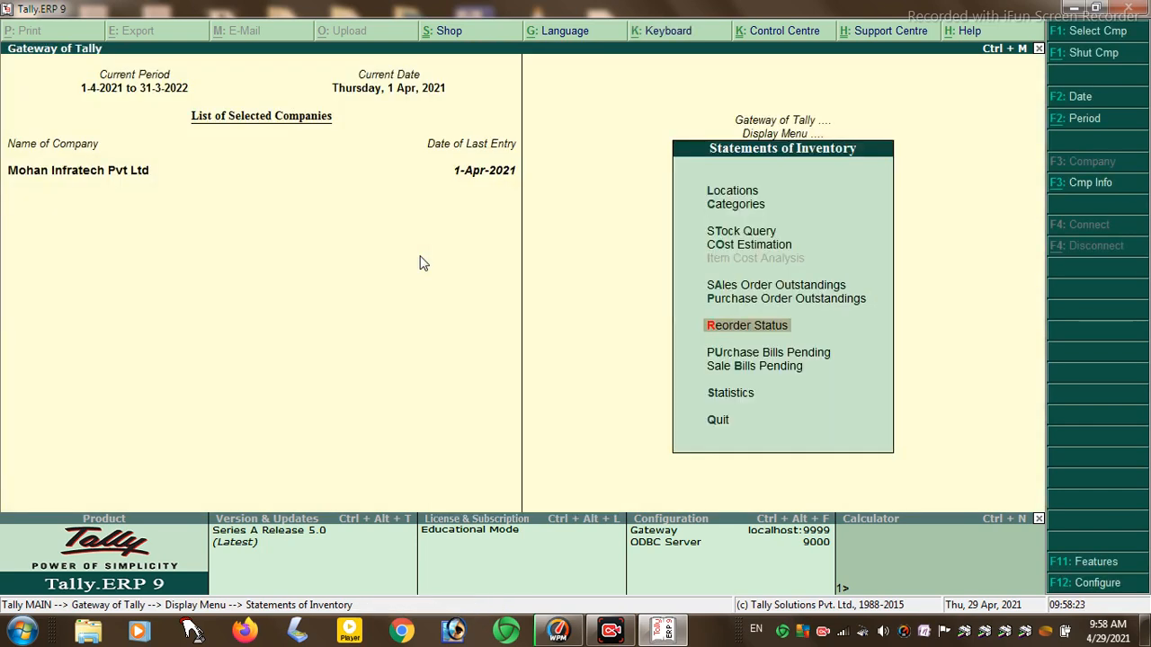
key(Down)
key(Return)
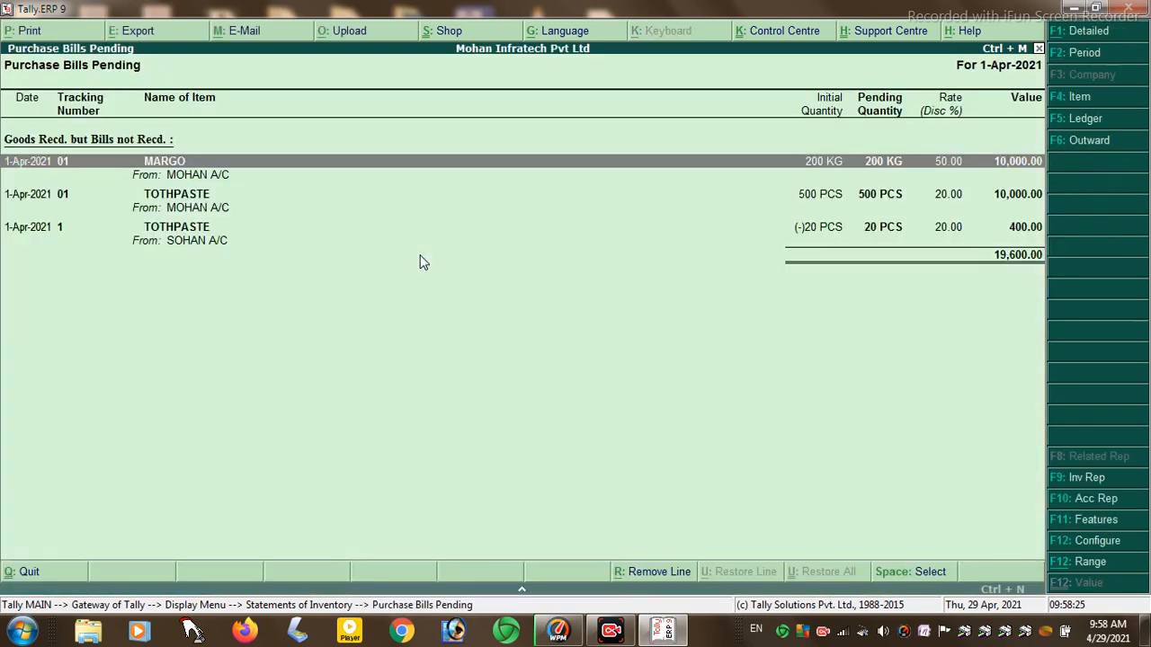
key(Escape)
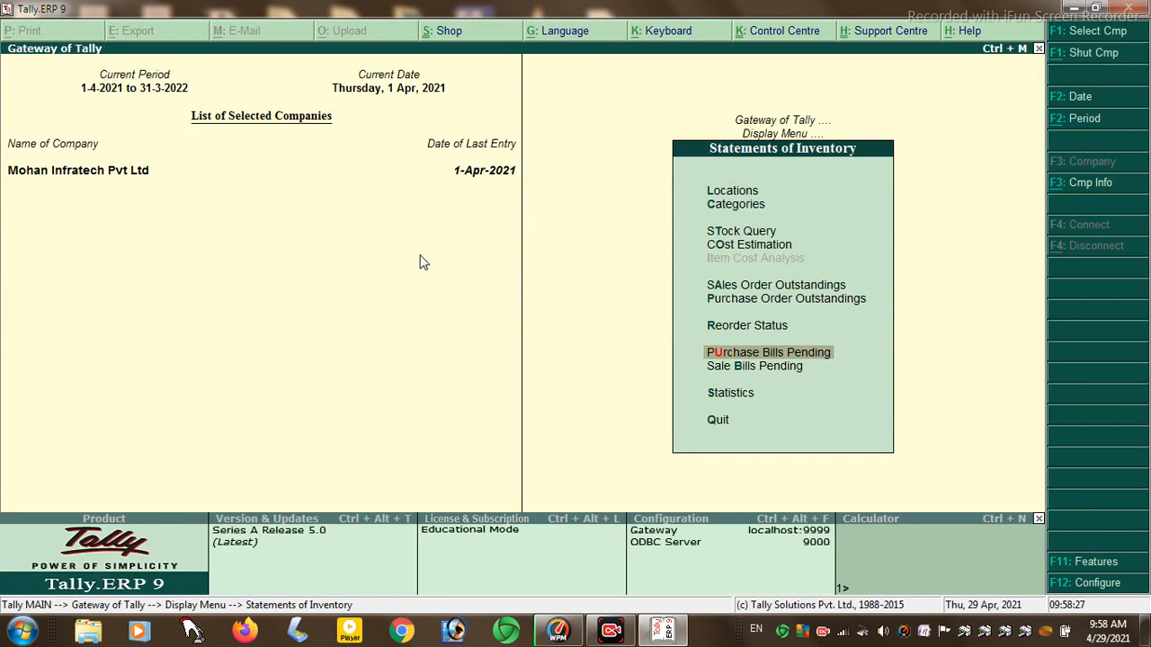
key(Down)
key(Down)
key(Return)
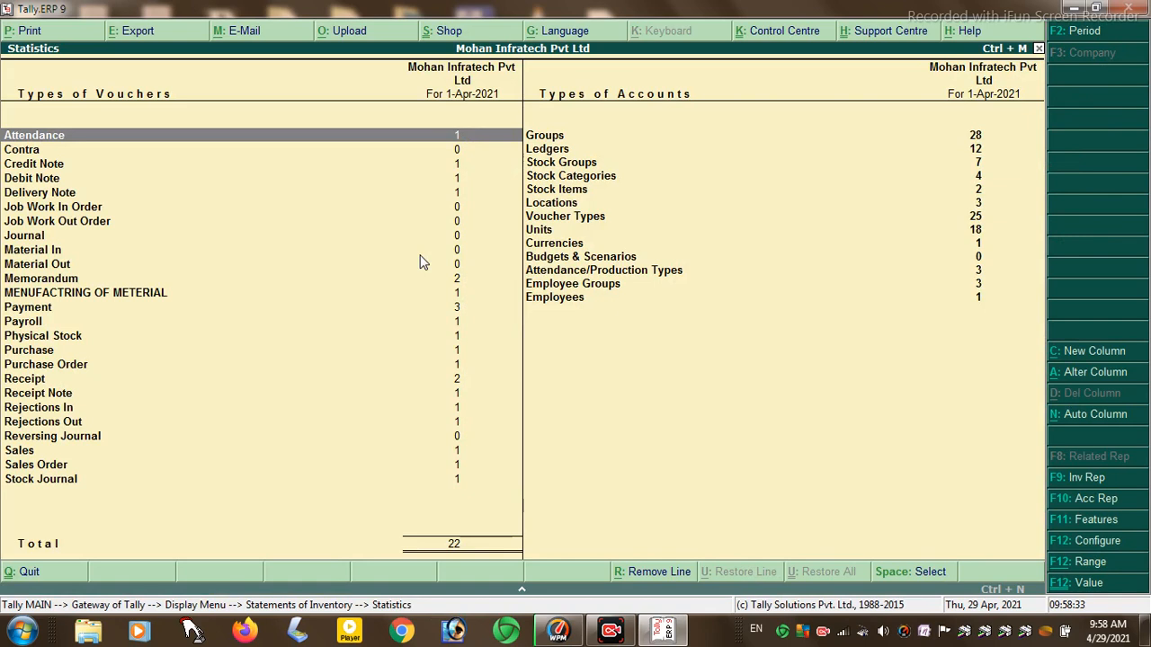
key(Escape)
key(Escape)
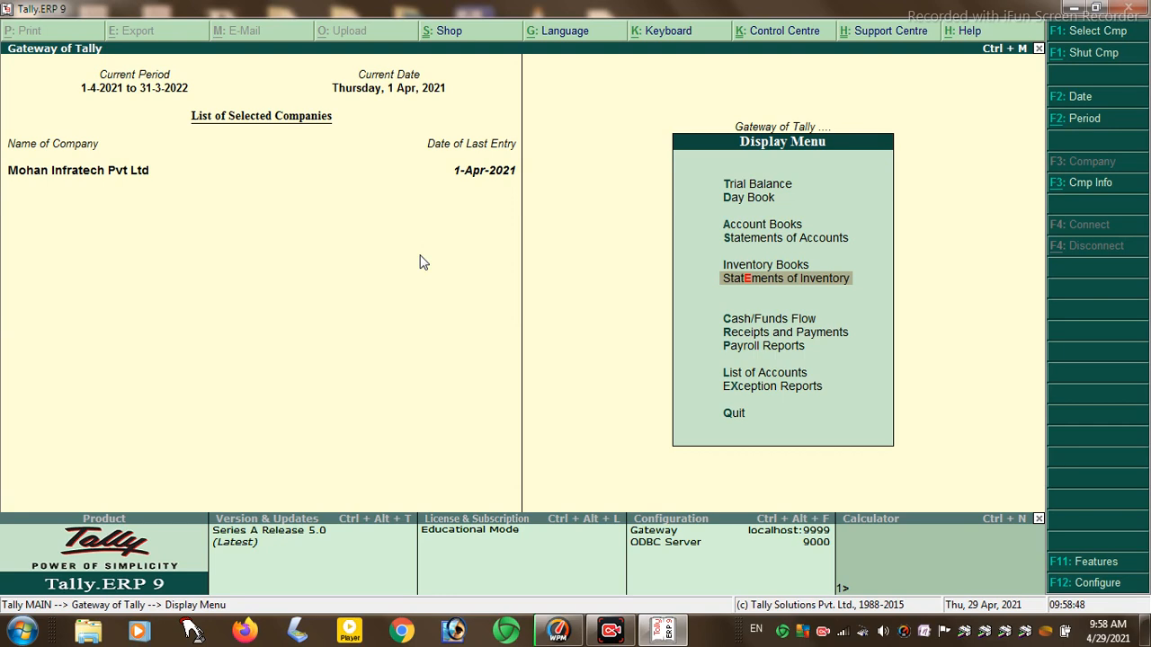
- Drill through April's Cash Flow and Current Assets to the MOHAN A/C receipt voucher
key(Down)
key(Down)
key(Up)
key(Return)
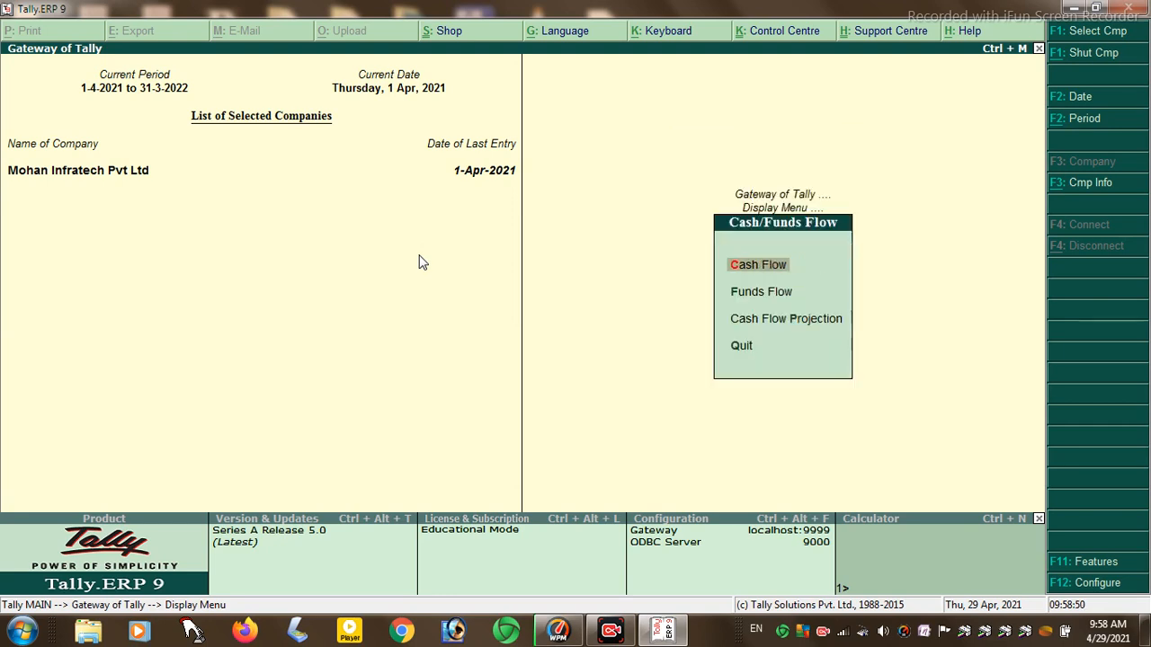
key(Return)
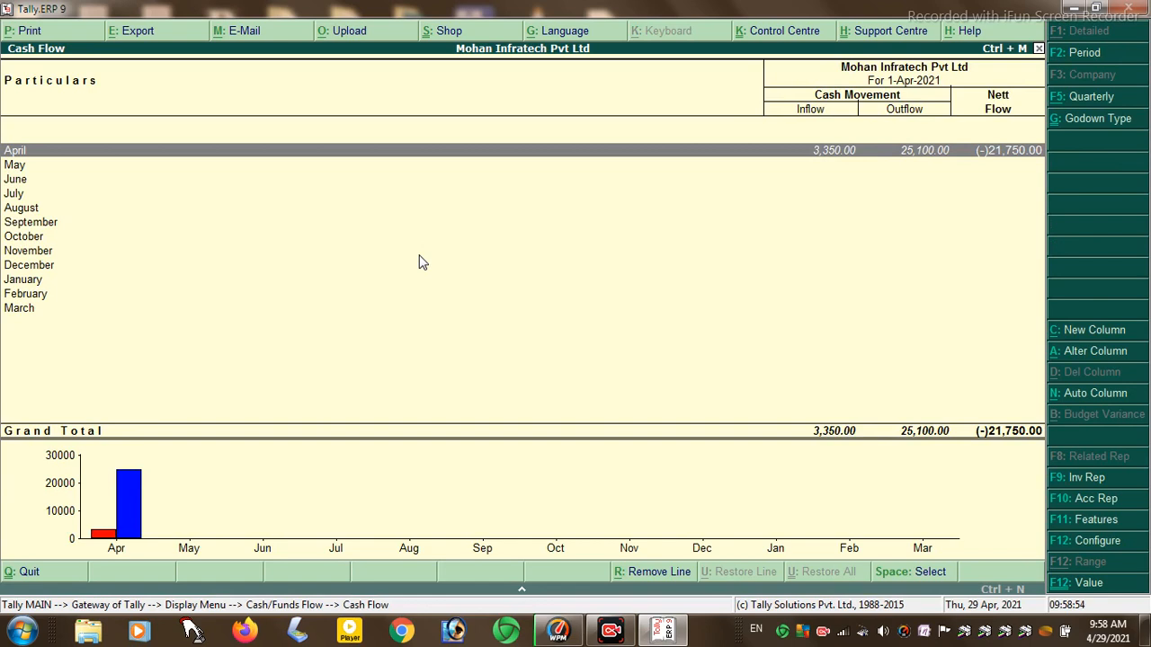
key(Return)
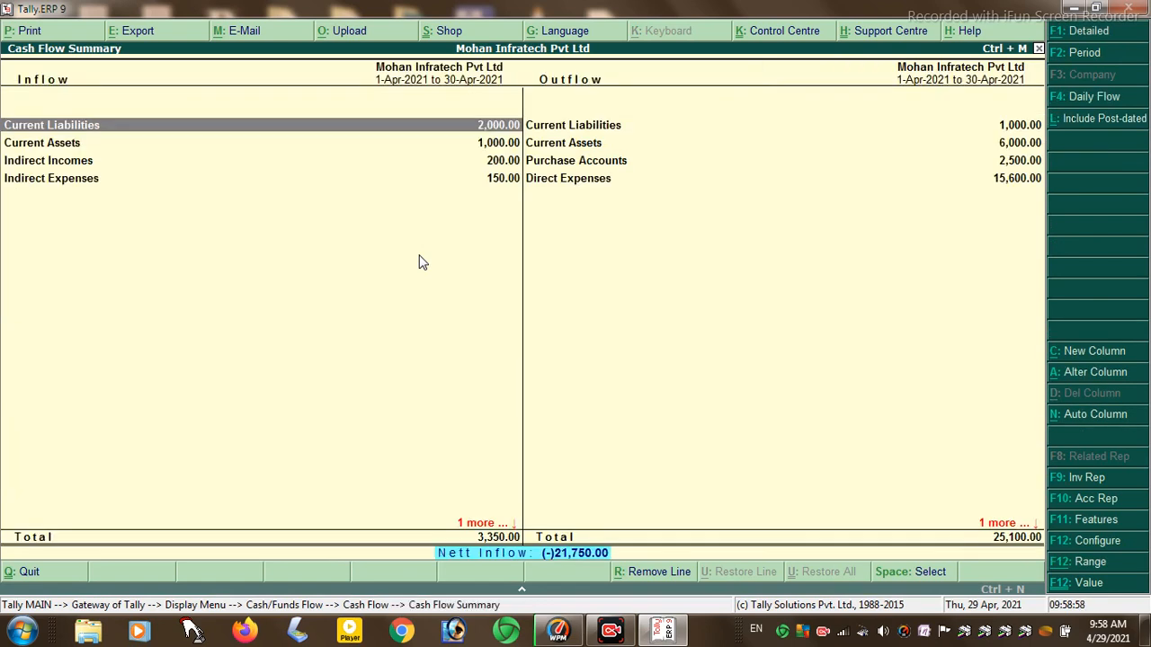
key(Down)
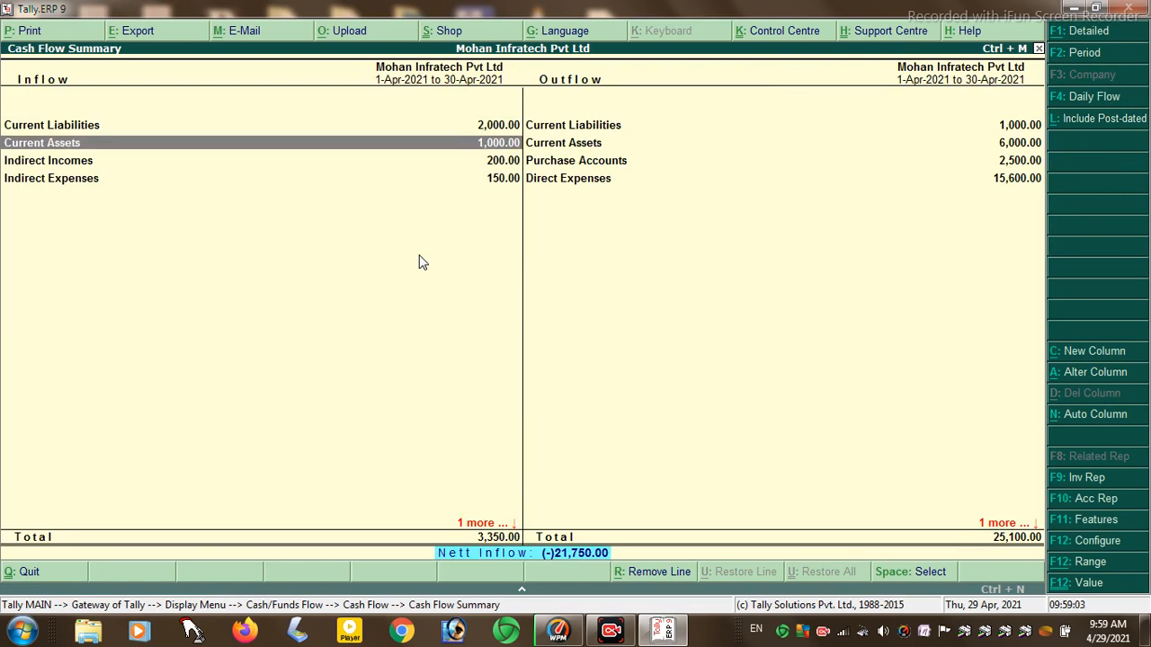
key(Return)
key(Return)
key(Return)
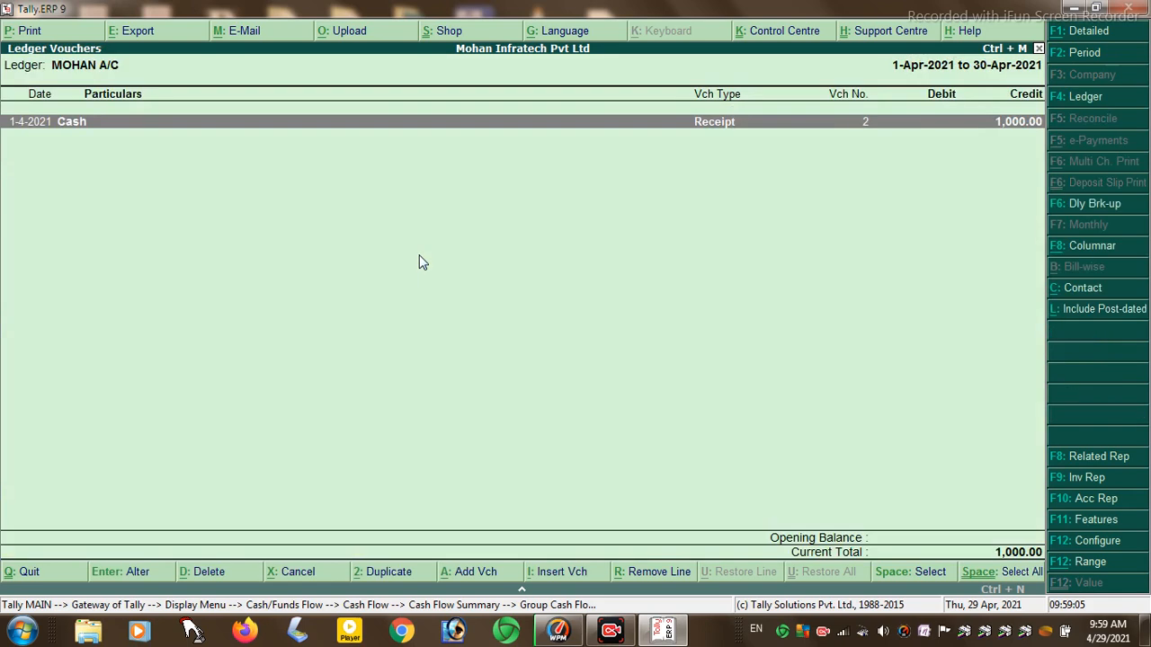
key(Return)
key(Escape)
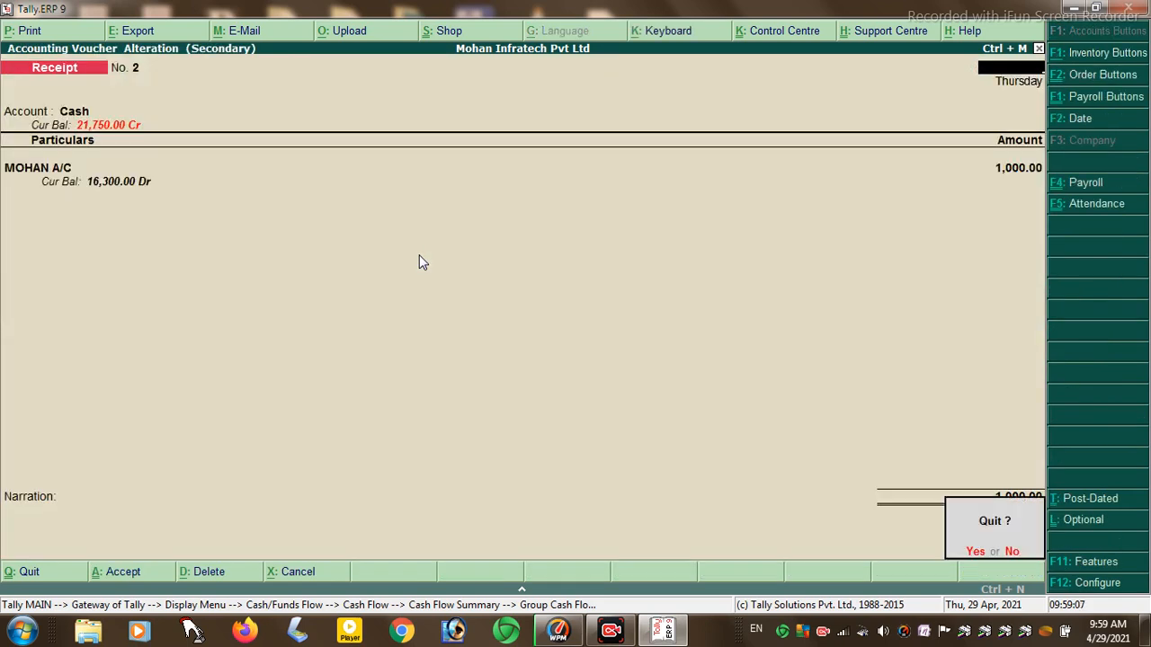
key(Escape)
key(Escape)
key(Escape)
key(Escape)
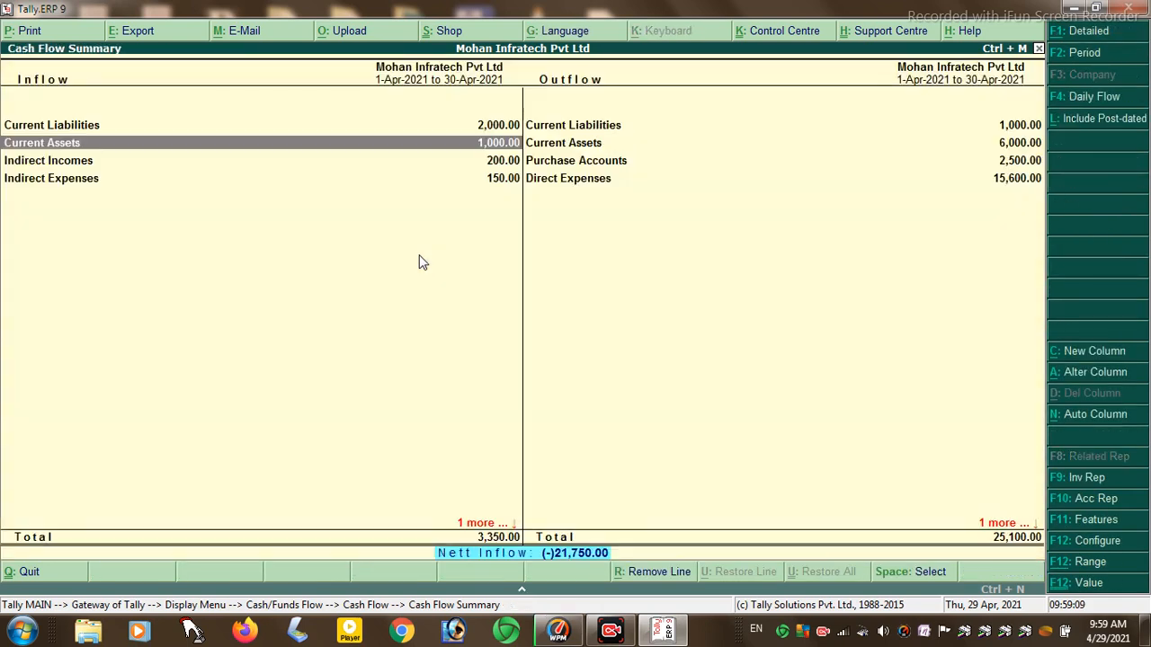
key(Escape)
key(Escape)
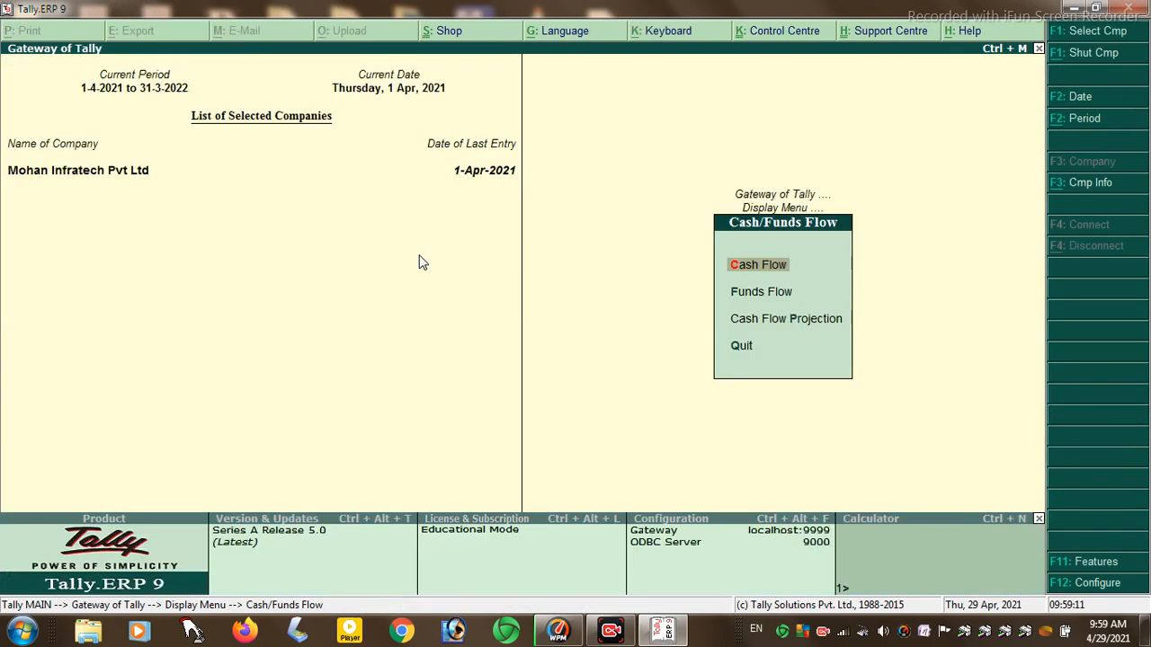
- Drill into April's Funds Flow and the Nett Profit line
key(Down)
key(Return)
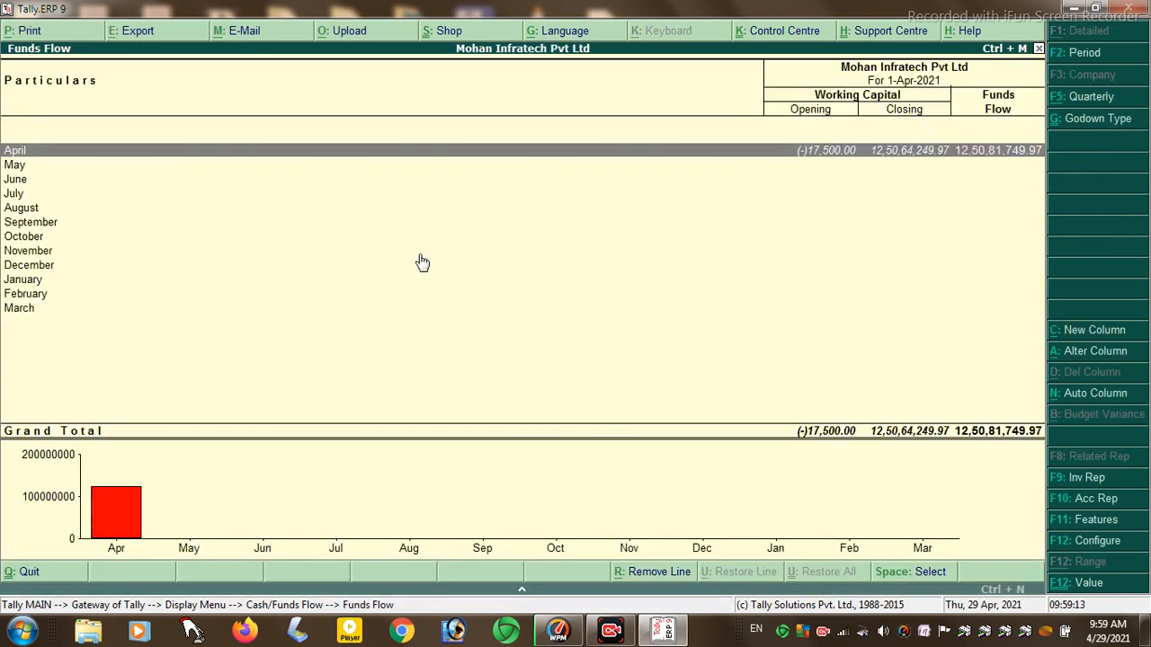
key(Return)
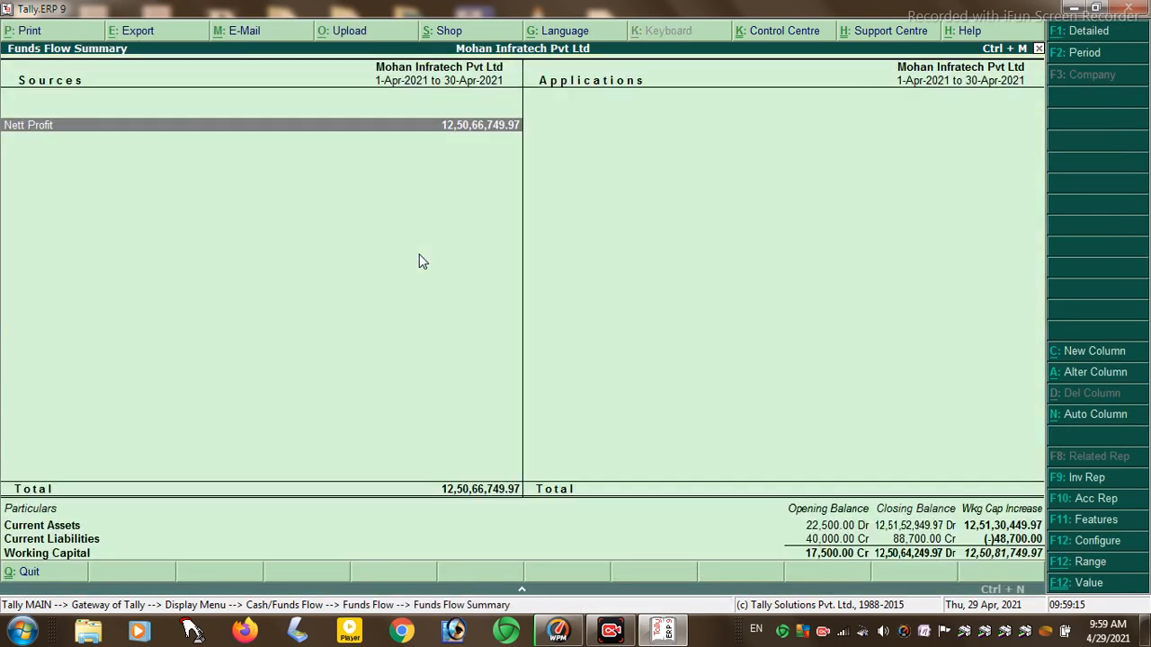
key(Return)
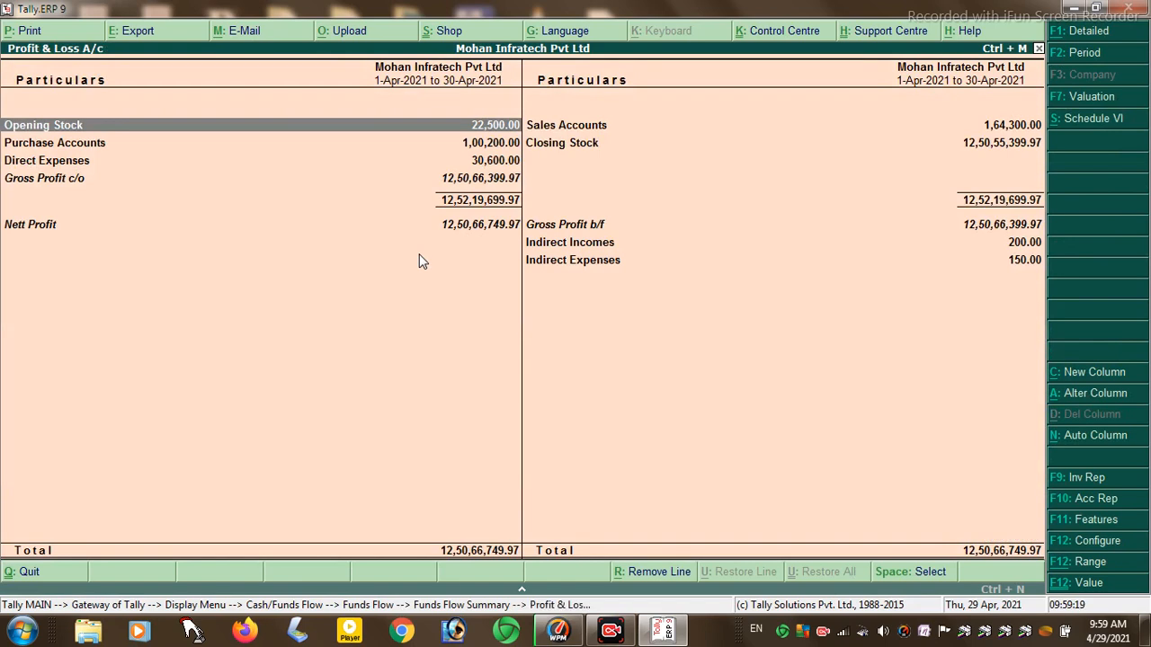
key(Escape)
key(Escape)
key(Escape)
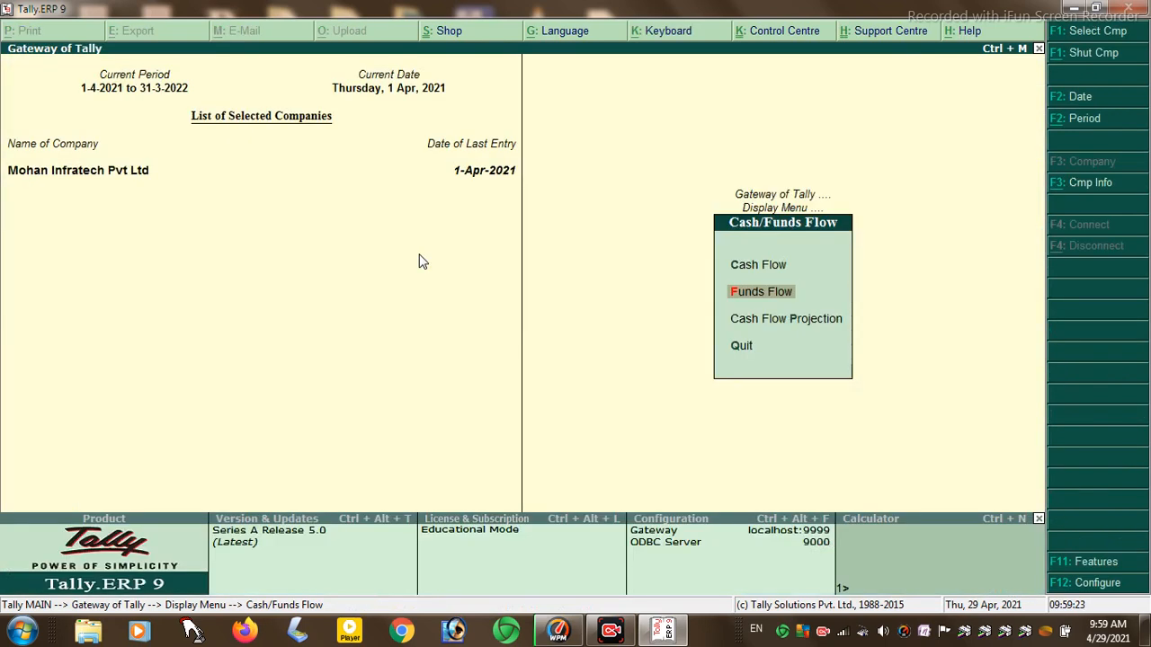
- View the Cash Flow Projection showing April nett balance (-)12,800.00
key(Down)
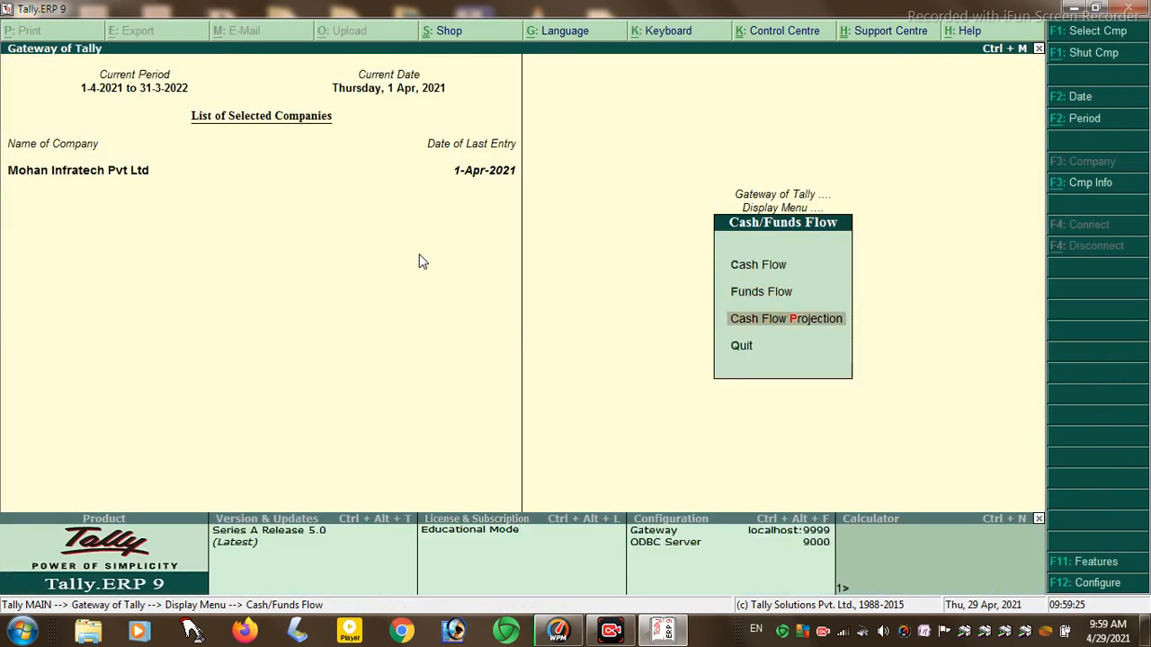
key(Return)
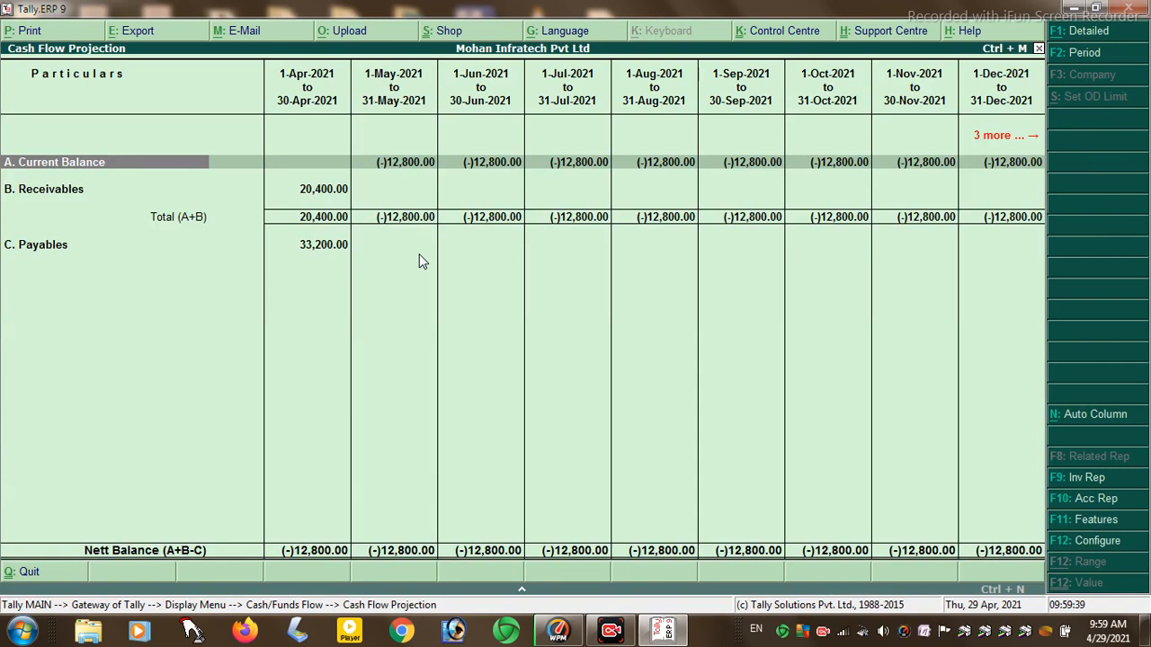
key(Escape)
key(Escape)
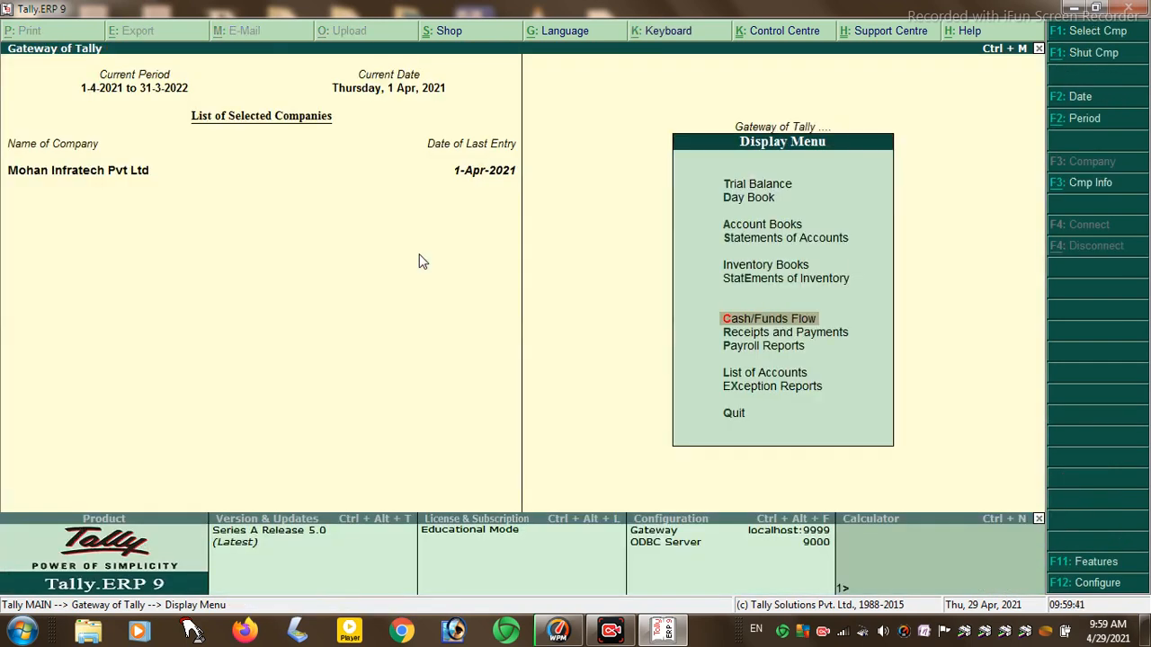
key(Down)
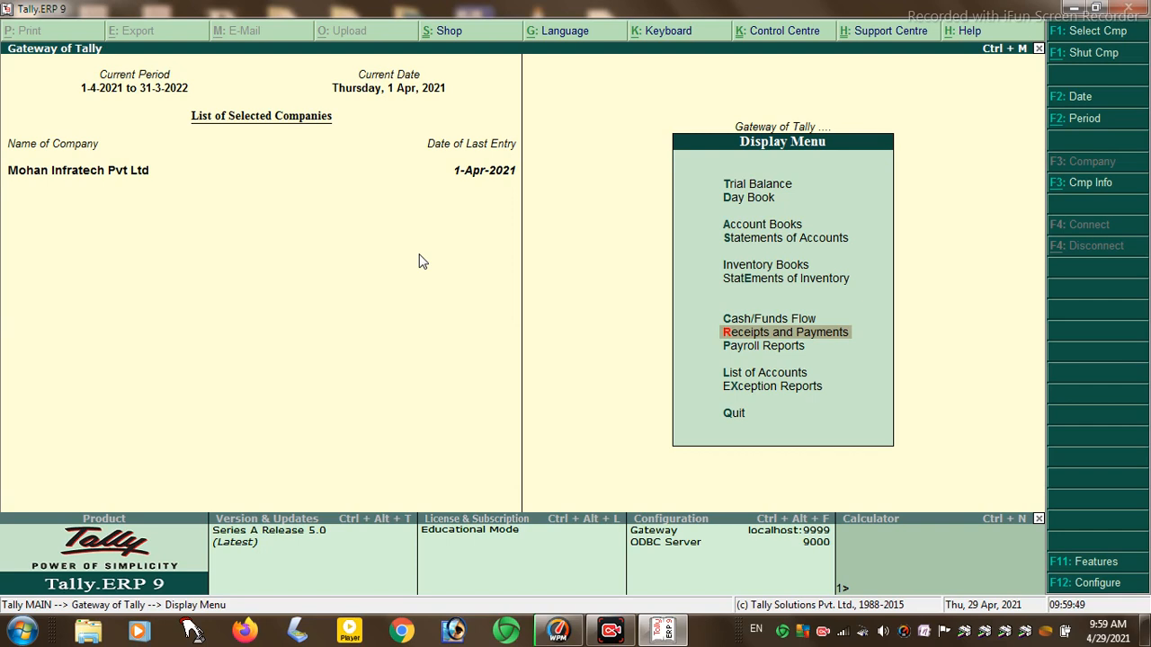
key(Return)
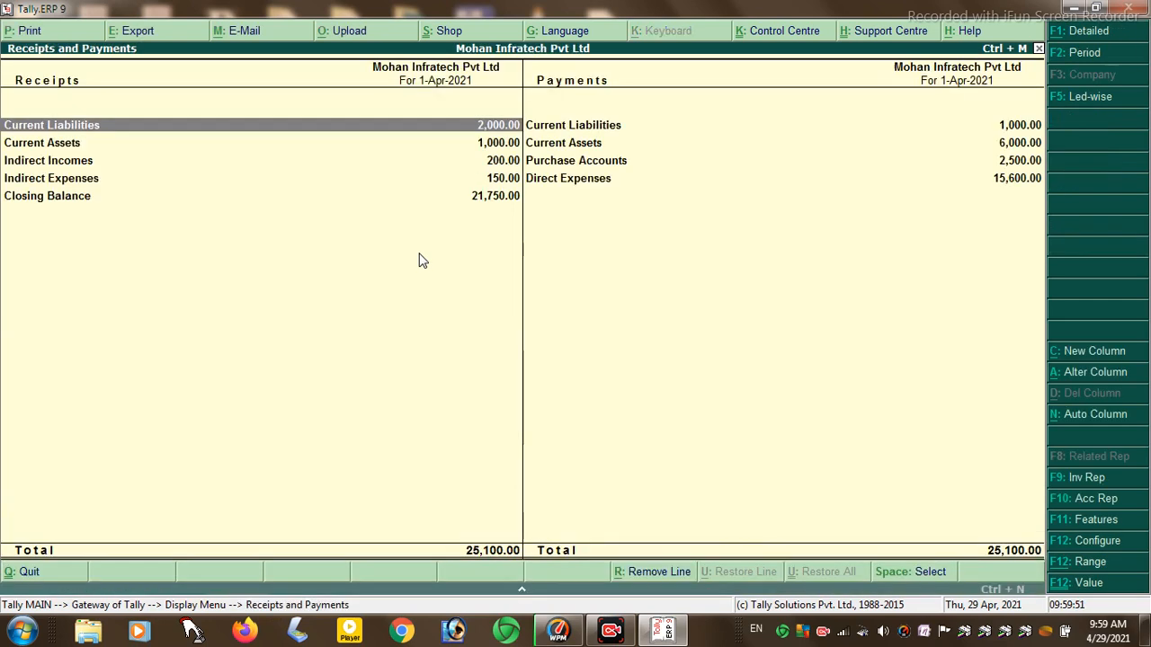
key(Return)
key(Return)
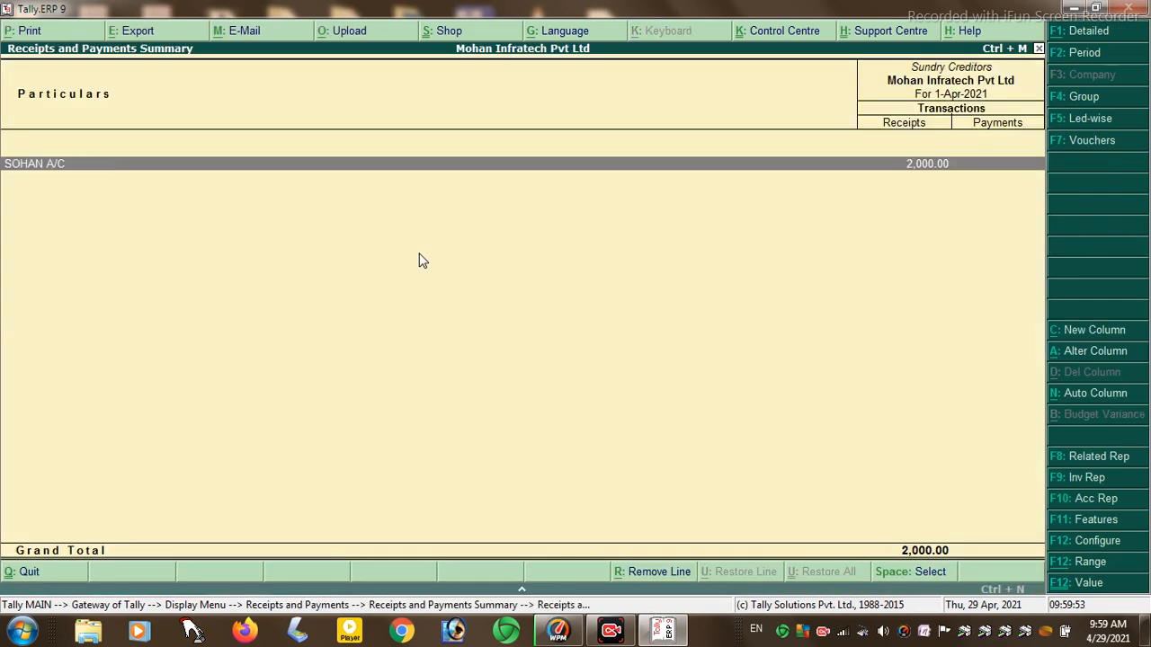
key(Return)
key(Return)
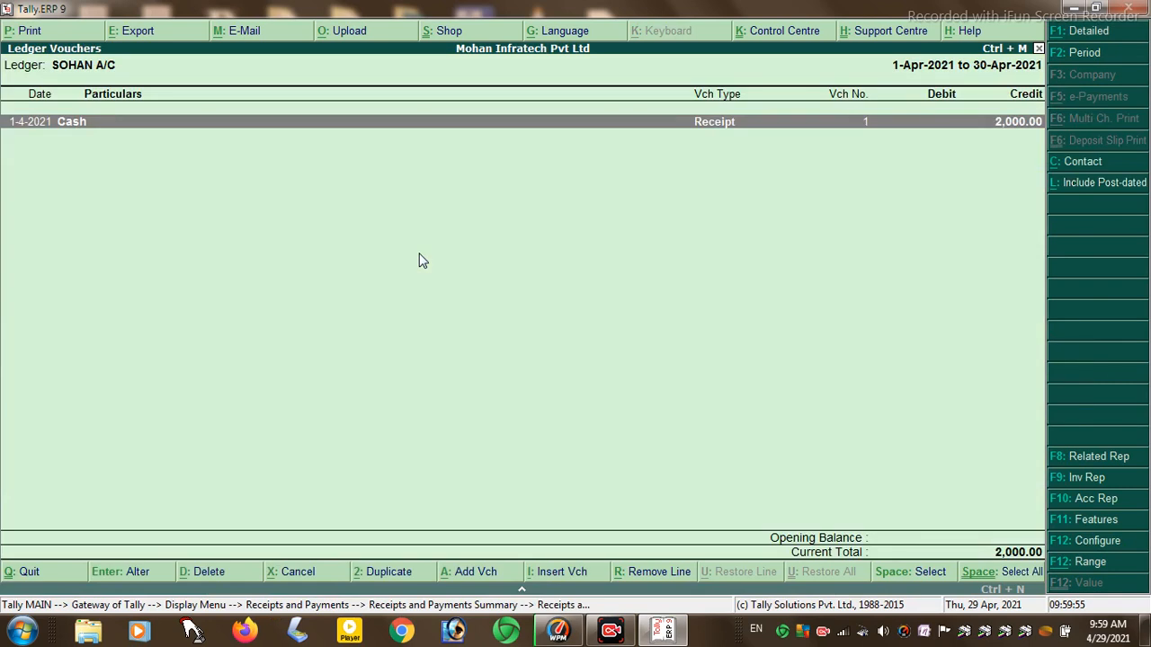
key(Return)
key(Escape)
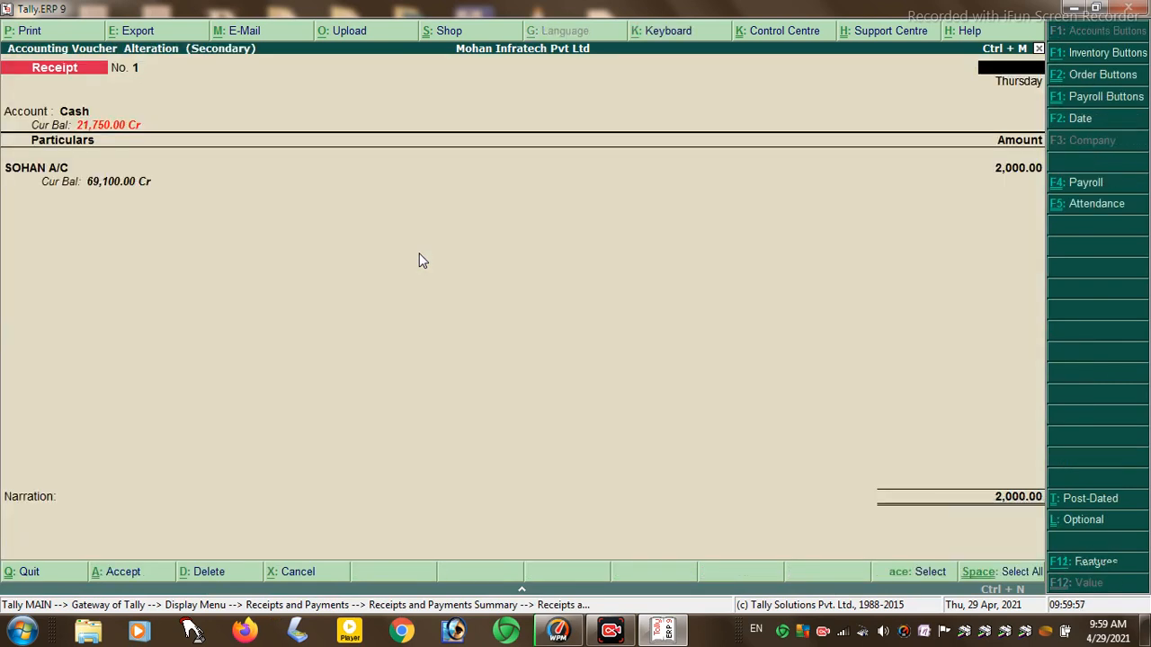
key(y)
key(Escape)
key(Escape)
key(Escape)
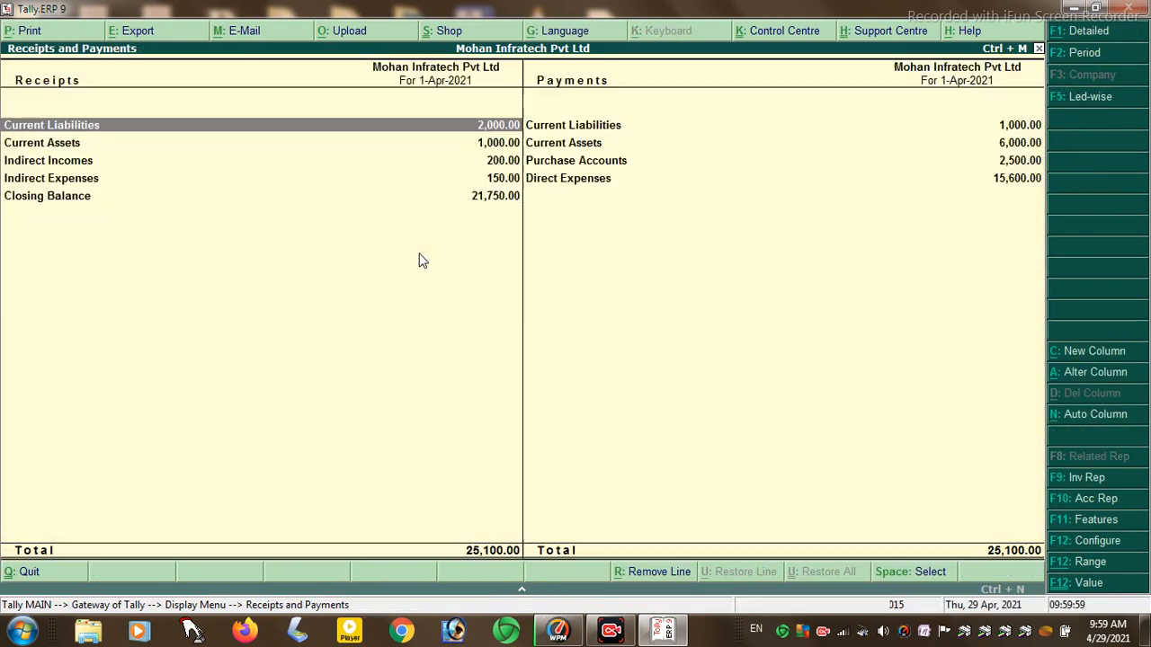
key(Escape)
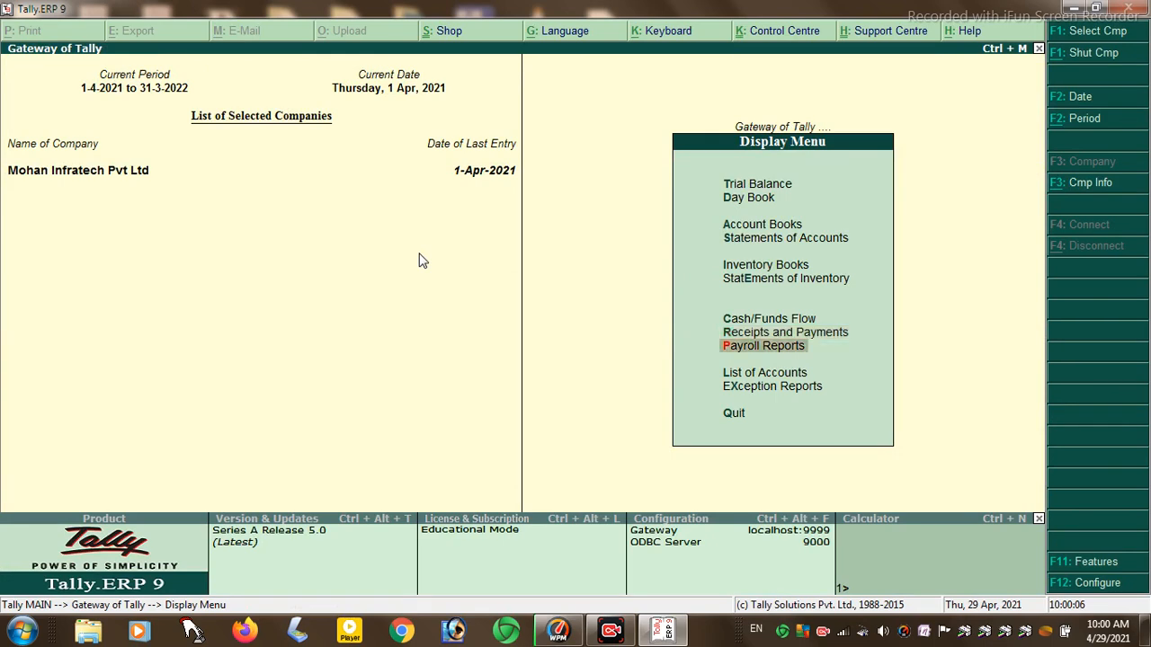
- View the employee's single Pay Slip for April under Payroll Reports > Statements of Payroll
key(Down)
key(Return)
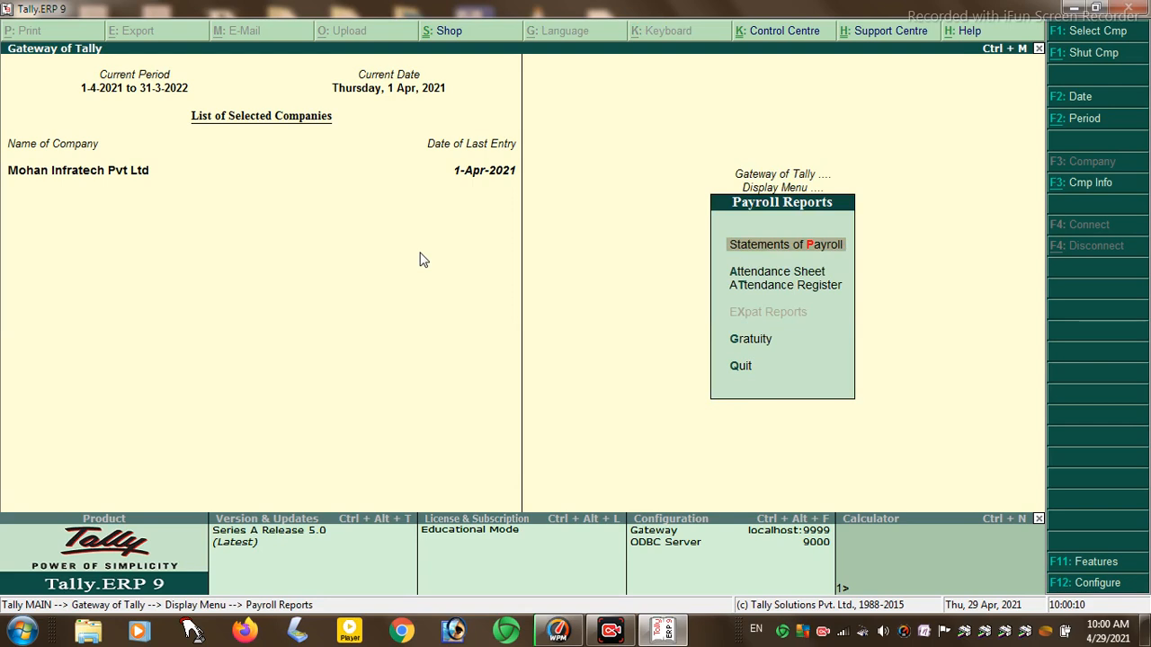
key(Return)
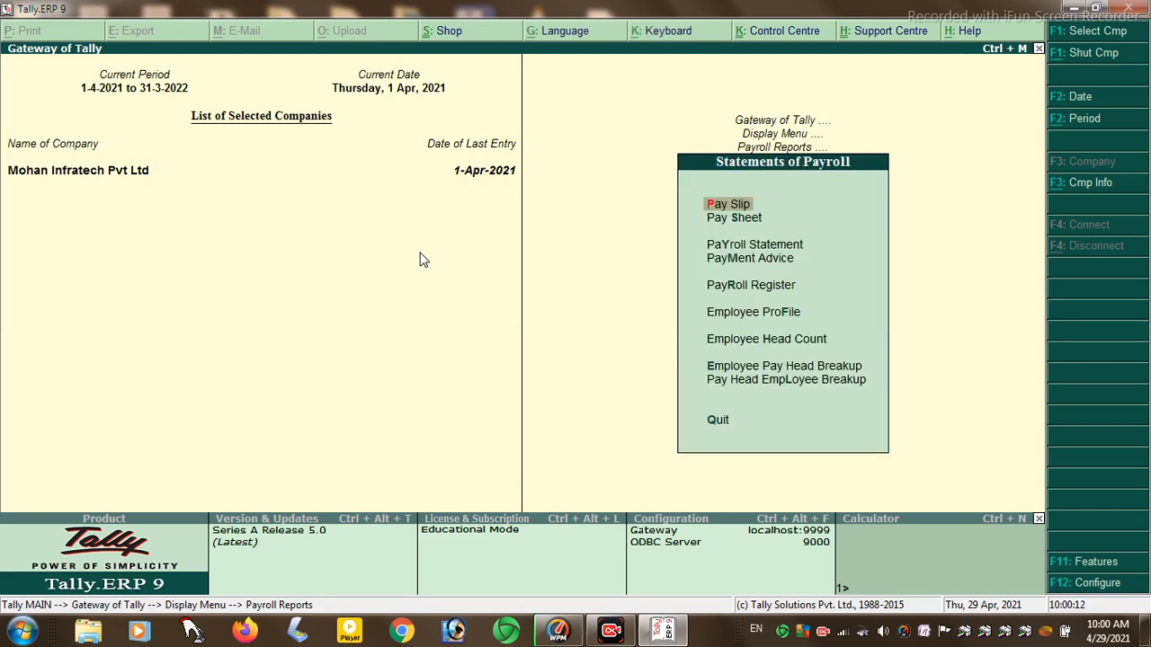
key(Return)
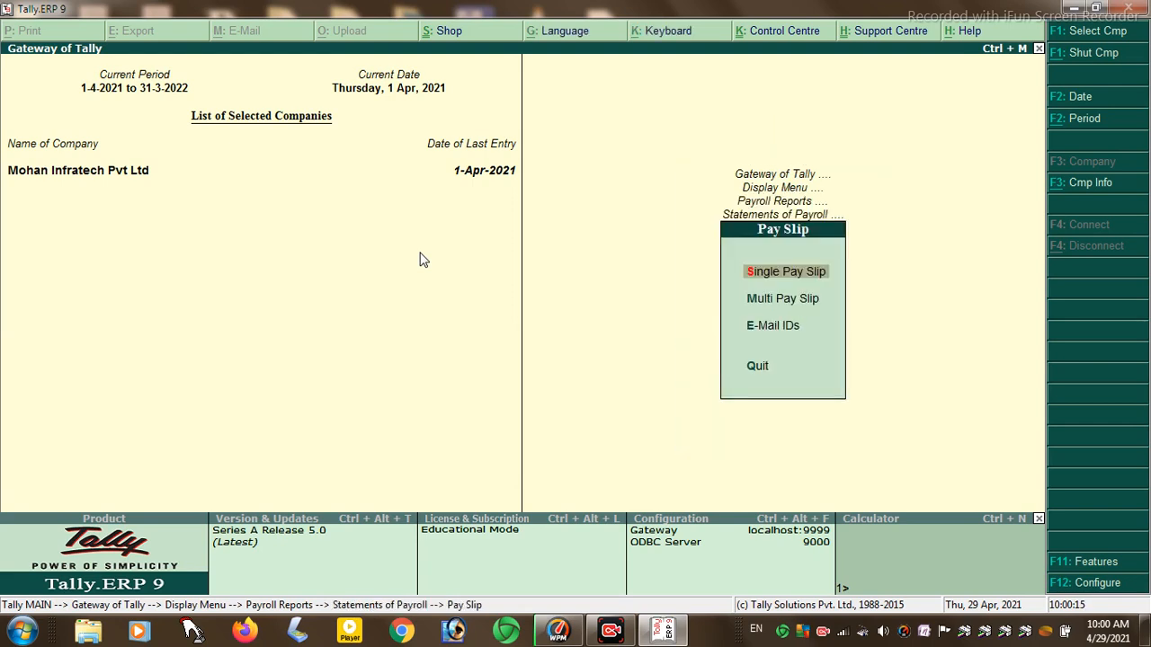
key(Return)
key(Return)
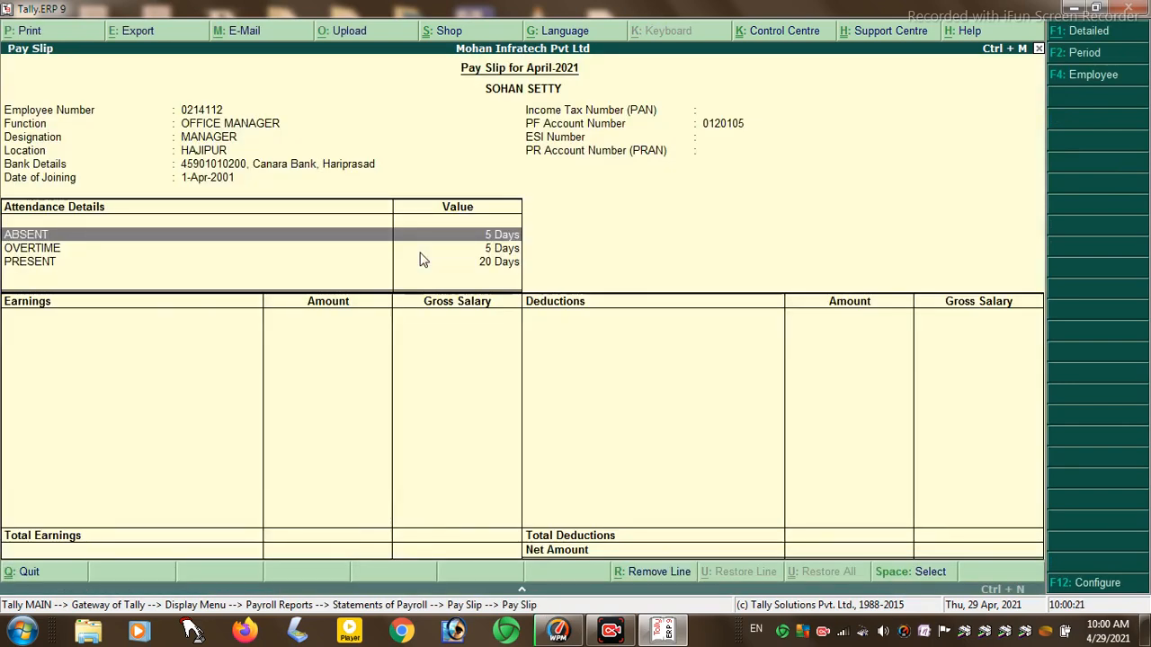
key(Escape)
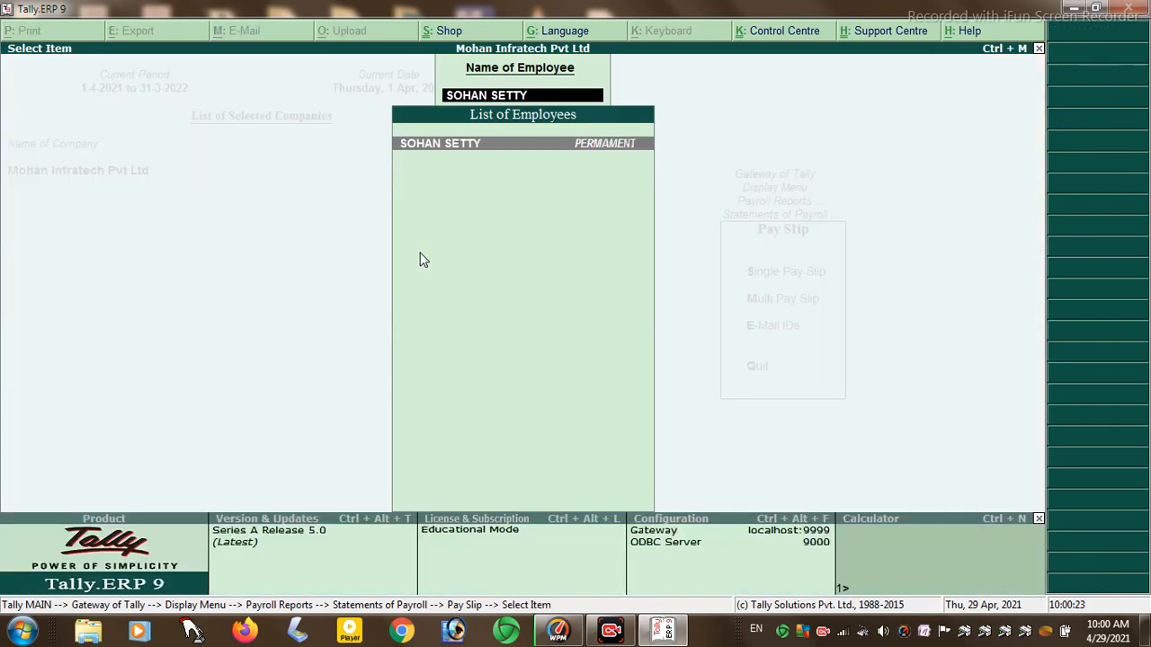
key(Escape)
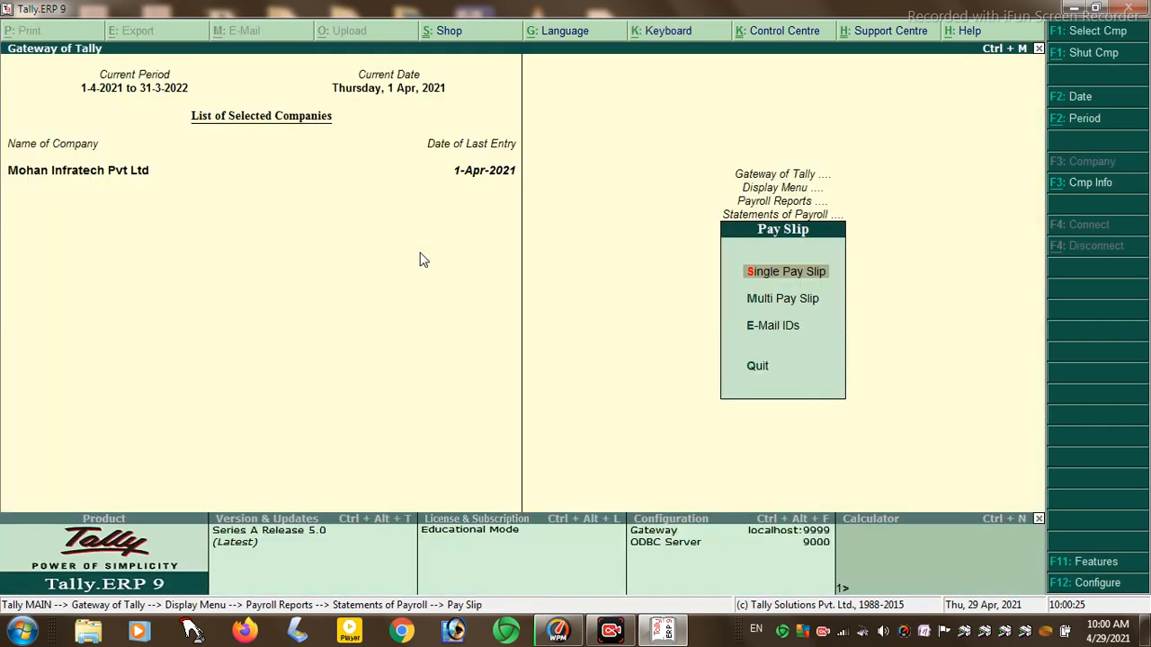
key(Escape)
- View the one-employee Pay Sheet showing net amount 15,250.00, then close it
key(Down)
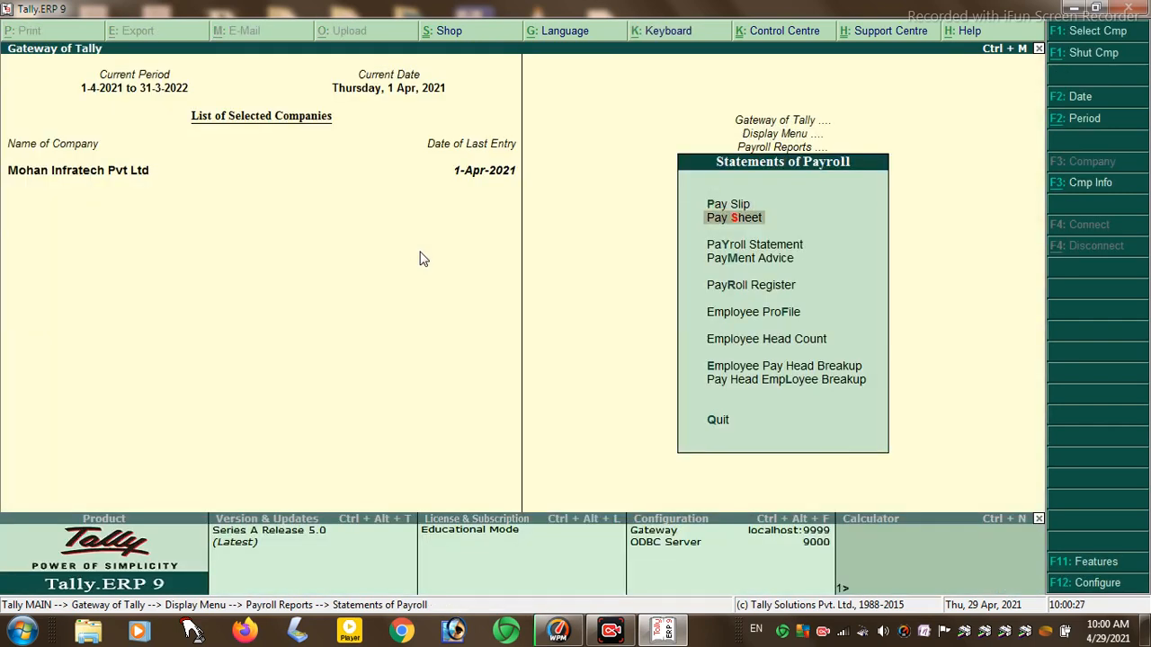
key(Return)
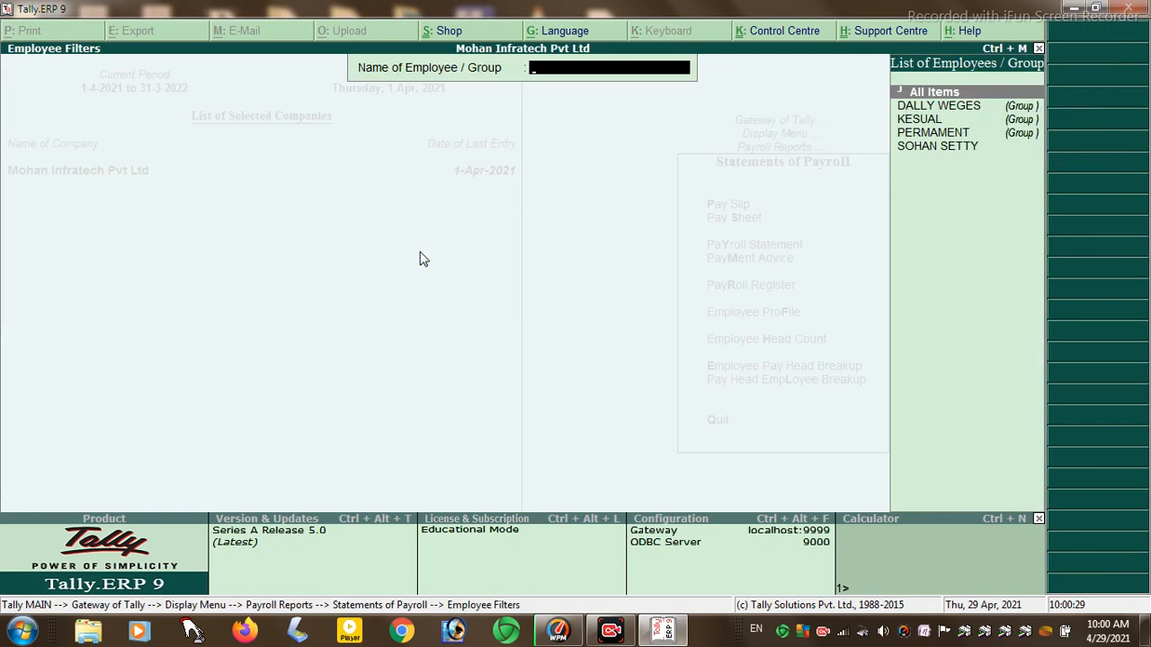
key(Down)
key(Down)
key(Down)
key(Down)
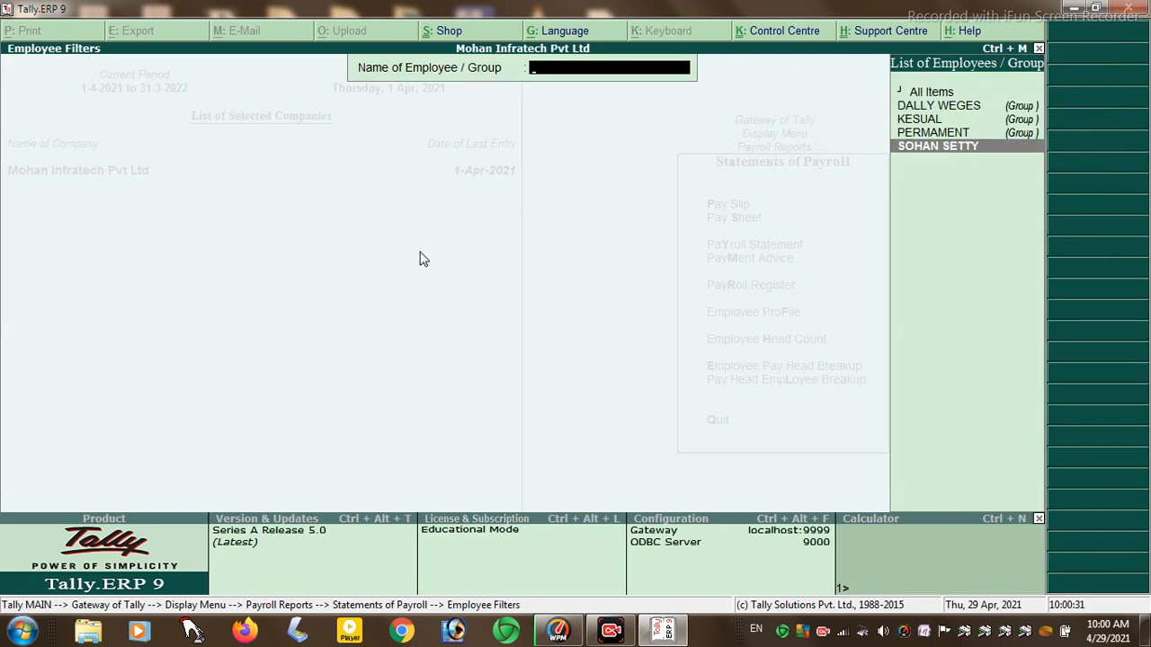
key(Return)
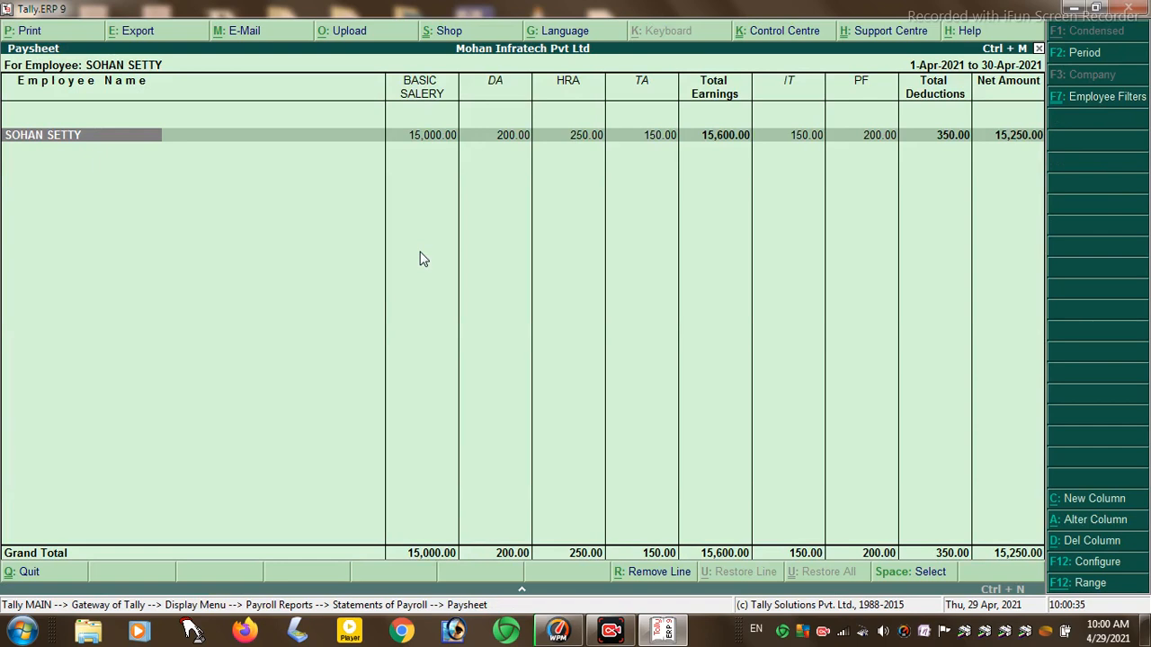
key(Escape)
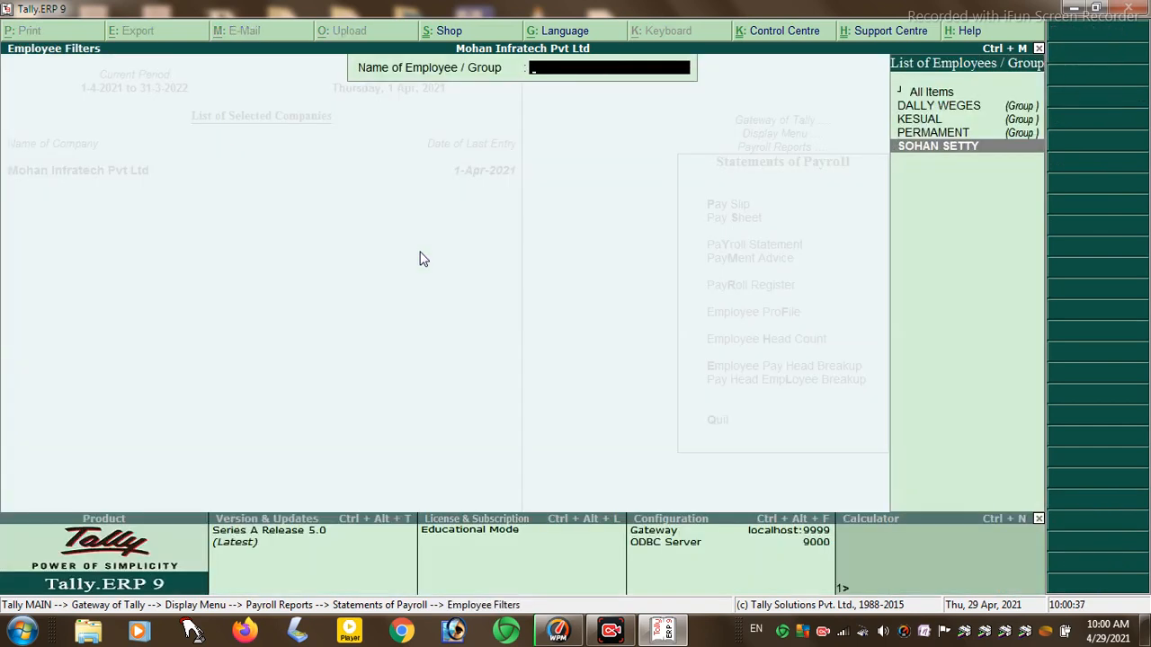
key(Escape)
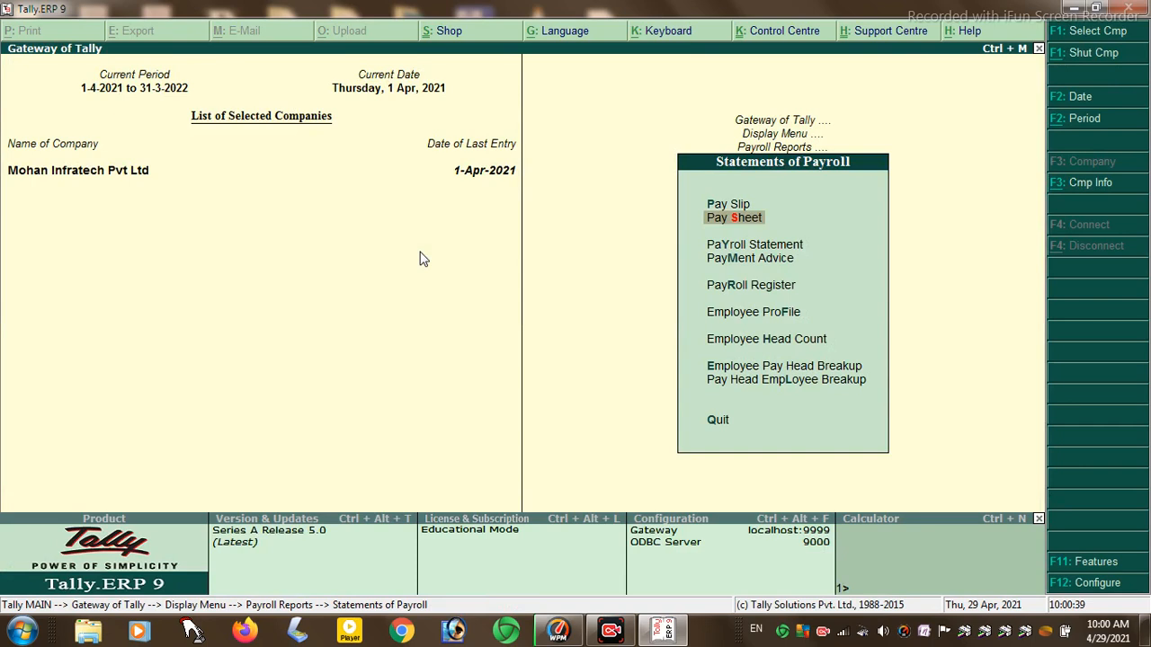
key(Down)
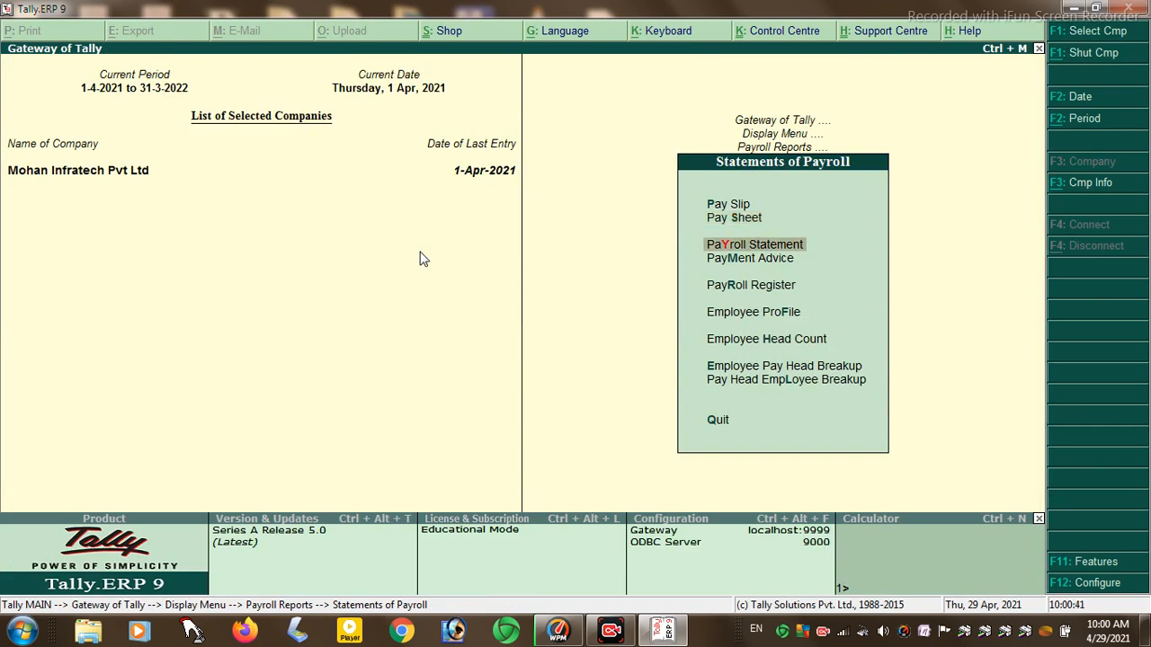
- Check the Payroll Statement pay heads and Payment Advice print settings without printing
key(Return)
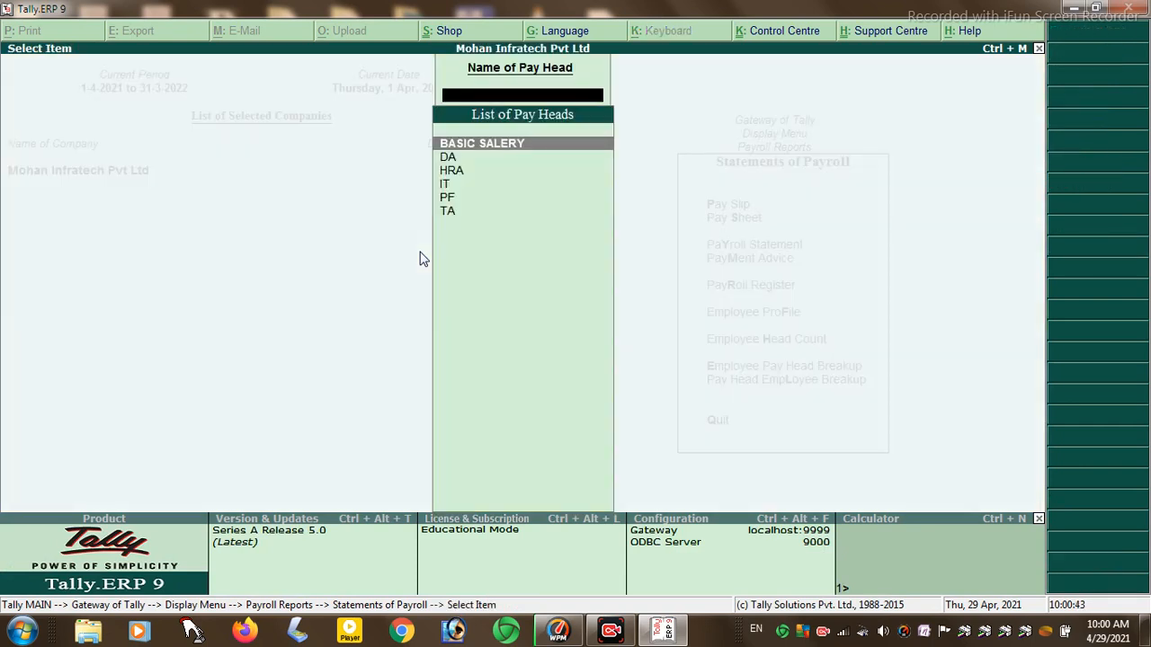
key(Escape)
key(Down)
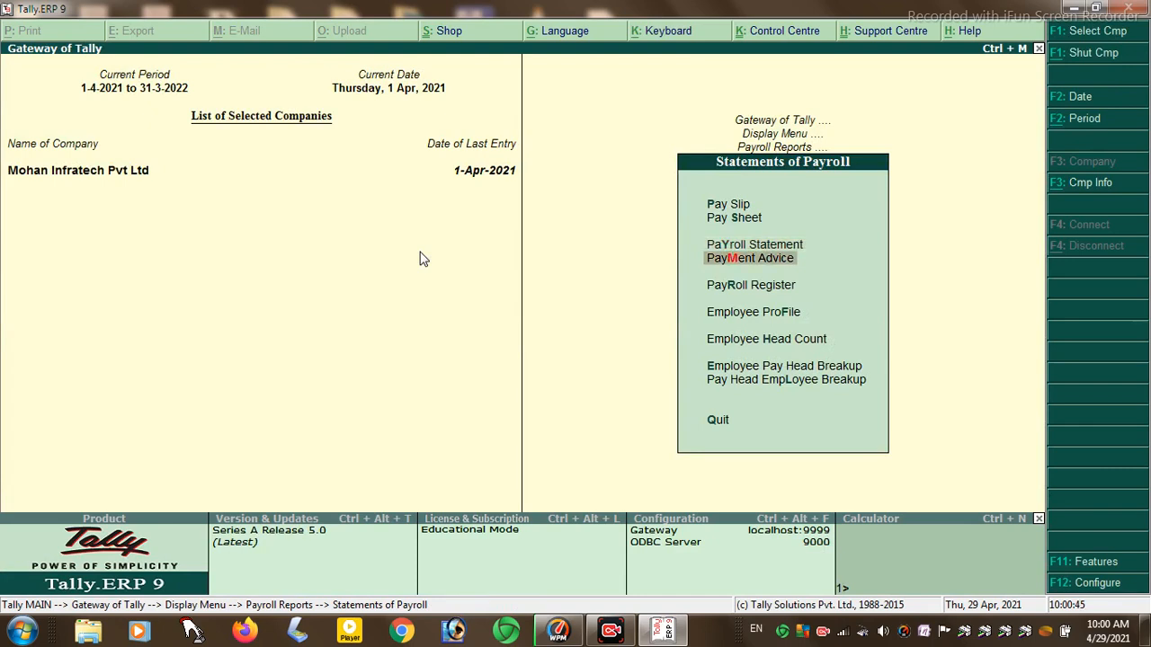
key(Return)
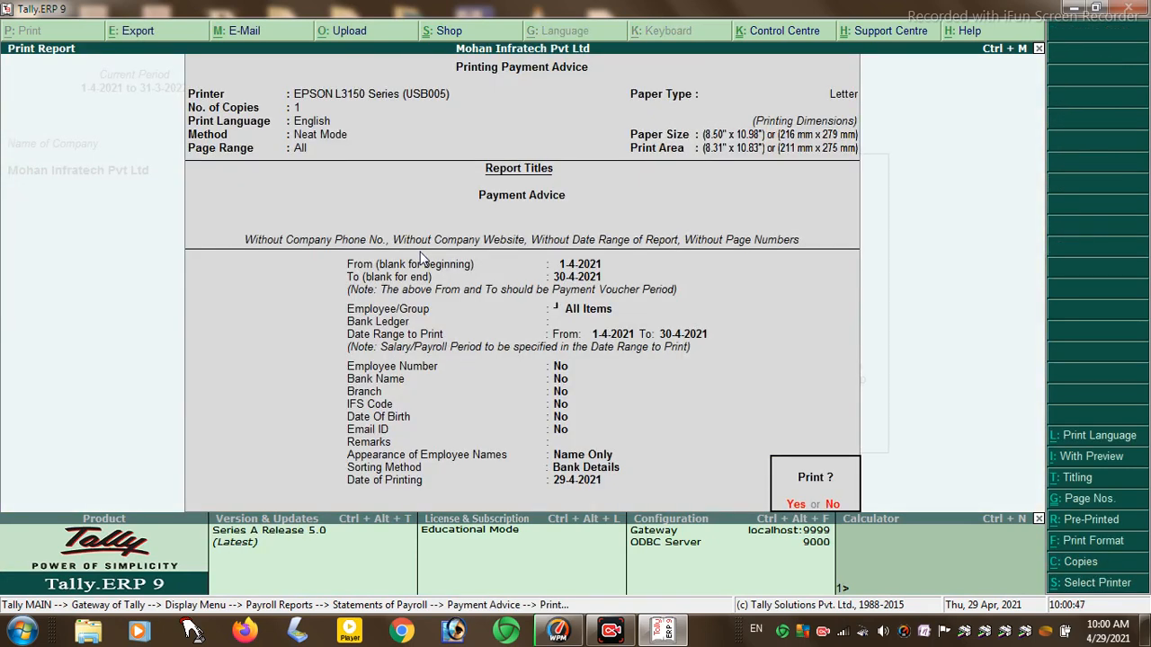
key(n)
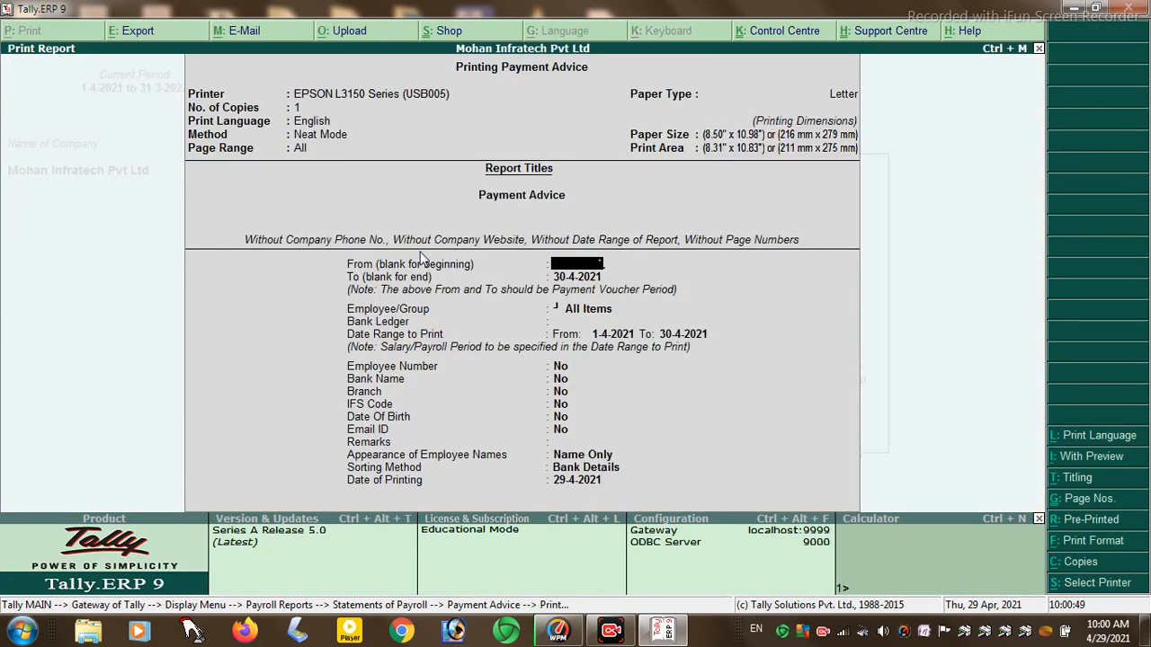
key(Escape)
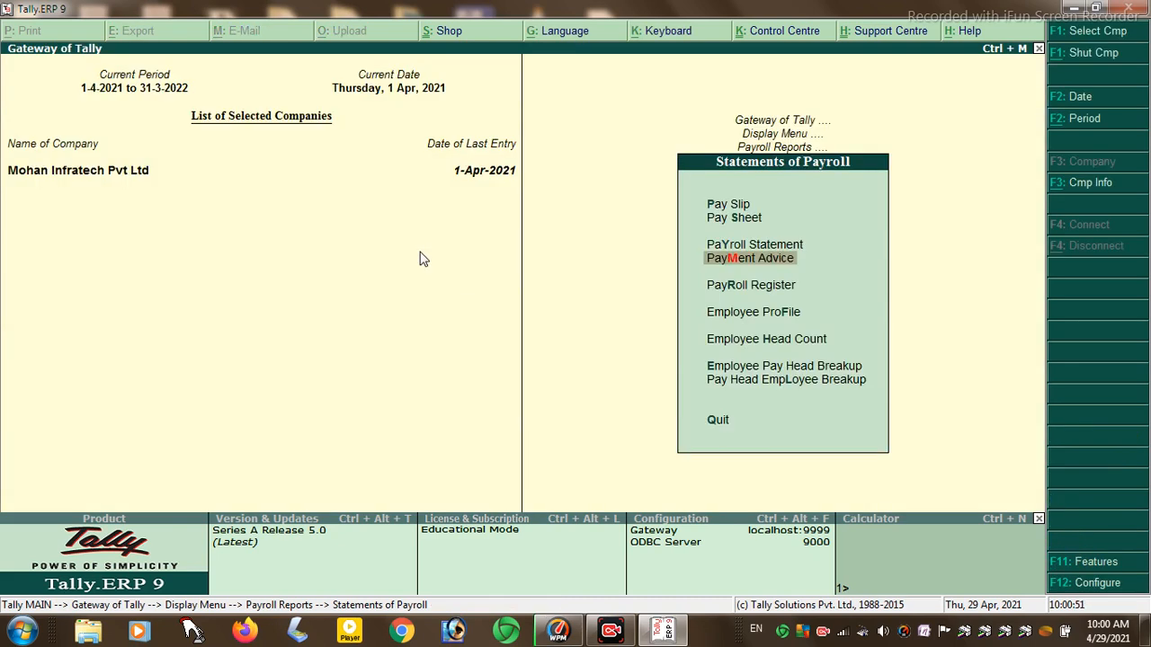
- Open April's payroll voucher from the Payroll Register, quit it, and return to Statements of Payroll
key(Down)
key(Return)
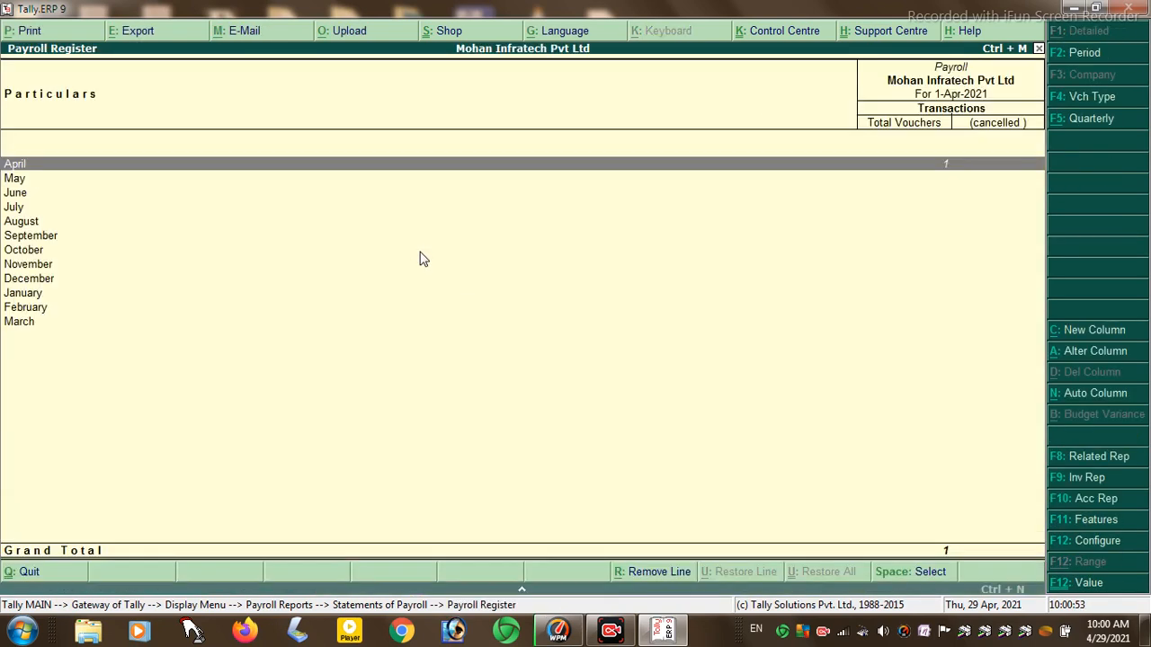
key(Return)
key(Return)
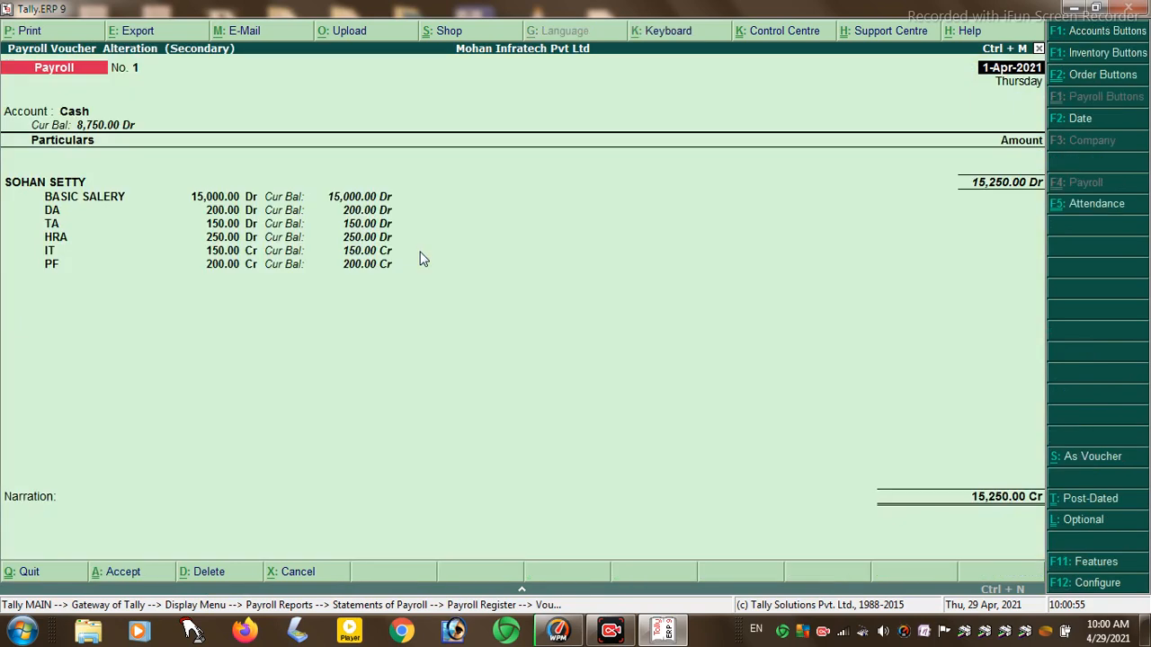
key(Escape)
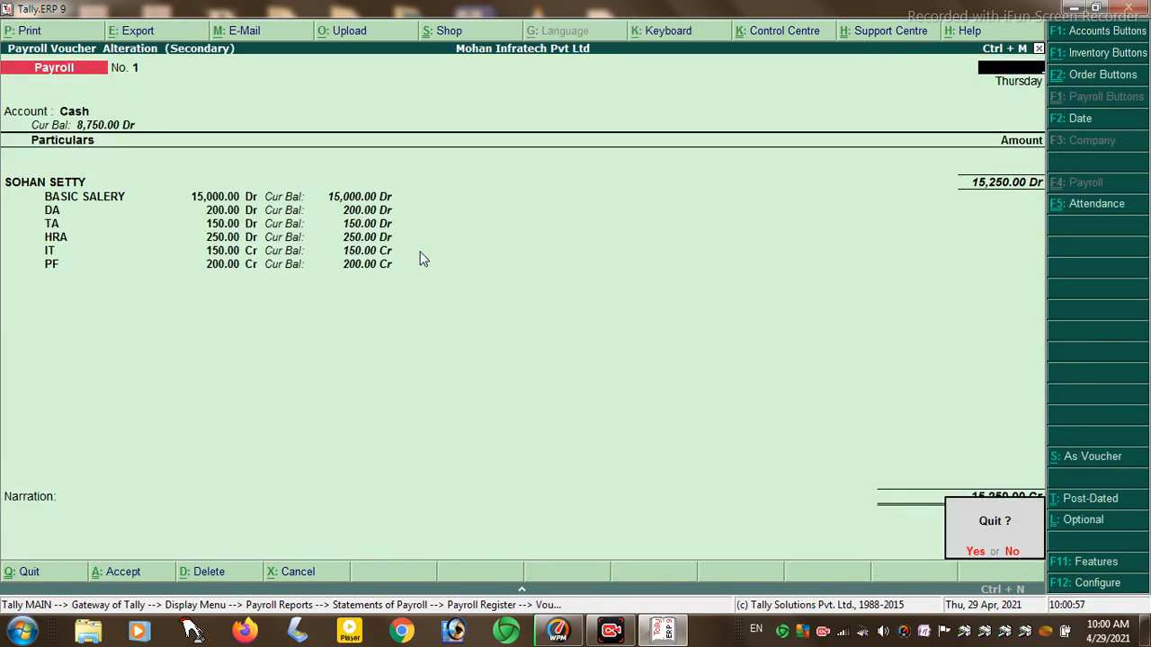
key(Return)
key(Escape)
key(Escape)
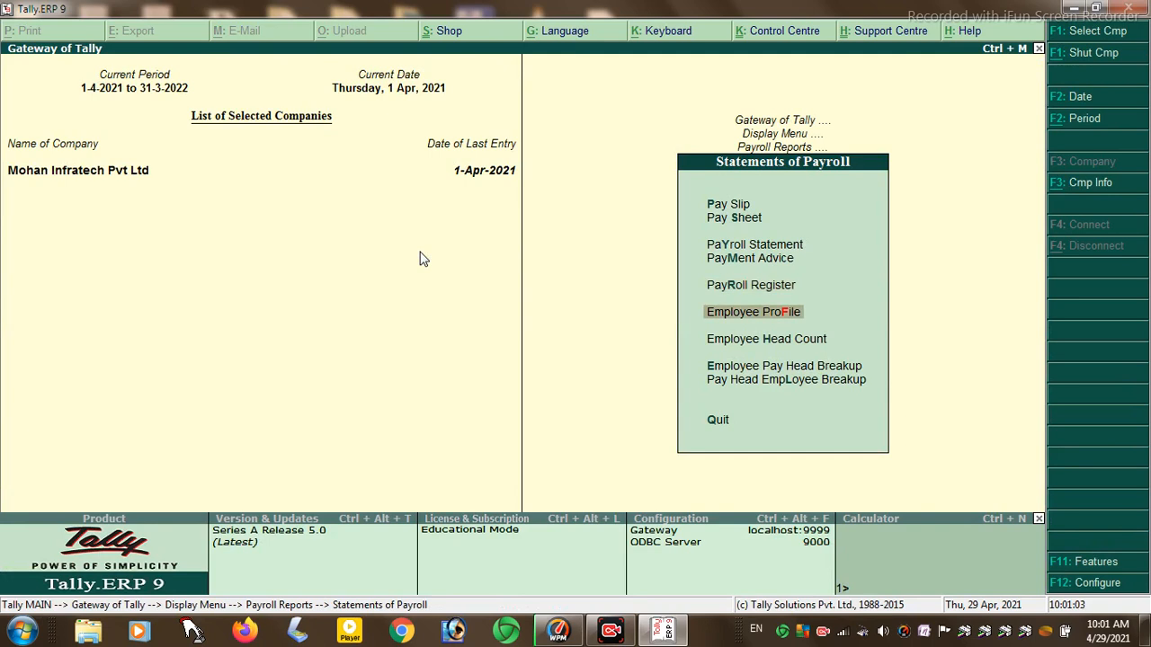
key(Return)
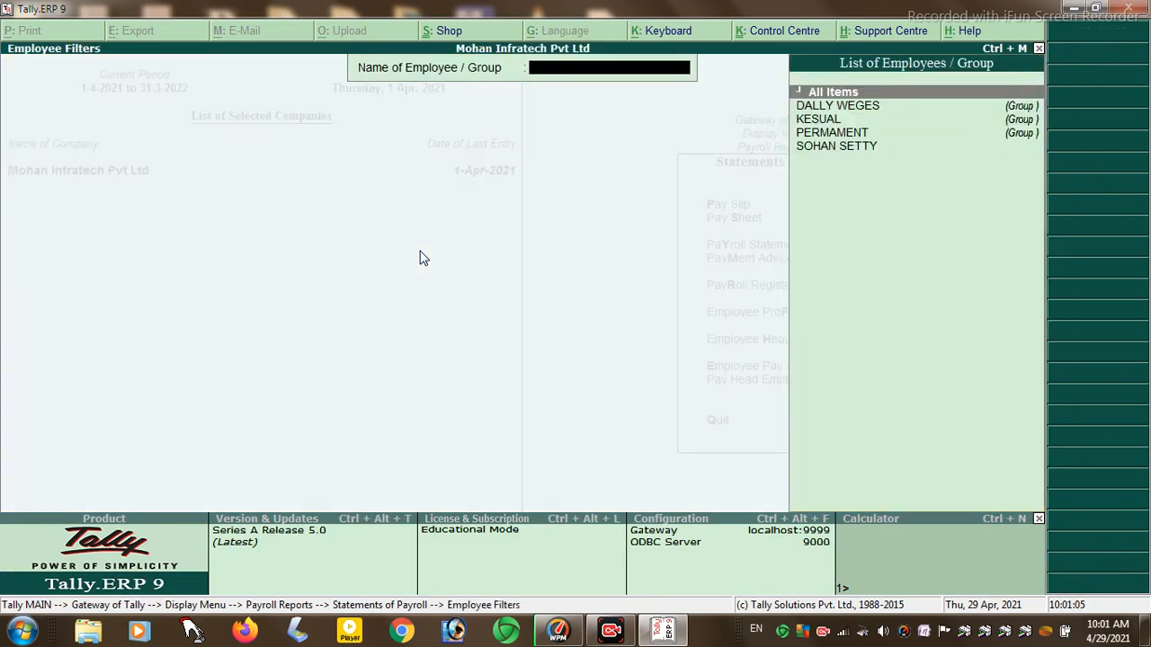
key(Down)
key(Down)
key(Down)
key(Down)
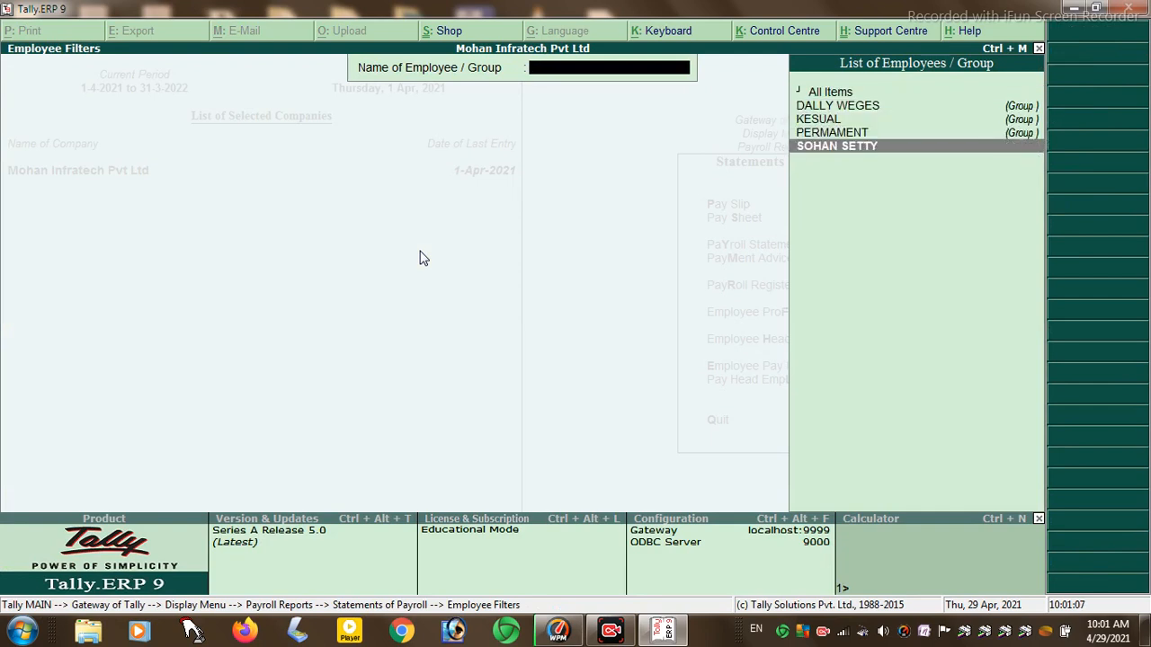
key(Return)
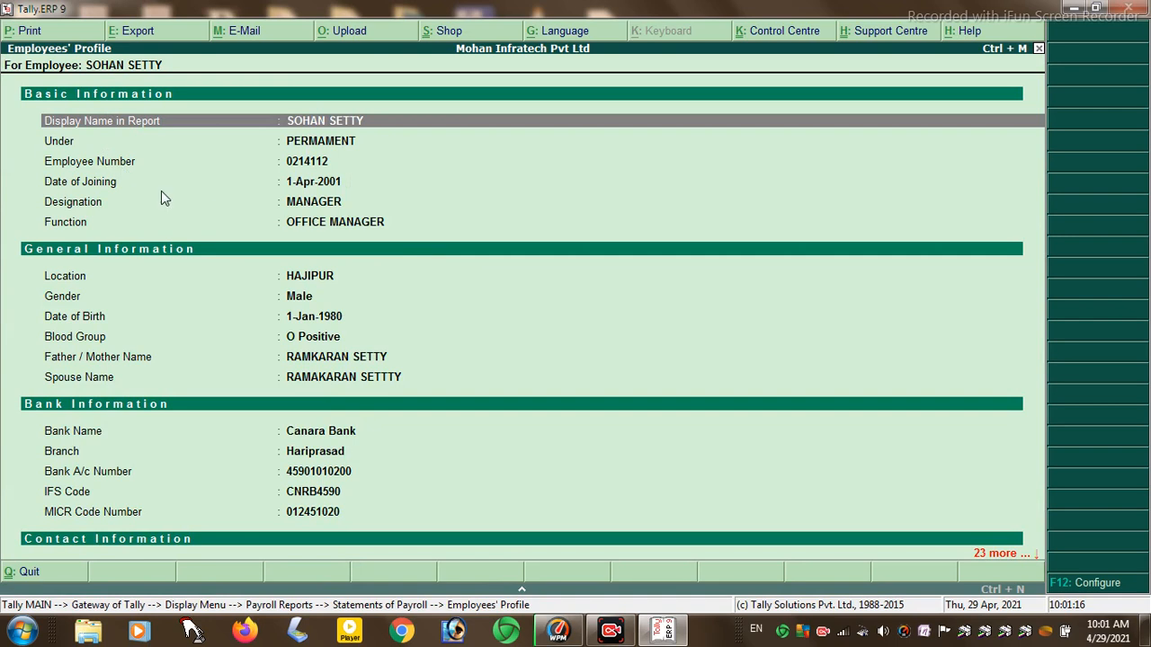
click(778, 493)
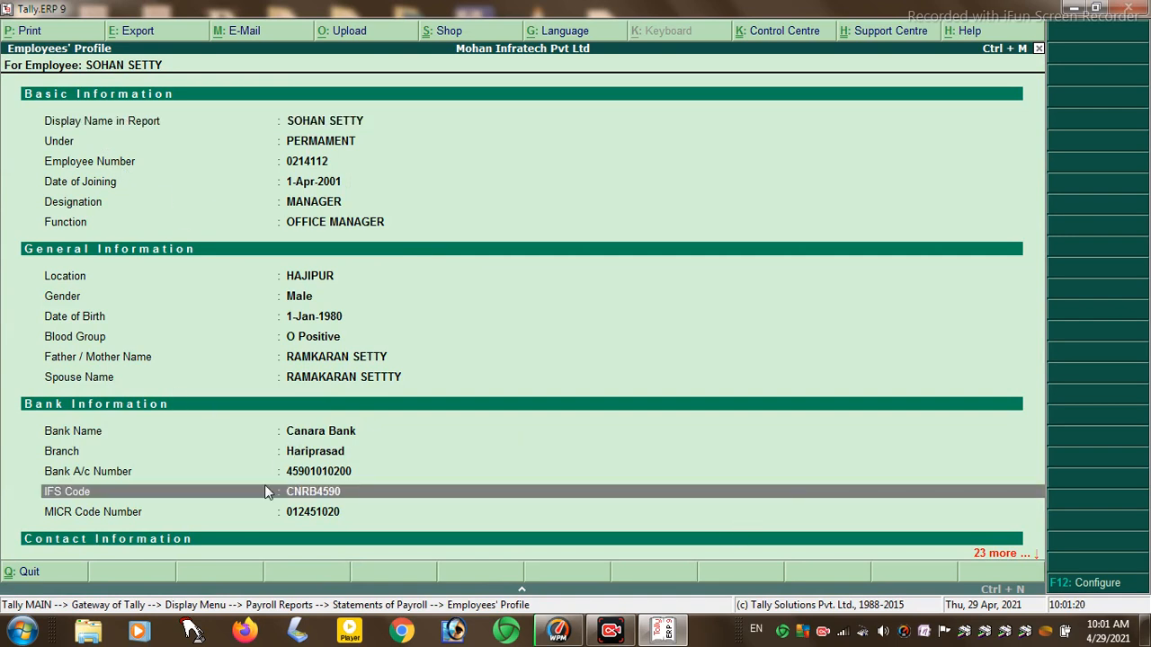
key(Down)
key(Down)
key(Down)
key(Down)
key(Down)
key(Down)
key(Down)
key(Down)
key(Down)
key(Down)
key(Down)
key(Down)
key(Down)
key(Down)
key(Down)
key(Down)
key(Down)
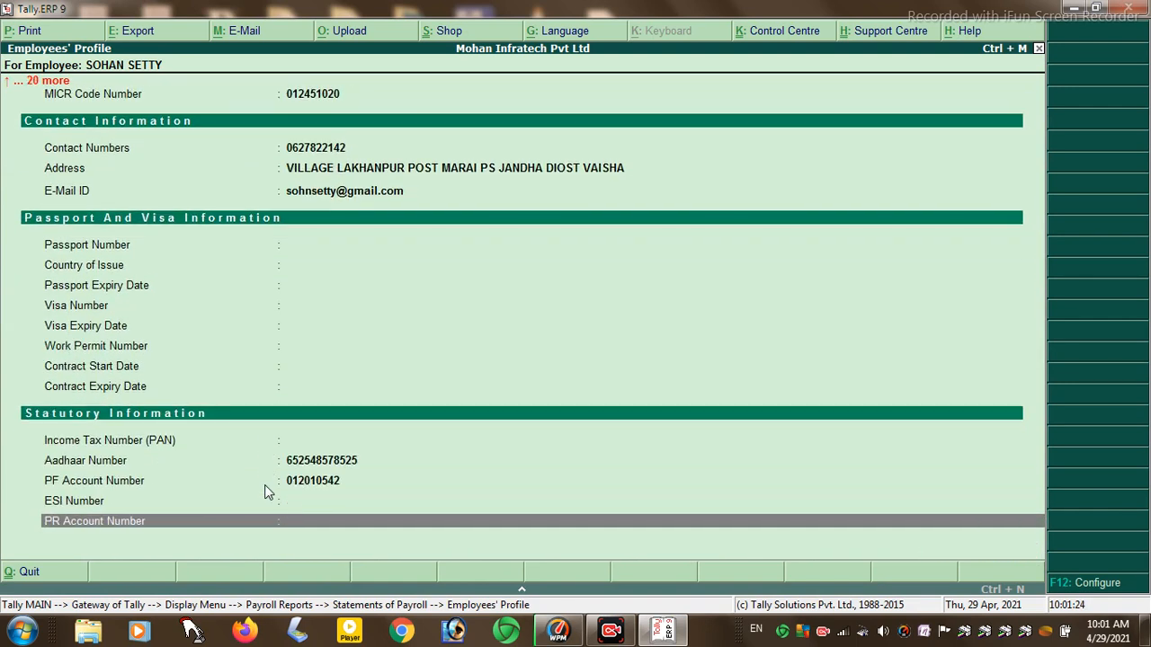
key(Escape)
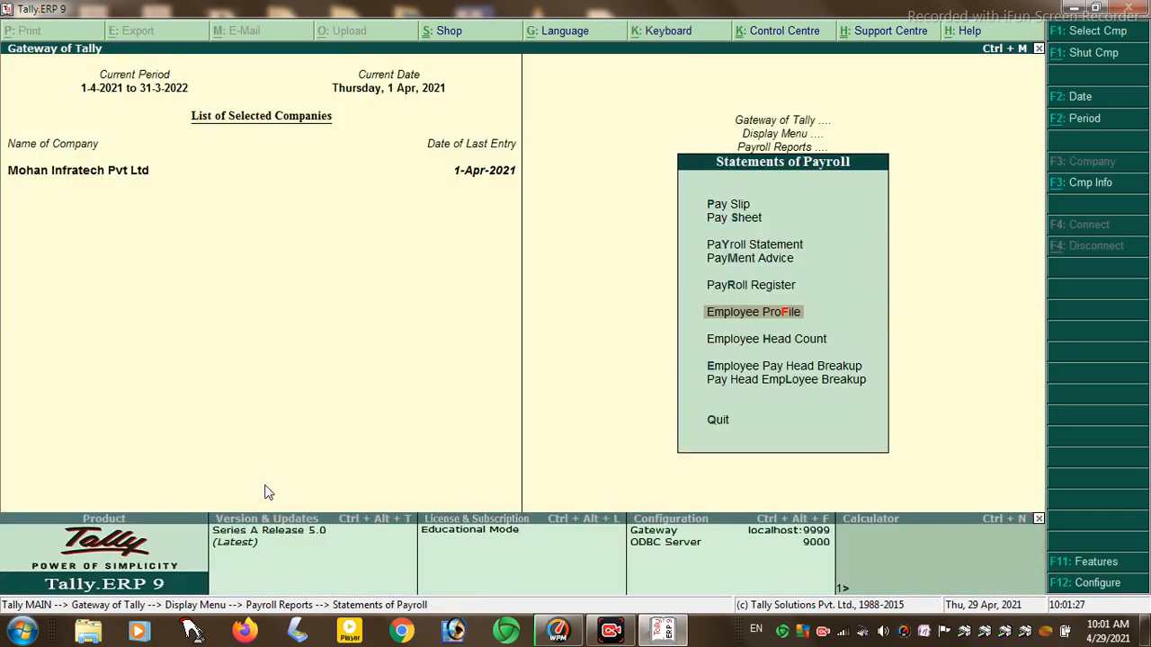
key(Down)
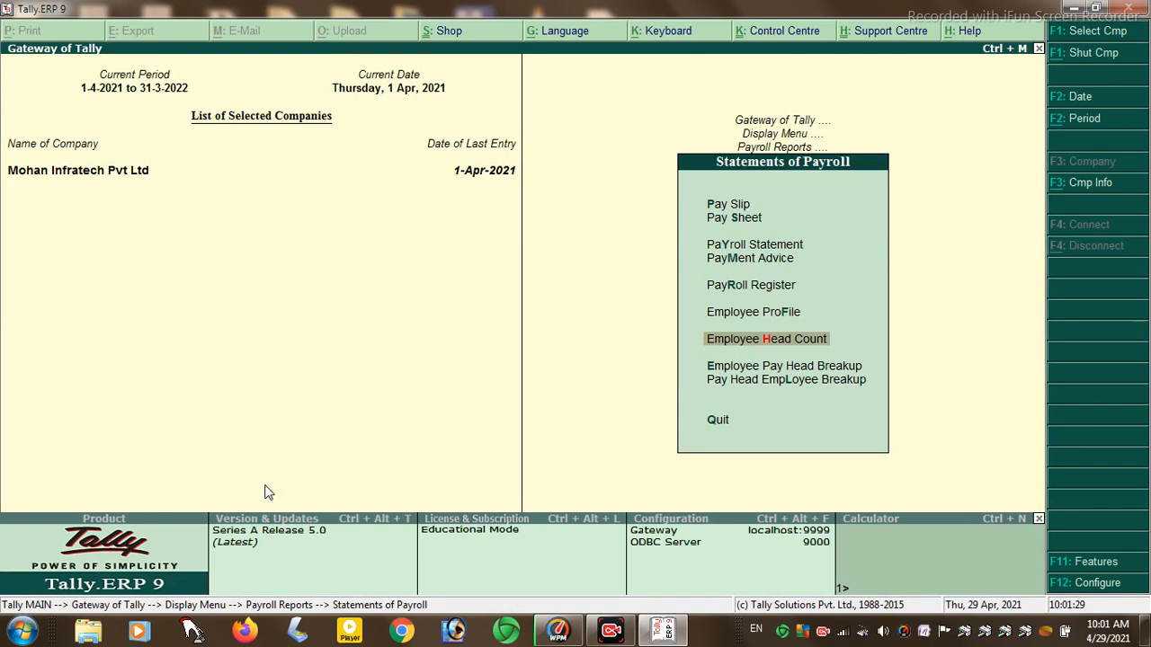
- Review the Employee Head Count summary and April's head count details
key(Return)
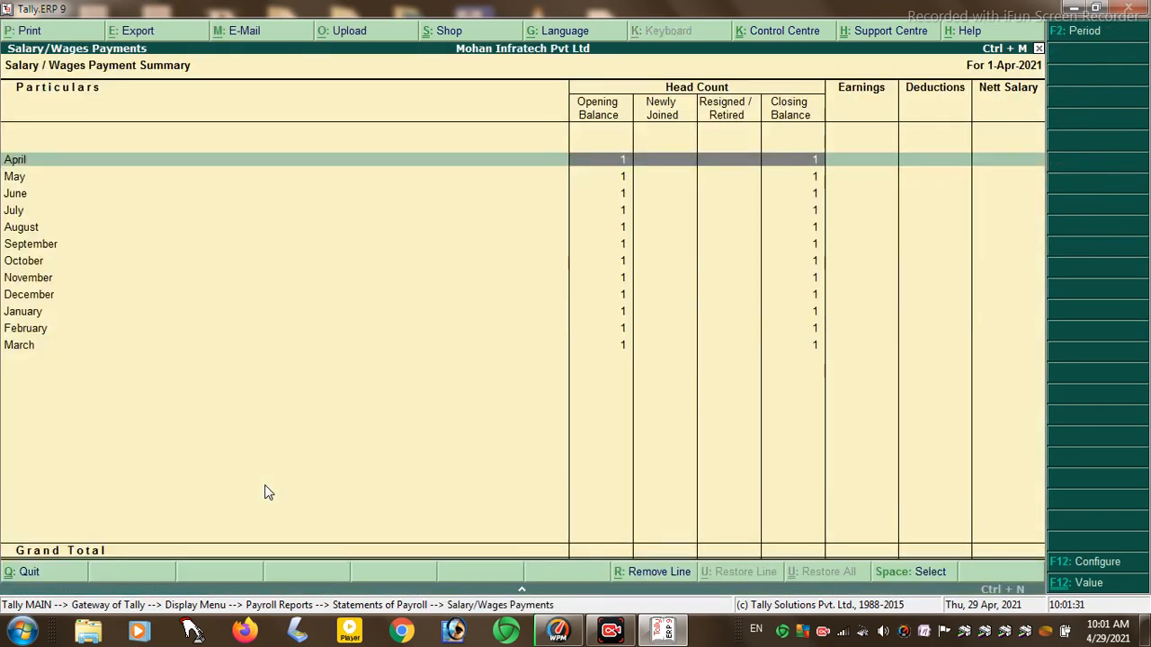
key(Return)
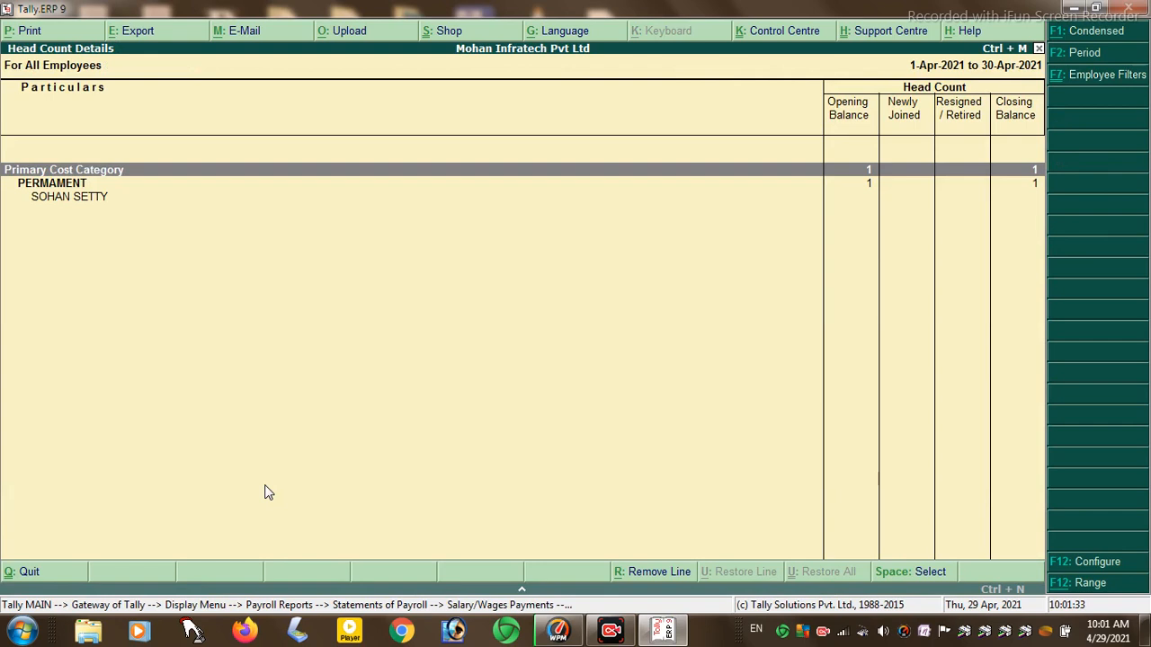
key(Escape)
key(Escape)
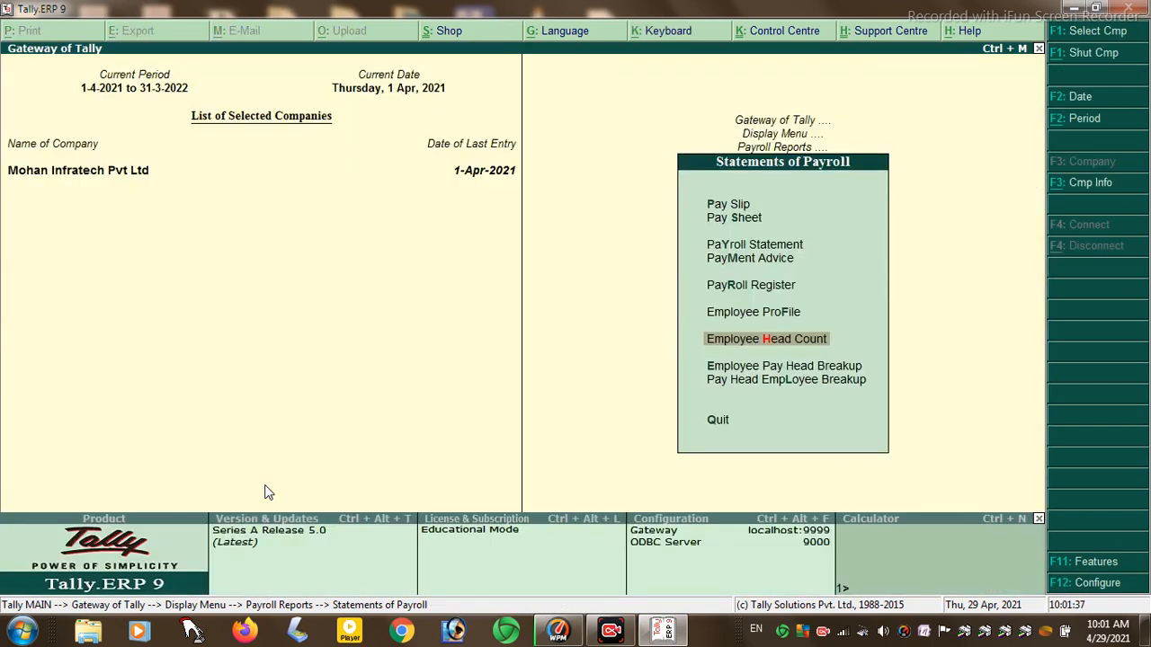
key(Escape)
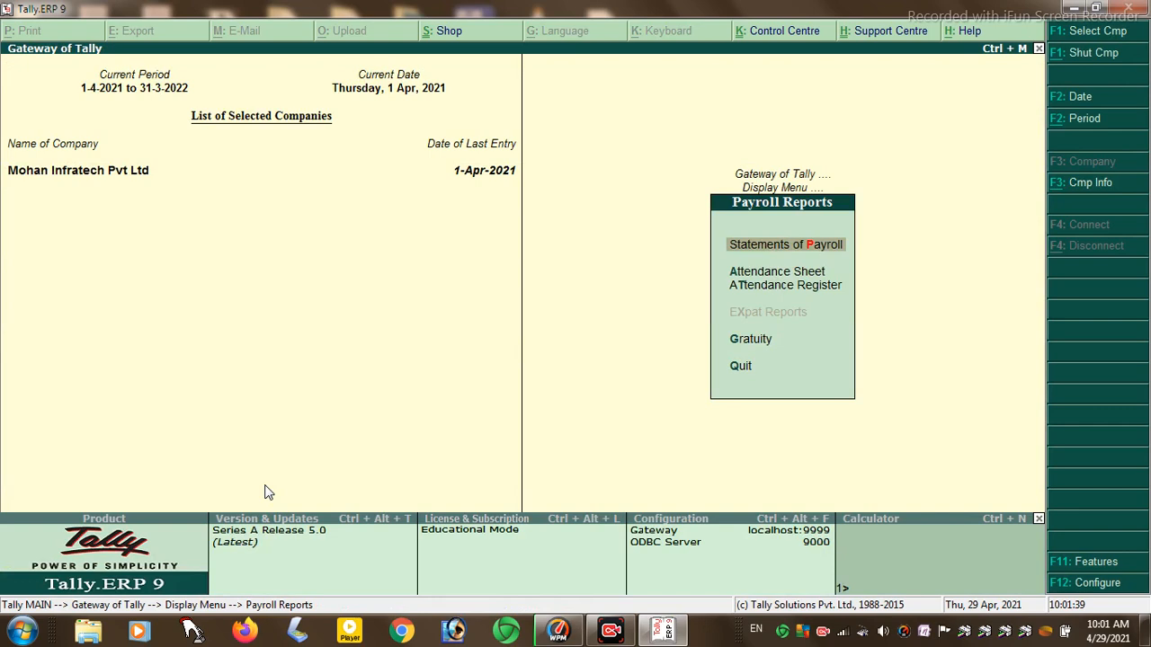
- Review the Attendance Sheet and April's attendance voucher in the Attendance Register
key(Down)
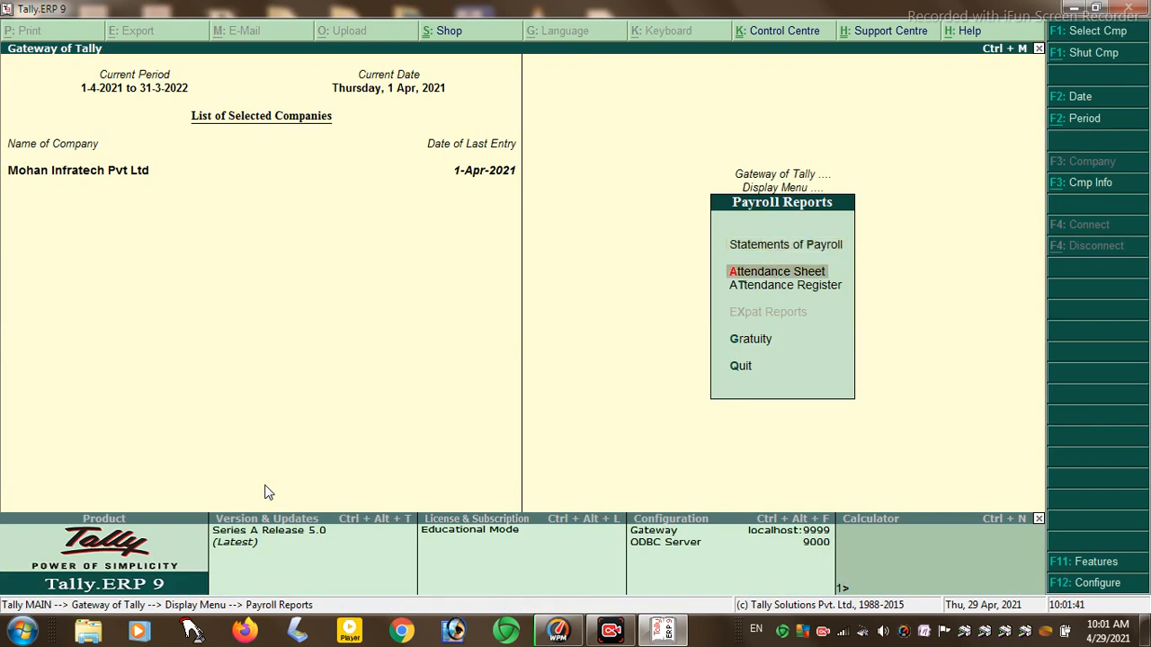
key(Return)
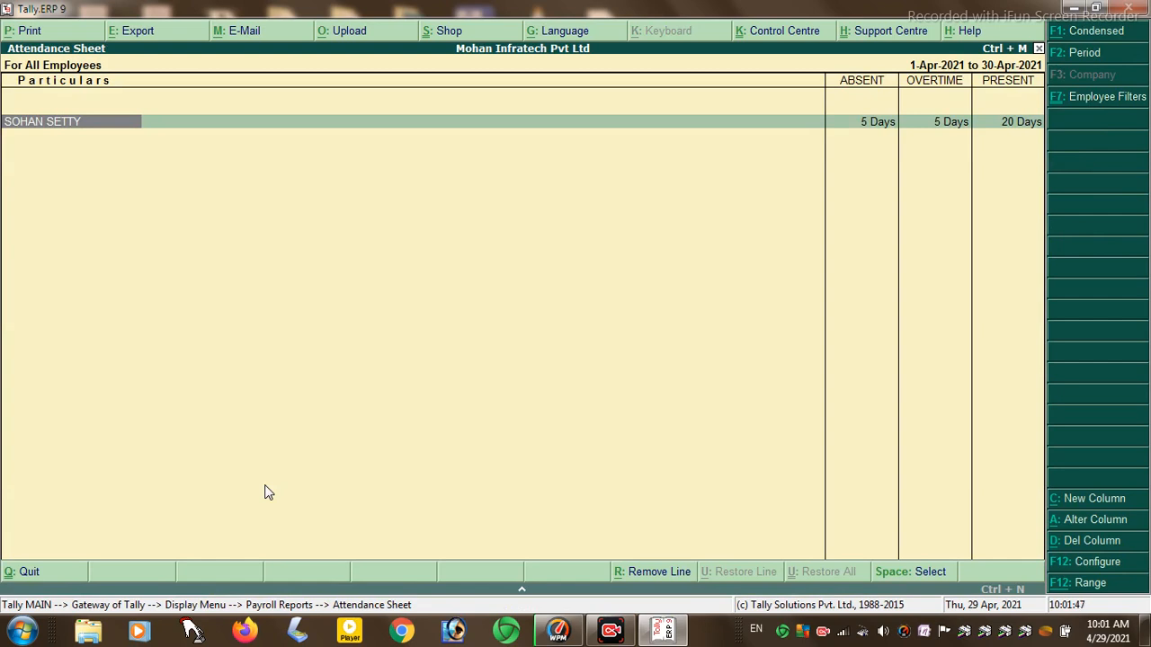
key(Escape)
key(Down)
key(Return)
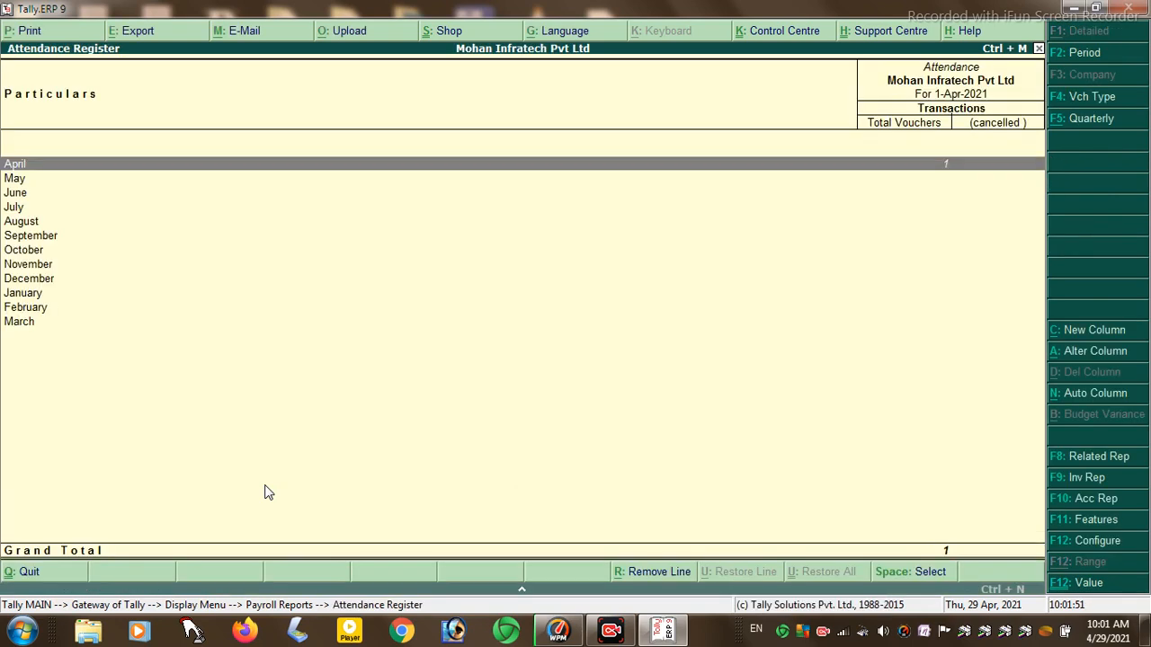
key(Return)
key(Return)
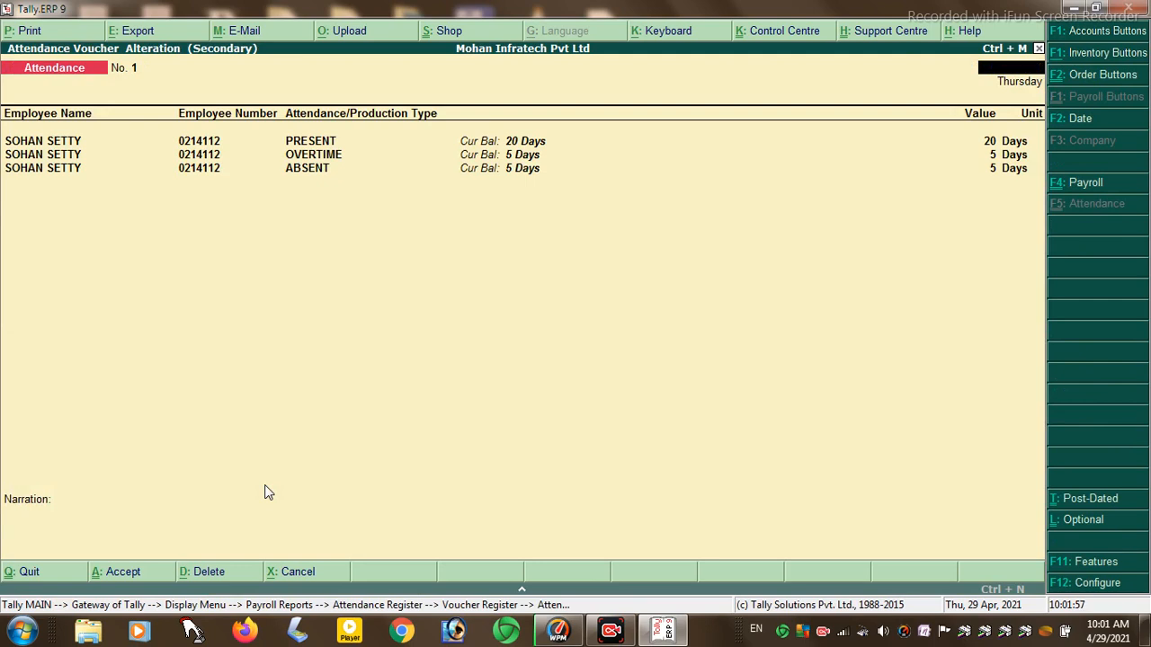
key(Escape)
key(Return)
- Leave the attendance reports and display the List of Accounts with 28 groups and 12 ledgers
key(Escape)
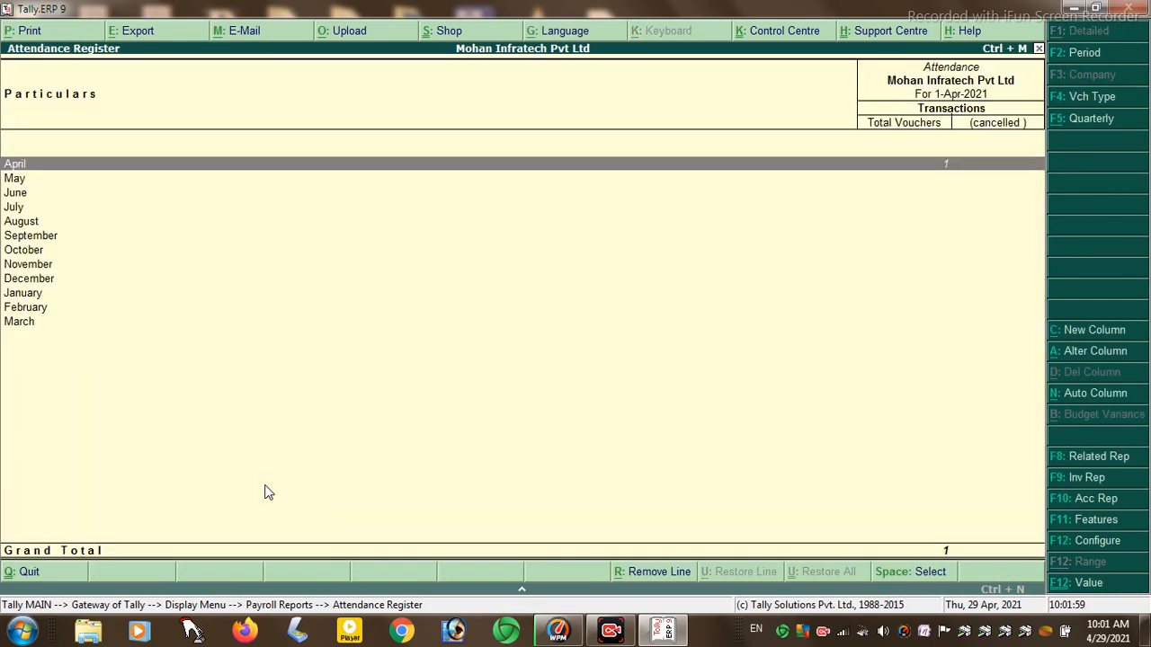
key(Escape)
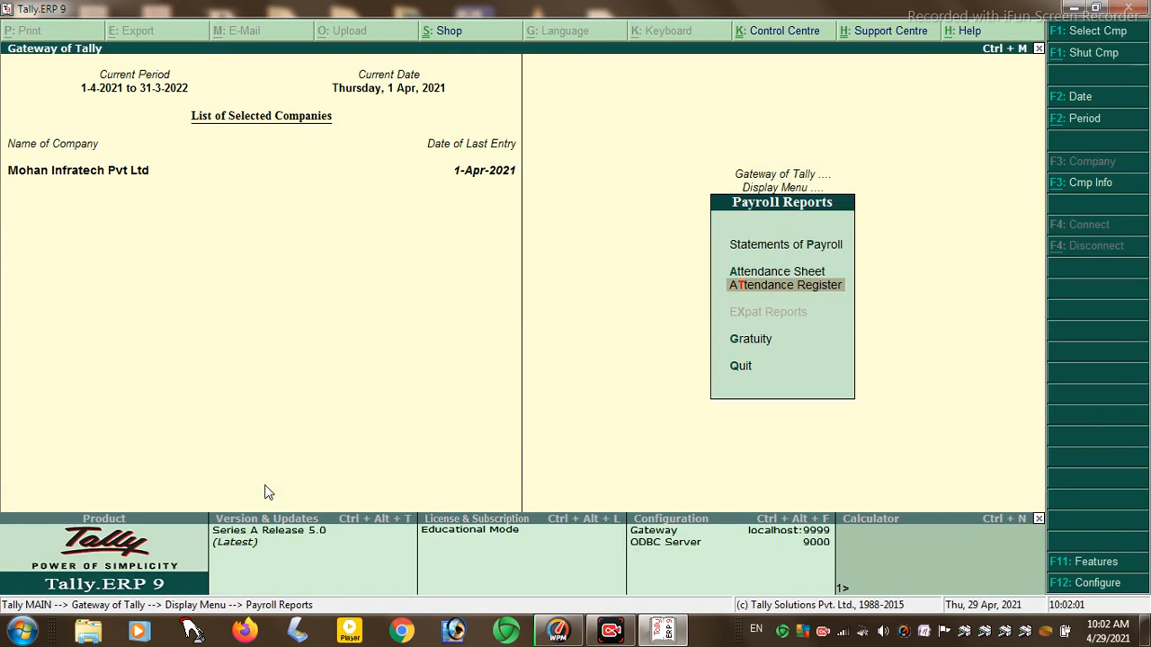
key(Escape)
key(Down)
key(Return)
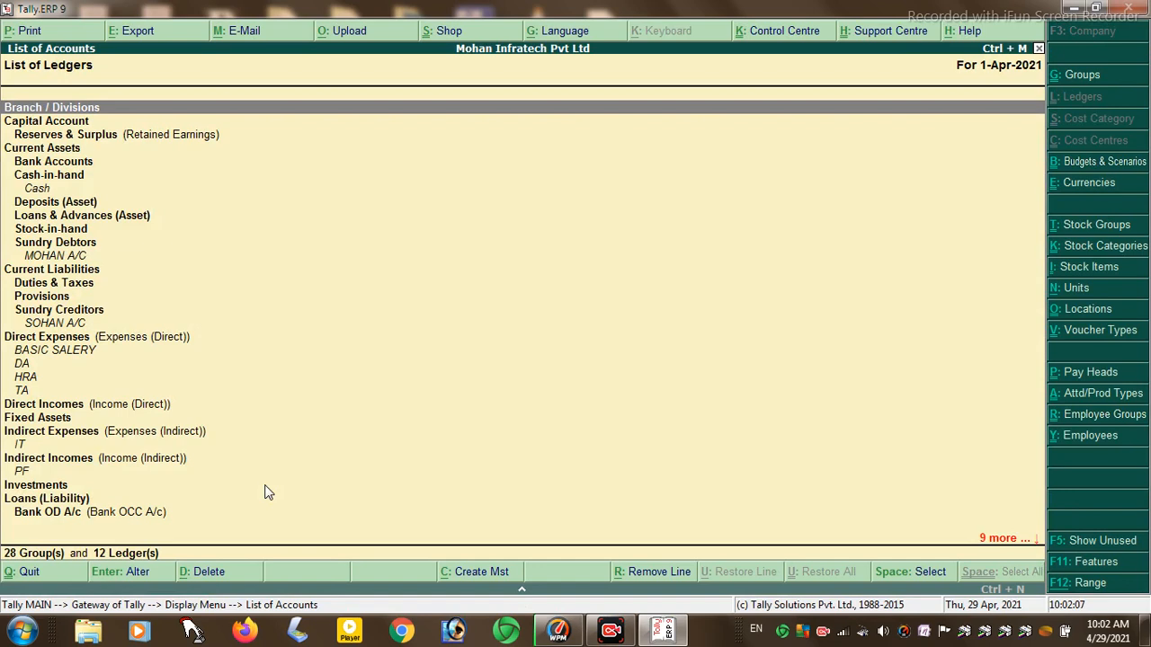
- Close the List of Accounts, look through Exception Reports, then reopen the Display menu from Gateway
key(Escape)
key(Down)
key(Return)
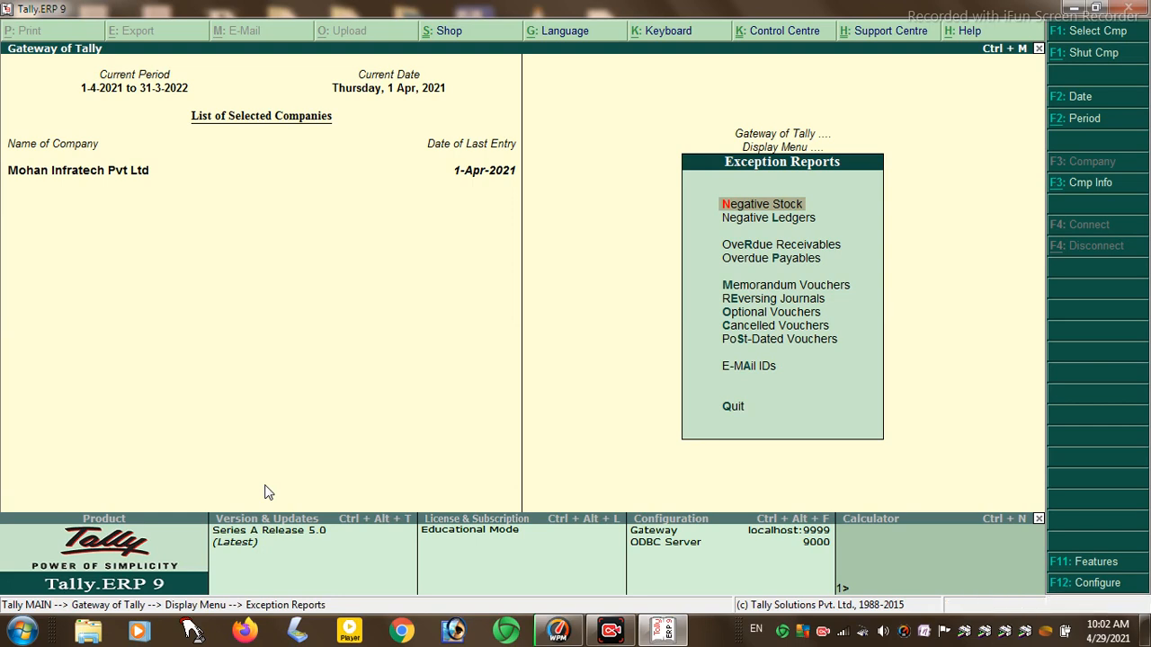
key(Escape)
key(Escape)
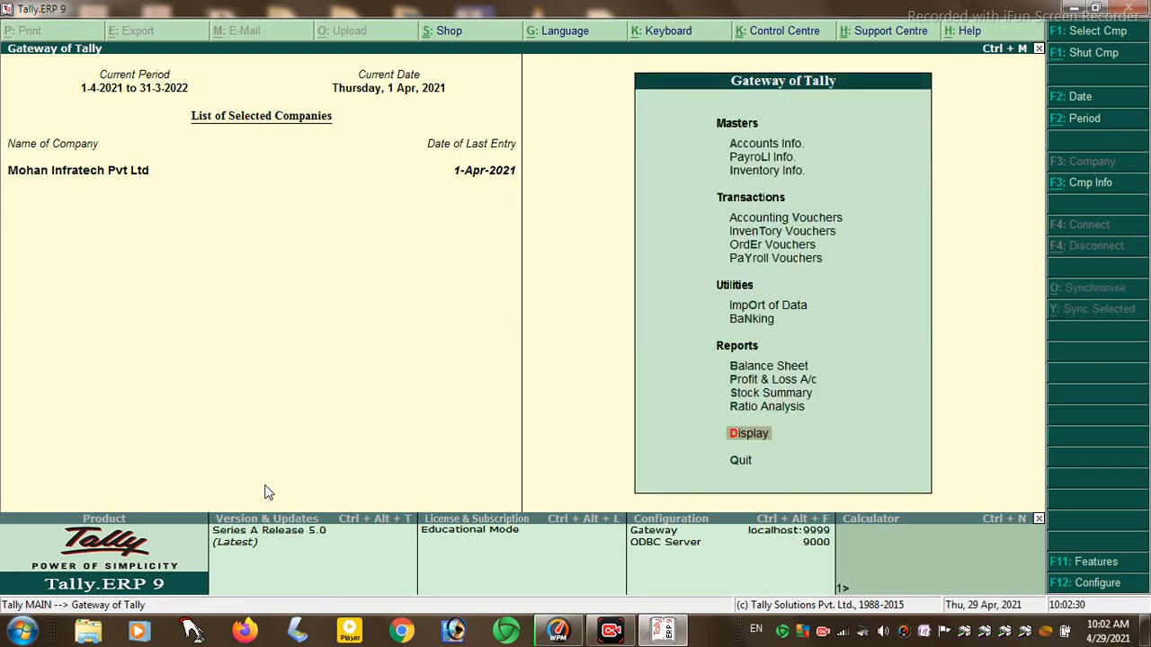
key(Return)
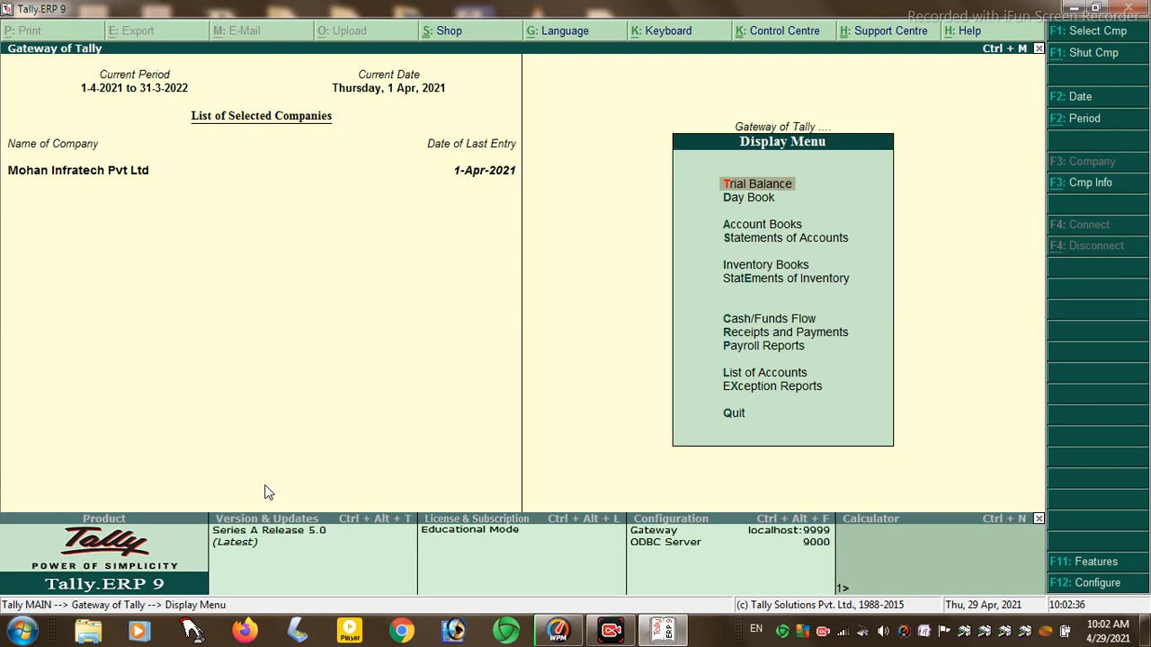
- Close the Display menu to return to the Gateway of Tally
key(Escape)
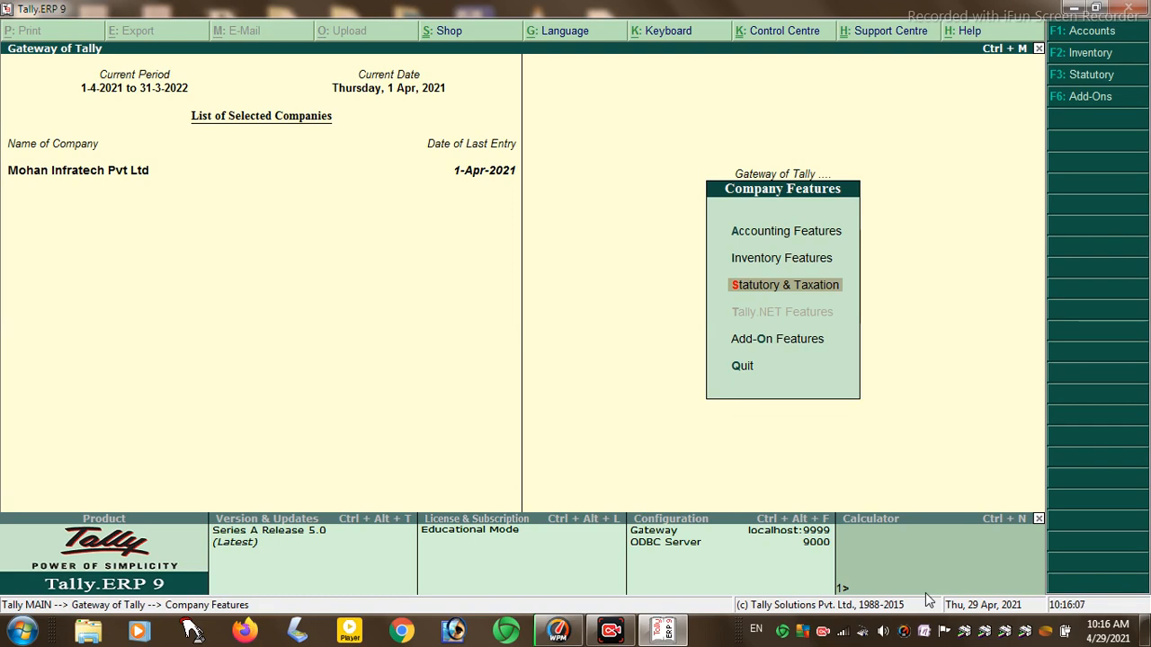
- Enable VAT for the company and enter its TIN and inter-state sales tax number
key(Return)
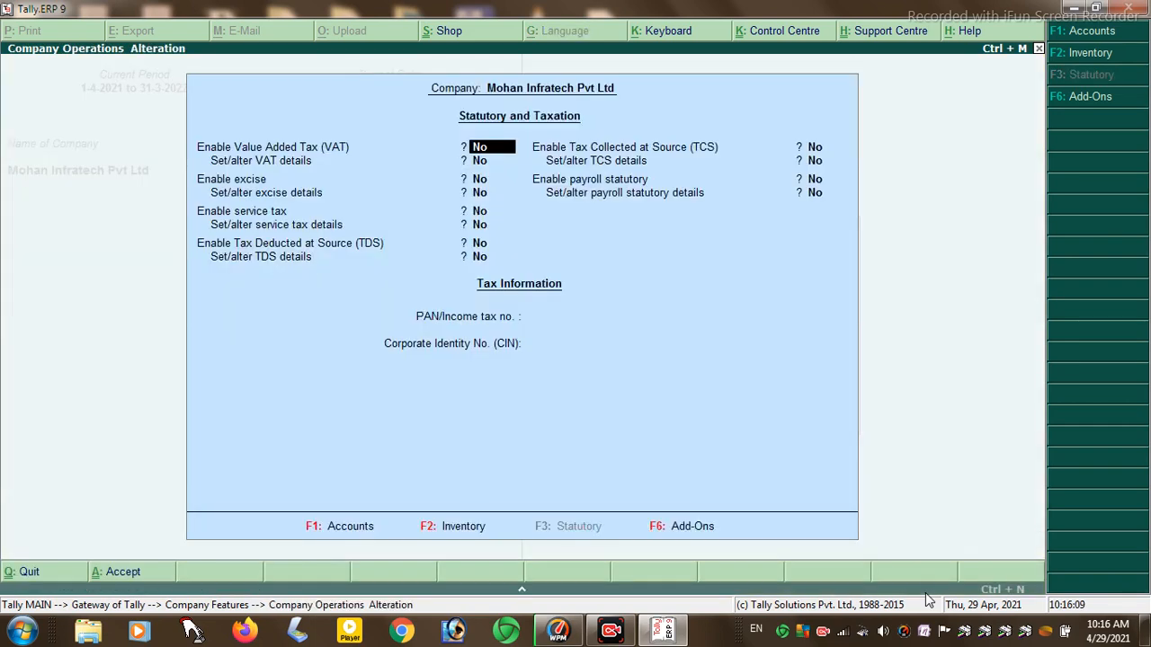
key(Return)
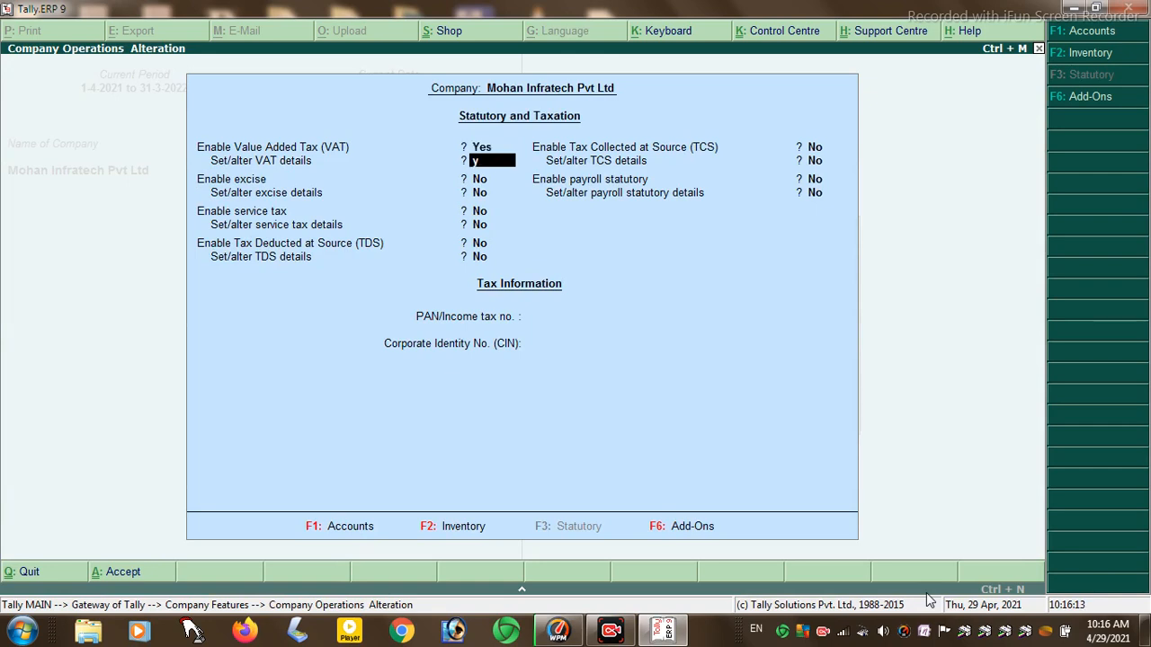
key(Return)
key(Return)
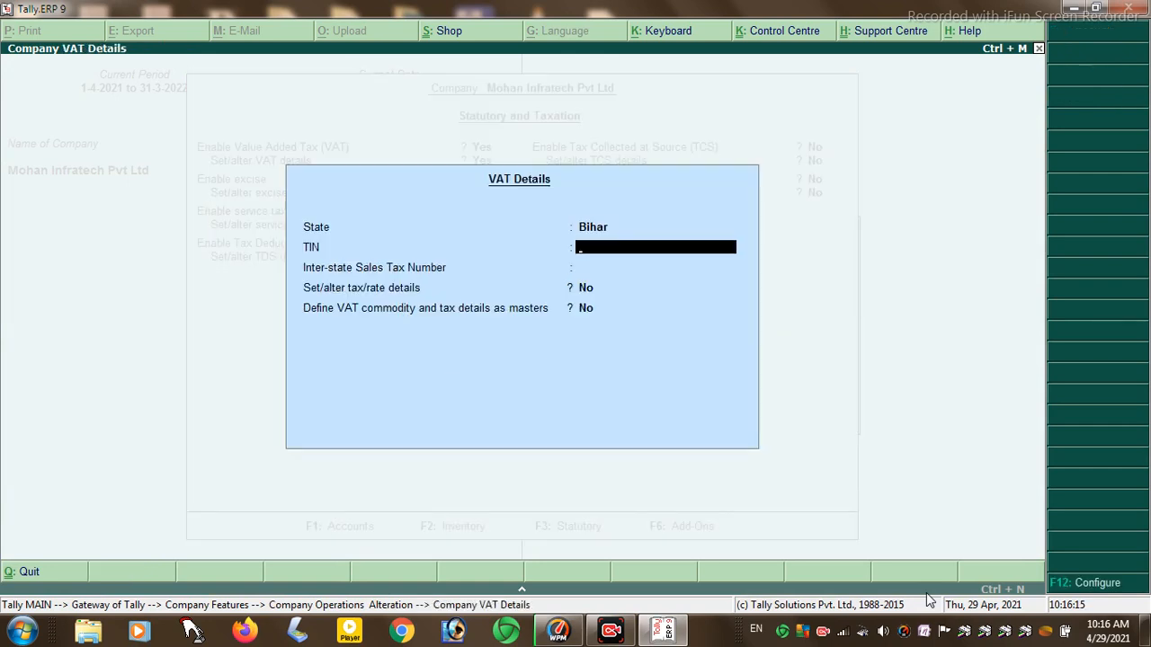
key(Return)
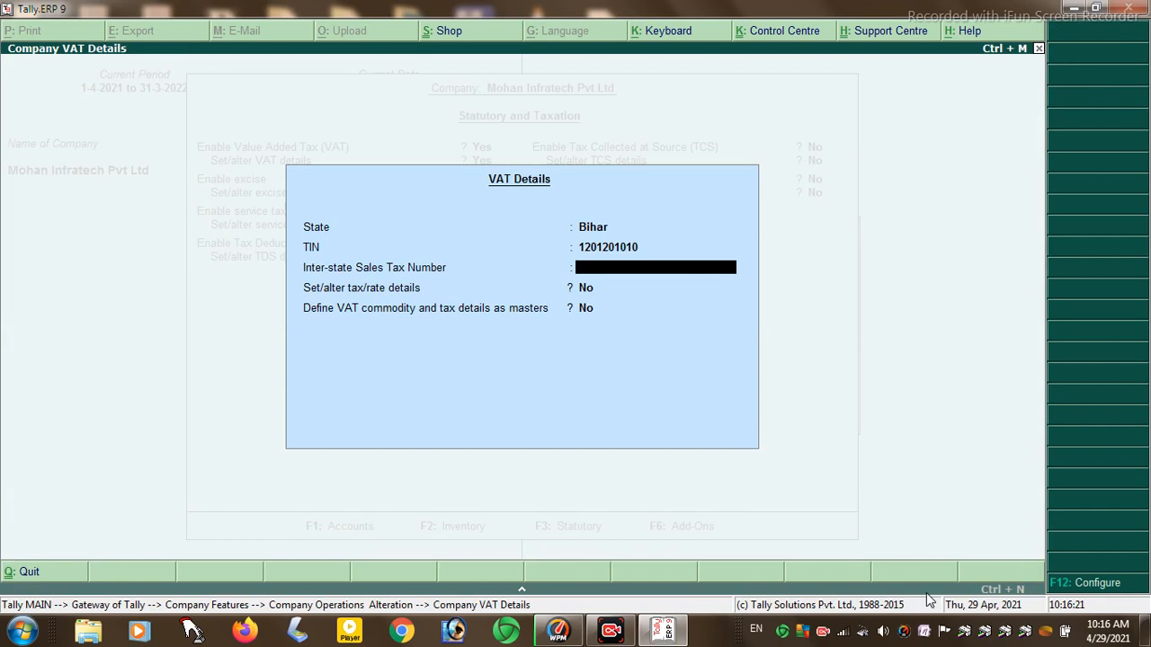
key(Return)
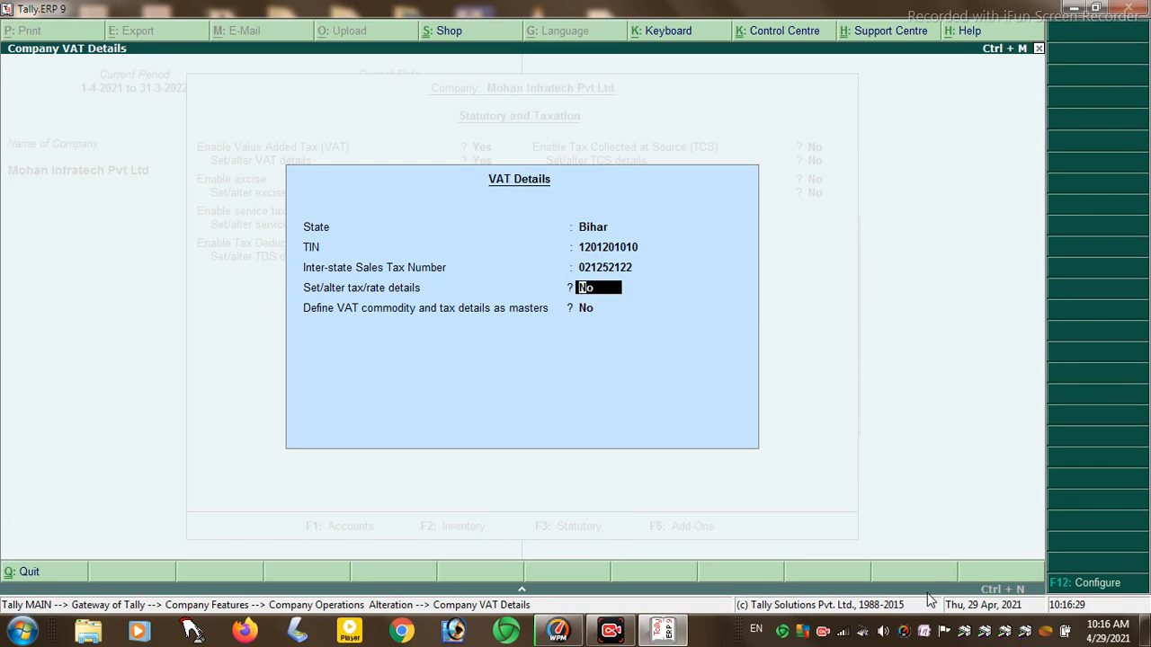
- Set the company tax/rate details to a 0 % rate with tax type, and close the statutory settings
key(y)
key(Return)
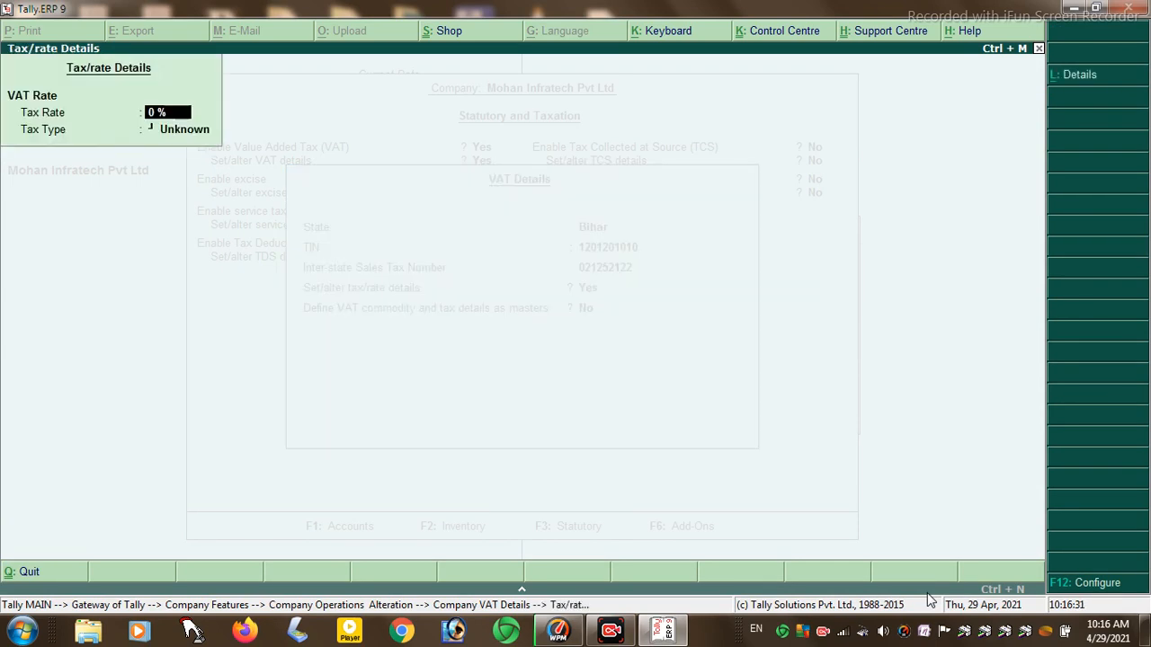
key(Return)
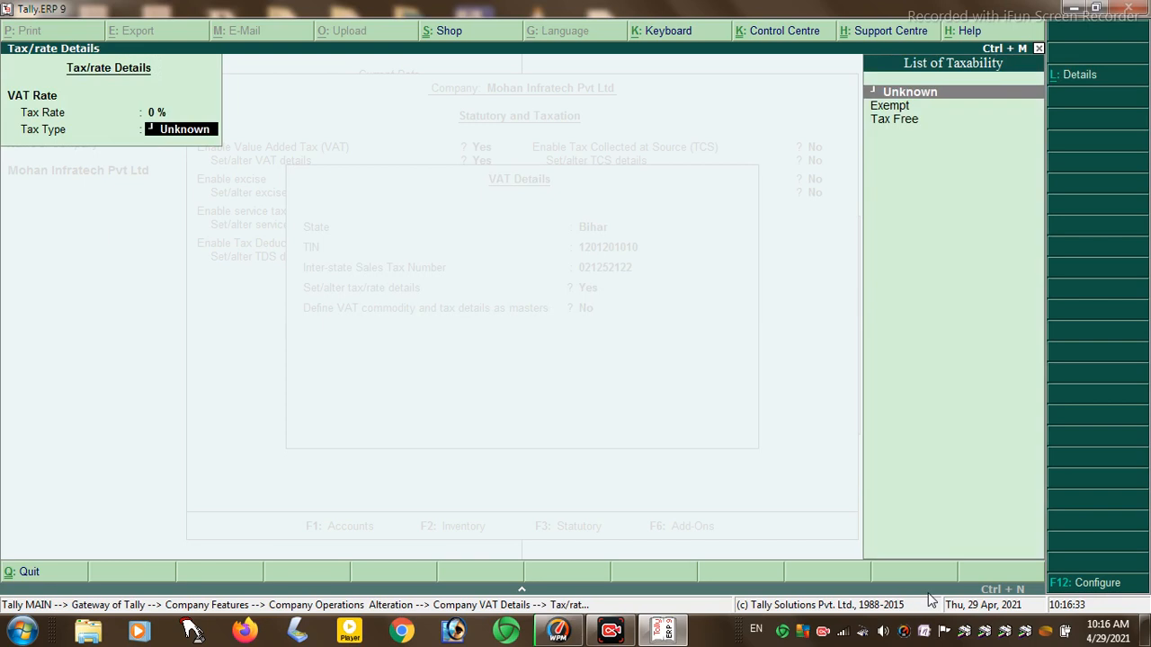
key(Down)
key(Down)
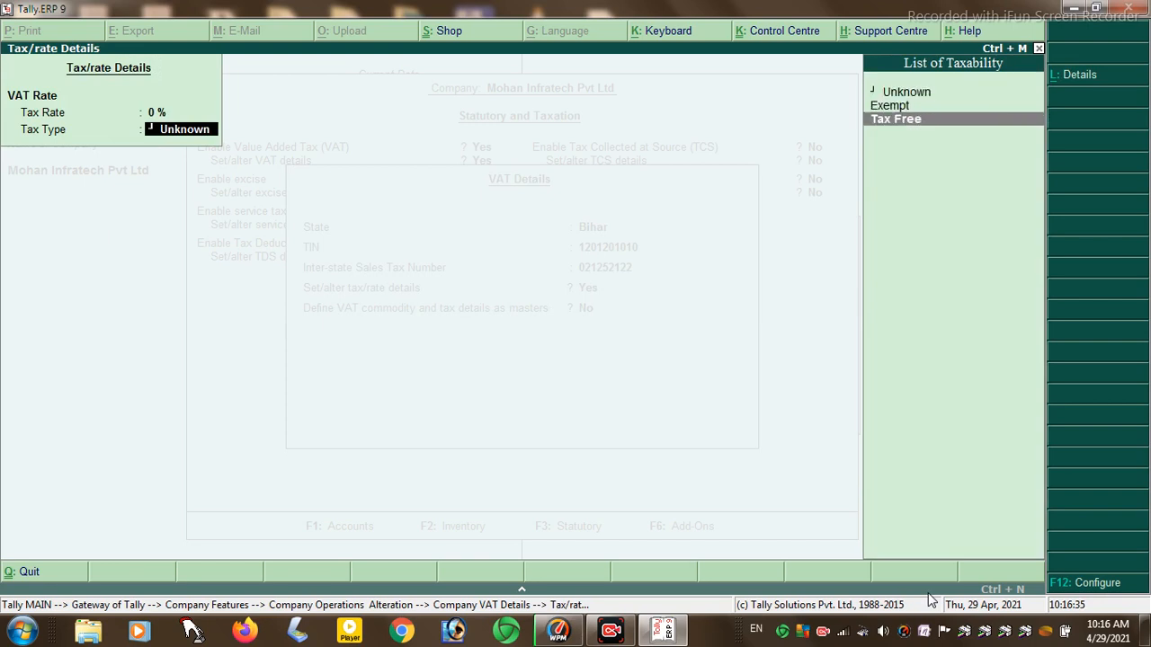
key(Return)
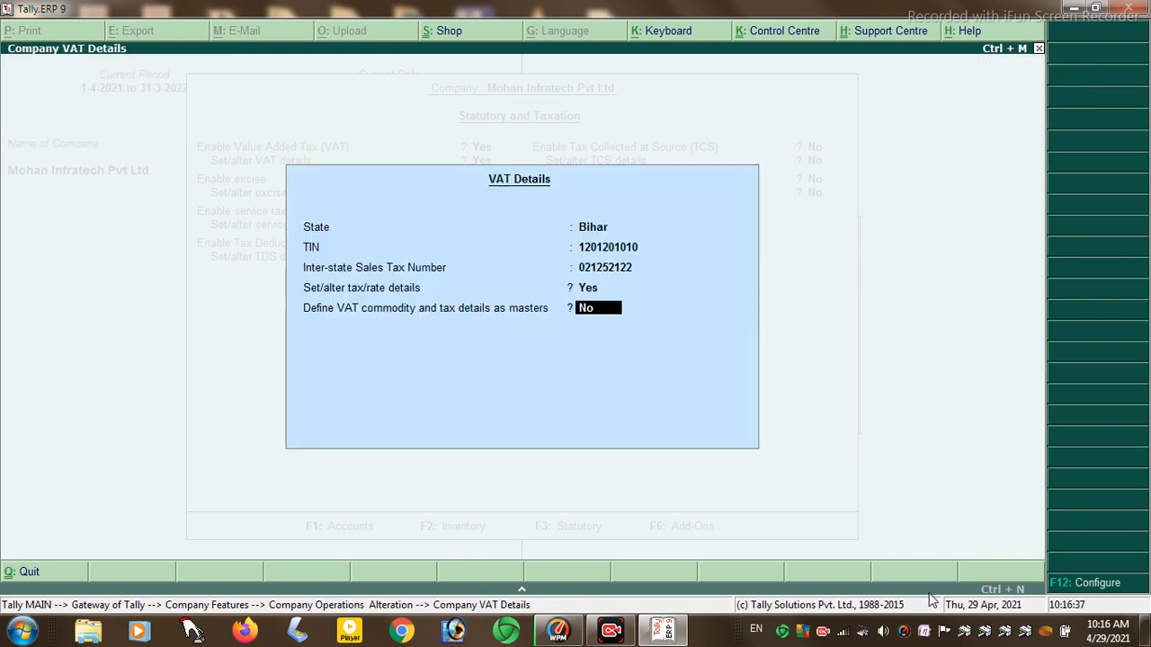
key(Up)
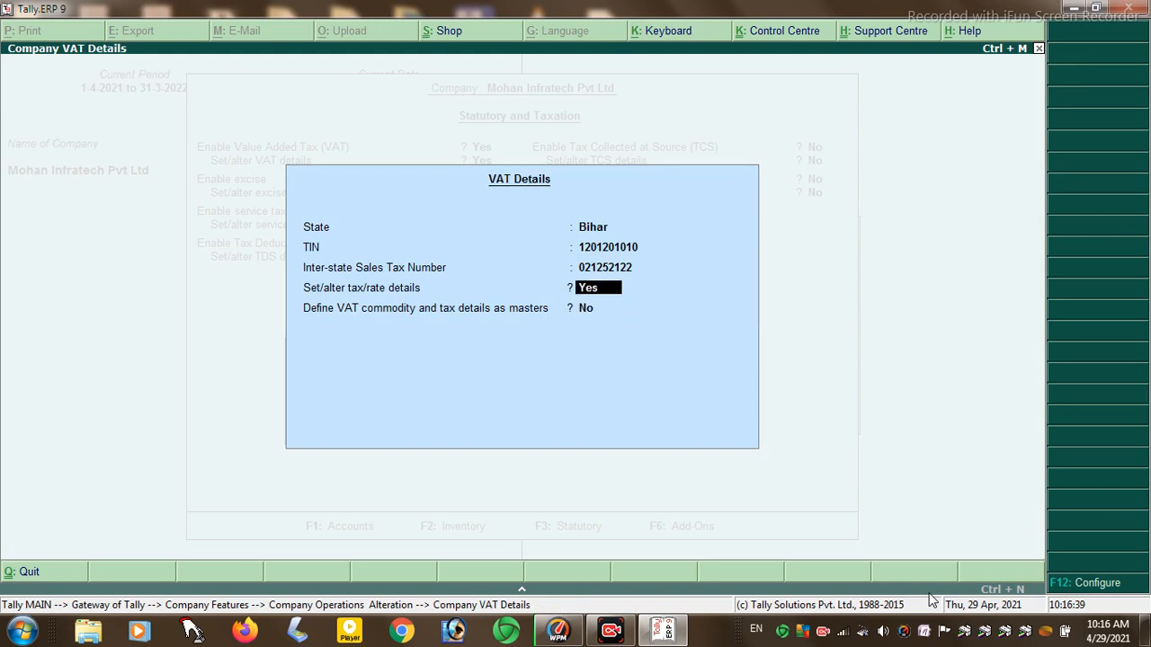
key(Return)
key(Return)
key(Return)
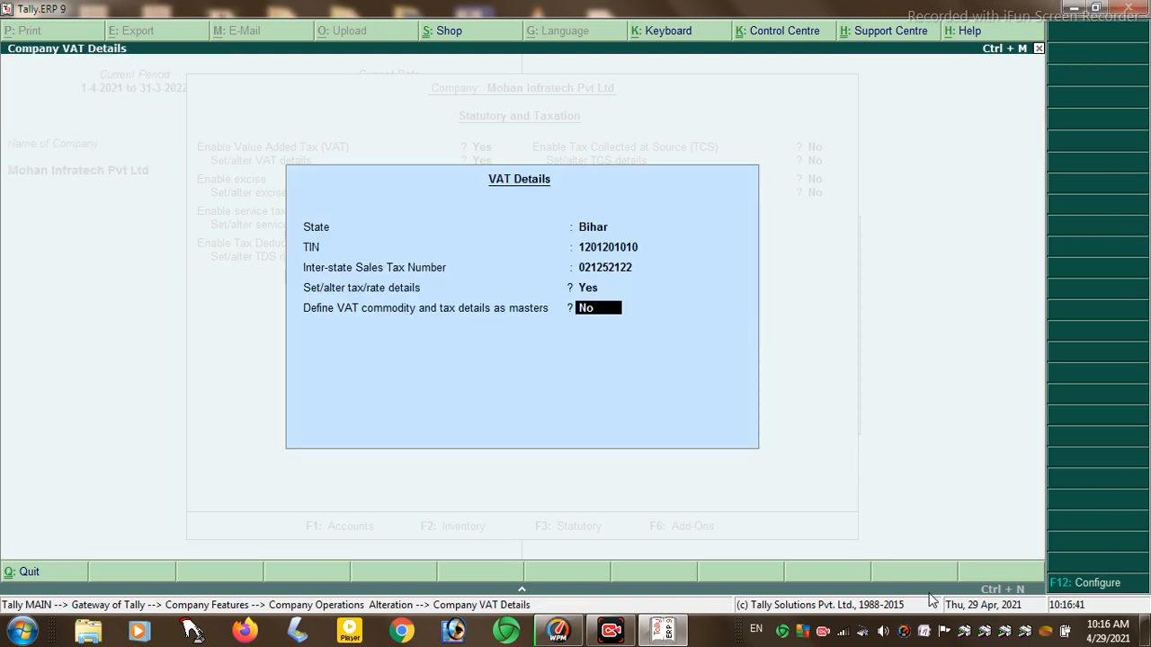
key(Return)
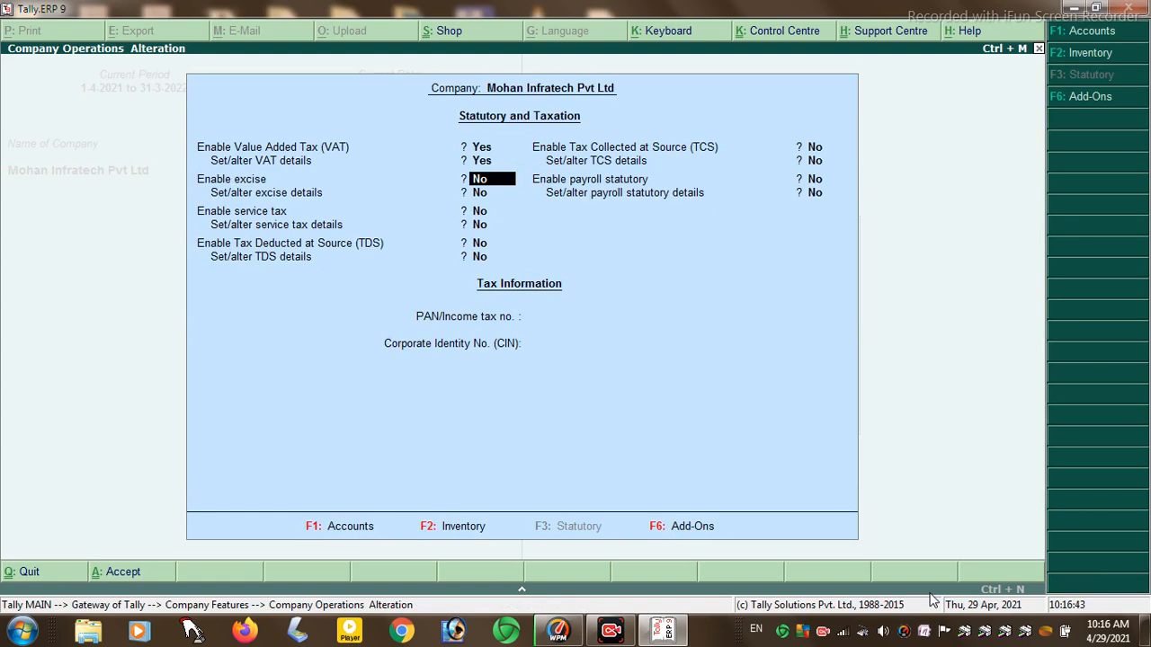
key(Return)
key(Return)
key(Return)
key(Return)
key(Return)
key(Return)
key(Return)
key(Return)
key(Escape)
key(Return)
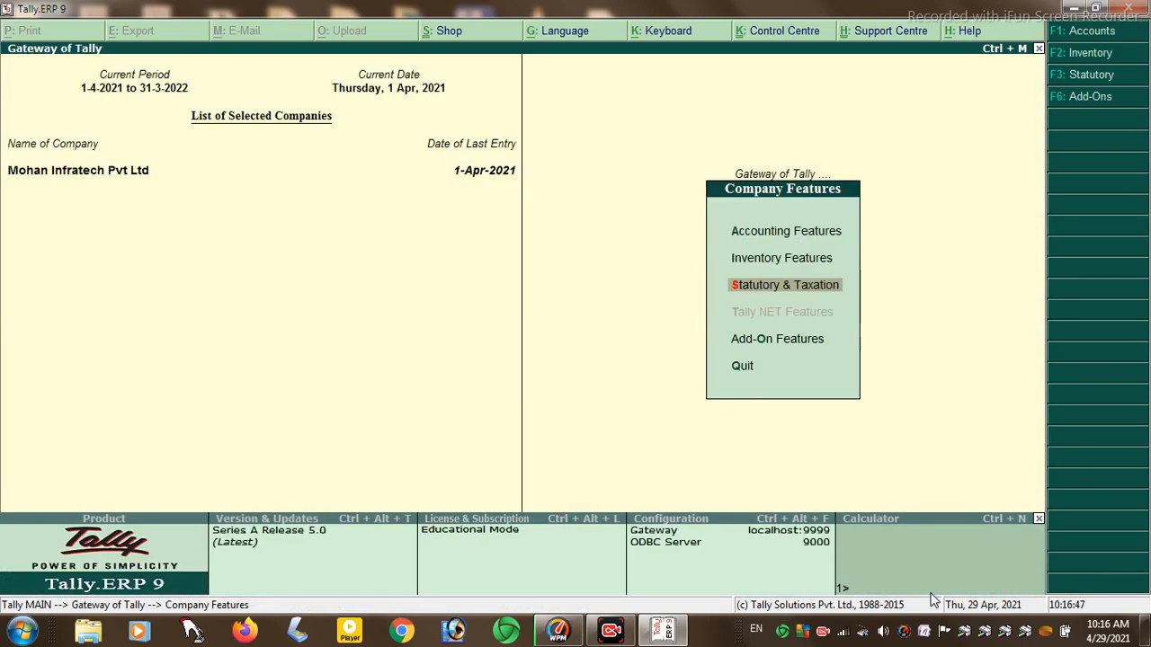
- Go from Gateway to Accounts Info. ledger creation
key(Escape)
key(Up)
key(Up)
key(Up)
key(Up)
key(Up)
key(Up)
key(Up)
key(Up)
key(Up)
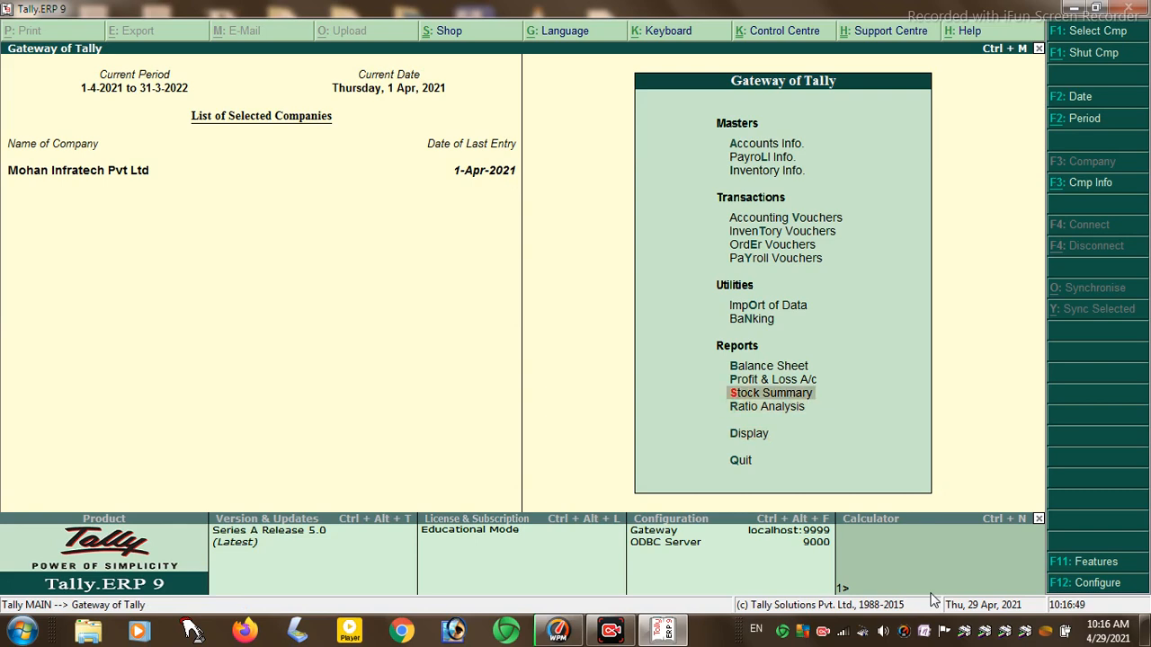
key(Up)
key(Up)
key(Up)
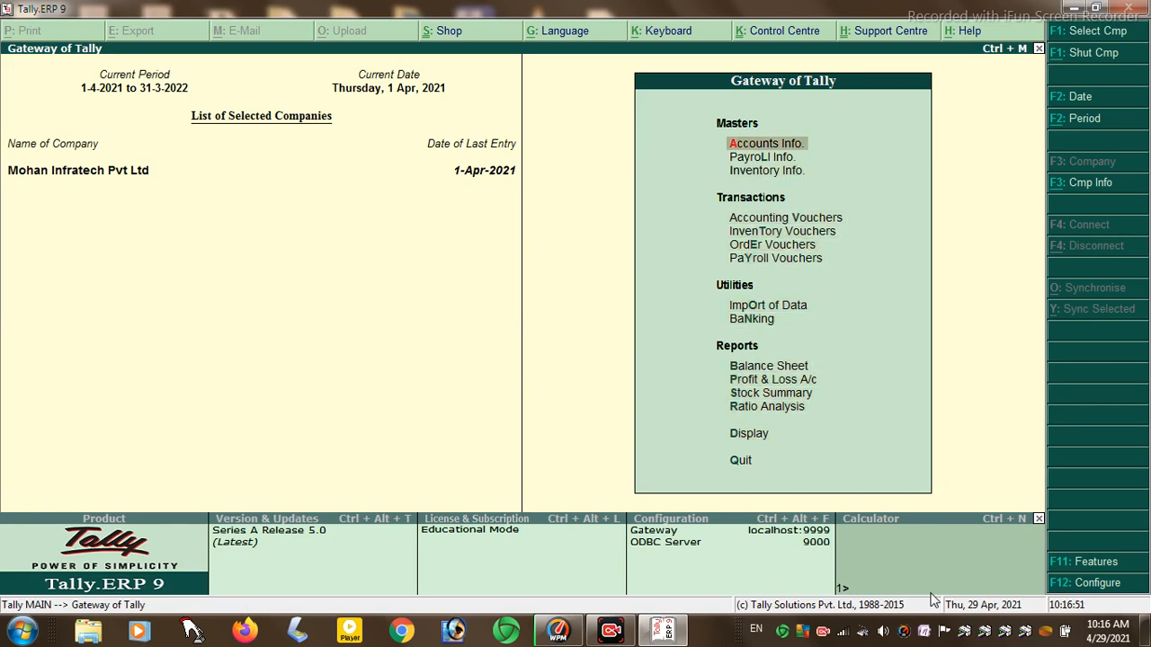
key(Return)
key(Return)
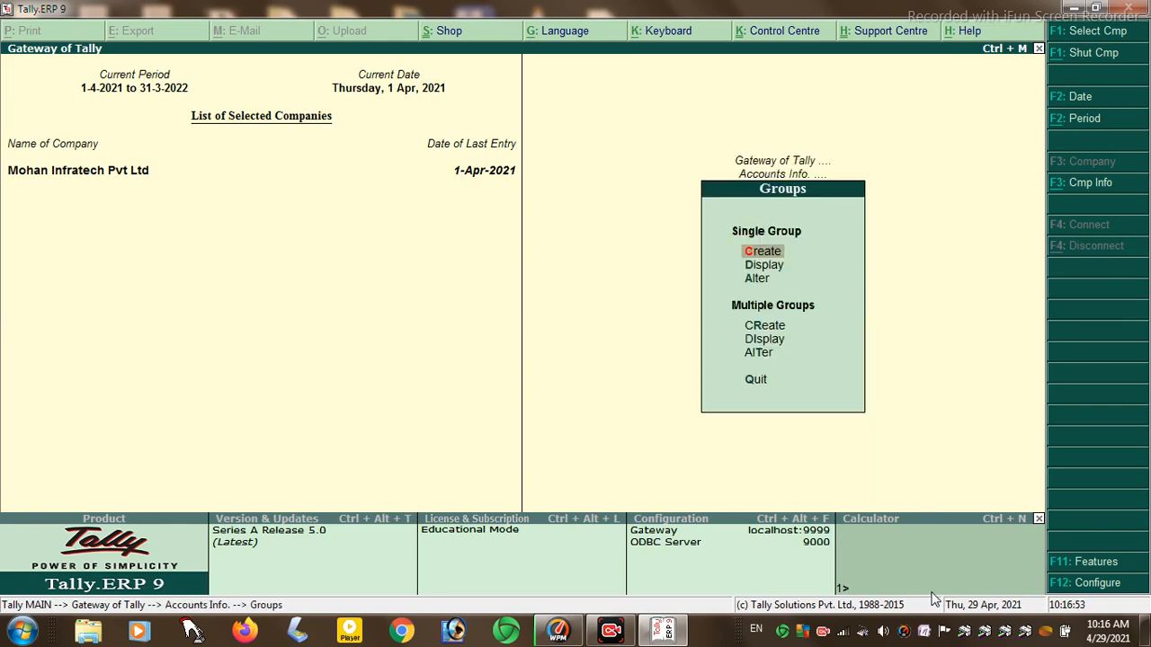
key(Escape)
key(Down)
key(Return)
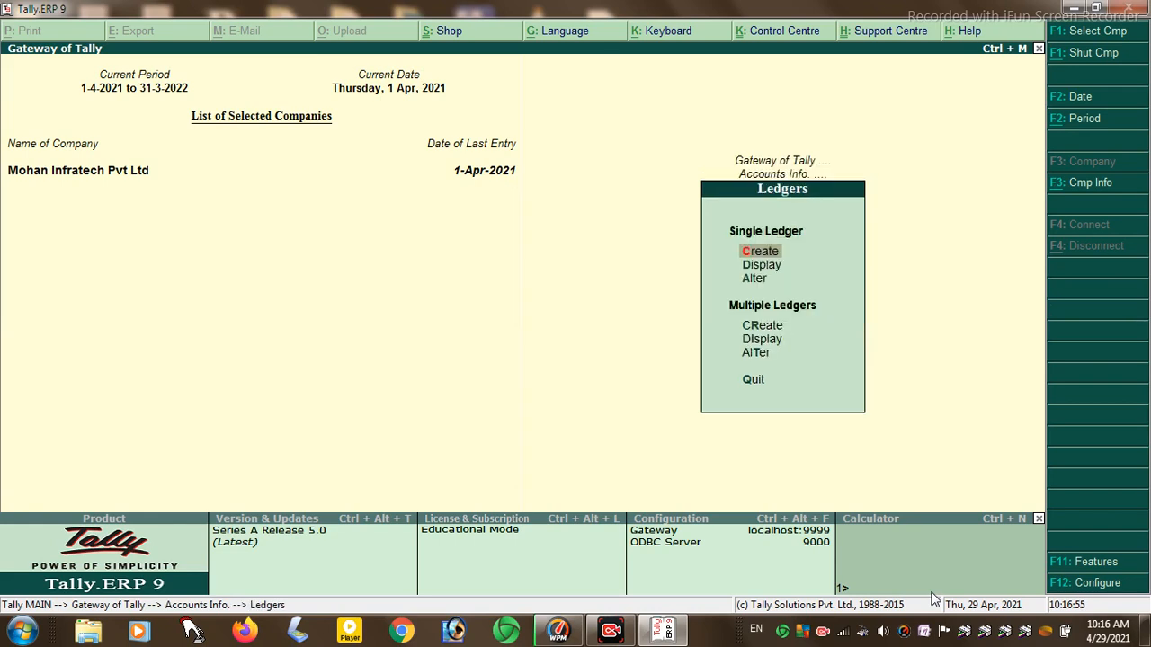
- Create ledger 'Input Vat@1%' under Duties & Taxes, type VAT, 1 %, rounding Not Applicable
key(Return)
text(Input Vat@1%)
key(Return)
key(Return)
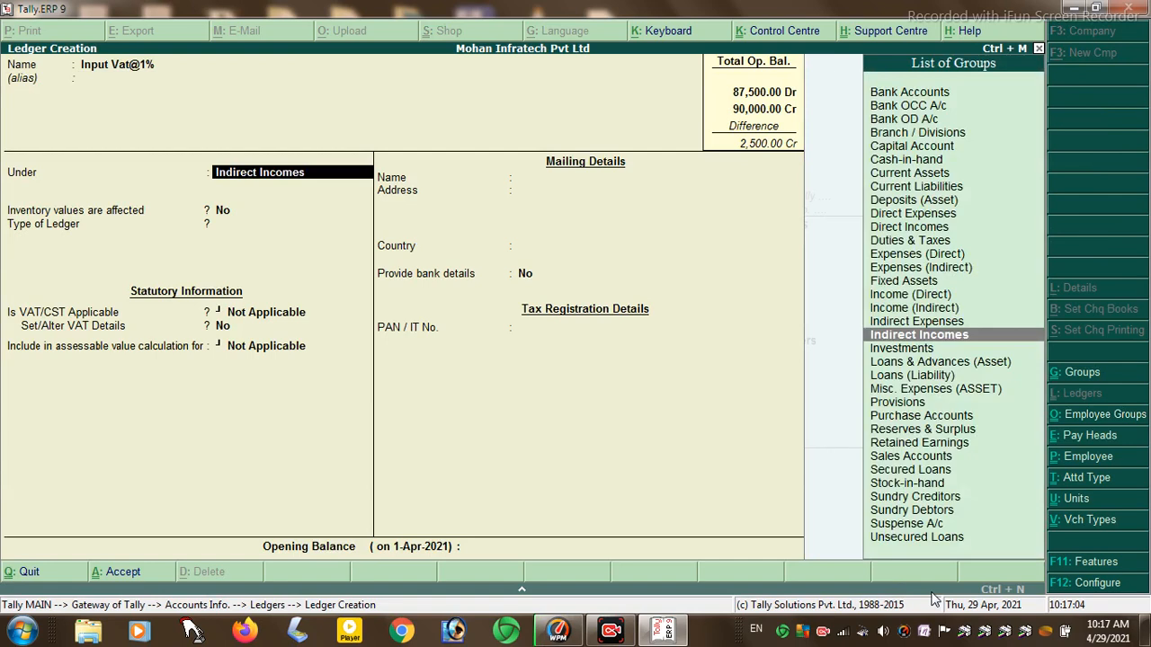
text(Du)
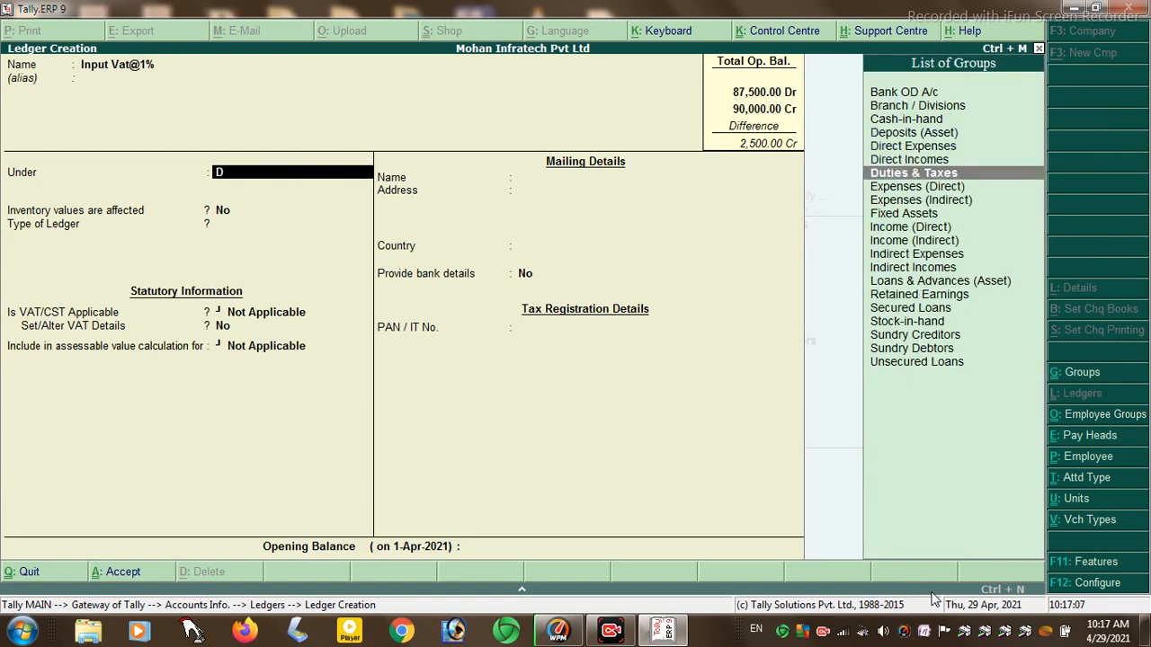
key(Return)
key(Down)
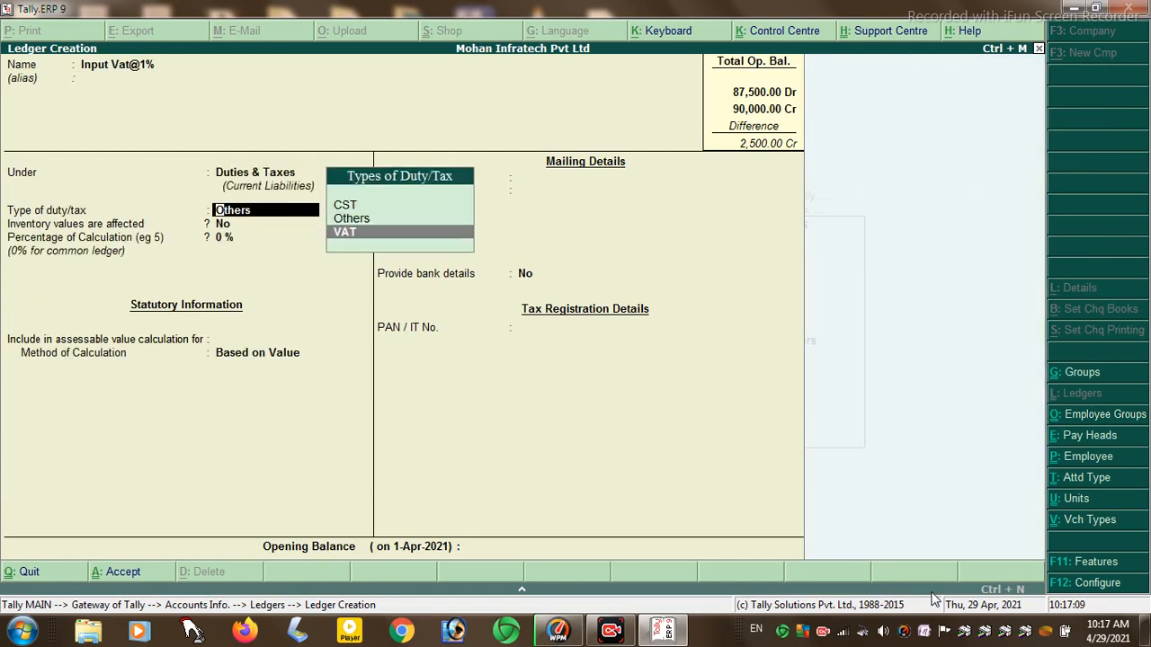
key(Return)
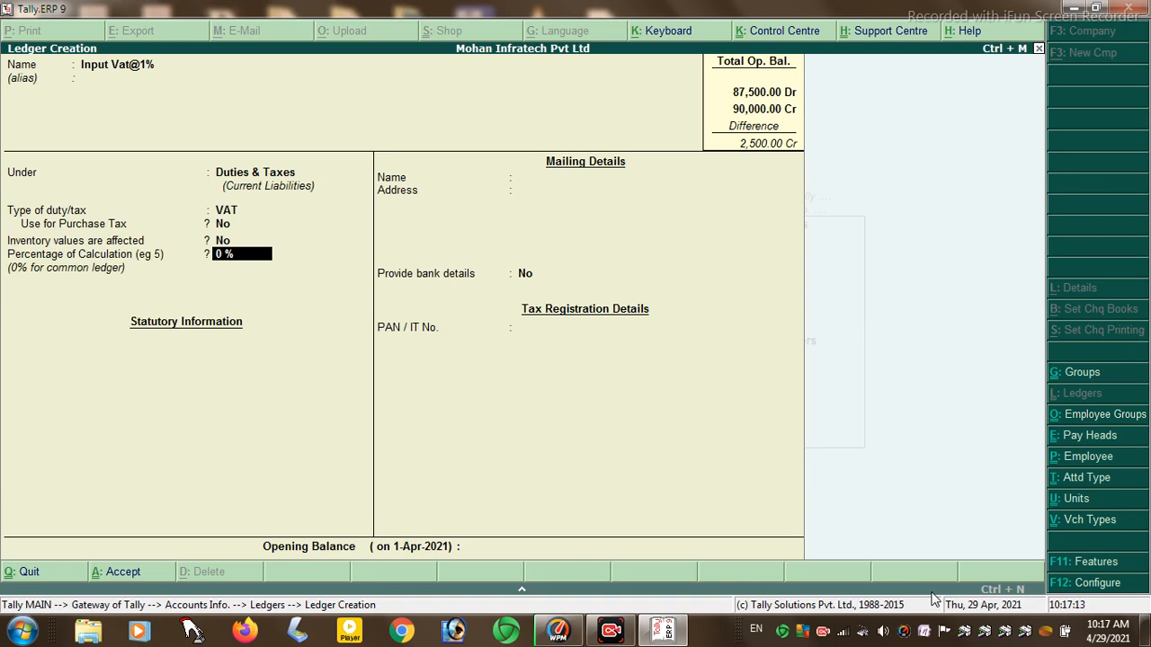
text(1)
key(Return)
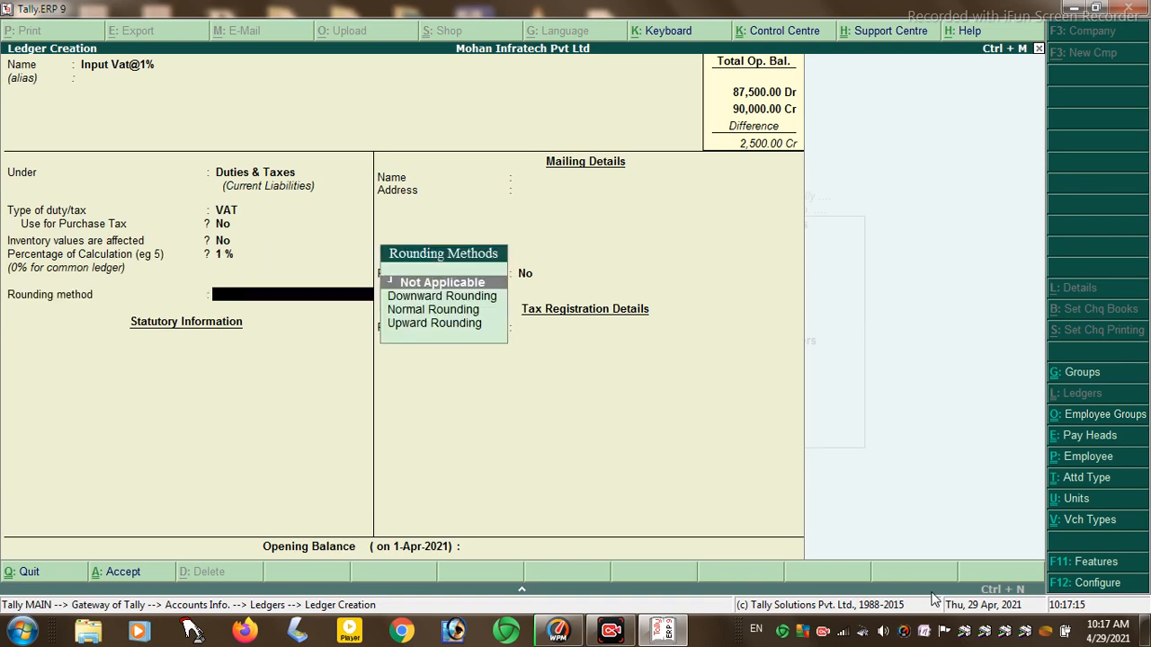
key(Return)
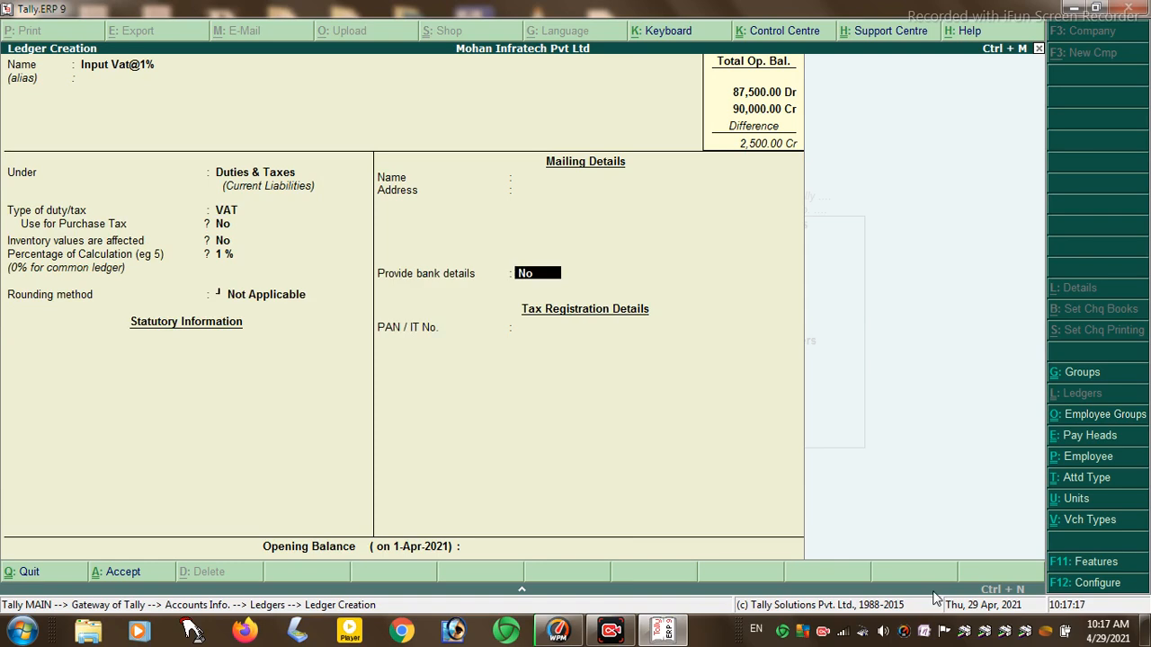
key(Return)
- Create ledger 'Outputvat@1%' under Duties & Taxes as VAT at 1 %
key(Return)
key(Return)
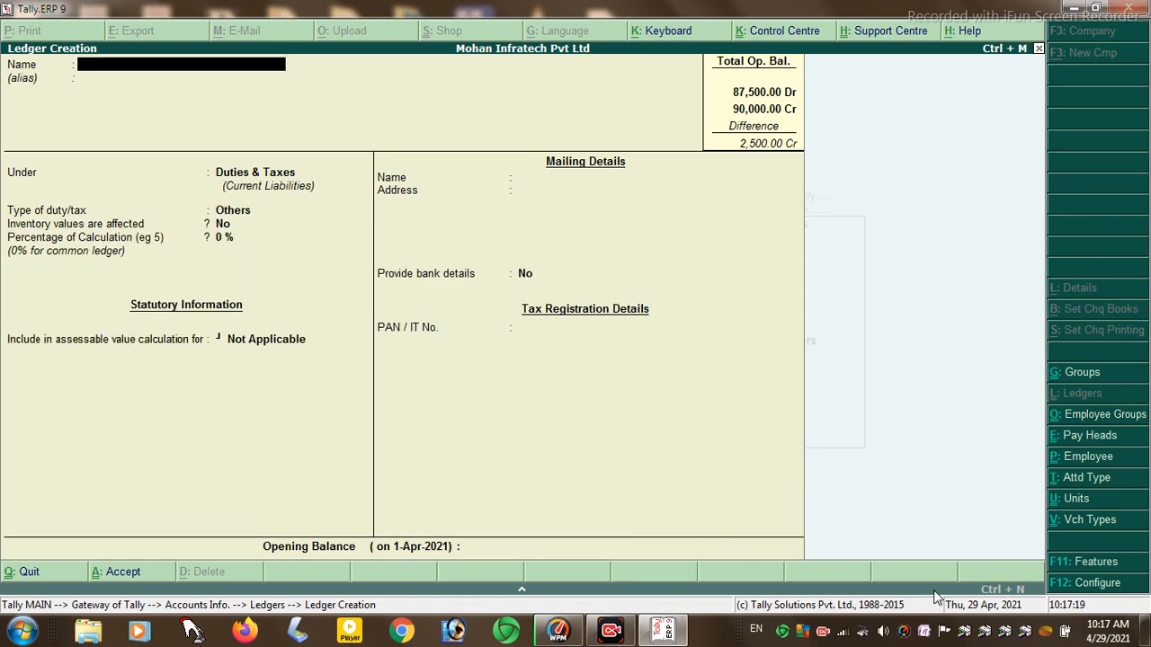
text(Output Vat)
key(Return)
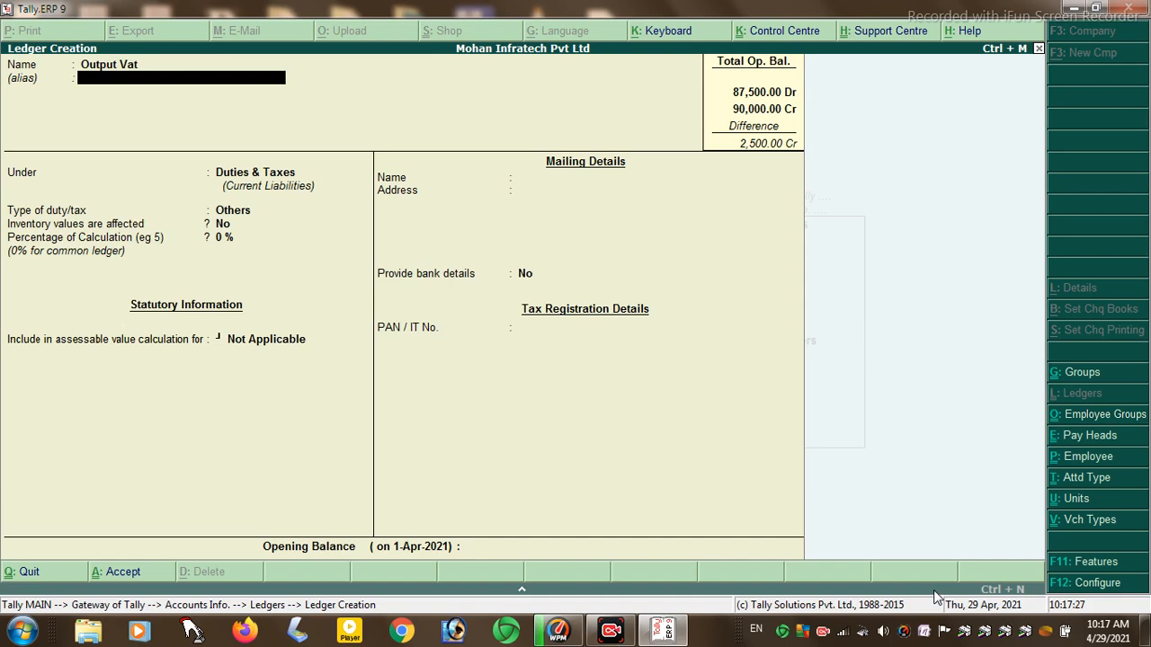
key(BackSpace)
text(Oui)
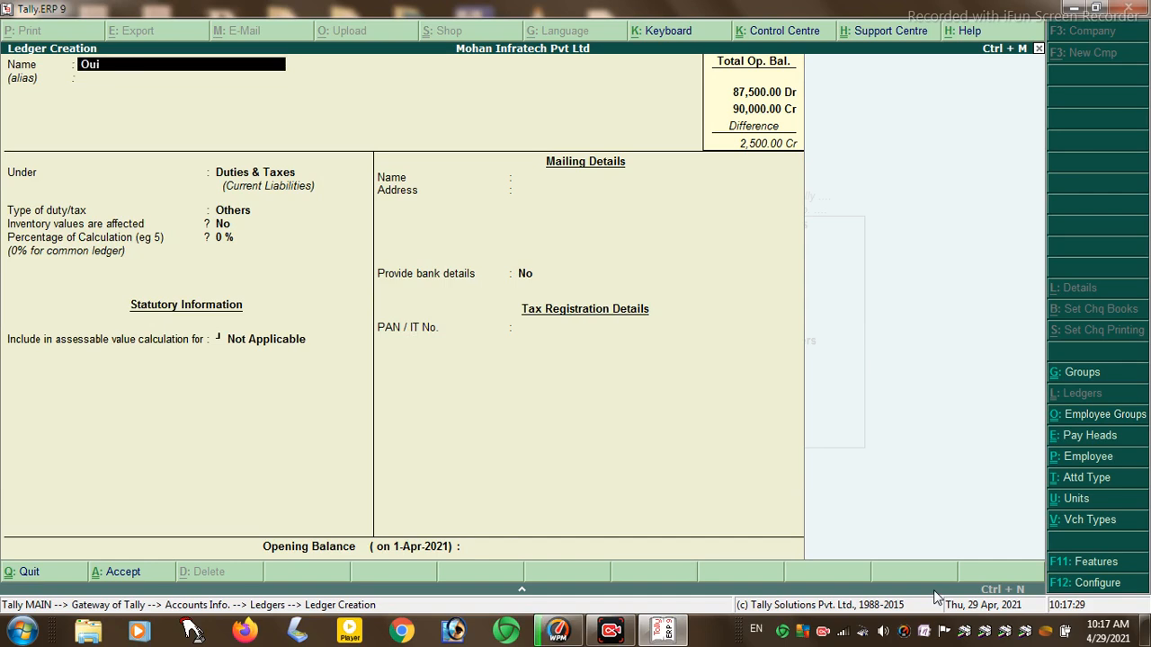
text(tputv)
text(at@1%)
key(Return)
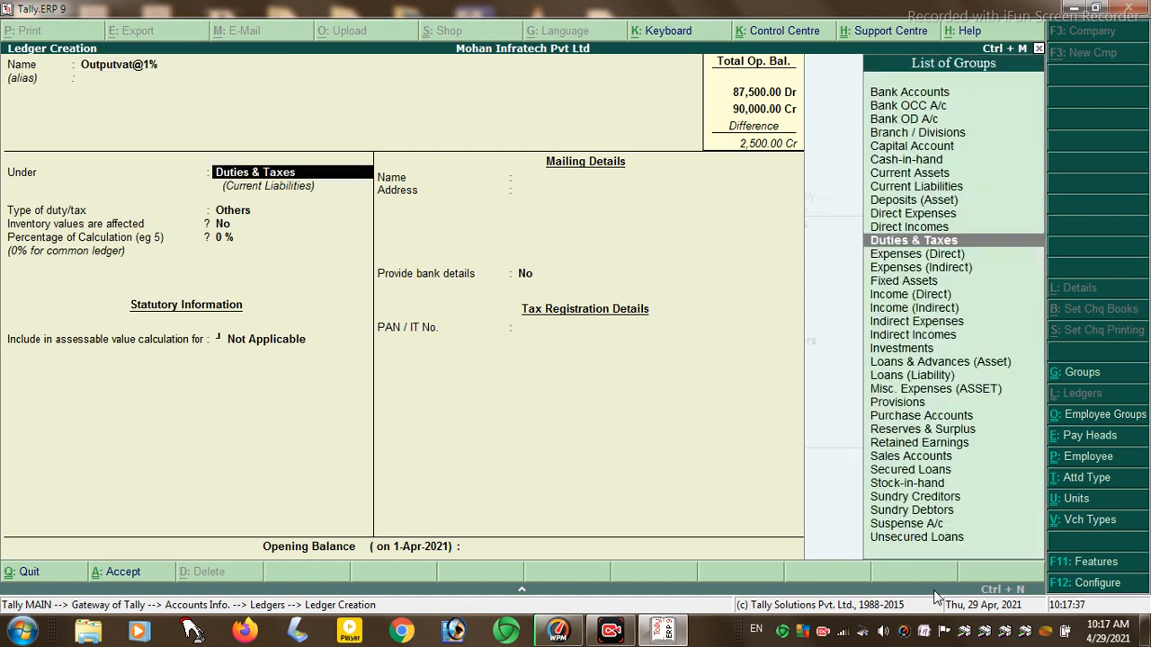
key(Return)
key(Down)
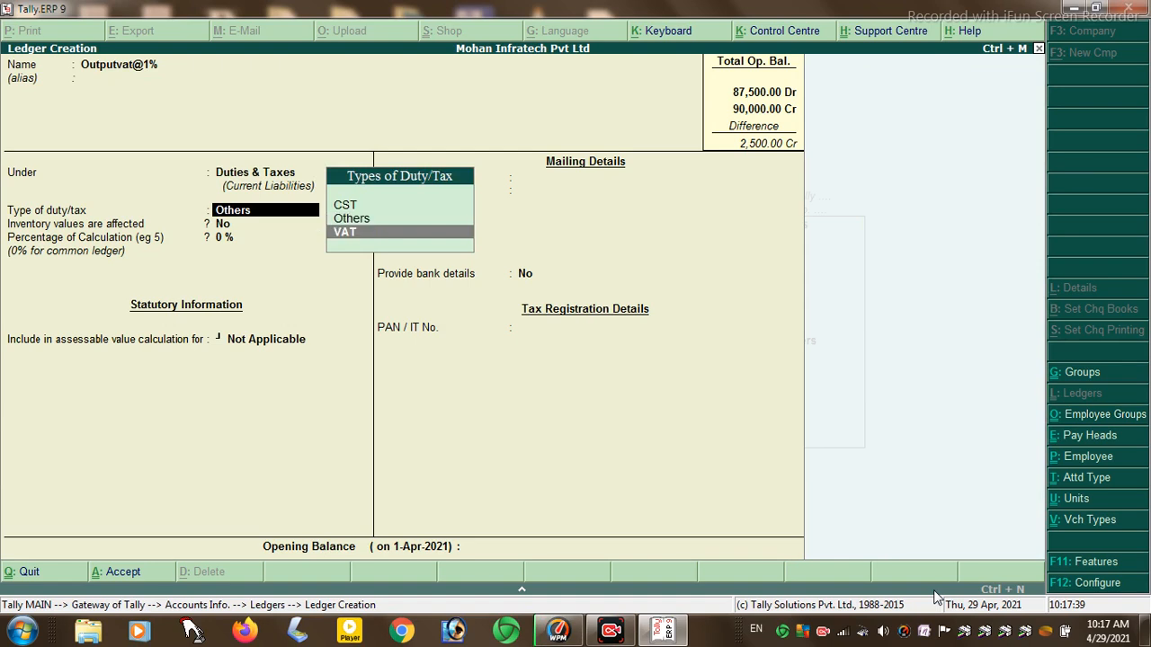
key(Return)
text(1)
key(Return)
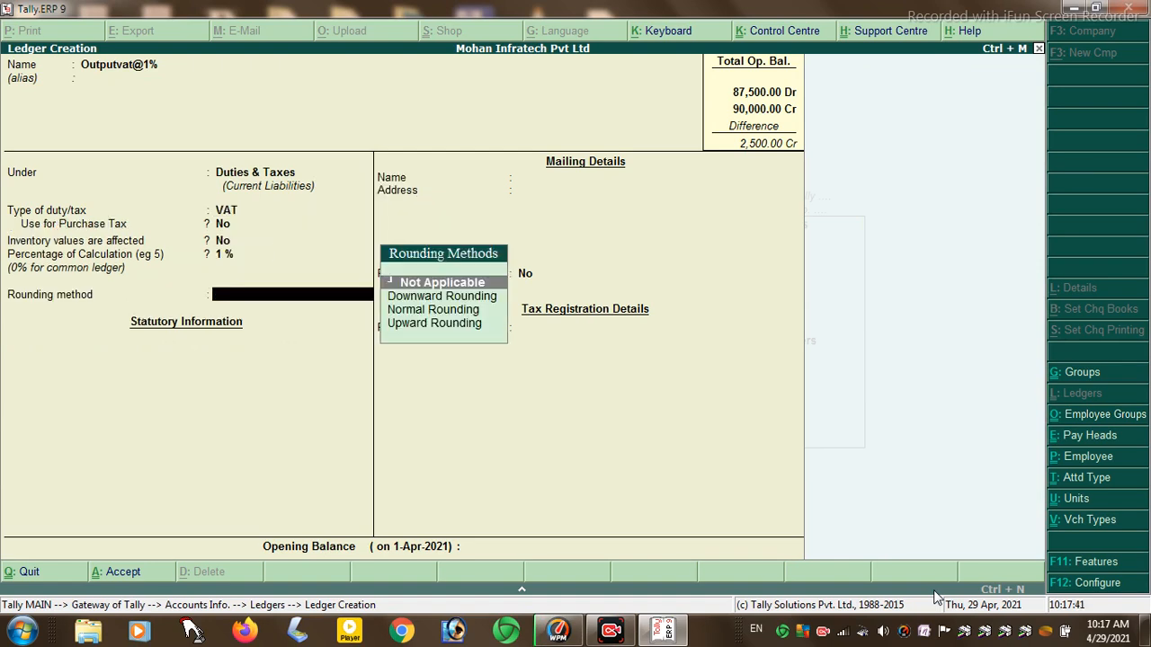
key(Return)
key(Return)
key(Return)
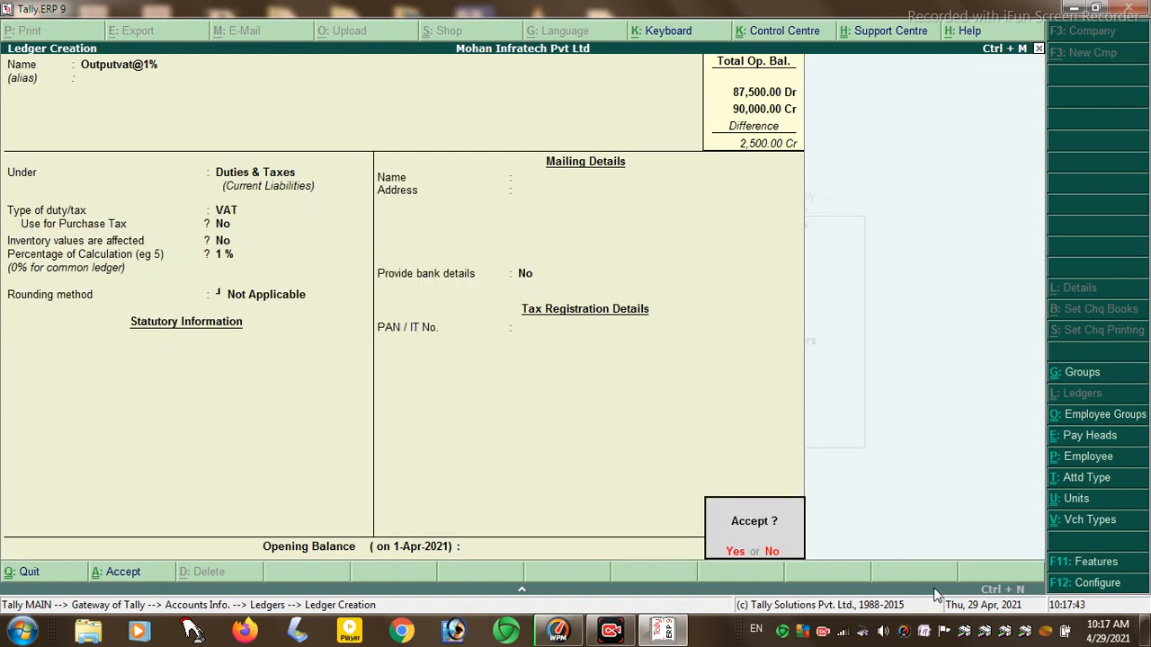
key(Return)
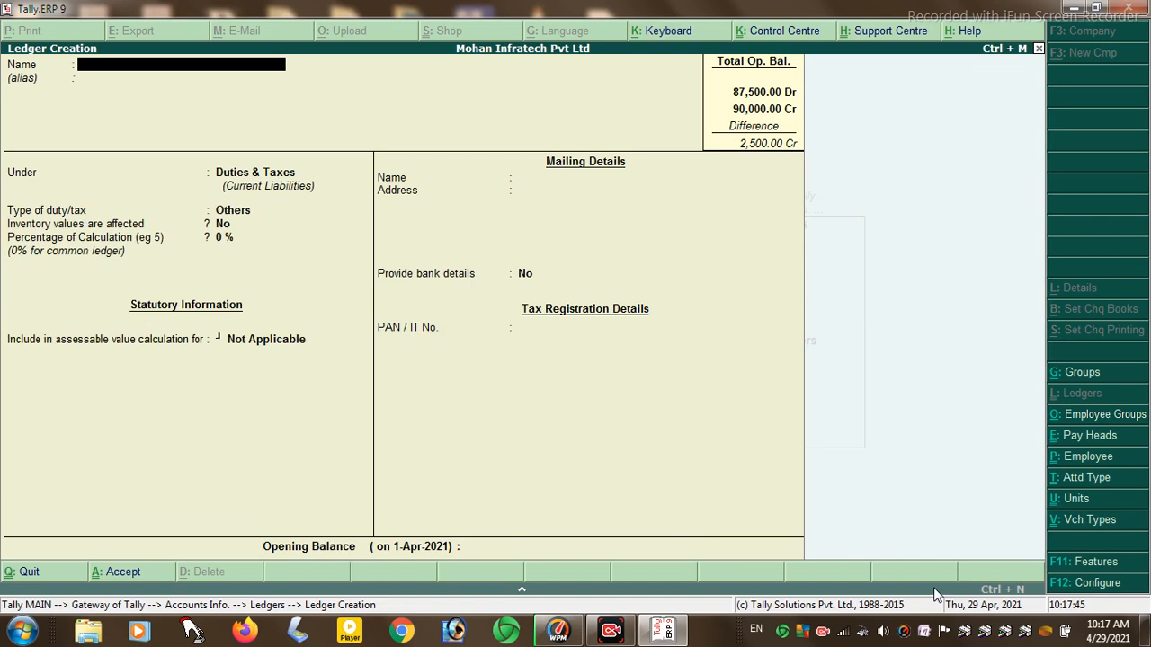
- Open the PURCHASE A/C ledger for alteration
key(Escape)
key(Return)
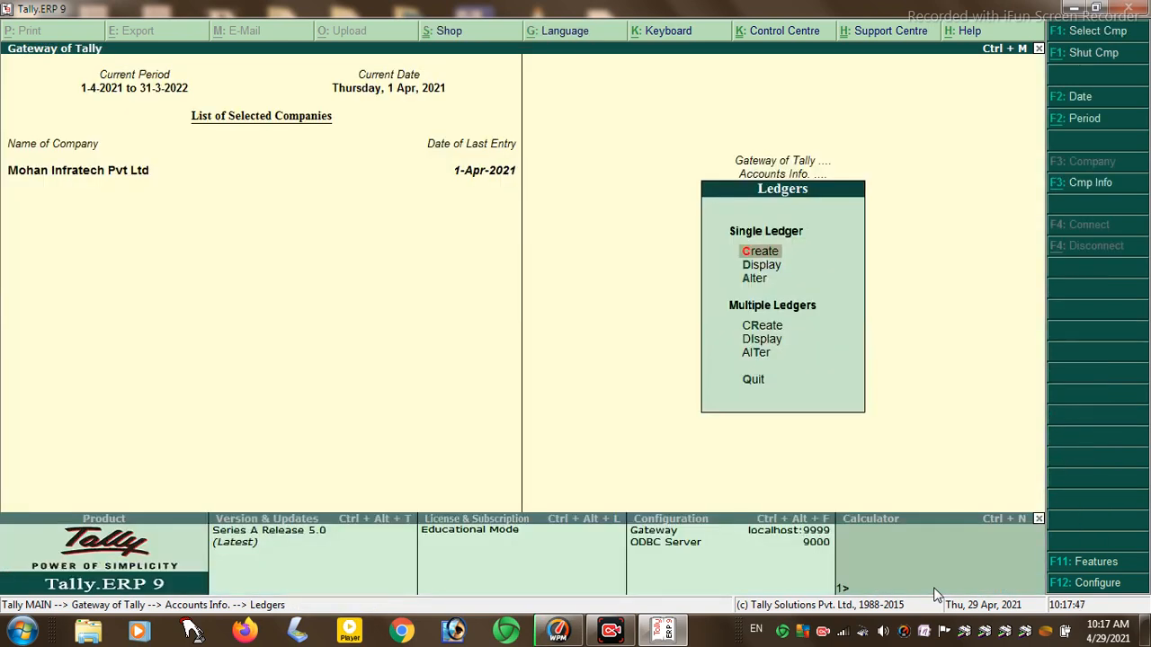
key(Down)
key(Down)
key(Return)
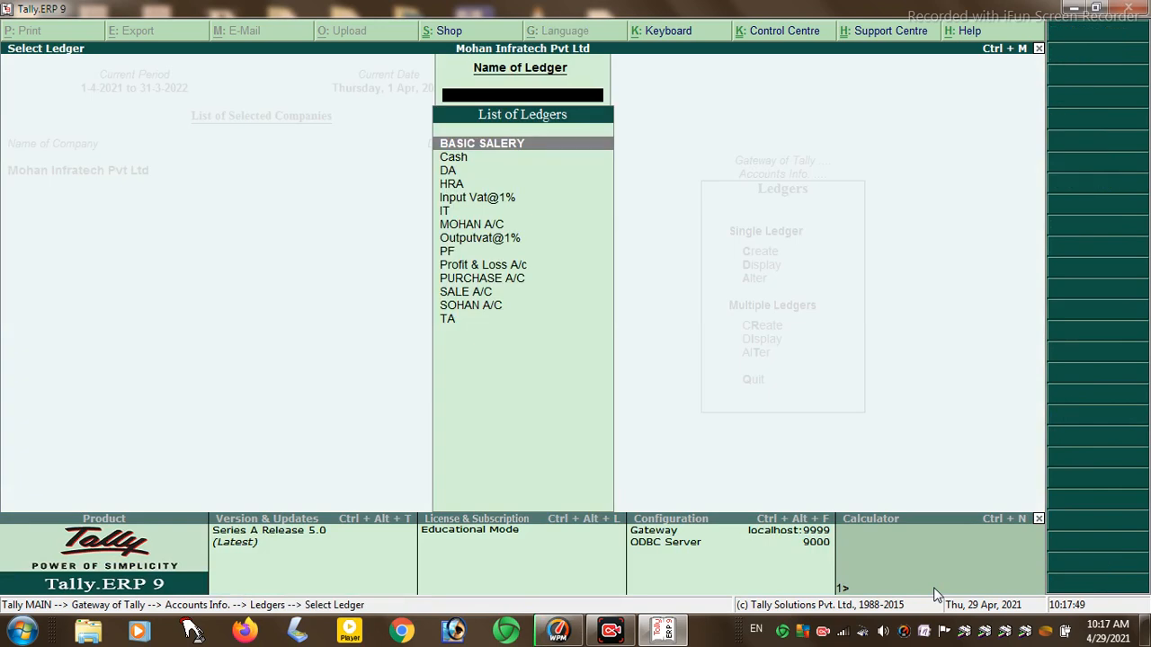
text(P)
key(Down)
key(Down)
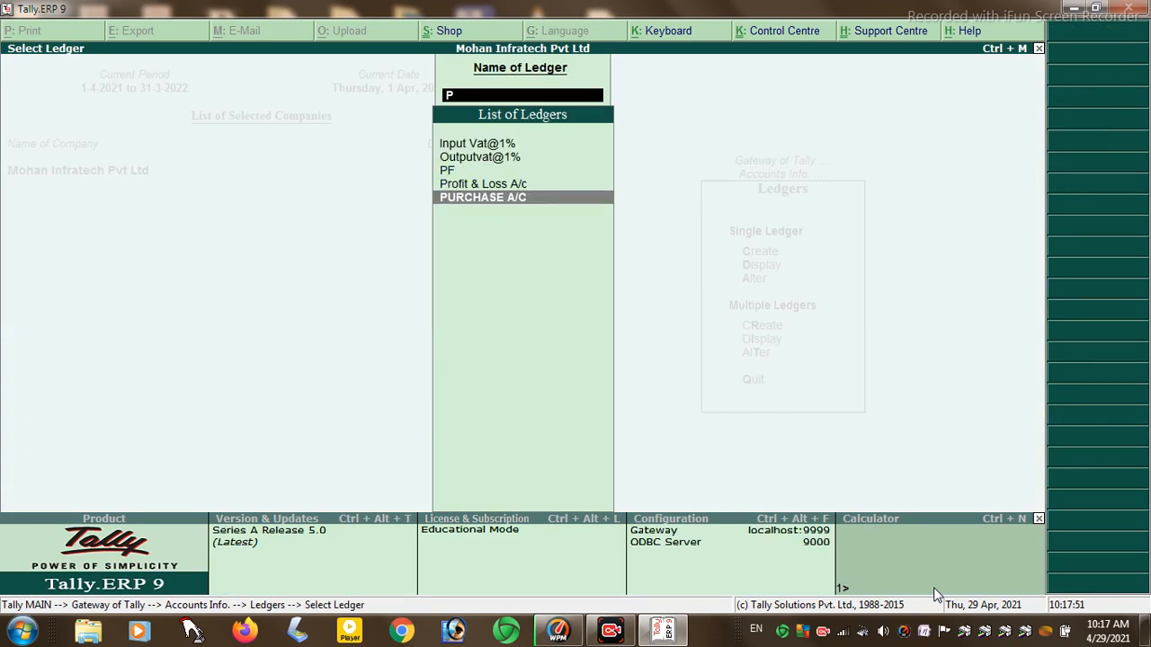
key(Return)
key(Return)
key(Return)
key(Return)
key(Return)
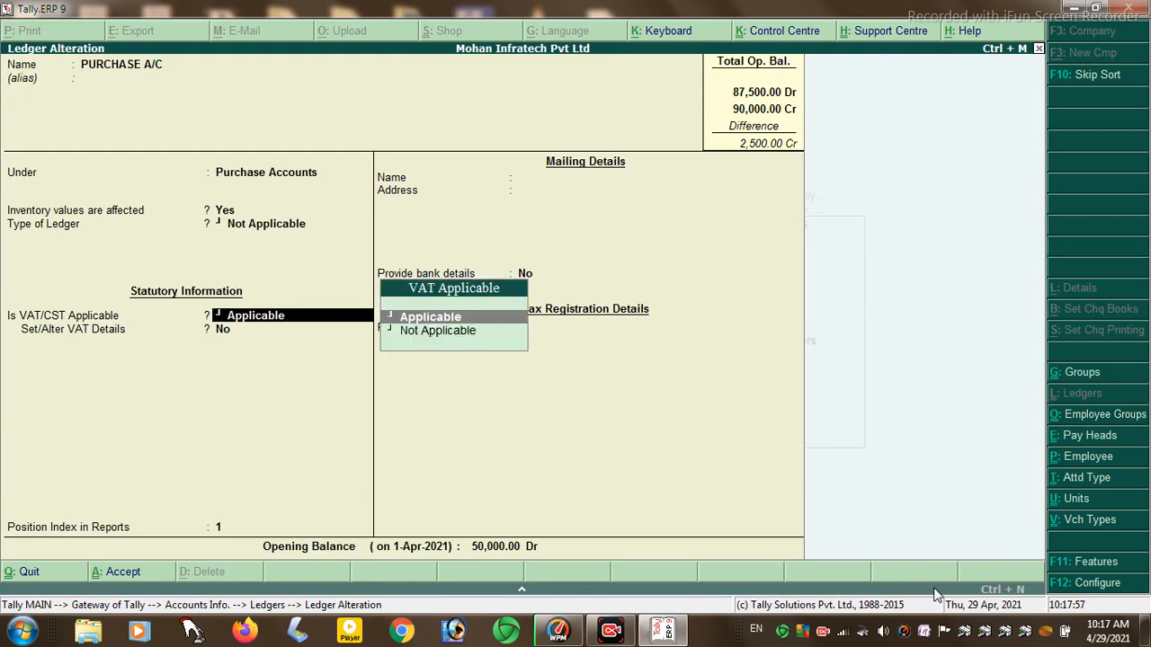
- Make PURCHASE A/C VAT-applicable with a 5 % tax rate and accept the revised applicability
key(Return)
key(y)
key(Return)
key(BackSpace)
text(5)
key(Return)
key(Return)
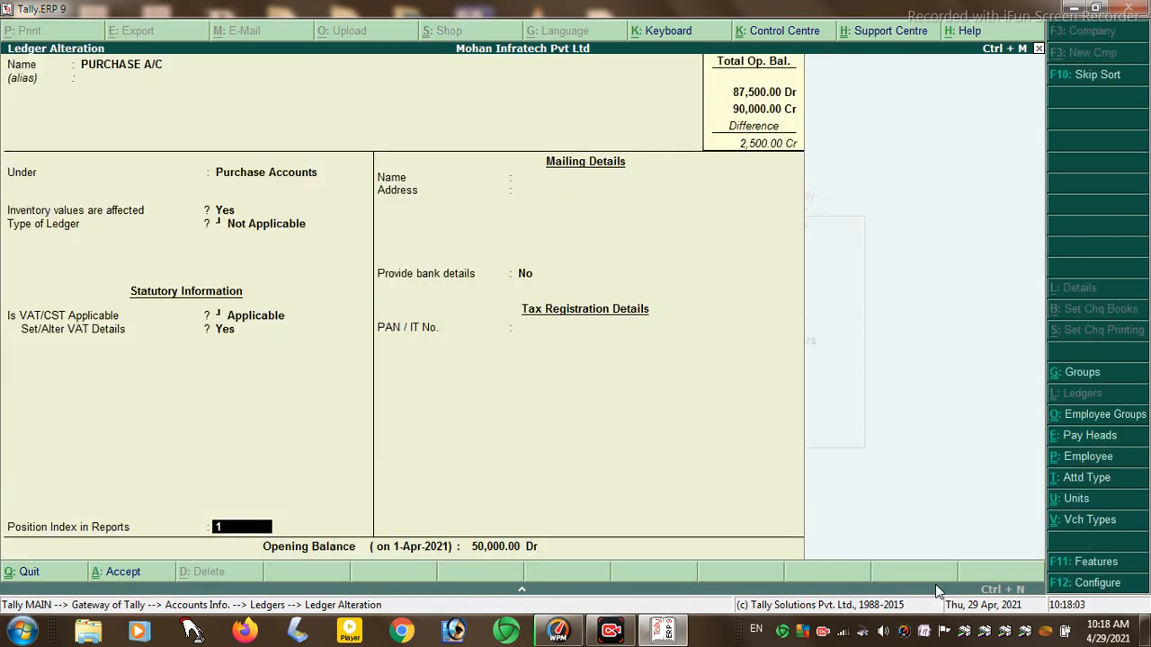
key(Return)
key(Return)
key(Return)
key(Return)
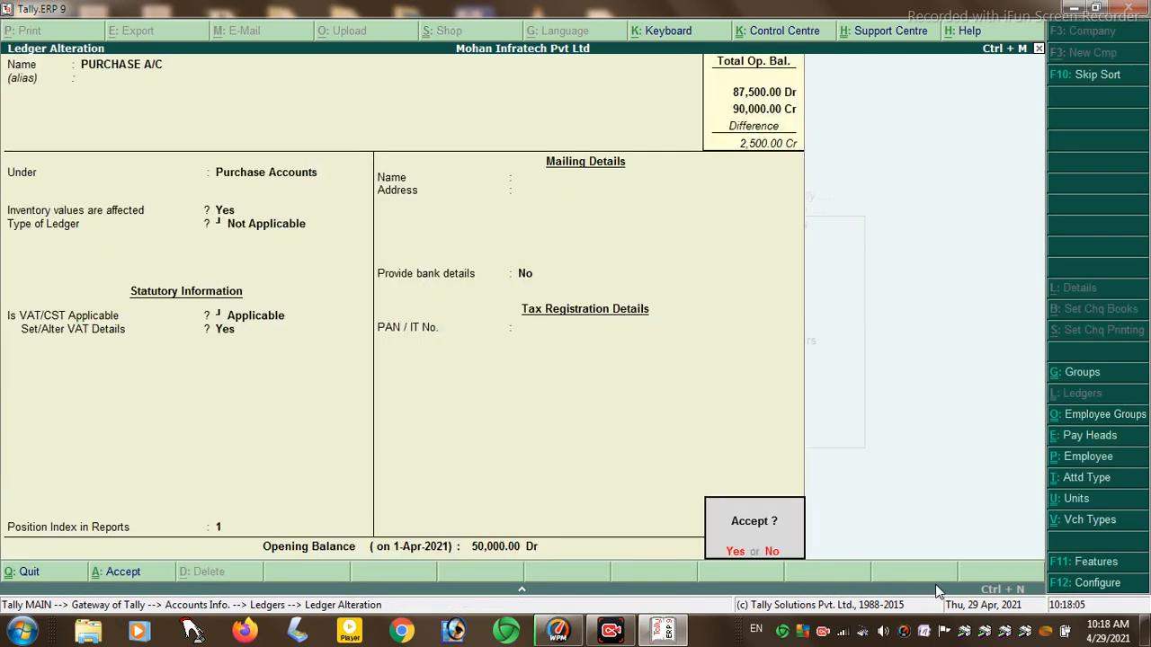
text(a)
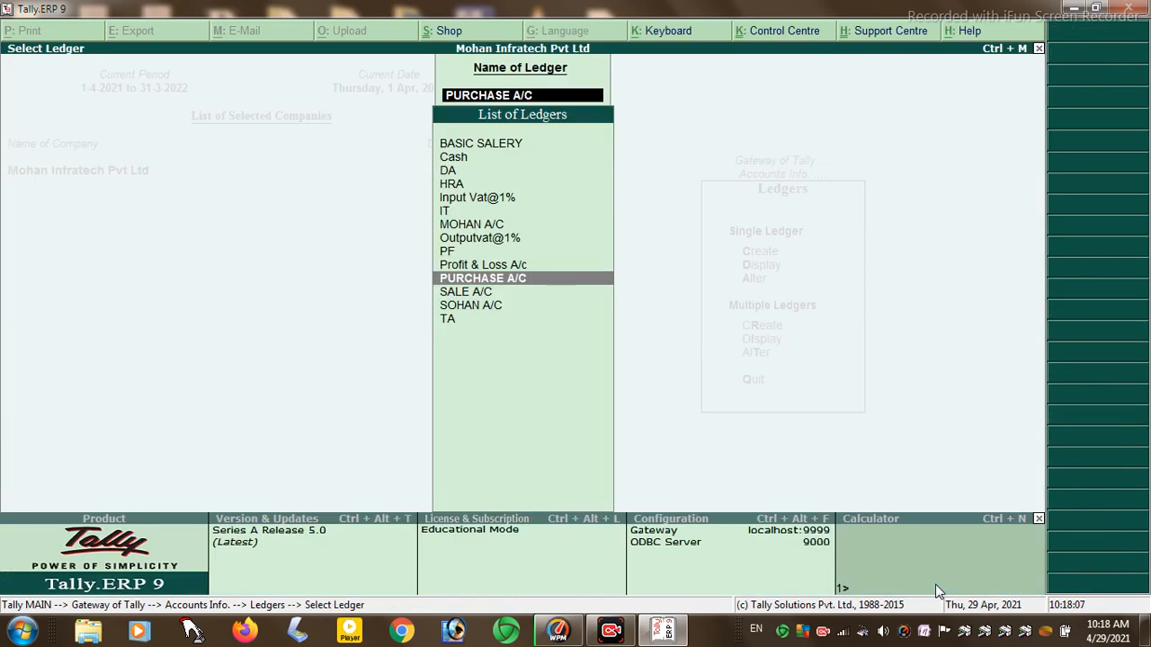
text(S)
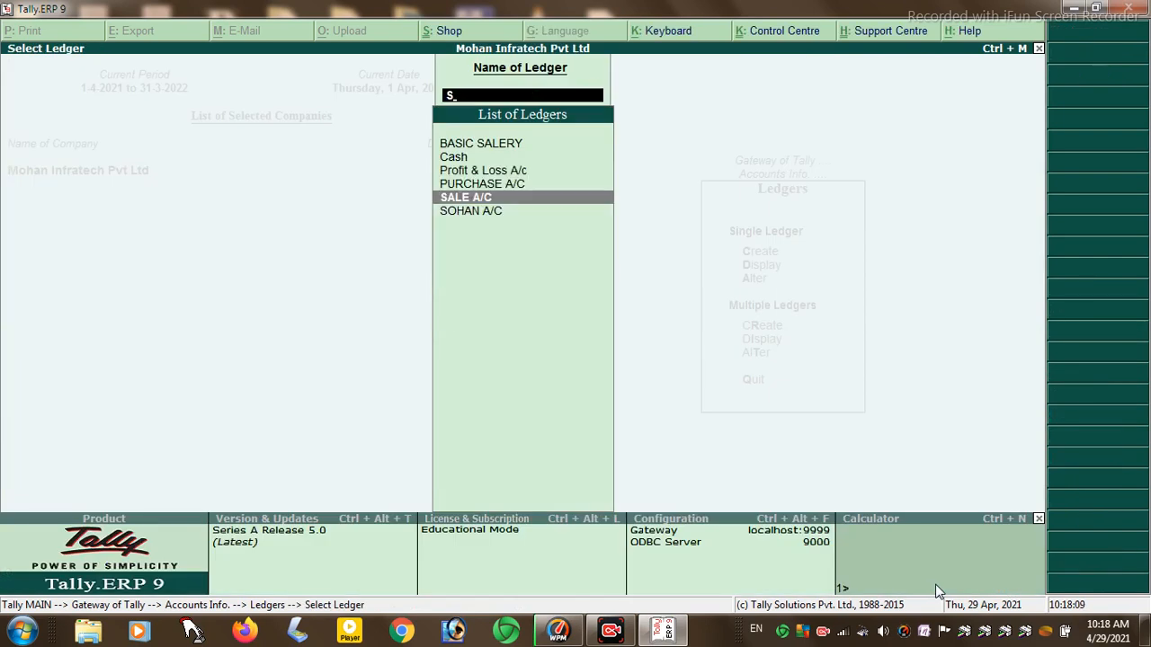
- Set SALE A/C to VAT-applicable with a 1 % tax rate, save it, and return to Gateway
key(Return)
key(Return)
key(Return)
key(Return)
key(Return)
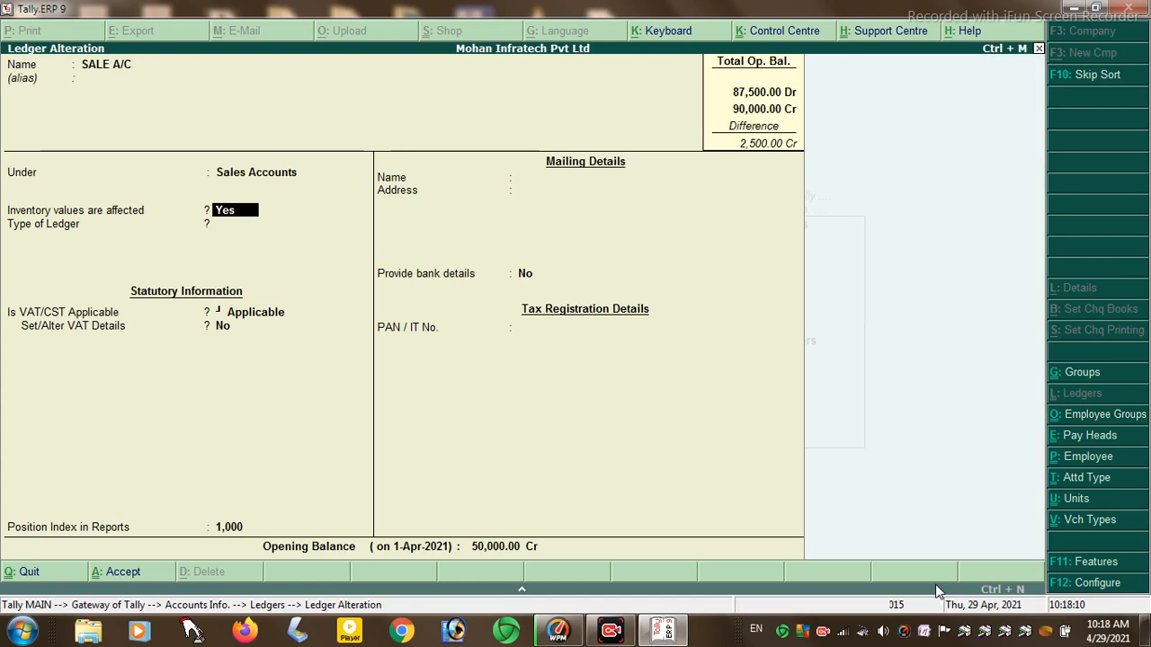
key(Return)
text(y)
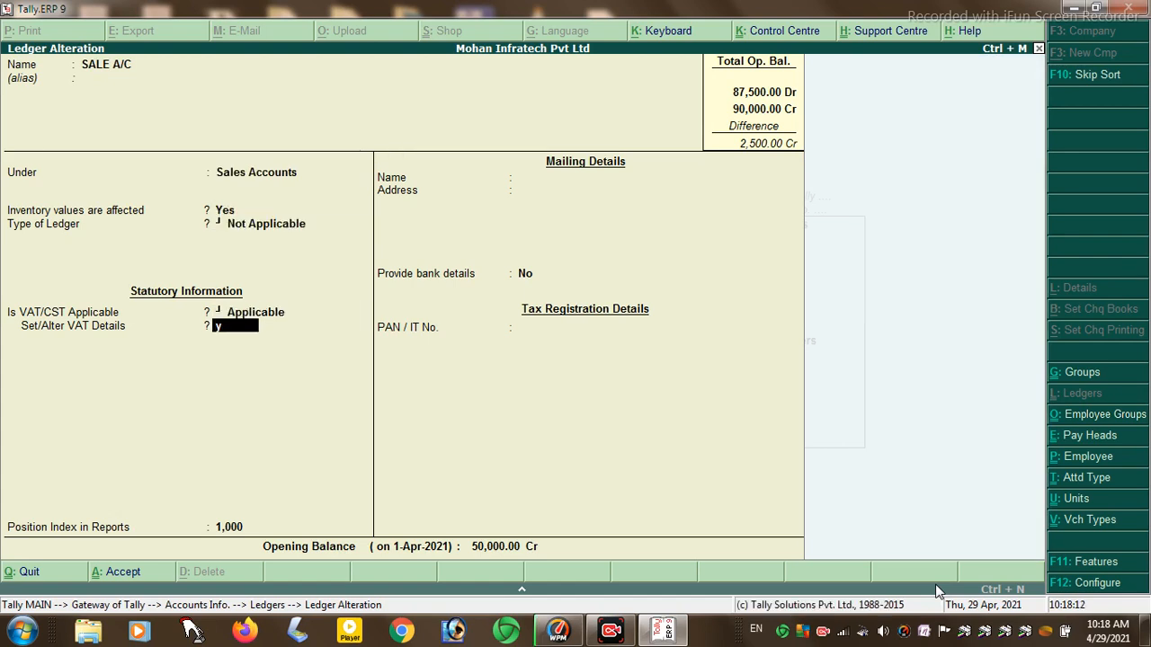
key(Return)
key(Return)
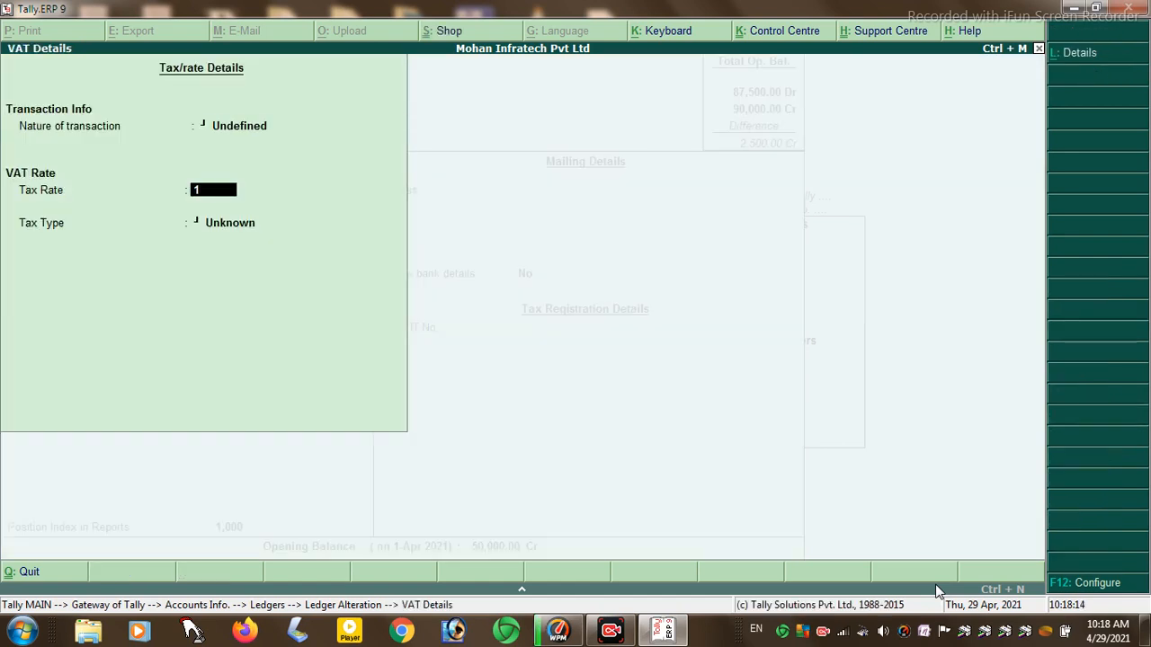
key(Return)
key(Return)
key(Return)
key(Return)
key(Return)
key(Return)
key(Return)
key(Return)
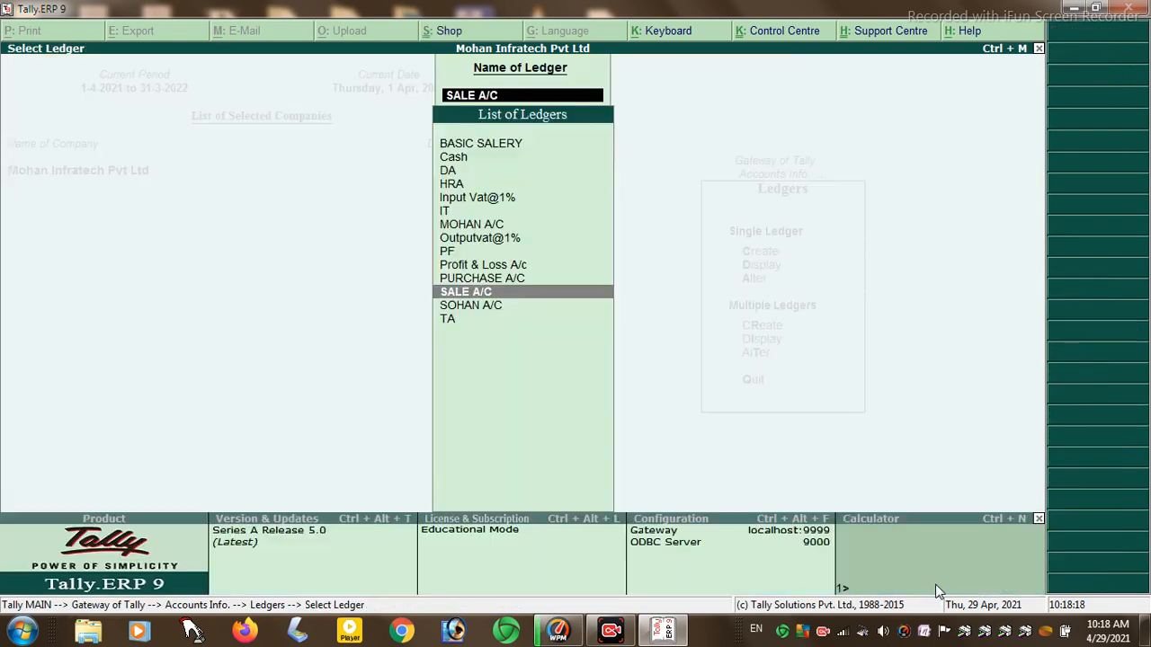
key(Escape)
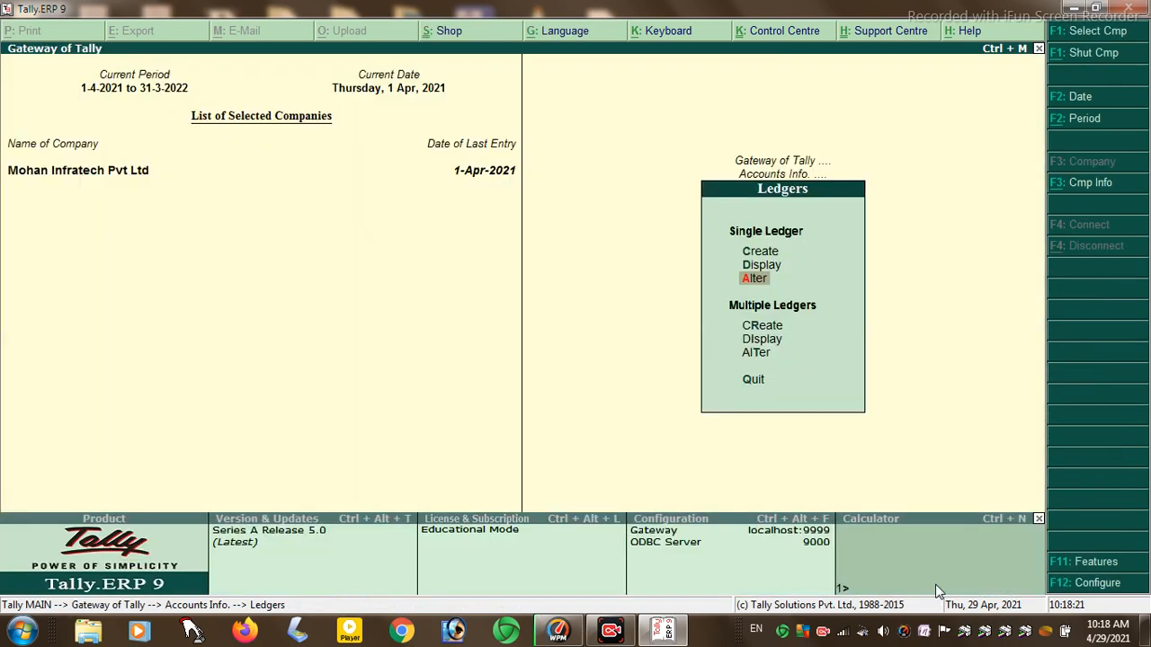
key(Escape)
key(Escape)
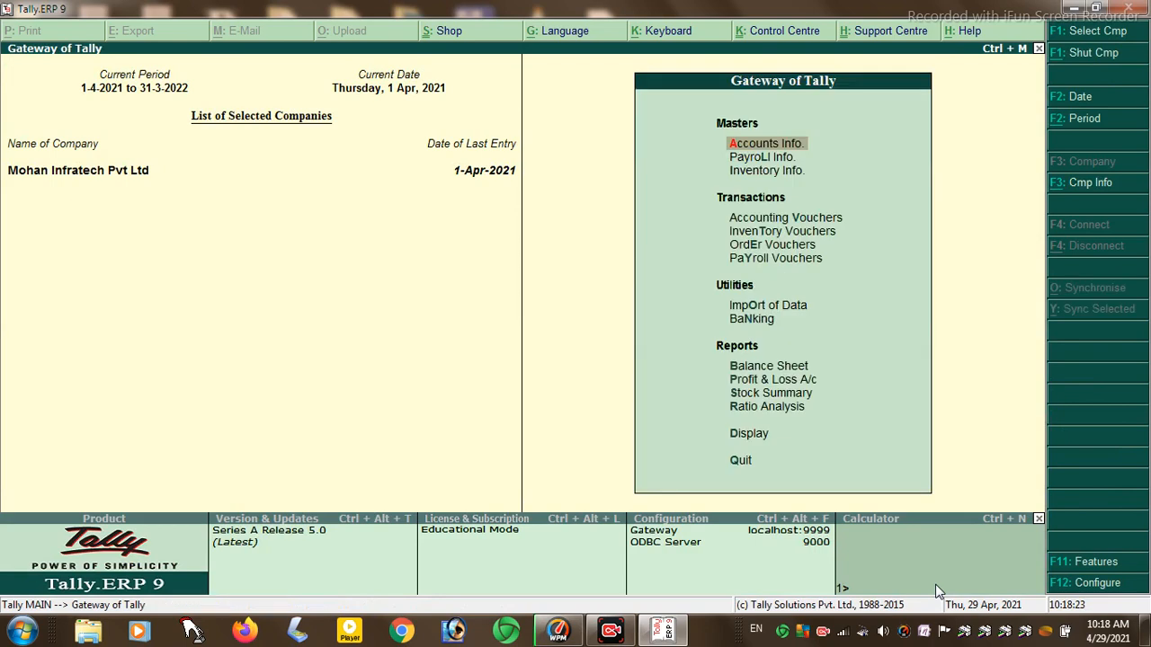
key(Down)
key(Down)
key(Down)
key(Return)
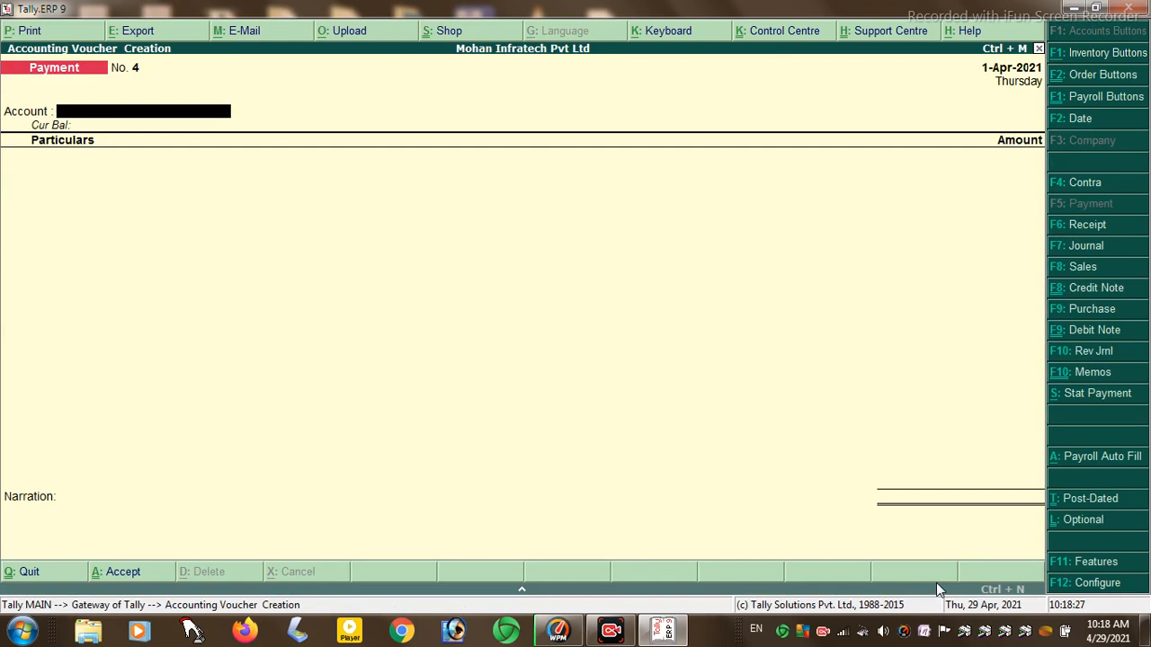
click(1085, 308)
text(02)
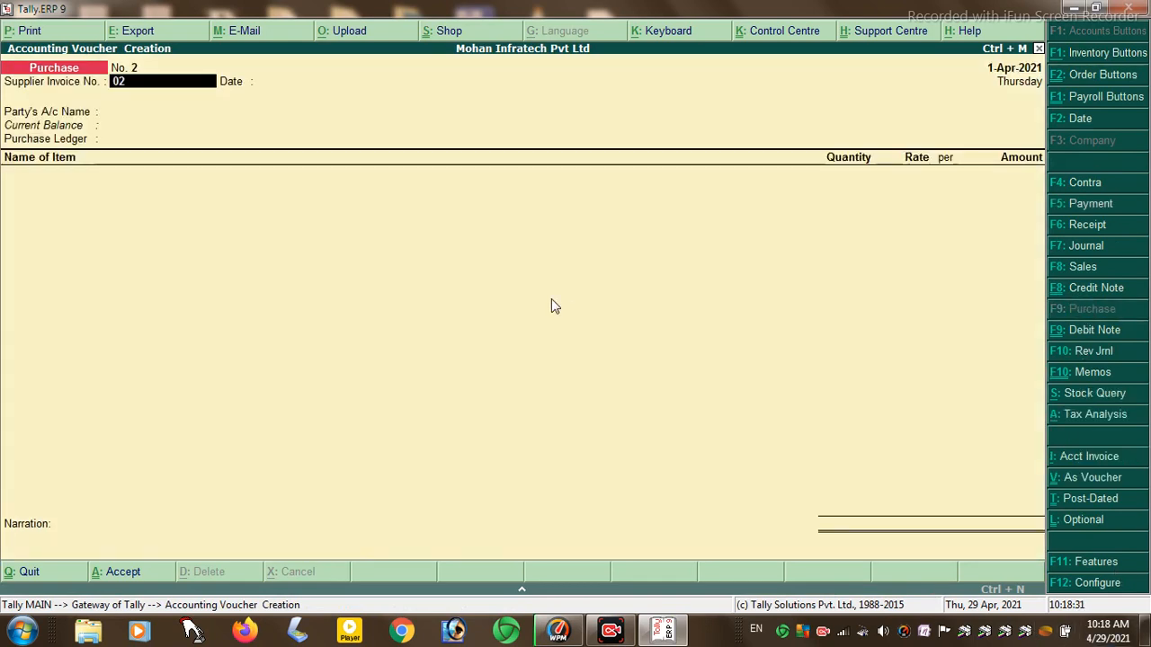
key(Return)
key(Return)
key(Down)
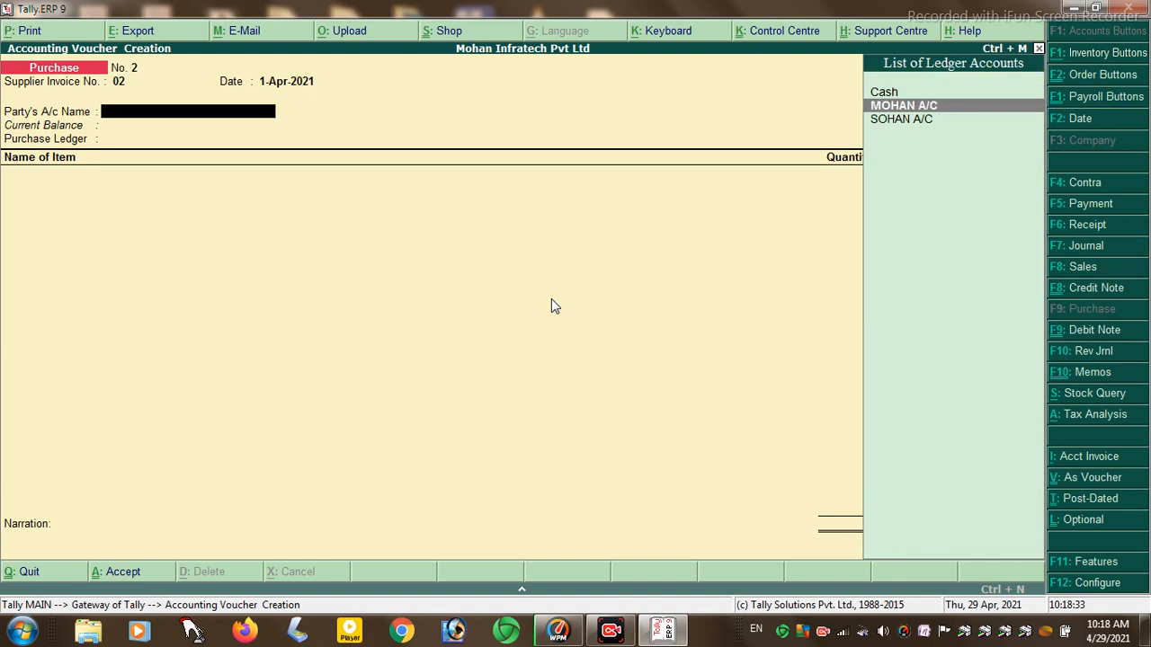
key(Return)
key(Return)
key(Return)
key(Return)
key(Return)
key(Return)
key(Return)
key(Return)
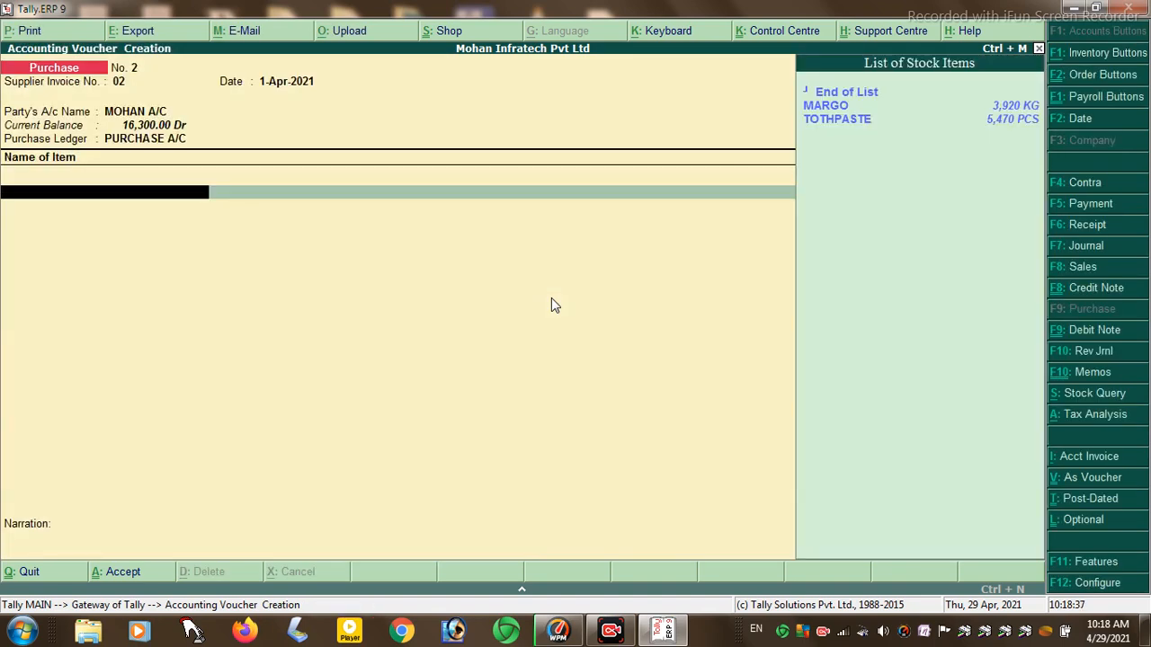
key(Down)
key(Return)
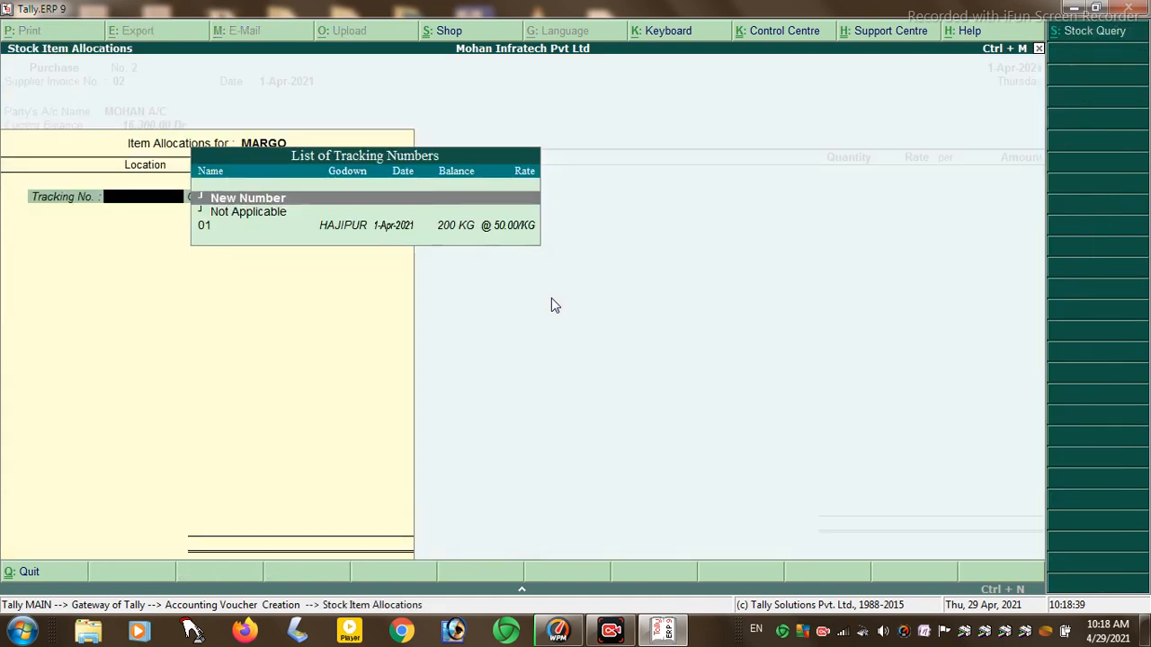
key(Return)
text(1)
key(Return)
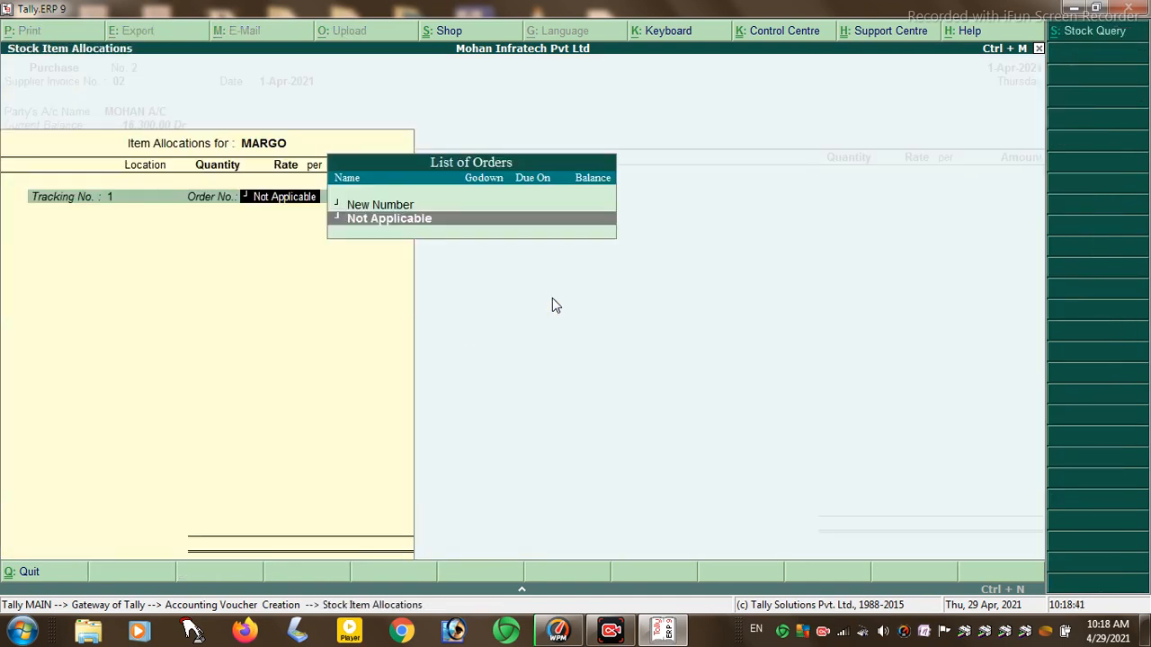
key(Return)
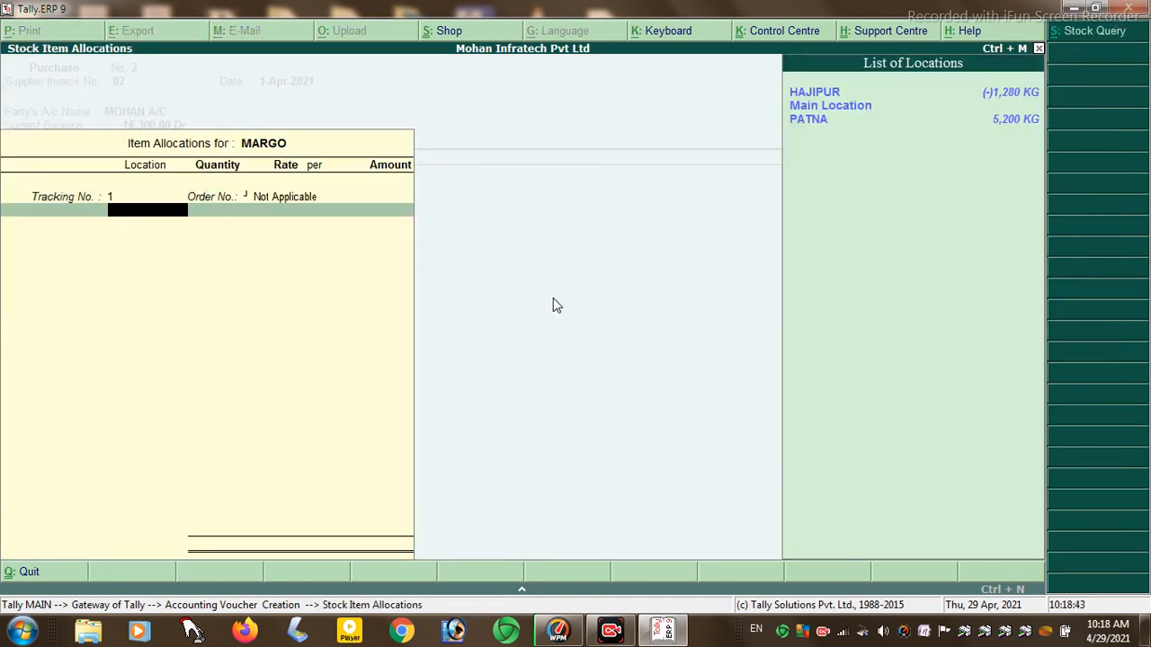
key(Return)
text(5000)
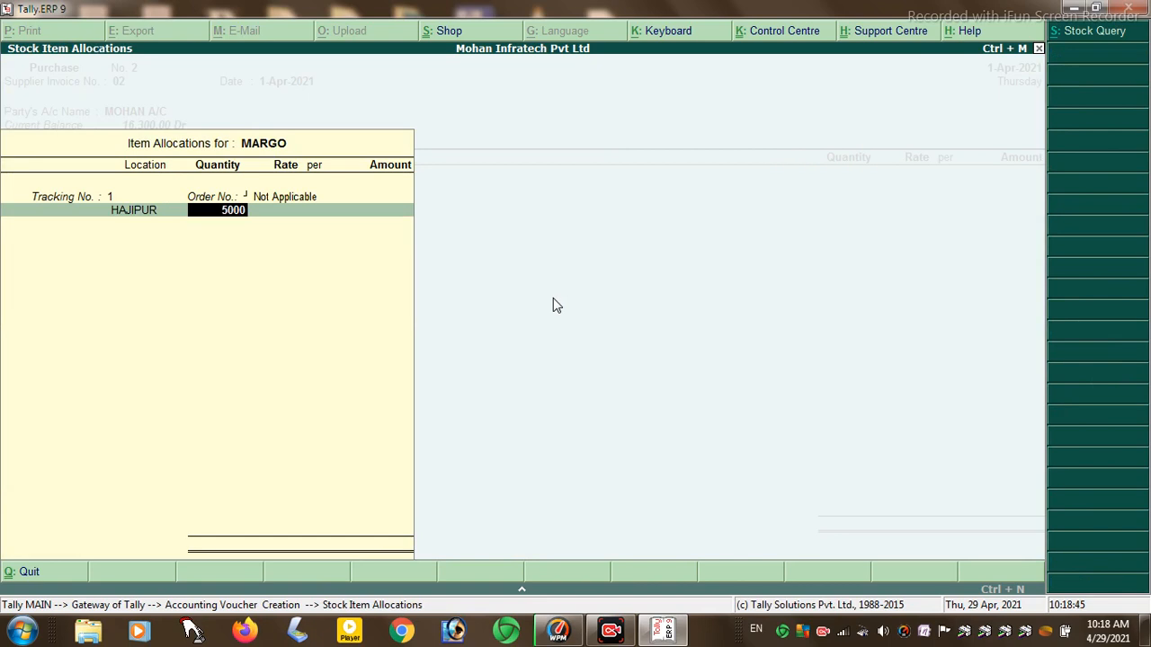
key(Return)
key(Return)
key(Return)
key(Return)
key(Return)
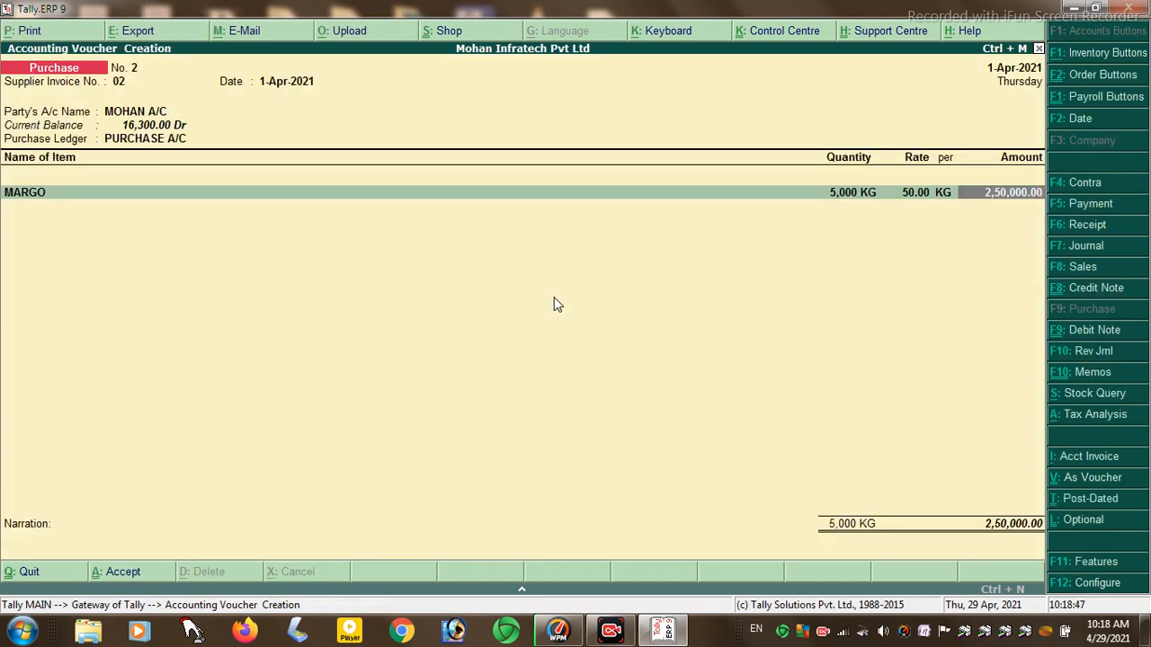
key(Return)
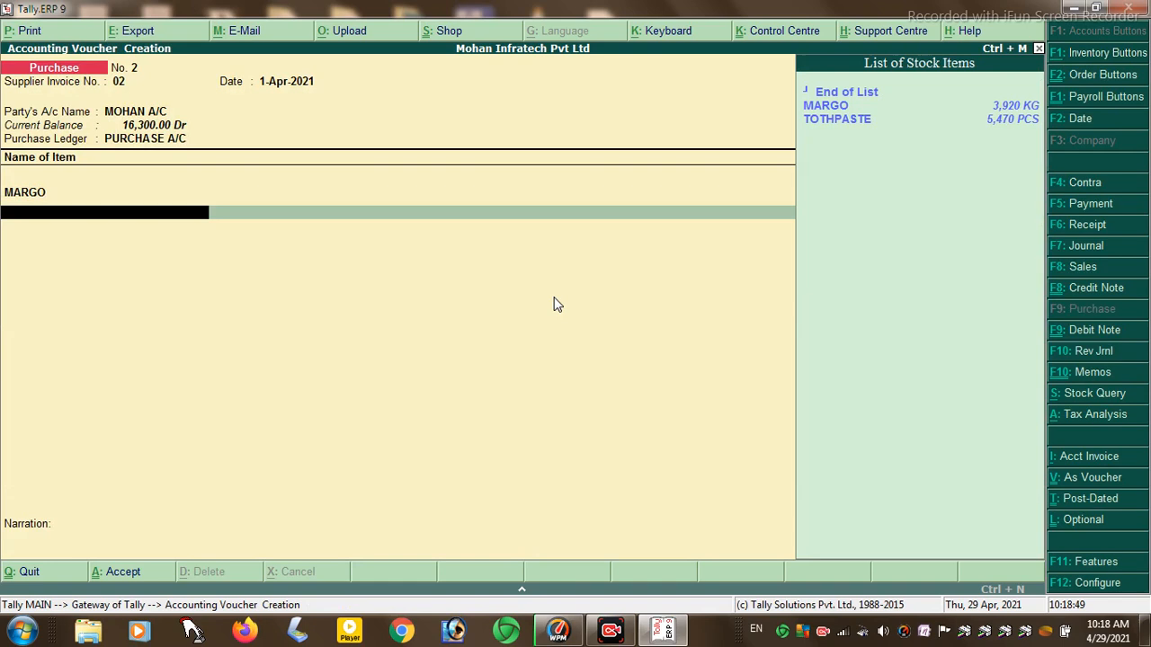
key(Down)
key(Down)
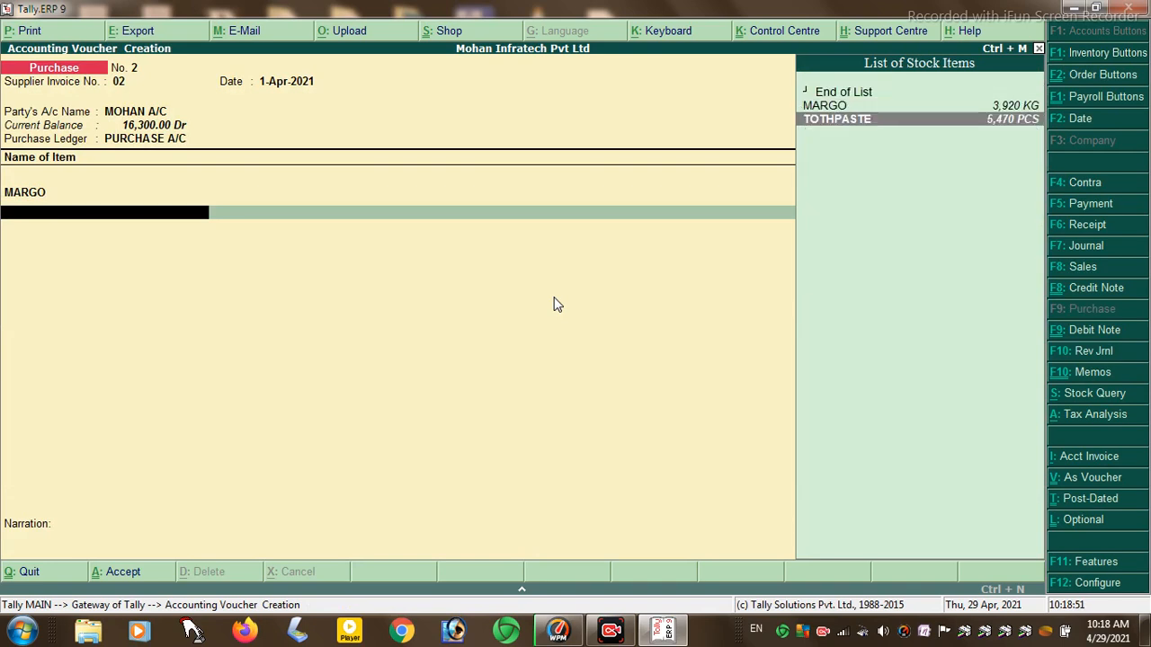
key(Return)
key(Return)
text(1)
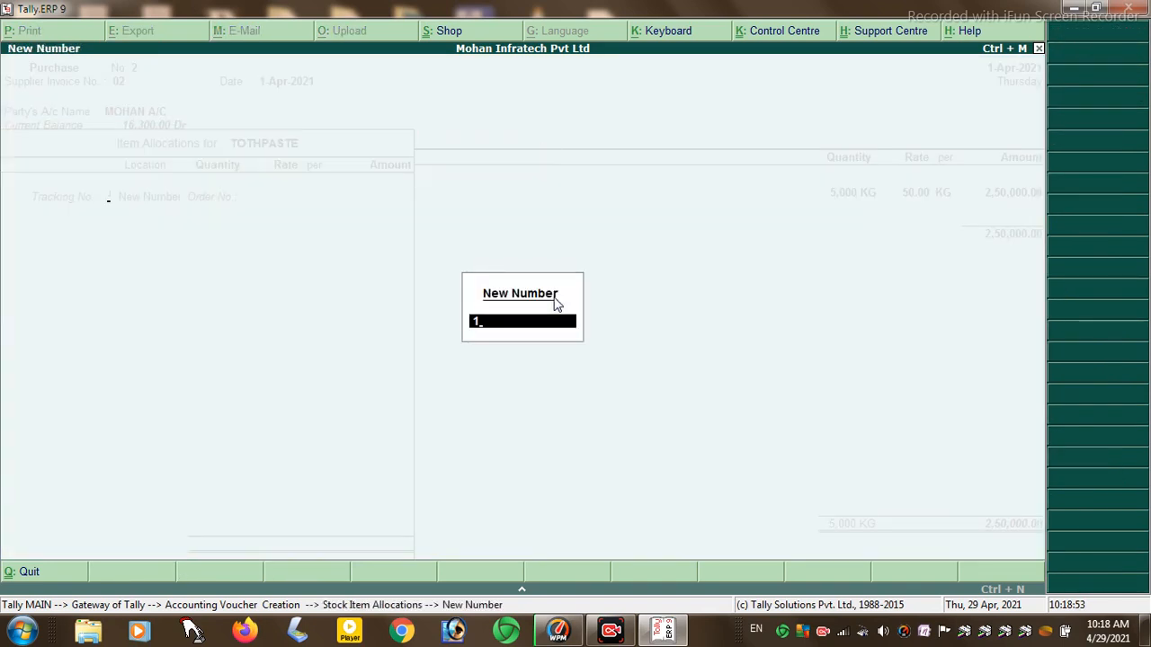
key(Return)
text(p)
key(Return)
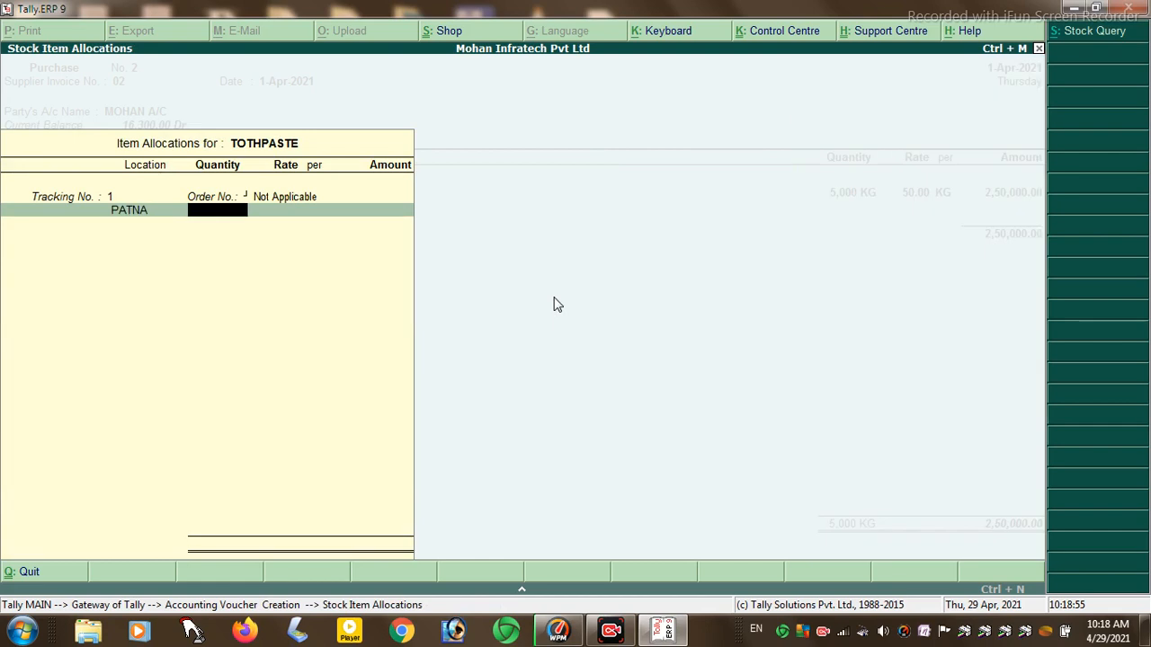
text(5000)
key(Return)
key(Return)
key(Return)
key(Return)
key(Return)
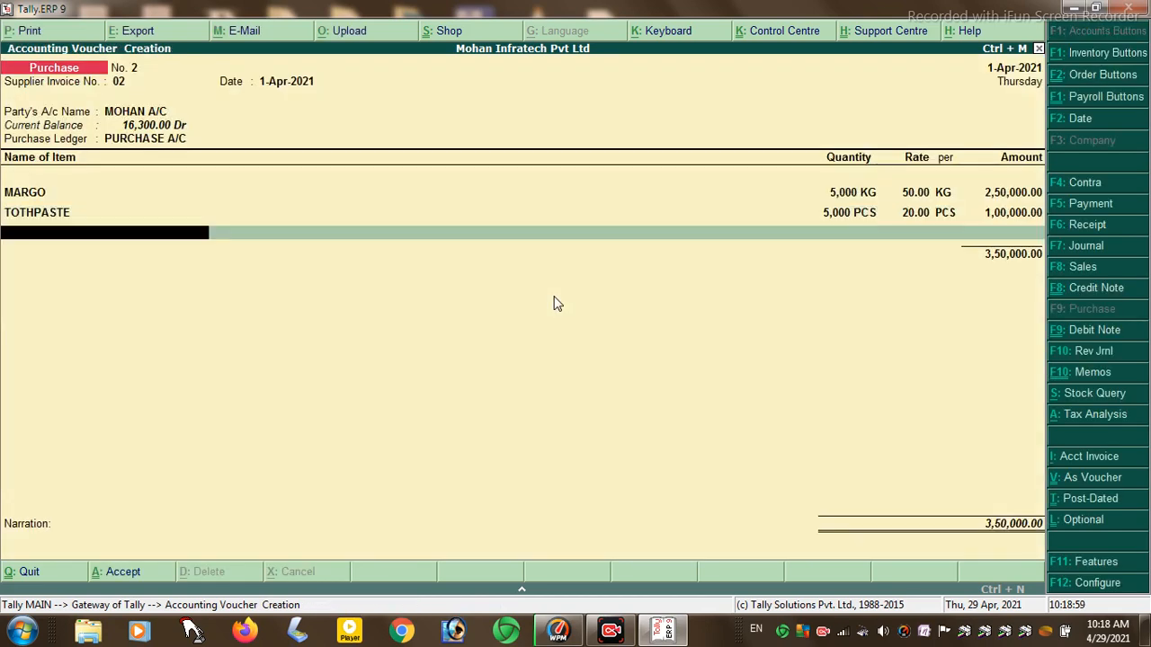
key(Return)
key(space)
key(Up)
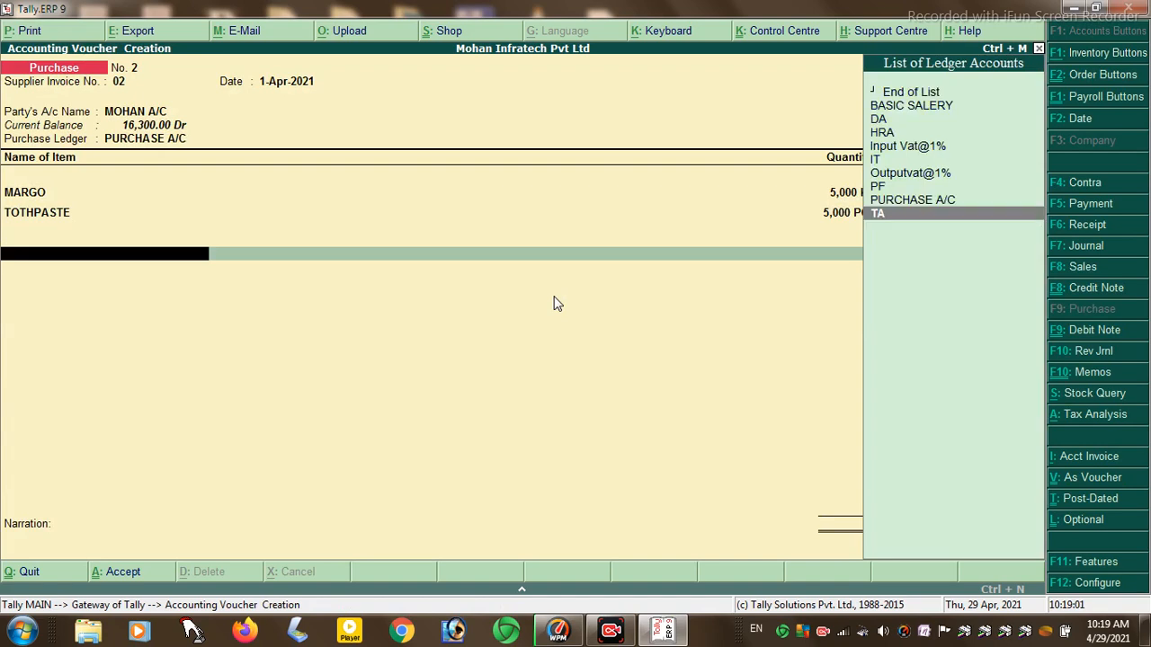
key(Up)
key(Up)
key(Up)
key(Up)
key(Up)
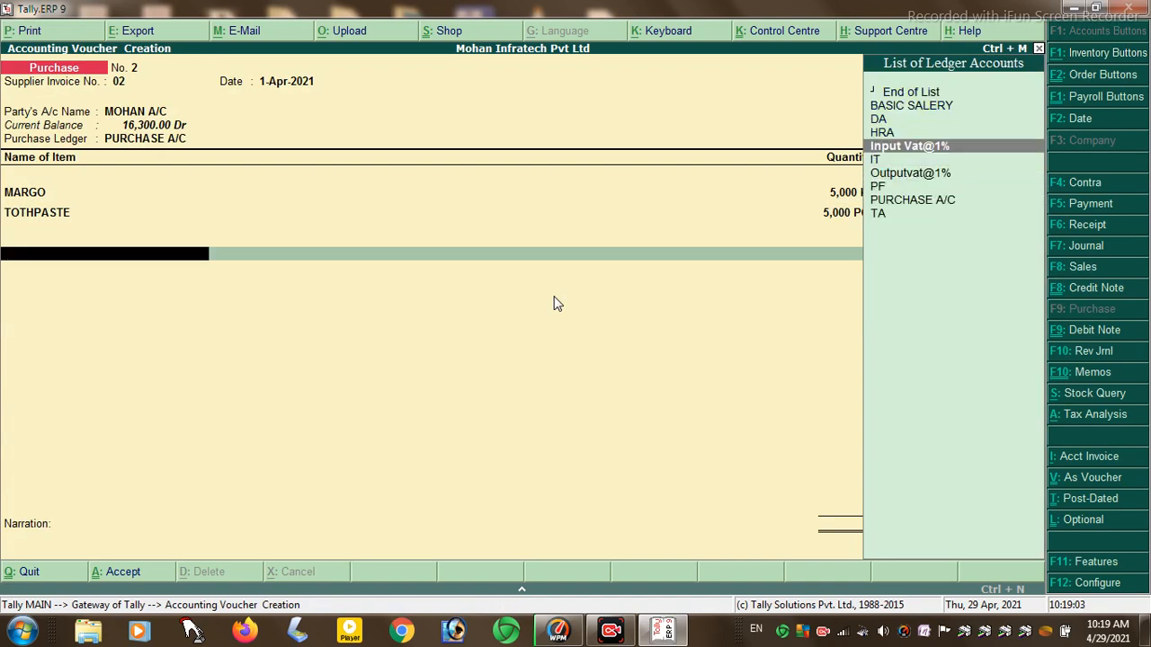
key(Return)
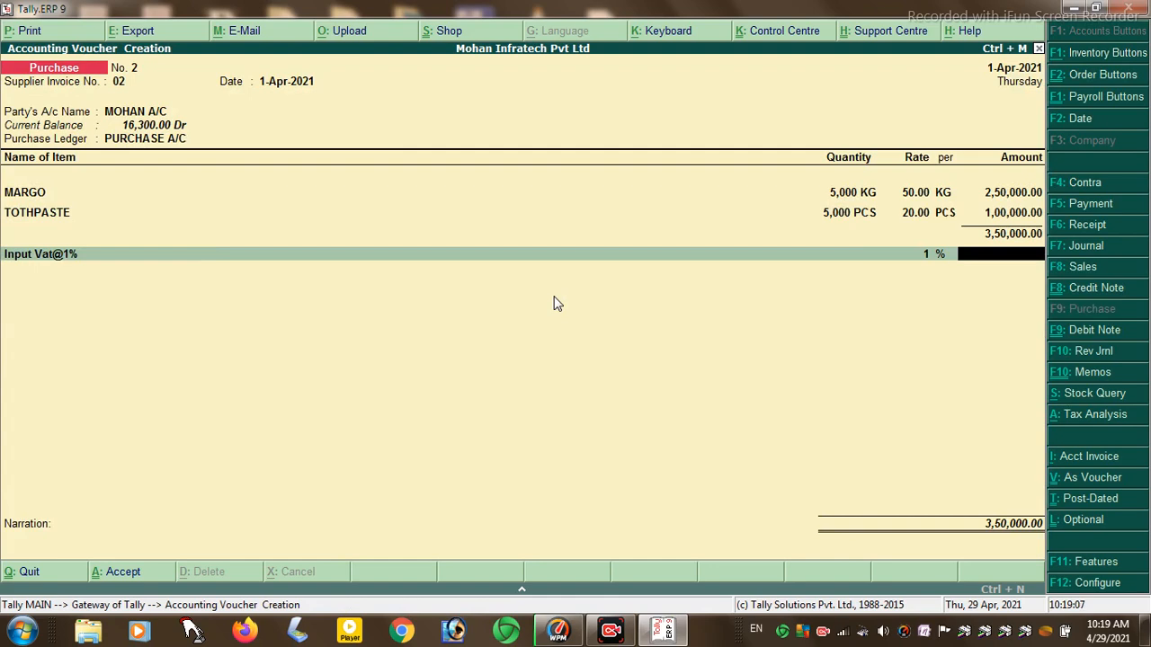
key(BackSpace)
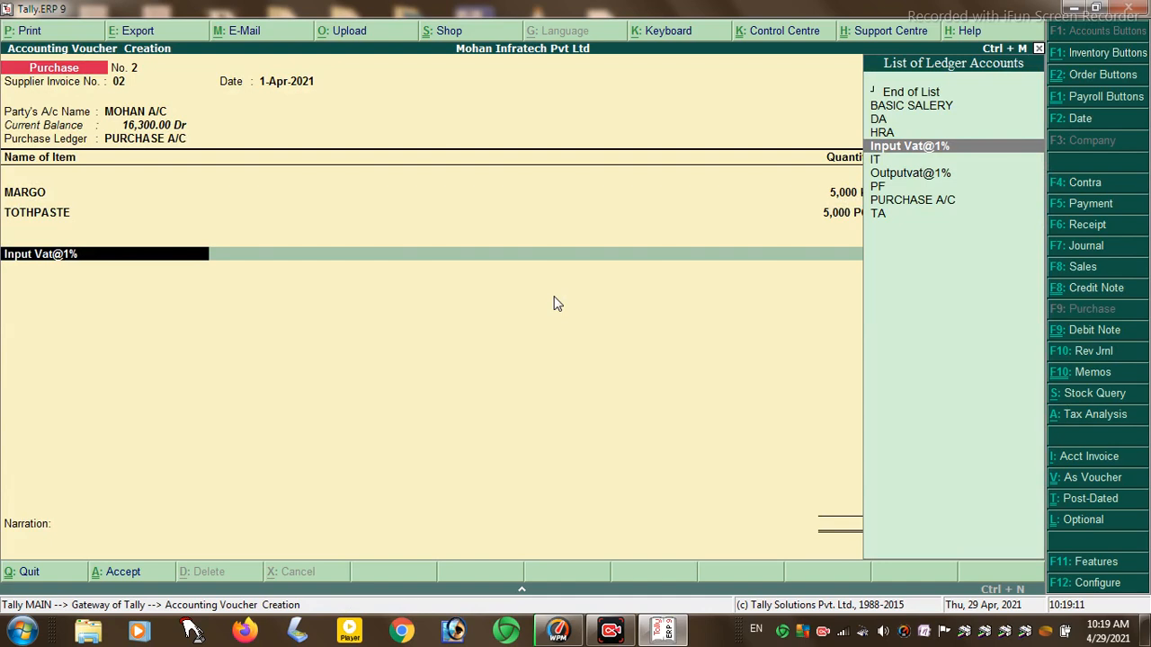
key(alt+c)
key(Escape)
key(Escape)
key(Escape)
key(Escape)
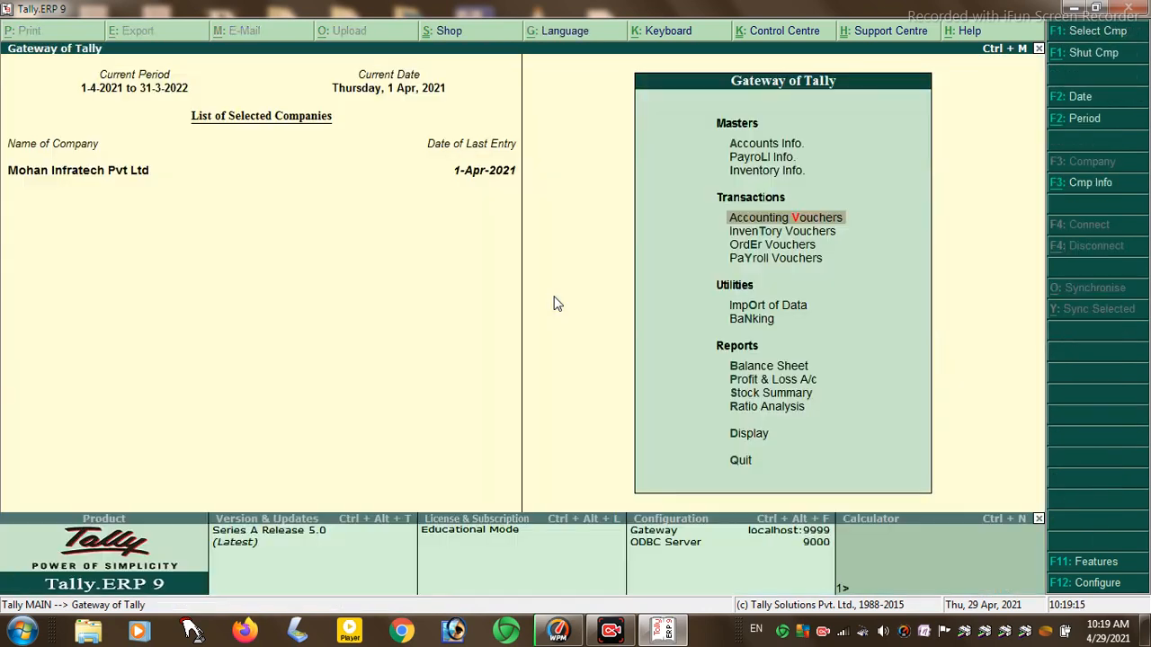
- Open the Input Vat@1% ledger for alteration from the accounts masters
key(Up)
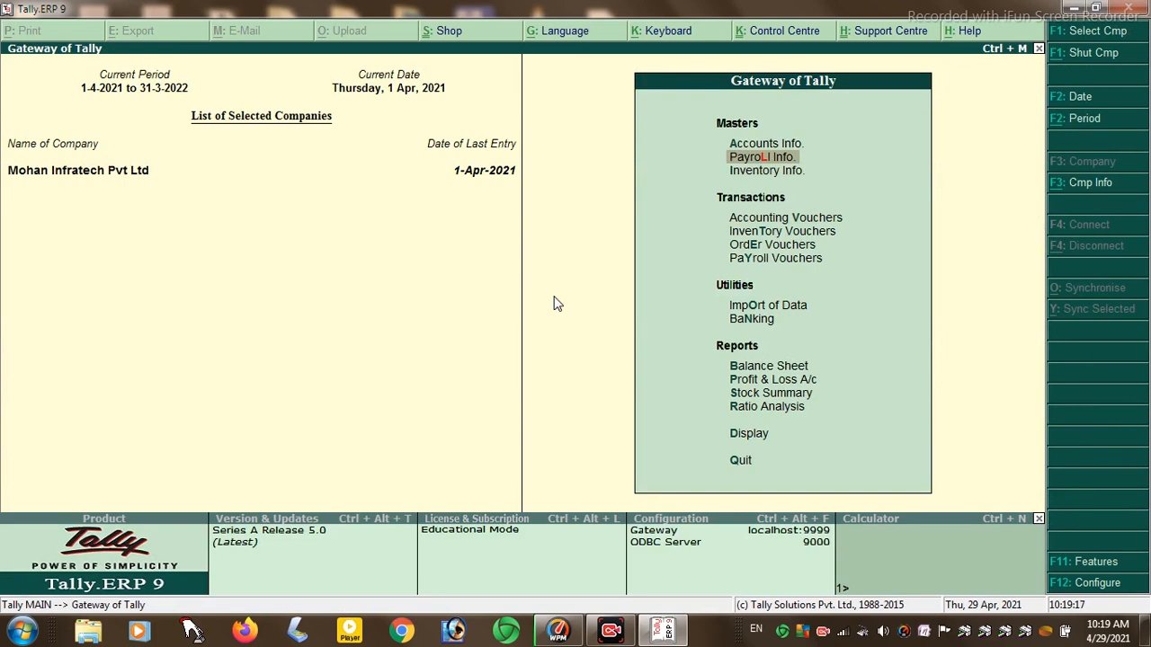
key(Up)
key(Return)
key(Down)
key(Return)
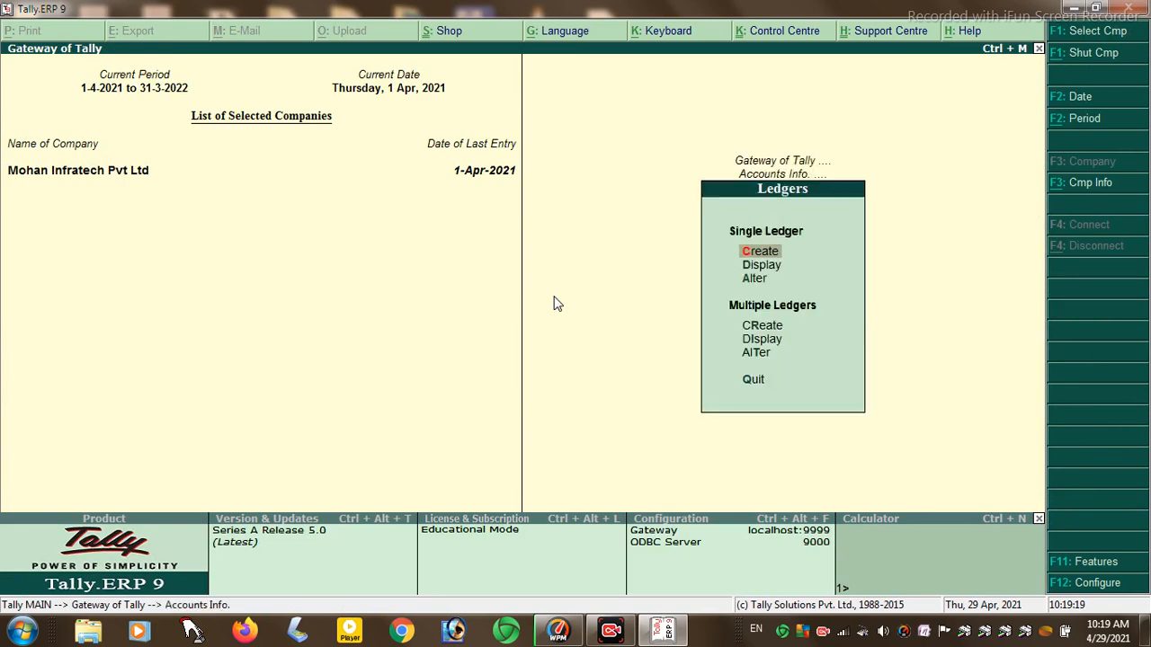
key(Down)
key(Down)
key(Return)
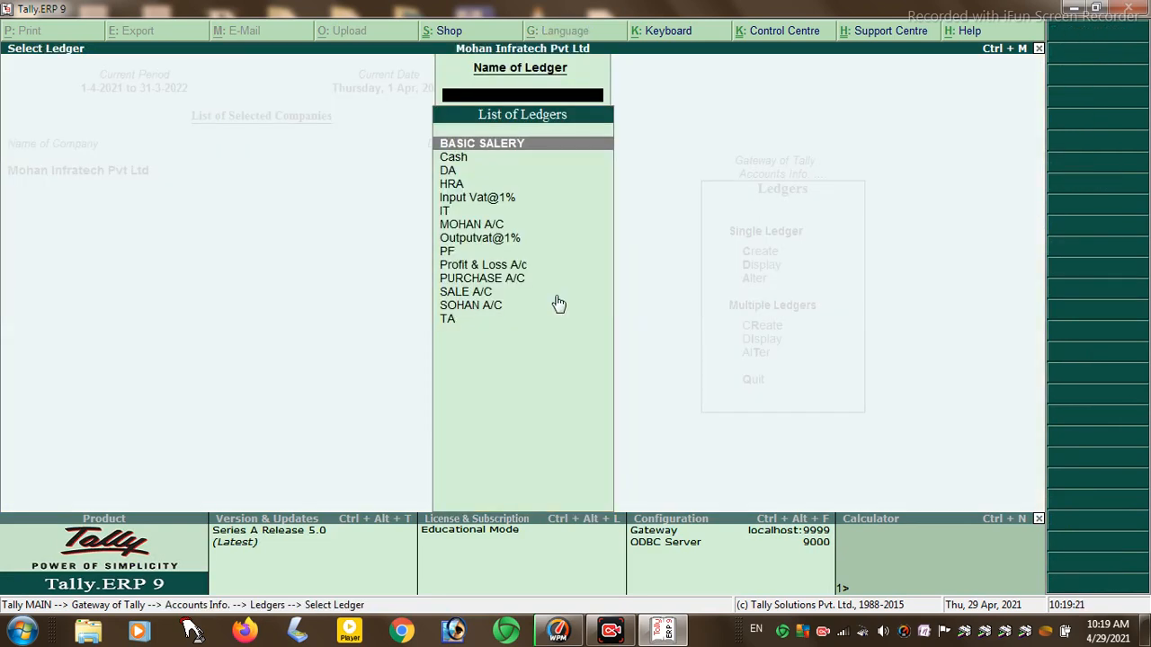
key(Down)
key(Down)
key(Down)
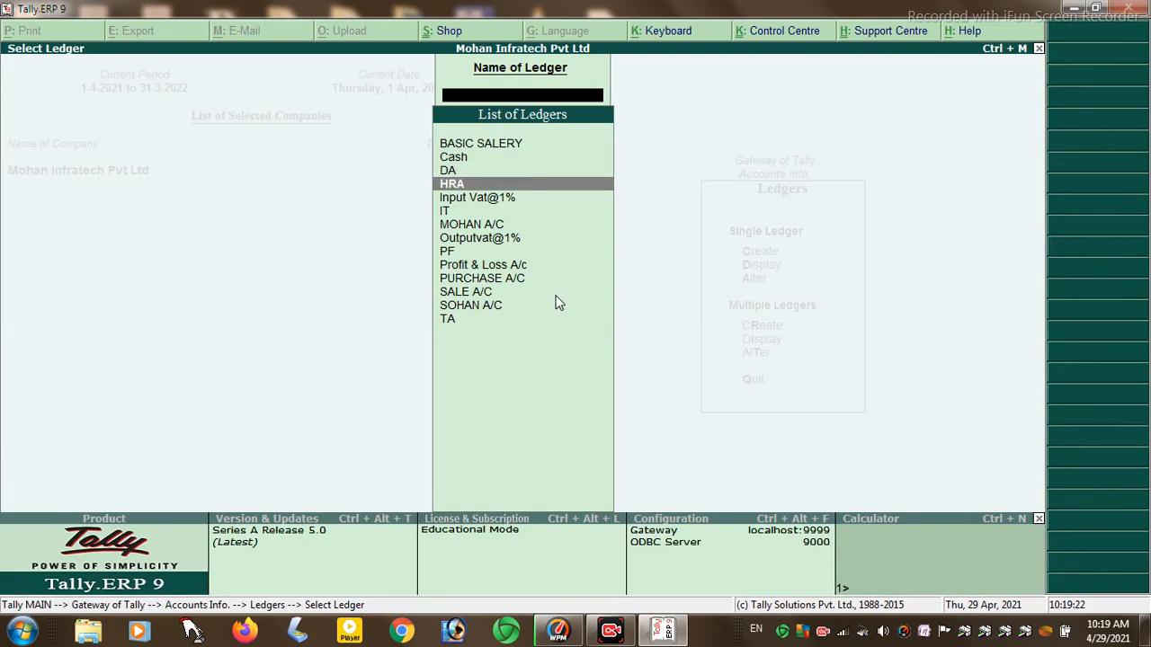
key(Down)
key(Return)
- Set duty type Others at 1%, Tax Based on Item Rate, VAT assessable, and save
key(Return)
key(Return)
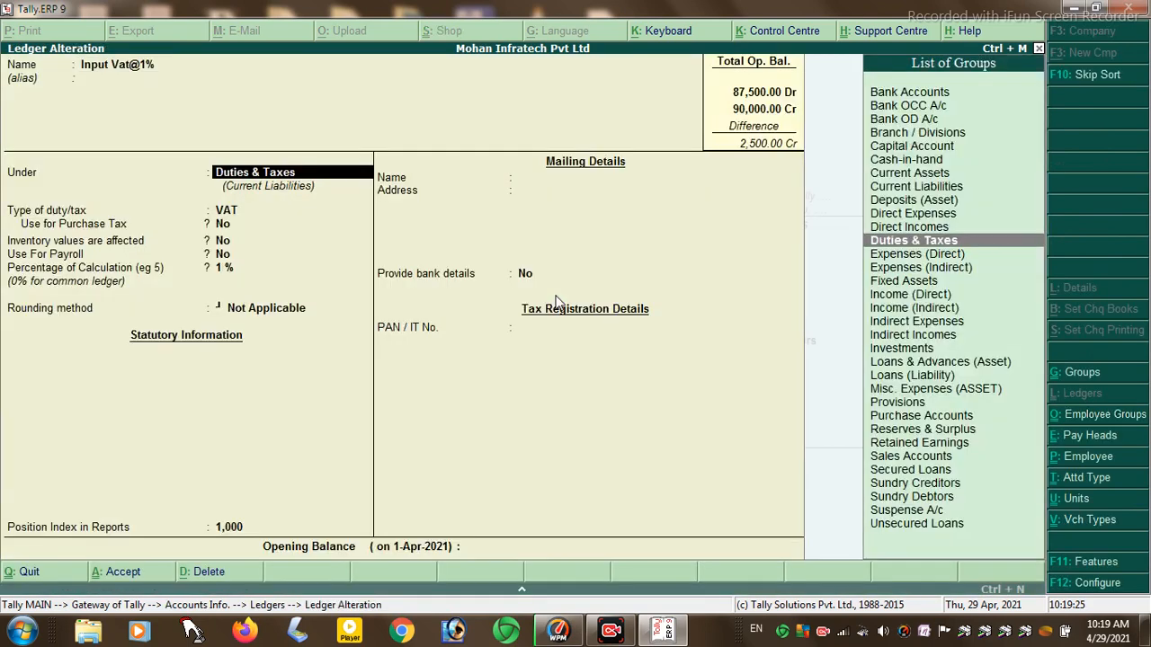
key(Return)
key(Up)
key(Down)
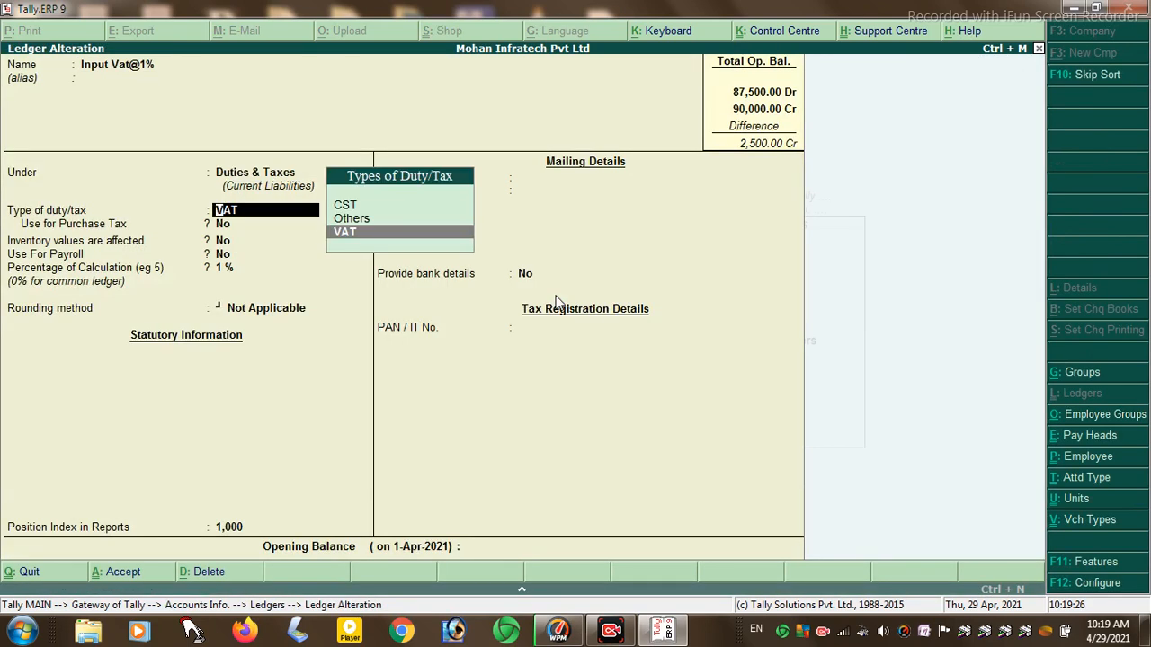
key(Up)
key(Return)
key(Return)
text(1)
key(Return)
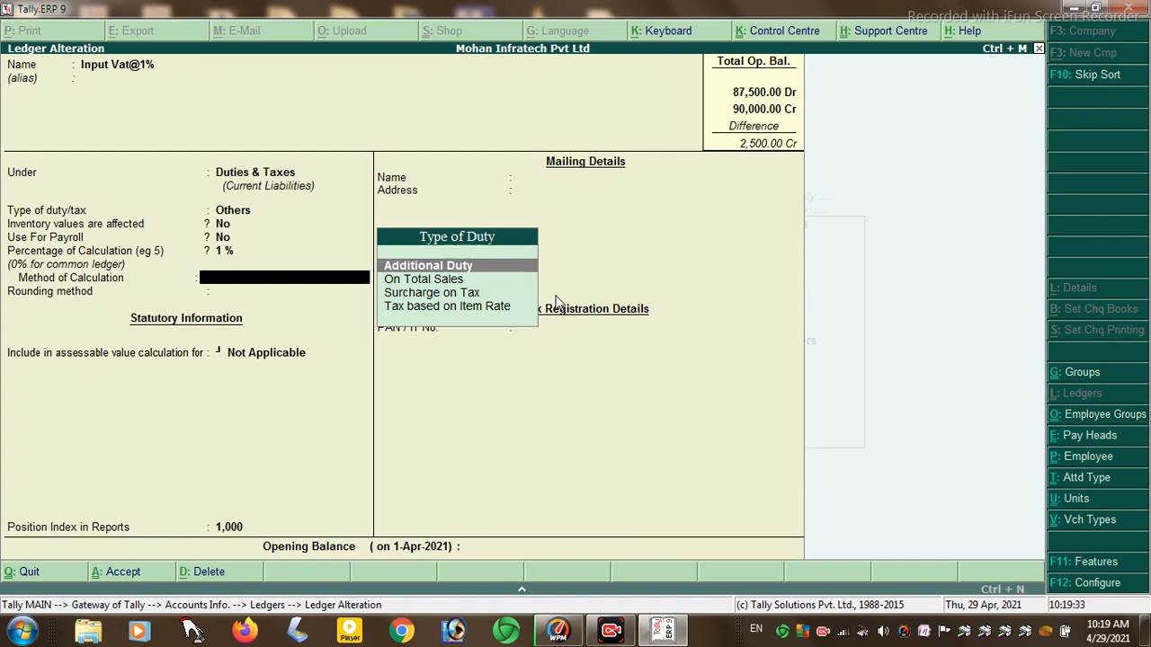
key(Down)
key(Down)
key(Down)
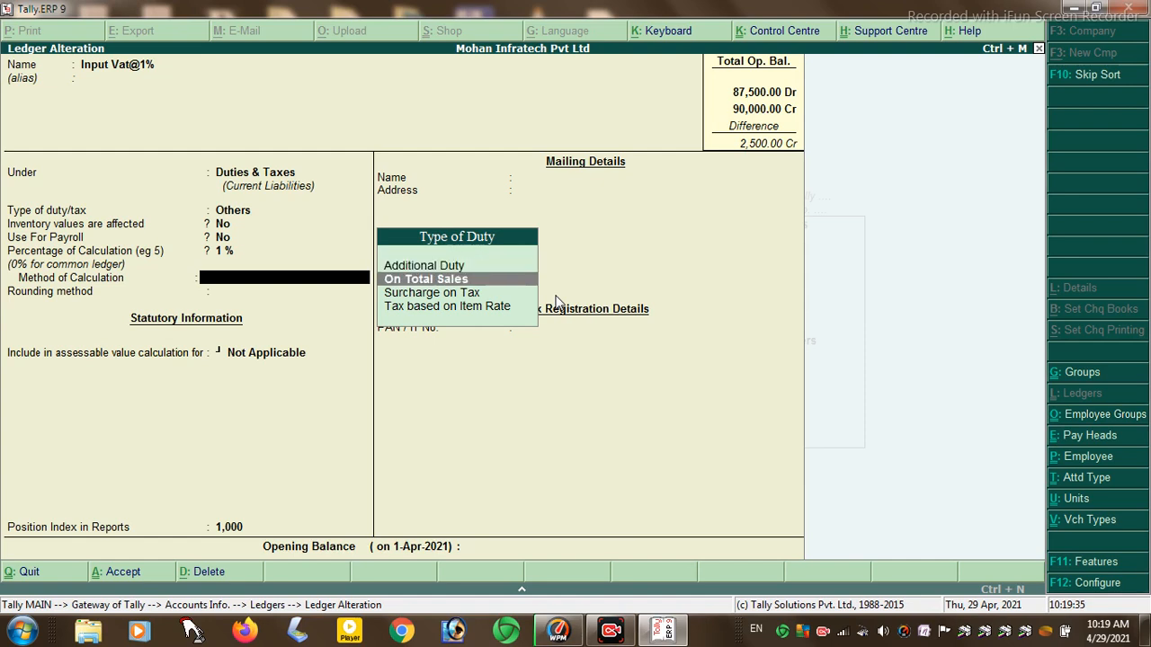
key(Return)
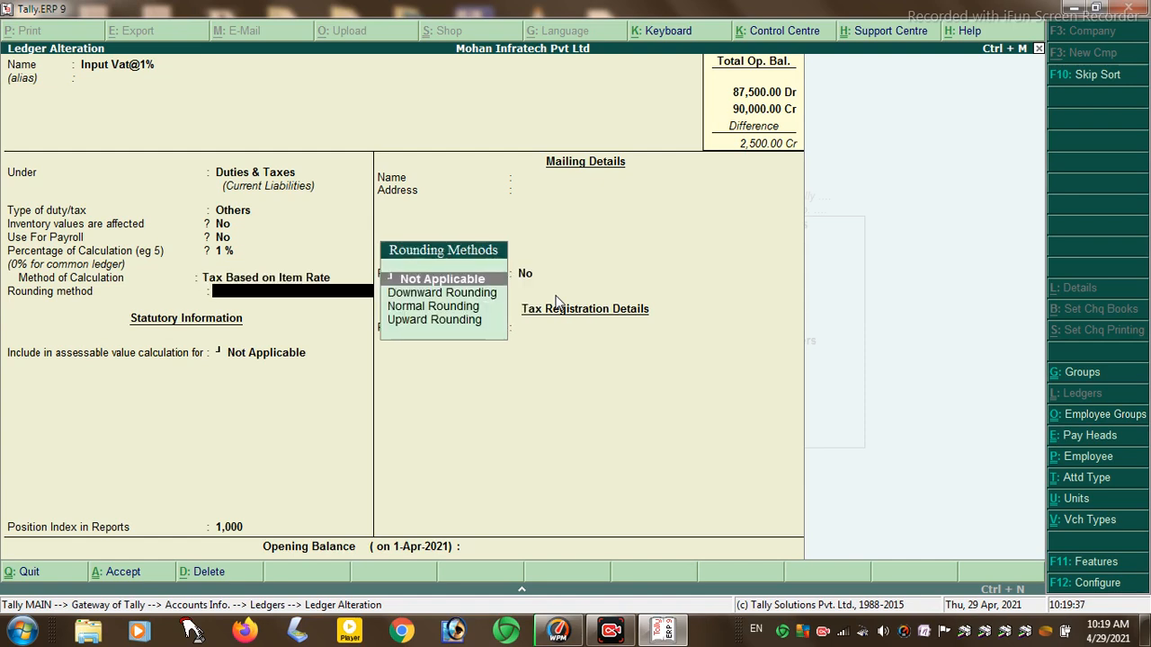
key(Return)
key(Down)
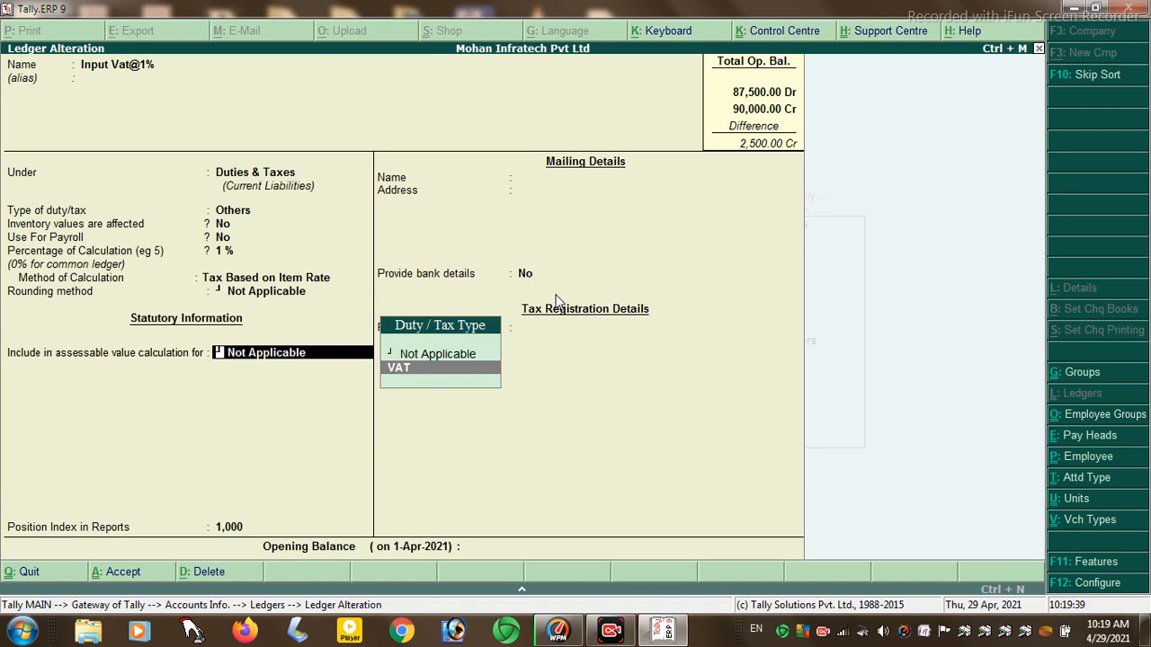
key(Return)
key(Return)
key(Return)
key(Return)
key(Return)
key(Escape)
key(Escape)
key(Escape)
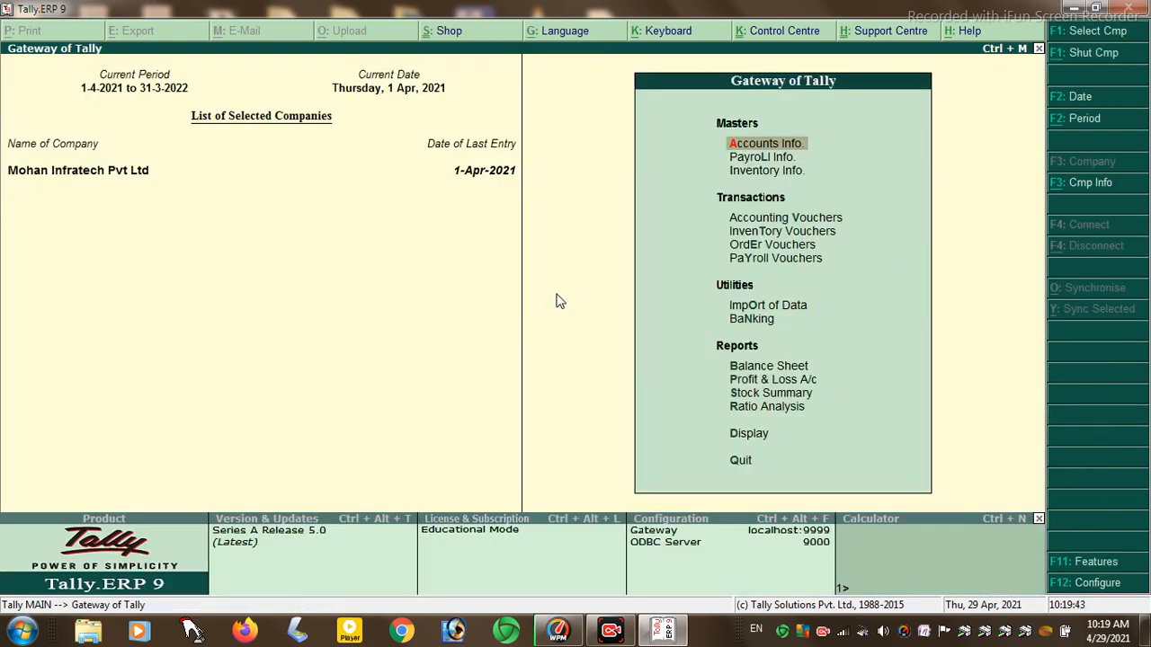
key(Down)
key(Down)
key(Down)
key(Return)
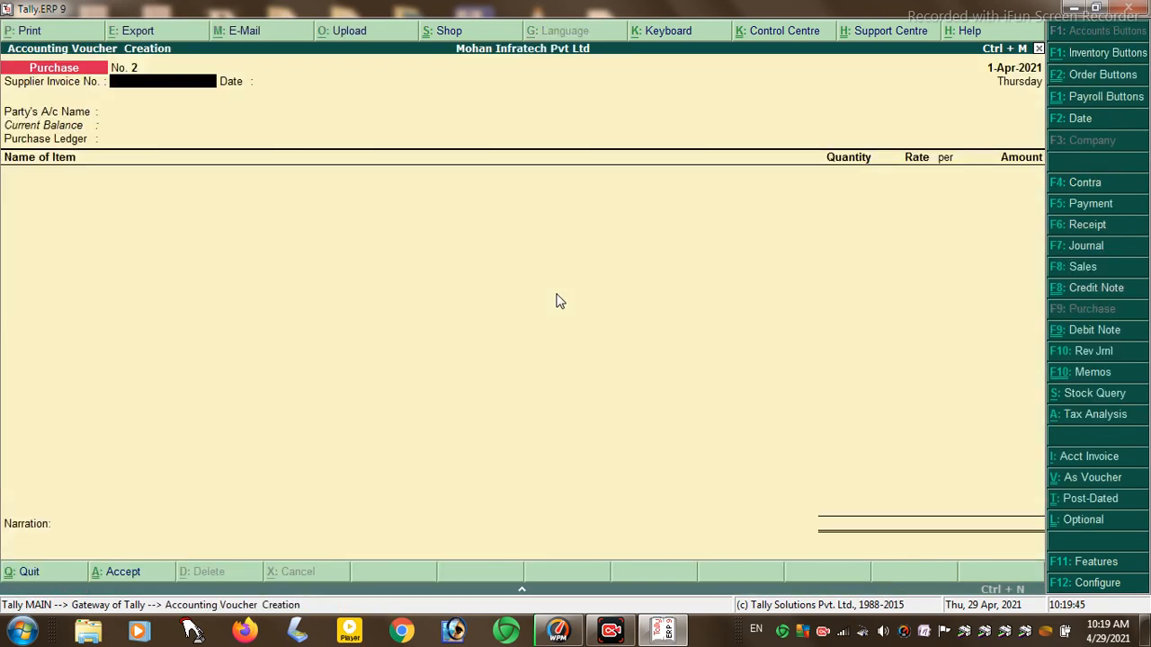
text(03)
key(Return)
key(Return)
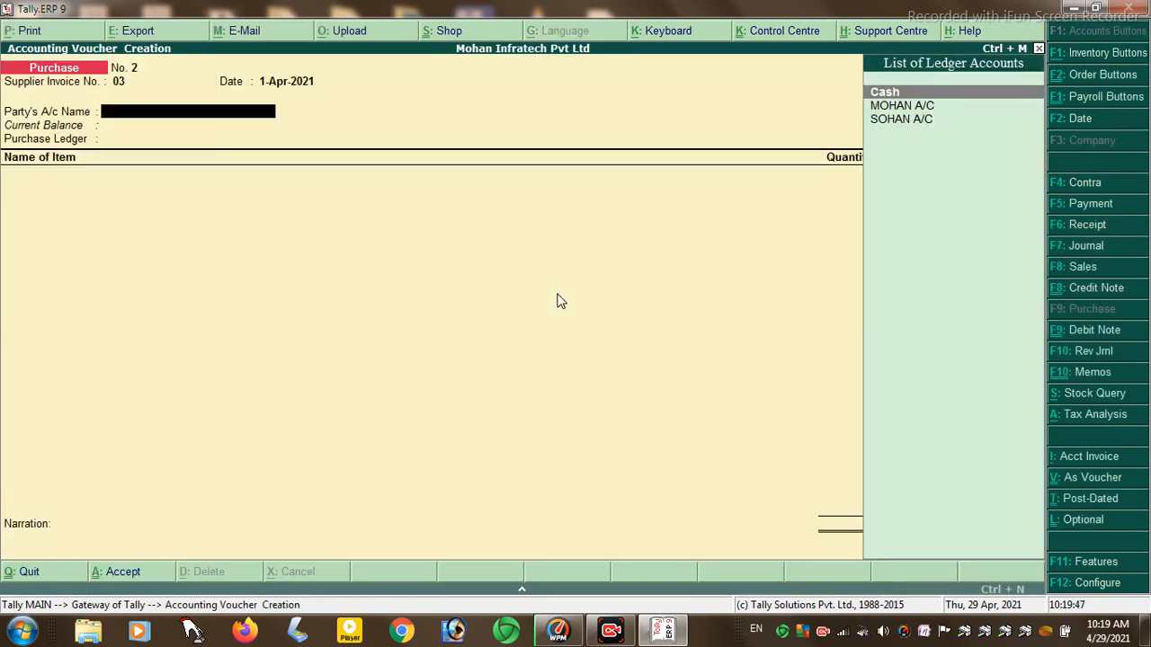
key(Down)
key(Return)
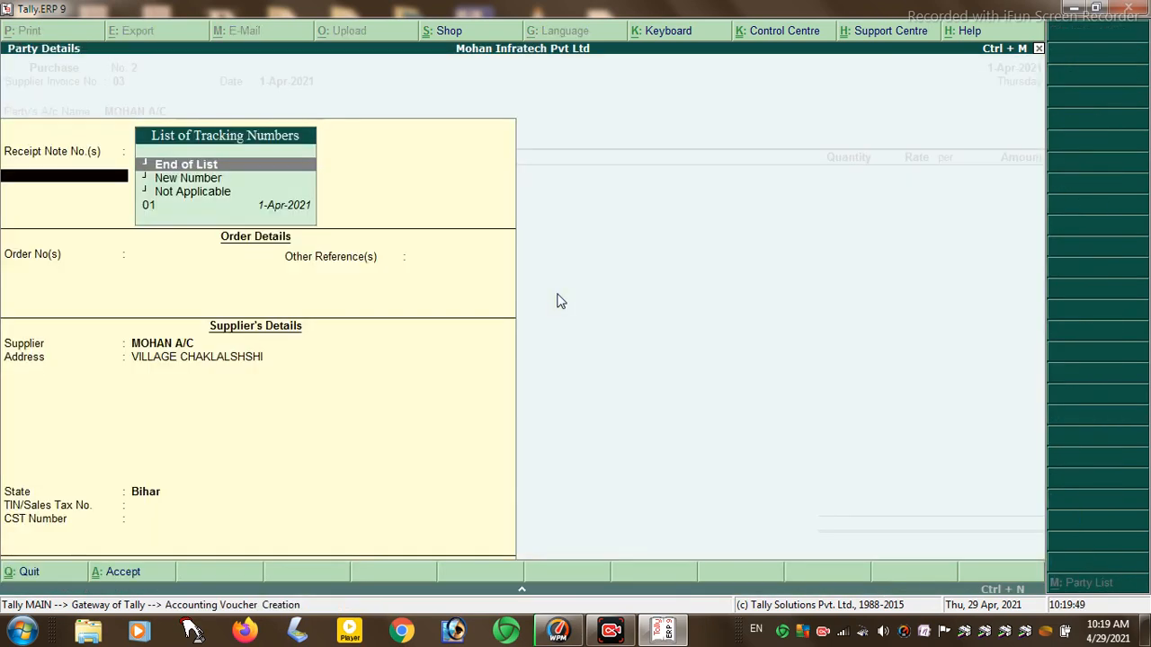
key(Return)
key(BackSpace)
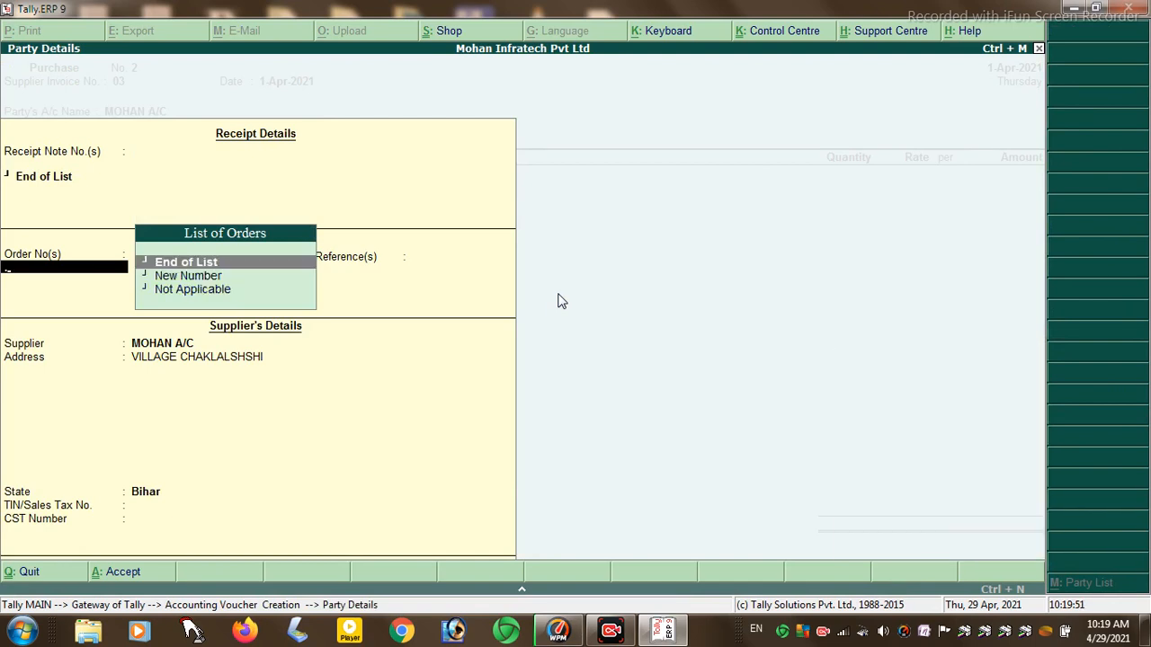
key(Return)
key(Return)
key(Return)
key(Return)
key(Return)
key(Return)
key(Return)
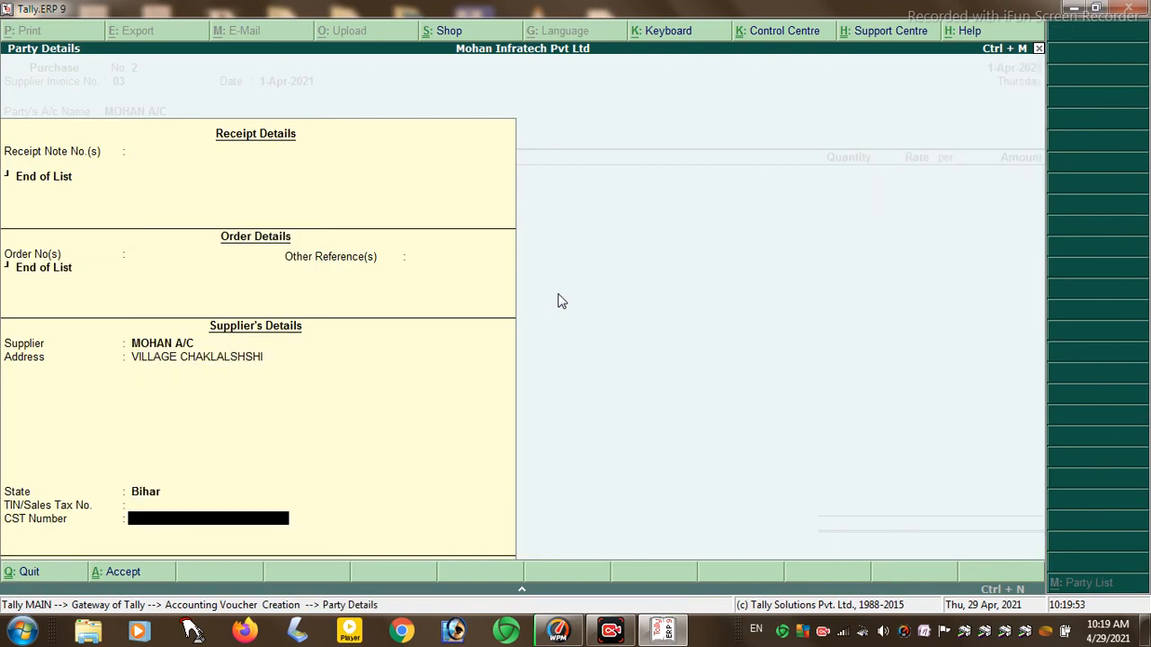
key(Return)
key(Return)
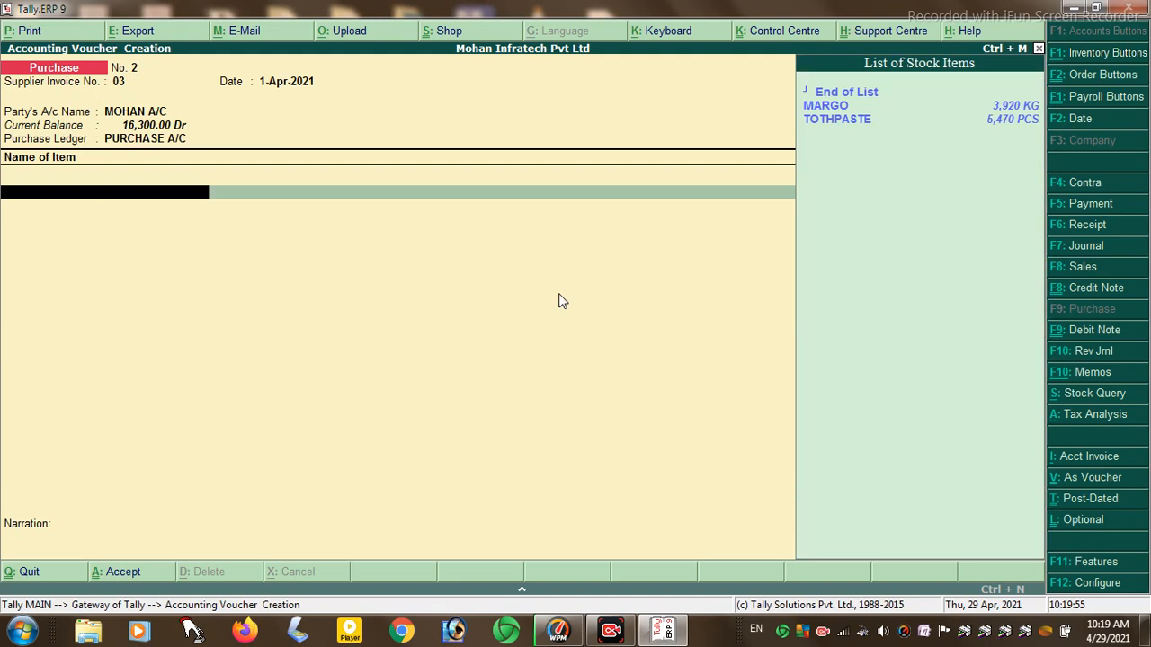
key(Down)
key(Return)
key(Return)
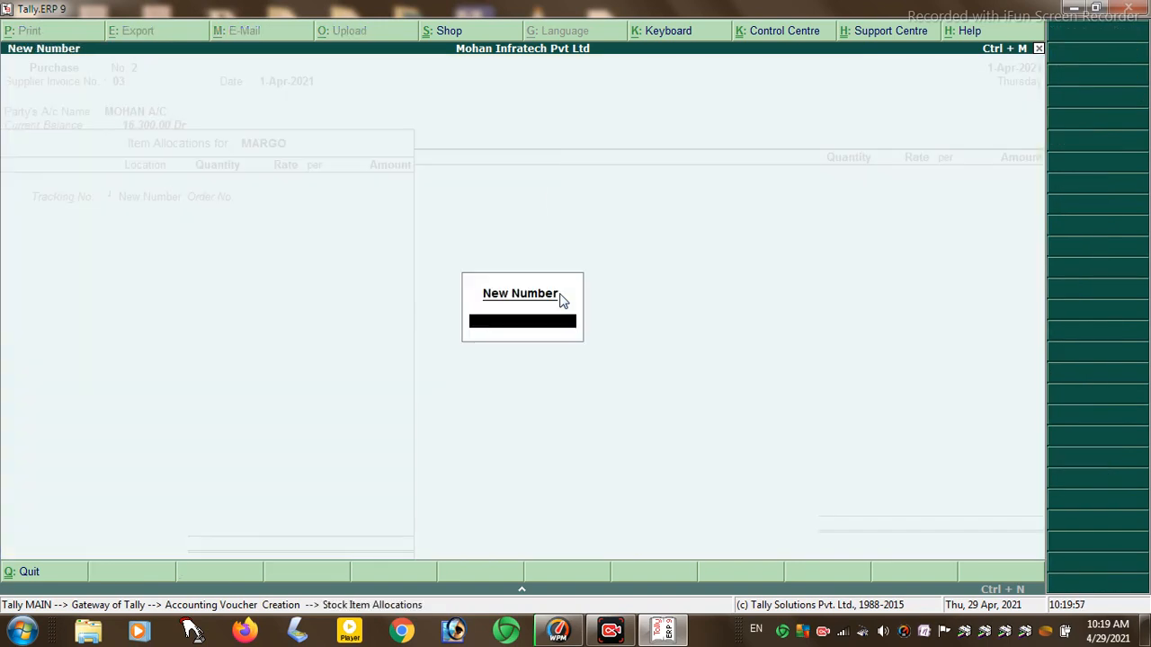
text(1)
key(Return)
key(Return)
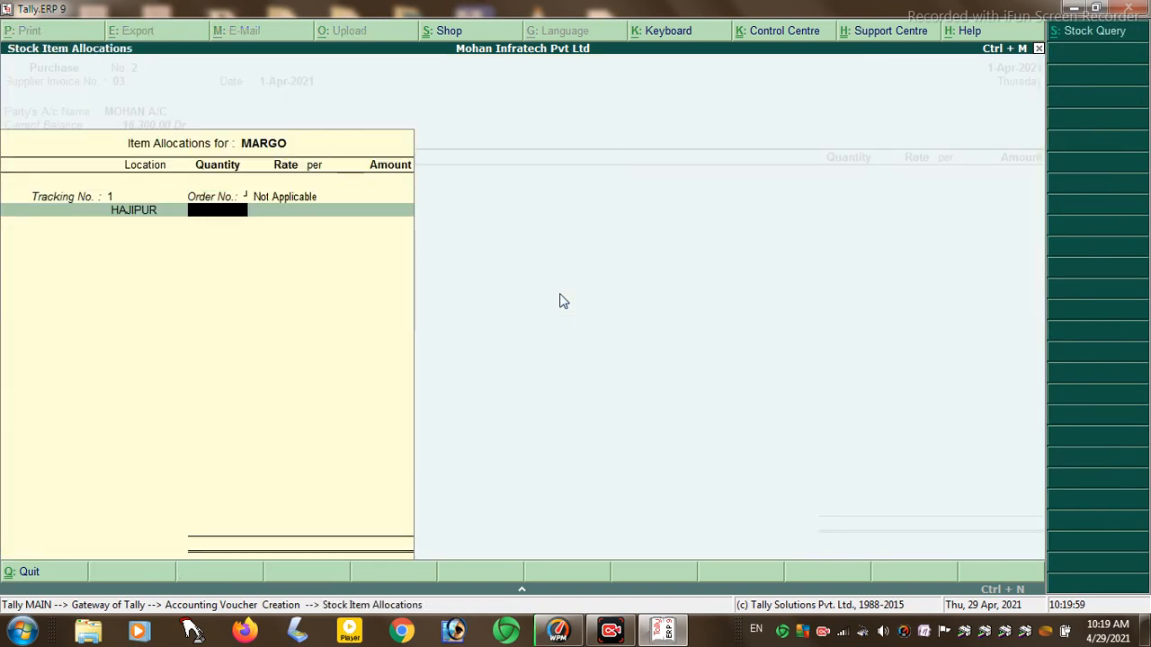
text(5000)
key(Return)
key(Return)
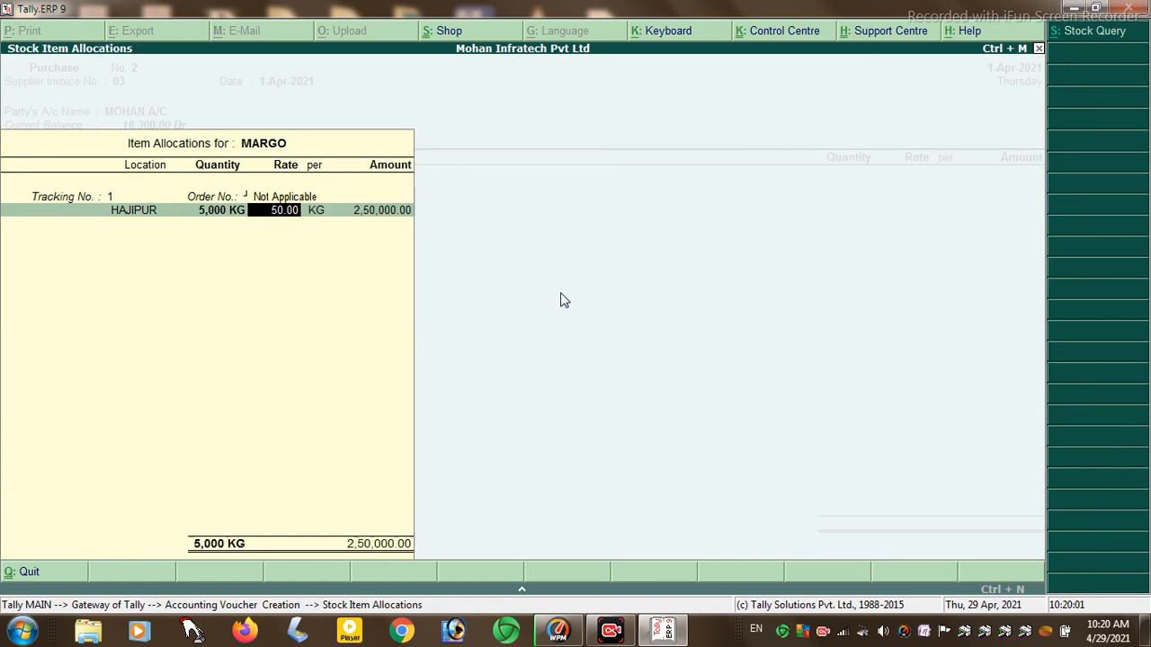
key(Return)
key(Return)
key(Return)
key(Return)
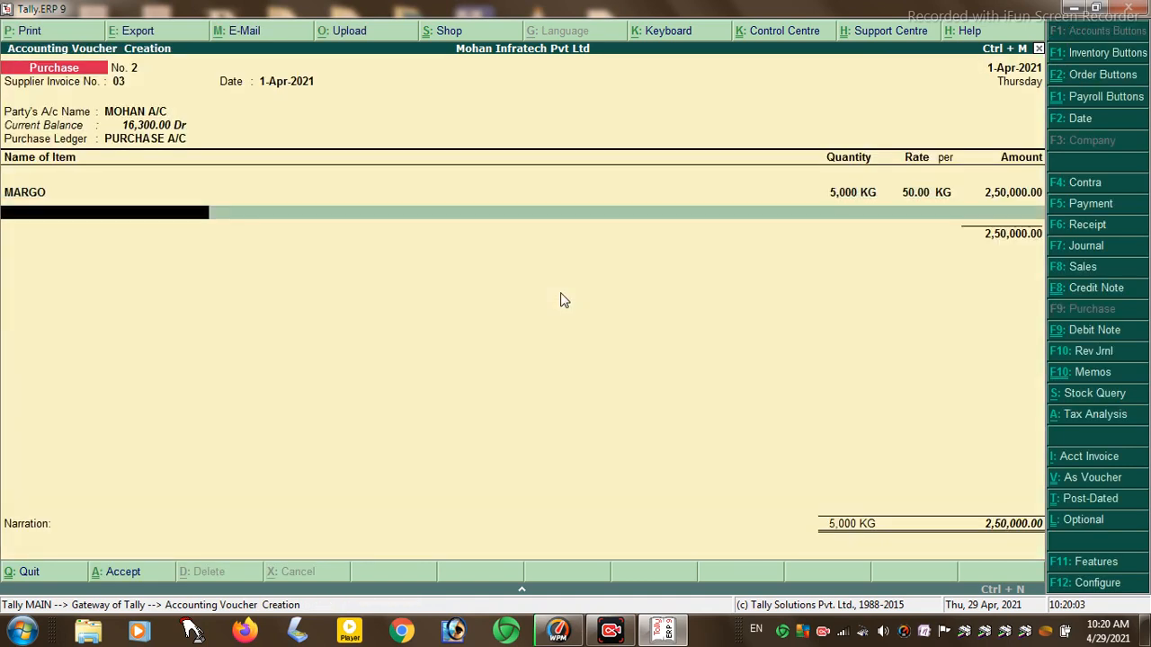
key(Return)
text(i)
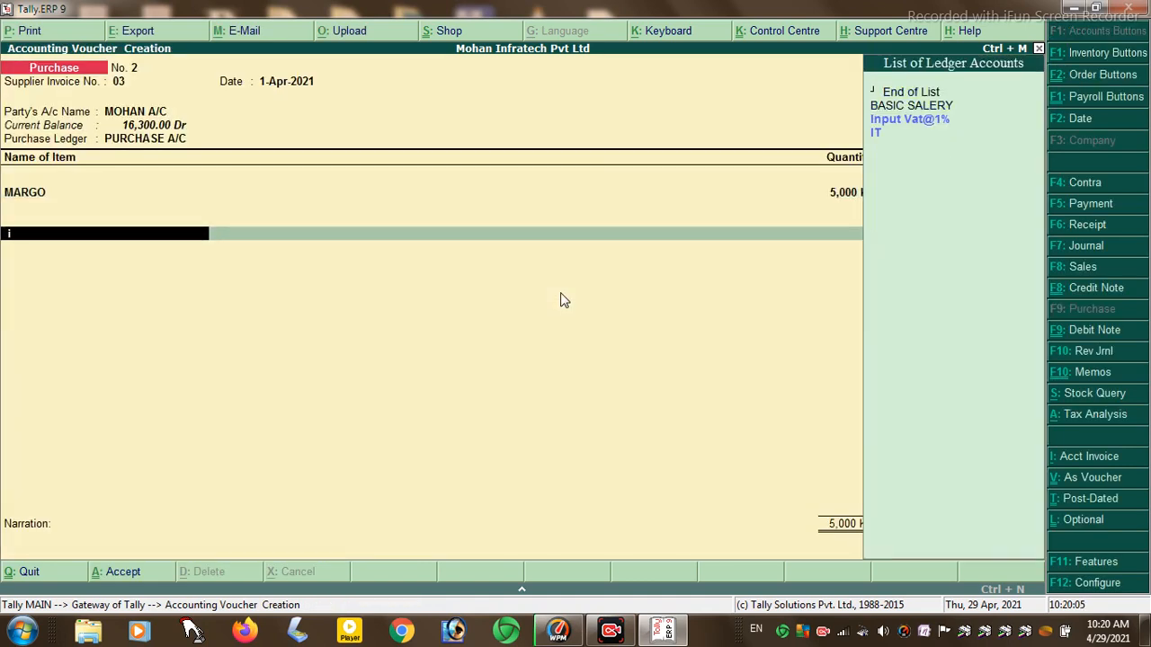
text(n)
key(Return)
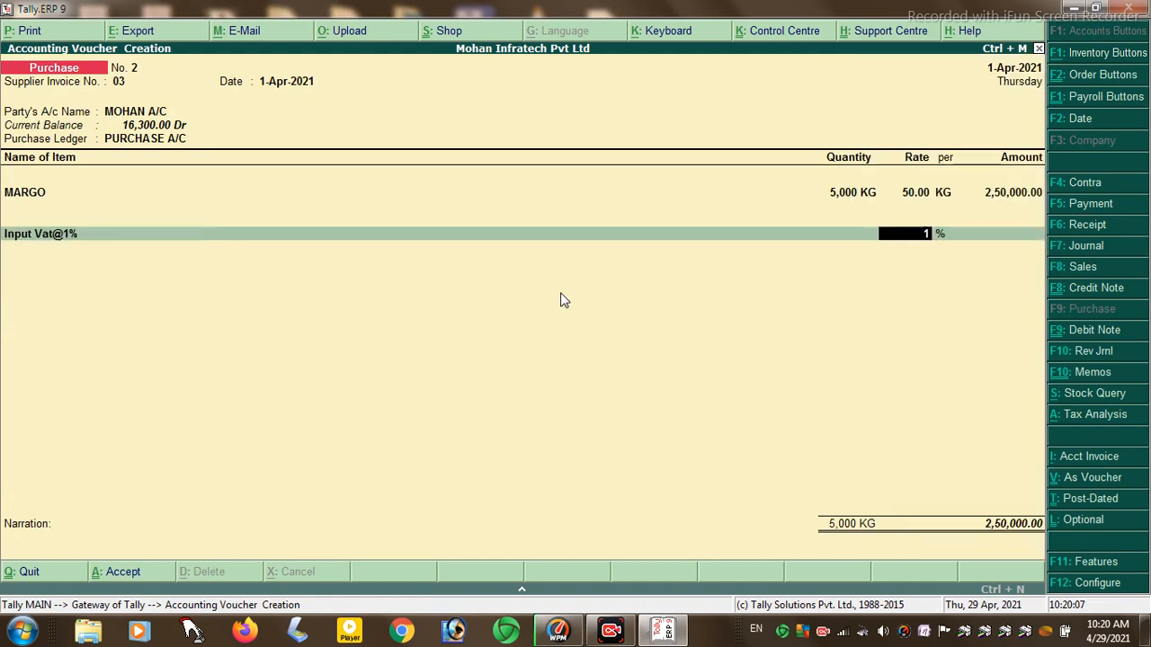
key(Return)
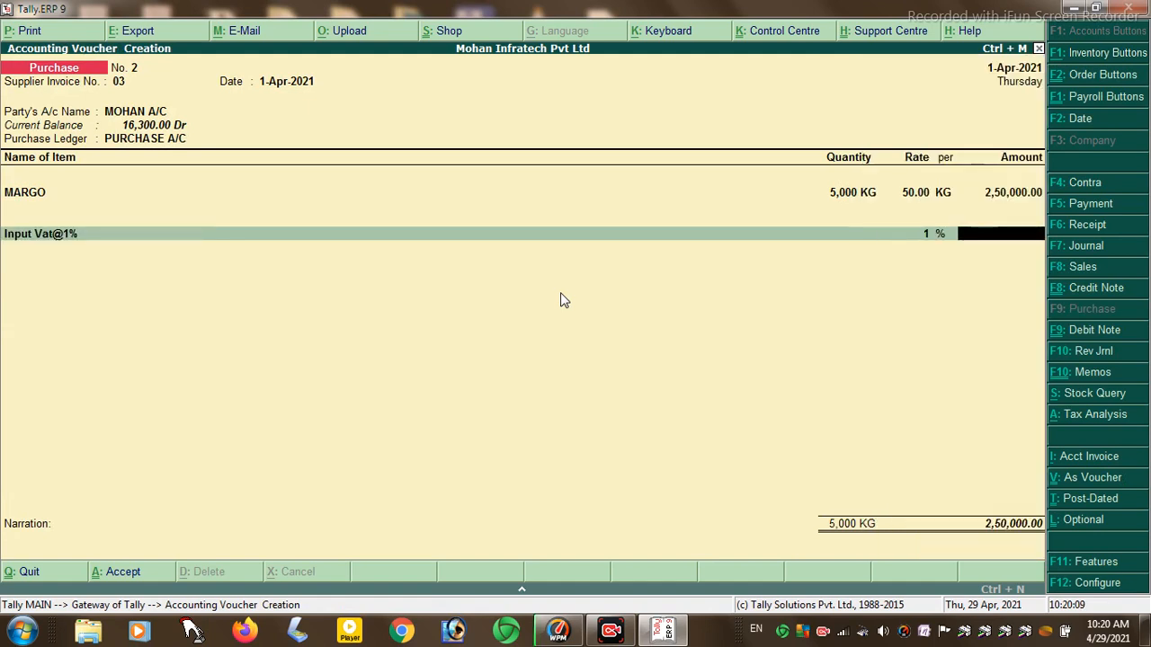
key(BackSpace)
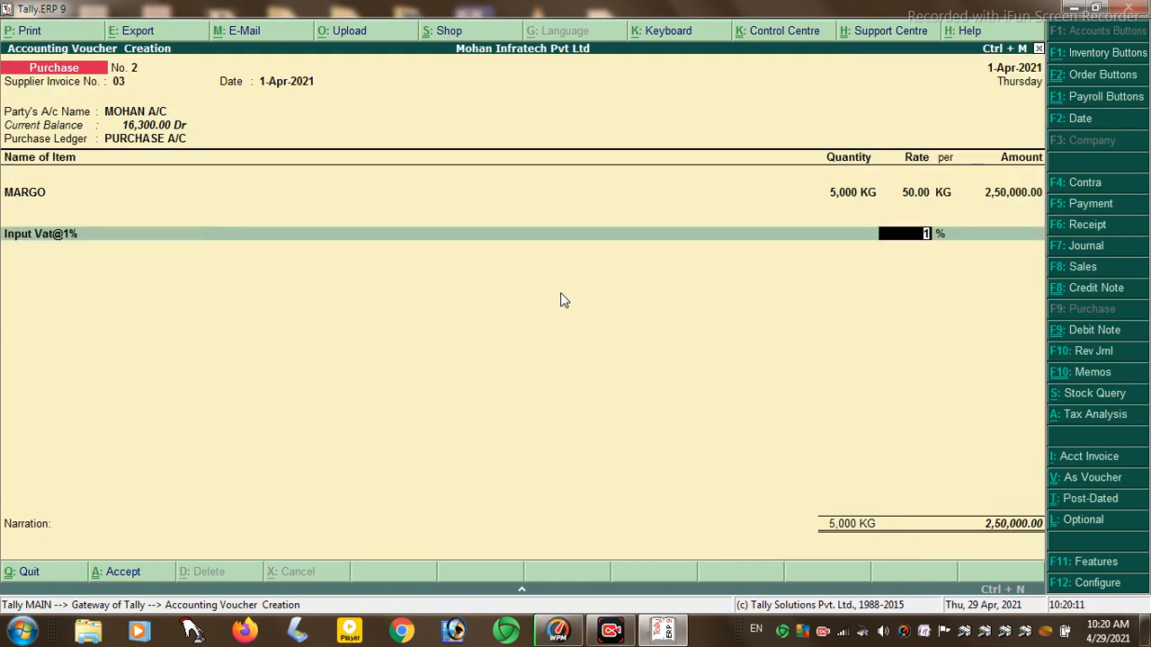
key(BackSpace)
key(Escape)
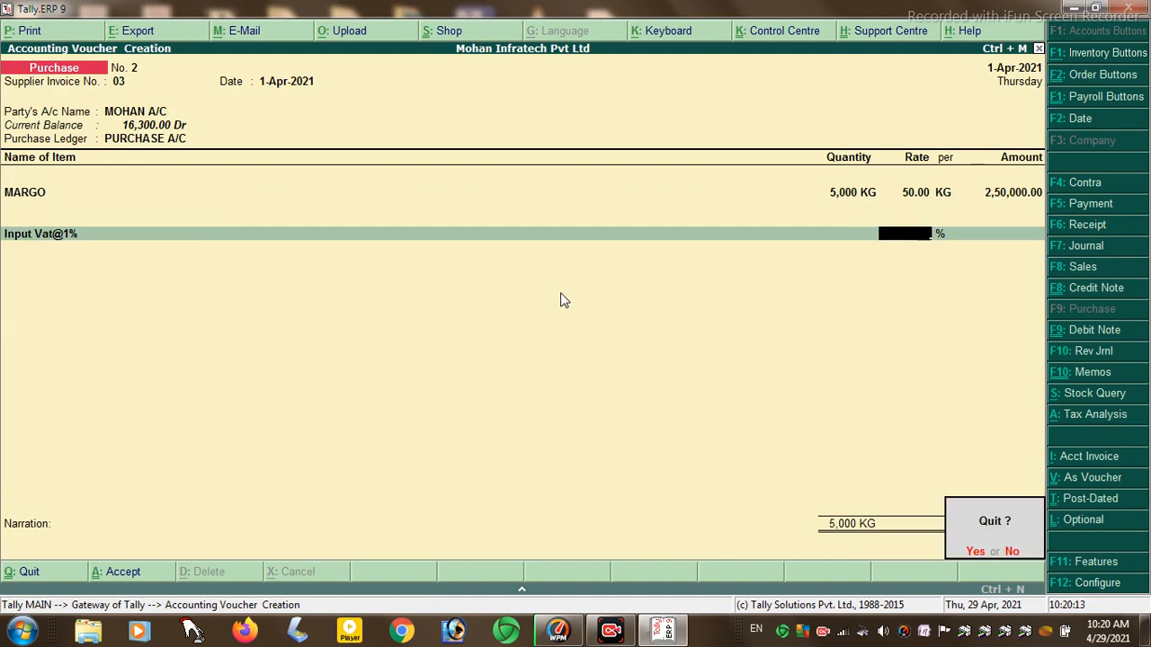
key(y)
- Open the PURCHASE A/C ledger for alteration from the accounts masters
key(Up)
key(Up)
key(Up)
key(Up)
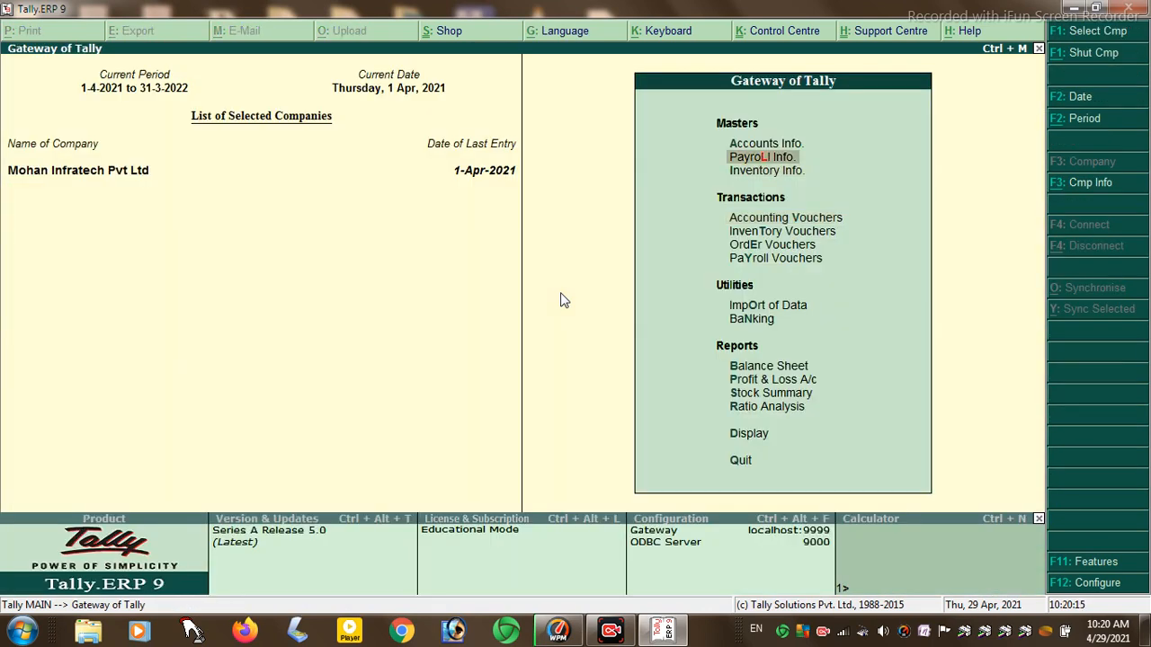
key(Down)
key(Return)
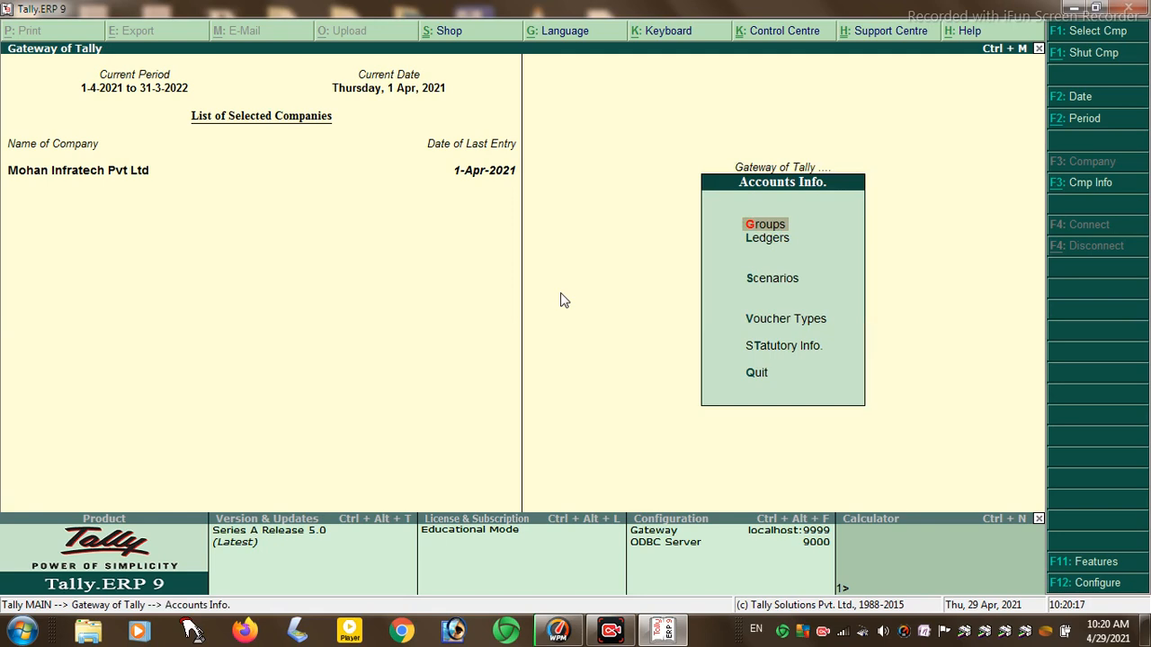
key(Down)
key(Return)
key(Down)
key(Down)
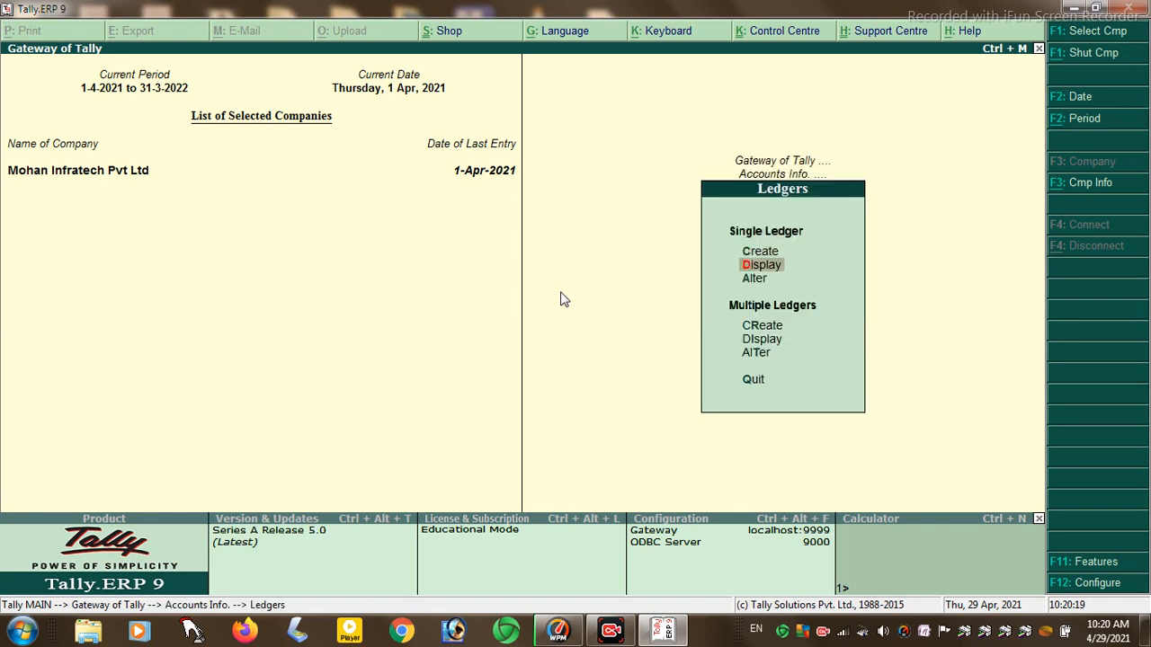
key(Return)
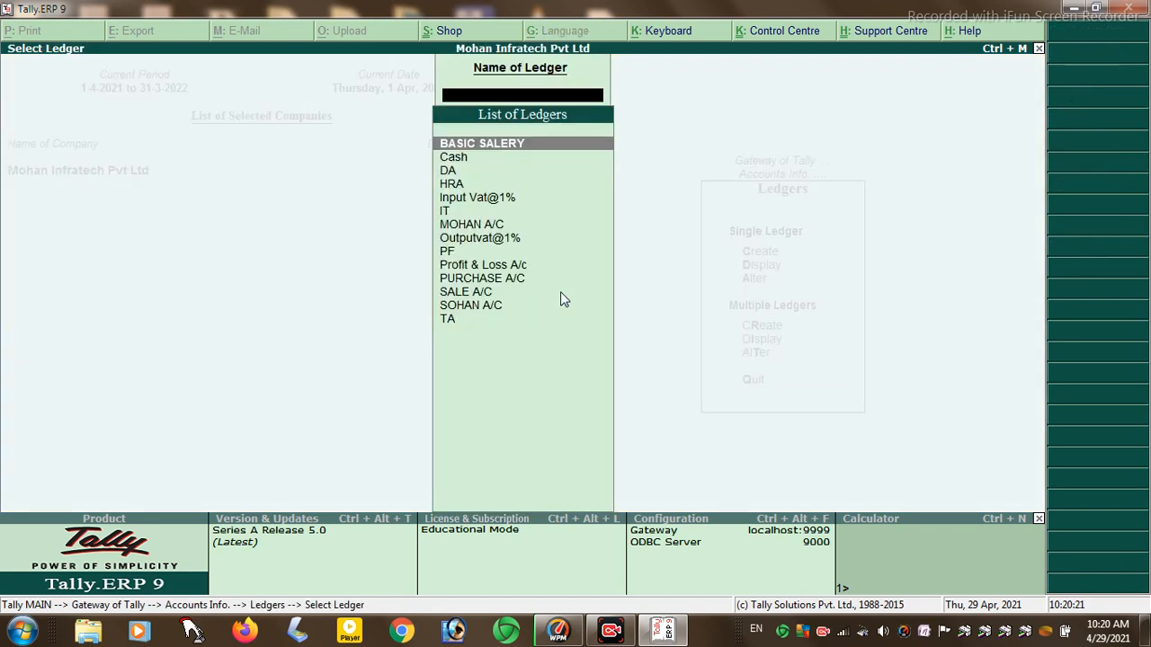
text(P)
key(Down)
key(Return)
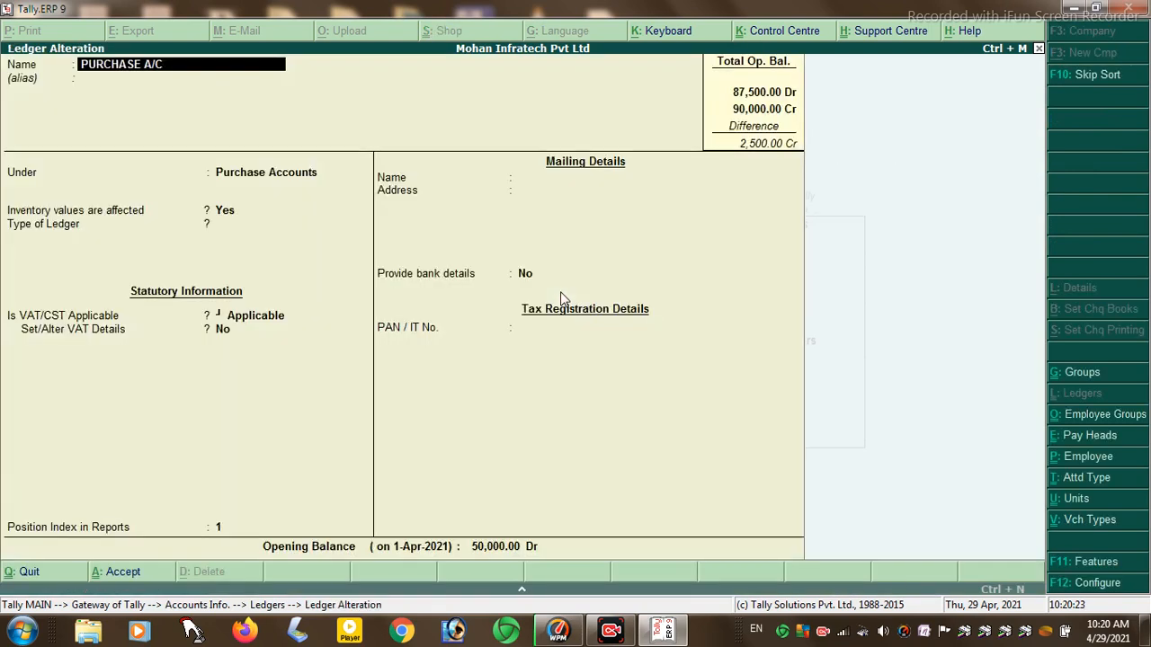
- Enable VAT details with Purchase Taxable nature at 1%, save, and return to Gateway
key(Return)
key(Return)
key(Return)
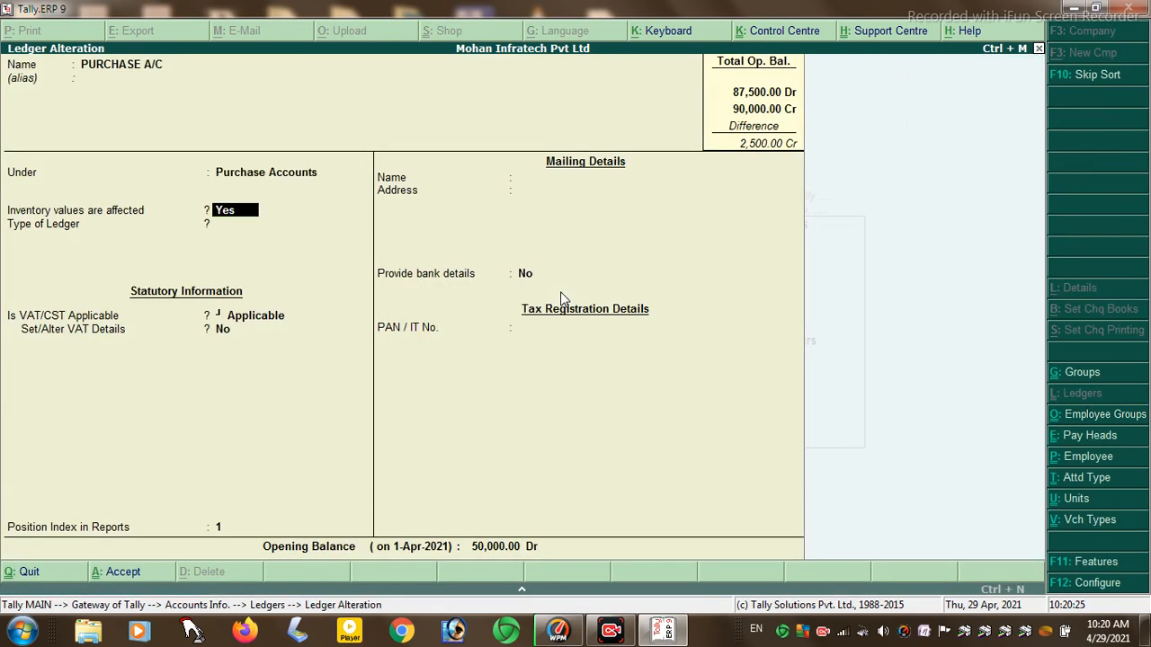
key(Return)
key(Return)
key(Return)
key(y)
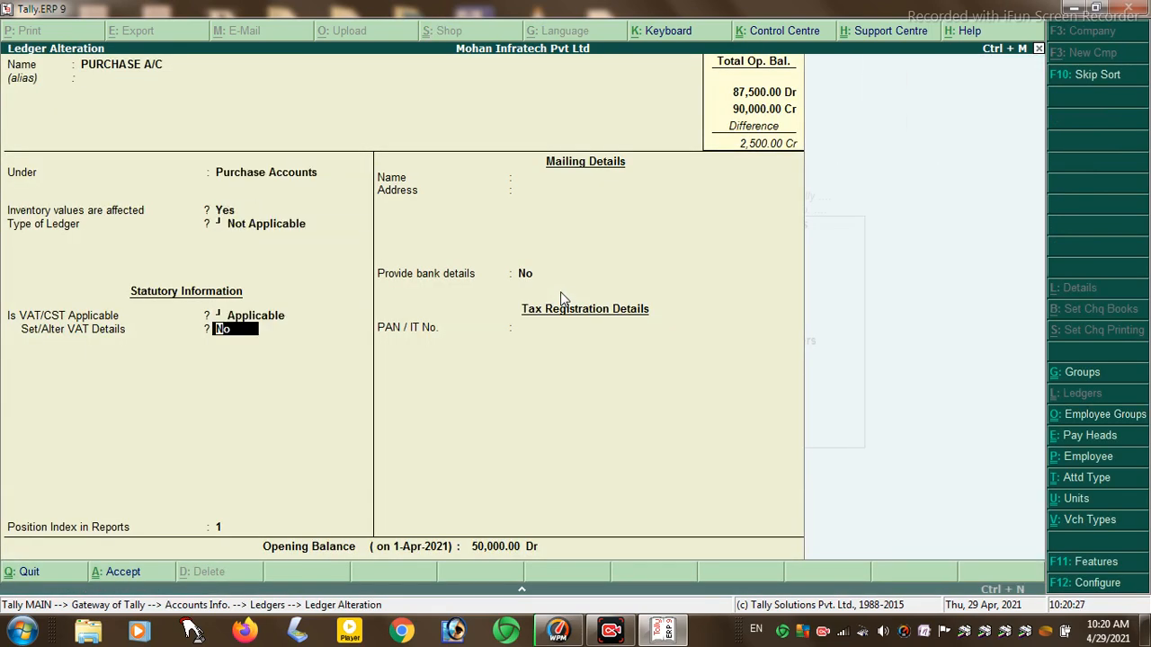
key(Return)
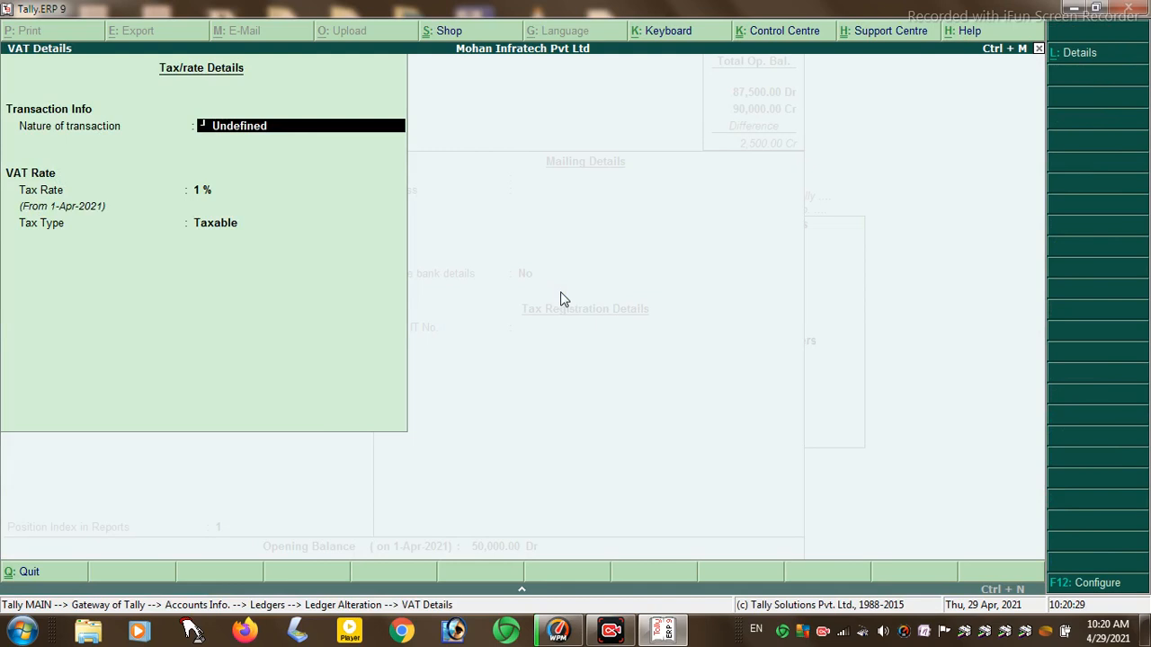
key(Up)
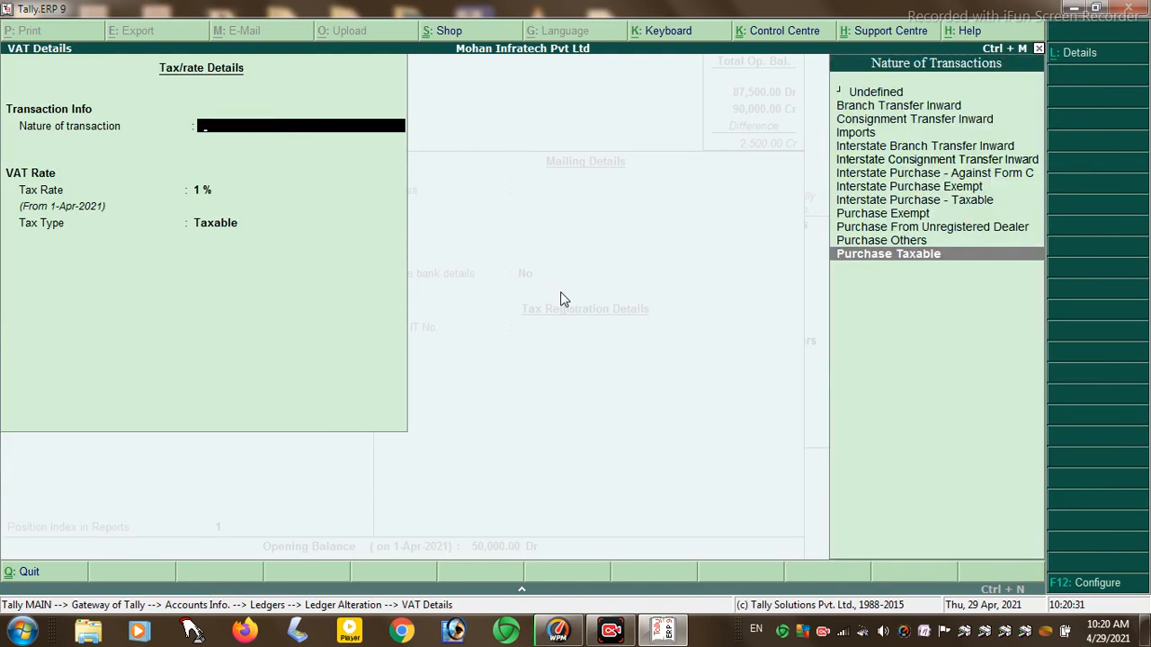
key(Return)
key(Return)
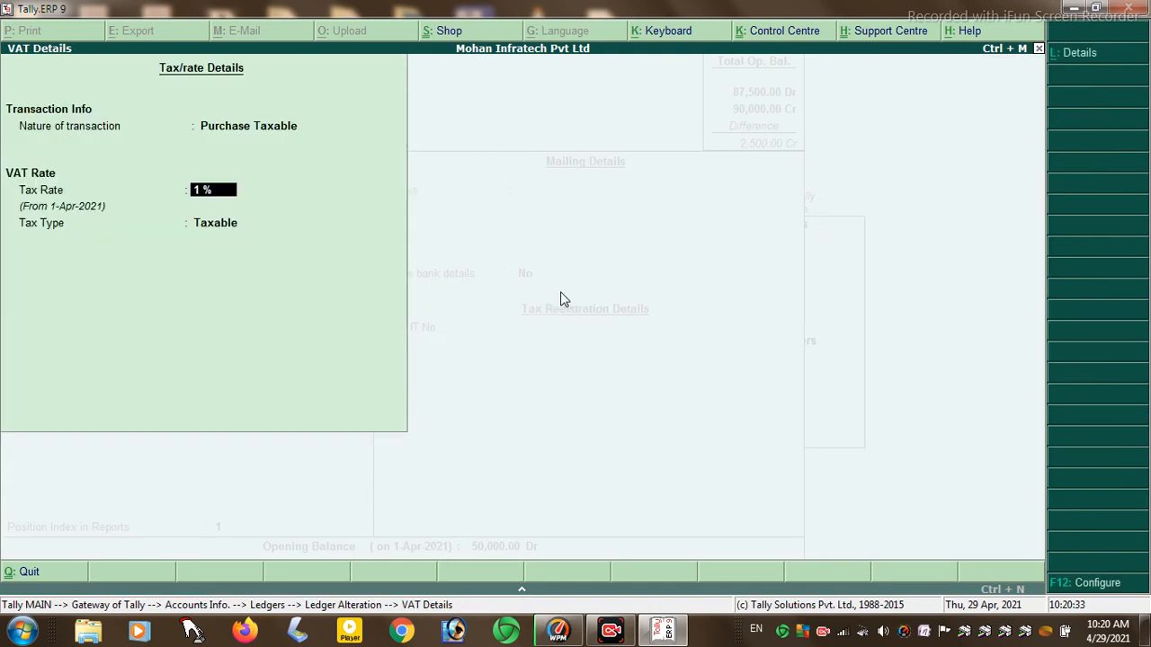
key(Return)
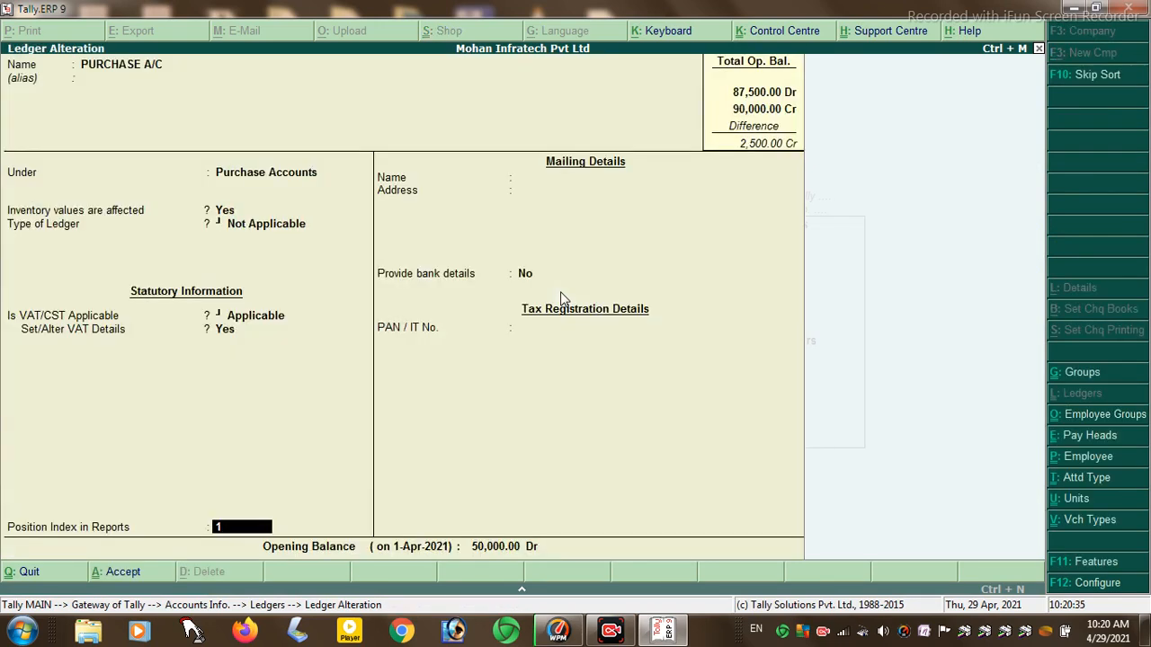
key(Return)
key(Return)
key(Return)
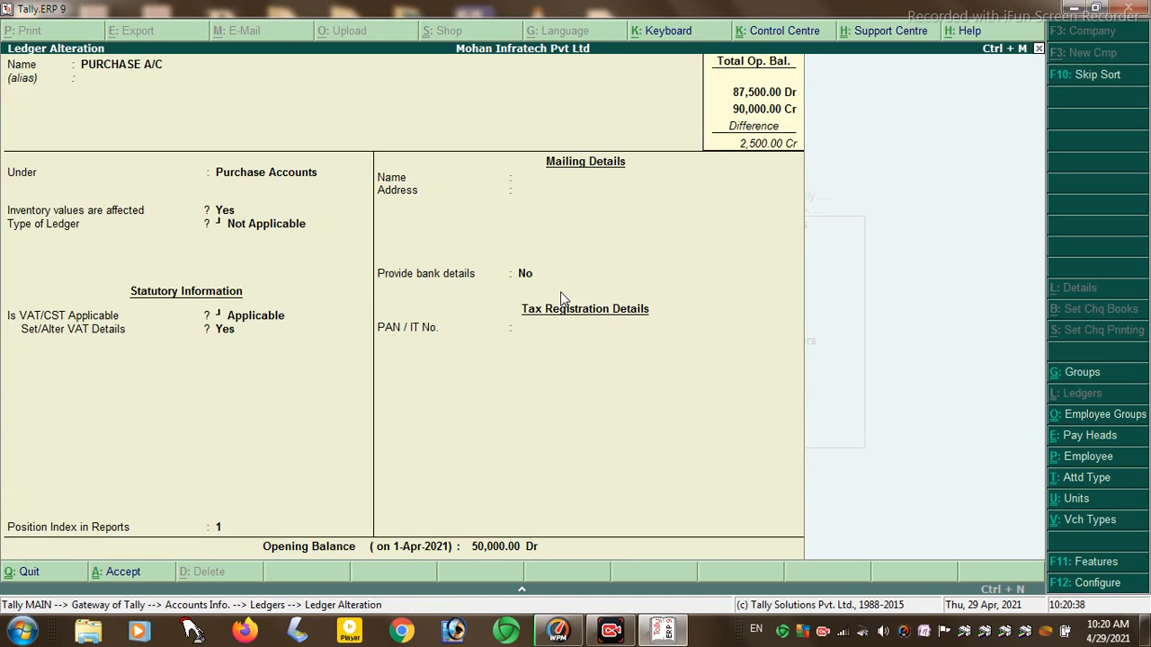
key(Return)
key(Escape)
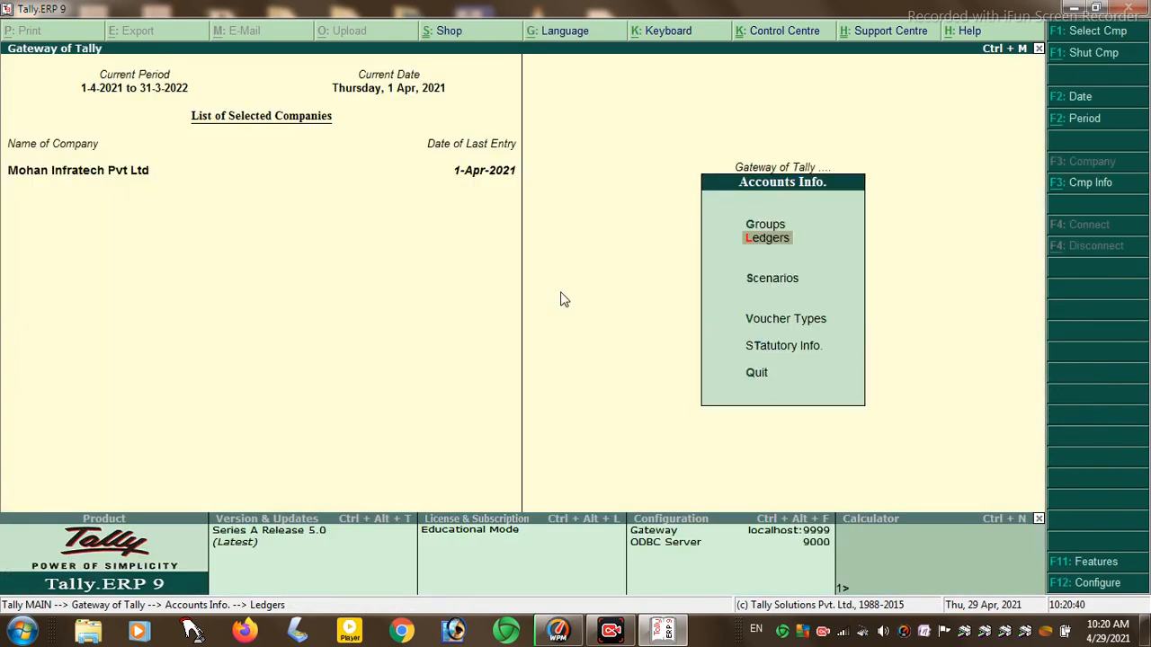
key(Escape)
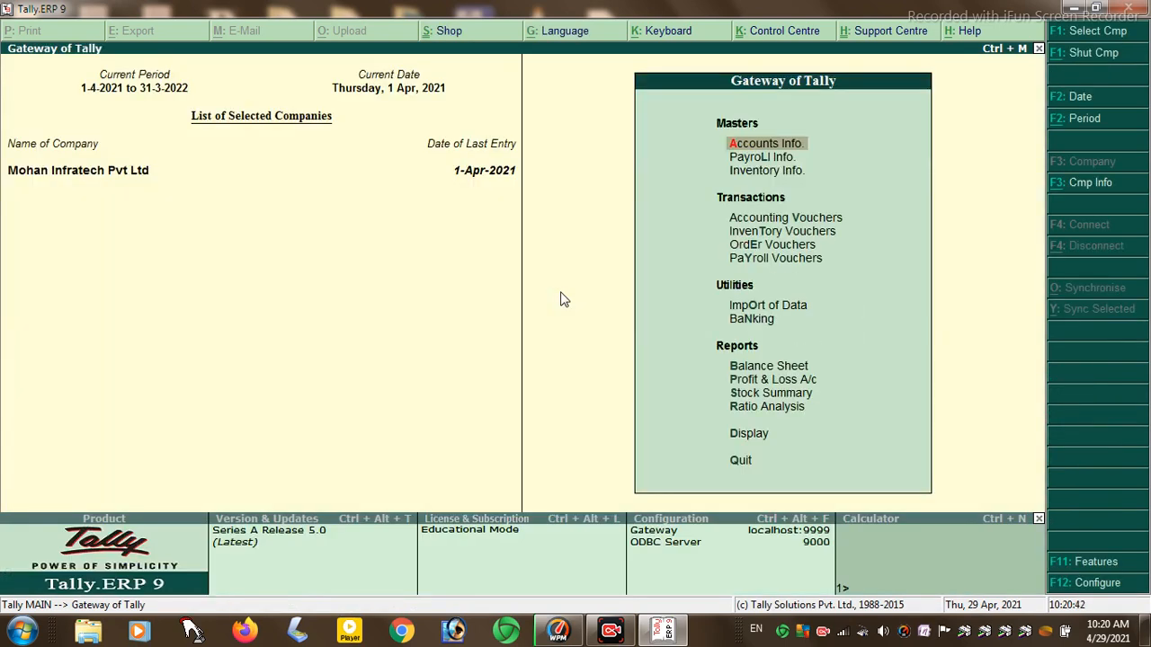
- Start a Purchase voucher, enter the supplier invoice number, and set the party account to Cash
key(Down)
key(Down)
key(Down)
key(Return)
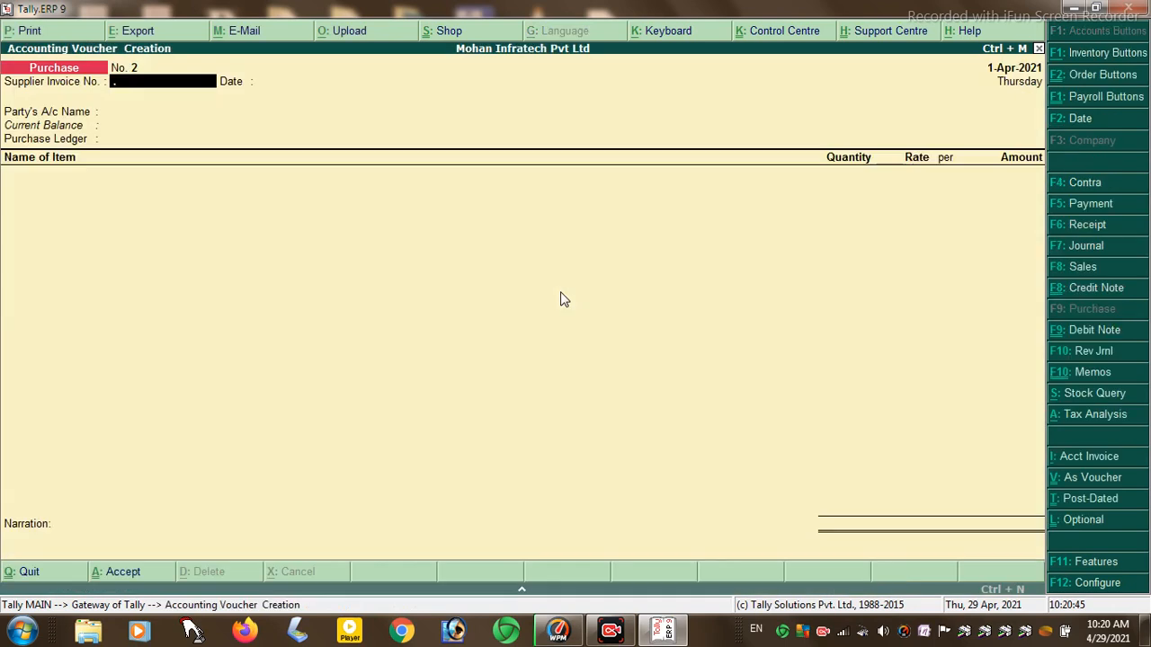
text(.20)
key(Return)
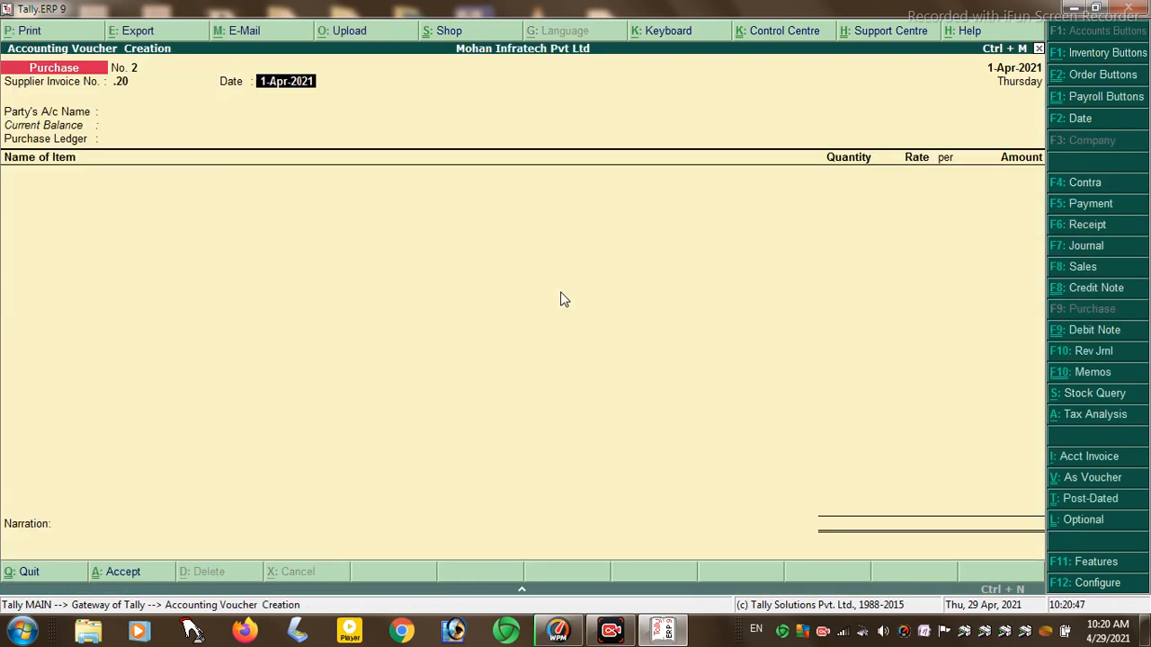
key(Return)
key(Down)
key(Return)
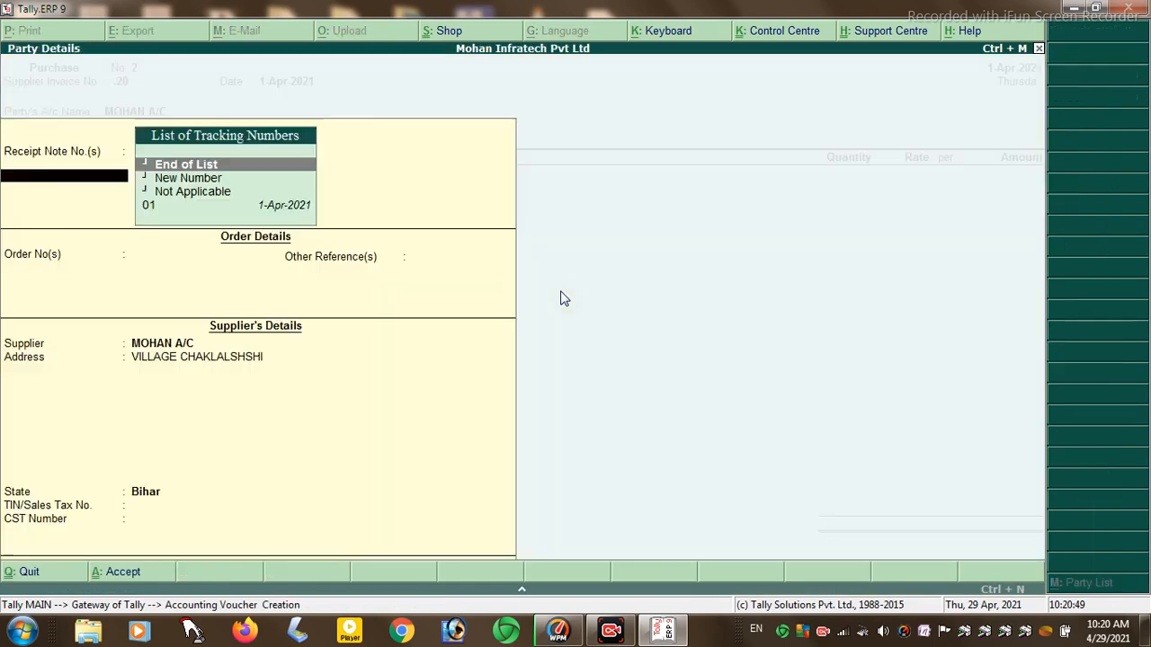
key(ctrl+a)
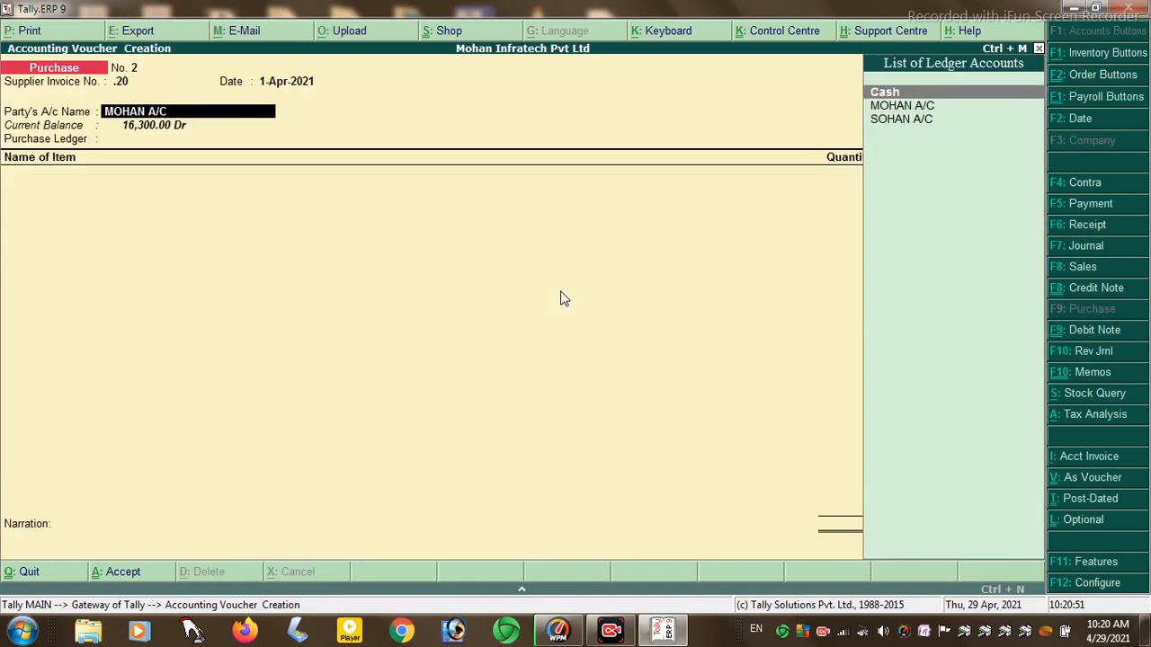
key(Up)
key(Return)
key(Return)
key(Return)
key(Return)
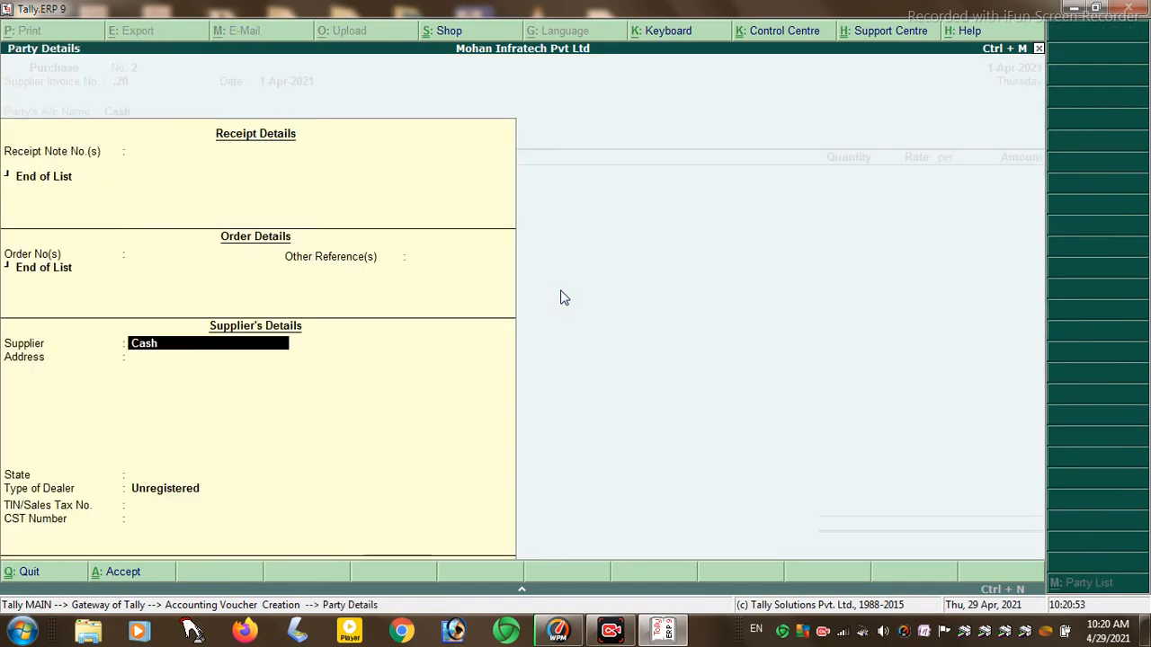
key(Return)
key(Return)
key(Return)
key(ctrl+a)
- Add TOTHPASTE as the first item line with quantity 5,000 PCS
key(Return)
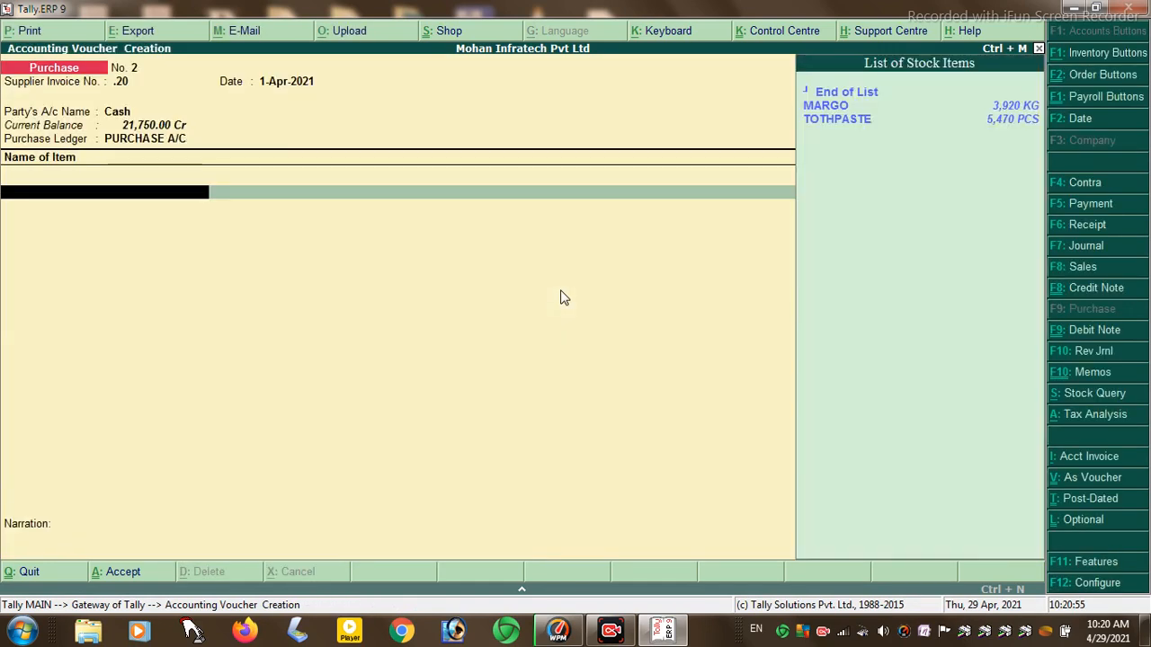
key(Down)
key(Down)
key(Return)
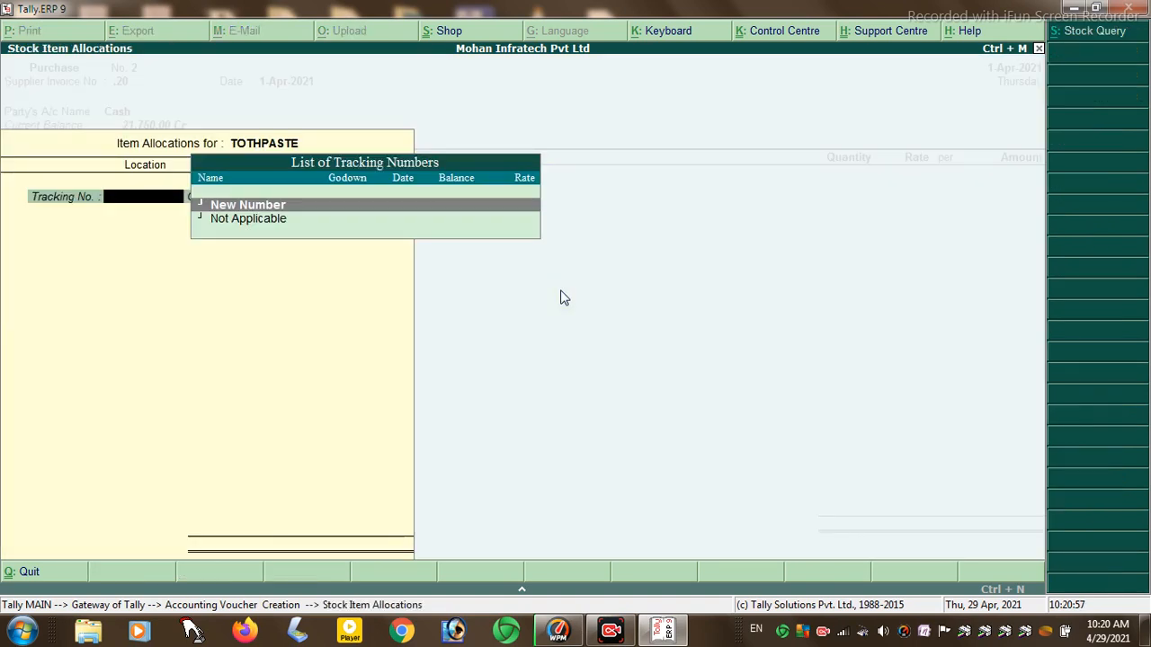
key(Return)
key(Return)
key(Return)
key(Return)
text(5,000)
key(Return)
key(Return)
key(Return)
key(Return)
key(Return)
key(Return)
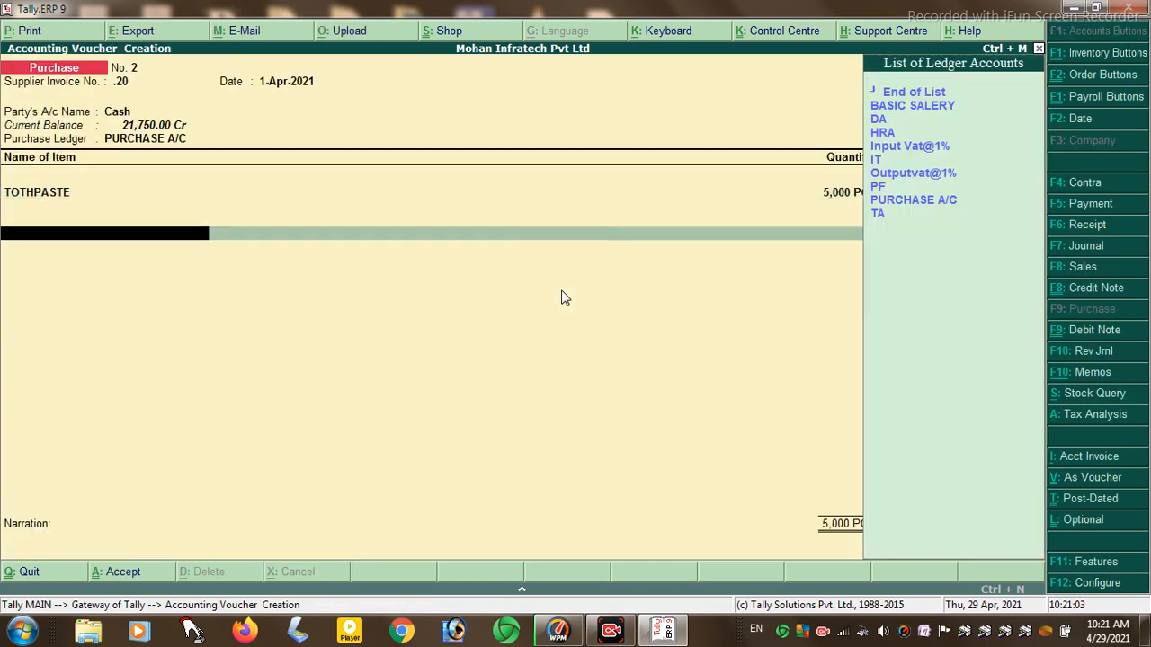
- Confirm the 1,00,000.00 item amount and add an Outputvat@1% tax line of 1,000.00
key(Down)
key(Down)
key(Down)
key(Down)
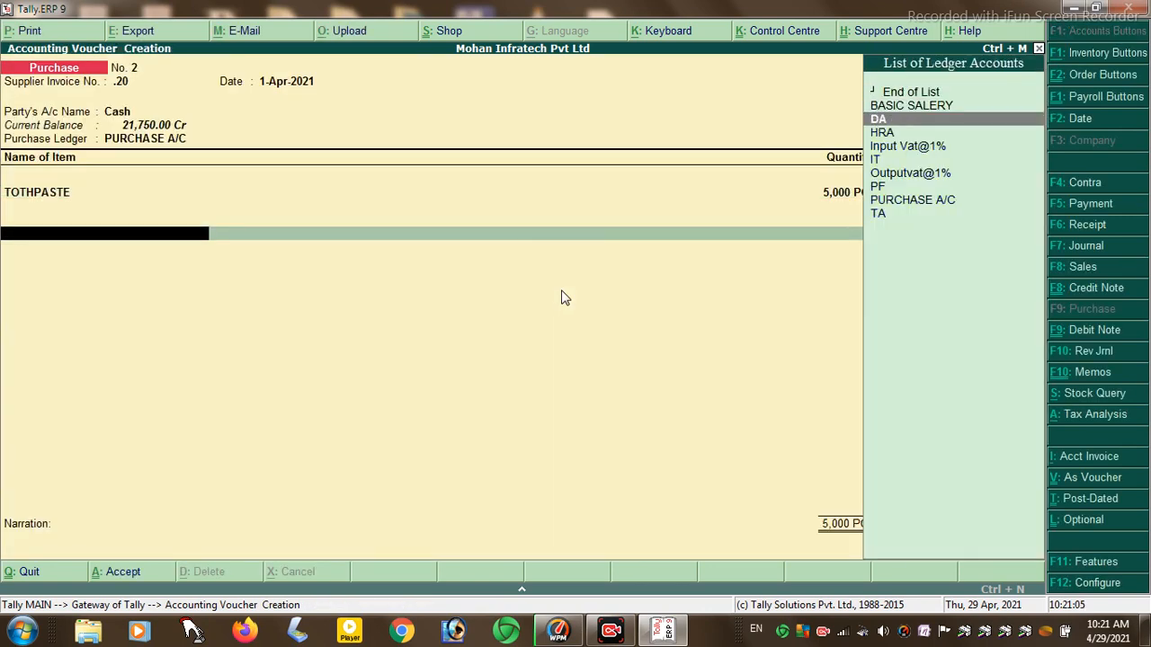
key(Return)
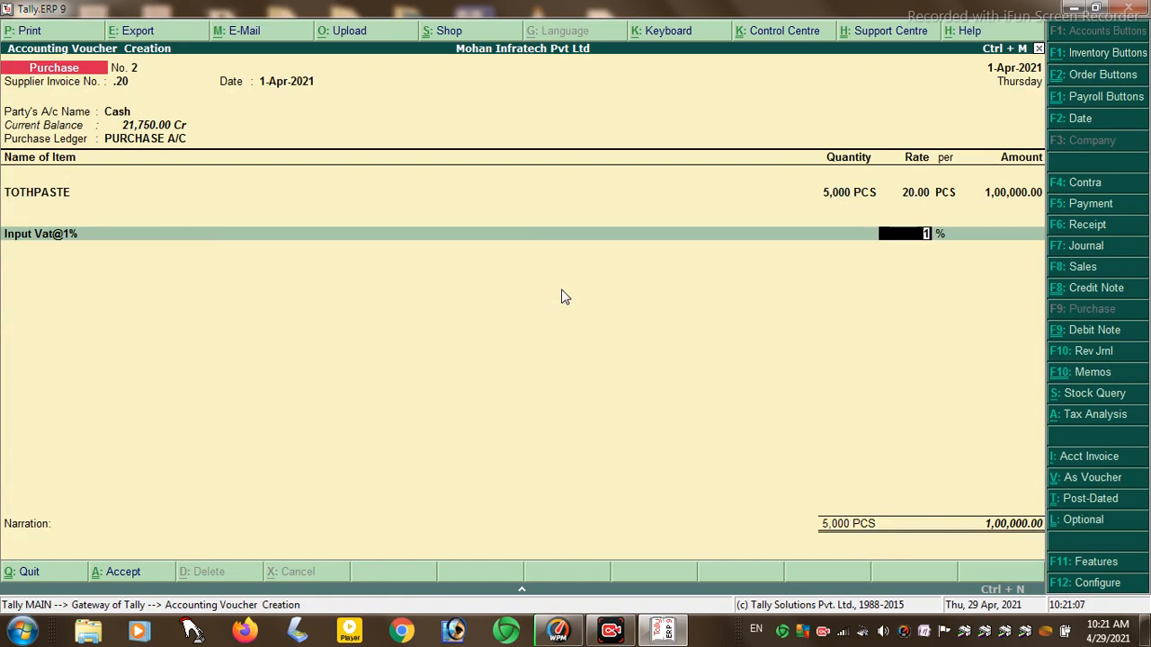
key(BackSpace)
key(Down)
key(Down)
text(.)
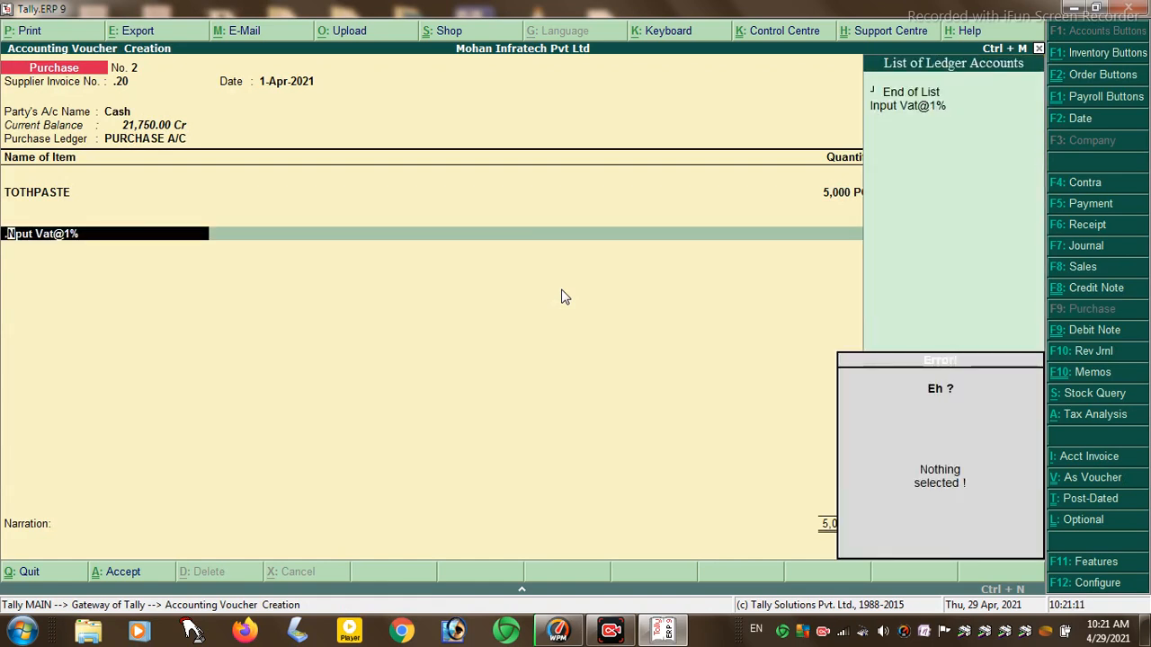
key(BackSpace)
key(BackSpace)
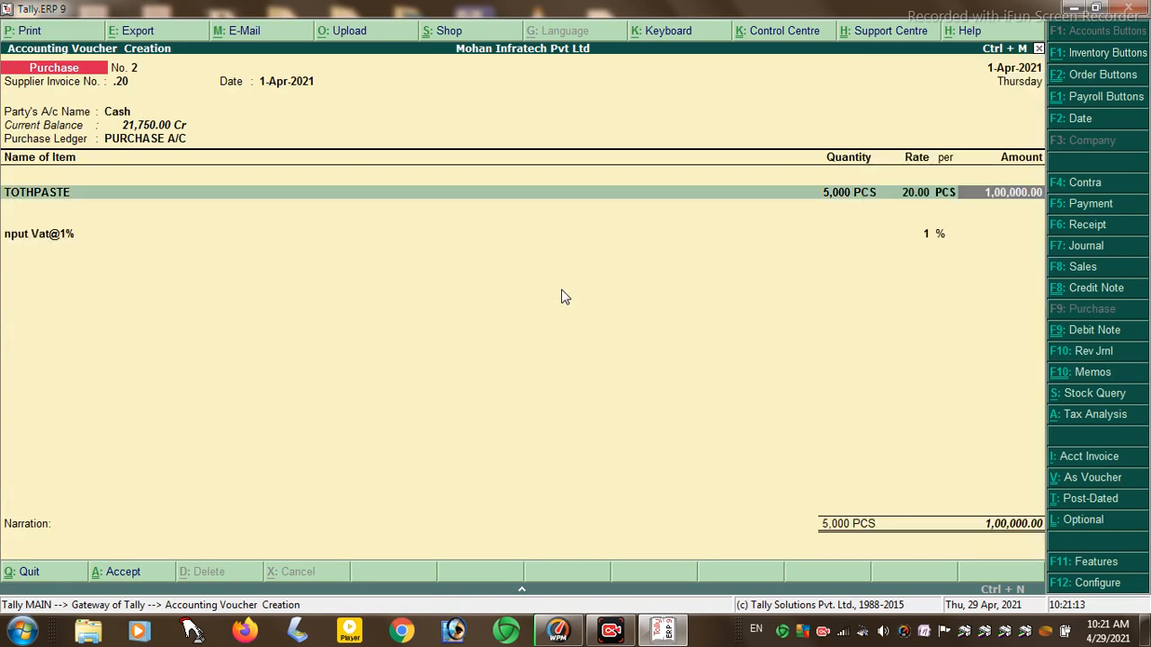
key(Return)
key(Return)
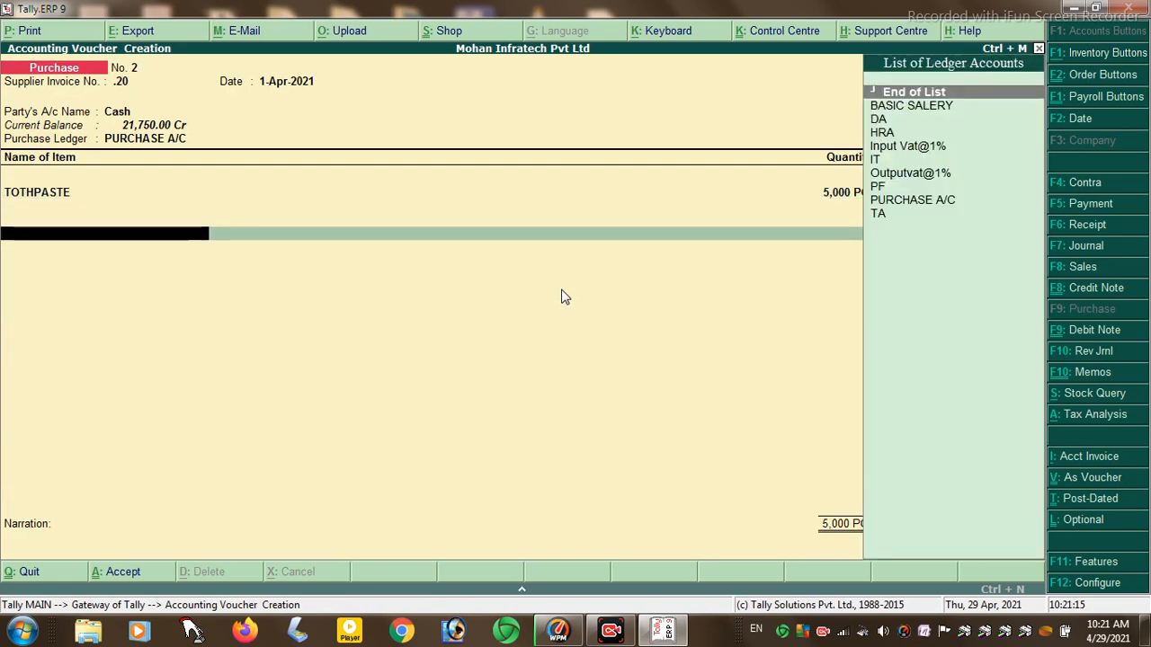
key(Down)
key(Down)
key(Down)
key(Down)
key(Down)
key(Down)
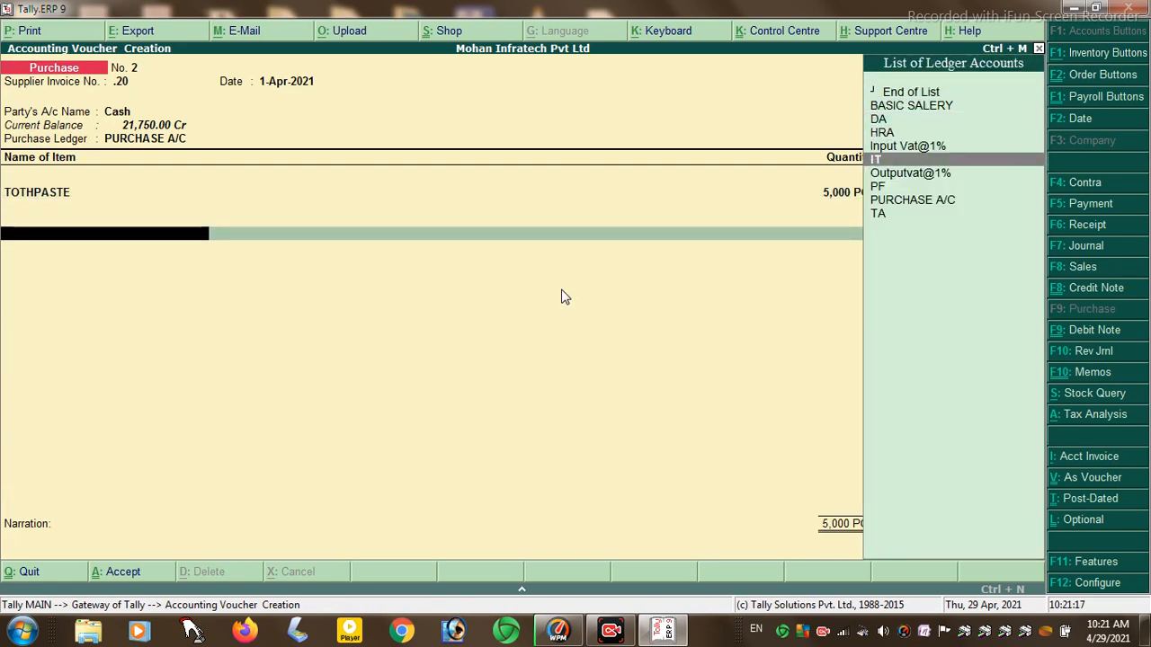
key(Return)
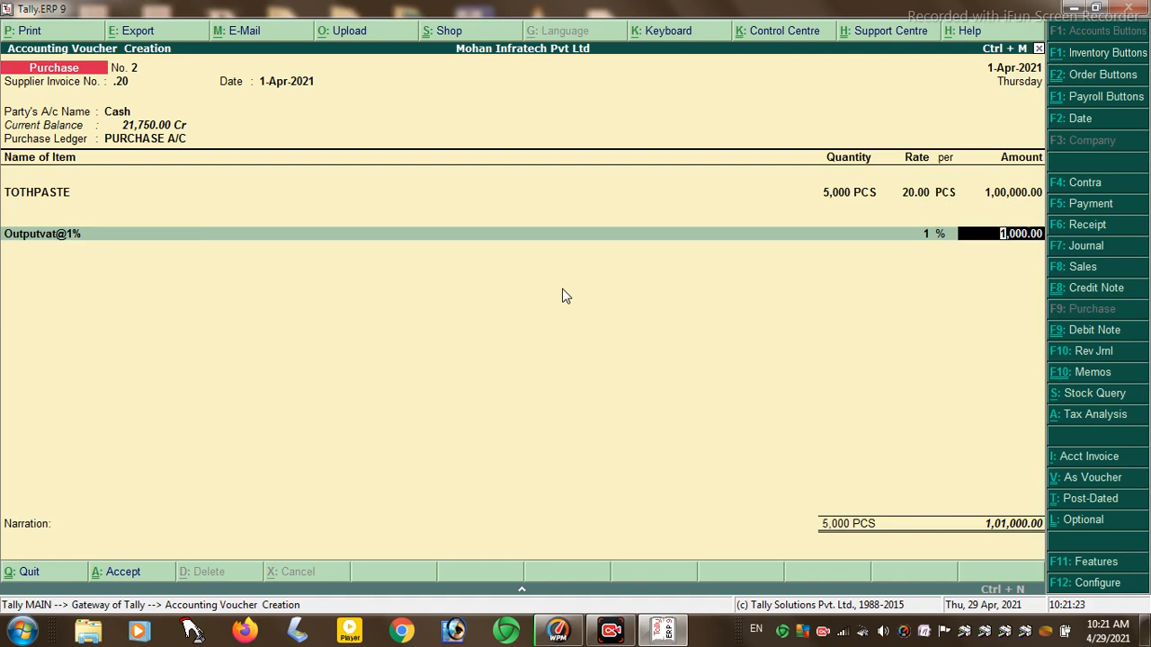
- Accept the 1,000.00 Outputvat line, skip the narration and bring up the save confirmation for purchase voucher No. 2
key(Return)
key(Return)
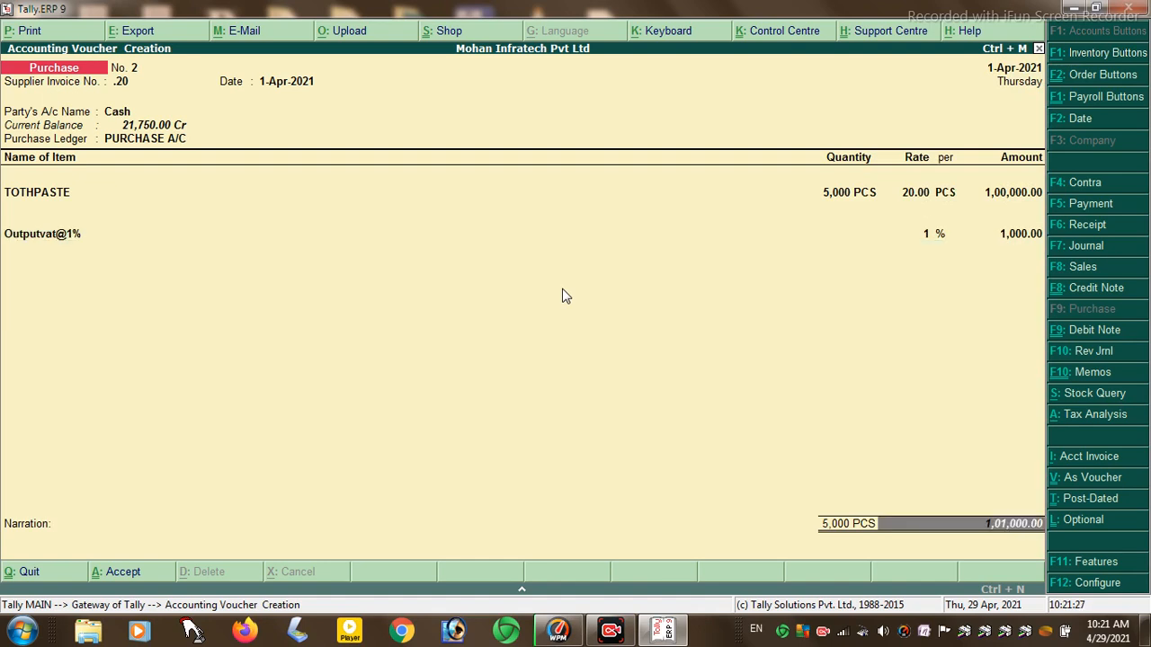
key(Return)
key(Return)
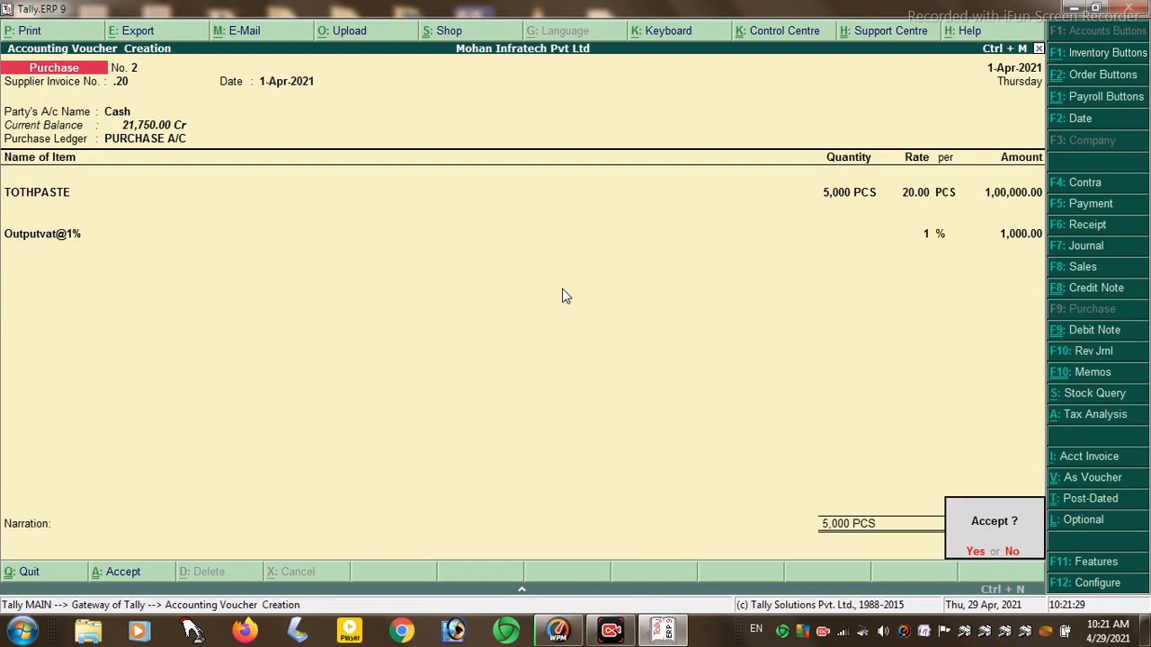
key(Return)
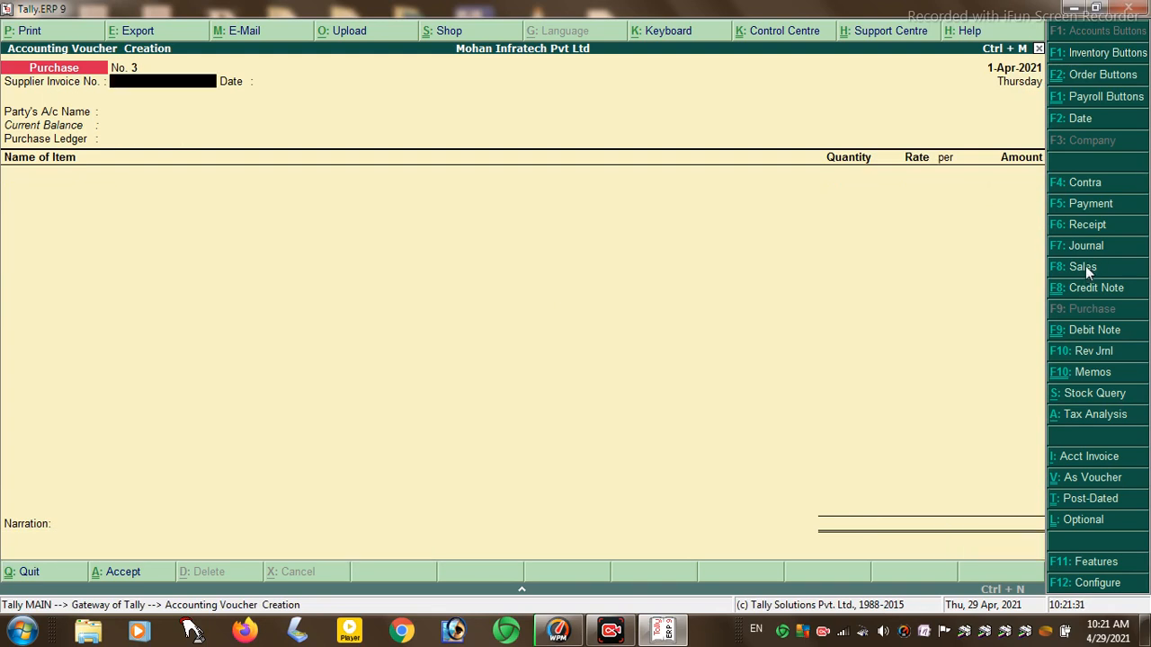
- Start a Sales voucher with reference 01, party Cash, item MARGO and tracking number 1
click(1083, 267)
text(01)
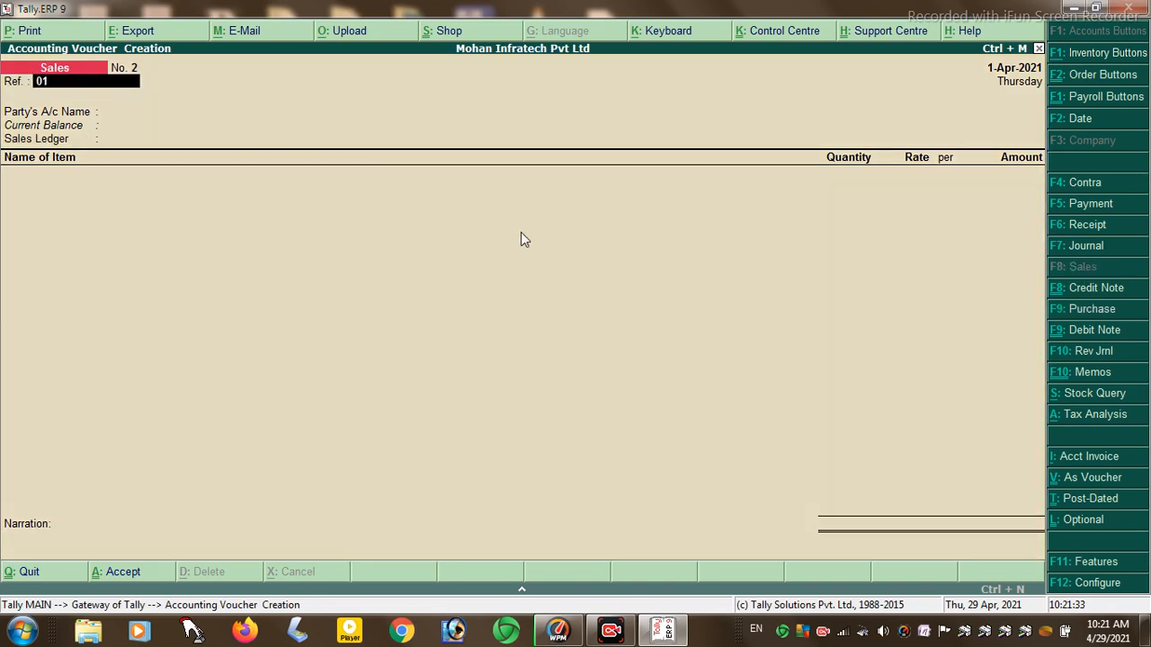
key(Return)
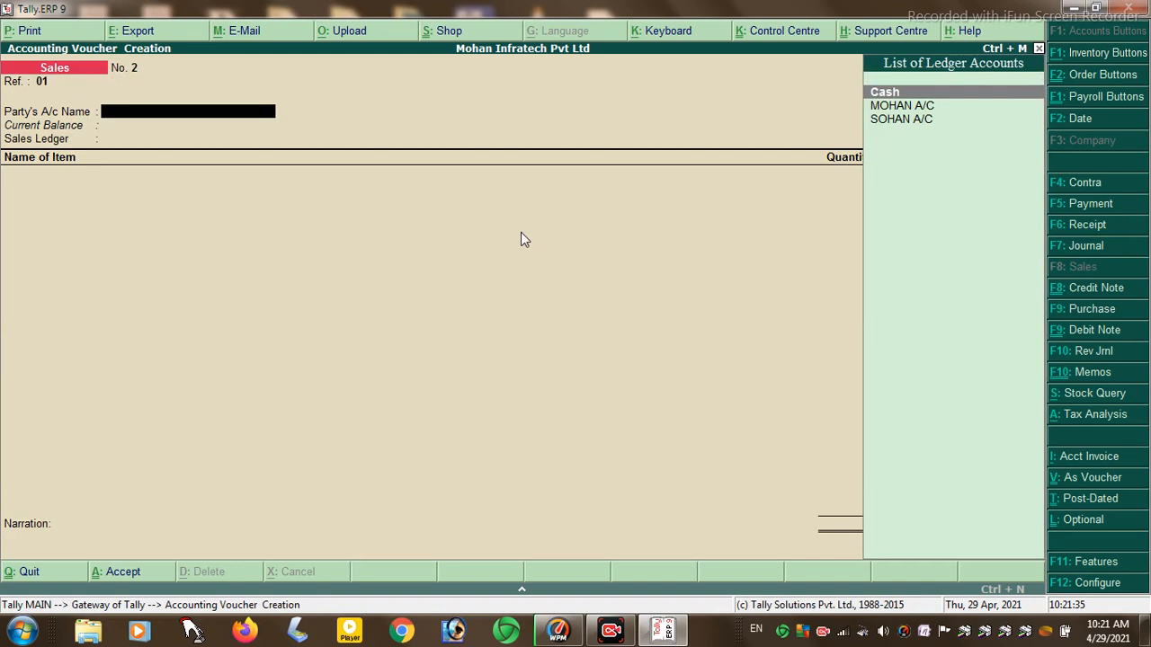
key(Return)
key(Return)
key(Return)
key(Return)
key(Return)
key(Return)
key(Return)
key(Return)
key(Return)
key(Return)
key(Return)
key(Return)
key(Return)
key(Return)
key(Return)
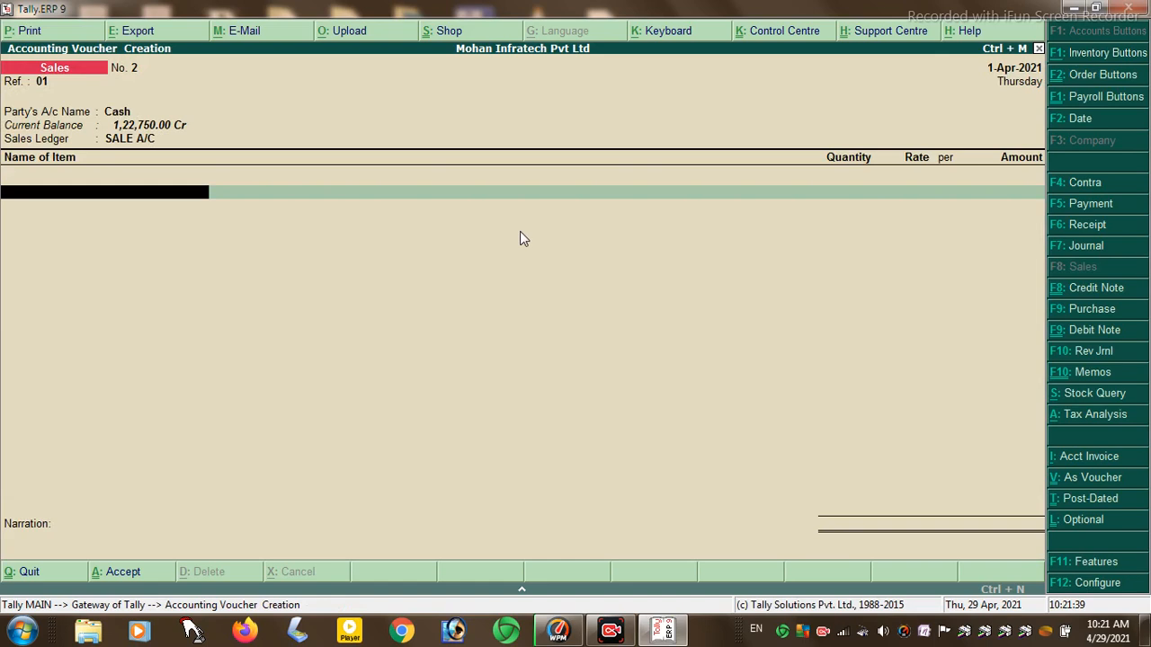
key(Down)
key(Return)
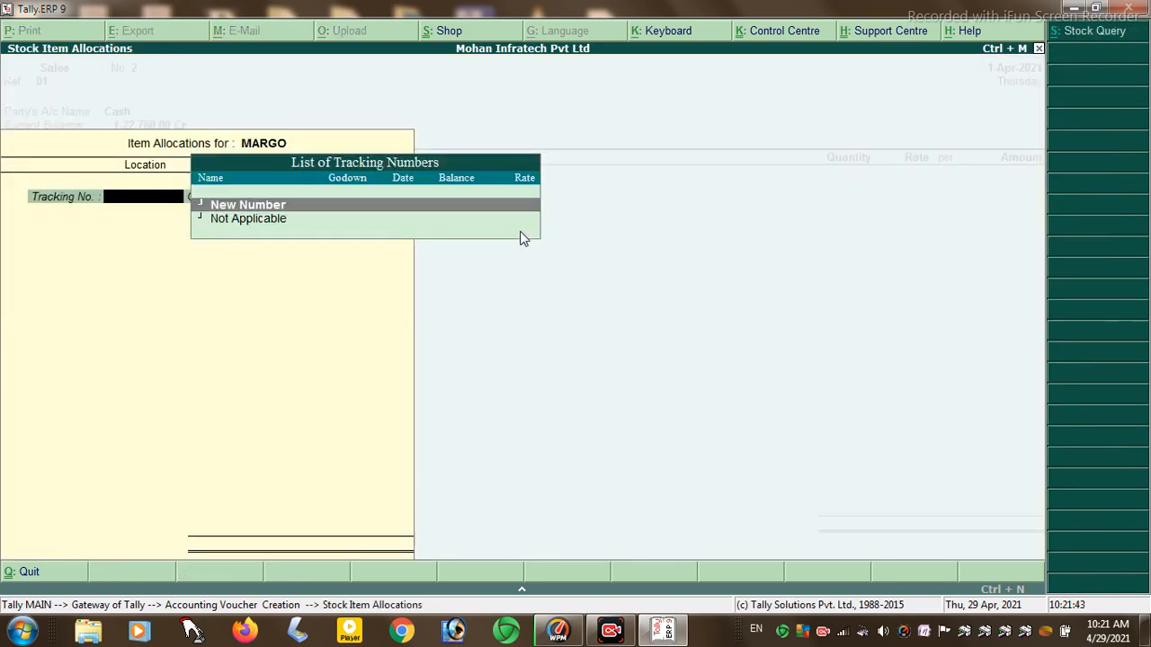
key(Return)
key(Return)
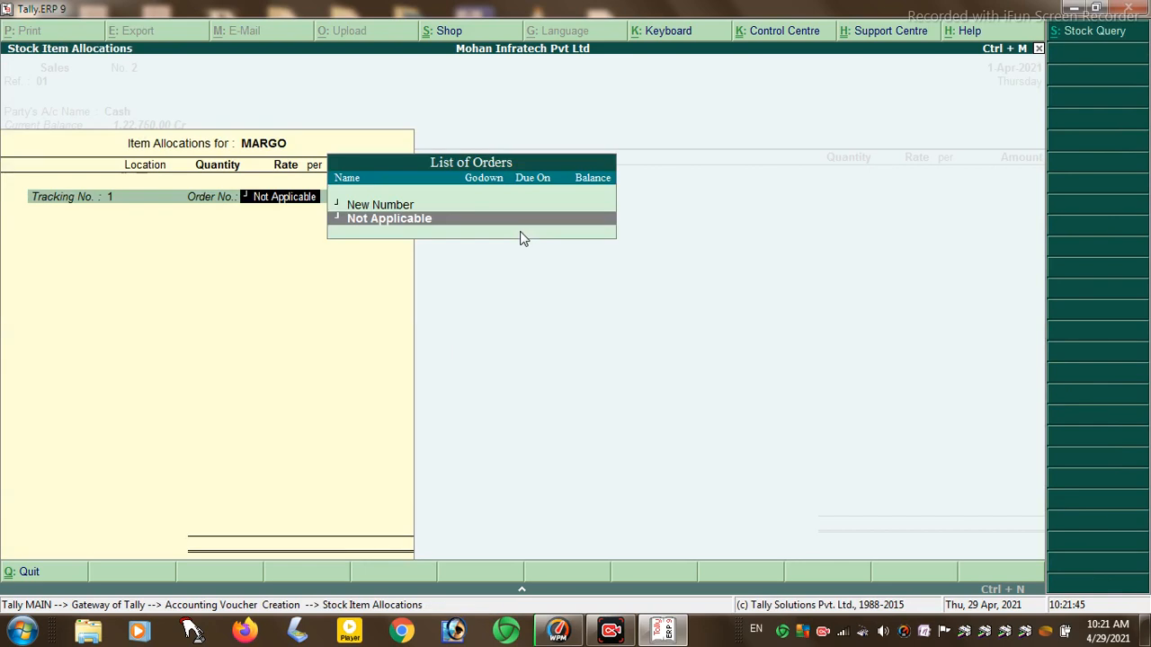
key(Return)
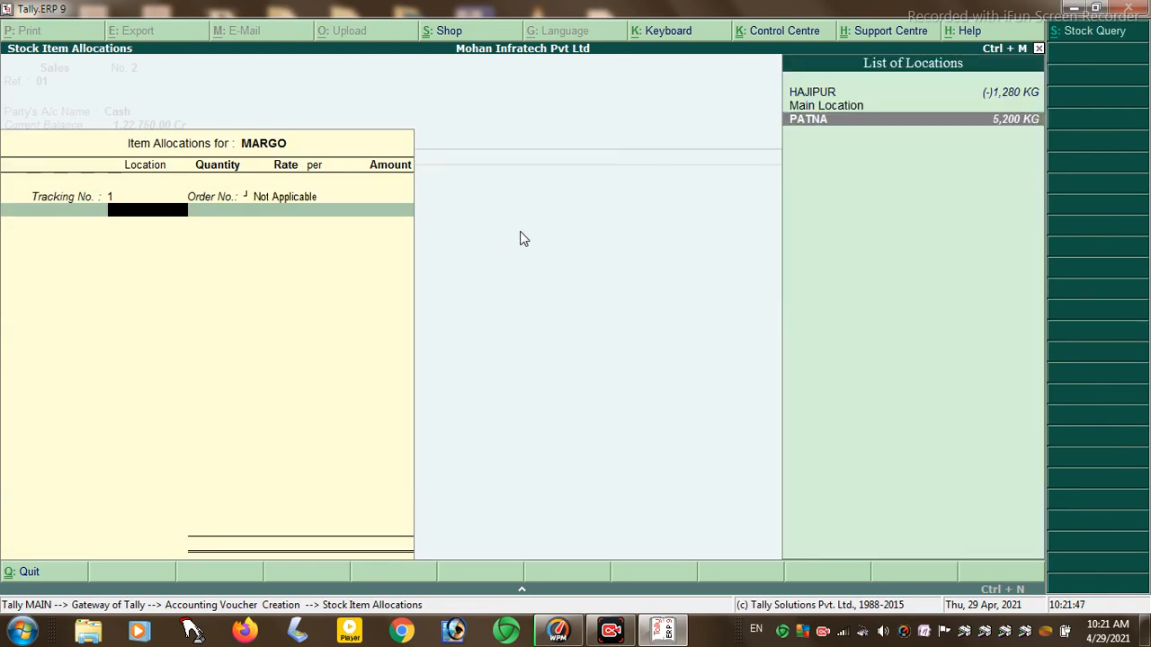
- Allocate 500 KG of MARGO from PATNA and add an Input Vat@1% tax line
text(p)
key(Return)
text(500)
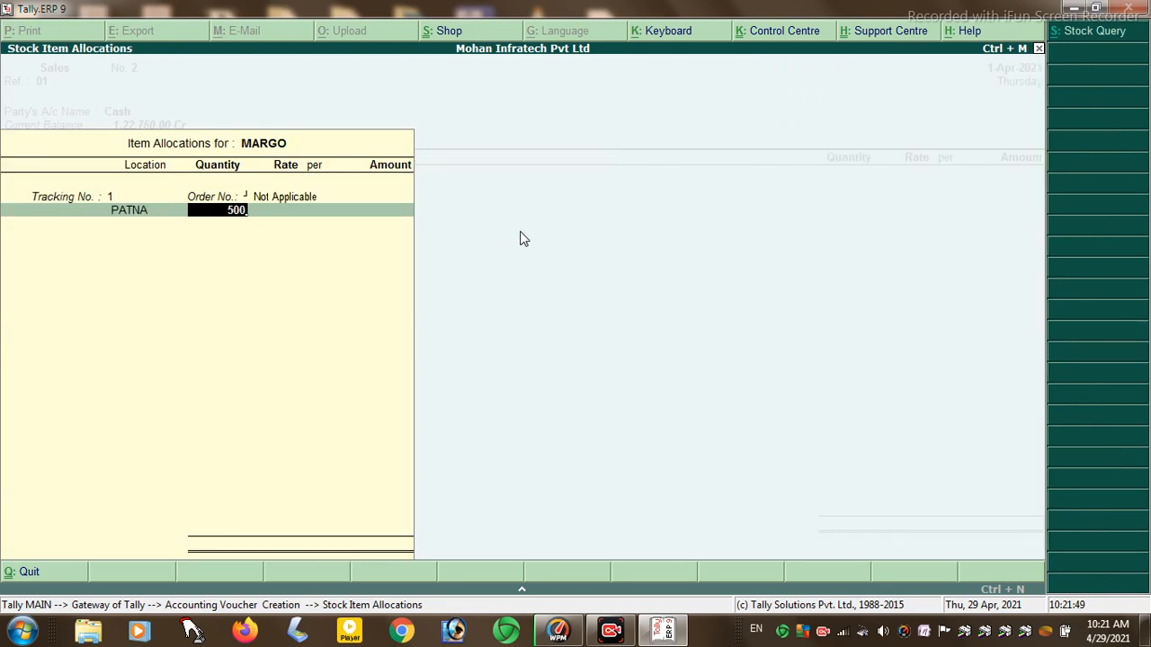
key(Return)
key(Return)
key(Return)
key(Return)
key(Return)
key(Return)
key(Up)
key(Up)
key(Up)
key(Up)
key(Up)
key(Up)
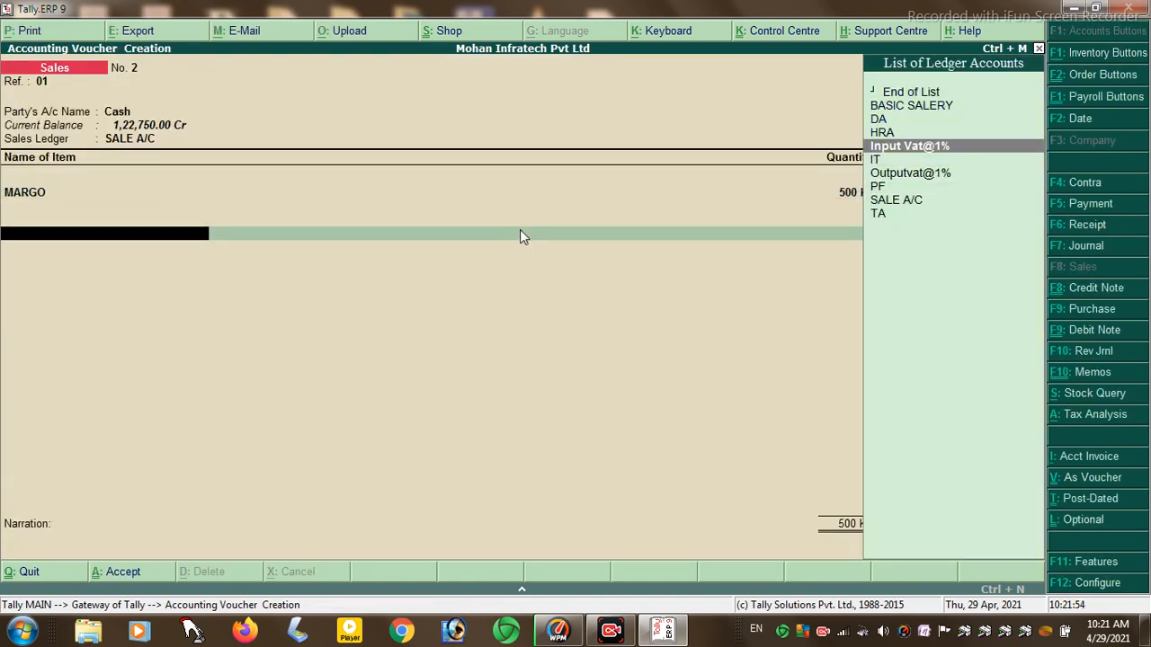
key(Return)
key(Return)
- Quit the sales voucher without saving it
key(BackSpace)
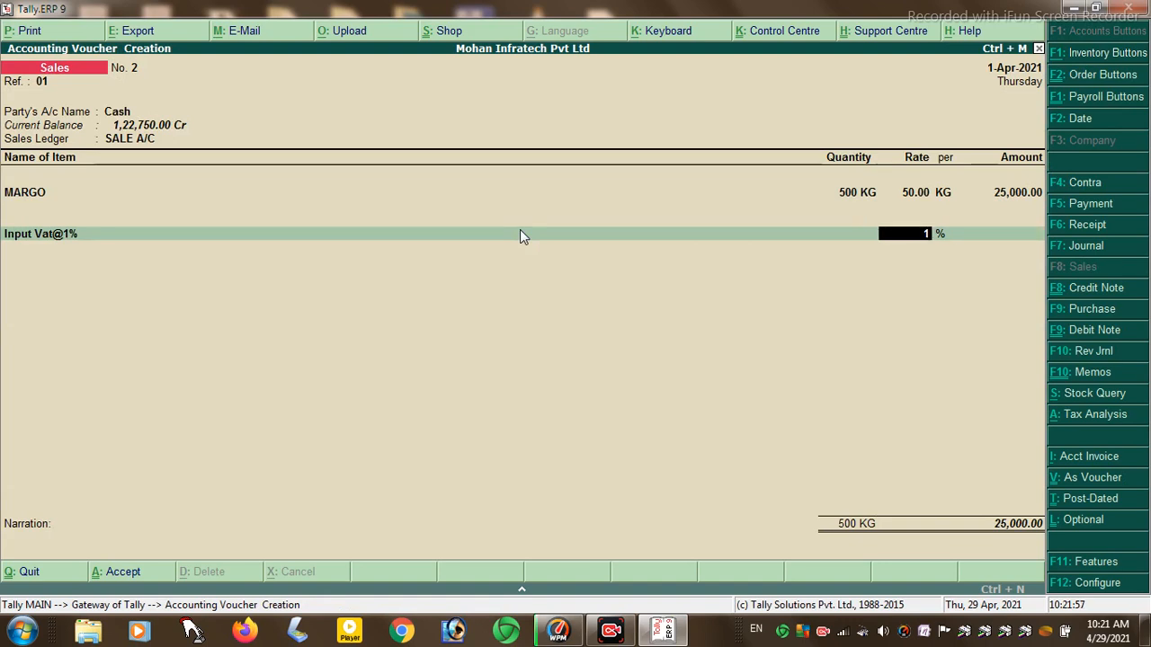
key(Escape)
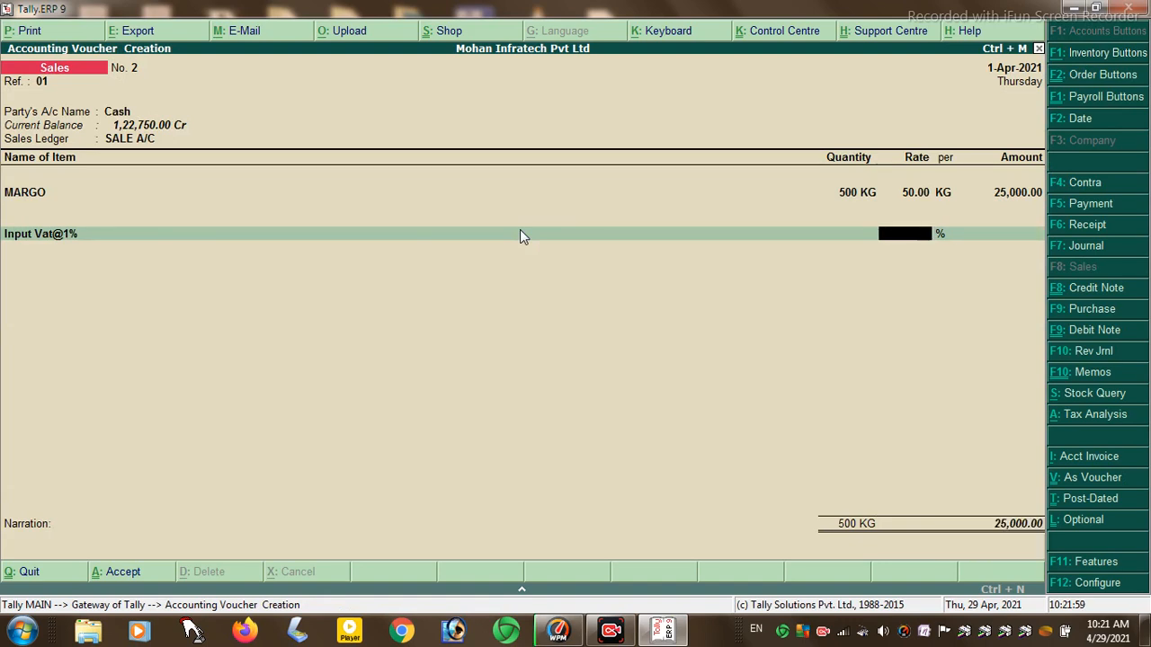
key(y)
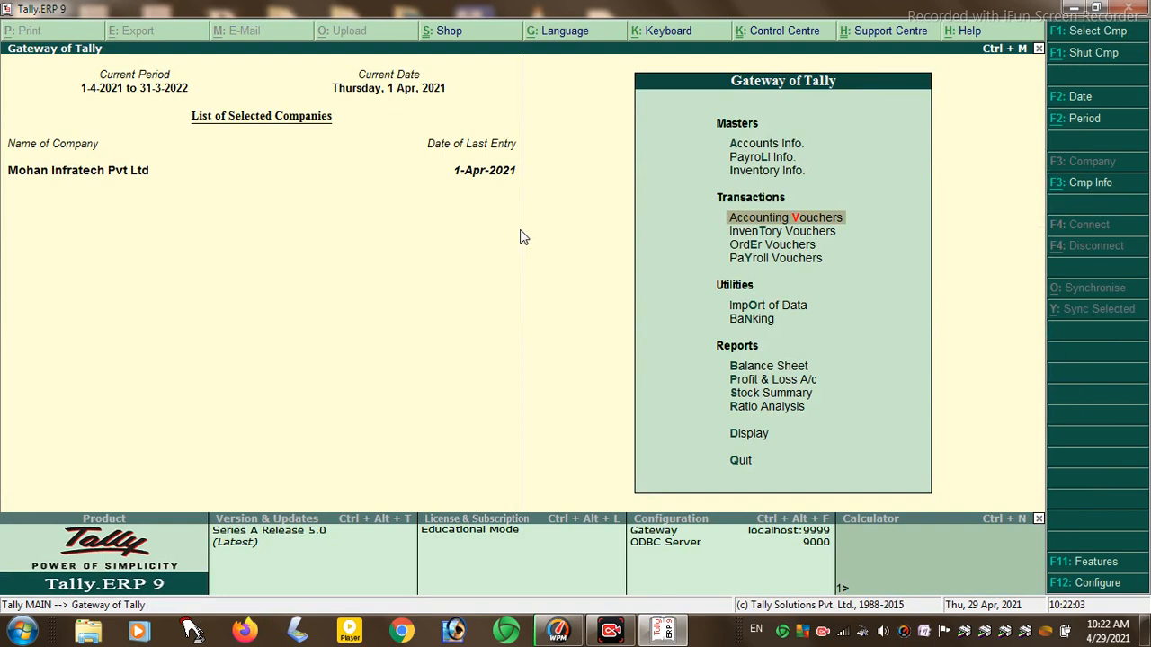
- Open the Input Vat@1% ledger for alteration from Accounts Info > Ledgers
key(Up)
key(Up)
key(Up)
key(Return)
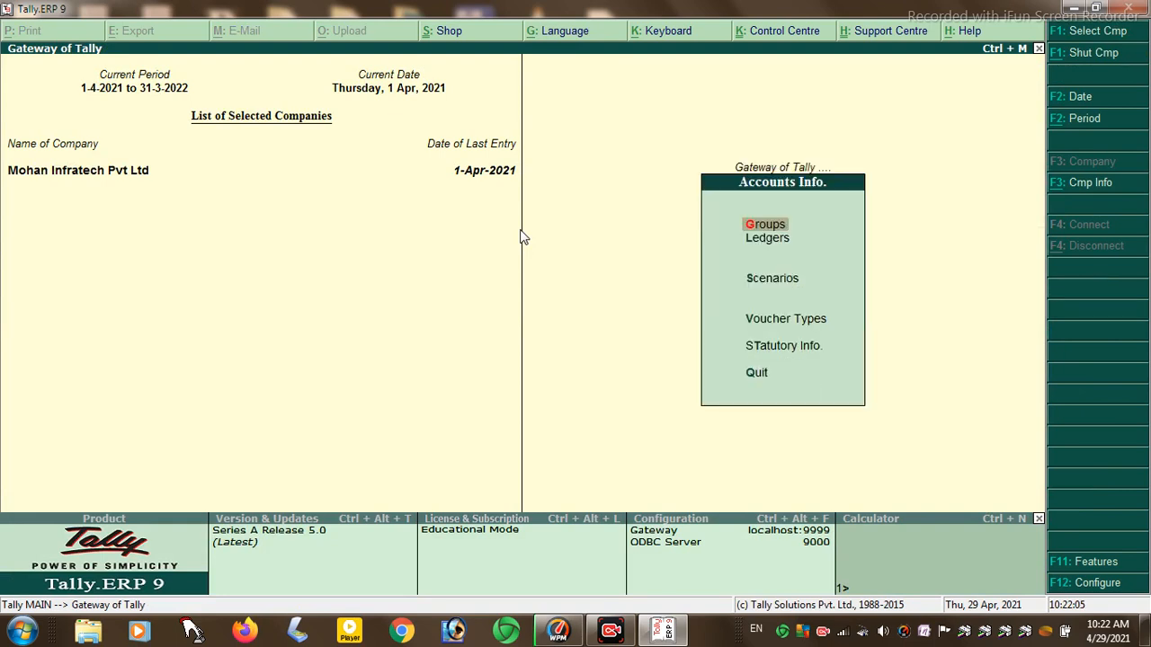
key(Down)
key(Return)
key(Down)
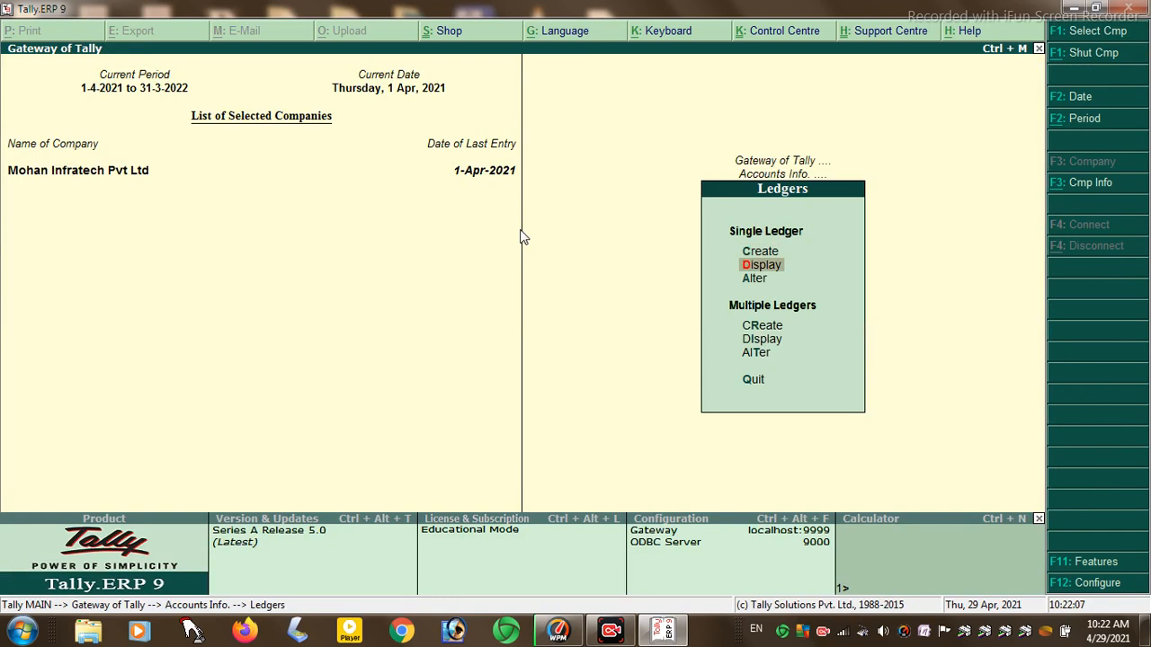
key(Down)
key(Return)
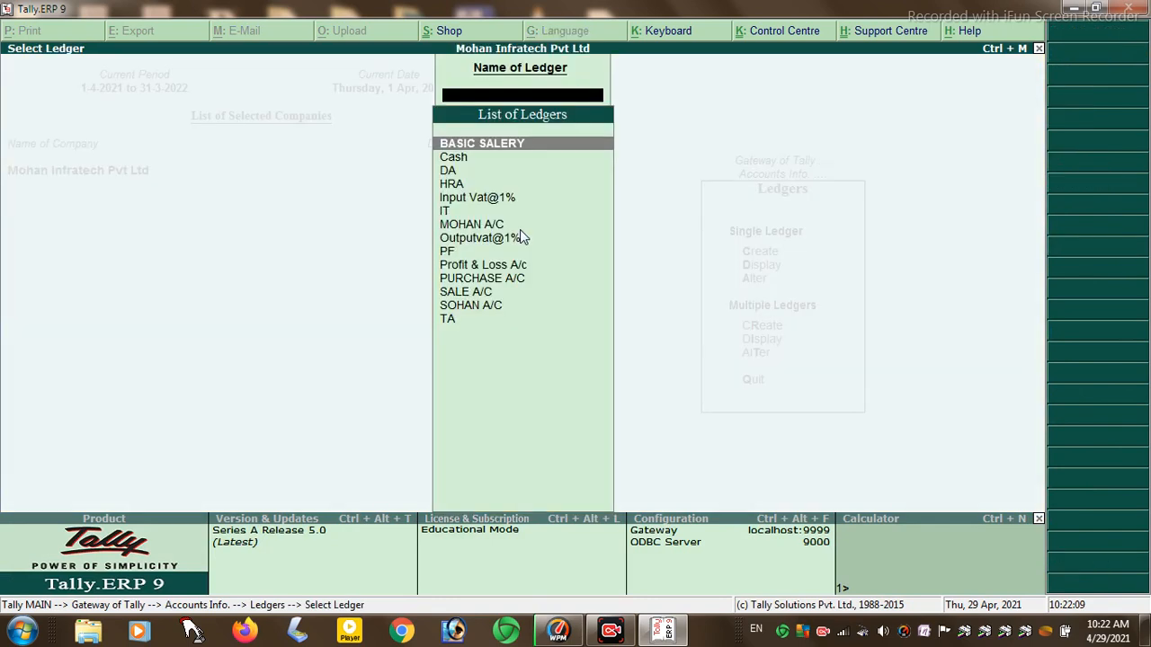
text(I)
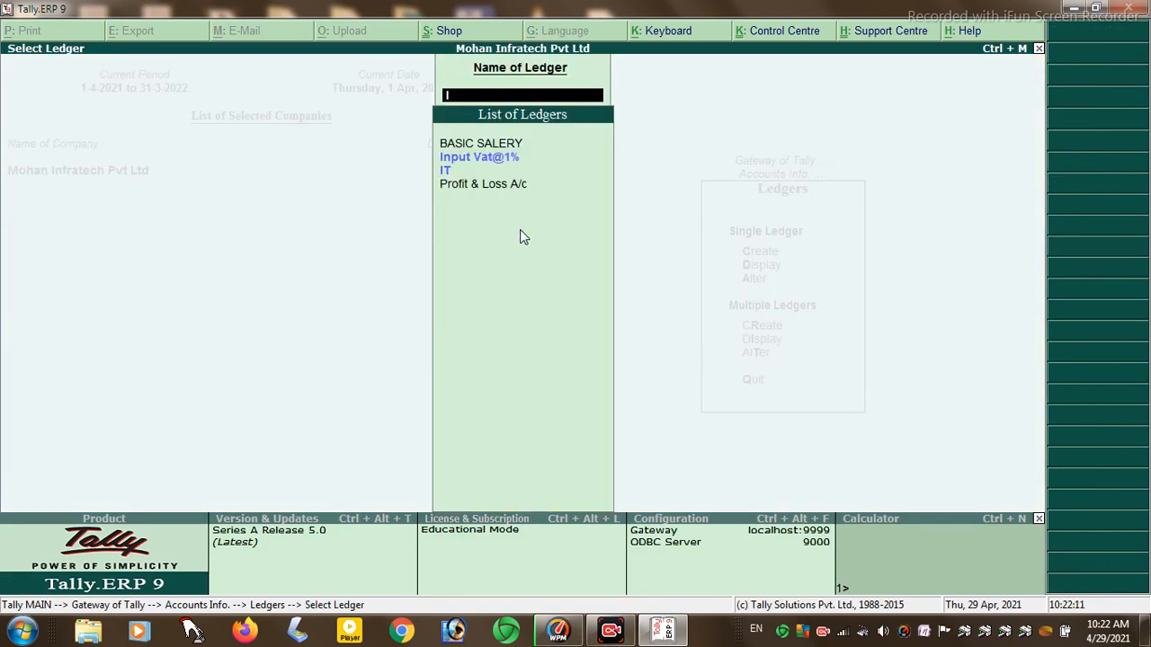
key(Down)
key(Return)
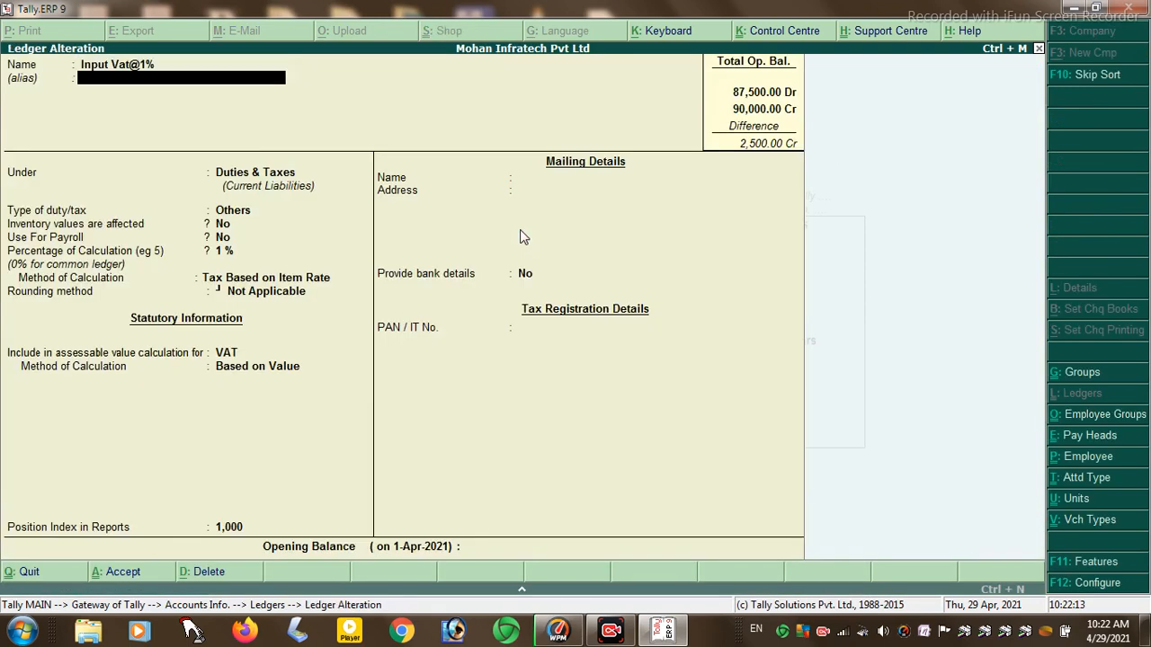
- Set its method of calculation to On Total Sales, keep rounding Not Applicable, save, and return to Gateway
key(Return)
key(Return)
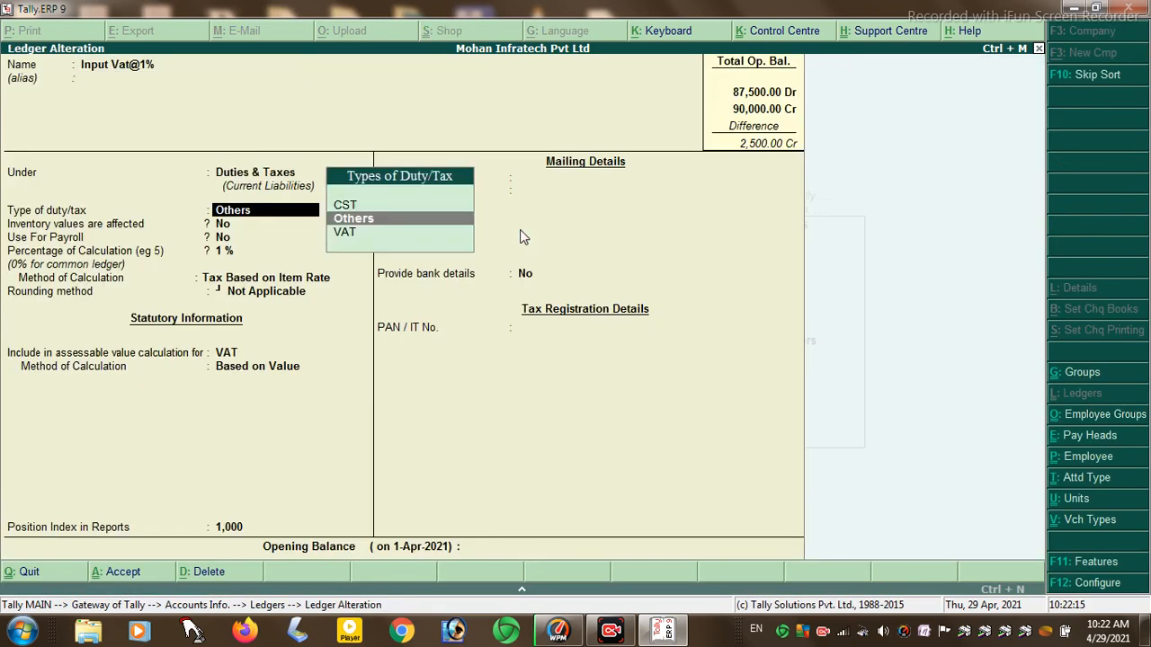
key(Return)
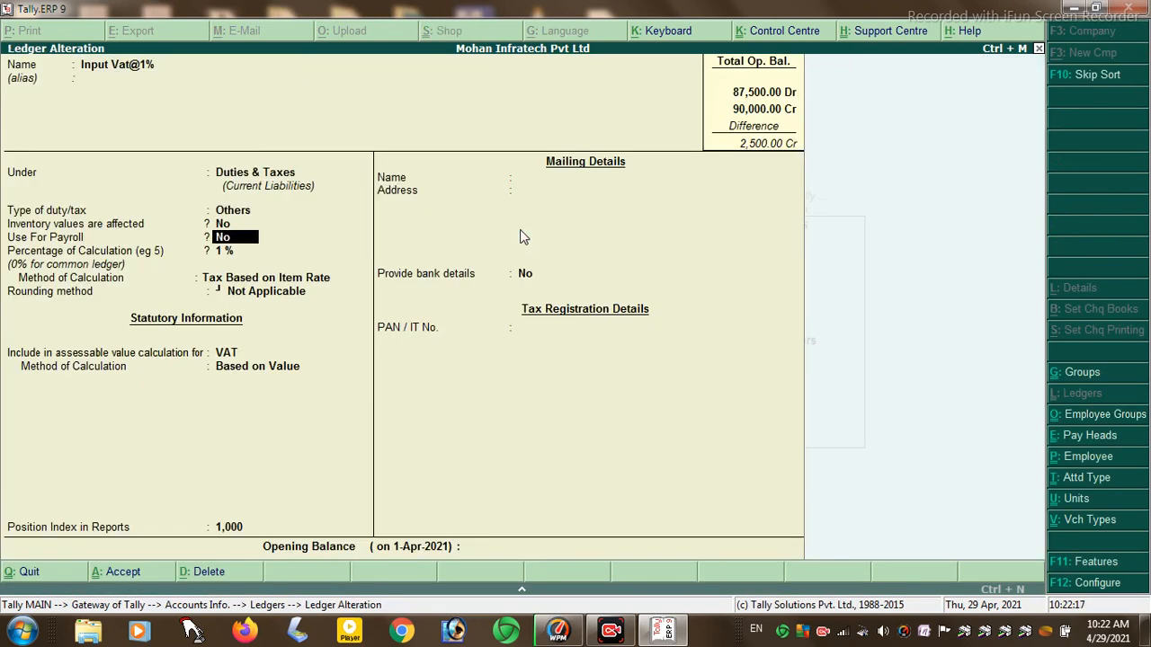
key(Return)
key(Return)
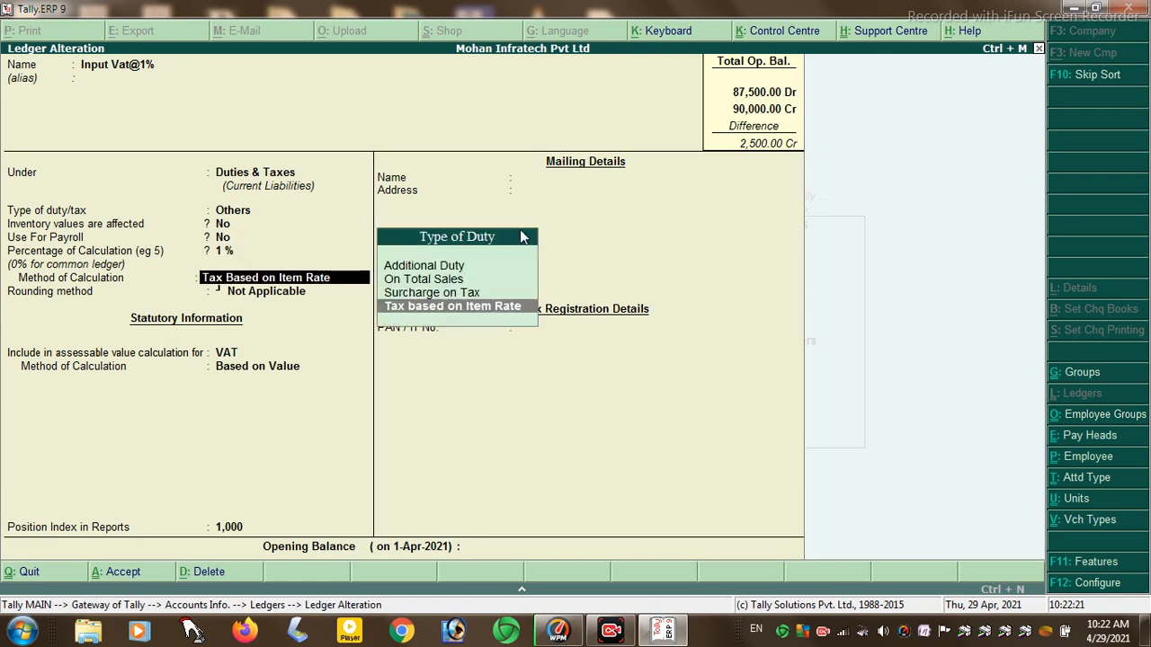
key(Up)
key(Up)
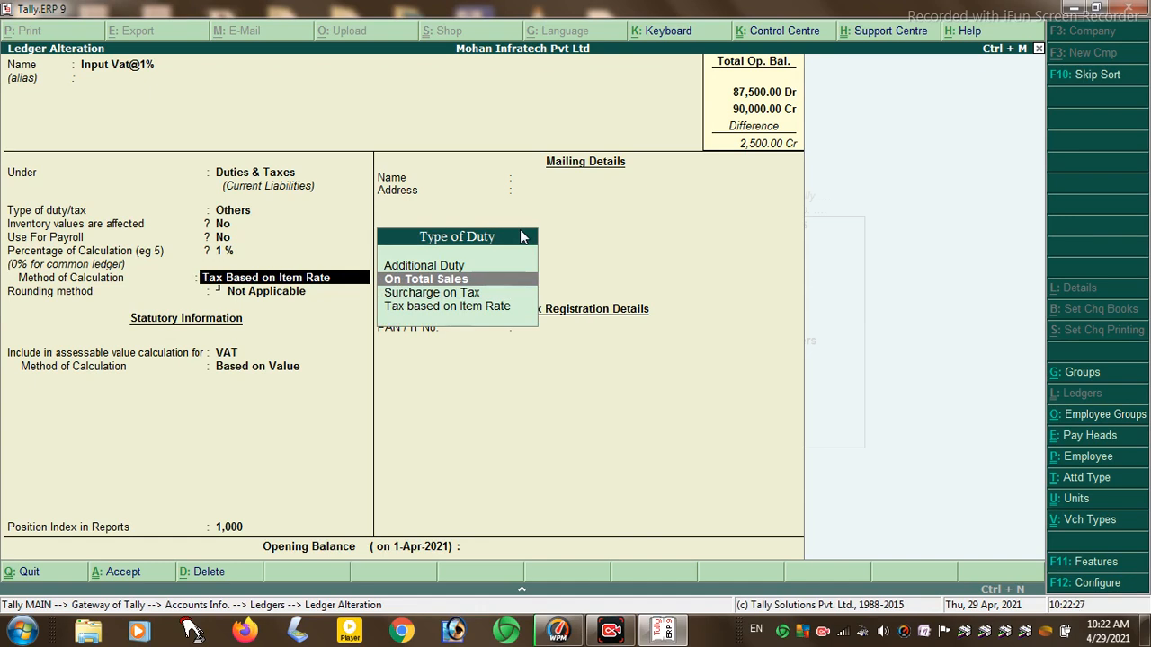
key(Return)
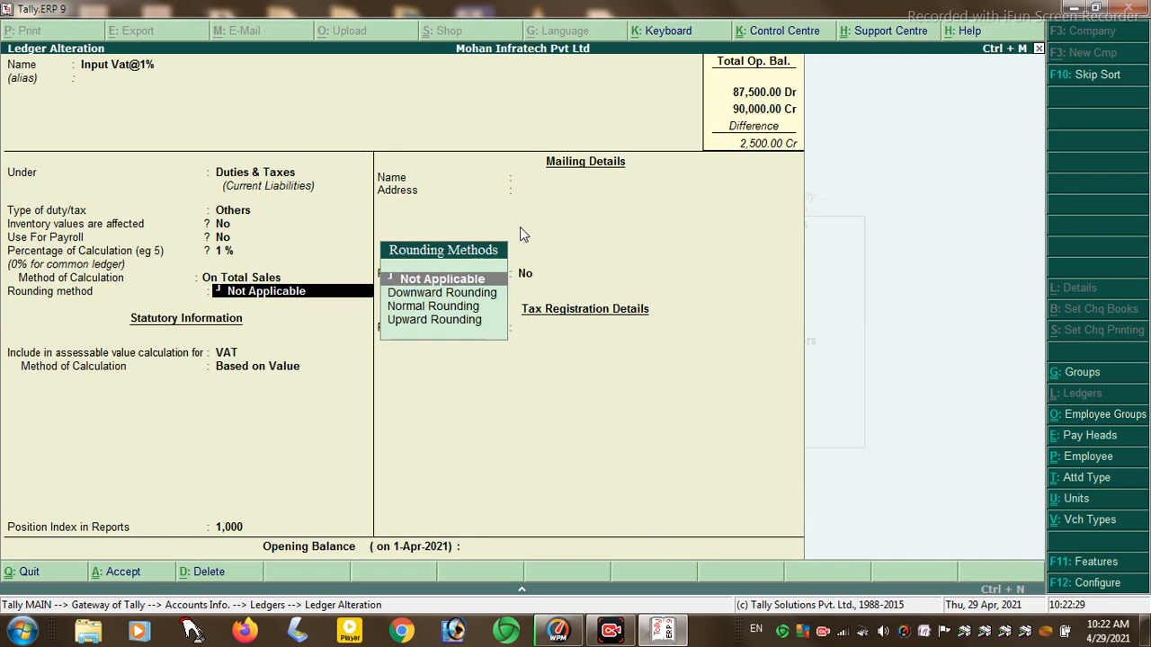
key(Return)
key(Return)
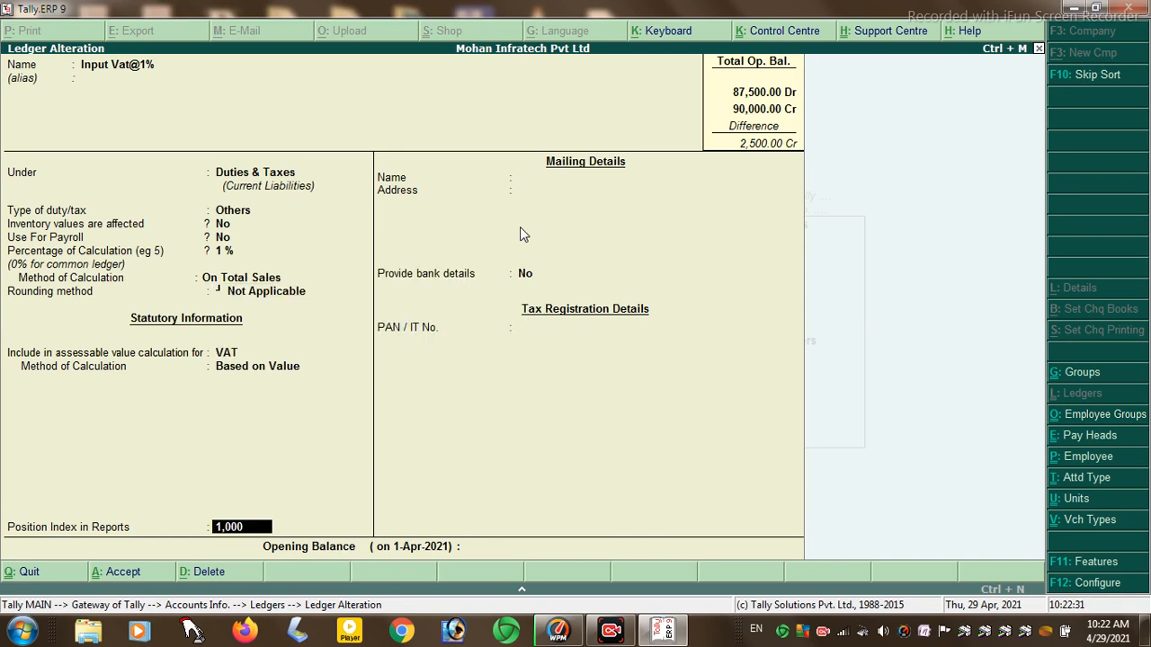
key(Return)
key(Return)
key(Return)
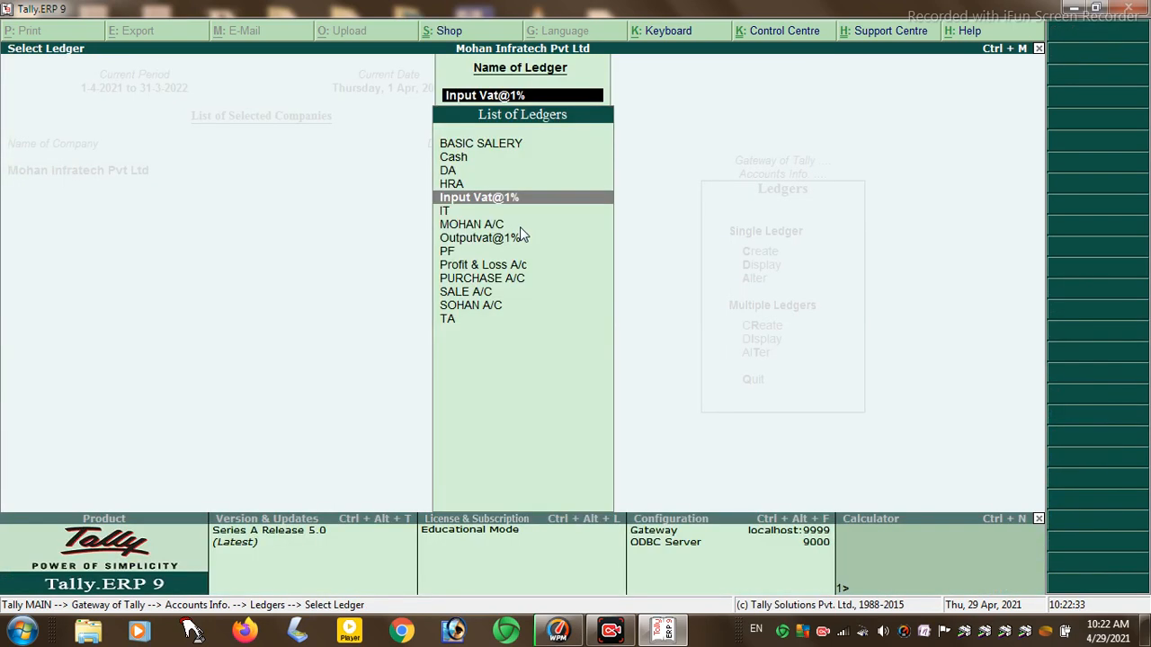
key(Escape)
key(Escape)
key(Escape)
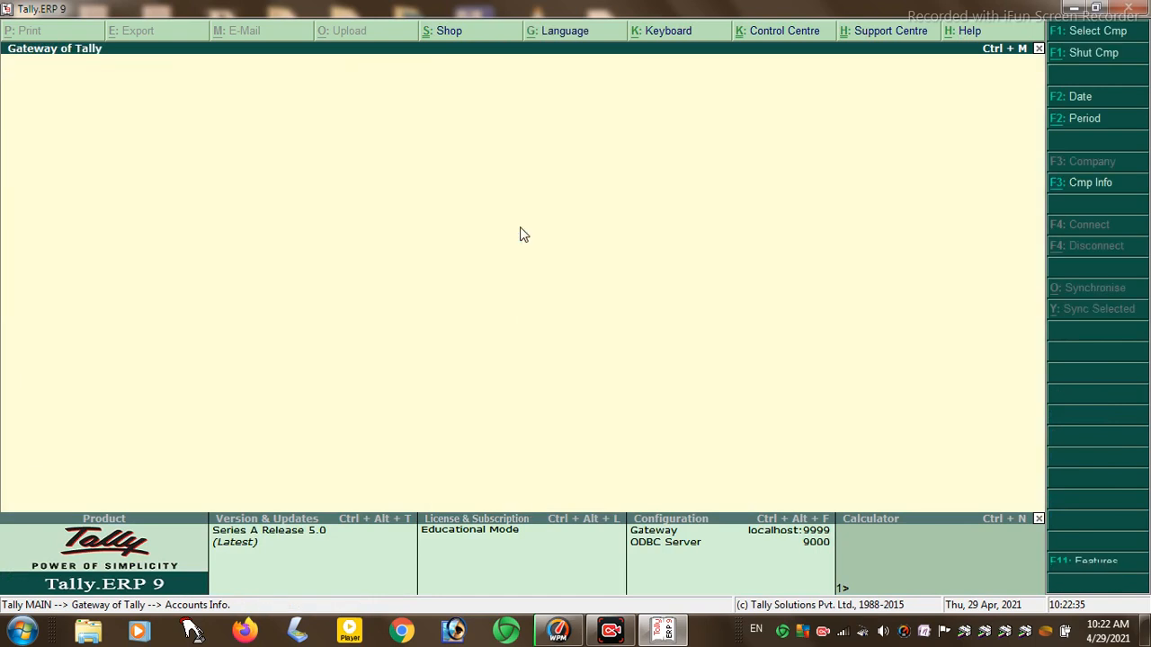
- Start a sales voucher with reference 2, party Cash, SALE A/C and item TOTHPASTE
key(Down)
key(Down)
key(Return)
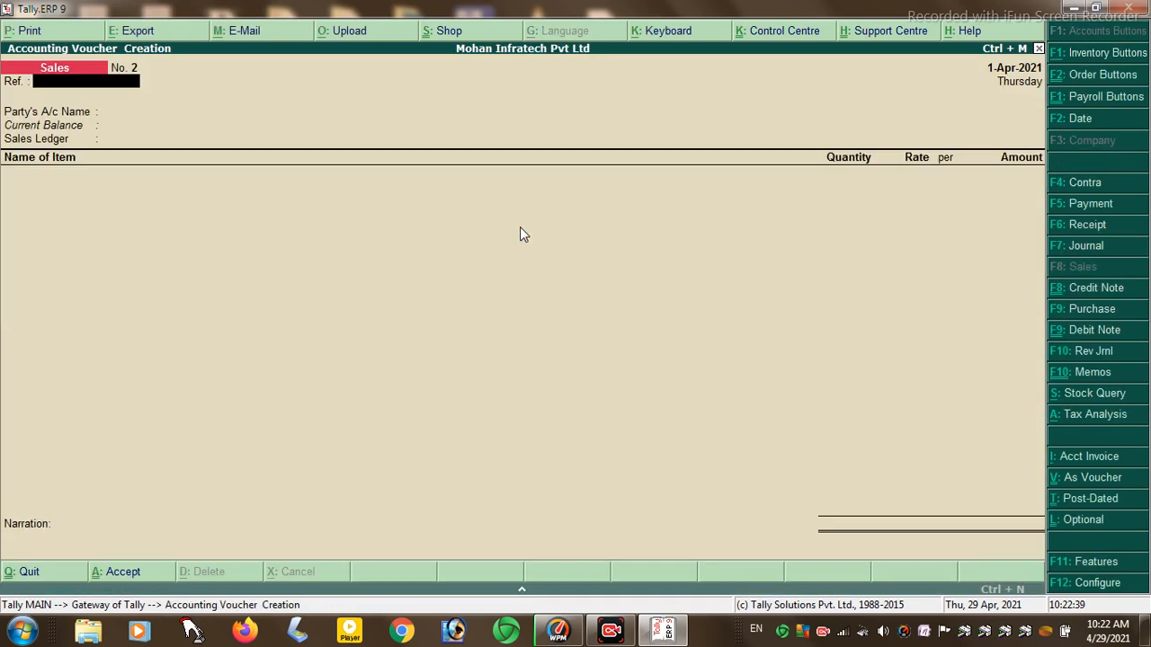
text(2)
key(Return)
key(Return)
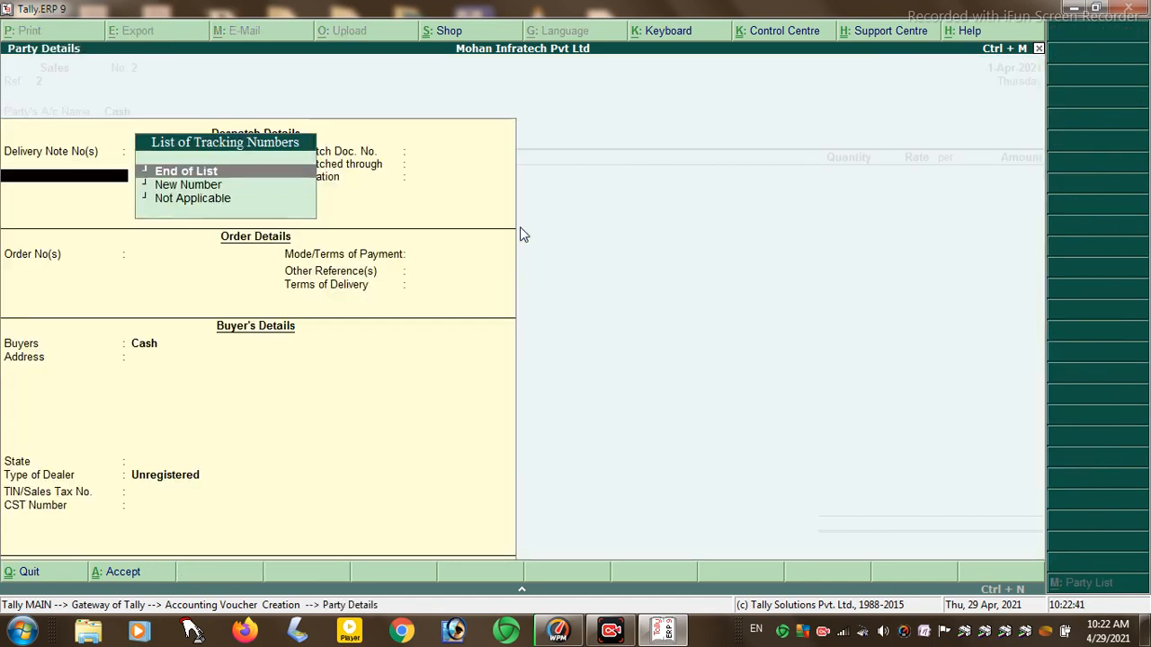
key(Return)
key(Return)
key(Return)
key(Return)
key(Return)
key(Return)
key(Return)
key(Return)
key(Return)
key(Return)
key(Return)
key(Return)
key(Return)
key(Return)
key(Return)
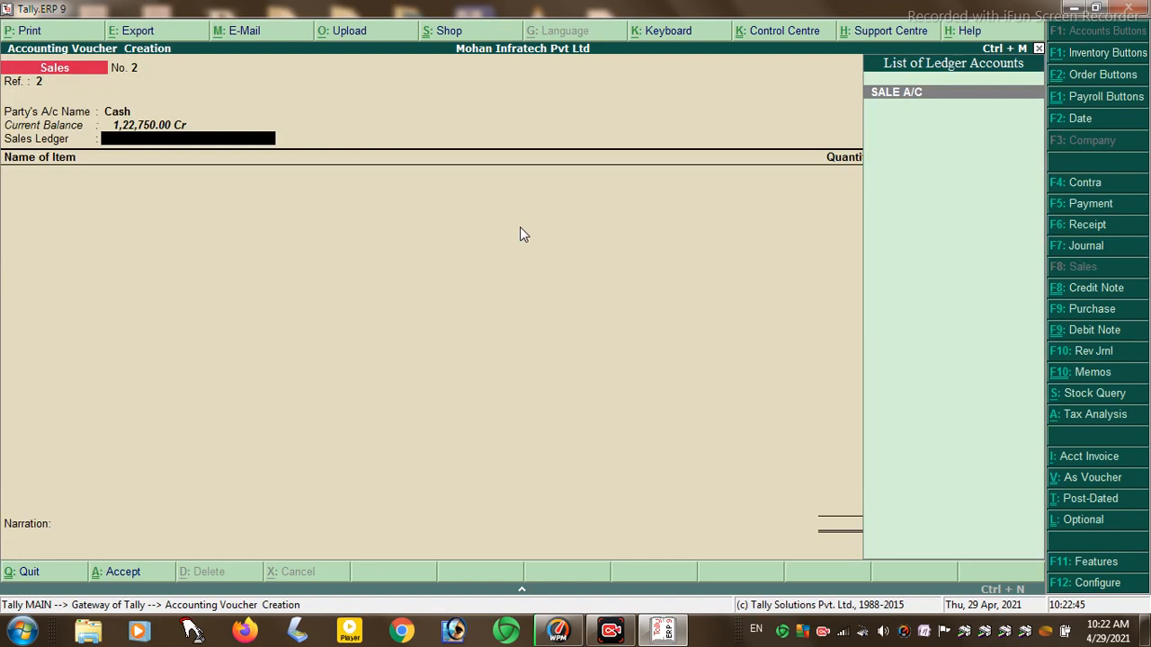
key(Return)
key(Down)
key(Down)
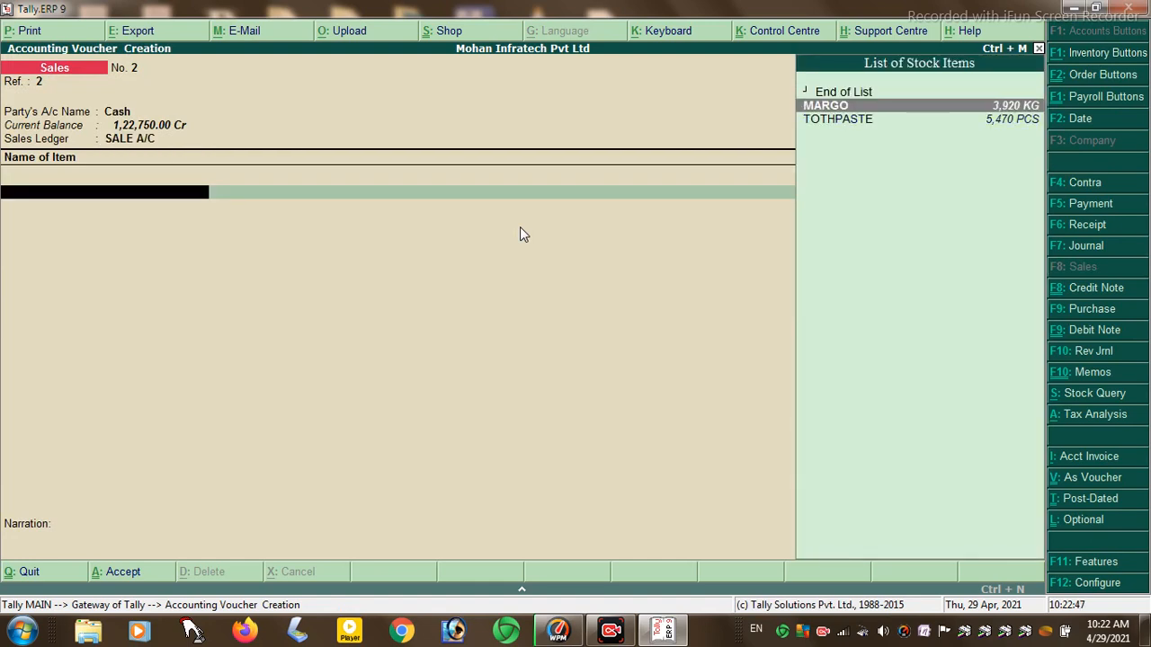
key(Return)
- Enter tracking number 1 and 500 PCS of TOTHPASTE at 20.00, then add the Input Vat@1% ledger
key(Return)
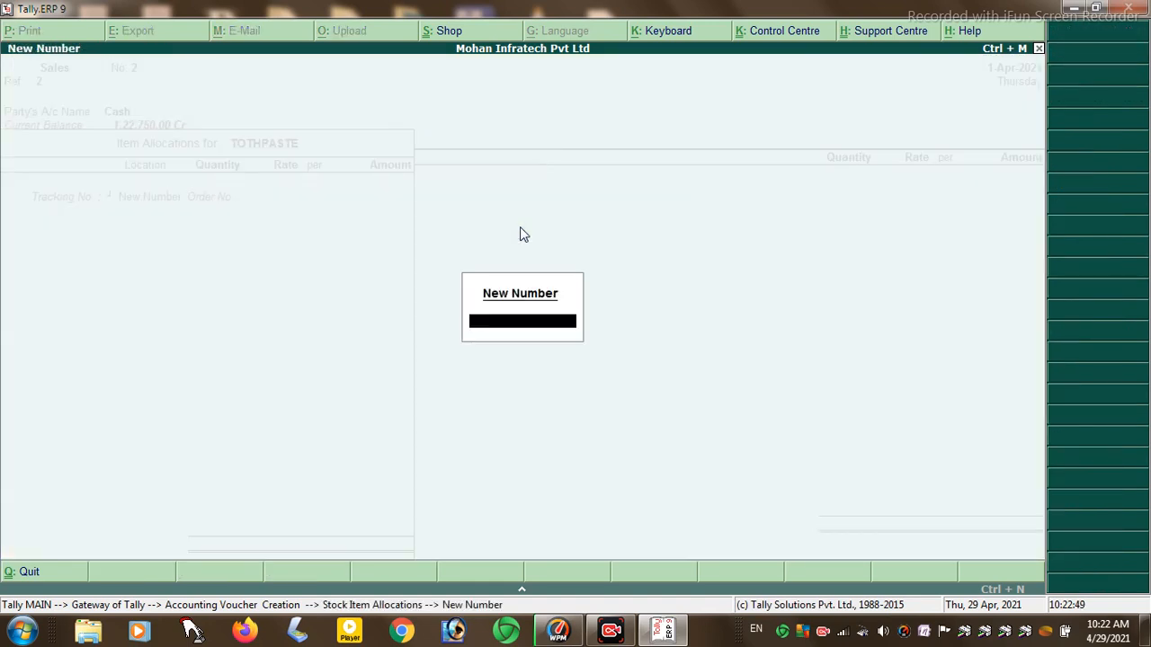
text(1)
key(Return)
key(Return)
key(Return)
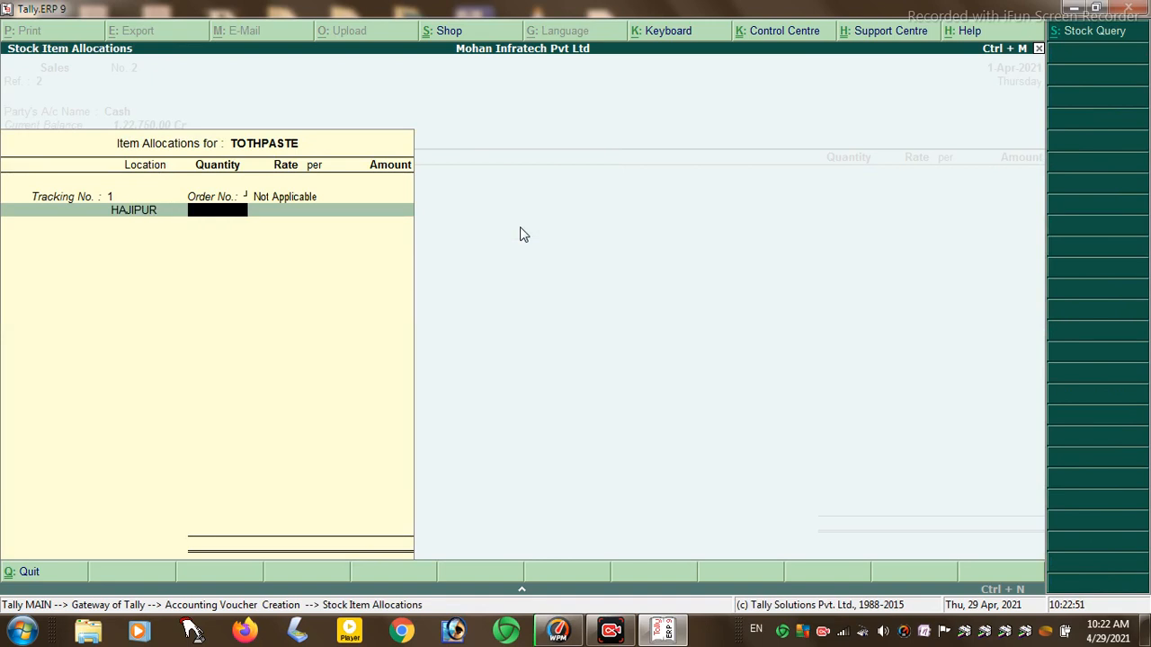
text(500)
key(Return)
key(Return)
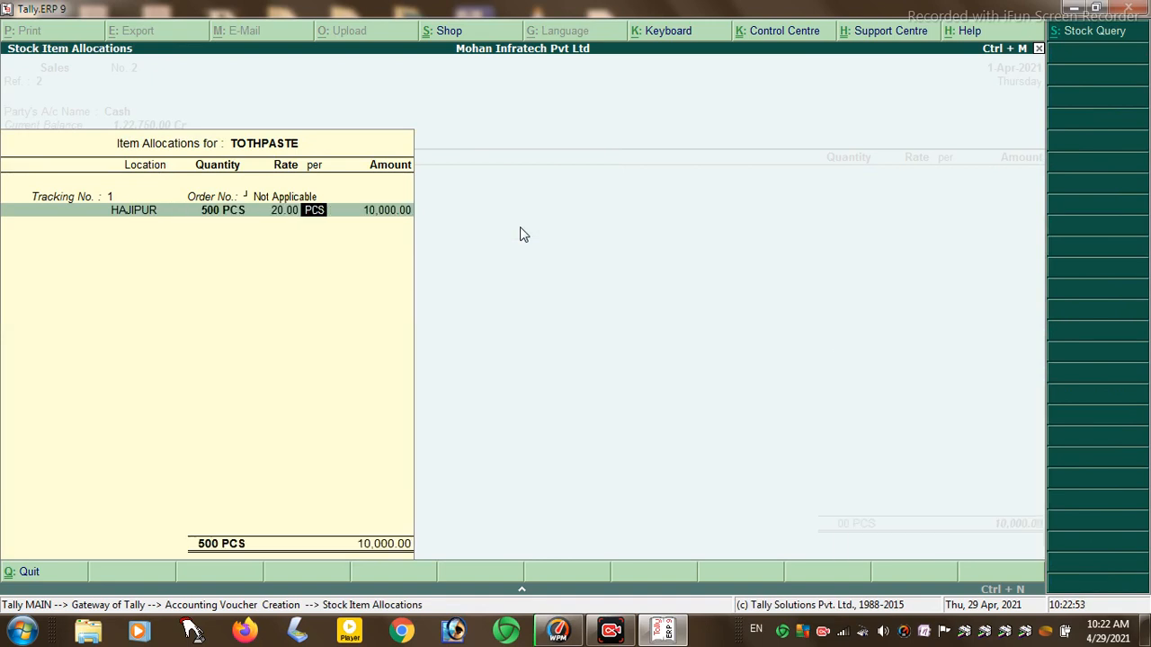
key(Return)
key(Return)
key(Return)
key(Return)
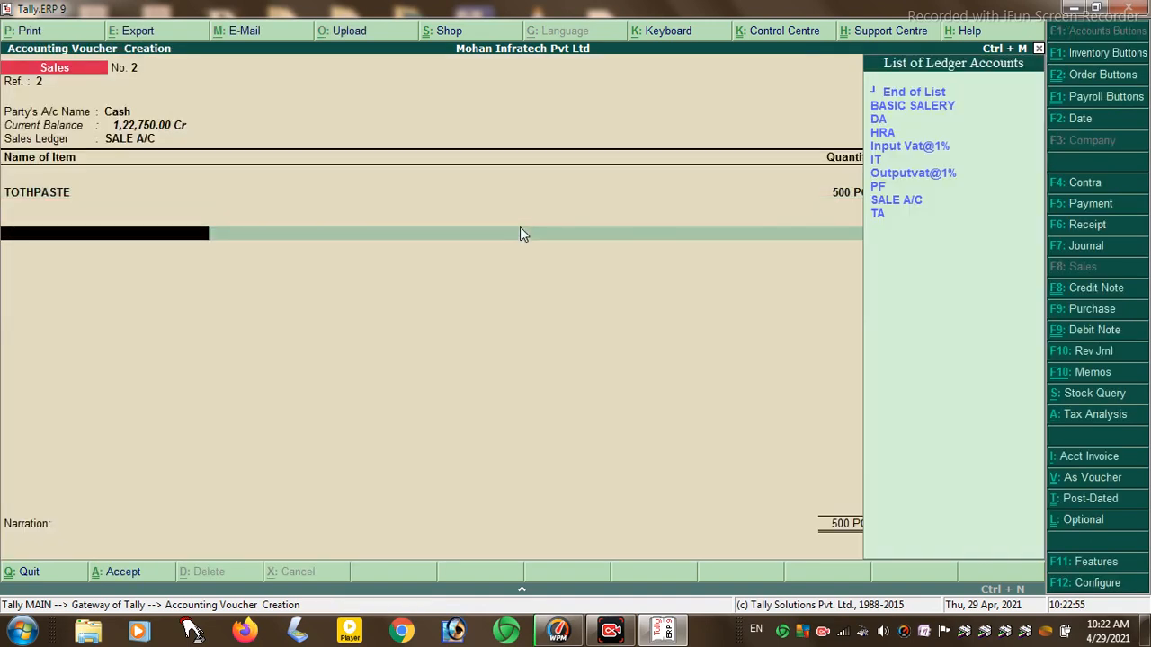
key(Down)
key(Down)
key(Down)
key(Down)
key(Return)
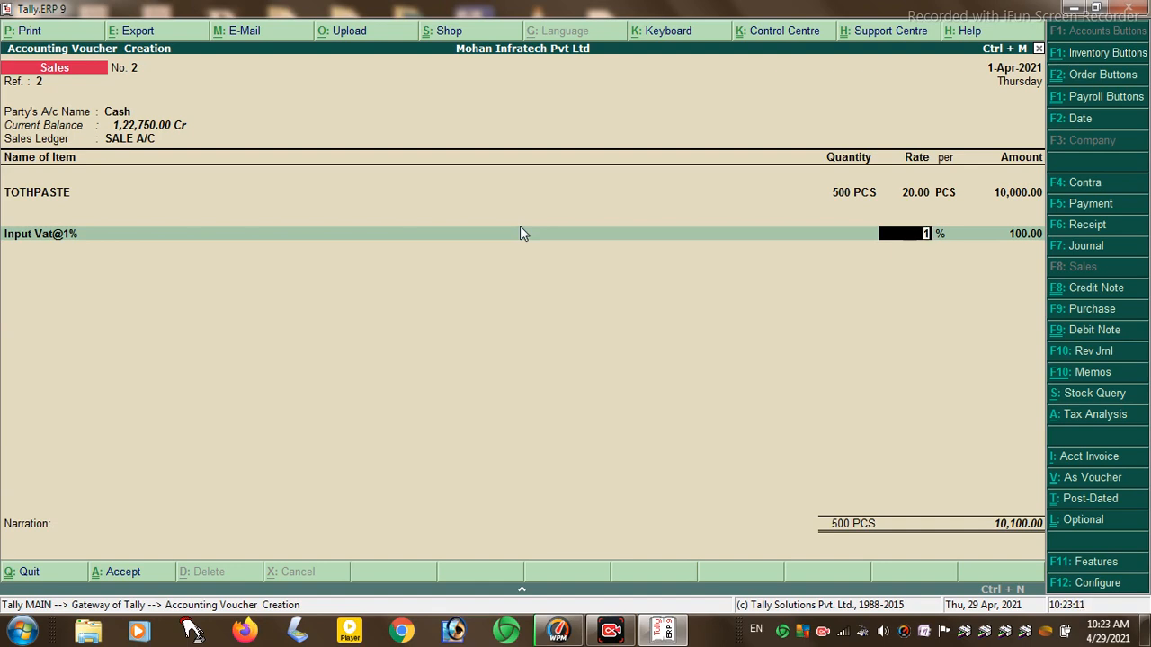
- Save sales voucher No. 2 totalling 10,100.00 and return to the Gateway of Tally
key(Return)
key(Return)
key(Return)
key(Return)
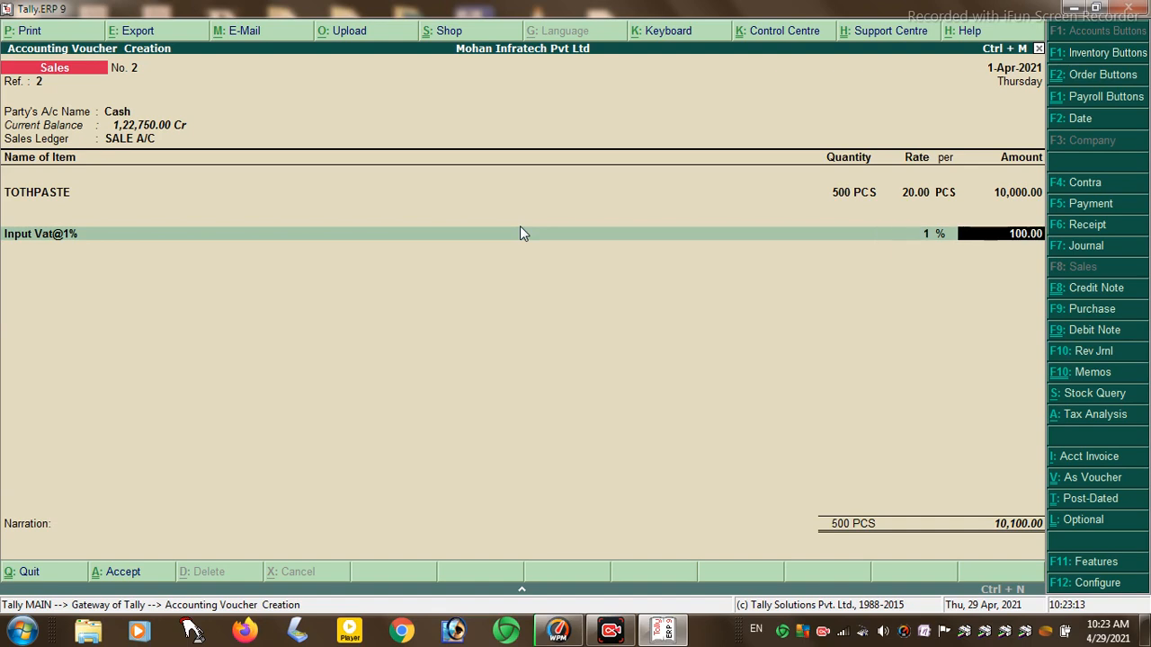
key(y)
key(Escape)
key(Return)
key(Escape)
key(Escape)
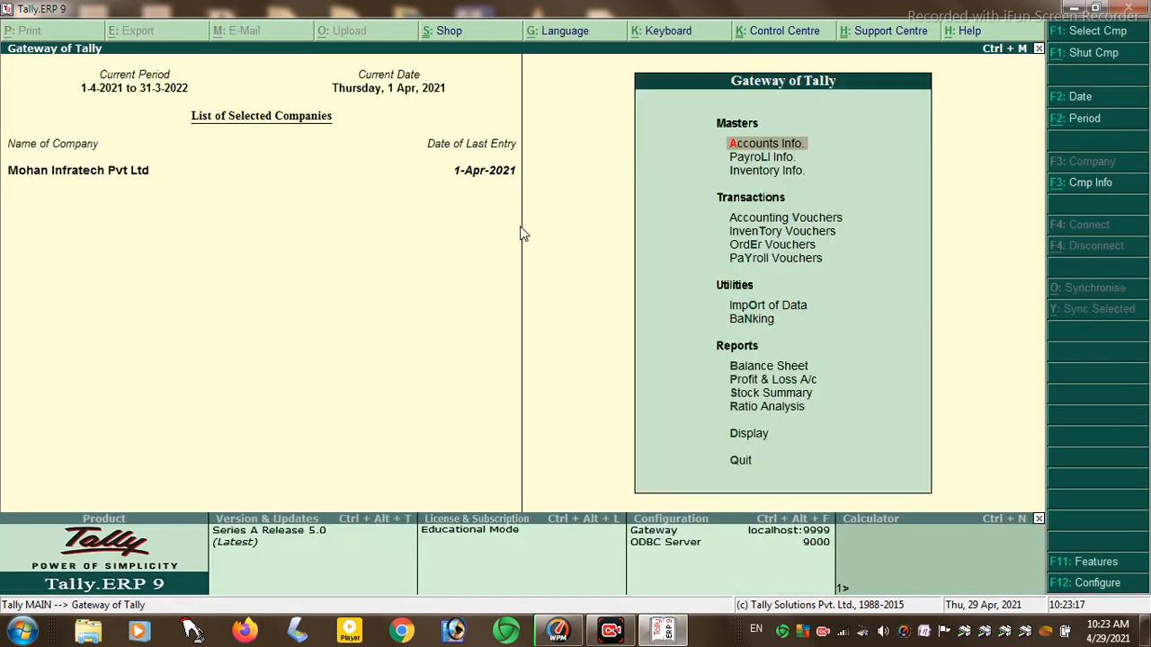
- In F11 Statutory & Taxation features, set VAT to No, excise to No, and service tax to Yes
click(1079, 562)
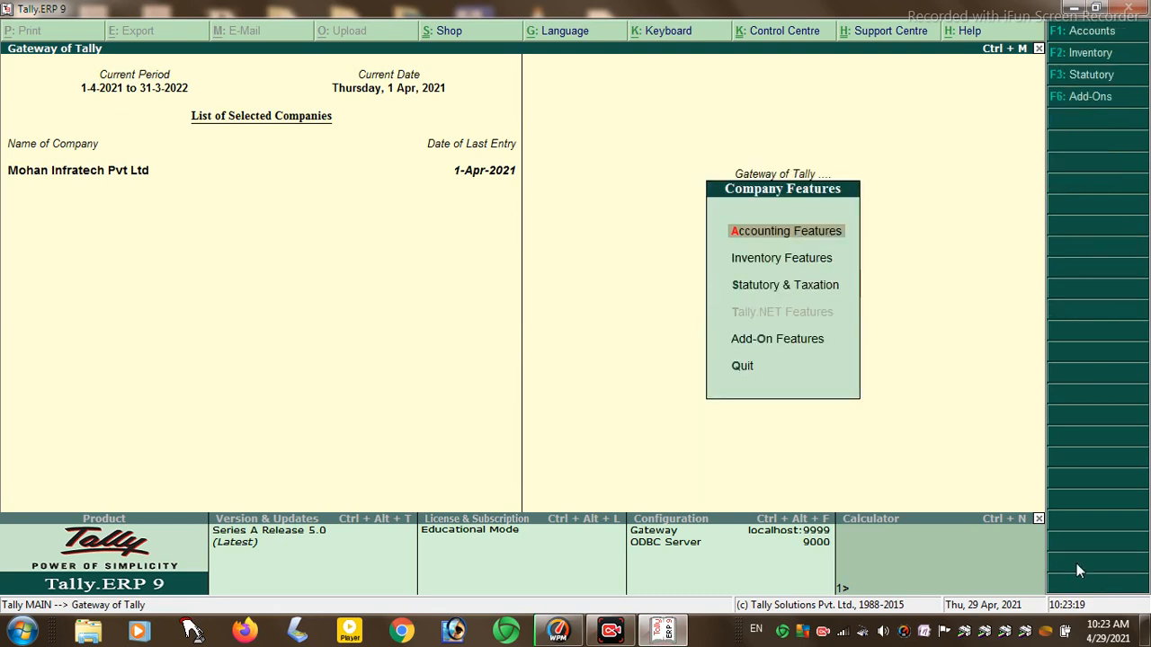
key(Down)
key(Down)
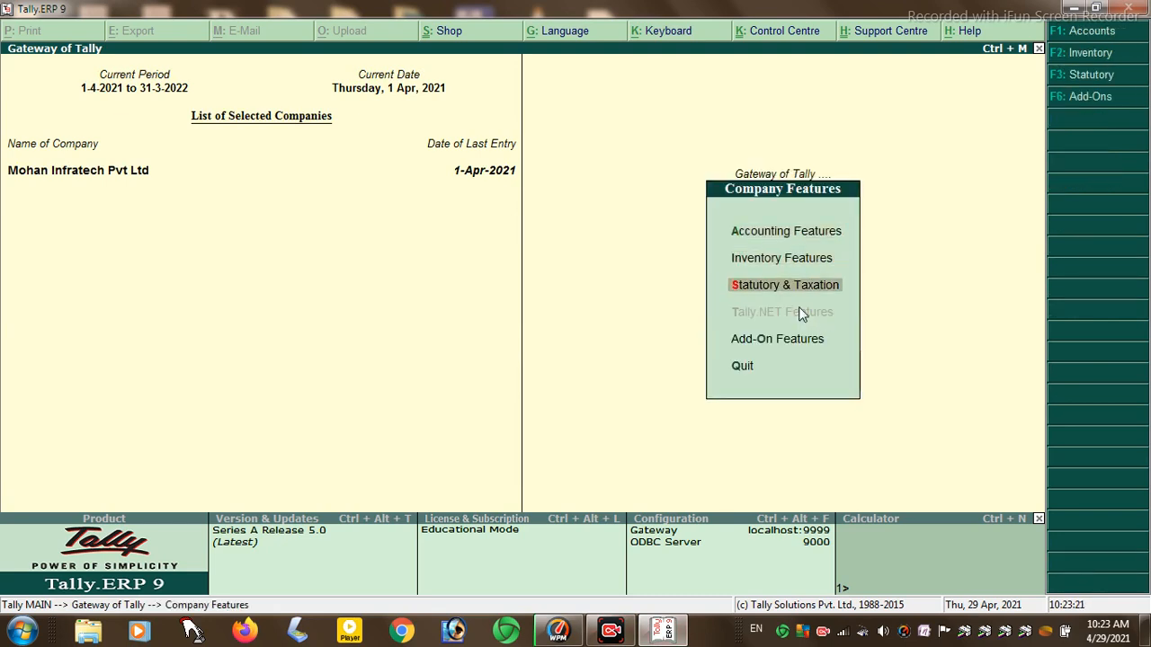
key(Return)
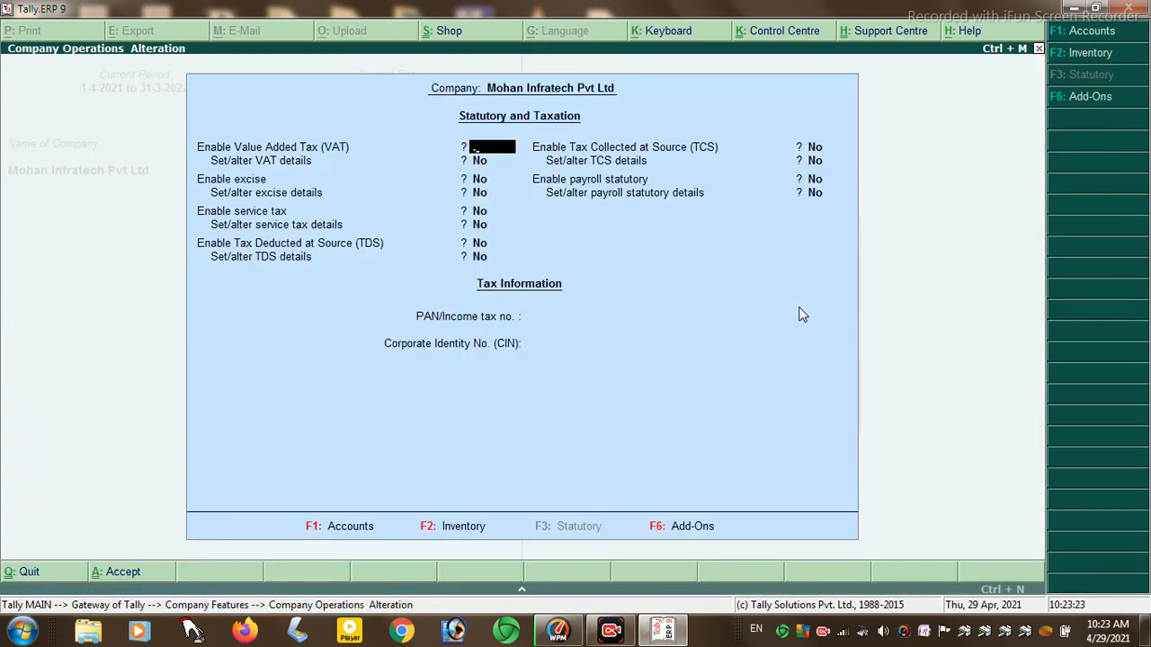
key(Return)
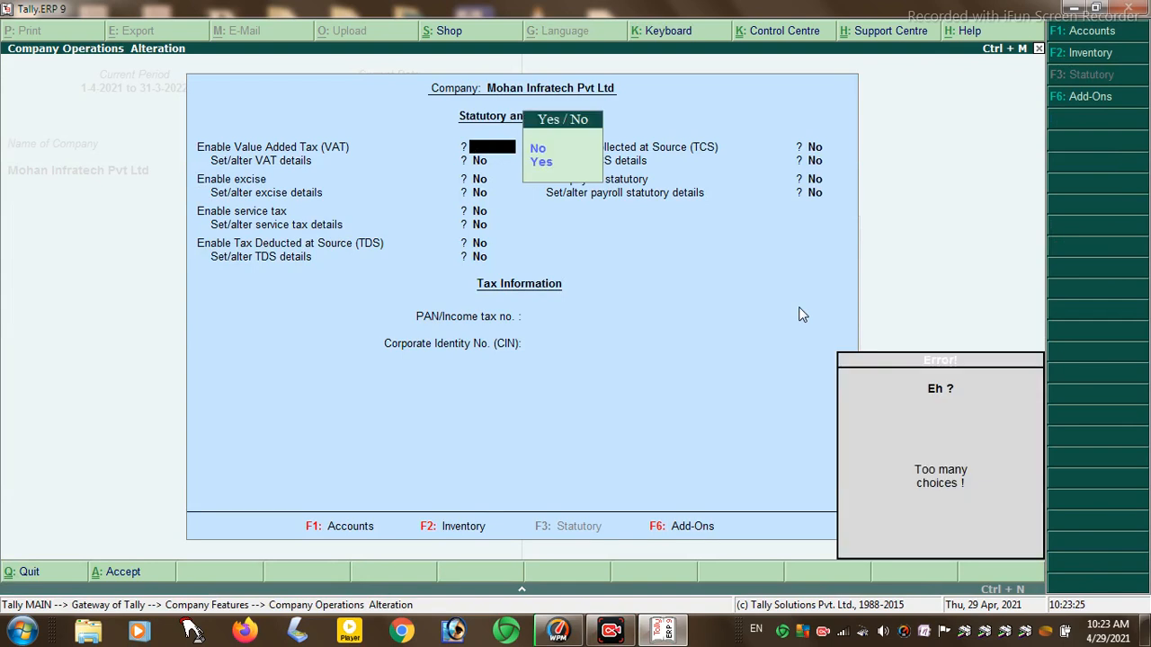
key(Down)
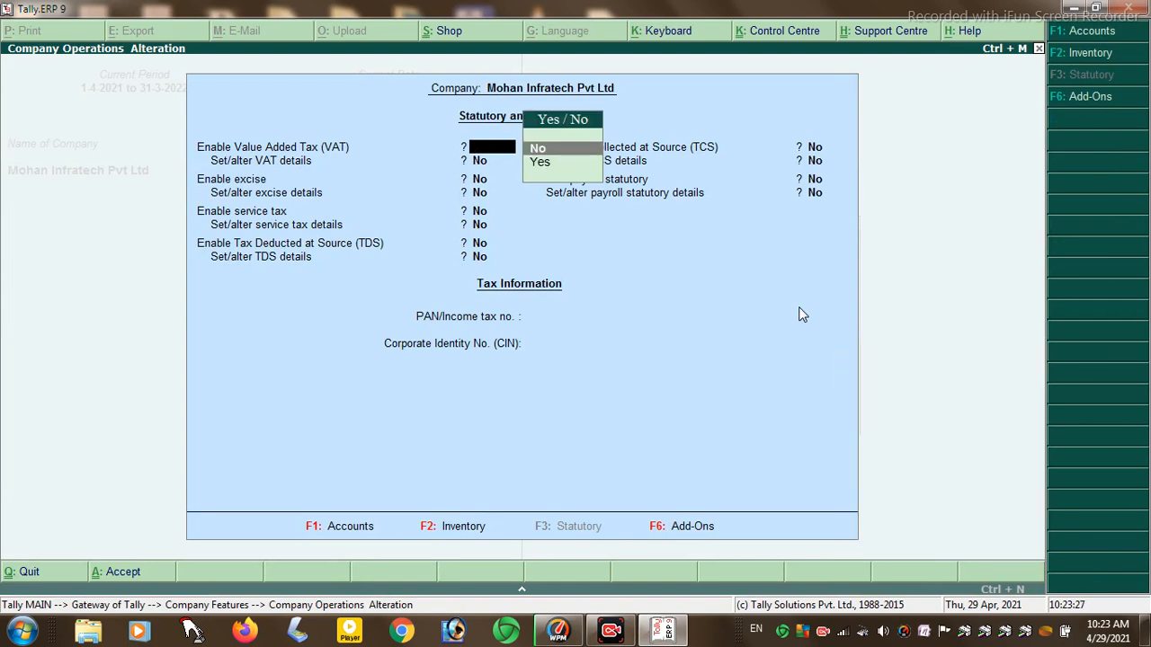
key(Return)
key(Return)
text(y)
key(Return)
text(y)
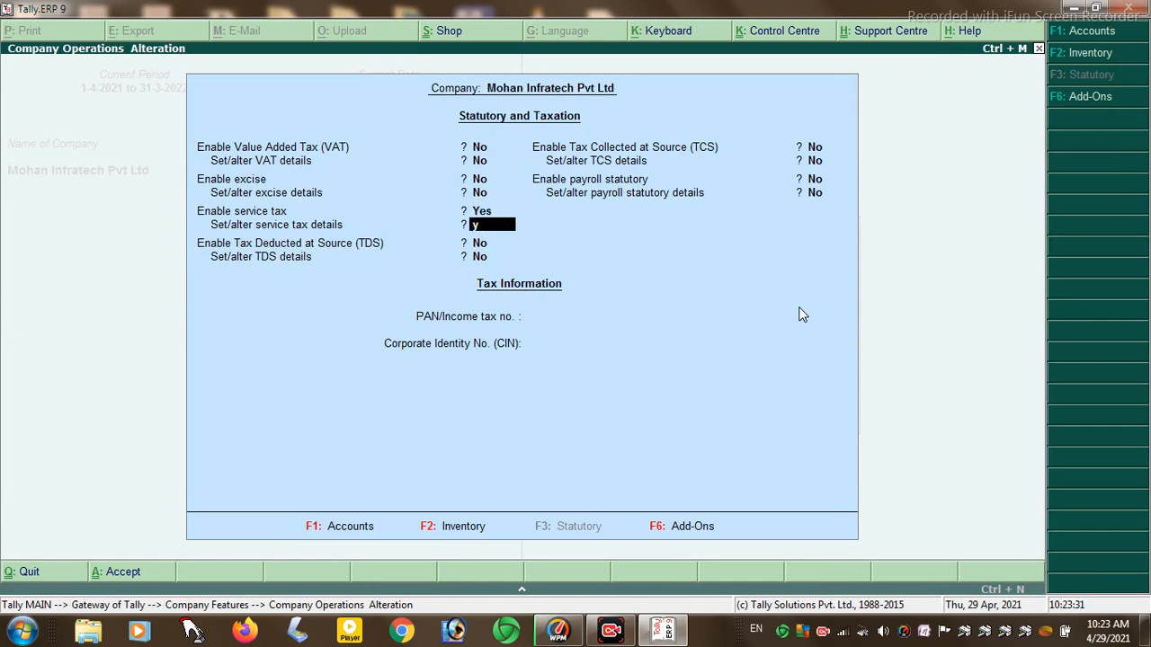
key(Return)
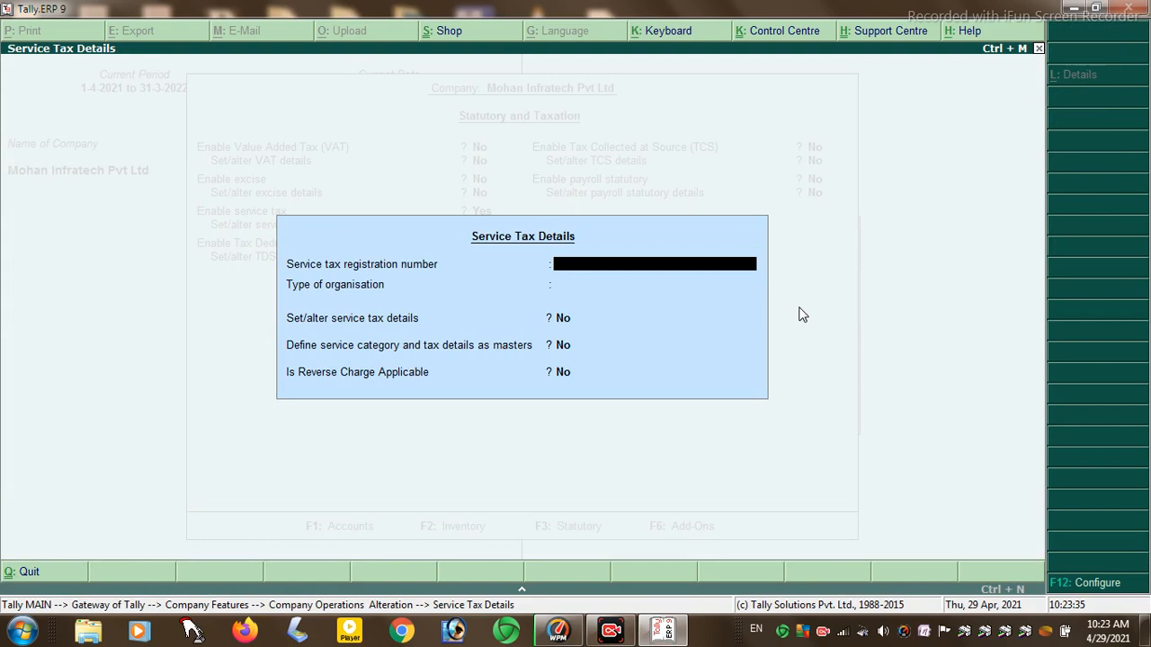
- Enter the service tax registration number, Individual/Proprietary organisation type and Accrual basis for tax liability
text(01215214211)
key(Return)
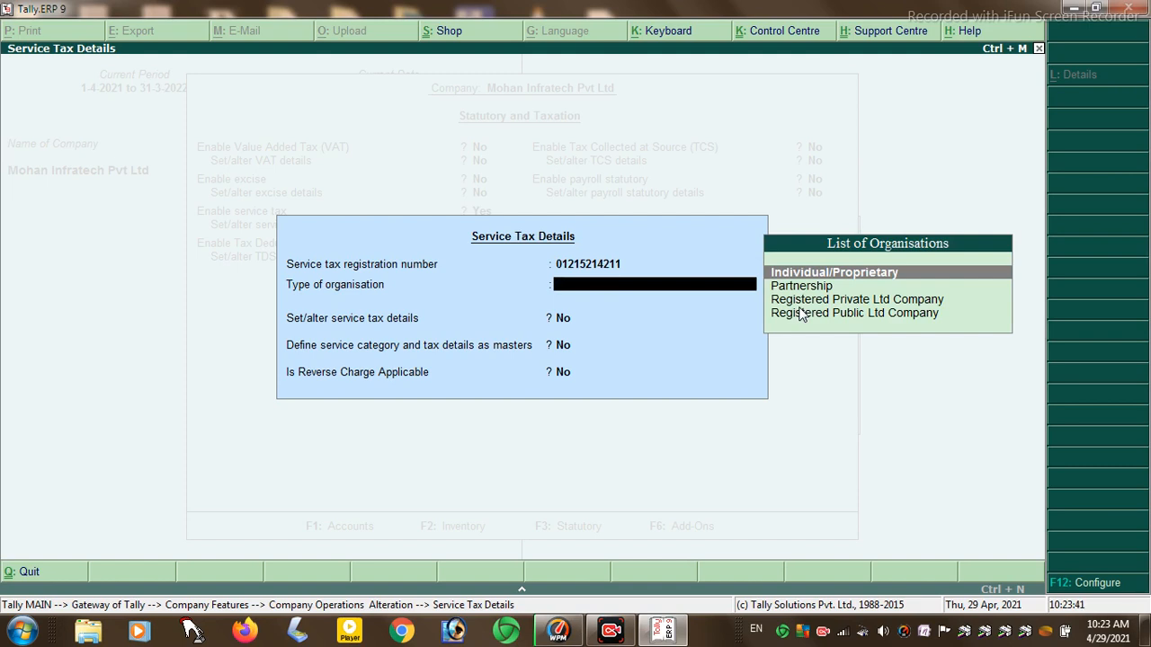
key(Down)
key(Up)
key(Return)
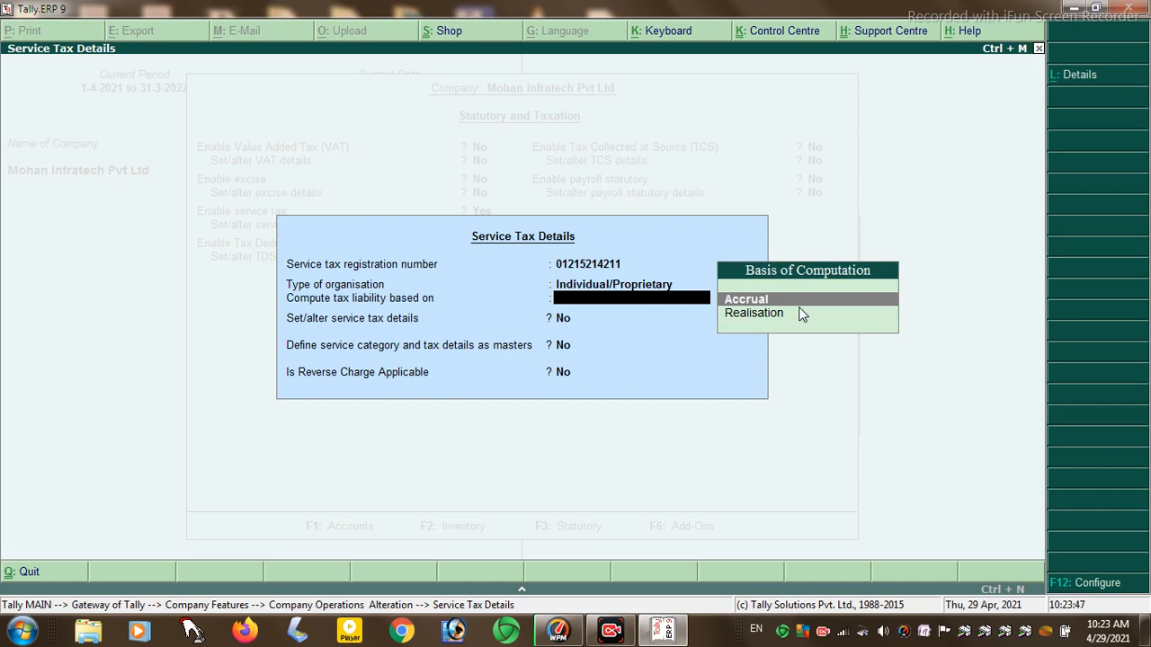
key(Return)
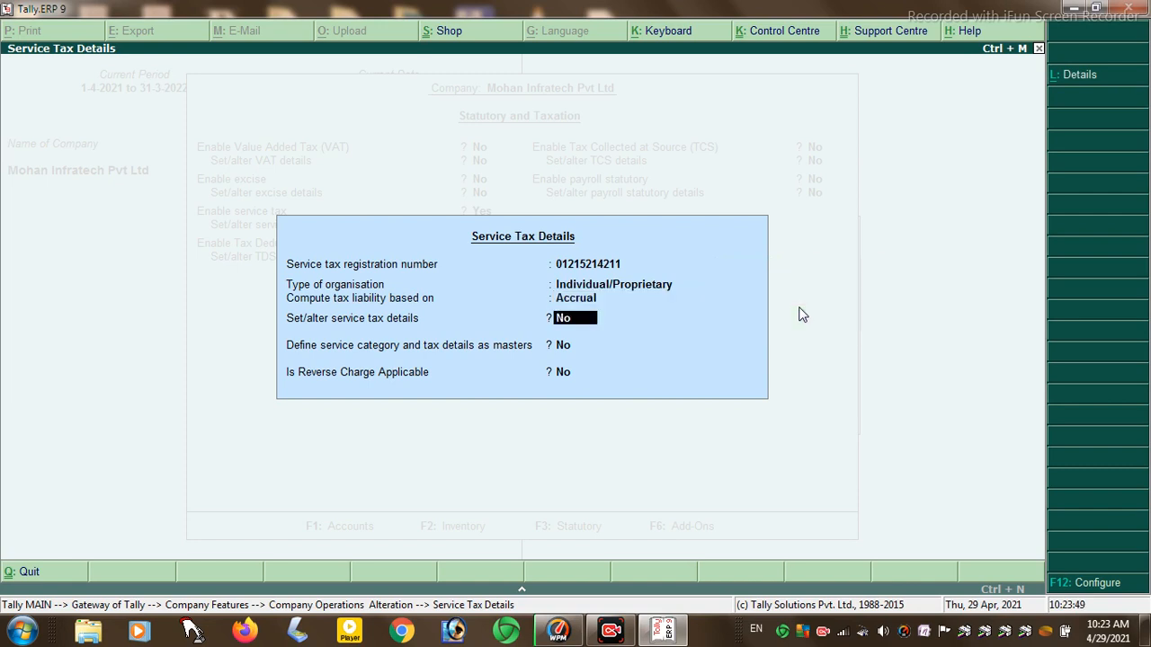
- Define a Service Tax category with 5% service tax, 5% education cess and 0% secondary cess
key(y)
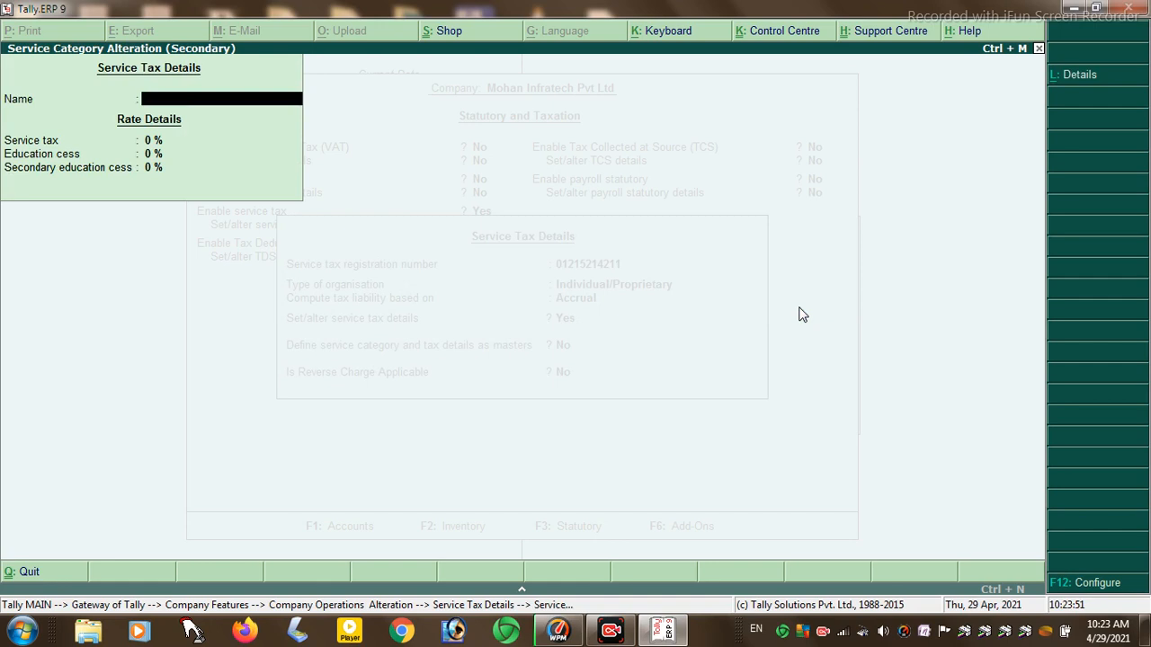
text(Service Tax)
key(Return)
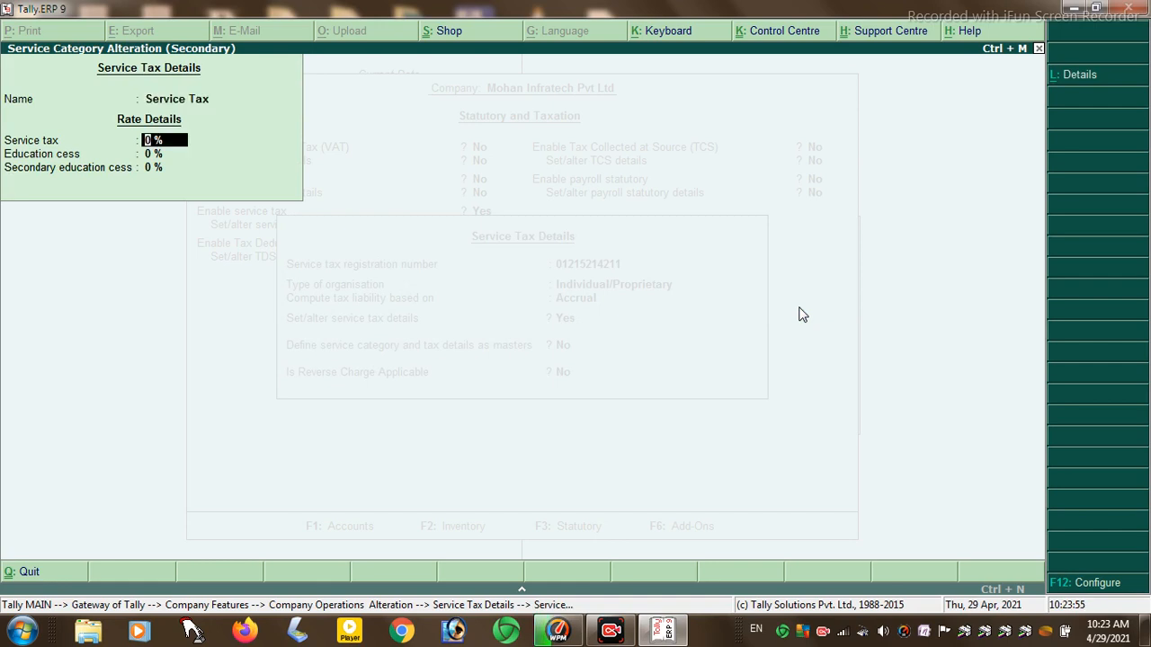
text(5)
key(Return)
text(5)
key(Return)
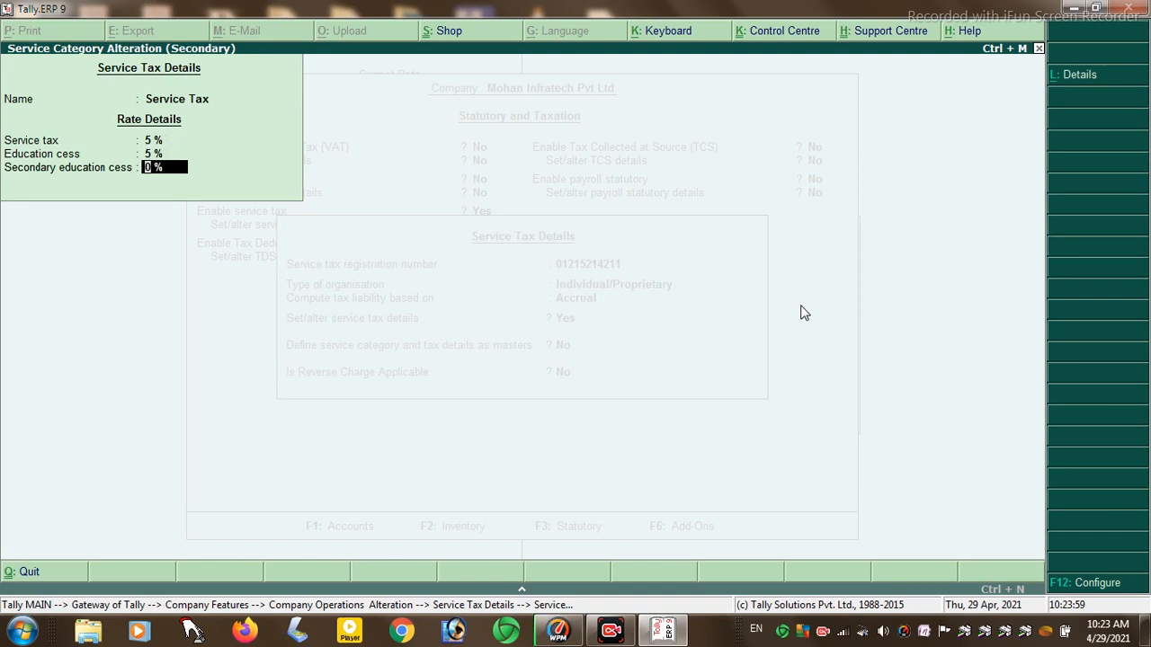
text(0)
key(Return)
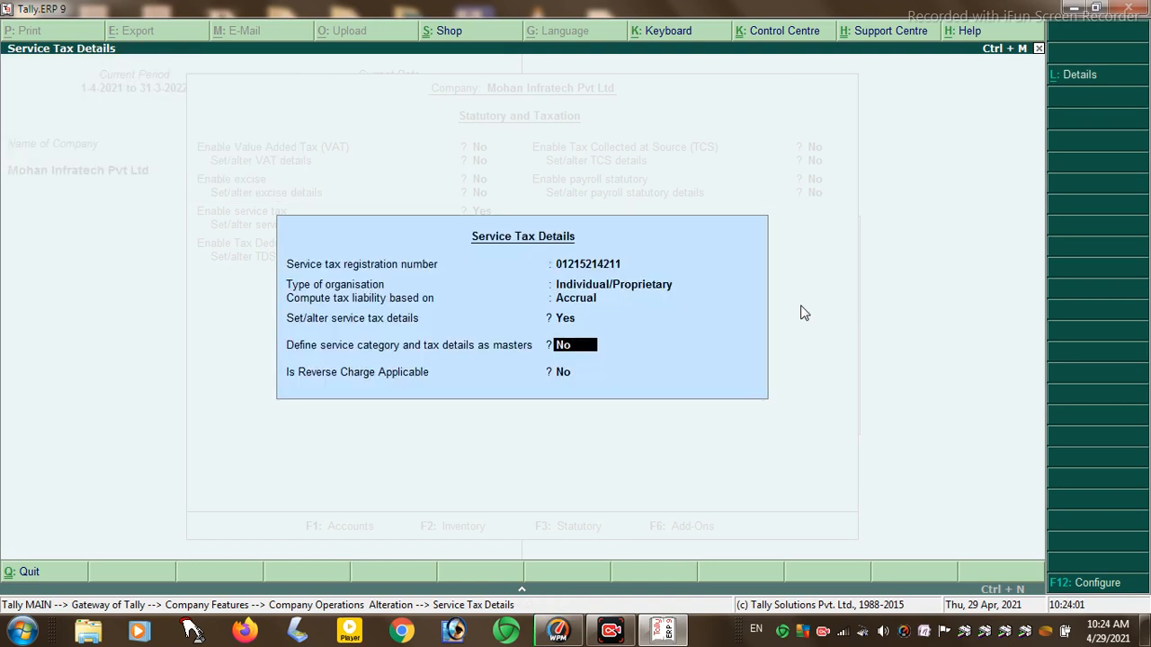
- Keep reverse charge off, accept the statutory settings, and return to the Gateway of Tally
key(Return)
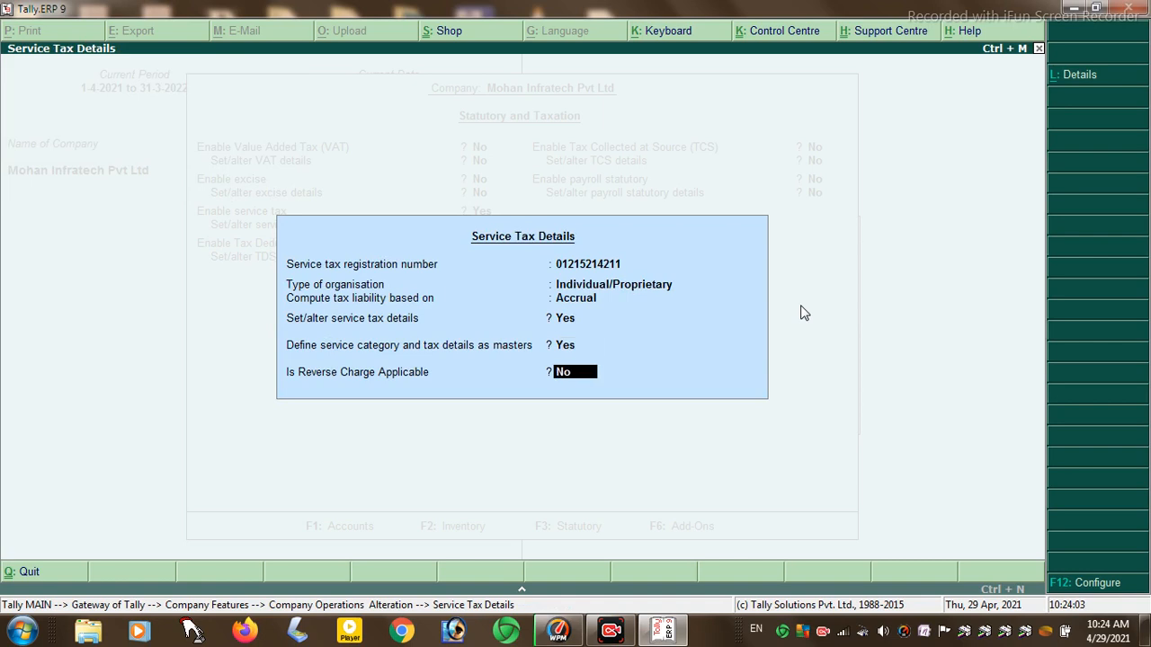
key(Return)
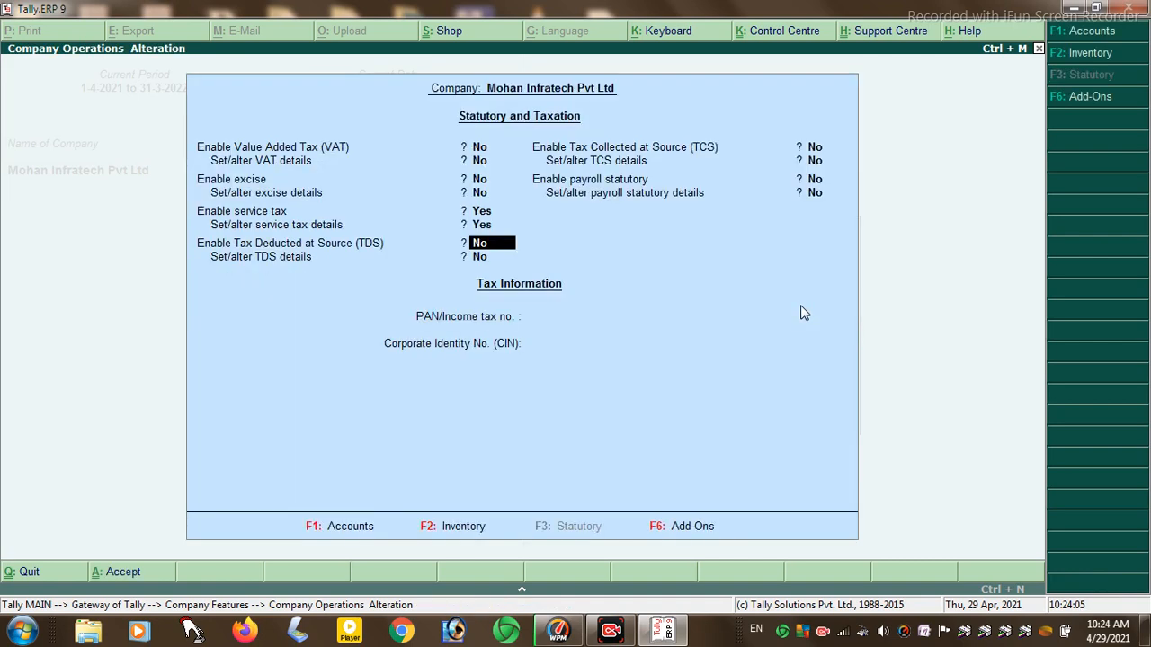
key(Return)
key(Return)
key(Return)
key(Return)
key(Return)
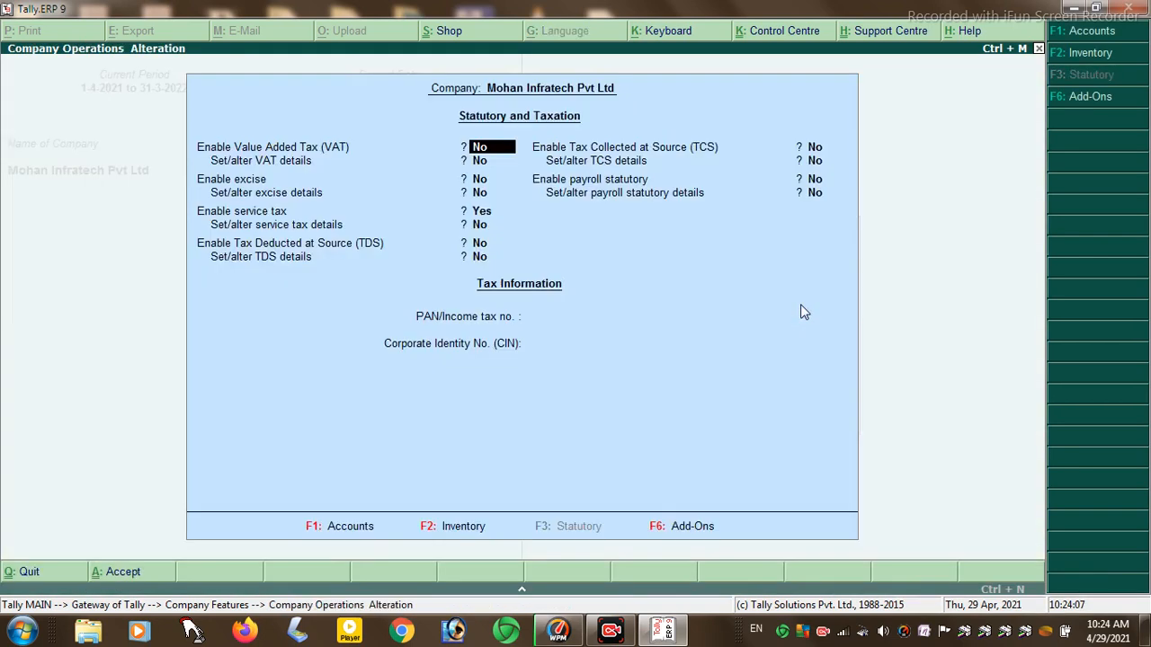
key(Escape)
key(Return)
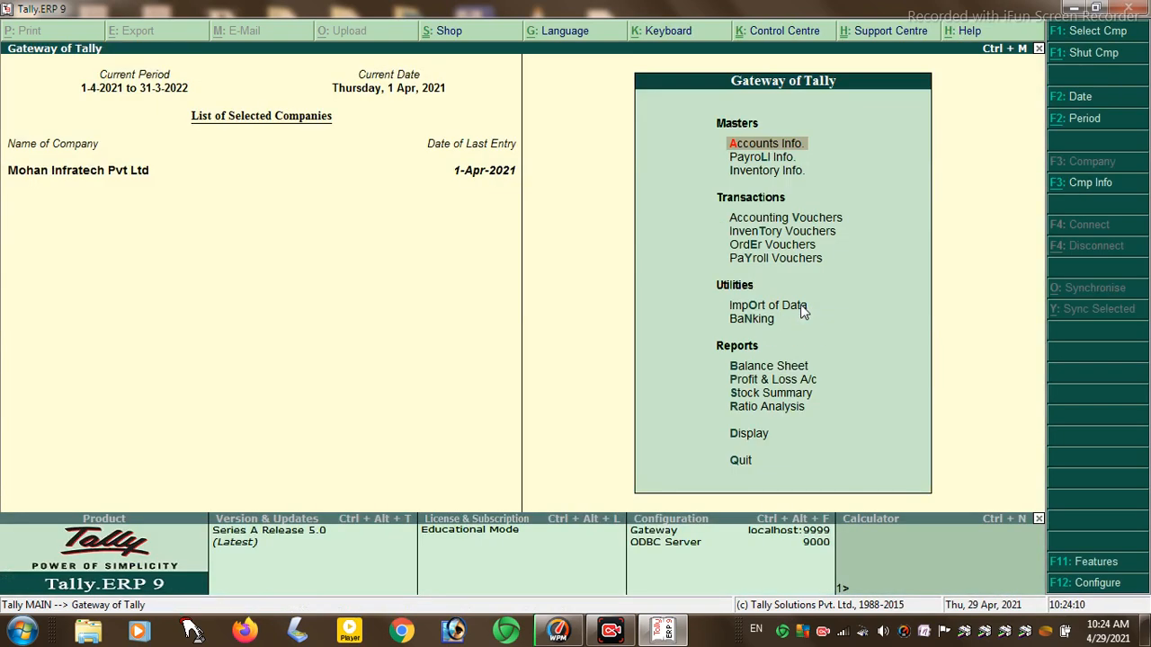
- Create a 'Service Tax' ledger under Duties & Taxes with duty type Service Tax, tax head Any, rounding Not Applicable
key(Return)
key(l)
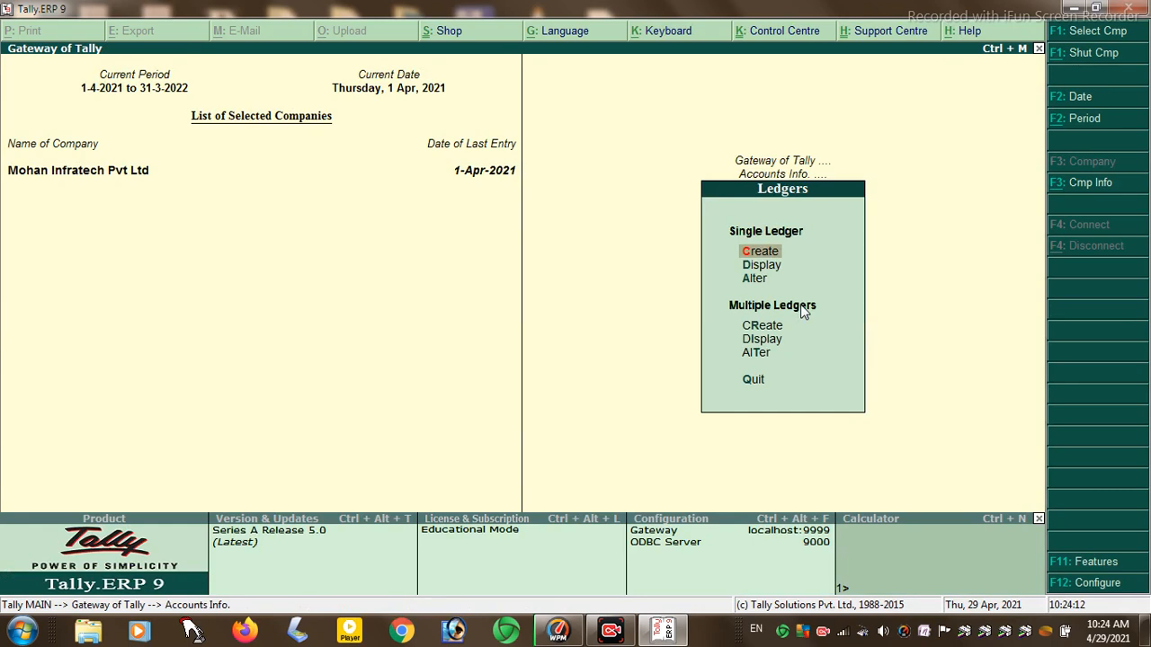
key(Return)
text(Service Tax)
key(Return)
key(Return)
key(Return)
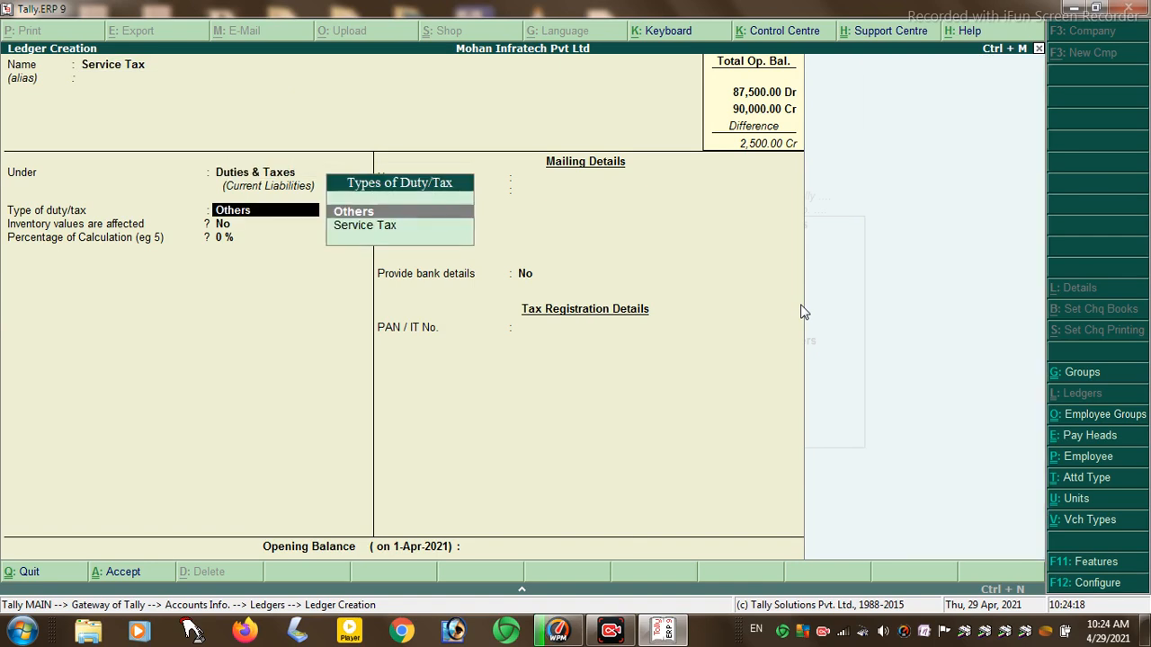
key(Down)
key(Return)
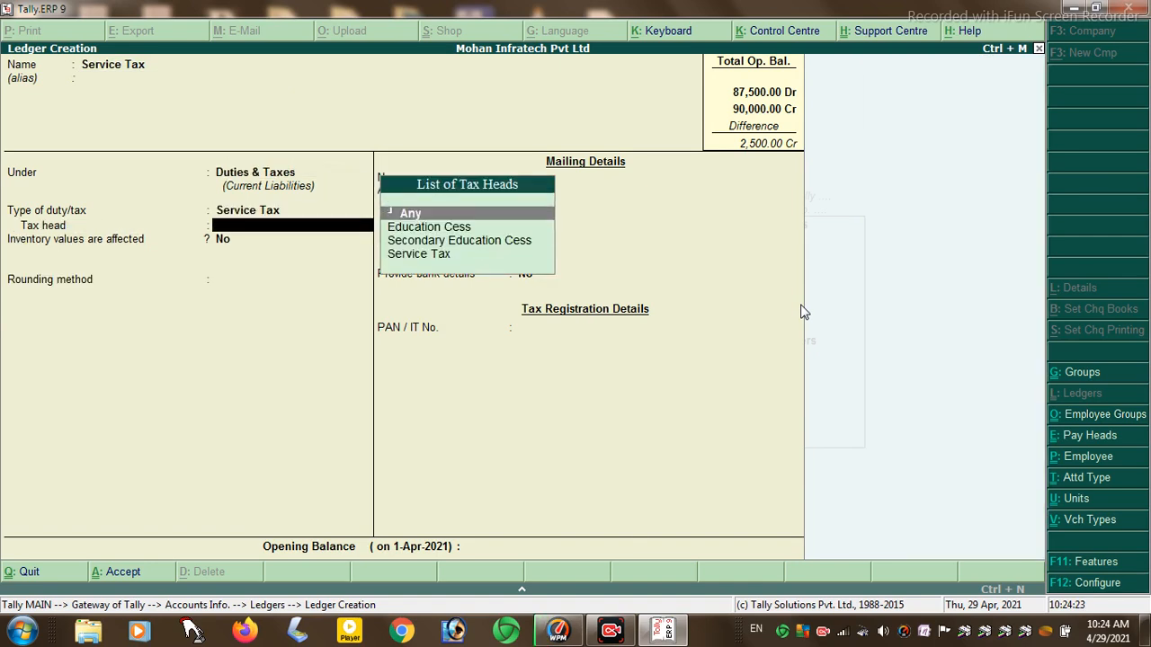
key(Return)
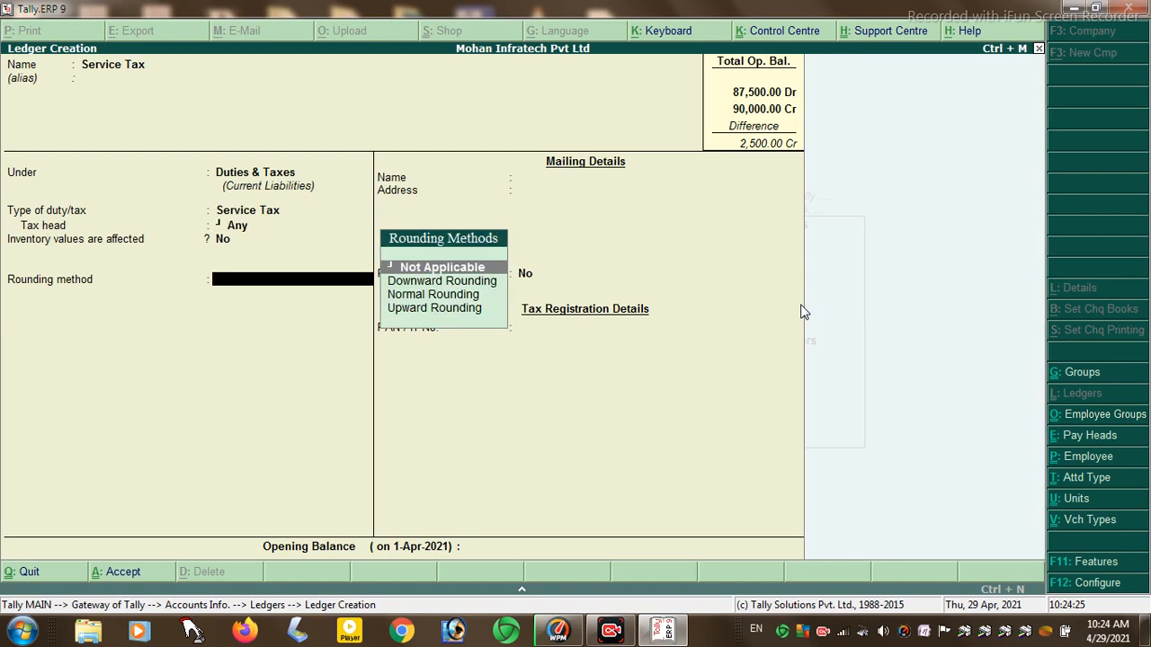
key(Return)
key(Return)
key(Return)
key(Escape)
key(Escape)
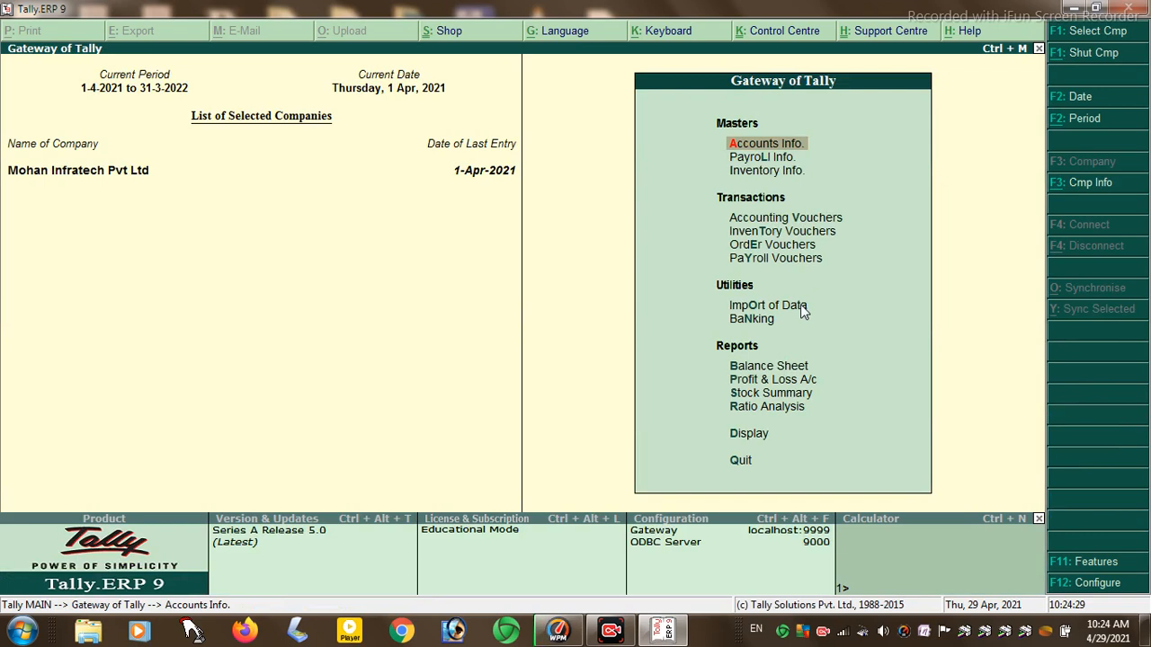
key(Return)
- Open the PURCHASE A/C ledger in Ledger Alteration
key(Down)
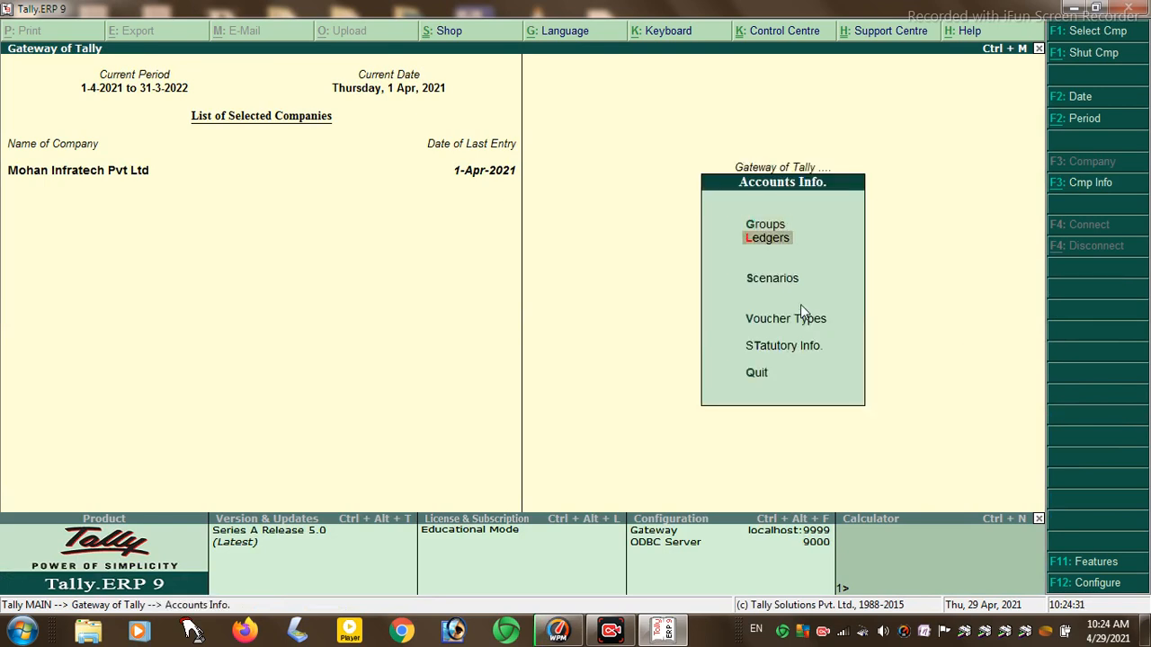
key(Return)
key(Down)
key(Down)
key(Return)
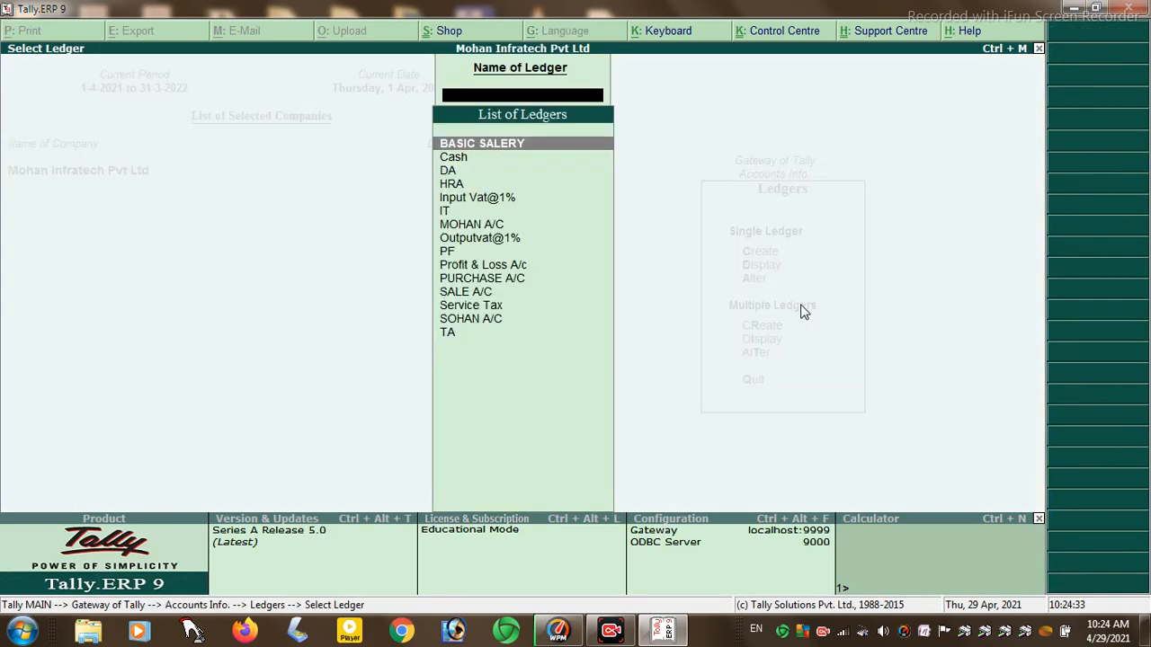
text(P)
key(Down)
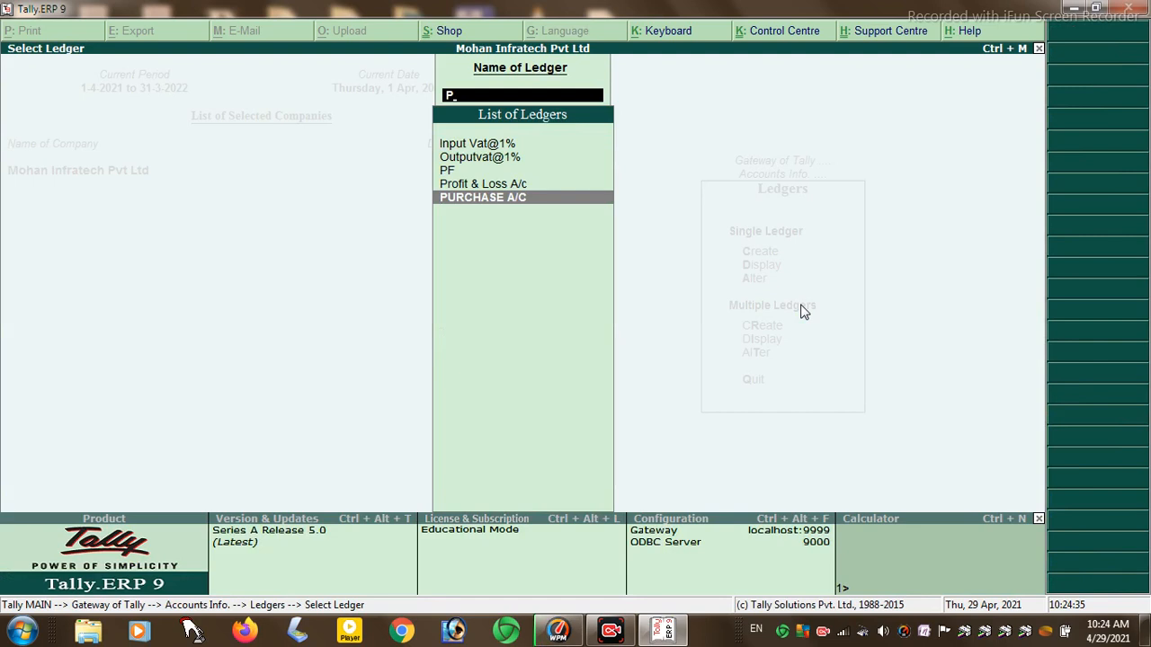
key(Return)
- Make service tax Applicable for PURCHASE A/C and set Set/alter service tax details to Yes
key(Return)
key(Return)
key(Return)
key(Return)
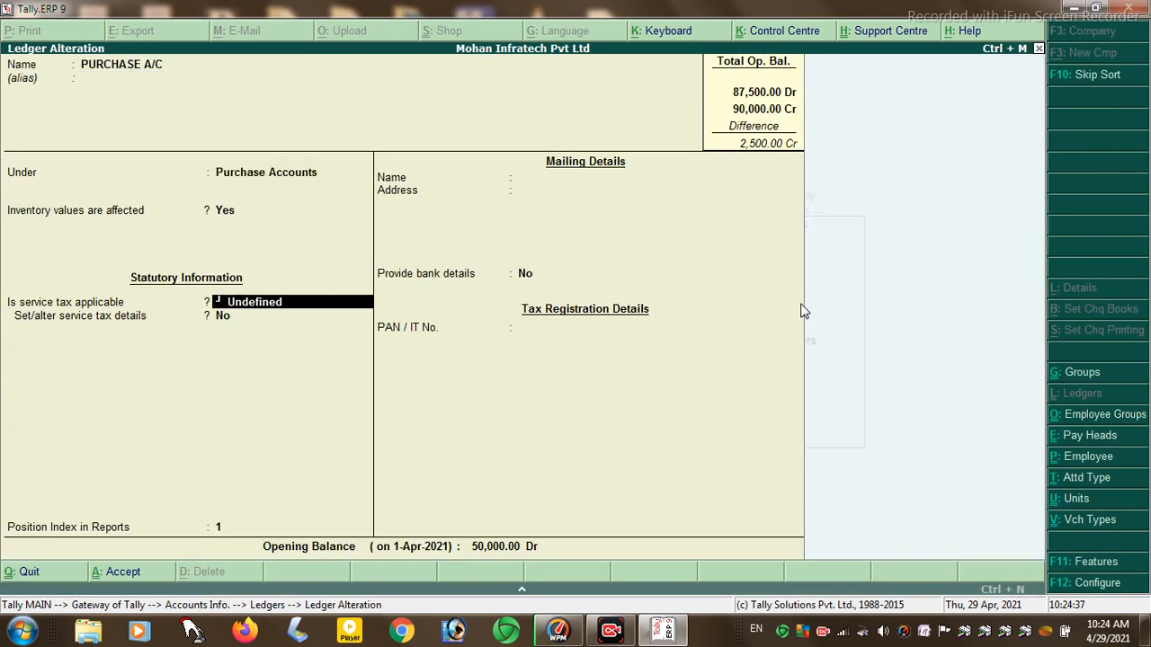
key(Return)
key(BackSpace)
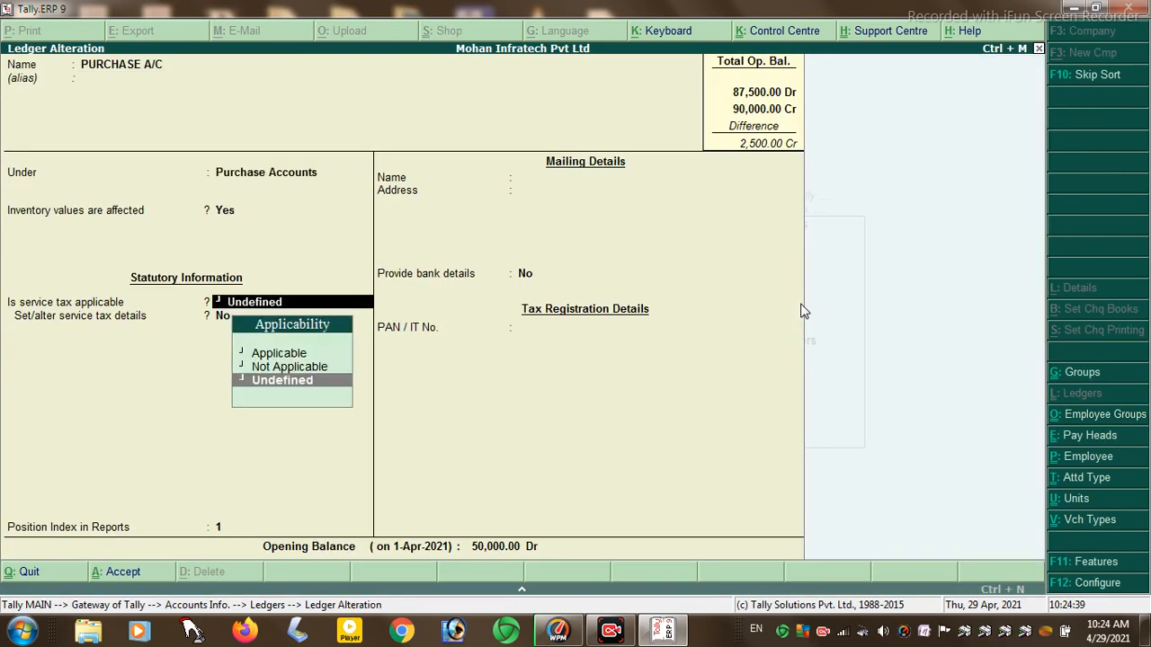
key(Up)
key(Up)
key(Return)
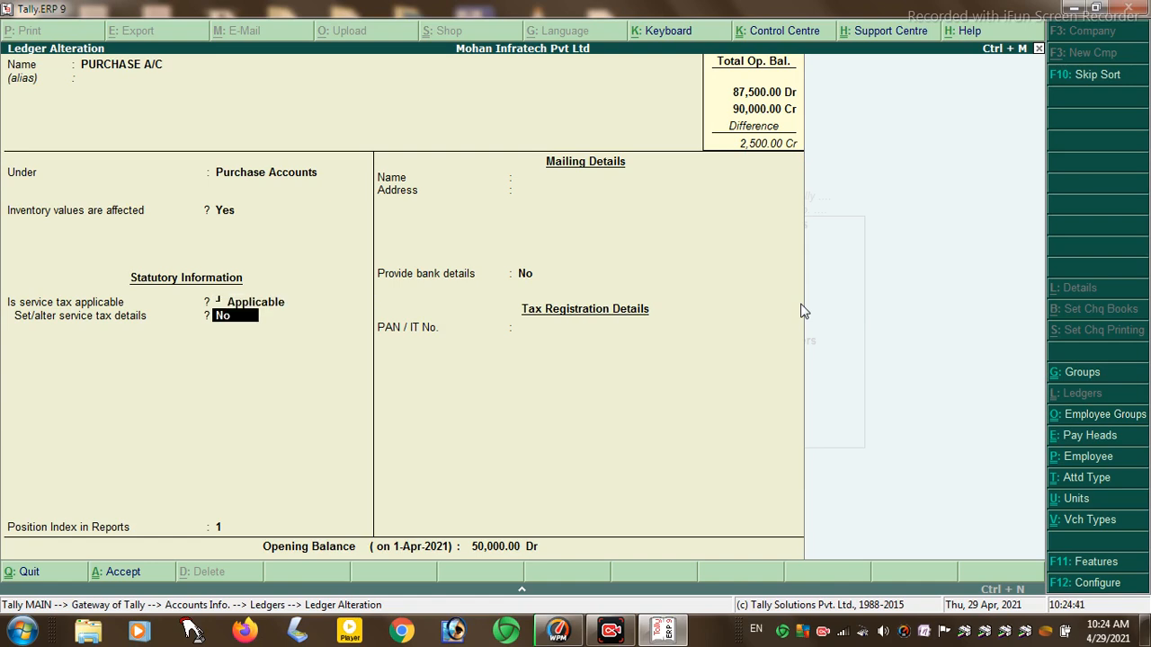
key(y)
key(Return)
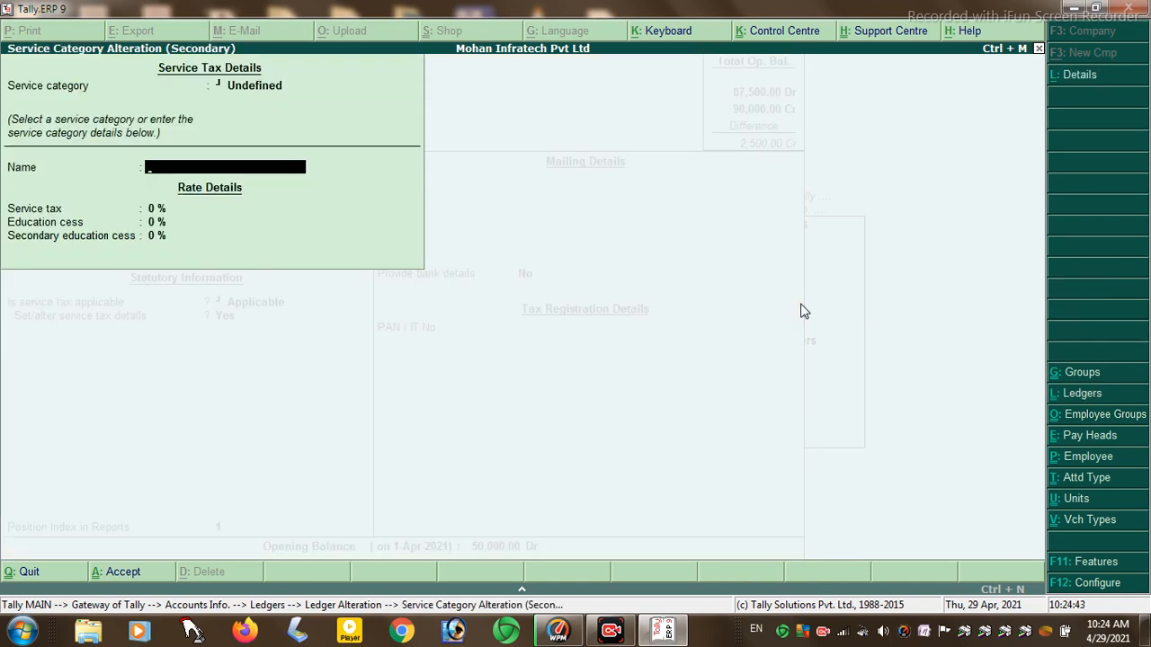
- Go through the service category choices and reopen the service category details
key(BackSpace)
key(space)
key(Down)
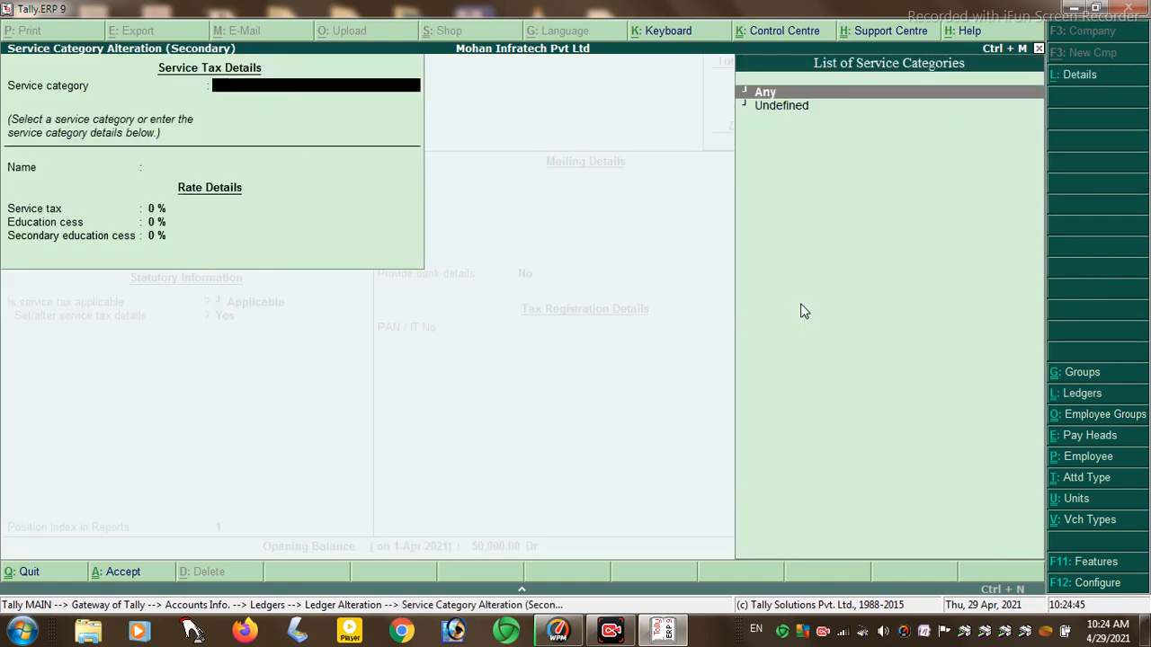
key(Return)
key(BackSpace)
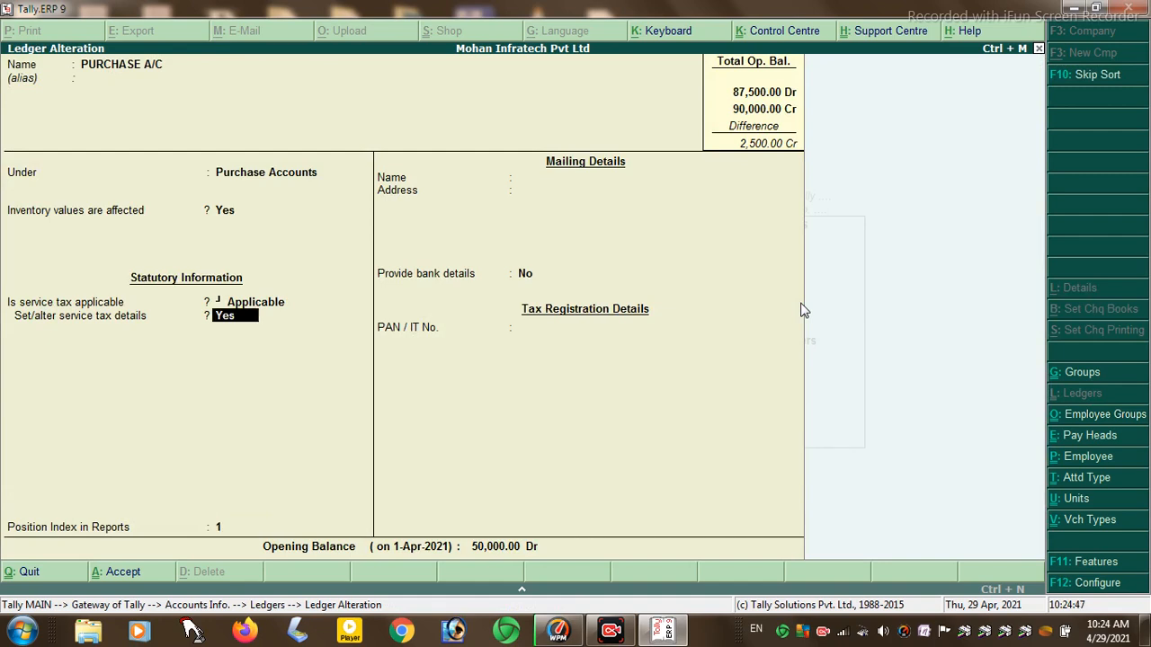
key(Return)
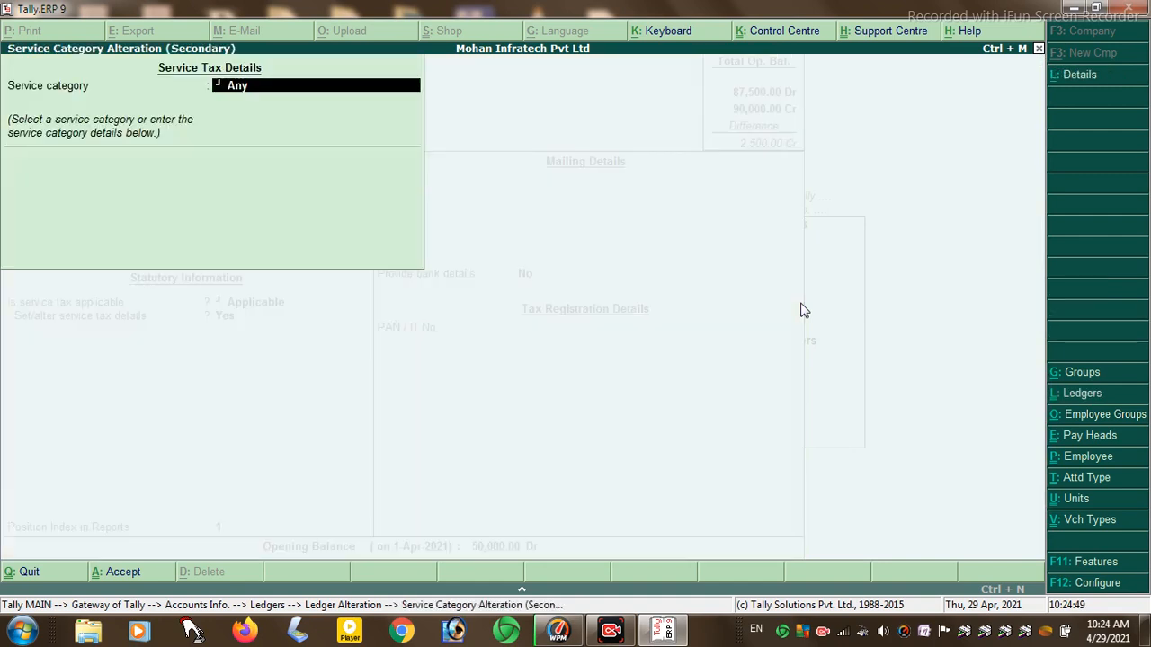
key(Return)
key(BackSpace)
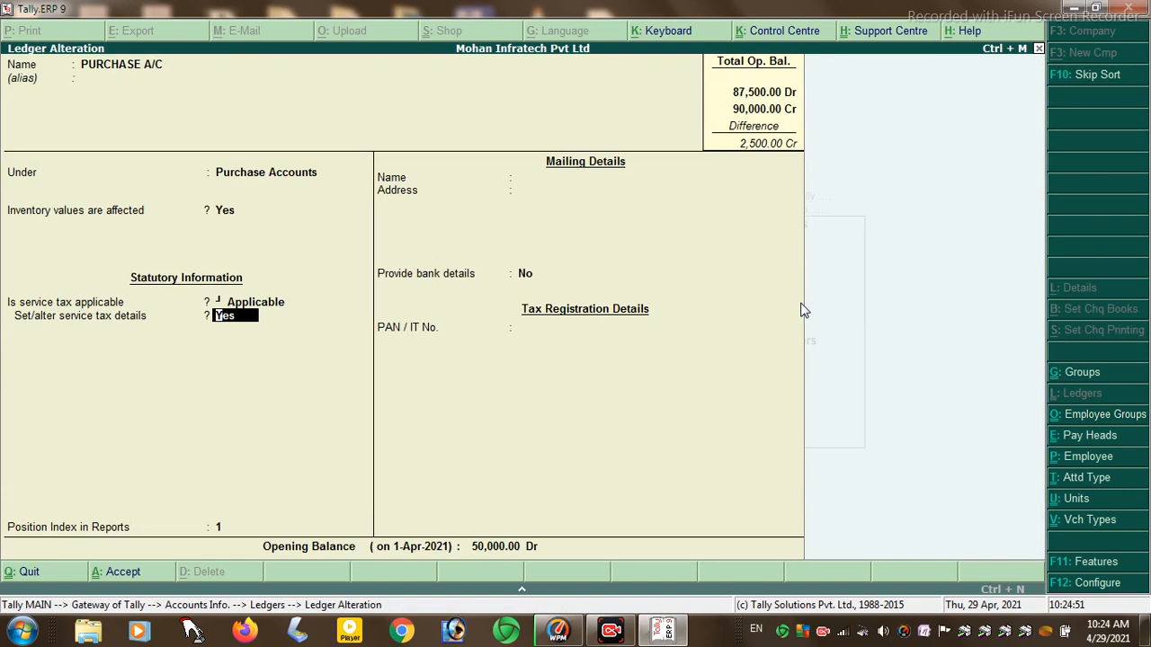
key(Return)
key(Escape)
key(Return)
- Choose the Undefined category named 'Service Tax' with 5% tax, education cess and secondary cess rates
key(BackSpace)
key(Down)
key(Down)
key(Return)
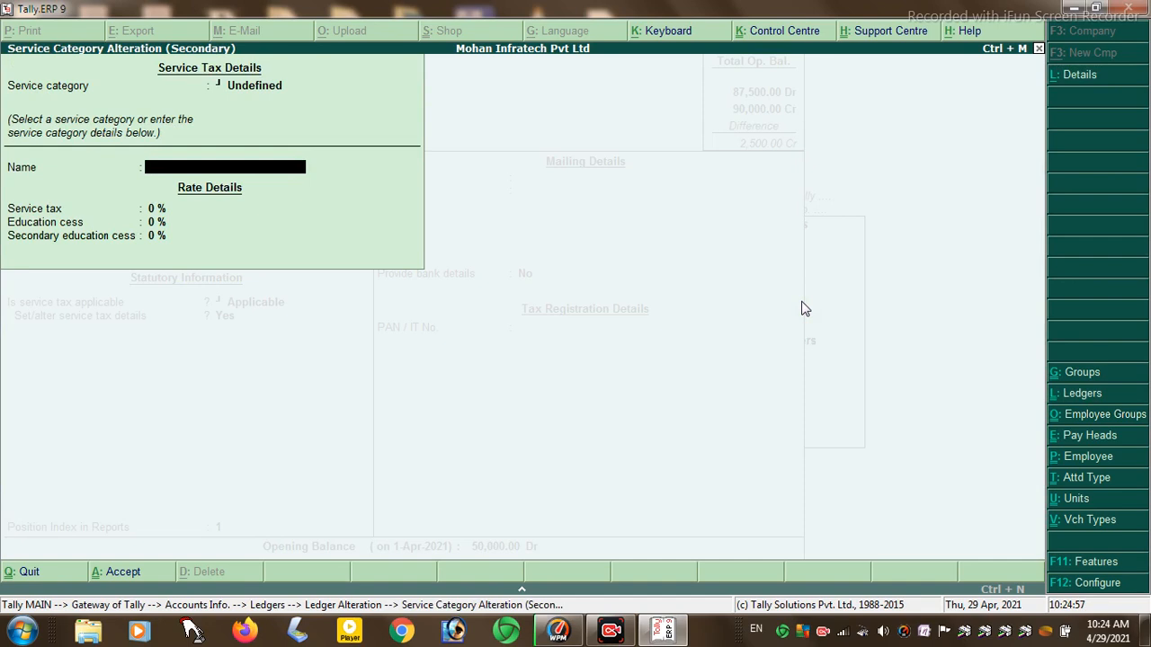
text(Service Tax)
key(Return)
text(5)
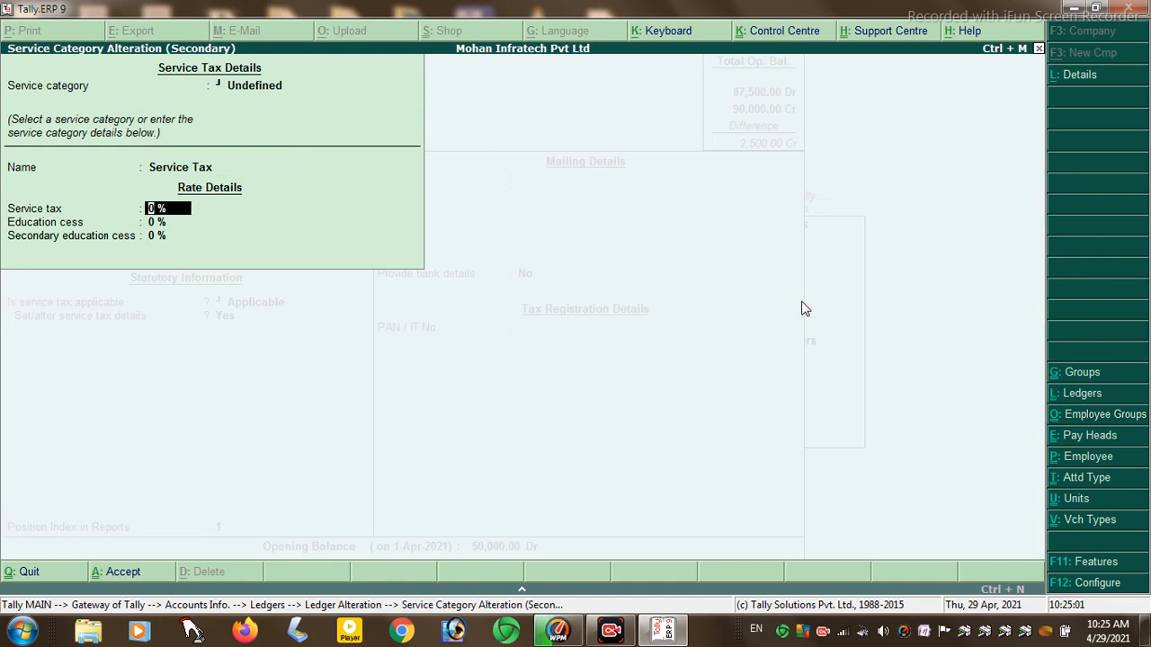
key(Return)
text(5)
key(Return)
text(5)
key(Return)
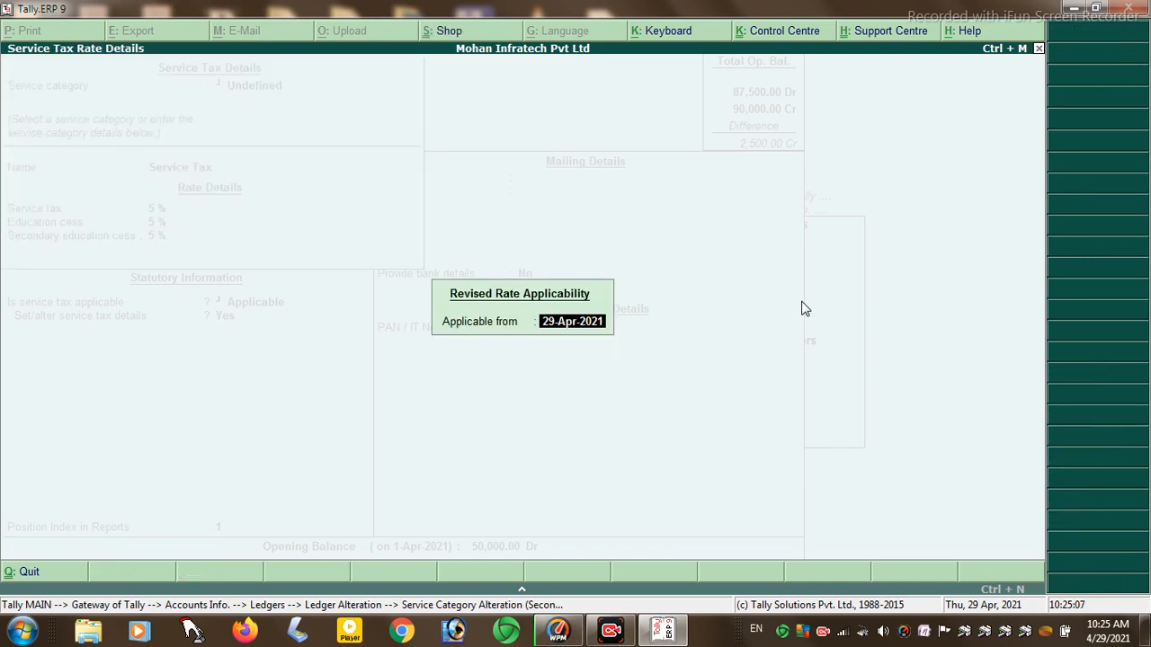
- Dismiss the revised-rate date prompts, keep the 5% secondary cess, and accept the ledger
key(BackSpace)
key(BackSpace)
text(00)
key(BackSpace)
key(BackSpace)
key(BackSpace)
key(BackSpace)
key(BackSpace)
key(BackSpace)
key(BackSpace)
key(BackSpace)
key(BackSpace)
key(BackSpace)
key(BackSpace)
key(Escape)
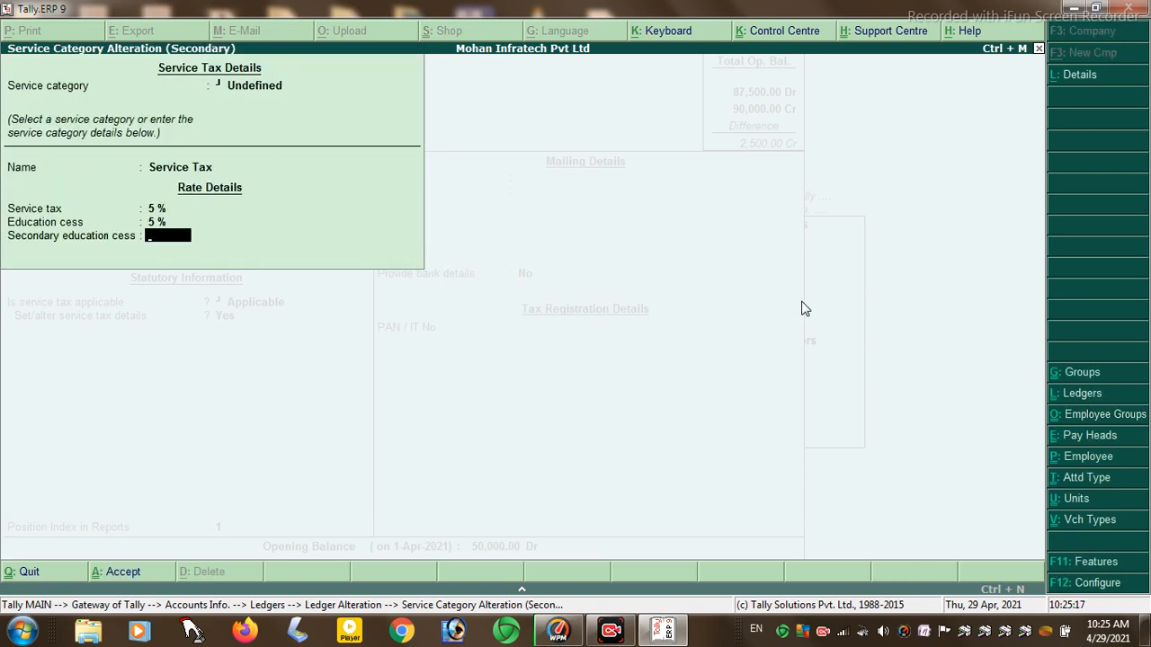
text(5)
key(Return)
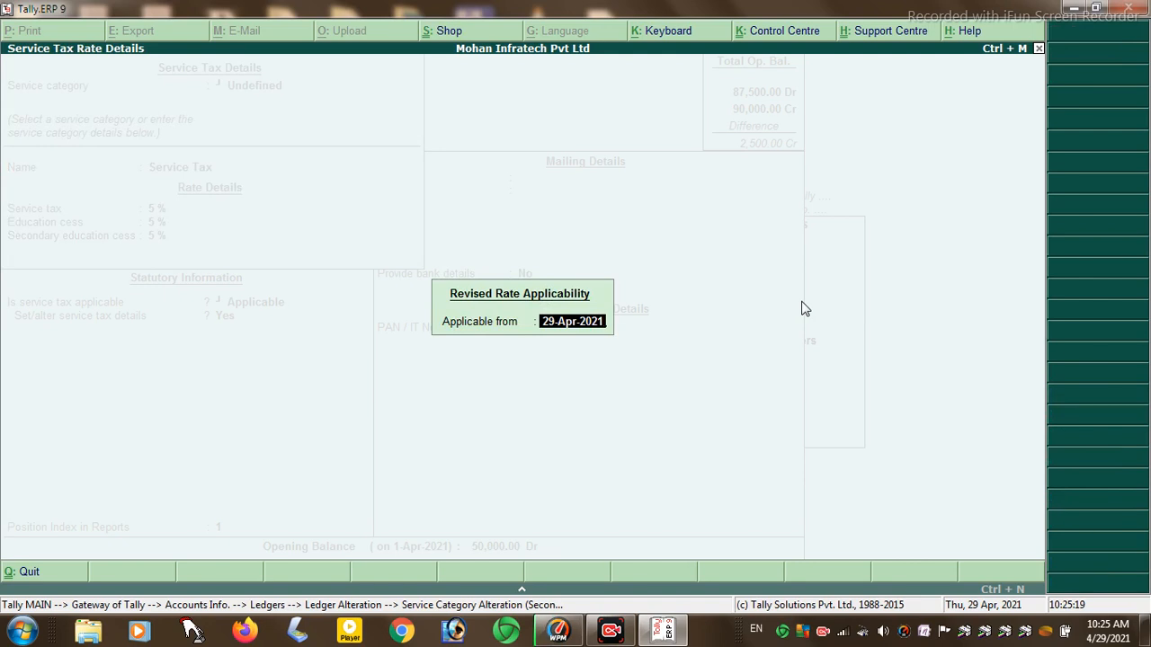
key(BackSpace)
key(BackSpace)
key(BackSpace)
key(BackSpace)
key(BackSpace)
key(BackSpace)
key(BackSpace)
key(BackSpace)
key(BackSpace)
key(BackSpace)
key(BackSpace)
key(Escape)
key(Return)
key(BackSpace)
key(Escape)
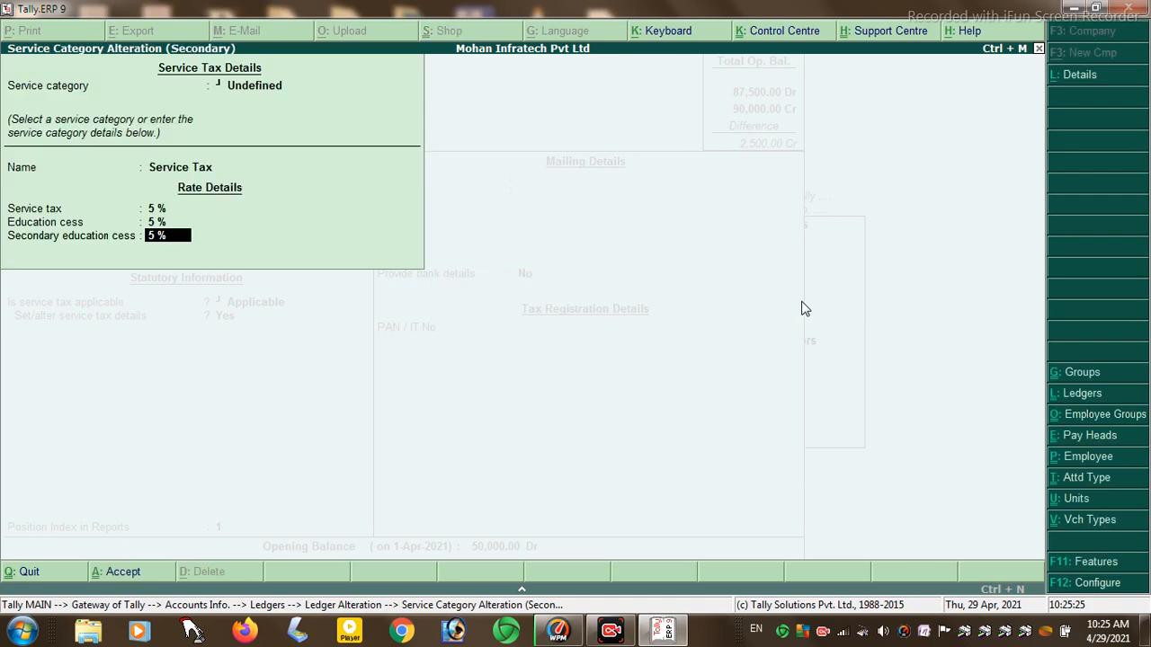
key(Up)
key(Up)
key(Up)
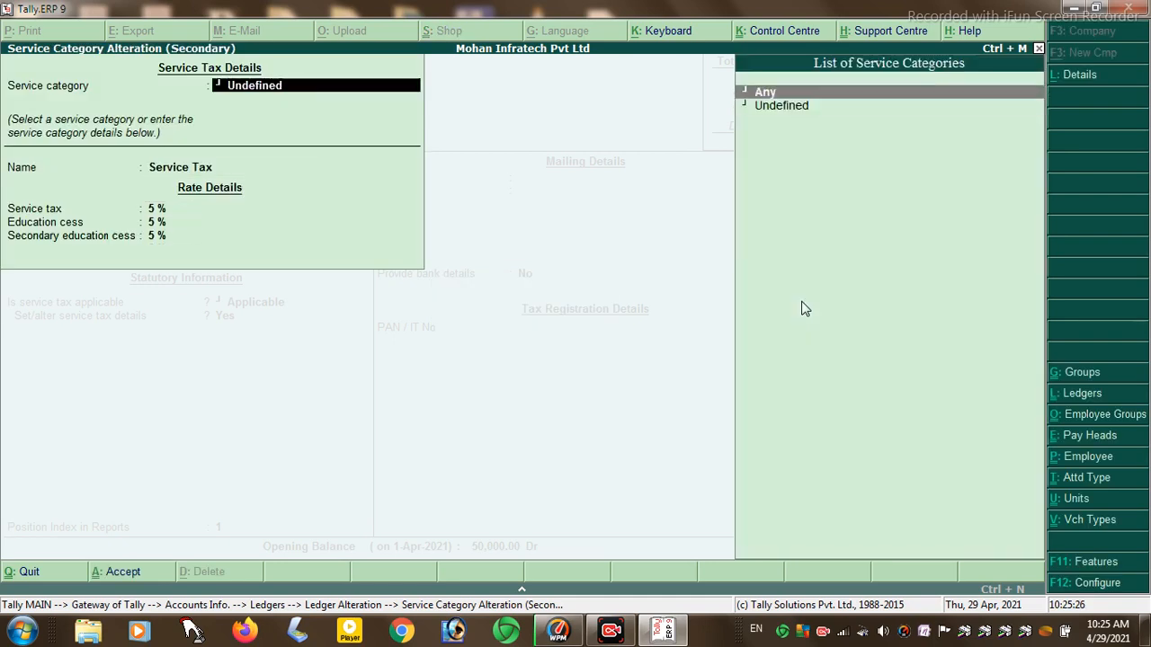
key(Return)
key(Return)
key(Return)
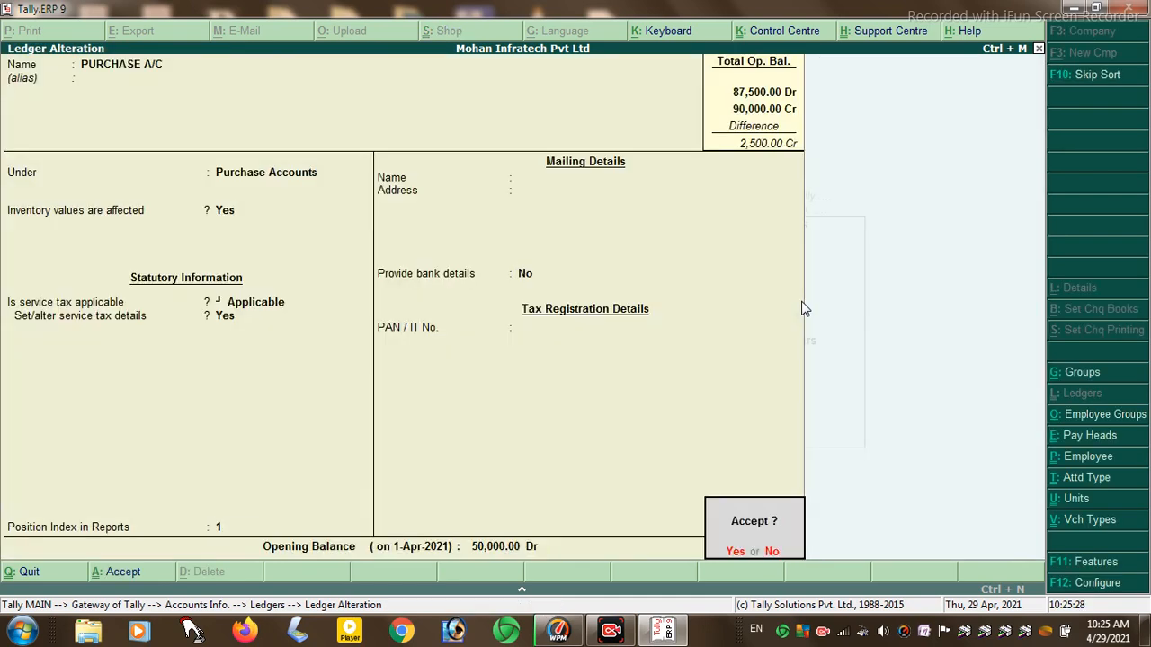
key(Return)
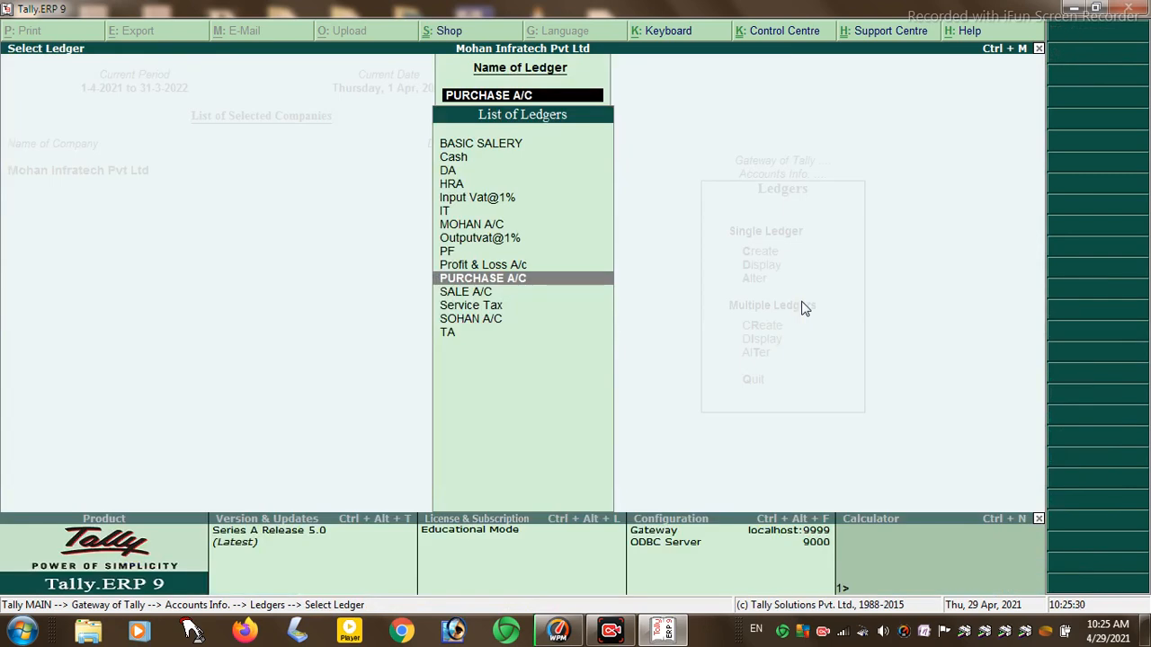
- Open SALE A/C, set service tax Applicable and Set/alter details to Yes
key(Down)
key(Return)
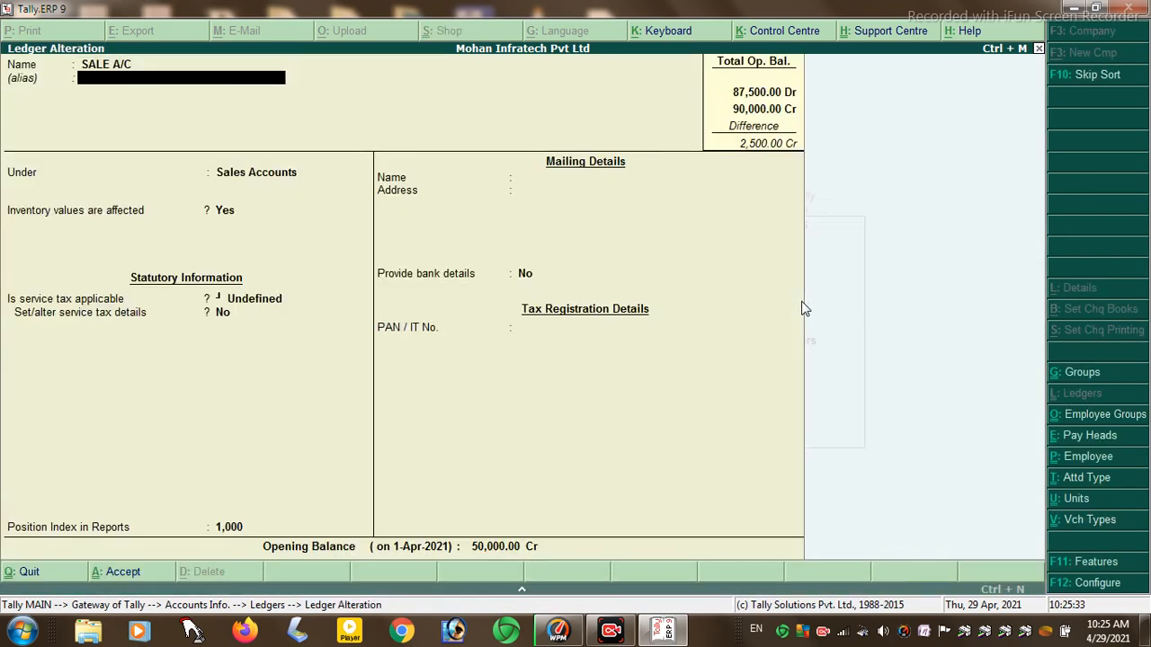
key(Return)
key(Return)
key(Return)
text(A)
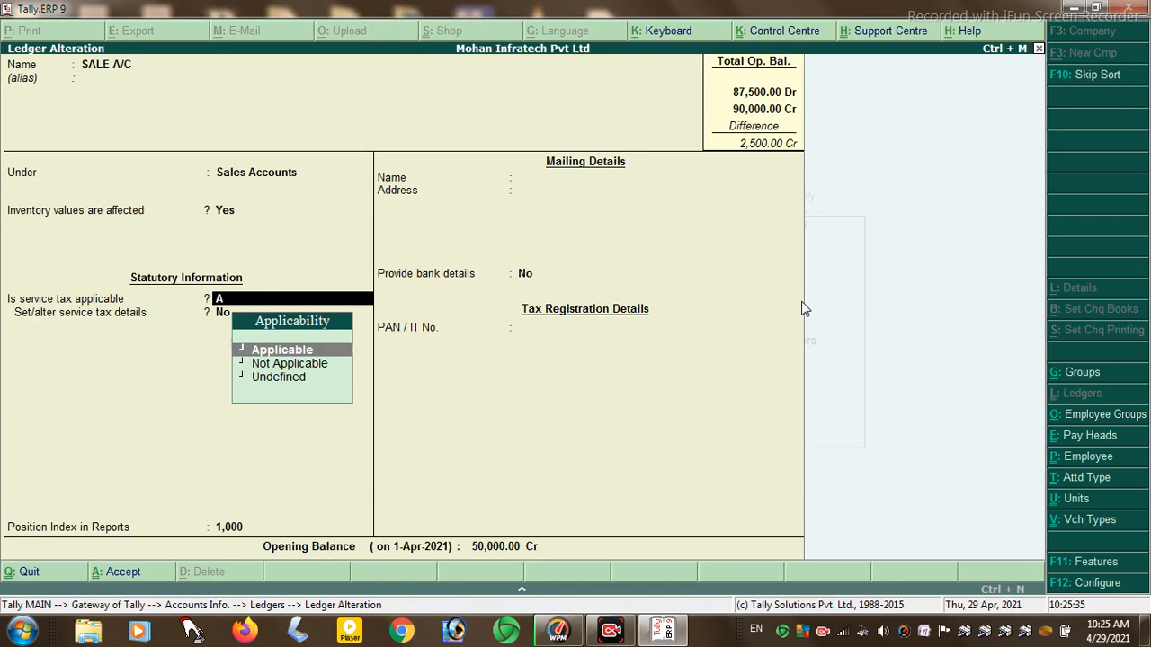
key(Return)
text(Y)
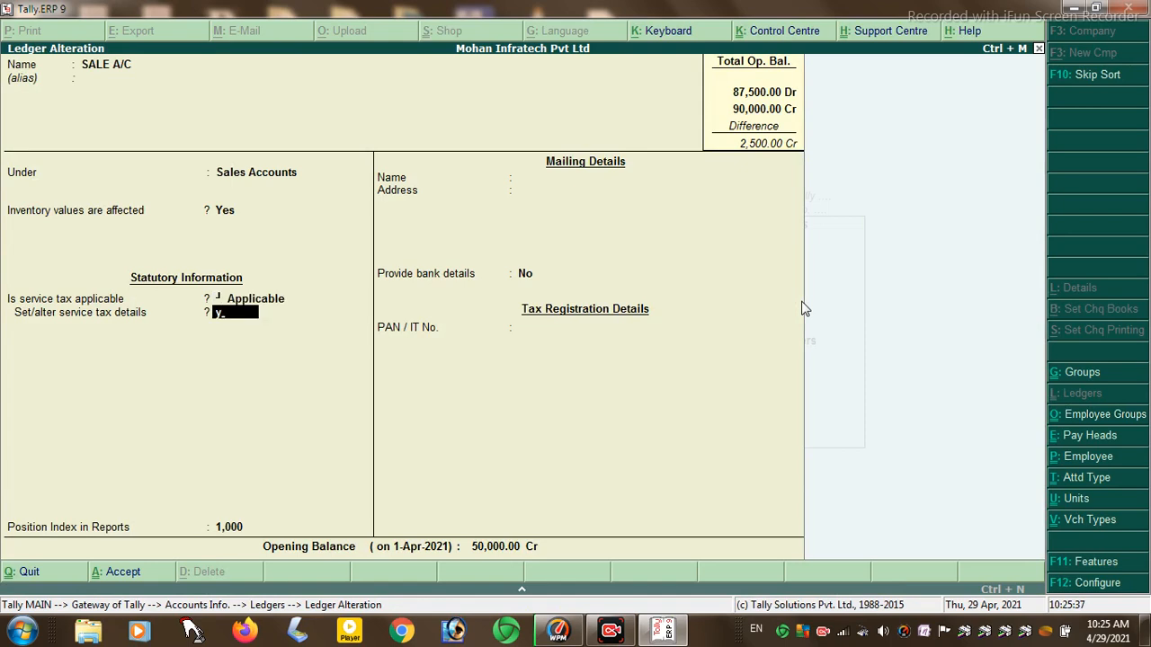
key(Return)
key(Return)
key(Return)
key(Return)
key(Return)
key(Return)
- Quit the SALE A/C alteration without saving and return to Accounts Info
key(n)
key(Escape)
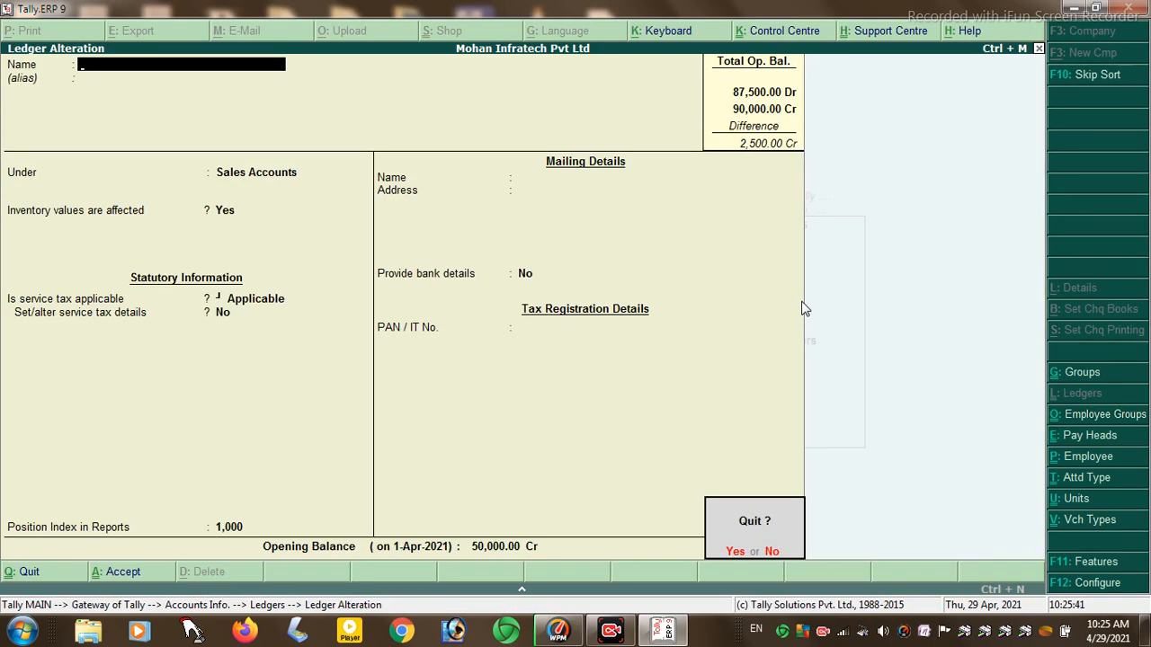
key(y)
key(Escape)
key(Escape)
key(Escape)
key(Escape)
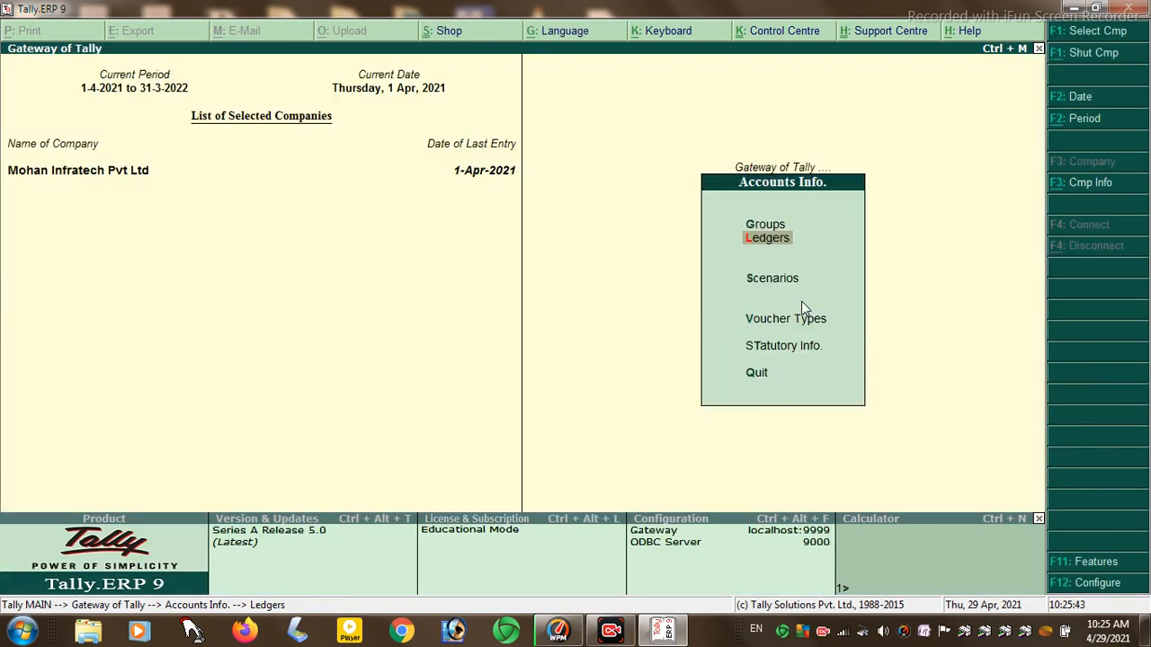
- Start a Cash sales voucher, reference 01, SALE A/C, 5,000 KG MARGO from HAJIPUR at 50.00
key(Down)
key(Down)
key(Down)
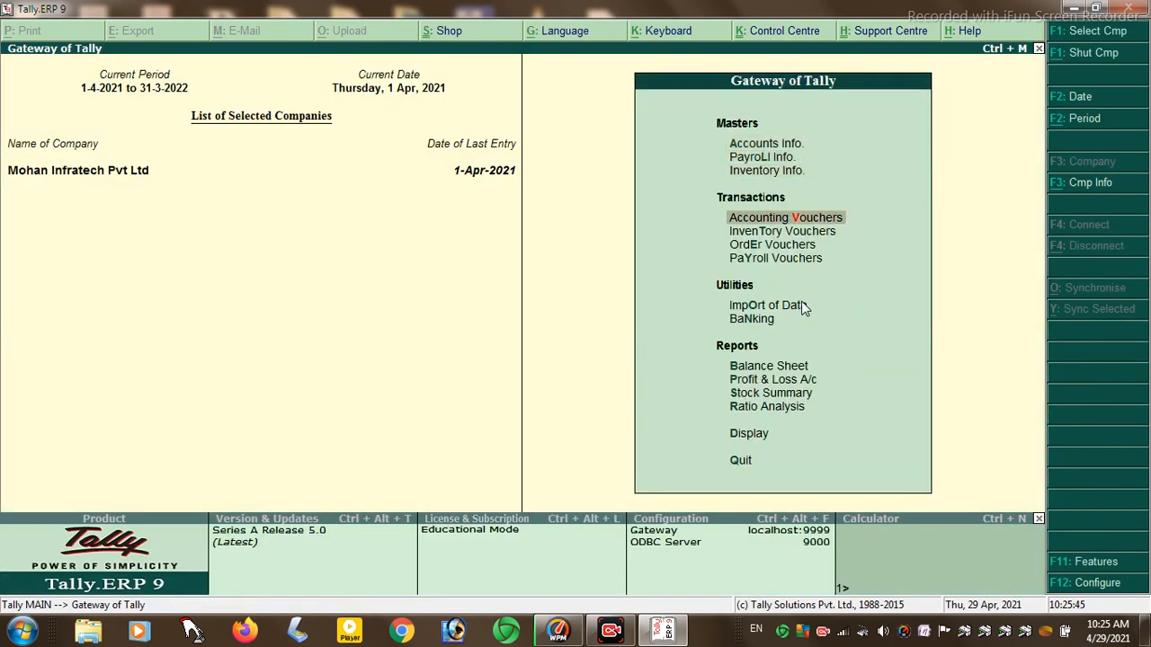
key(Return)
text(01)
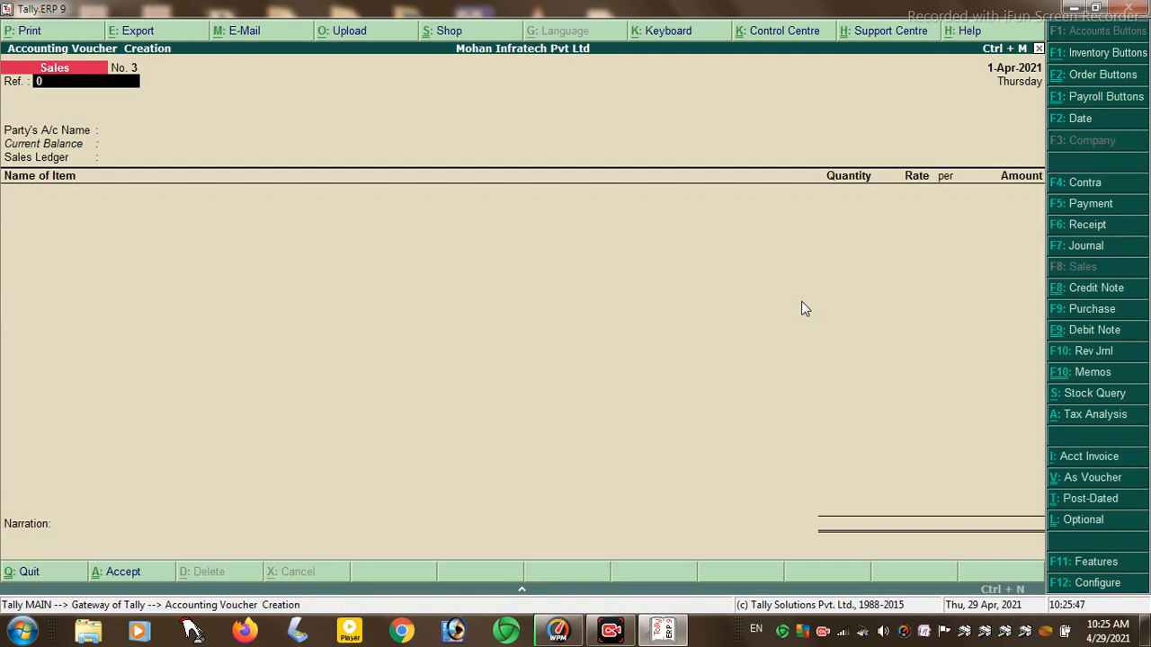
key(Return)
key(Return)
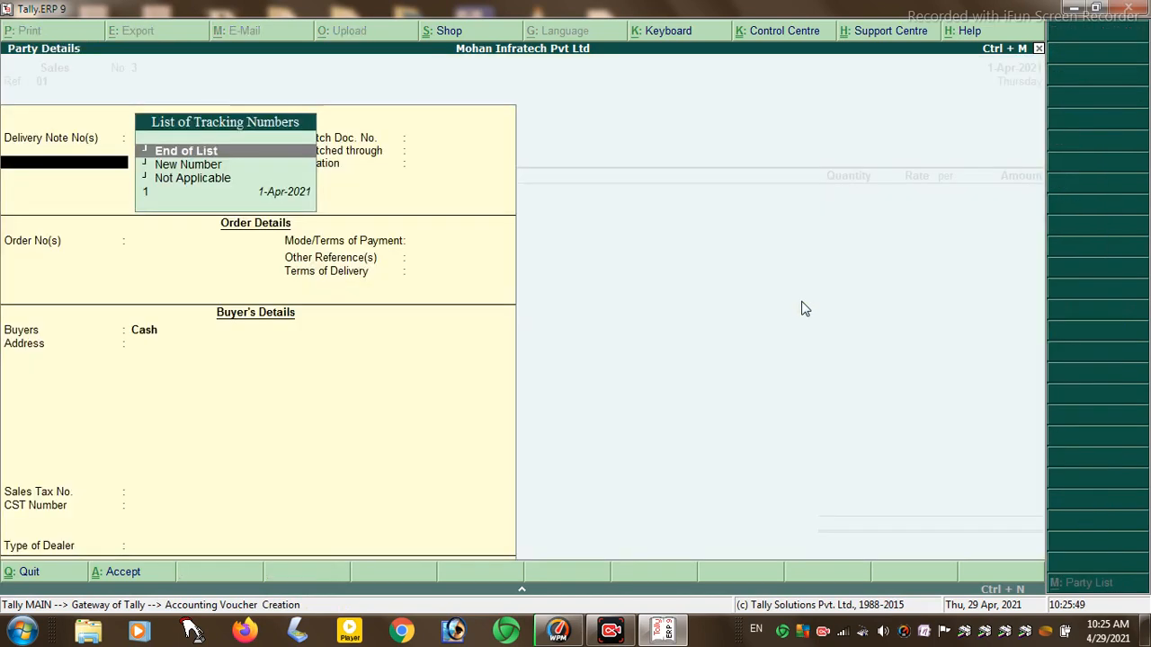
key(Return)
key(Return)
key(Return)
key(Return)
key(Return)
key(Return)
key(Return)
key(Return)
key(Return)
key(Return)
key(Return)
key(Return)
key(Return)
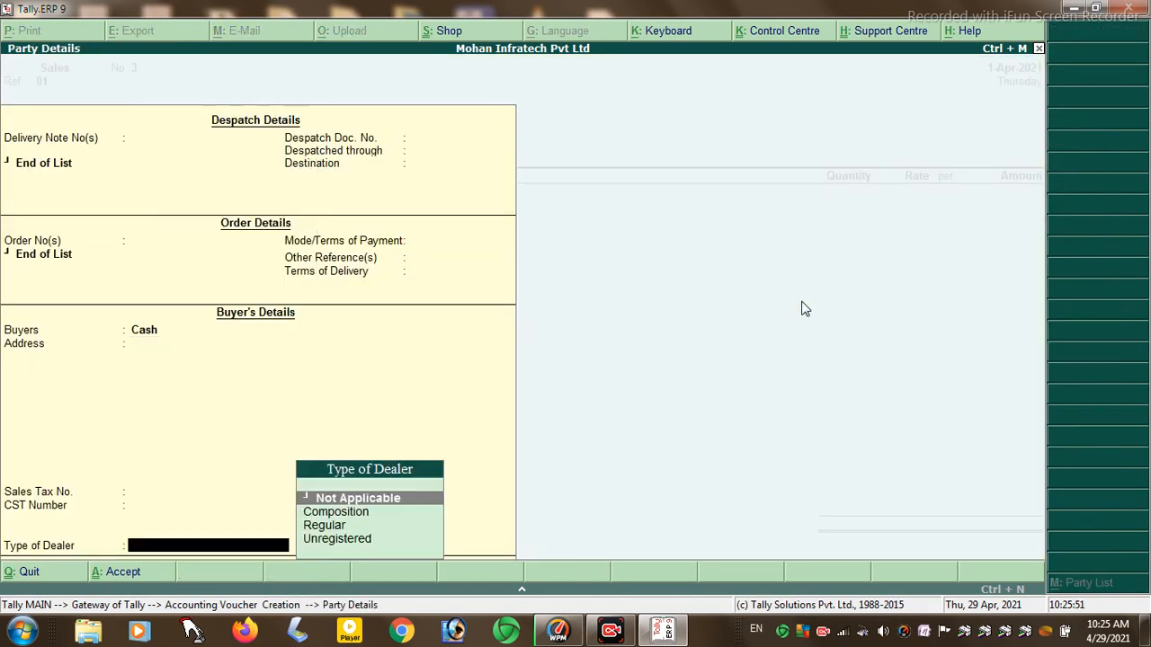
key(Return)
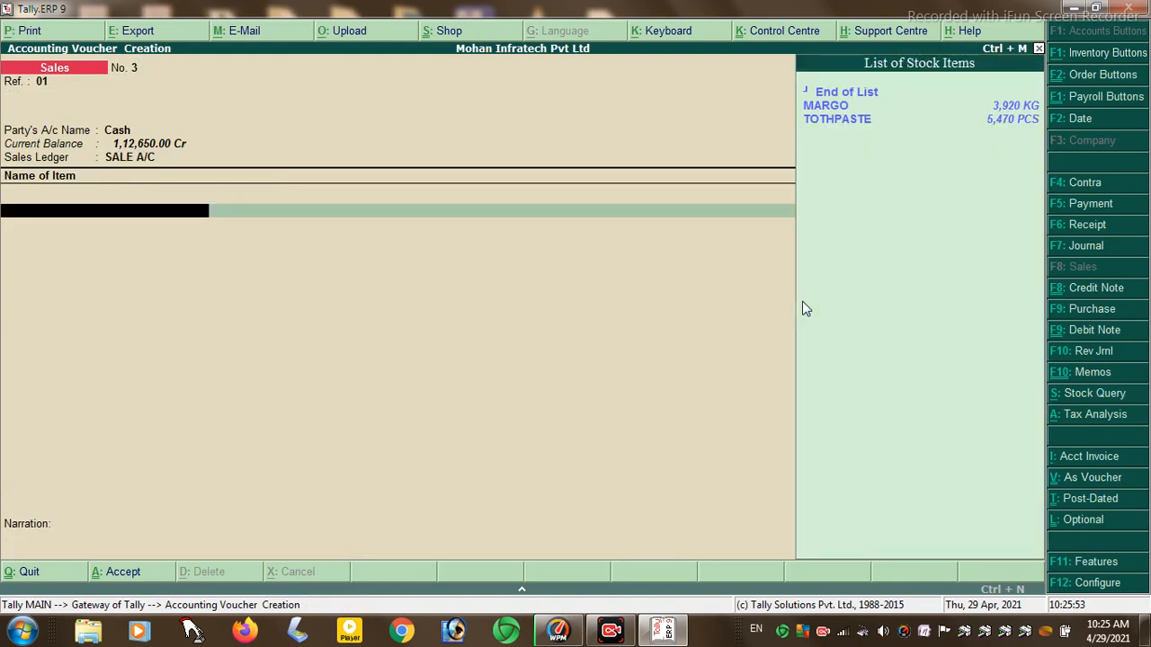
key(Return)
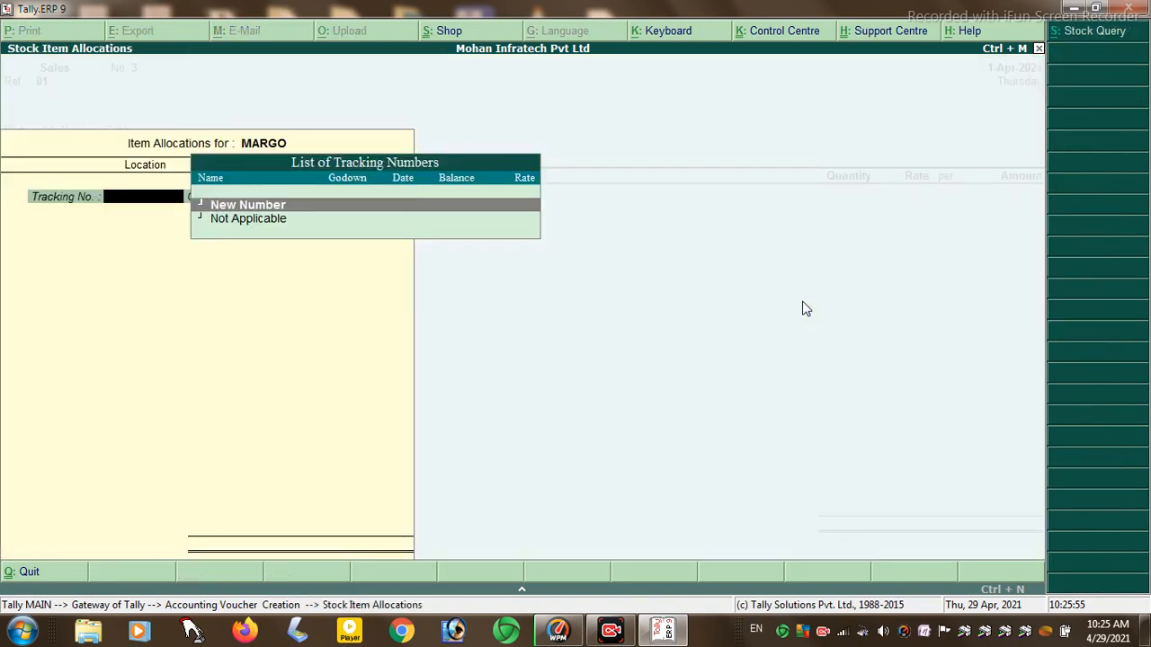
key(Return)
key(Return)
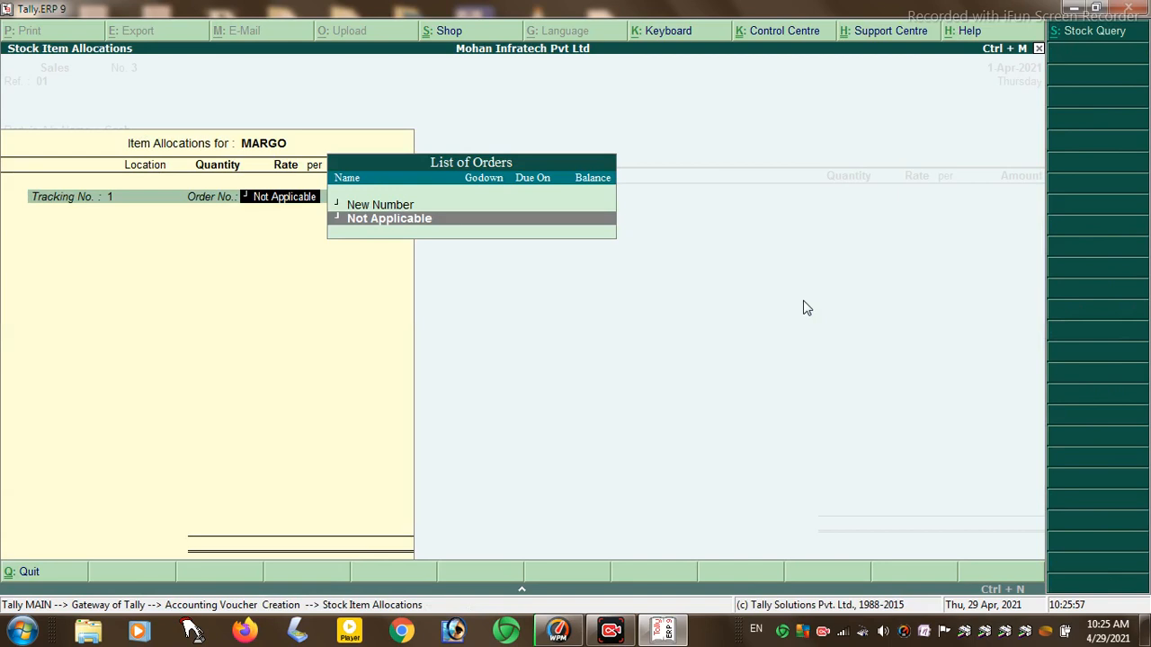
key(Return)
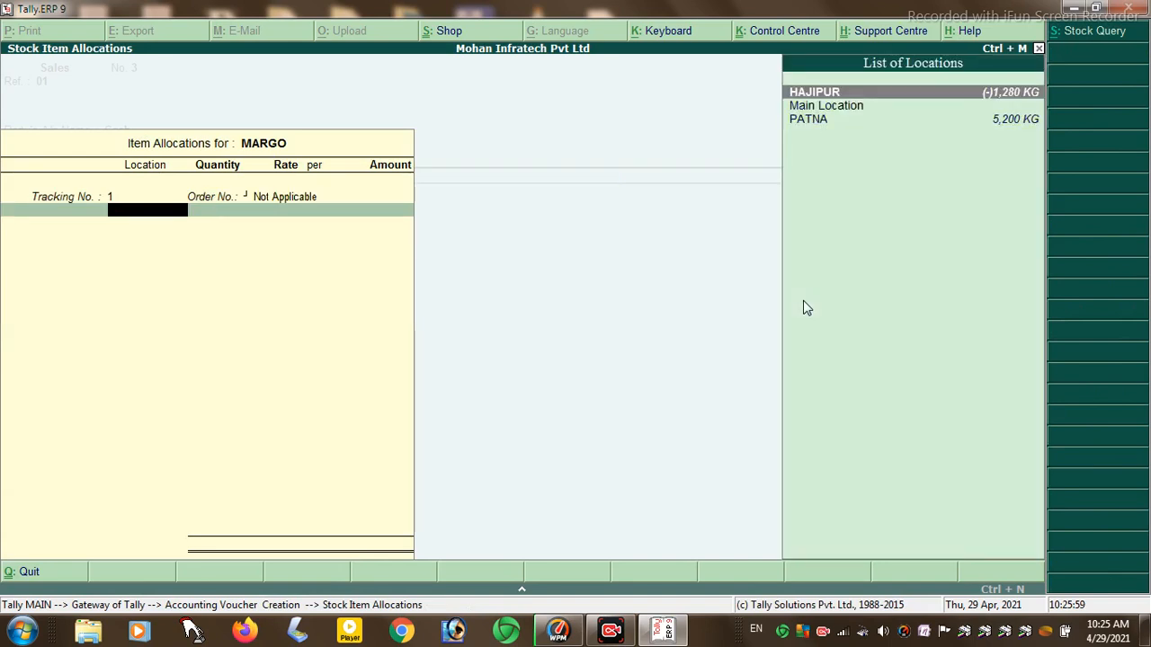
key(Return)
text(5000)
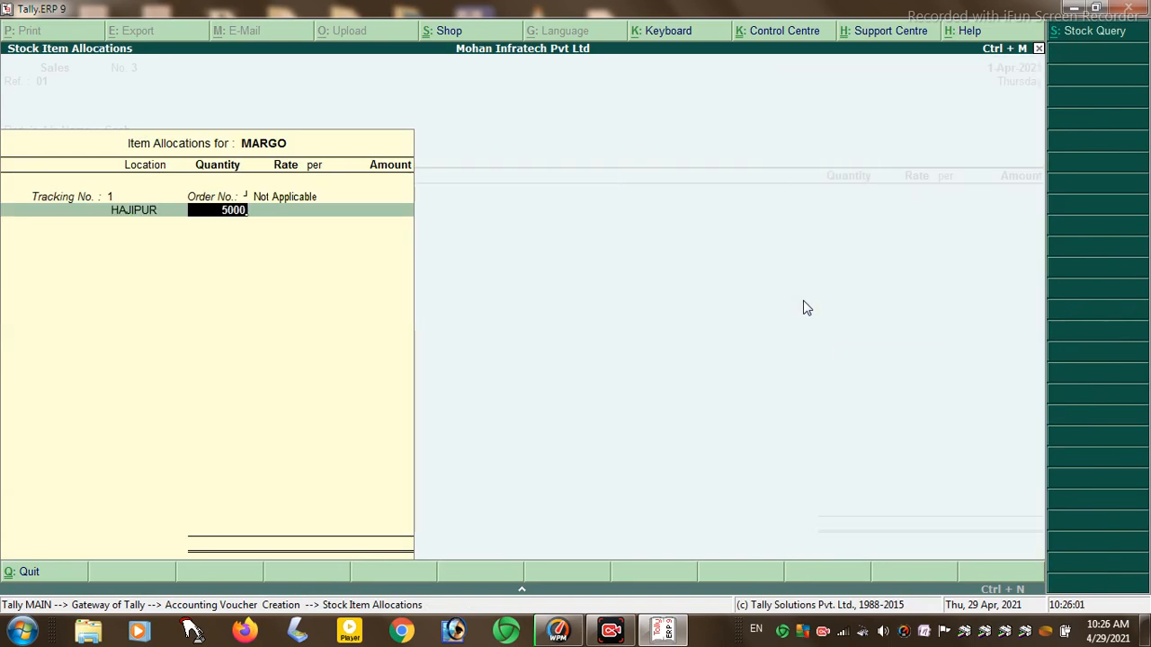
key(Return)
key(Return)
key(Return)
key(Return)
key(Return)
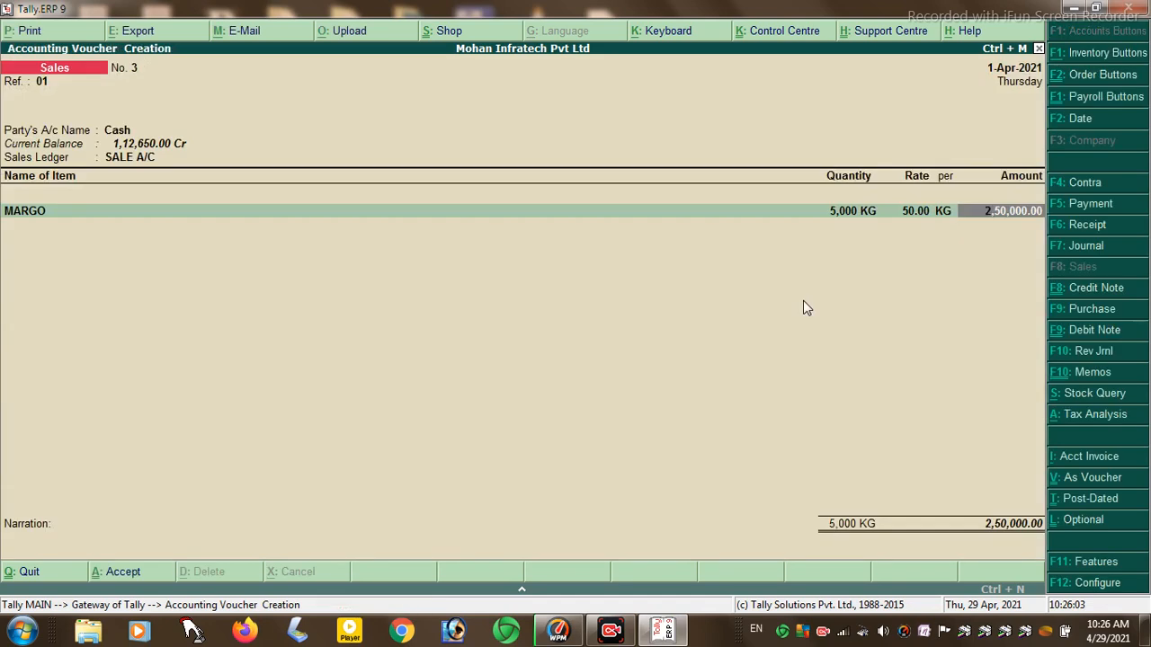
key(Return)
key(Return)
- Add a 13,750.00 Service Tax line and save voucher No. 3 totalling 2,63,750.00
text(V)
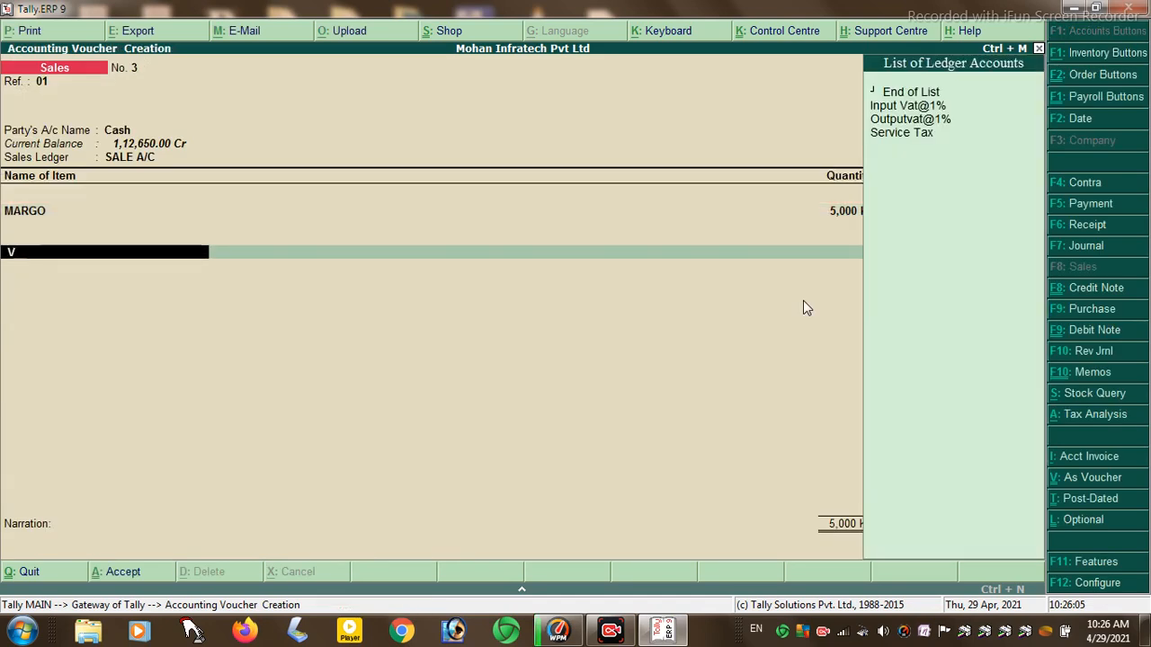
key(Return)
key(BackSpace)
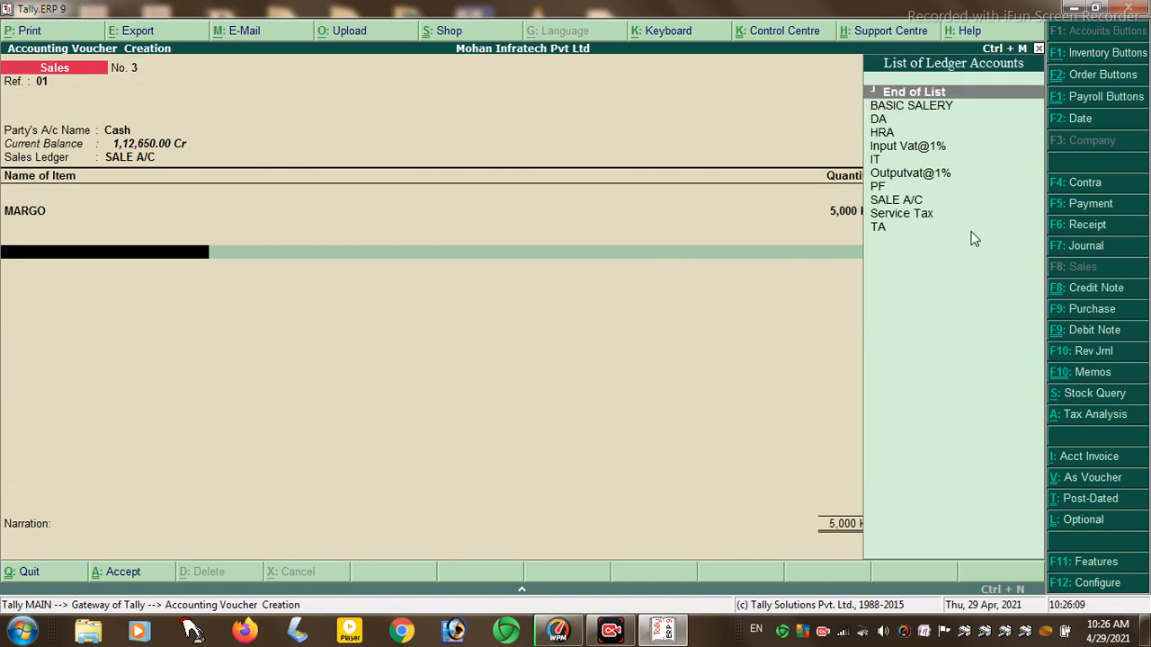
text(S)
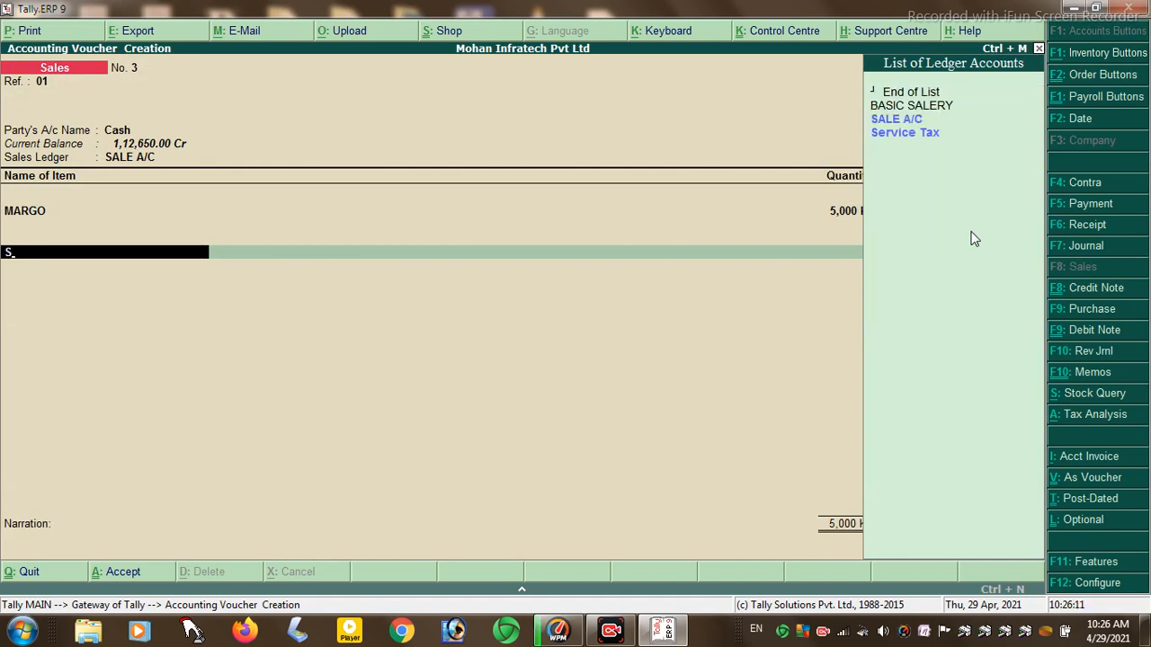
key(Return)
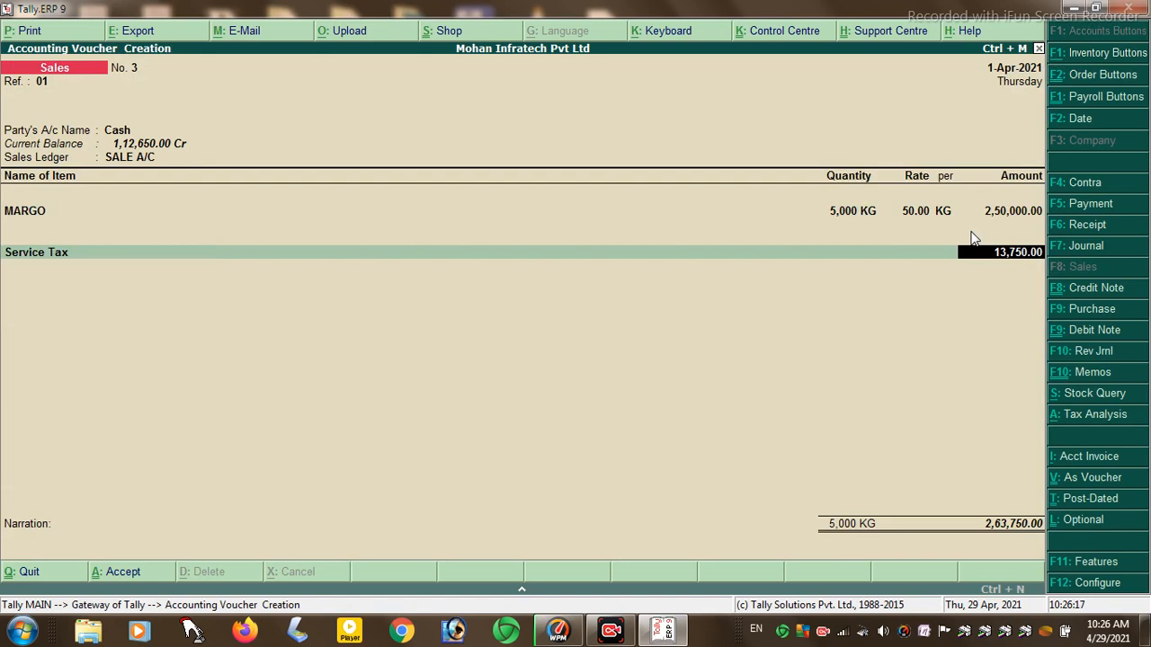
key(Return)
key(Return)
key(Return)
key(Return)
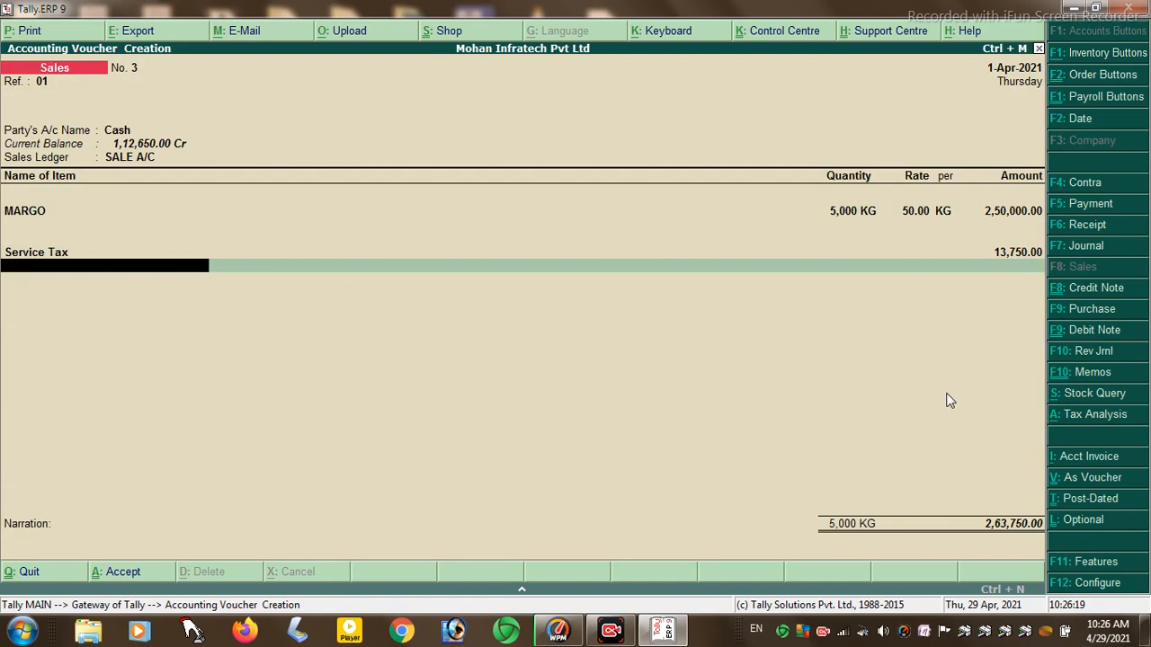
key(Return)
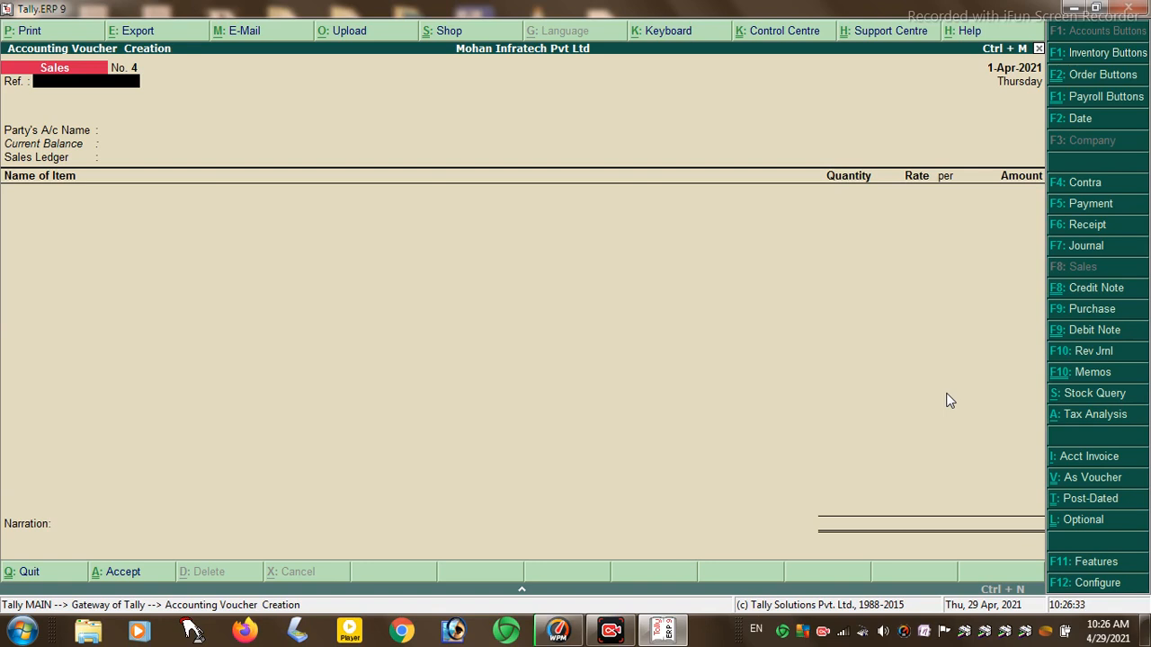
key(Escape)
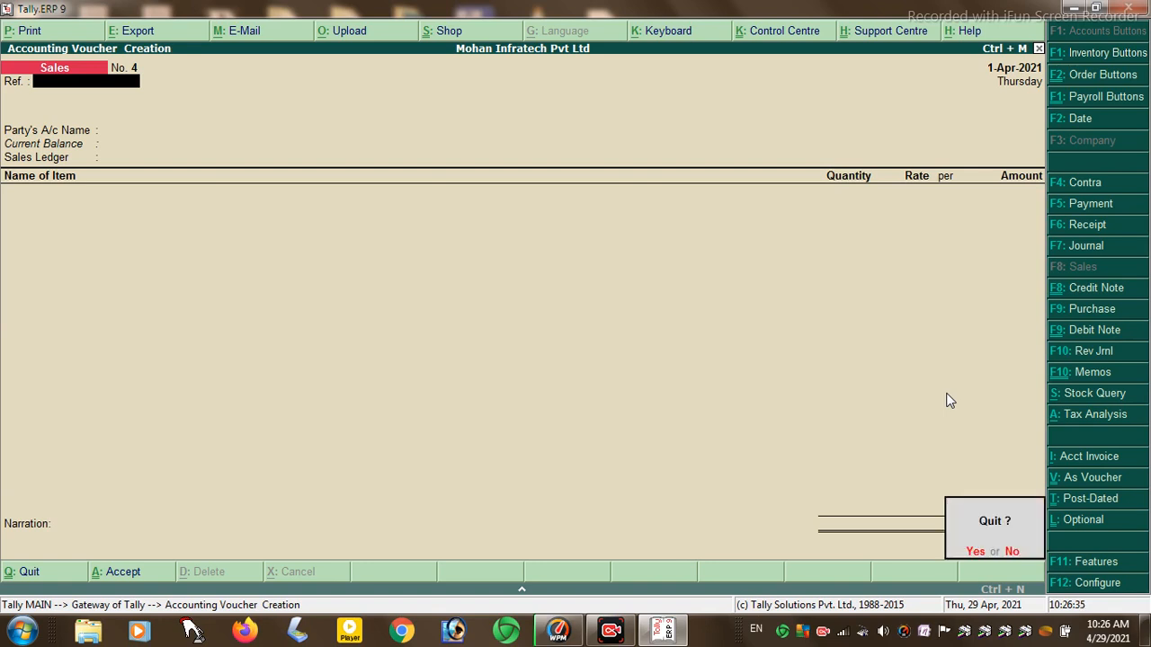
- Quit voucher entry and set Enable Tax Collected at Source to Yes under Statutory & Taxation features
key(Return)
key(Escape)
key(Escape)
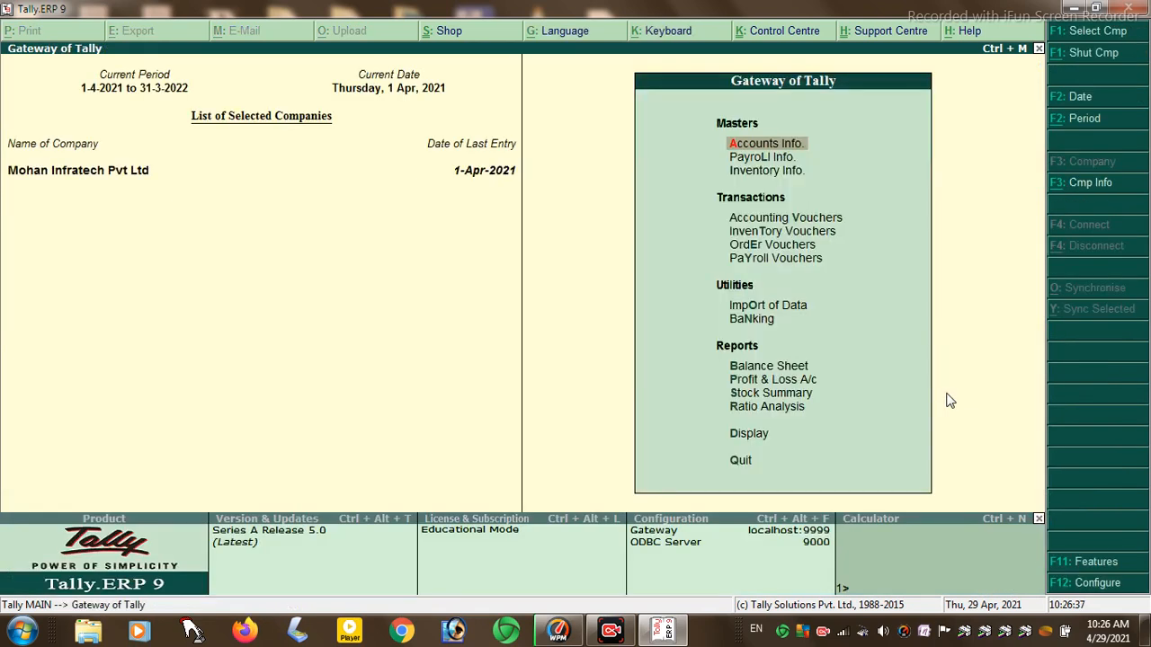
click(1074, 562)
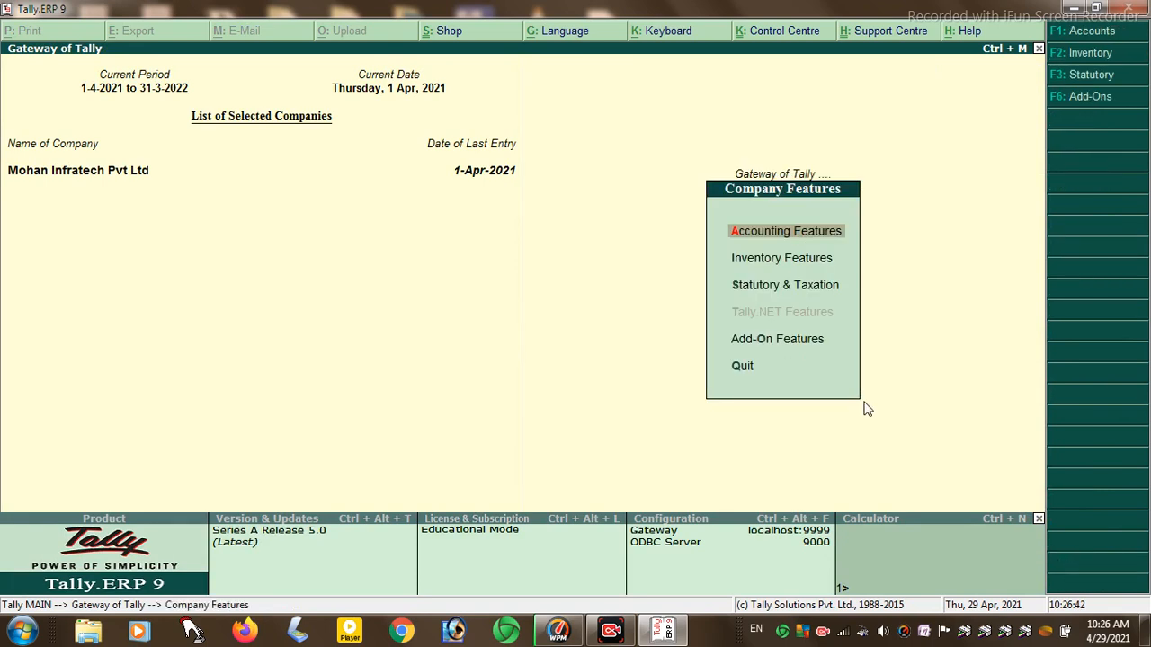
key(Down)
key(Down)
key(Return)
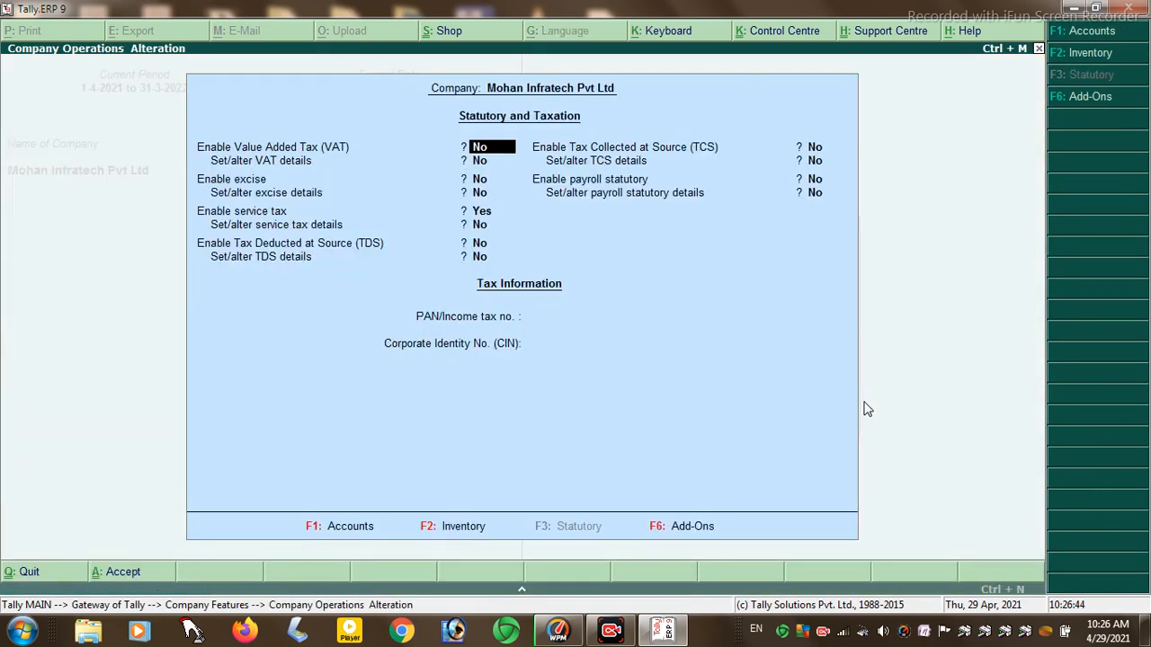
key(Return)
key(Return)
key(Return)
key(Return)
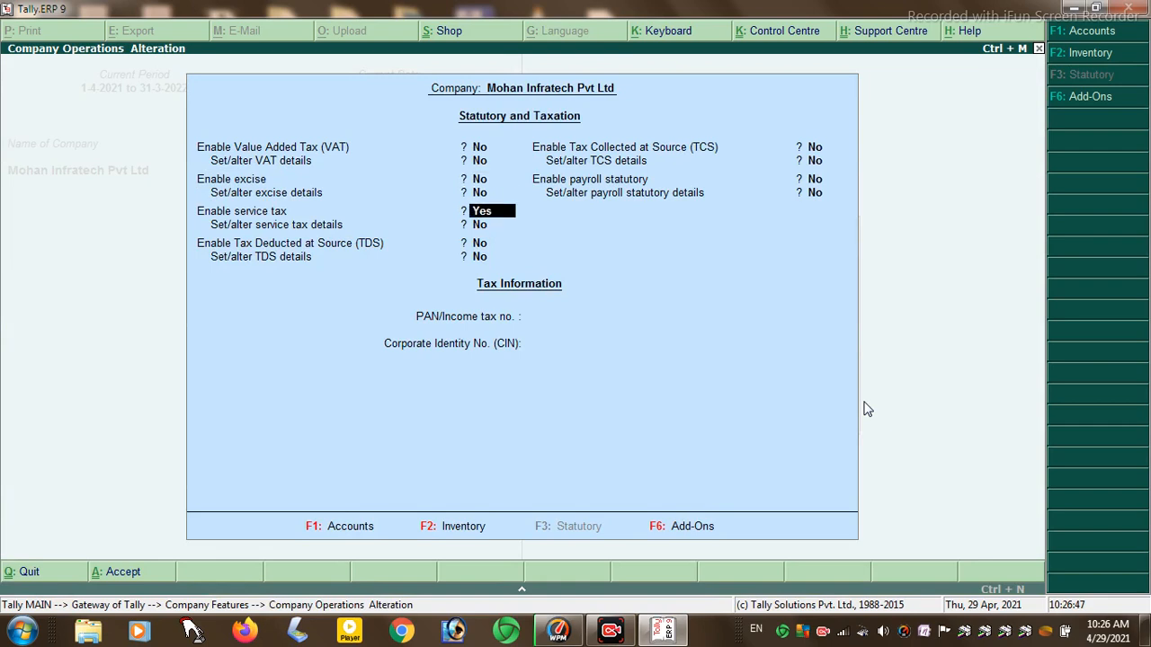
key(Return)
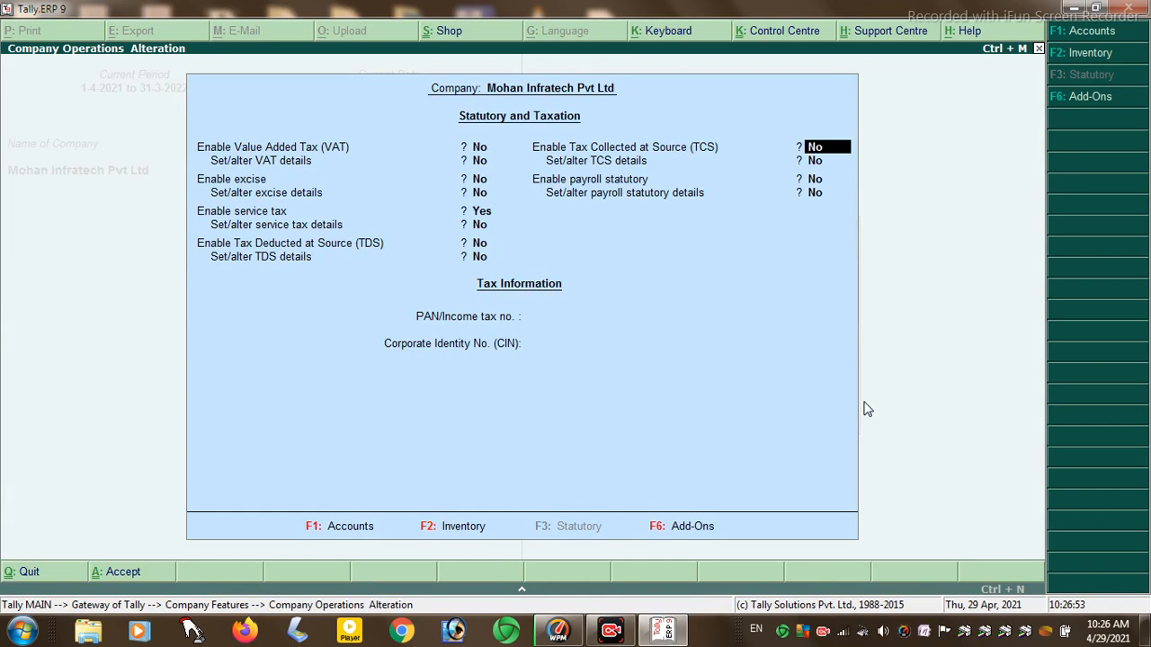
key(y)
key(y)
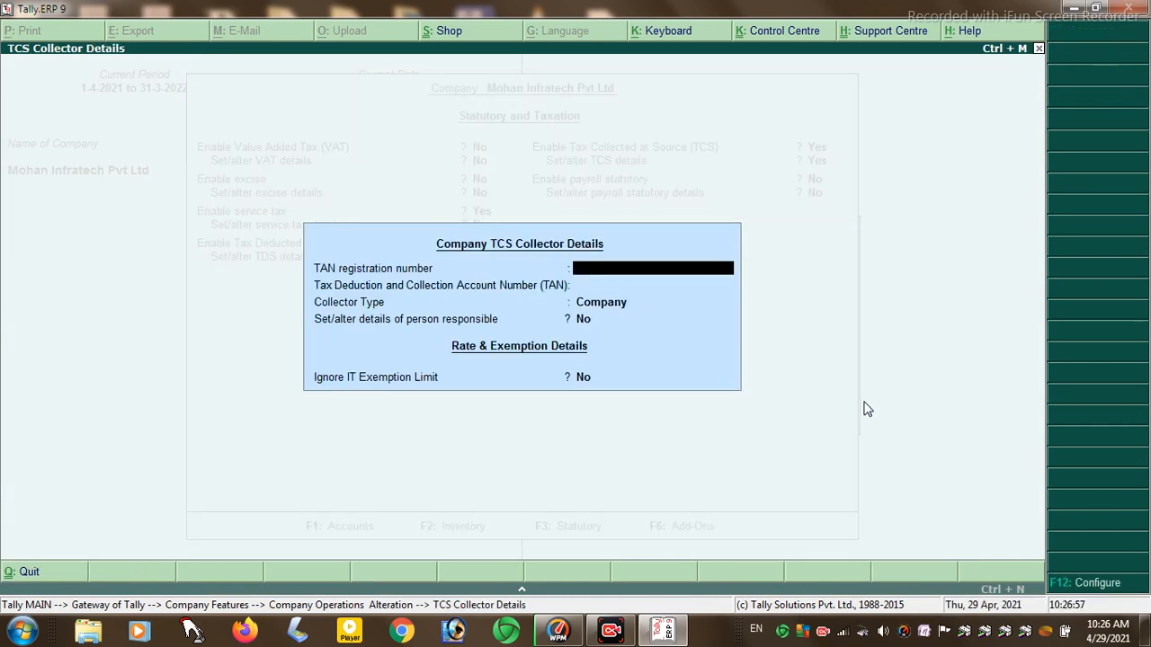
- Enter the company's TAN registration number and TAN, then set person-responsible details to Yes
key(Return)
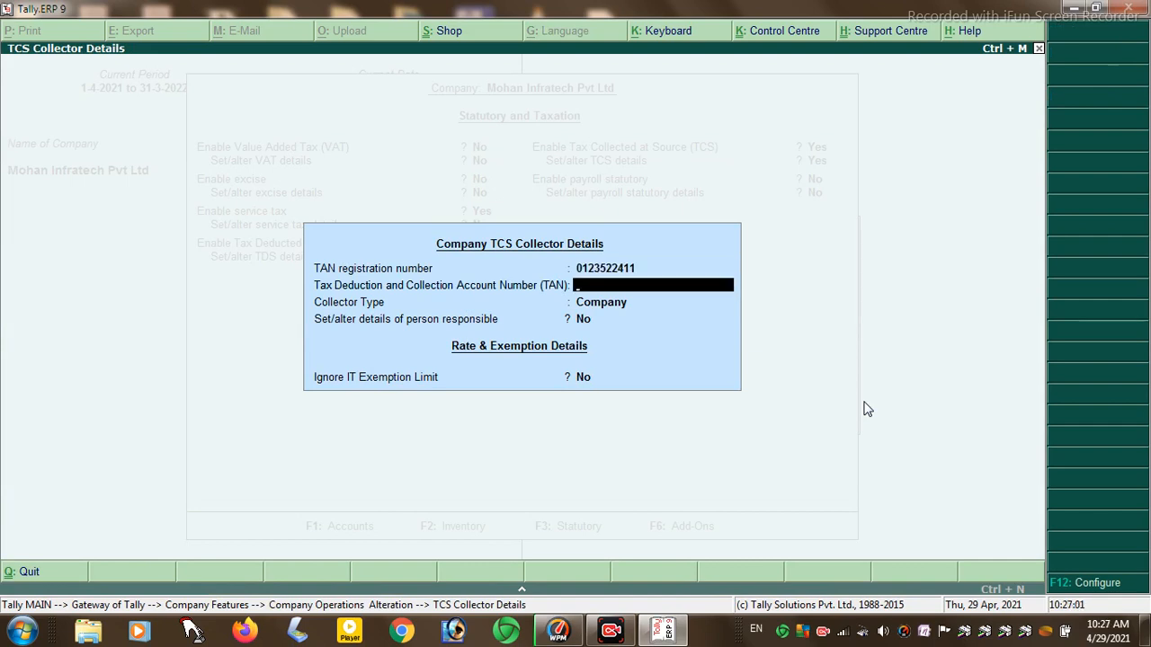
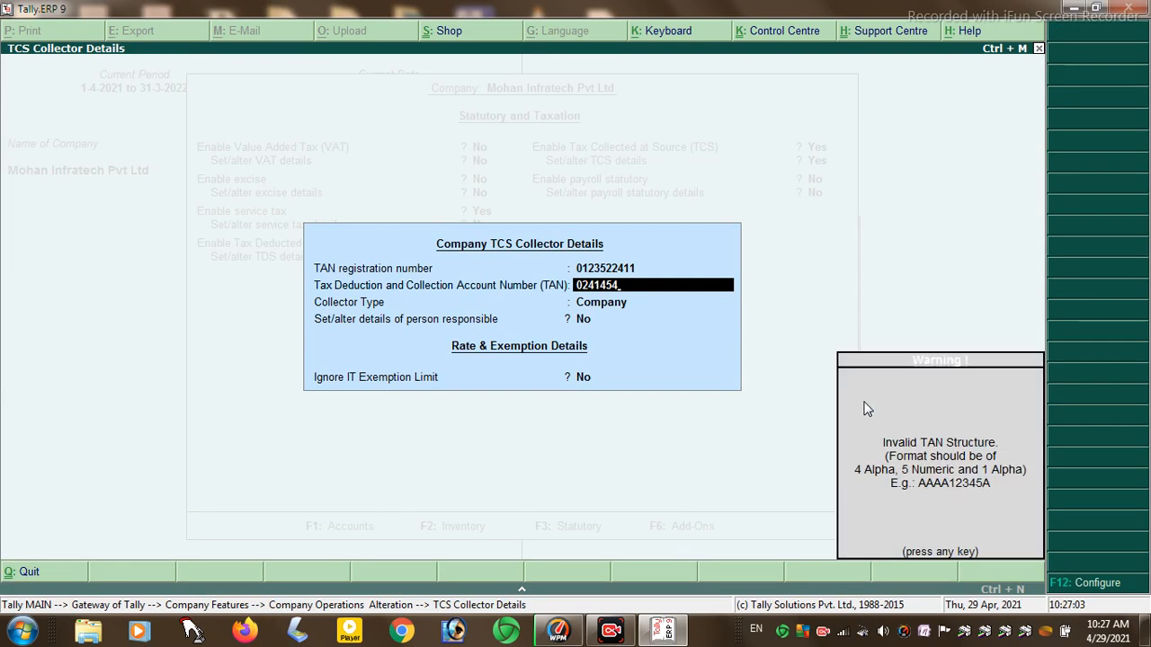
key(Return)
key(Return)
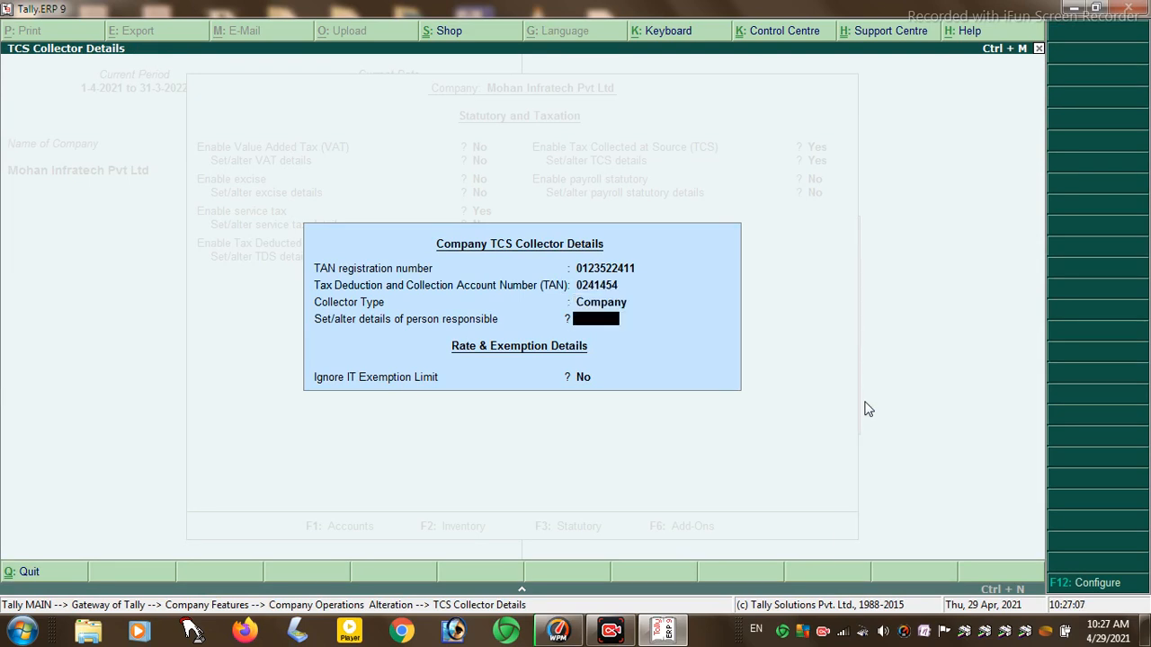
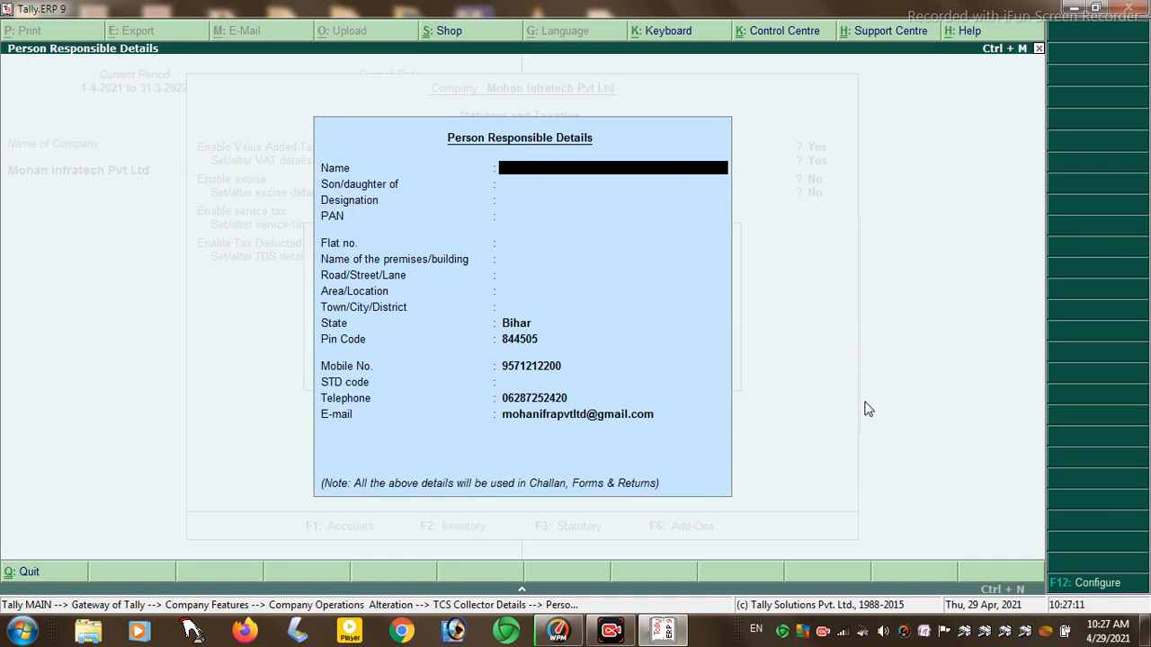
- Fill in the responsible person's name, parent's name, Director designation and PAN
text(Mohan Infratech)
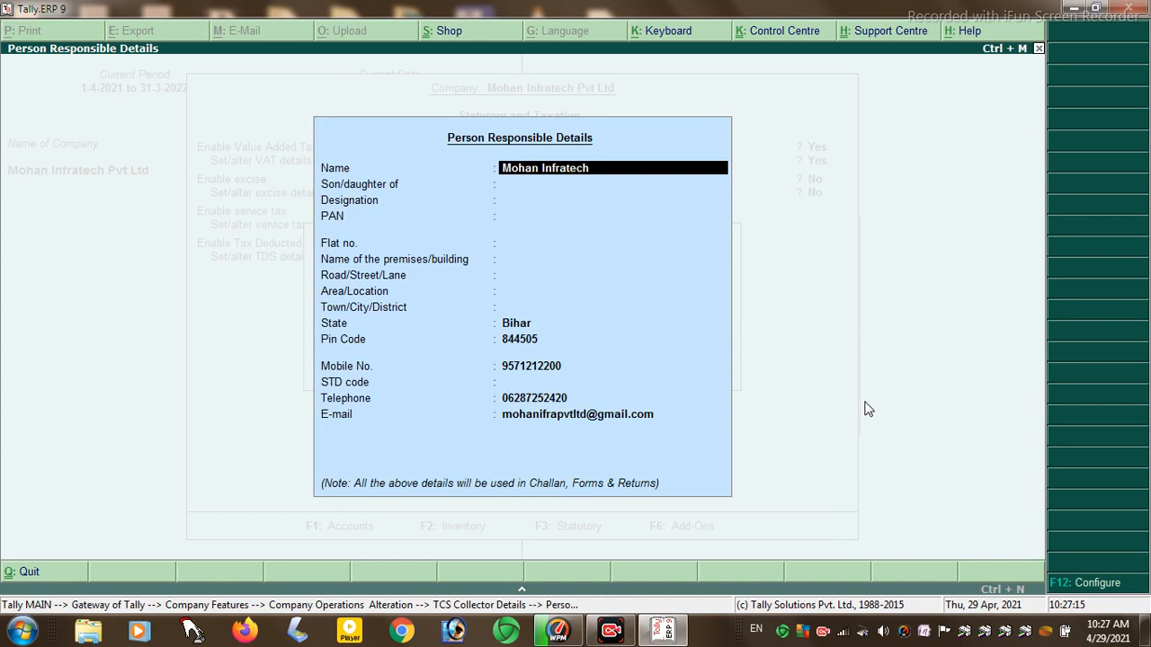
text( Pvt Ltd)
key(Return)
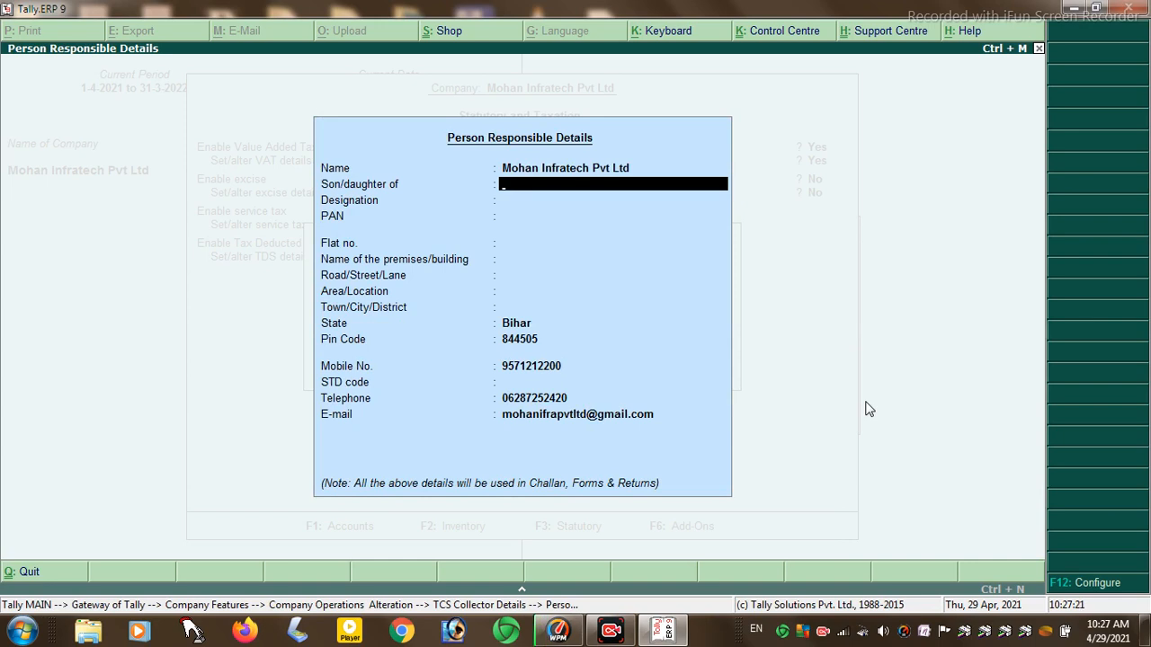
text(Other)
key(Return)
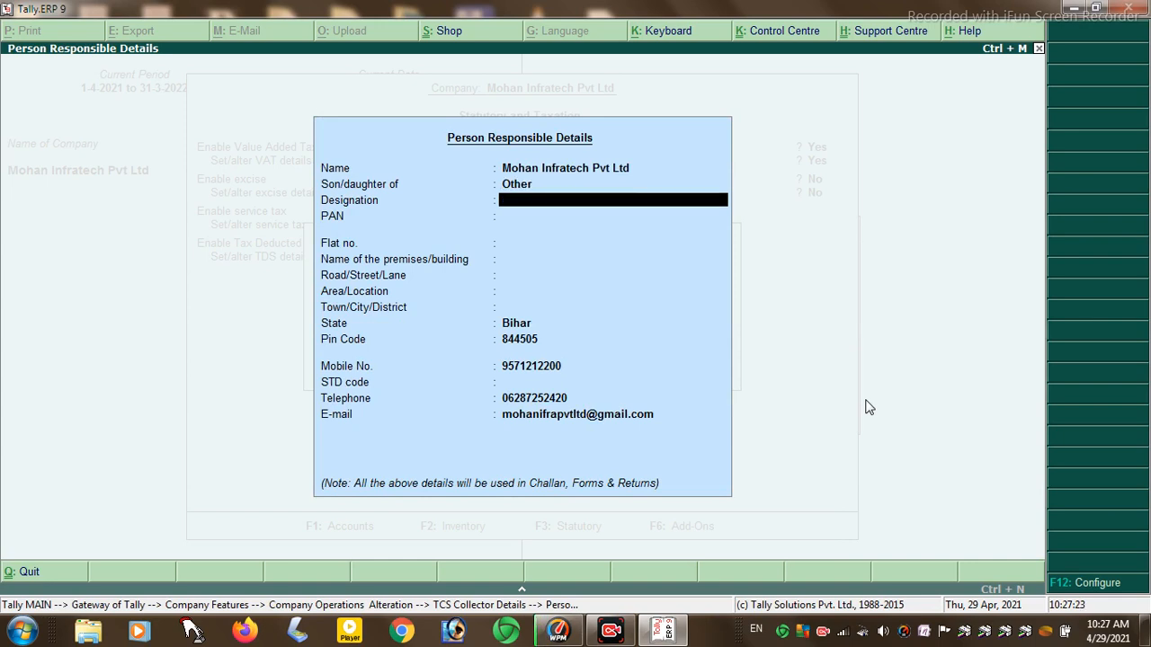
key(Up)
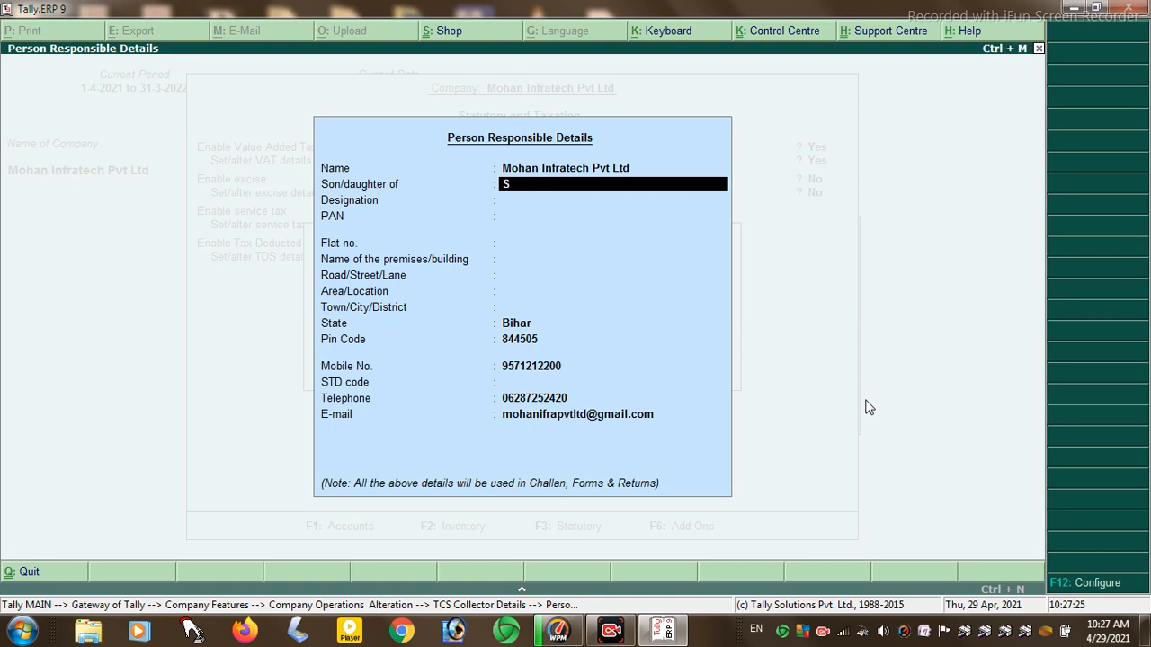
key(Return)
text(Manager)
key(BackSpace)
key(BackSpace)
key(BackSpace)
key(BackSpace)
key(BackSpace)
key(BackSpace)
key(BackSpace)
text(Dirte)
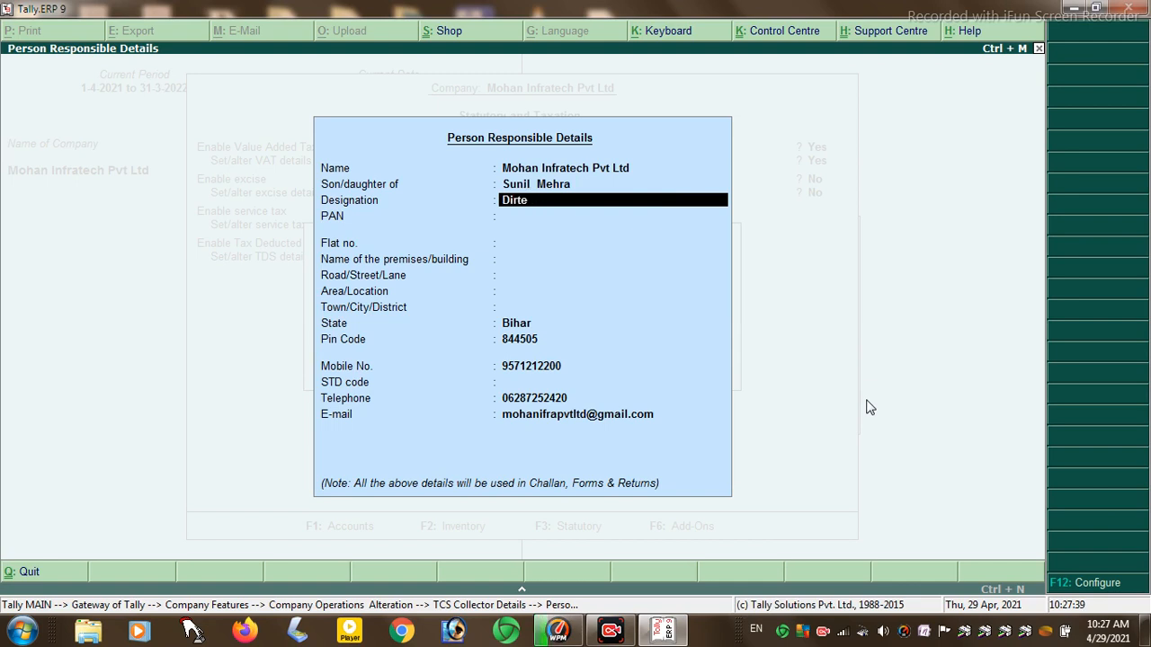
key(BackSpace)
text(ector)
key(Return)
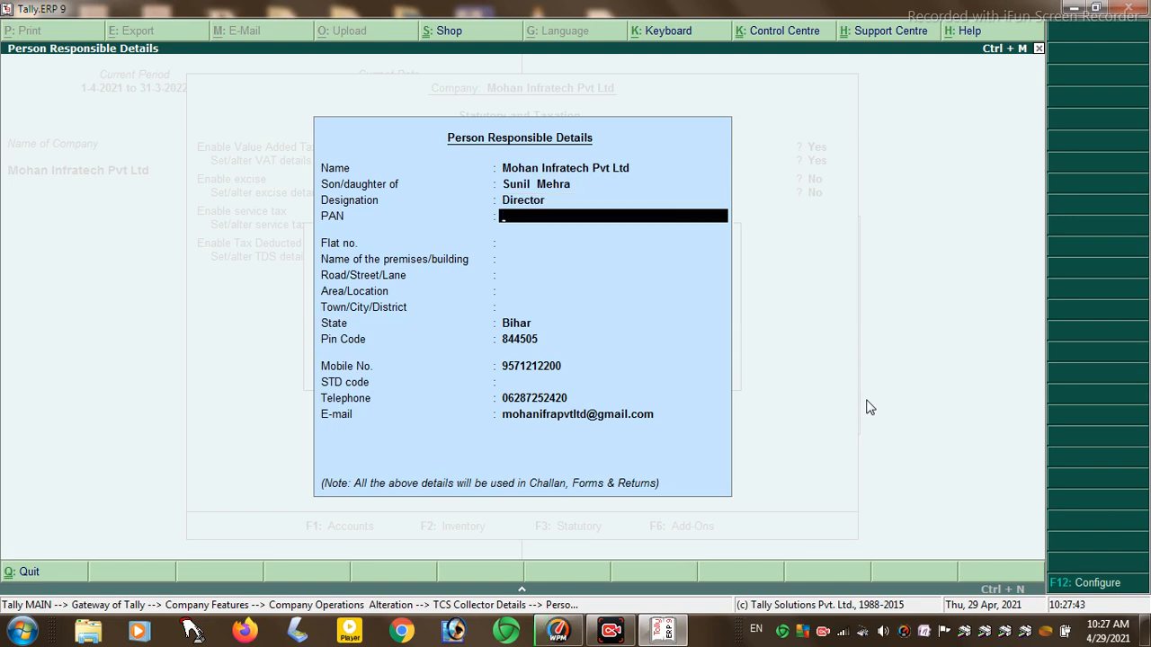
key(Return)
- Enter the person's address (flat, premises, road, area, town) and save the TCS statutory settings
key(Return)
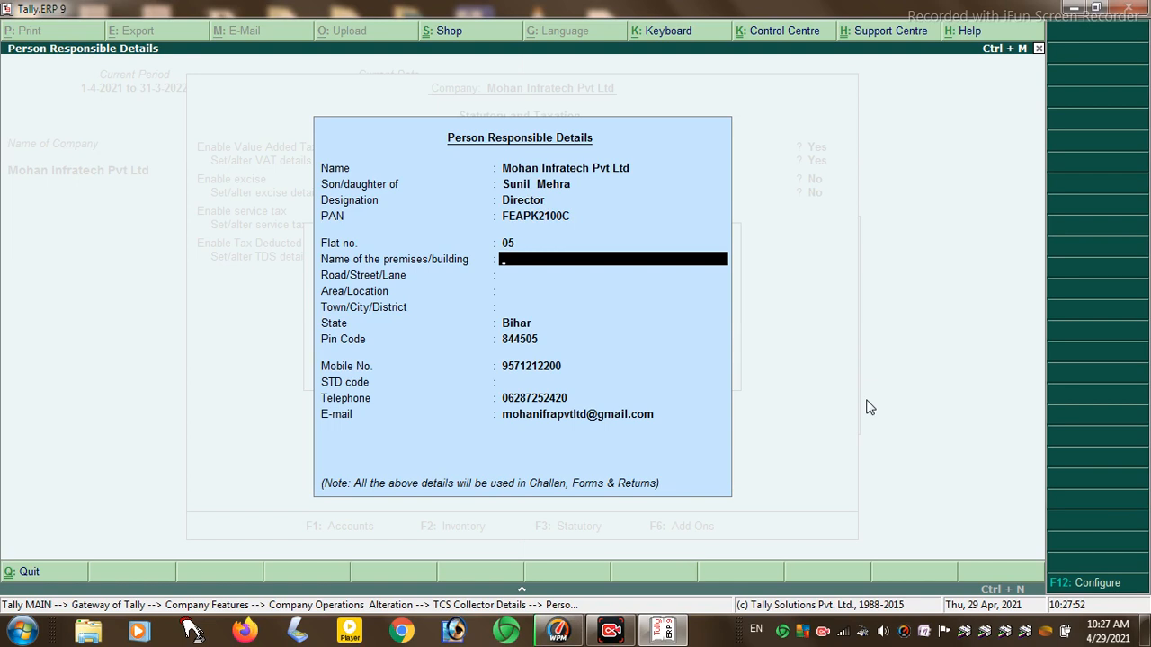
key(Return)
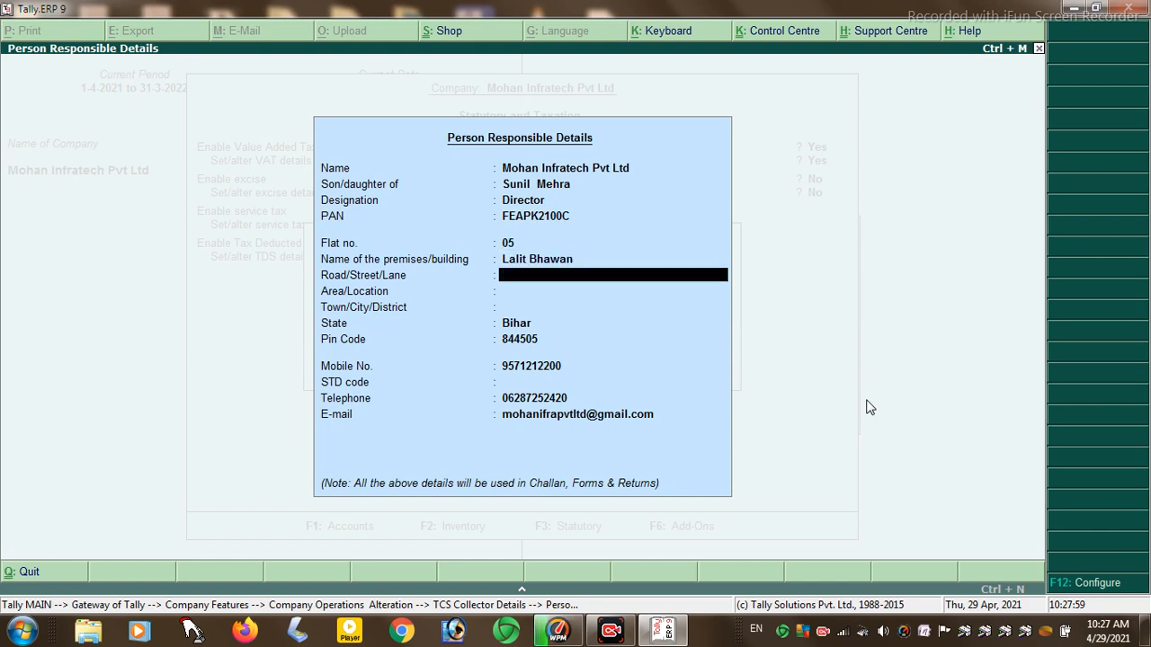
key(Return)
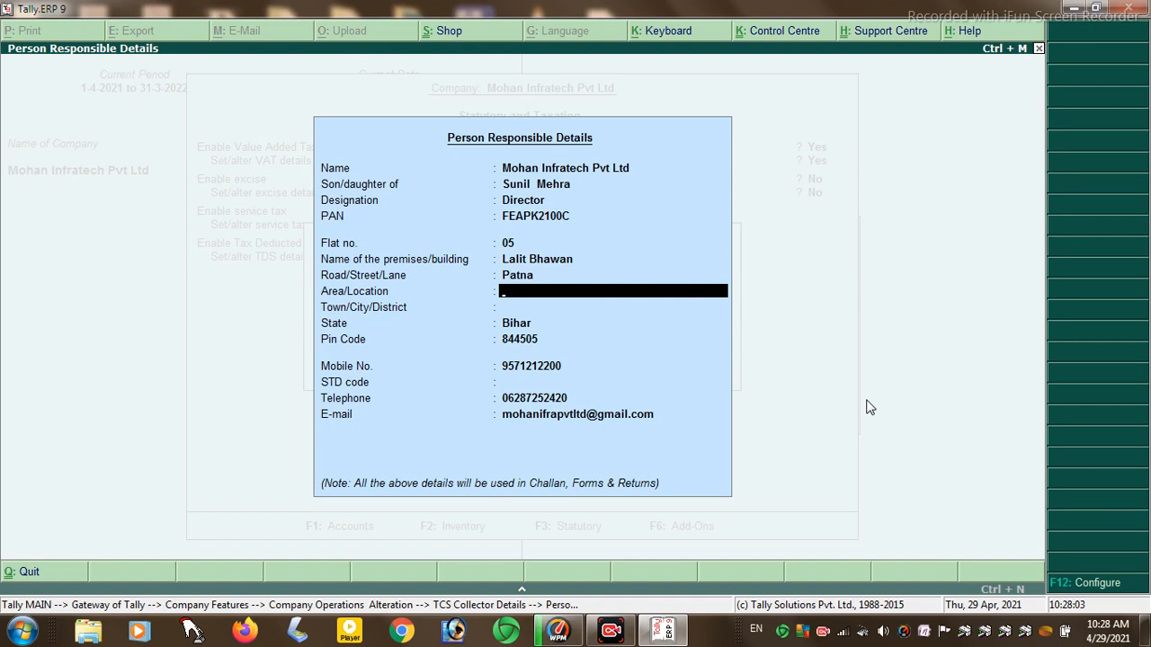
key(Return)
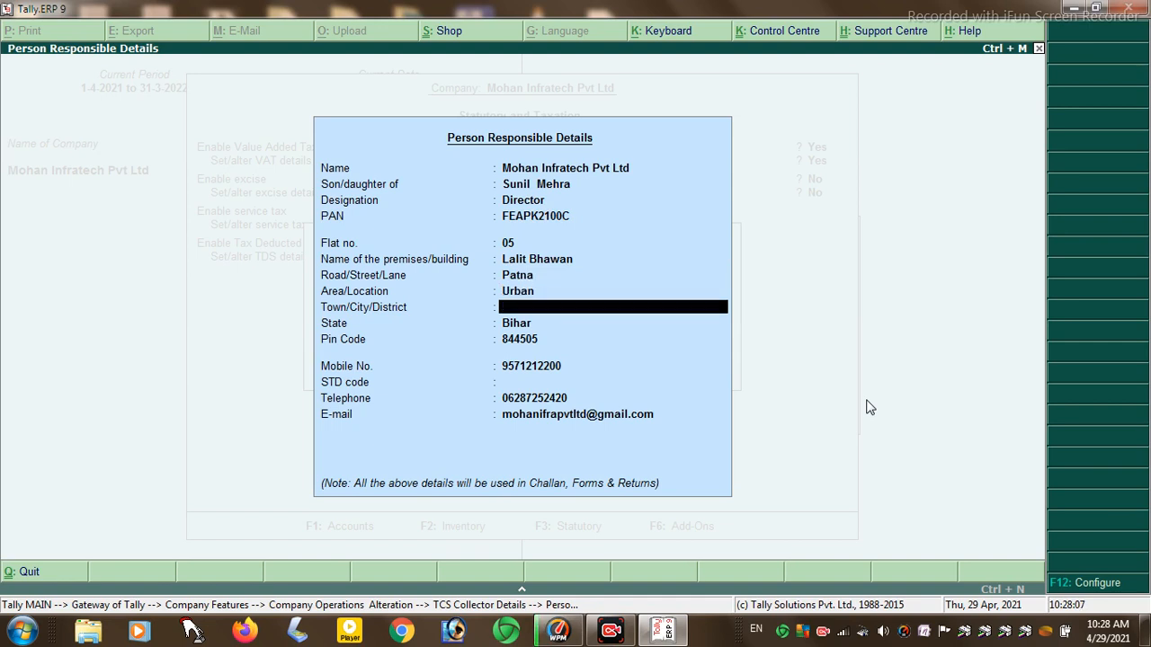
key(Return)
key(Return)
key(Return)
key(Return)
key(Return)
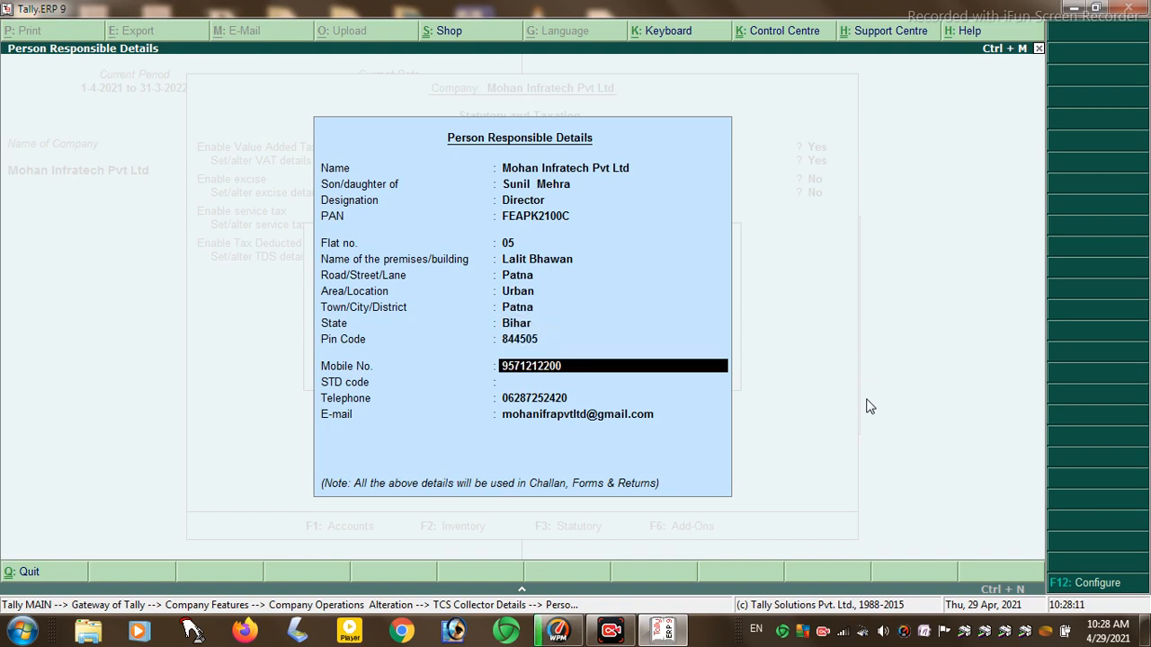
key(Return)
key(Return)
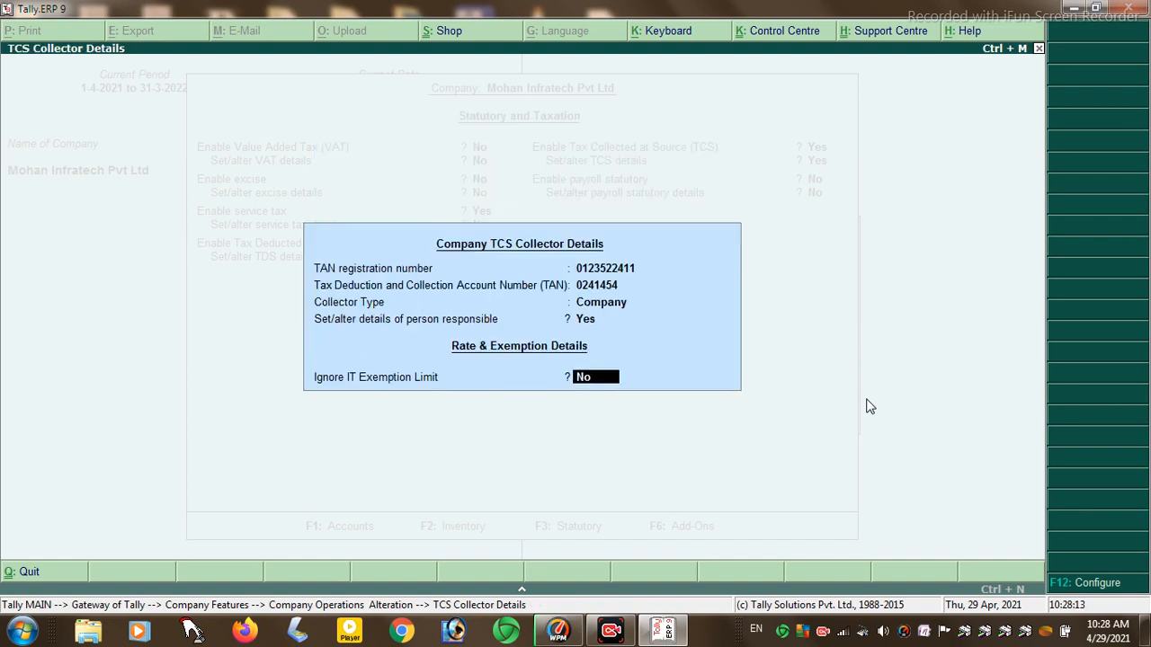
key(Return)
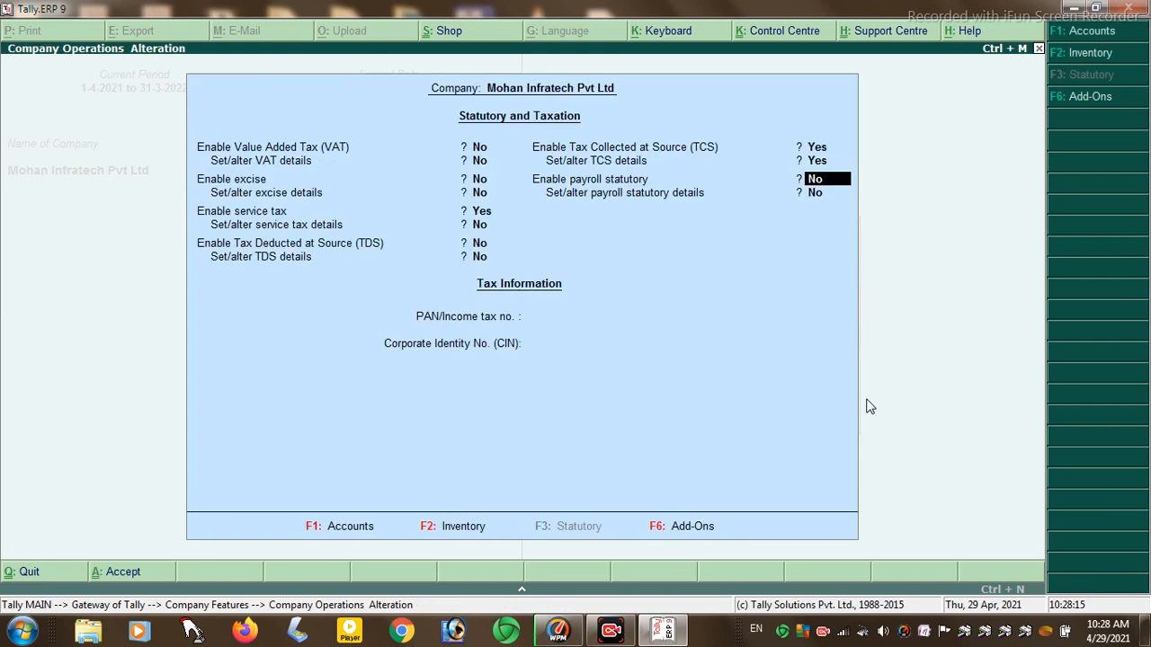
key(Return)
key(Return)
key(Return)
key(Return)
key(Return)
key(Escape)
key(Escape)
key(Return)
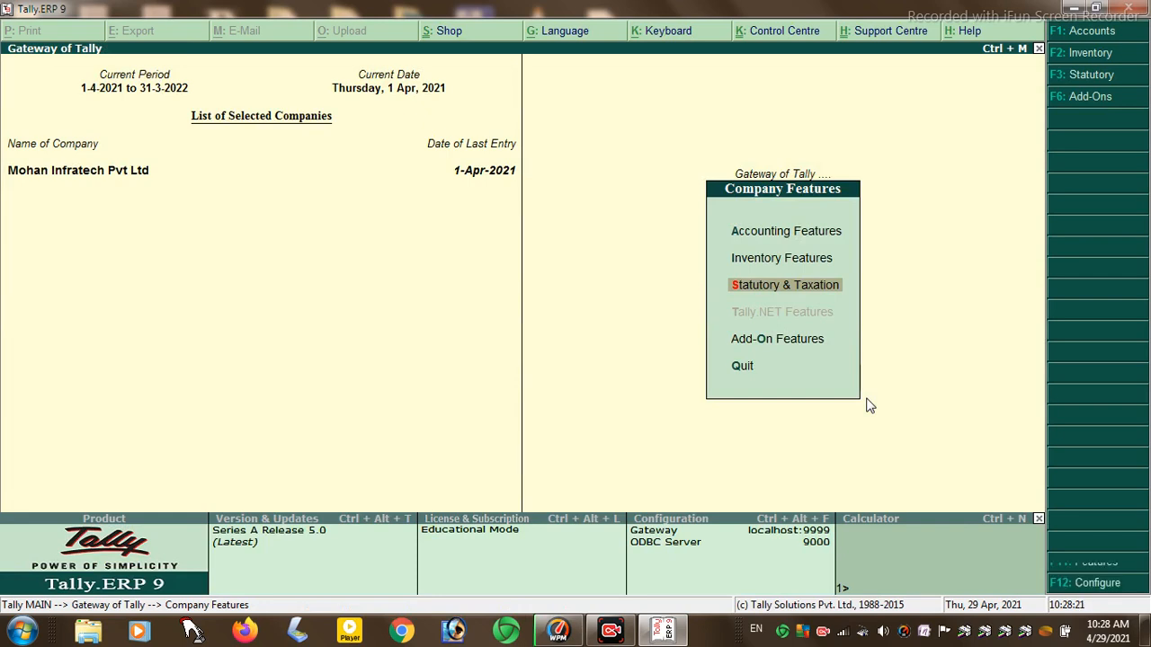
key(Escape)
- Start a new ledger named Cst from Accounts Info > Ledgers > Create
key(Return)
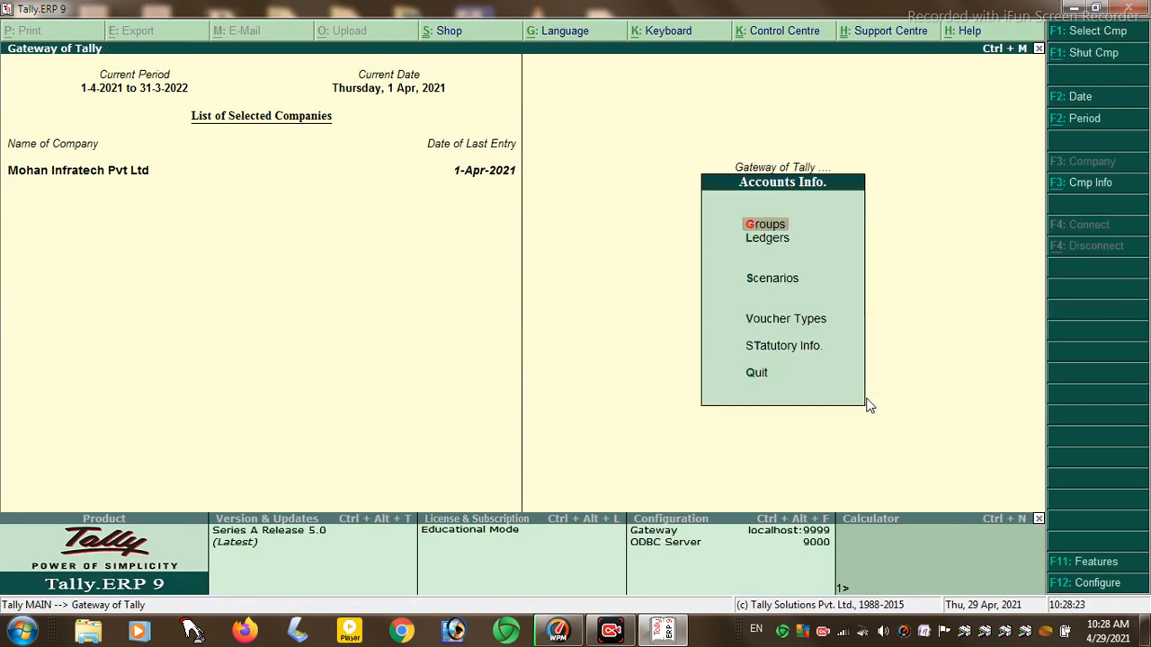
key(Down)
key(Return)
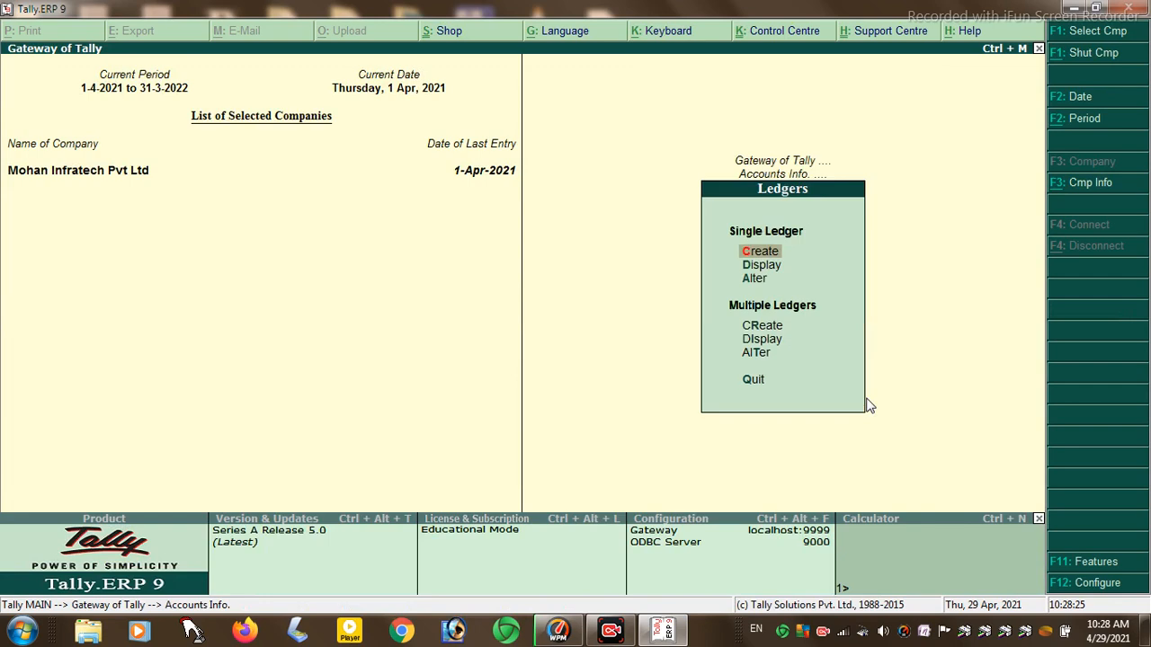
key(Return)
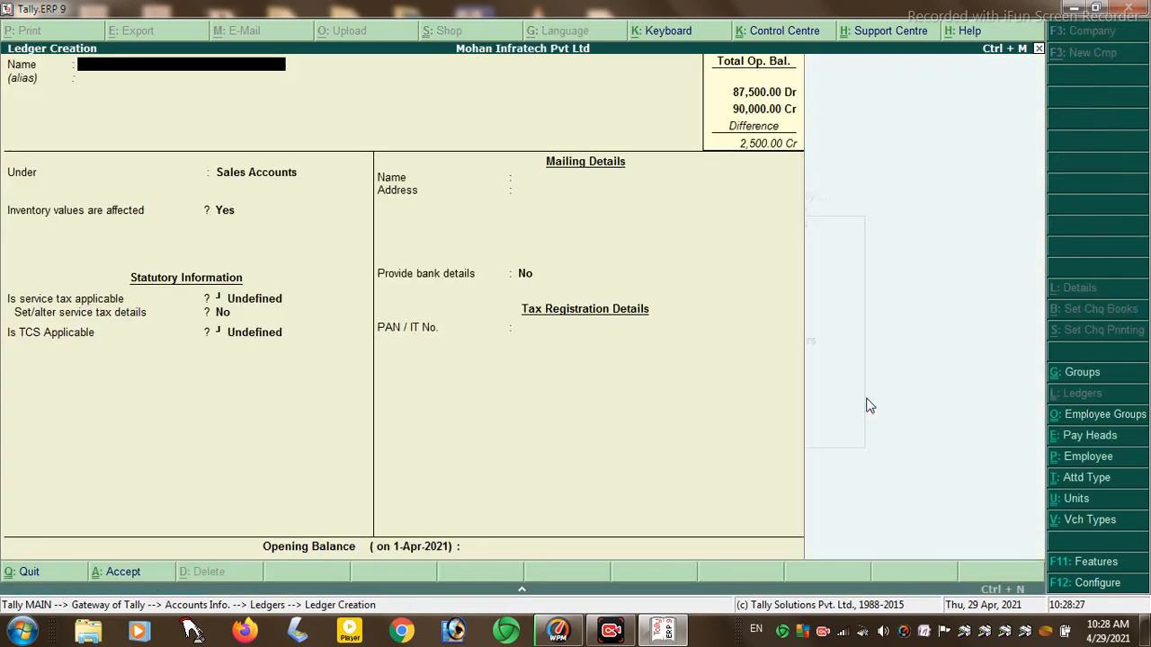
text(Cst)
key(Return)
key(Return)
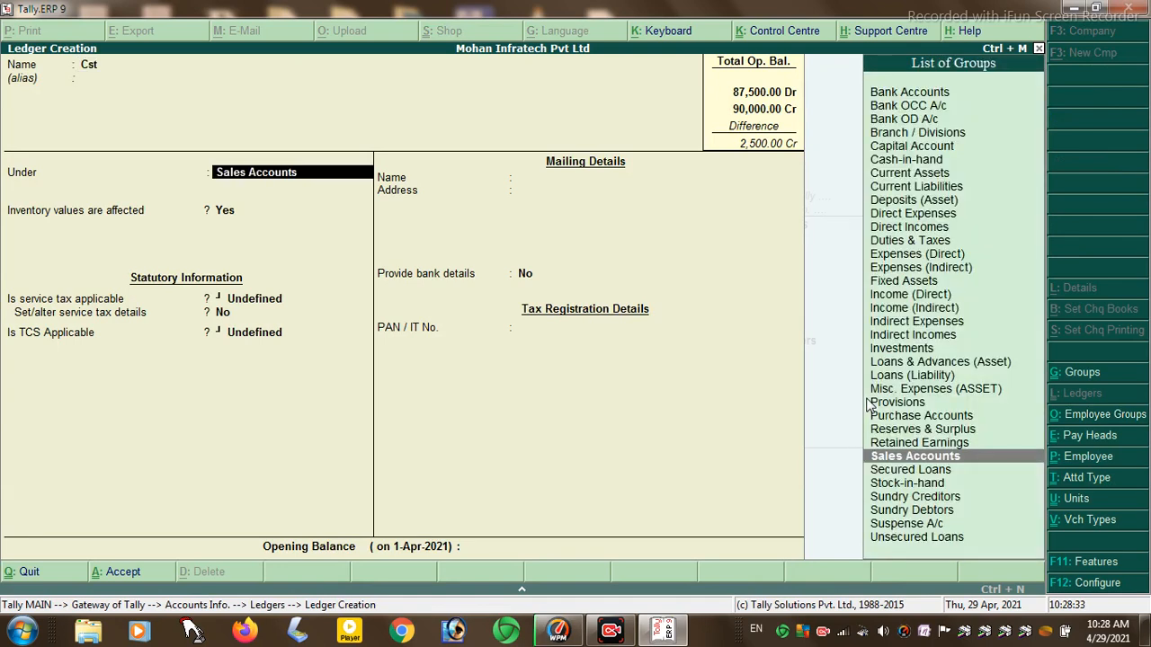
- Put Cst under Duties & Taxes with duty type TCS and nature of goods Any, then save
text(d)
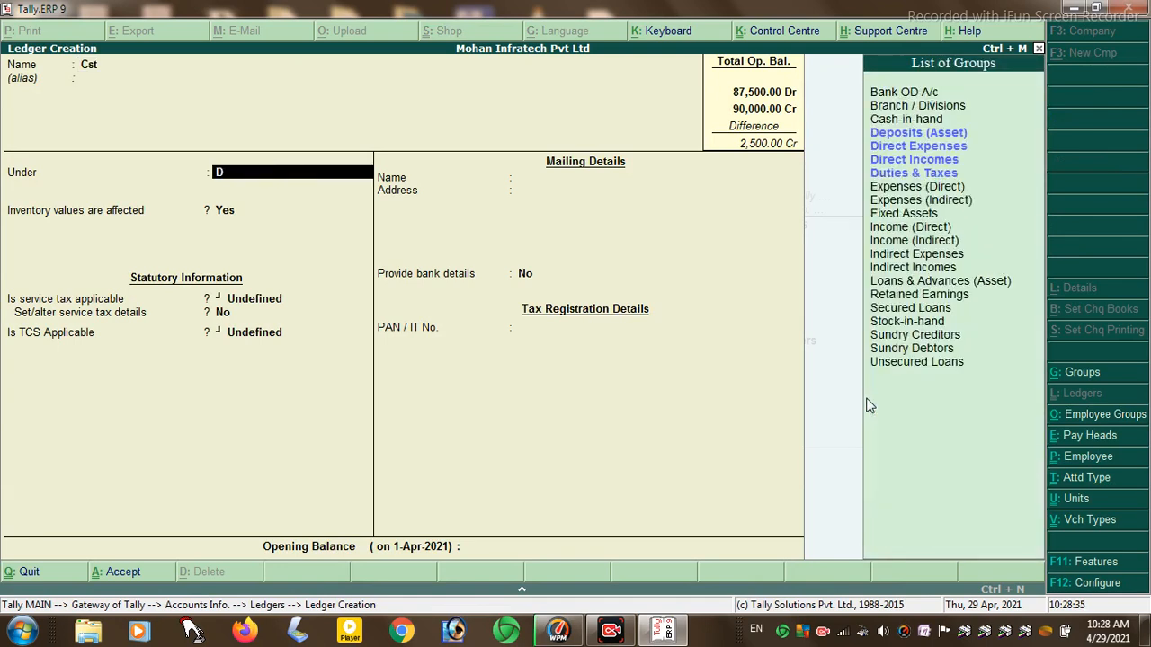
key(Down)
key(Down)
key(Down)
key(Return)
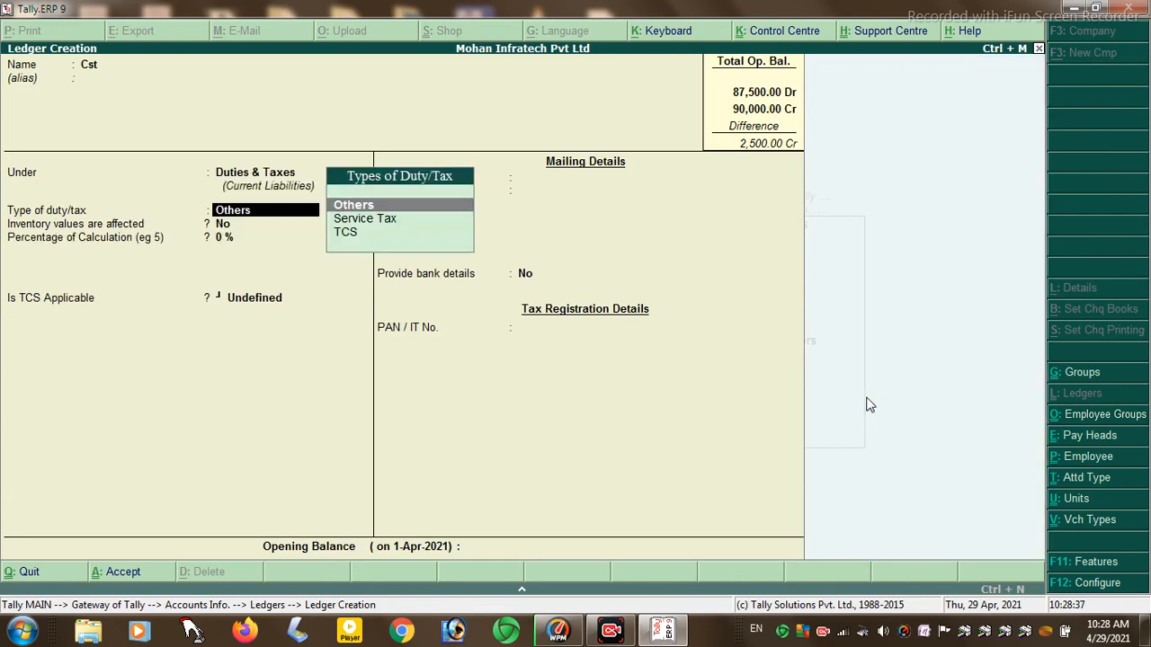
key(Down)
key(Down)
key(Return)
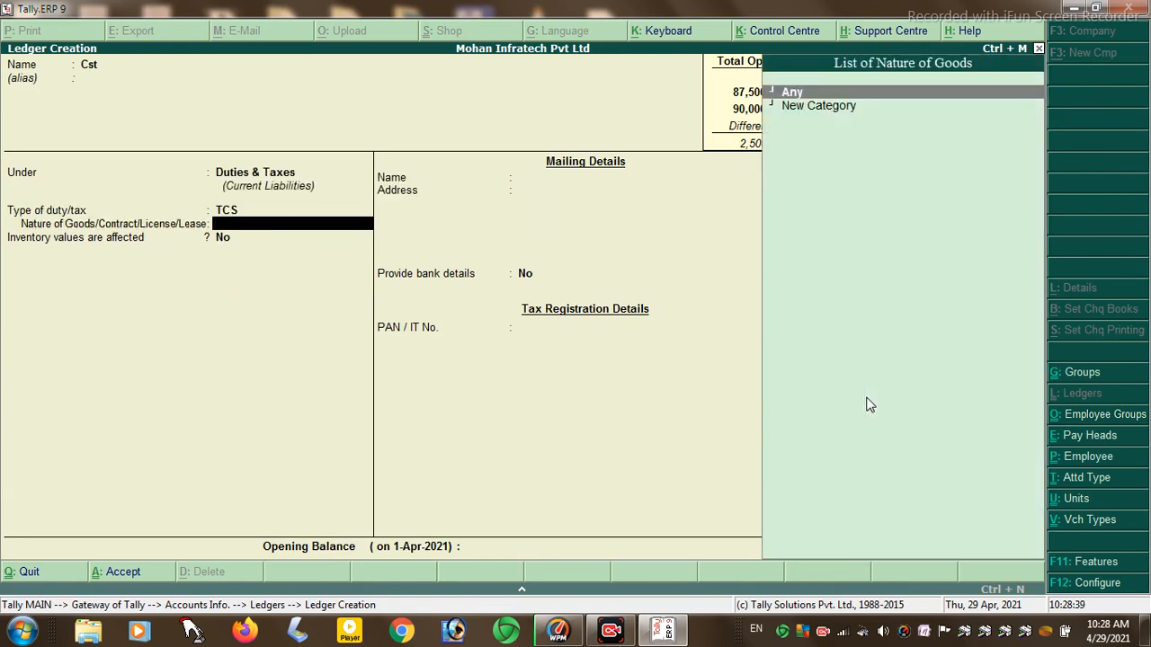
key(Return)
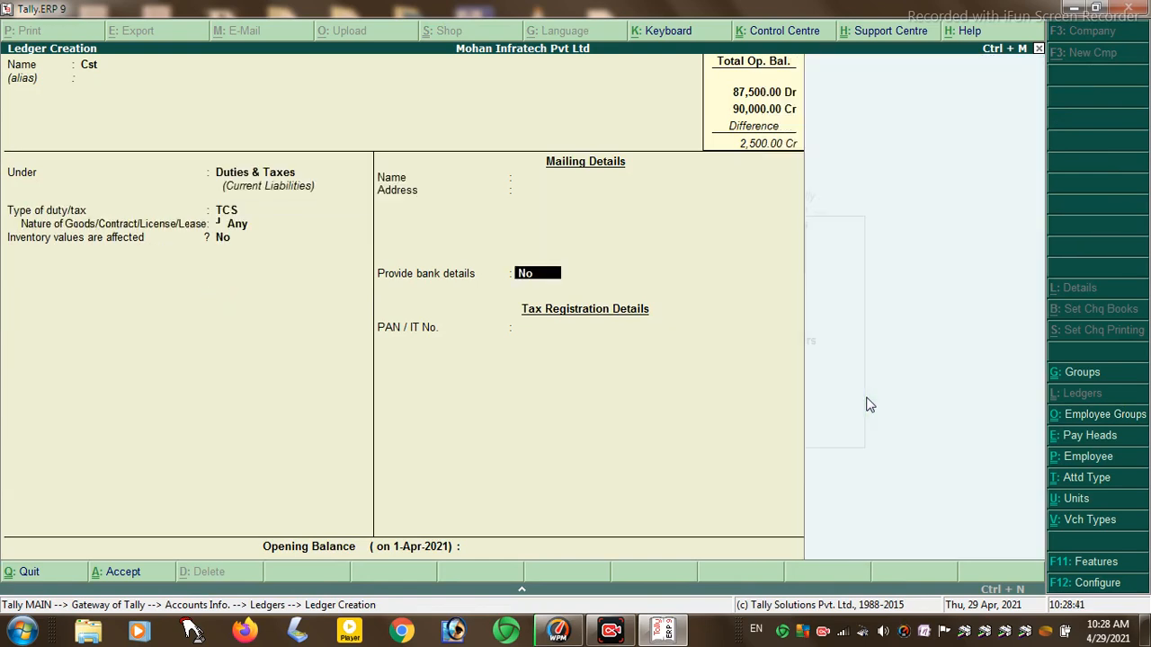
key(Return)
key(Return)
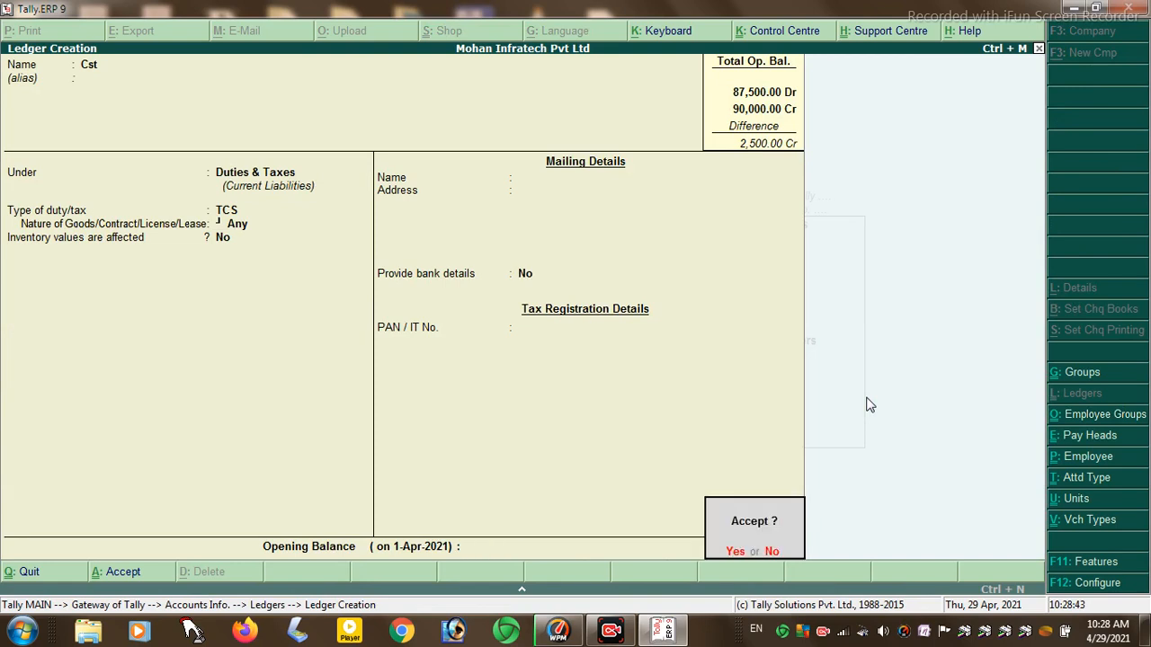
key(Return)
key(Escape)
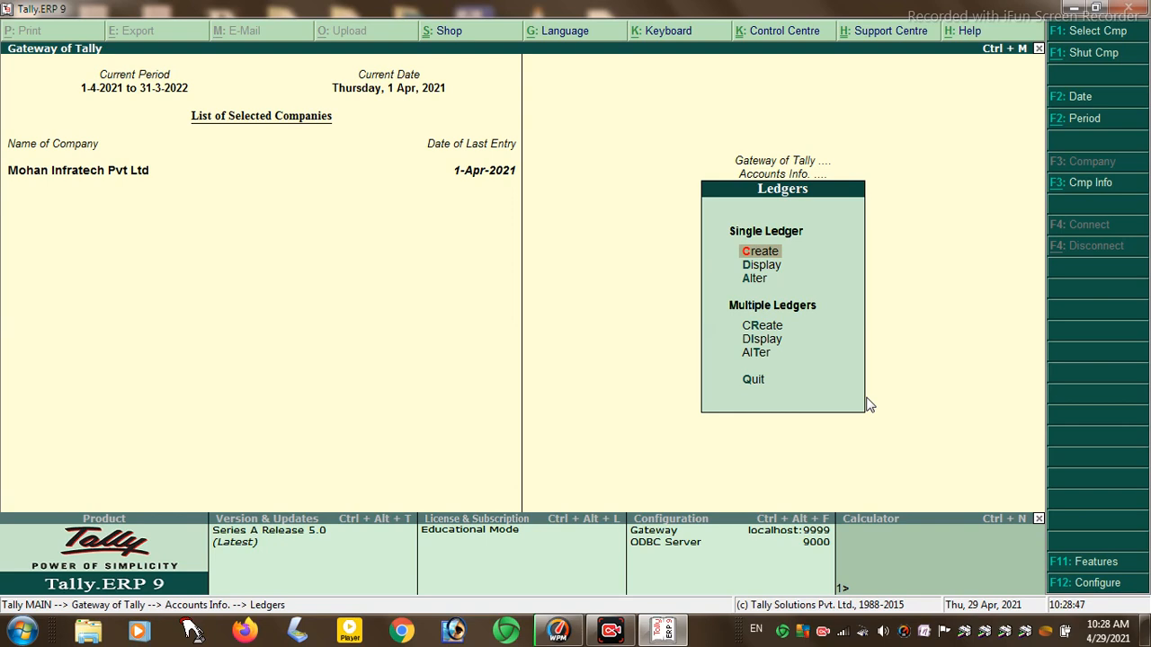
key(Down)
key(Down)
- Set PURCHASE A/C's service tax details to Yes, quit without saving, and return to Gateway
key(Return)
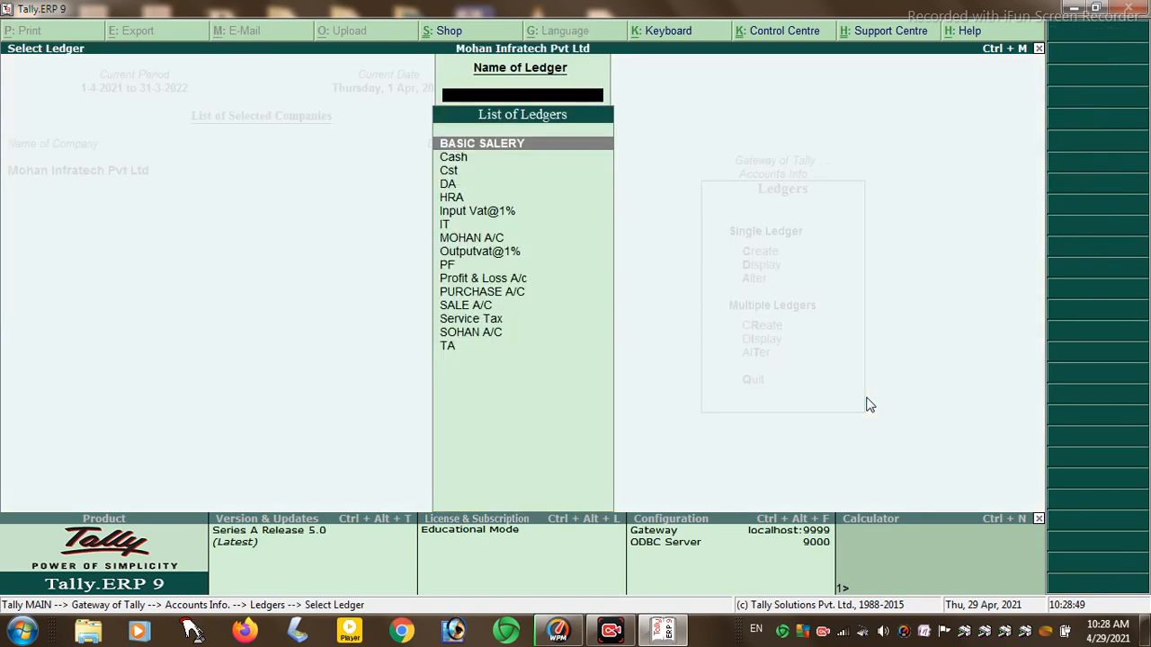
text(P)
key(Return)
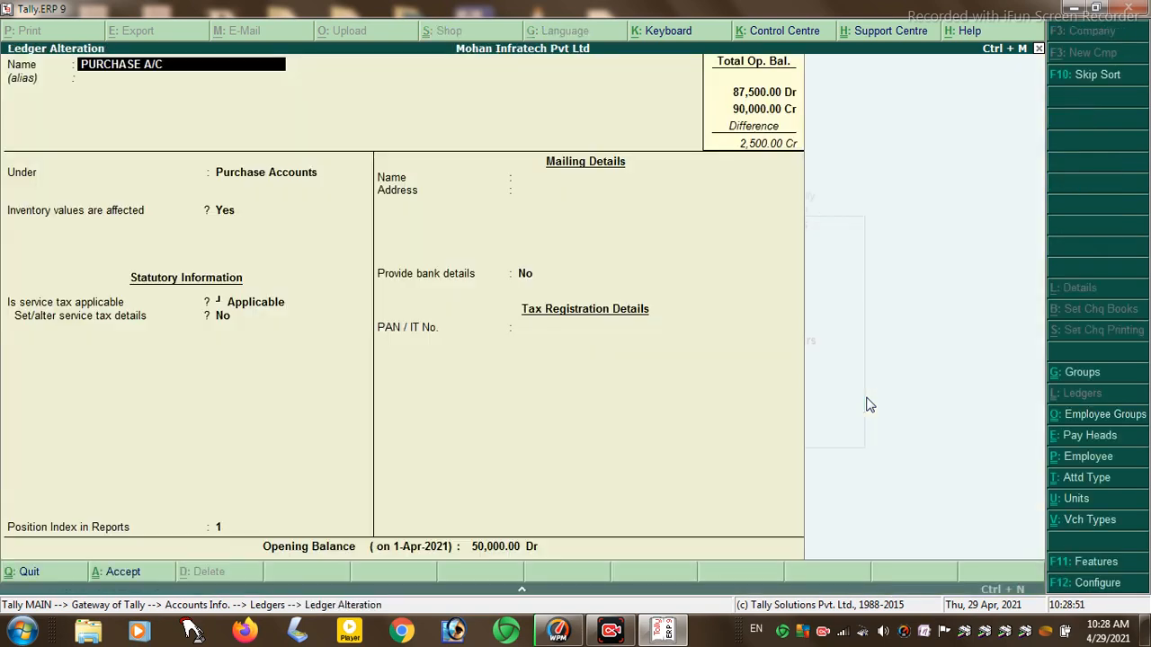
key(Return)
key(Return)
key(Return)
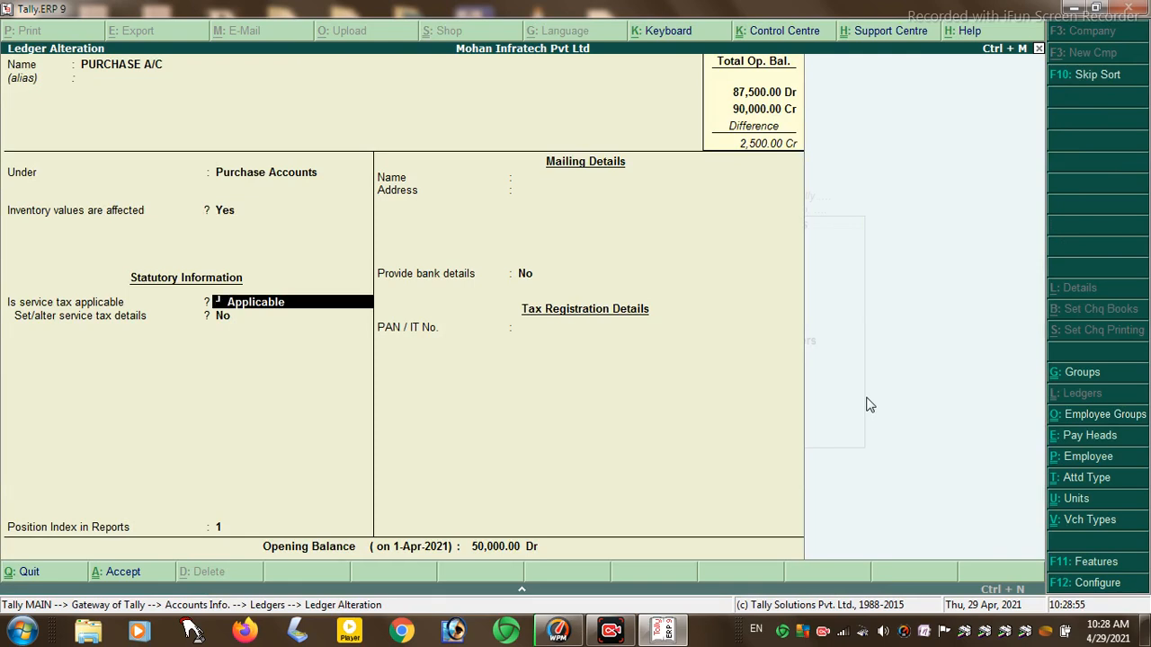
key(Return)
text(y)
key(Return)
key(Return)
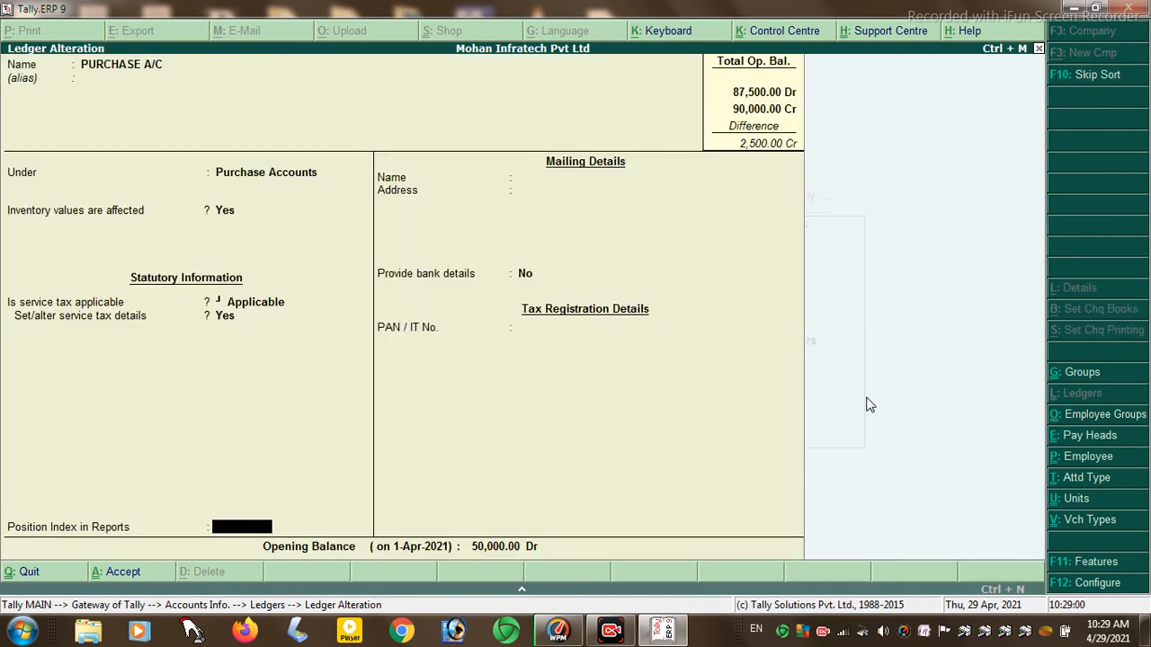
key(Escape)
key(Return)
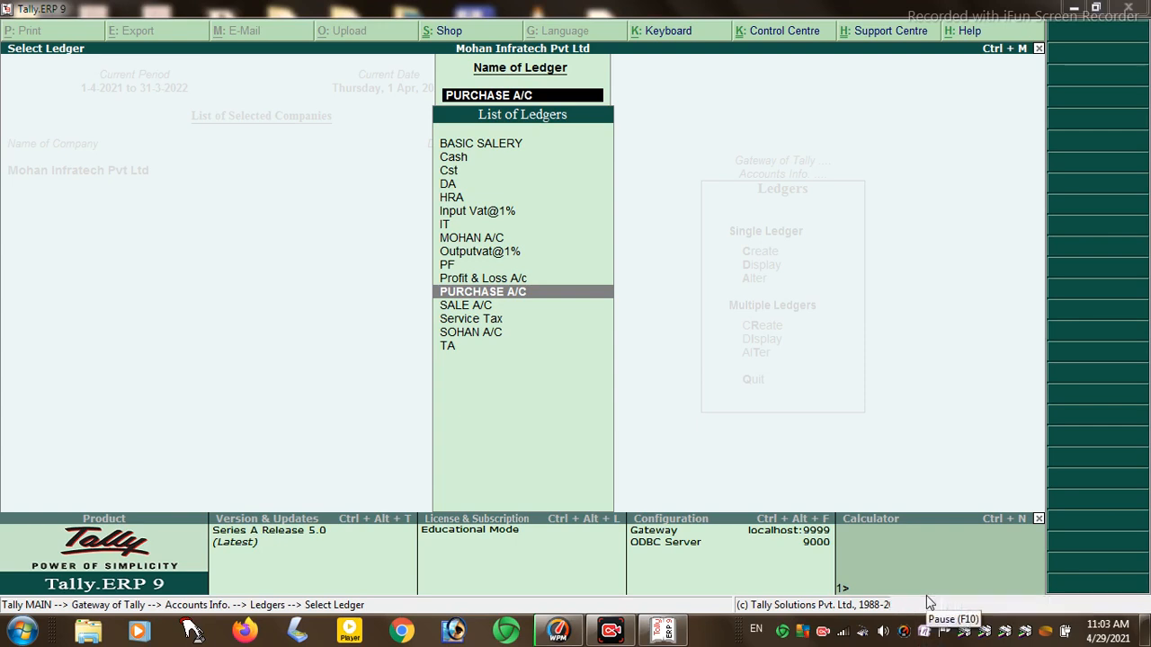
key(Escape)
key(Escape)
key(Escape)
key(Escape)
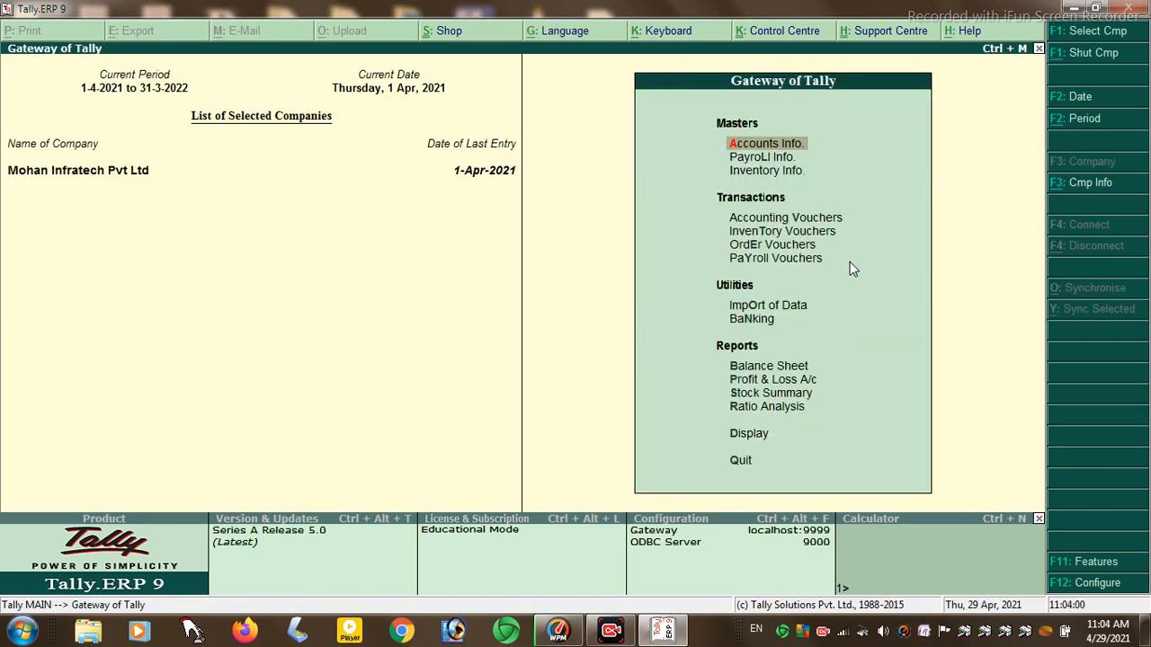
- Open Form ST3 via Display > Statutory Reports > Service Tax Reports
key(Down)
key(Down)
key(Down)
key(Down)
key(Down)
key(Down)
key(Down)
key(Down)
key(Down)
key(Down)
key(Down)
key(Down)
key(Down)
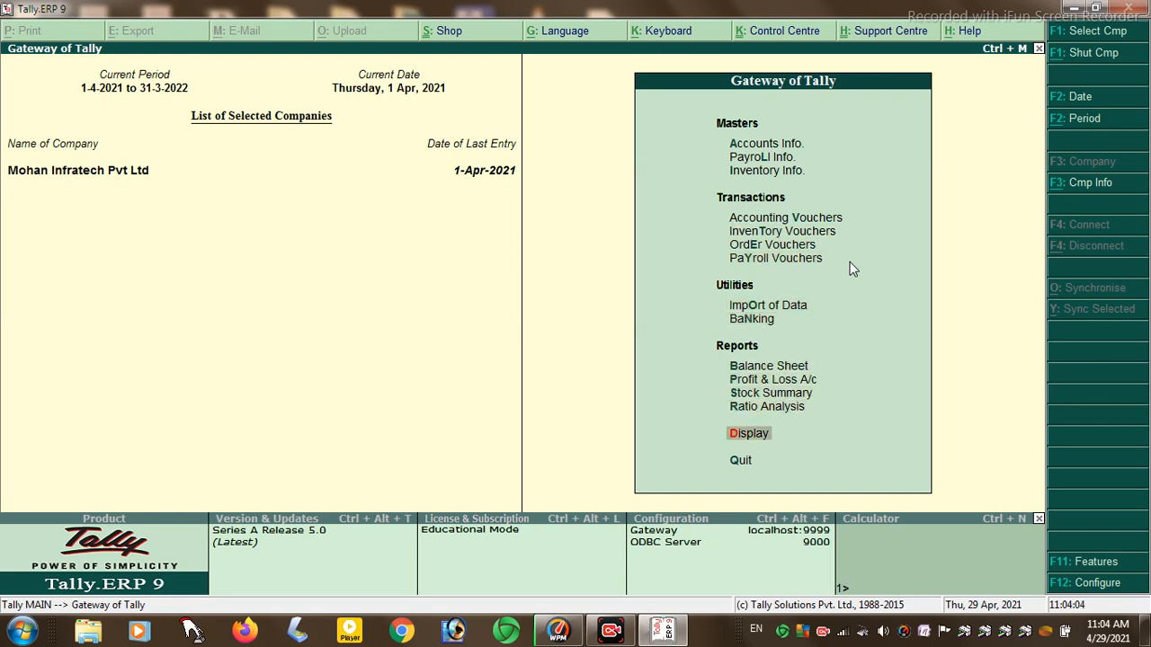
key(Return)
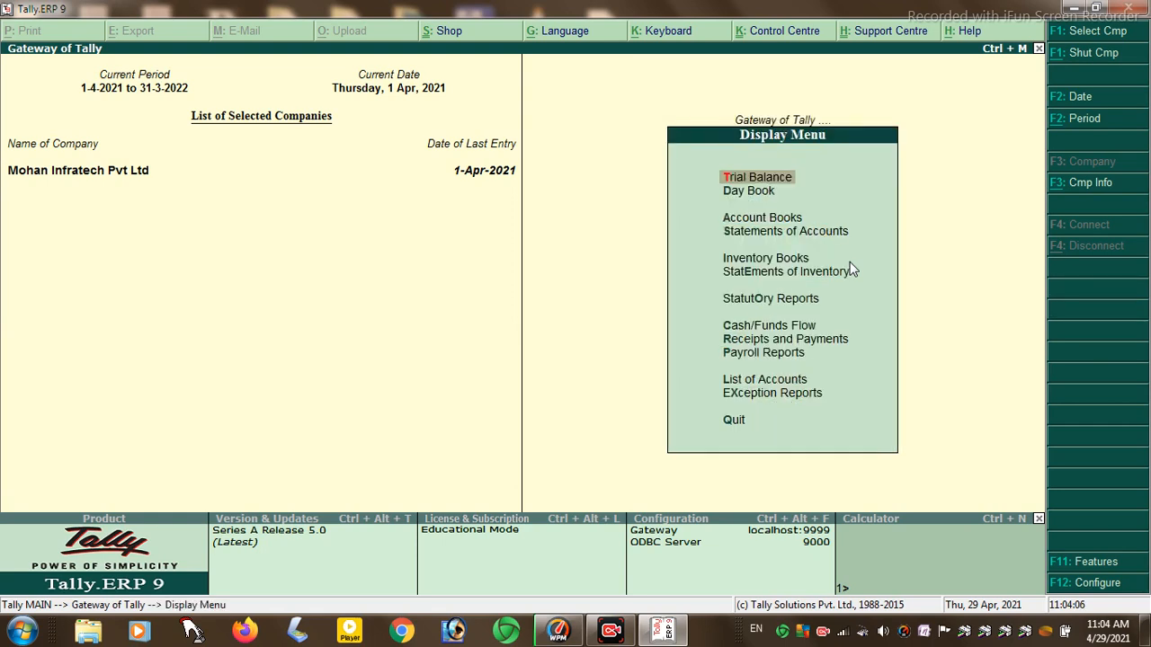
key(Down)
key(Down)
key(Down)
key(Down)
key(Down)
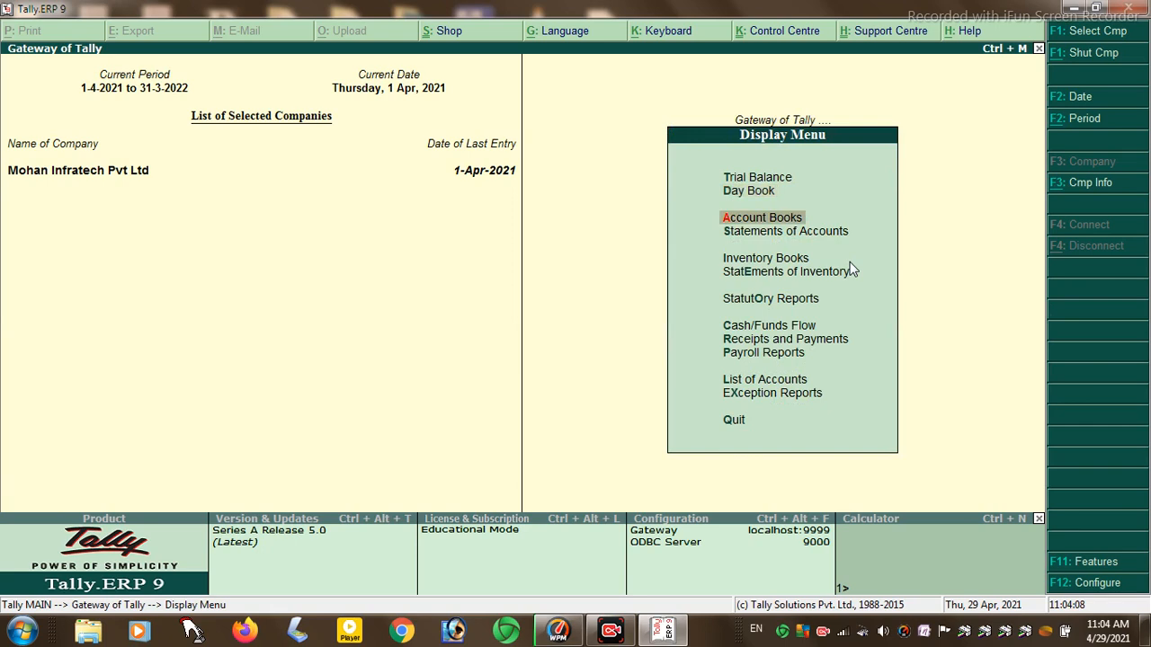
key(Down)
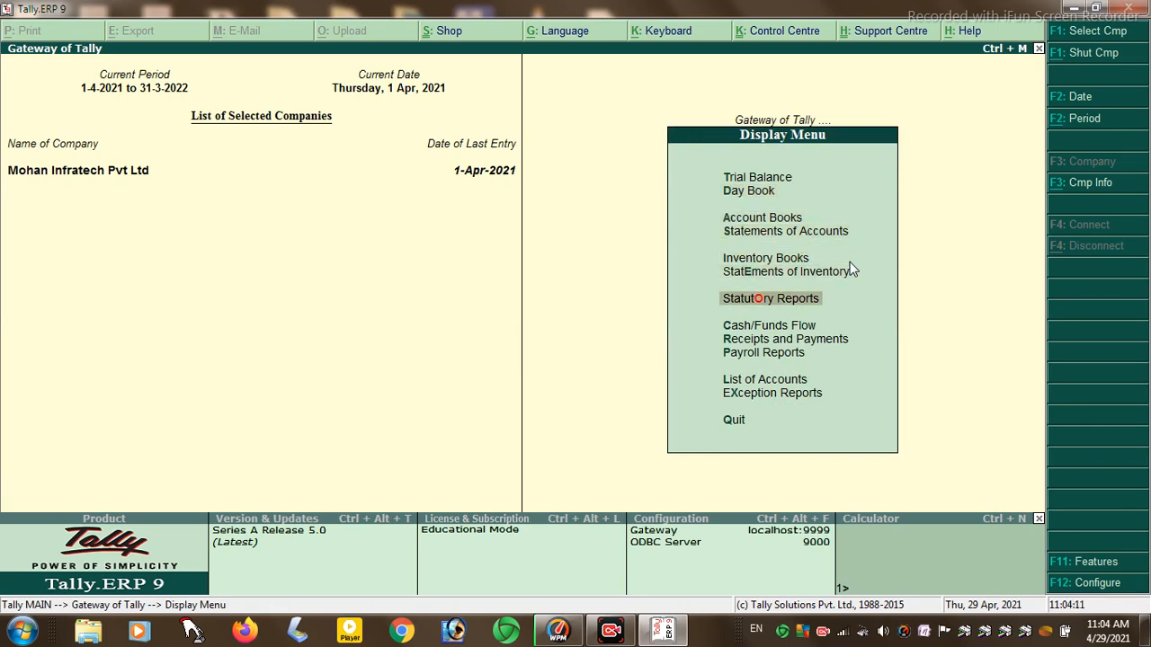
key(Return)
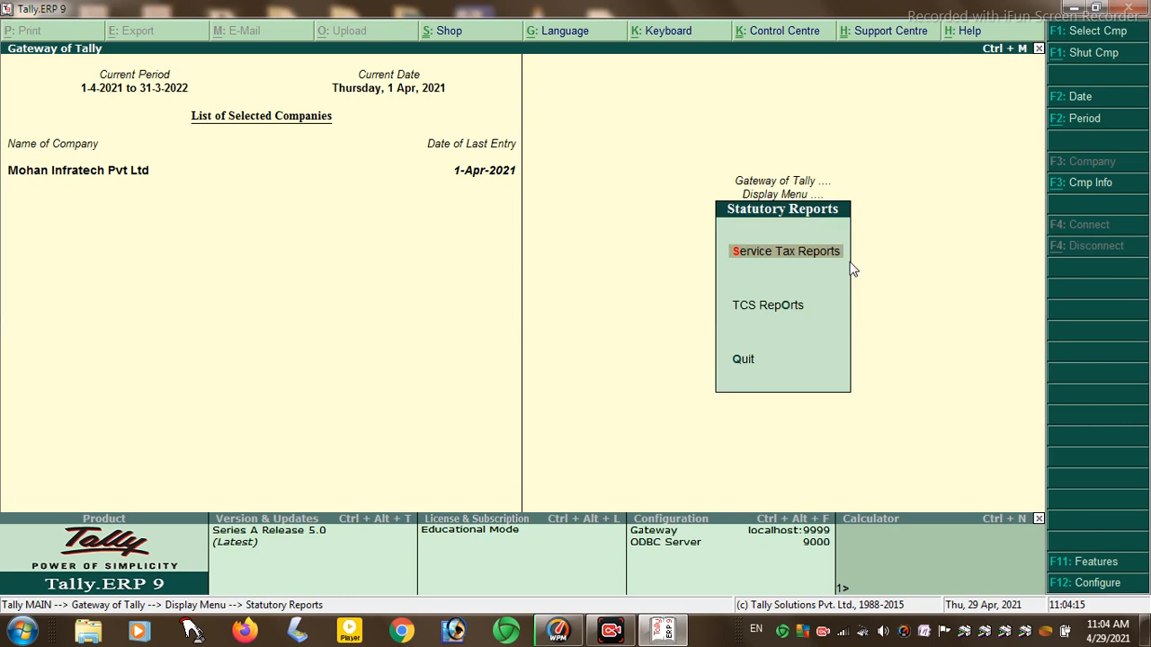
key(Return)
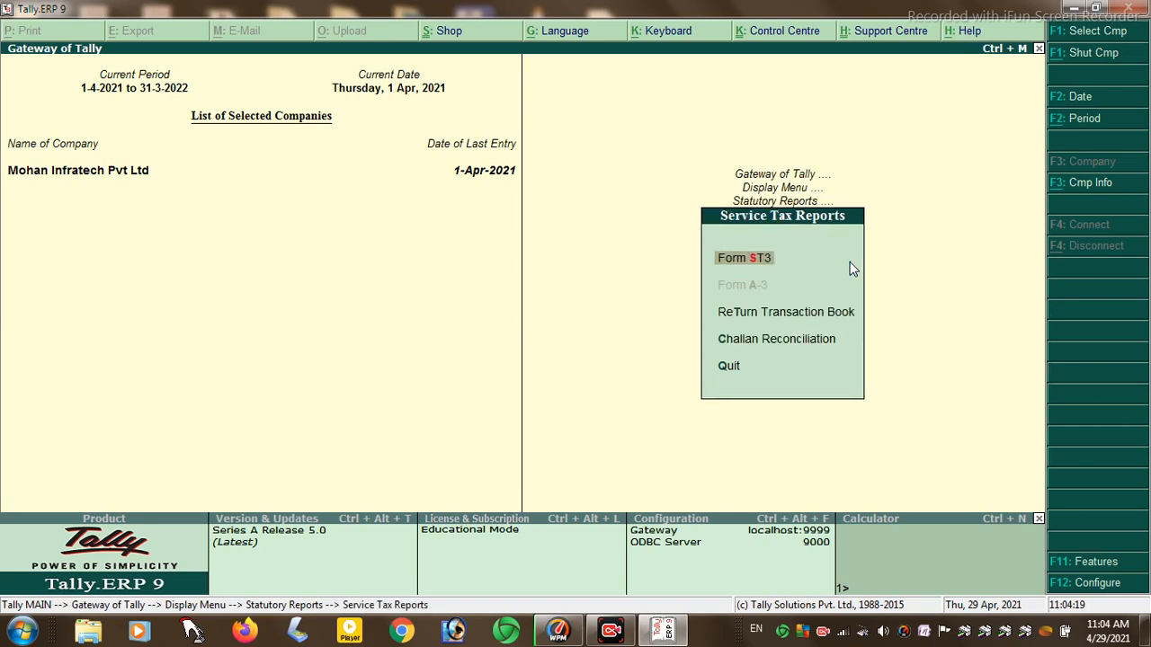
key(Return)
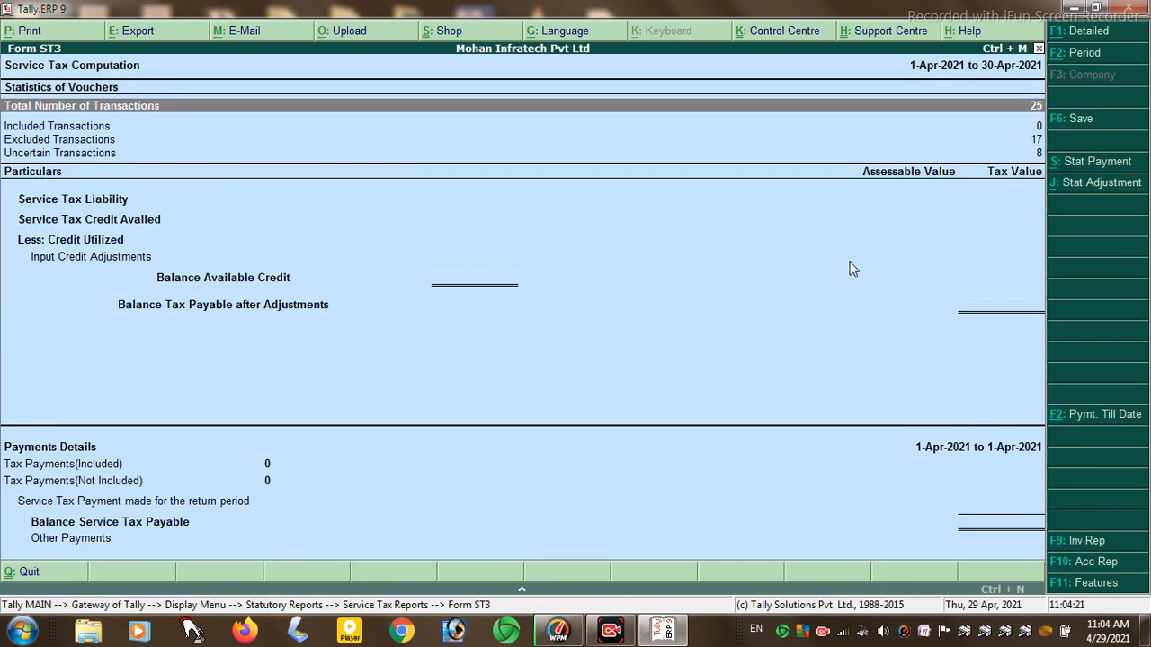
- Drill into the voucher statistics and April's Attendance vouchers, then back out to the statistics
key(Return)
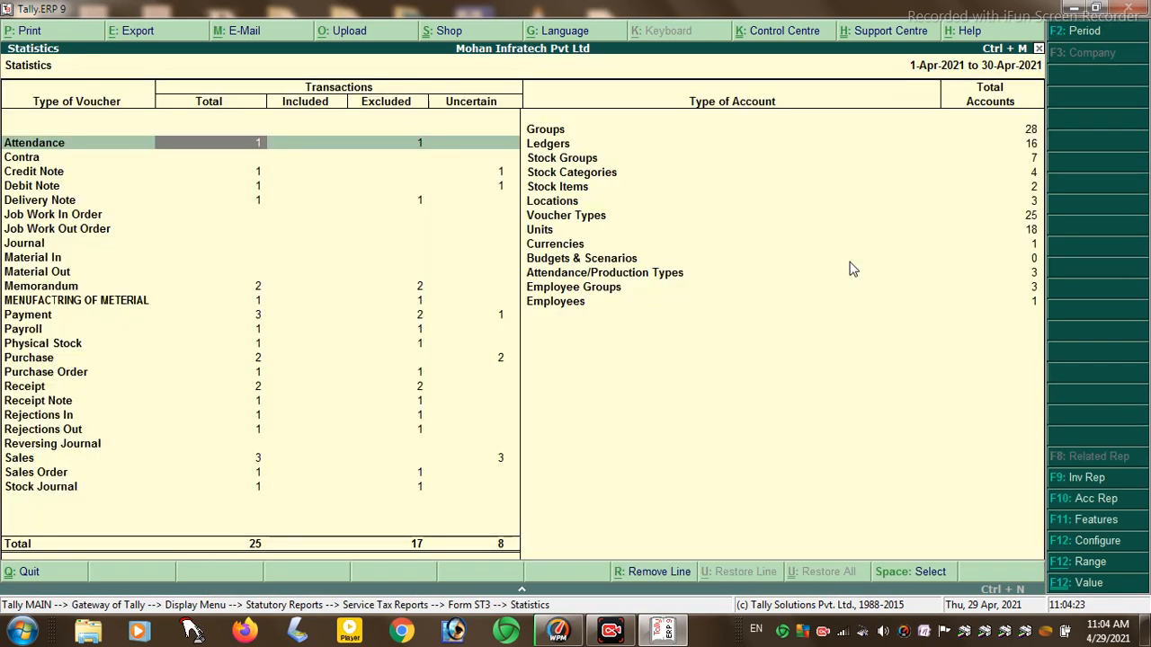
key(Return)
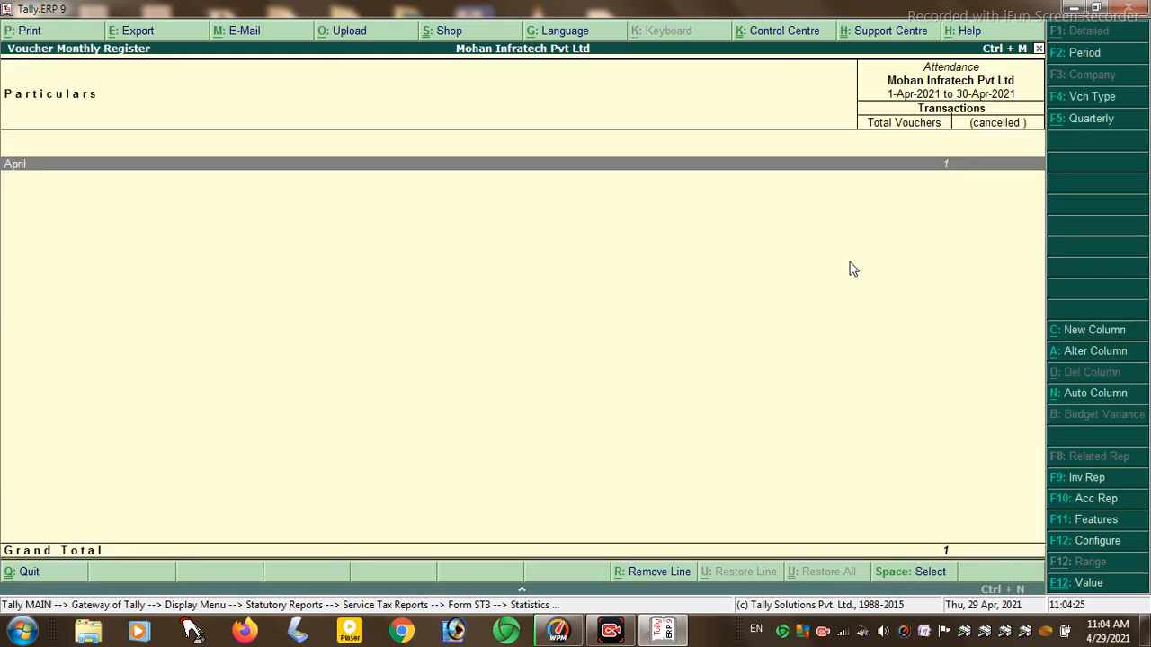
key(Return)
key(Return)
key(Escape)
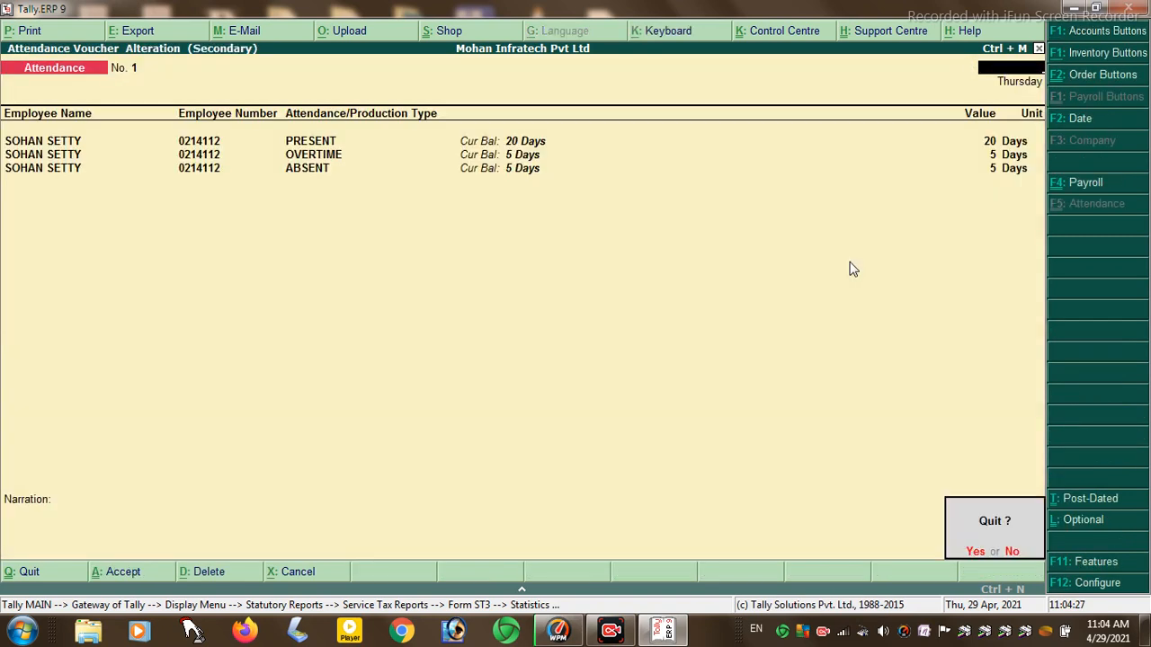
key(Return)
key(Escape)
key(Escape)
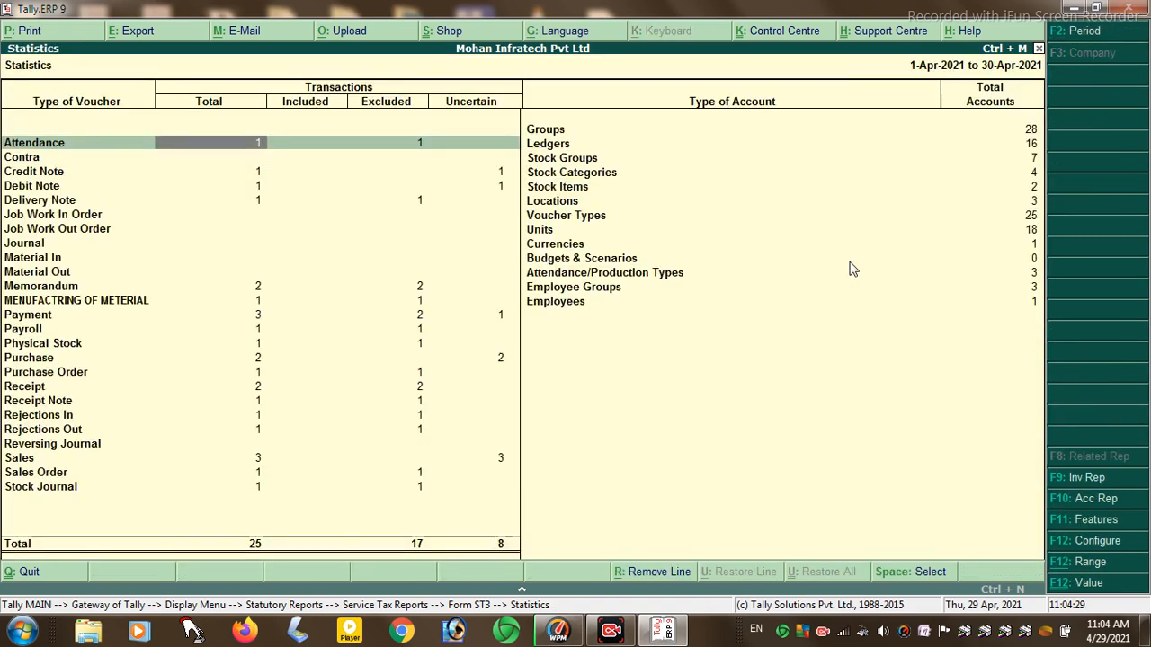
key(Escape)
key(Escape)
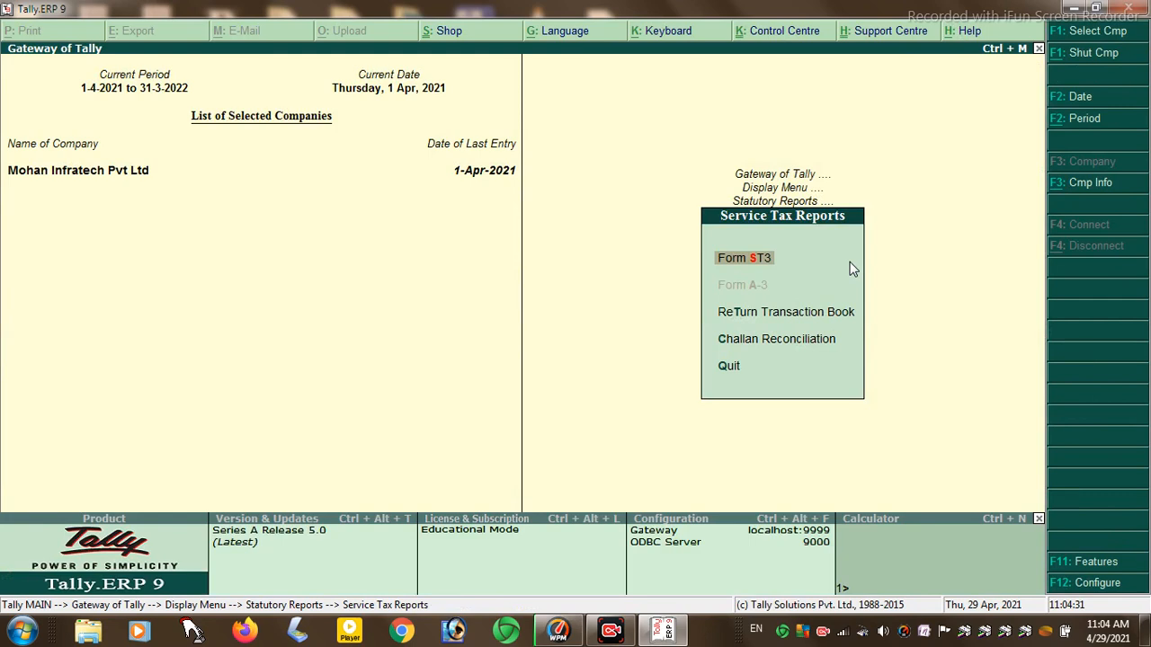
- Check the Return Transaction Book and Challan Reconciliation service tax reports
key(Down)
key(Down)
key(Up)
key(Return)
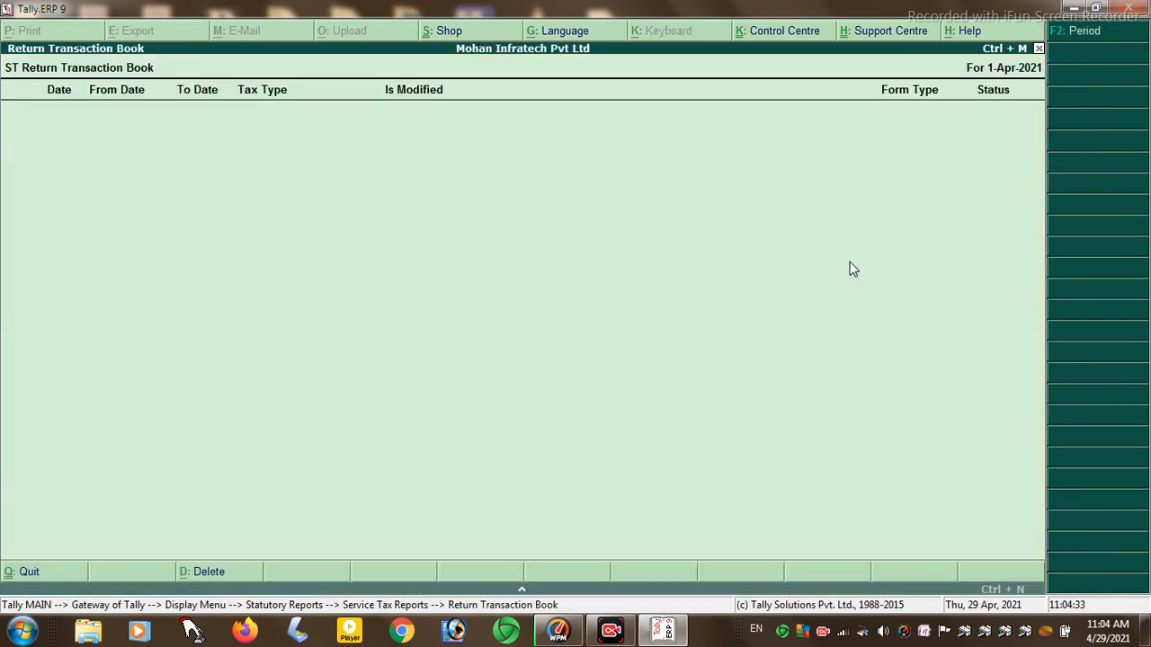
key(Escape)
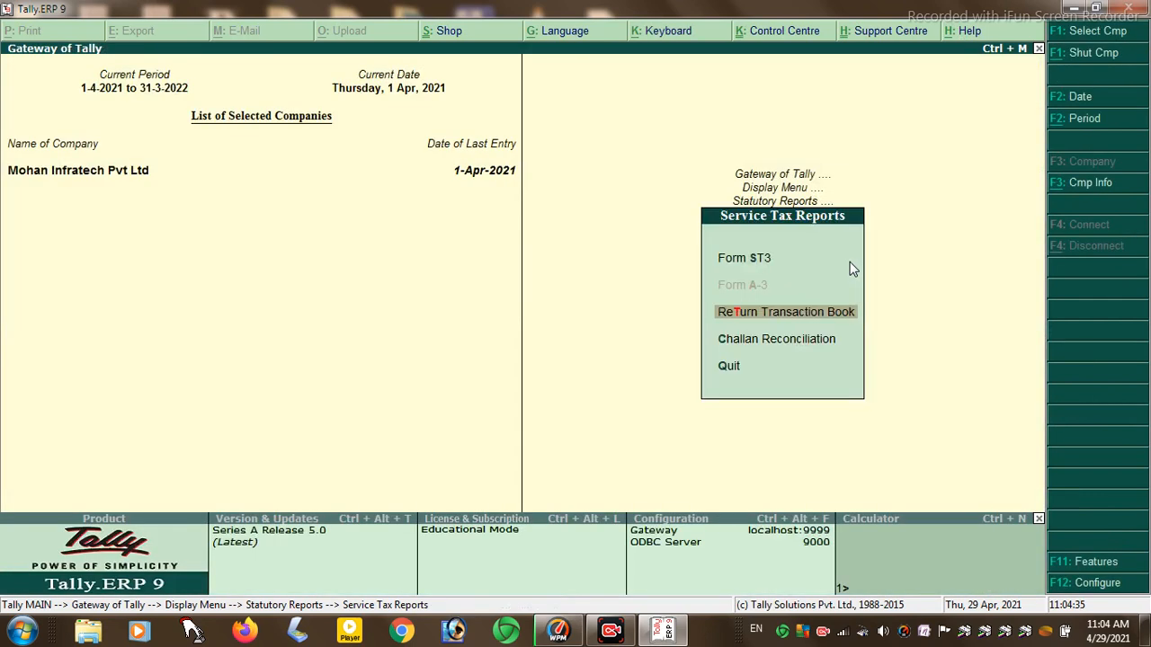
key(Down)
key(Return)
key(Escape)
key(Escape)
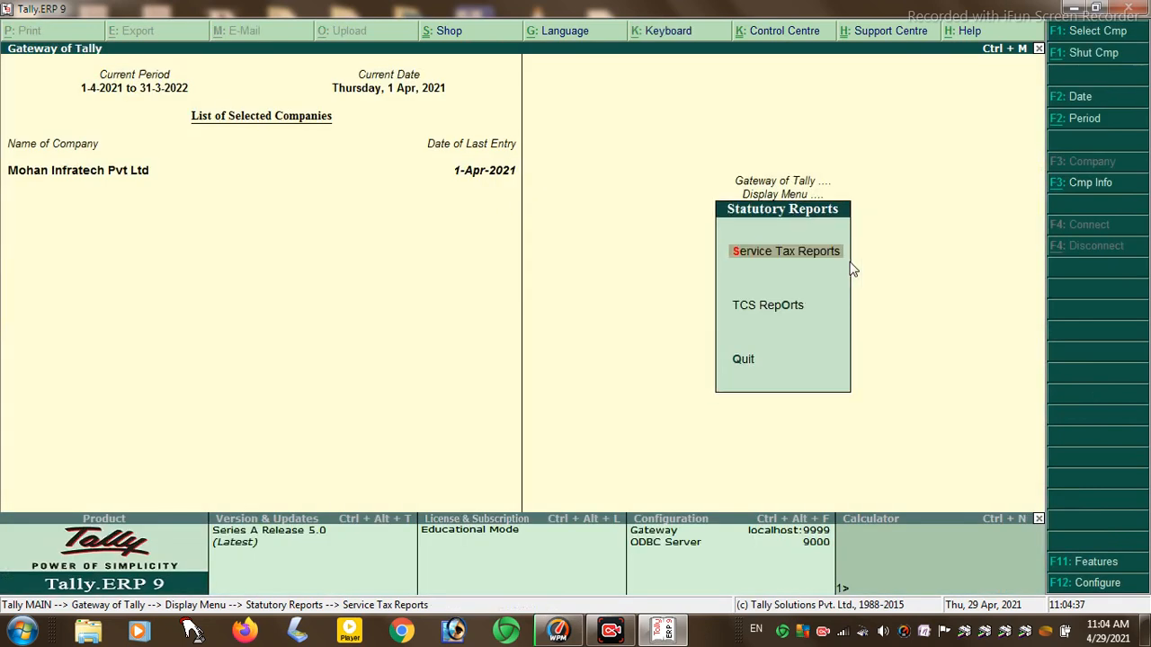
- Leave the statutory and display reports for the Gateway, then open Company Features
key(Down)
key(Down)
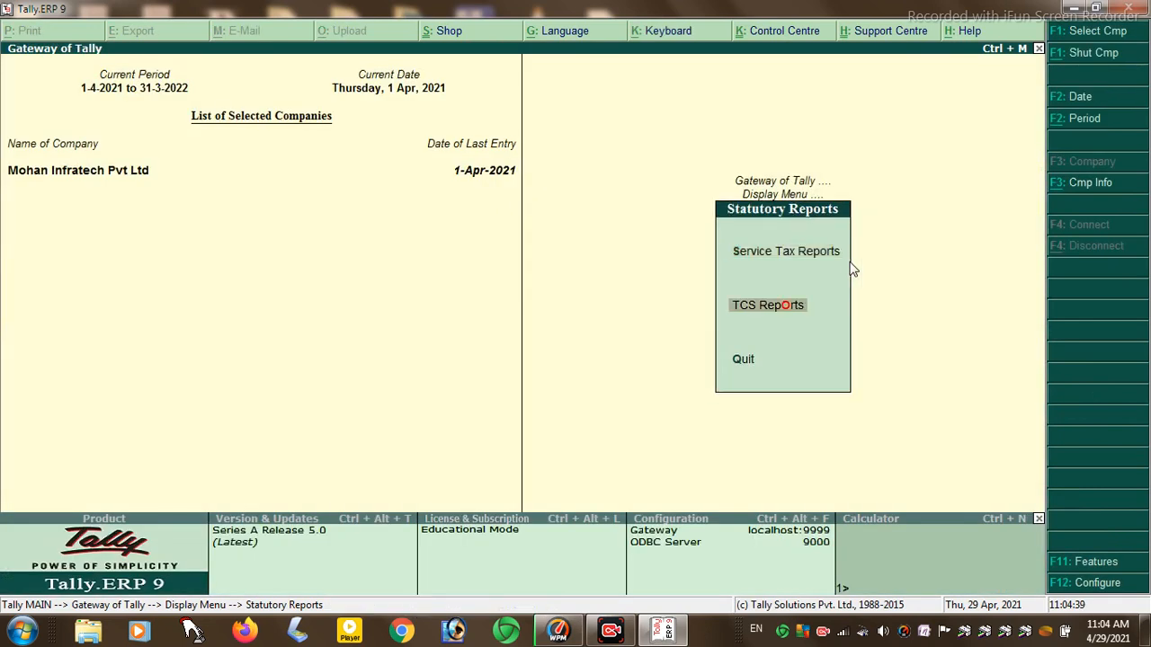
key(Return)
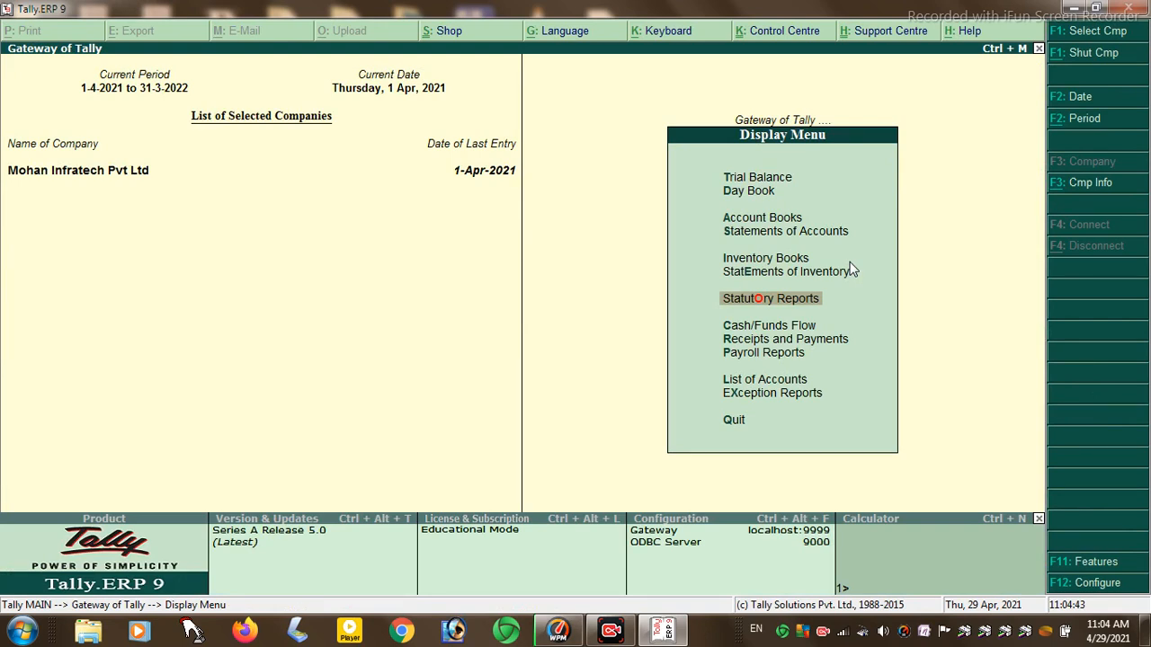
key(Escape)
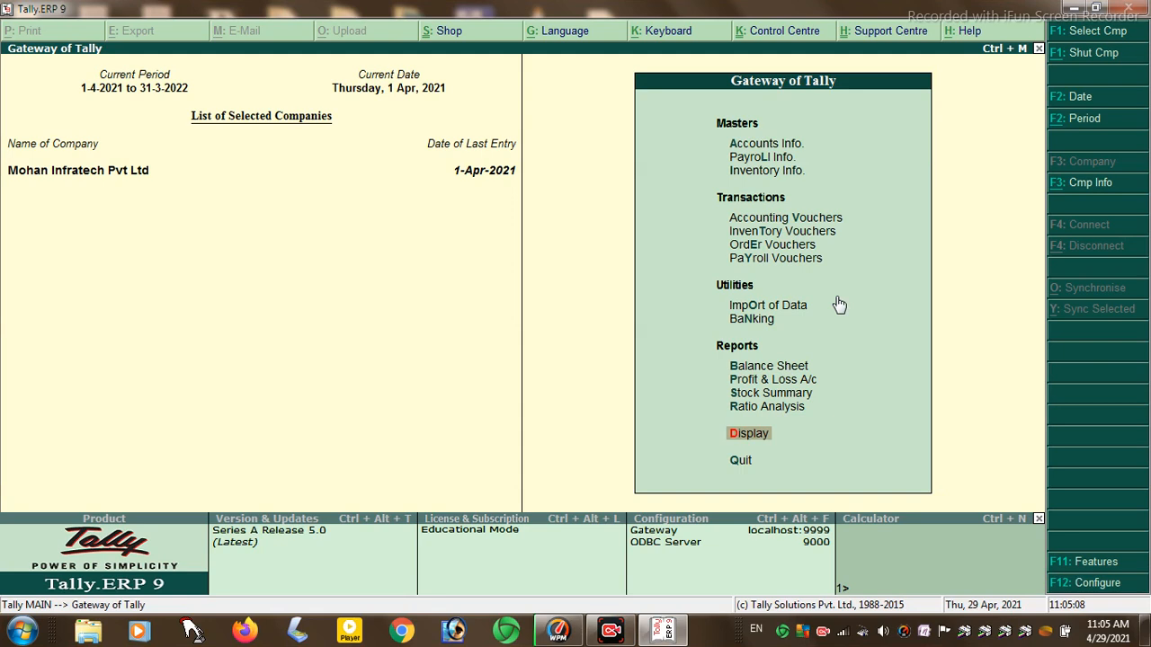
click(1089, 563)
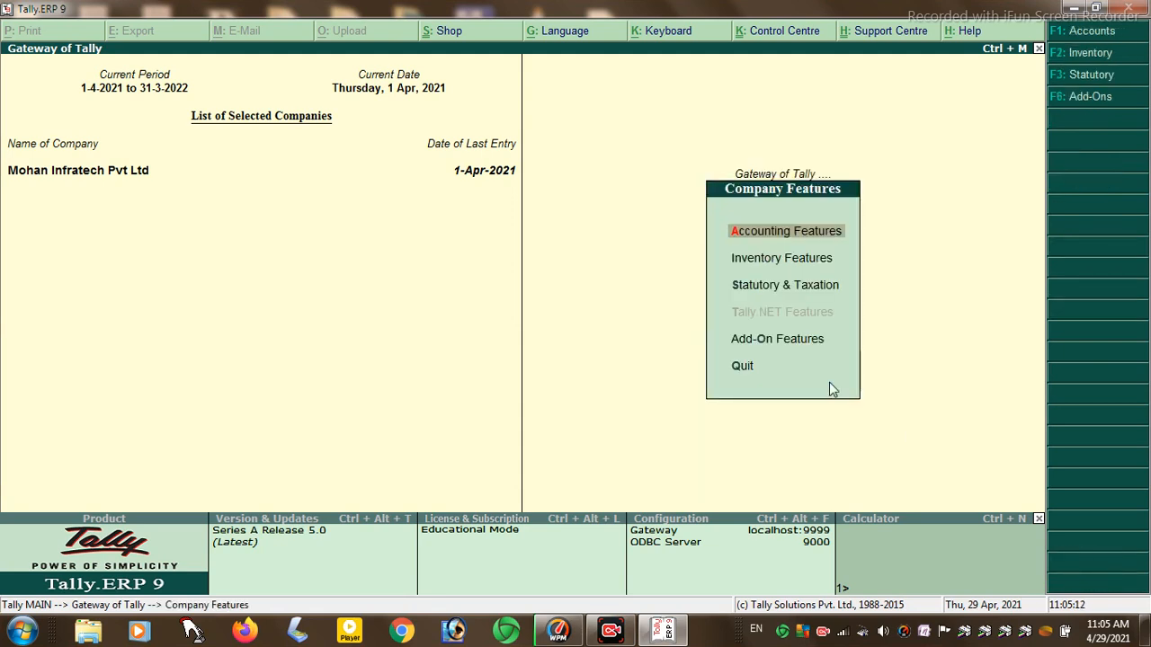
- Turn on Enable TDS in the Statutory & Taxation features
key(Down)
key(Down)
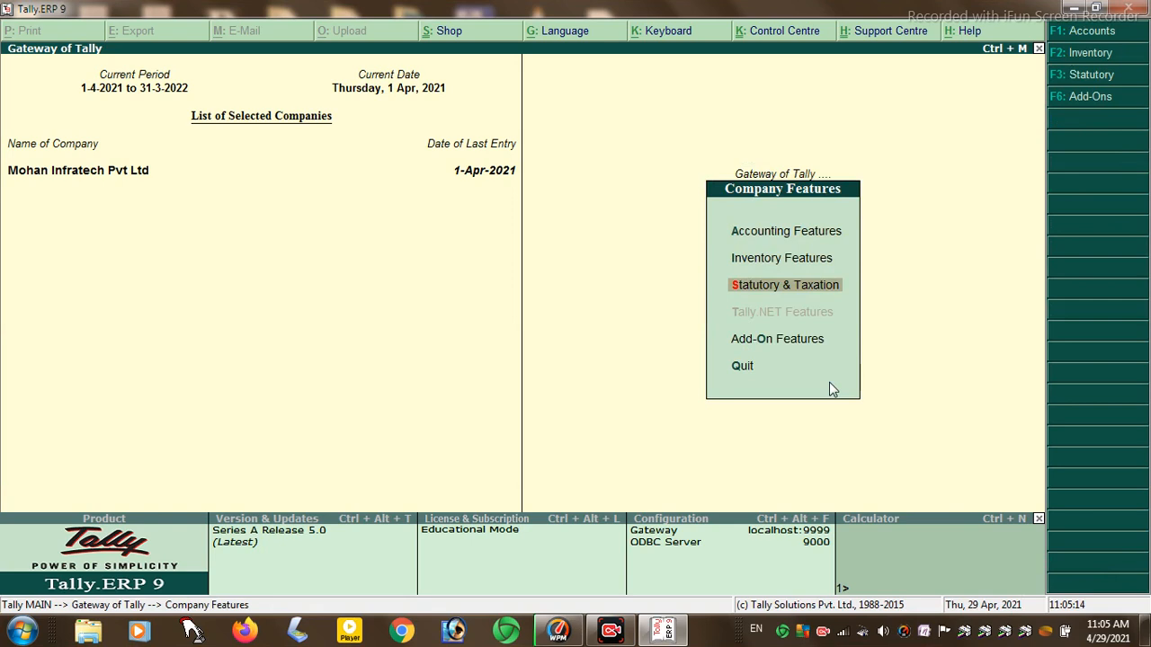
key(Return)
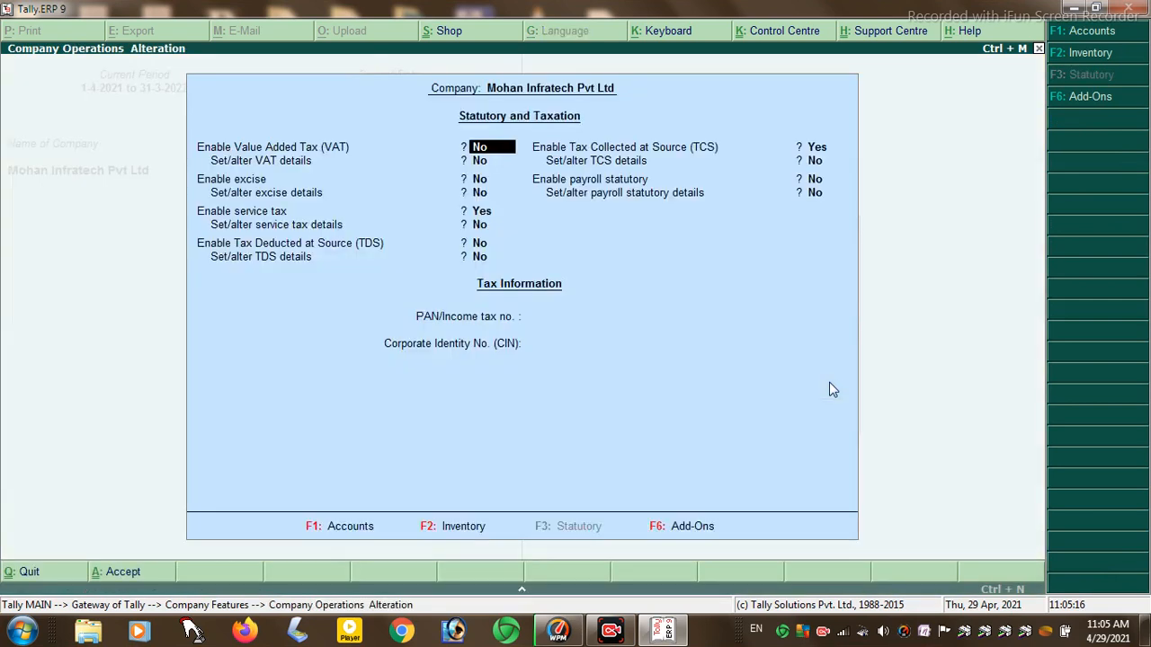
key(Return)
key(Return)
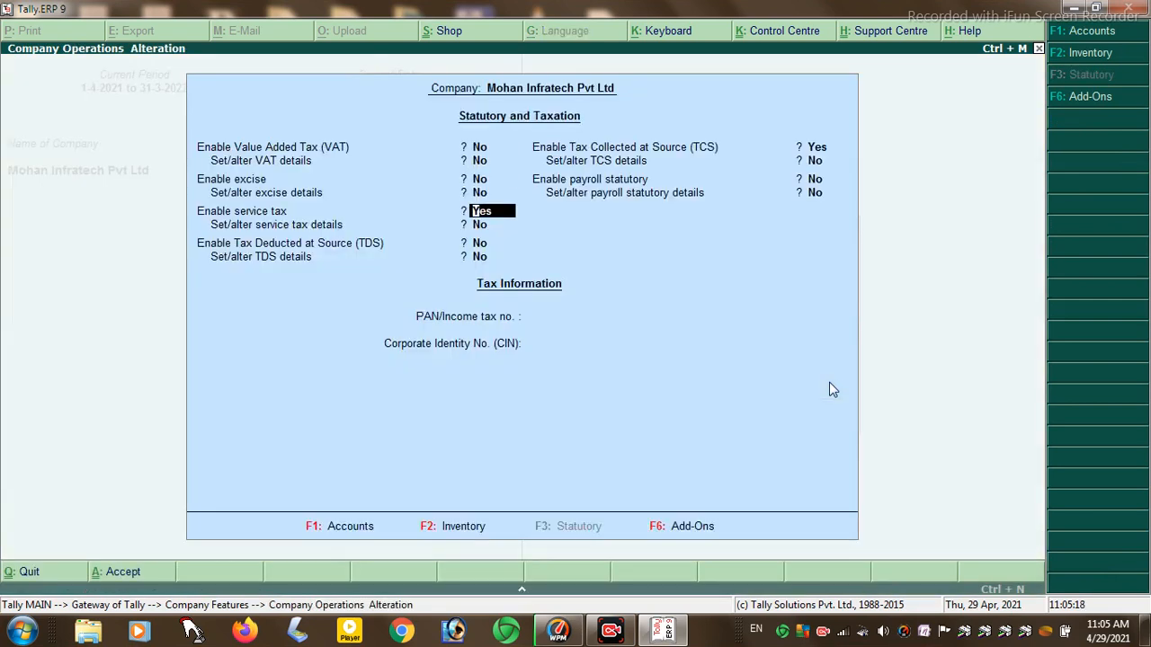
key(Return)
key(Return)
key(y)
key(y)
- Complete the TDS deductor and person-responsible details, save, and return to the Gateway
key(Return)
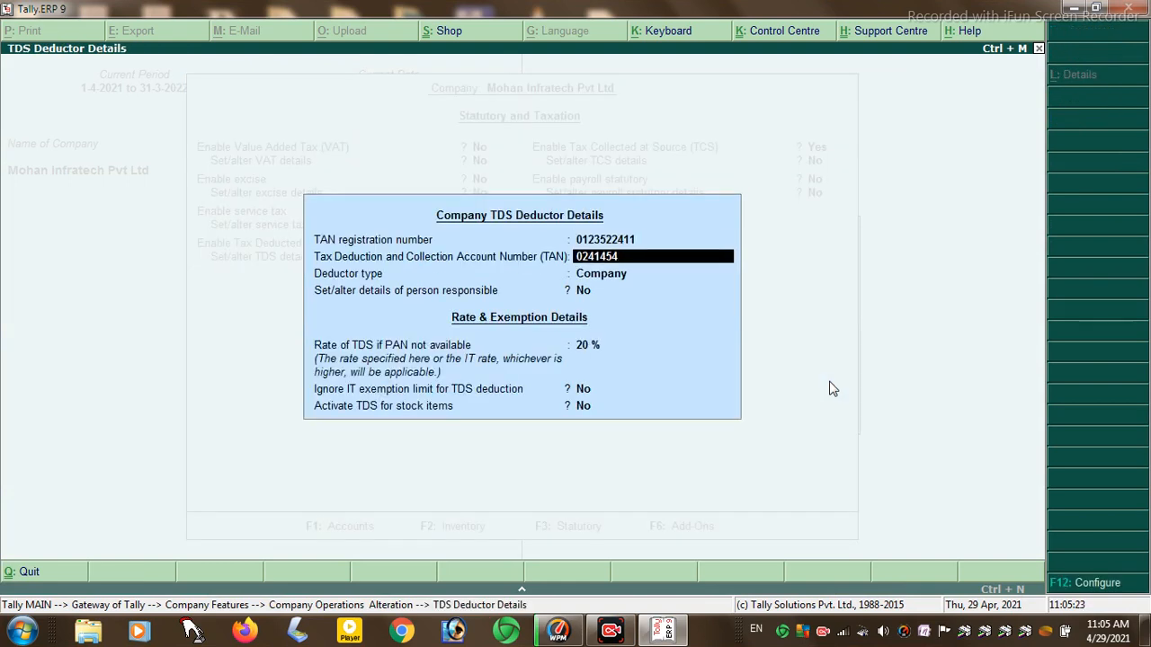
key(Return)
key(Return)
key(Return)
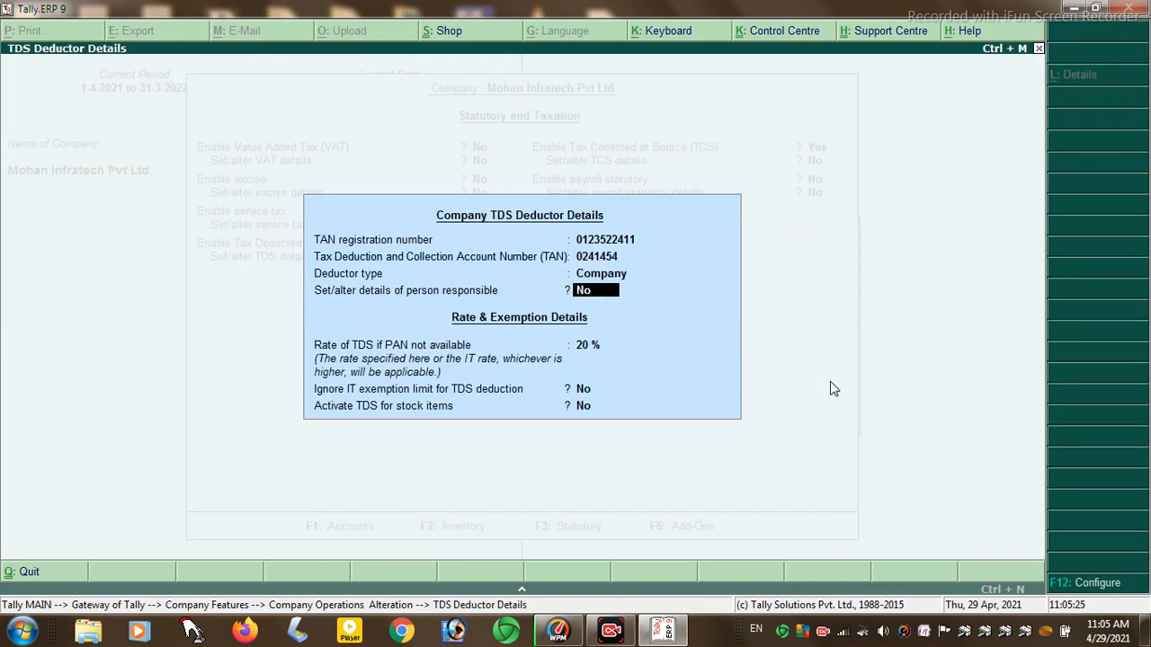
key(y)
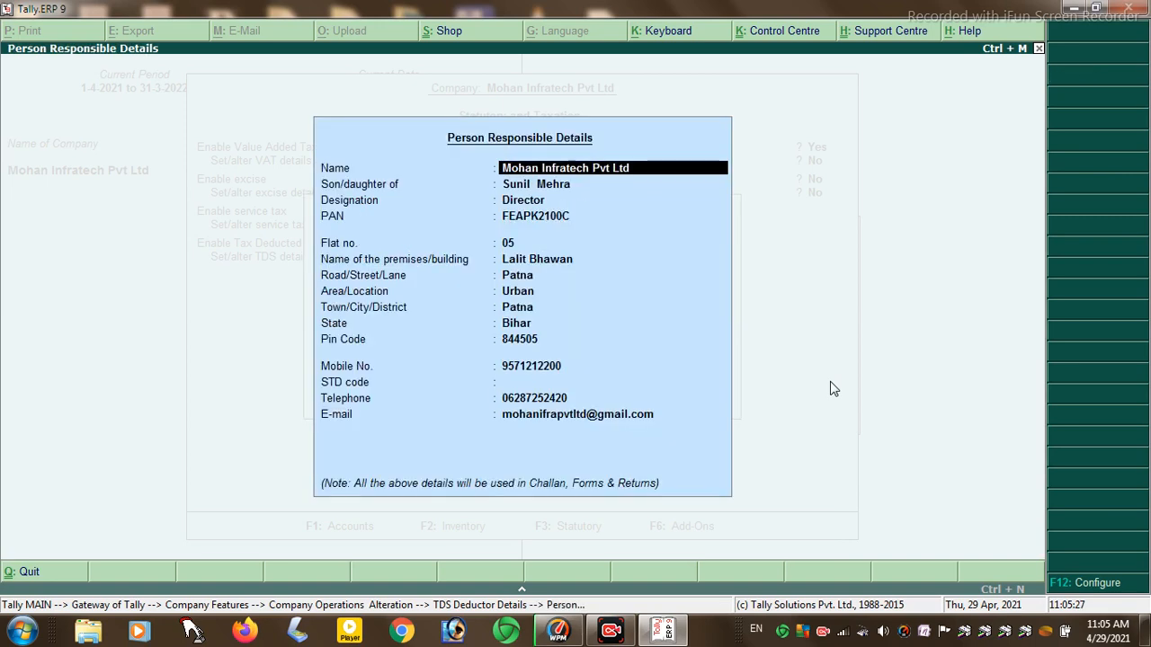
key(Return)
key(Return)
key(Return)
key(Return)
key(Return)
key(Return)
key(Return)
key(Return)
key(Return)
key(Return)
key(Return)
key(Return)
key(Return)
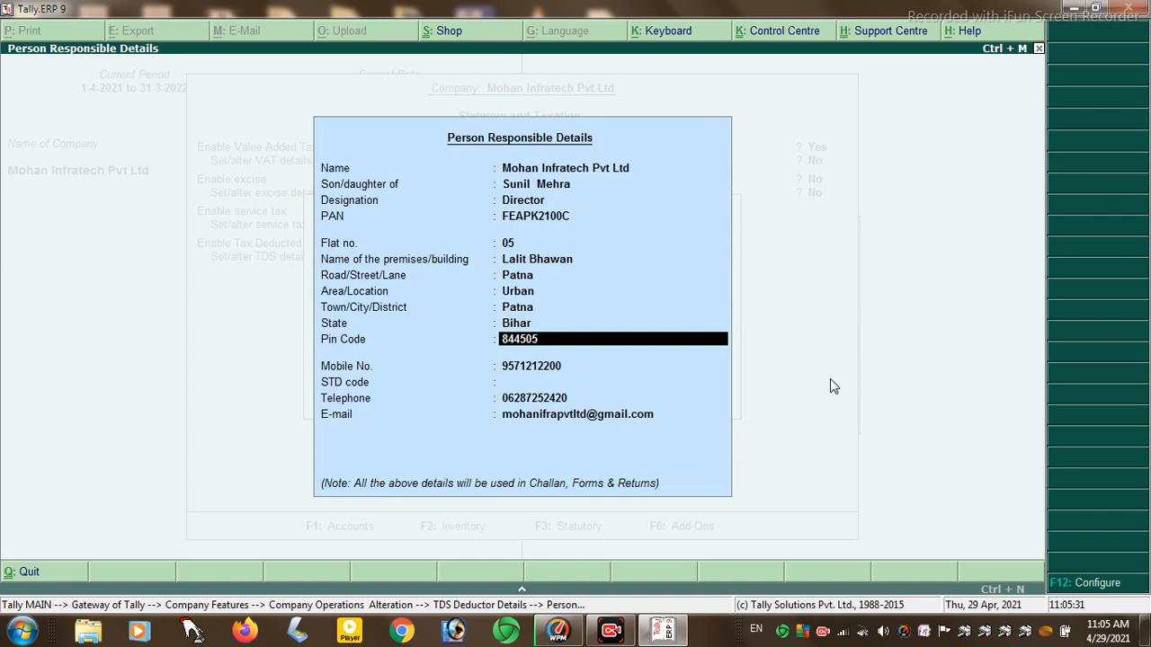
key(Return)
key(Return)
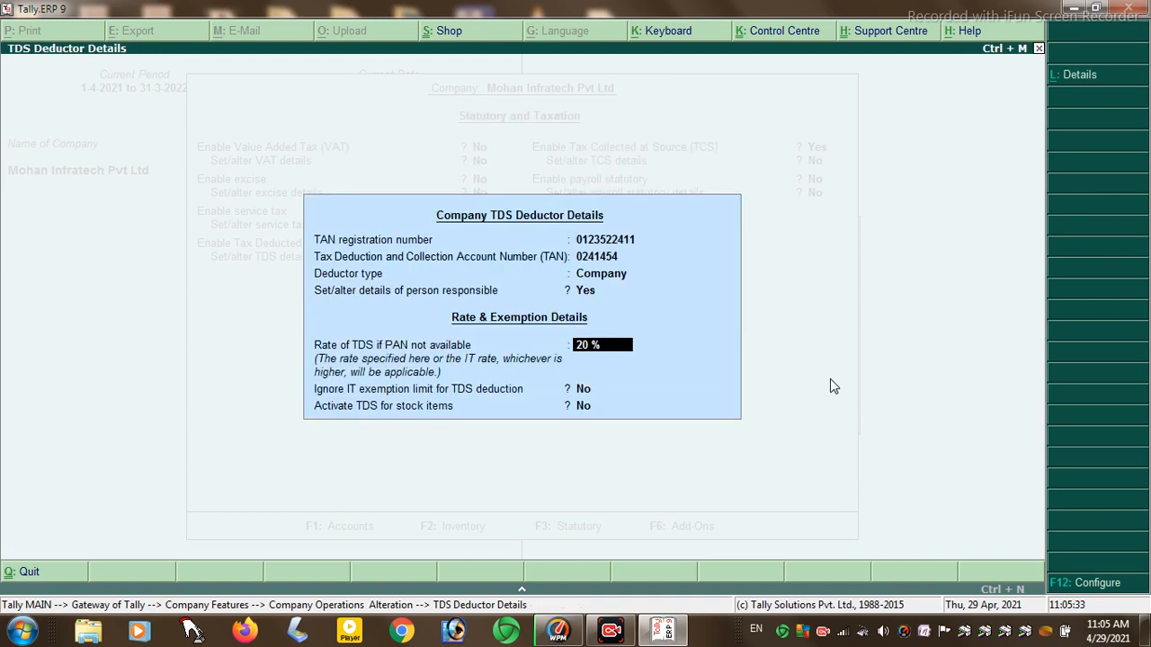
key(Return)
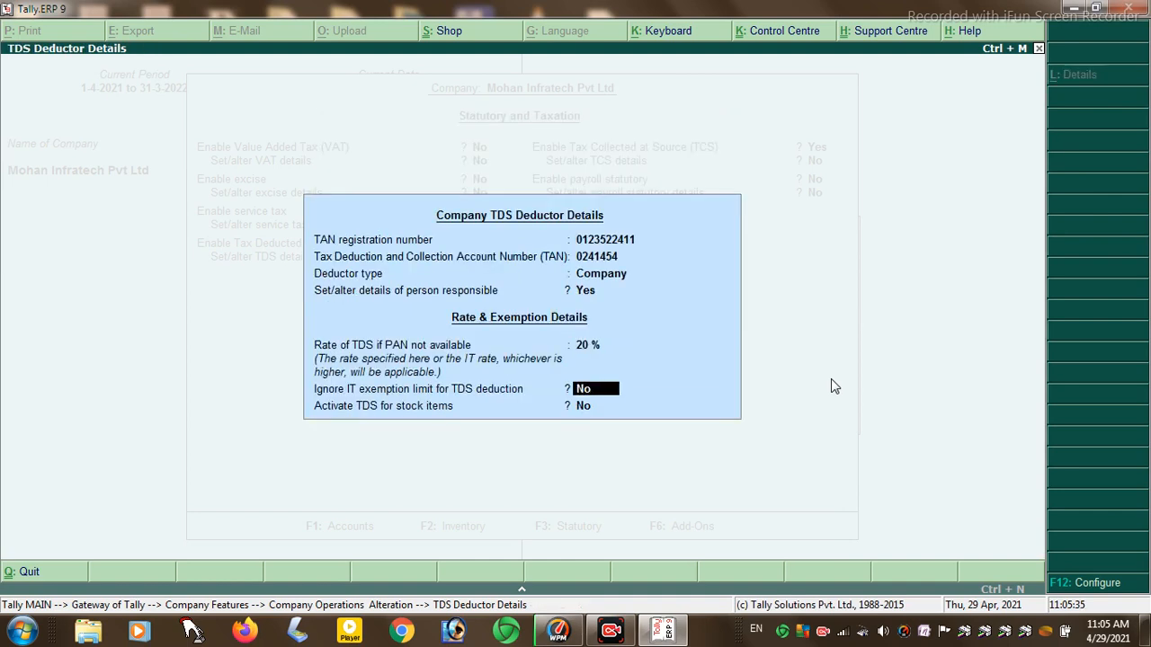
key(Return)
key(Return)
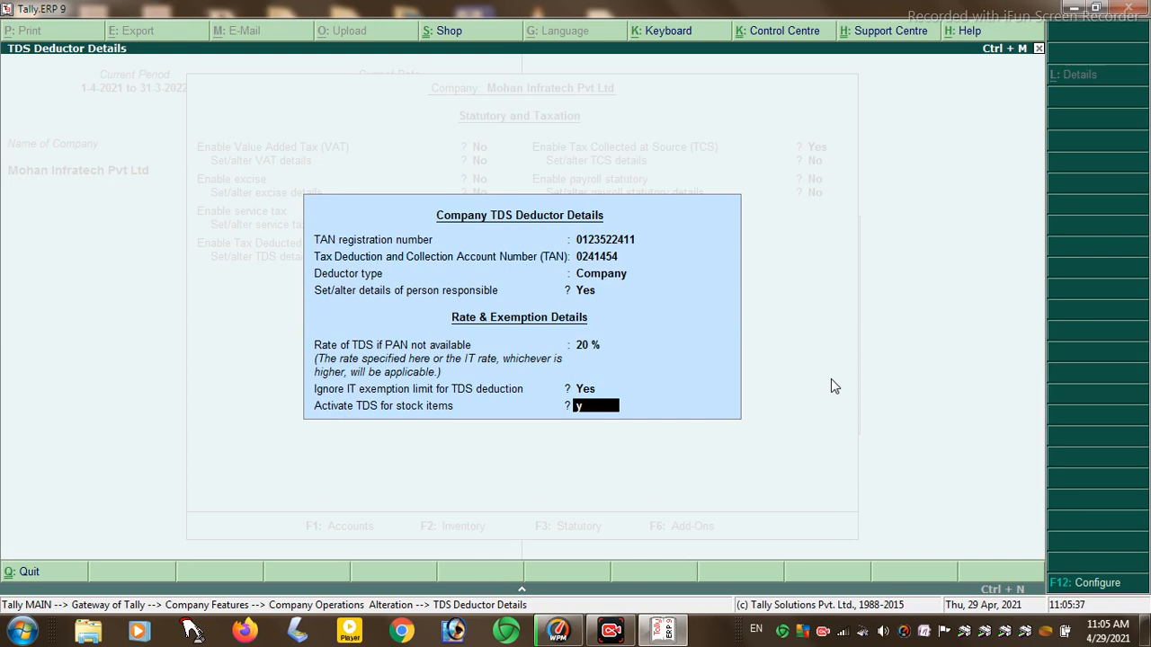
key(Return)
key(Return)
key(Return)
key(Return)
key(Return)
key(Return)
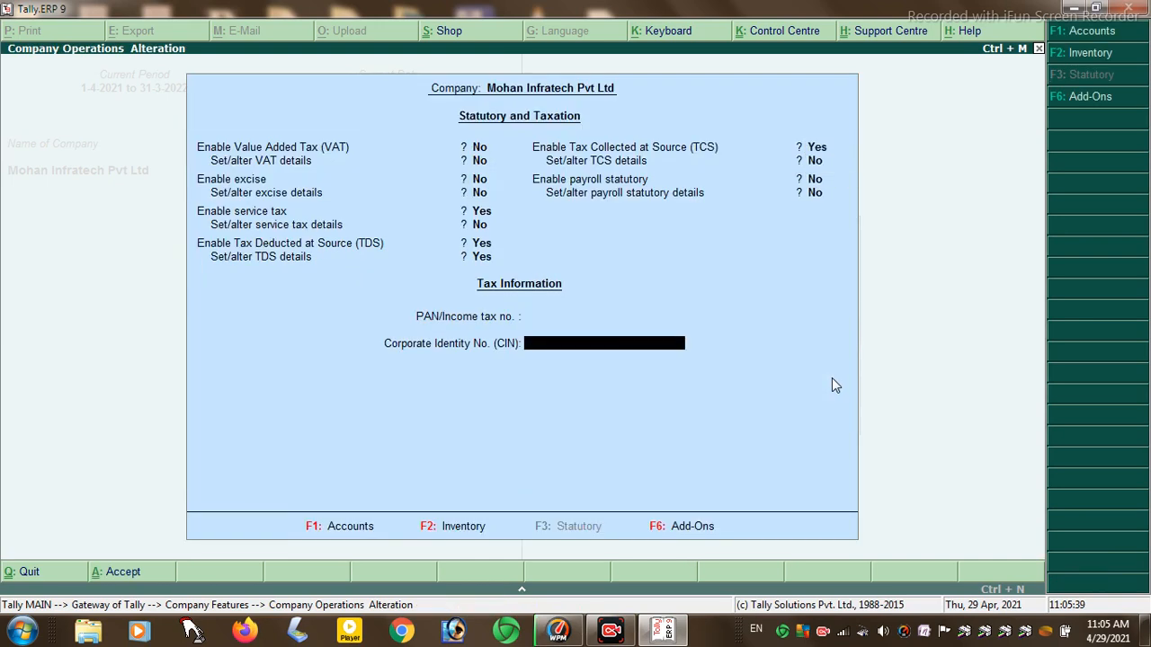
key(Escape)
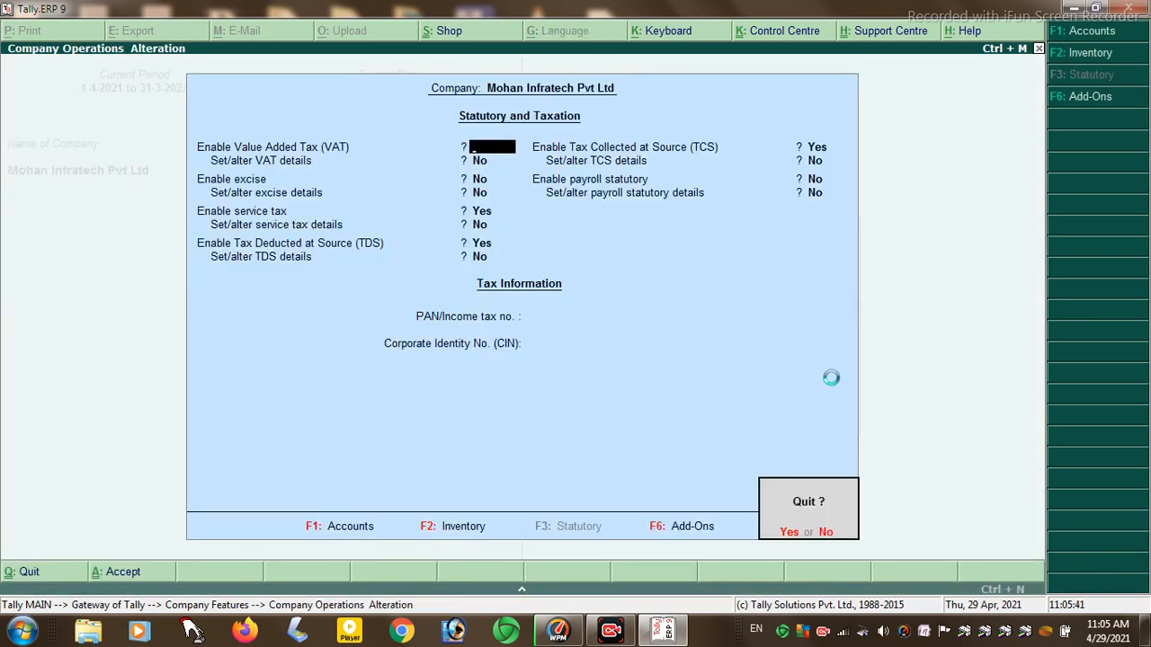
key(y)
key(Escape)
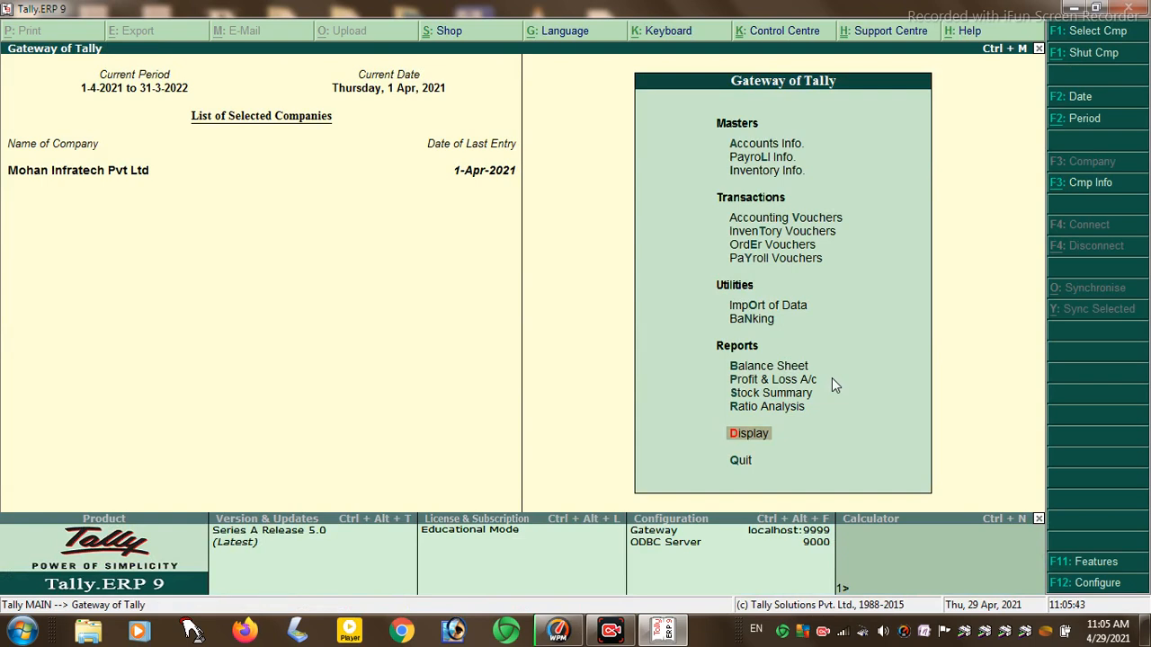
- Open ledger creation under Accounts Info > Ledgers
key(Down)
key(Up)
key(Up)
key(Up)
key(Up)
key(Up)
key(Up)
key(Up)
key(Up)
key(Up)
key(Up)
key(Up)
key(Up)
key(Up)
key(Down)
key(Return)
key(Return)
key(Escape)
key(Down)
key(Return)
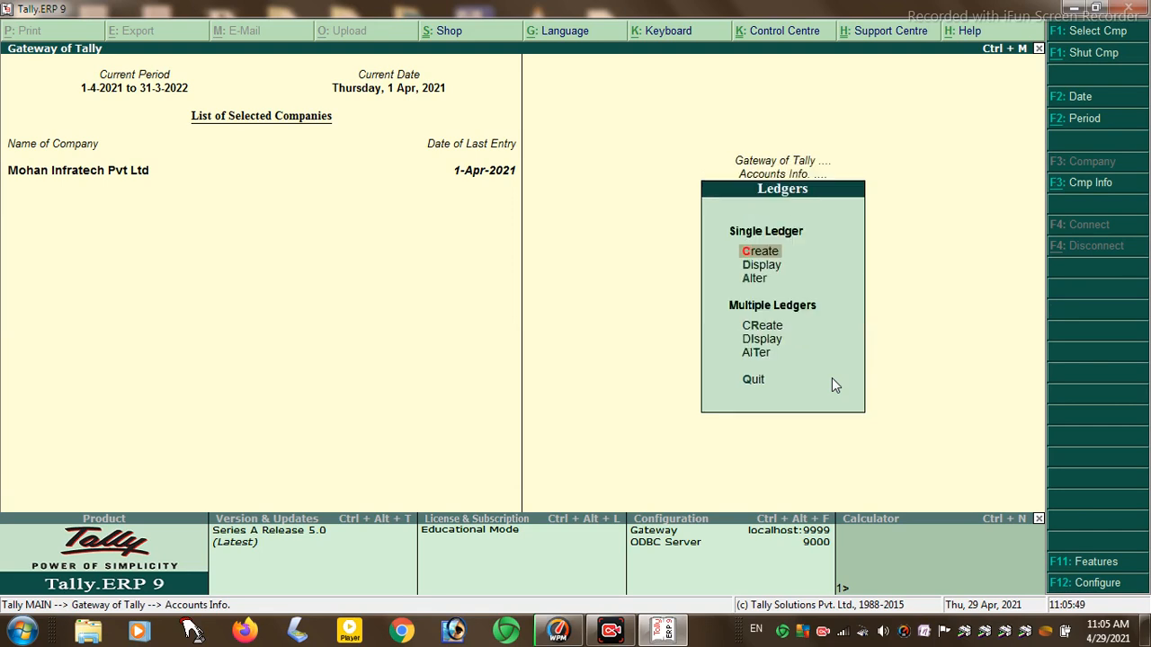
key(Return)
- Name the ledger Tds under Duties & Taxes with duty type TDS
text(Tdas)
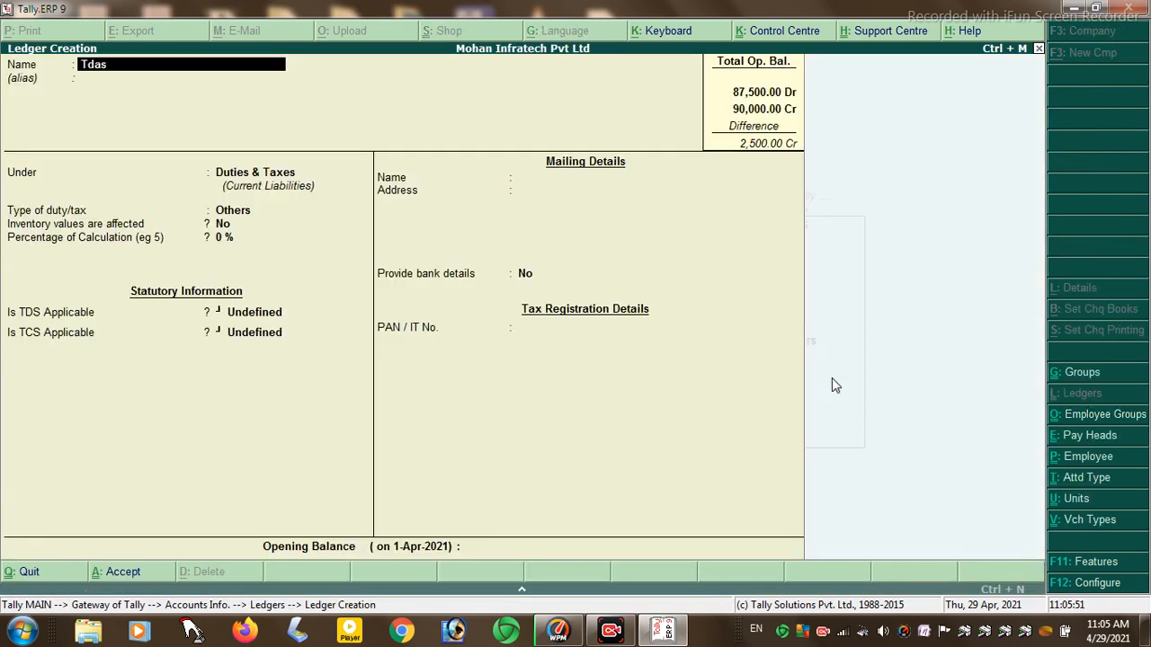
key(BackSpace)
key(BackSpace)
text(s)
key(Return)
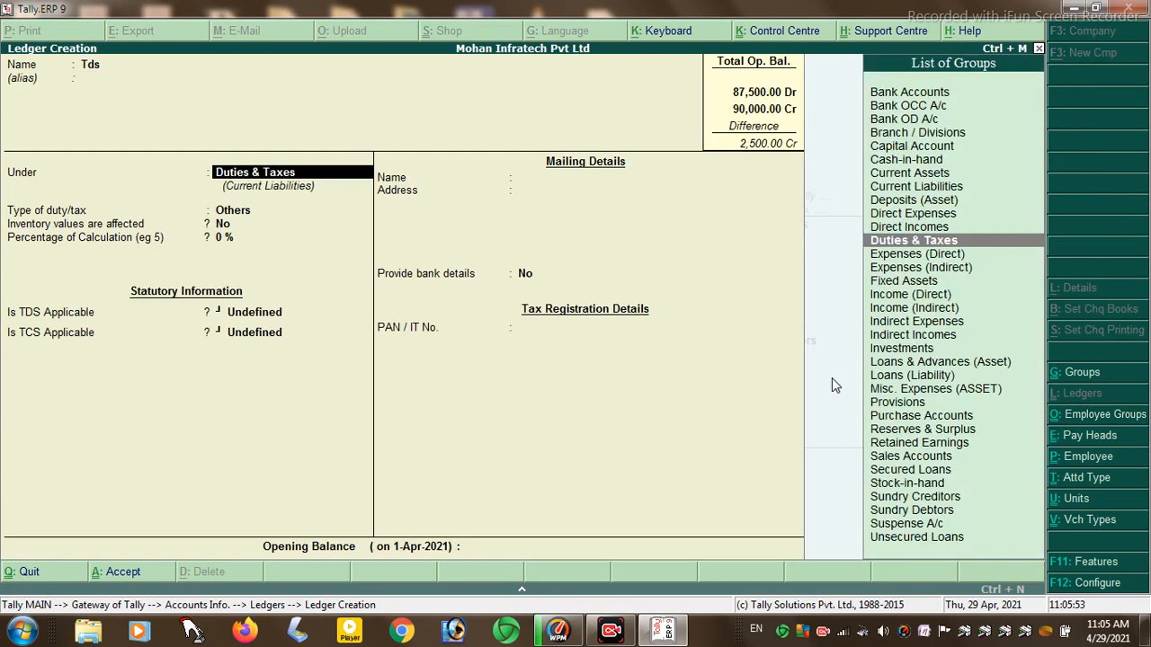
key(Return)
key(Down)
key(Down)
key(Down)
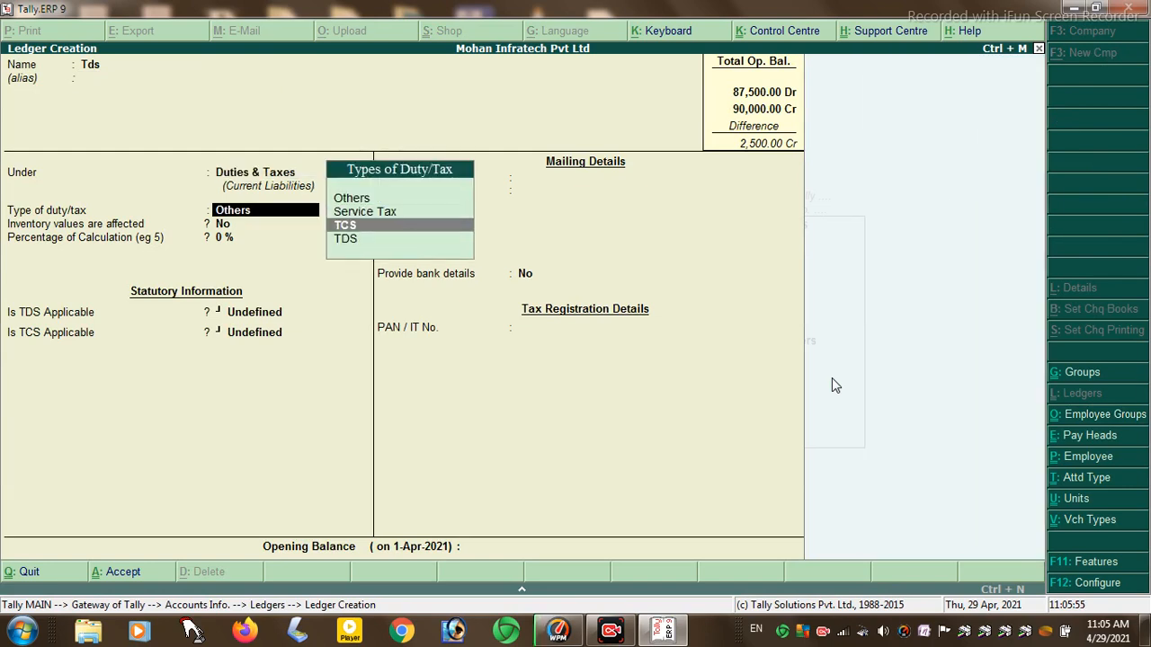
key(Return)
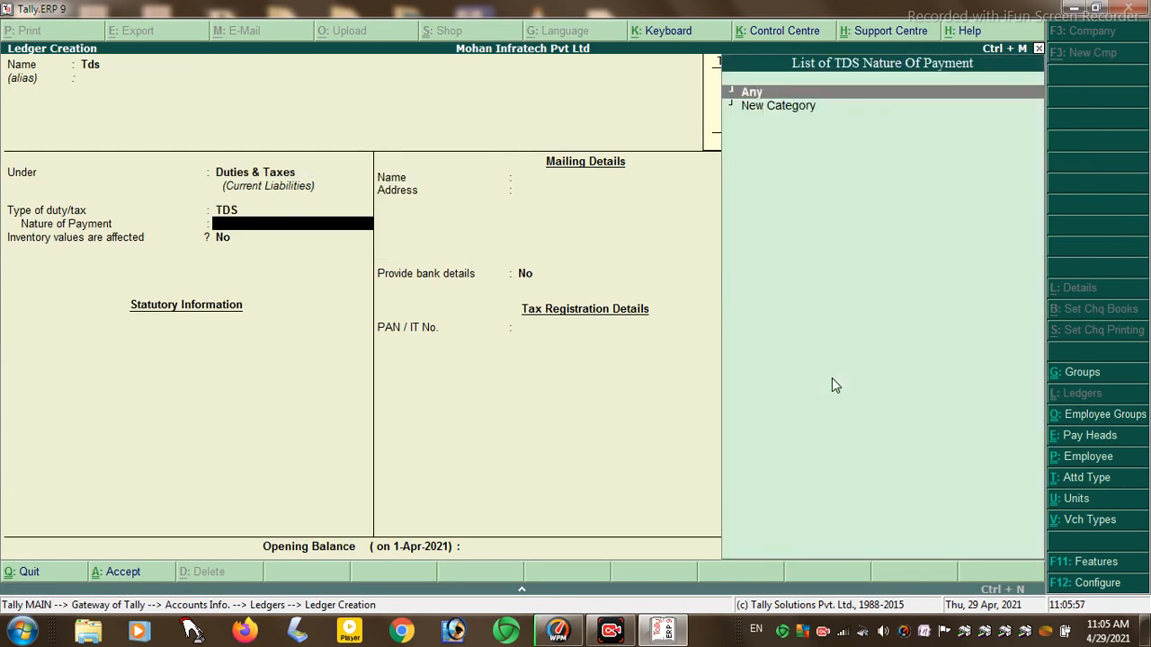
key(Return)
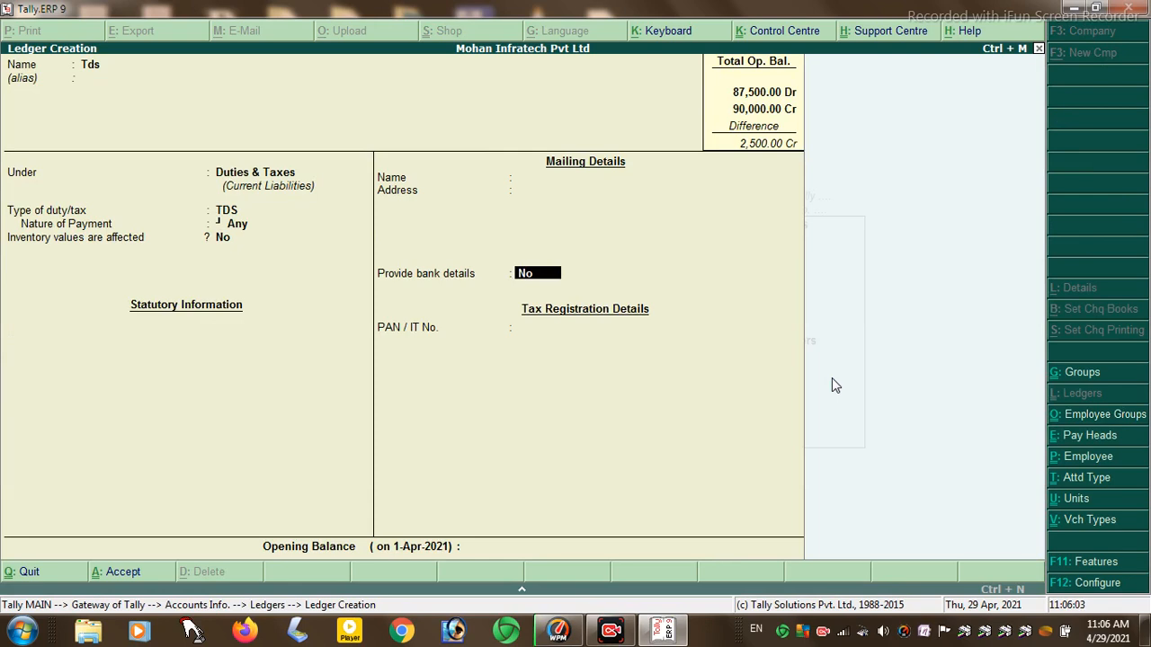
- Replace nature of payment Any with a new category Tds at a 10% rate
key(BackSpace)
key(Down)
key(Return)
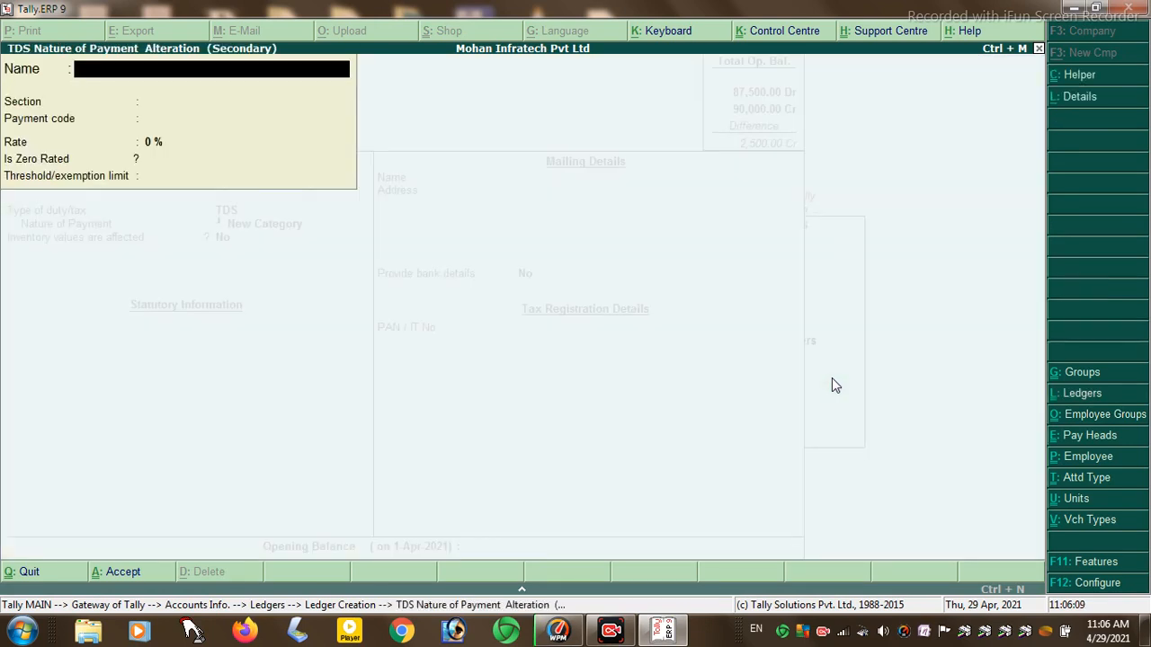
text(Tds)
key(Return)
key(Return)
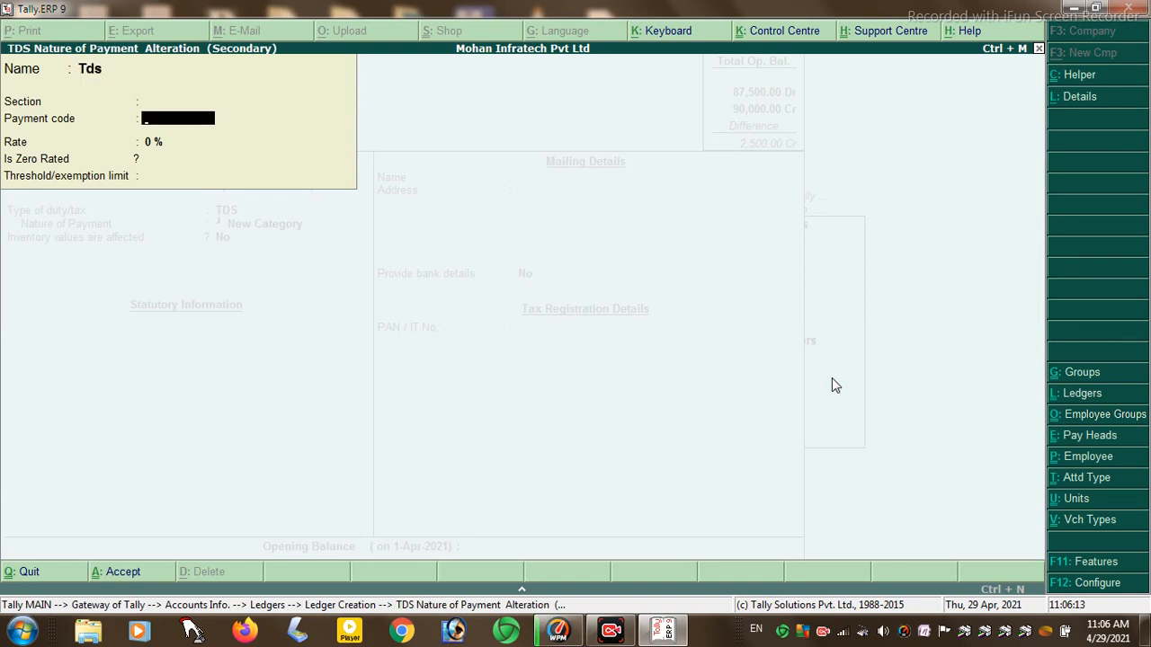
key(Return)
text(10)
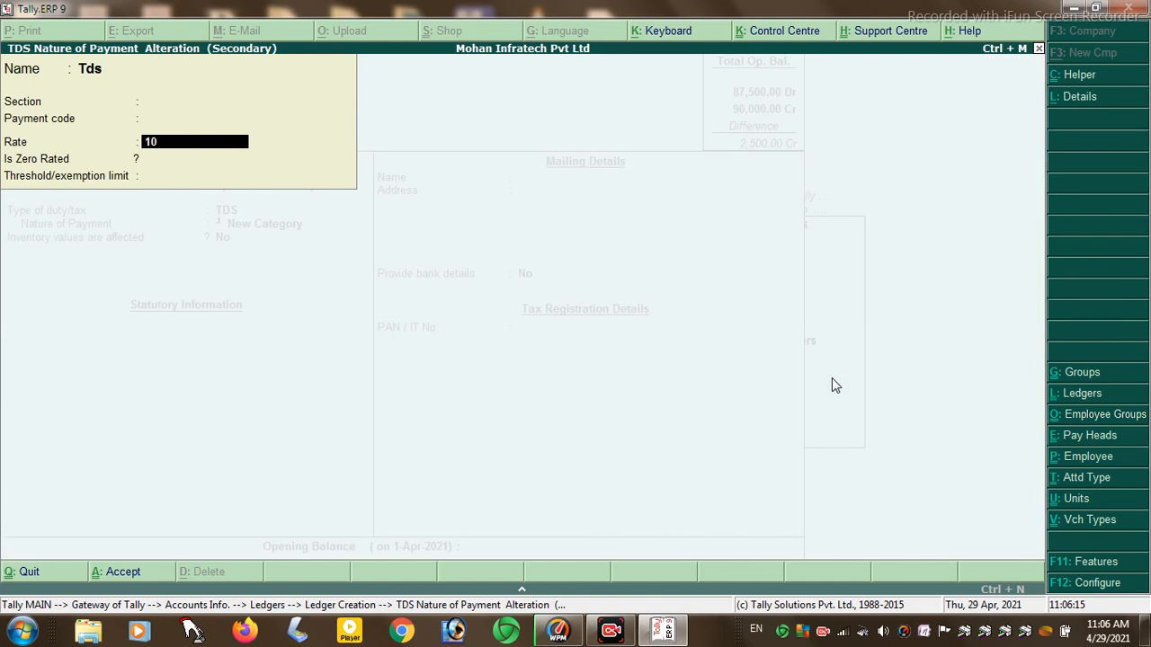
key(Return)
key(Return)
key(Return)
key(Return)
key(Return)
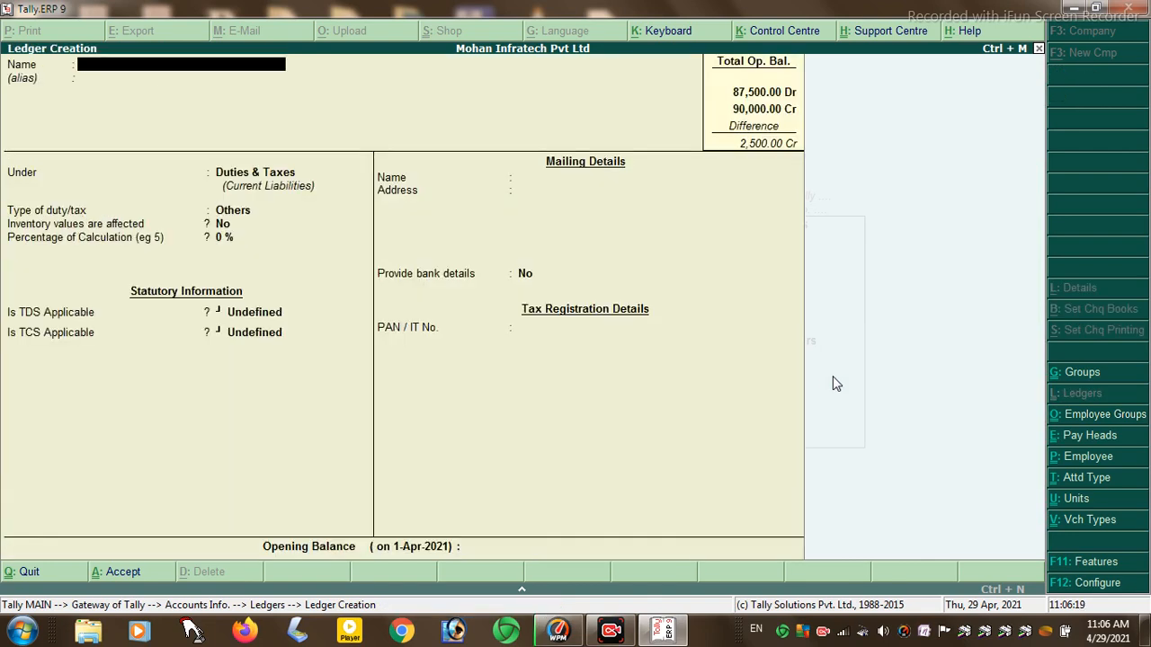
- Name a new ledger Comercial Caoching Fee and place it under Indirect Incomes
key(Escape)
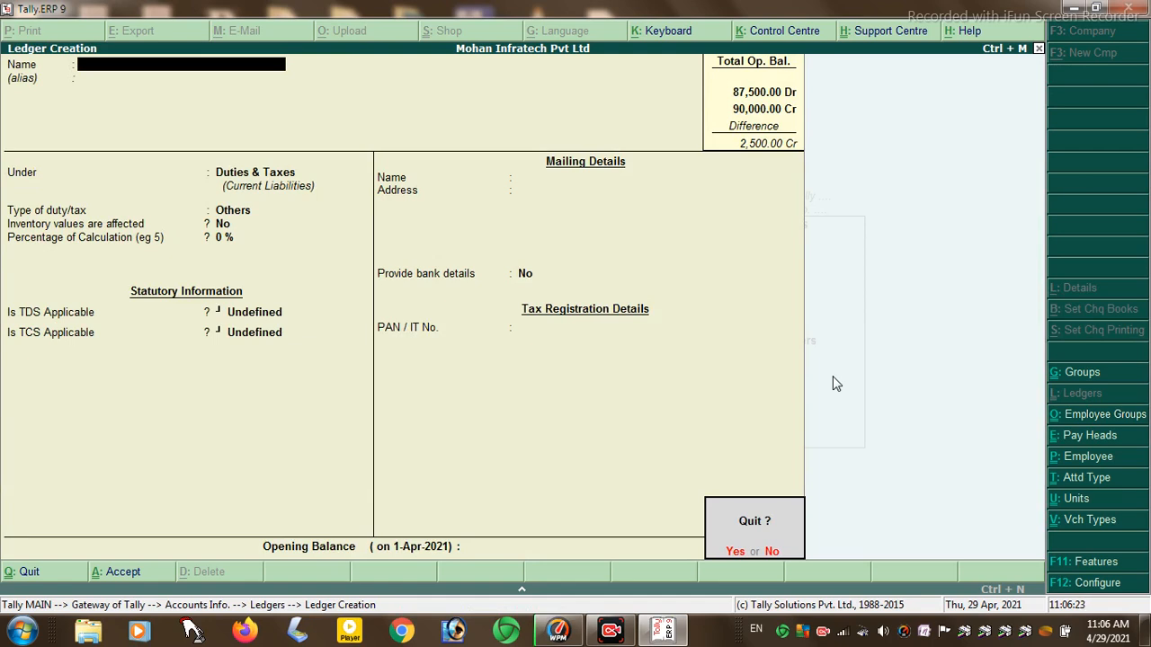
key(n)
text(Comercial caoching Fee)
key(Return)
key(Return)
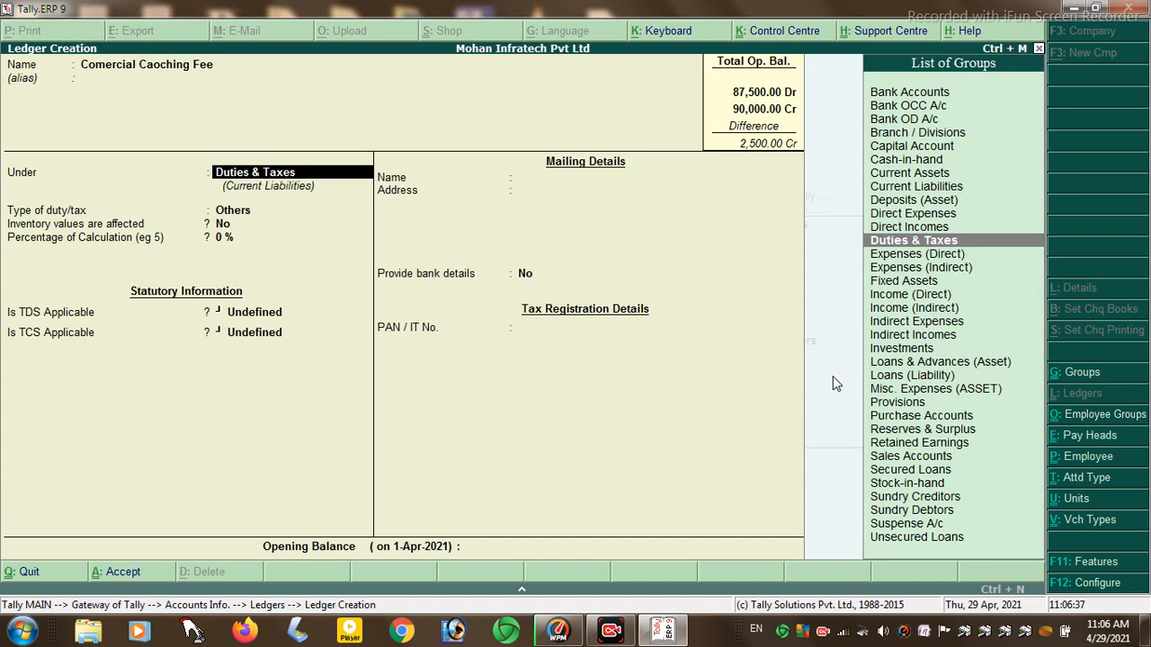
text(I)
key(Down)
key(Down)
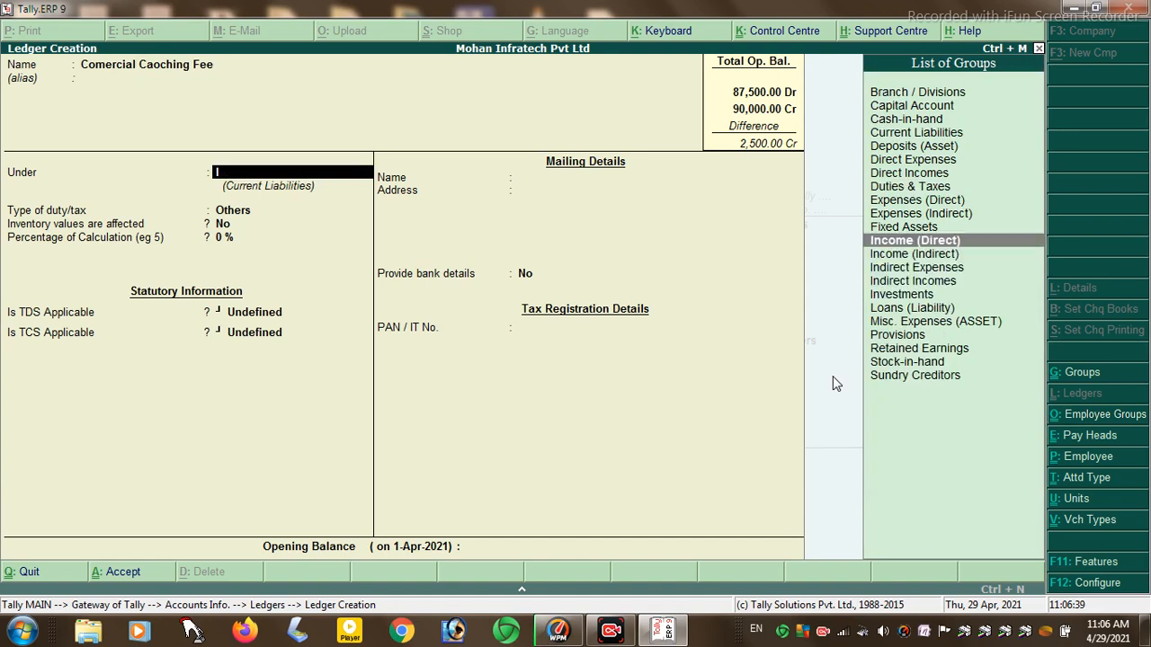
key(Return)
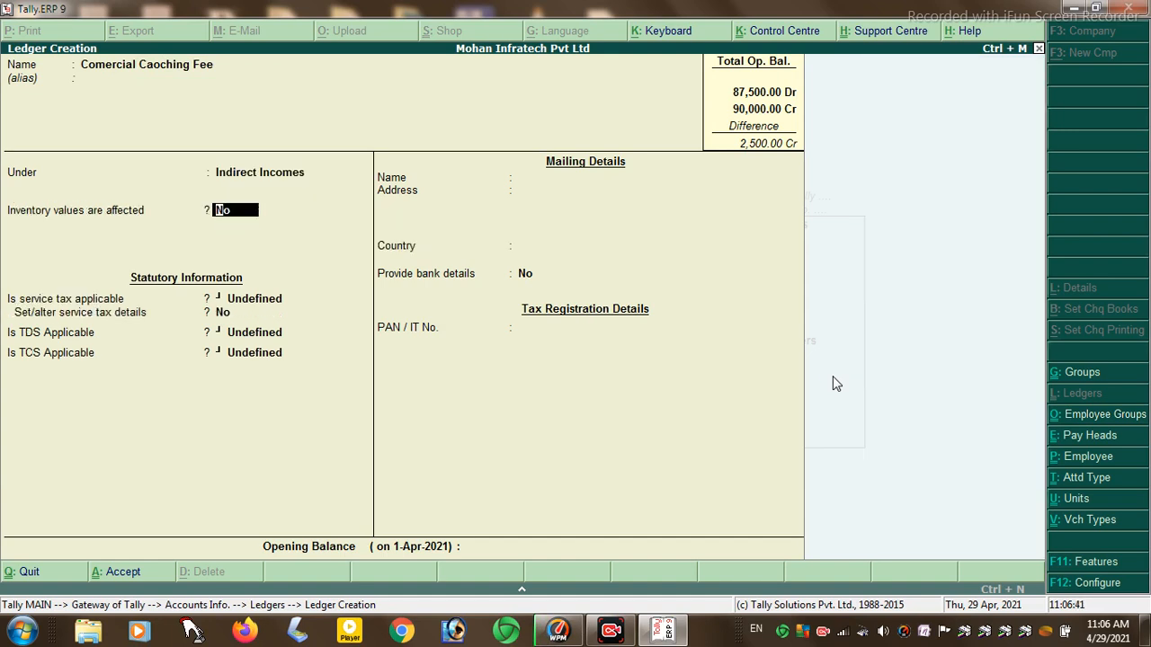
key(Return)
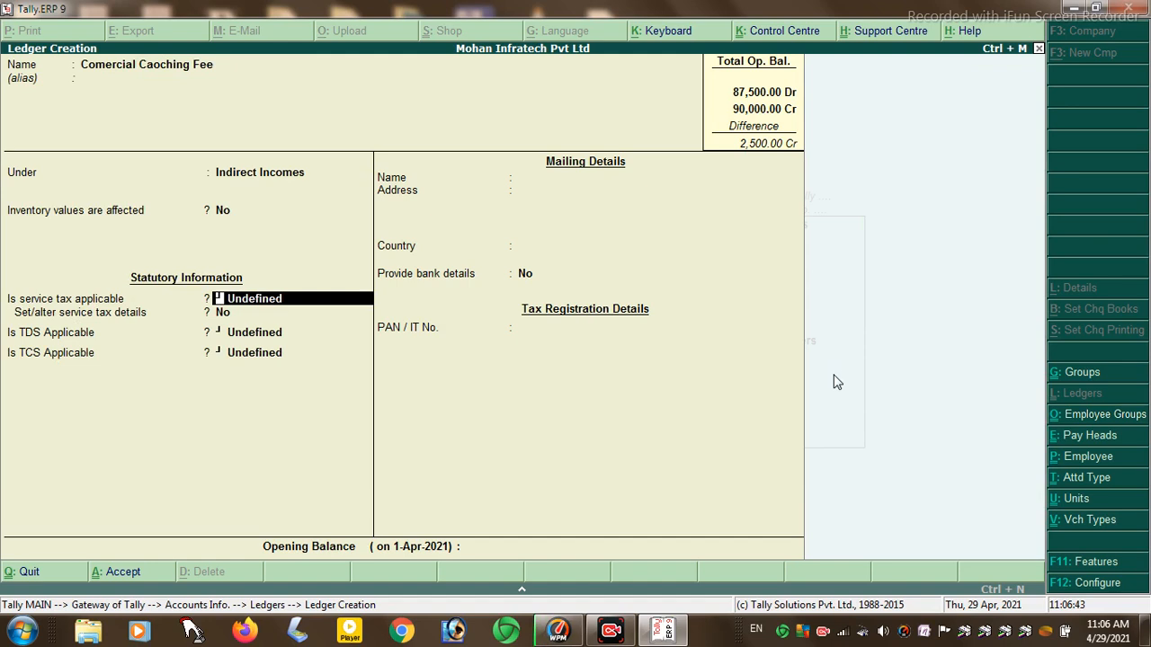
- Mark the ledger TDS Applicable with nature of payment Any and save it
text(A)
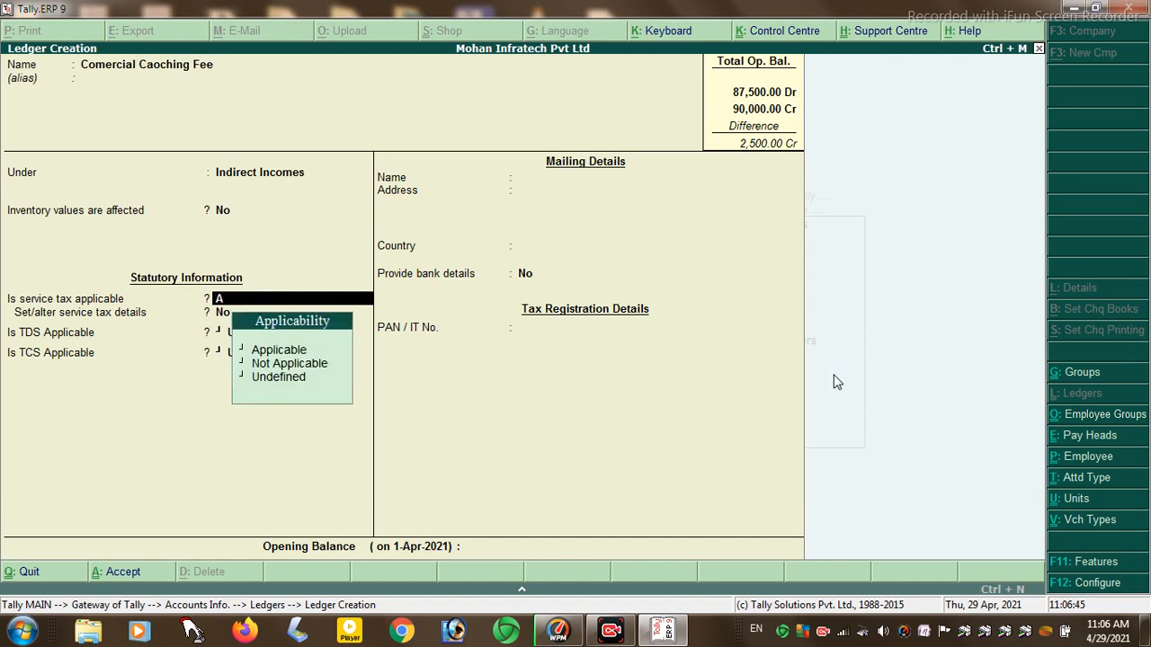
key(BackSpace)
key(Escape)
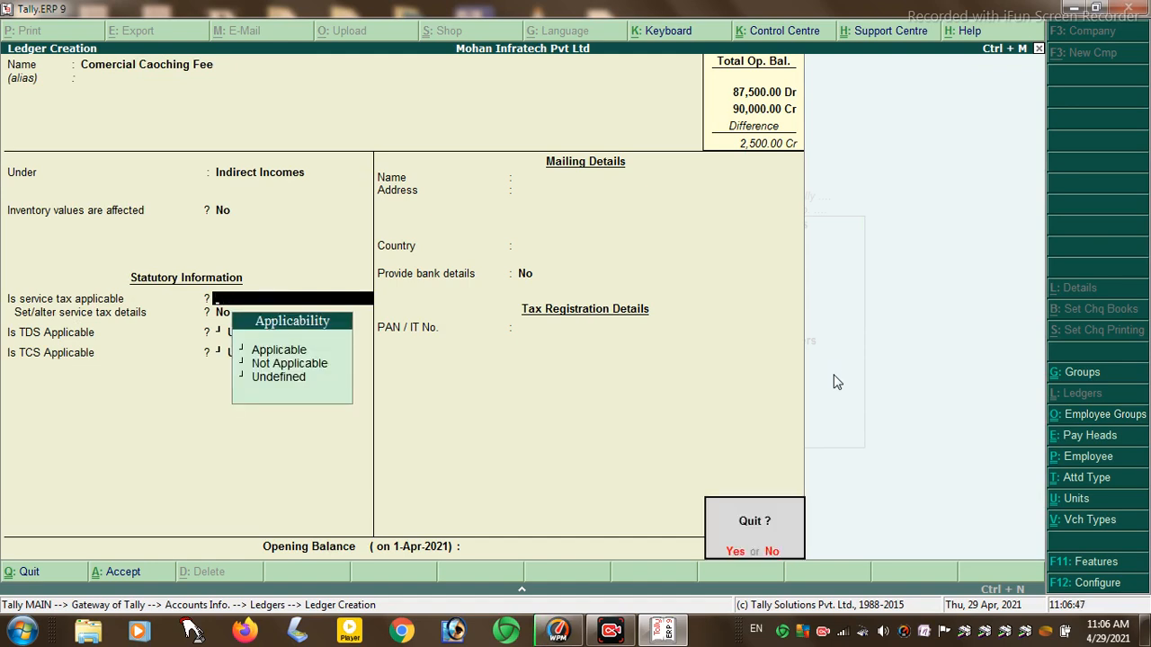
key(n)
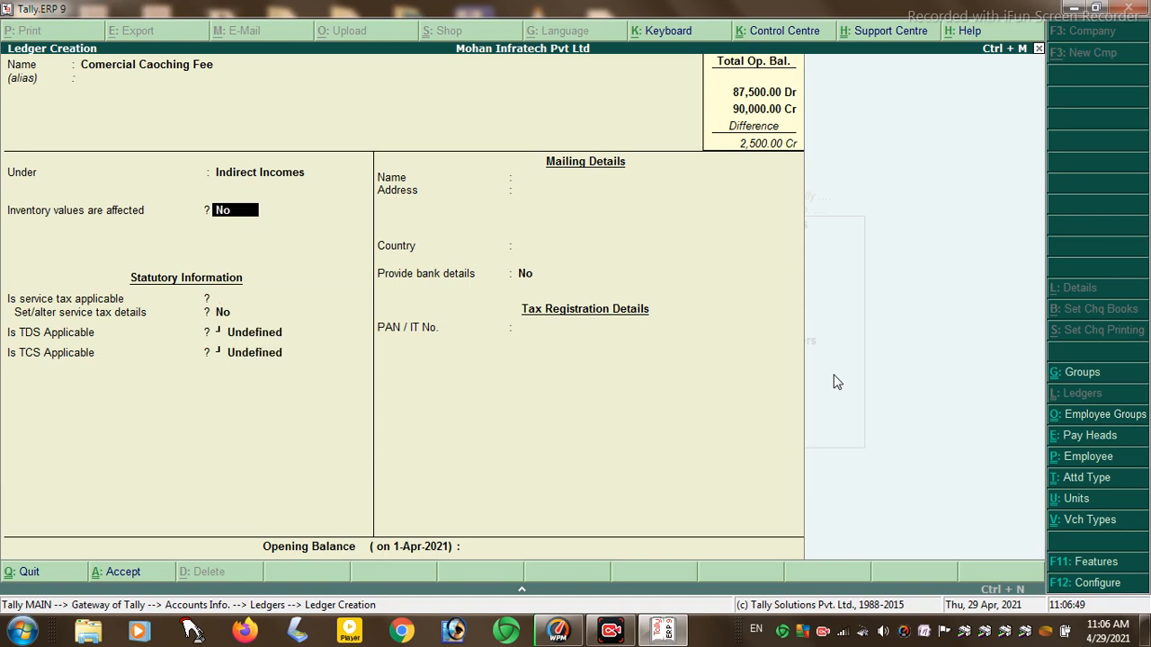
key(Return)
key(Return)
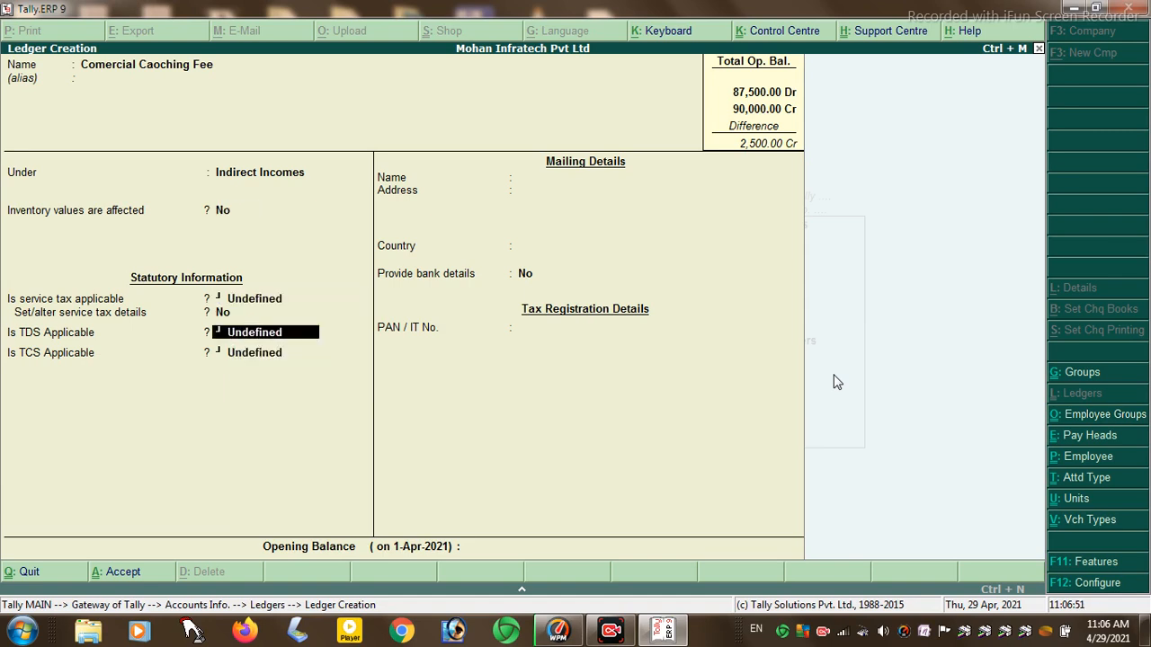
text(A)
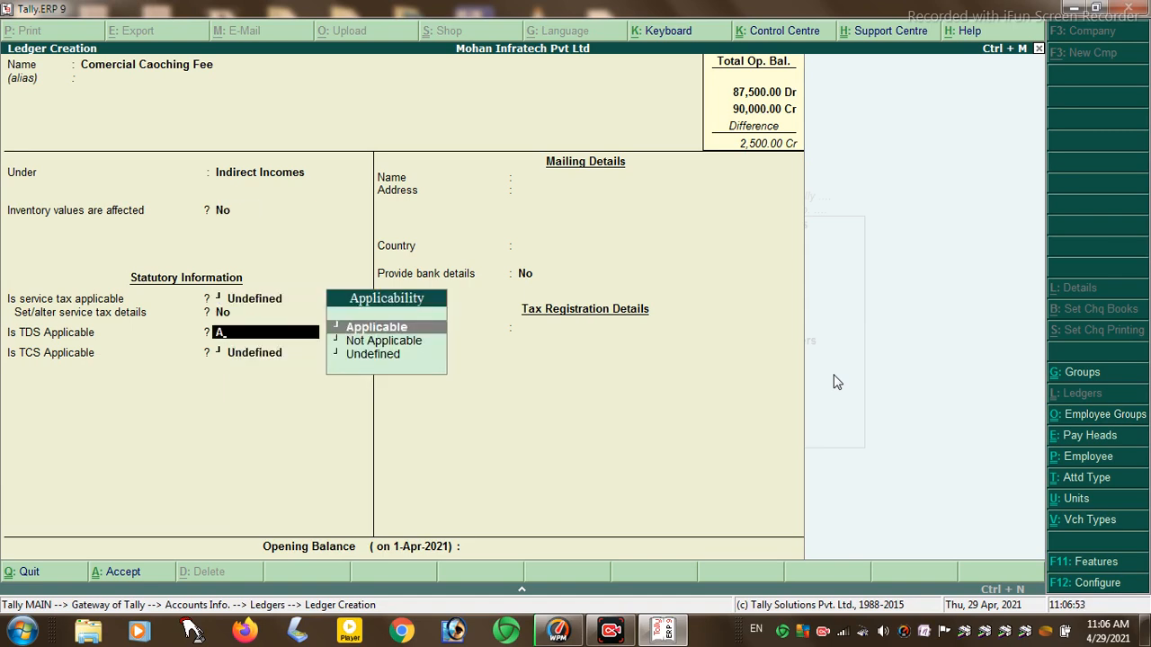
key(Return)
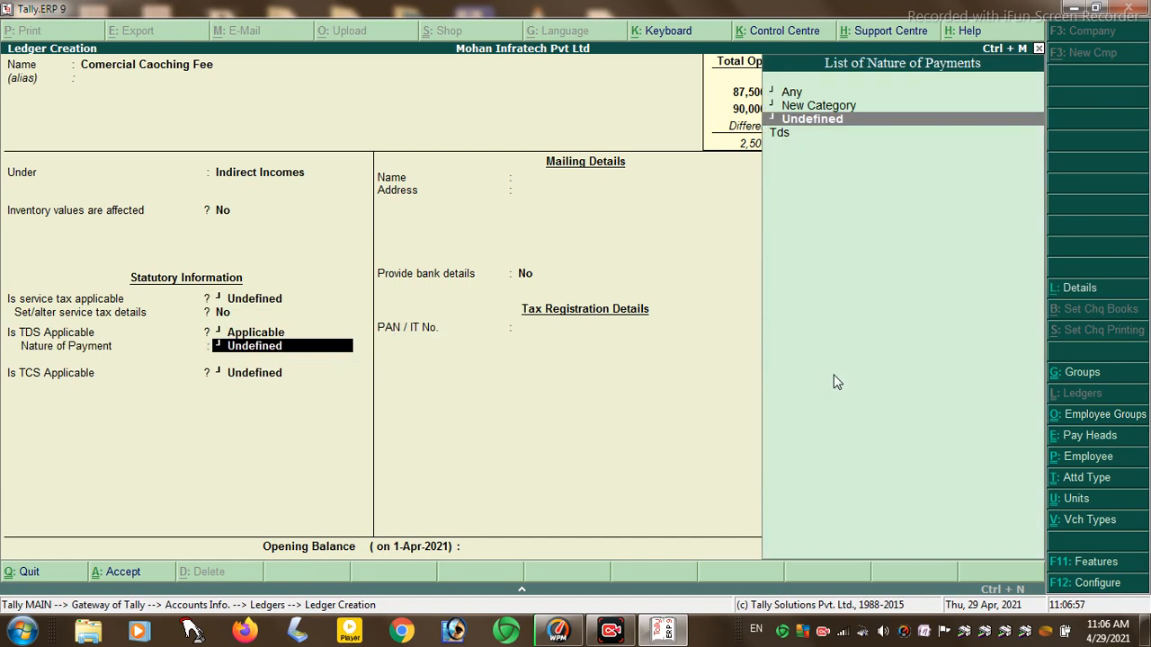
key(Return)
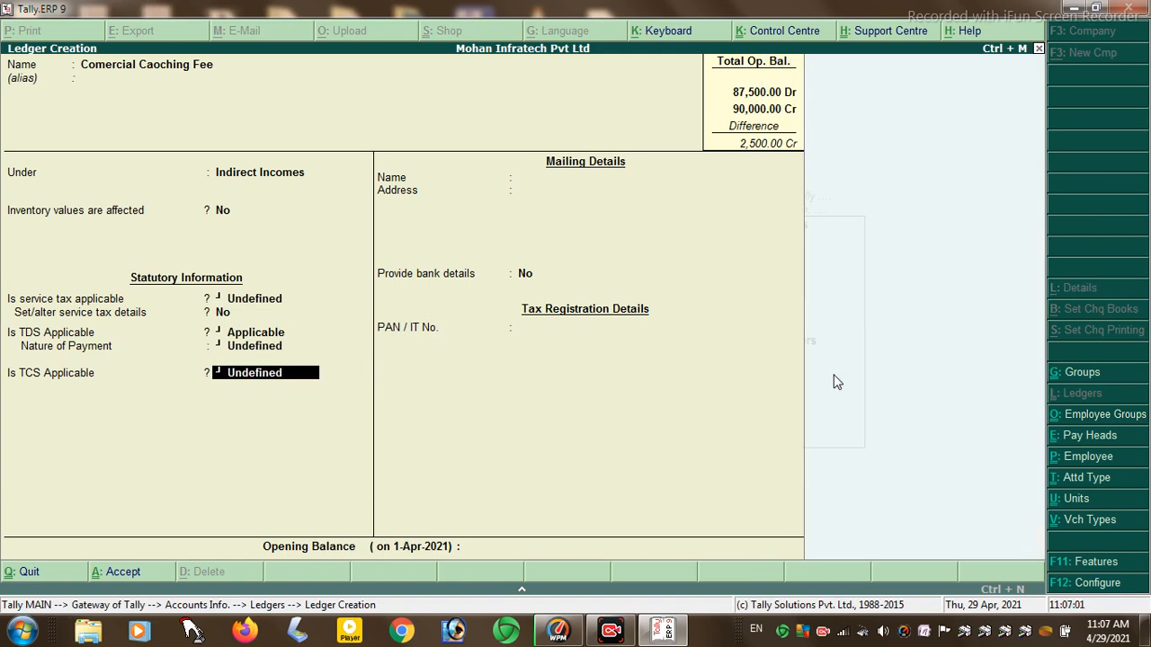
key(Up)
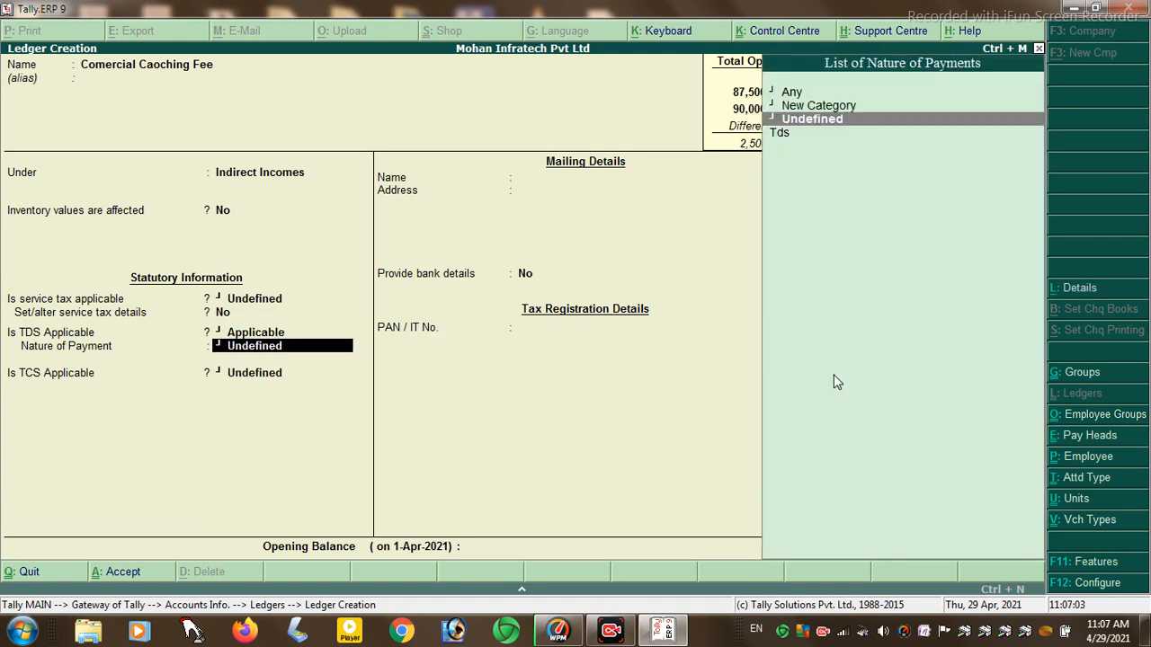
key(Up)
key(Up)
key(Return)
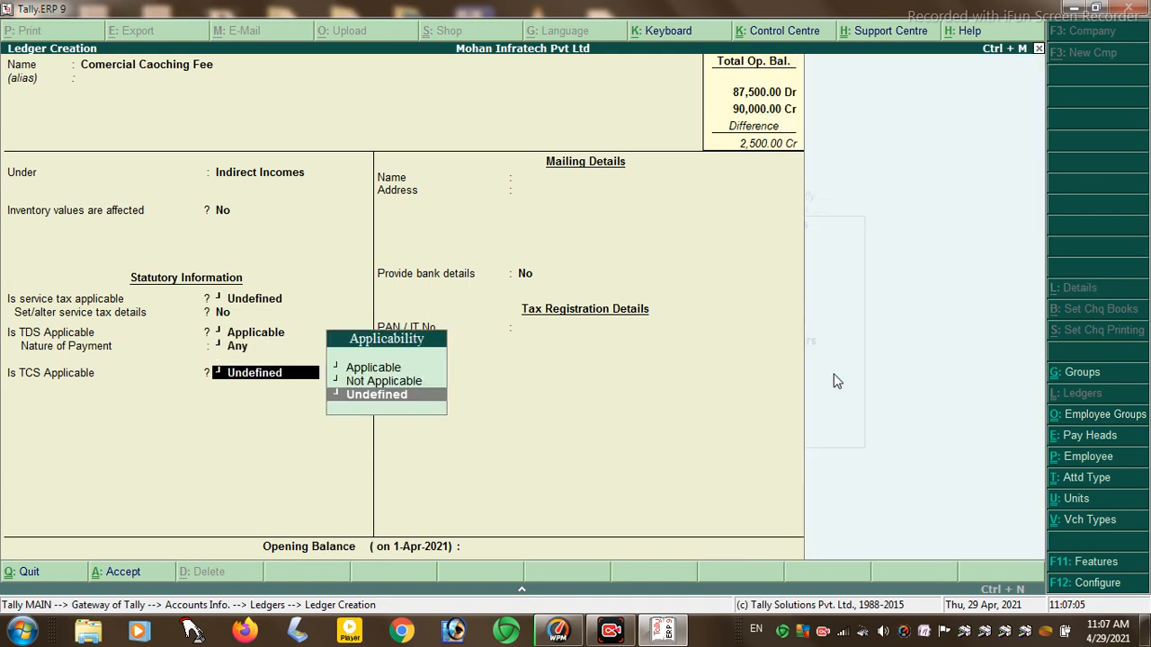
key(Return)
key(Return)
key(Return)
key(Return)
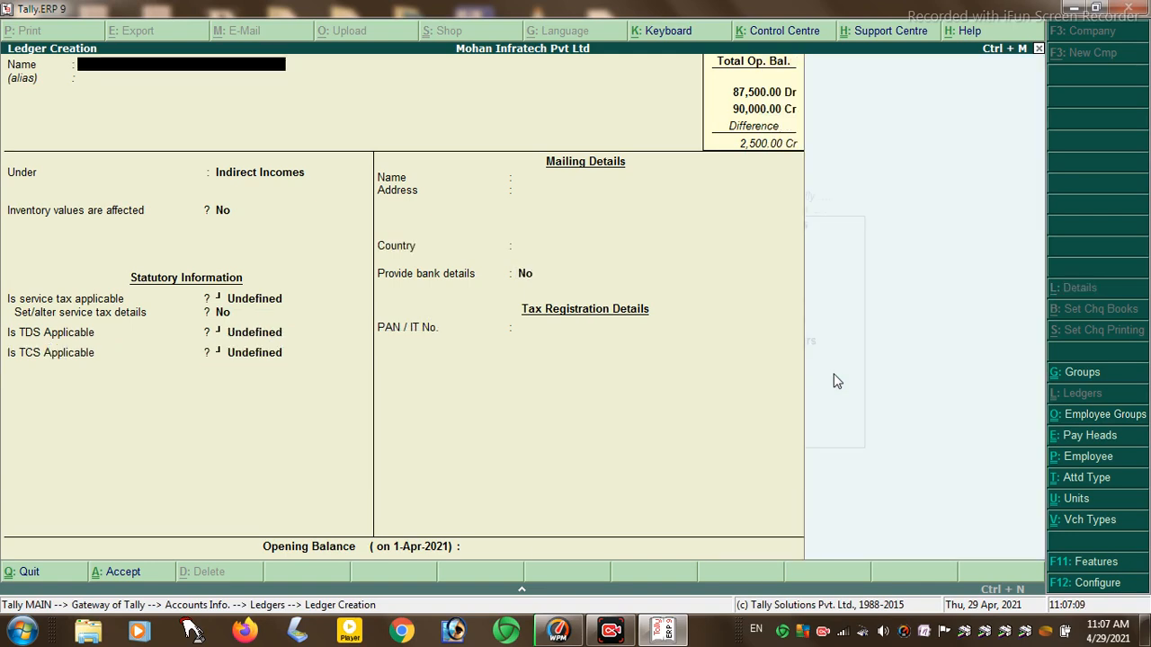
- Name the ledger Office Rent Expence under Indirect Incomes, TDS Applicable with nature Any
text(Office Rent)
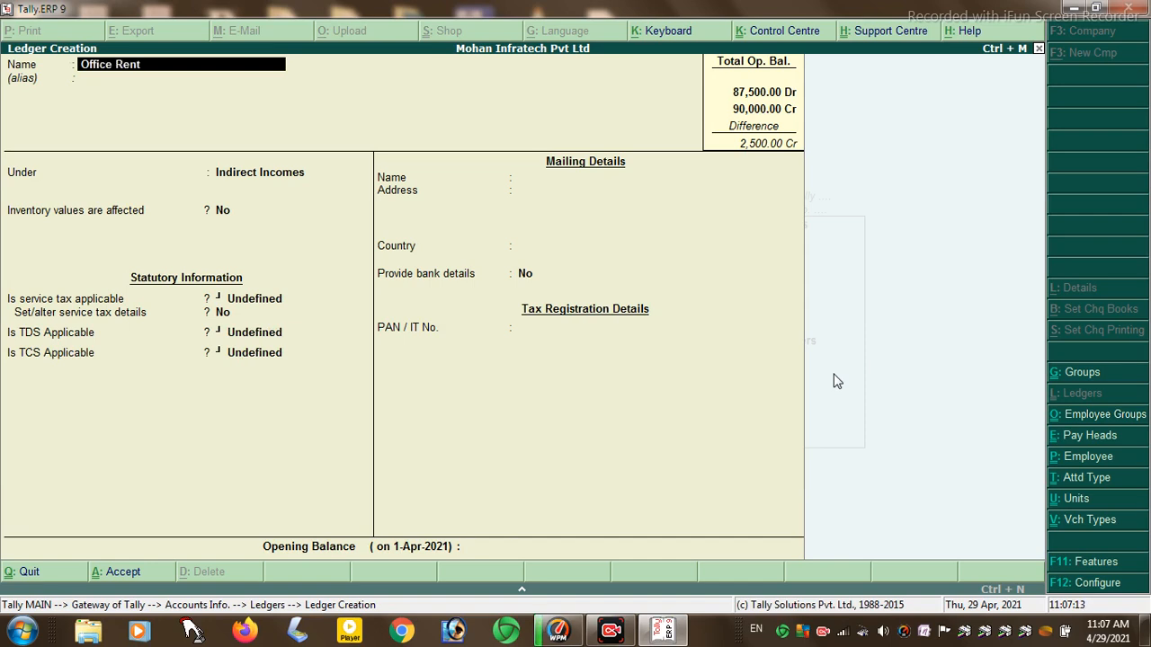
text( Ex)
text(ence)
key(Return)
key(Return)
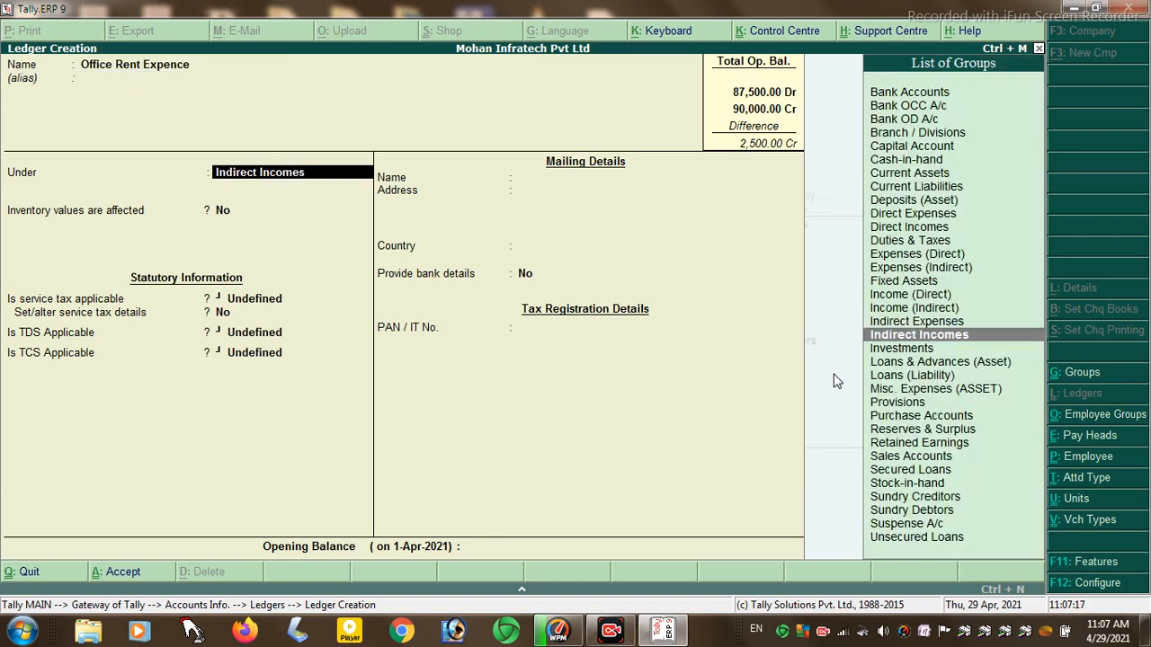
key(Return)
key(Return)
key(Return)
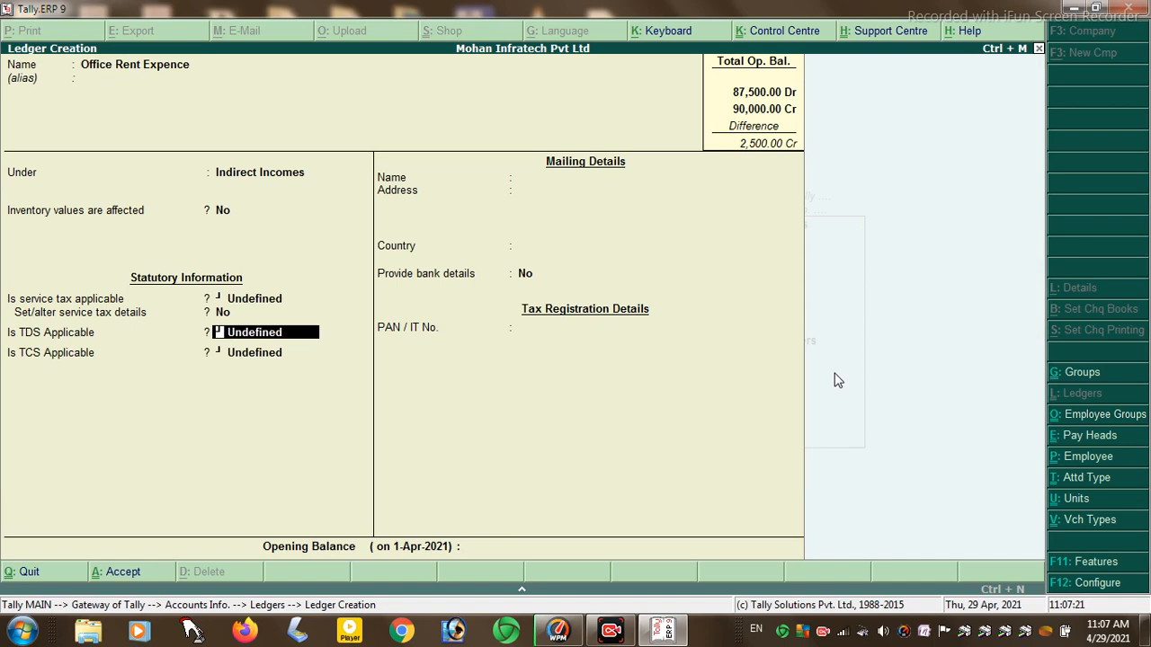
text(A)
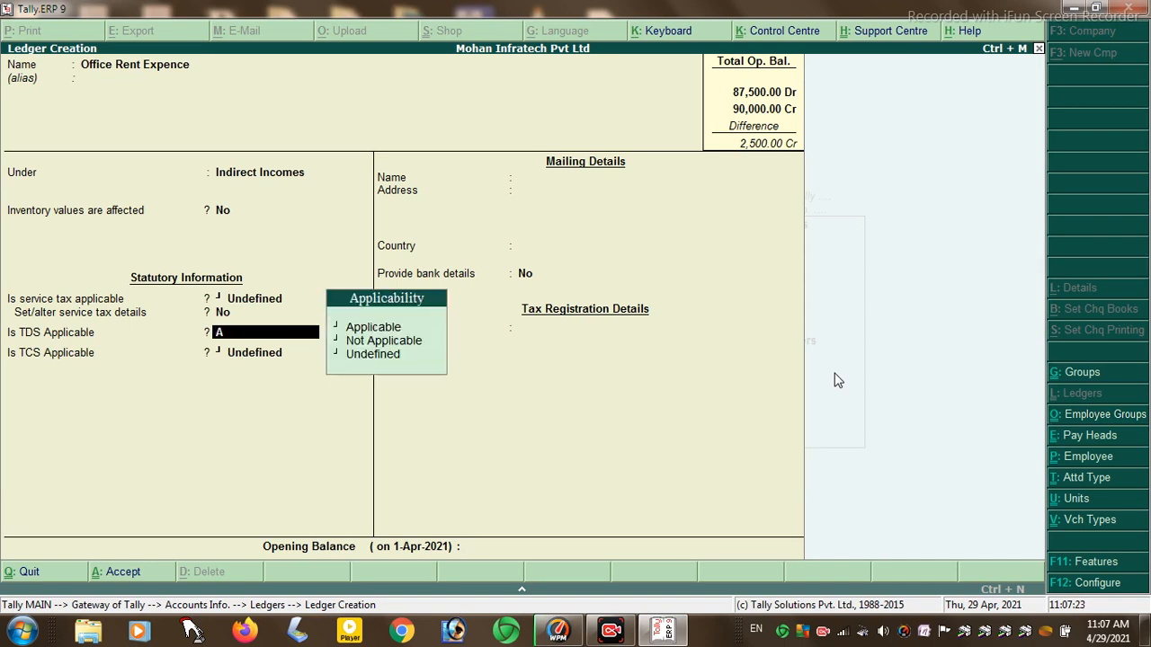
key(Return)
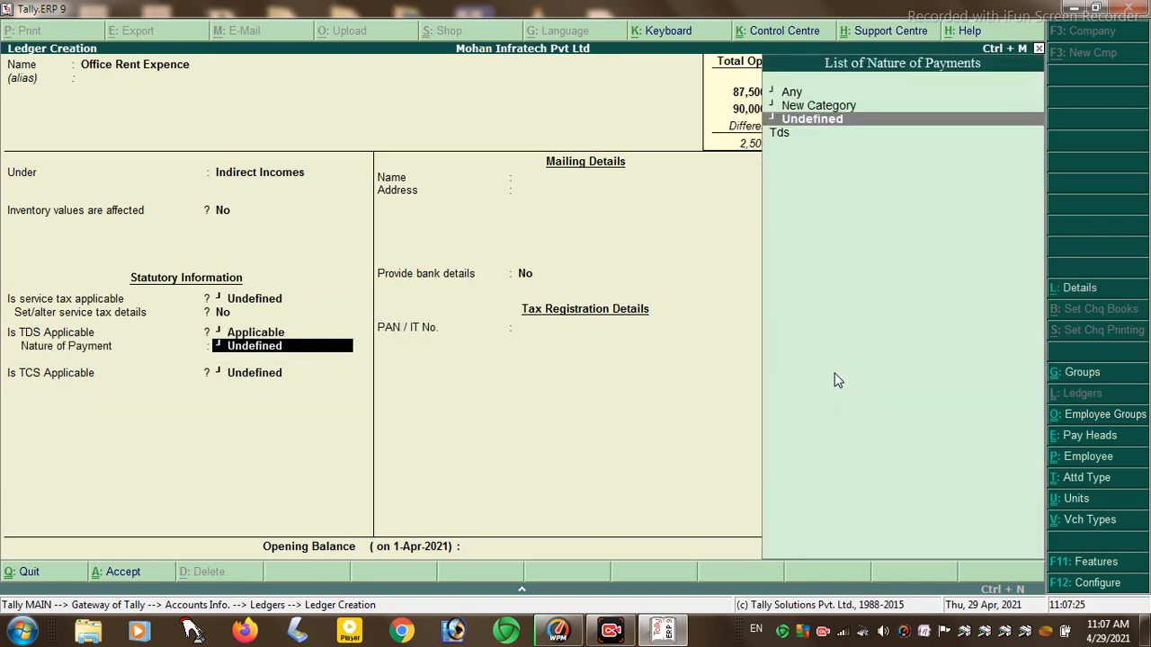
key(Up)
key(Up)
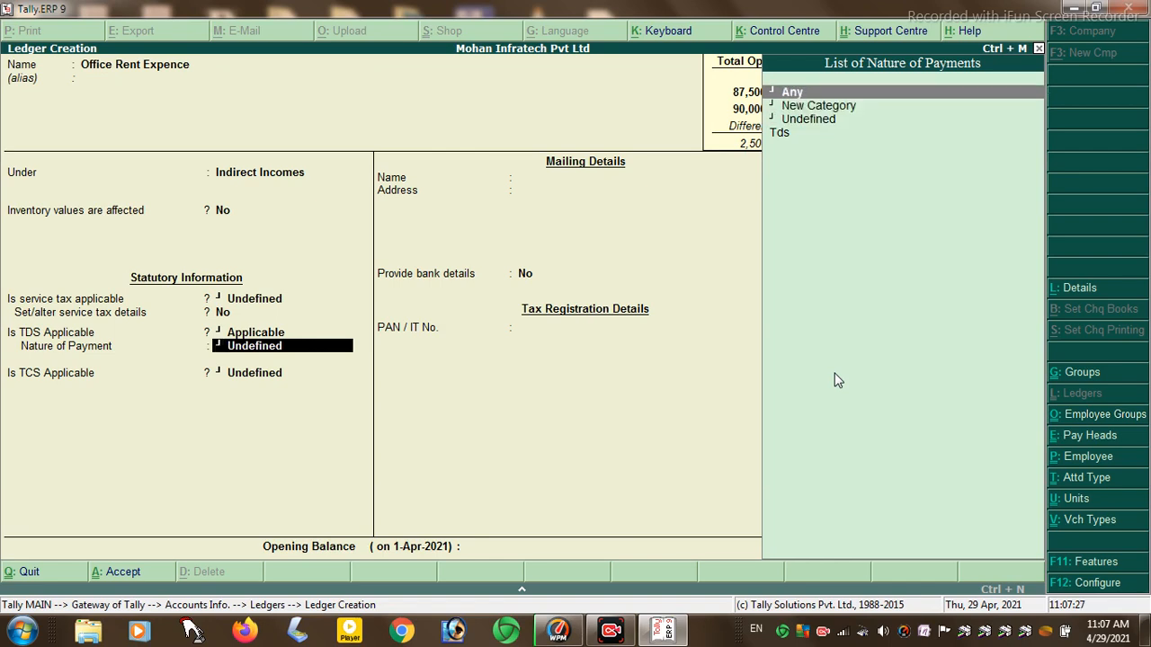
key(Return)
key(Return)
key(Return)
key(Return)
key(Return)
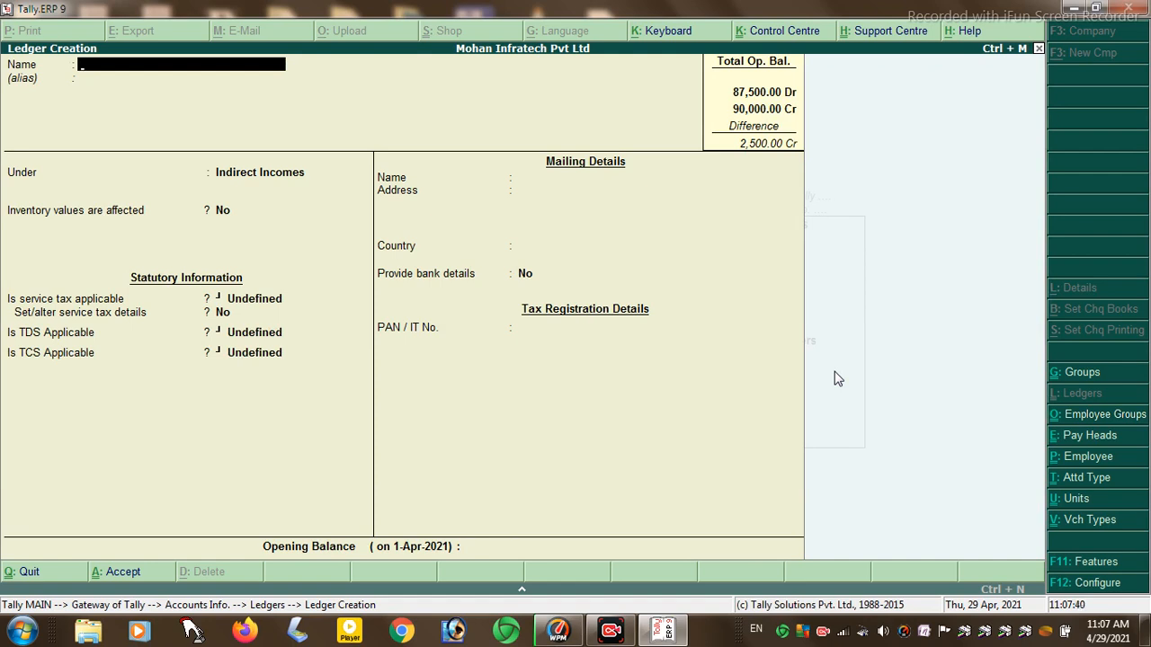
- Create a payee-named ledger, TDS Applicable, with a new same-named nature of payment at 10%
text(Raman)
key(Return)
key(Return)
key(Return)
key(Return)
key(Return)
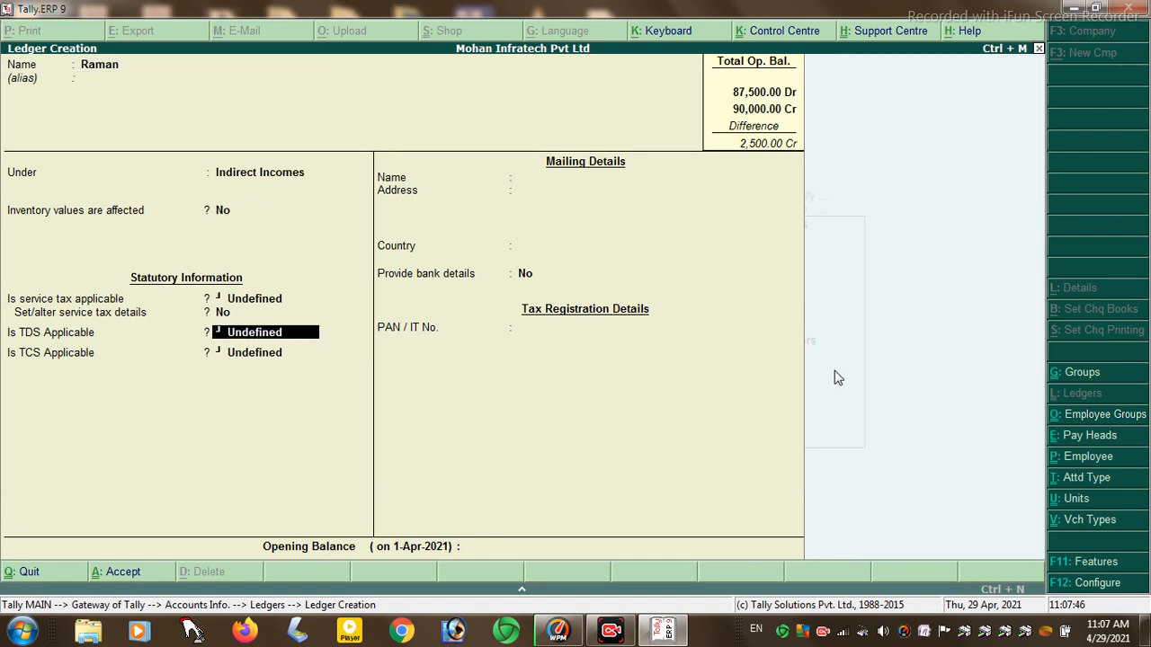
text(A)
key(Return)
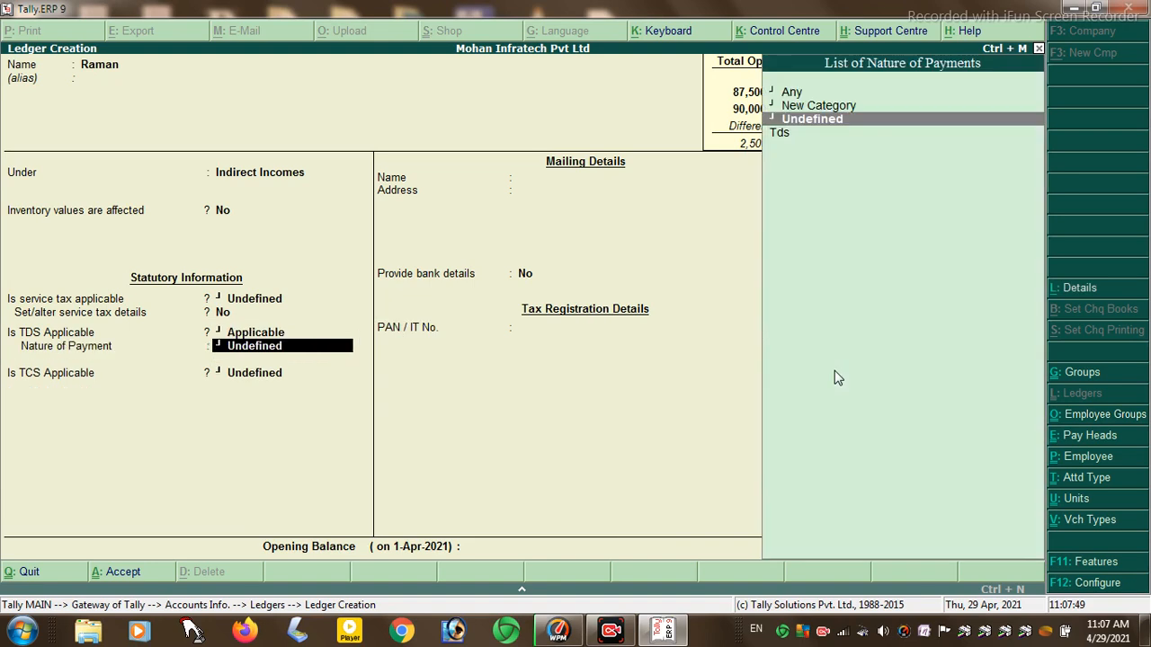
key(Up)
key(Return)
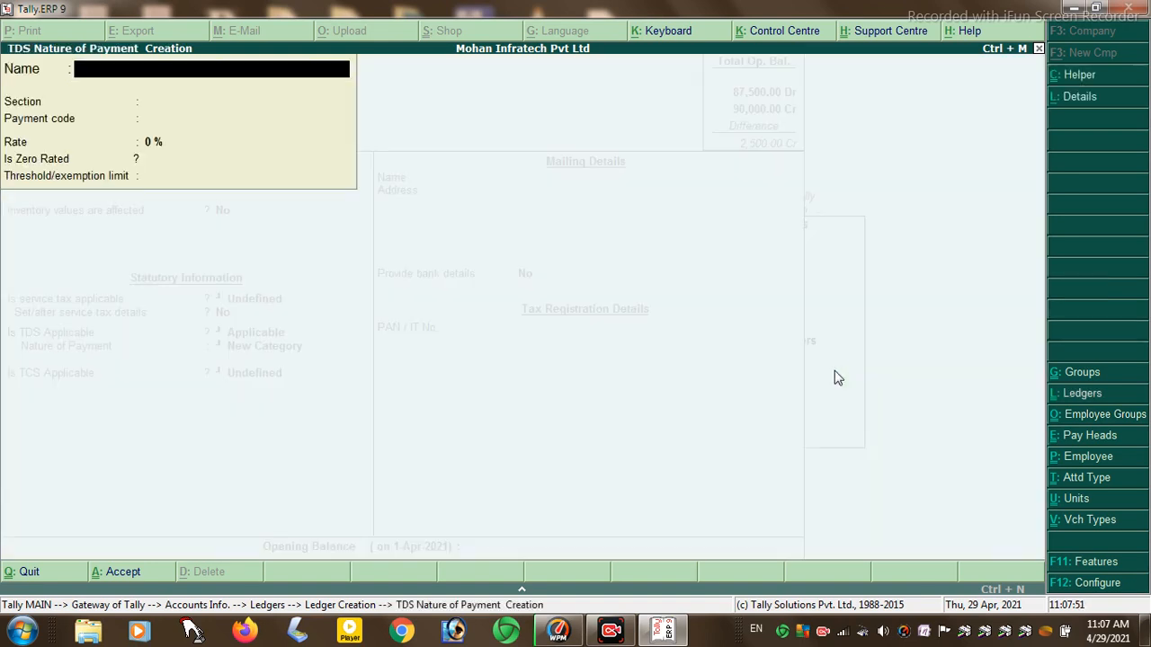
text(Raman)
key(Return)
key(Return)
key(Return)
text(10)
key(Return)
key(Return)
key(Return)
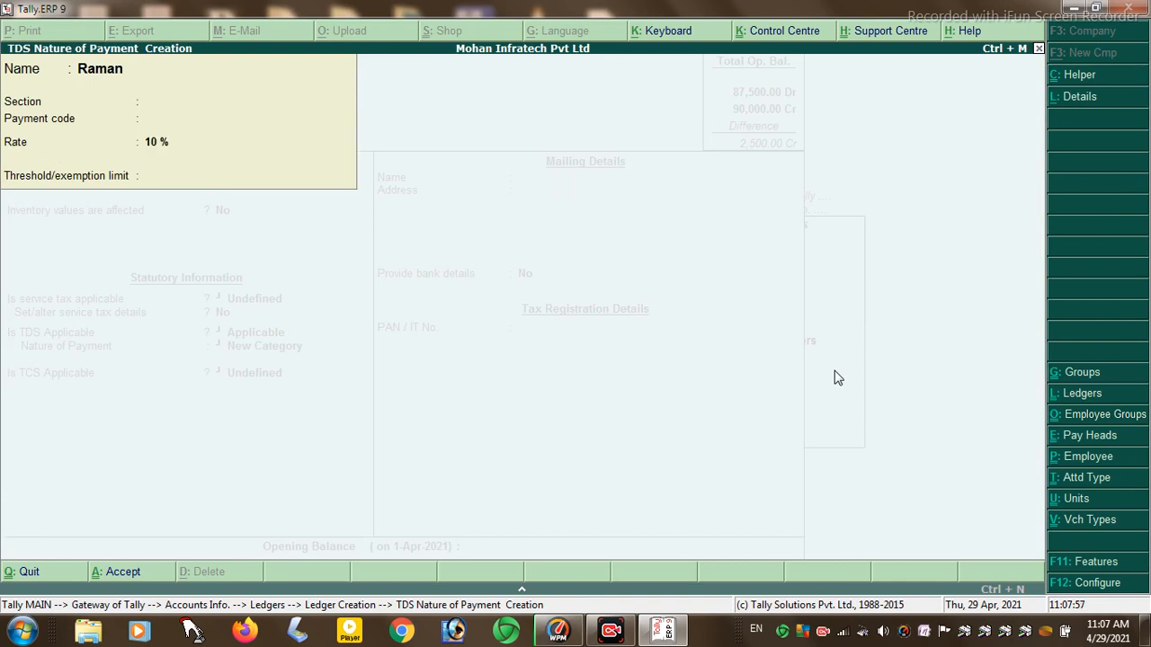
key(Return)
key(Return)
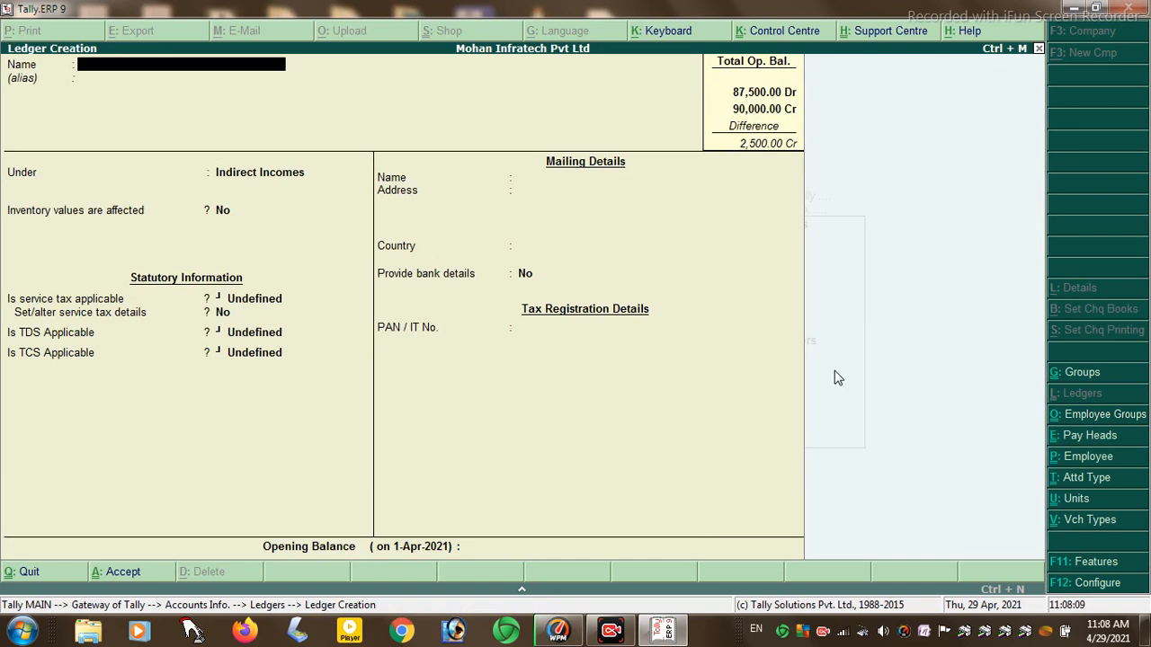
- Quit ledger creation and back out through Accounts Info to the Gateway
key(Escape)
key(y)
key(Escape)
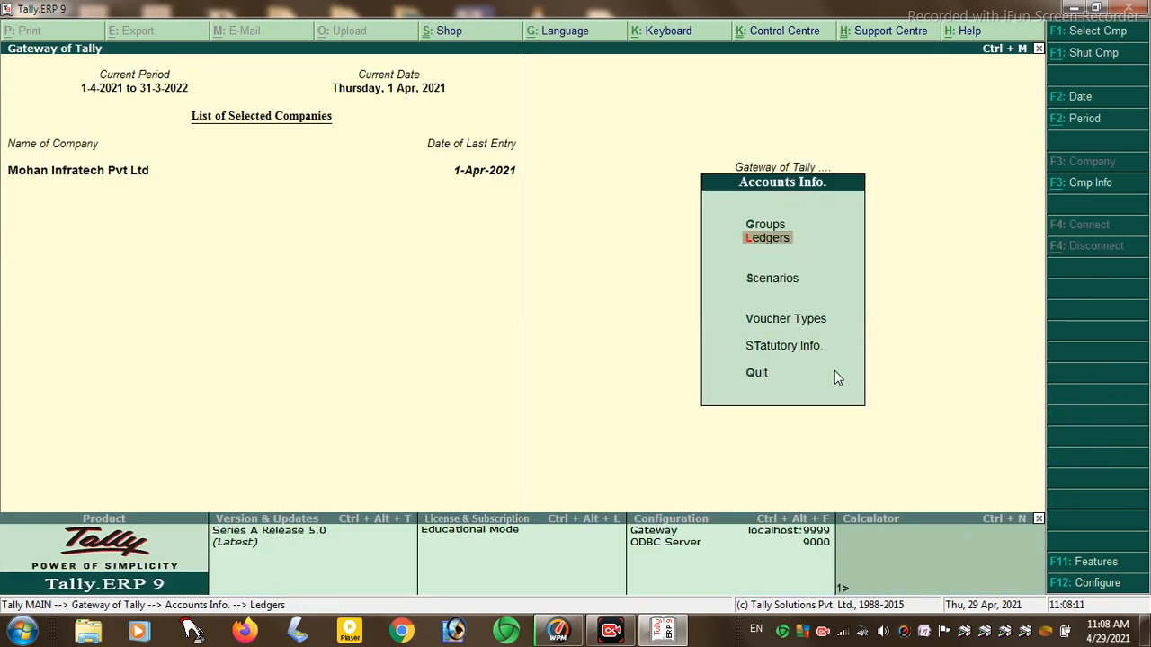
key(Escape)
- Start a journal voucher debiting Office Rent Expence for 5,000.00
key(Down)
key(Down)
key(Down)
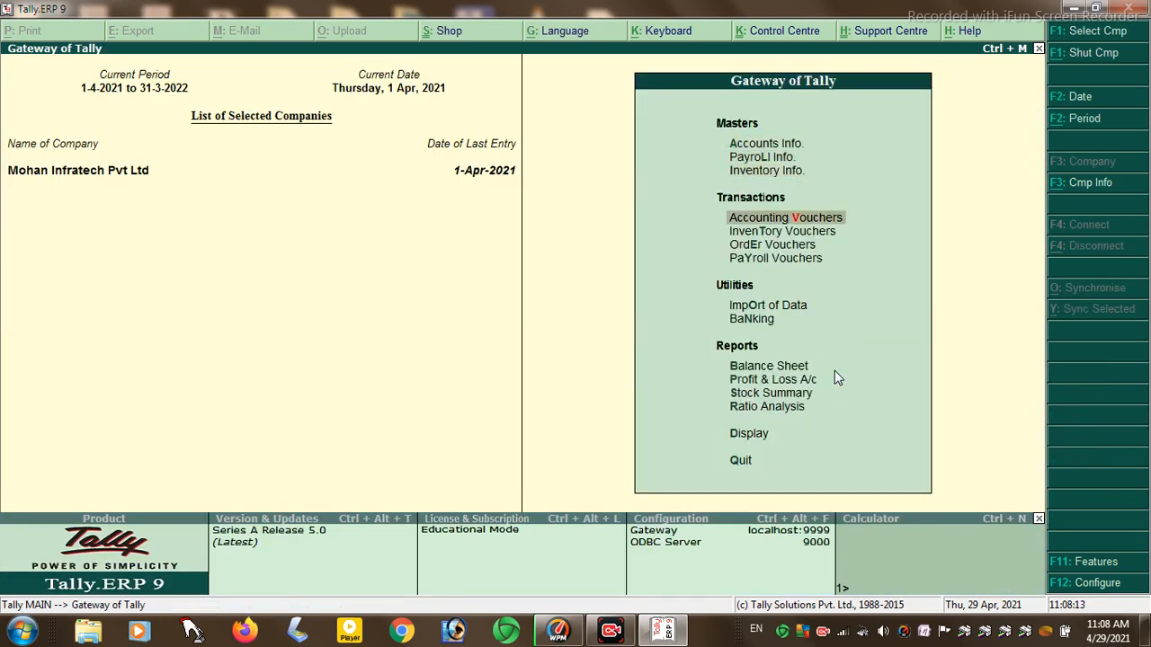
key(Return)
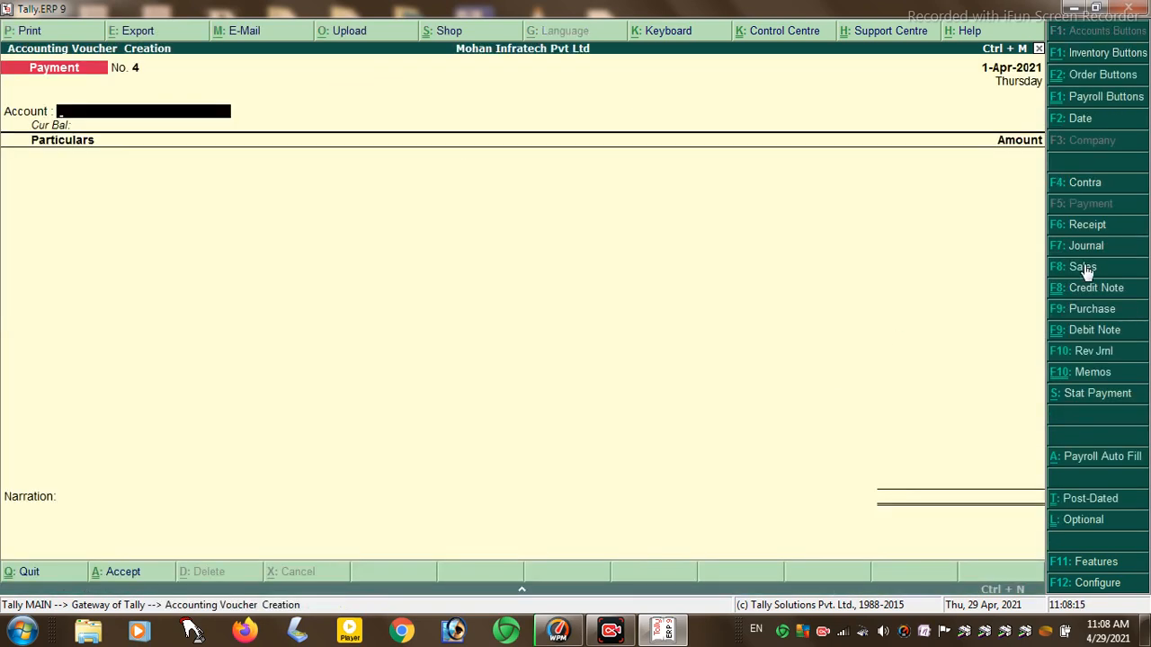
click(1083, 250)
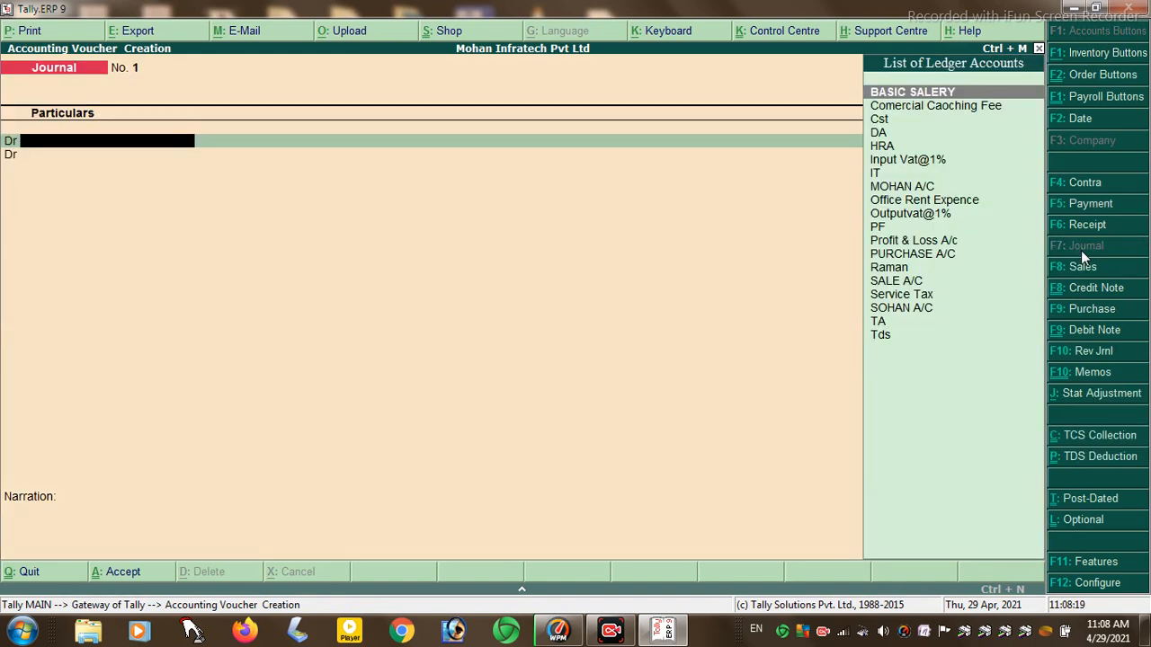
text(O)
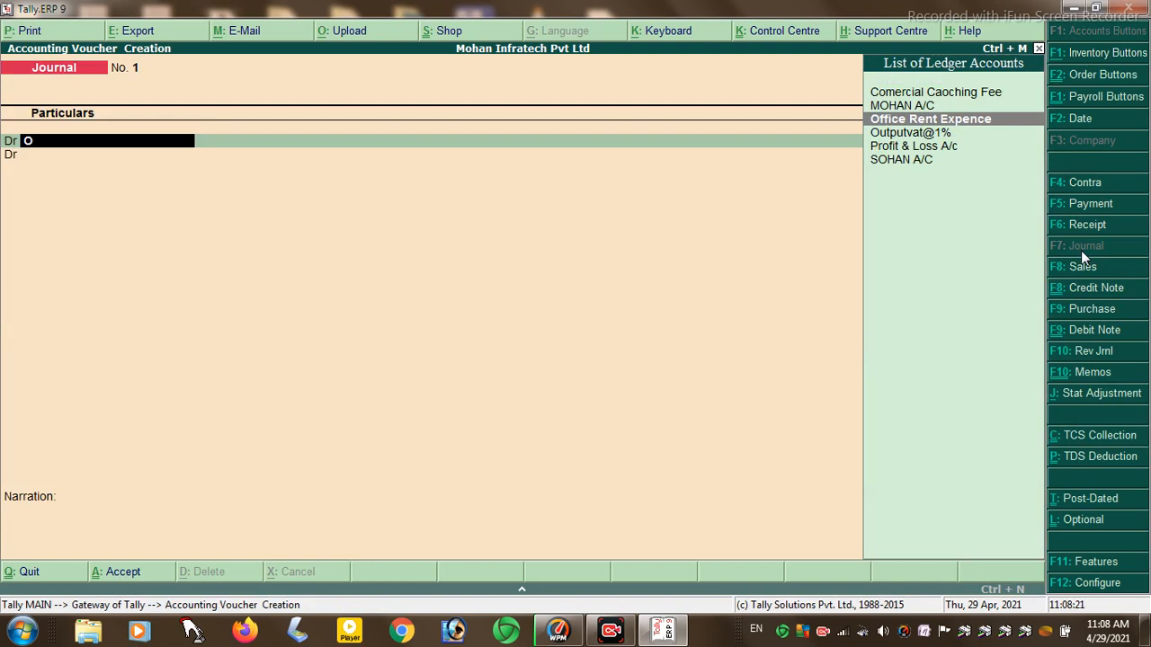
key(Return)
text(5000)
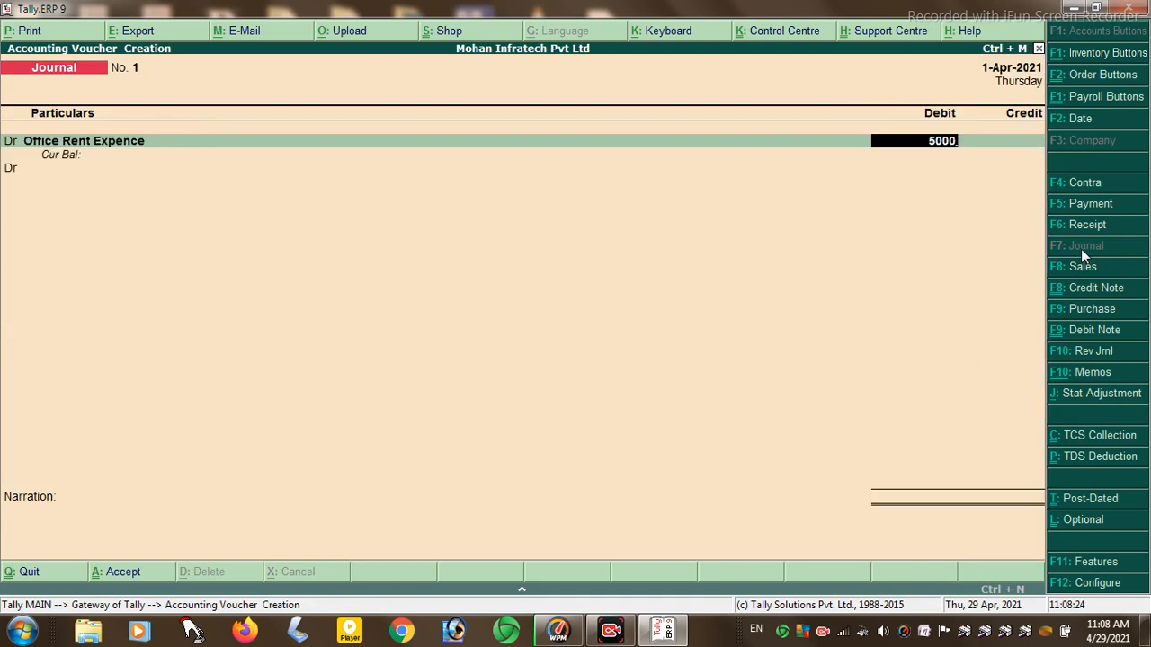
key(Return)
key(Return)
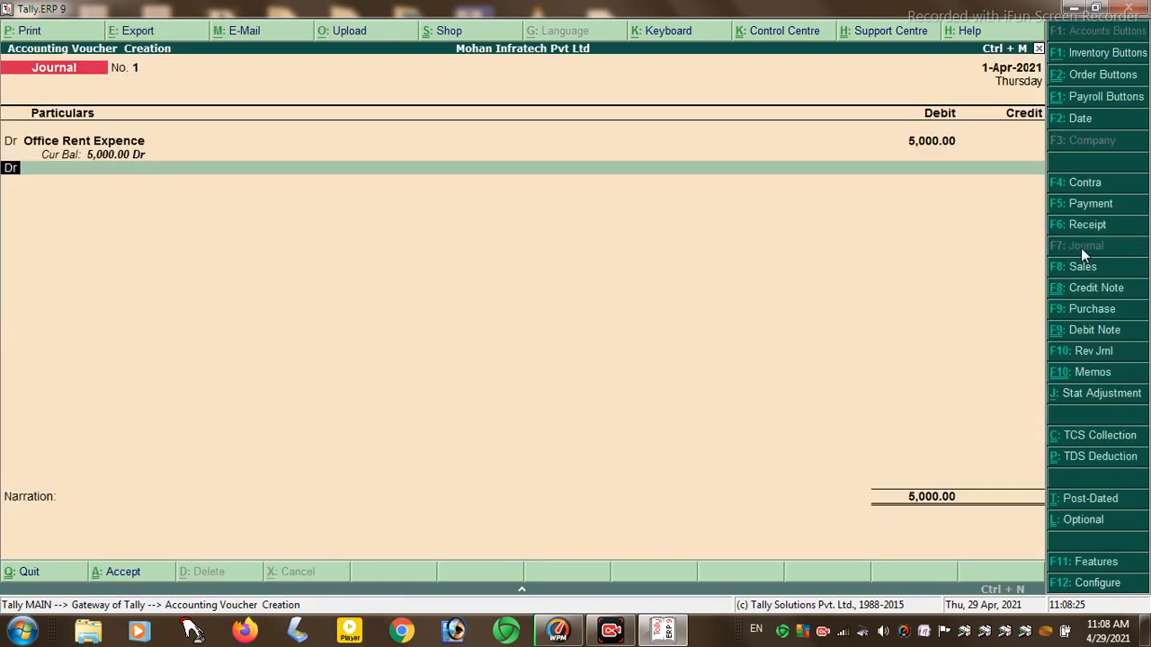
key(Return)
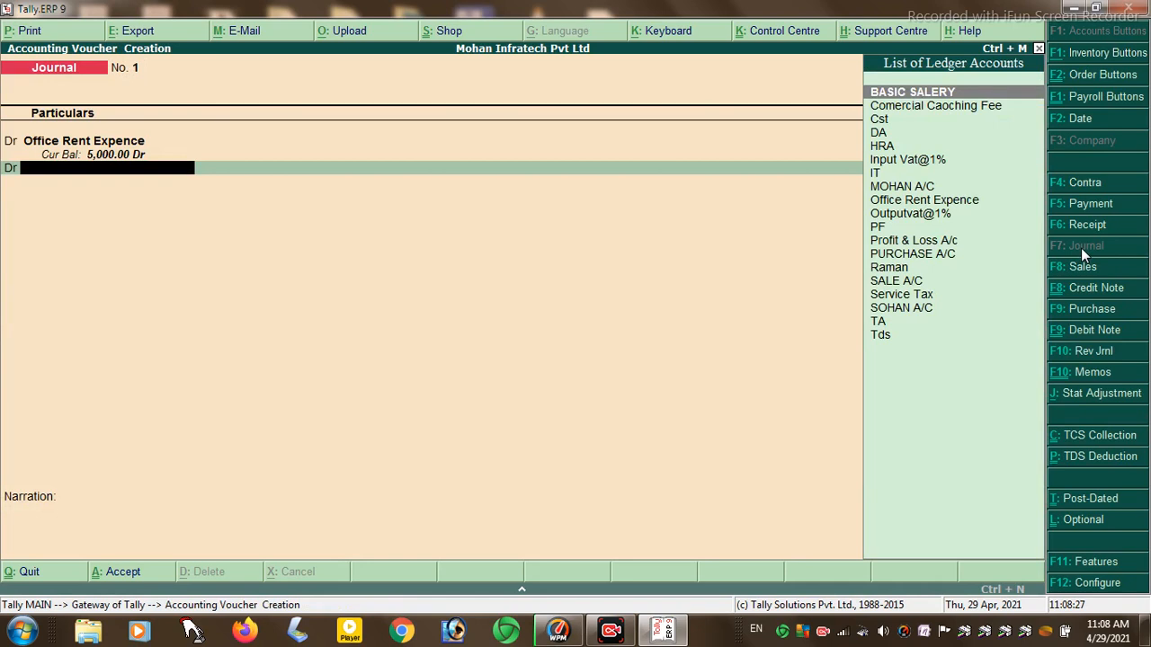
- Add a credit line against Raman for the same 5,000.00
text(r)
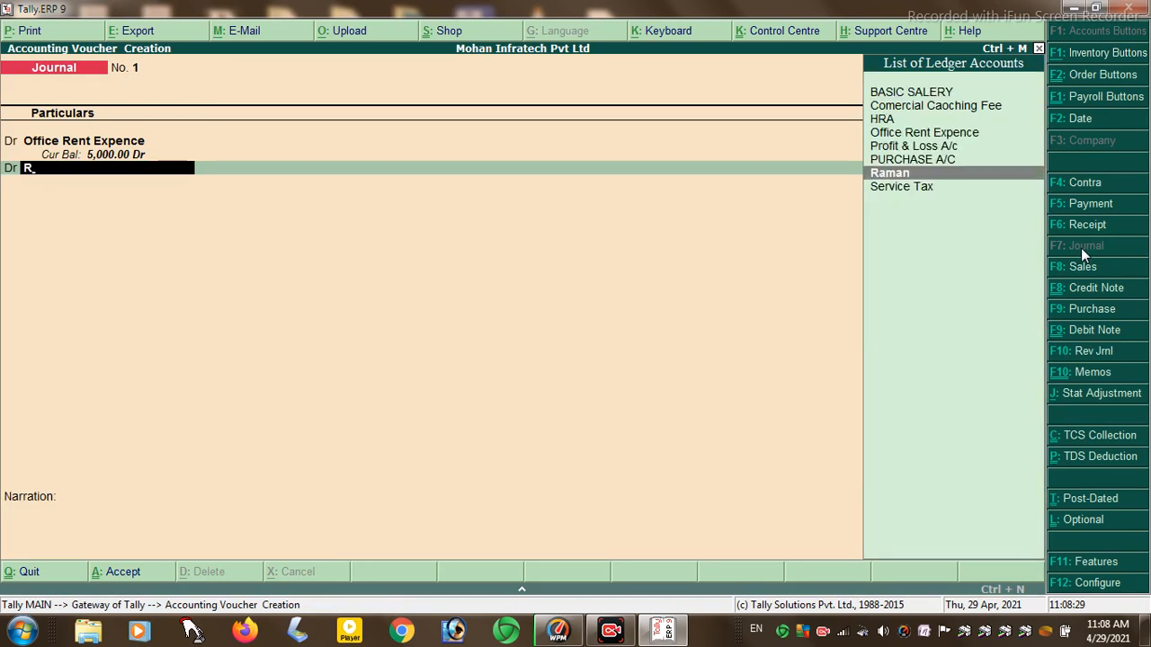
key(Return)
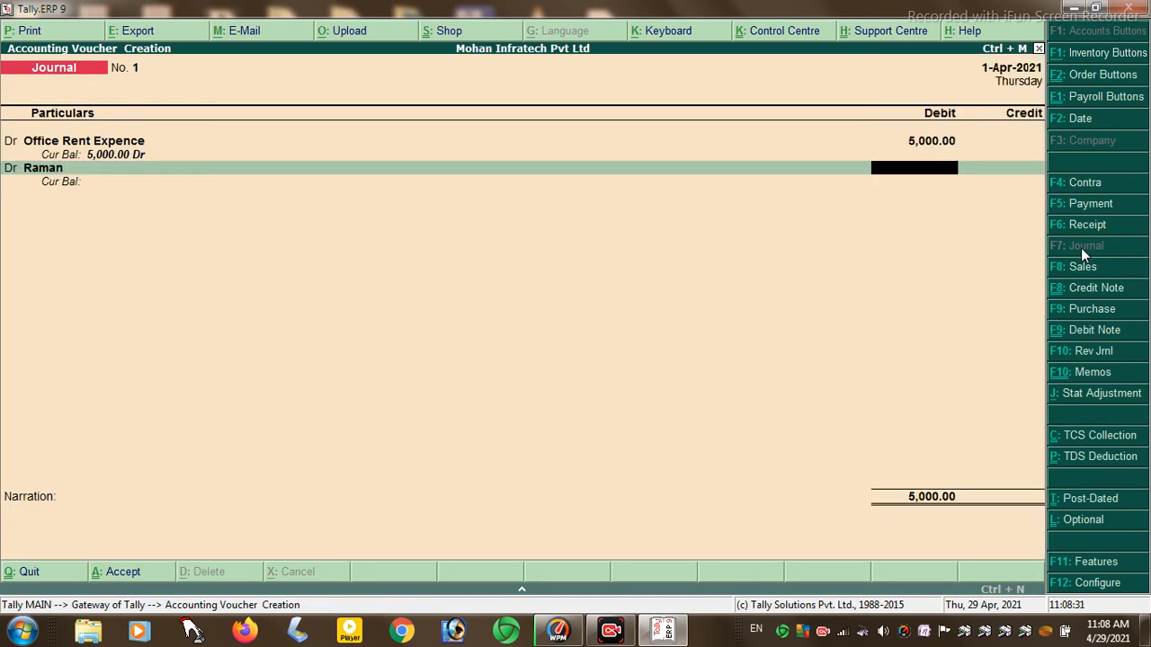
key(BackSpace)
key(BackSpace)
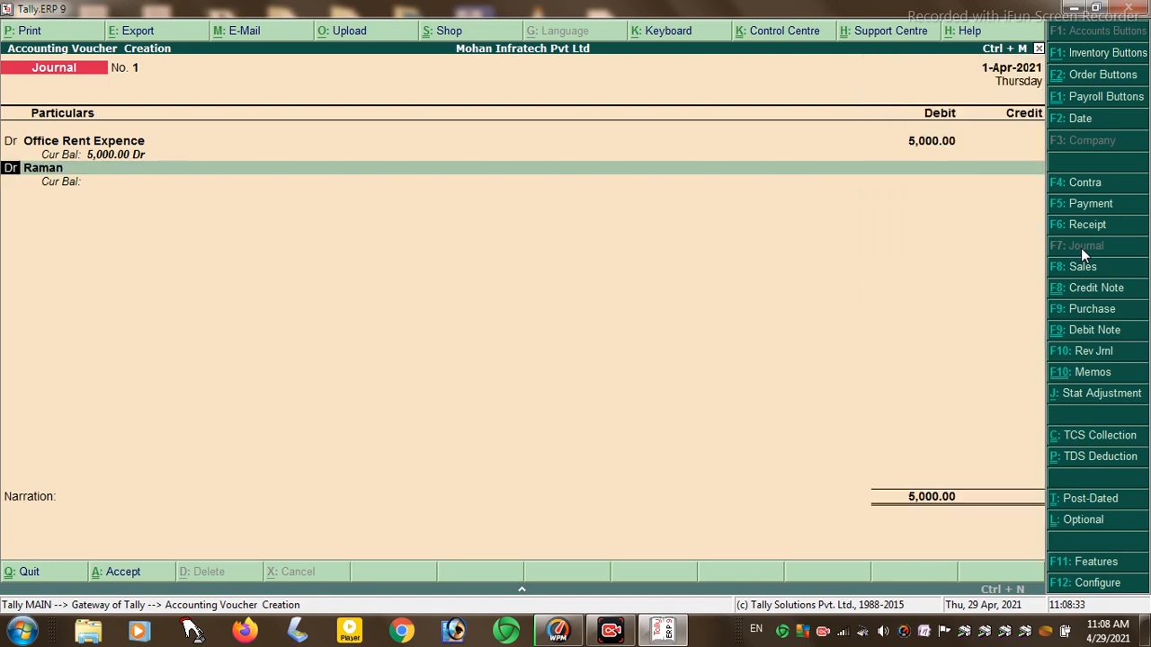
text(c)
key(Return)
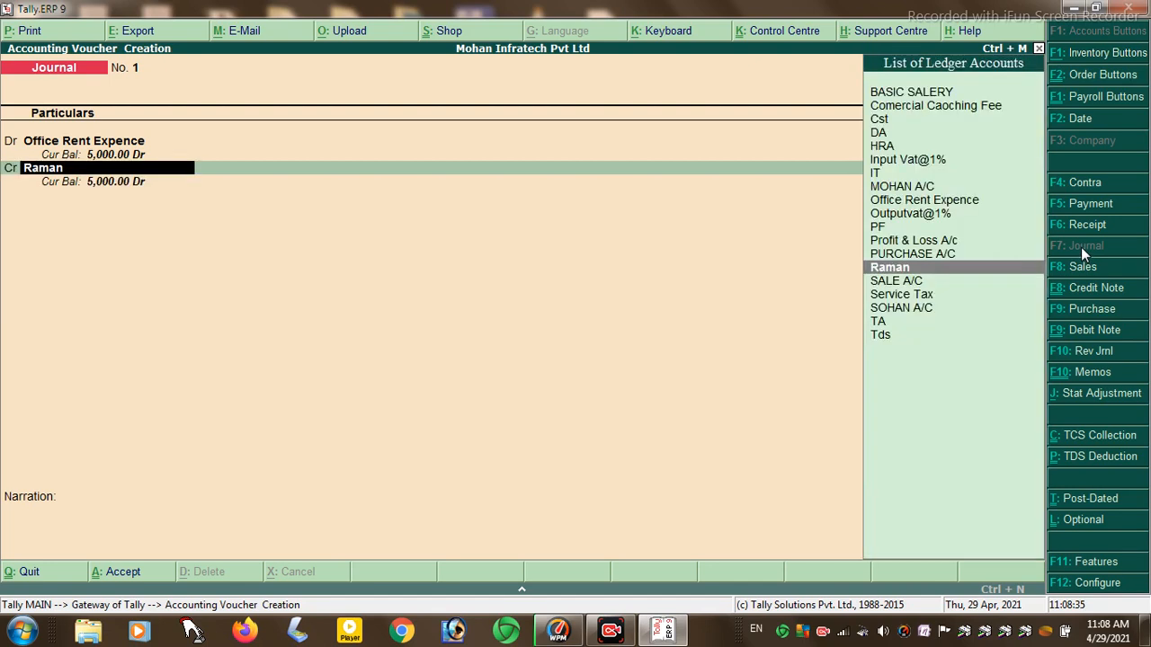
key(Return)
key(Return)
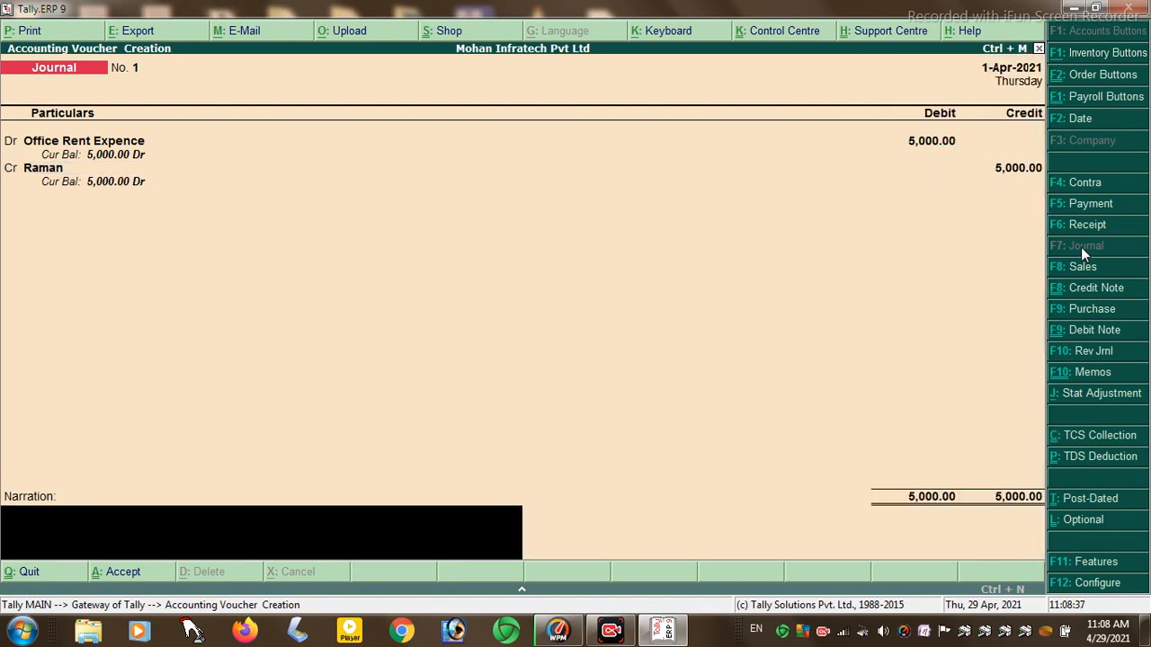
- Replace the credit ledger Raman with Tds for 5,000.00
key(BackSpace)
key(BackSpace)
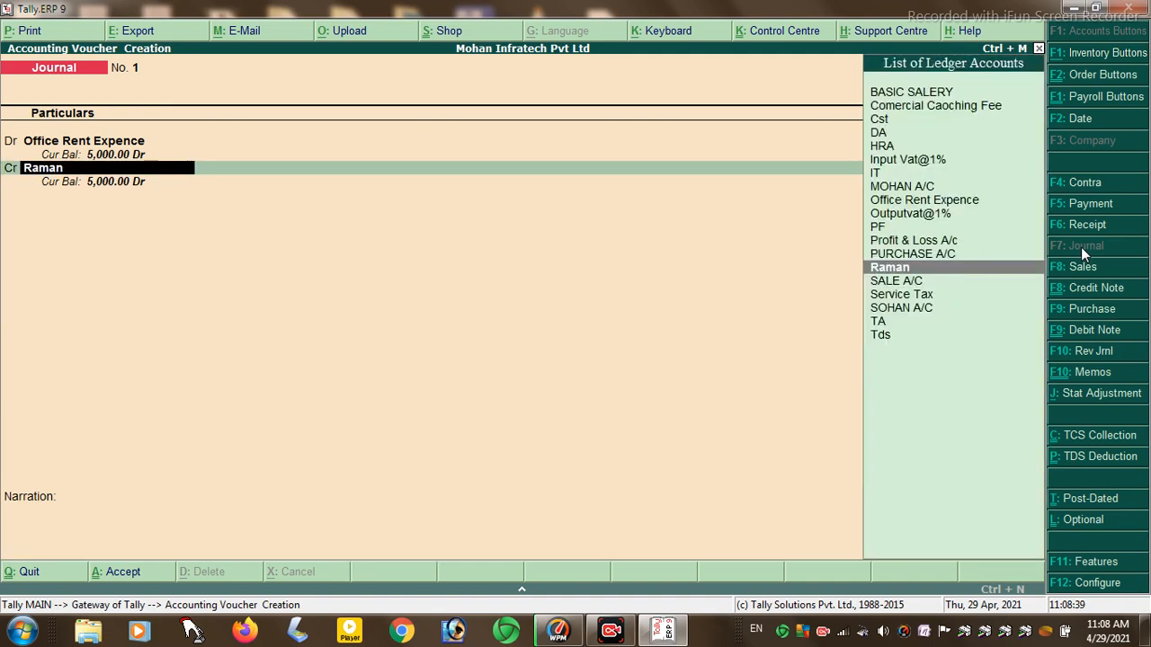
text(T)
key(Down)
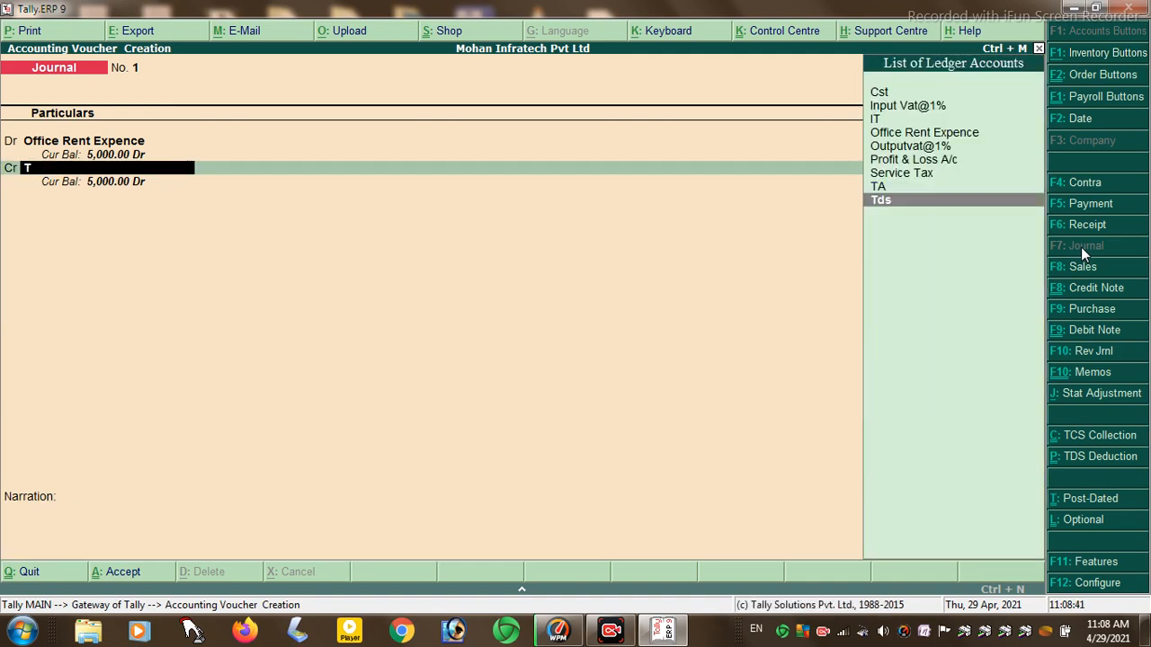
key(Return)
key(Return)
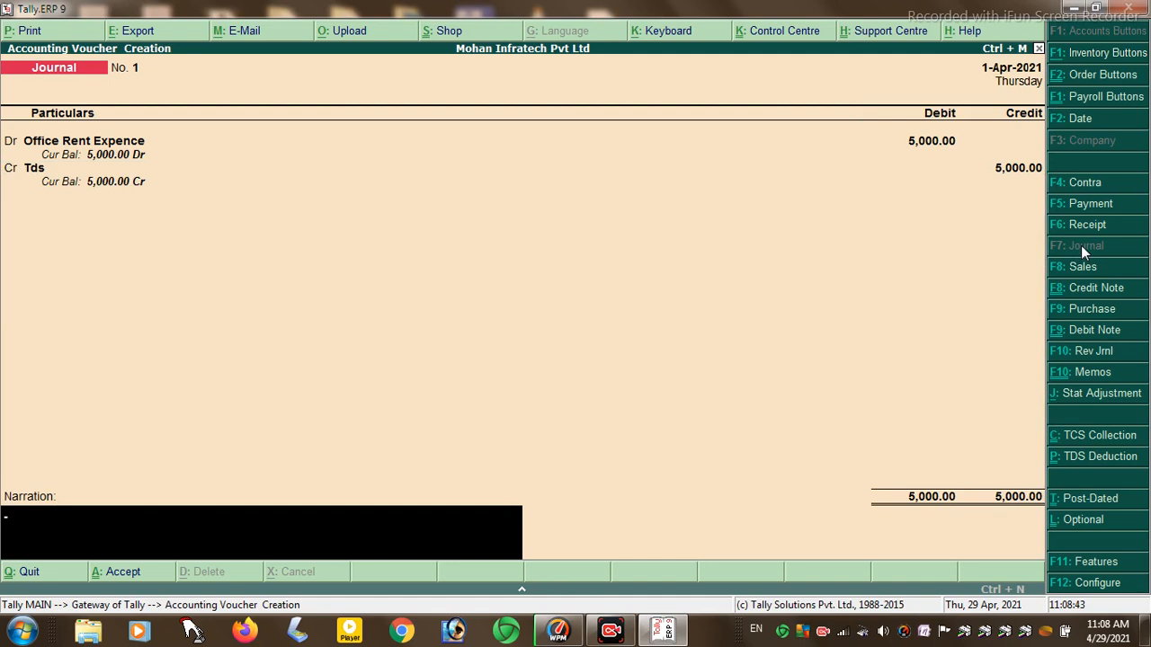
- Abandon the voucher without saving and return to the Gateway of Tally
key(BackSpace)
key(BackSpace)
key(BackSpace)
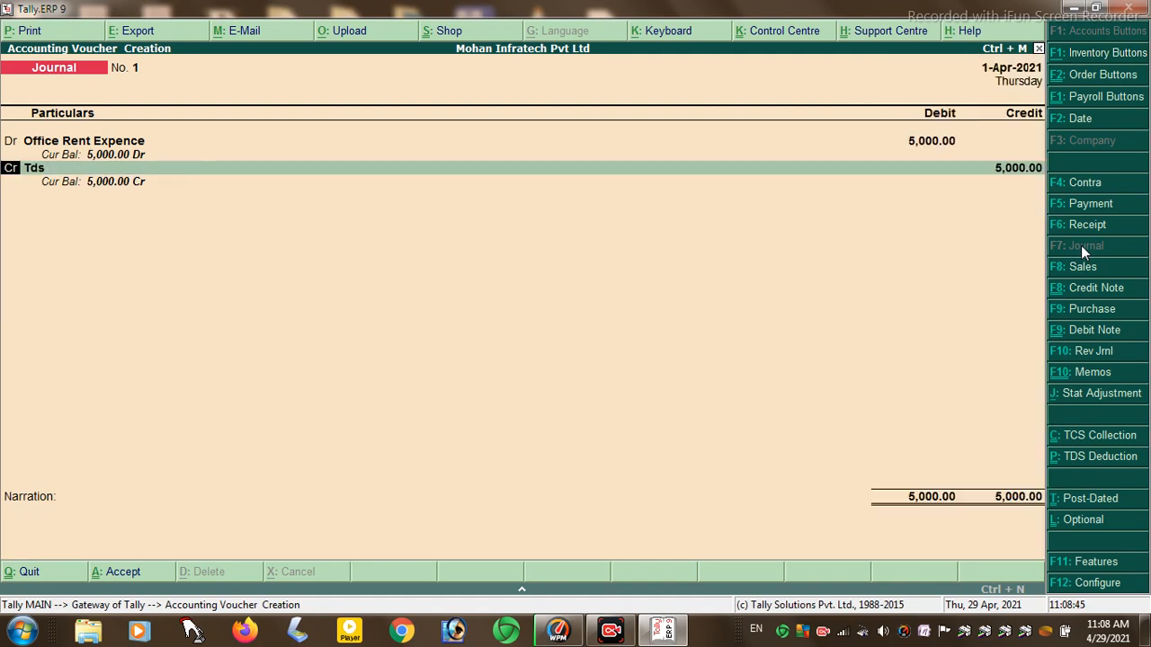
key(BackSpace)
key(BackSpace)
key(Escape)
key(y)
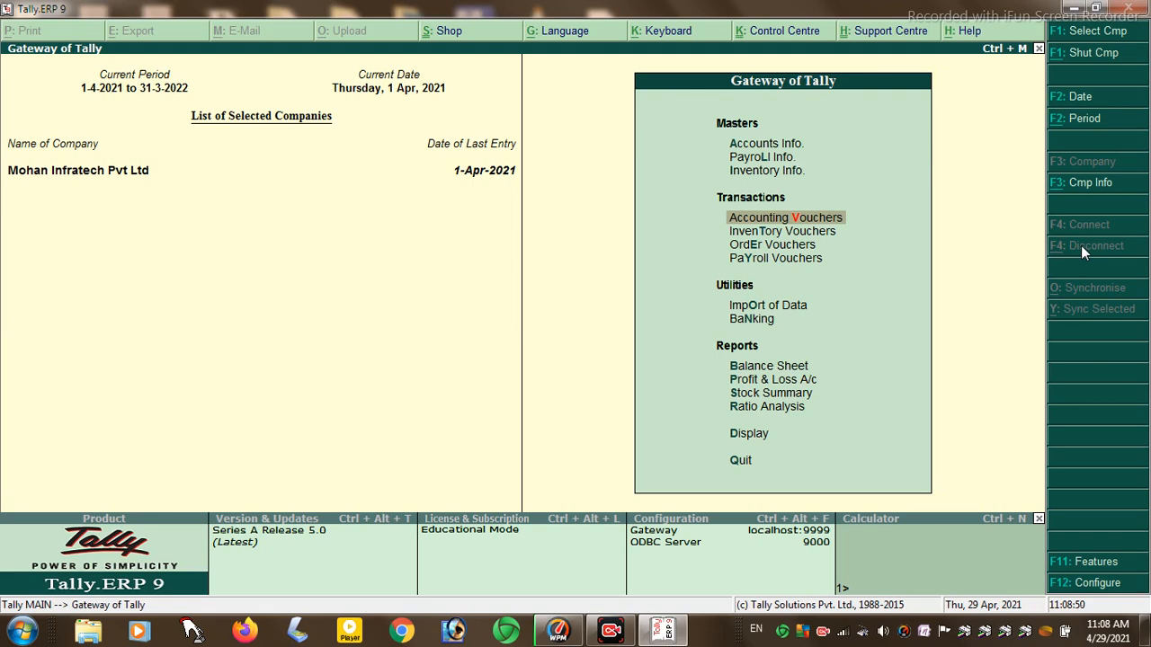
- Open a new journal voucher and debit Raman for 2,000.00
key(Down)
key(Up)
key(Down)
key(Up)
key(Return)
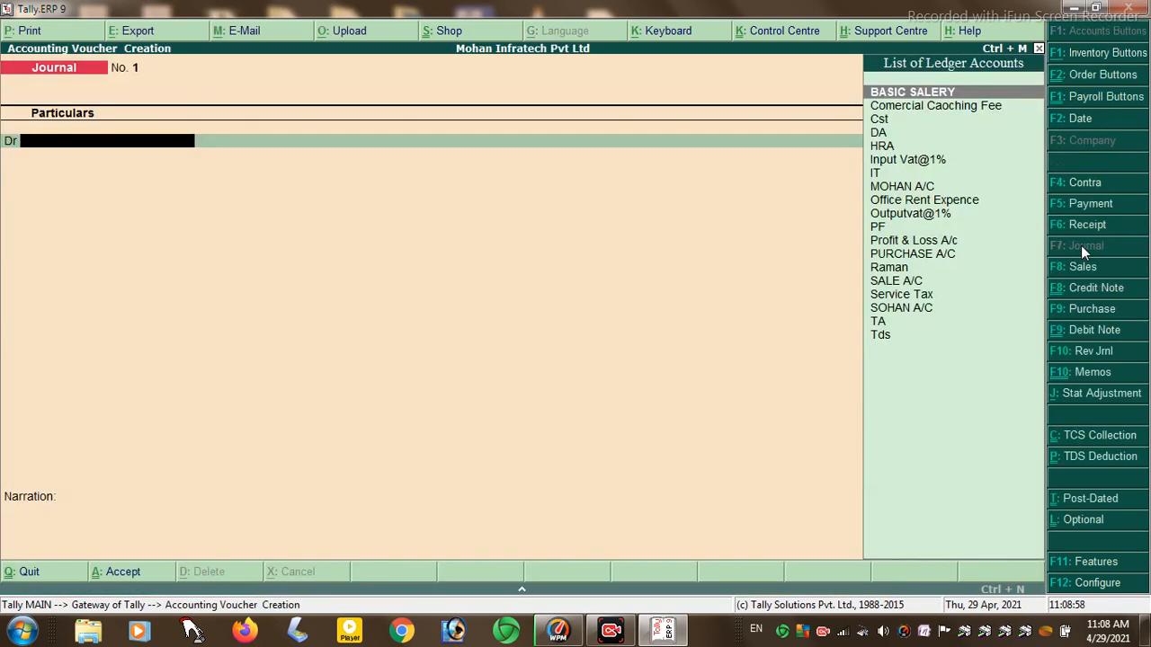
text(Ra)
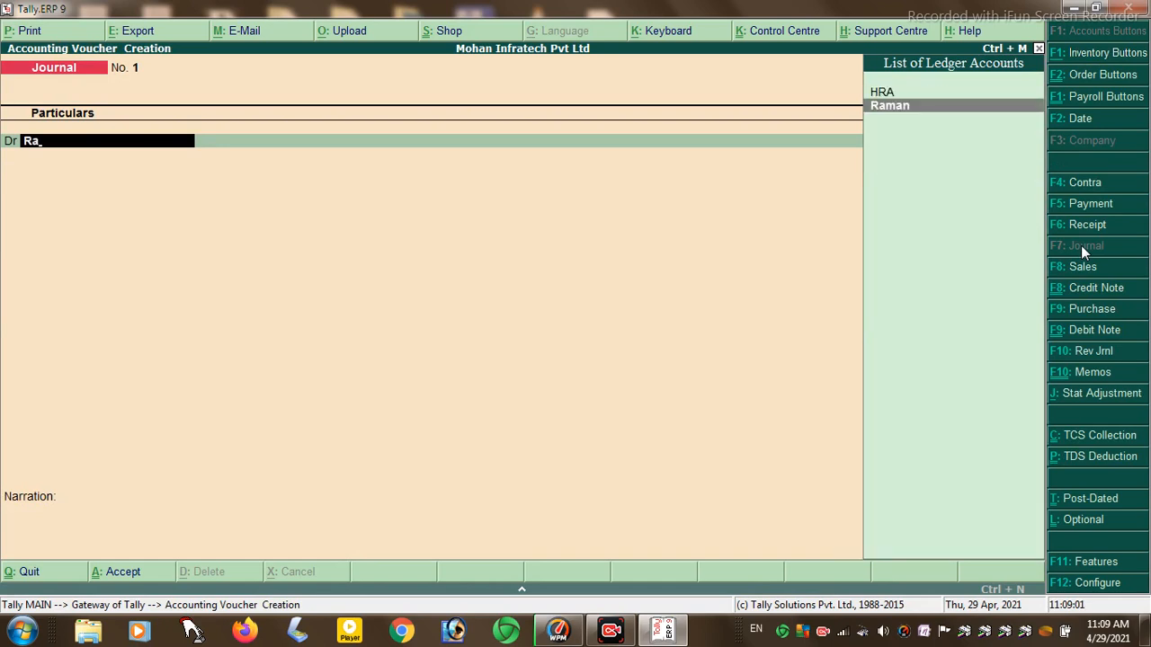
key(Return)
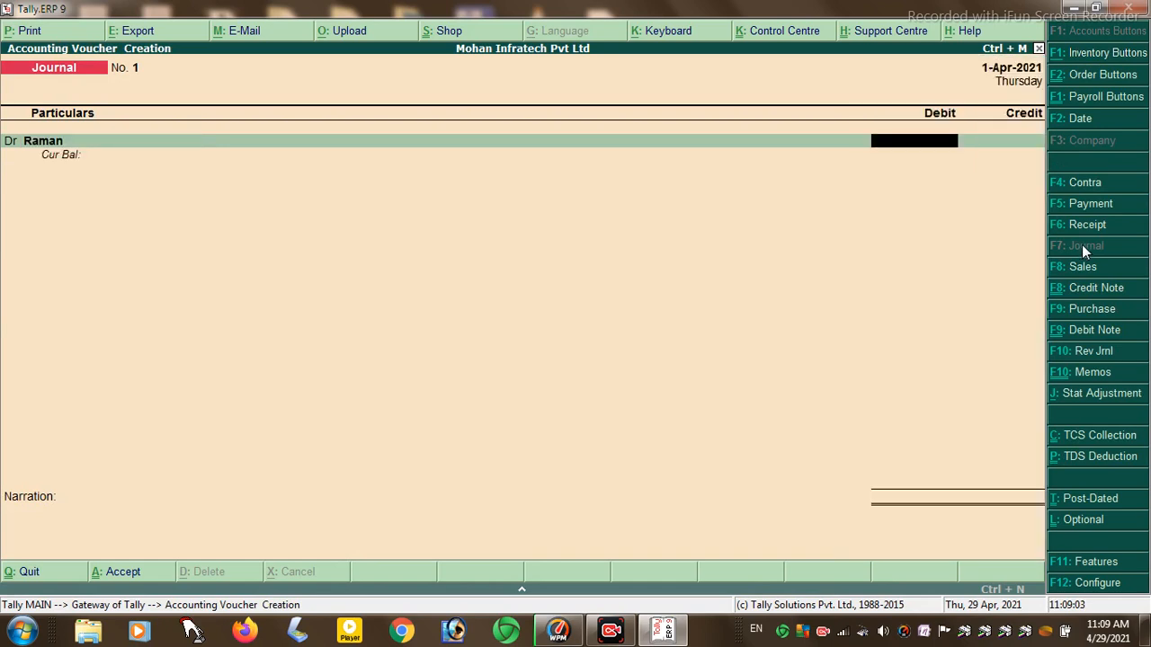
text(2,000)
key(Return)
- Credit Office Rent Expence with 2,000.00 to balance the journal
key(Return)
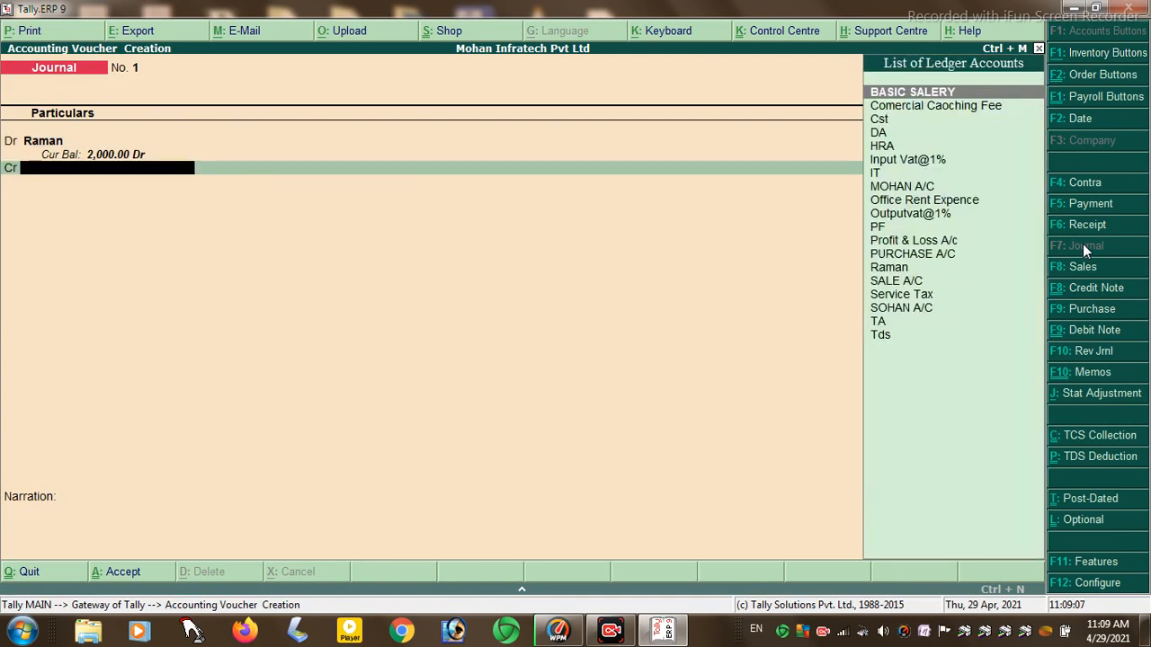
text(O)
key(Return)
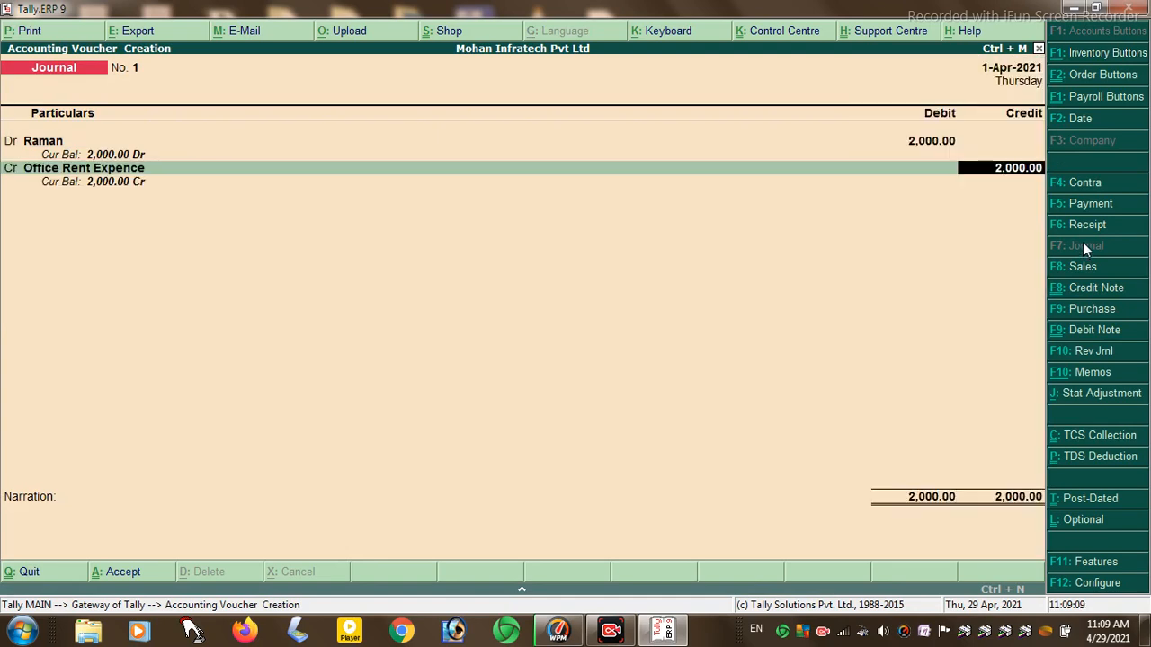
key(Return)
key(BackSpace)
key(BackSpace)
key(BackSpace)
key(BackSpace)
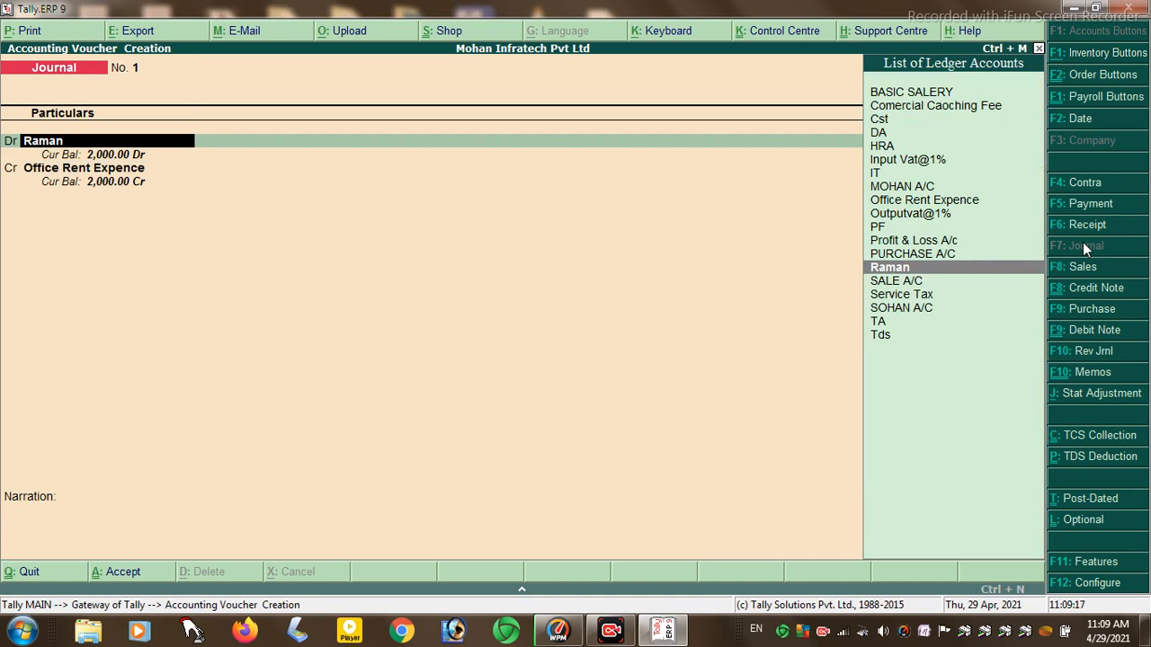
- Change the debit ledger to Comercial Caoching Fee, keeping 2,000.00
text(O)
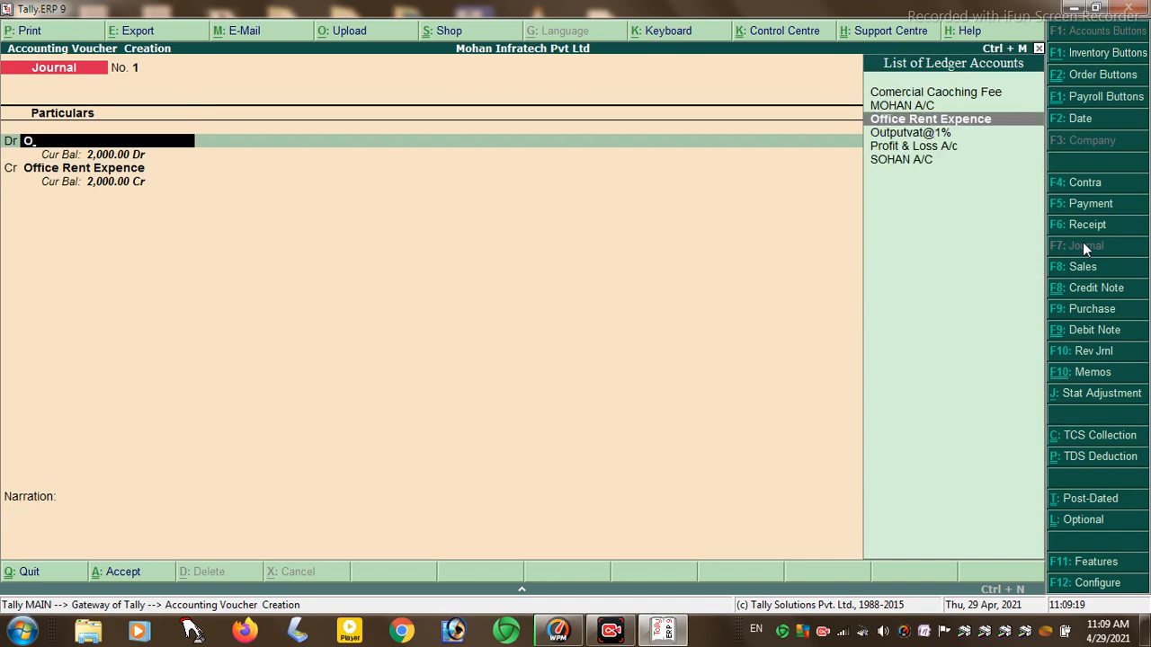
key(Up)
key(Up)
key(Return)
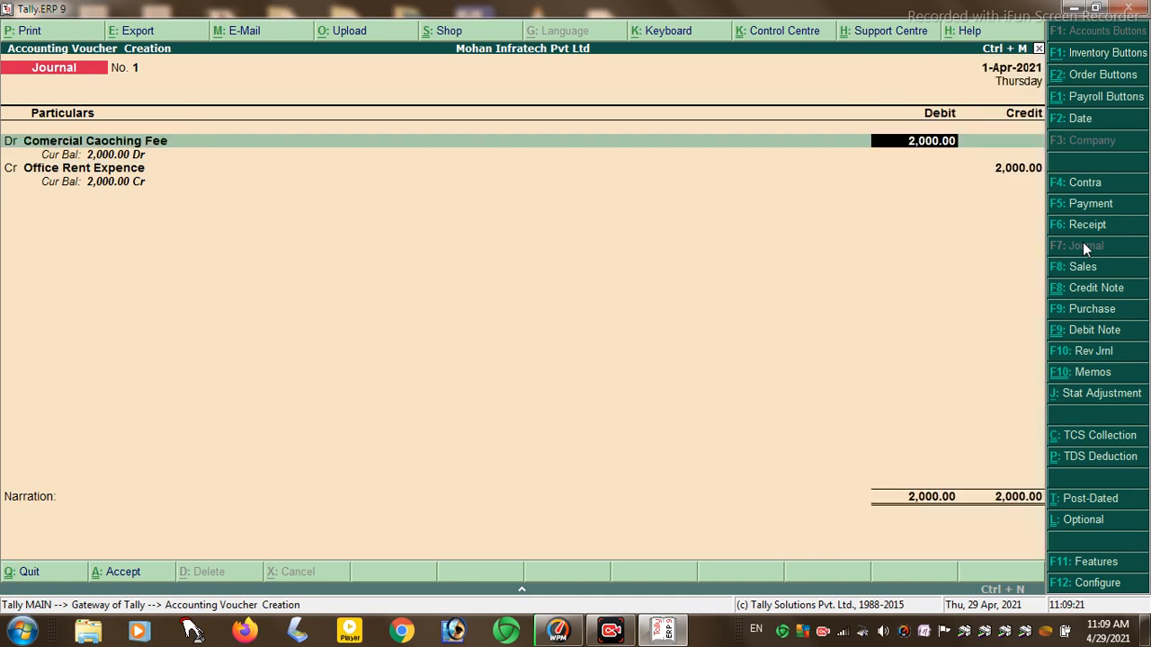
key(Return)
key(Return)
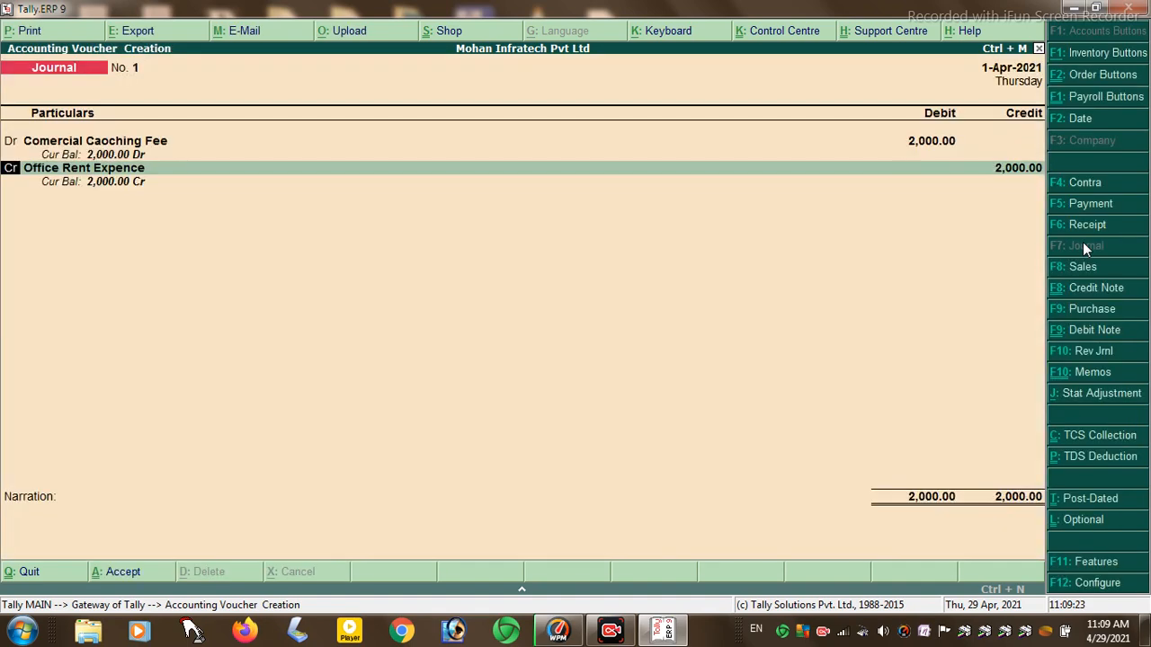
key(Return)
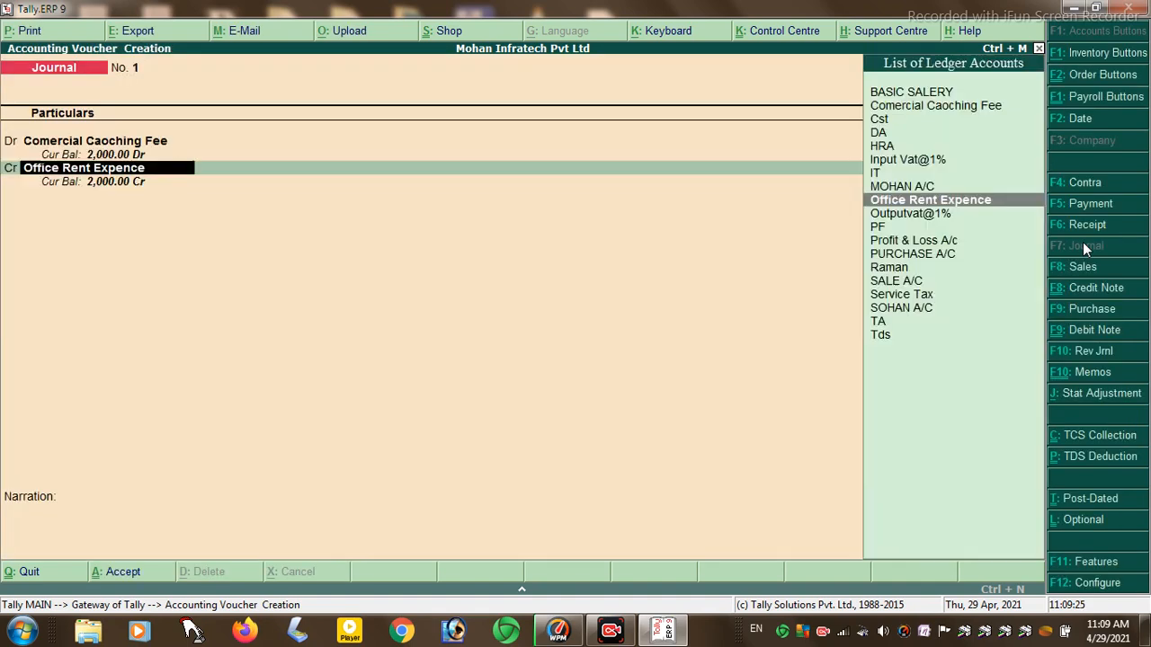
- Switch the 2,000.00 credit from Raman to SOHAN A/C, leaving the voucher unsaved
text(R)
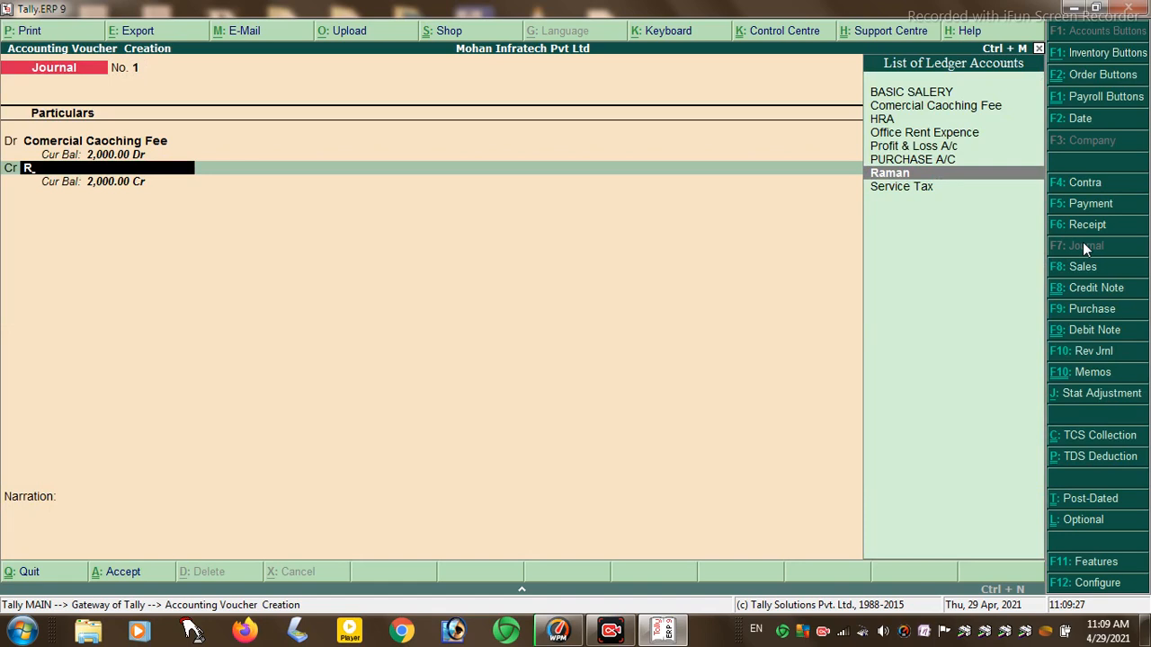
key(Return)
key(Return)
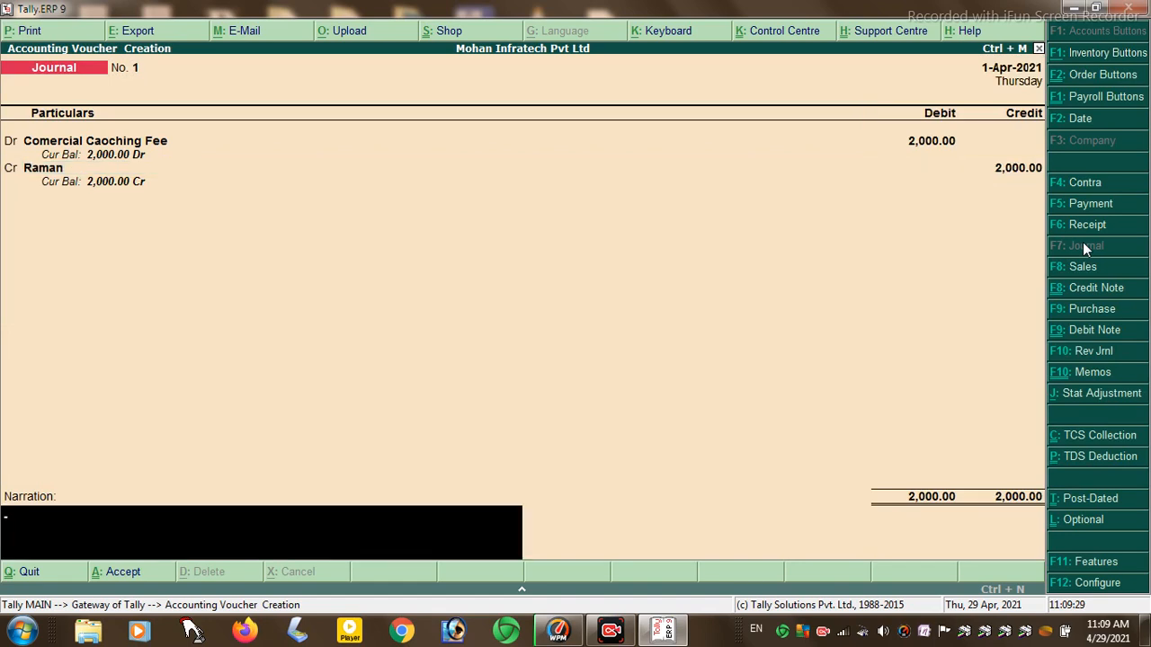
key(BackSpace)
key(BackSpace)
text(C)
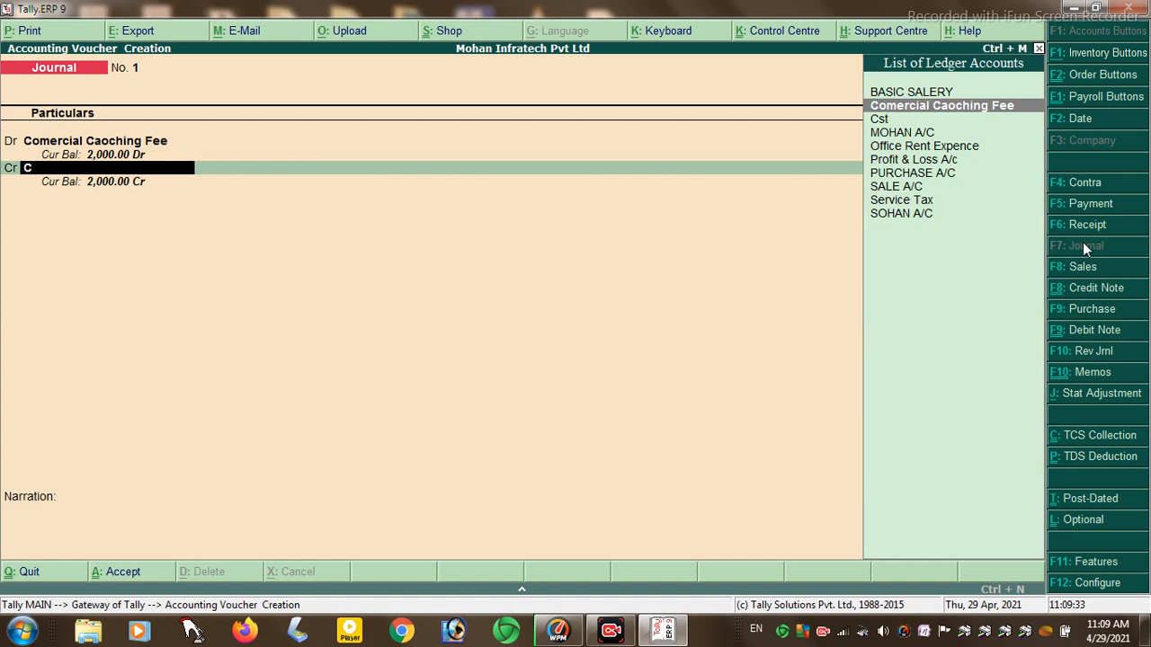
key(Down)
key(Down)
key(Down)
key(Down)
key(Down)
key(Down)
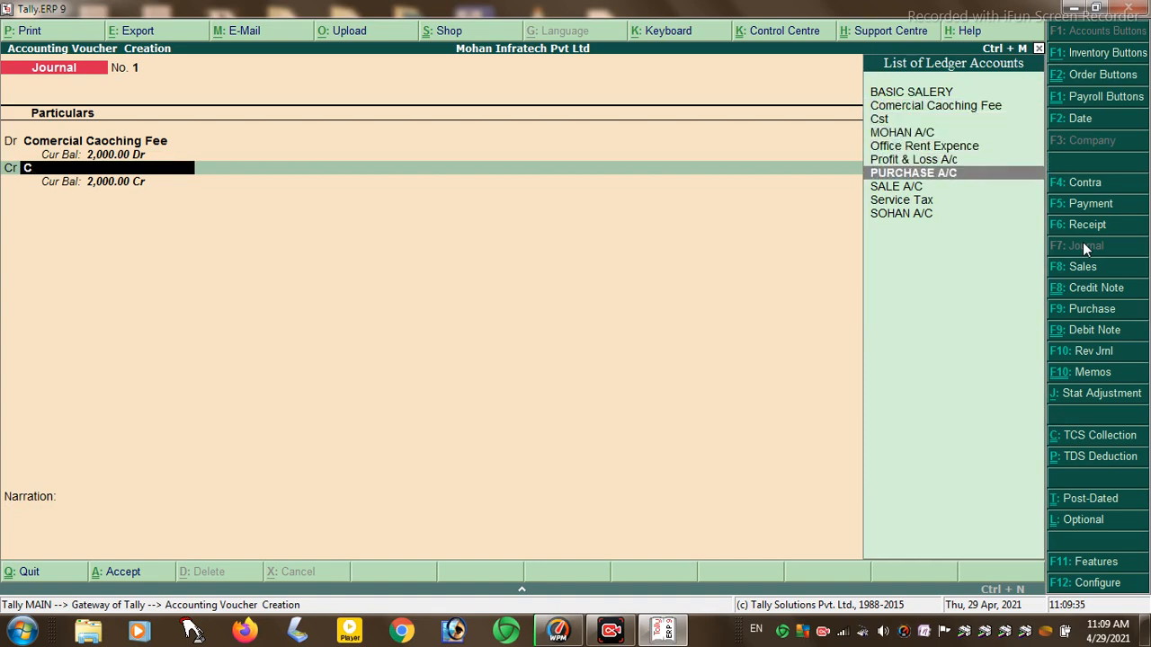
key(Down)
key(Down)
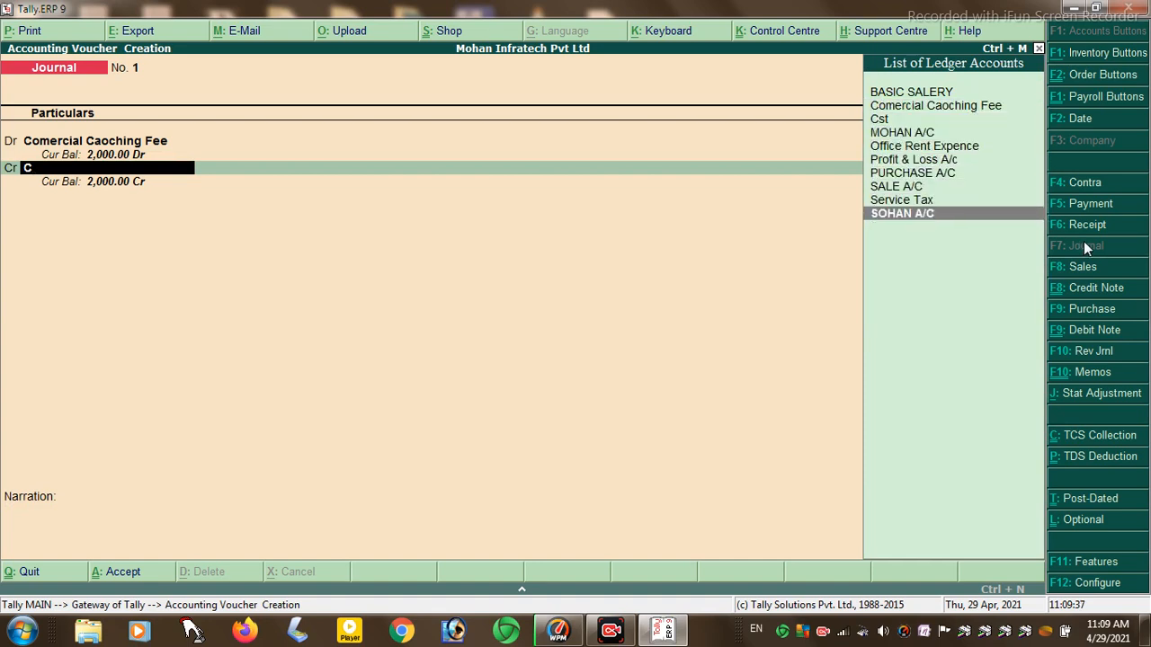
key(Return)
key(Return)
key(Return)
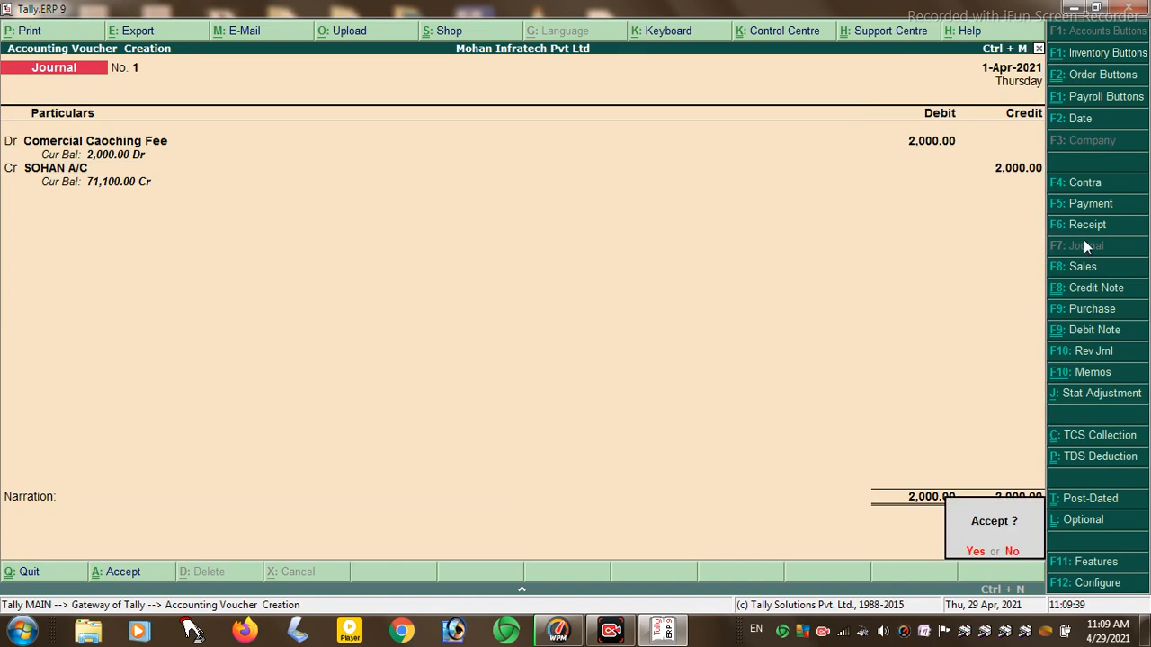
key(BackSpace)
key(BackSpace)
key(BackSpace)
key(BackSpace)
key(BackSpace)
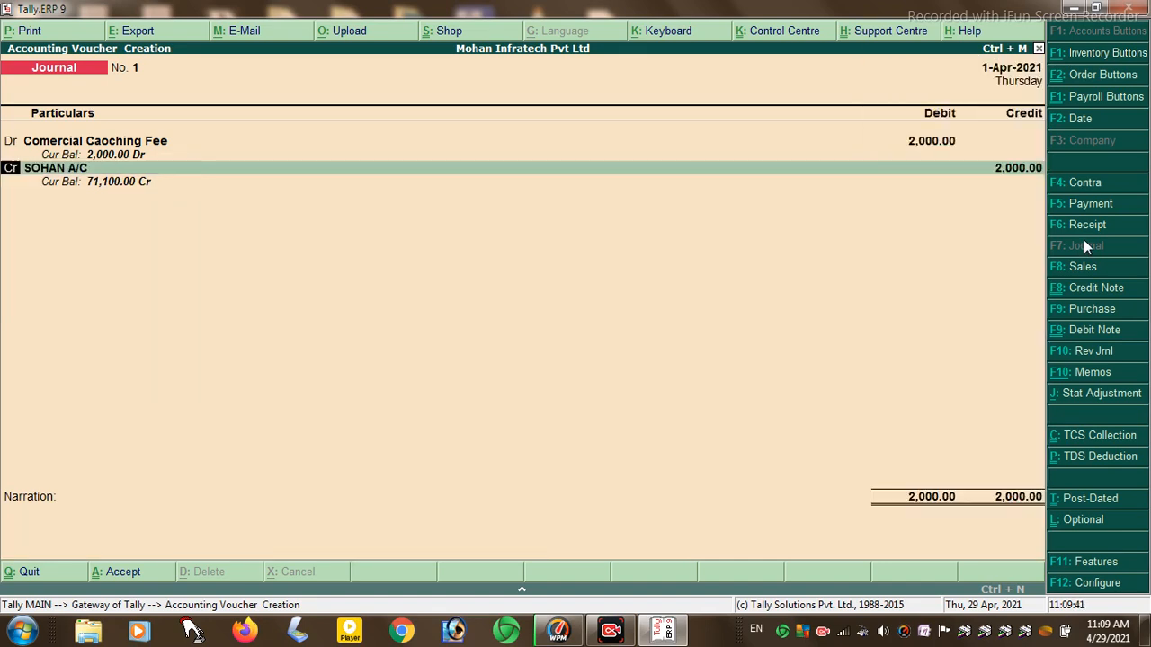
key(BackSpace)
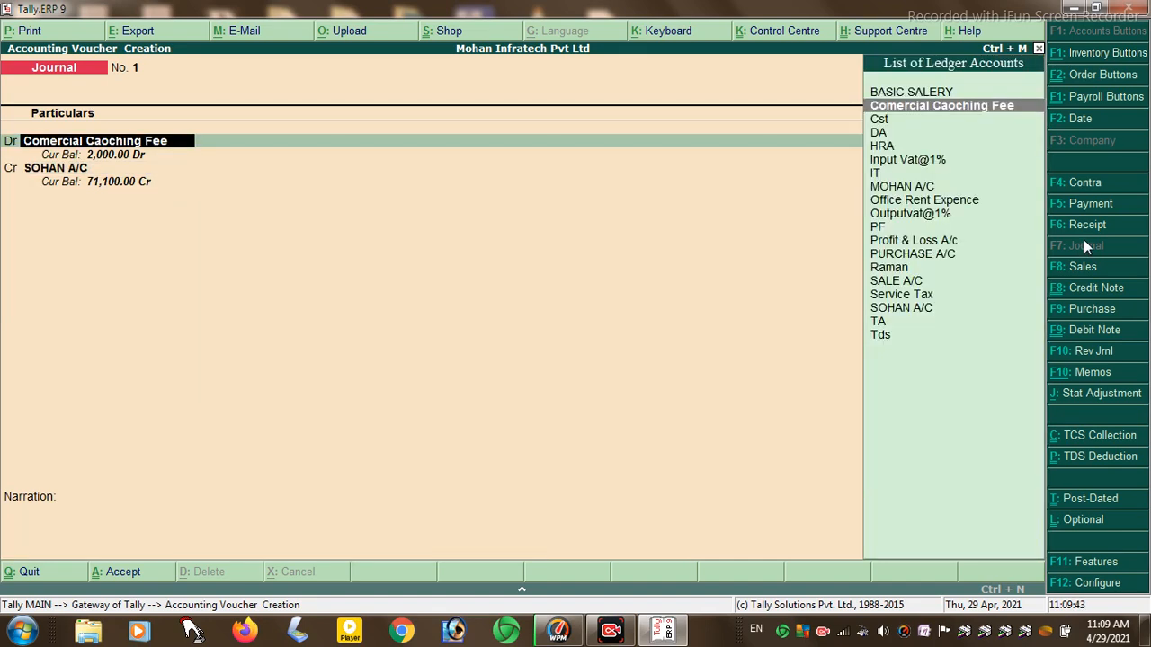